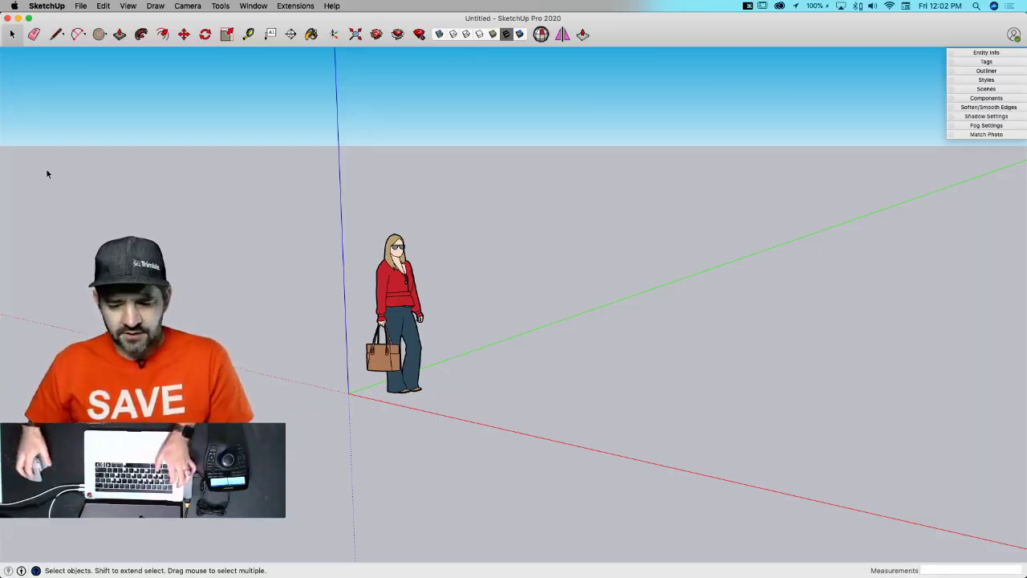
# - Switch to Chrome and bring up the SketchUp Community topic "Modeling Low-Poly Human Live!"
pyautogui.press('super+Tab')
pyautogui.press('super+Tab')
pyautogui.press('super+Tab')
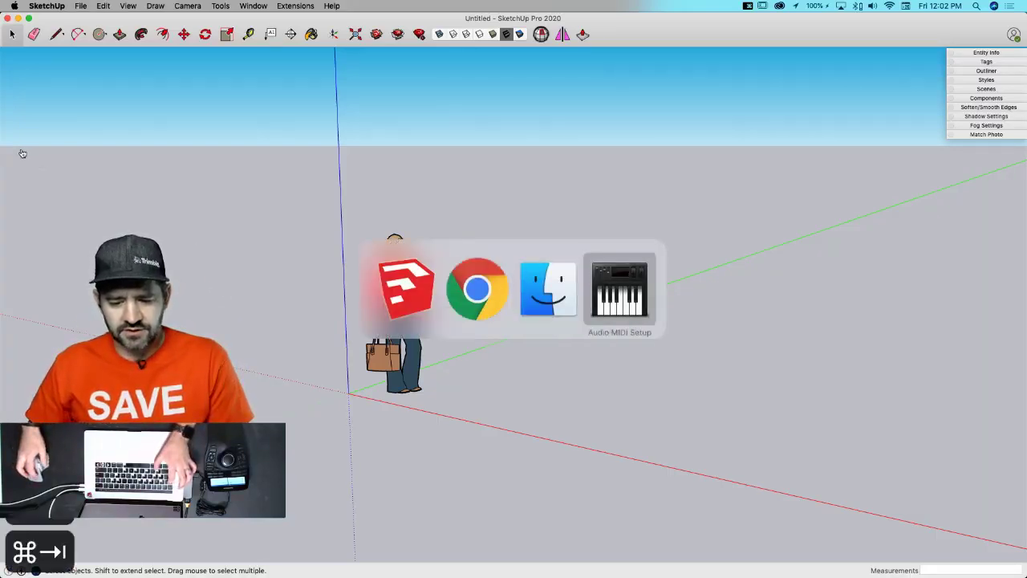
pyautogui.press('super+Tab')
pyautogui.moveTo(4, 149)
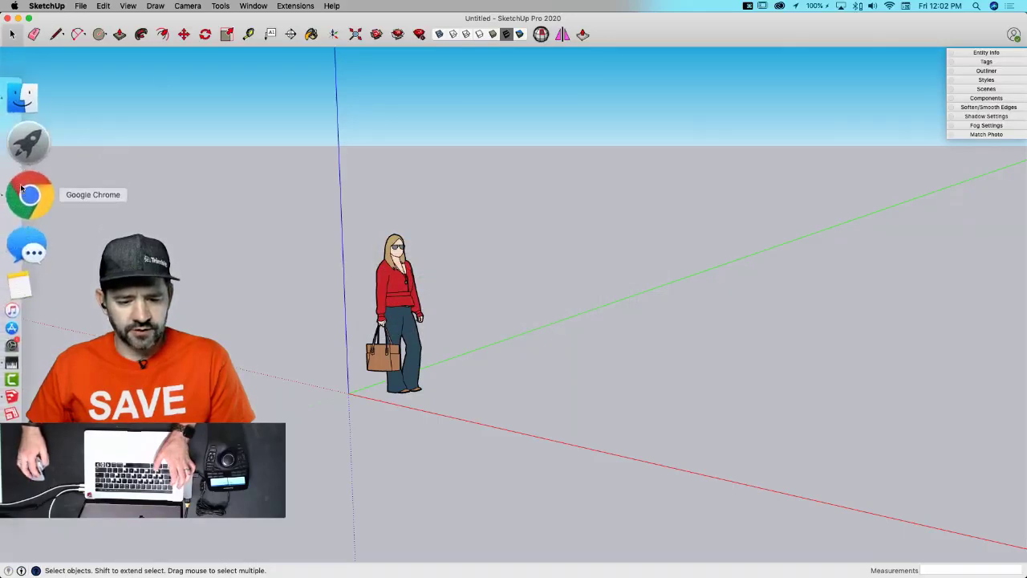
pyautogui.rightClick(22, 189)
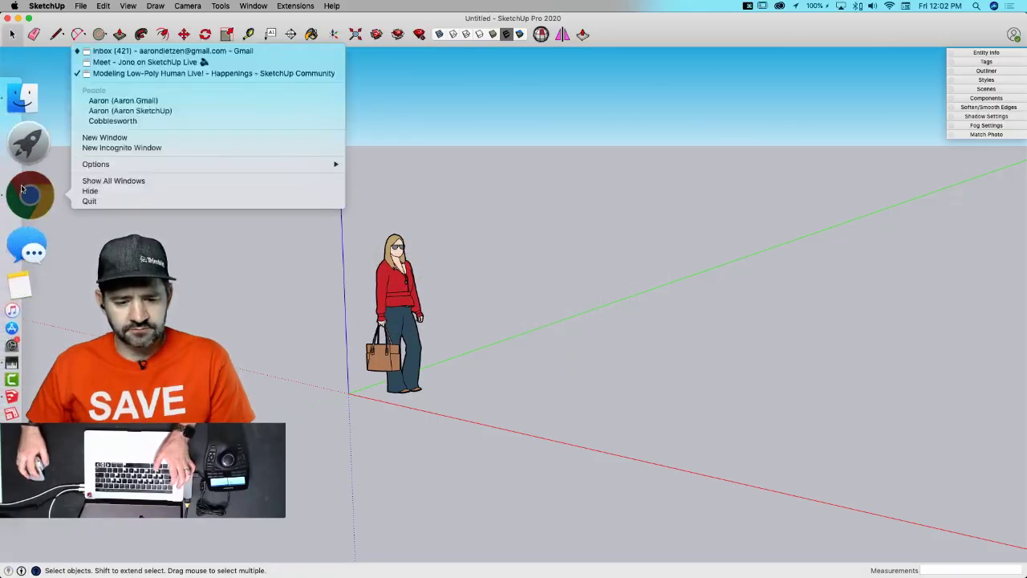
pyautogui.click(271, 74)
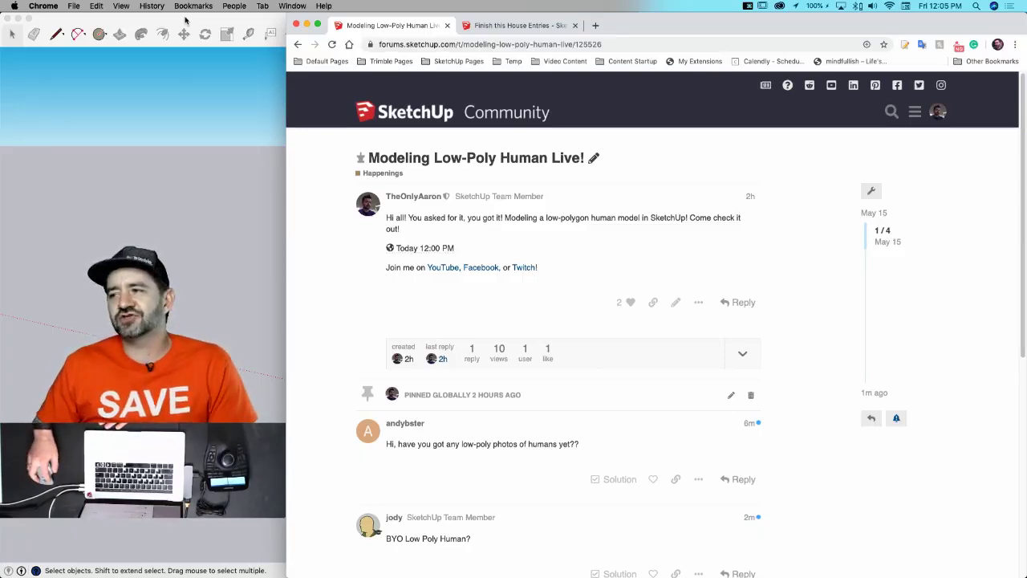
# - Switch back to SketchUp and view the scale figure in the Untitled model
pyautogui.press('super+Tab')
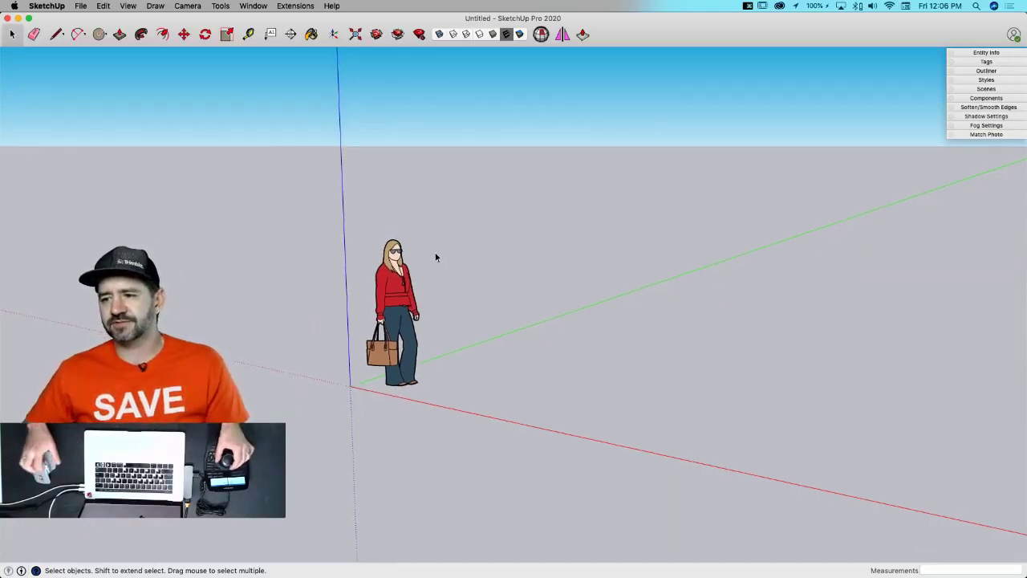
pyautogui.scroll(-2, 435, 256)
pyautogui.scroll(-1, 435, 257)
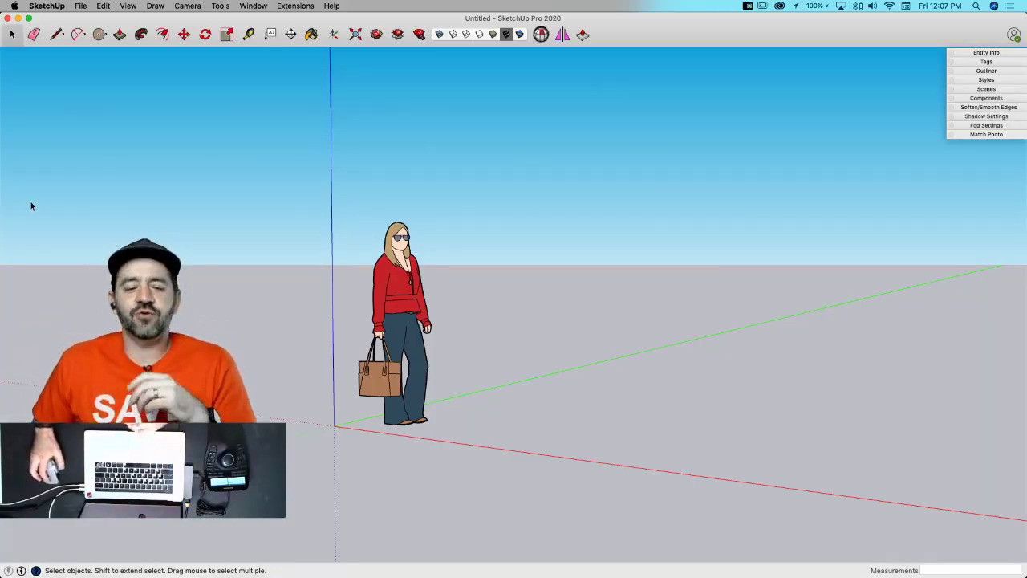
# - Switch to Chrome and browse the "Finish this House Entries" topic from its first post to the updated cliff face house entry
pyautogui.moveTo(31, 194)
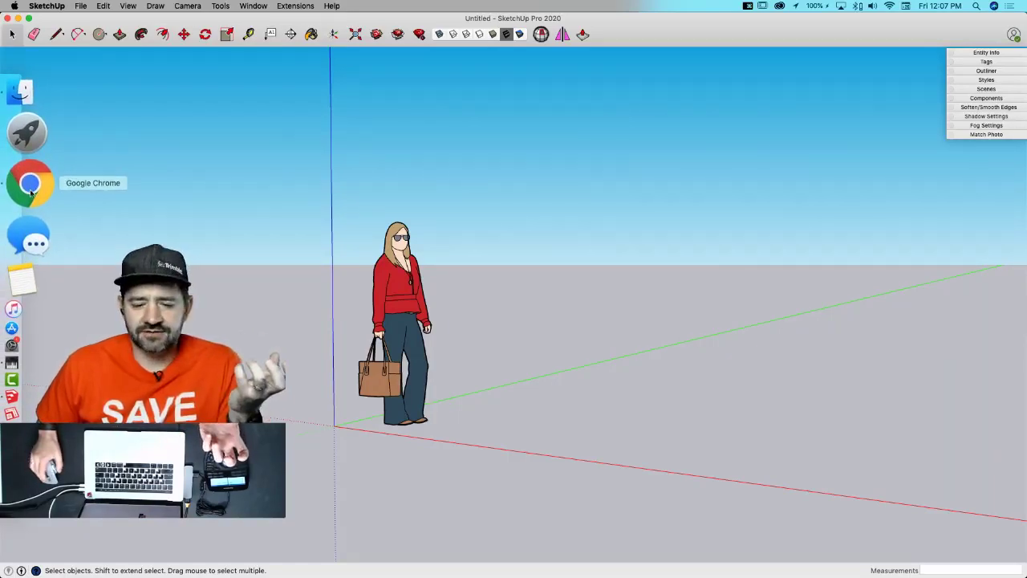
pyautogui.rightClick(31, 193)
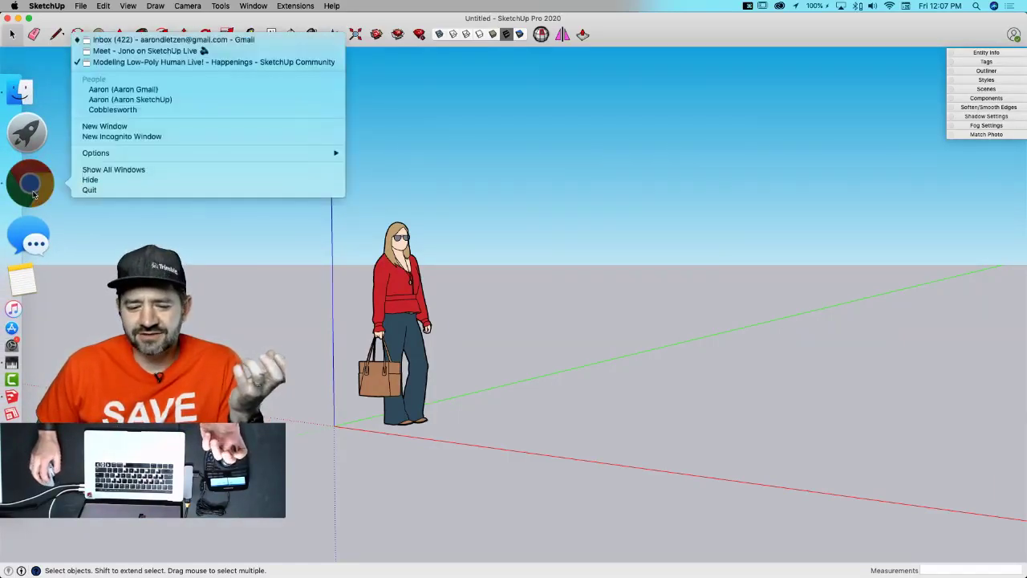
pyautogui.click(181, 63)
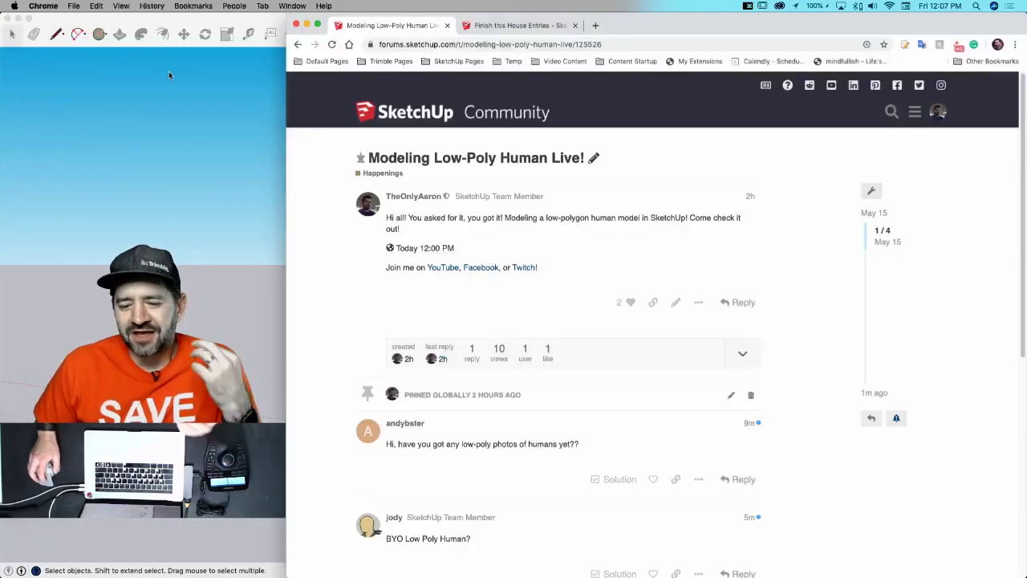
pyautogui.click(491, 26)
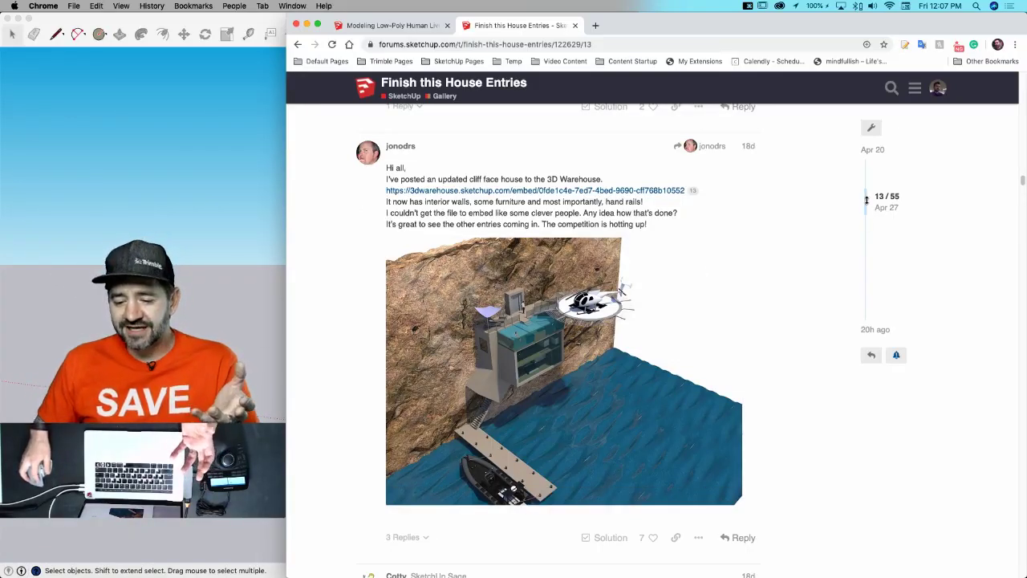
pyautogui.moveTo(866, 200); pyautogui.dragTo(865, 165)
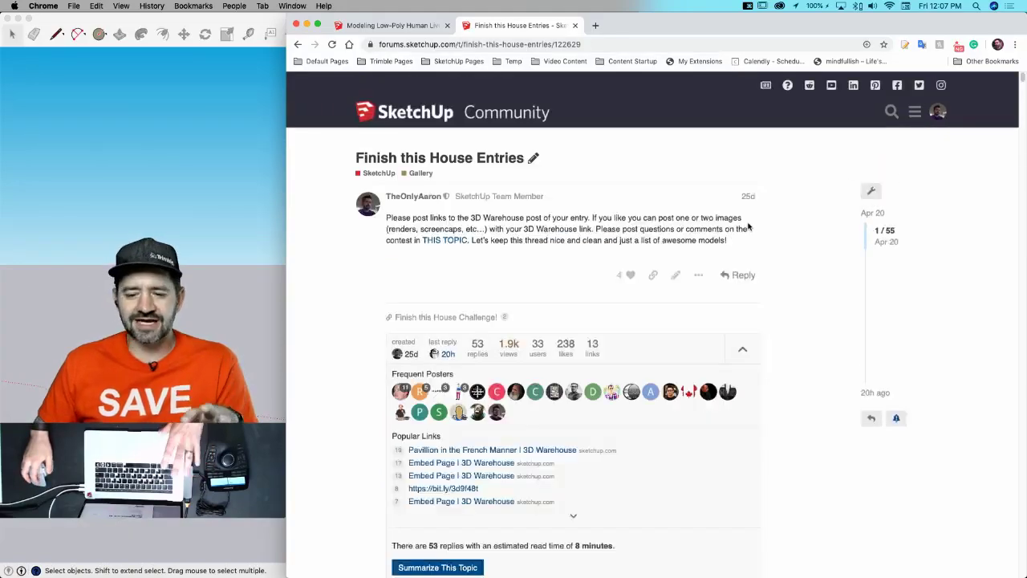
pyautogui.scroll(-10, 747, 227)
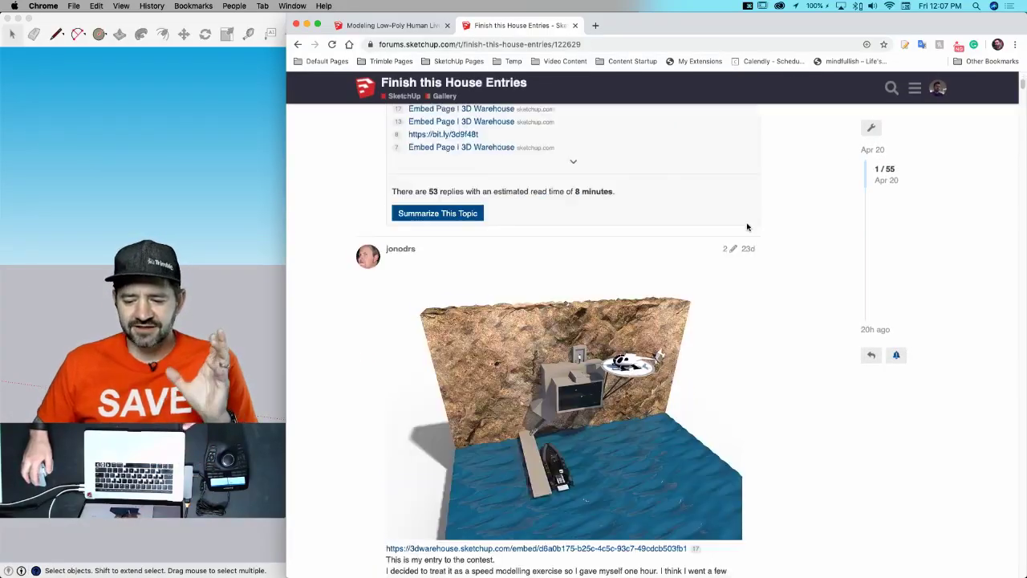
pyautogui.scroll(-1, 747, 227)
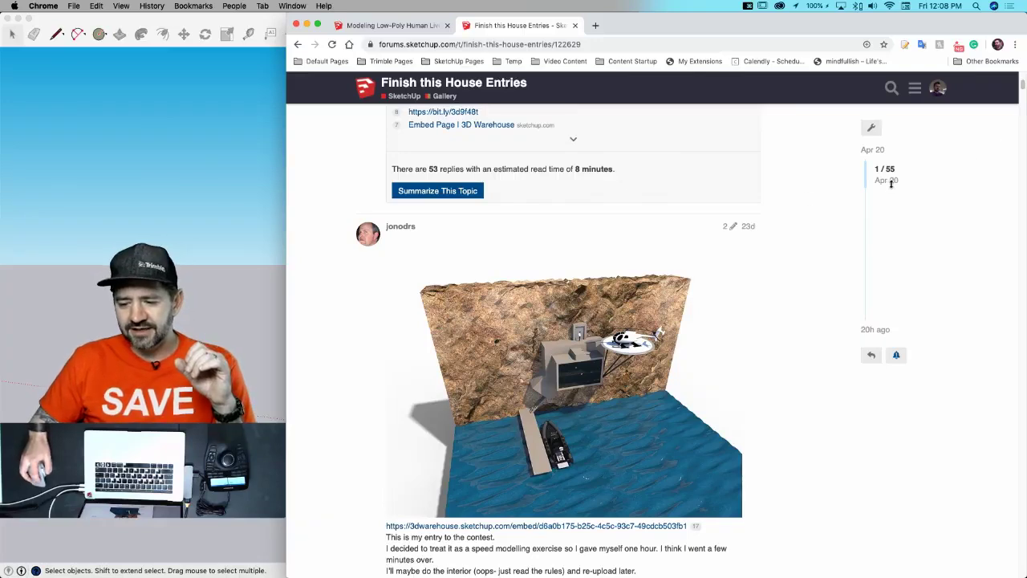
pyautogui.moveTo(866, 177); pyautogui.dragTo(864, 196)
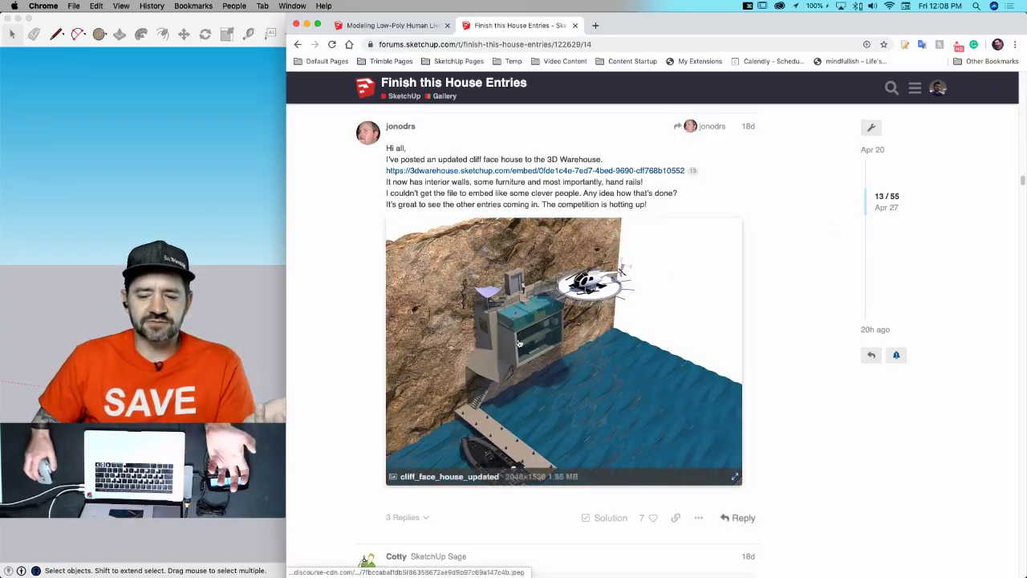
# - Switch to SketchUp, bring up cliff_face_house.skp and examine the cliff house, its pool, helipad and jetty
pyautogui.click(100, 117)
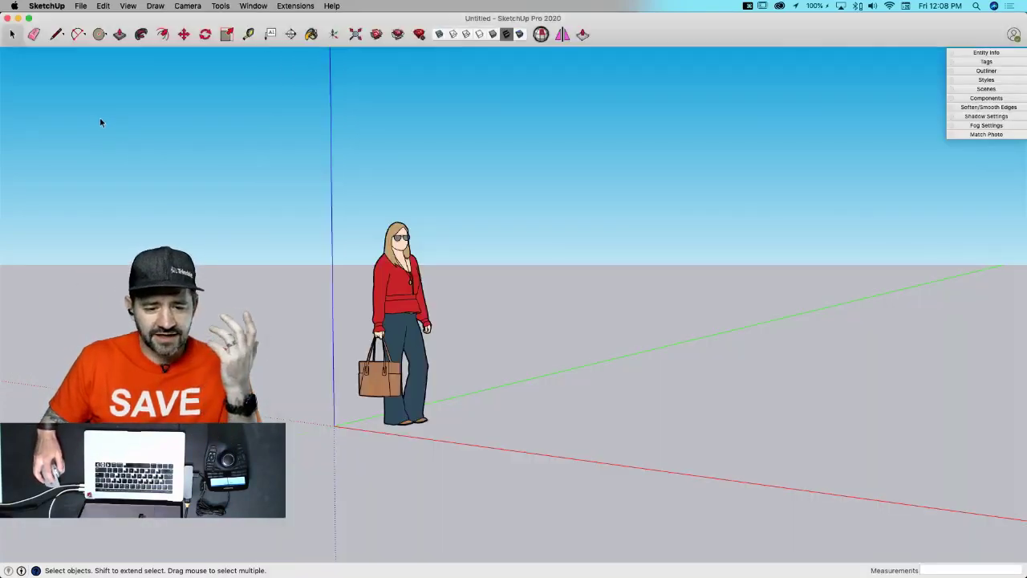
pyautogui.click(18, 18)
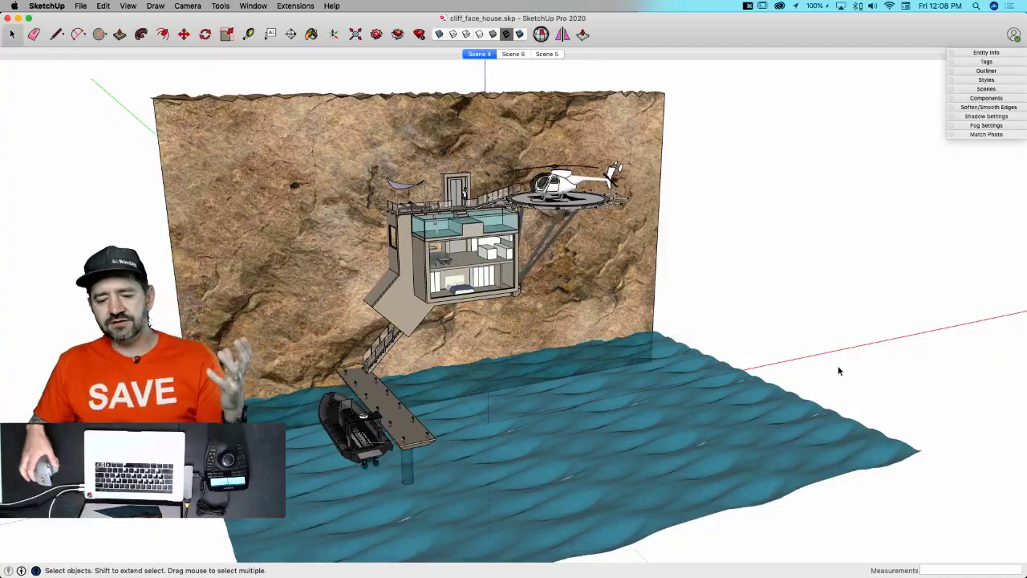
pyautogui.scroll(3, 839, 371)
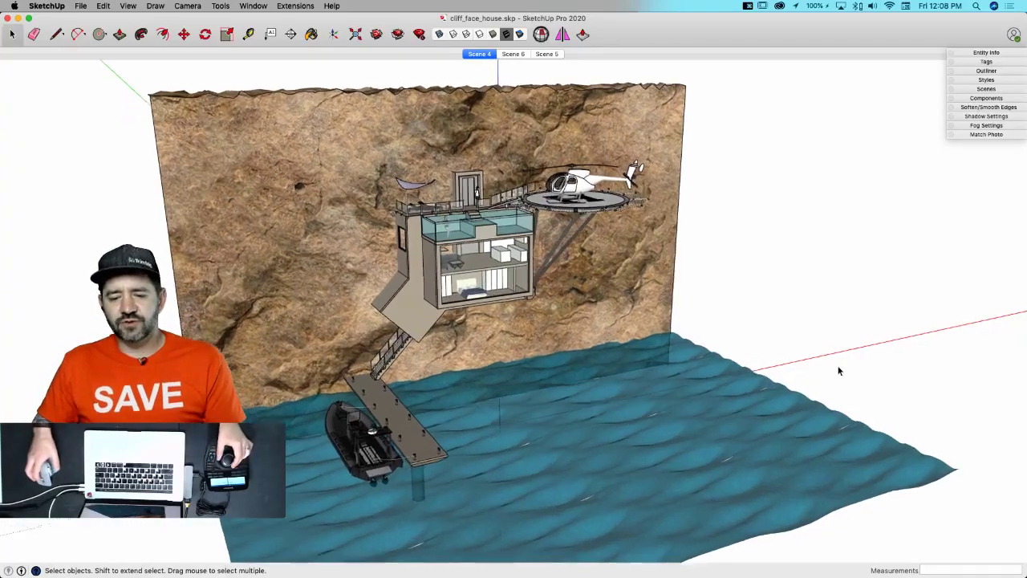
pyautogui.scroll(5, 838, 370)
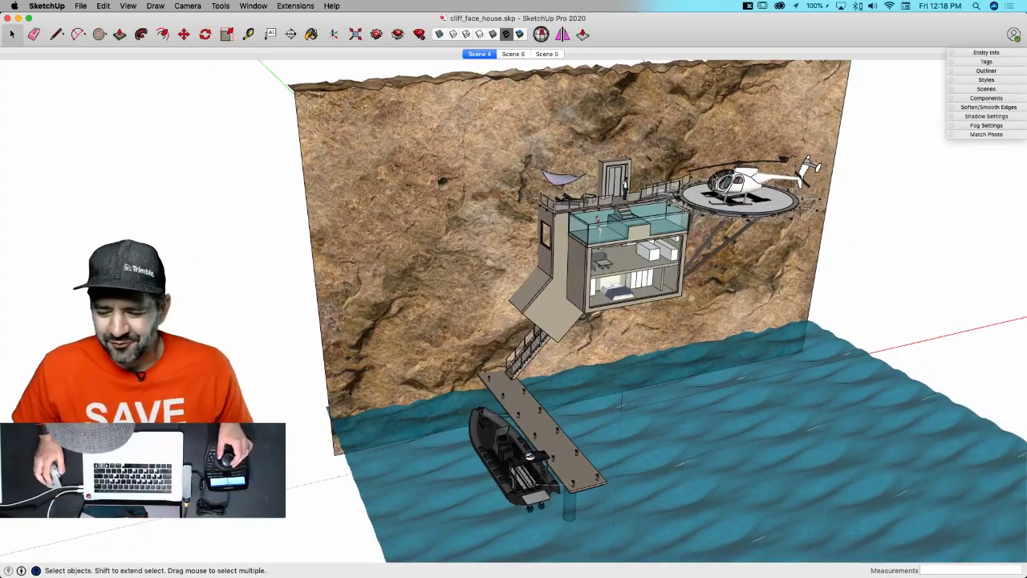
pyautogui.scroll(6, 724, 181)
pyautogui.scroll(-5, 719, 211)
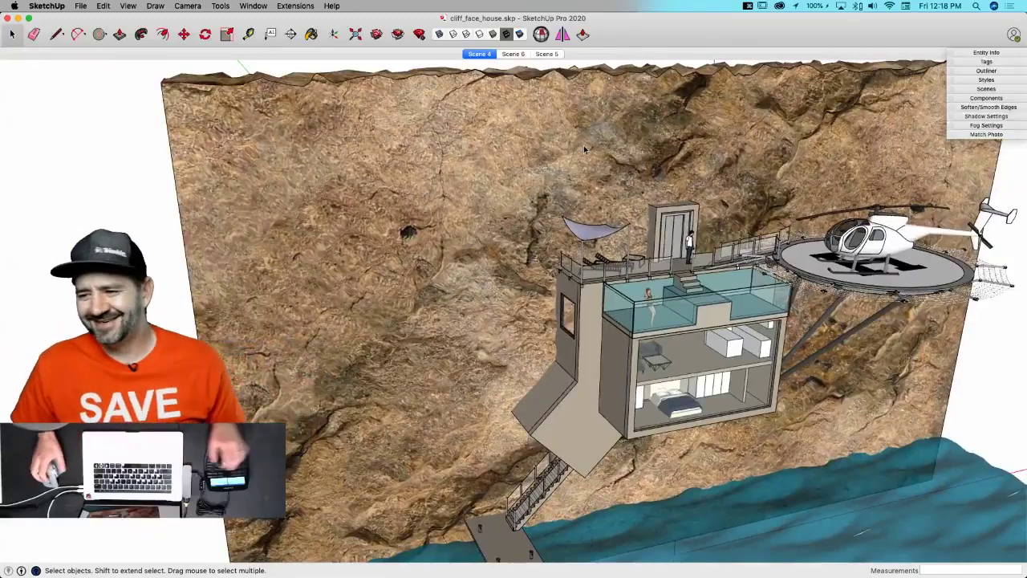
pyautogui.scroll(-1, 491, 138)
pyautogui.scroll(-1, 491, 138)
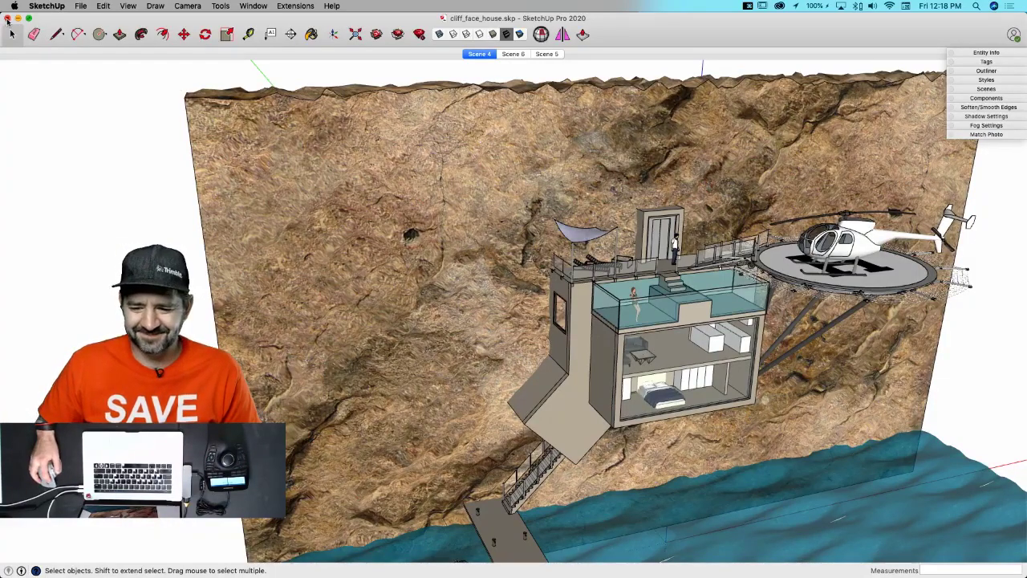
pyautogui.scroll(-3, 7, 21)
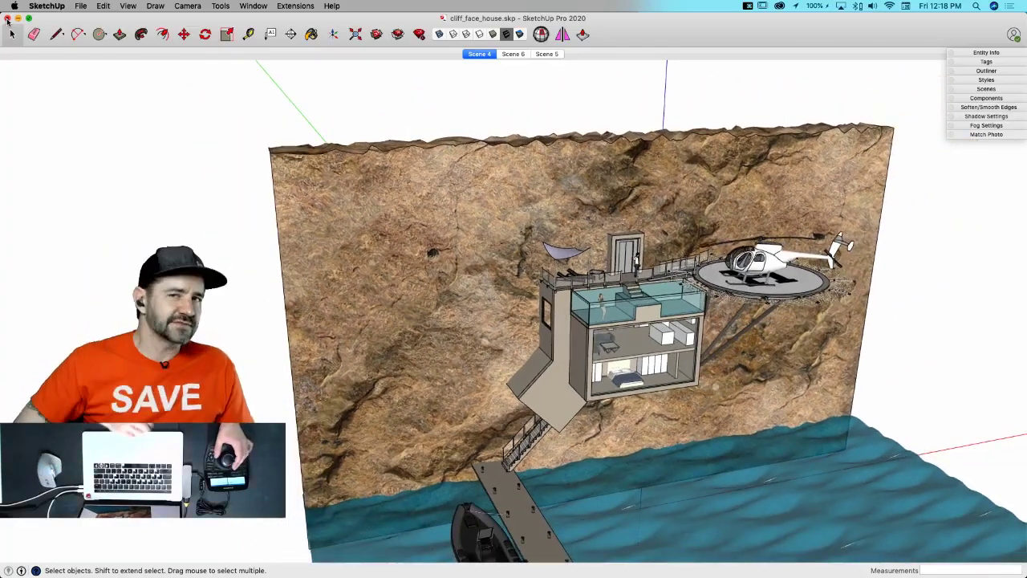
pyautogui.scroll(2, 8, 21)
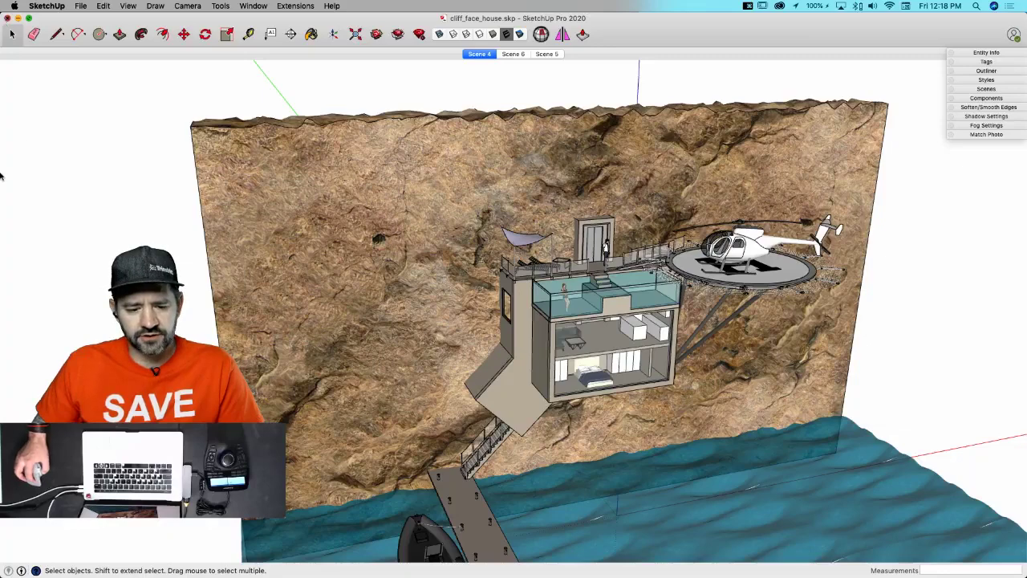
# - Put away the cliff_face_house.skp window and return to the Untitled model
pyautogui.click(32, 192)
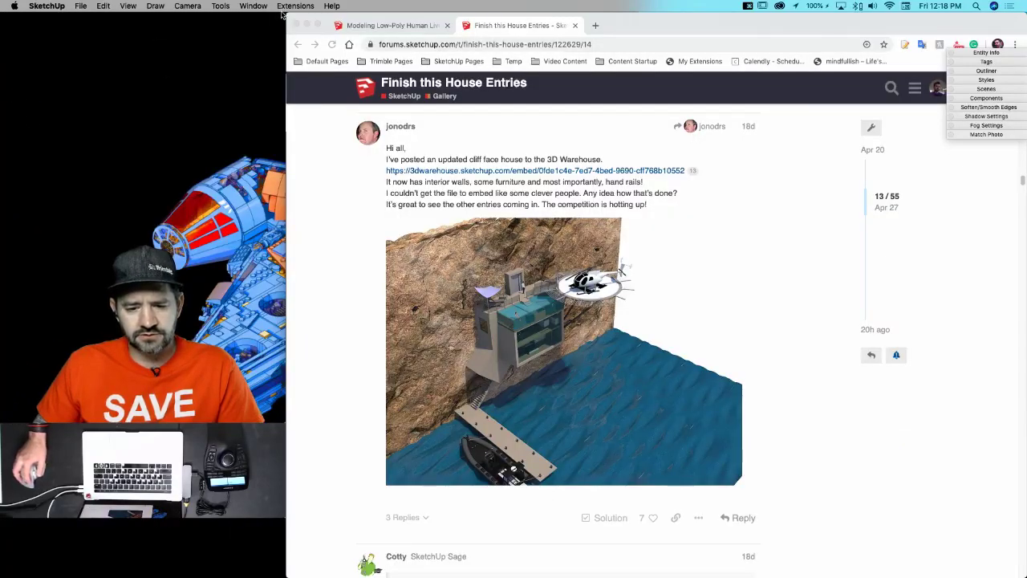
pyautogui.click(252, 6)
pyautogui.click(306, 336)
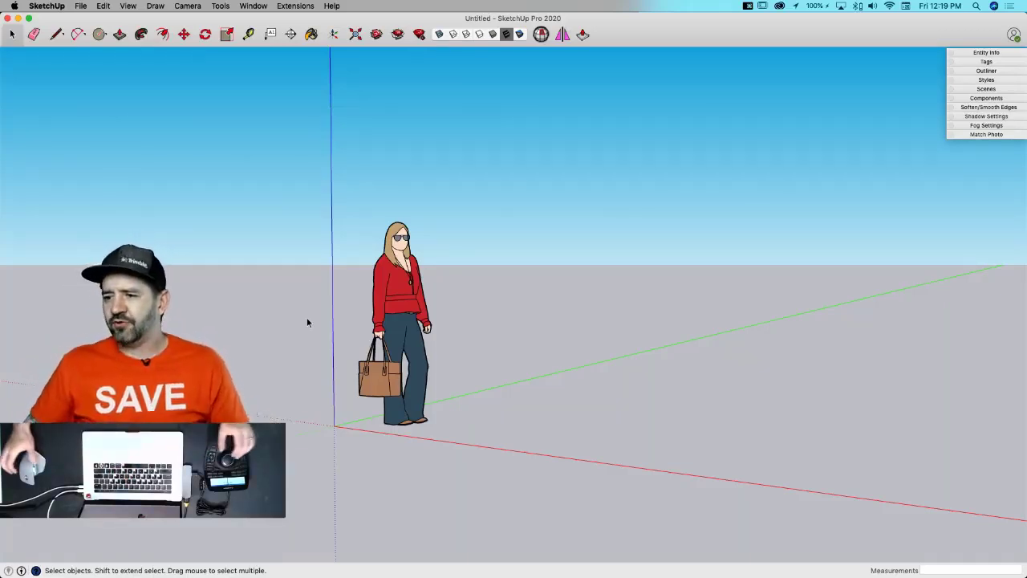
# - Import the human outline screenshot PNG from the Desktop as an image and place it flat on the ground from the origin
pyautogui.scroll(-5, 369, 326)
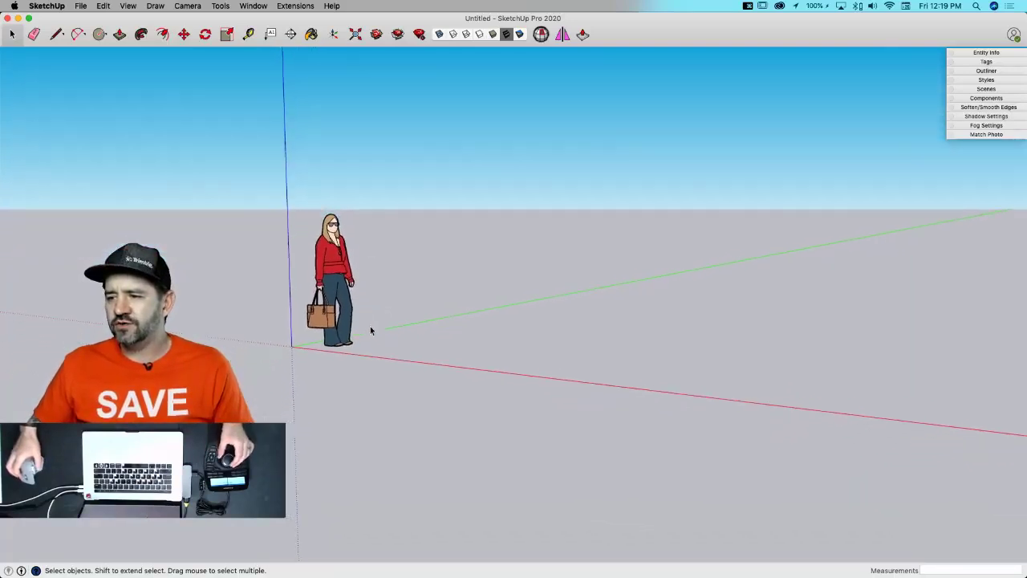
pyautogui.moveTo(370, 330); pyautogui.dragTo(426, 328, button='middle')
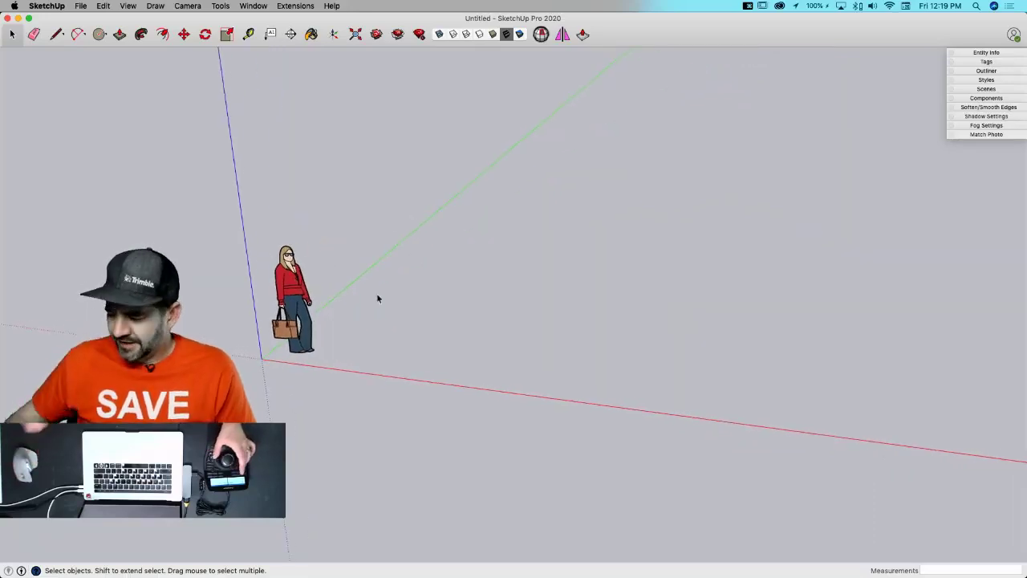
pyautogui.click(81, 6)
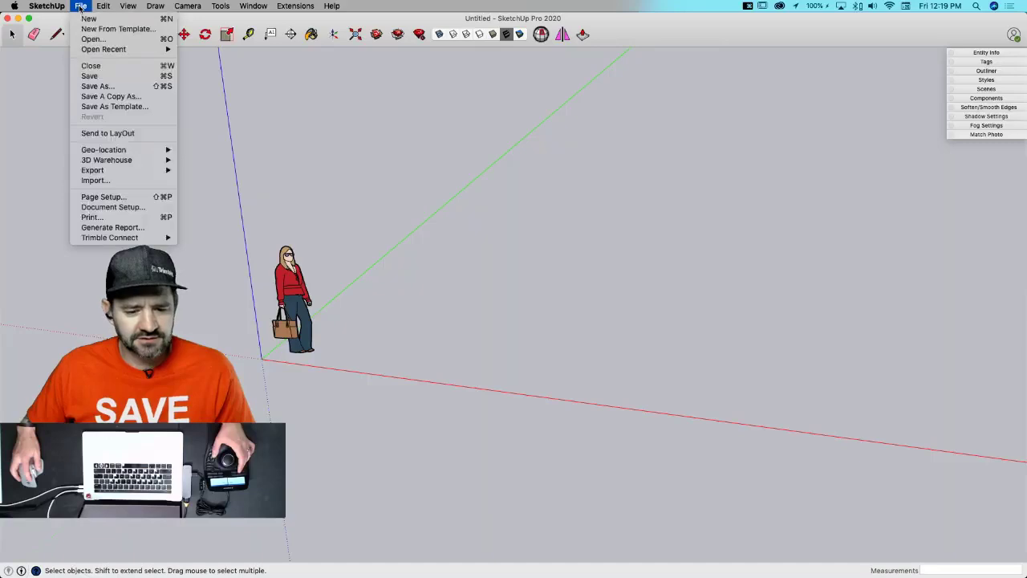
pyautogui.click(109, 182)
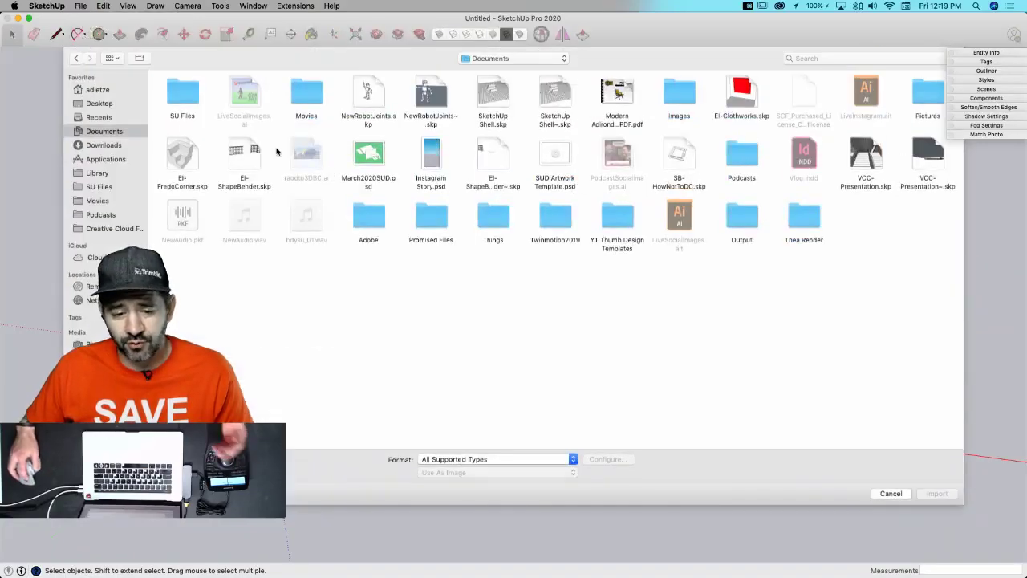
pyautogui.click(115, 102)
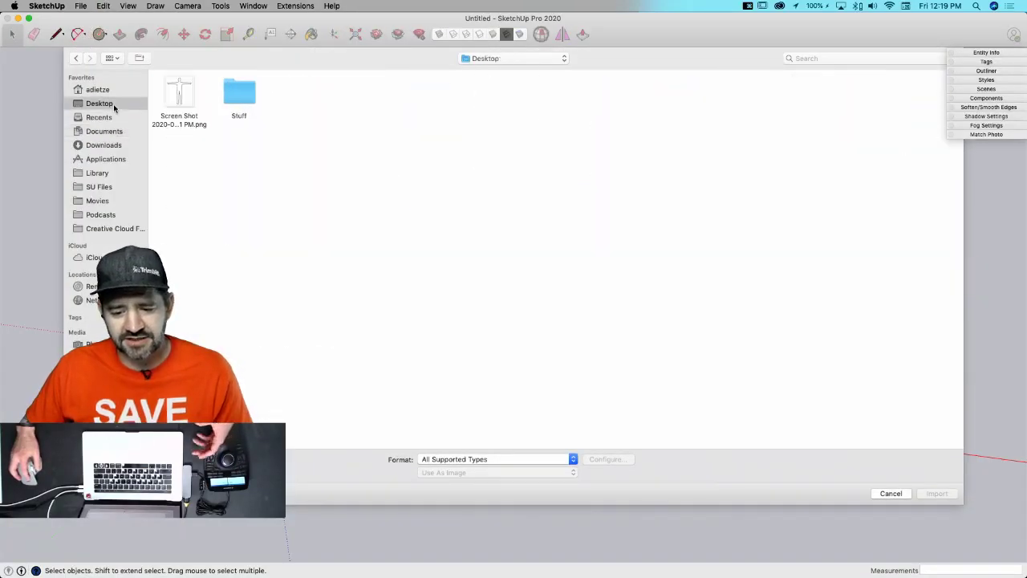
pyautogui.click(178, 97)
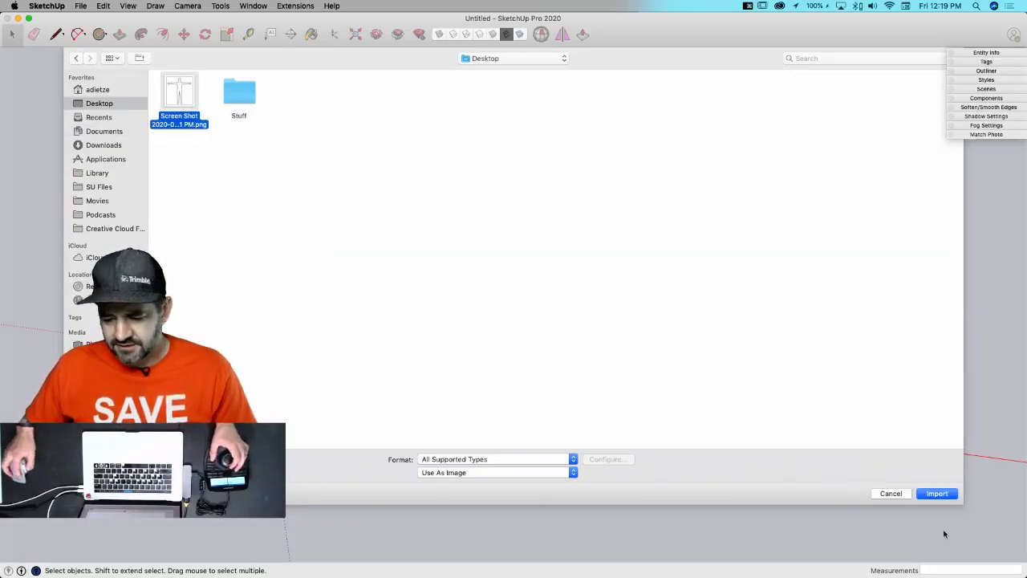
pyautogui.click(937, 494)
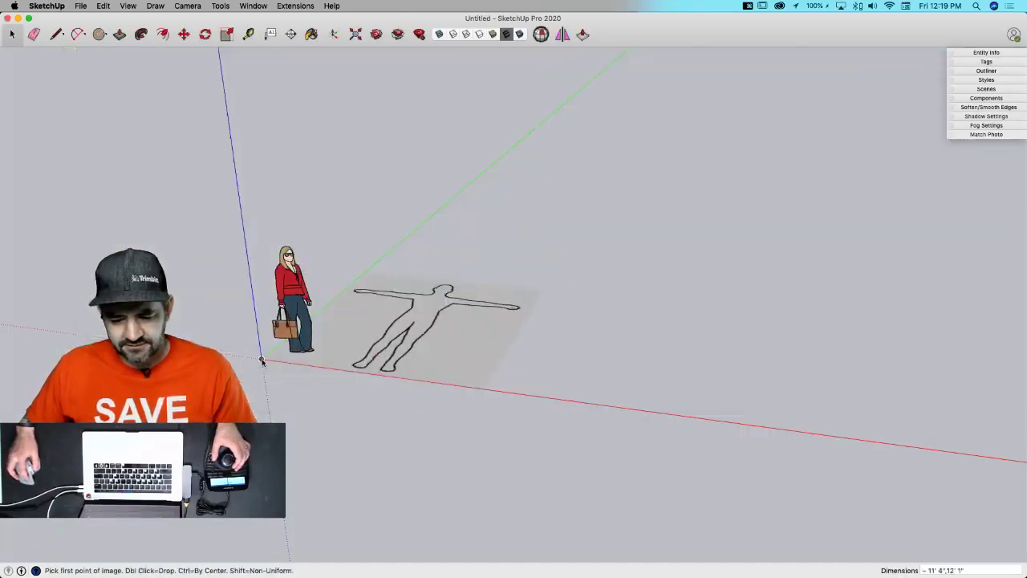
pyautogui.click(808, 237)
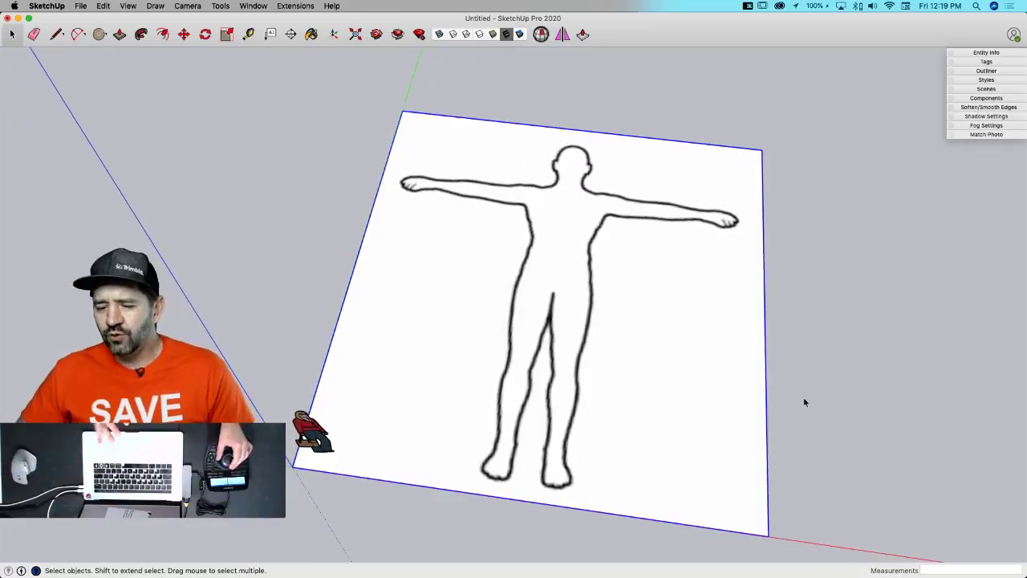
# - Rotate the outline image 90 degrees upright about its lower edge and move it back from the red axis
pyautogui.scroll(5, 805, 402)
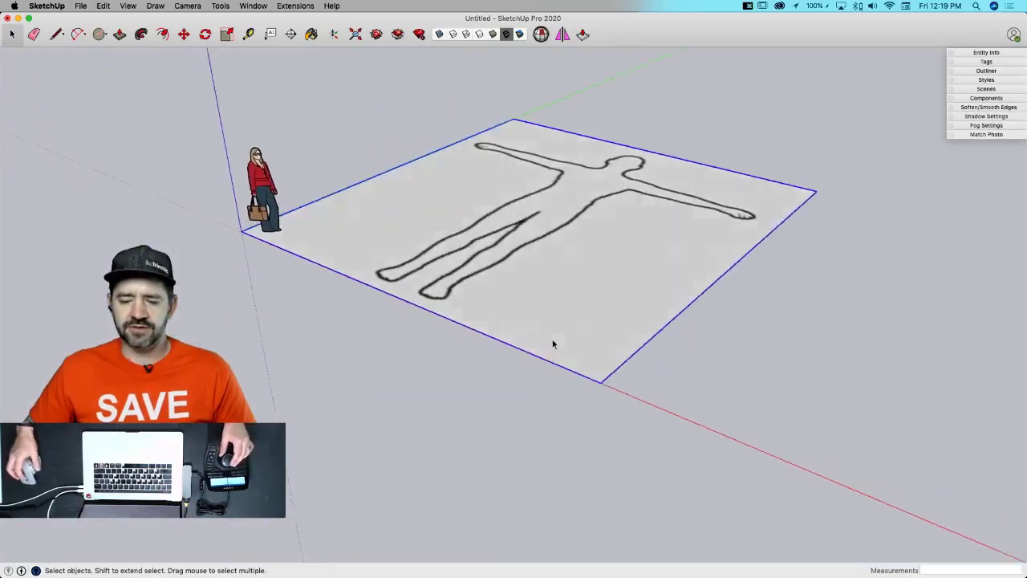
pyautogui.press('q')
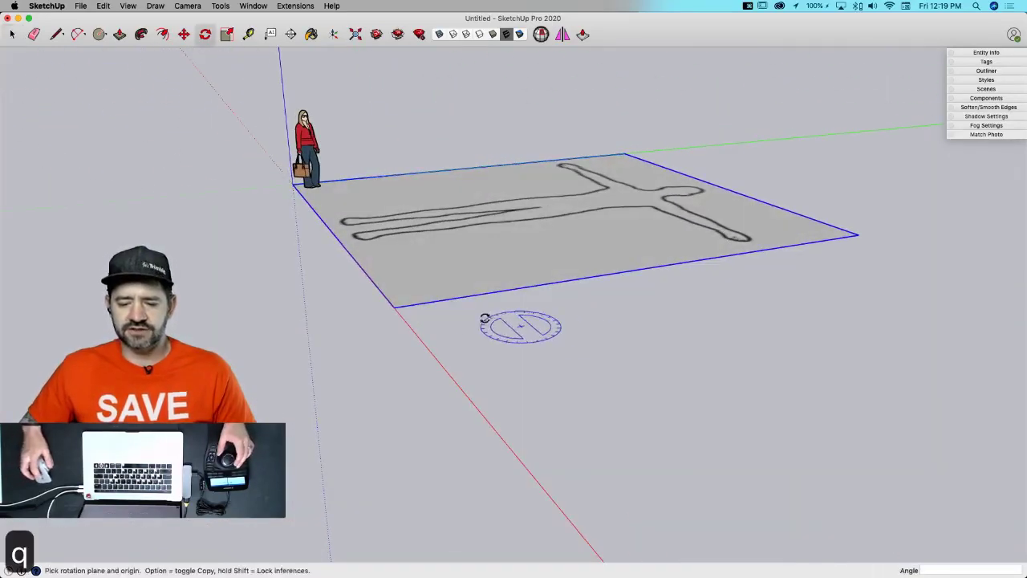
pyautogui.click(394, 308)
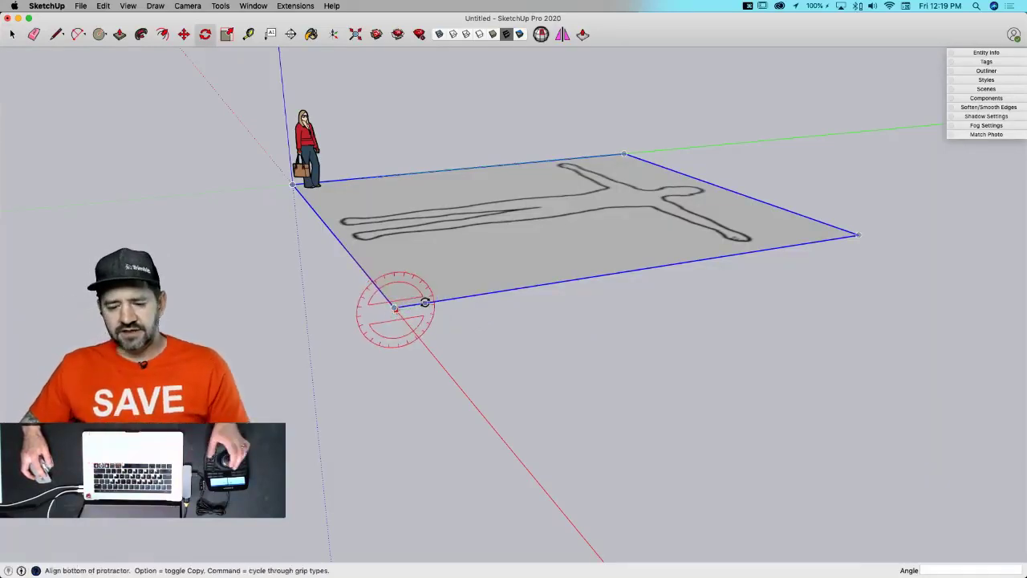
pyautogui.click(424, 303)
pyautogui.click(405, 293)
pyautogui.press('m')
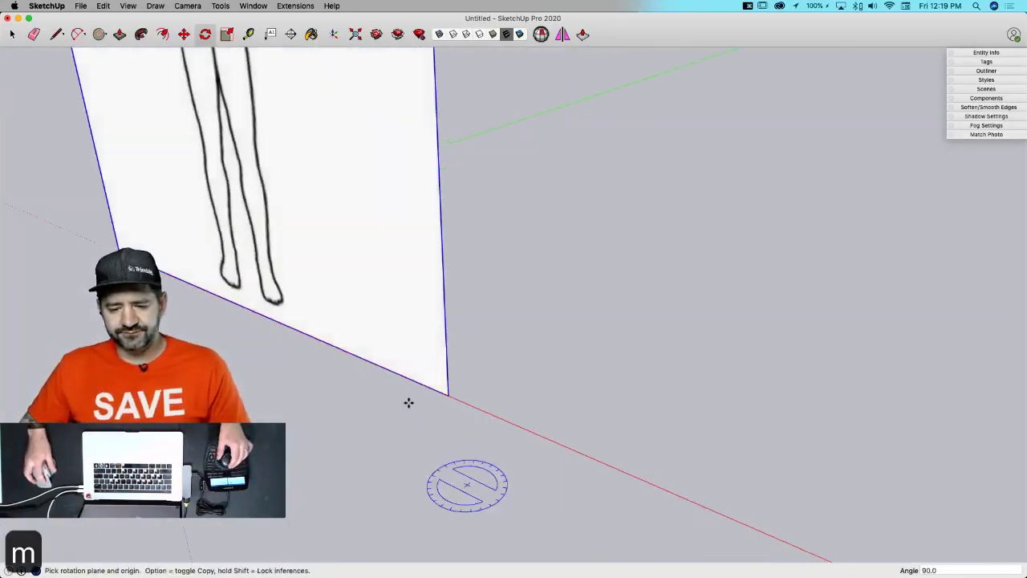
# - Erase the standing scale figure near the origin
pyautogui.press('e')
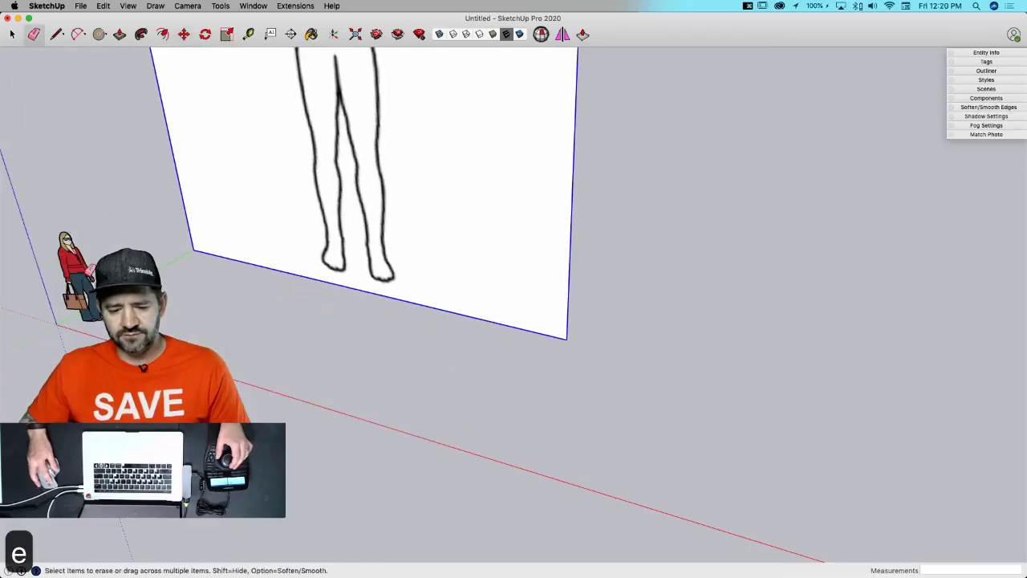
pyautogui.click(87, 274)
pyautogui.press('space')
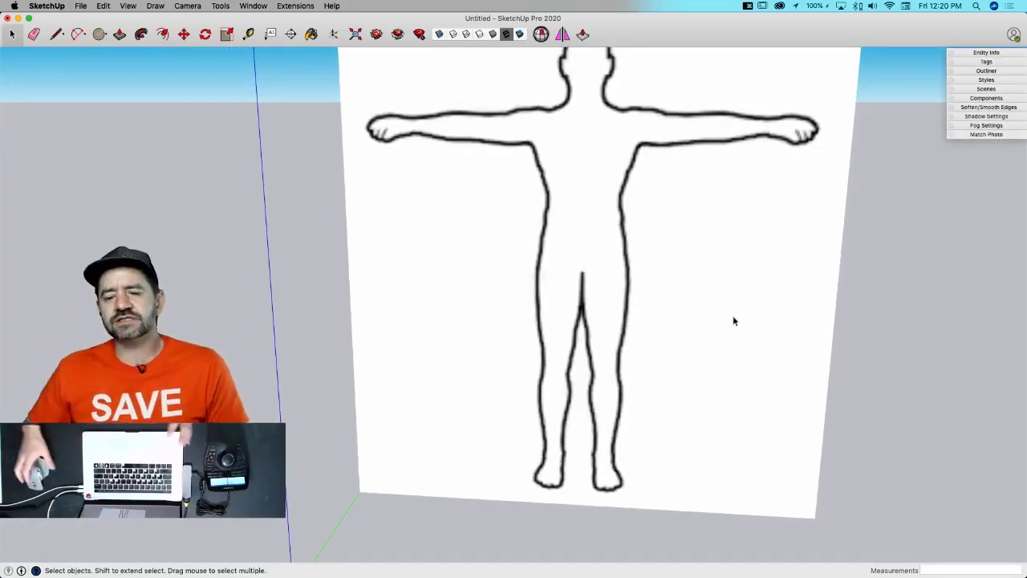
# - Bring up the Statistics page of Model Info for the entire model and park its window clear of the outline image
pyautogui.click(254, 6)
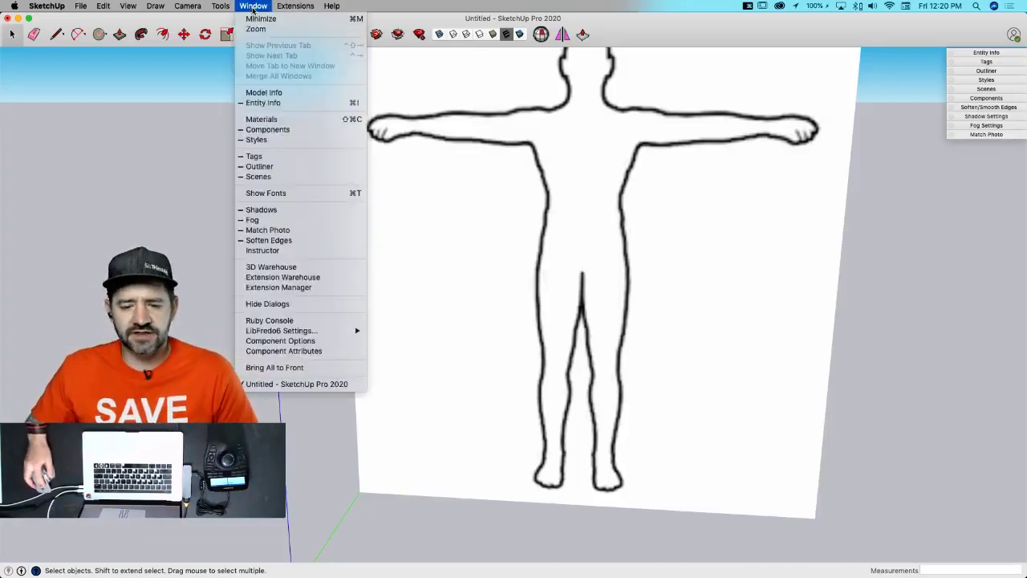
pyautogui.click(274, 93)
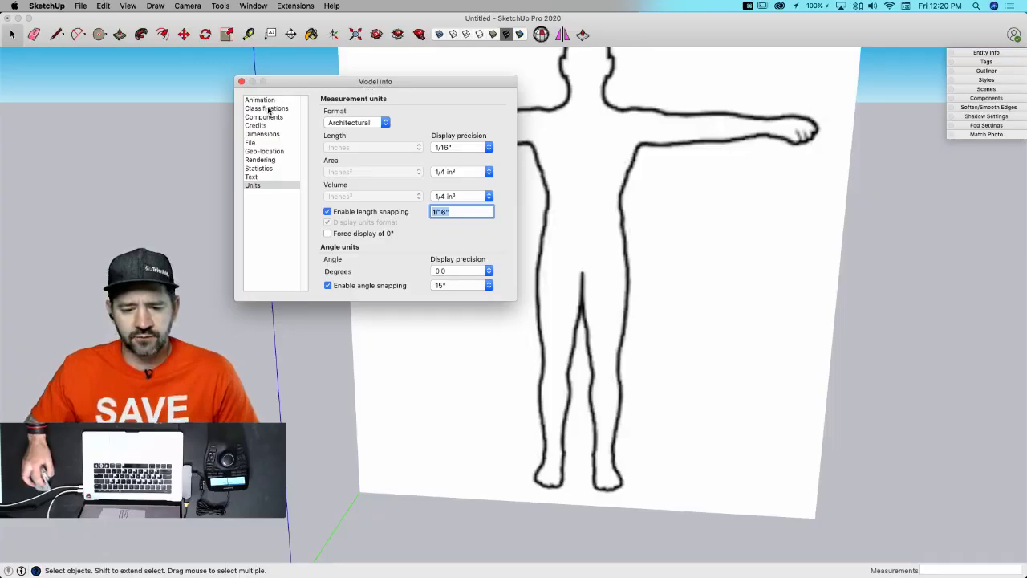
pyautogui.click(260, 168)
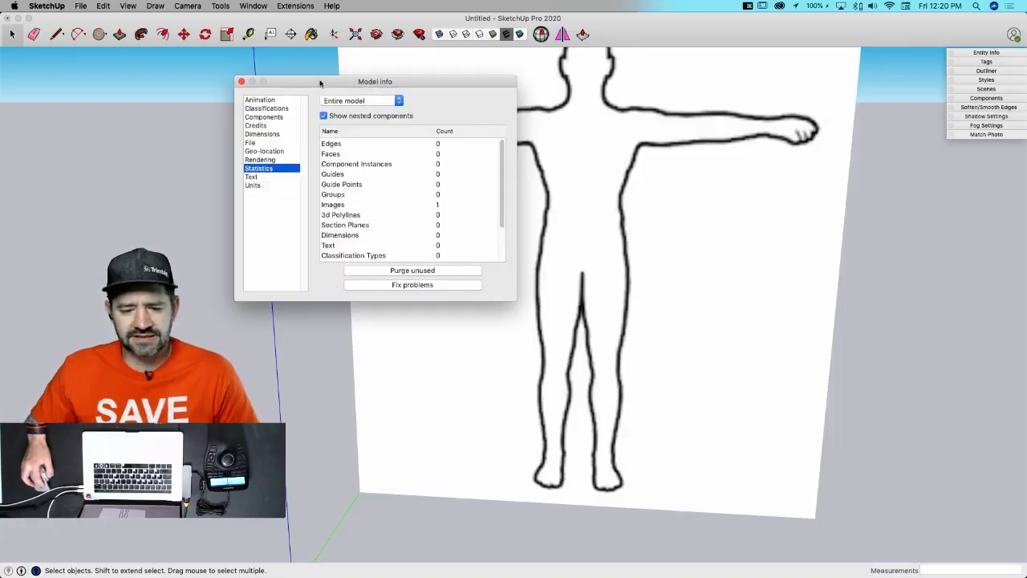
pyautogui.moveTo(318, 84); pyautogui.dragTo(91, 53)
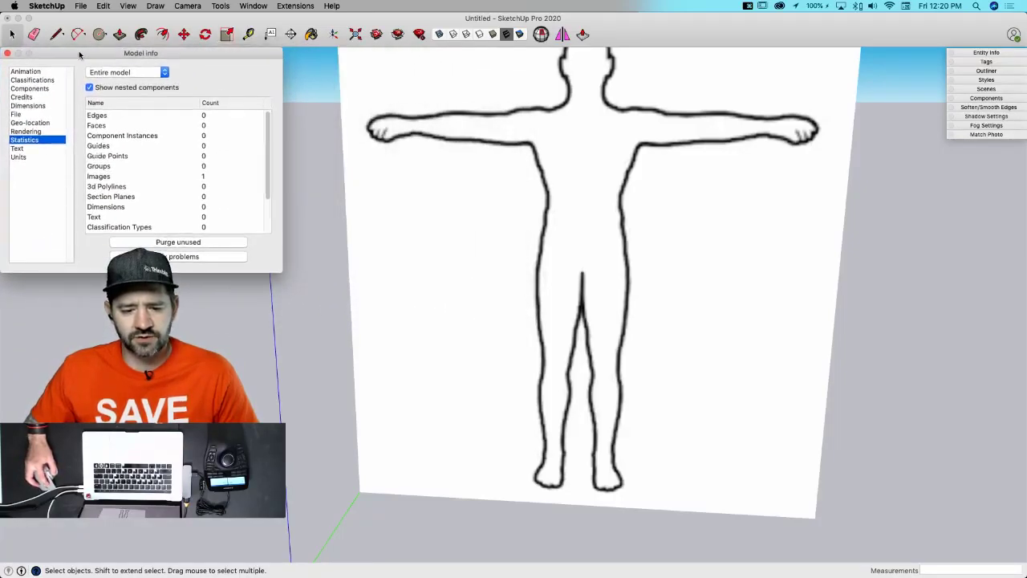
pyautogui.moveTo(224, 49); pyautogui.dragTo(174, 56)
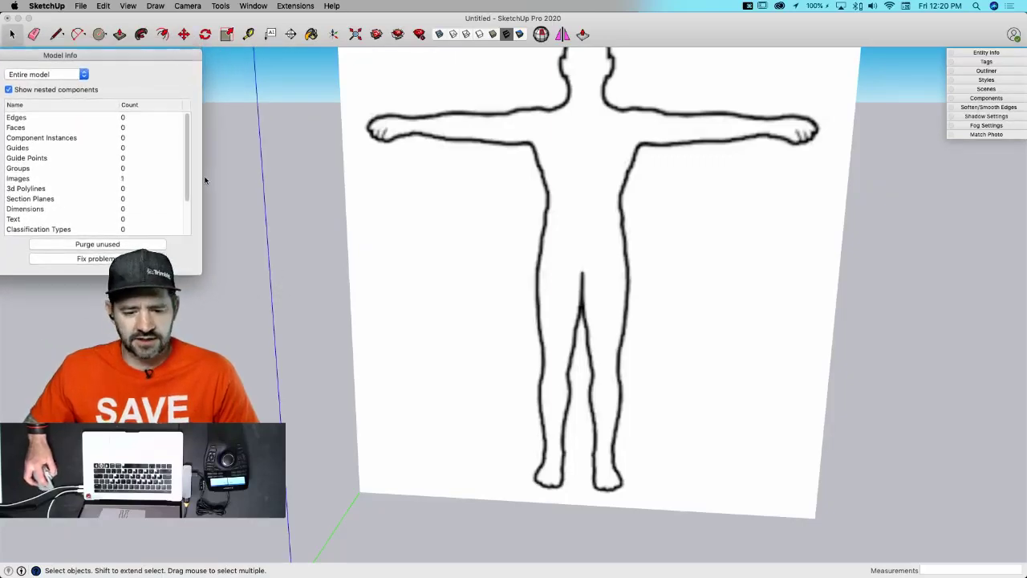
pyautogui.moveTo(188, 160); pyautogui.dragTo(192, 206)
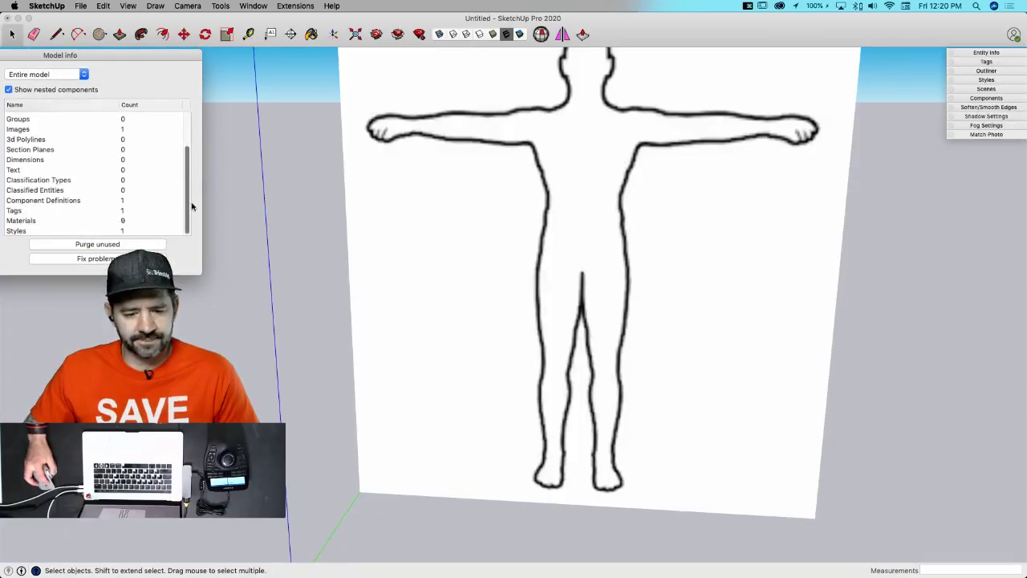
pyautogui.scroll(3, 192, 184)
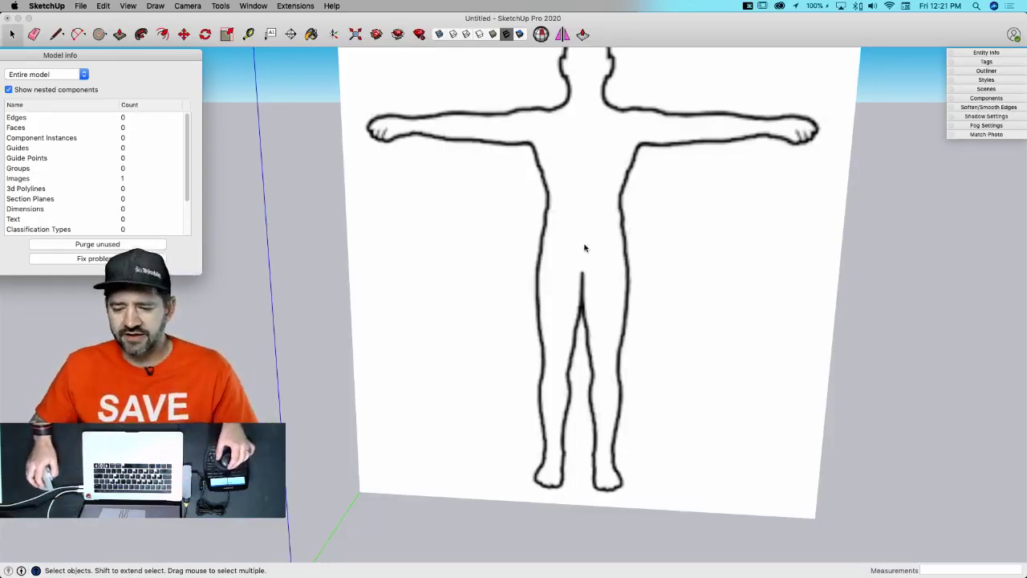
# - Draw a vertical centre line on the image from the top of the head to the image's lower edge
pyautogui.press('l')
pyautogui.moveTo(601, 310); pyautogui.dragTo(575, 101, button='middle')
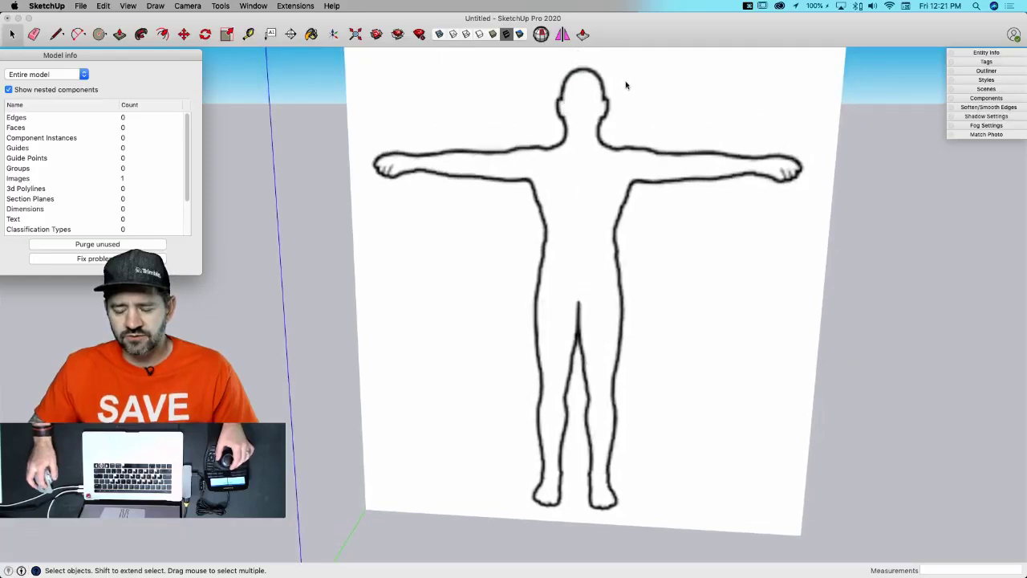
pyautogui.press('l')
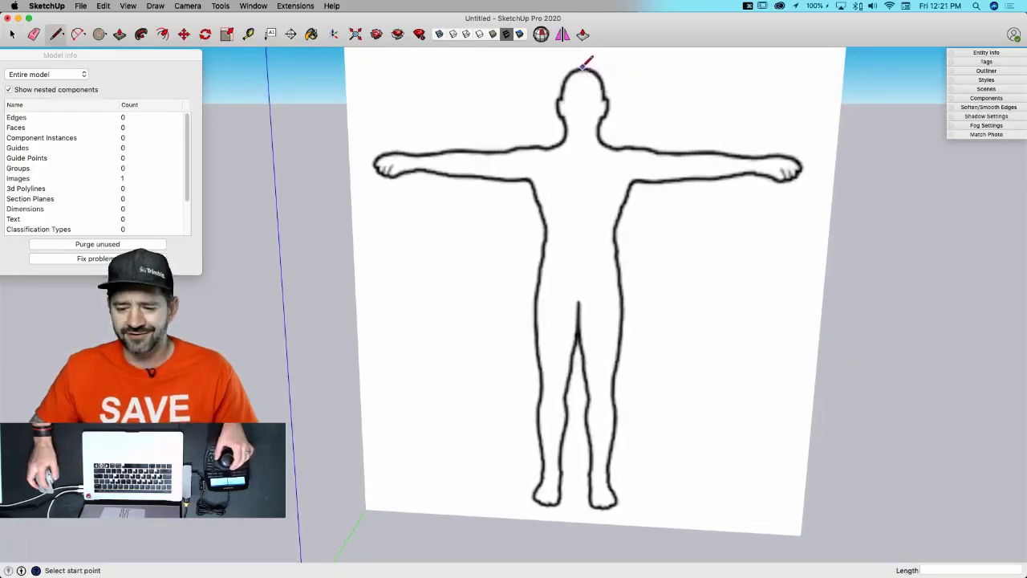
pyautogui.click(584, 68)
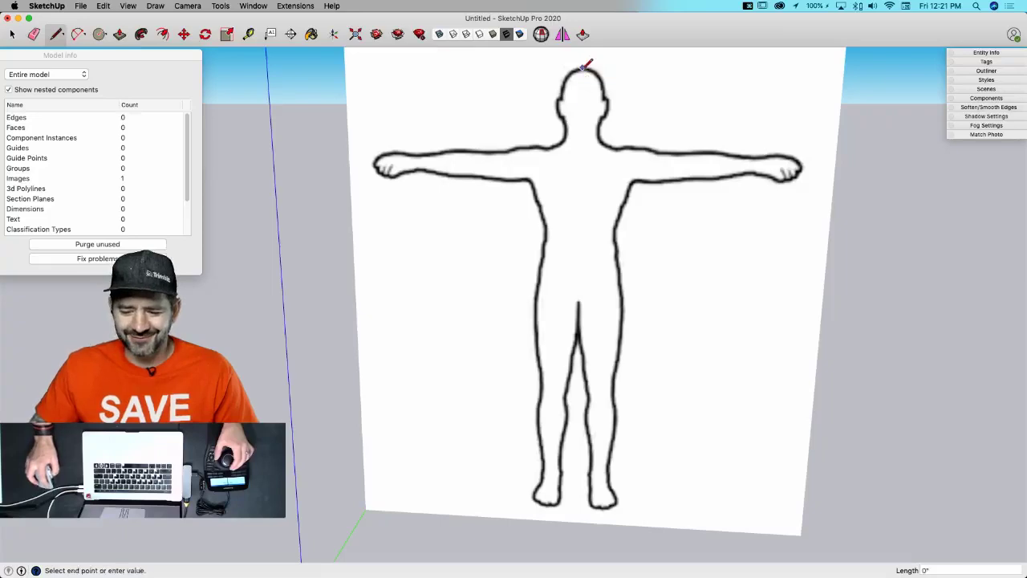
pyautogui.click(575, 520)
pyautogui.press('Escape')
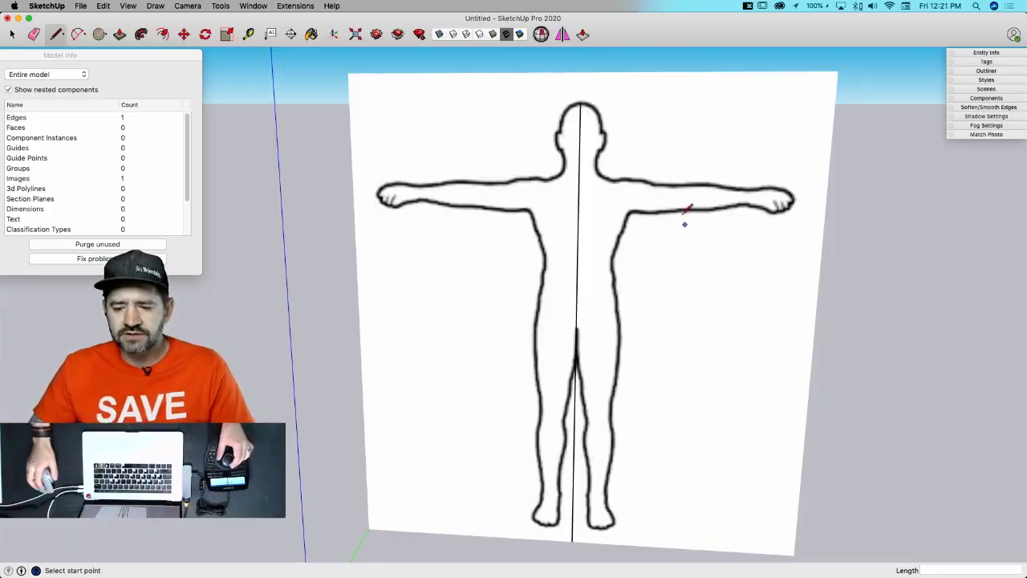
# - Trace one half of the chest with lines from the centre line to the neck base, armpit, waist side and back to the centre line
pyautogui.scroll(5, 618, 197)
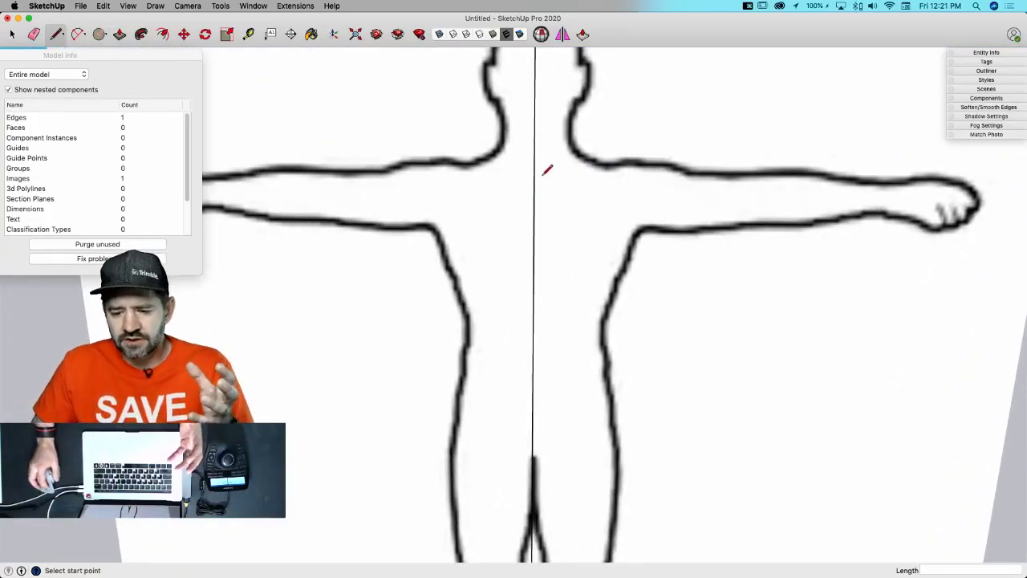
pyautogui.click(533, 165)
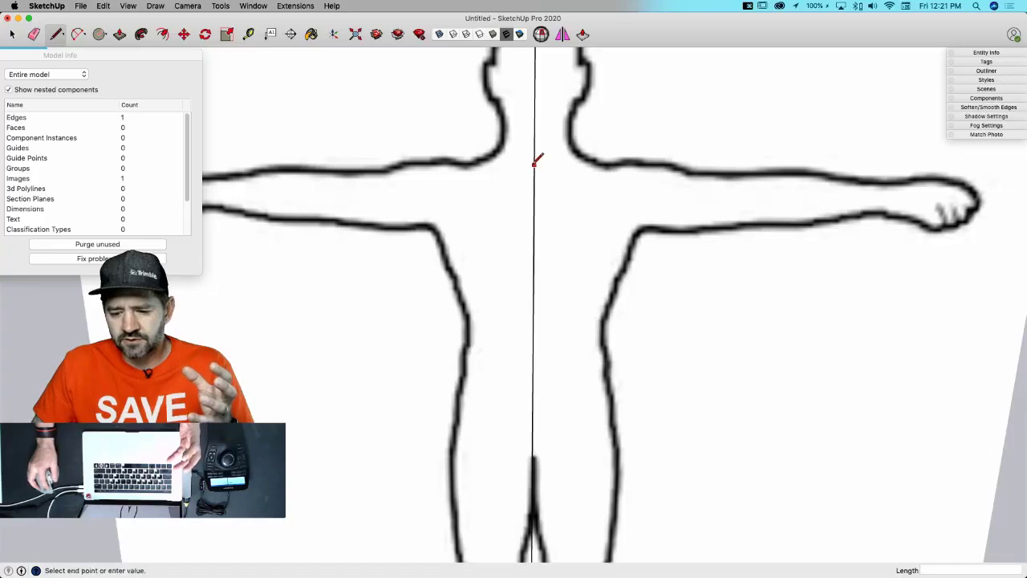
pyautogui.click(601, 164)
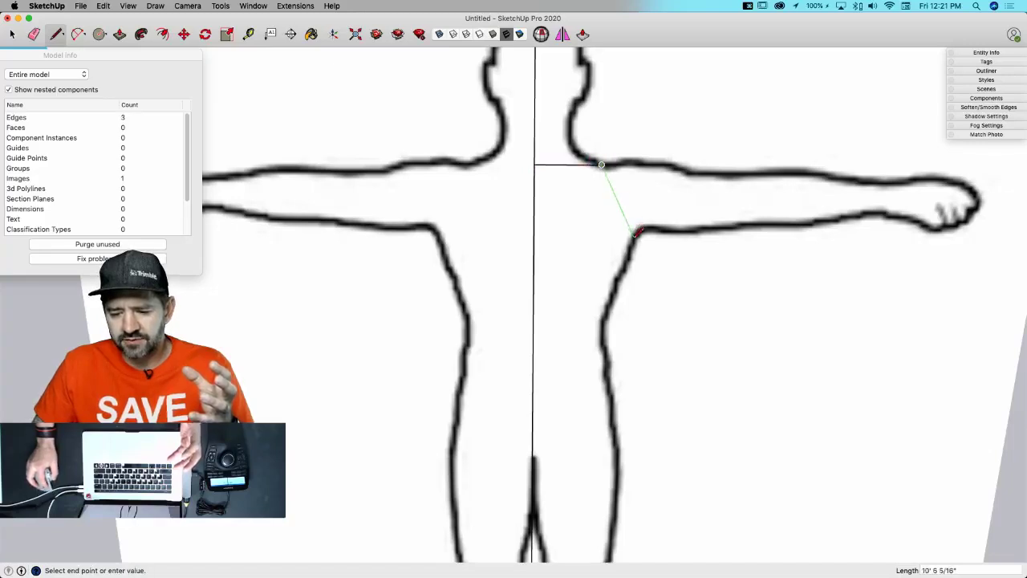
pyautogui.click(633, 238)
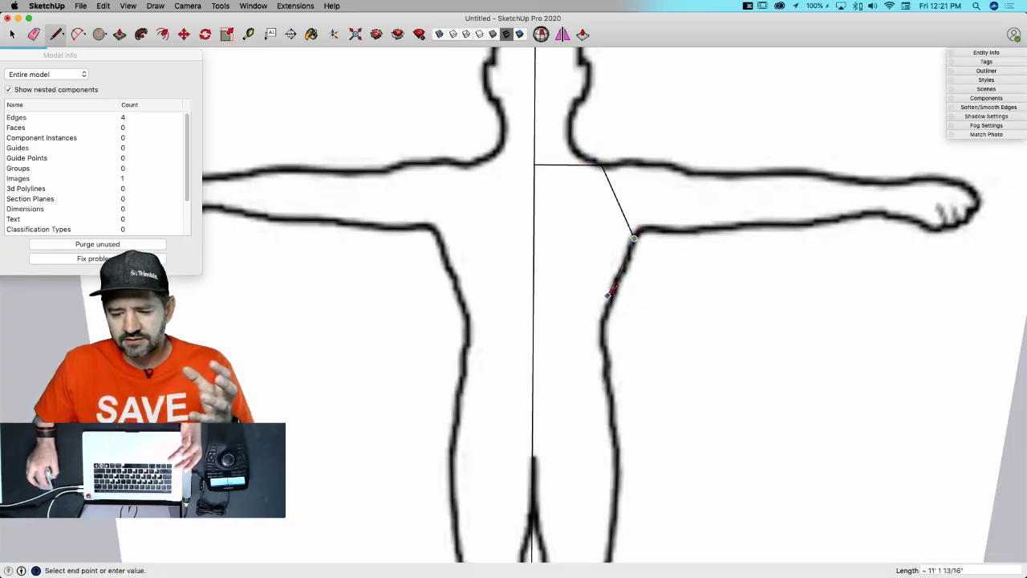
pyautogui.click(608, 296)
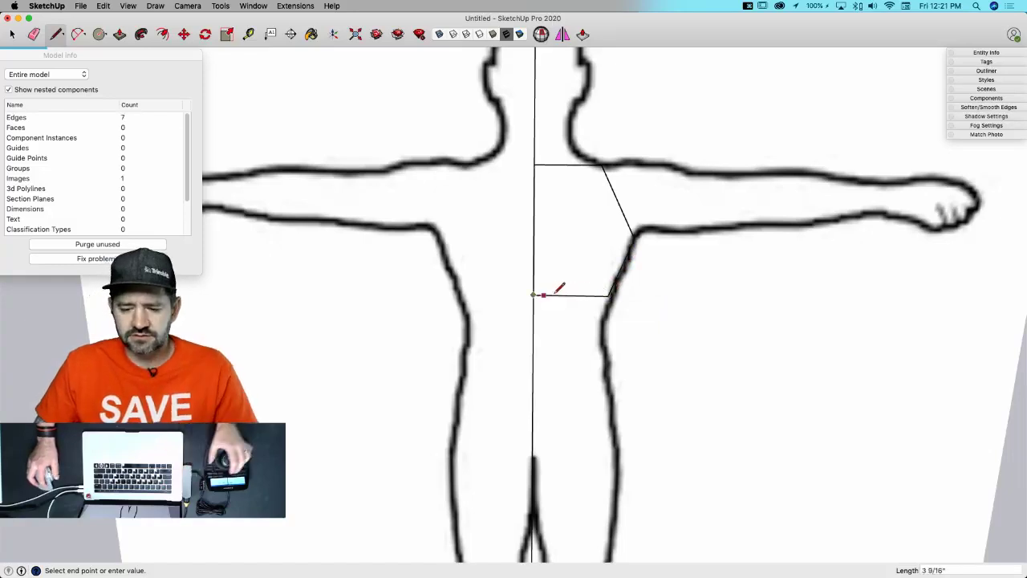
pyautogui.click(534, 295)
# - Erase the two stray edges leaving the image plane and redraw the chest side from neck base through the armpit, closing the face
pyautogui.press('space')
pyautogui.press('e')
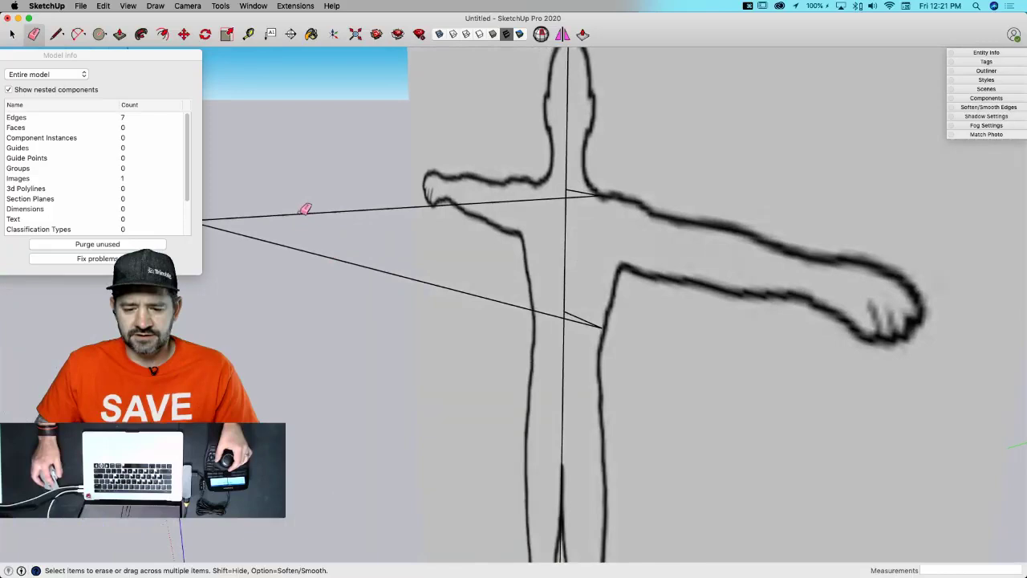
pyautogui.moveTo(305, 209); pyautogui.dragTo(313, 250)
pyautogui.press('l')
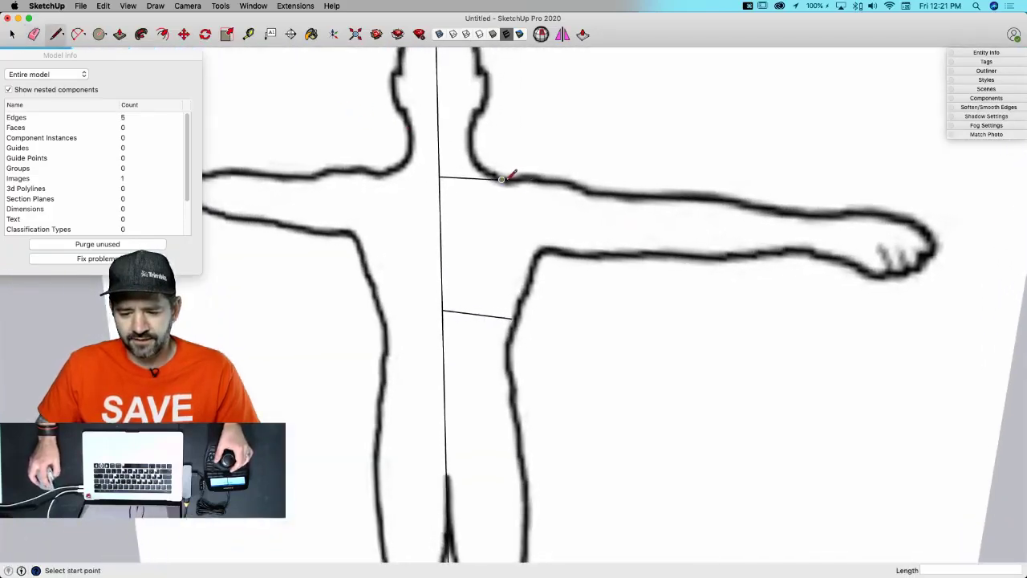
pyautogui.click(502, 179)
pyautogui.click(536, 251)
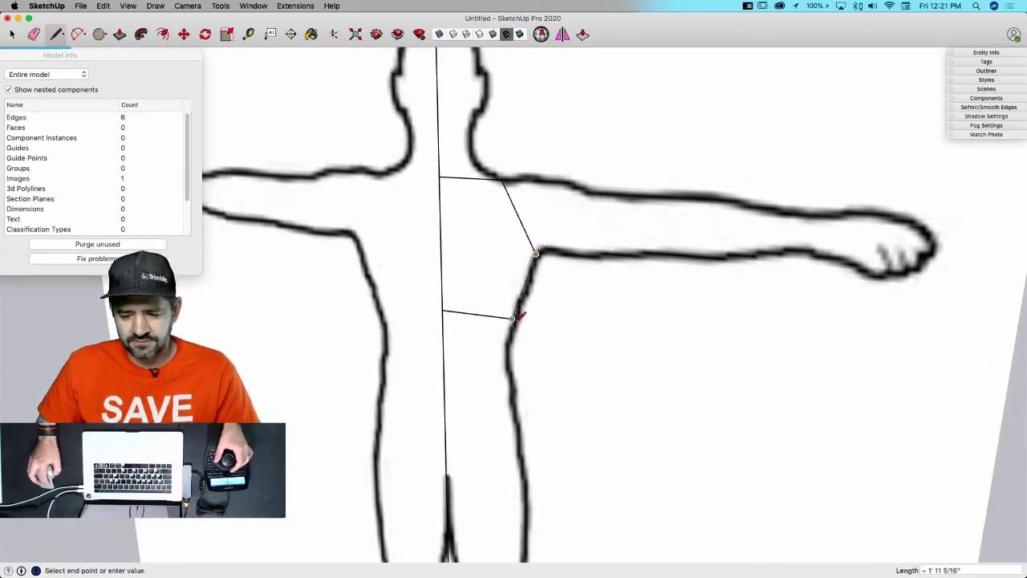
pyautogui.click(511, 318)
pyautogui.press('space')
# - Make the half-chest face, its edges and the centre line into a component named "Hlaf a human"
pyautogui.scroll(-5, 471, 260)
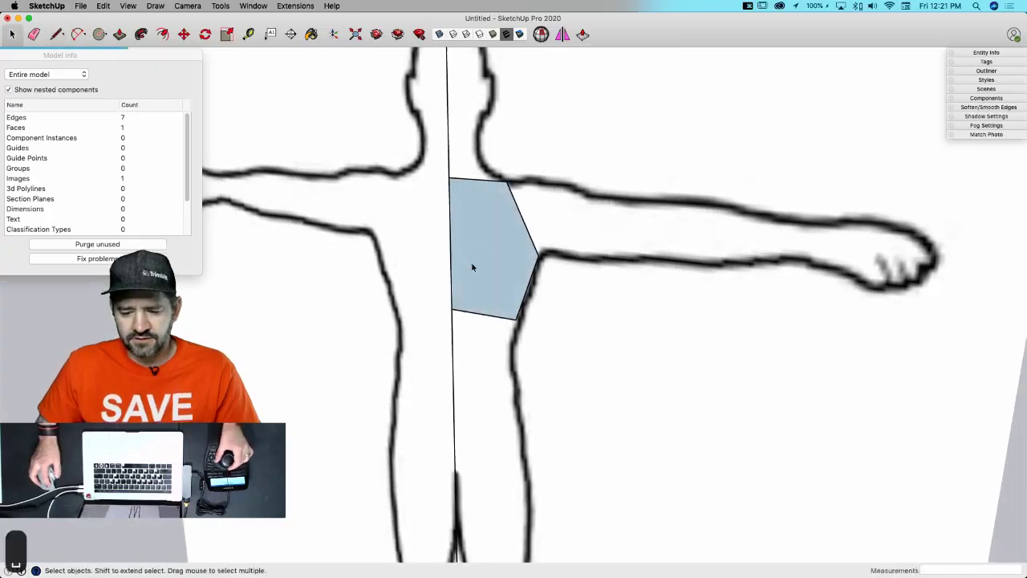
pyautogui.click(489, 211)
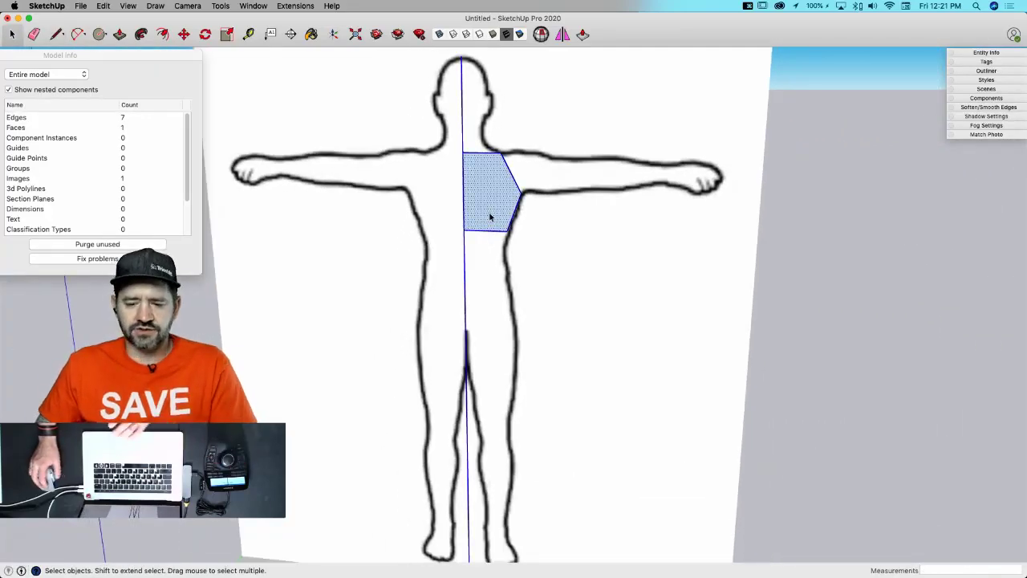
pyautogui.rightClick(490, 216)
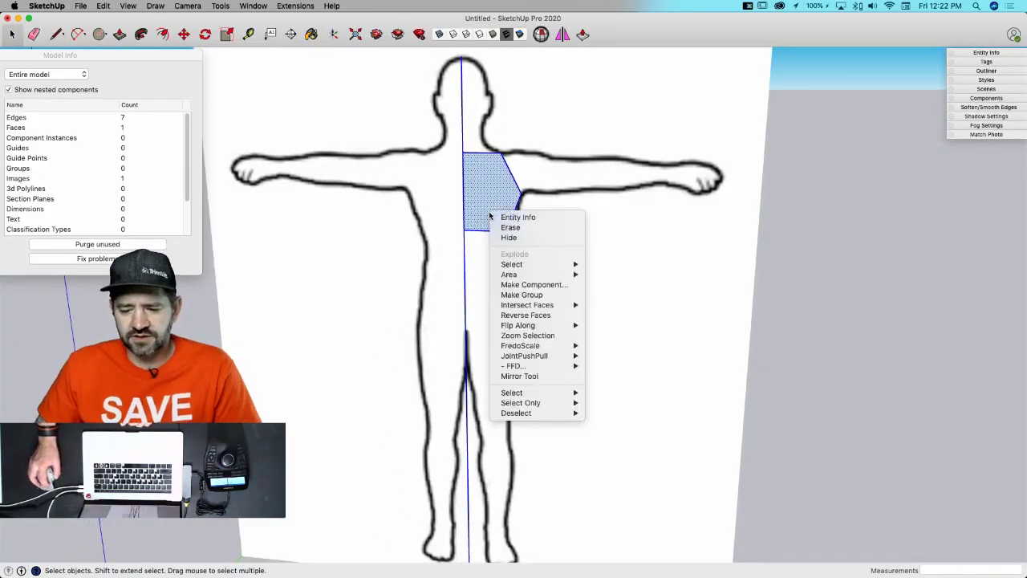
pyautogui.click(533, 284)
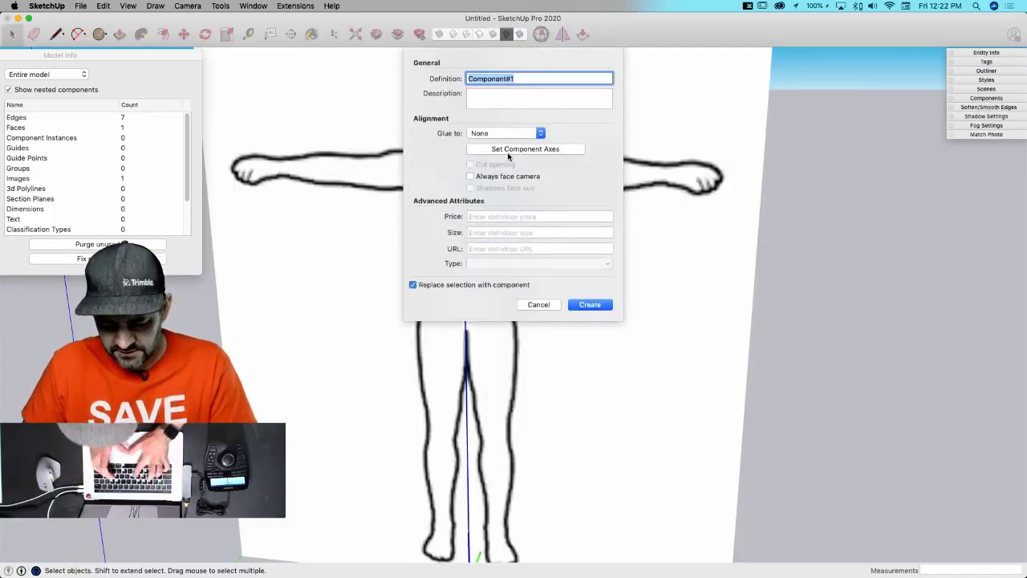
pyautogui.write('Hlaf ')
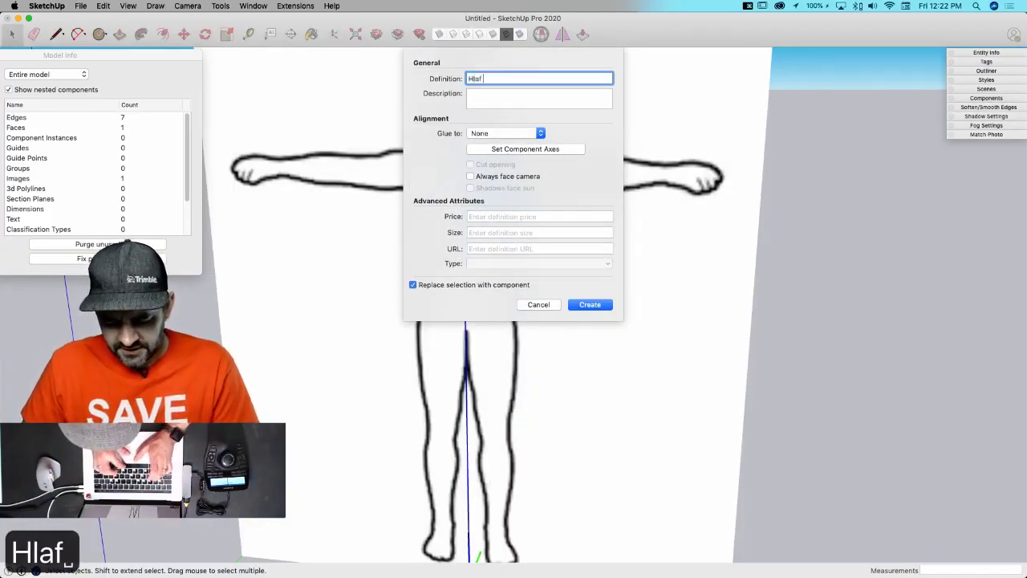
pyautogui.write('a human')
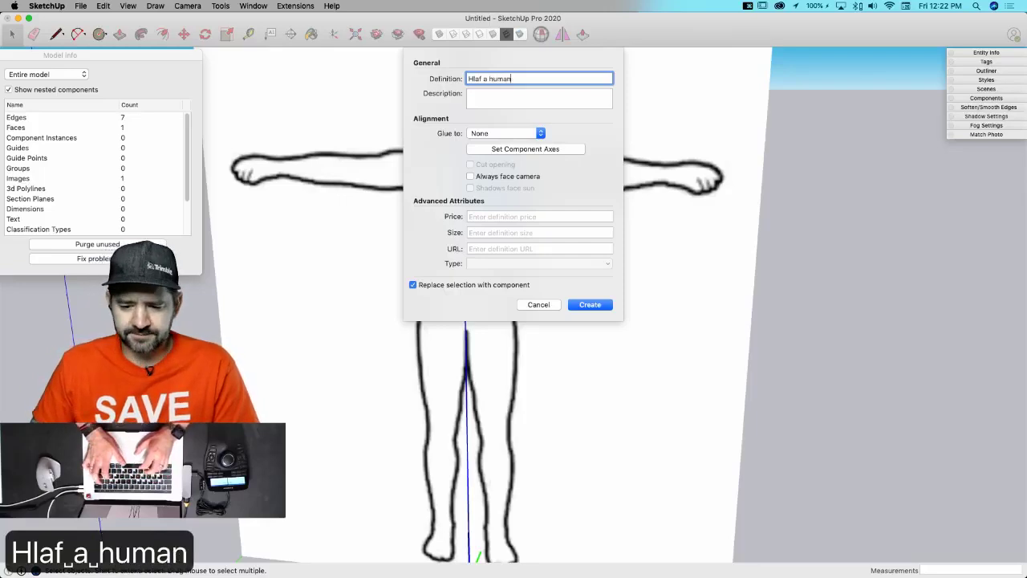
pyautogui.press('Return')
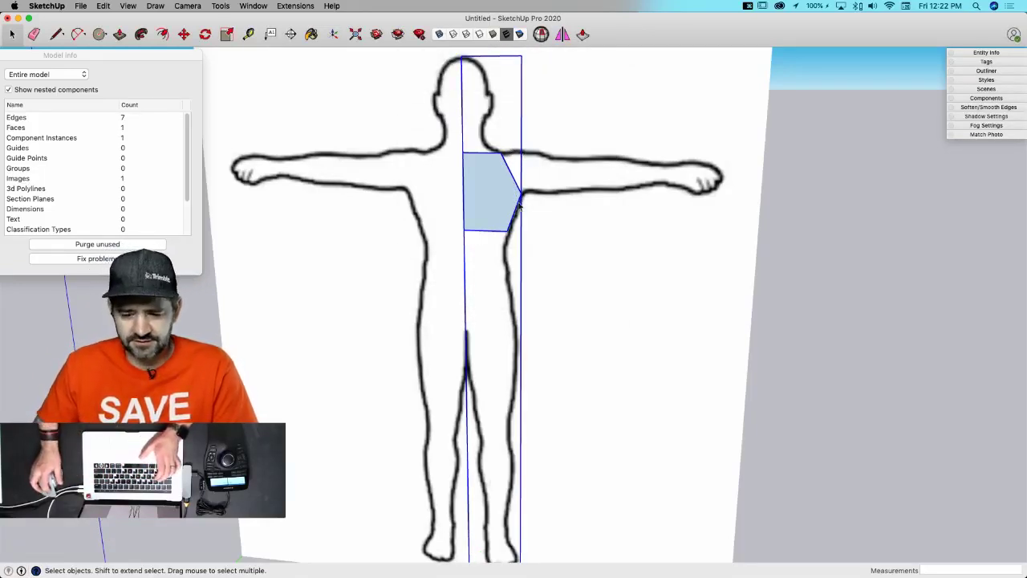
# - Copy the half-human component about 5' 9" along the red axis to the opposite side of the figure
pyautogui.press('m')
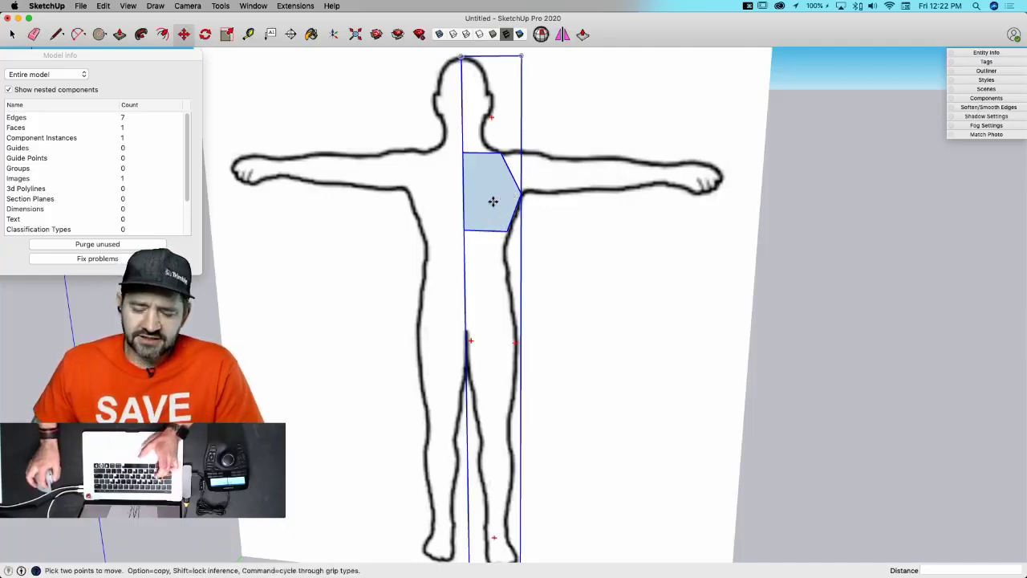
pyautogui.click(493, 201)
pyautogui.press('alt')
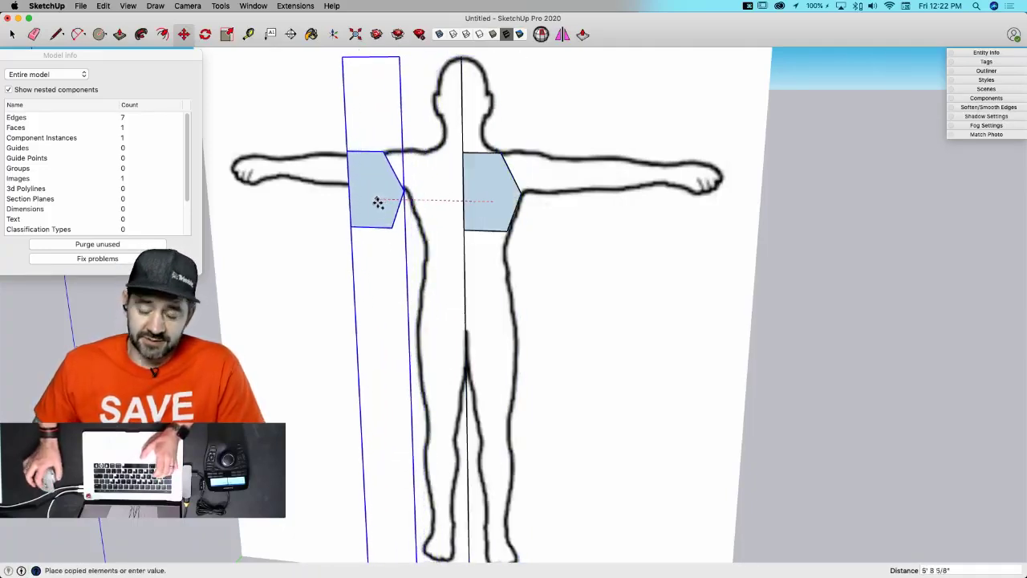
pyautogui.click(377, 203)
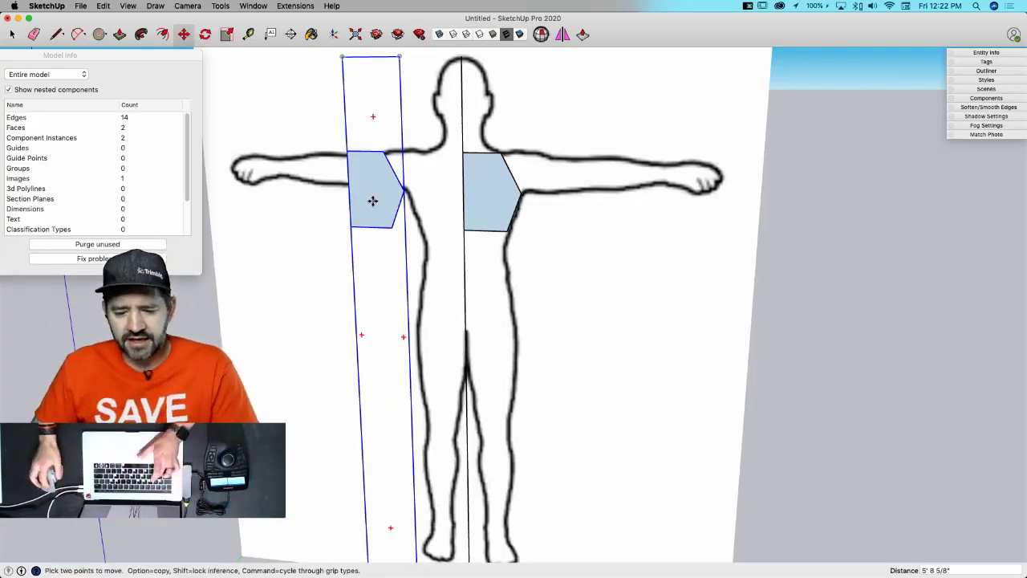
# - Mirror the copied half-human by scaling it to -1.00 along the red axis
pyautogui.press('s')
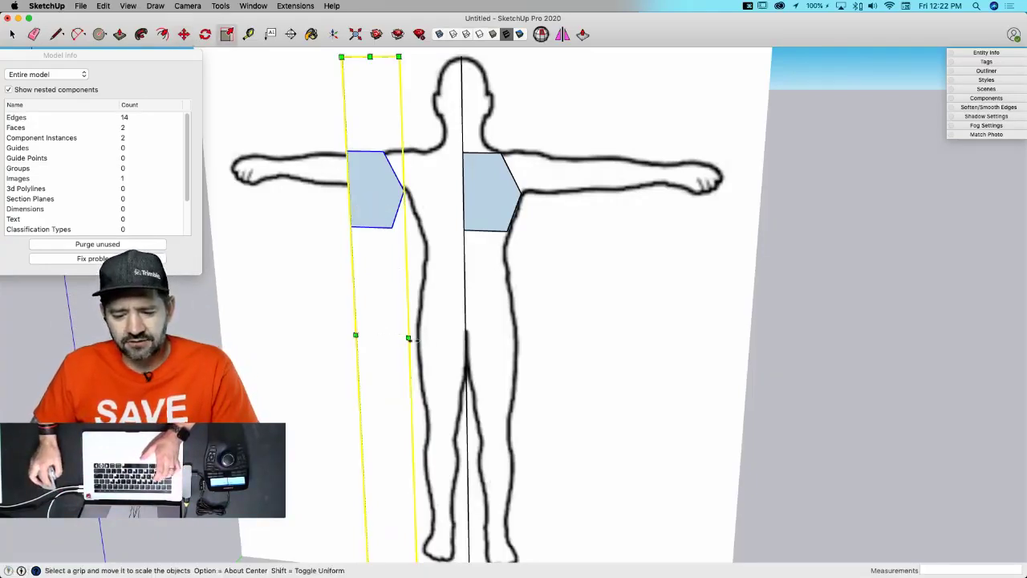
pyautogui.moveTo(409, 337); pyautogui.dragTo(358, 334)
pyautogui.moveTo(320, 325); pyautogui.dragTo(303, 322)
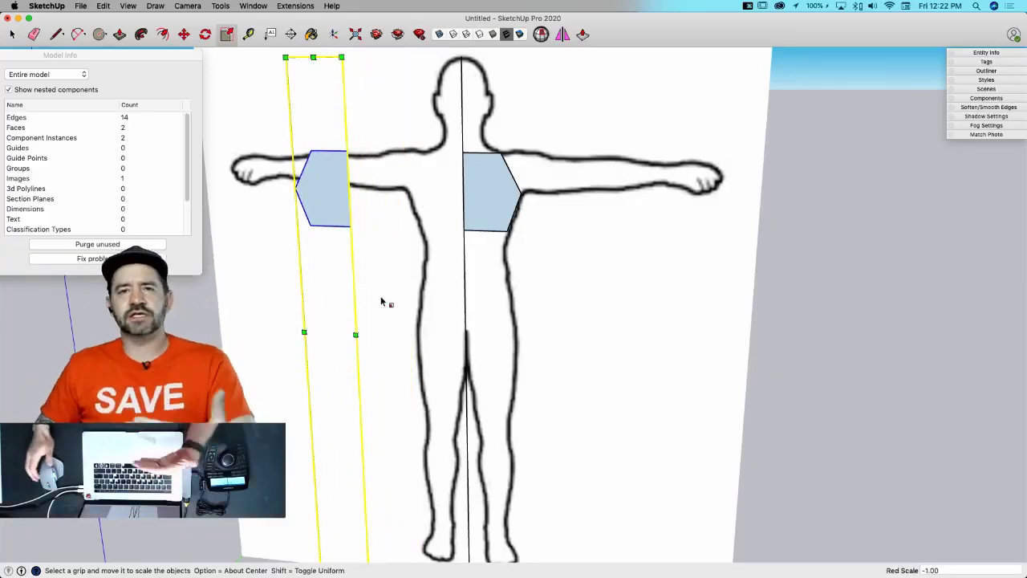
pyautogui.press('space')
pyautogui.click(491, 203)
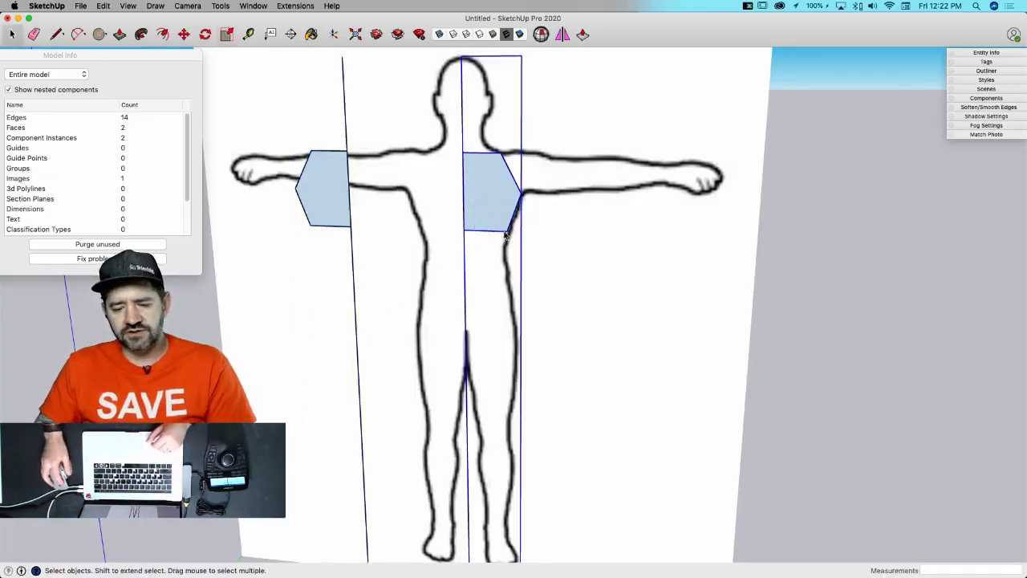
pyautogui.press('q')
pyautogui.press('shift')
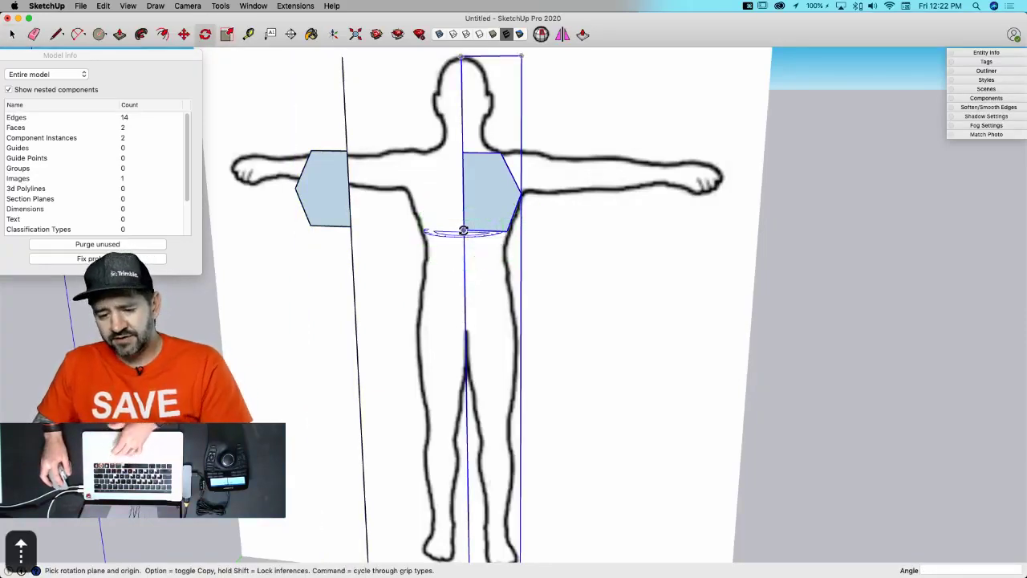
pyautogui.click(461, 231)
pyautogui.click(488, 231)
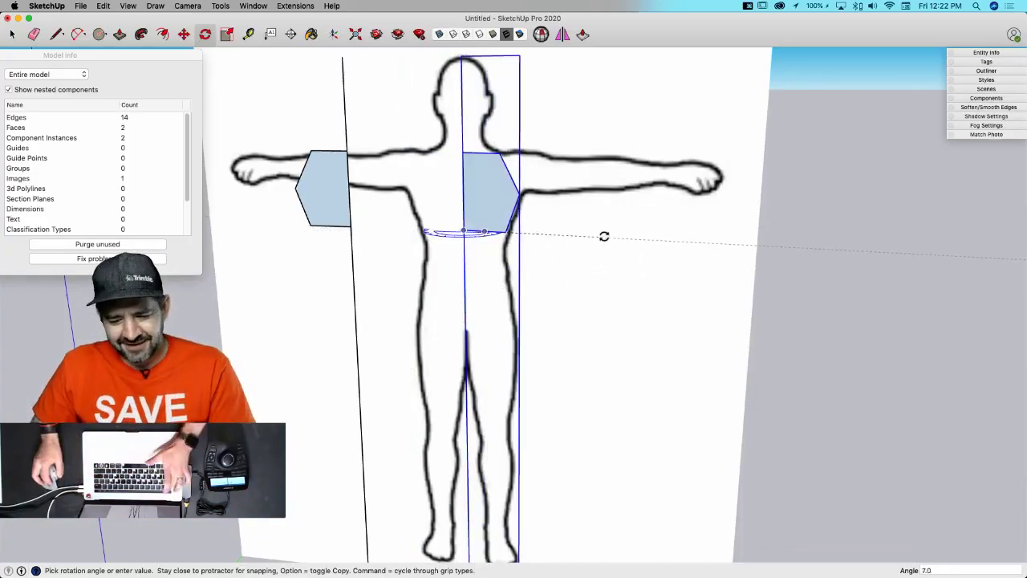
pyautogui.click(602, 233)
pyautogui.press('space')
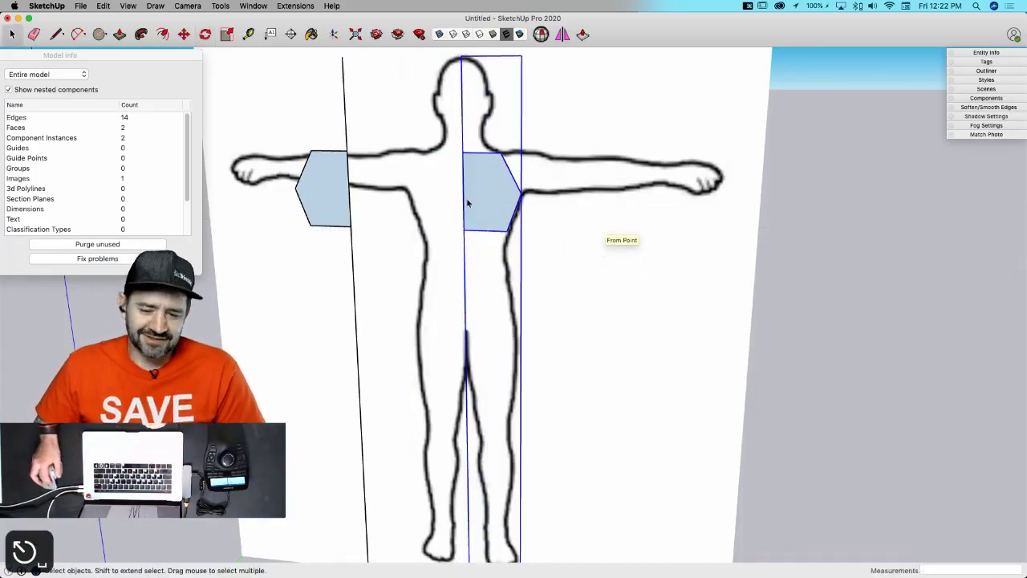
# - Move the mirrored half 5' 8 5/8" from its inner lower chest corner to join the original half at the centre line
pyautogui.click(339, 194)
pyautogui.press('m')
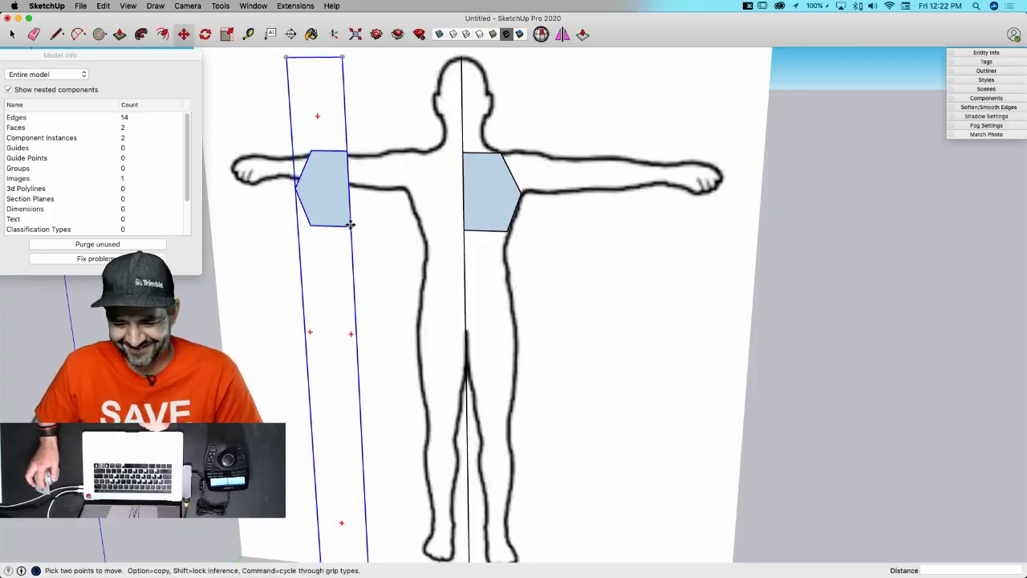
pyautogui.click(464, 232)
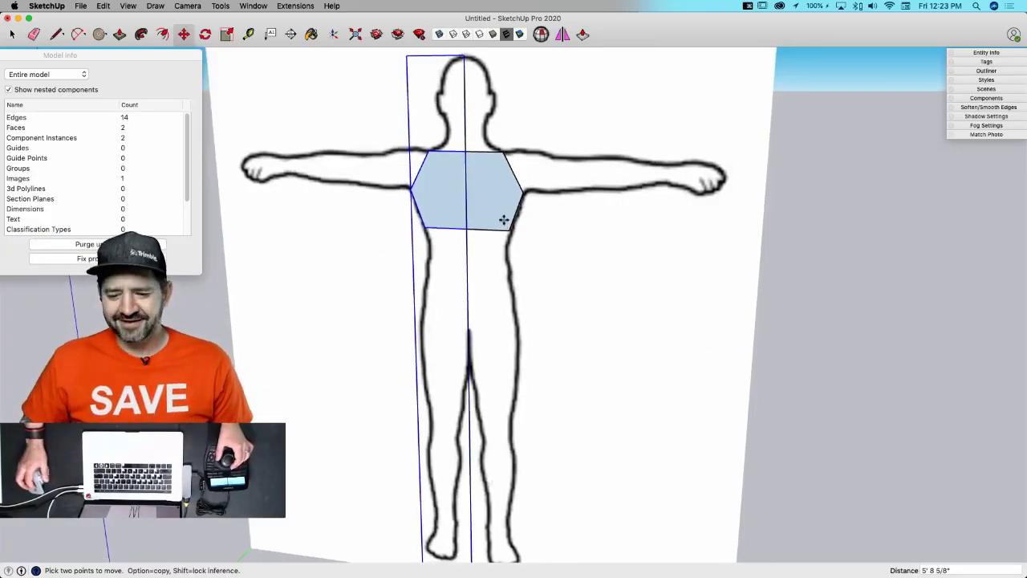
pyautogui.press('space')
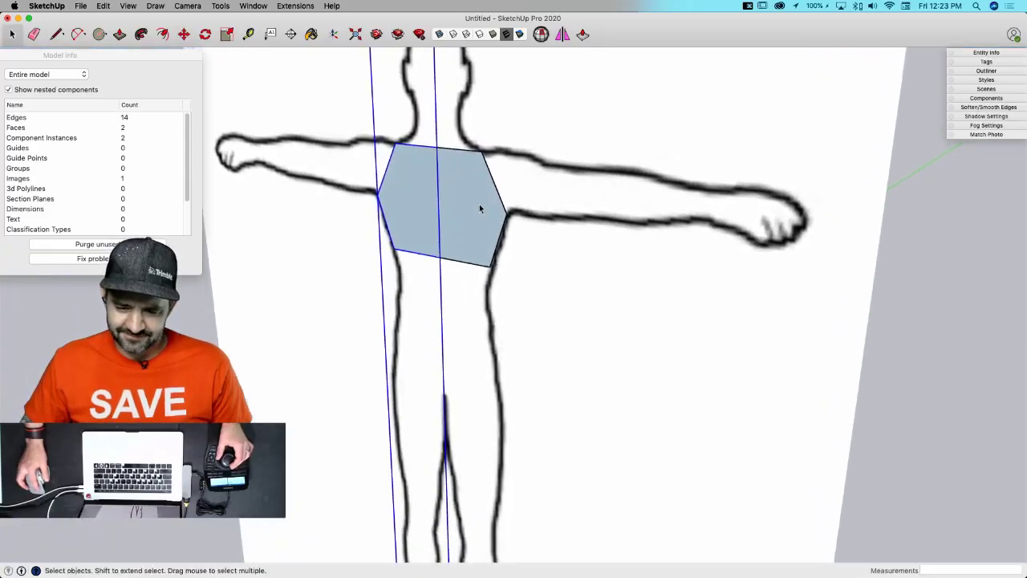
# - Open the original half component for editing and Push/Pull its chest face forward by about 1' 8 3/4"
pyautogui.doubleClick(484, 207)
pyautogui.moveTo(484, 210); pyautogui.dragTo(474, 201, button='middle')
pyautogui.press('p')
pyautogui.moveTo(474, 201); pyautogui.dragTo(426, 220)
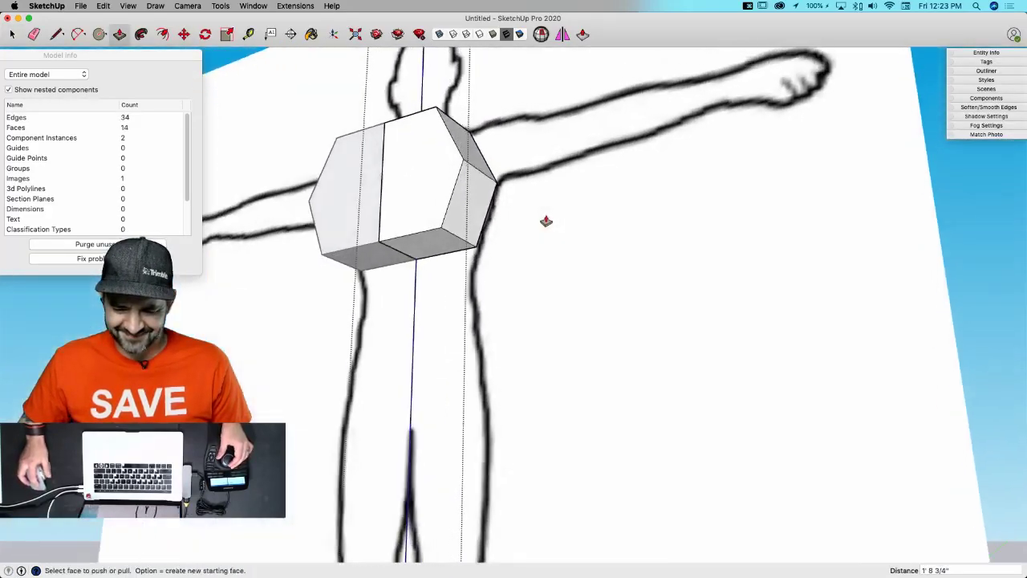
pyautogui.press('space')
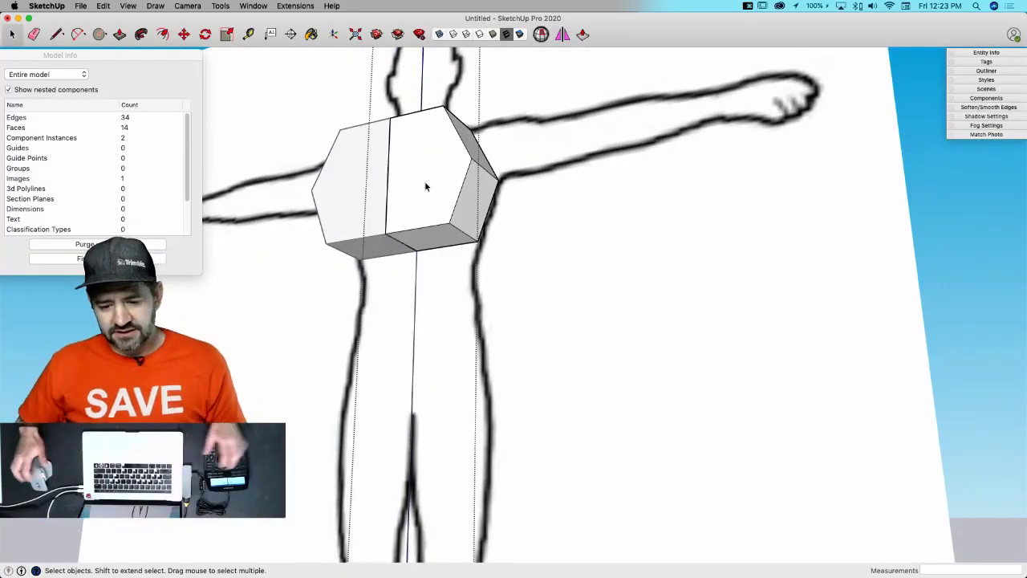
# - Extrude the underside of the half chest down to the crotch in three stacked sections, the lowest about 2' 5 11/16" tall
pyautogui.press('p')
pyautogui.click(442, 240)
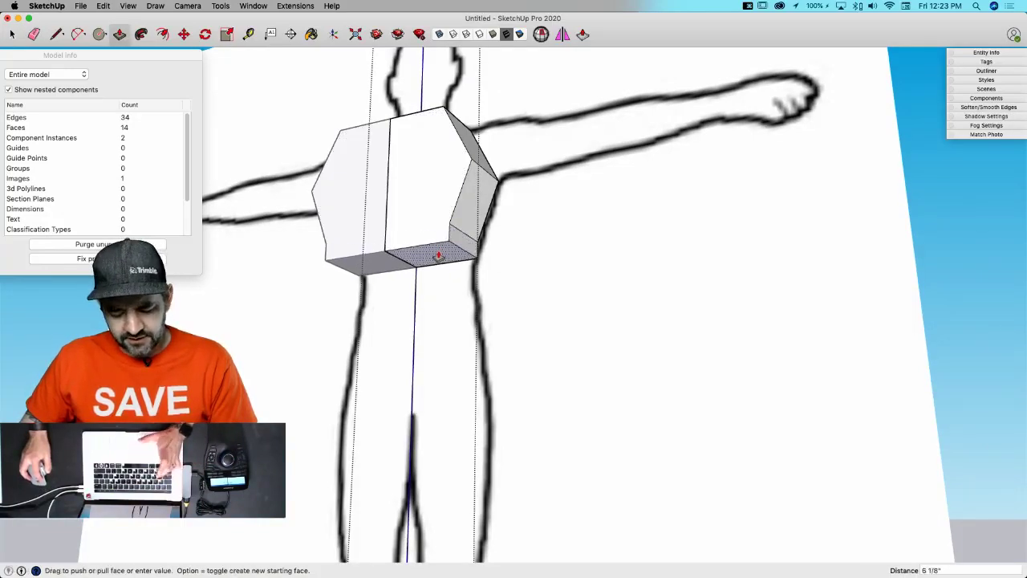
pyautogui.press('Escape')
pyautogui.moveTo(440, 239); pyautogui.dragTo(439, 412)
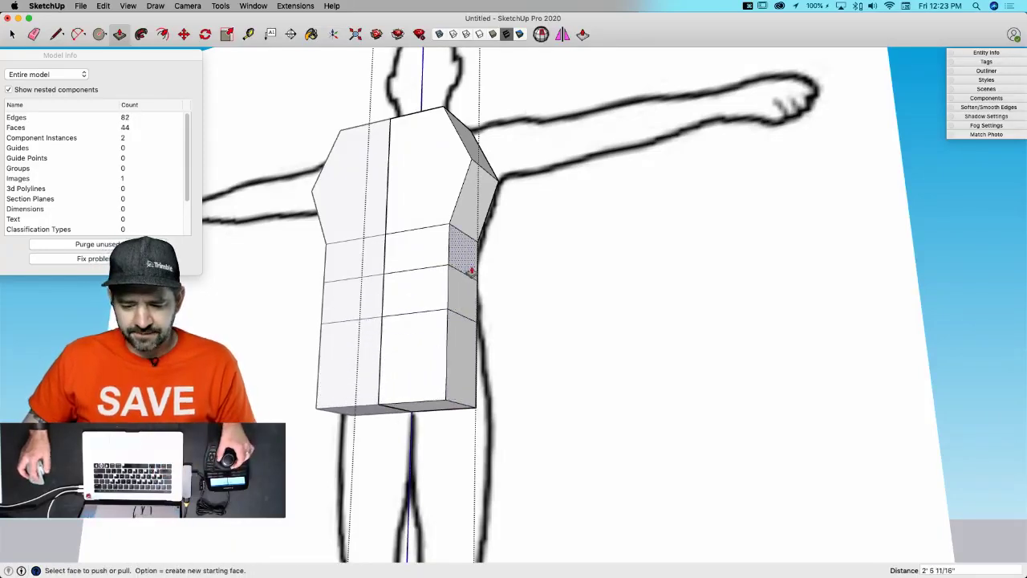
pyautogui.press('space')
# - Move the side faces of the two lowest torso sections inward together to follow the outline's waist
pyautogui.scroll(5, 470, 262)
pyautogui.scroll(3, 470, 273)
pyautogui.click(438, 290)
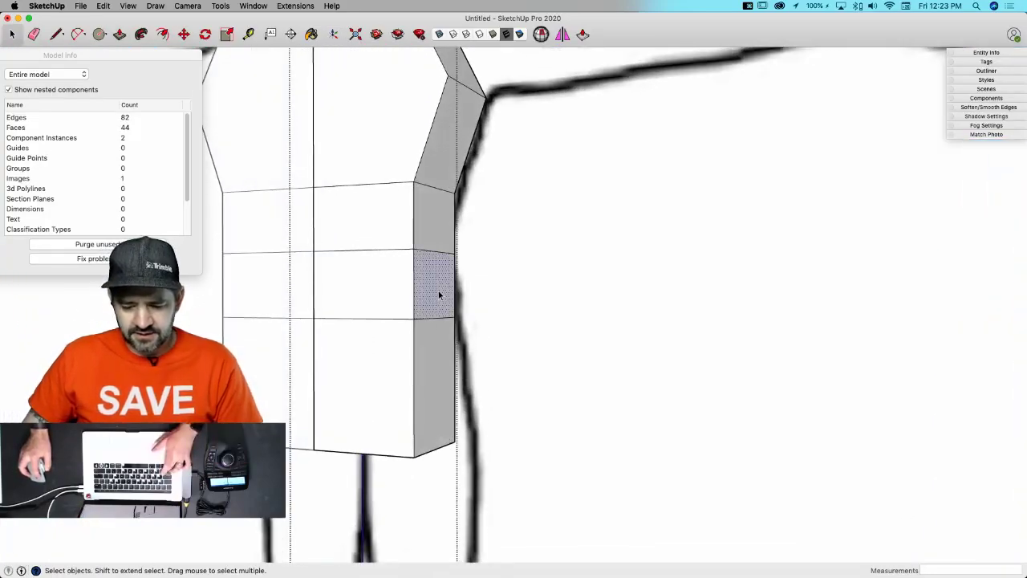
pyautogui.keyDown('shift'); pyautogui.click(436, 372); pyautogui.keyUp('shift')
pyautogui.press('m')
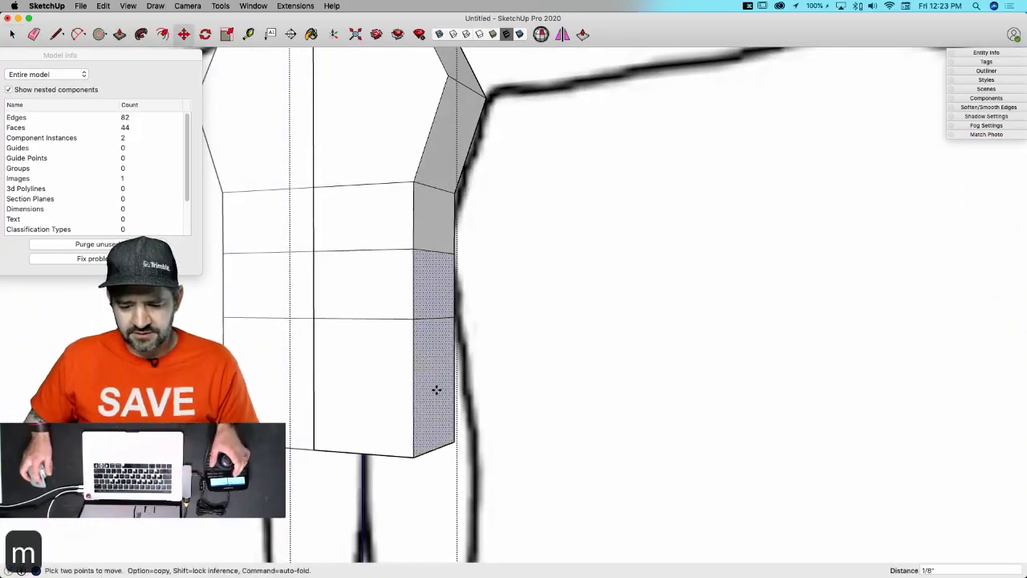
pyautogui.click(436, 390)
pyautogui.click(428, 386)
pyautogui.press('space')
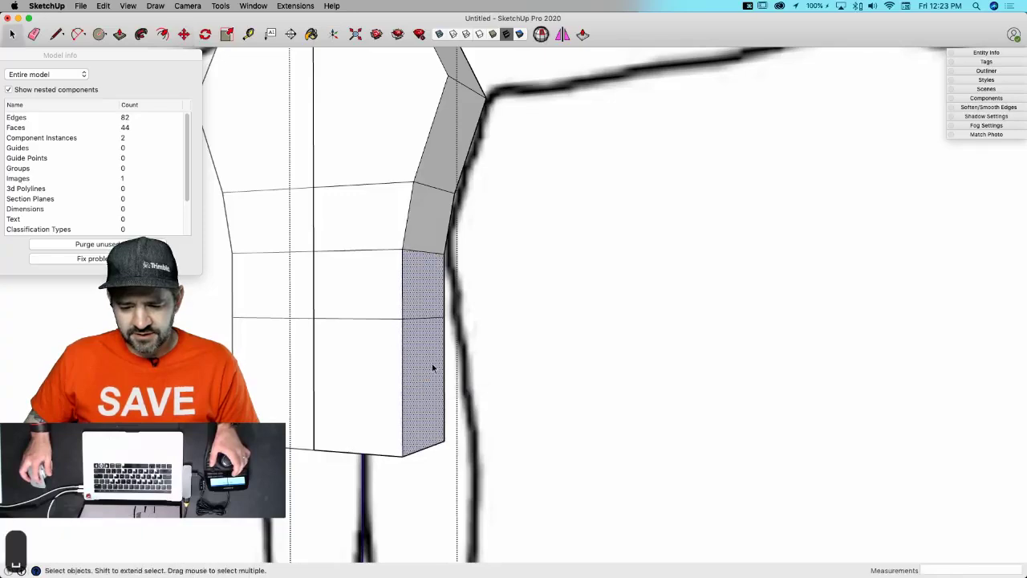
# - Move the lowest section's side face outward about 4 1/16" to match the outline's hip
pyautogui.click(432, 367)
pyautogui.press('m')
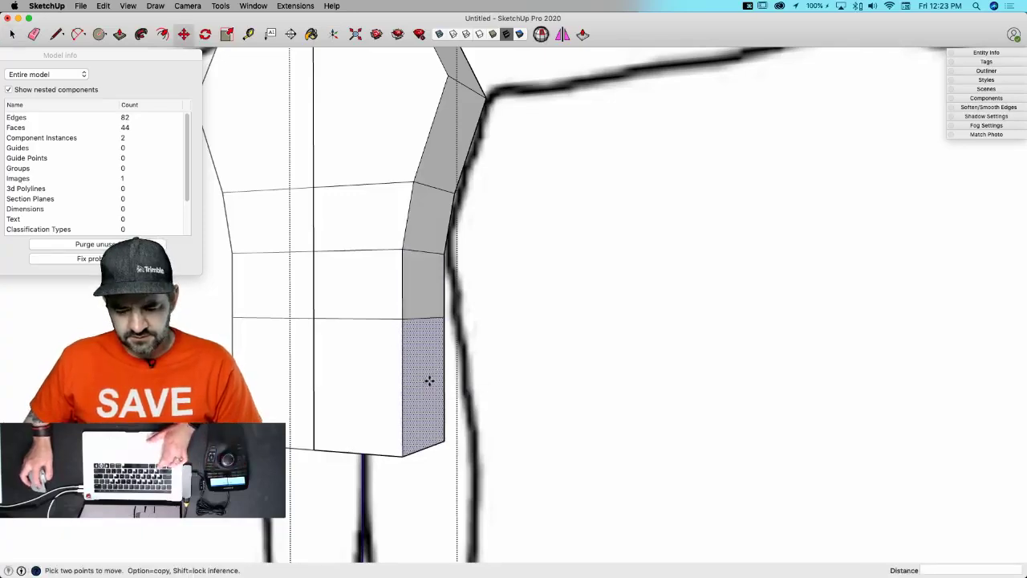
pyautogui.click(430, 383)
pyautogui.click(445, 384)
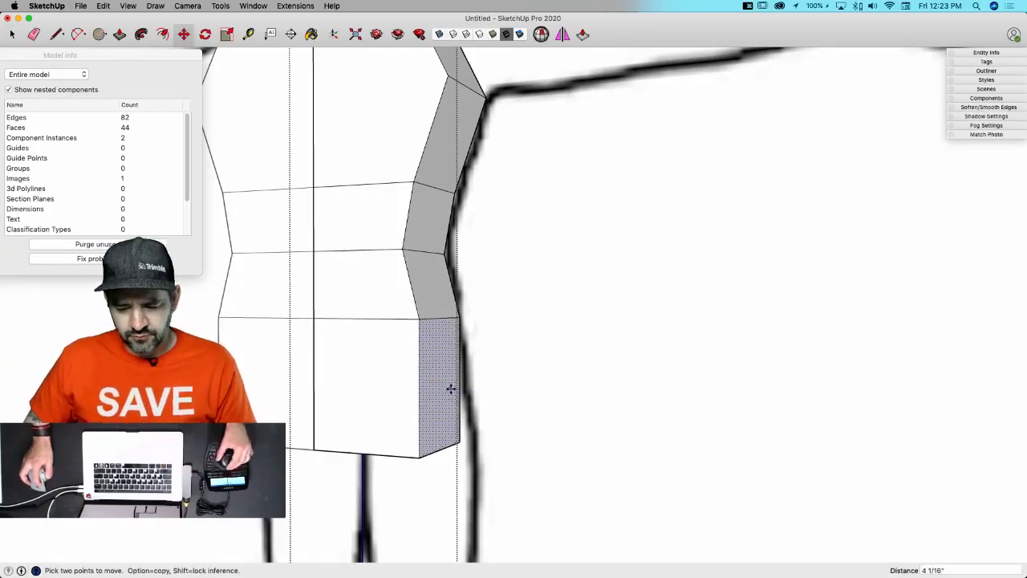
# - Move the bottom side edge of the hip section inward about 2' 1/2" to taper the torso to the crotch
pyautogui.press('space')
pyautogui.press('m')
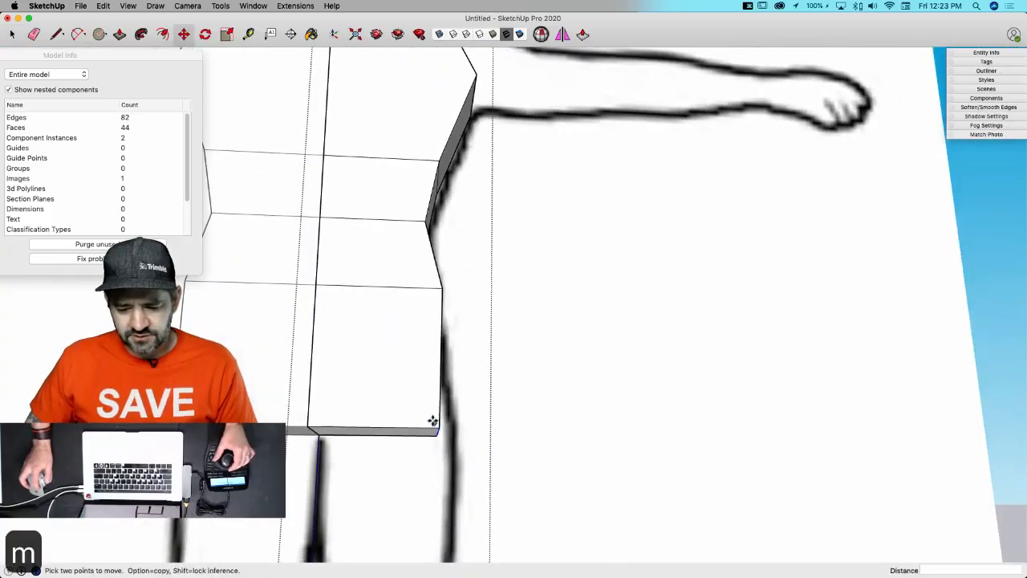
pyautogui.click(438, 428)
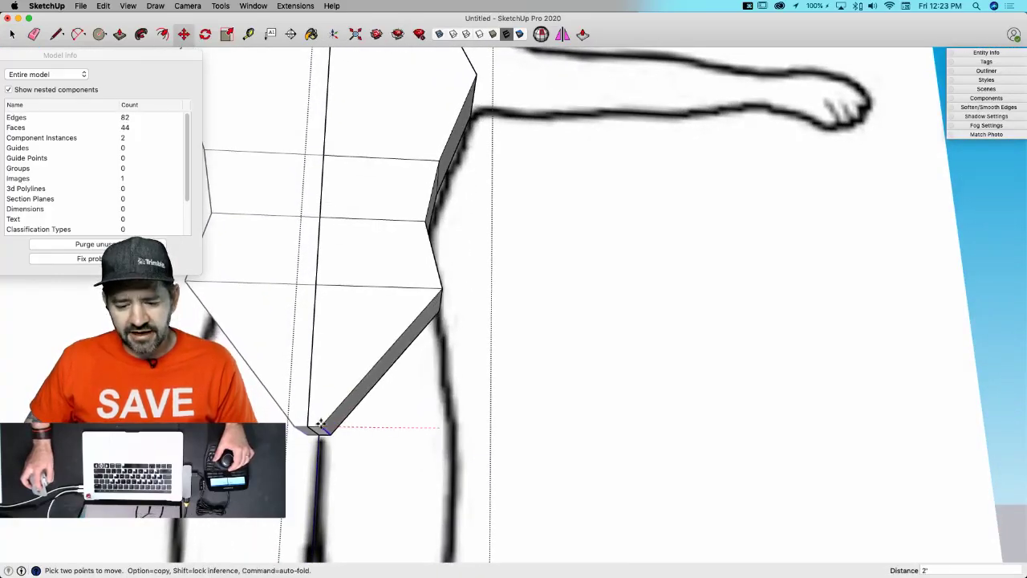
pyautogui.click(319, 425)
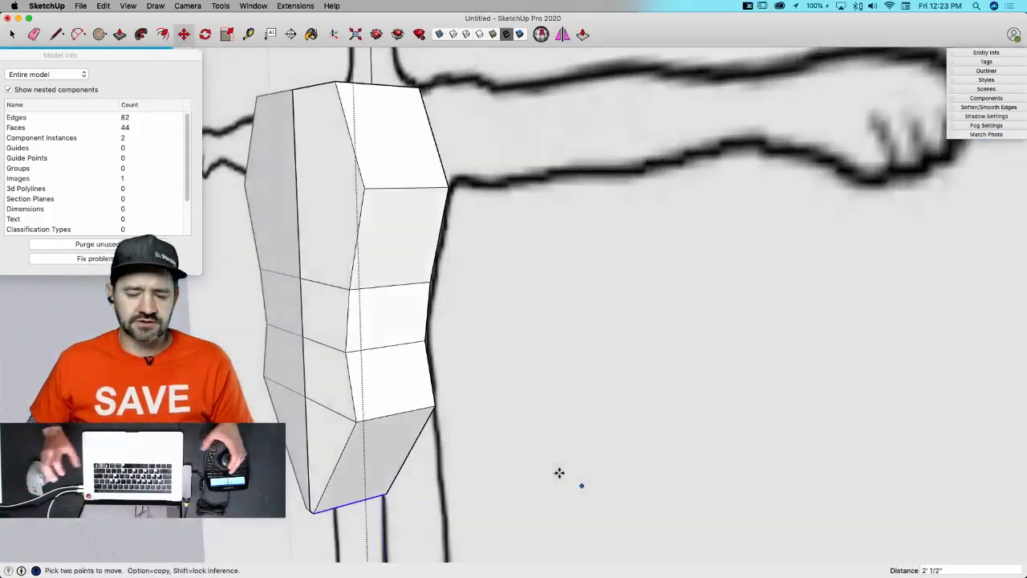
pyautogui.press('space')
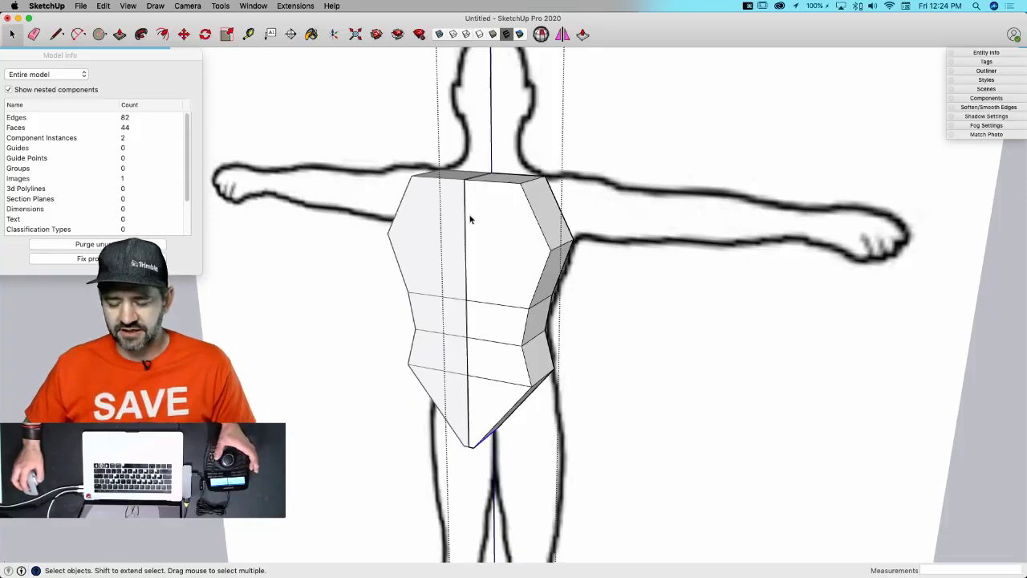
# - Draw a line across the chest front at armpit height and move that edge forward about 3 1/2"
pyautogui.press('l')
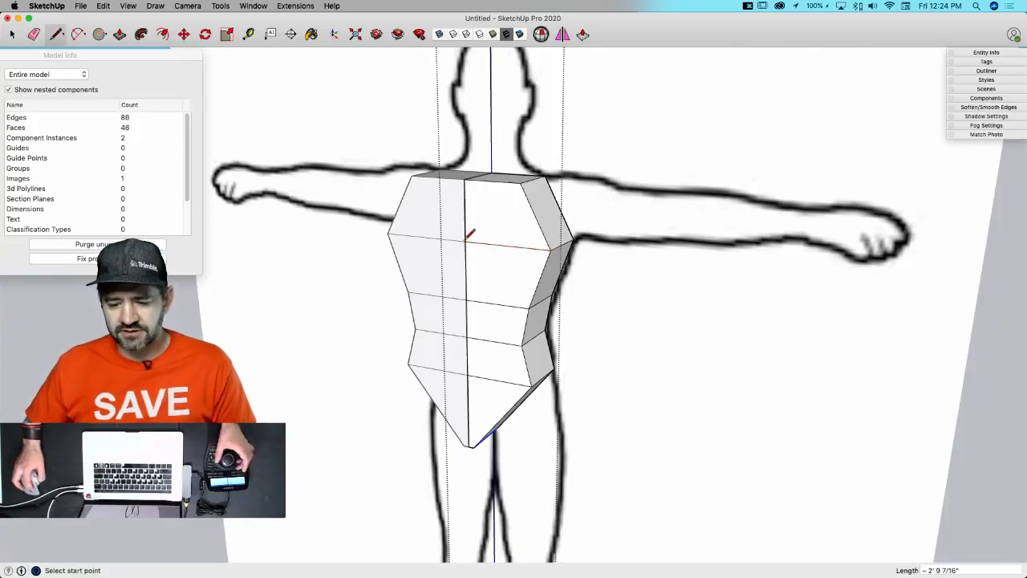
pyautogui.press('space')
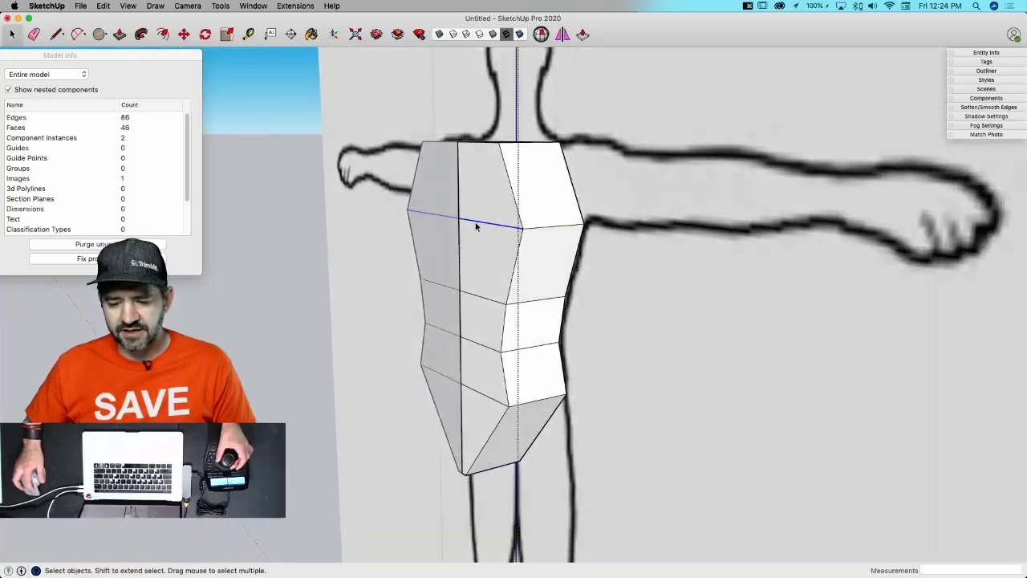
pyautogui.press('m')
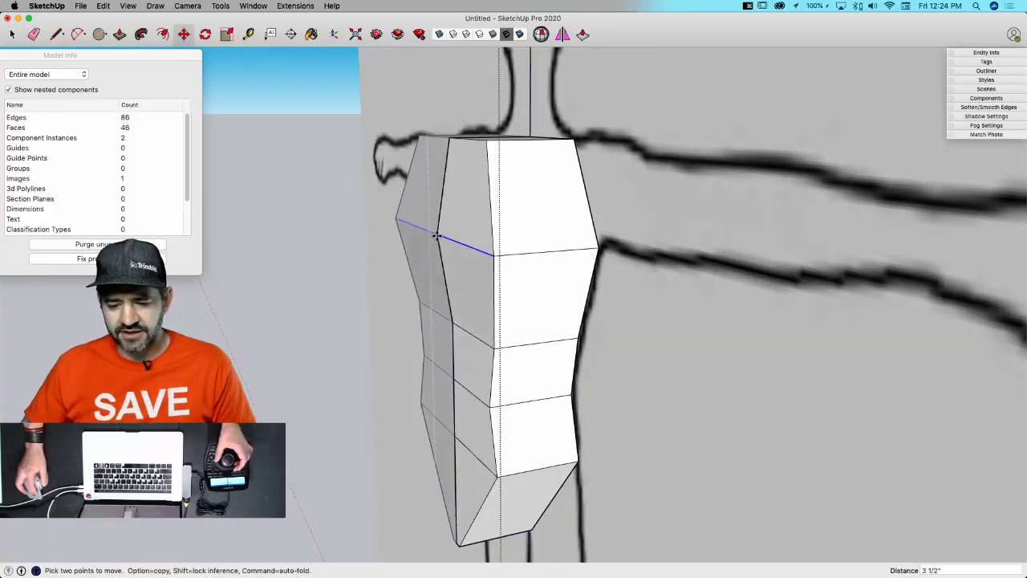
pyautogui.press('space')
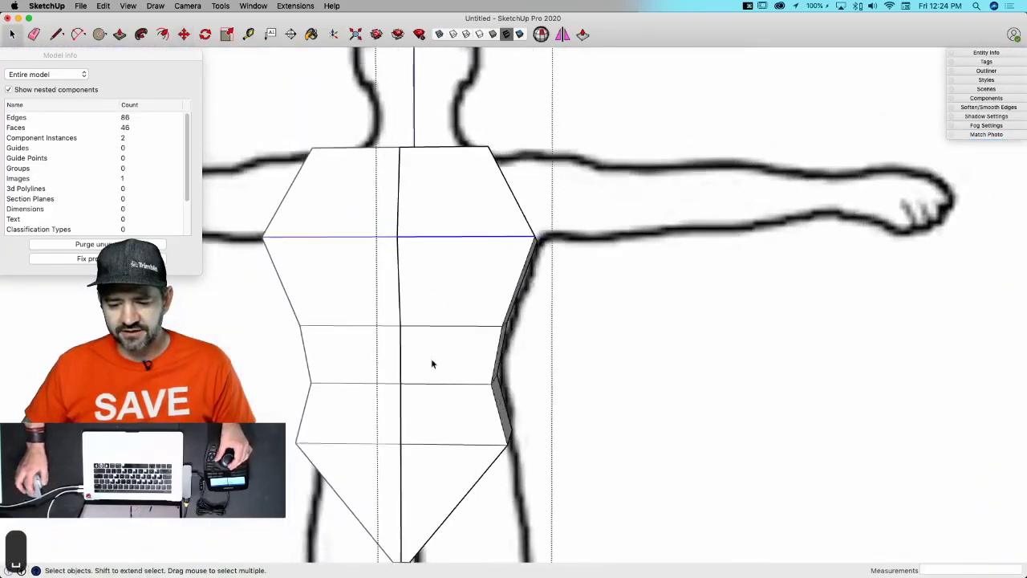
# - Move the front horizontal edge at the waist back about 3 5/16" toward the image plane
pyautogui.click(443, 343)
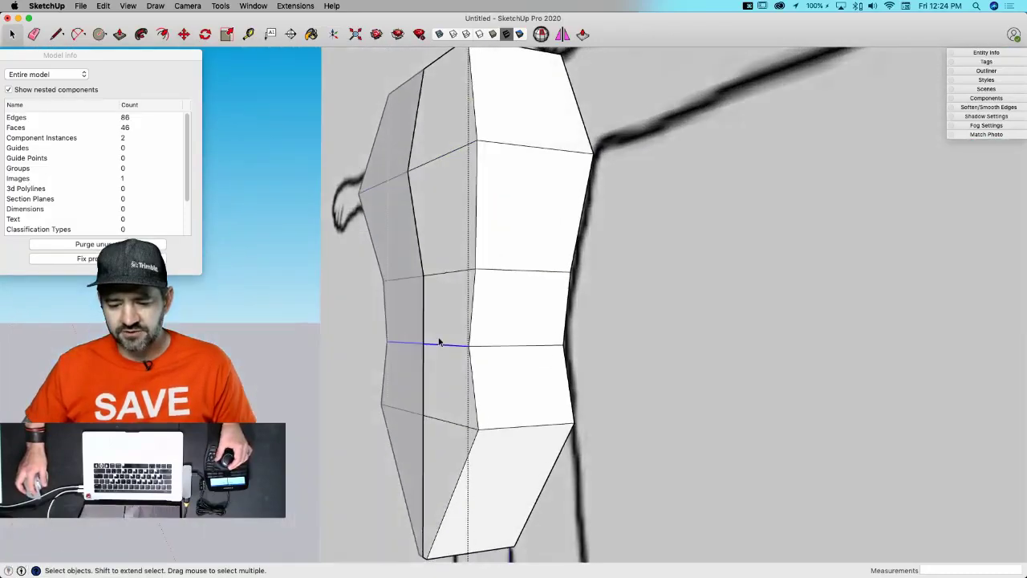
pyautogui.click(441, 333)
pyautogui.click(441, 346)
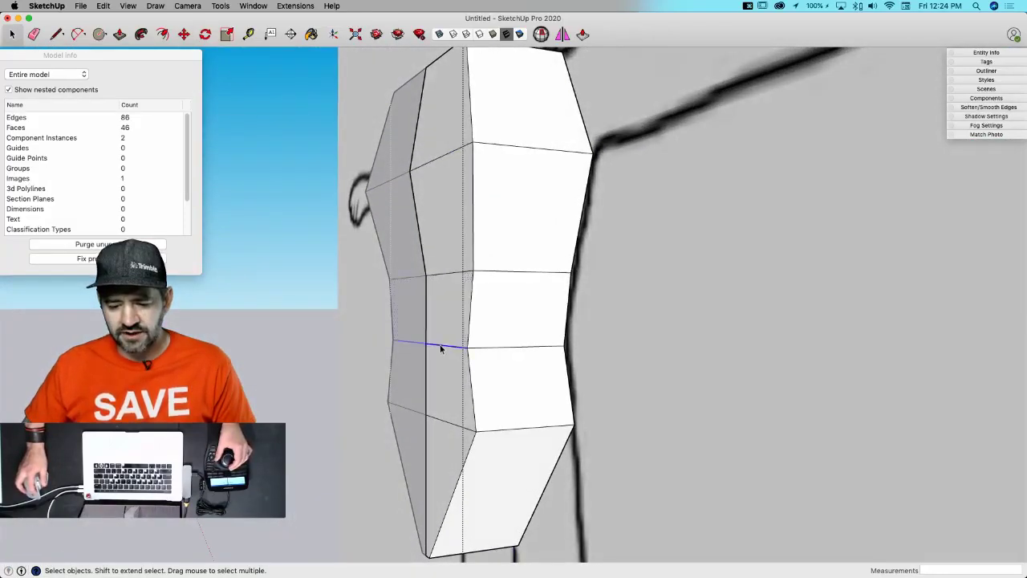
pyautogui.press('m')
pyautogui.click(443, 344)
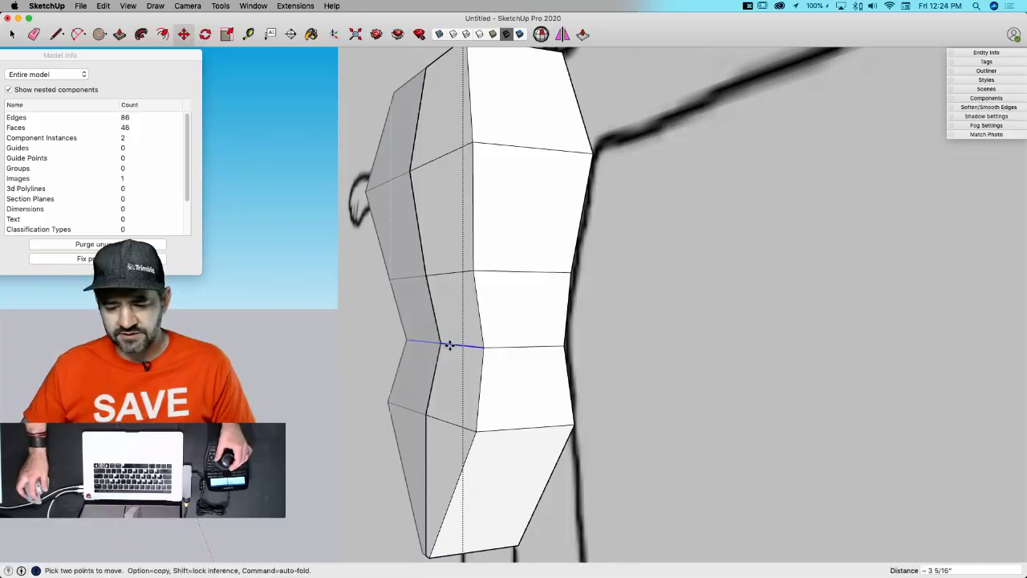
pyautogui.click(449, 346)
pyautogui.press('space')
# - Select the narrow crotch face at the bottom of the torso and scale it down uniformly toward the image plane
pyautogui.moveTo(449, 431); pyautogui.dragTo(387, 400, button='middle')
pyautogui.moveTo(562, 492); pyautogui.dragTo(561, 493)
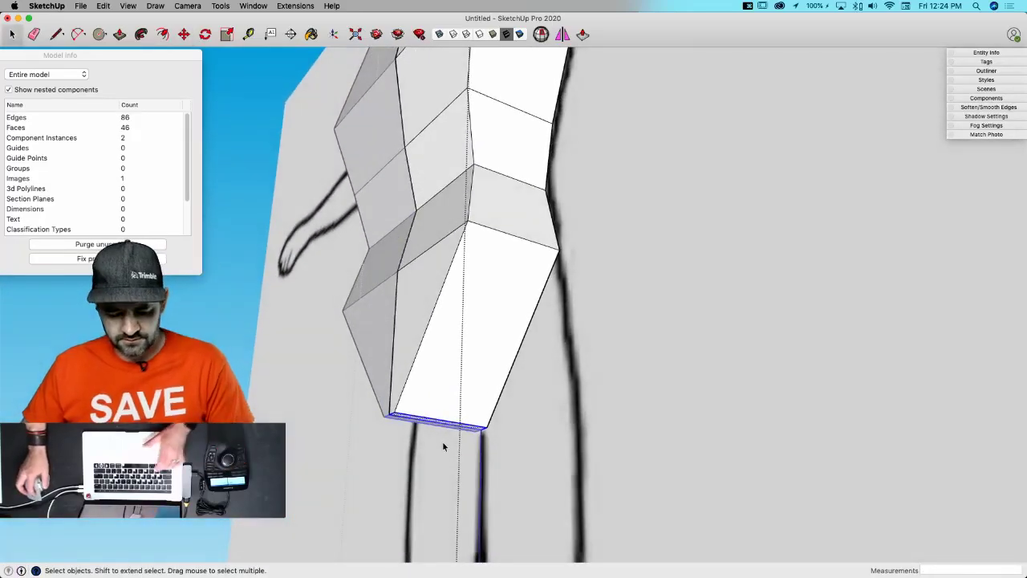
pyautogui.press('s')
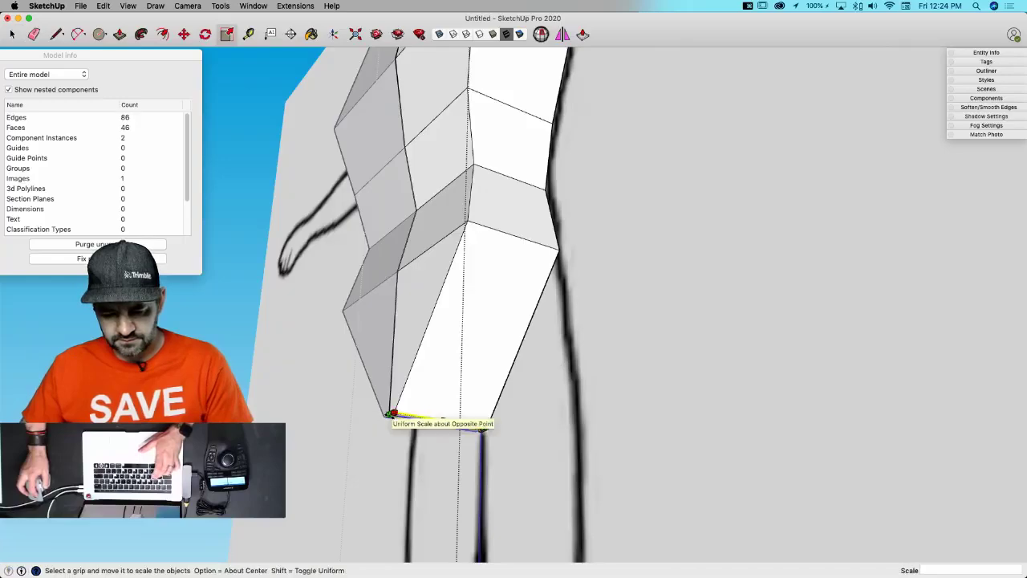
pyautogui.moveTo(393, 413); pyautogui.dragTo(418, 427)
pyautogui.press('space')
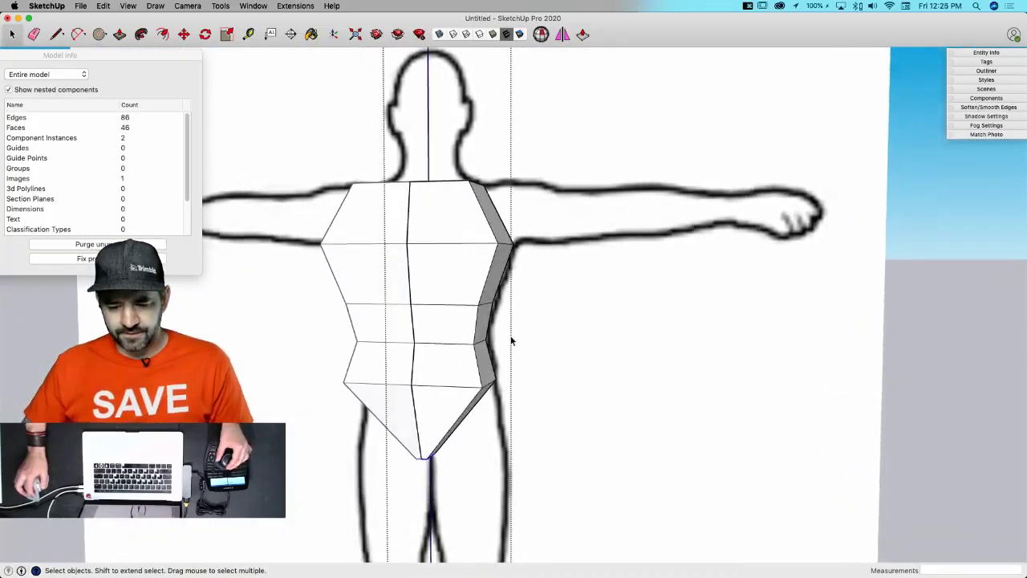
# - Draw a rectangular neck base on the torso's top face, from the centre line out to the outline's neck width
pyautogui.scroll(5, 511, 341)
pyautogui.press('l')
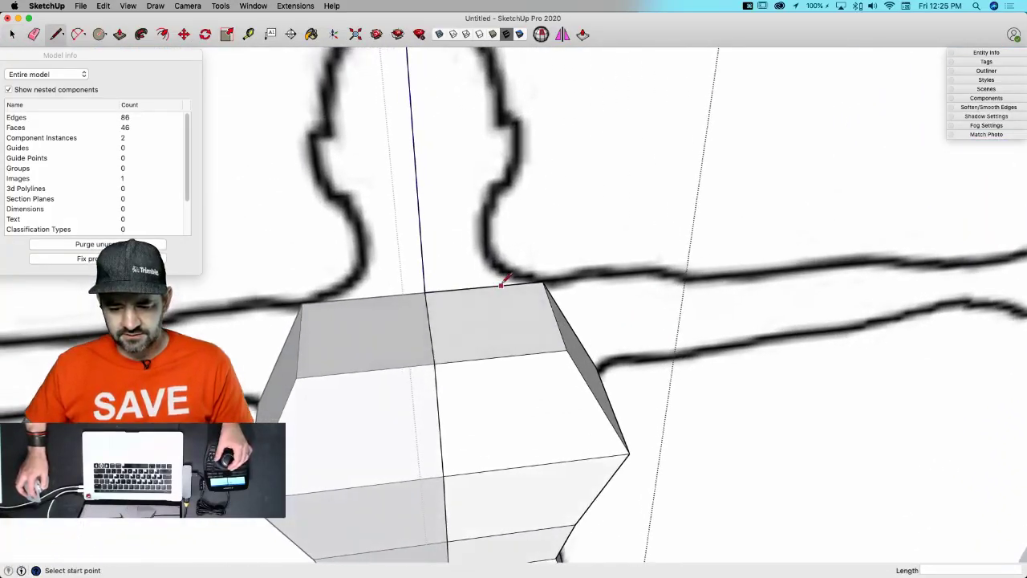
pyautogui.moveTo(501, 283); pyautogui.dragTo(439, 385, button='middle')
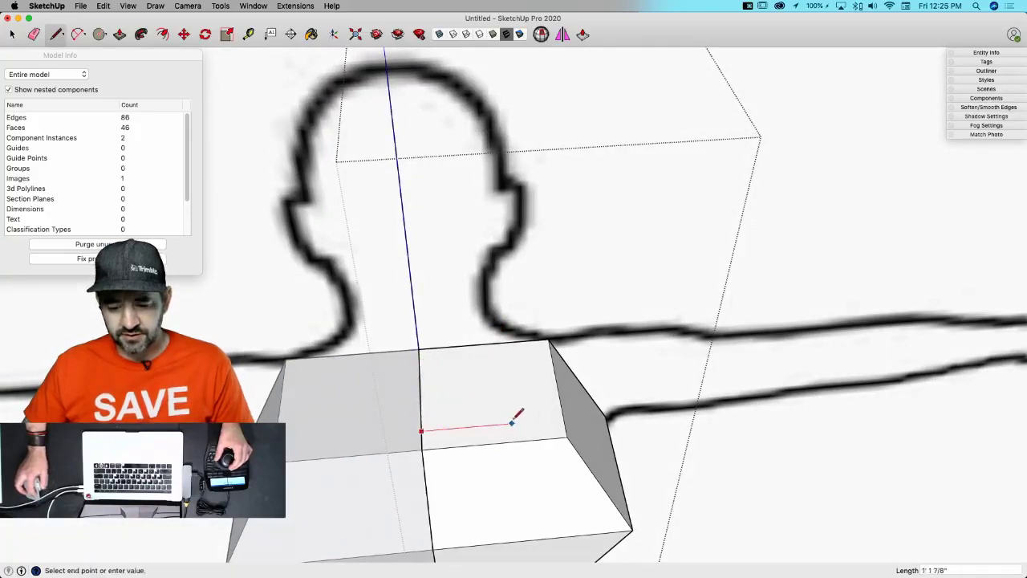
pyautogui.click(505, 342)
# - Push/Pull the rectangular neck base upward from the torso's top face to form the neck block
pyautogui.moveTo(505, 343); pyautogui.dragTo(466, 321, button='middle')
pyautogui.press('p')
pyautogui.click(460, 314)
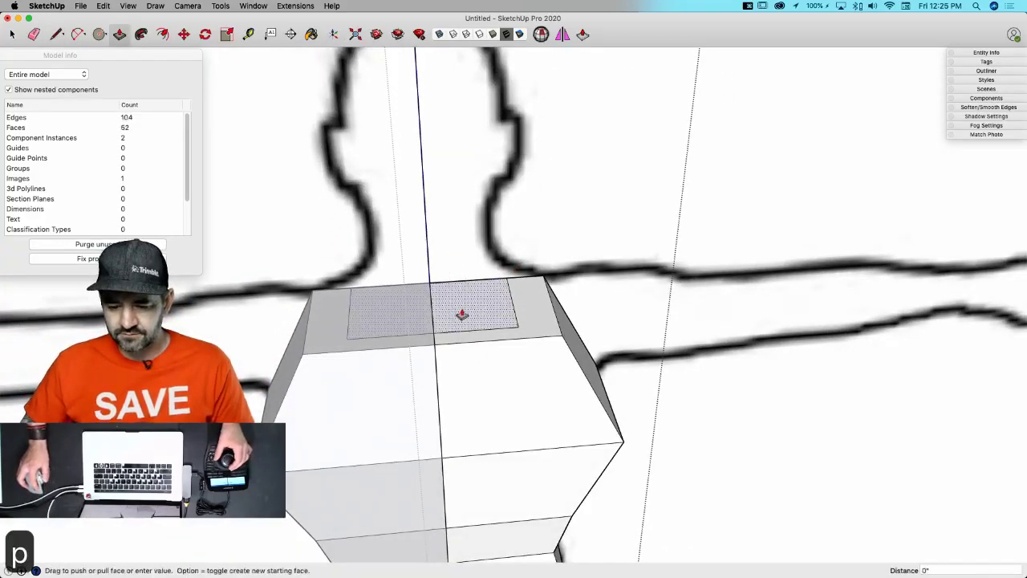
pyautogui.click(451, 235)
pyautogui.moveTo(452, 236); pyautogui.dragTo(525, 261, button='middle')
# - Select the neck block's top face and scale it narrower toward the centre line
pyautogui.press('space')
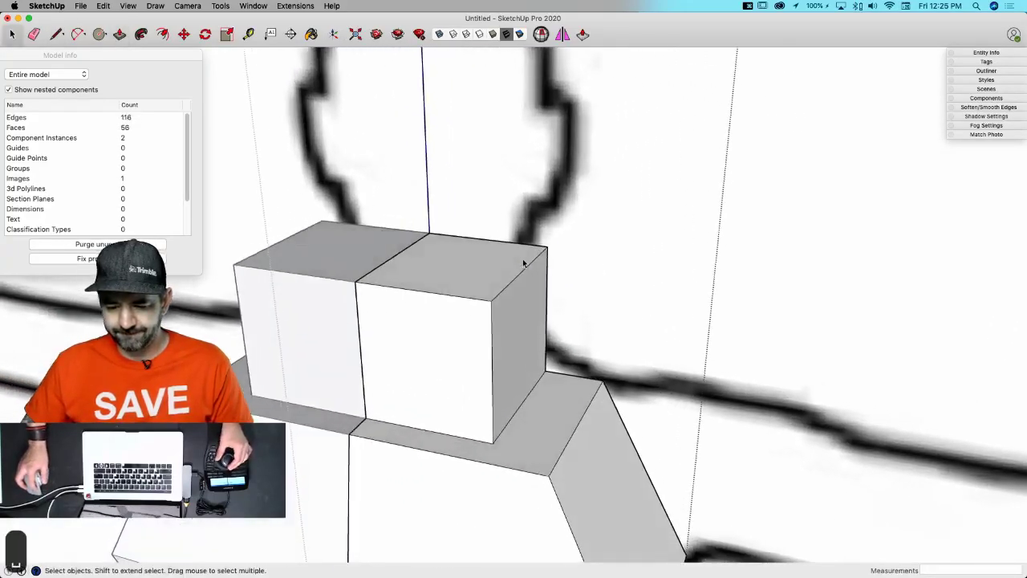
pyautogui.click(508, 269)
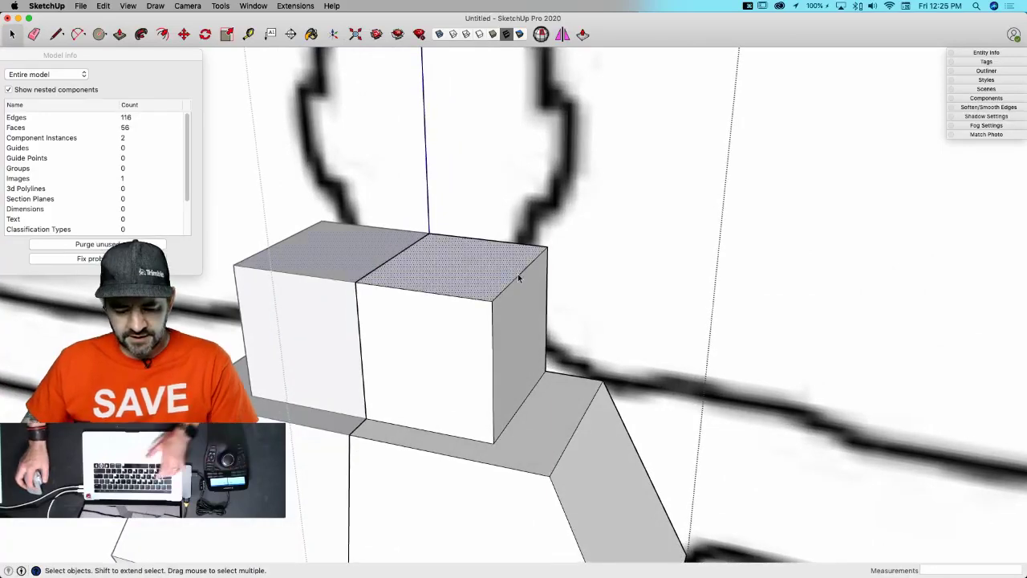
pyautogui.press('s')
pyautogui.moveTo(520, 273); pyautogui.dragTo(444, 279)
pyautogui.moveTo(434, 267); pyautogui.dragTo(492, 325, button='middle')
# - Move the neck's top front edge back toward the image plane and its top back edge forward about 2 13/16"
pyautogui.press('space')
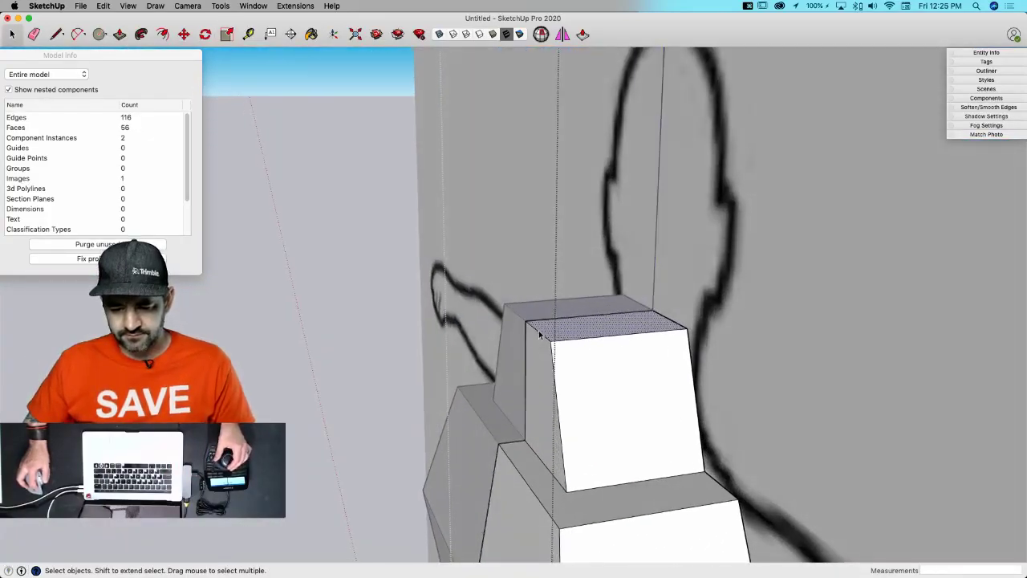
pyautogui.press('m')
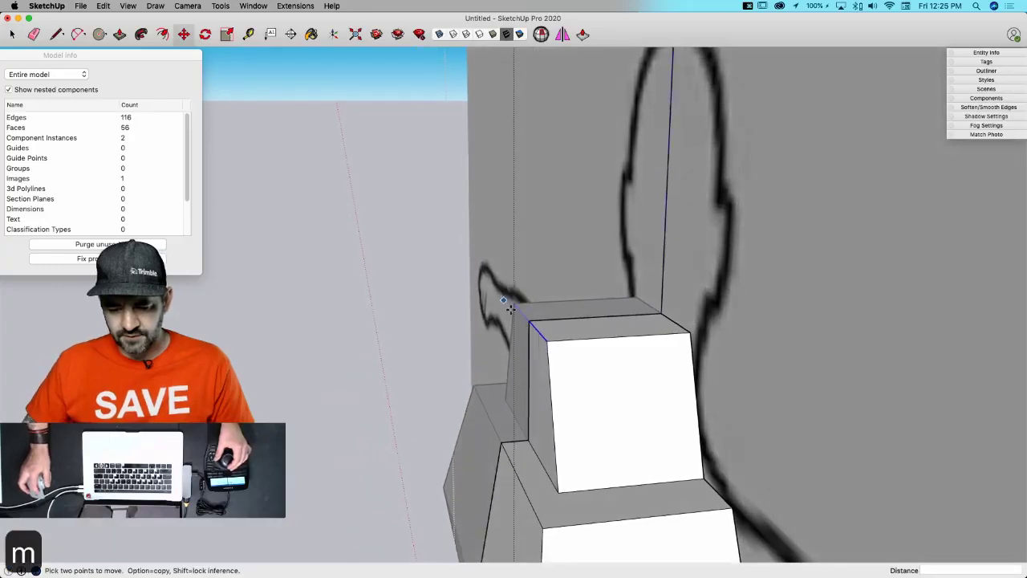
pyautogui.click(550, 343)
pyautogui.click(585, 338)
pyautogui.press('space')
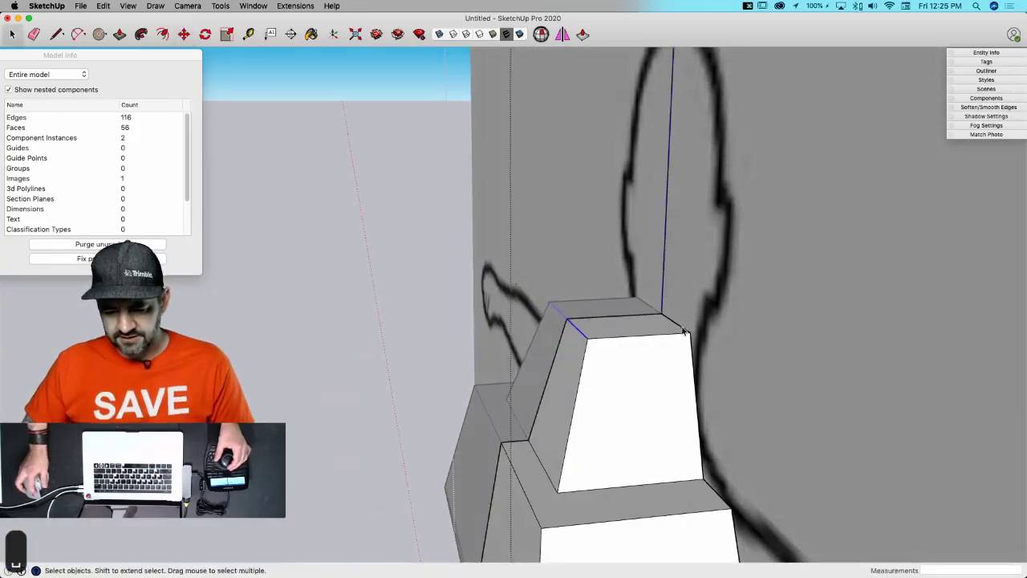
pyautogui.press('m')
pyautogui.click(688, 331)
pyautogui.click(670, 332)
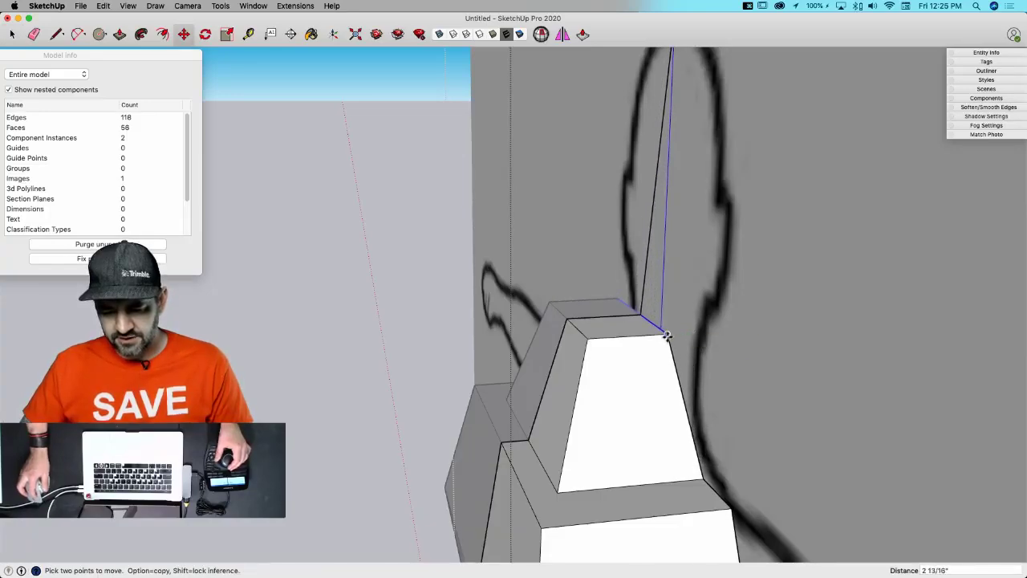
# - Erase the stray vertical centre edges above the neck and below the crotch
pyautogui.press('e')
pyautogui.moveTo(633, 287); pyautogui.dragTo(648, 292)
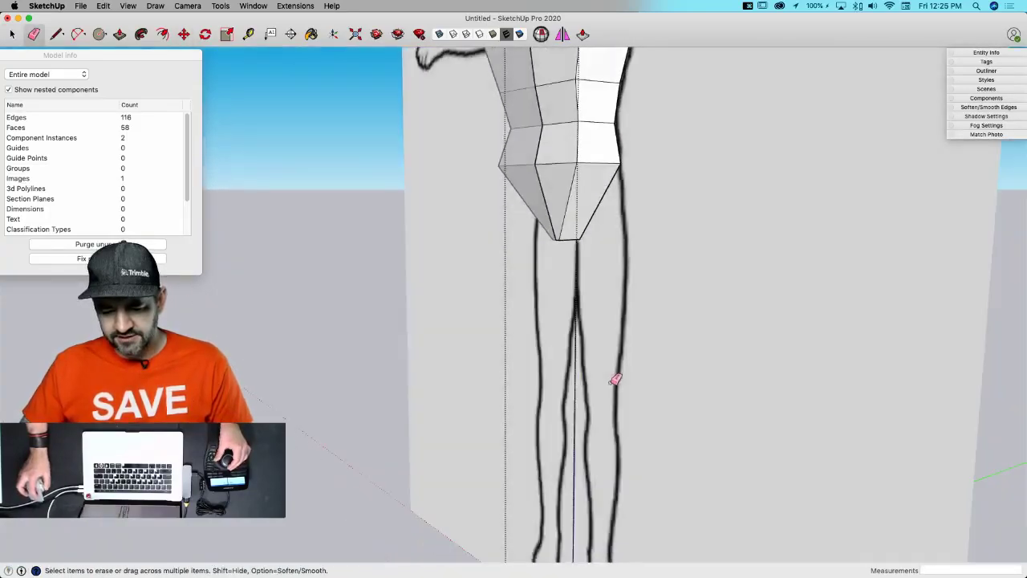
pyautogui.moveTo(614, 379); pyautogui.dragTo(588, 378, button='middle')
pyautogui.click(573, 389)
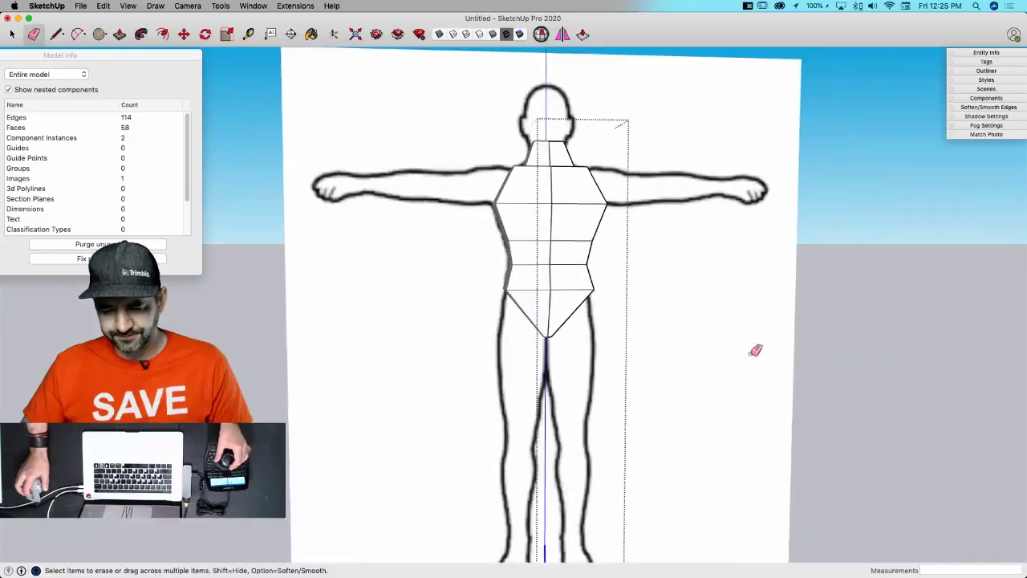
# - Move the outer edge of the neck's base inward about 3" toward the centre line
pyautogui.scroll(3, 752, 343)
pyautogui.scroll(4, 743, 342)
pyautogui.moveTo(679, 291)
pyautogui.mouseDown(button='middle')
pyautogui.moveTo(578, 409)
pyautogui.moveTo(752, 416)
pyautogui.moveTo(771, 443)
pyautogui.mouseUp(button='middle')
pyautogui.press('space')
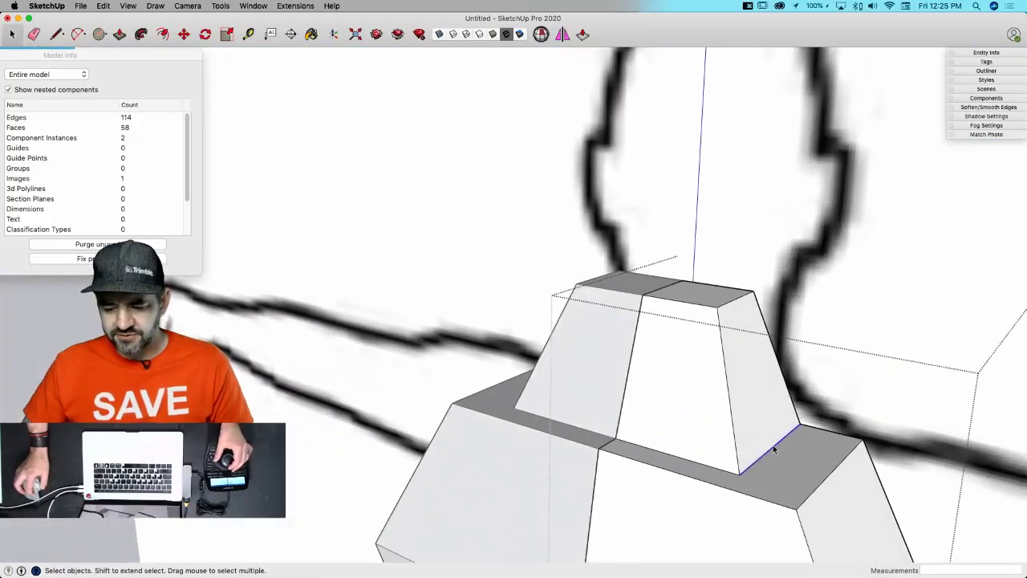
pyautogui.press('m')
pyautogui.click(781, 474)
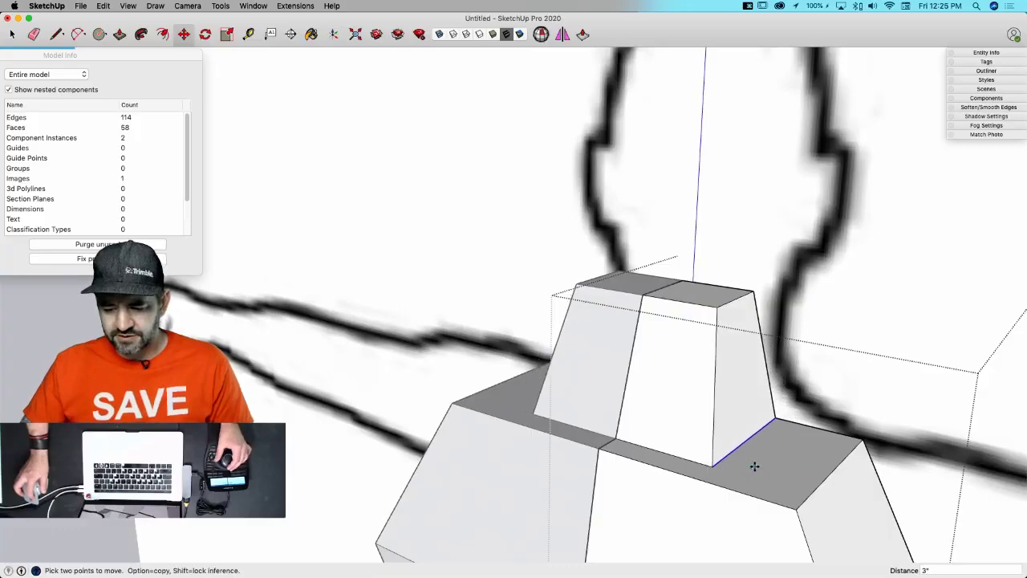
# - Draw a line about 10 3/4" long from the neck base's front outer corner to the front shoulder corner
pyautogui.moveTo(754, 467); pyautogui.dragTo(707, 459, button='middle')
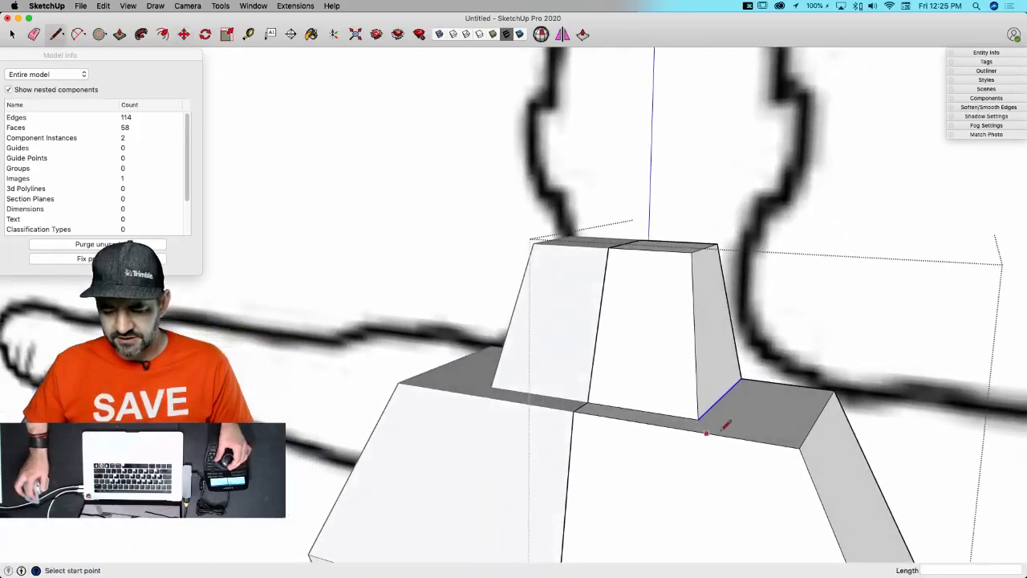
pyautogui.scroll(3, 724, 423)
pyautogui.press('space')
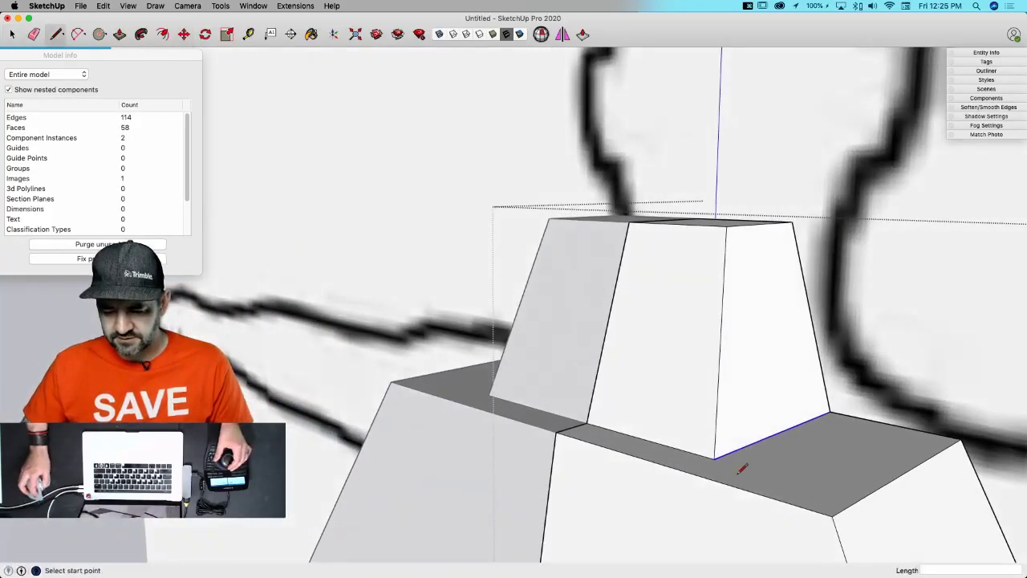
pyautogui.scroll(-2, 803, 481)
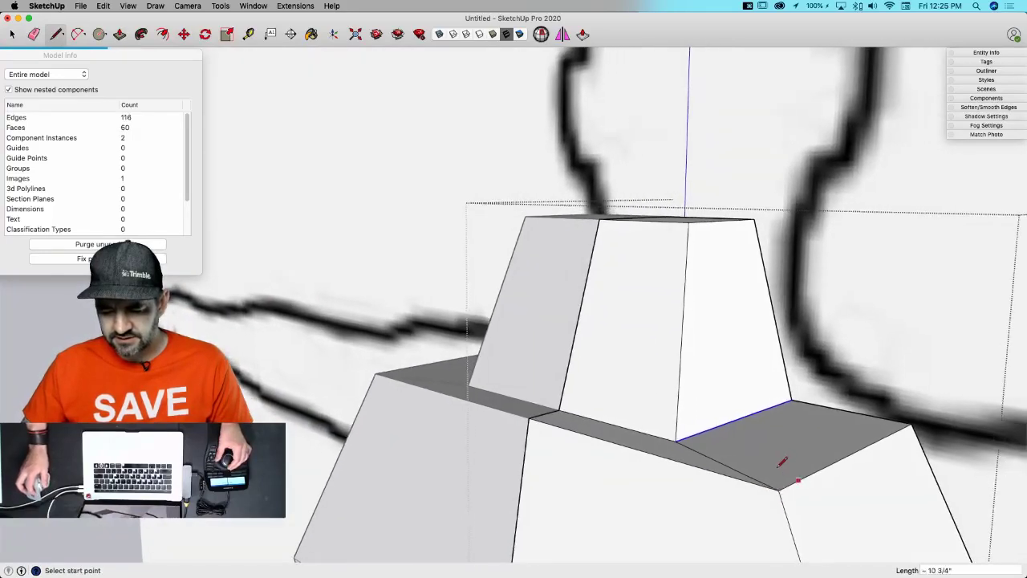
# - Move the neck base's outer edge straight up about 3 1/4" to slope the shoulder
pyautogui.press('m')
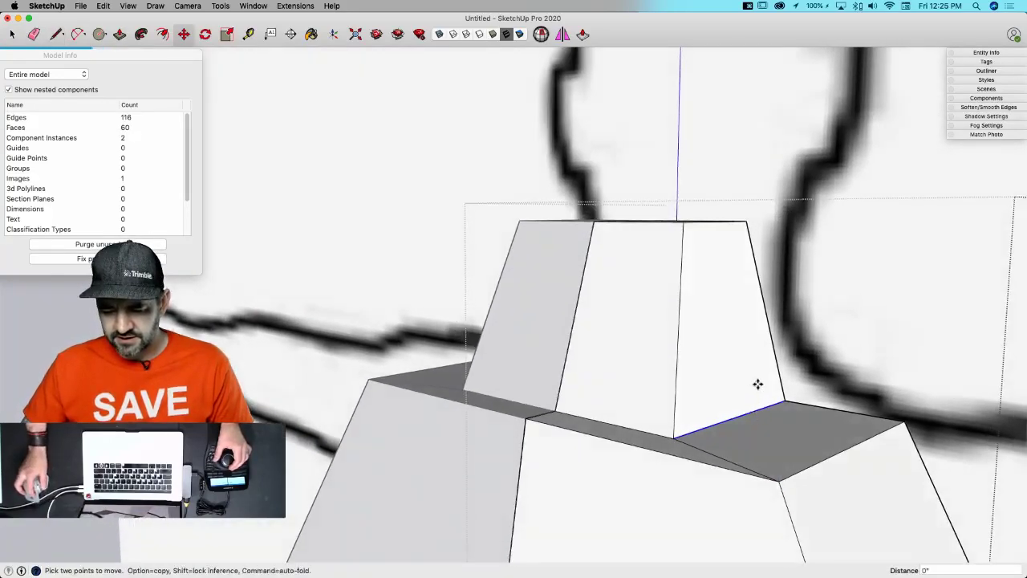
pyautogui.click(753, 407)
pyautogui.press('Up')
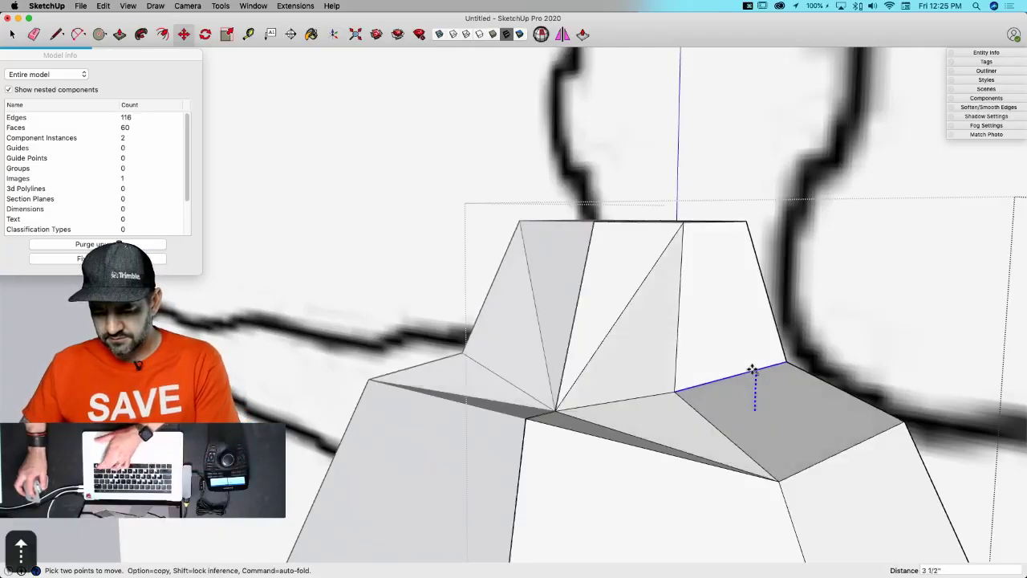
pyautogui.click(754, 372)
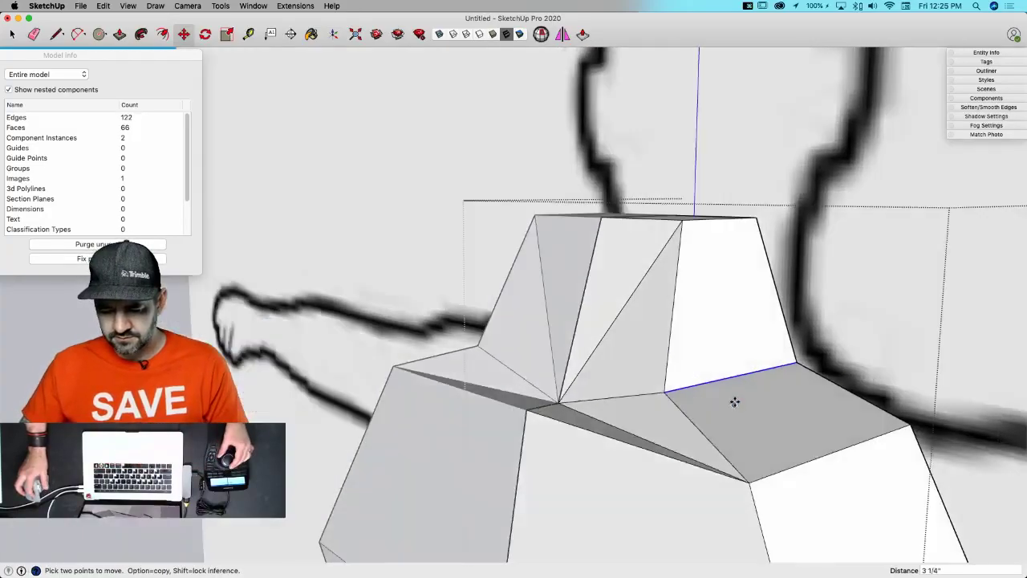
# - Reopen the half-body component and move the neck's front top corner back about 1 13/16" and its front base corner back about 8"
pyautogui.press('space')
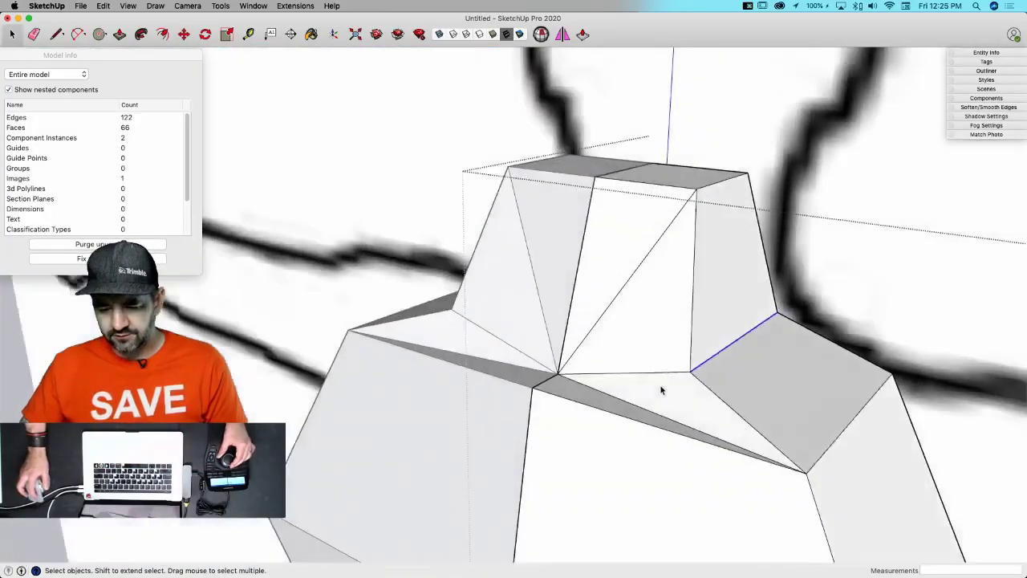
pyautogui.moveTo(661, 390); pyautogui.dragTo(693, 183, button='middle')
pyautogui.press('Escape')
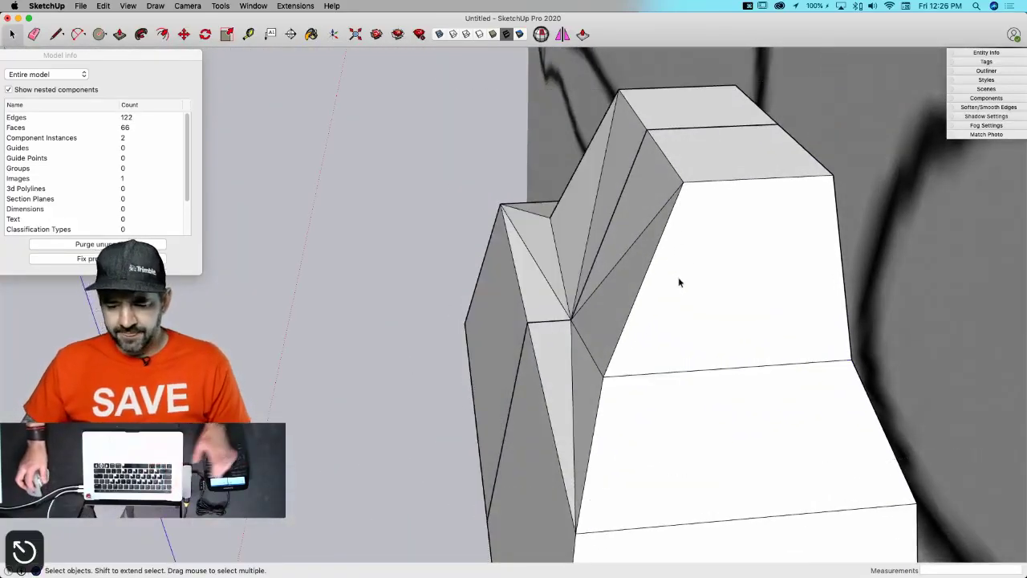
pyautogui.doubleClick(695, 218)
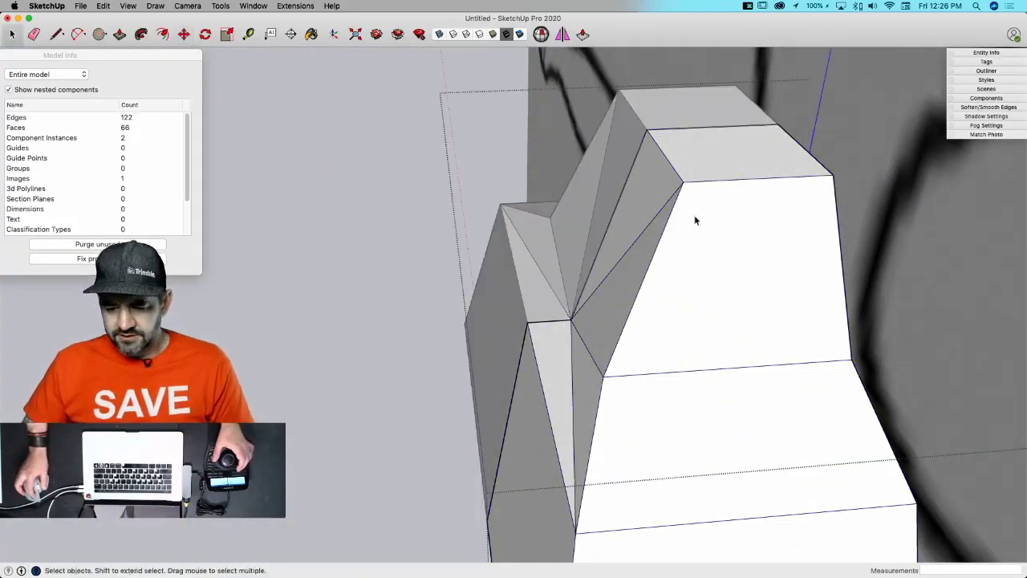
pyautogui.press('m')
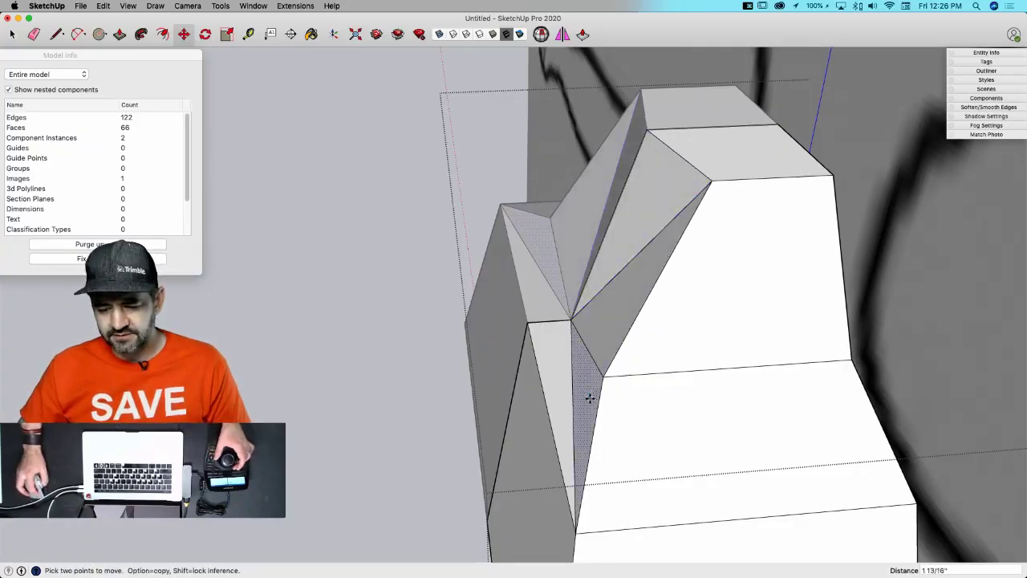
pyautogui.moveTo(604, 377); pyautogui.dragTo(697, 362)
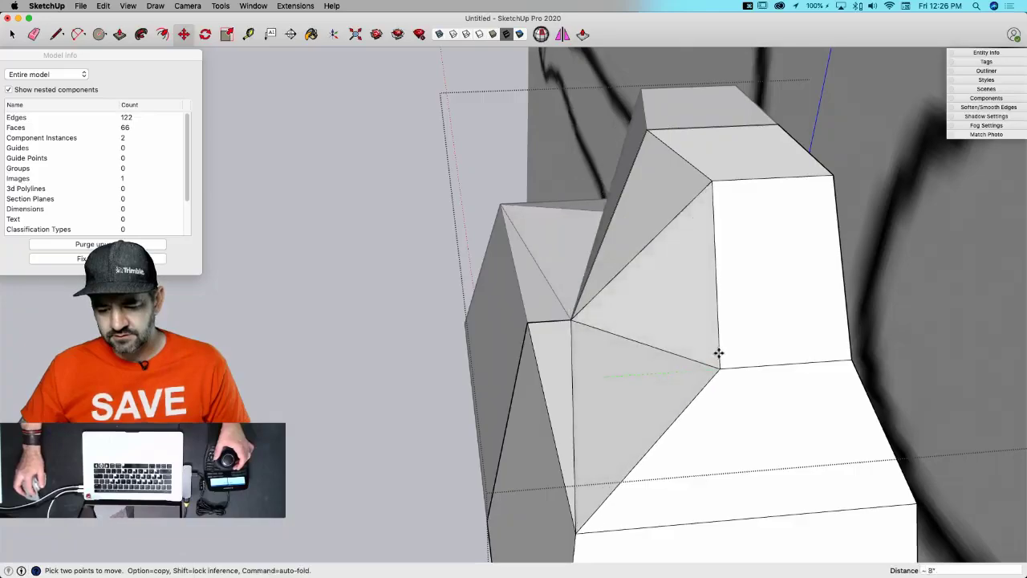
pyautogui.moveTo(718, 353); pyautogui.dragTo(644, 420, button='middle')
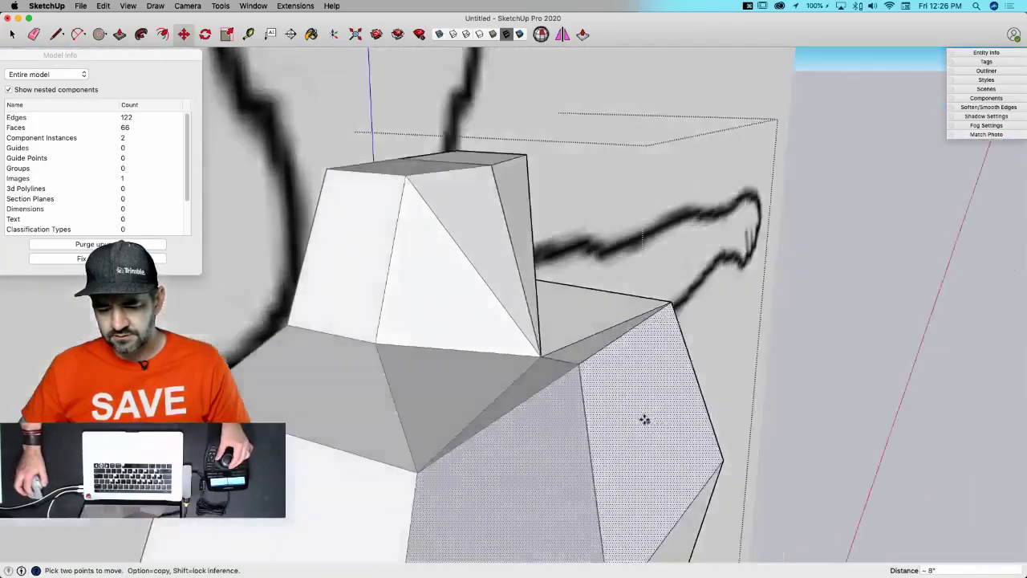
# - Move the outline image back about 2' 2 7/8" behind the torso
pyautogui.press('super+3')
pyautogui.press('space')
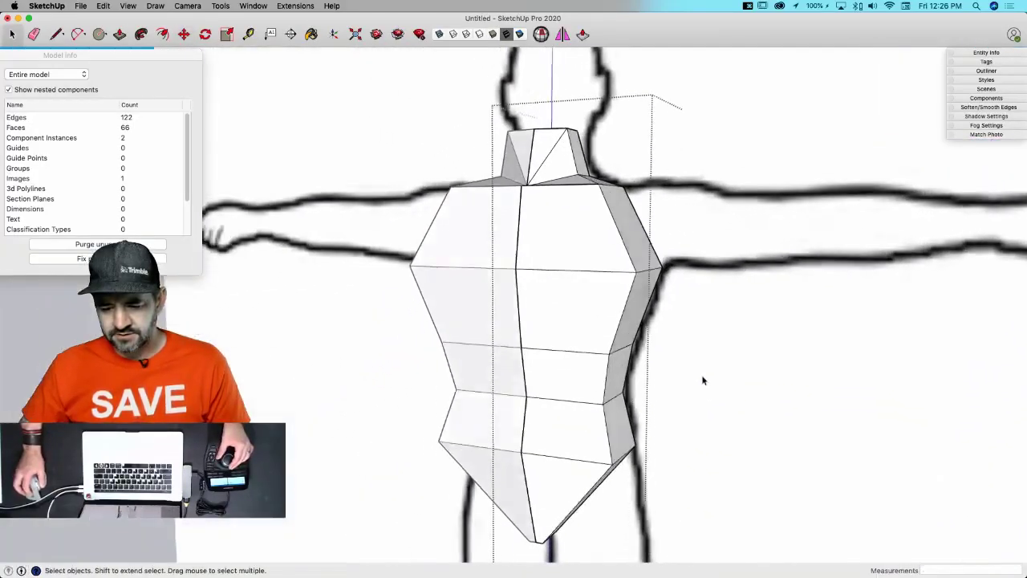
pyautogui.moveTo(702, 380); pyautogui.dragTo(741, 377, button='middle')
pyautogui.scroll(5, 684, 329)
pyautogui.scroll(-5, 715, 355)
pyautogui.press('super+6')
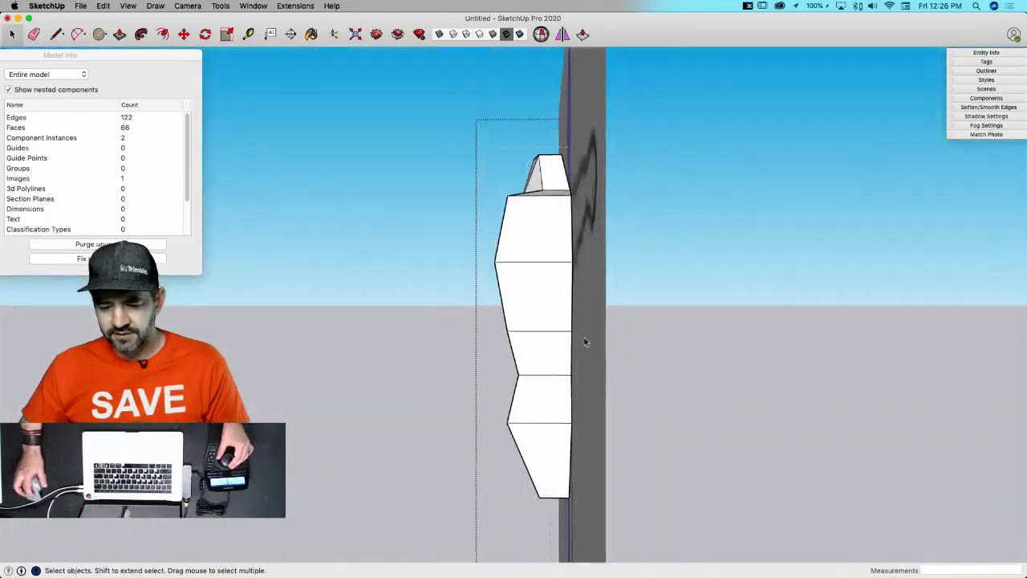
pyautogui.moveTo(584, 342); pyautogui.dragTo(627, 415, button='middle')
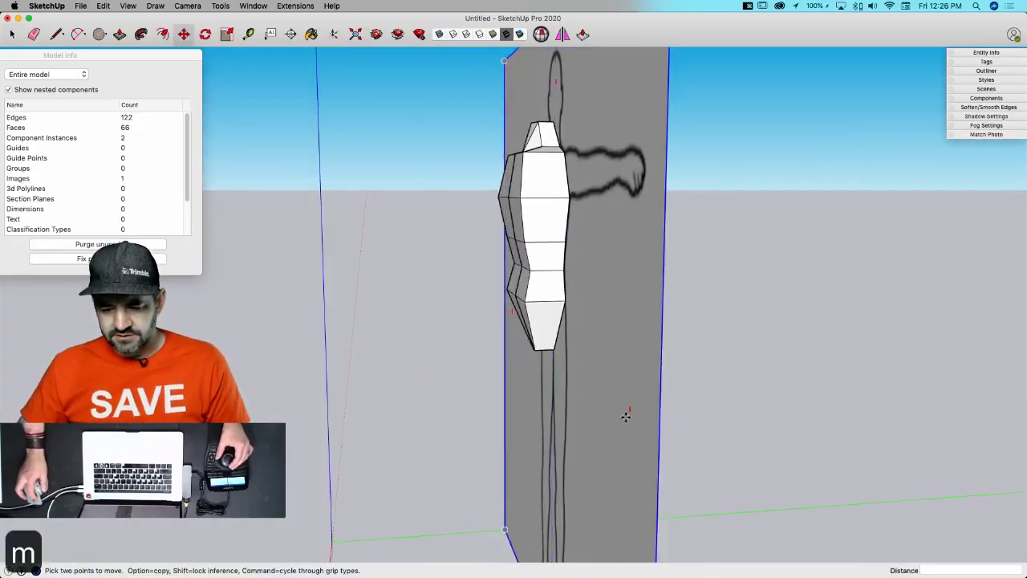
pyautogui.click(625, 417)
pyautogui.click(692, 409)
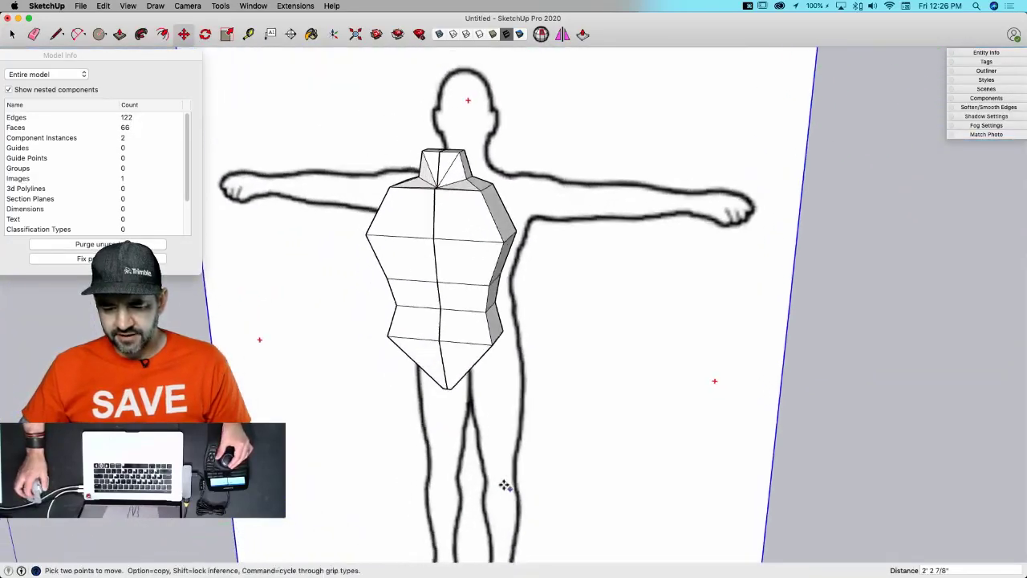
# - Push/Pull the recessed narrow face under the crotch flush with the neighbouring hip faces
pyautogui.moveTo(502, 479); pyautogui.dragTo(515, 356, button='middle')
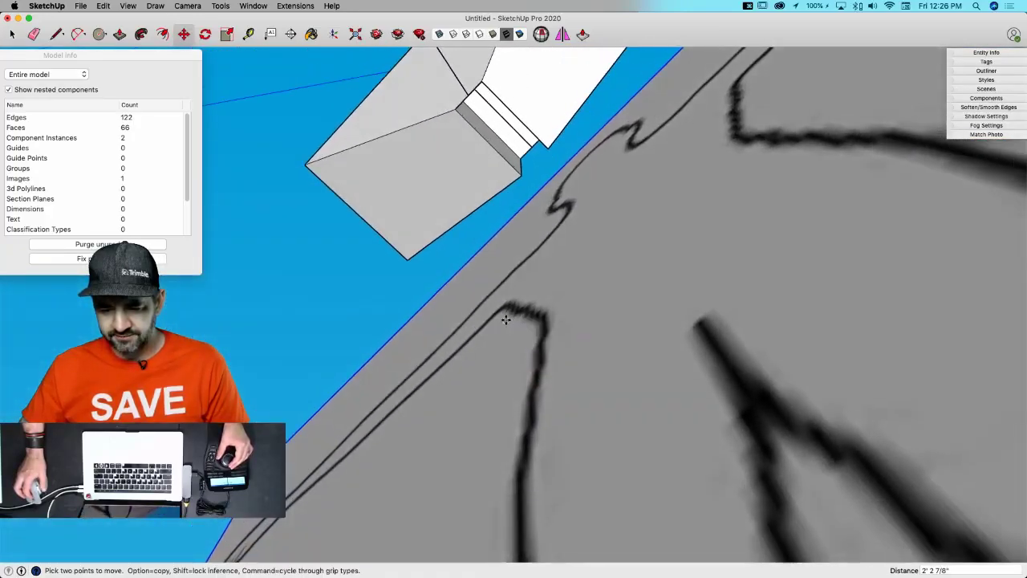
pyautogui.moveTo(506, 319); pyautogui.dragTo(498, 354, button='middle')
pyautogui.press('space')
pyautogui.moveTo(493, 176); pyautogui.dragTo(538, 156, button='middle')
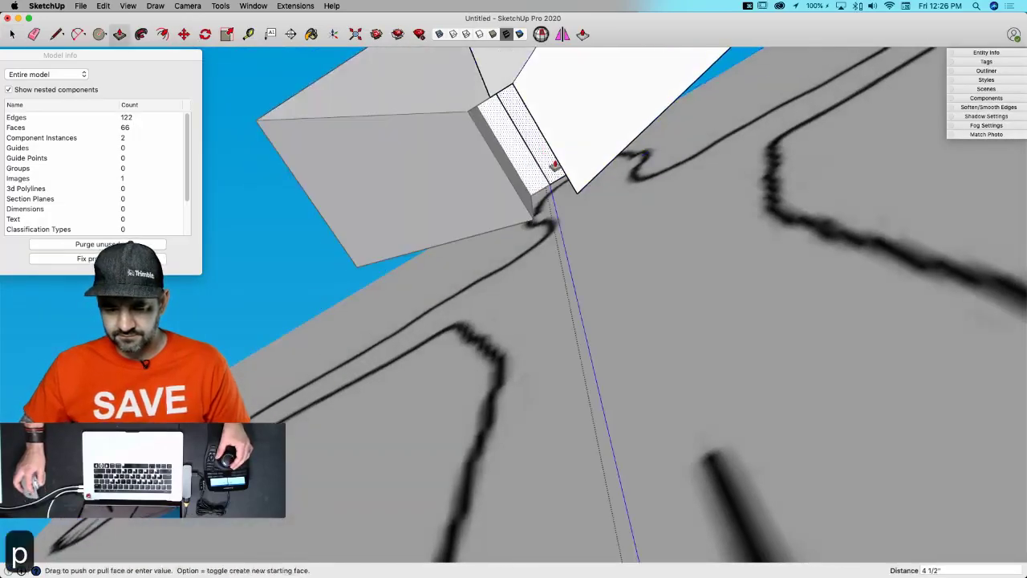
pyautogui.click(560, 167)
pyautogui.press('space')
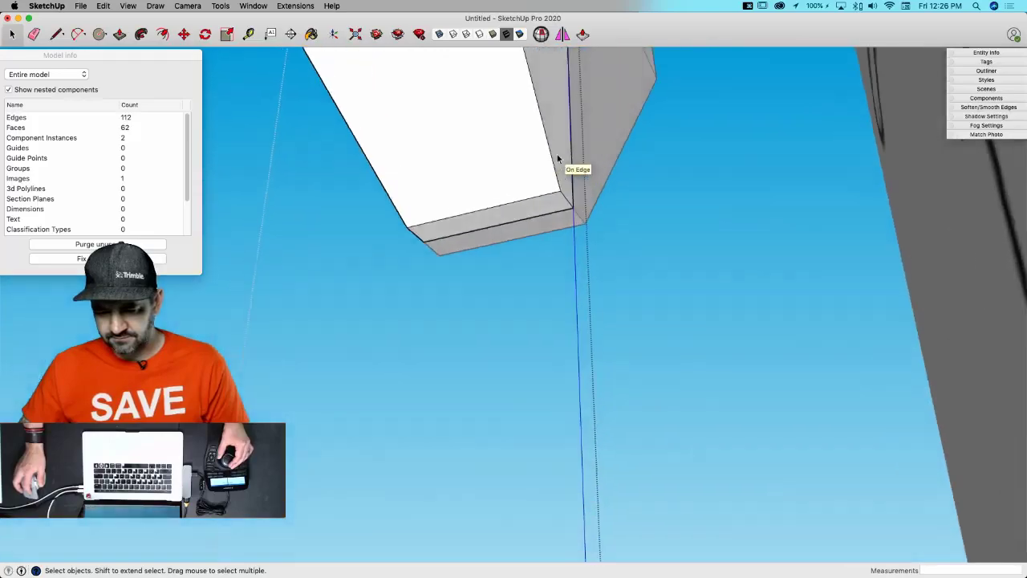
# - Move the outline image about 30' away from the body model
pyautogui.moveTo(557, 154); pyautogui.dragTo(569, 414, button='middle')
pyautogui.press('m')
pyautogui.moveTo(489, 479); pyautogui.dragTo(665, 402, button='middle')
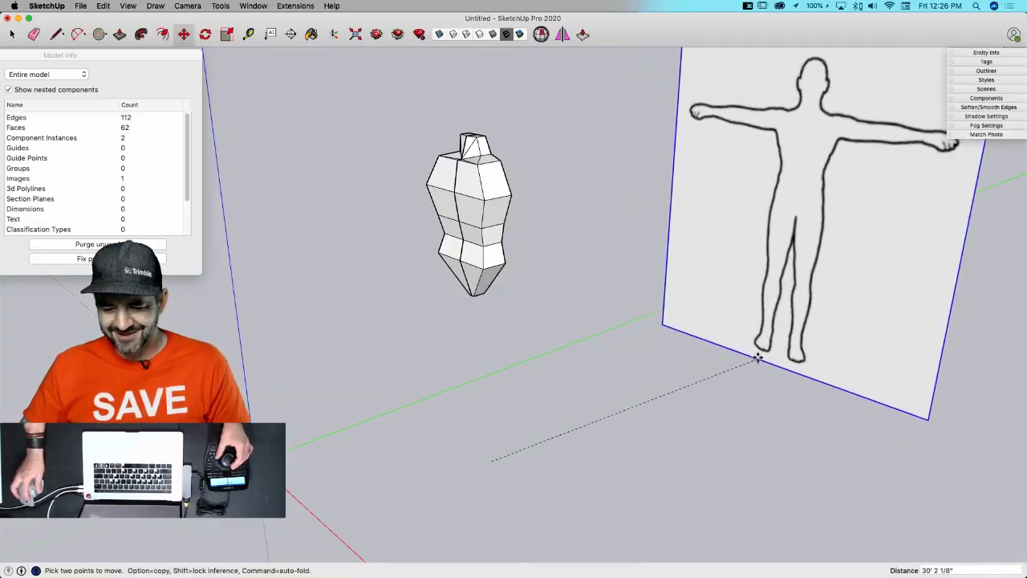
pyautogui.click(740, 345)
pyautogui.press('space')
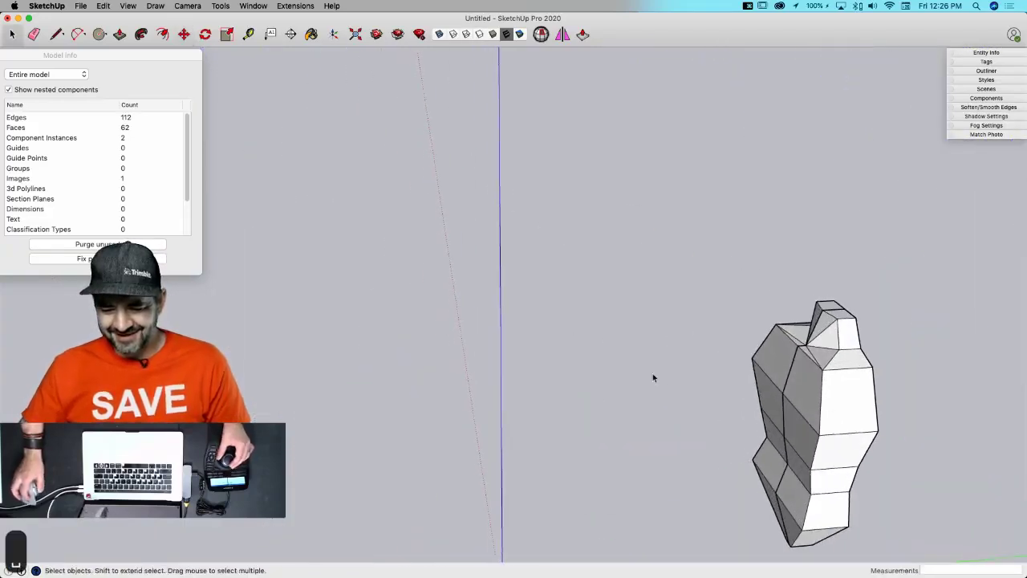
# - Open the half-body component for editing and move the centreline corner at the rear of the neck's base
pyautogui.moveTo(652, 376); pyautogui.dragTo(673, 402, button='middle')
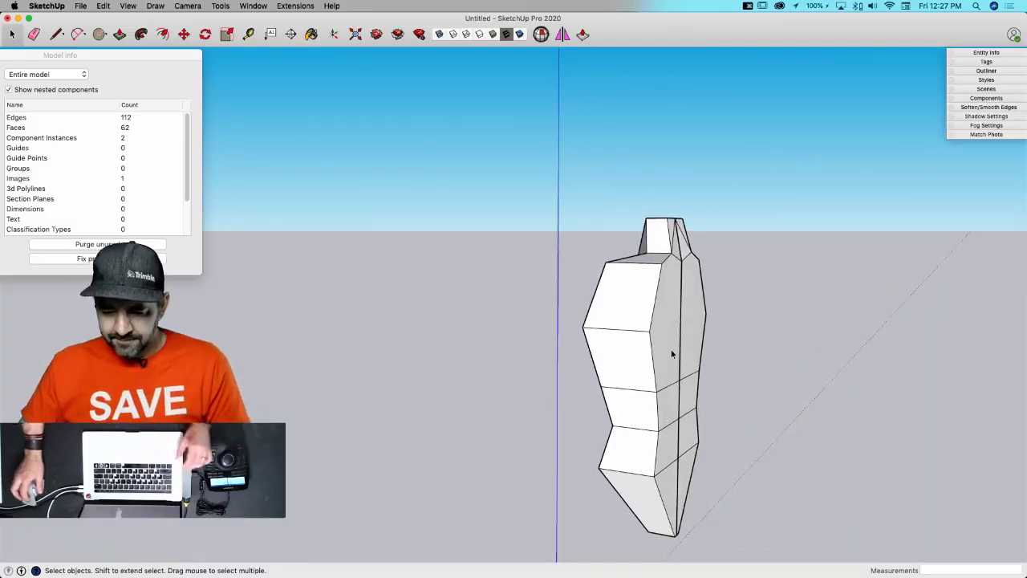
pyautogui.moveTo(676, 329); pyautogui.dragTo(676, 298, button='middle')
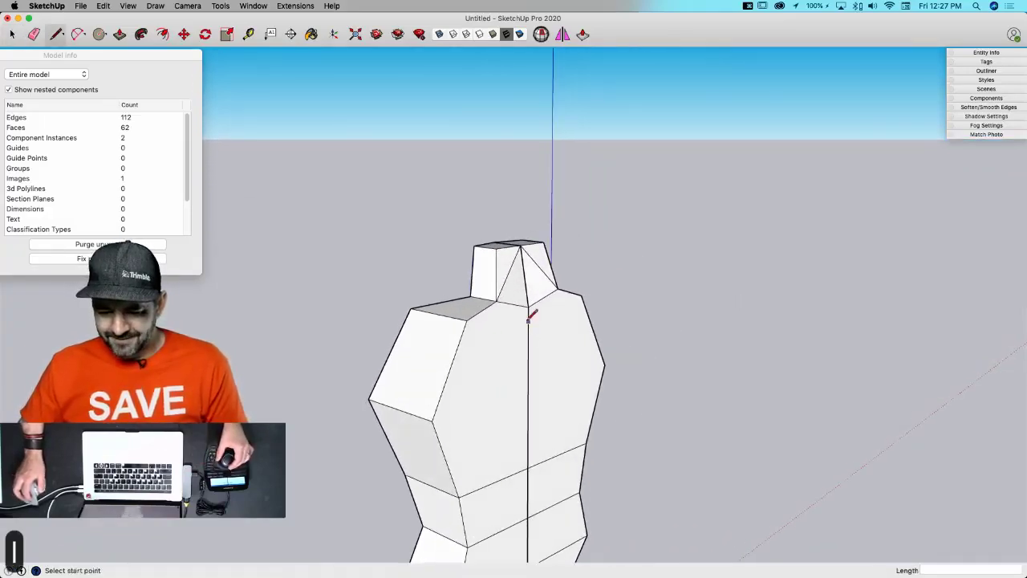
pyautogui.scroll(10, 529, 320)
pyautogui.press('m')
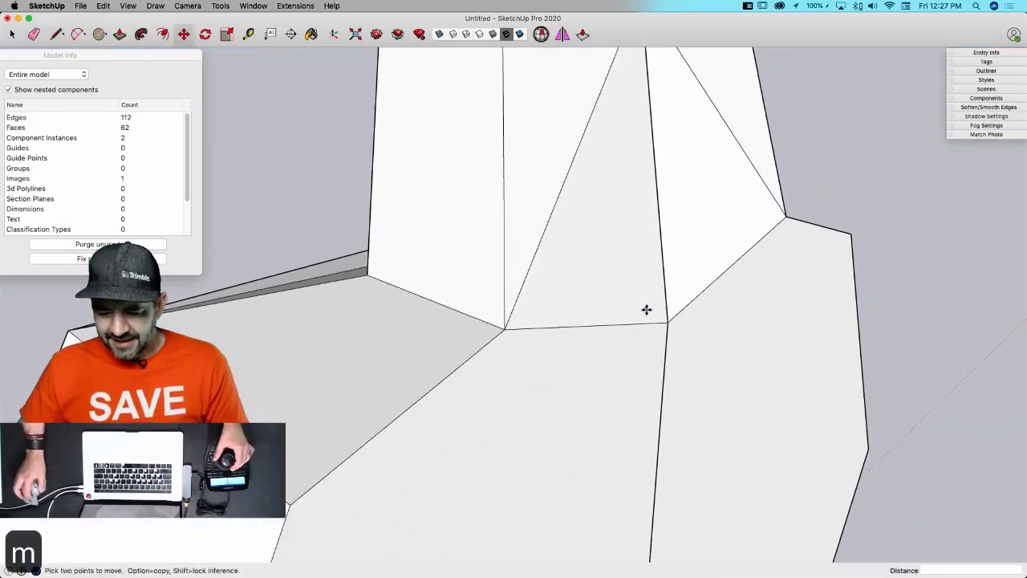
pyautogui.press('space')
pyautogui.doubleClick(656, 342)
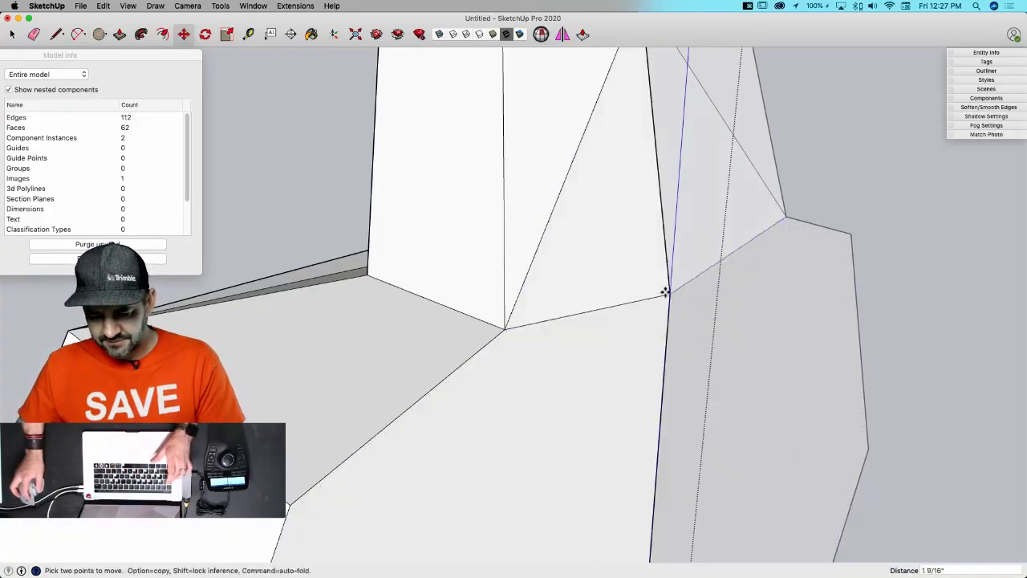
pyautogui.click(292, 502)
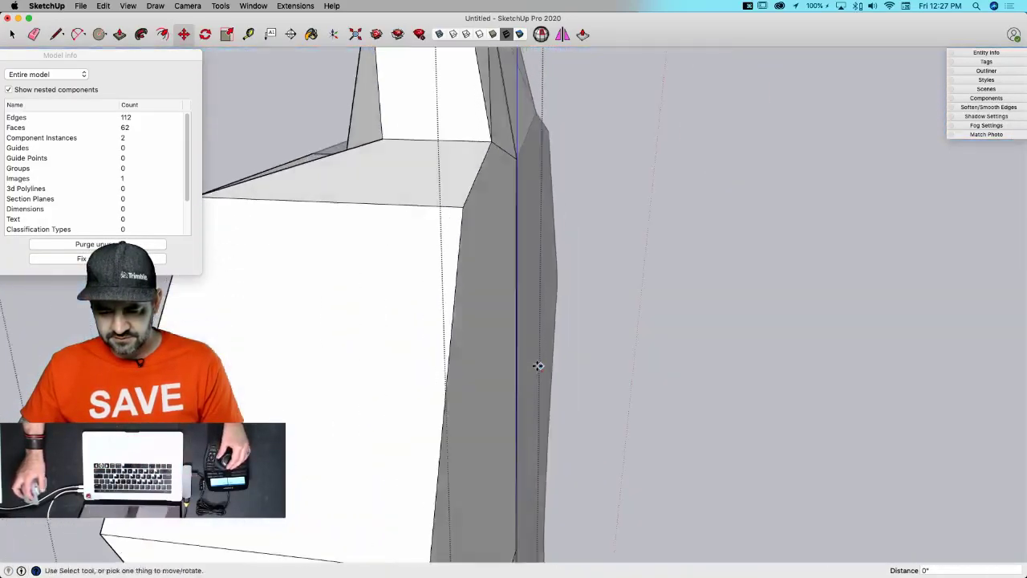
# - Draw a horizontal edge across the upper back from its widest side corner to the centreline, and Push/Pull the back faces out 8 11/16"
pyautogui.press('l')
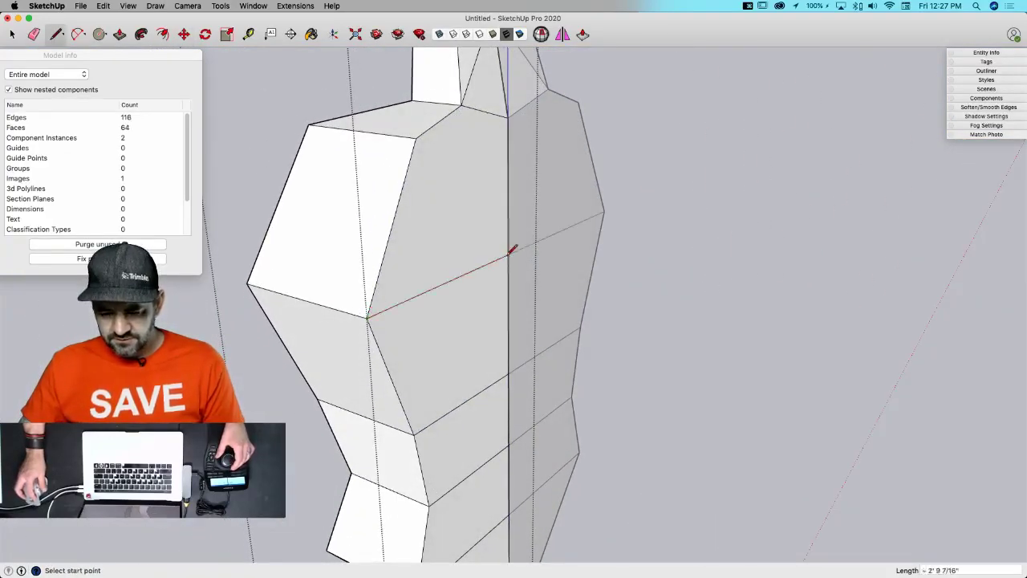
pyautogui.press('space')
pyautogui.press('p')
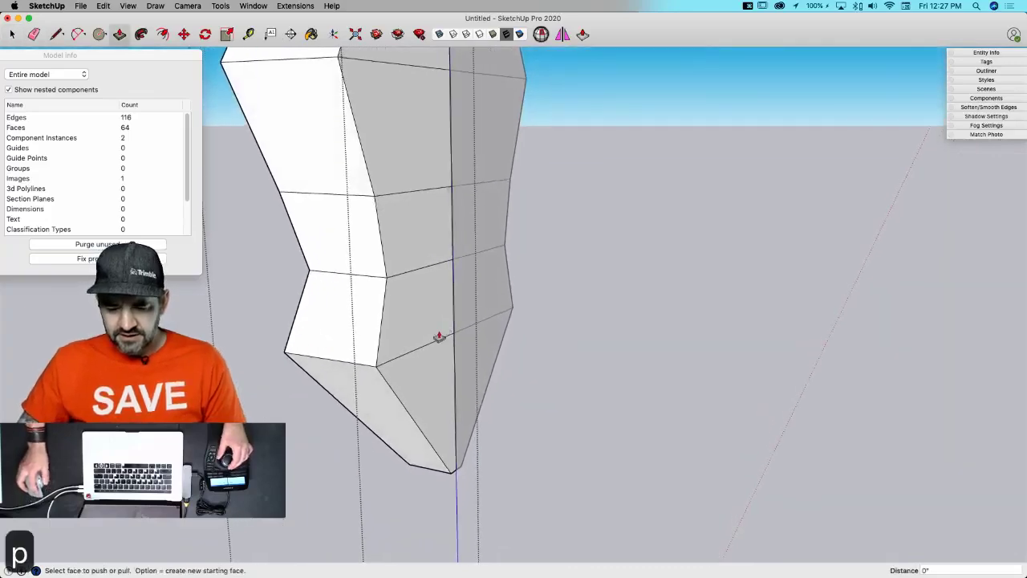
pyautogui.scroll(-3, 471, 332)
pyautogui.press('space')
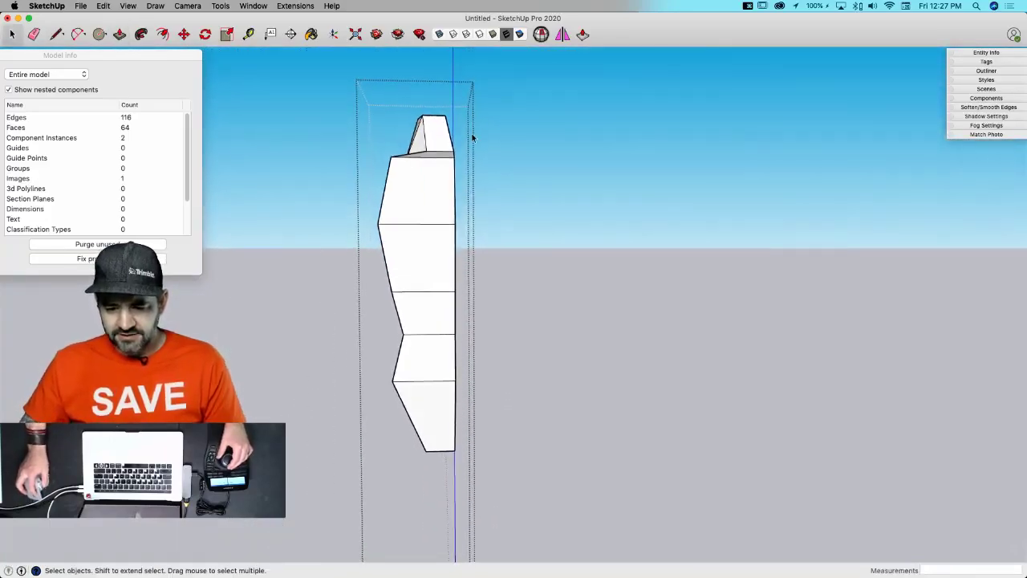
pyautogui.scroll(3, 434, 142)
pyautogui.moveTo(435, 142); pyautogui.dragTo(423, 154, button='middle')
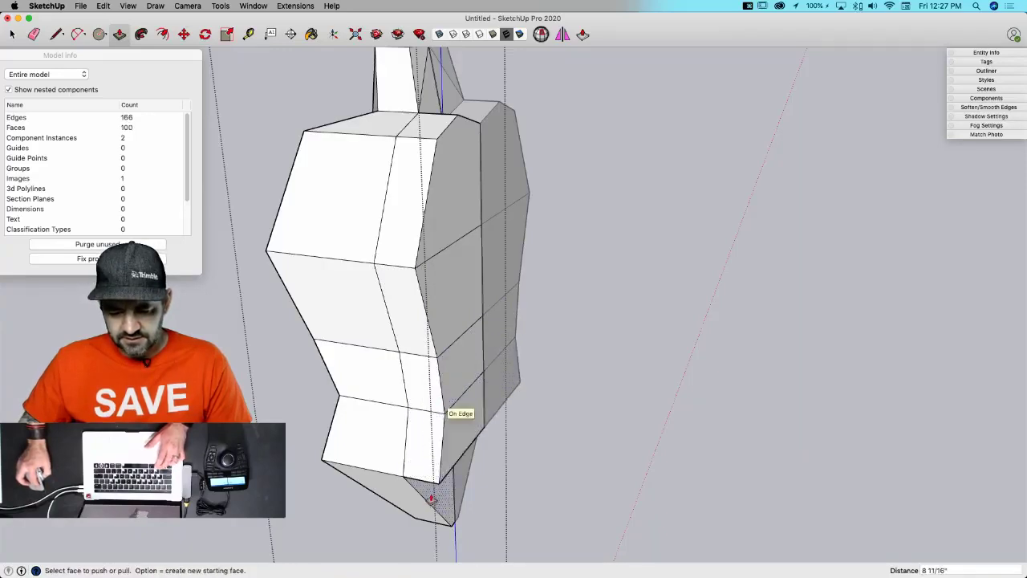
pyautogui.press('space')
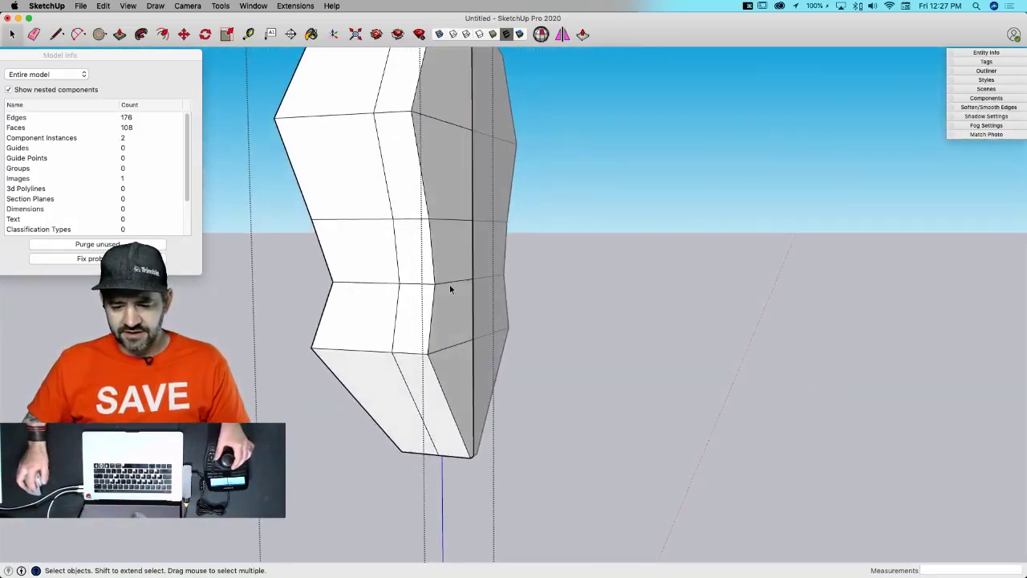
# - Move the horizontal edges across the back so the waist sits further in and the upper back bulges out
pyautogui.moveTo(450, 285)
pyautogui.mouseDown(button='middle')
pyautogui.moveTo(629, 302)
pyautogui.moveTo(433, 168)
pyautogui.moveTo(532, 339)
pyautogui.moveTo(560, 335)
pyautogui.mouseUp(button='middle')
pyautogui.press('m')
pyautogui.press('space')
pyautogui.press('m')
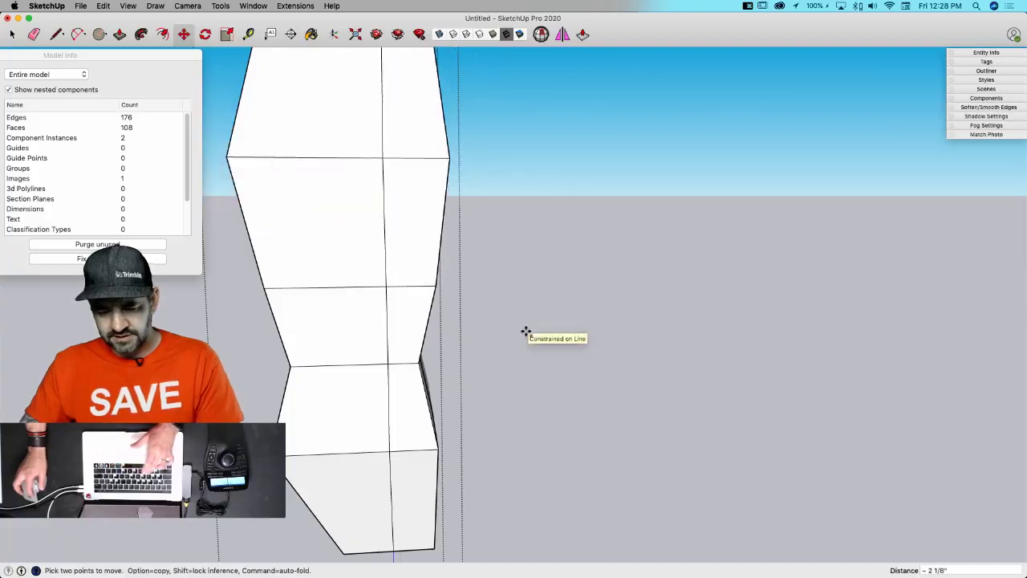
pyautogui.moveTo(597, 368); pyautogui.dragTo(484, 345, button='middle')
pyautogui.press('space')
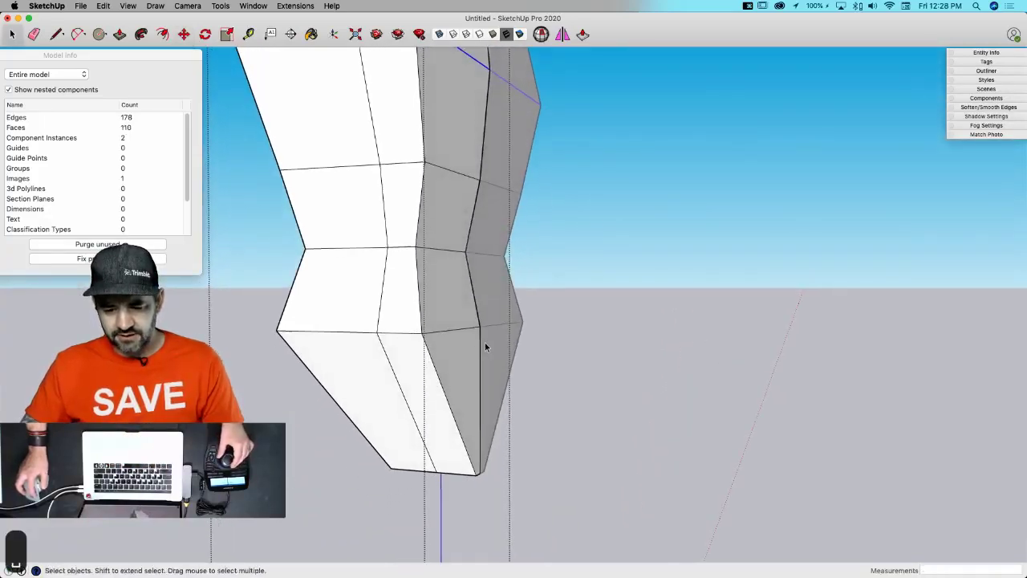
# - Move the sloping face below the buttocks back about 4 15/16" and its bottom edge forward about 9 5/8"
pyautogui.click(457, 357)
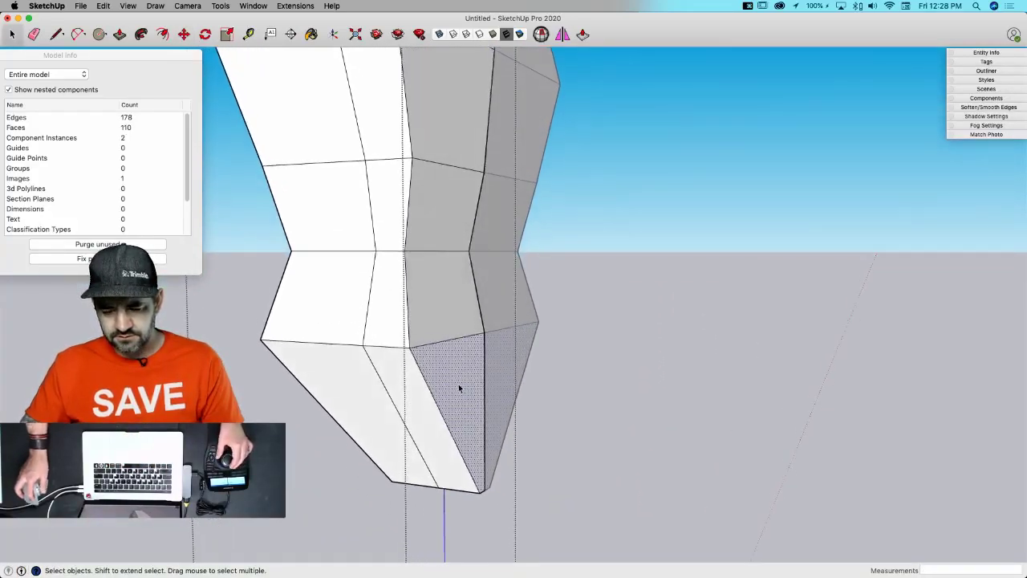
pyautogui.press('m')
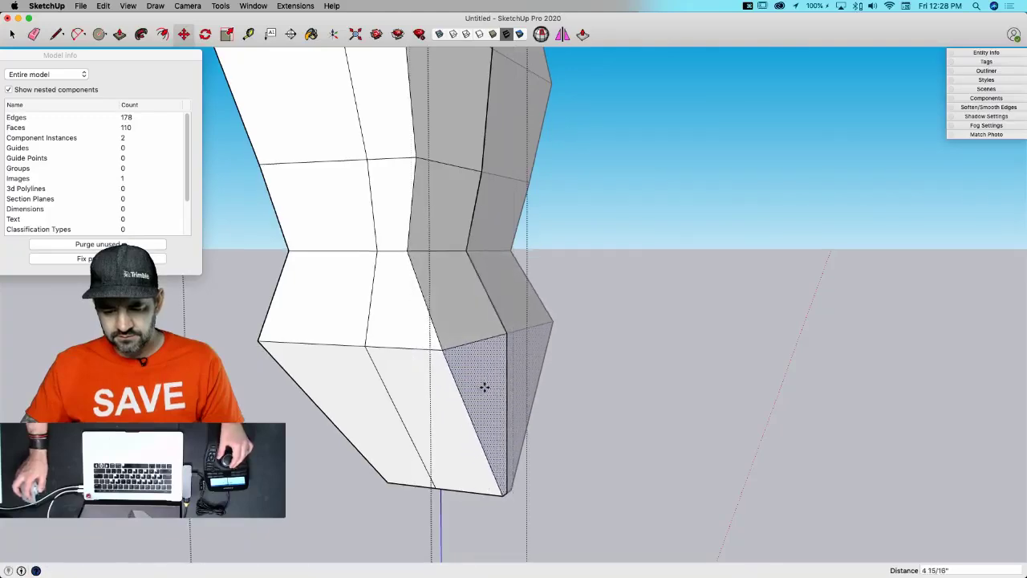
pyautogui.moveTo(484, 387); pyautogui.dragTo(467, 446, button='middle')
pyautogui.press('space')
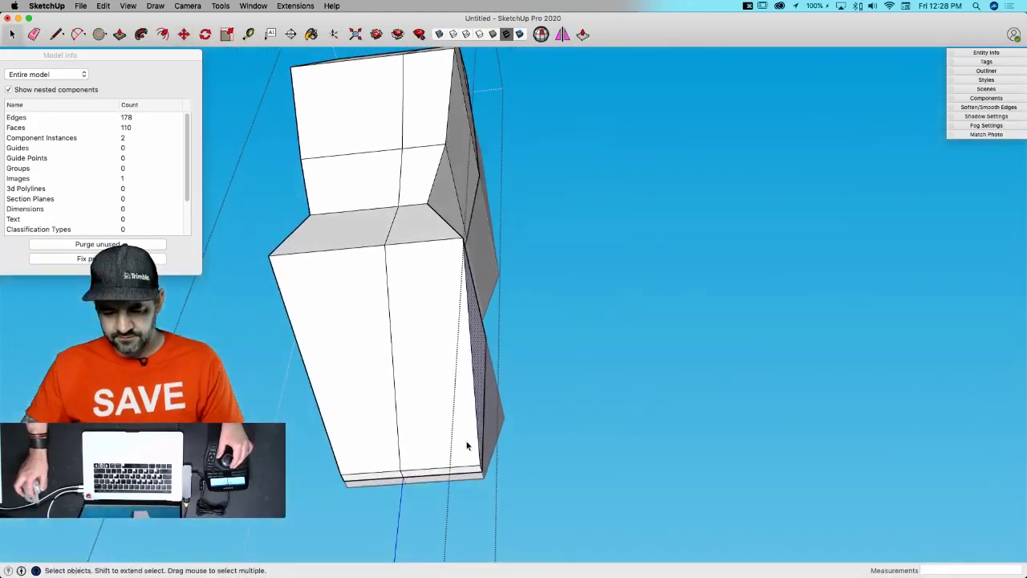
pyautogui.moveTo(489, 495); pyautogui.dragTo(563, 382, button='middle')
pyautogui.press('m')
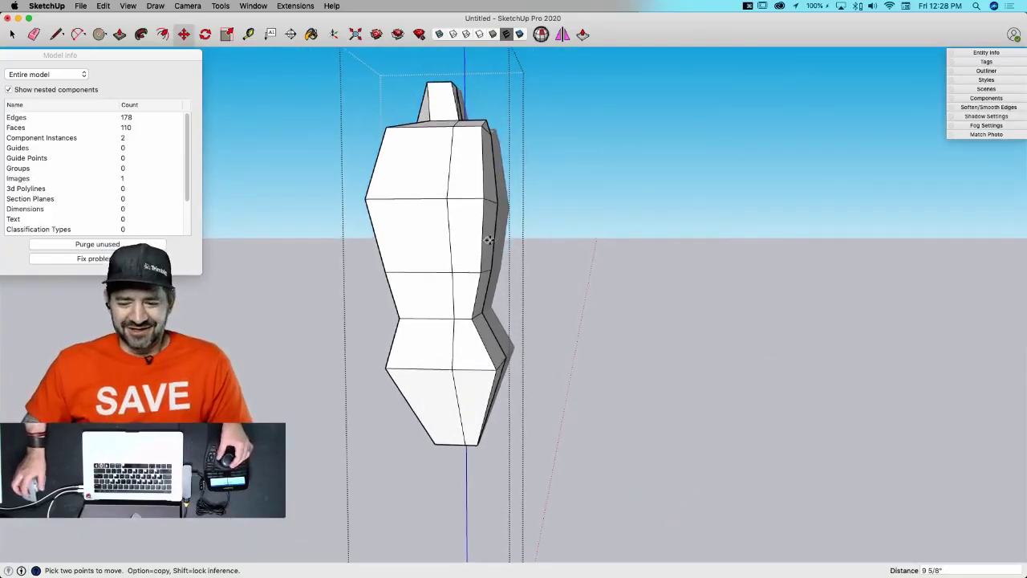
pyautogui.press('space')
# - Move the upper waist edge on the back forward and the lower waist edge back about 1 5/8"
pyautogui.scroll(3, 498, 305)
pyautogui.scroll(4, 465, 258)
pyautogui.press('m')
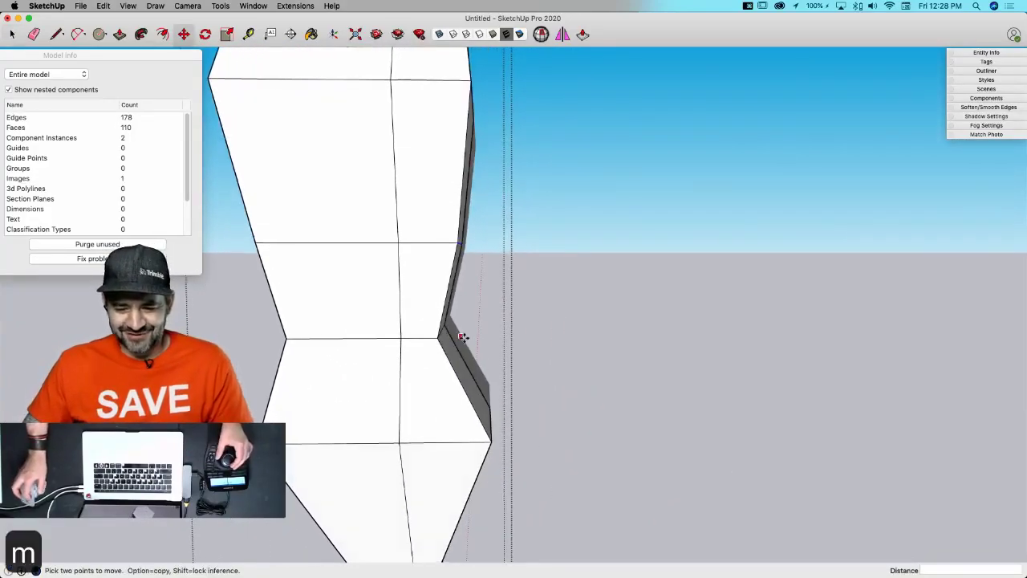
pyautogui.click(430, 240)
pyautogui.press('space')
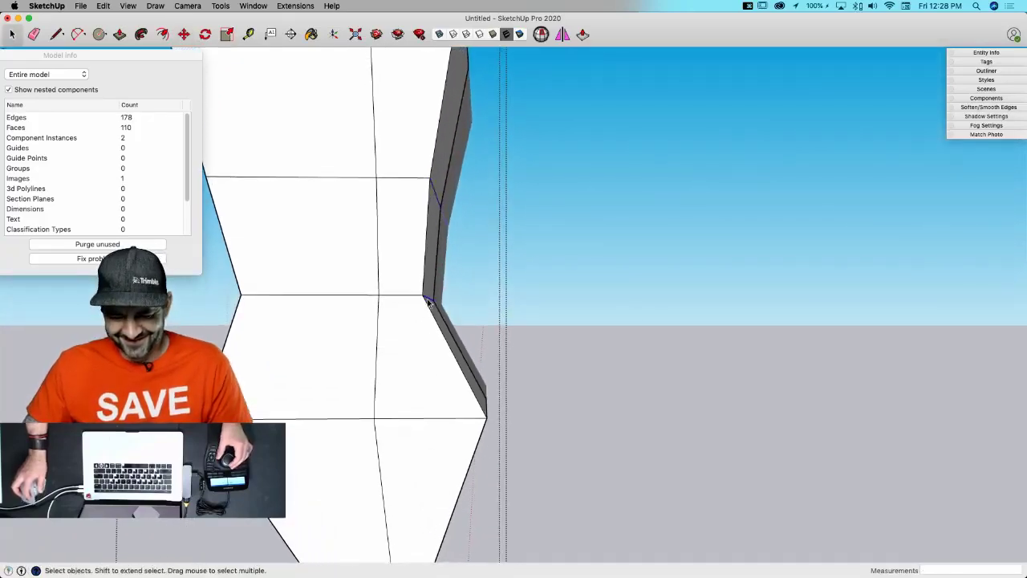
pyautogui.moveTo(428, 303); pyautogui.dragTo(404, 404, button='middle')
pyautogui.press('m')
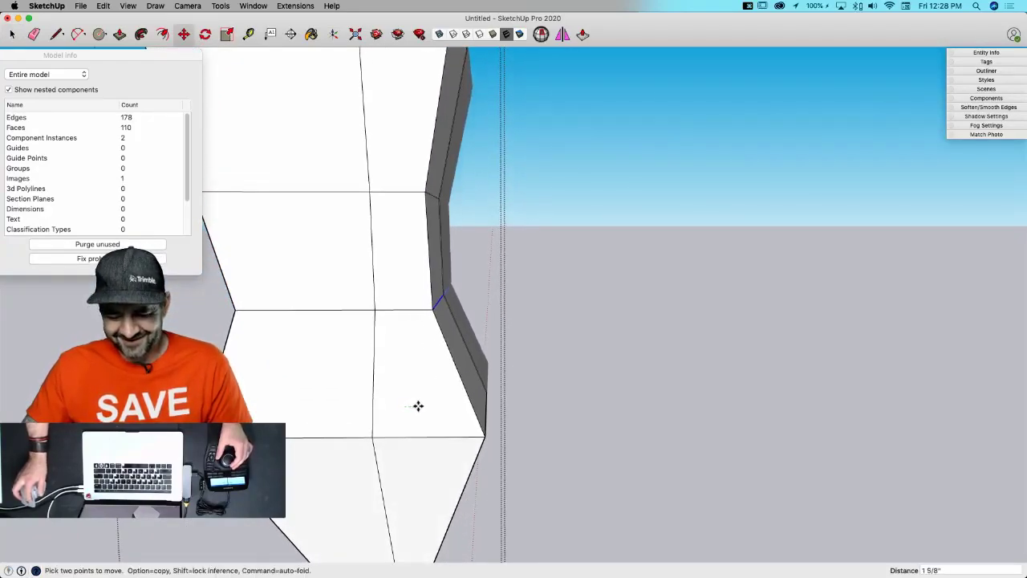
pyautogui.moveTo(472, 473); pyautogui.dragTo(520, 262, button='middle')
# - Move the outer front edges running from chest to hip about 4 1/16" toward the body's centreline
pyautogui.press('space')
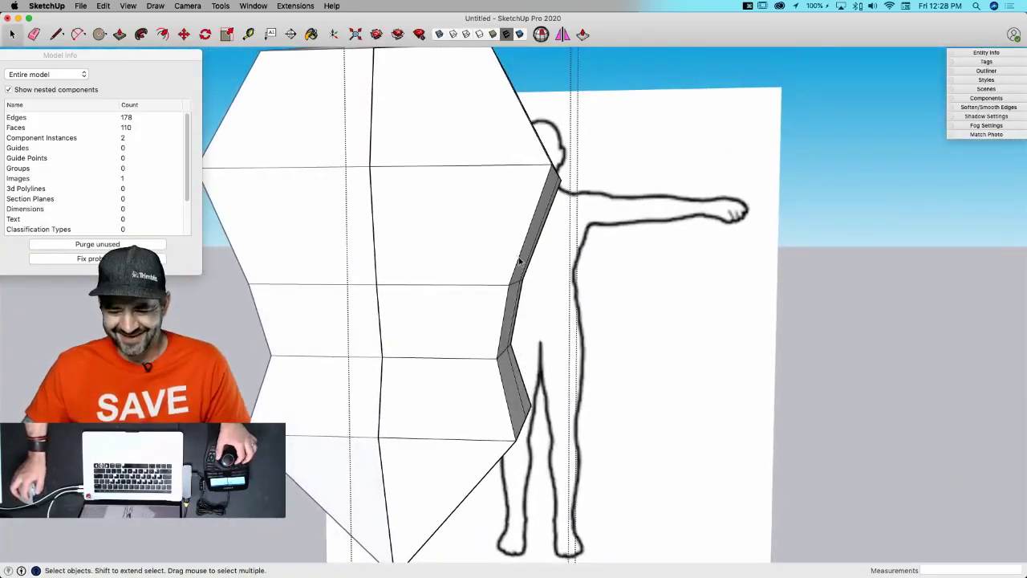
pyautogui.moveTo(507, 312); pyautogui.dragTo(486, 371, button='middle')
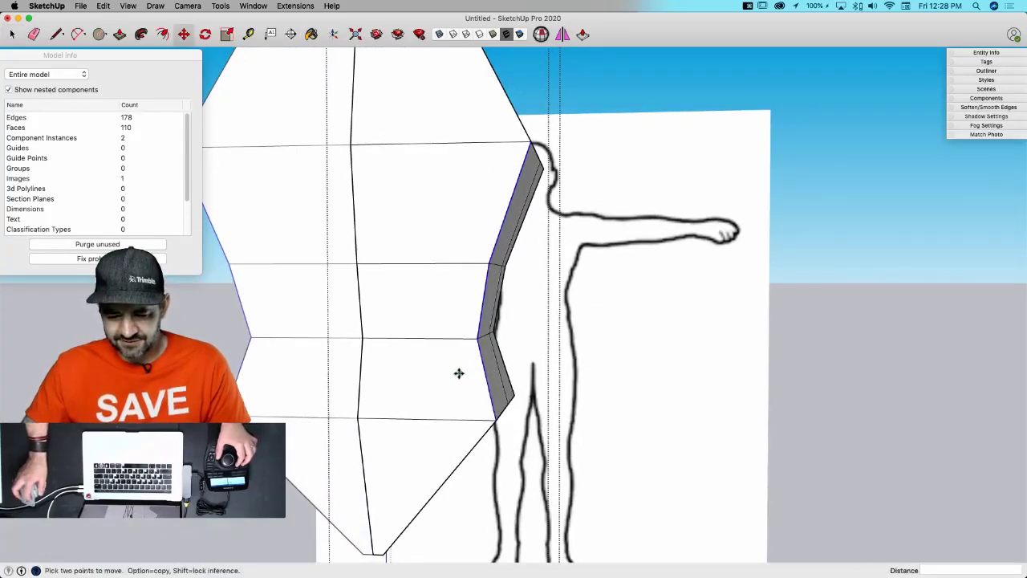
pyautogui.click(455, 340)
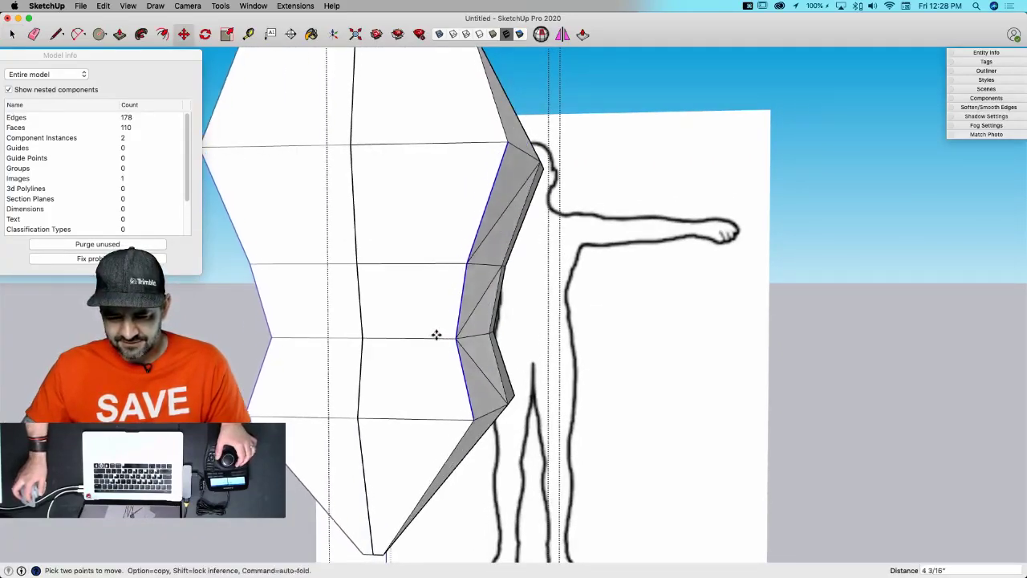
pyautogui.click(434, 335)
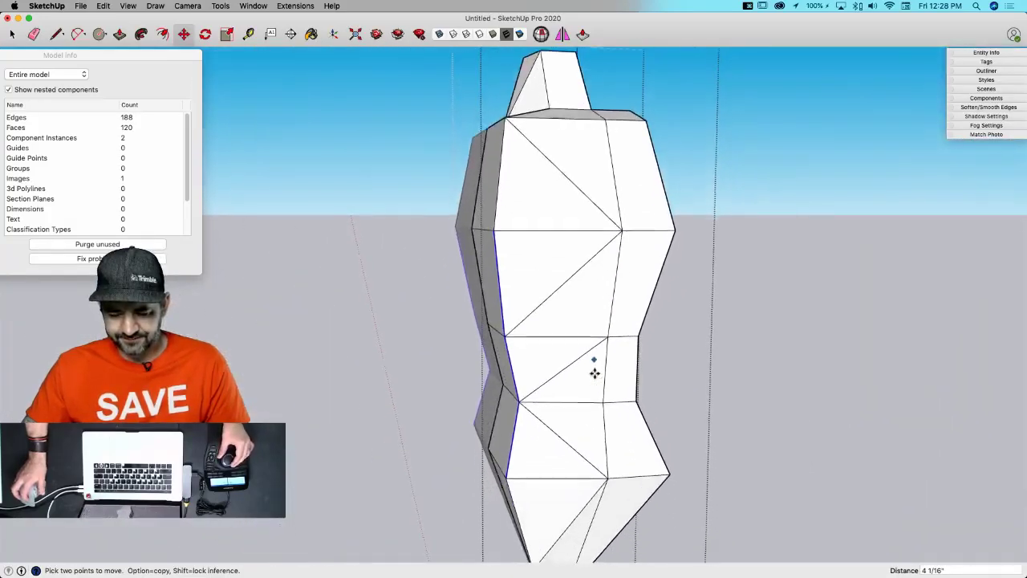
pyautogui.press('space')
# - Move the neck's rear centre edge back about 5 3/8" toward the upper back
pyautogui.moveTo(592, 385); pyautogui.dragTo(612, 259, button='middle')
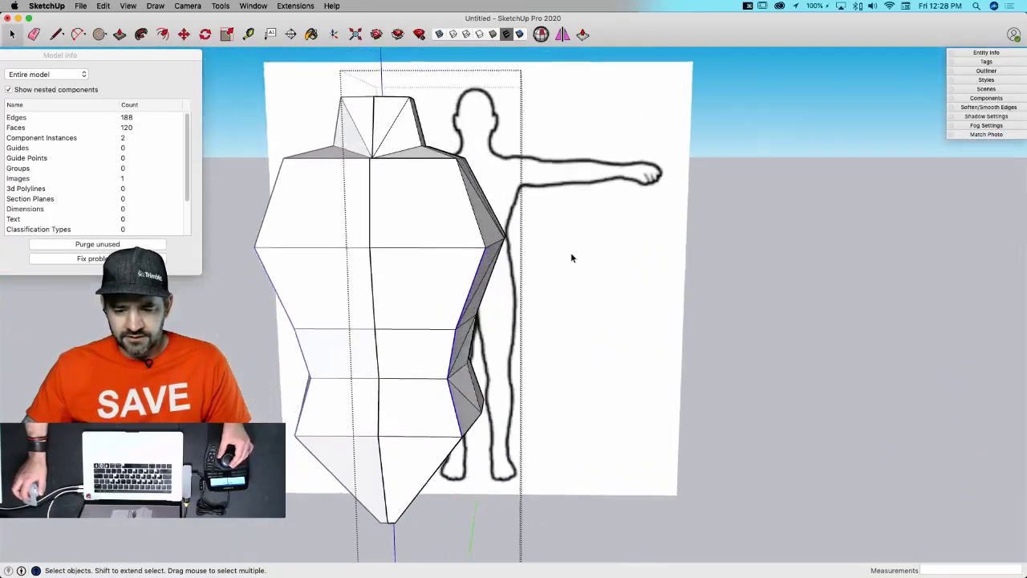
pyautogui.moveTo(537, 230)
pyautogui.mouseDown(button='middle')
pyautogui.moveTo(554, 340)
pyautogui.moveTo(442, 232)
pyautogui.moveTo(653, 288)
pyautogui.moveTo(602, 388)
pyautogui.moveTo(643, 308)
pyautogui.moveTo(642, 425)
pyautogui.moveTo(625, 523)
pyautogui.mouseUp(button='middle')
pyautogui.press('m')
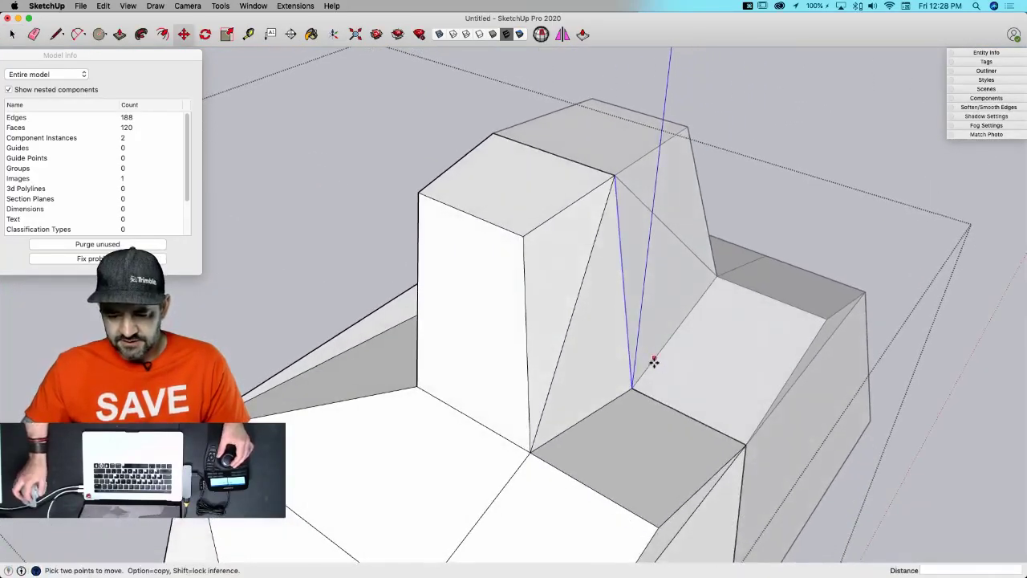
pyautogui.click(639, 391)
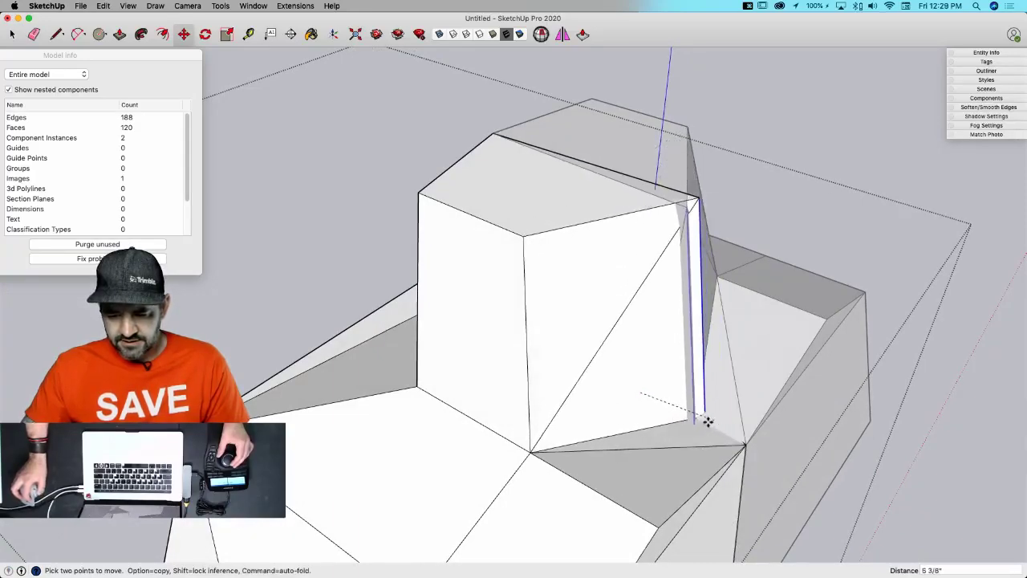
pyautogui.click(704, 424)
pyautogui.moveTo(704, 424); pyautogui.dragTo(663, 406, button='middle')
pyautogui.press('space')
# - Reopen the half-body component and move the upper-back corner behind the neck's side forward about 7 1/8" and the centreline corner about 3 5/8"
pyautogui.press('m')
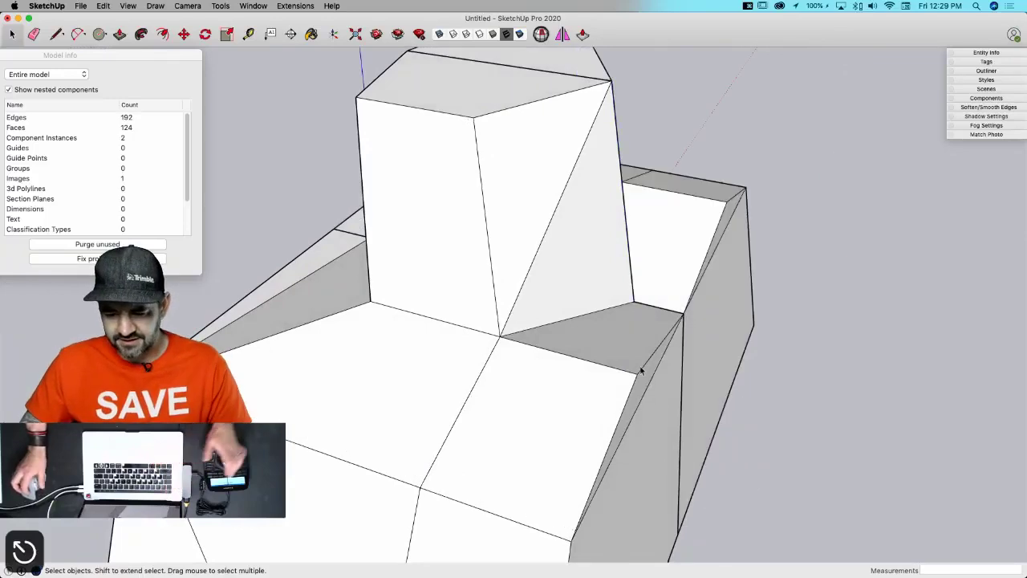
pyautogui.press('space')
pyautogui.doubleClick(634, 384)
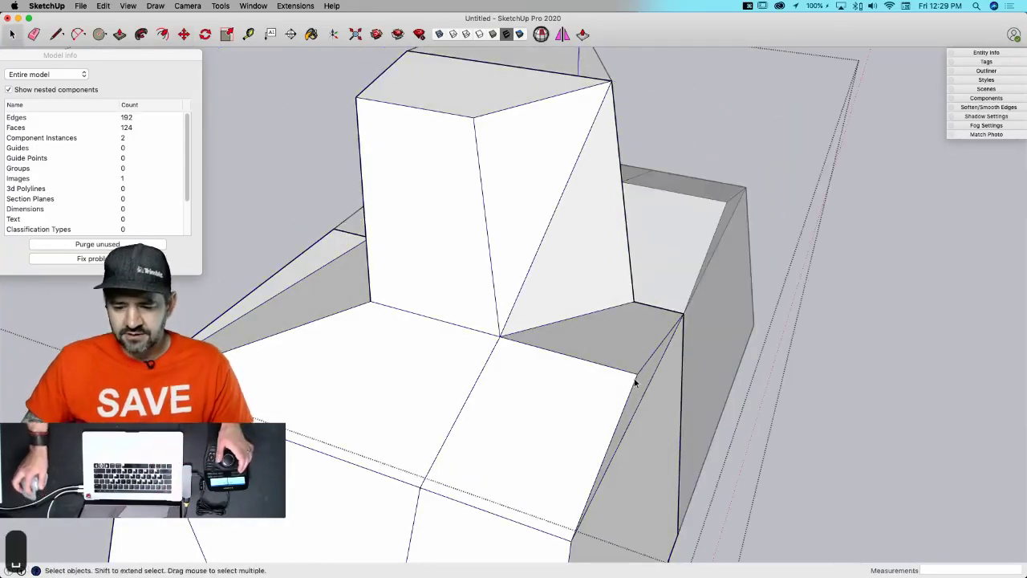
pyautogui.press('m')
pyautogui.click(635, 372)
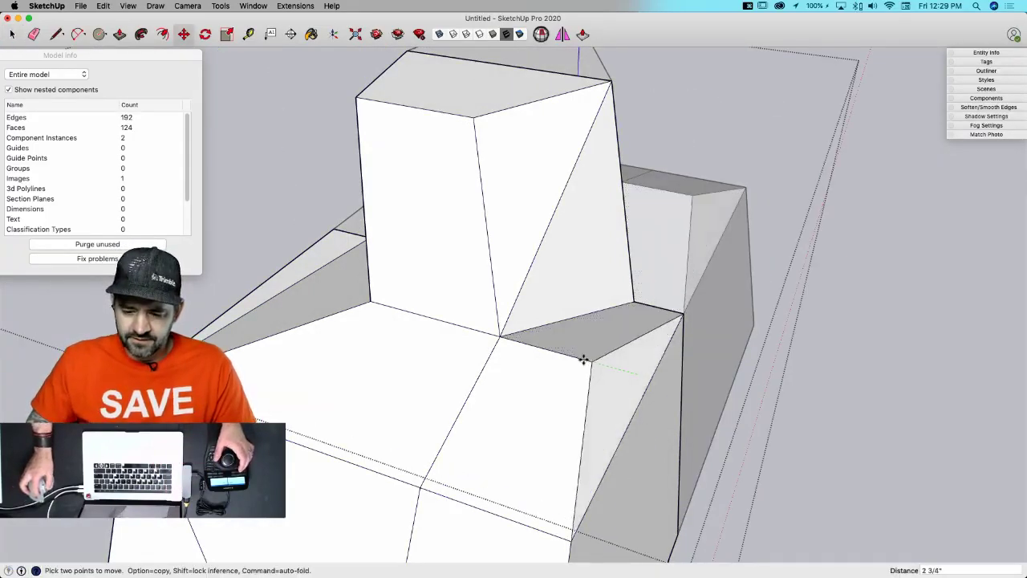
pyautogui.click(523, 345)
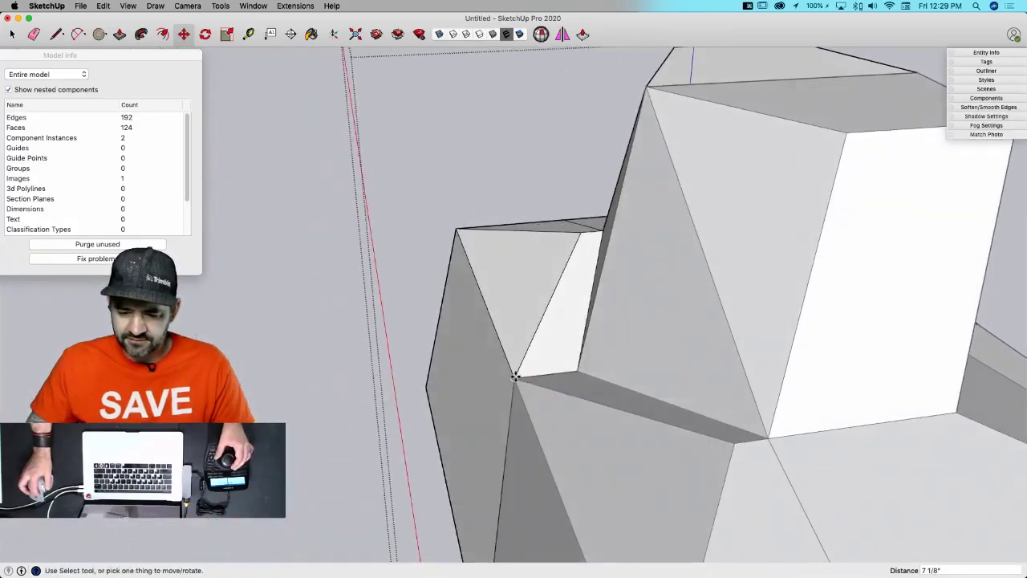
pyautogui.click(513, 372)
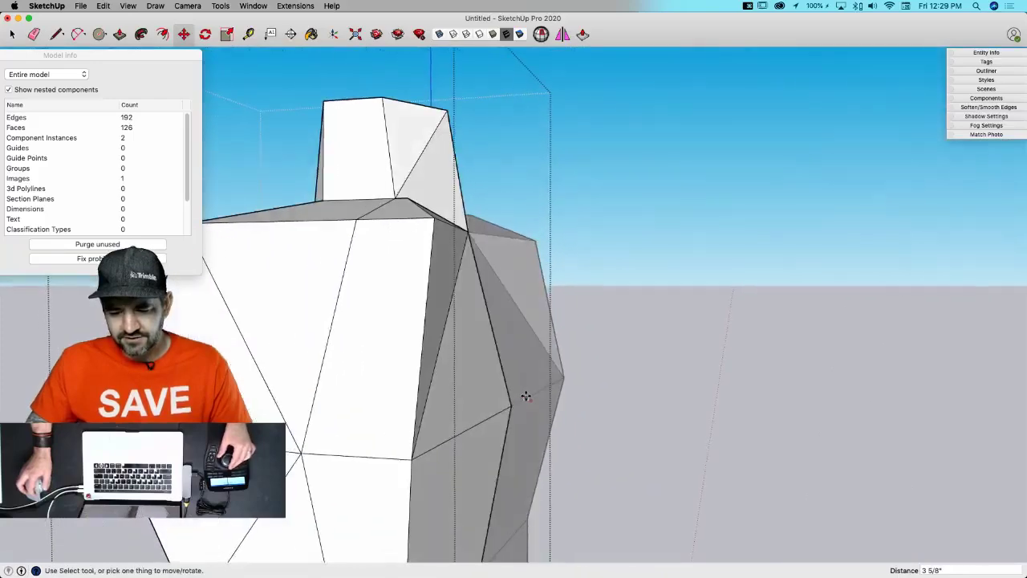
# - Move the shoulder's rear outer corner forward about 6 3/16" and the upper back's widest side corner about 4 3/4" inward
pyautogui.click(490, 317)
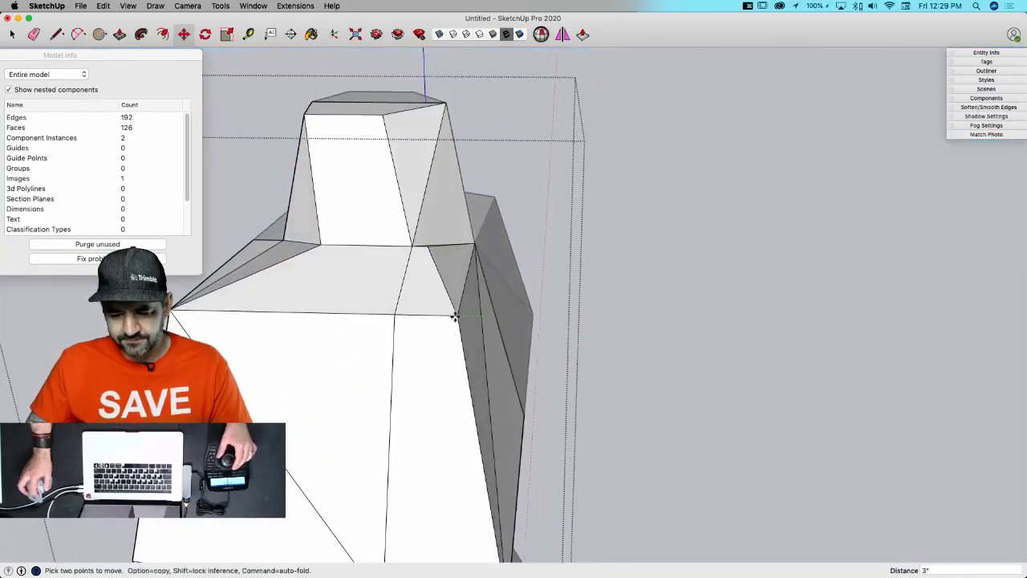
pyautogui.click(421, 315)
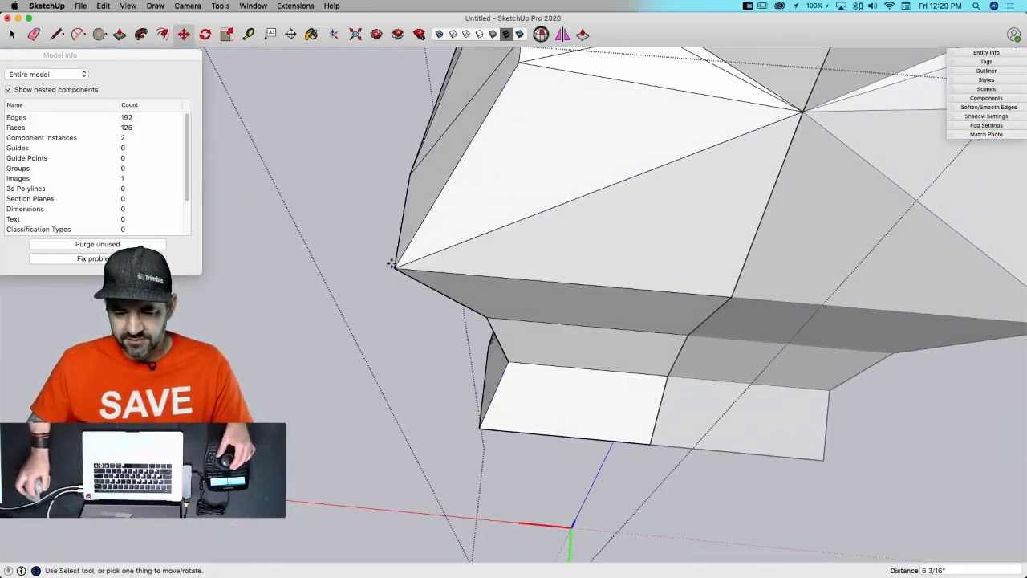
pyautogui.click(393, 266)
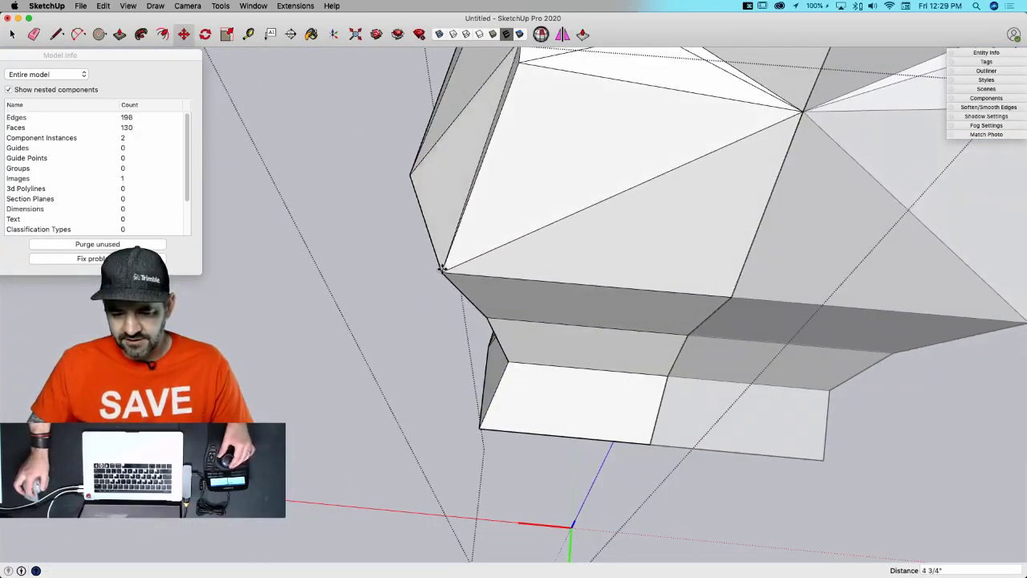
pyautogui.click(442, 268)
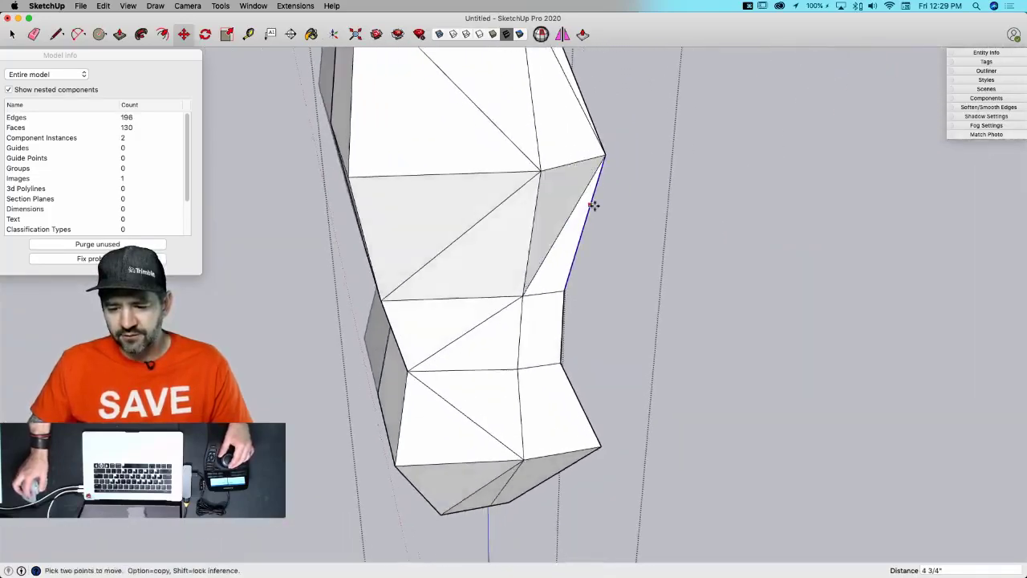
# - At the torso's widest level, move the corner beside the centreline about 8 5/16" outward and the centreline corner about 3 7/8" inward
pyautogui.click(561, 244)
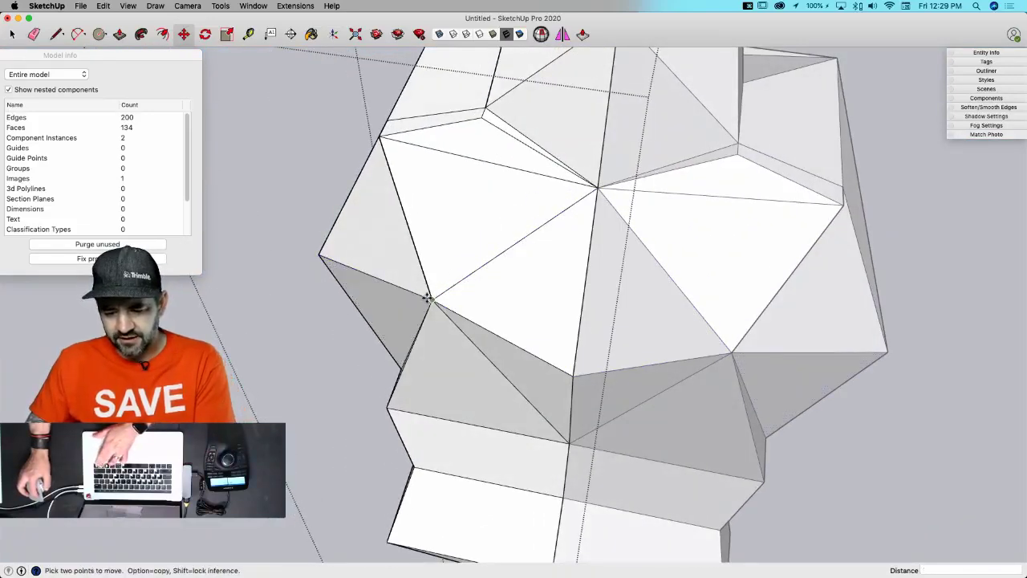
pyautogui.click(432, 299)
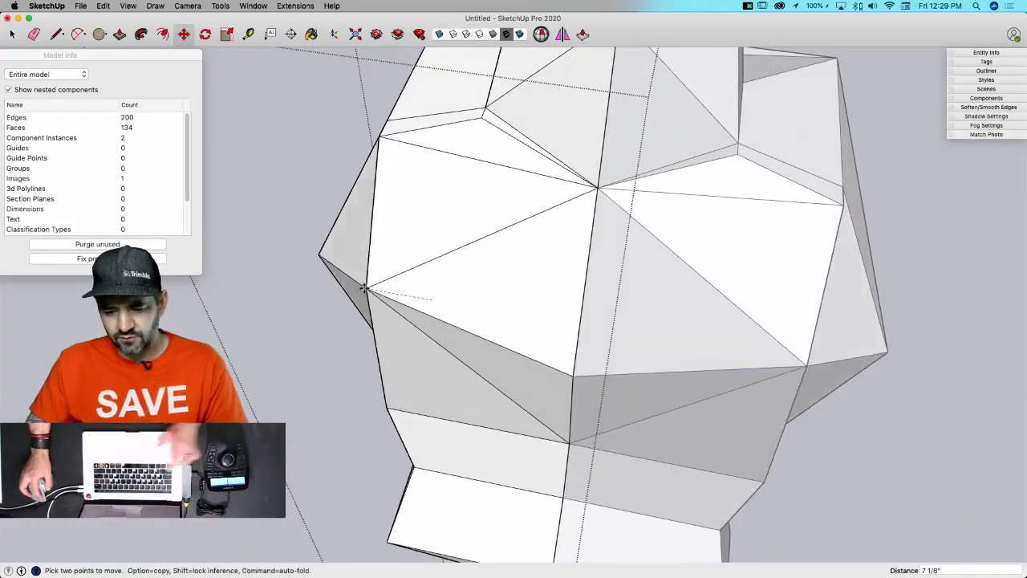
pyautogui.click(354, 286)
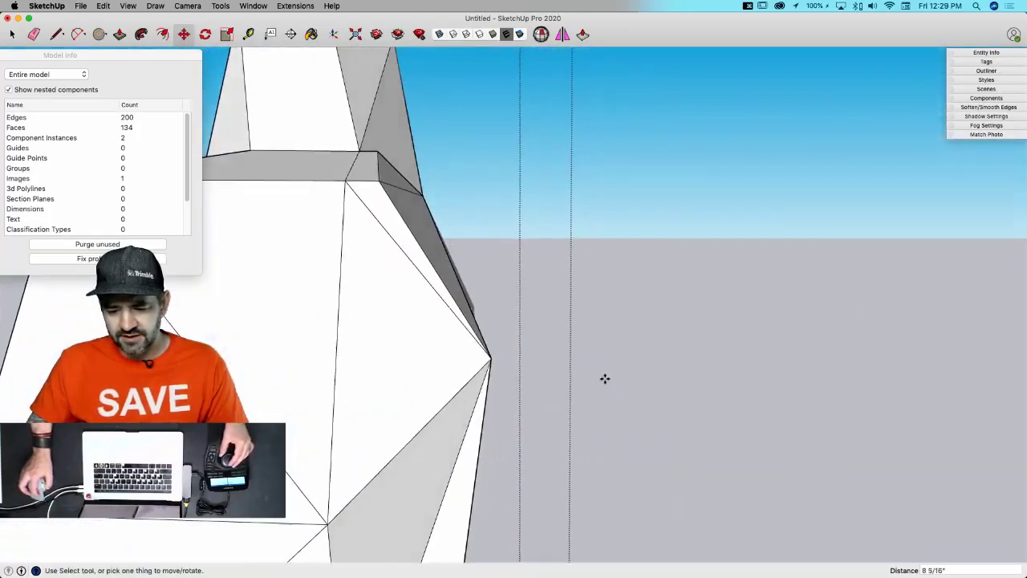
pyautogui.moveTo(507, 378); pyautogui.dragTo(501, 401, button='middle')
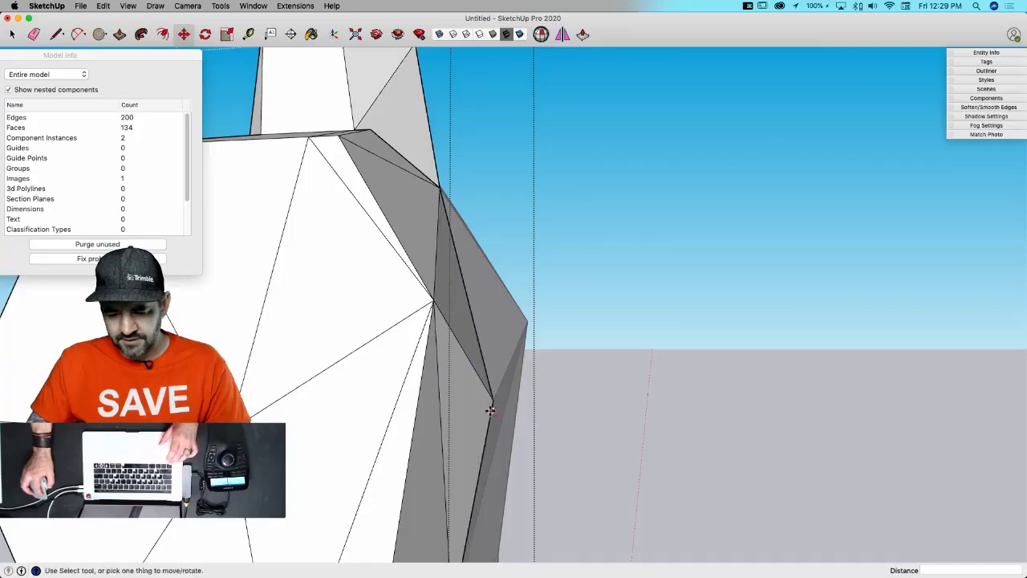
pyautogui.click(490, 399)
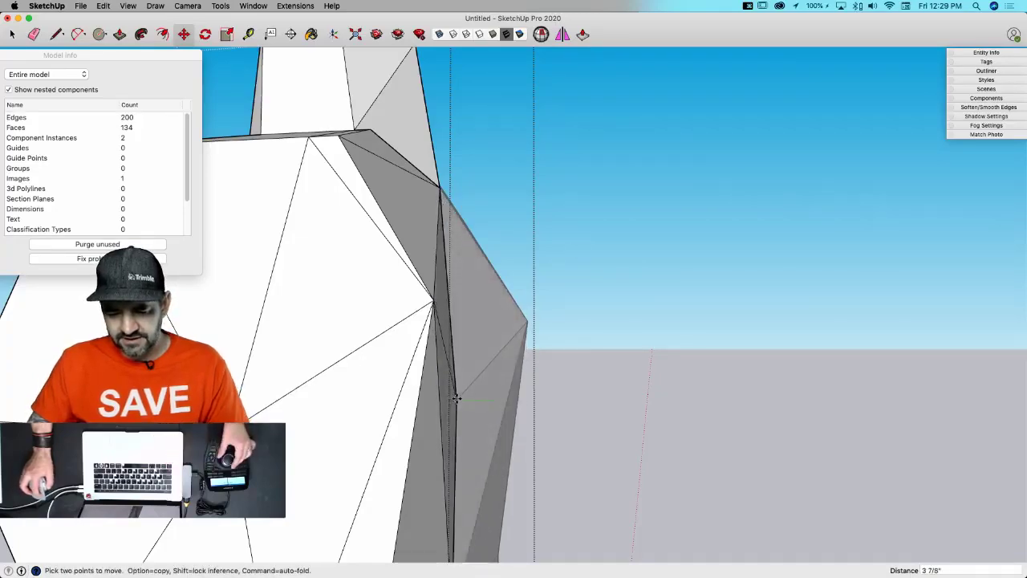
pyautogui.click(456, 399)
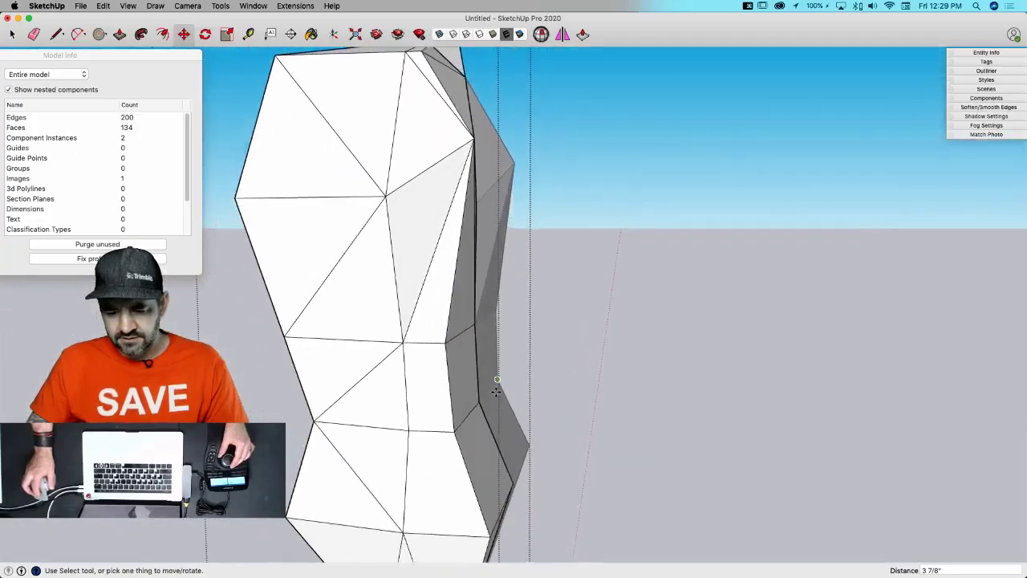
pyautogui.moveTo(496, 391)
pyautogui.mouseDown(button='middle')
pyautogui.moveTo(514, 369)
pyautogui.moveTo(486, 332)
pyautogui.moveTo(602, 343)
pyautogui.moveTo(540, 291)
pyautogui.moveTo(489, 281)
pyautogui.moveTo(566, 287)
pyautogui.moveTo(461, 252)
pyautogui.moveTo(475, 320)
pyautogui.moveTo(463, 279)
pyautogui.moveTo(462, 300)
pyautogui.mouseUp(button='middle')
pyautogui.press('space')
pyautogui.press('e')
pyautogui.click(456, 311)
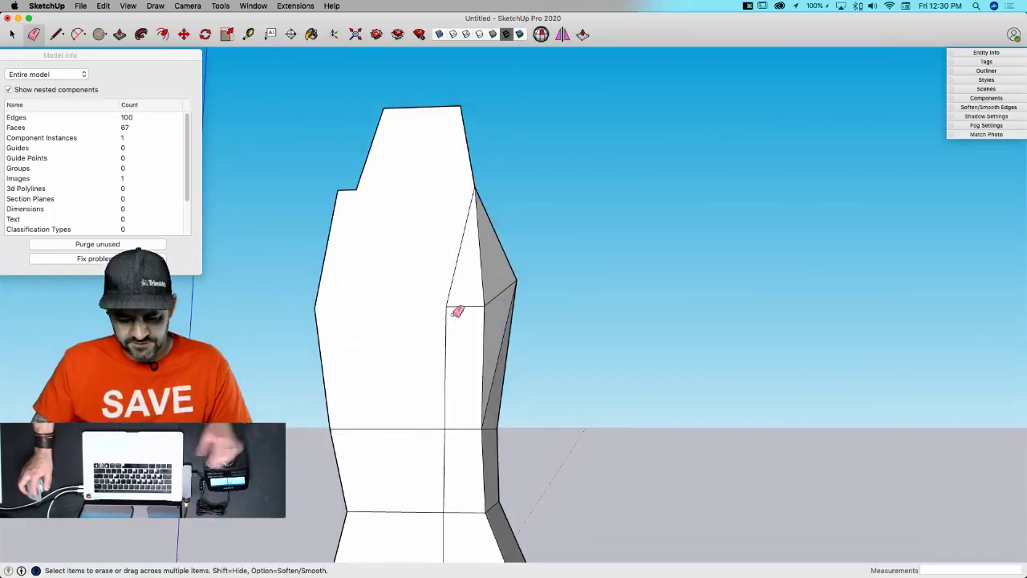
pyautogui.press('space')
pyautogui.press('super+z')
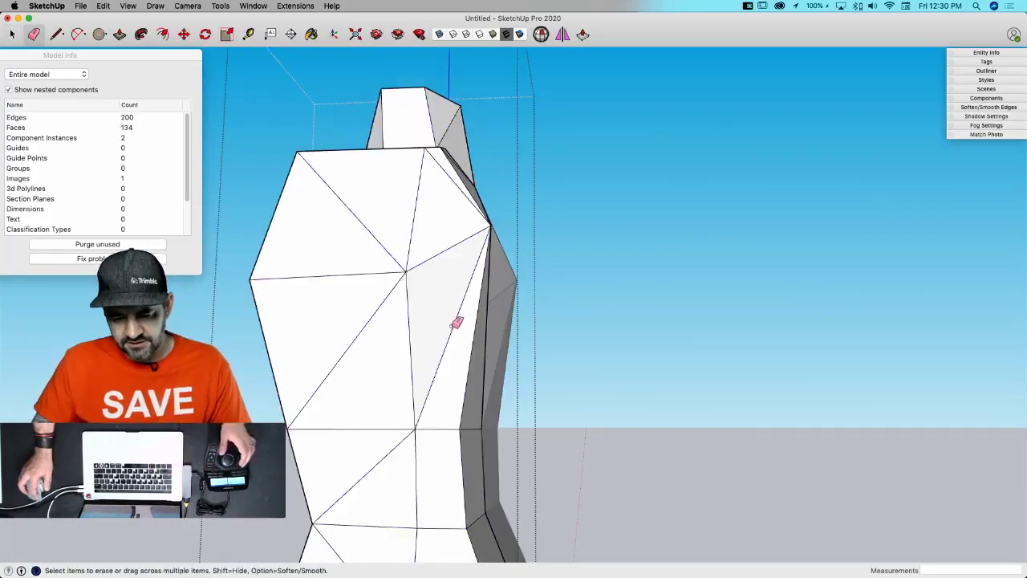
# - Erase the diagonal on the torso's side above the waist and redraw it from the mid-side corner to the waist's outer corner
pyautogui.click(457, 322)
pyautogui.press('l')
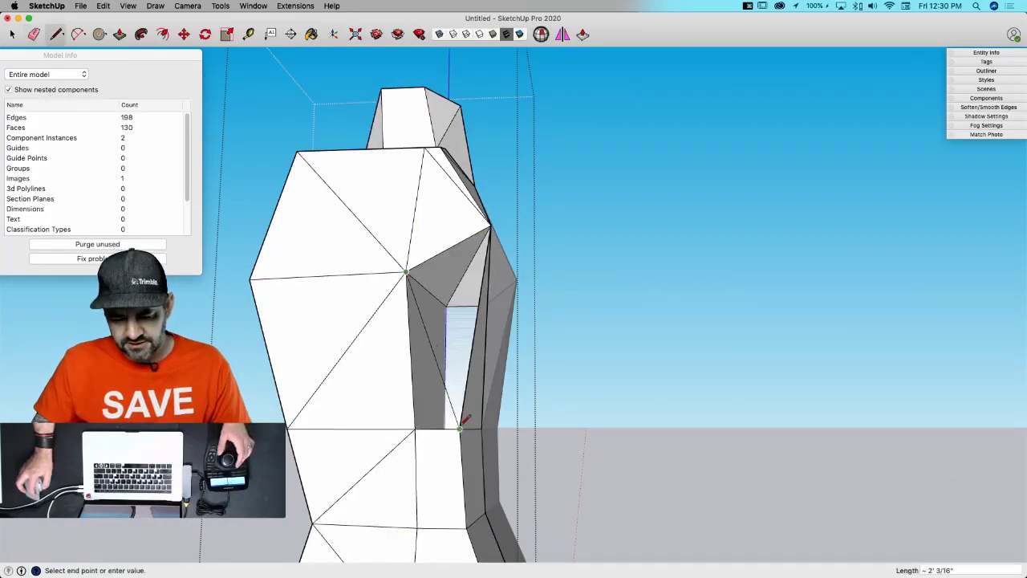
pyautogui.click(460, 428)
pyautogui.press('space')
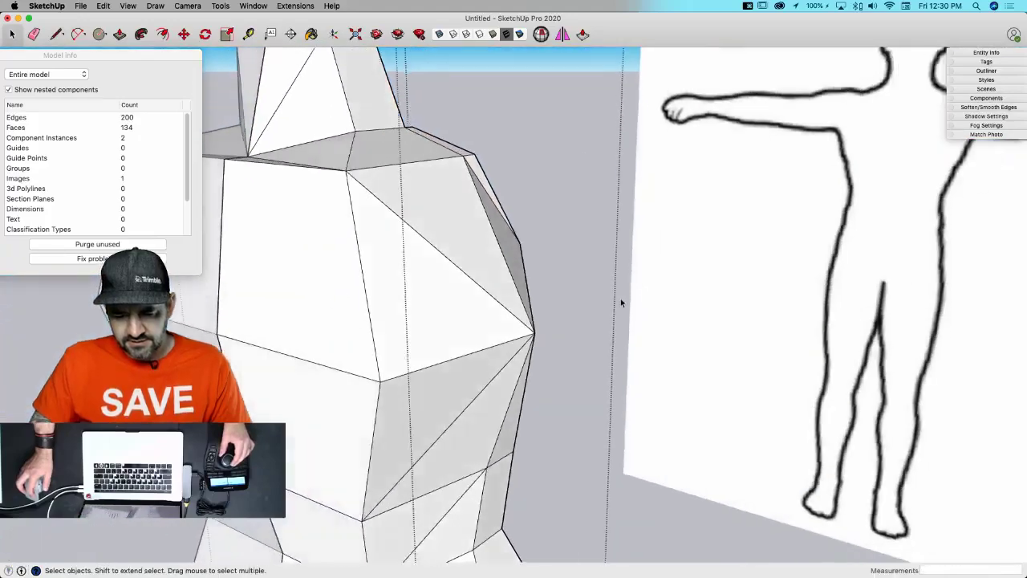
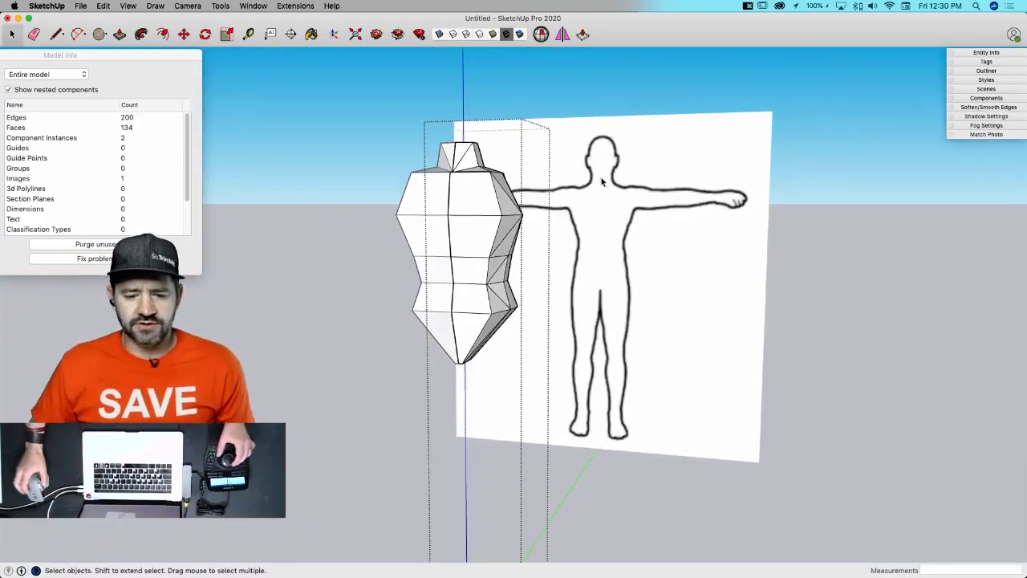
# - Merge the extra corner at the neck's base into its neighbour about 1 9/16" away, and merge the two close shoulder corners below it
pyautogui.scroll(6, 562, 240)
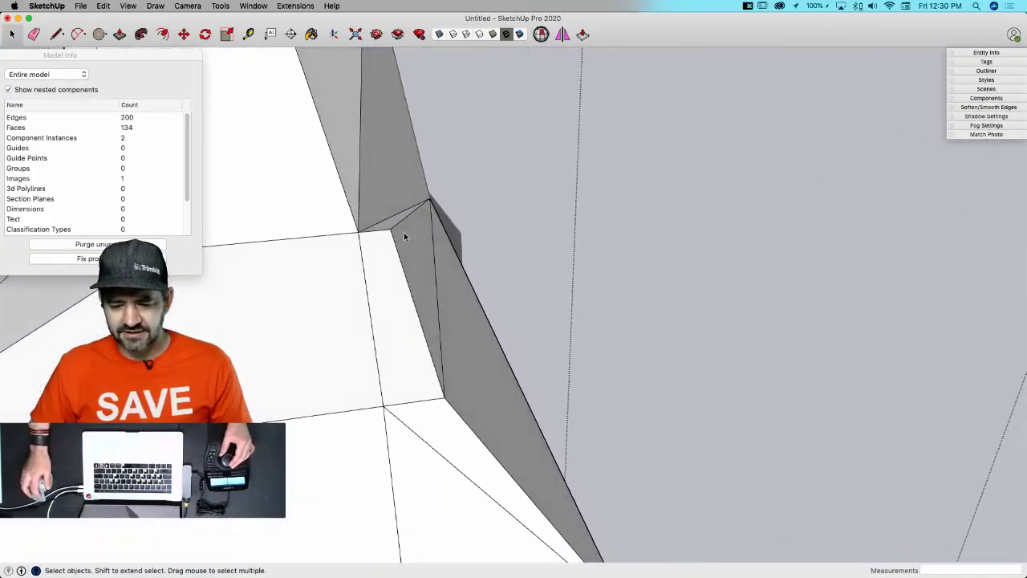
pyautogui.press('m')
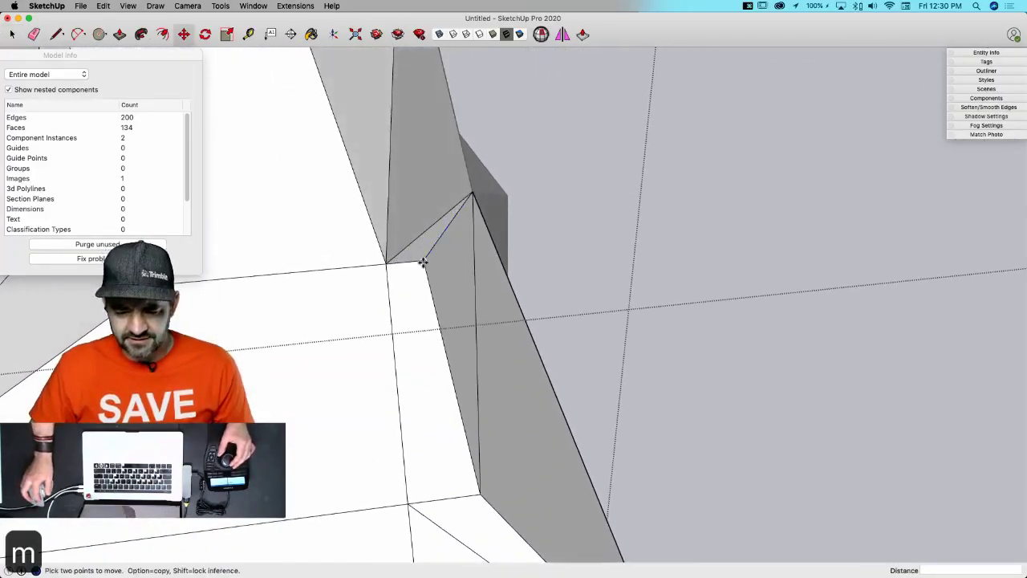
pyautogui.click(384, 263)
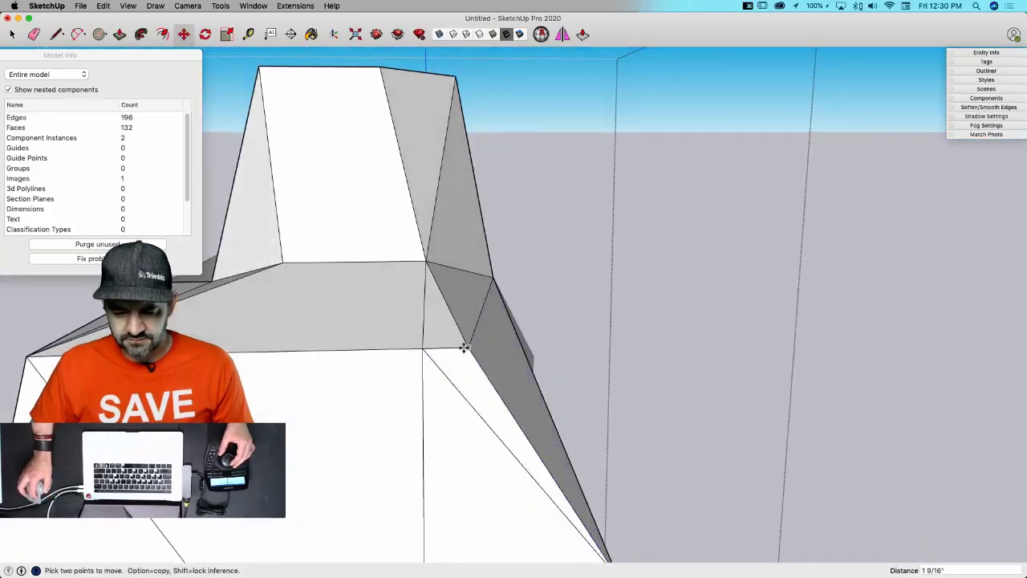
pyautogui.moveTo(445, 344); pyautogui.dragTo(471, 348)
pyautogui.click(499, 347)
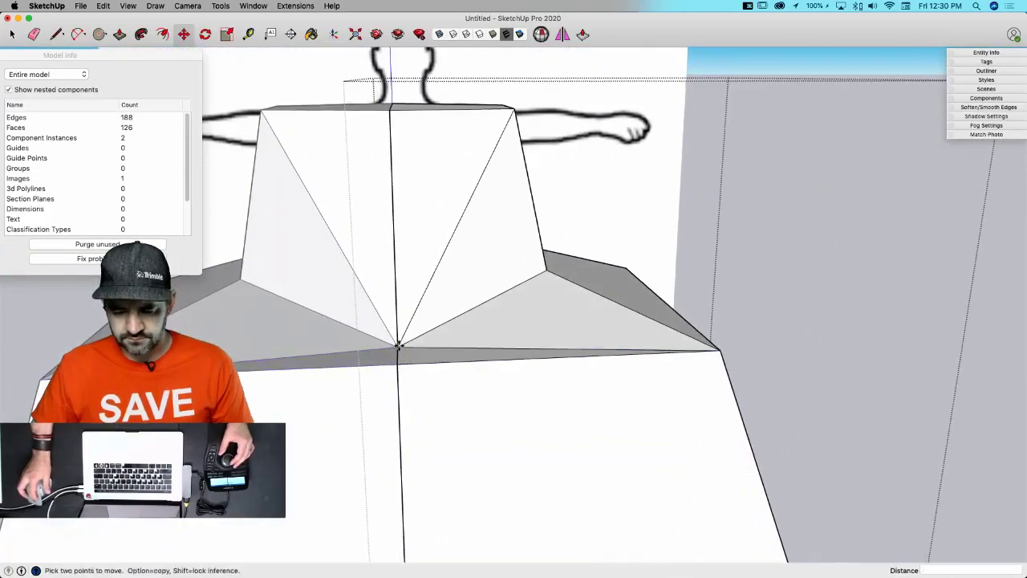
# - Move the centreline corner at the neck's base about 11 3/8" inward and bring it partway back out toward the torso's upper edge
pyautogui.click(398, 347)
pyautogui.click(398, 303)
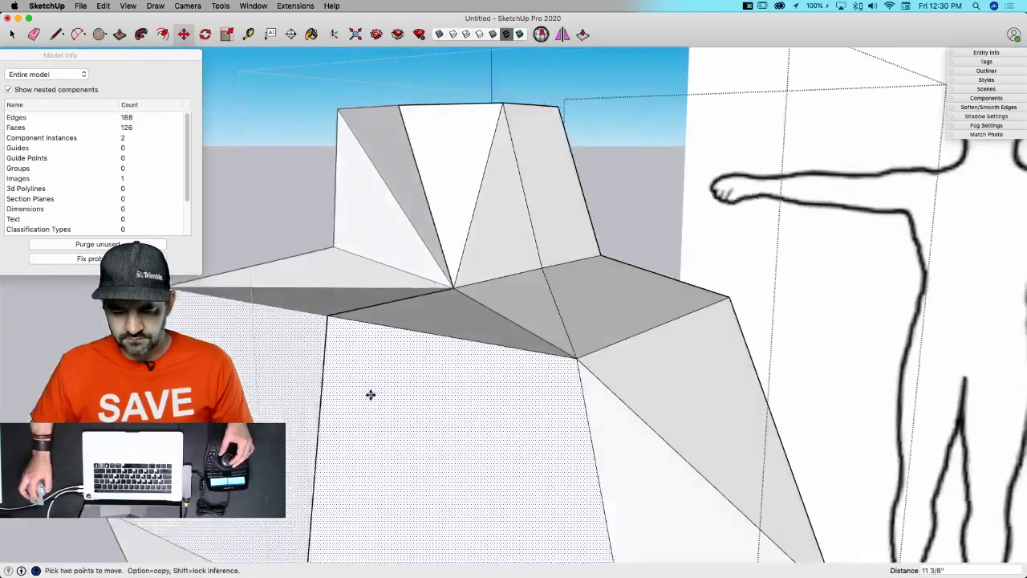
pyautogui.moveTo(369, 393); pyautogui.dragTo(493, 354, button='middle')
pyautogui.click(494, 353)
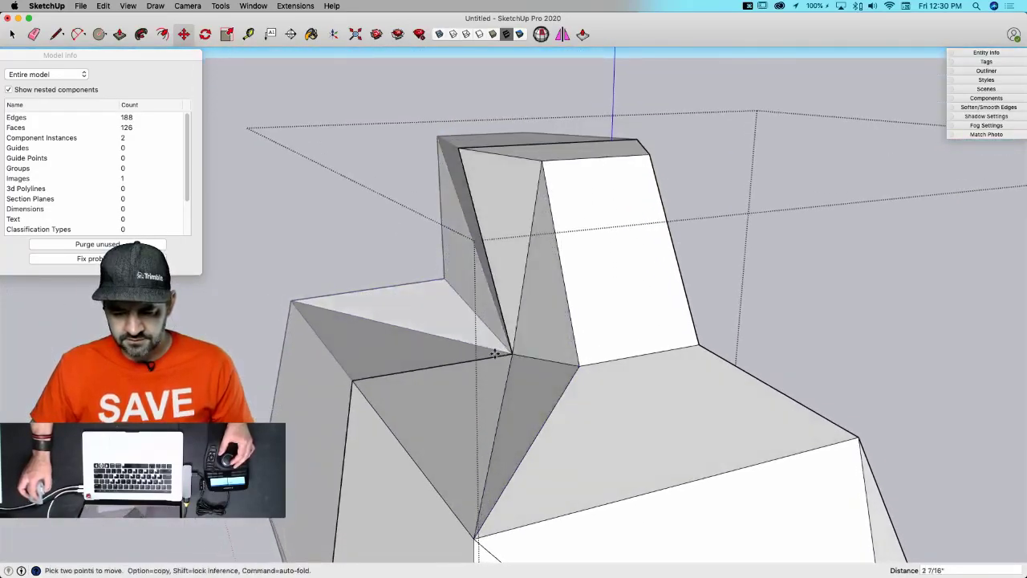
pyautogui.moveTo(495, 353); pyautogui.dragTo(417, 347)
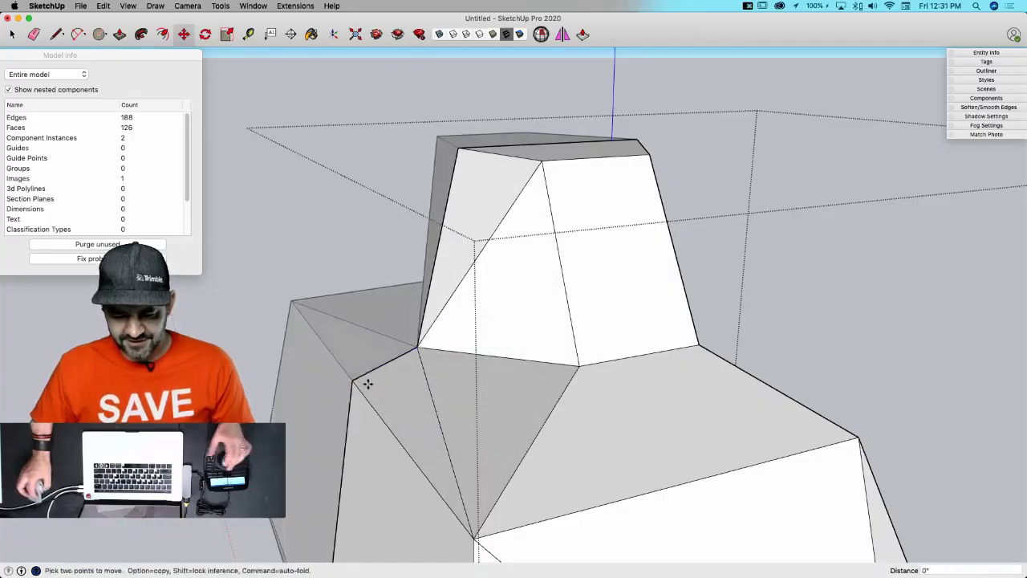
# - Move the torso's upper centreline corner below the neck about 1 13/16" inward along the green axis
pyautogui.moveTo(367, 385); pyautogui.dragTo(366, 388)
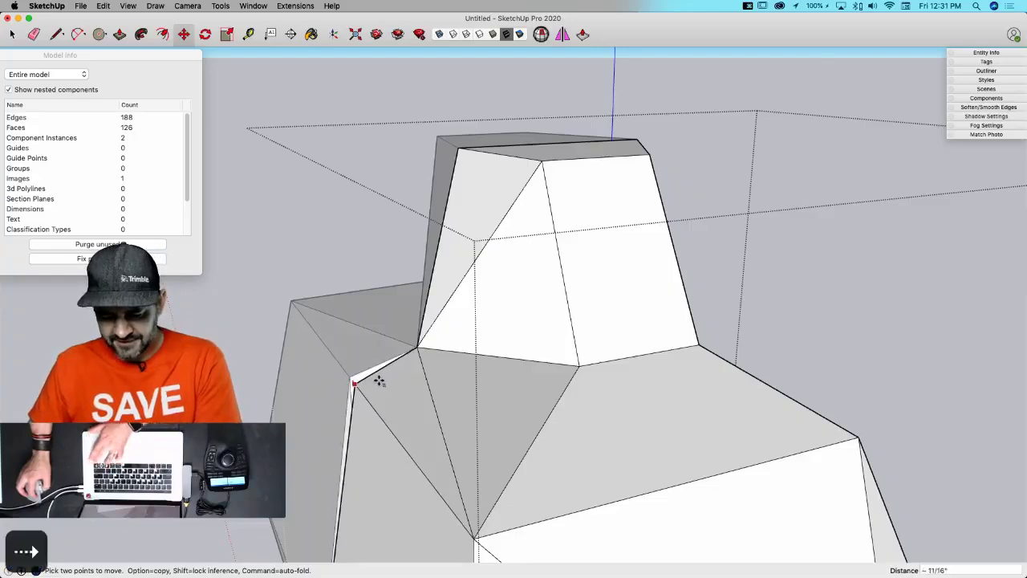
pyautogui.press('Left')
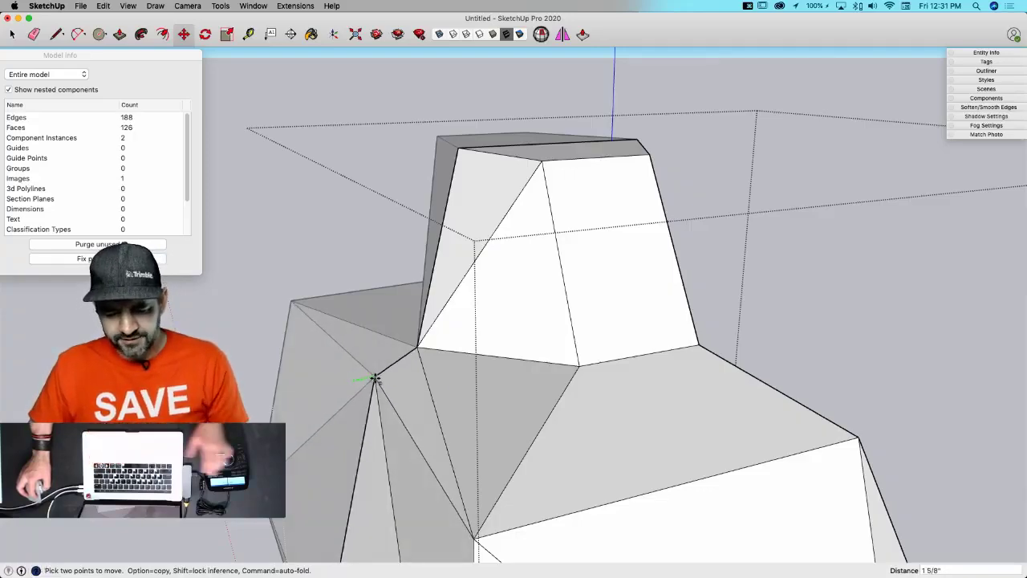
pyautogui.click(375, 379)
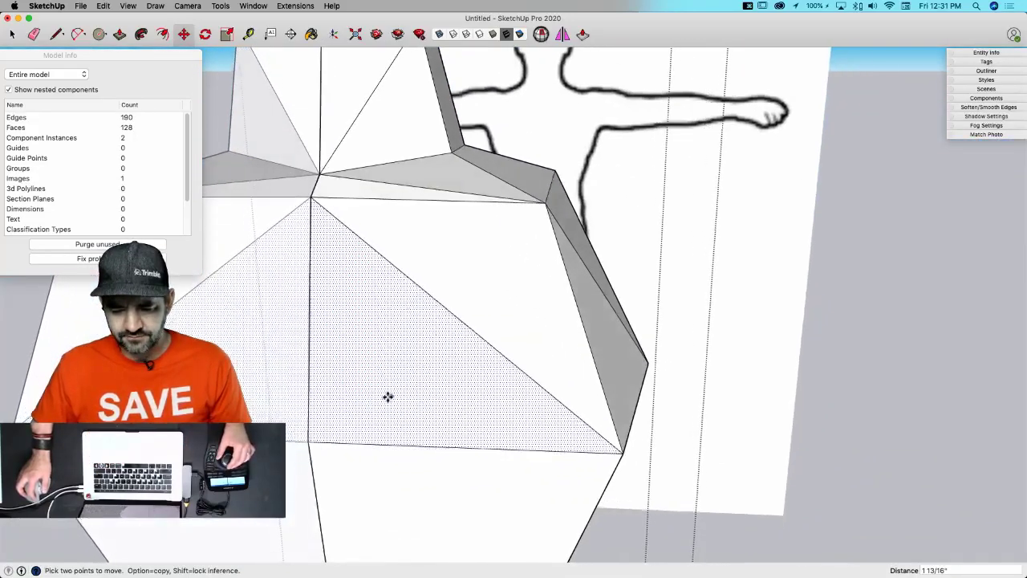
# - Erase the diagonal across the upper torso panel and redraw it from the lower centreline corner to the shoulder corner
pyautogui.press('e')
pyautogui.click(471, 332)
pyautogui.press('l')
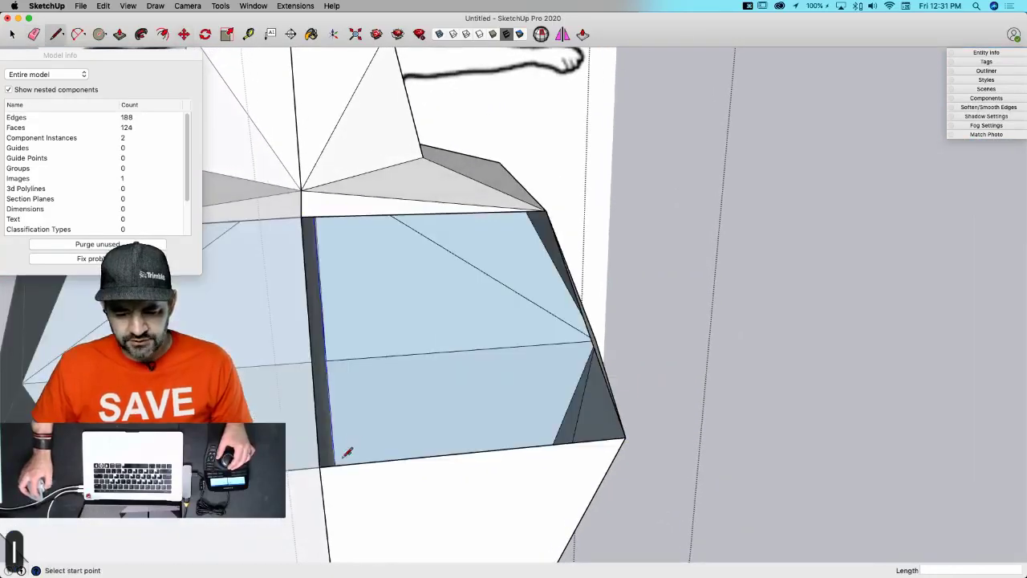
pyautogui.click(545, 210)
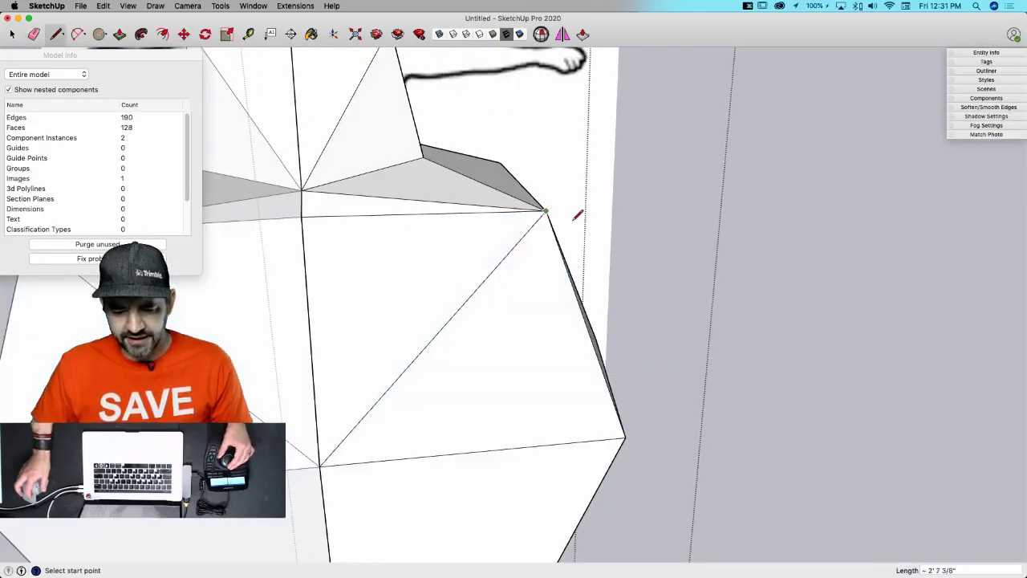
pyautogui.moveTo(543, 211); pyautogui.dragTo(543, 441, button='middle')
pyautogui.press('space')
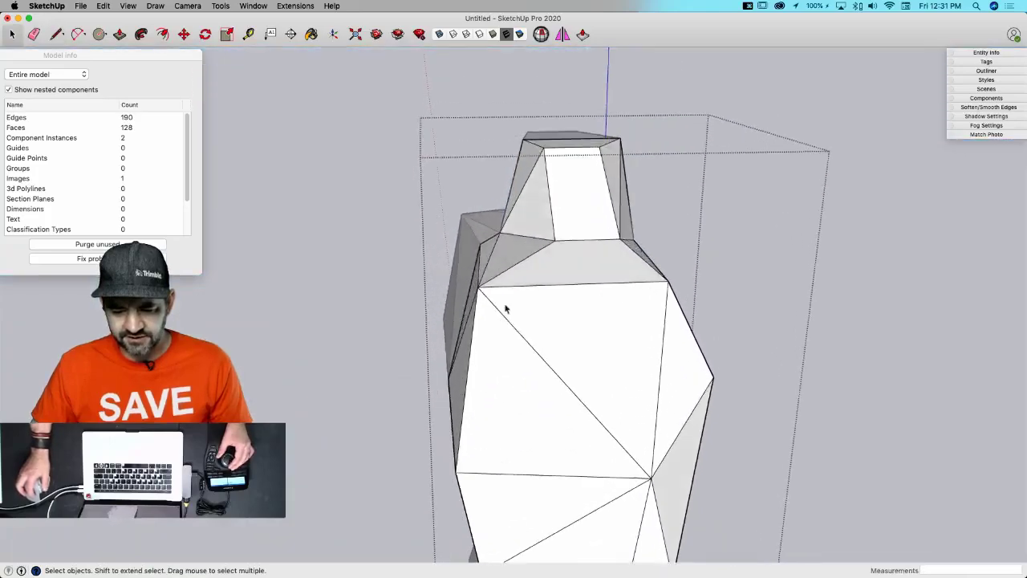
# - Move the shoulder corner where the new diagonal ends about 6" toward the opposite shoulder corner
pyautogui.press('m')
pyautogui.click(469, 371)
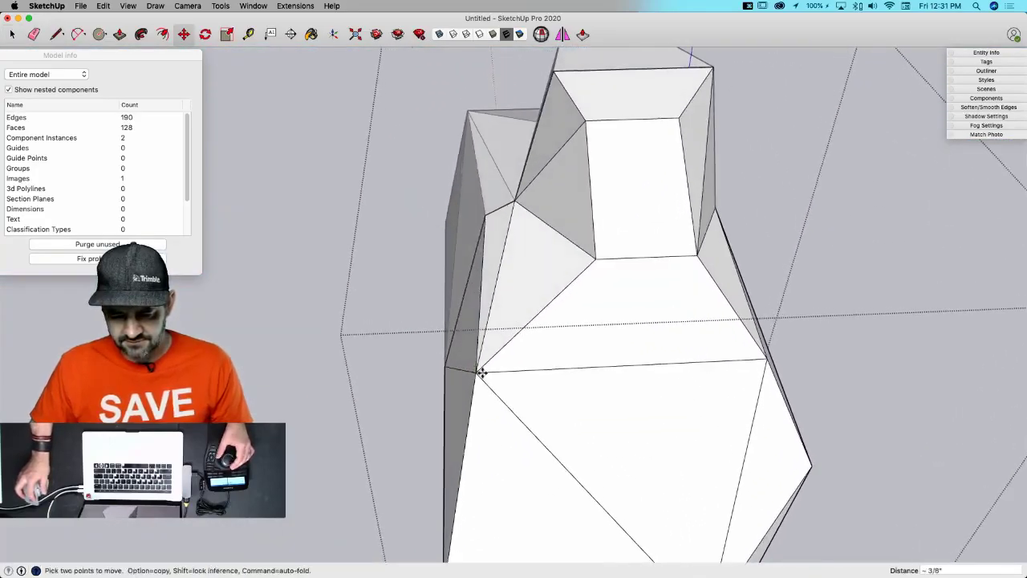
pyautogui.click(544, 371)
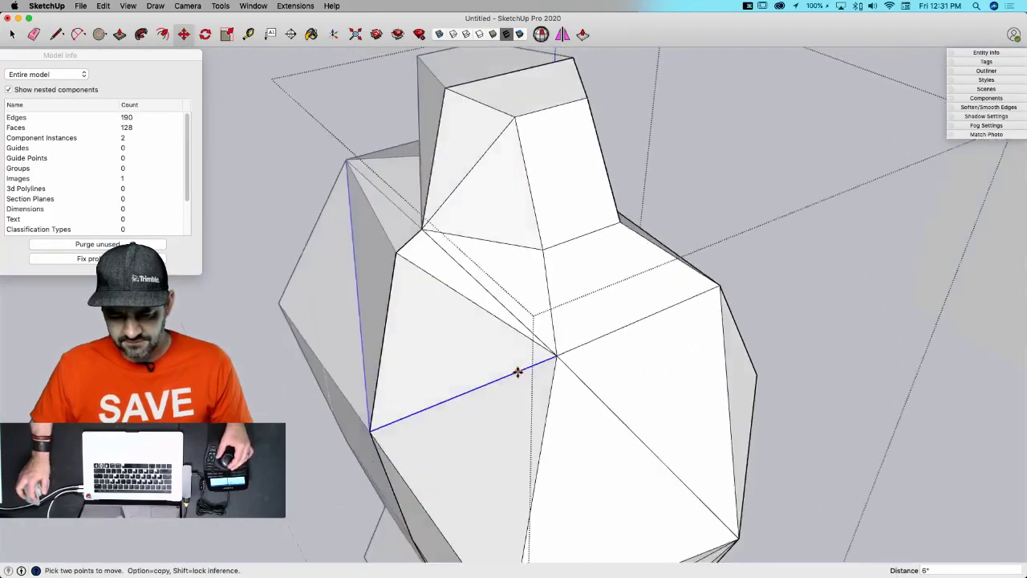
# - Erase the upper torso's diagonal and replace it with one from the upper centreline corner to the widest level's side corner
pyautogui.press('e')
pyautogui.click(488, 384)
pyautogui.press('l')
pyautogui.click(291, 352)
pyautogui.moveTo(291, 352); pyautogui.dragTo(607, 443, button='middle')
pyautogui.click(586, 468)
pyautogui.press('space')
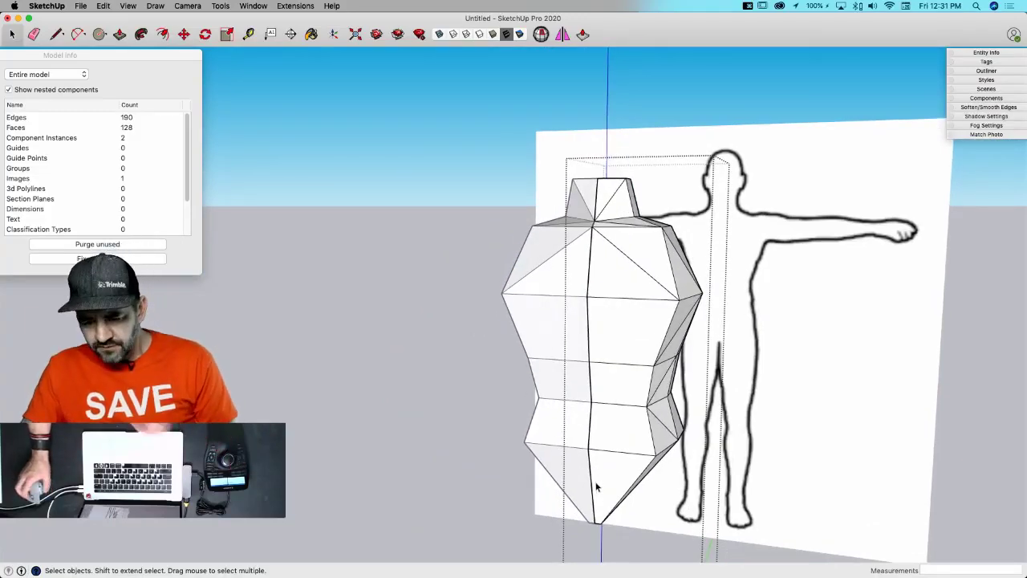
# - Shift the Model Info window down to make room, open Vertex Tools to view its functions, and return to selecting
pyautogui.moveTo(629, 373); pyautogui.dragTo(592, 299, button='middle')
pyautogui.scroll(5, 621, 359)
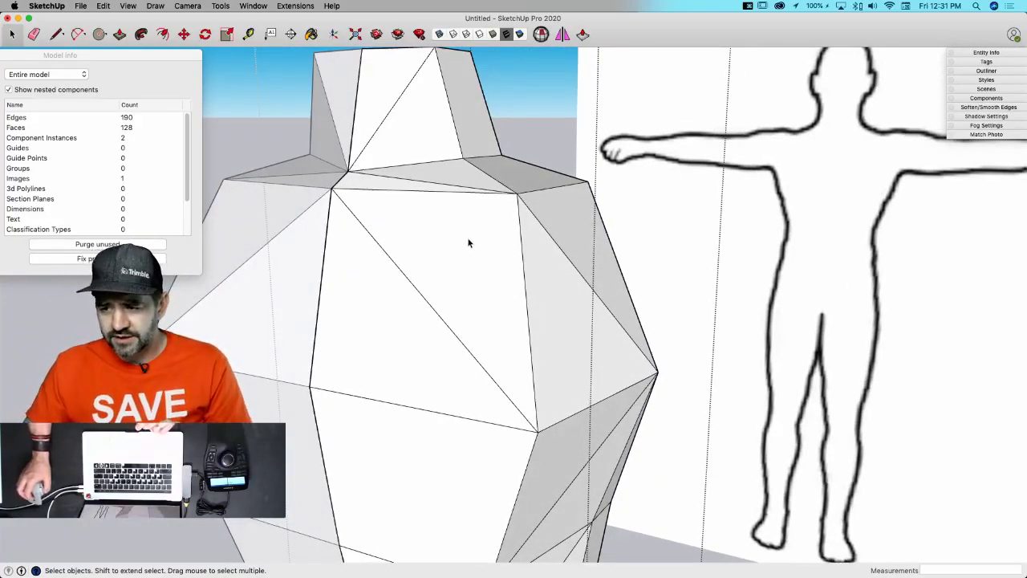
pyautogui.moveTo(116, 55); pyautogui.dragTo(118, 102)
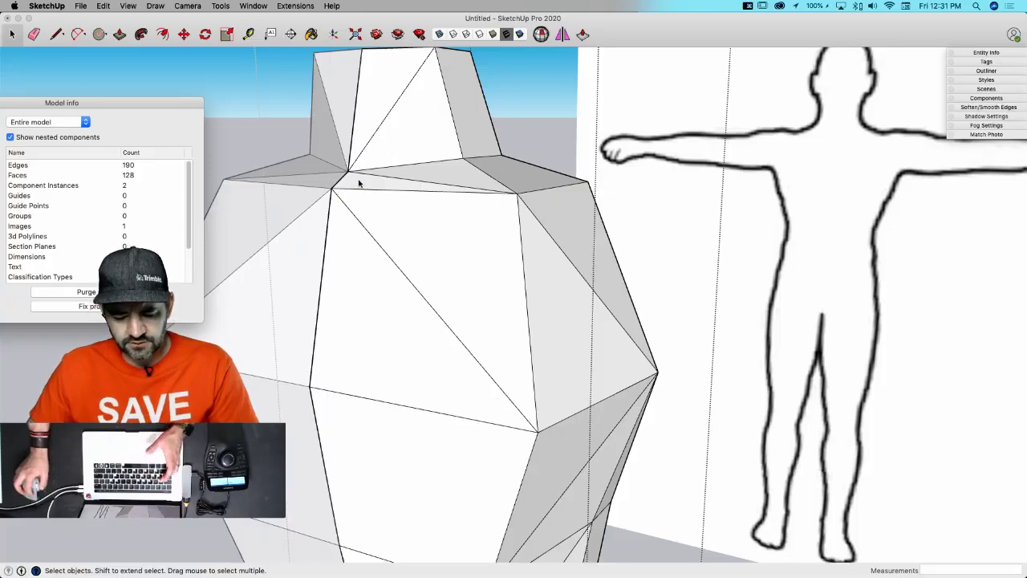
pyautogui.click(374, 202)
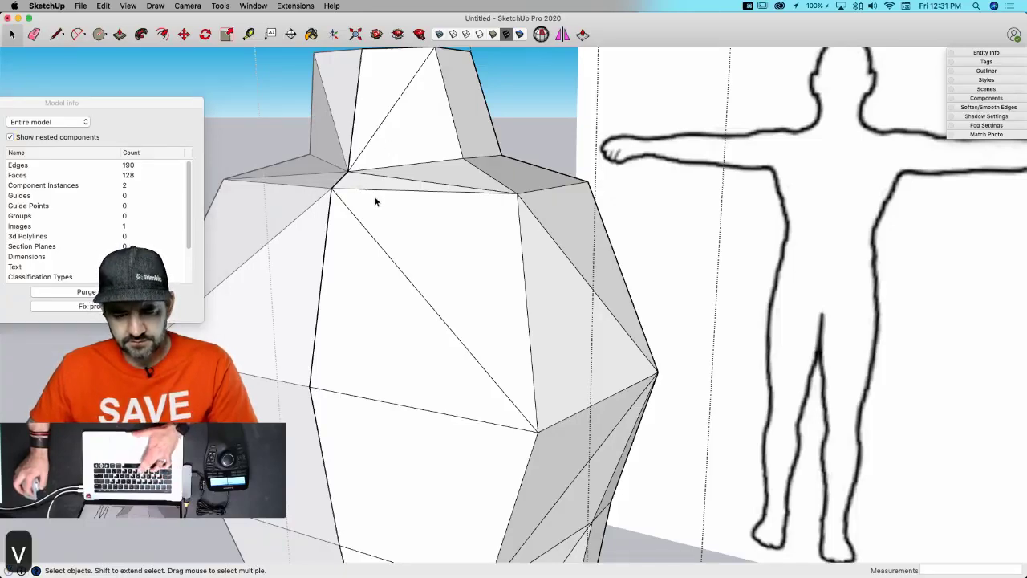
pyautogui.press('v')
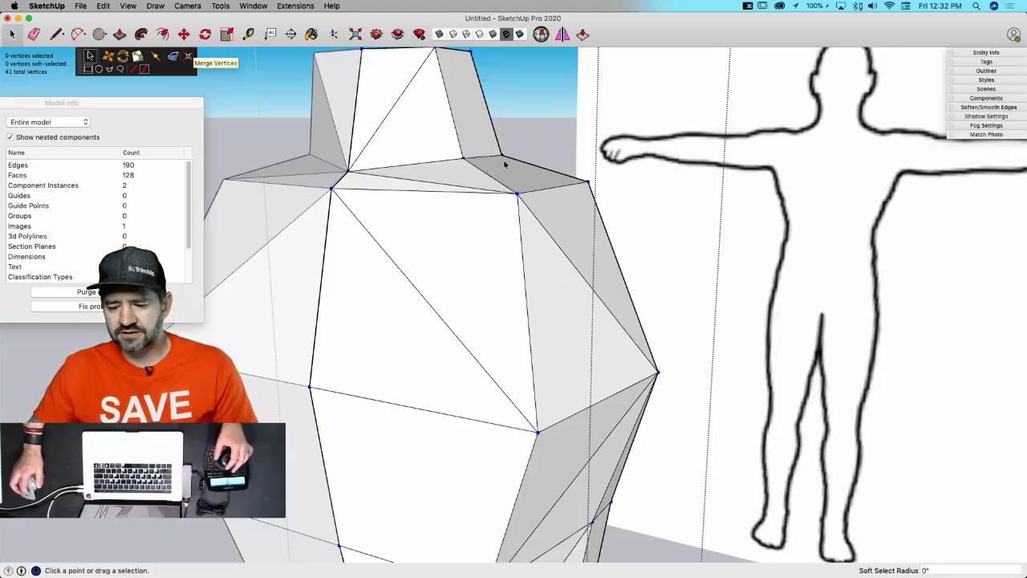
pyautogui.press('space')
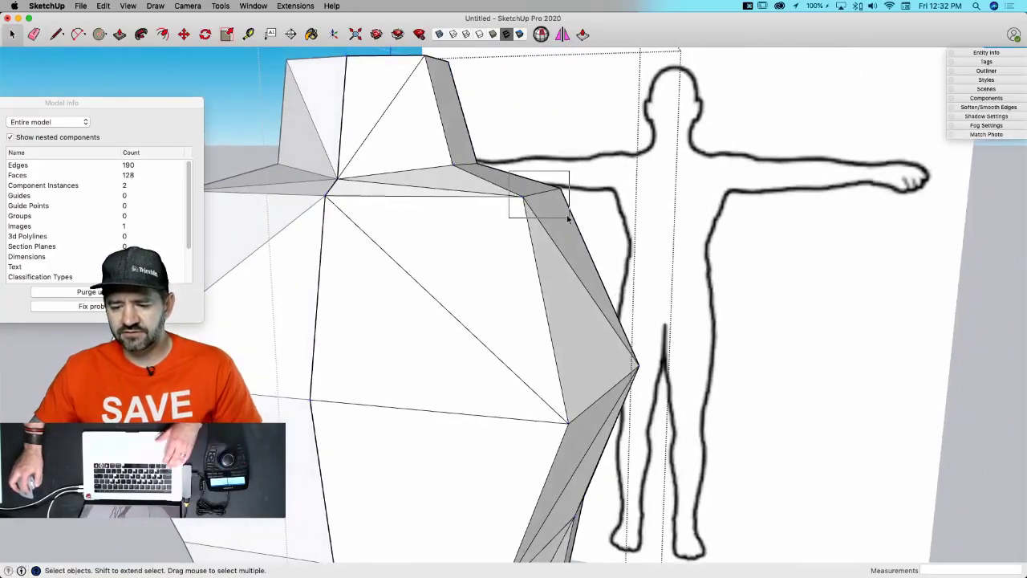
# - Select the two triangles below the shoulder, make their vertices planar with Vertex Tools, and erase the diagonal between them
pyautogui.keyDown('shift'); pyautogui.click(572, 312); pyautogui.keyUp('shift')
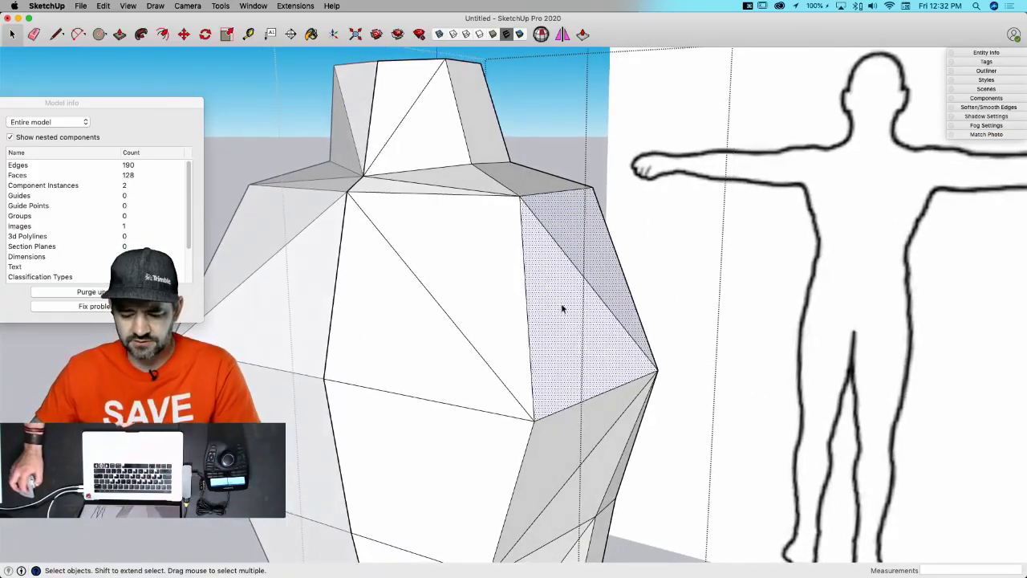
pyautogui.press('v')
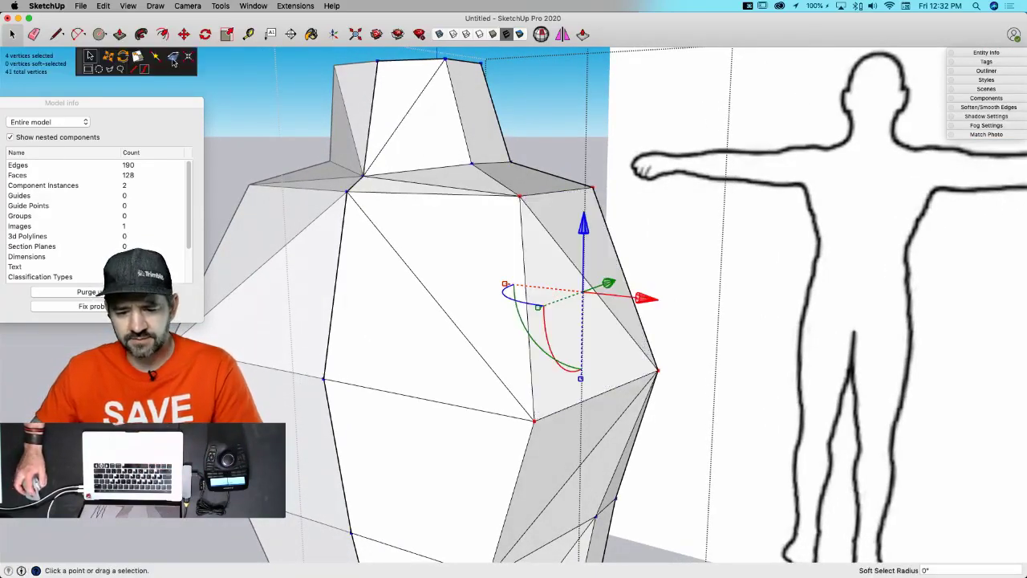
pyautogui.press('e')
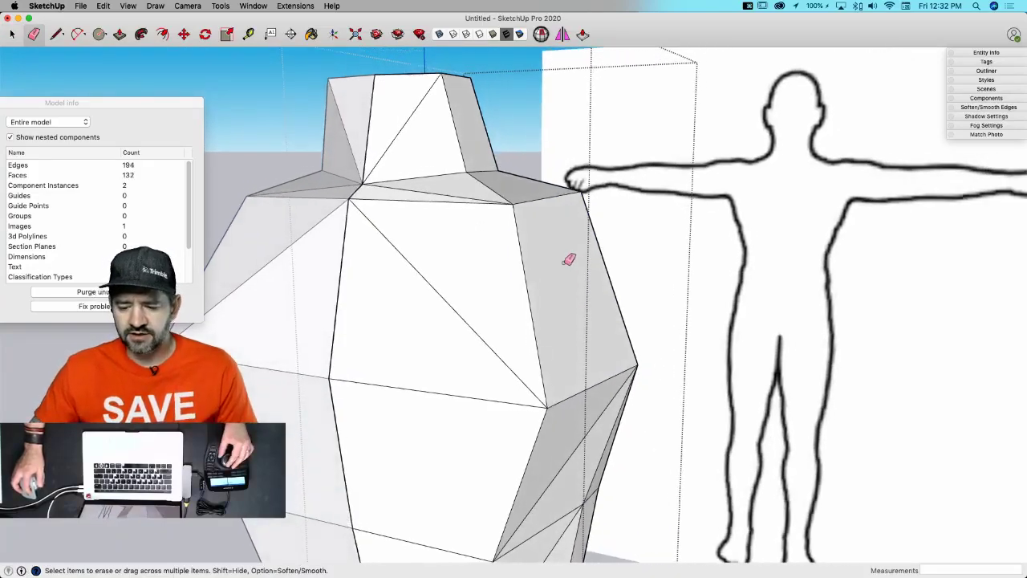
# - Push/Pull the side face below the shoulder outward about 1' 5 5/16" to start the arm
pyautogui.press('p')
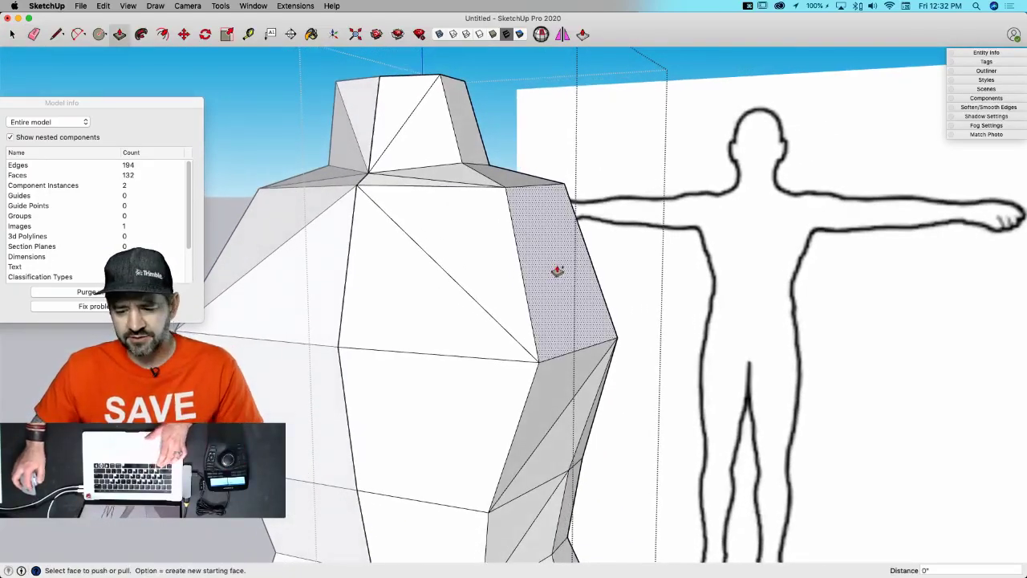
pyautogui.click(556, 271)
pyautogui.click(666, 230)
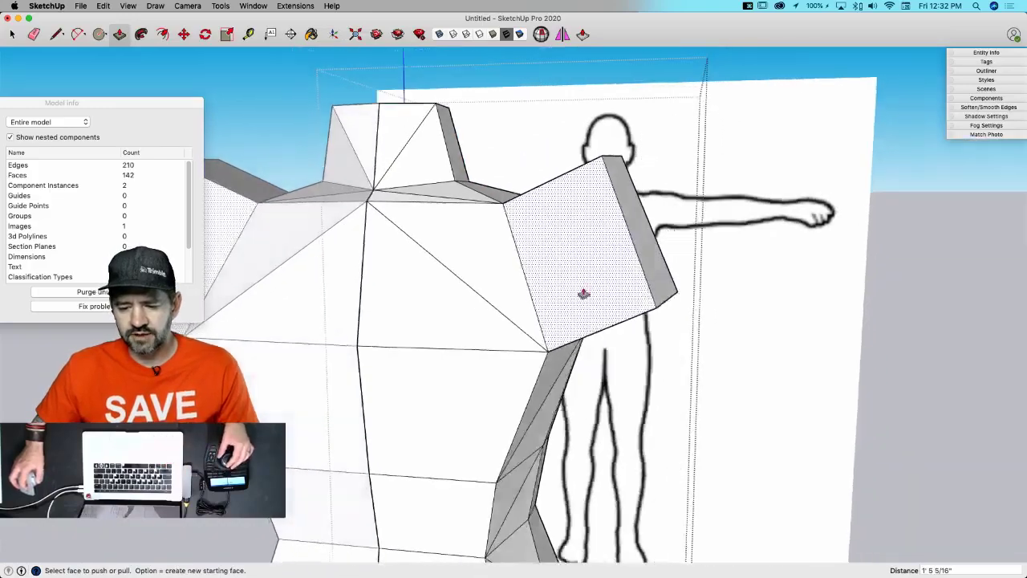
pyautogui.moveTo(565, 239); pyautogui.dragTo(645, 331, button='middle')
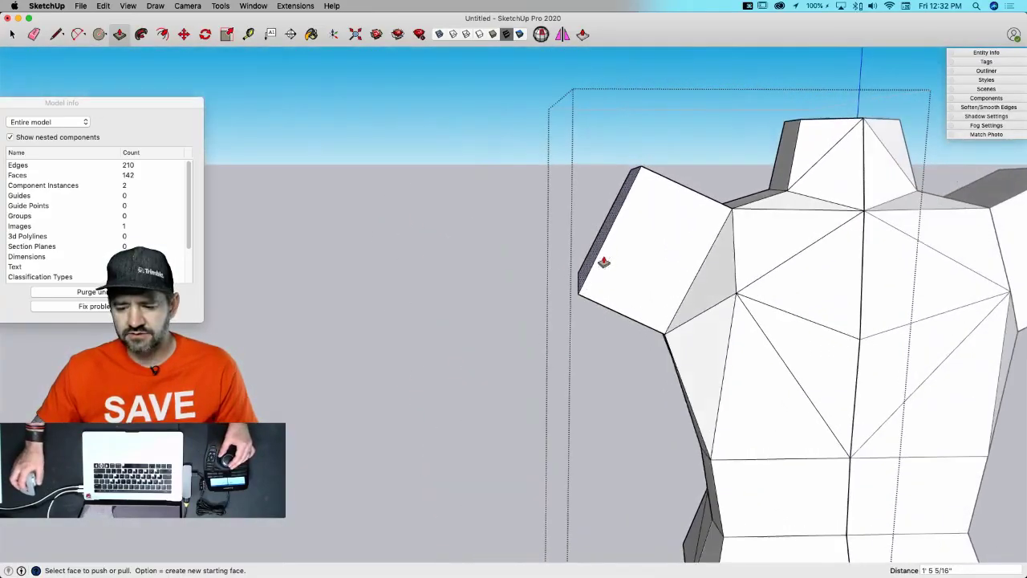
pyautogui.moveTo(603, 262); pyautogui.dragTo(649, 336, button='middle')
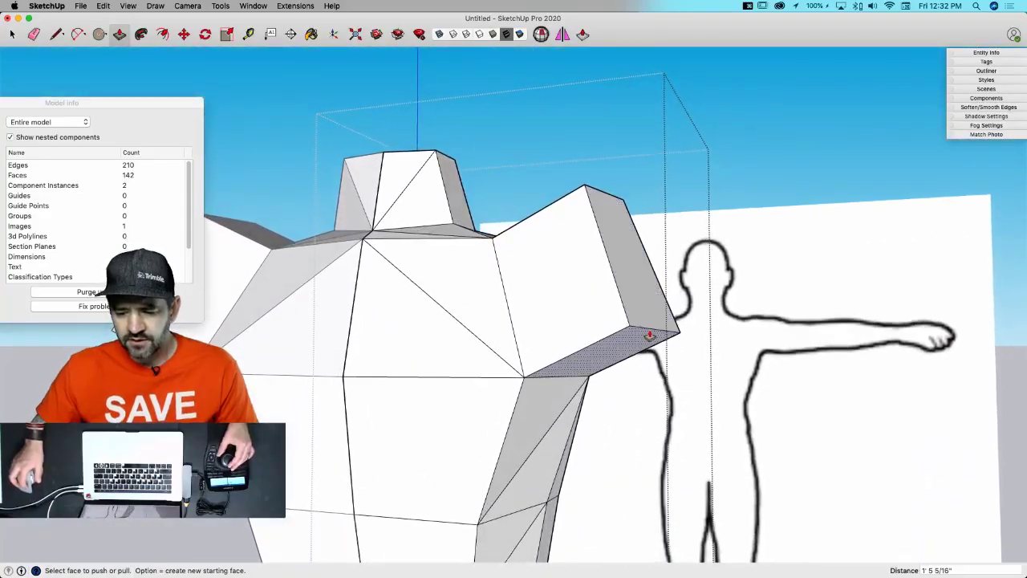
# - Raise the arm stub's lower outer edge about 1' 2 7/16" vertically and lower its upper outer edge about 3 1/4"
pyautogui.press('m')
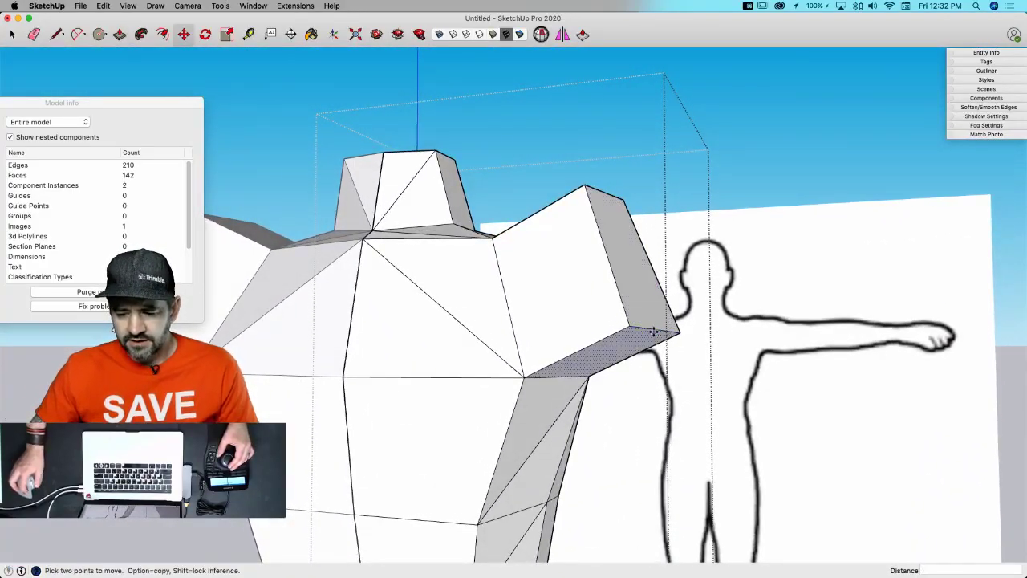
pyautogui.click(653, 330)
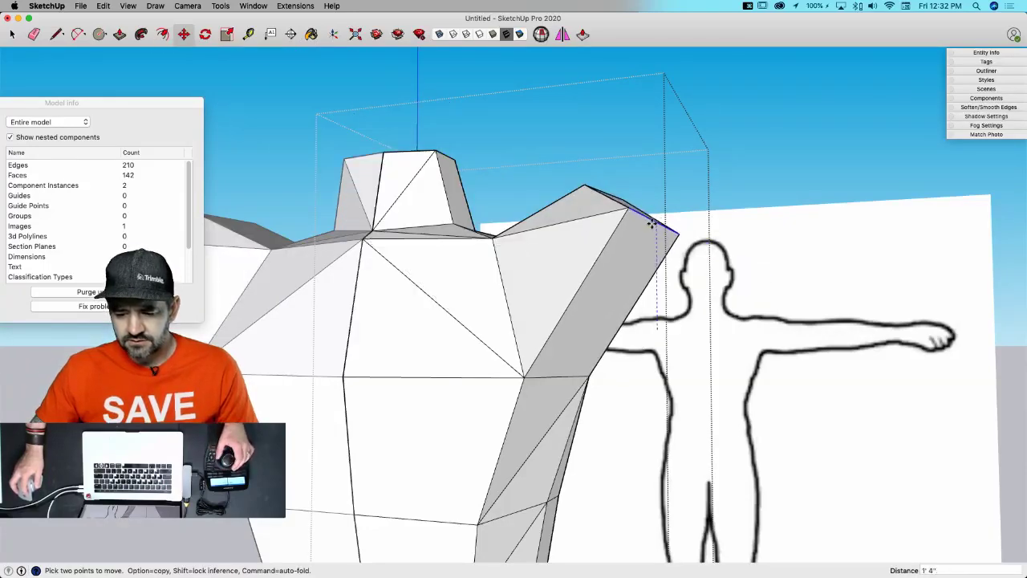
pyautogui.moveTo(652, 224); pyautogui.dragTo(598, 247, button='middle')
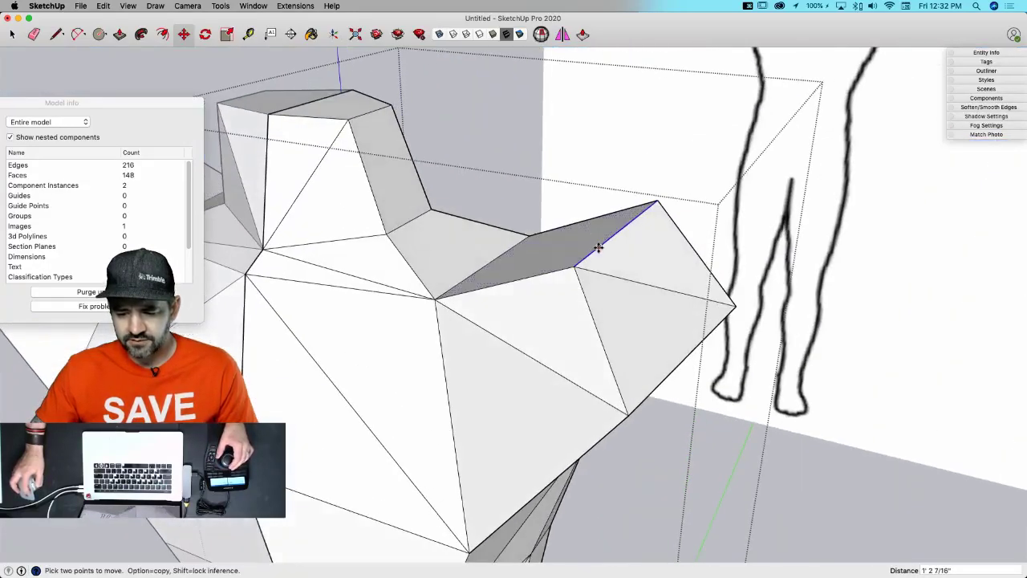
pyautogui.click(598, 247)
pyautogui.click(601, 280)
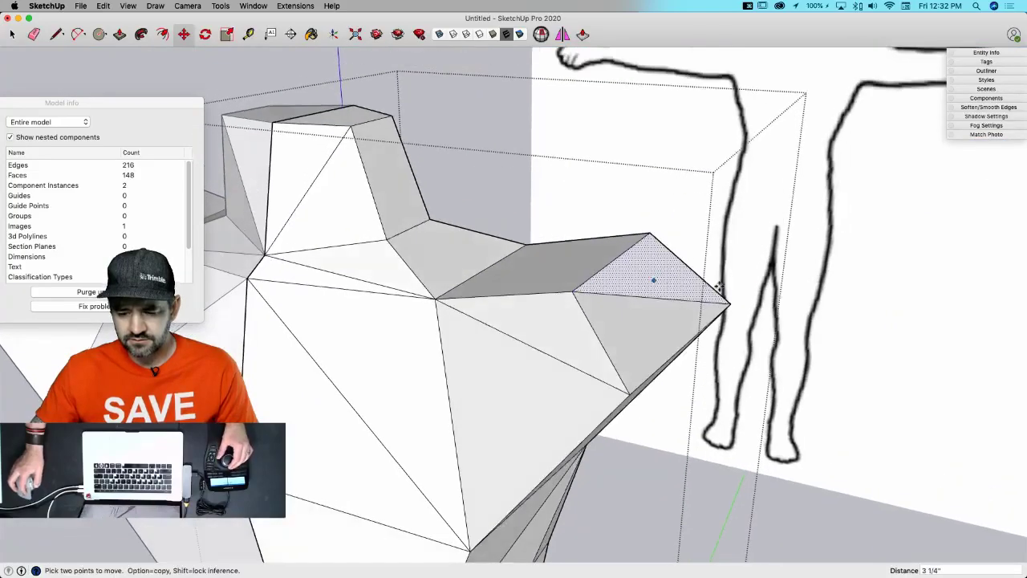
pyautogui.moveTo(718, 287); pyautogui.dragTo(644, 308, button='middle')
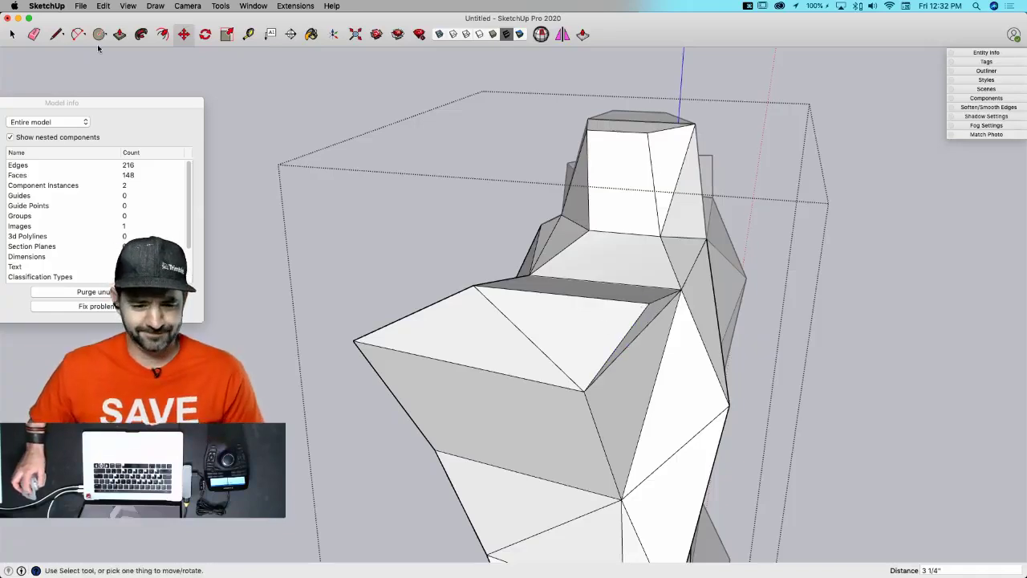
# - Save the model to the Desktop as Low-Polyanna
pyautogui.click(81, 6)
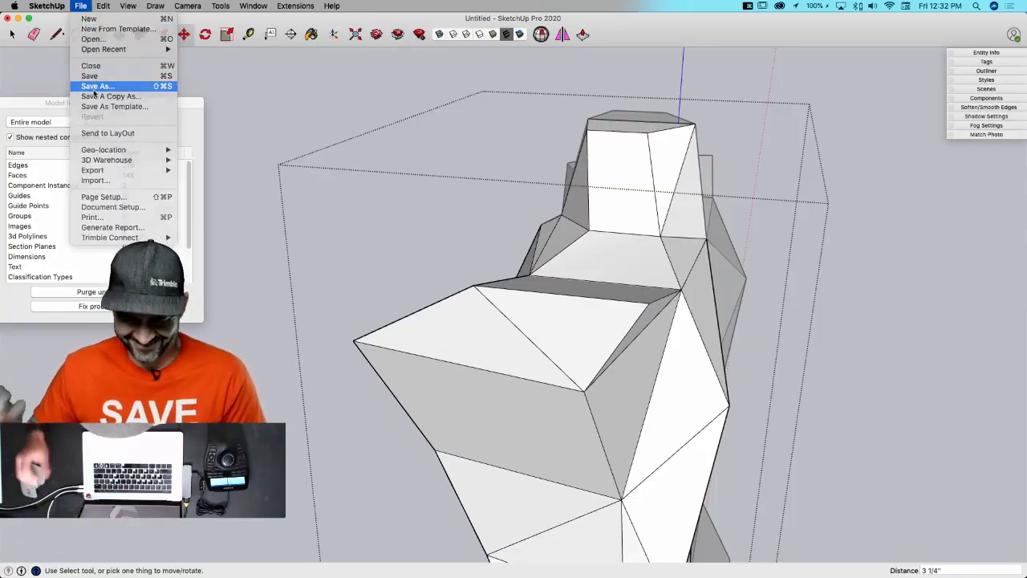
pyautogui.click(93, 89)
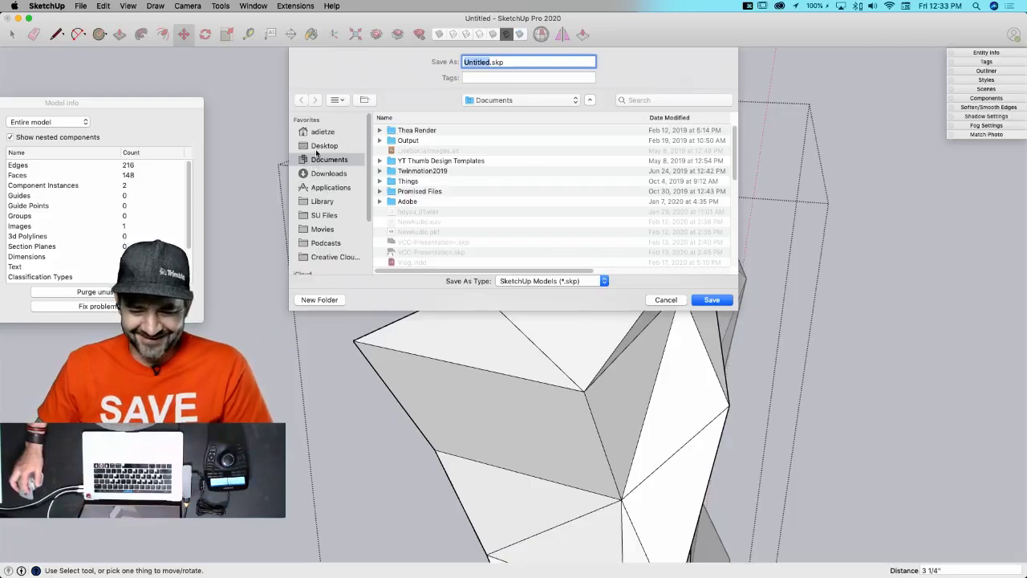
pyautogui.click(324, 145)
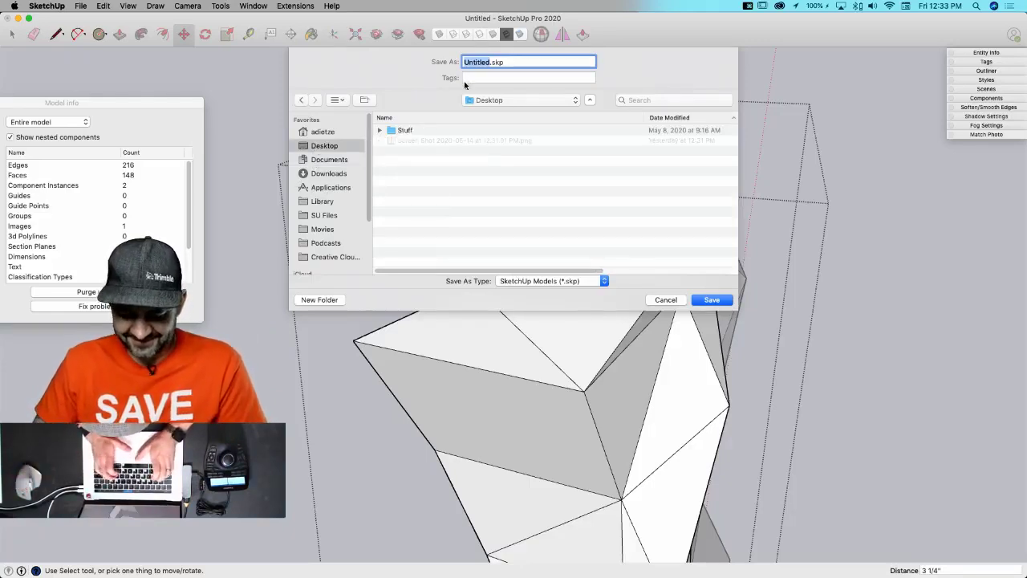
pyautogui.write('Low-Polyanna')
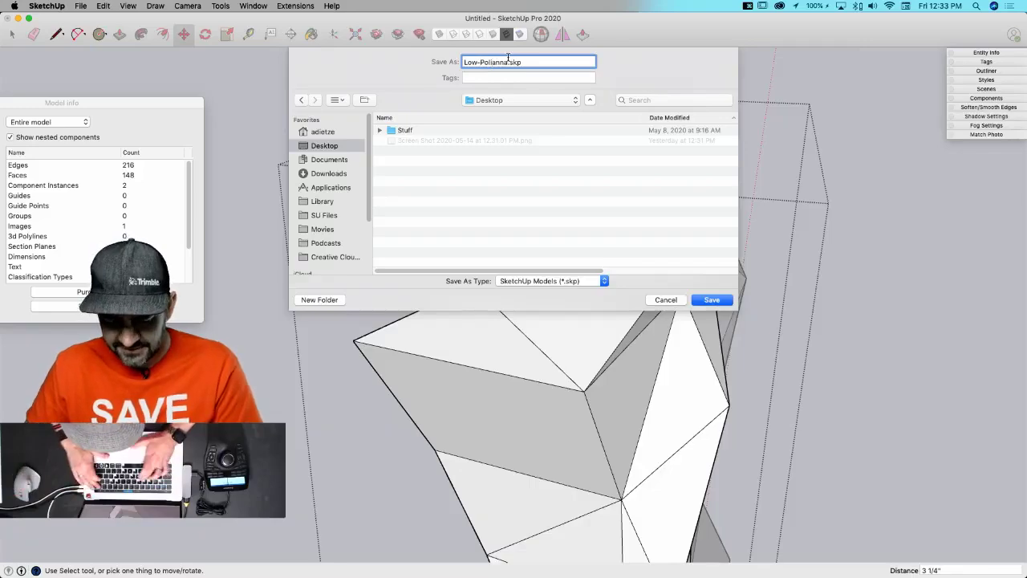
pyautogui.click(717, 304)
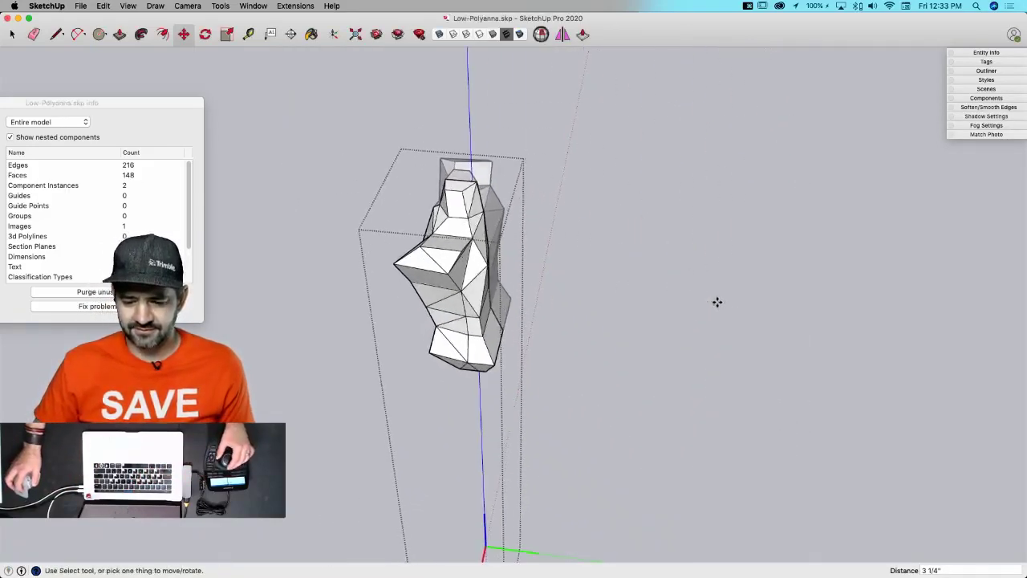
# - Select the arm stub's outermost edge and move it about 8 3/8" along the green axis to centre it on the shoulder
pyautogui.scroll(5, 692, 297)
pyautogui.press('space')
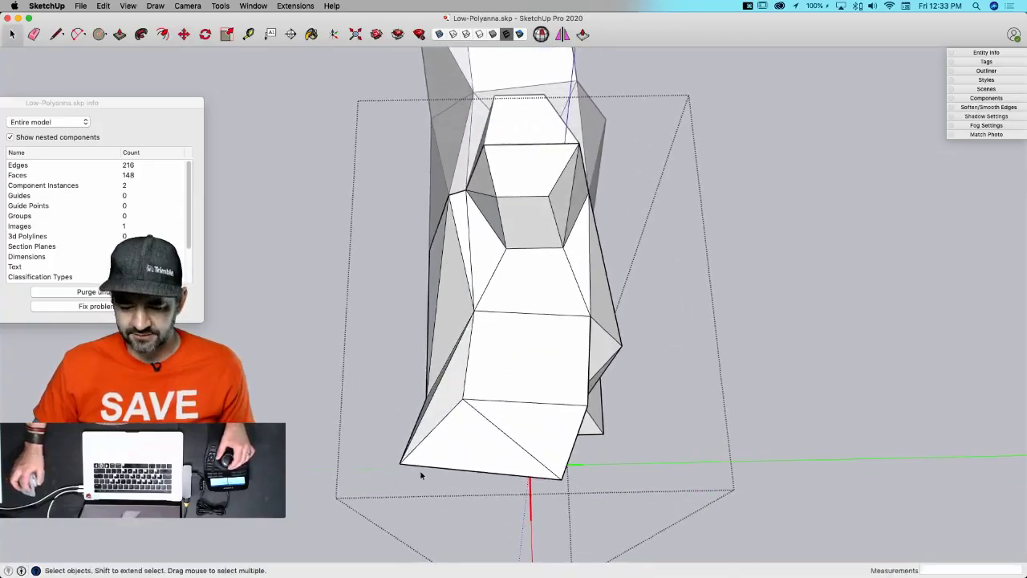
pyautogui.click(450, 468)
pyautogui.press('m')
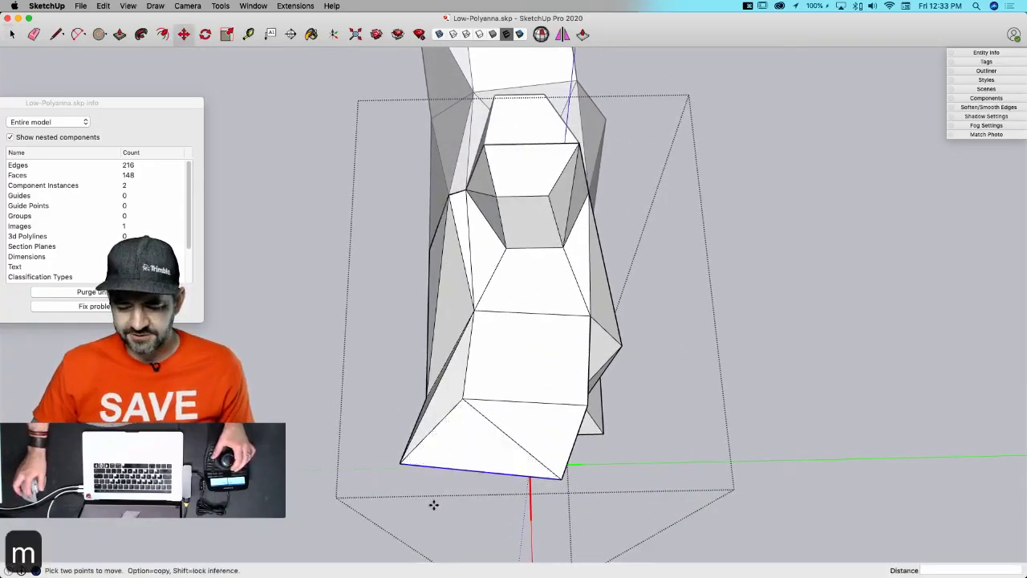
pyautogui.click(434, 506)
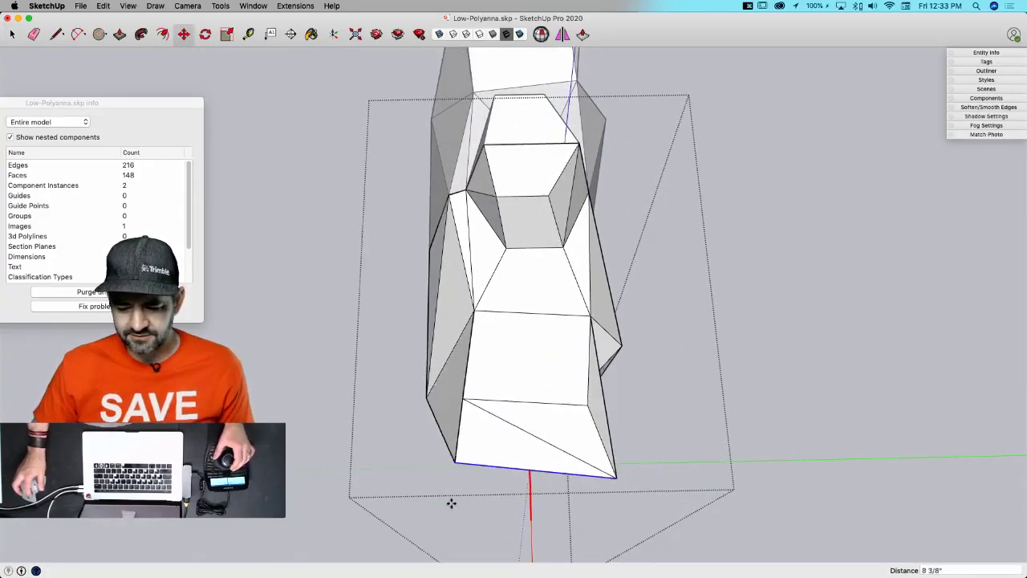
pyautogui.moveTo(451, 502); pyautogui.dragTo(531, 533, button='middle')
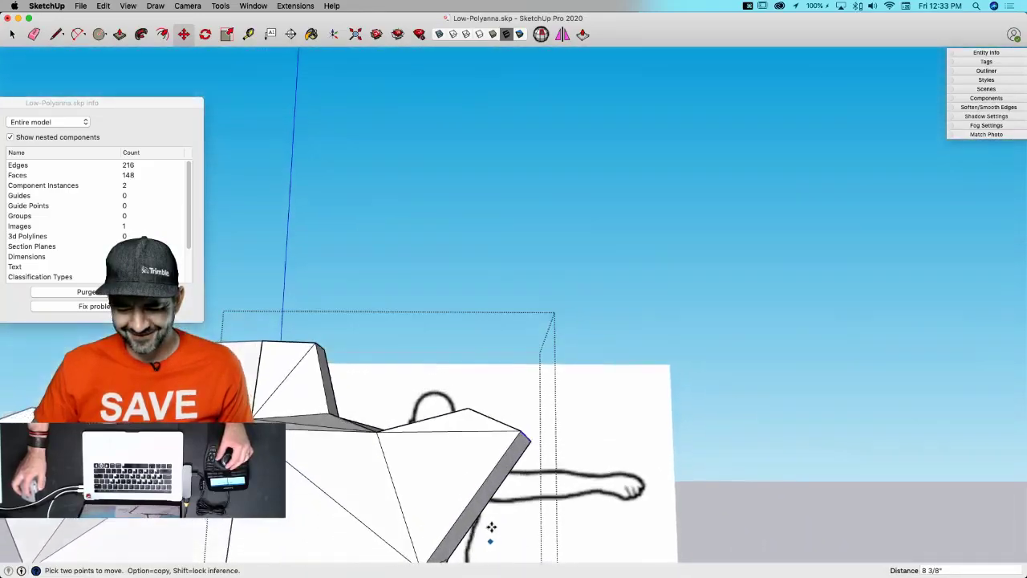
# - Narrow the arm stub by moving its upper corner and adjacent outer corner inward, the outer one by about 3"
pyautogui.moveTo(480, 522); pyautogui.dragTo(435, 487, button='middle')
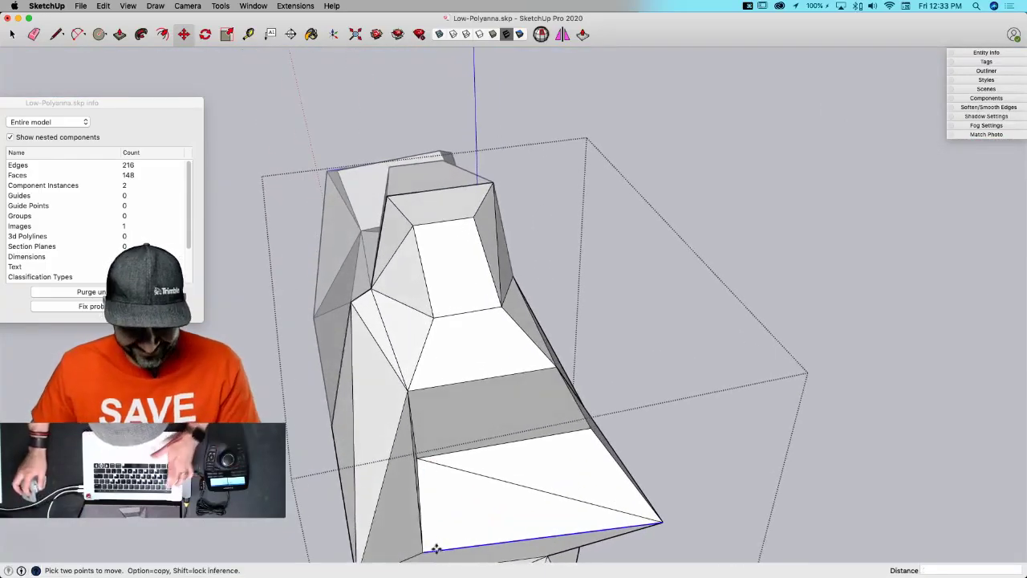
pyautogui.click(417, 456)
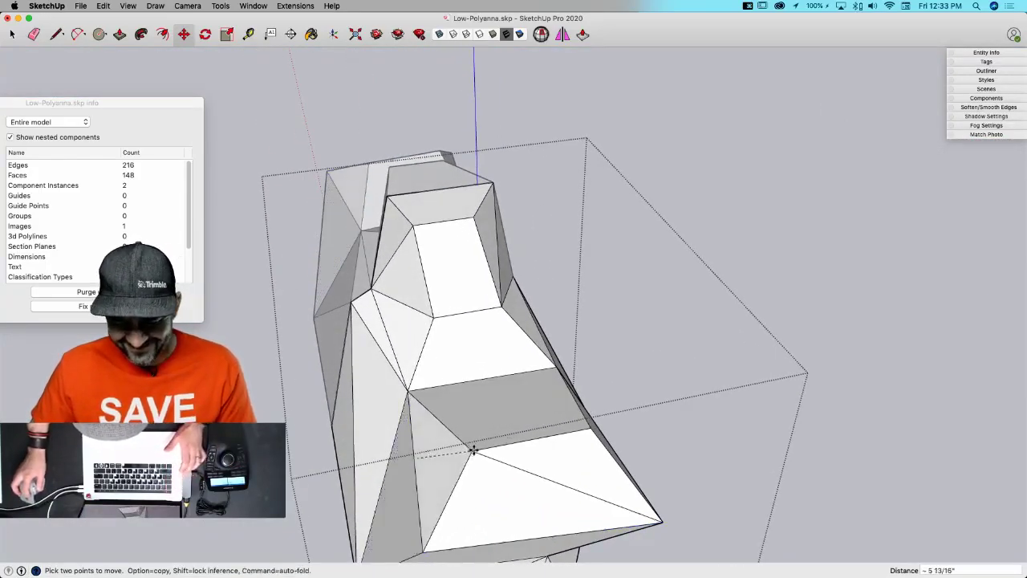
pyautogui.moveTo(491, 450); pyautogui.dragTo(626, 429, button='middle')
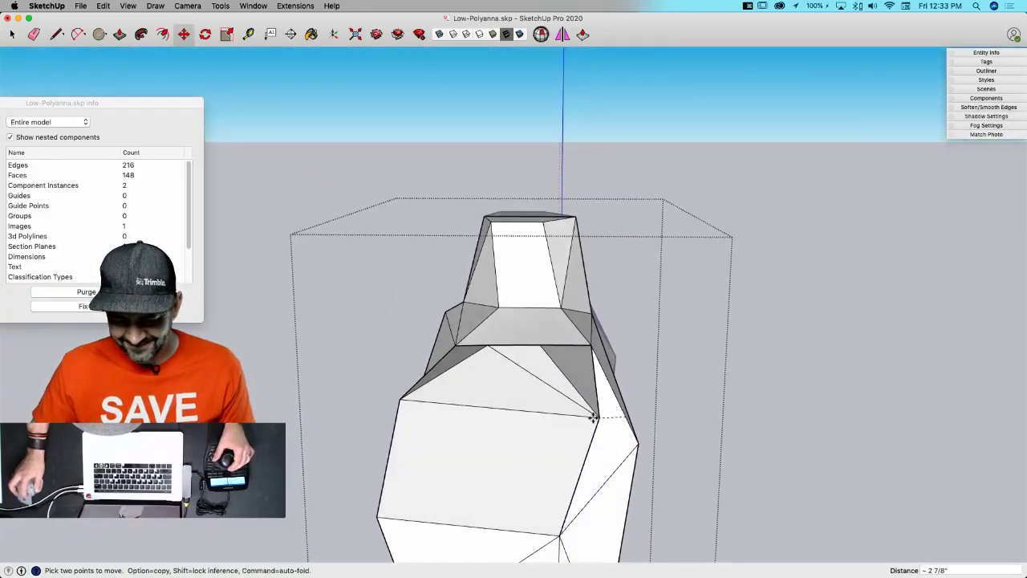
pyautogui.moveTo(565, 415)
pyautogui.mouseDown(button='middle')
pyautogui.moveTo(580, 458)
pyautogui.moveTo(589, 428)
pyautogui.mouseUp(button='middle')
# - Erase the diagonal edge beside the armpit and draw the opposite diagonal from the torso corner to the arm stub's outer corner
pyautogui.press('e')
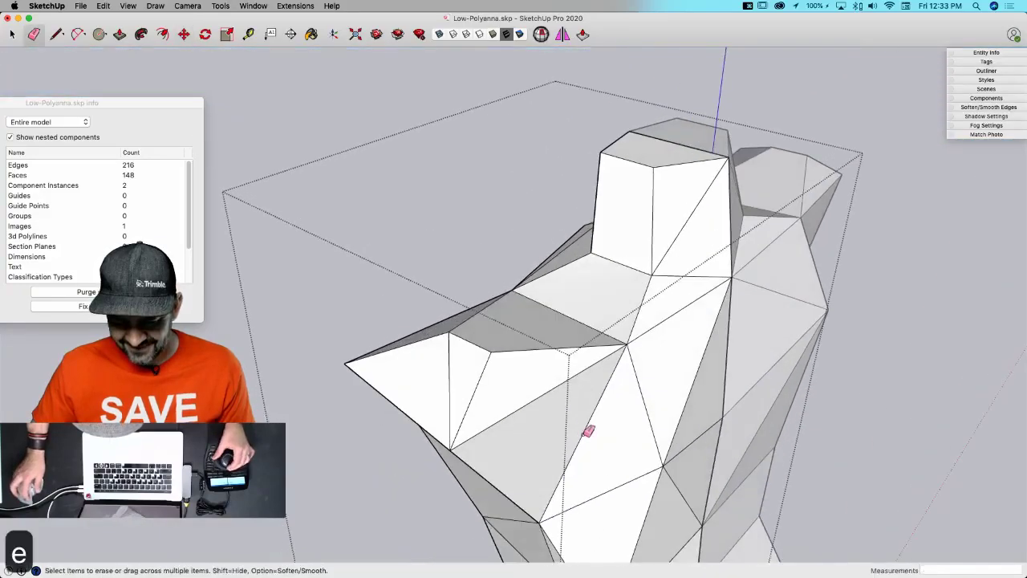
pyautogui.click(586, 433)
pyautogui.press('l')
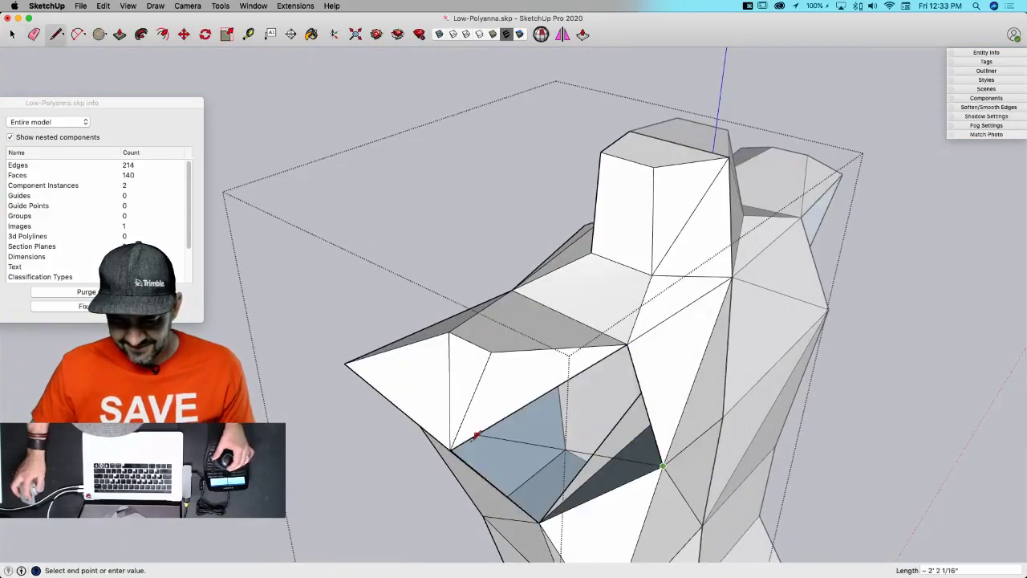
pyautogui.click(450, 450)
pyautogui.press('space')
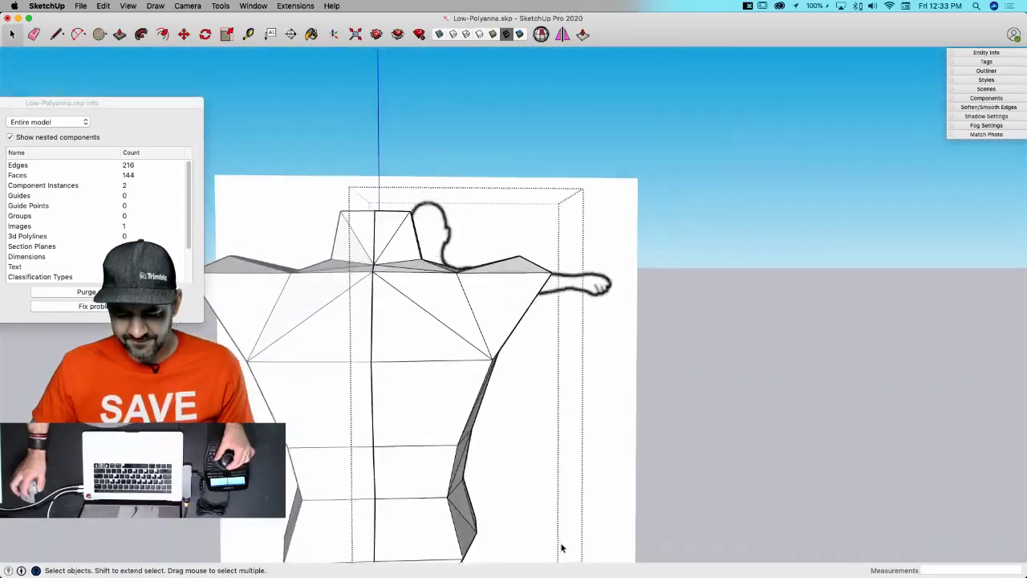
# - Push/Pull the arm stub's angled end face outward to form the upper arm
pyautogui.moveTo(561, 548); pyautogui.dragTo(514, 475, button='middle')
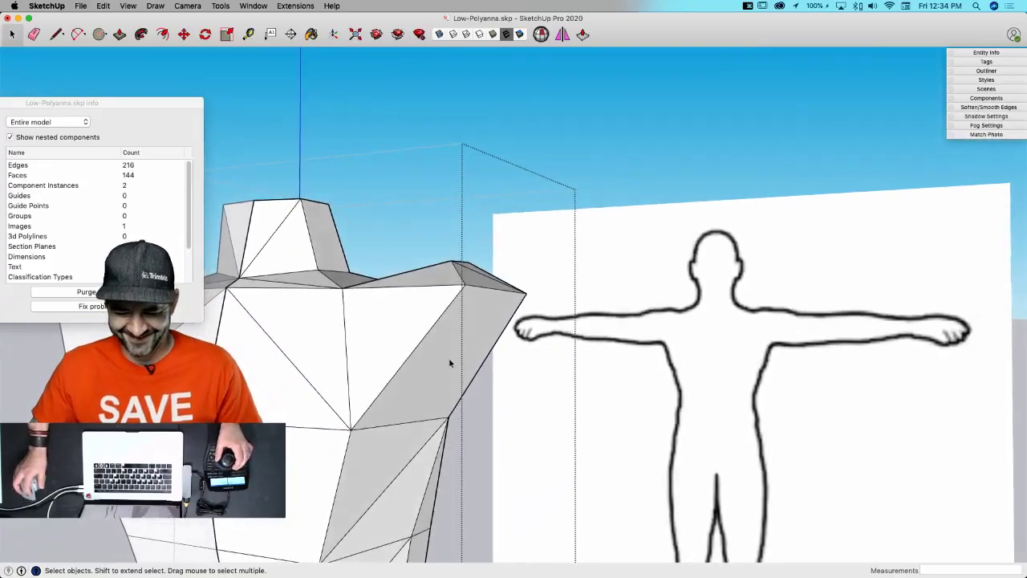
pyautogui.press('p')
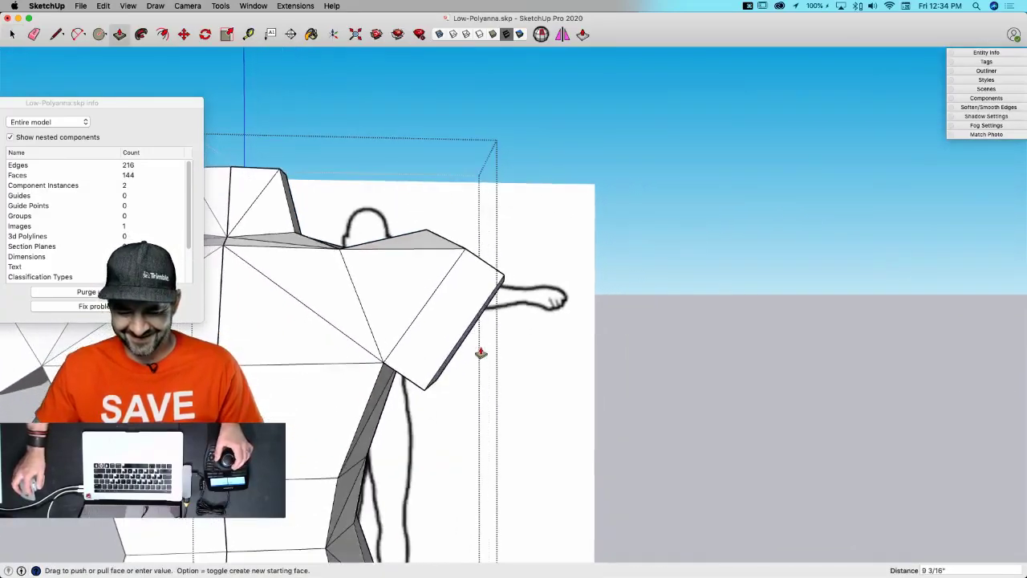
pyautogui.moveTo(481, 345); pyautogui.dragTo(588, 420)
pyautogui.press('space')
pyautogui.moveTo(568, 417); pyautogui.dragTo(629, 441, button='middle')
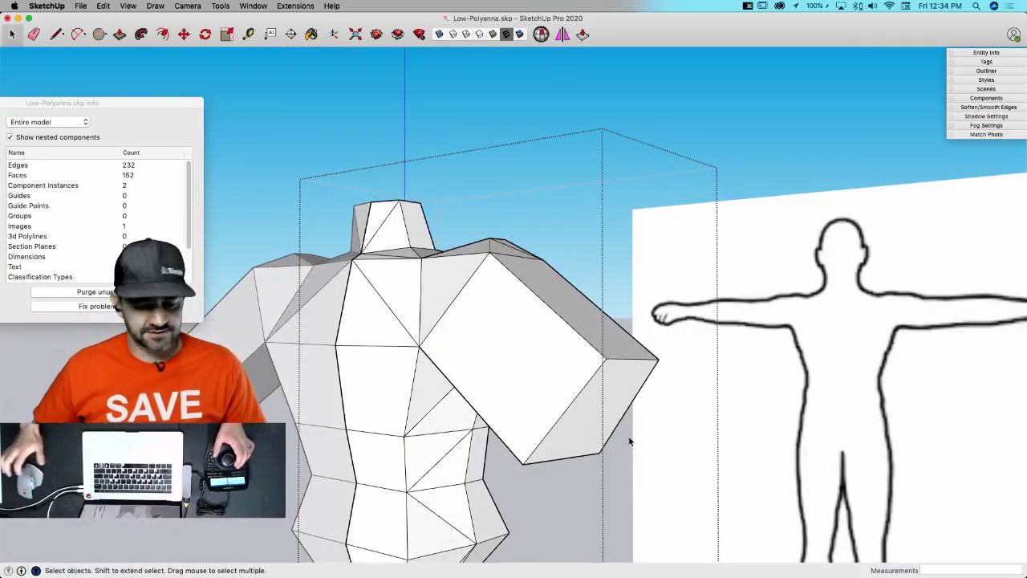
# - Select the upper arm's end face and raise it vertically about 1' 9 3/16"
pyautogui.moveTo(527, 384); pyautogui.dragTo(412, 358, button='middle')
pyautogui.click(414, 356)
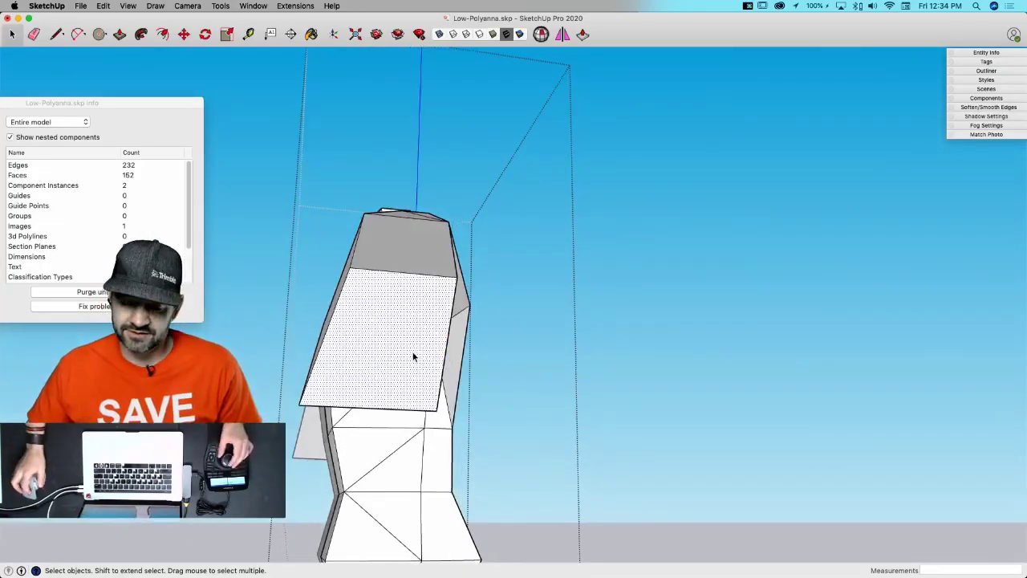
pyautogui.press('m')
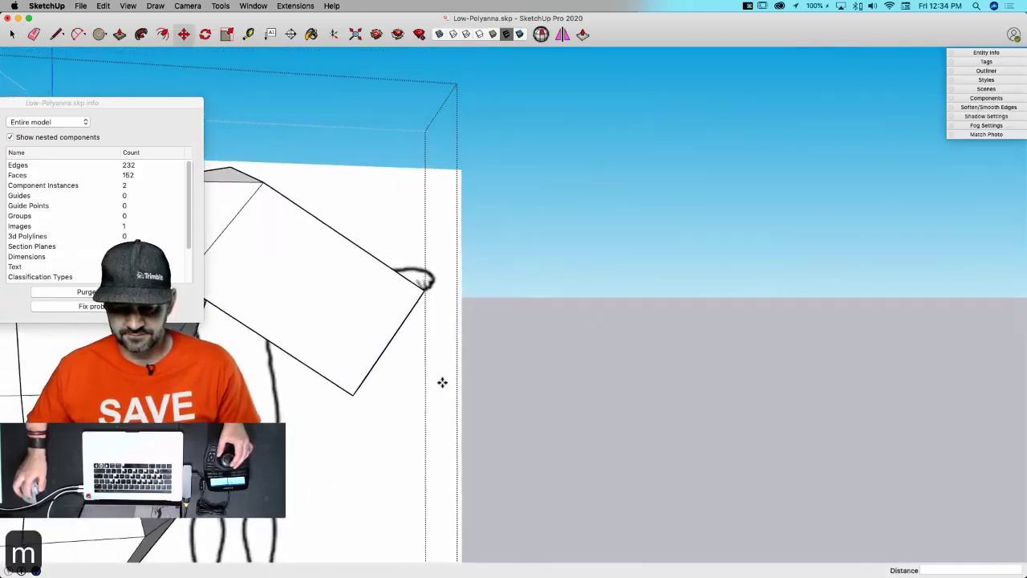
pyautogui.click(454, 399)
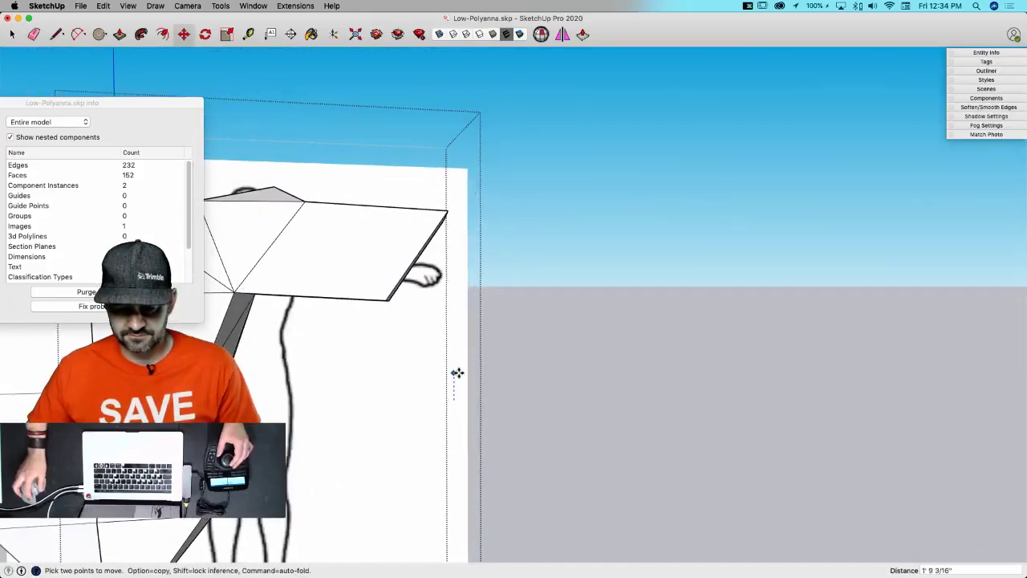
pyautogui.click(457, 372)
pyautogui.press('space')
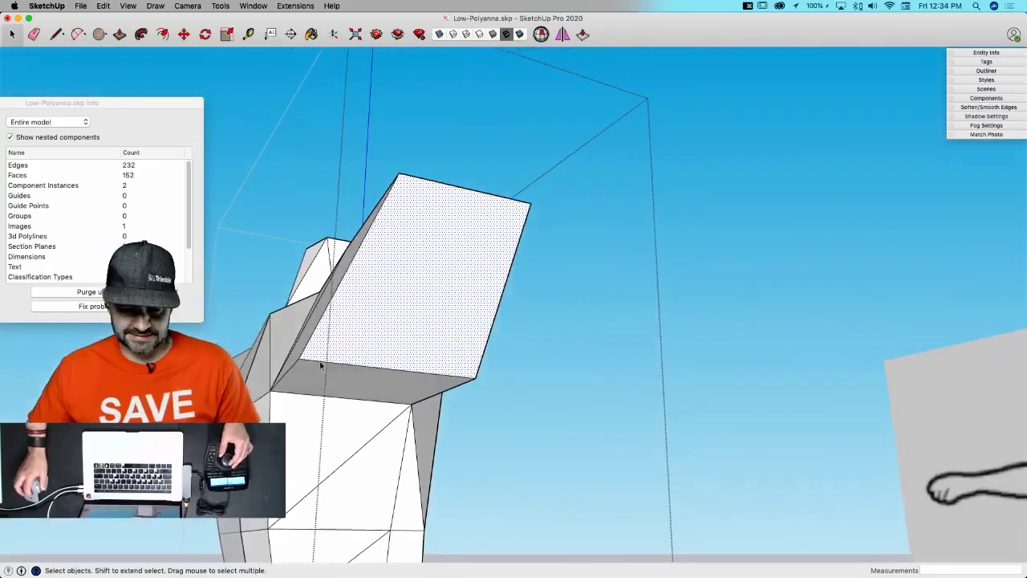
# - Move the two lower corners of the arm's end face closer together, the first by about 8", to narrow the underside
pyautogui.press('m')
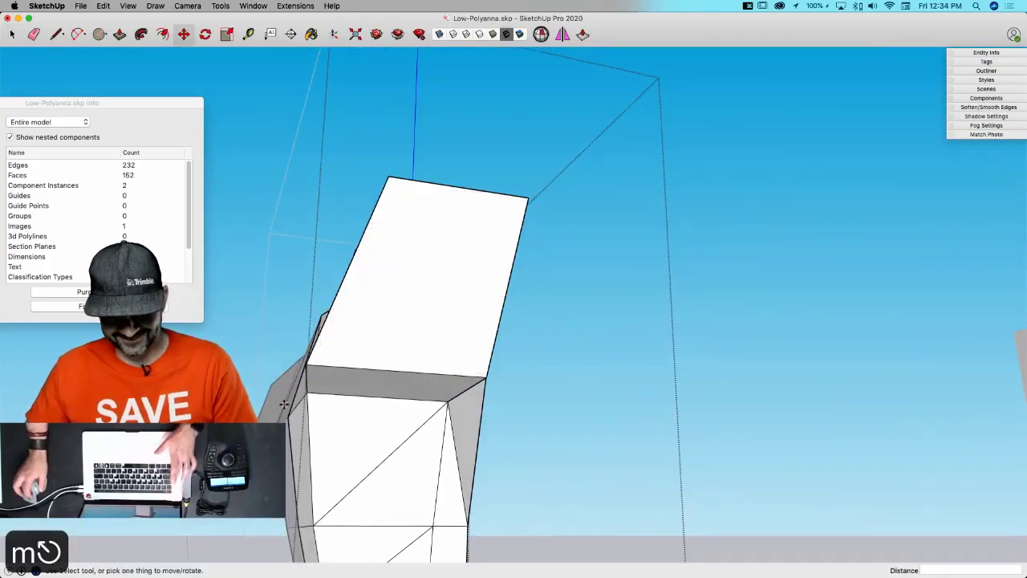
pyautogui.click(311, 359)
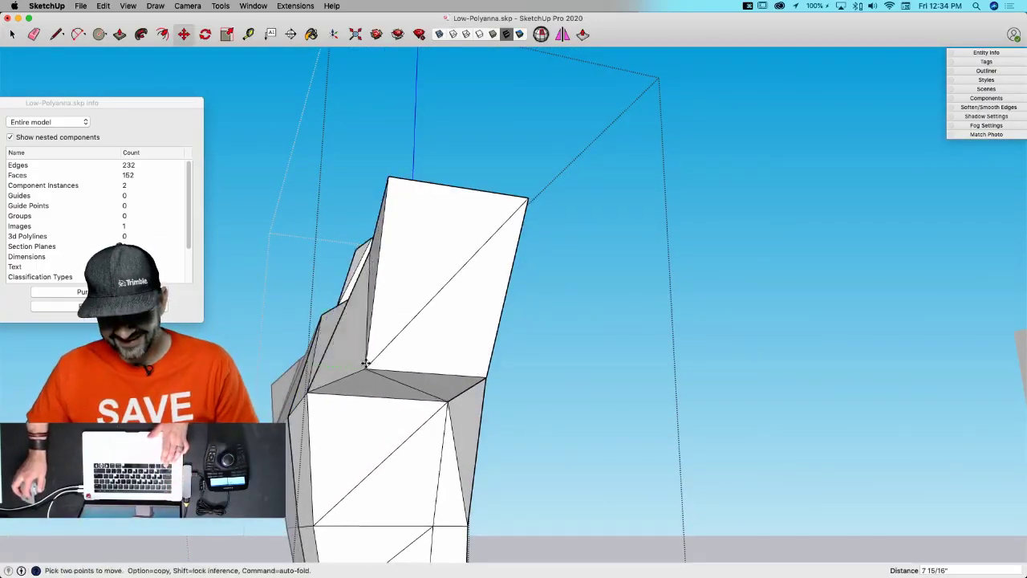
pyautogui.click(486, 376)
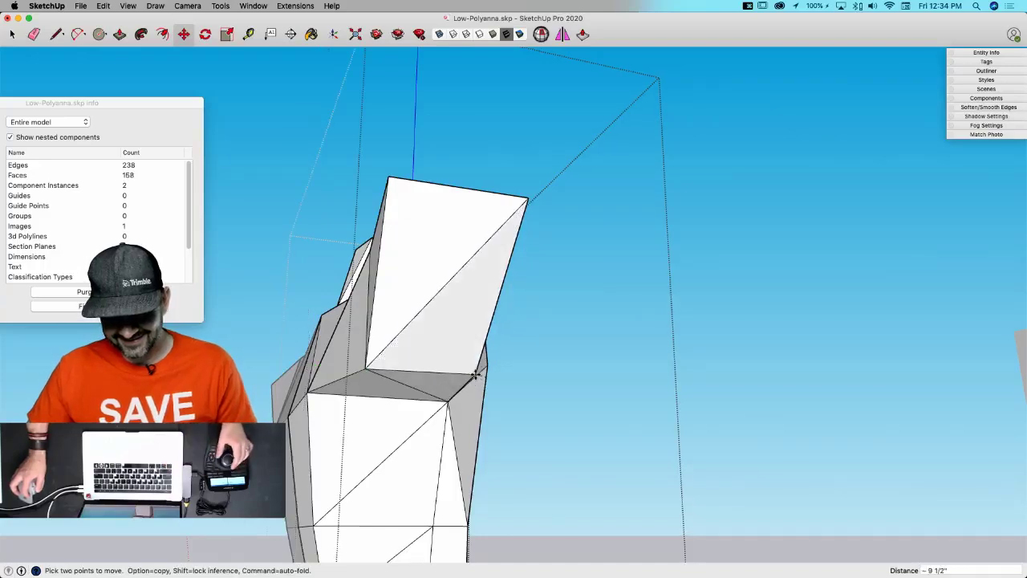
pyautogui.click(482, 356)
pyautogui.moveTo(482, 354); pyautogui.dragTo(443, 349, button='middle')
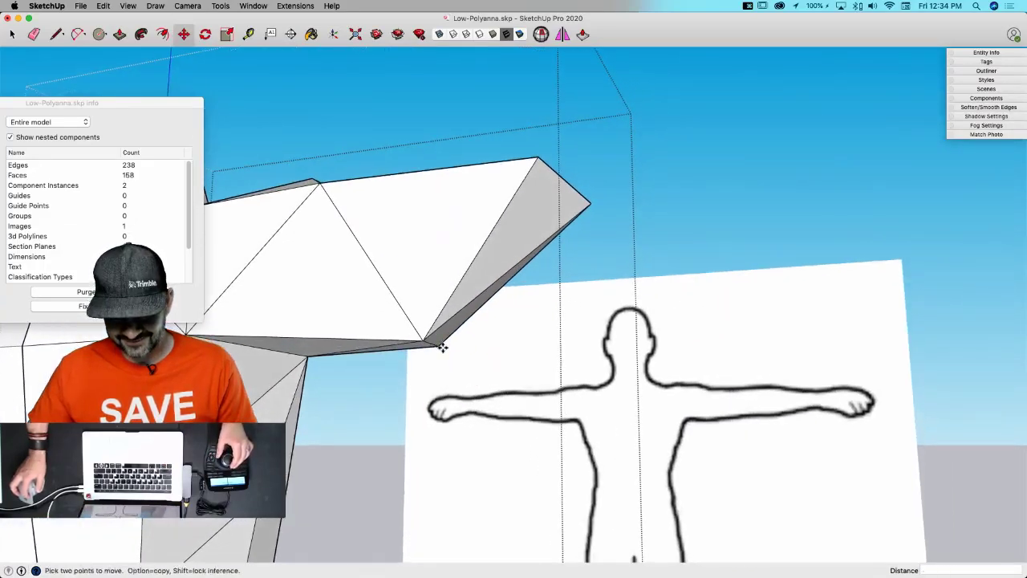
# - Move both lower corners of the arm's end face outward along the red axis to line up under the upper corners
pyautogui.click(442, 347)
pyautogui.click(543, 347)
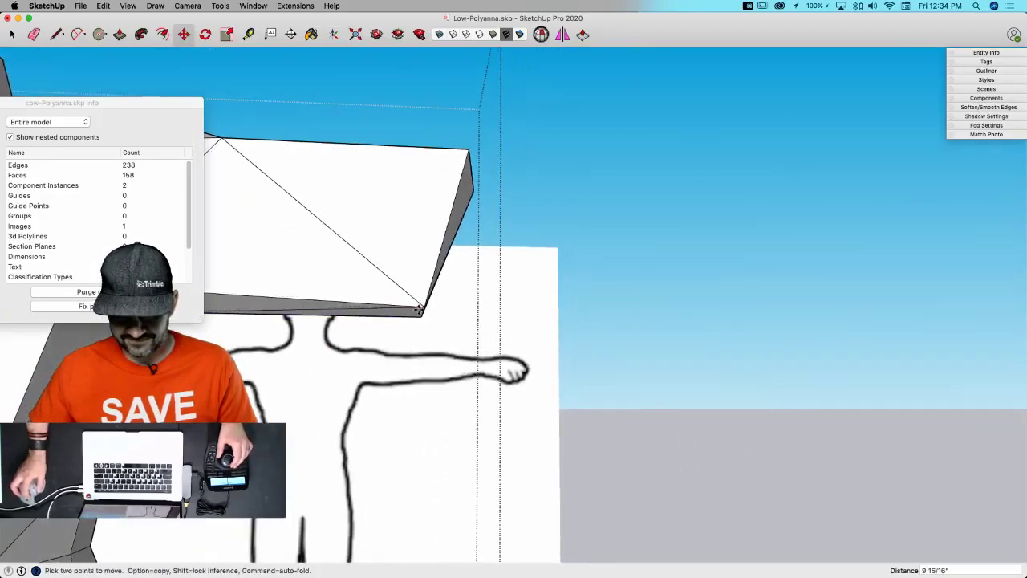
pyautogui.click(426, 309)
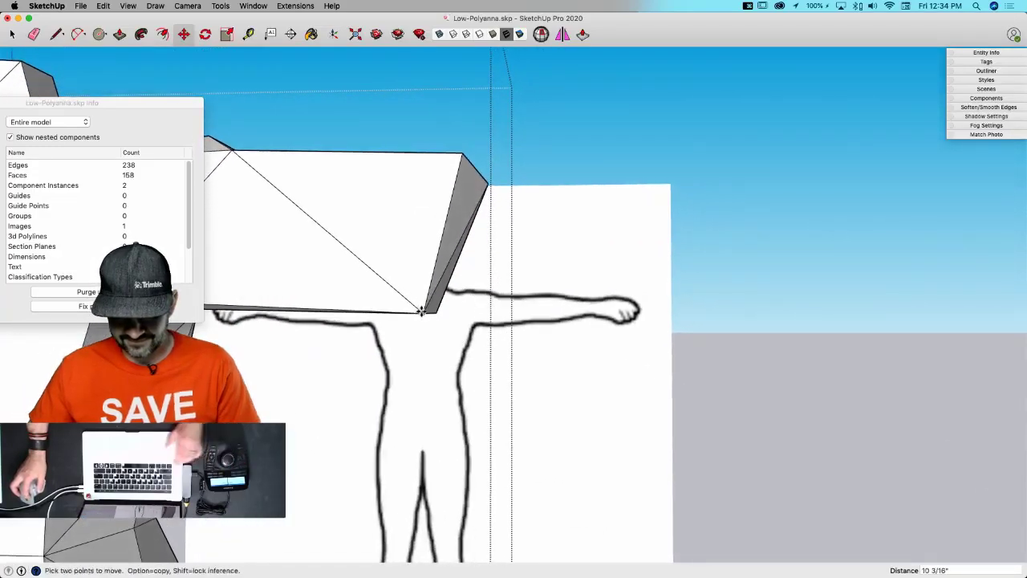
pyautogui.click(422, 312)
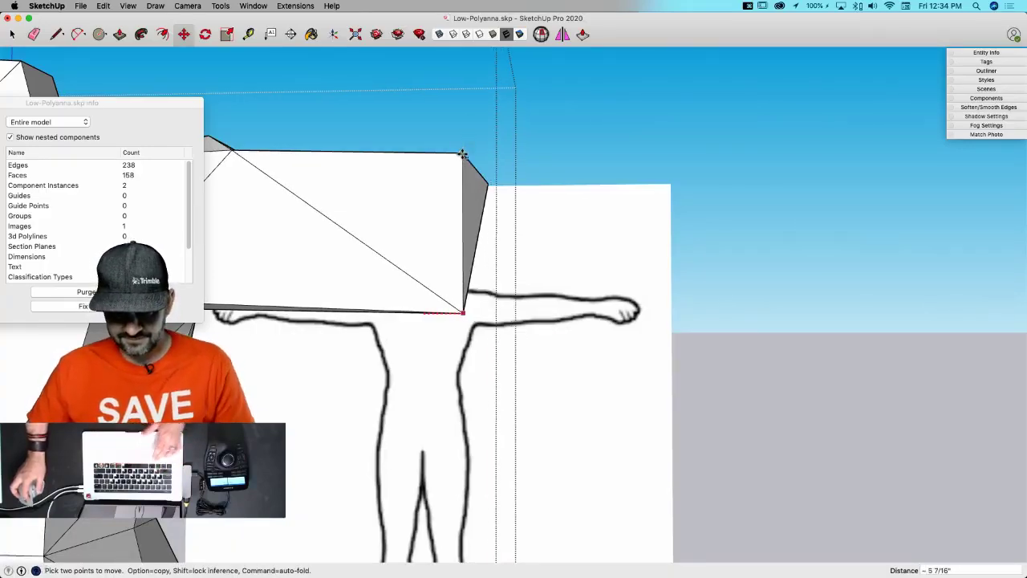
pyautogui.click(461, 155)
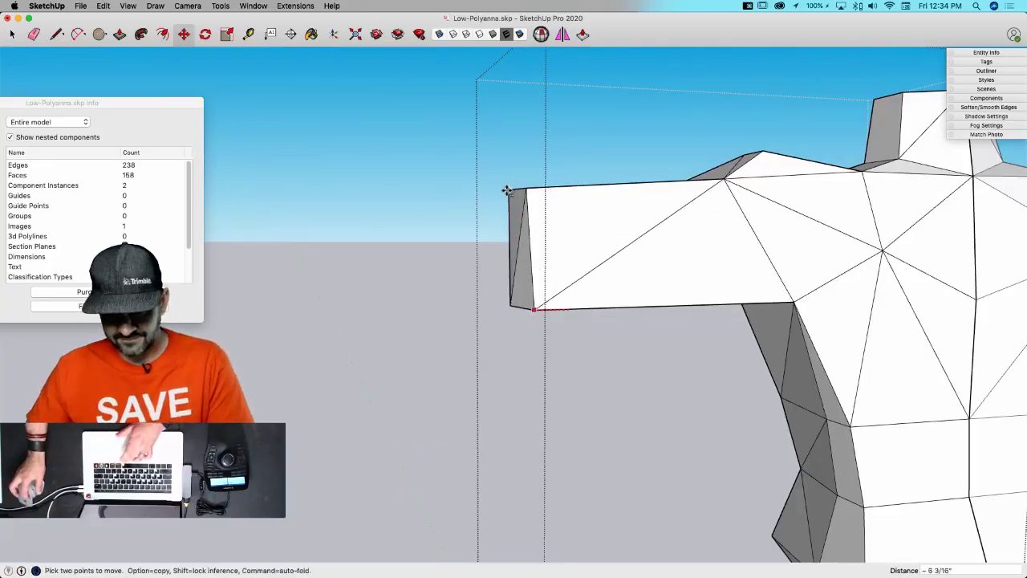
# - Move an upper corner of the arm's end face inward along the red axis, aligning it with the lower corner beneath to flatten the face
pyautogui.press('e')
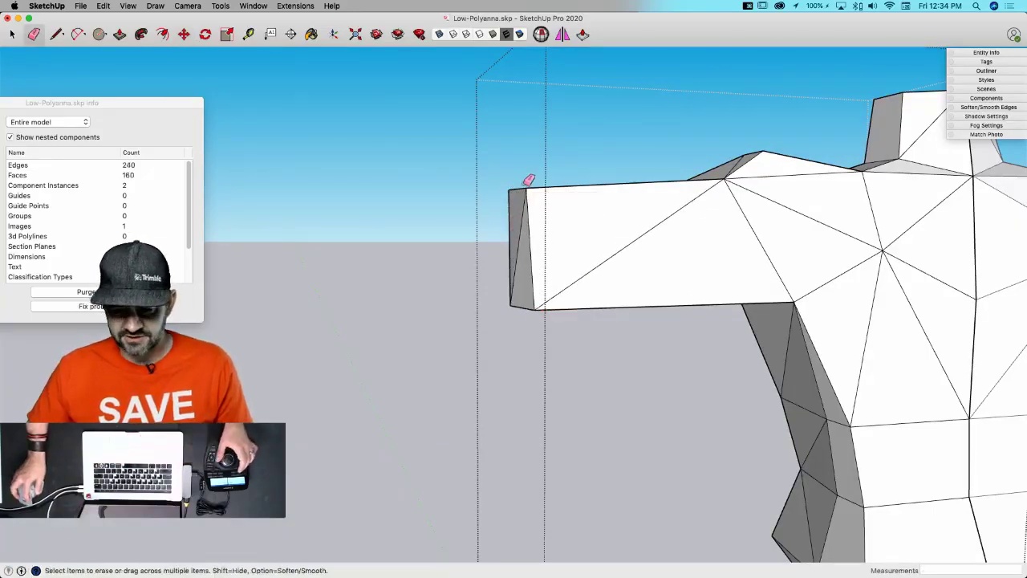
pyautogui.press('m')
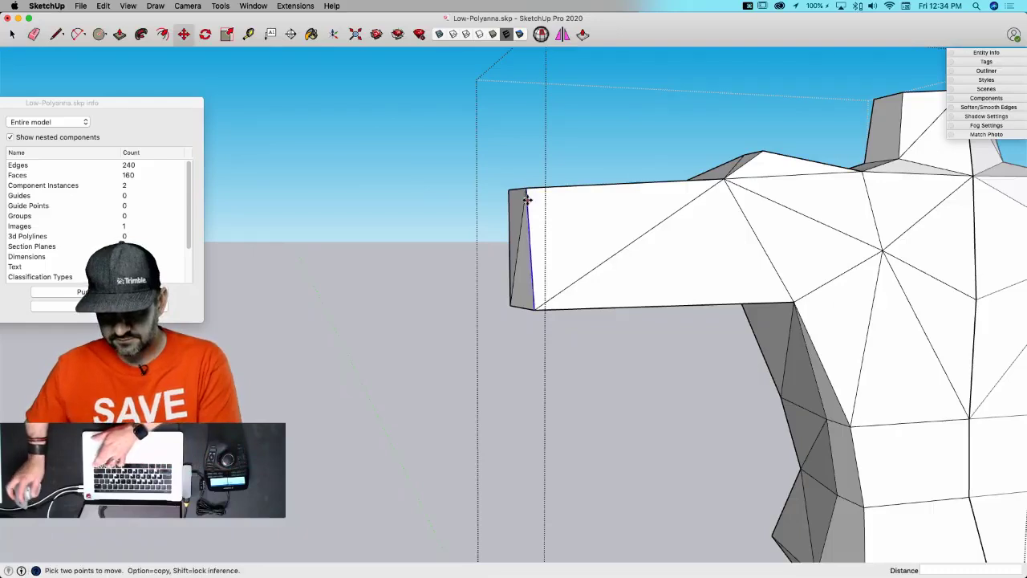
pyautogui.click(527, 187)
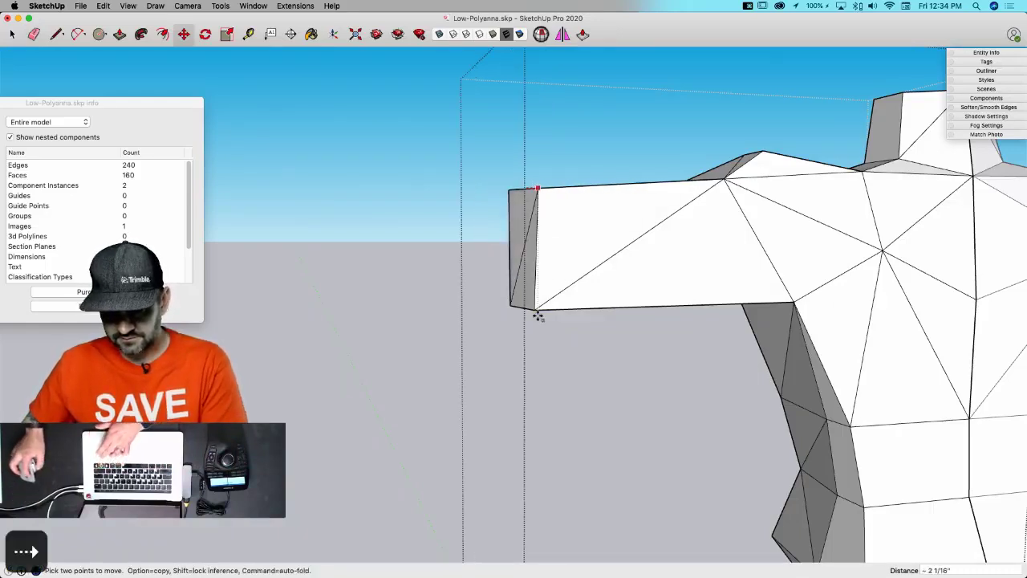
pyautogui.press('e')
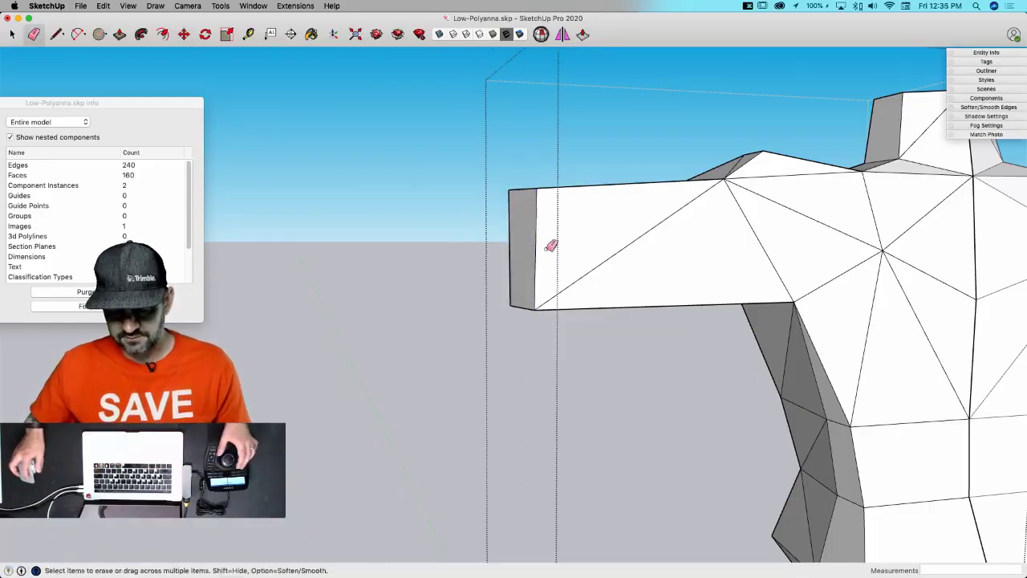
# - Select the arm's end face and scale its height to 0.84 by raising its lower edge
pyautogui.press('e')
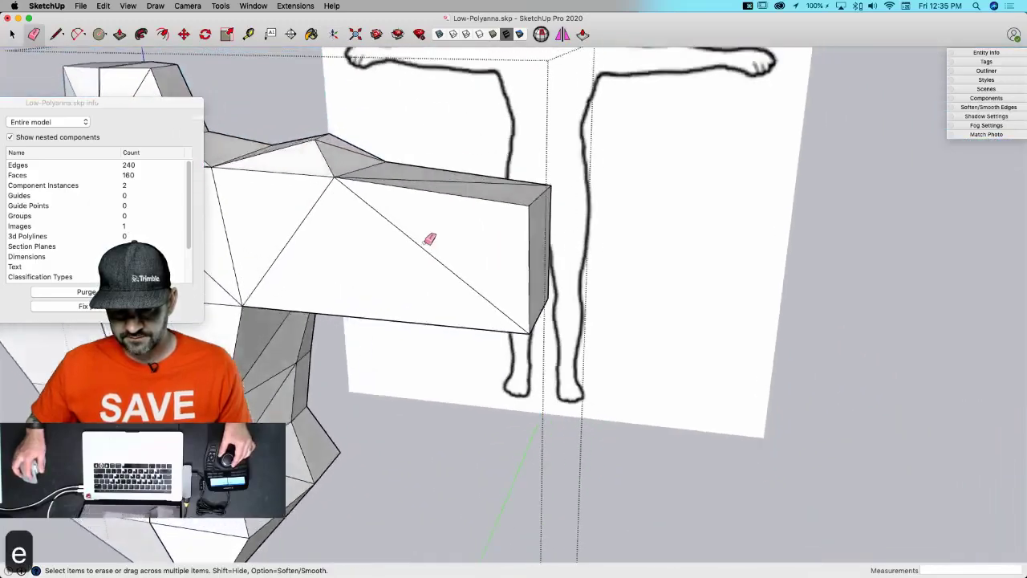
pyautogui.press('space')
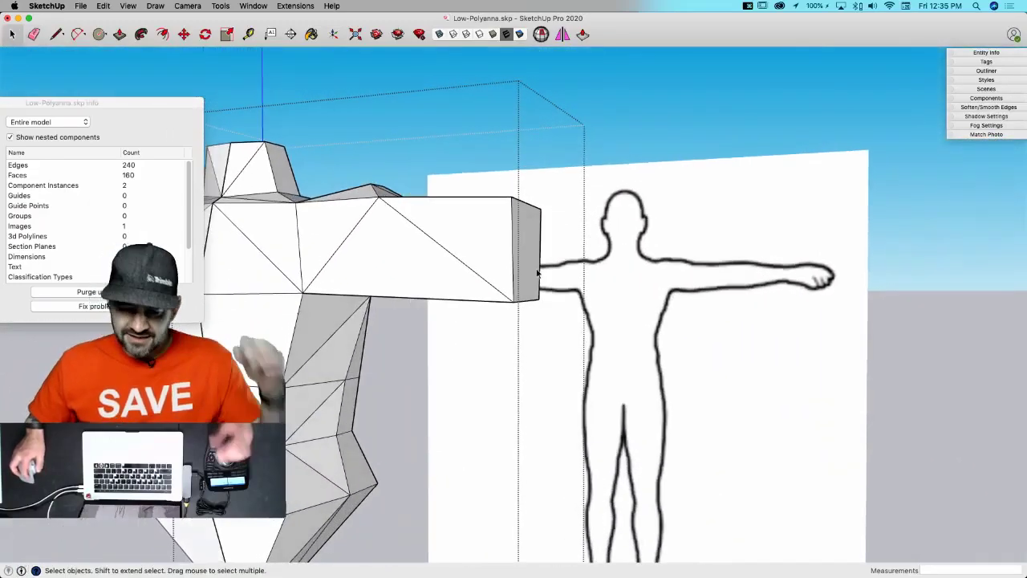
pyautogui.click(520, 269)
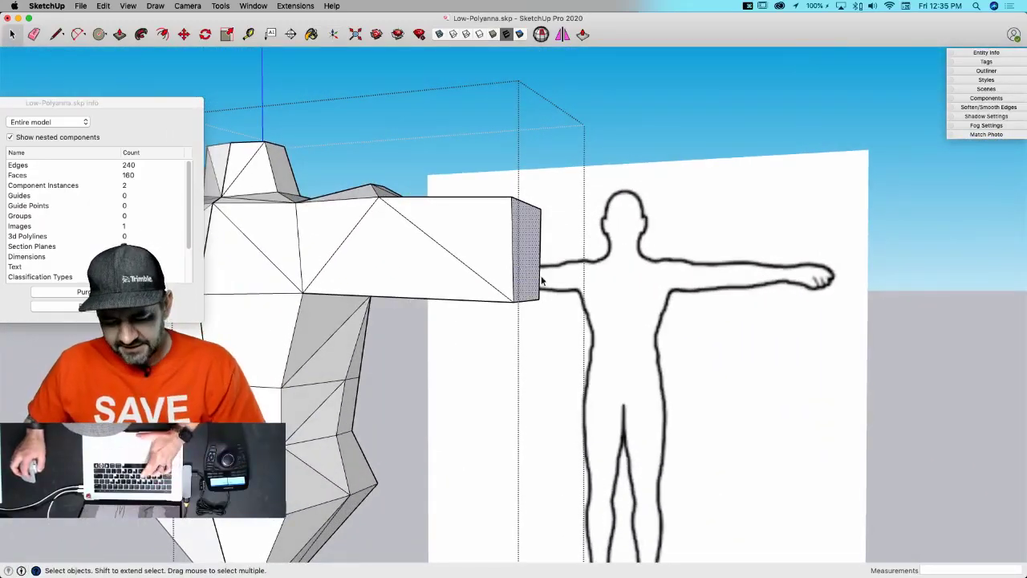
pyautogui.press('s')
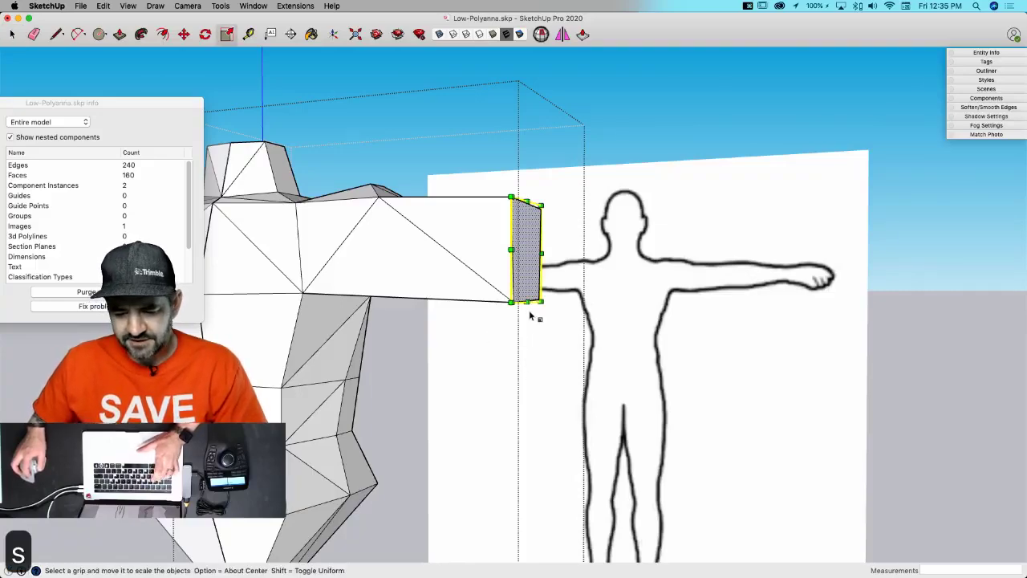
pyautogui.moveTo(526, 295); pyautogui.dragTo(524, 286)
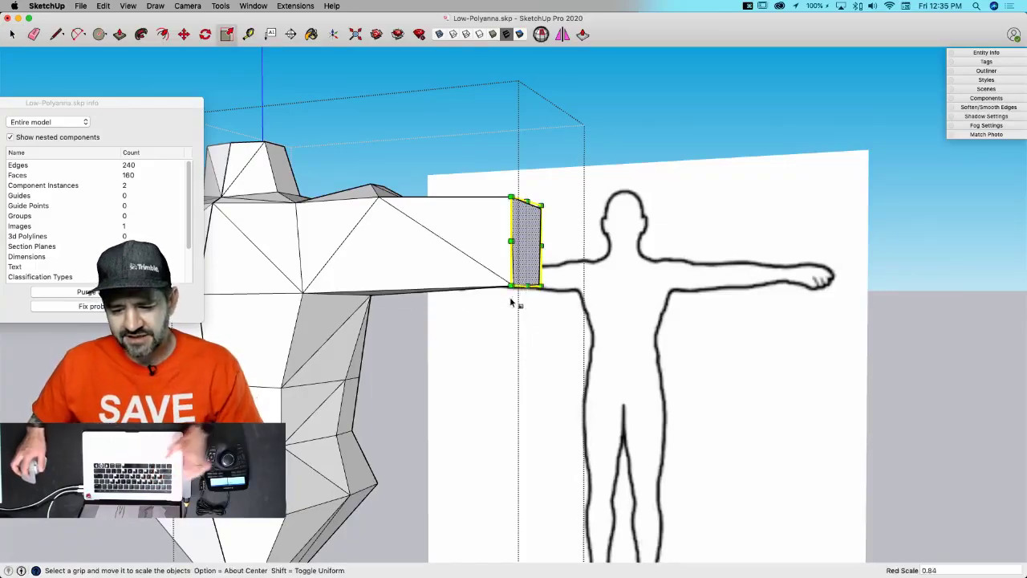
# - Erase the diagonal edge on the upper arm's front and draw the opposite diagonal from the armpit corner to the end face's upper corner
pyautogui.press('e')
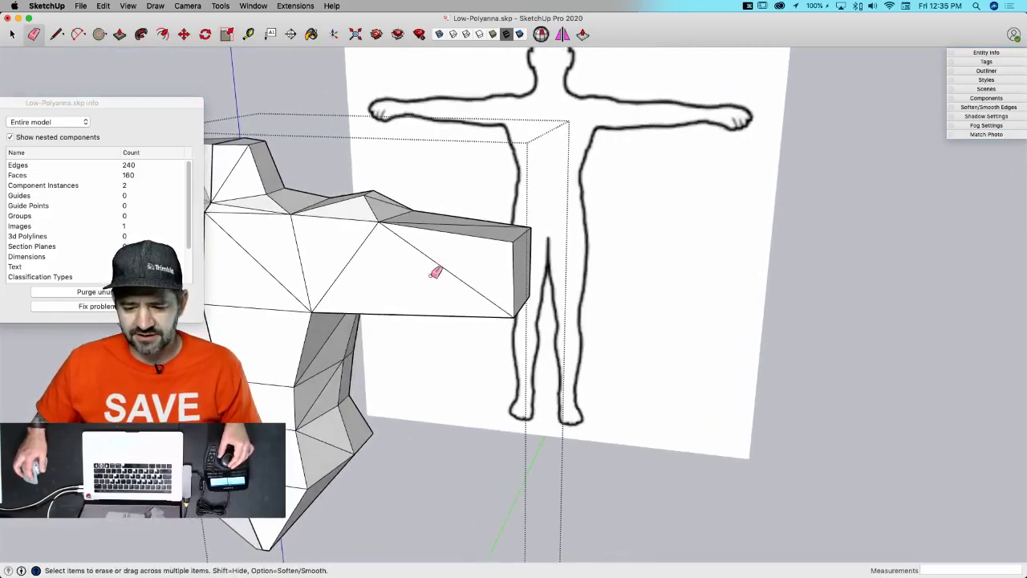
pyautogui.moveTo(426, 257); pyautogui.dragTo(361, 299)
pyautogui.press('l')
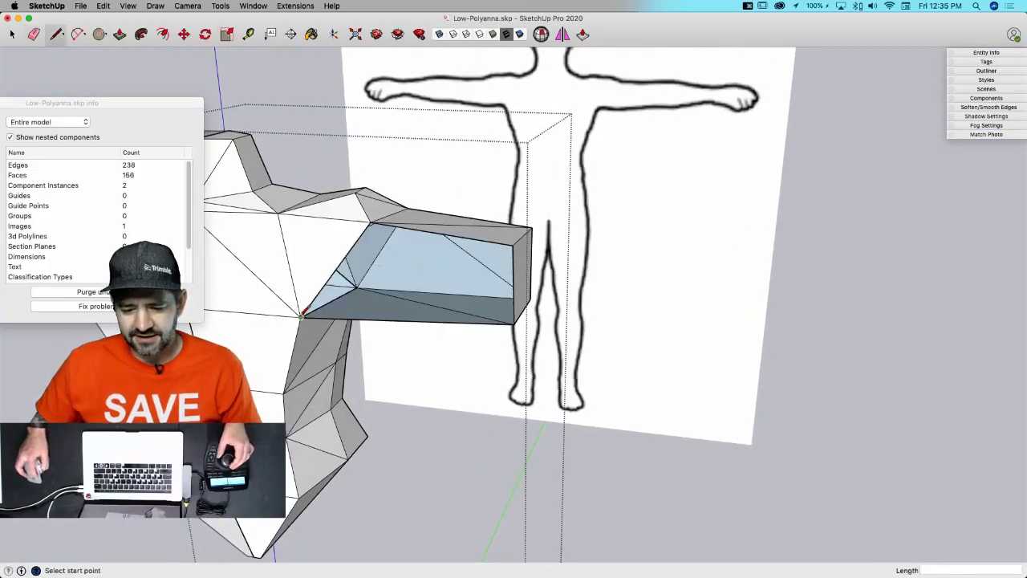
pyautogui.click(512, 242)
pyautogui.press('space')
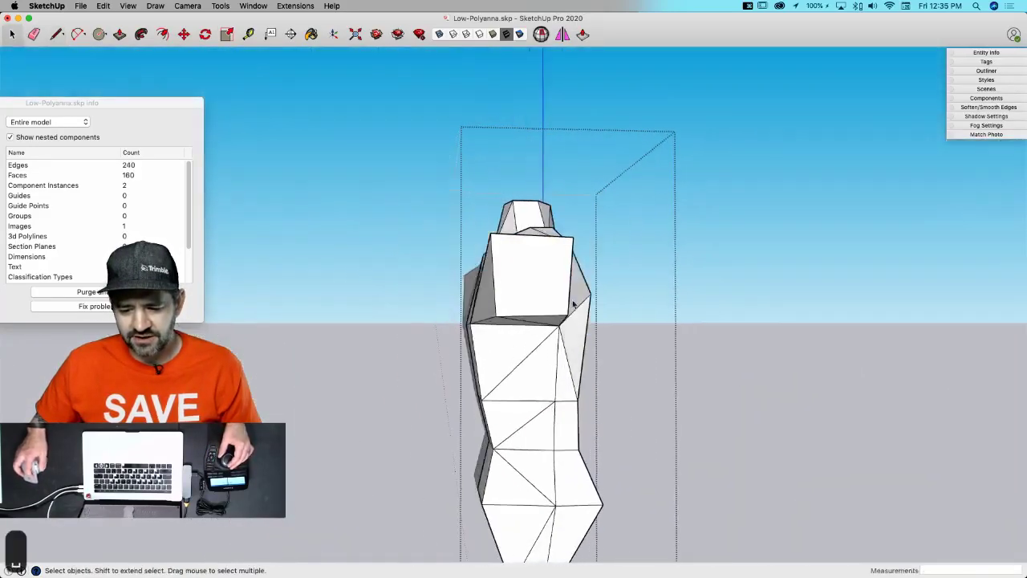
# - Narrow the arm's end face by moving its upper front corner inward about 5 13/16" and its lower front corner about 4 3/16"
pyautogui.press('m')
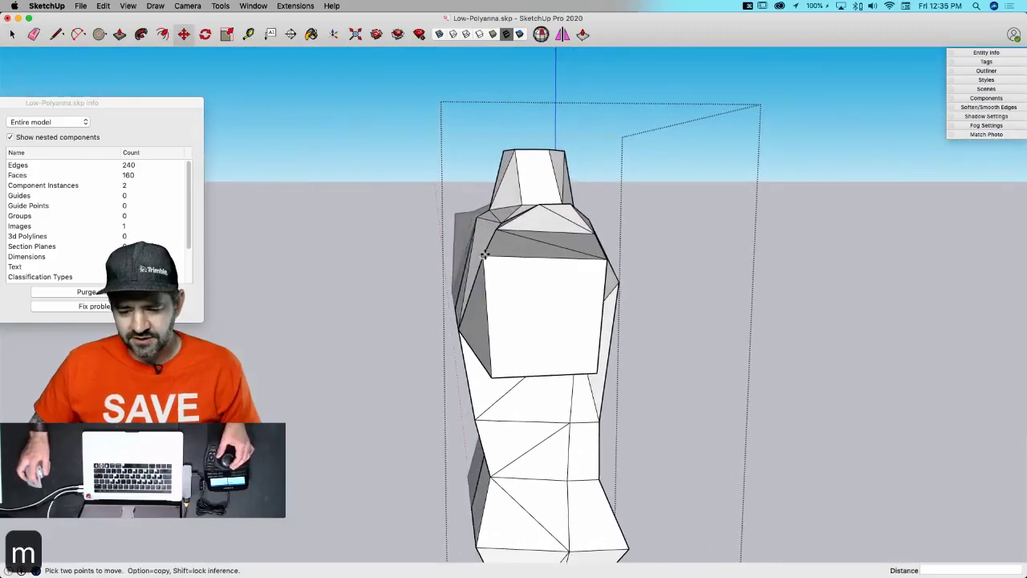
pyautogui.moveTo(499, 257); pyautogui.dragTo(518, 259)
pyautogui.click(522, 257)
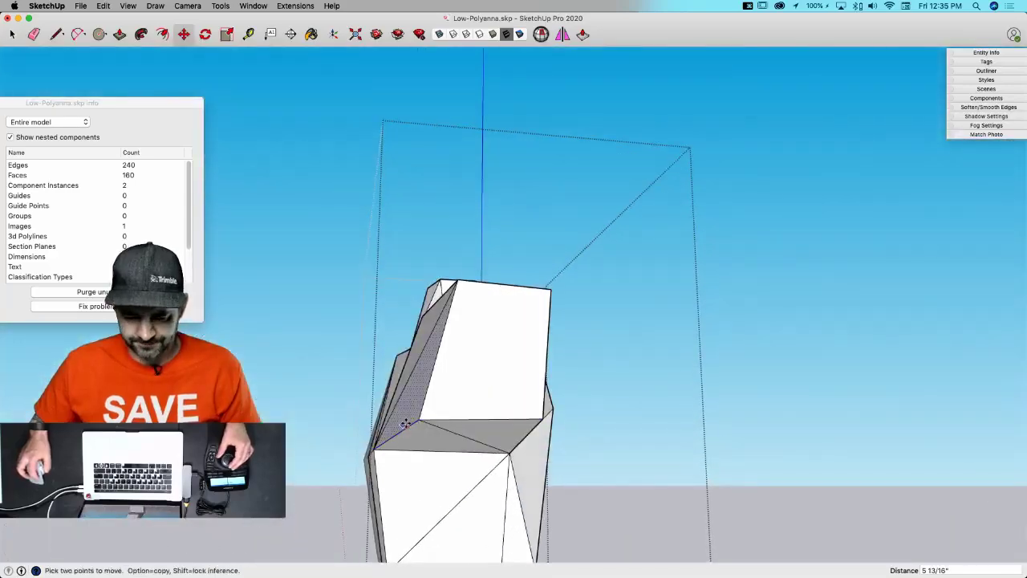
pyautogui.press('Escape')
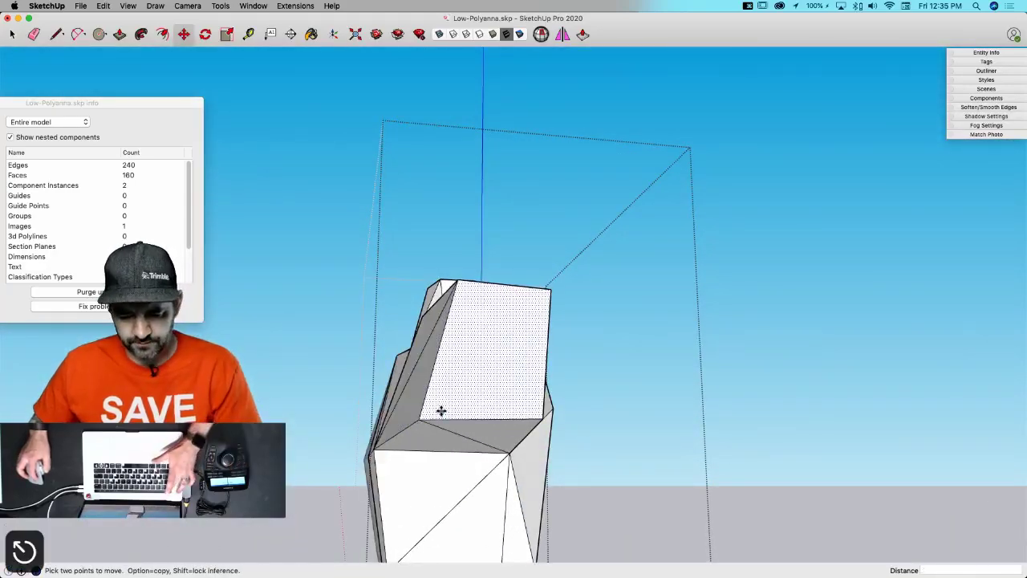
pyautogui.click(425, 414)
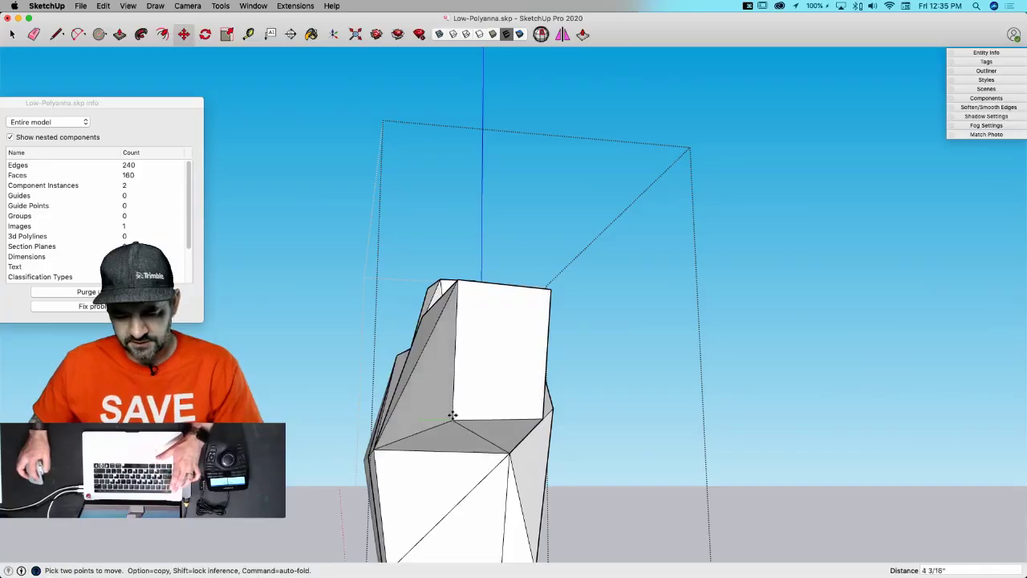
pyautogui.click(452, 415)
# - Select the arm's end face with its edges and scale it down slightly in height
pyautogui.press('space')
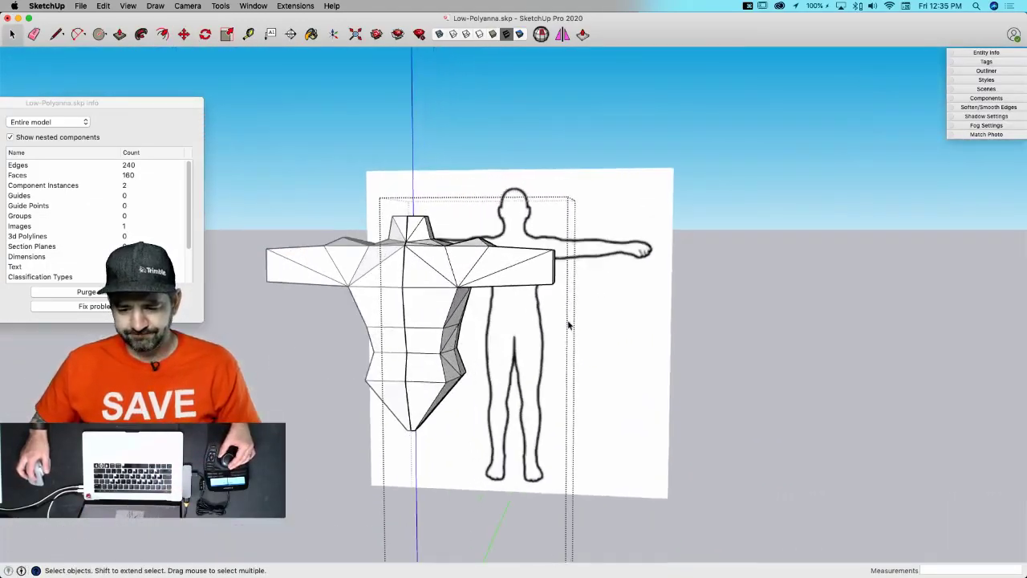
pyautogui.press('space')
pyautogui.moveTo(555, 297); pyautogui.dragTo(621, 418)
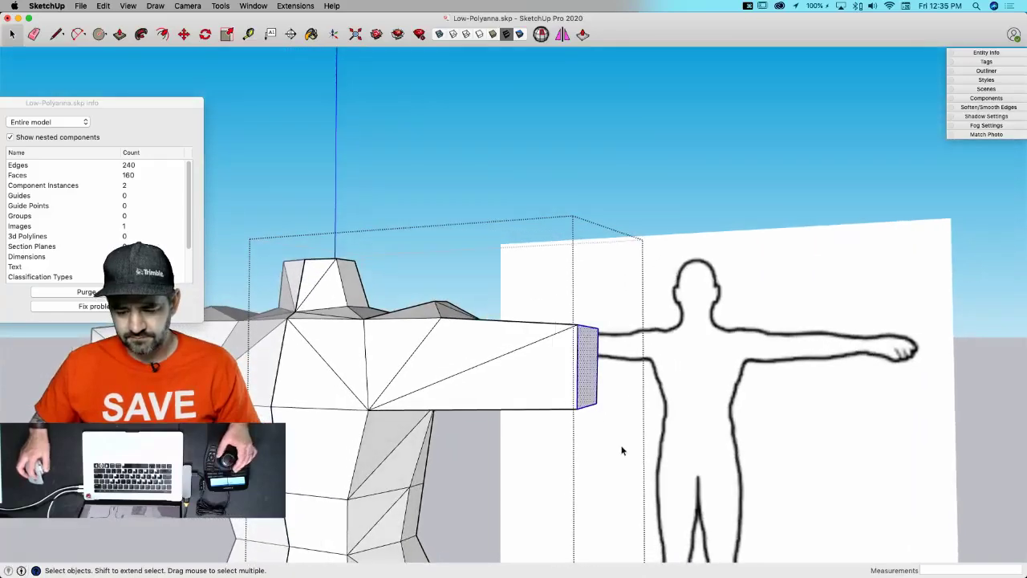
pyautogui.press('s')
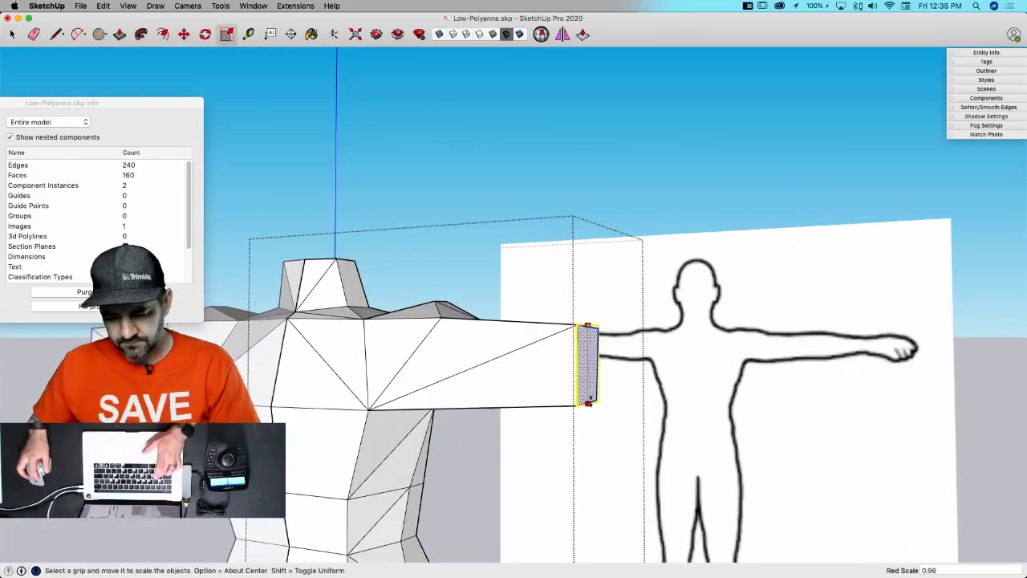
pyautogui.press('space')
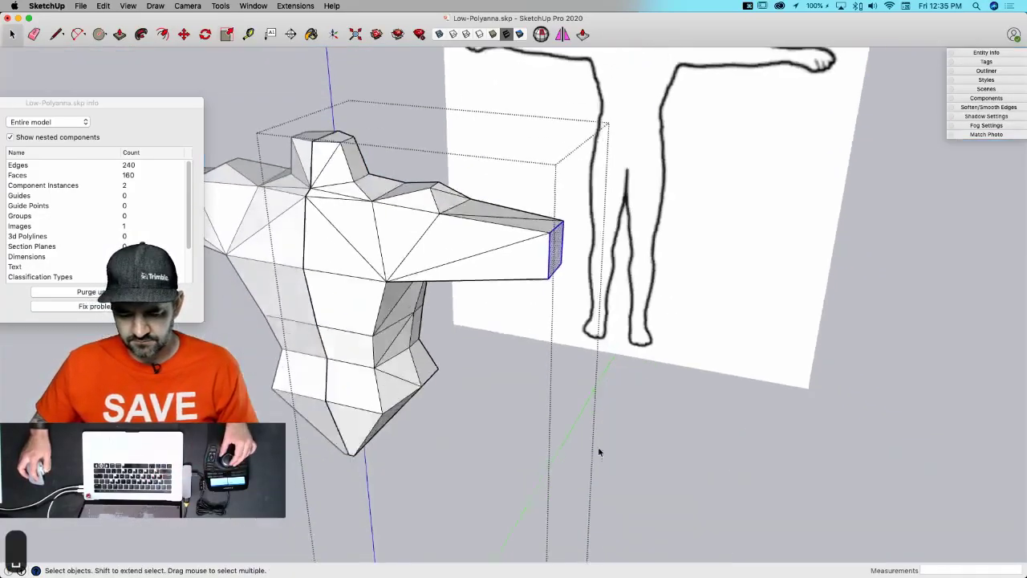
pyautogui.press('l')
pyautogui.click(601, 432)
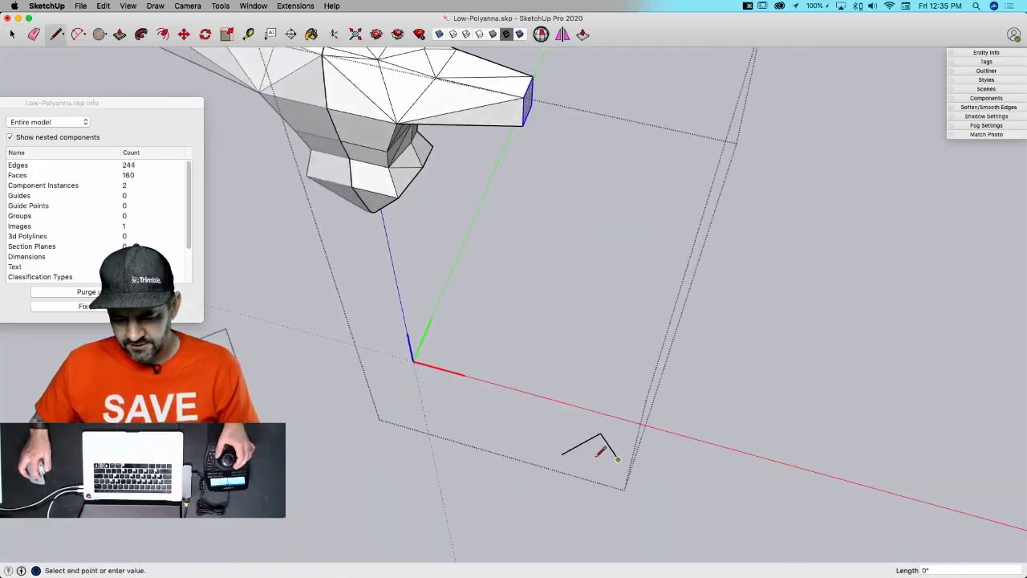
pyautogui.press('space')
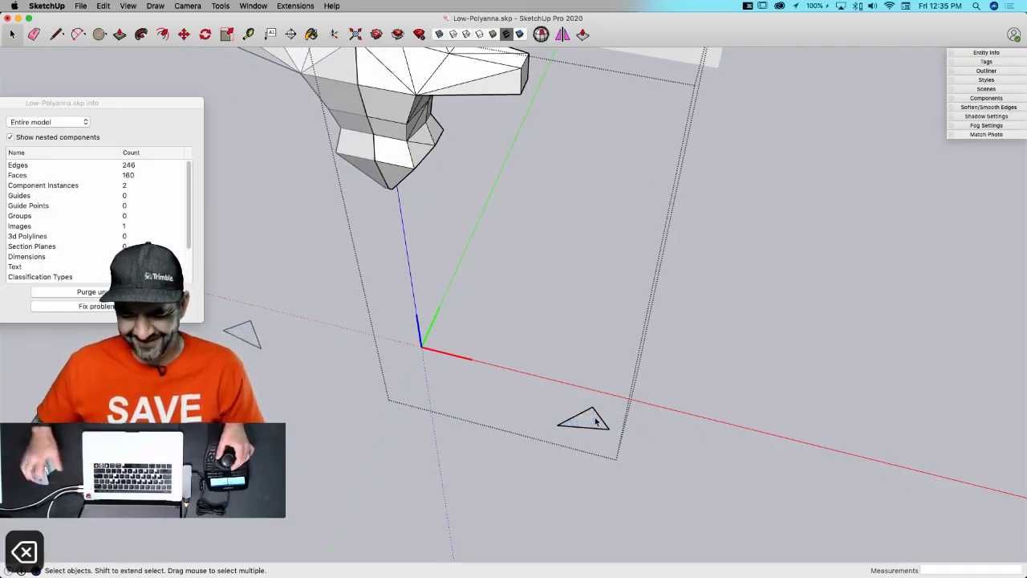
pyautogui.press('BackSpace')
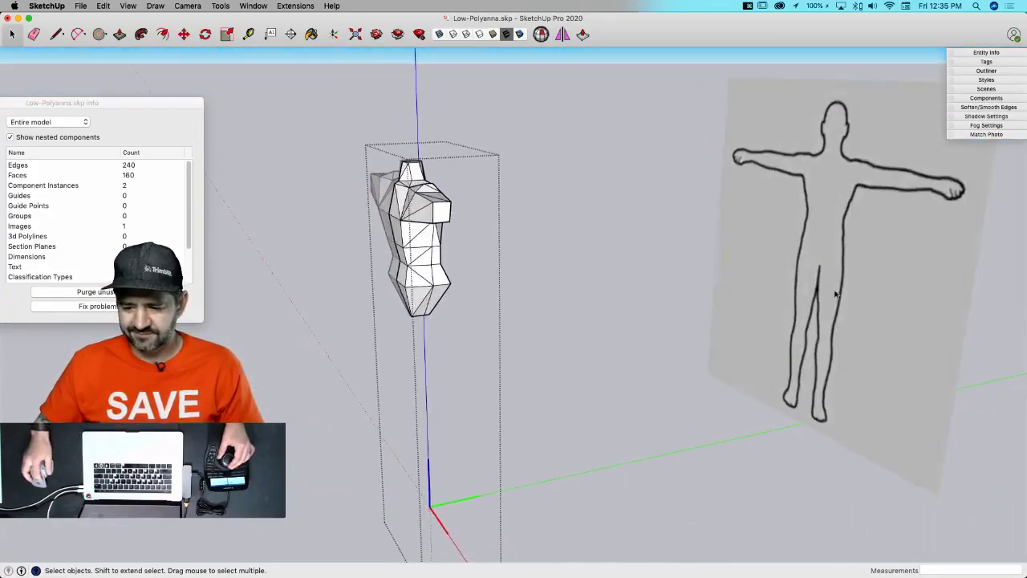
# - Outside the component, move the outline image about 32' 4 1/8" closer along the green axis and shift it sideways about 3' 7 3/16" behind the torso
pyautogui.click(836, 292)
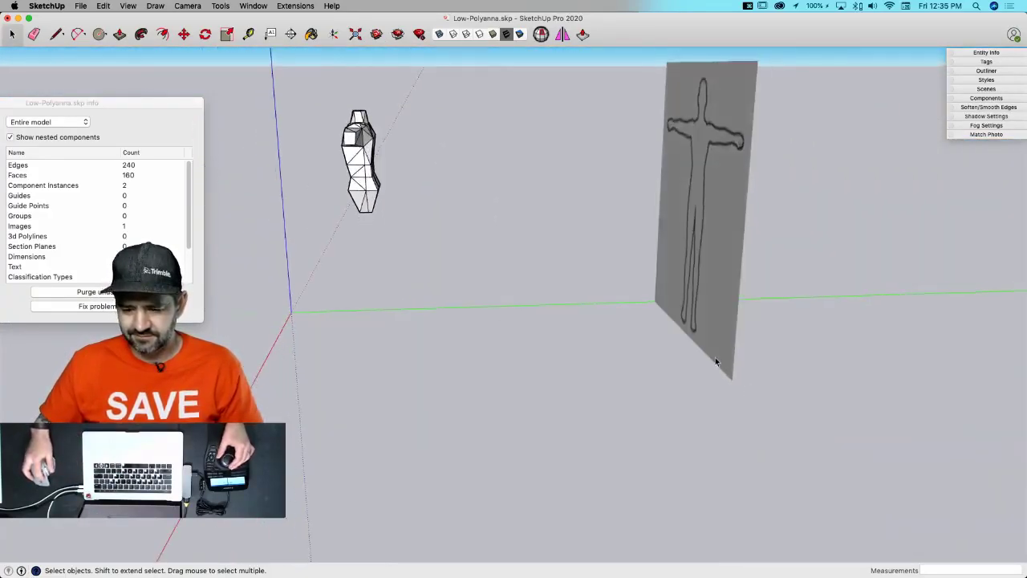
pyautogui.click(715, 357)
pyautogui.press('m')
pyautogui.click(716, 399)
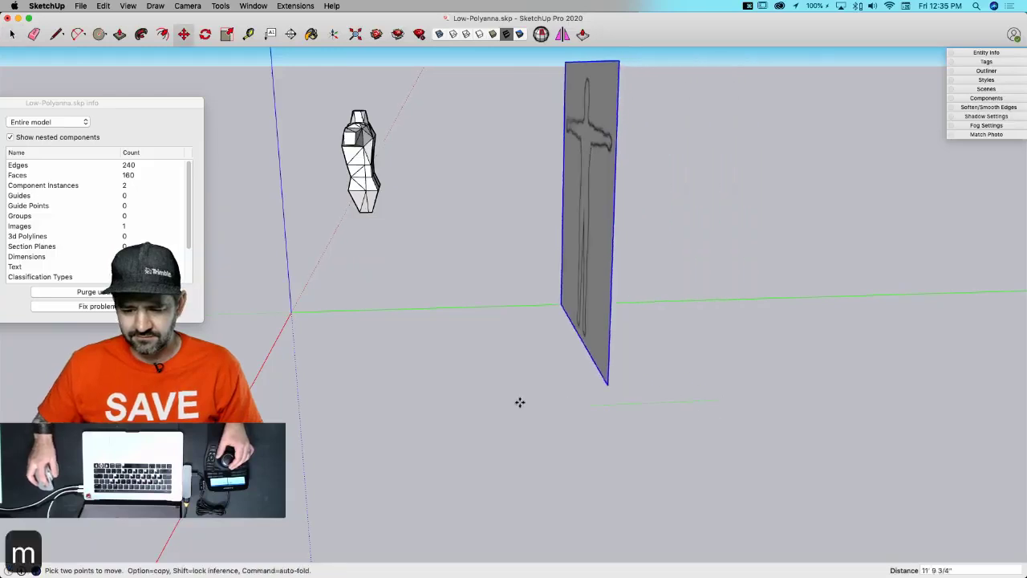
pyautogui.click(350, 398)
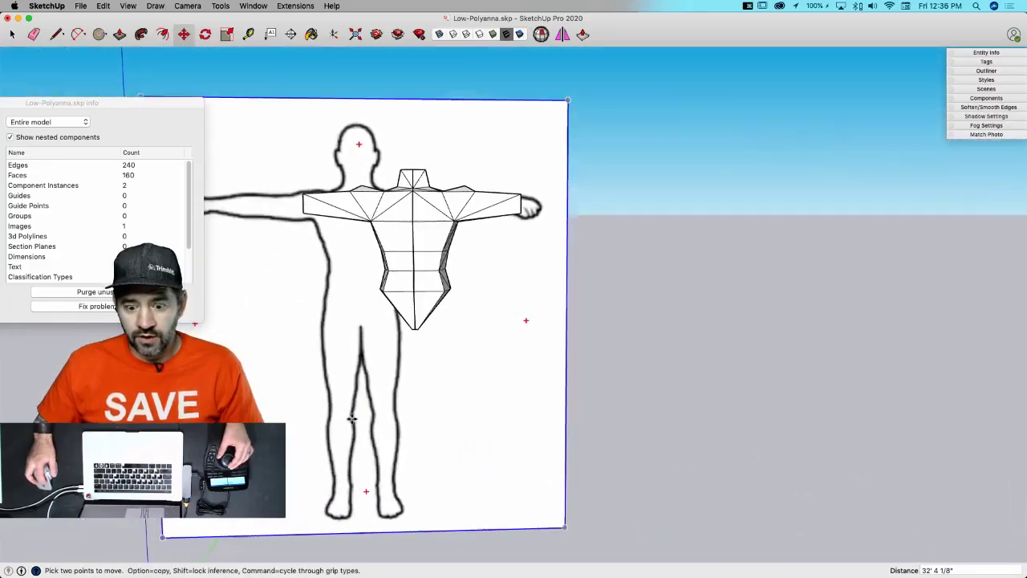
pyautogui.click(351, 419)
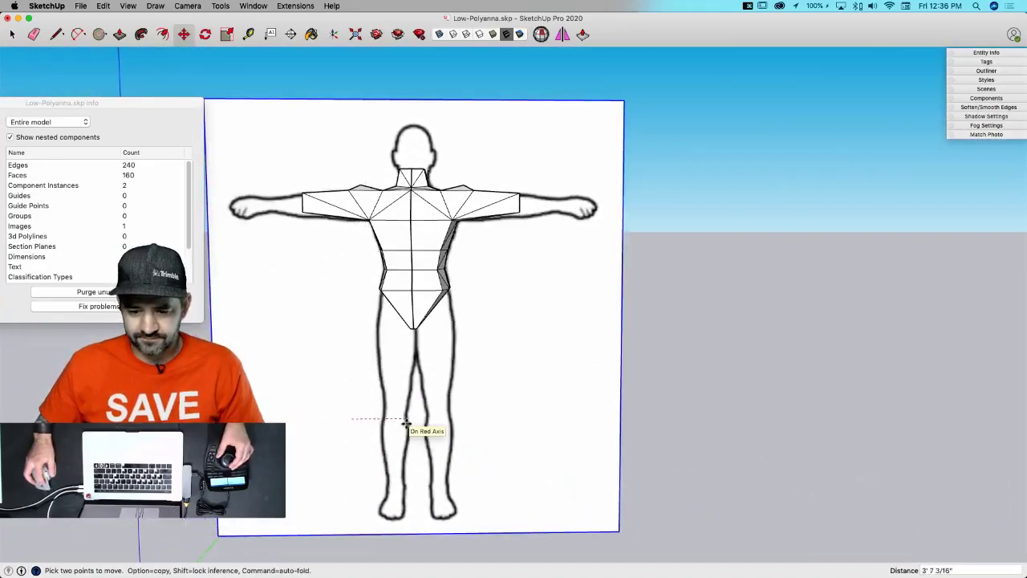
pyautogui.click(406, 423)
# - Open the half-body component, select the arm's end face and move it down to match the arm outline in the image
pyautogui.scroll(10, 607, 257)
pyautogui.press('space')
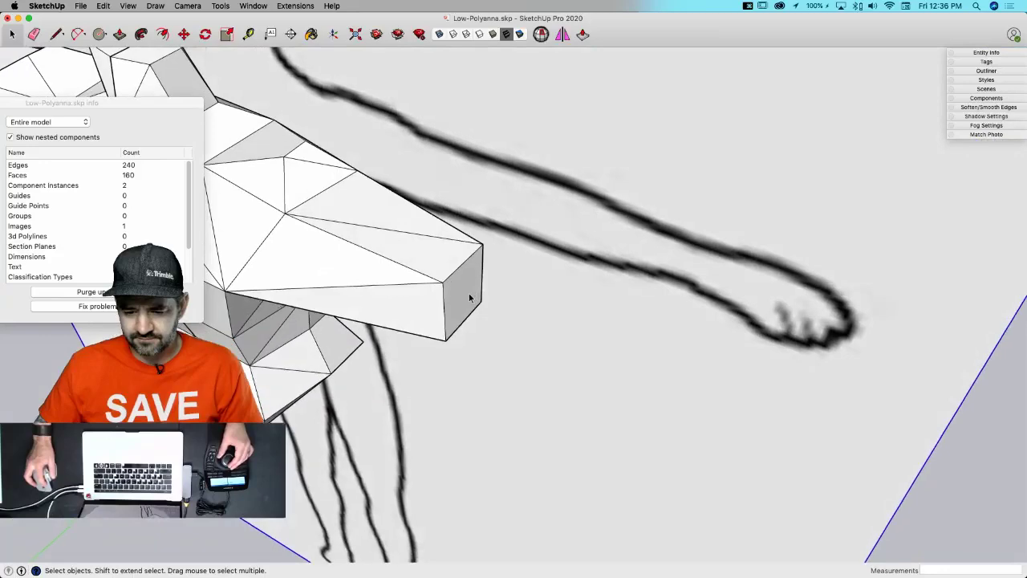
pyautogui.click(470, 298)
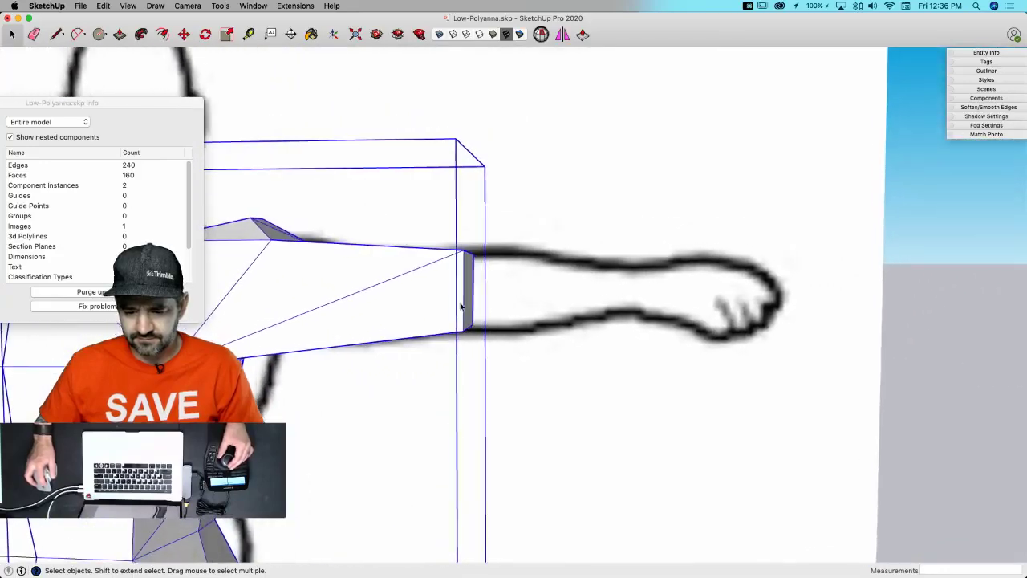
pyautogui.doubleClick(466, 301)
pyautogui.click(467, 302)
pyautogui.press('m')
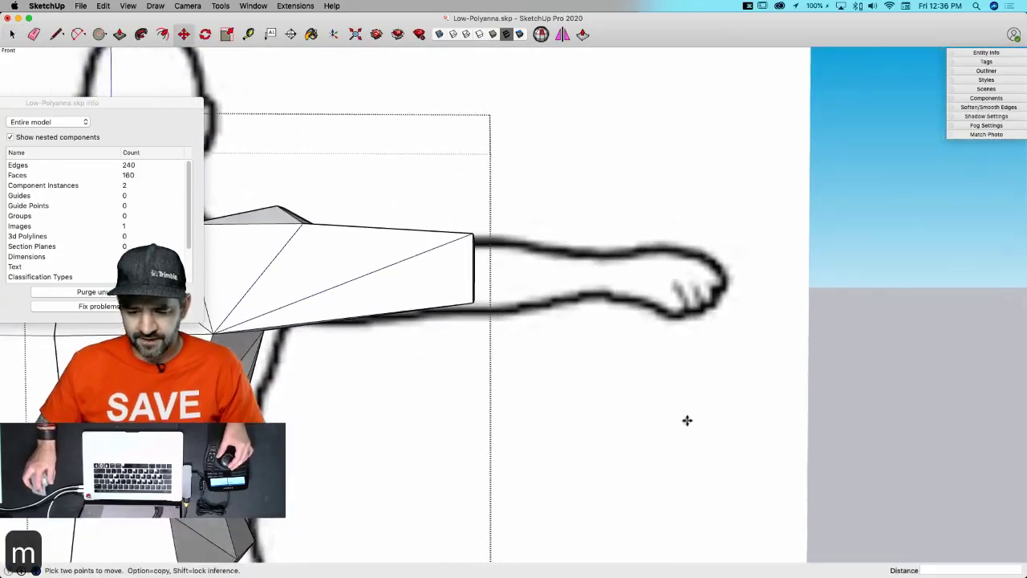
pyautogui.click(687, 420)
pyautogui.moveTo(619, 406); pyautogui.dragTo(562, 318, button='middle')
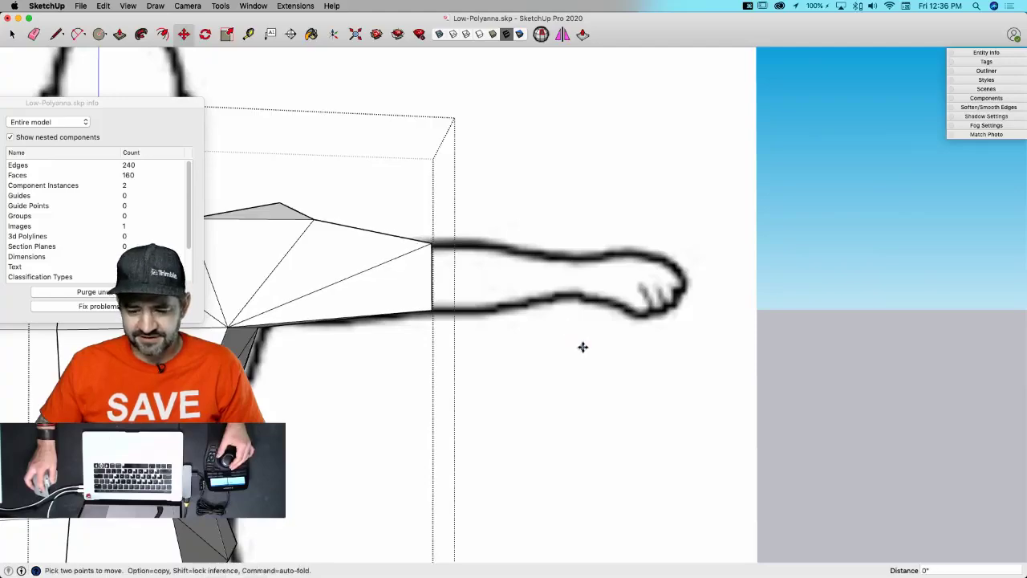
# - Extrude the arm's end face by a short elbow segment, then extrude it again about 2' 11" to the wrist
pyautogui.click(565, 345)
pyautogui.press('space')
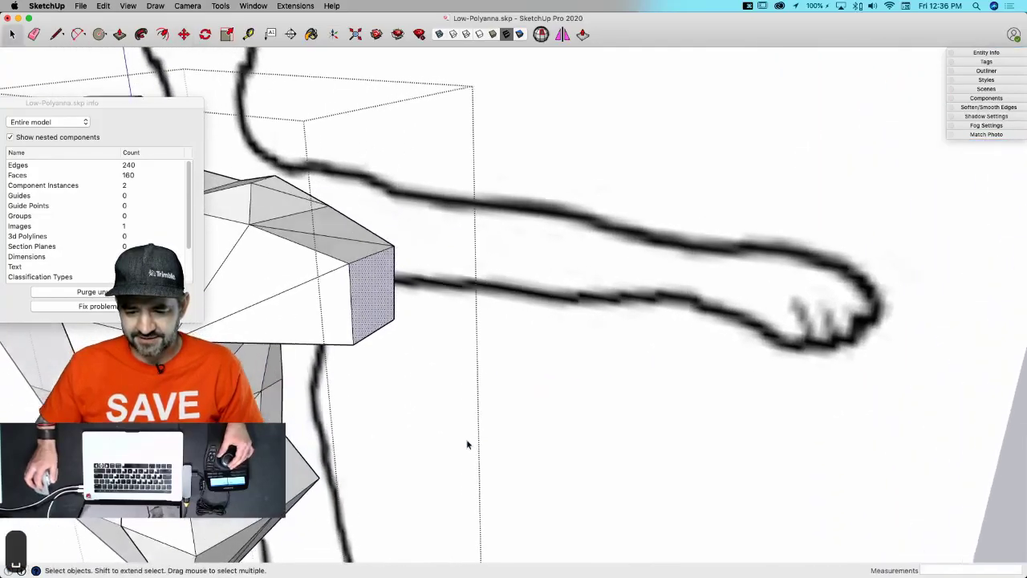
pyautogui.press('p')
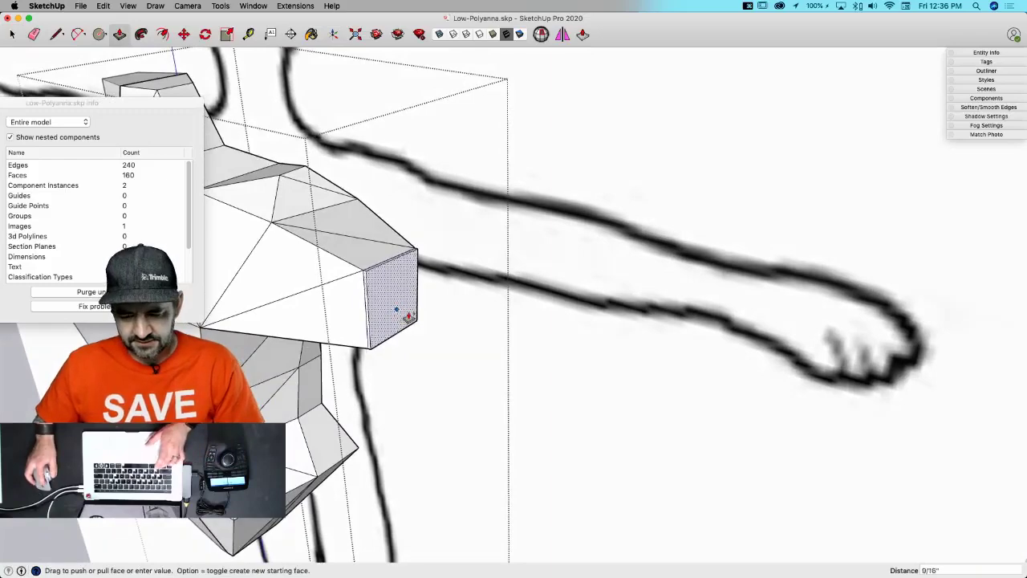
pyautogui.click(432, 327)
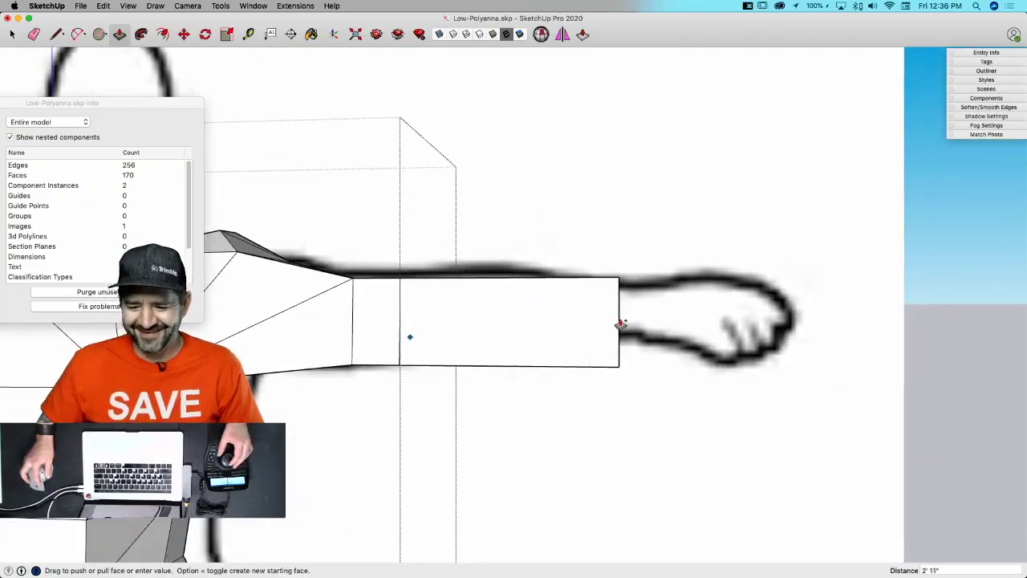
pyautogui.click(620, 324)
# - Select the wrist end face and scale it uniformly about its center to about 0.69
pyautogui.press('space')
pyautogui.click(612, 321)
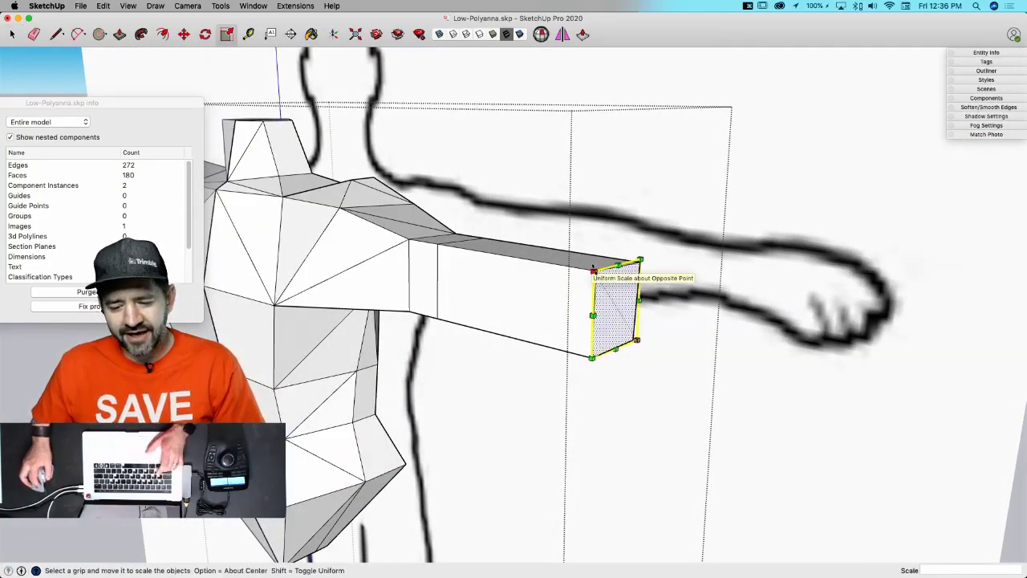
pyautogui.moveTo(593, 270); pyautogui.dragTo(601, 283)
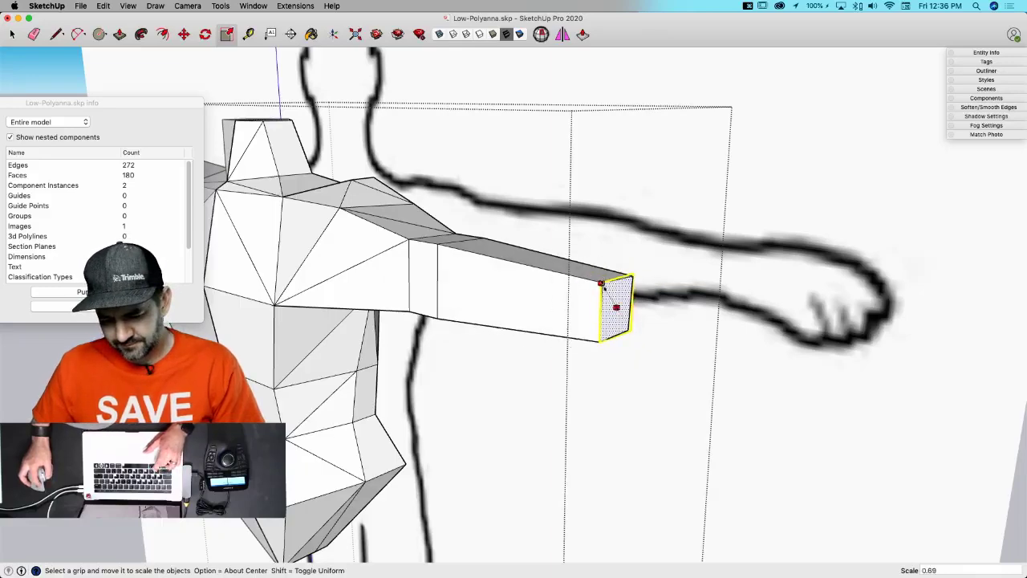
pyautogui.press('space')
pyautogui.click(631, 399)
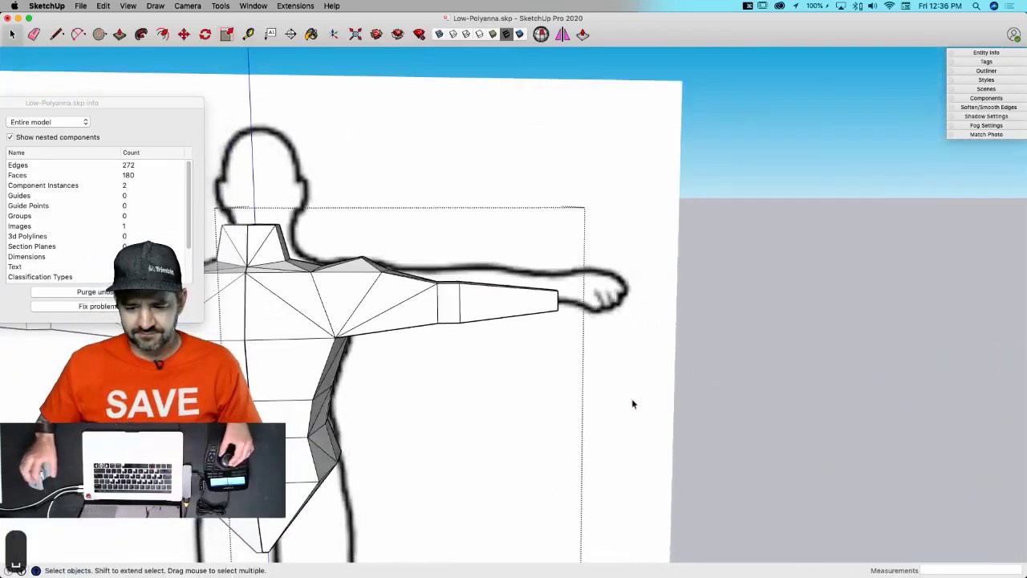
# - Raise the upper edge at the outer end of the elbow segment about 1 5/8" to match the arm outline
pyautogui.scroll(10, 632, 398)
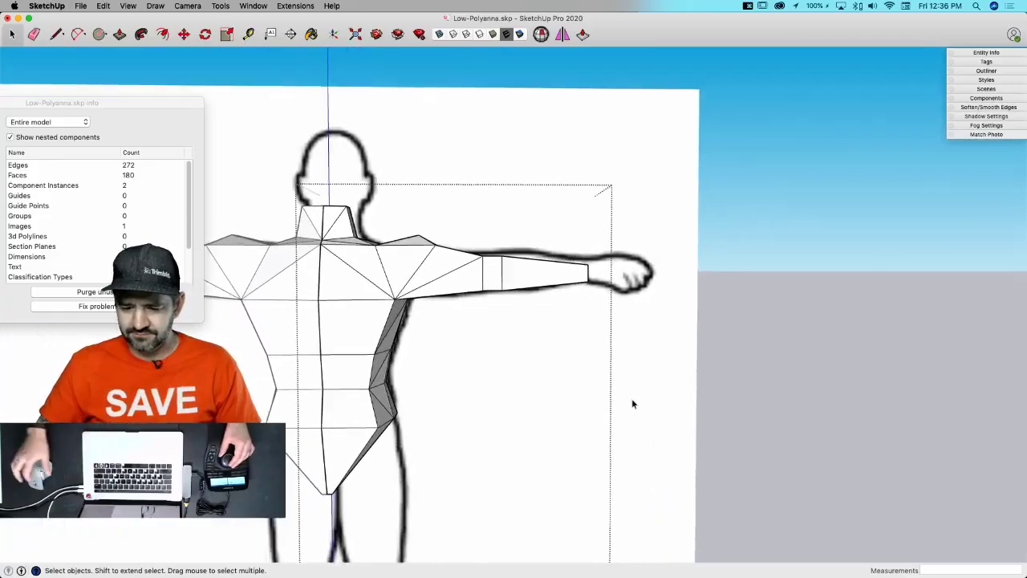
pyautogui.moveTo(512, 316); pyautogui.dragTo(497, 330, button='middle')
pyautogui.press('m')
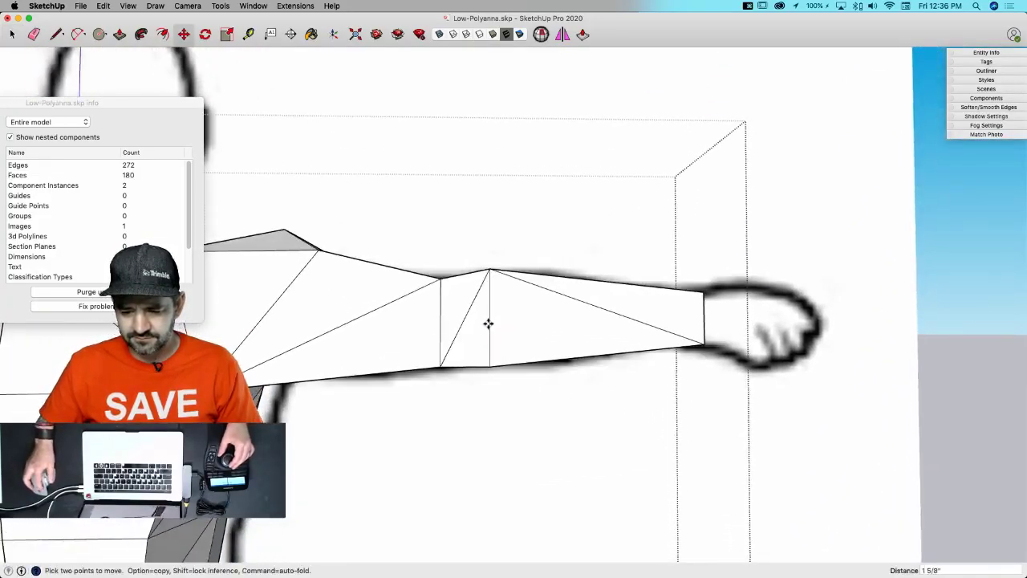
pyautogui.scroll(-5, 548, 434)
pyautogui.press('space')
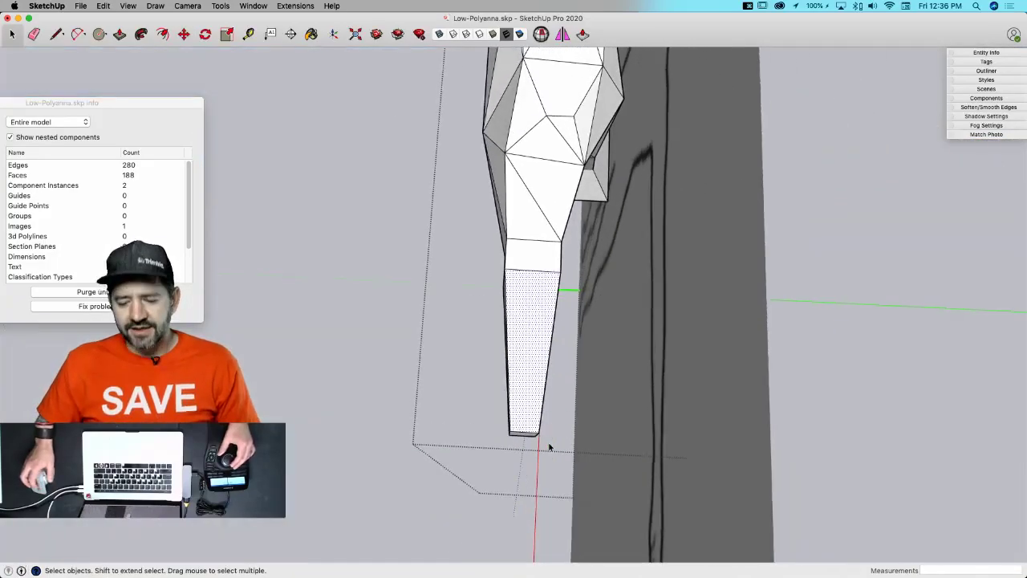
# - Select the wrist end face with its edges and move it about 3 15/16" toward the front along the green axis
pyautogui.moveTo(475, 423); pyautogui.dragTo(566, 479)
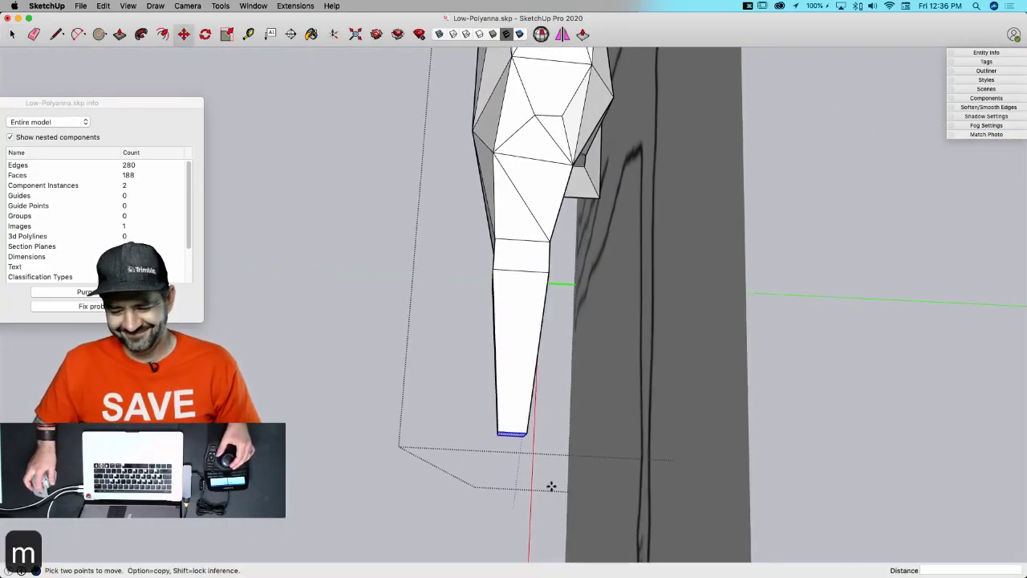
pyautogui.click(552, 485)
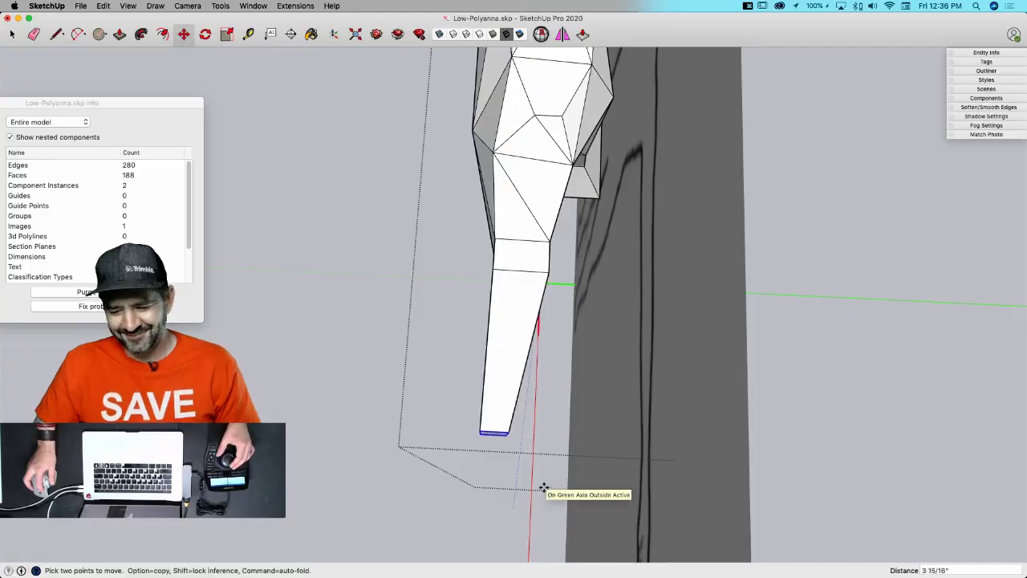
pyautogui.click(544, 487)
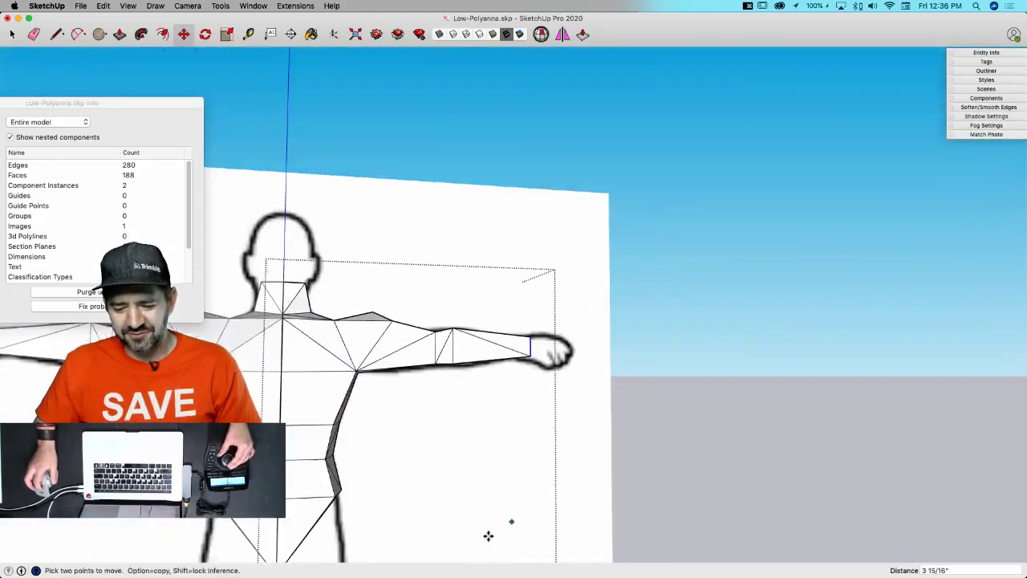
pyautogui.moveTo(488, 535); pyautogui.dragTo(474, 534, button='middle')
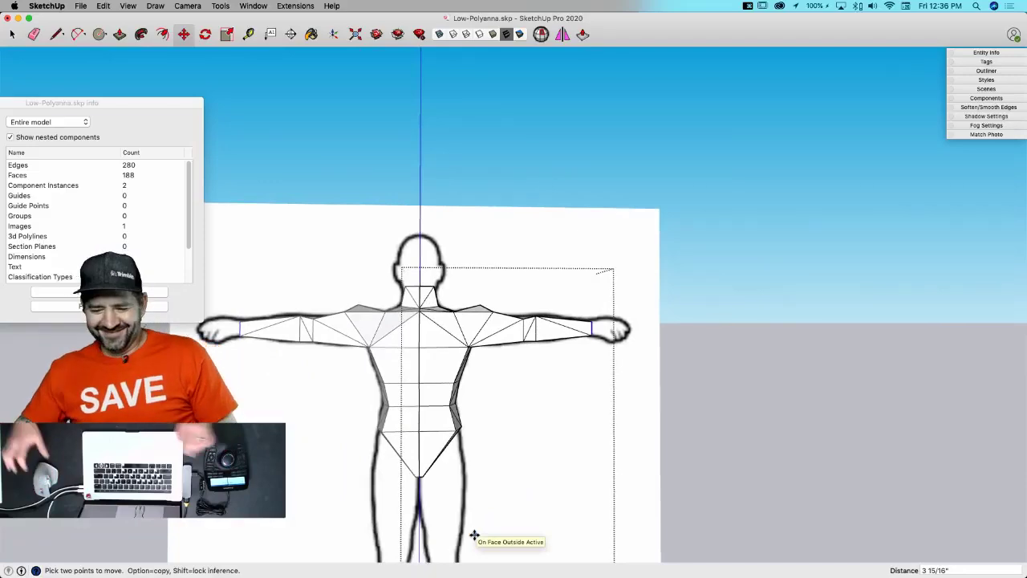
# - Move the upper edge at the shoulder-side end of the elbow segment straight up about 1 3/4"
pyautogui.press('space')
pyautogui.scroll(6, 493, 377)
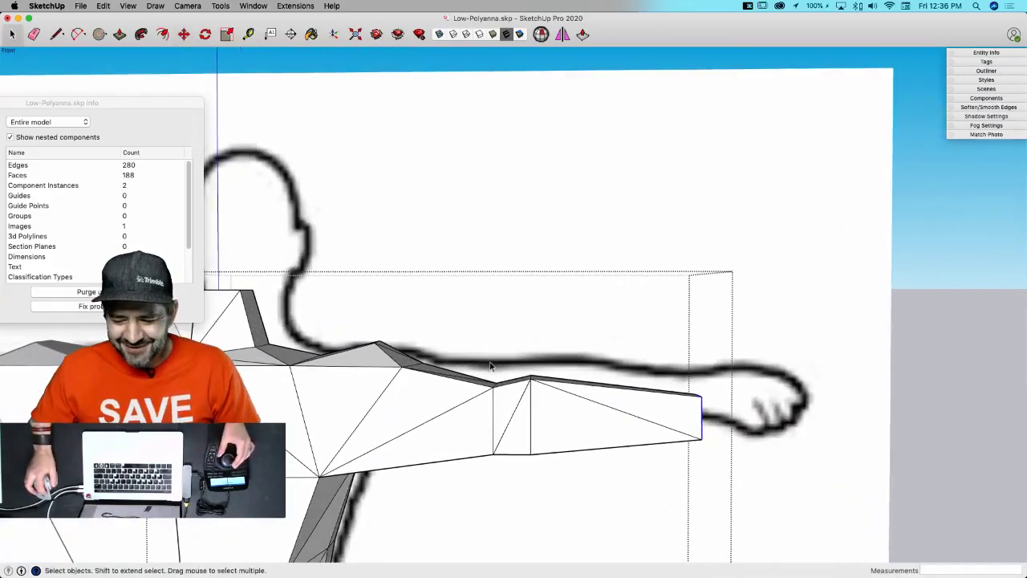
pyautogui.scroll(5, 493, 407)
pyautogui.press('m')
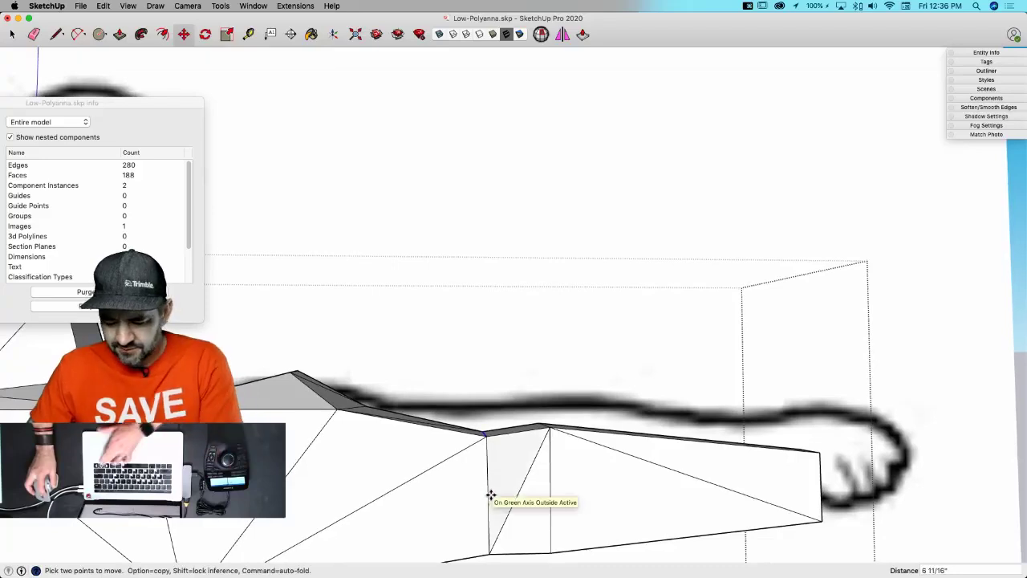
pyautogui.press('Up')
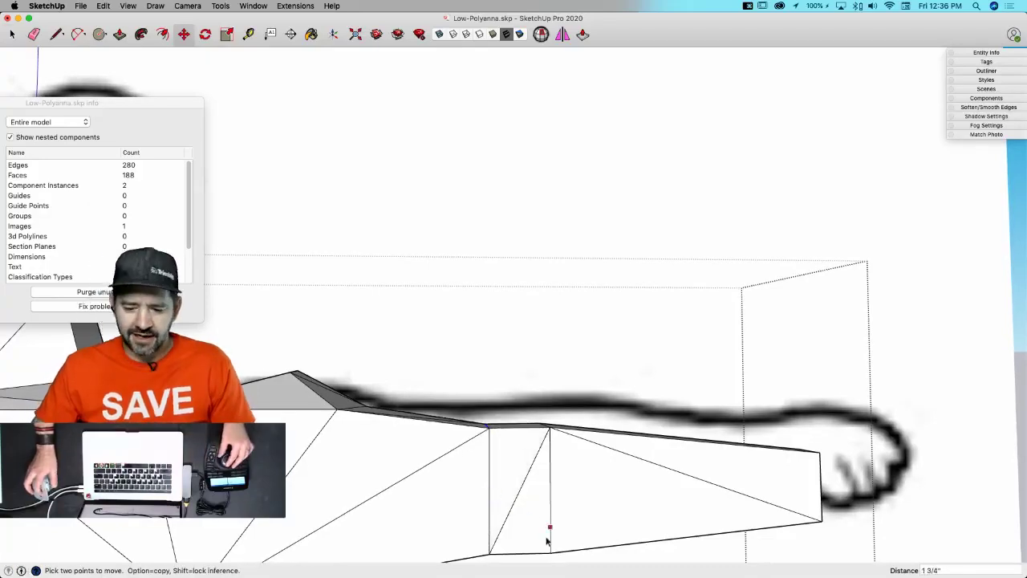
pyautogui.press('space')
# - Select all faces and edges of the arm from the shoulder to the wrist
pyautogui.scroll(-3, 553, 548)
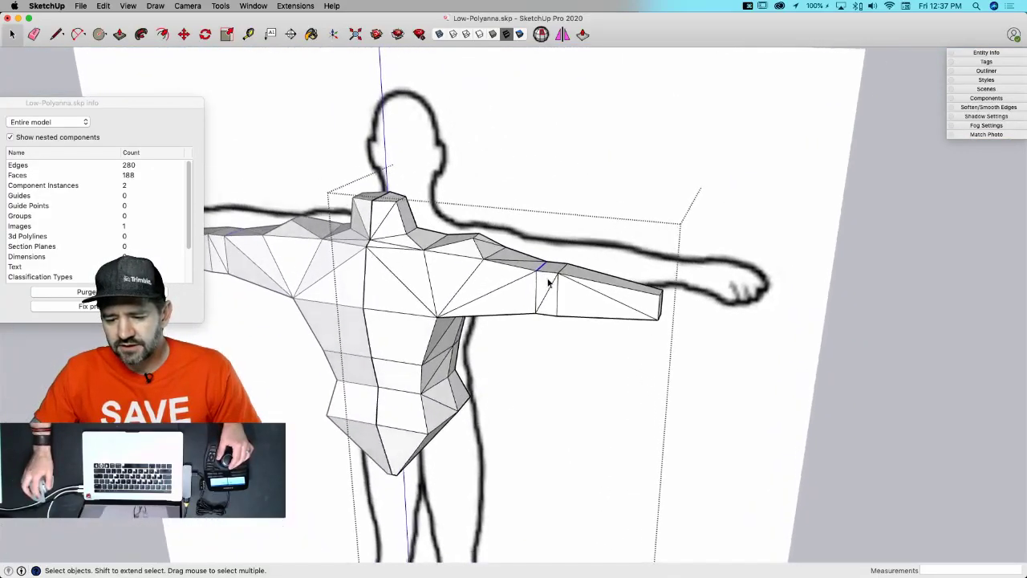
pyautogui.moveTo(546, 270)
pyautogui.mouseDown(button='middle')
pyautogui.moveTo(516, 275)
pyautogui.moveTo(550, 294)
pyautogui.moveTo(431, 300)
pyautogui.moveTo(442, 282)
pyautogui.moveTo(497, 289)
pyautogui.moveTo(618, 261)
pyautogui.mouseUp(button='middle')
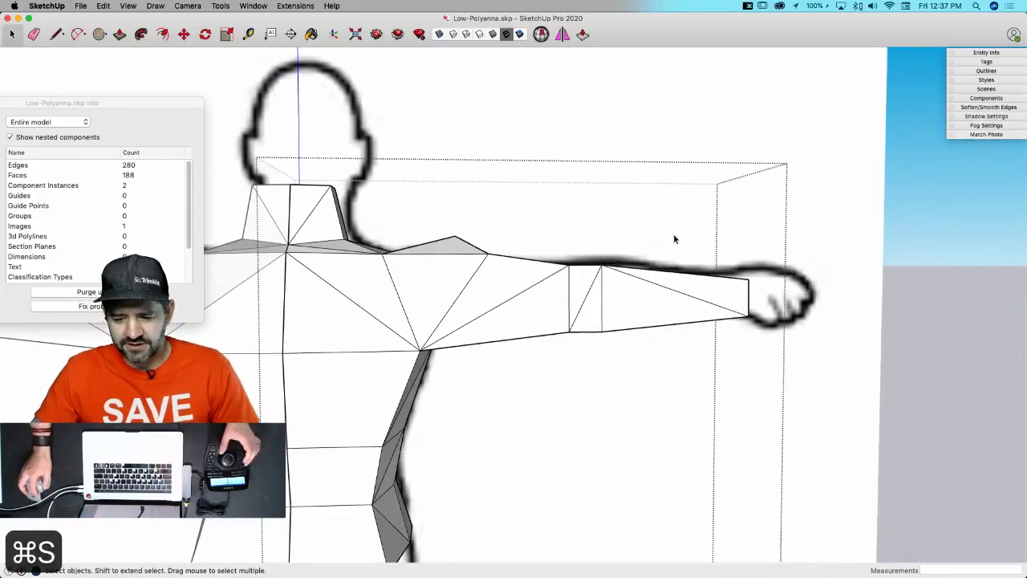
pyautogui.moveTo(527, 368); pyautogui.dragTo(527, 356)
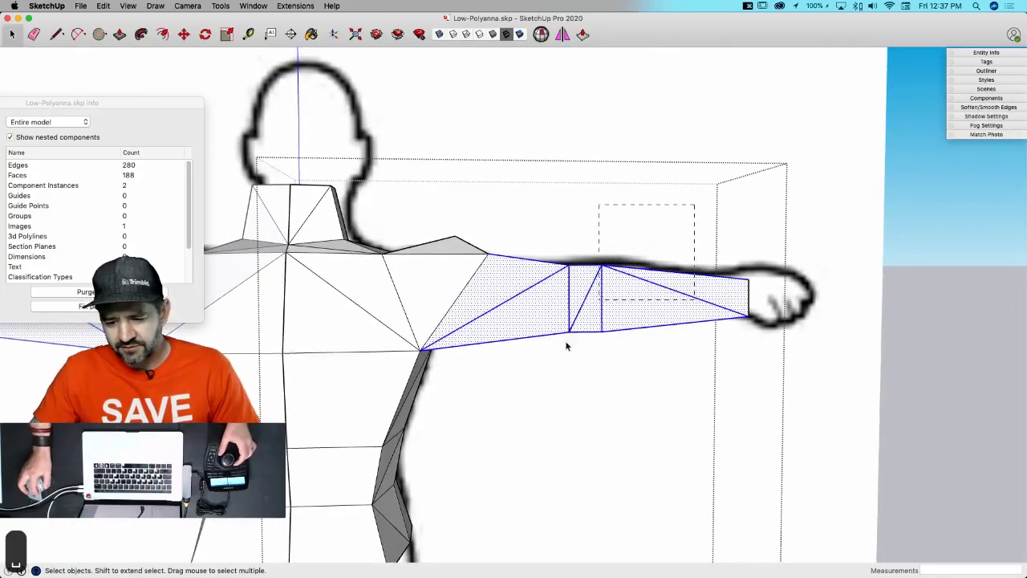
pyautogui.moveTo(539, 385); pyautogui.dragTo(490, 309, button='middle')
pyautogui.press('q')
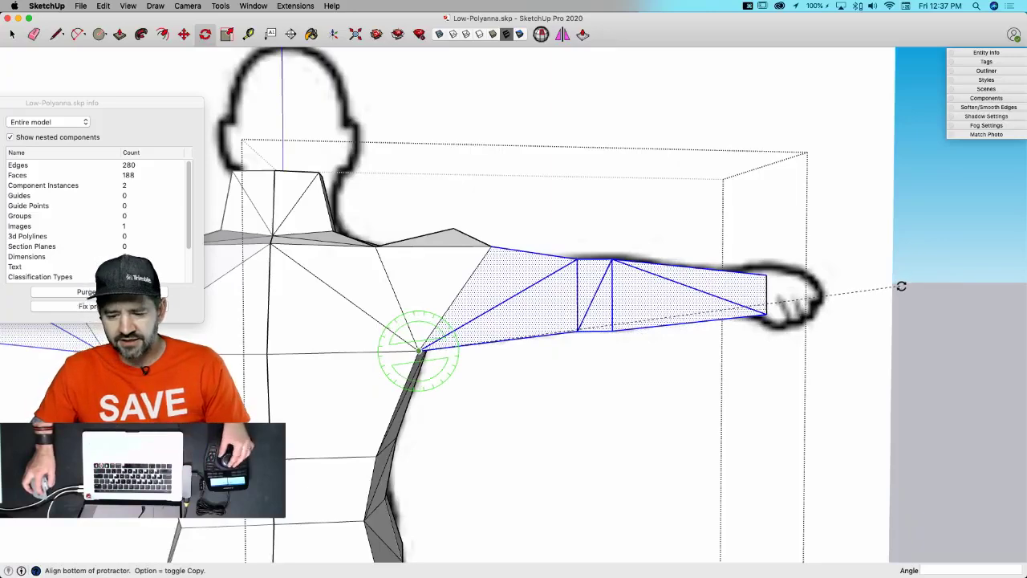
pyautogui.click(892, 236)
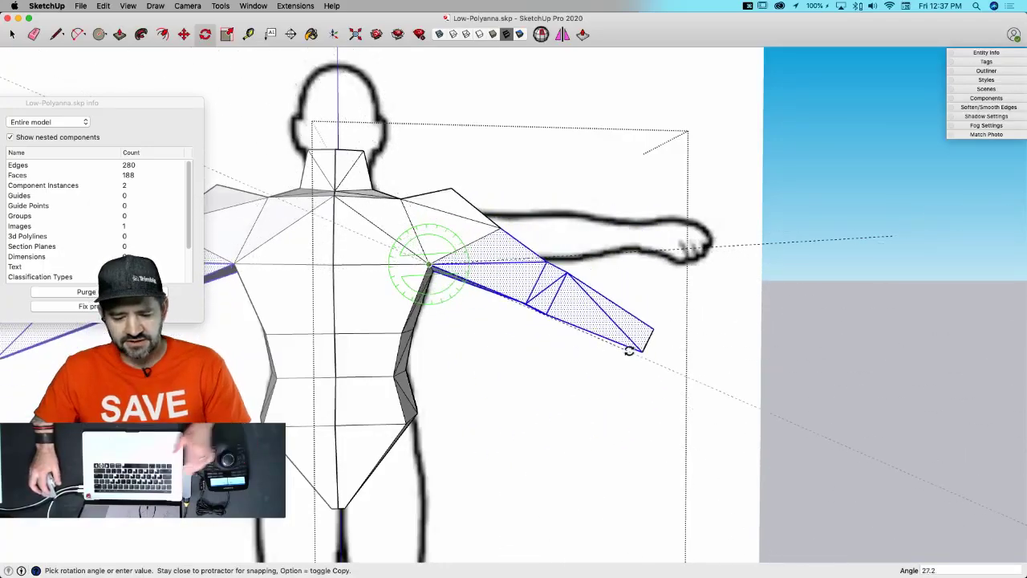
pyautogui.press('space')
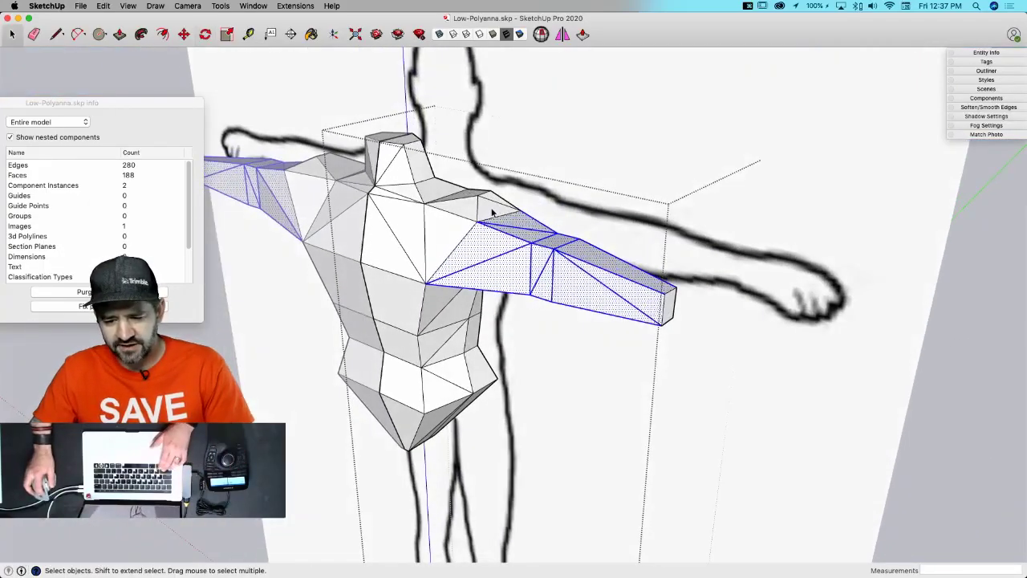
# - Rotate the selected arm about 3.5° downward around the armpit corner, in the plane of the outline image
pyautogui.press('q')
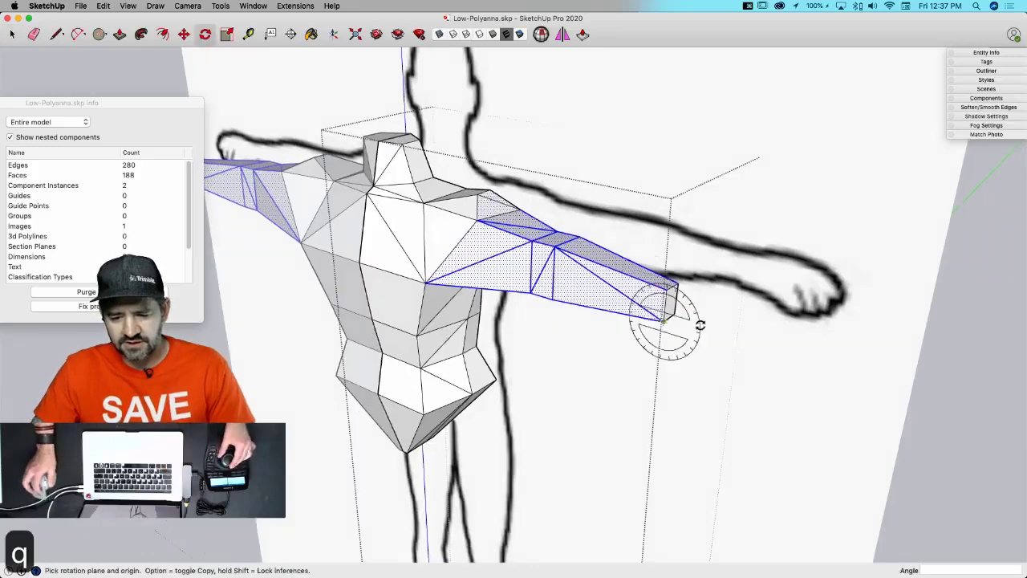
pyautogui.moveTo(665, 321); pyautogui.dragTo(393, 289, button='middle')
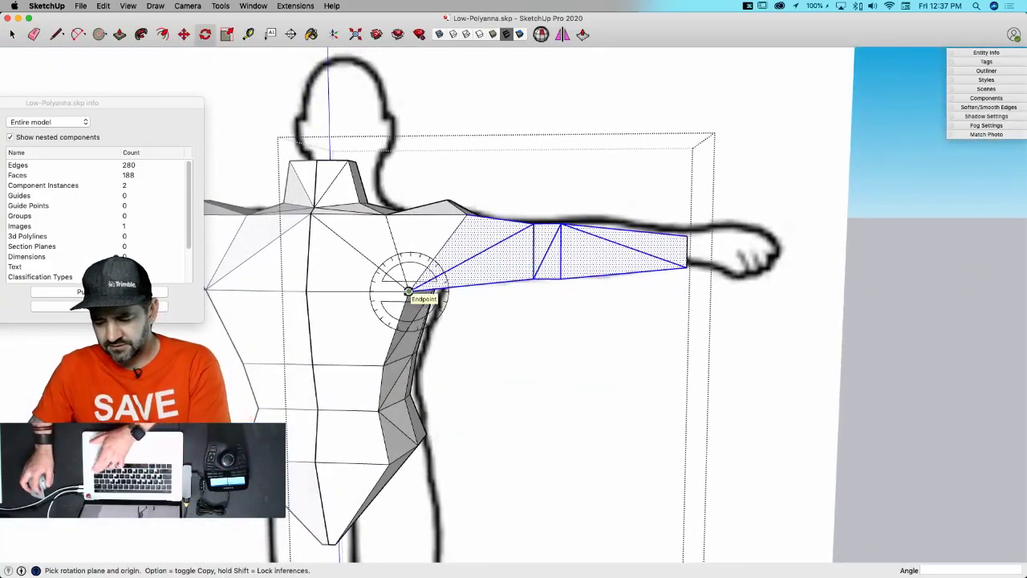
pyautogui.click(754, 277)
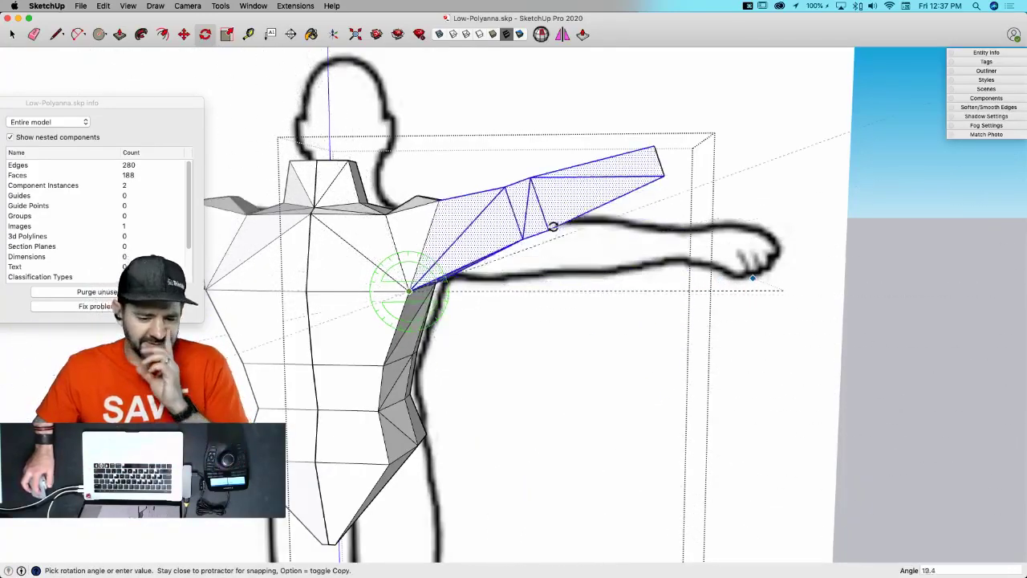
pyautogui.moveTo(575, 248); pyautogui.dragTo(568, 236, button='middle')
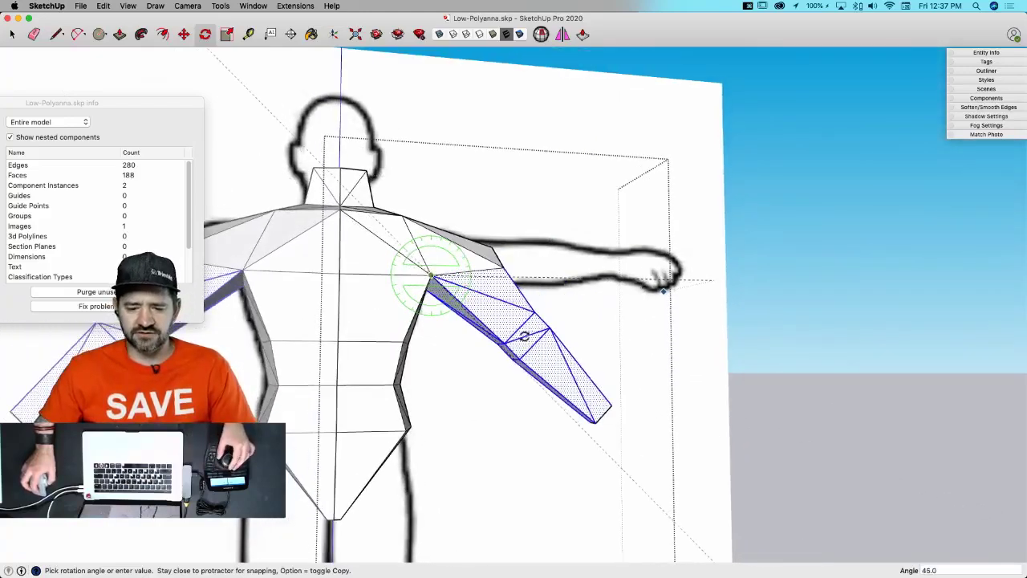
pyautogui.moveTo(566, 281); pyautogui.dragTo(573, 292, button='middle')
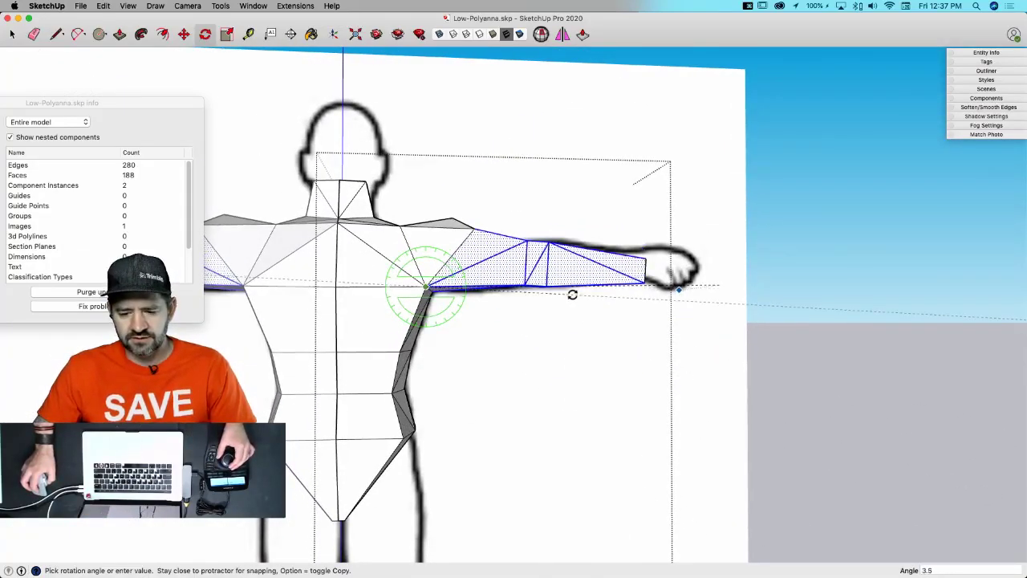
pyautogui.click(572, 295)
pyautogui.moveTo(572, 295); pyautogui.dragTo(561, 213, button='middle')
pyautogui.press('space')
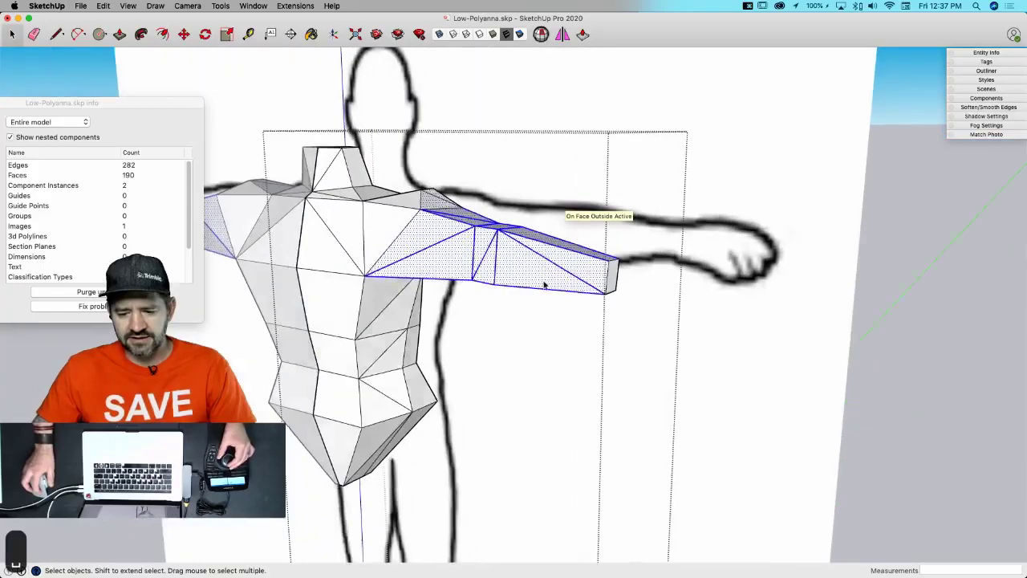
# - Reduce the selection to the forearm, from the outer end of the elbow segment to the wrist
pyautogui.moveTo(544, 285); pyautogui.dragTo(523, 356, button='middle')
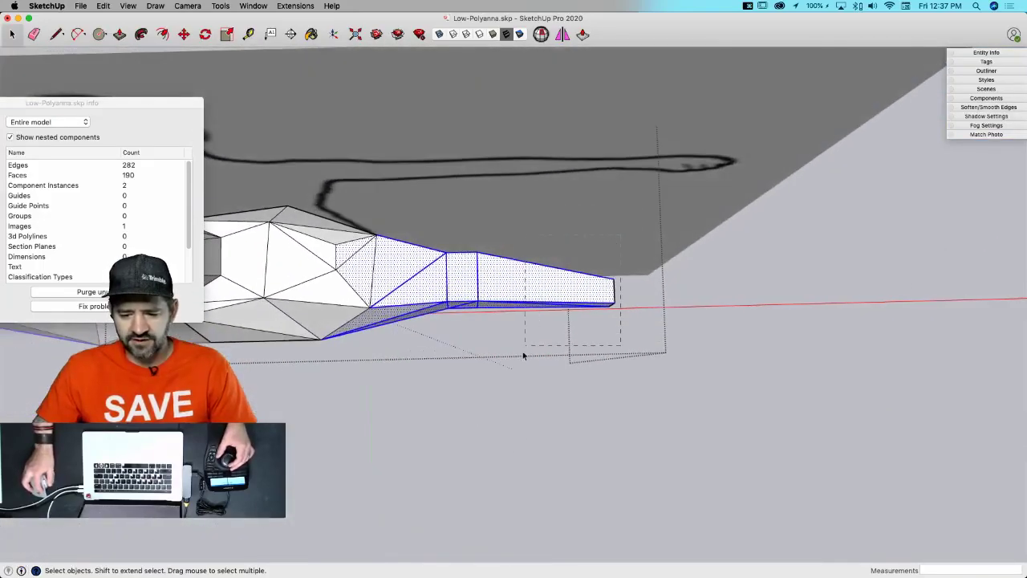
pyautogui.moveTo(492, 364); pyautogui.dragTo(517, 375)
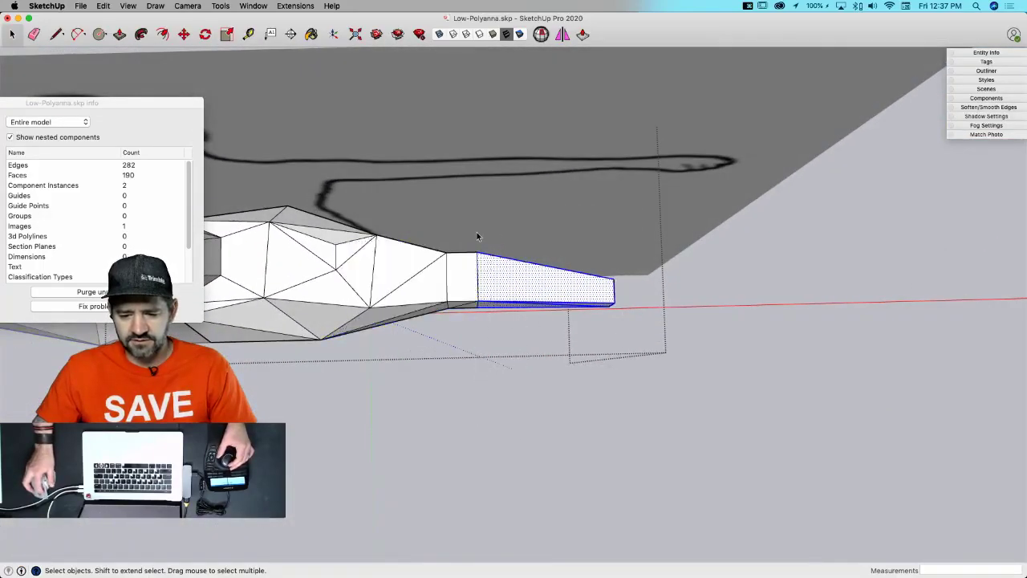
pyautogui.moveTo(627, 355); pyautogui.dragTo(627, 356)
pyautogui.moveTo(460, 238); pyautogui.dragTo(634, 385)
pyautogui.press('q')
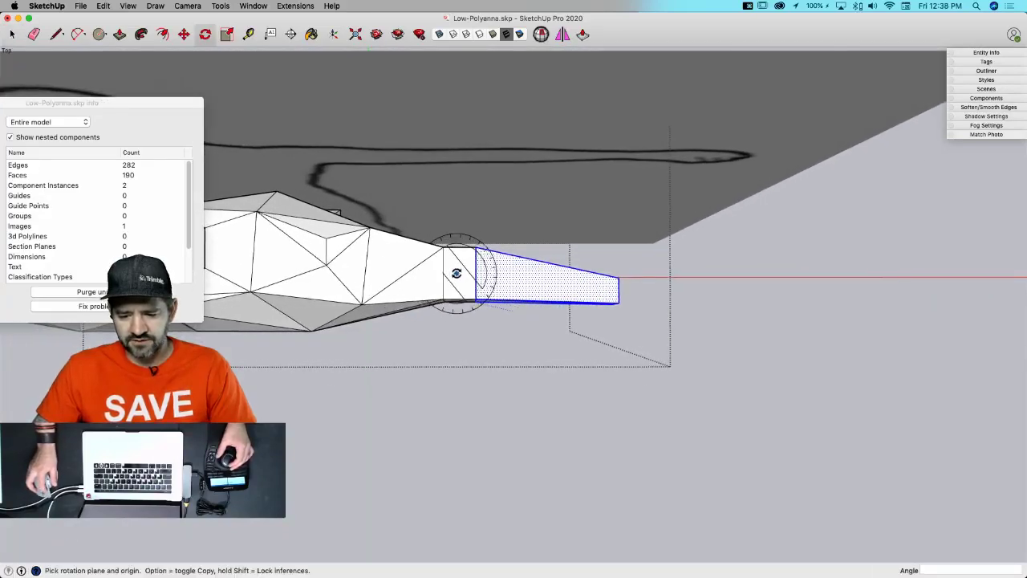
pyautogui.click(587, 287)
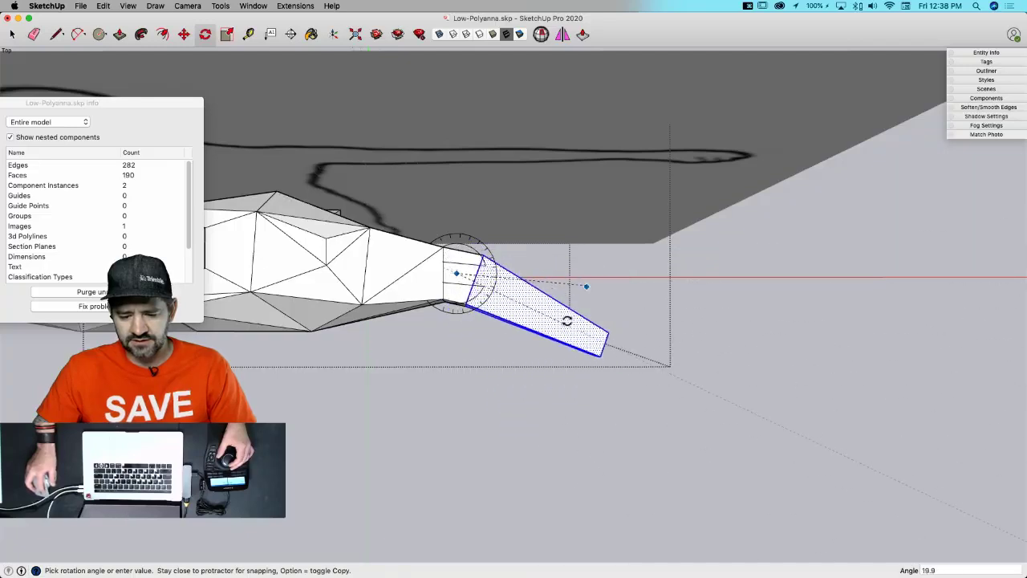
pyautogui.press('Escape')
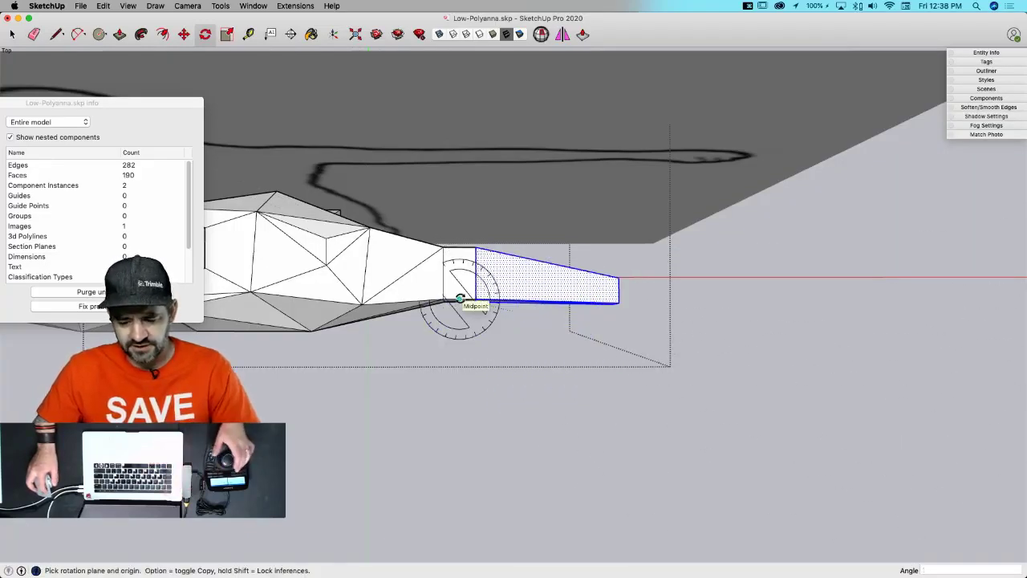
# - Rotate the selected forearm forward in the horizontal plane about the midpoint of the elbow segment's front edge, and clear the selection
pyautogui.click(612, 275)
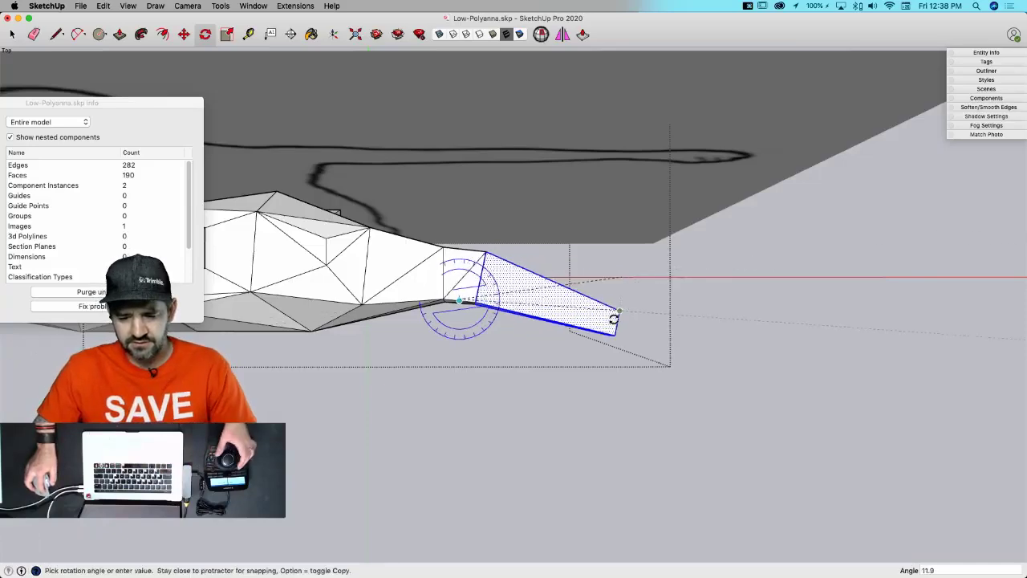
pyautogui.moveTo(587, 298); pyautogui.dragTo(536, 297, button='middle')
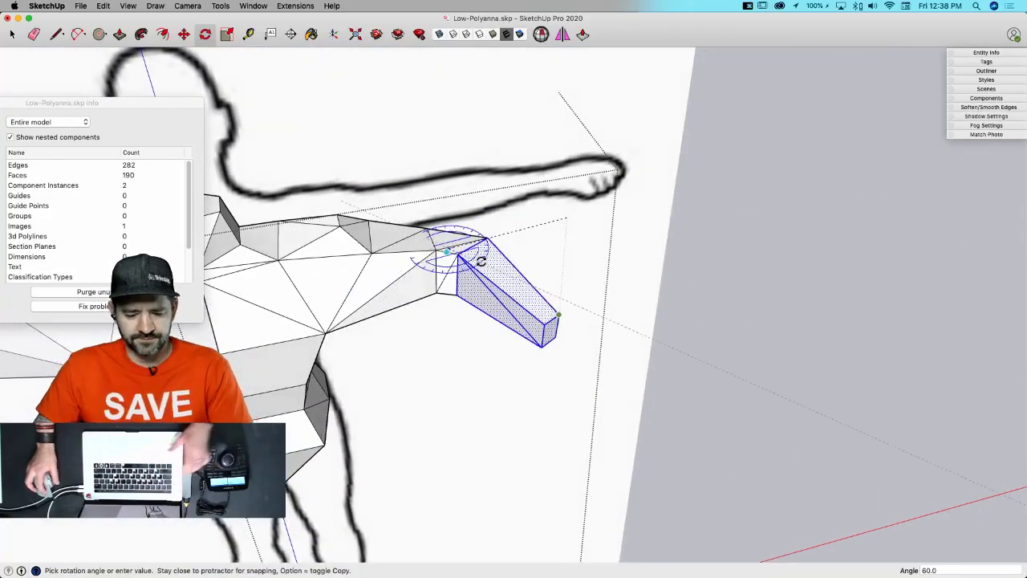
pyautogui.press('space')
pyautogui.click(774, 207)
# - Push/Pull the wrist end face of the forearm outward about 3 3/4"
pyautogui.scroll(10, 774, 211)
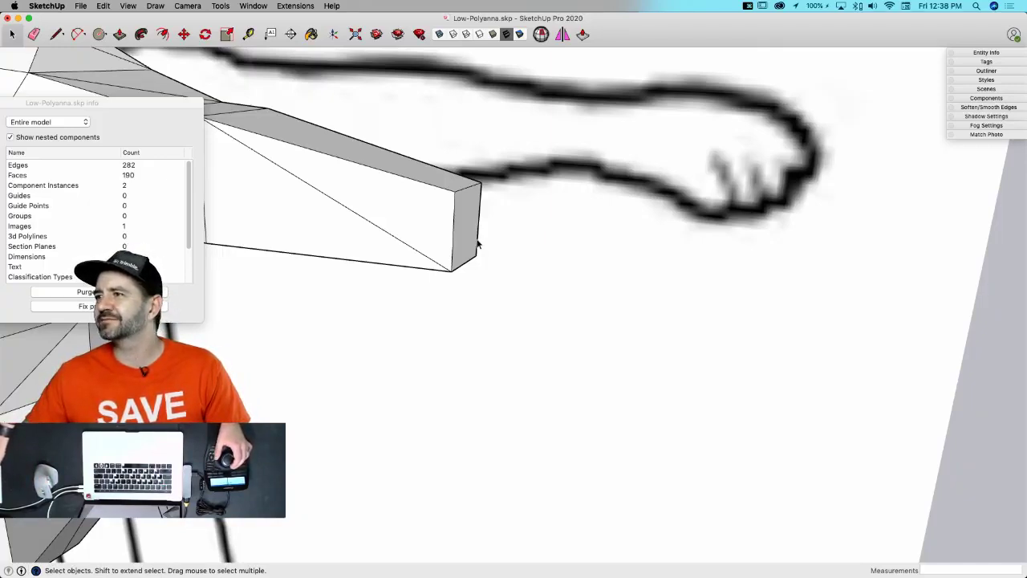
pyautogui.press('f')
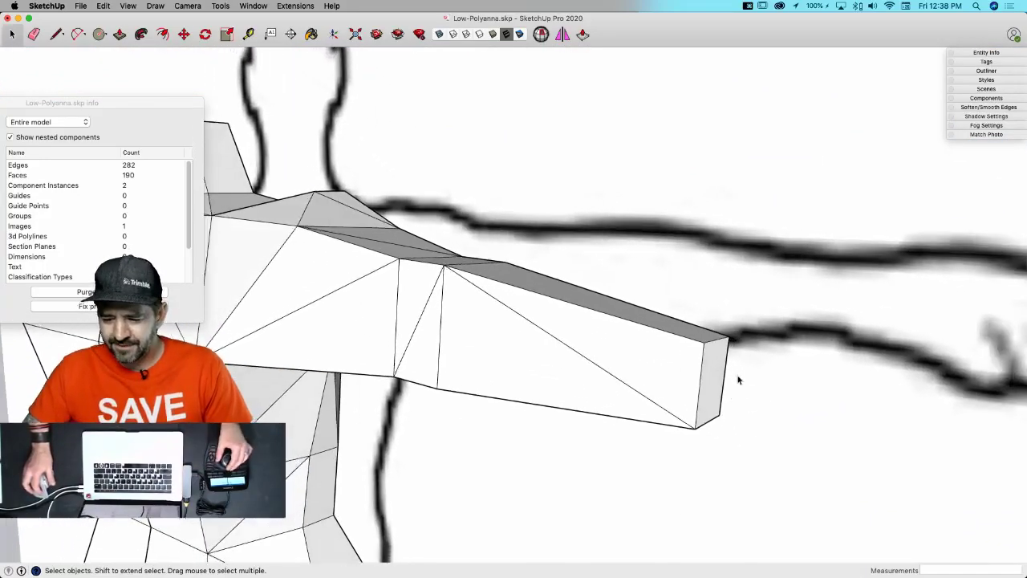
pyautogui.press('p')
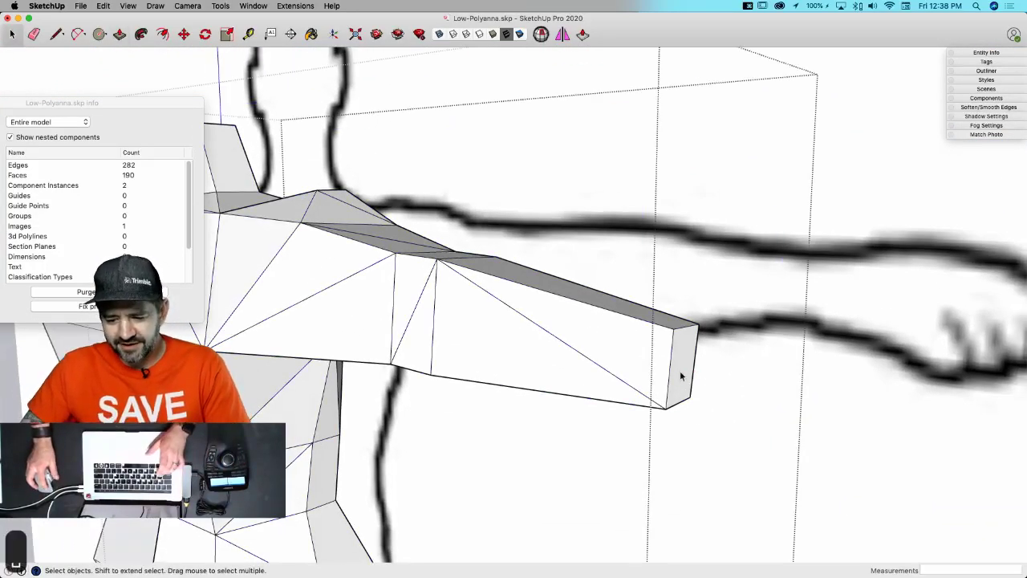
pyautogui.press('p')
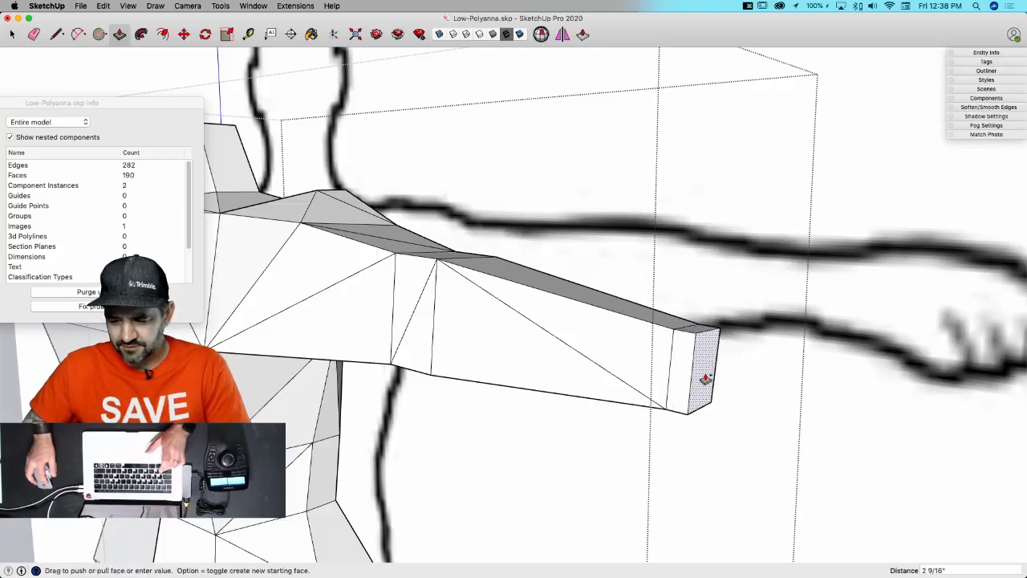
pyautogui.click(756, 383)
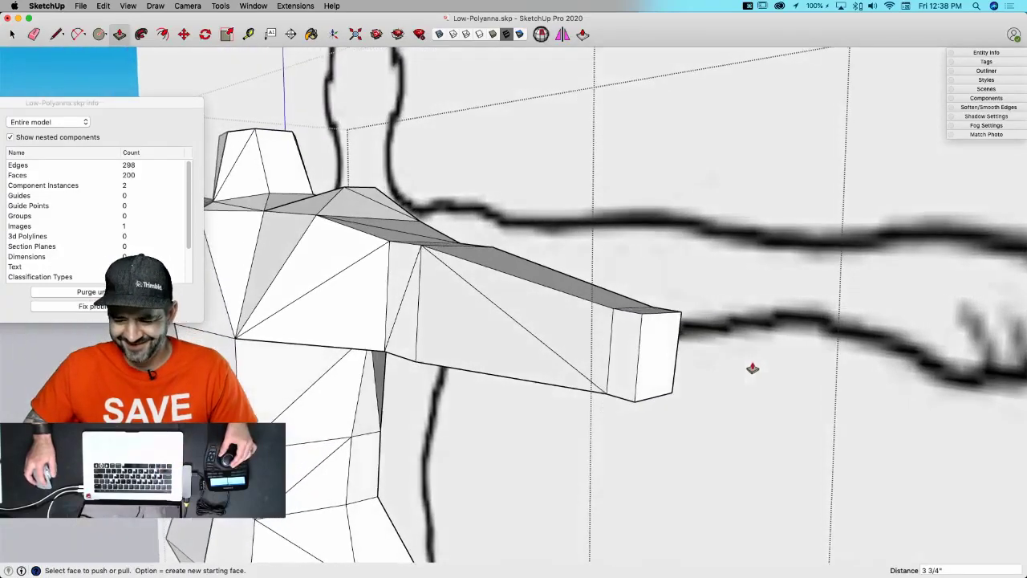
# - Scale the end face of the new wrist segment to about 0.74 along green and about 0.81 along blue
pyautogui.press('space')
pyautogui.click(658, 355)
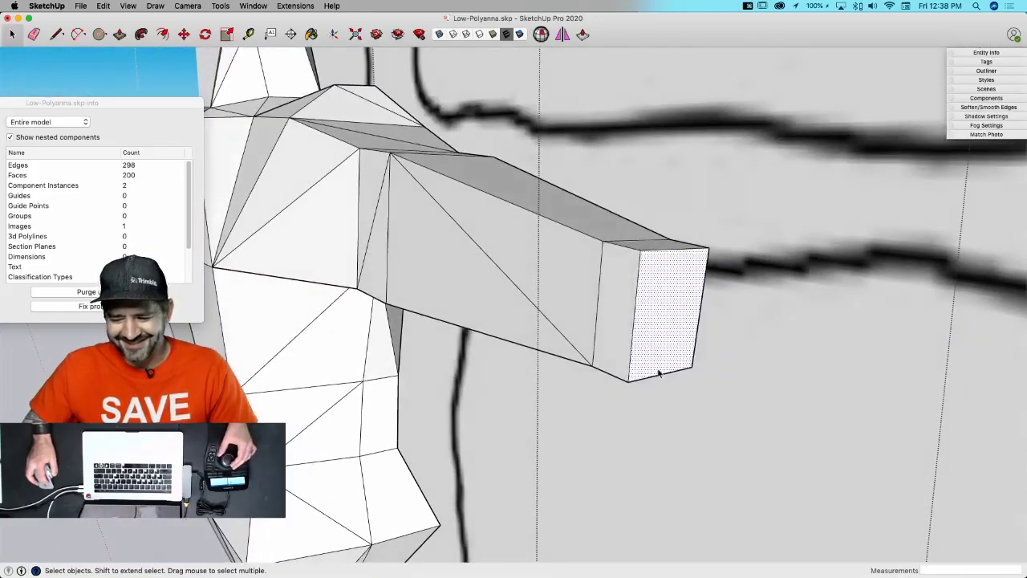
pyautogui.click(659, 381)
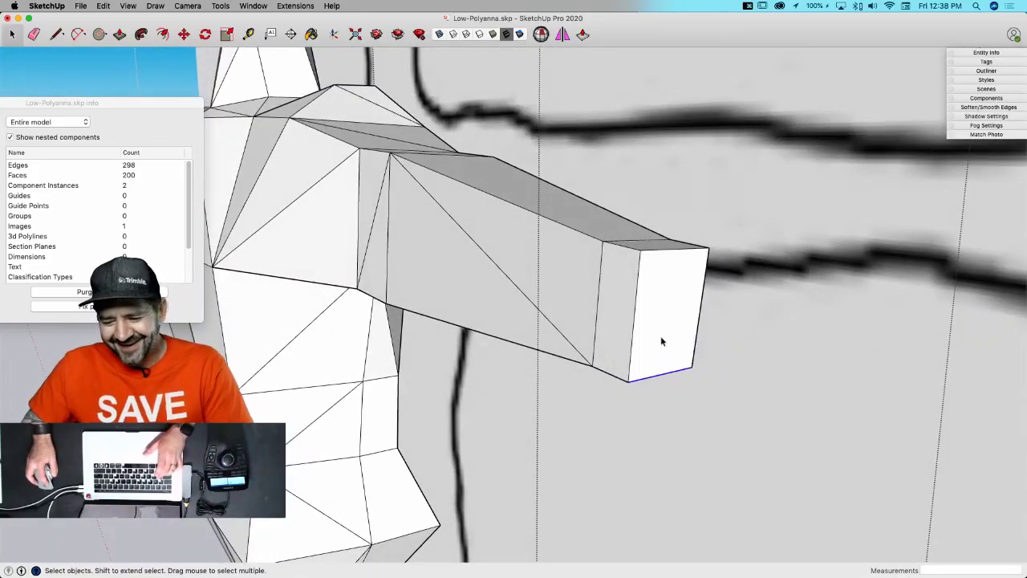
pyautogui.doubleClick(661, 339)
pyautogui.press('s')
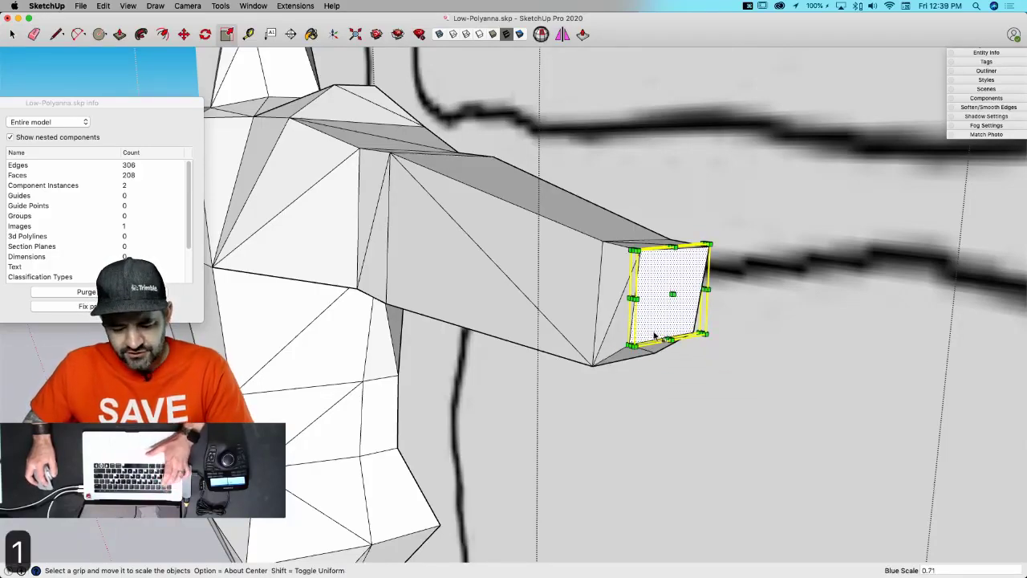
pyautogui.press('super+z')
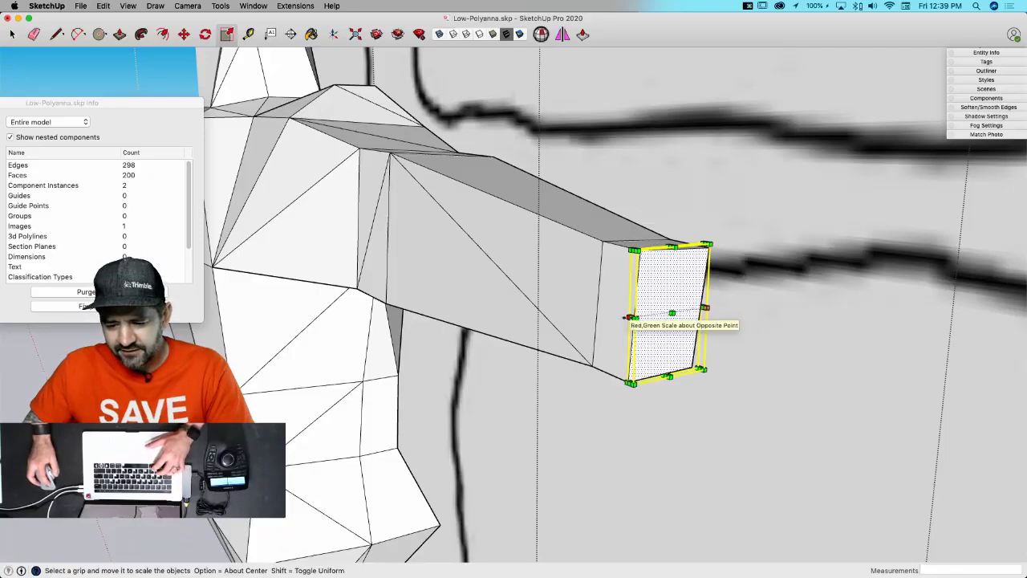
pyautogui.moveTo(631, 318); pyautogui.dragTo(644, 315)
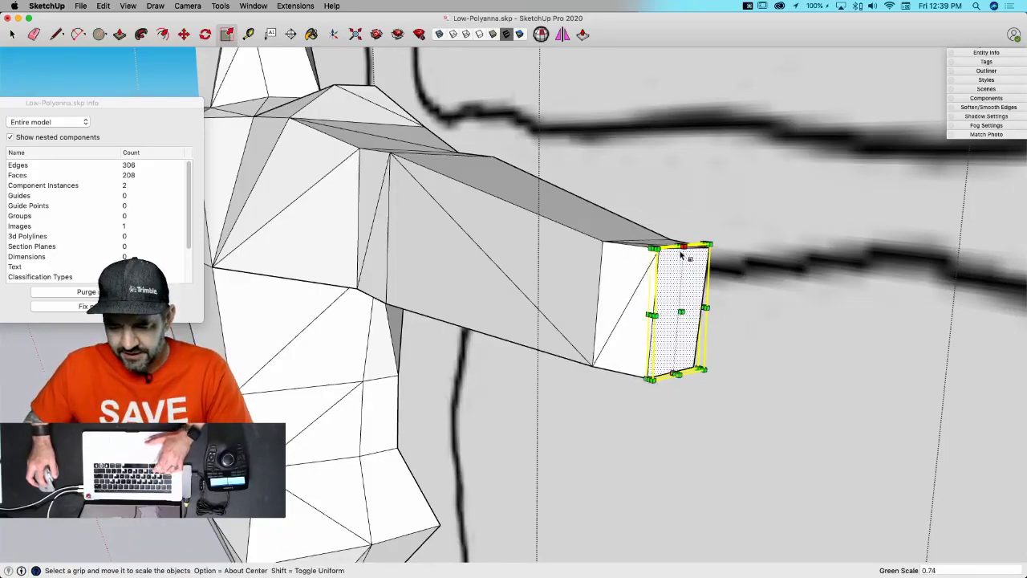
pyautogui.moveTo(678, 246); pyautogui.dragTo(676, 271)
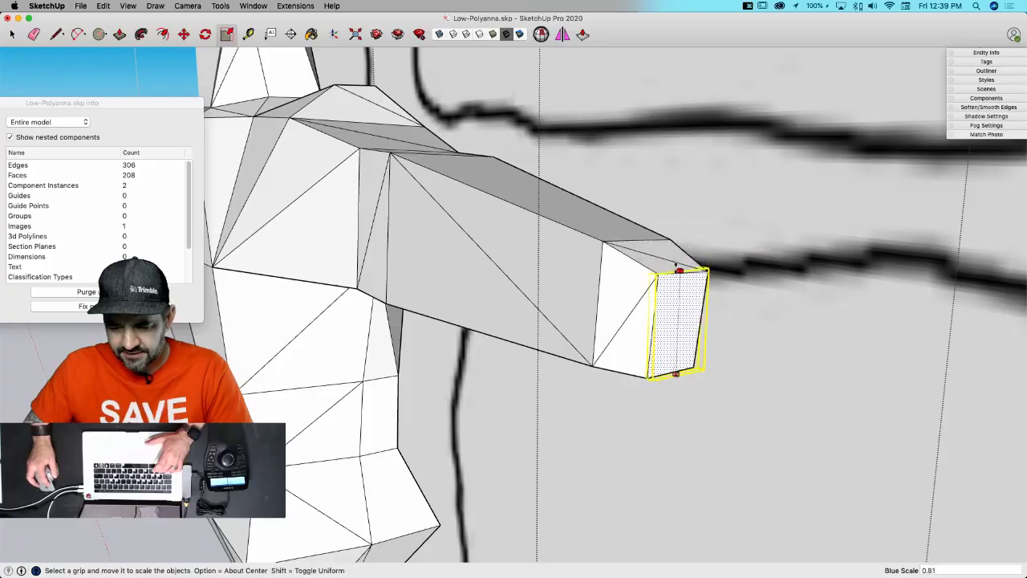
# - Move the scaled end face of the wrist segment about 1 3/8", using the outline image as reference
pyautogui.scroll(6, 734, 378)
pyautogui.press('m')
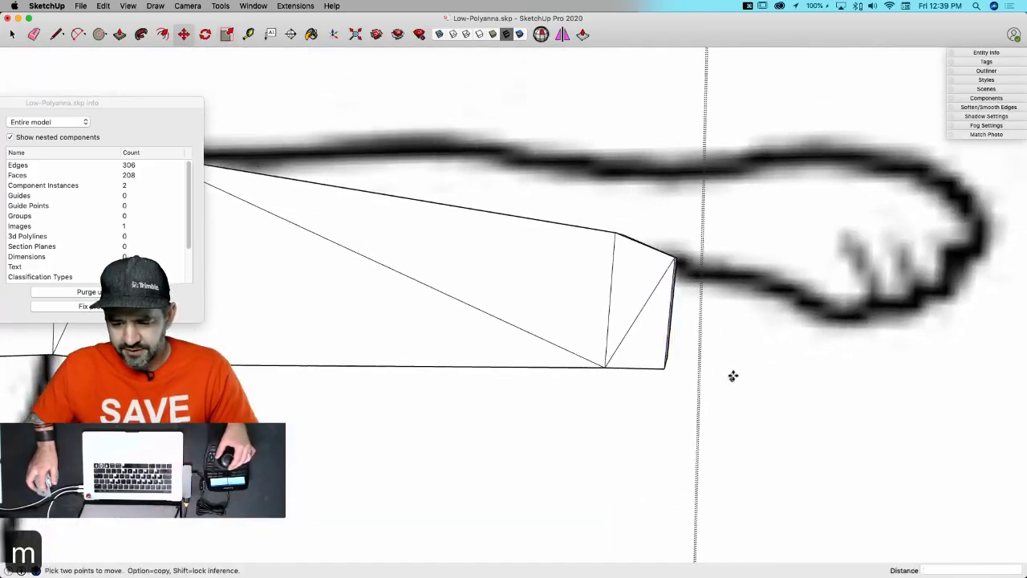
pyautogui.press('space')
pyautogui.click(760, 453)
pyautogui.press('m')
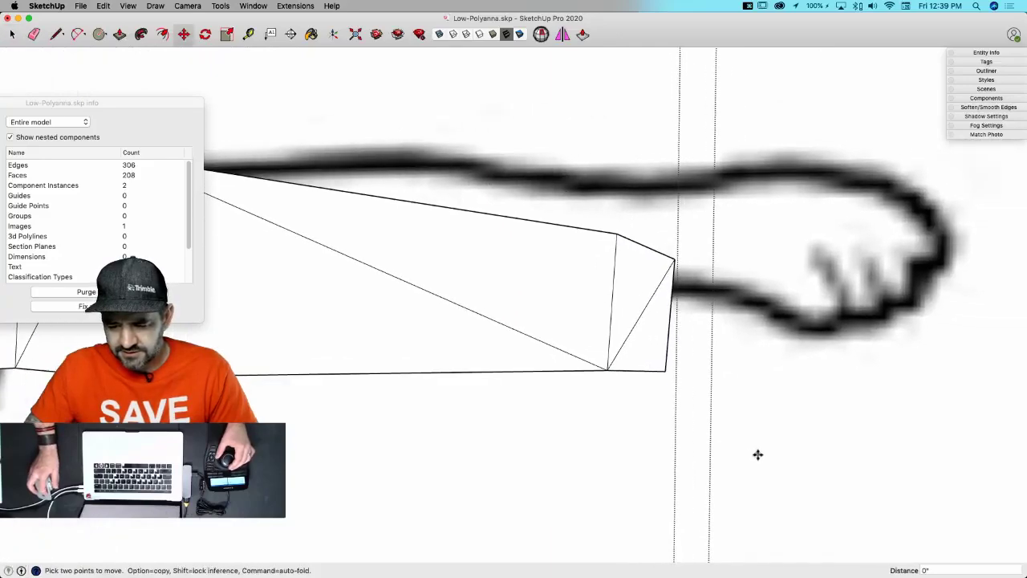
pyautogui.click(745, 457)
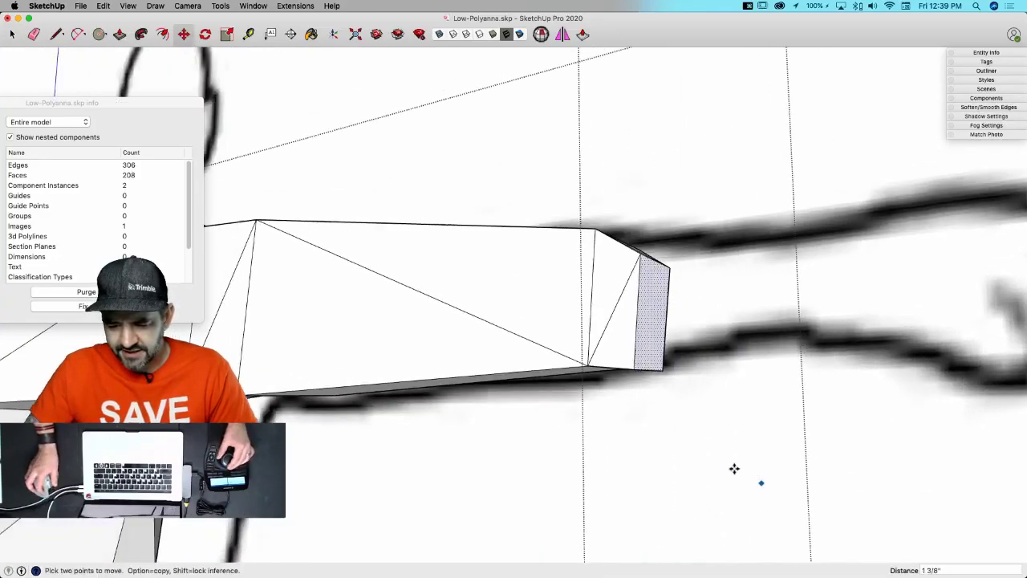
# - Move the lower edge of the wrist segment's end face slightly upward
pyautogui.press('space')
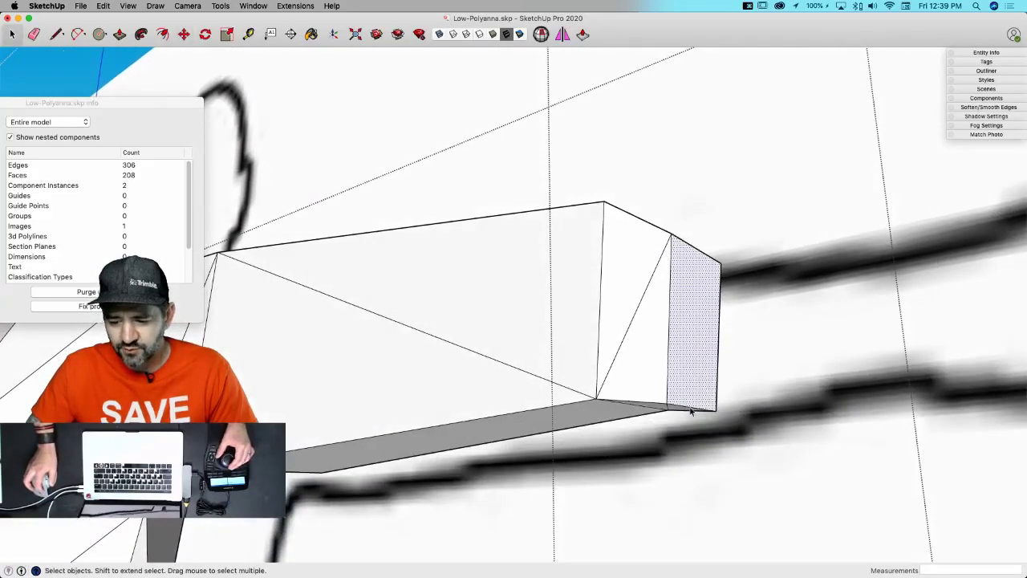
pyautogui.press('m')
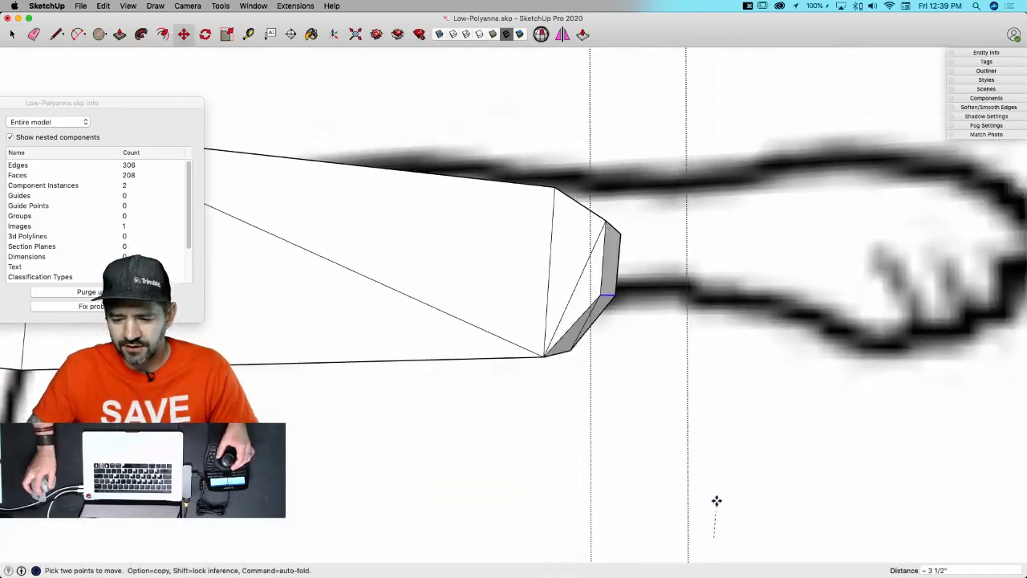
pyautogui.press('Escape')
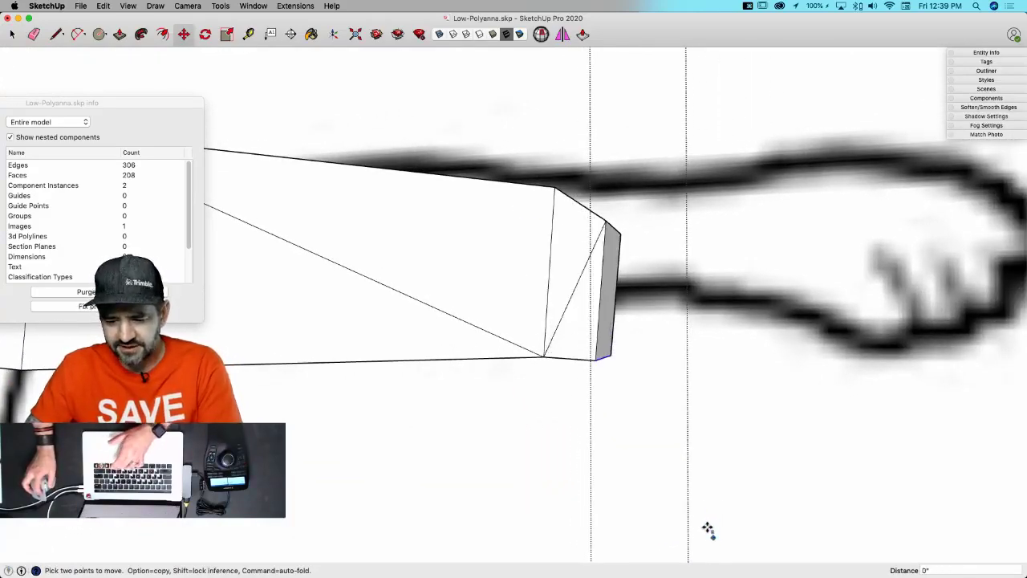
pyautogui.click(706, 527)
pyautogui.press('e')
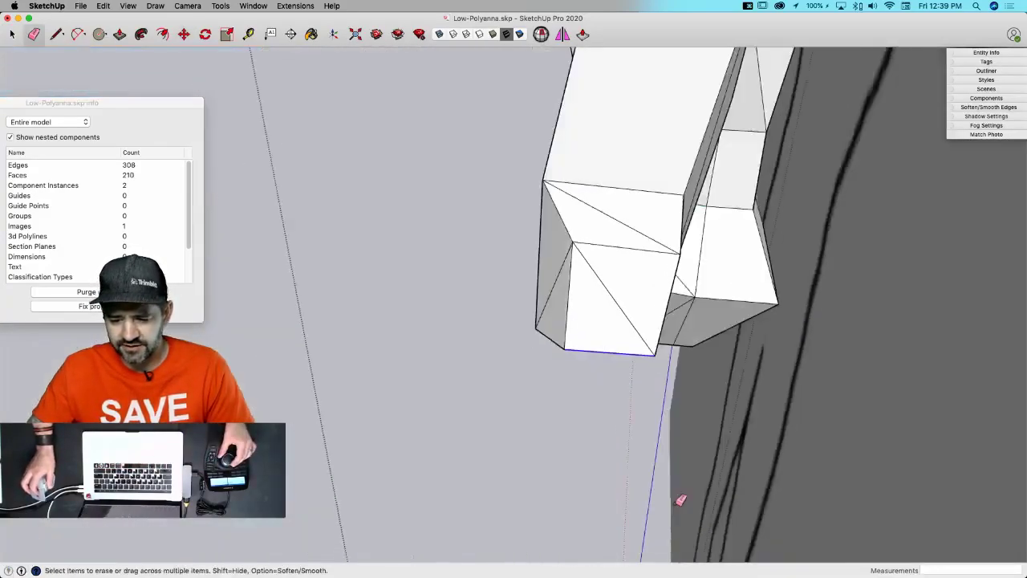
# - Select the wrist segment's end face and move it about 15/16" along the green axis
pyautogui.press('space')
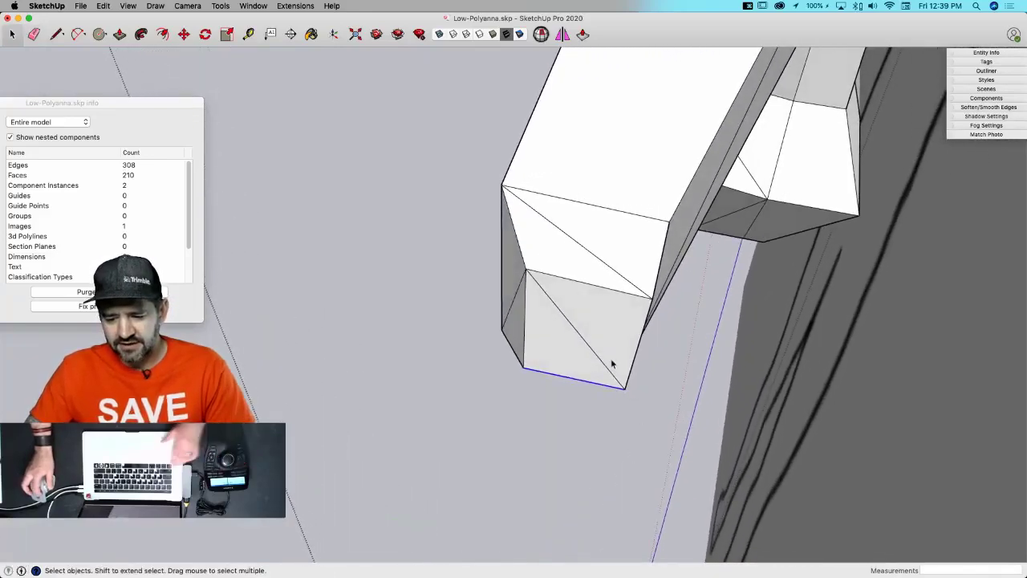
pyautogui.click(611, 364)
pyautogui.press('m')
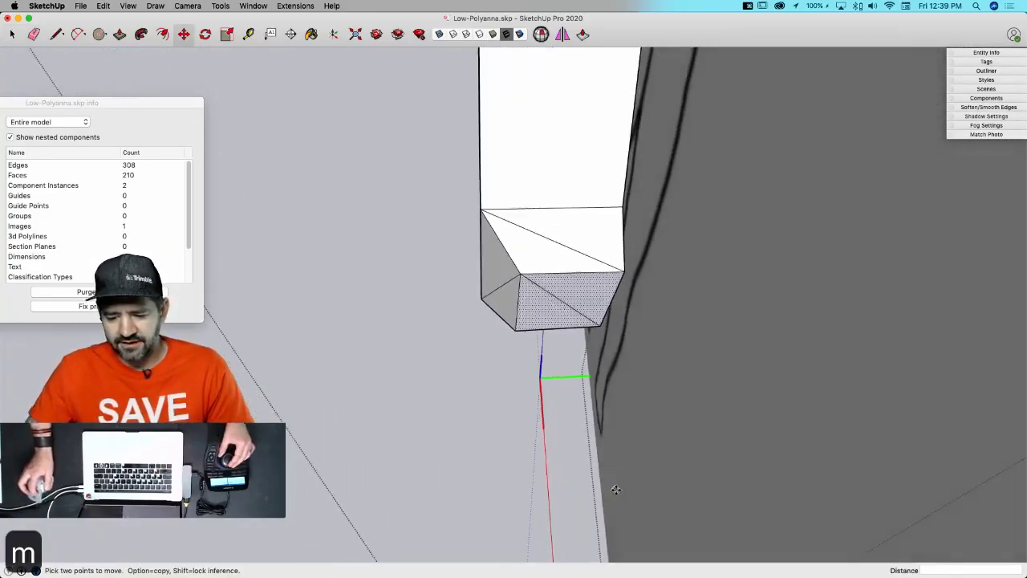
pyautogui.click(563, 455)
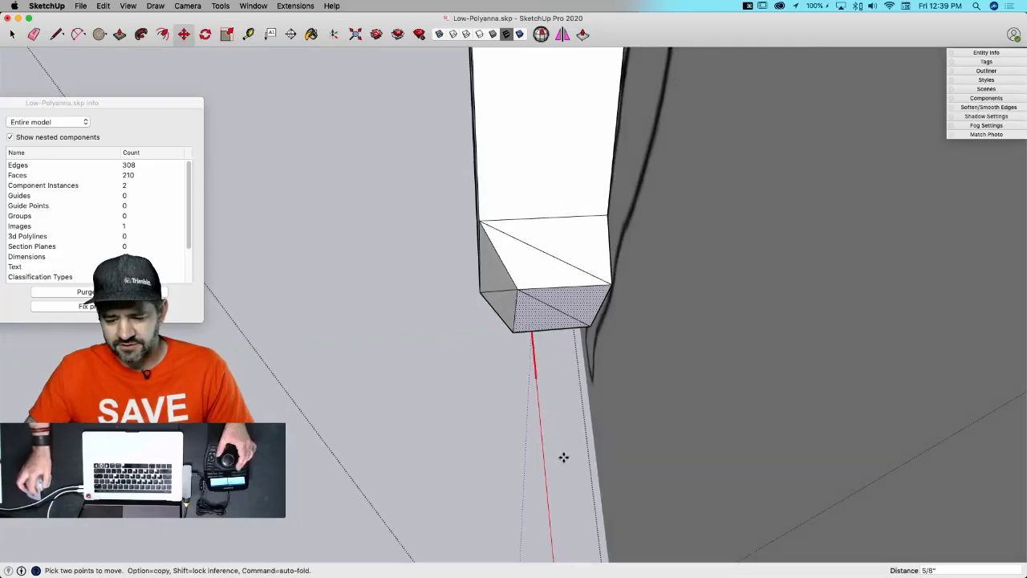
pyautogui.press('Left')
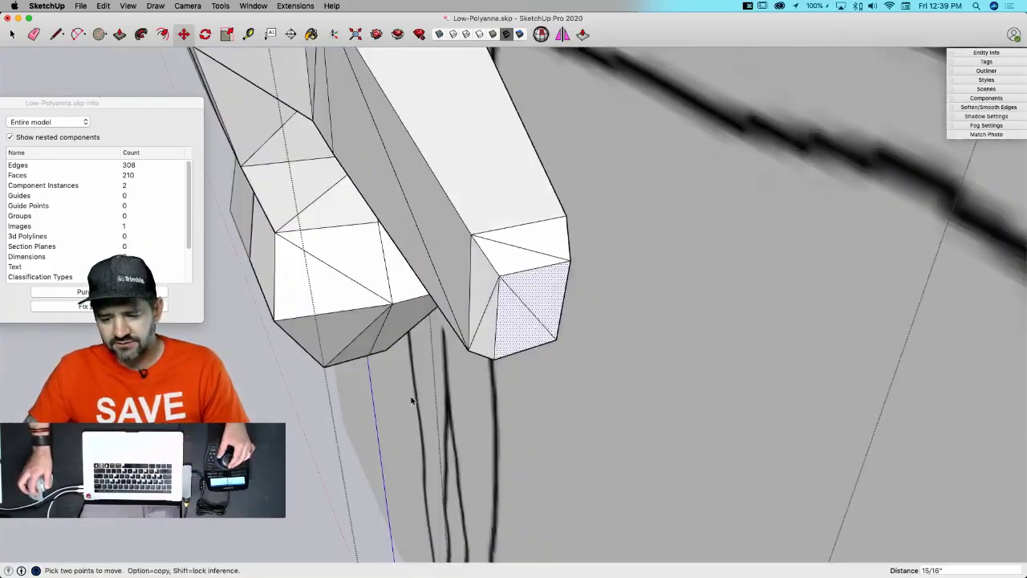
pyautogui.press('space')
# - Make the four corner vertices of the wrist end face planar with Vertex Tools and erase the diagonal edge across it
pyautogui.press('e')
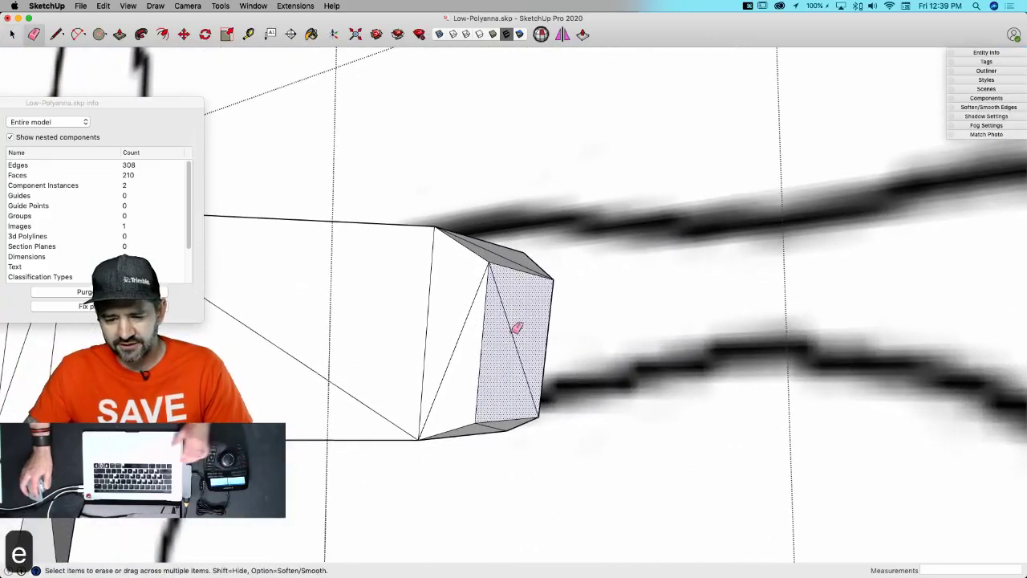
pyautogui.press('space')
pyautogui.press('v')
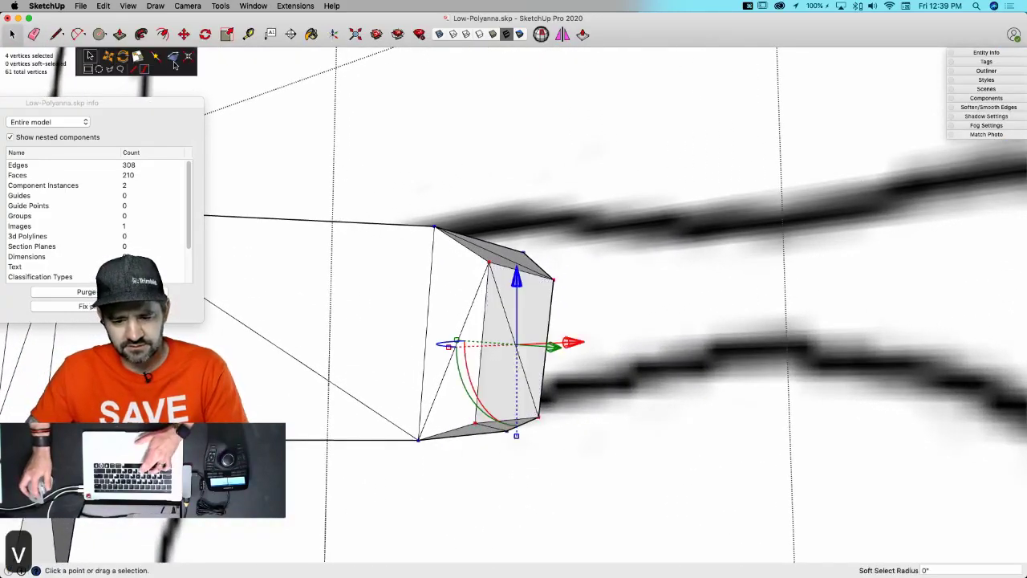
pyautogui.press('e')
pyautogui.click(505, 304)
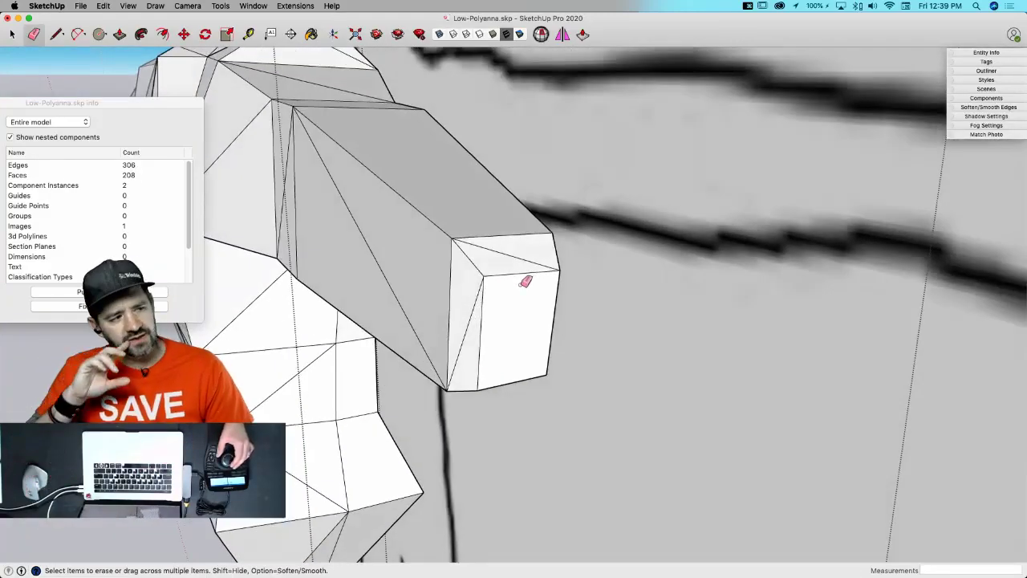
# - Push/Pull the cleaned-up end face of the arm outward 3" to add another segment
pyautogui.moveTo(525, 281); pyautogui.dragTo(514, 260, button='middle')
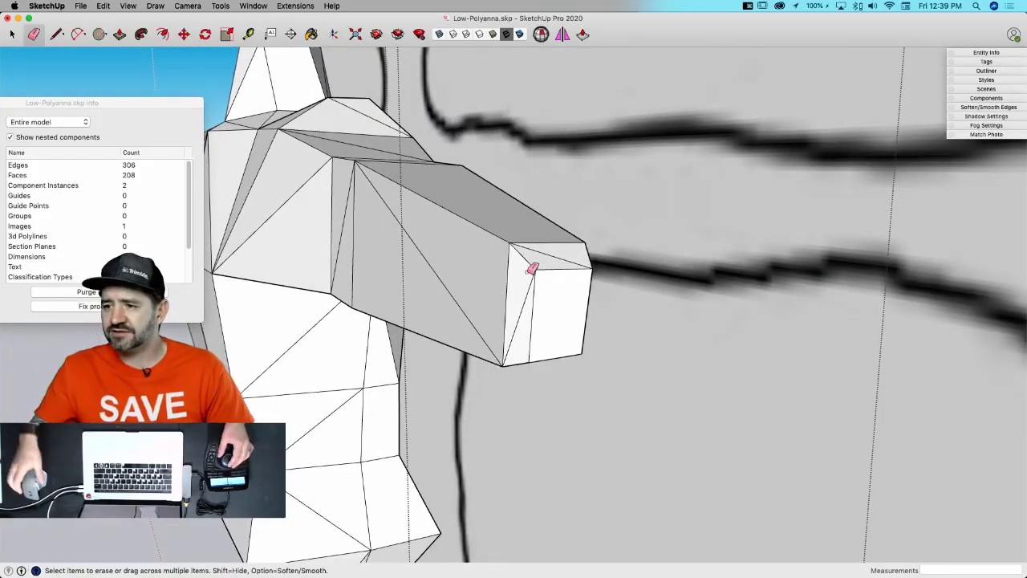
pyautogui.moveTo(531, 269); pyautogui.dragTo(513, 254, button='middle')
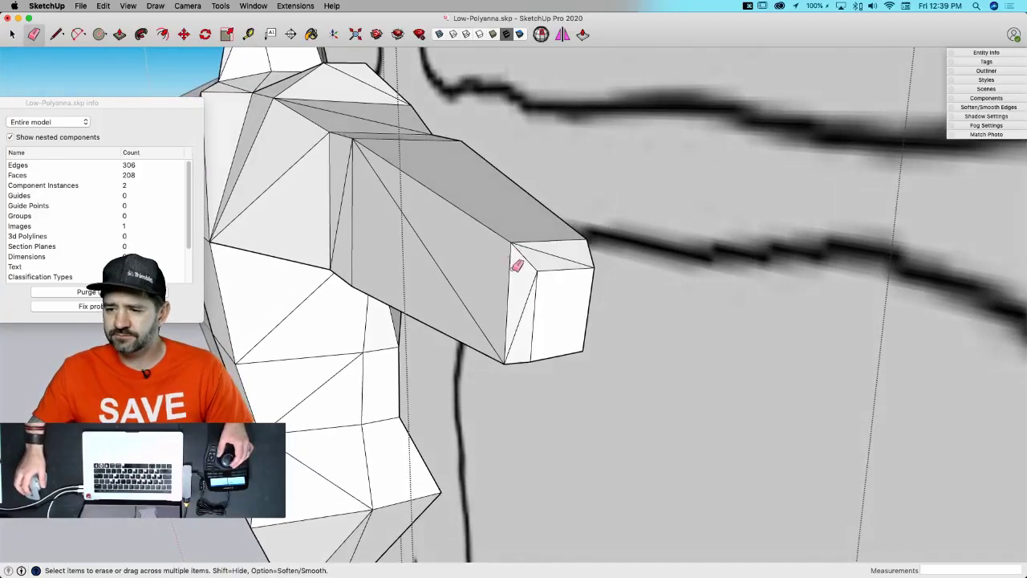
pyautogui.press('p')
pyautogui.click(557, 337)
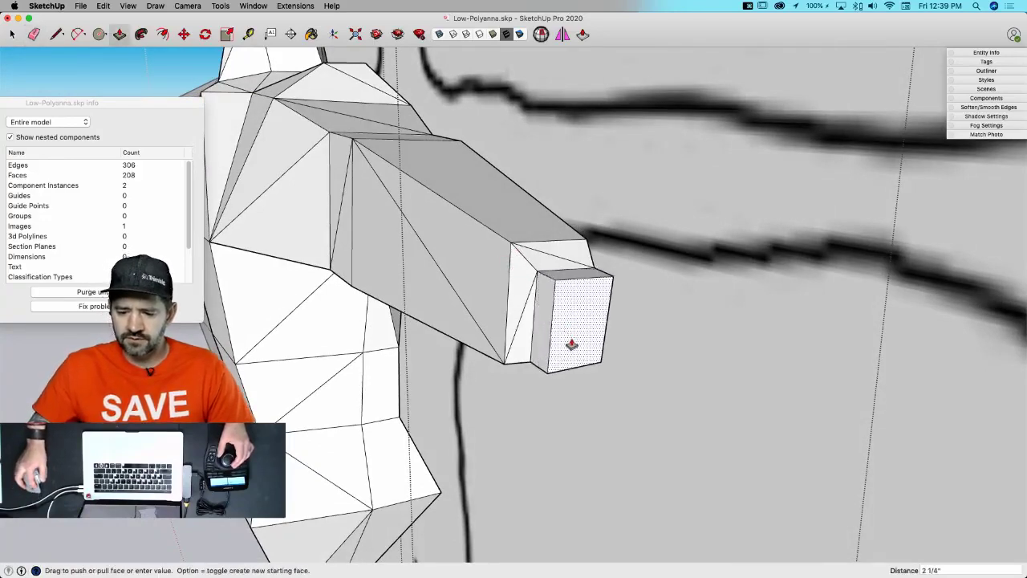
pyautogui.click(576, 346)
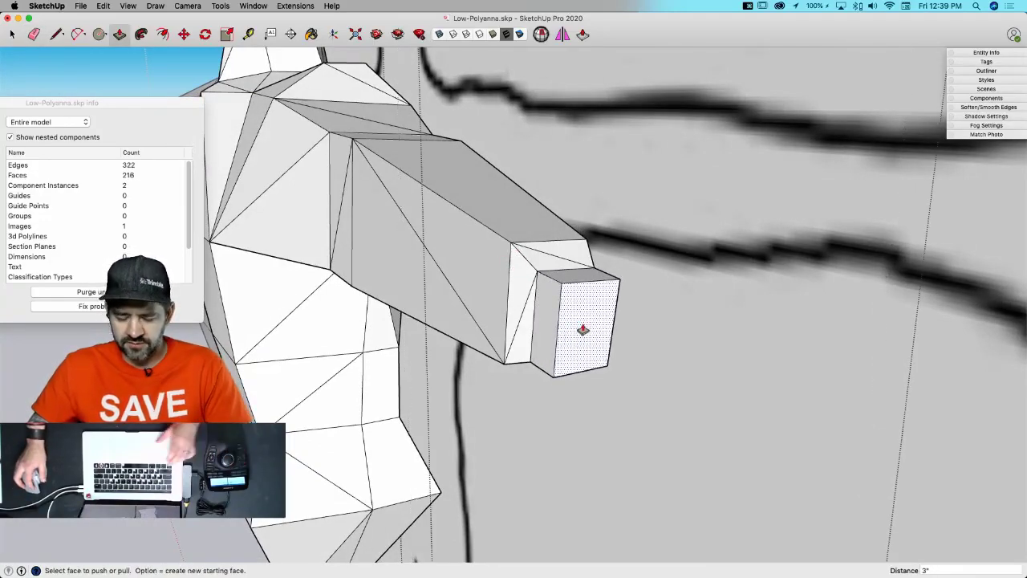
pyautogui.press('space')
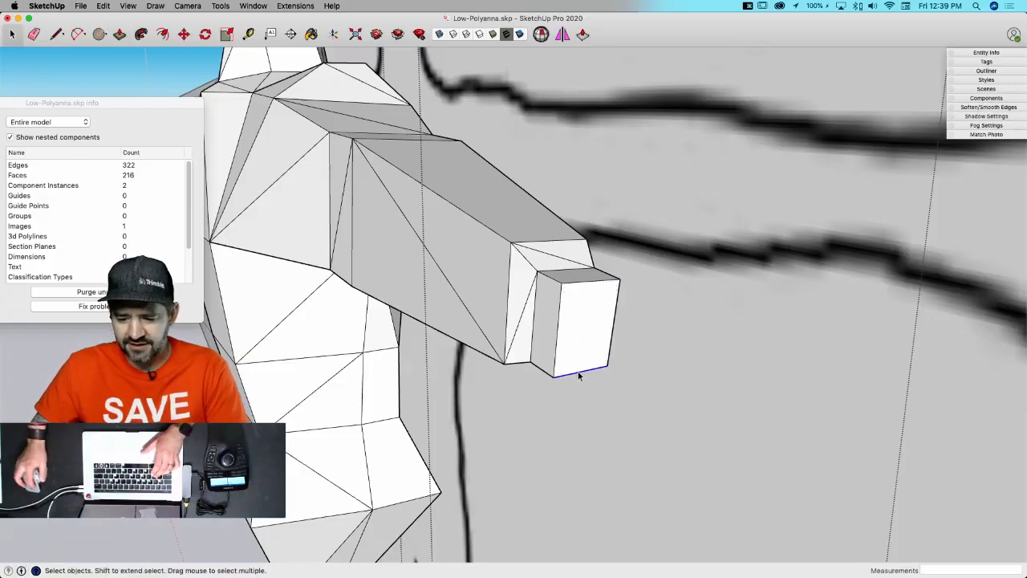
# - Move the lower edge of the new arm segment's end face down 1 7/16", and erase and redraw that face's diagonal
pyautogui.press('m')
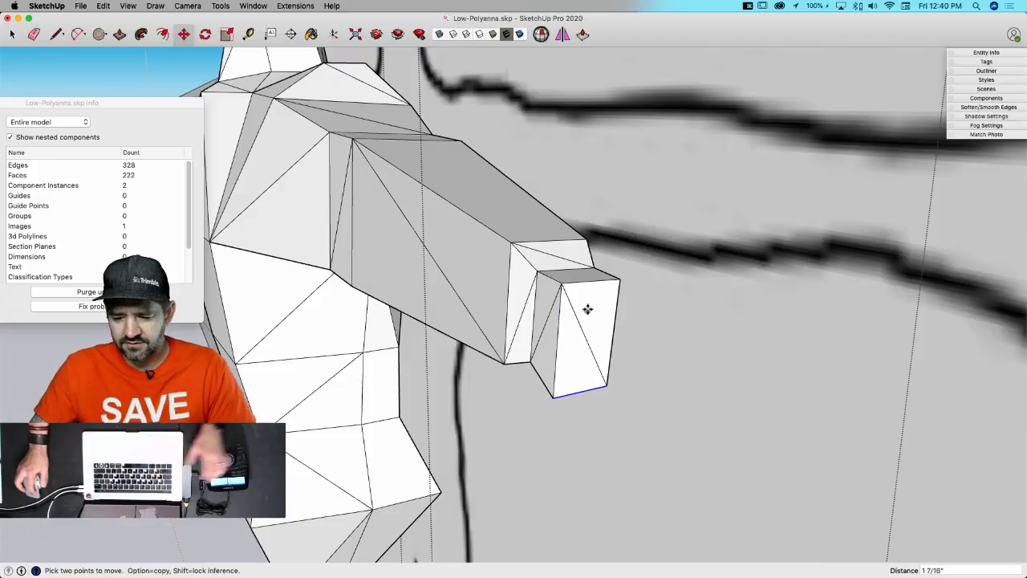
pyautogui.press('e')
pyautogui.press('space')
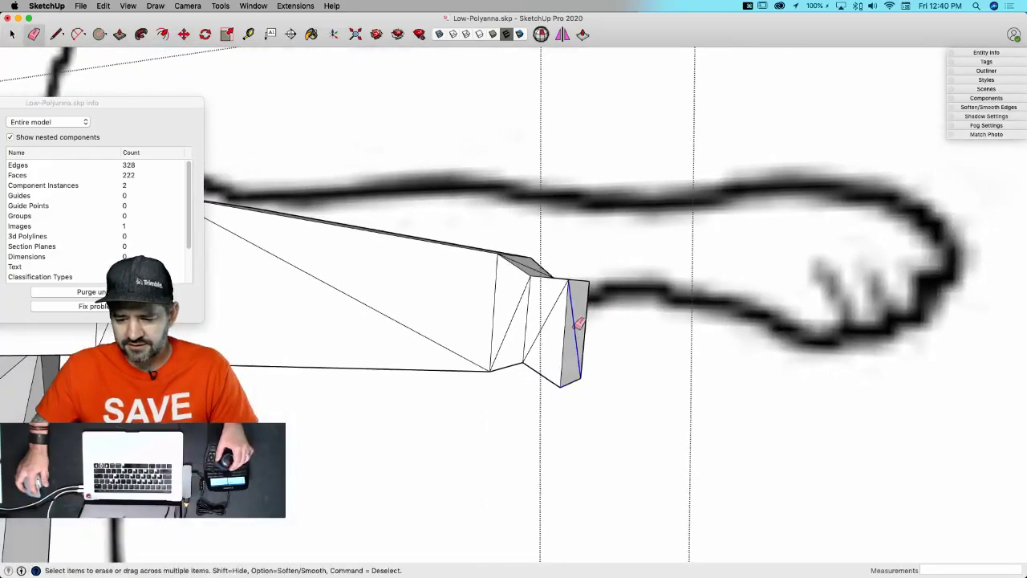
pyautogui.click(576, 323)
pyautogui.press('l')
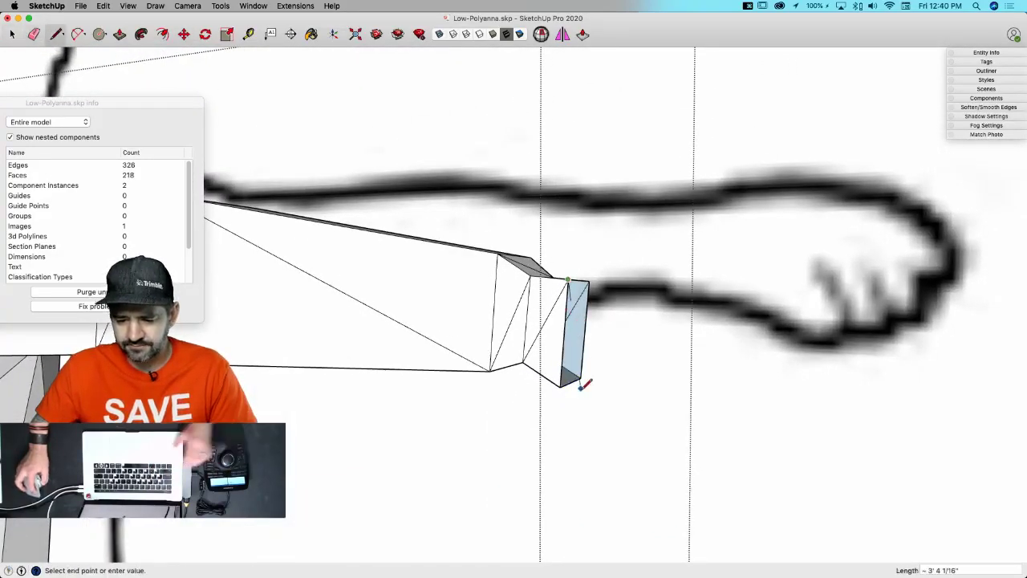
pyautogui.click(580, 377)
pyautogui.press('space')
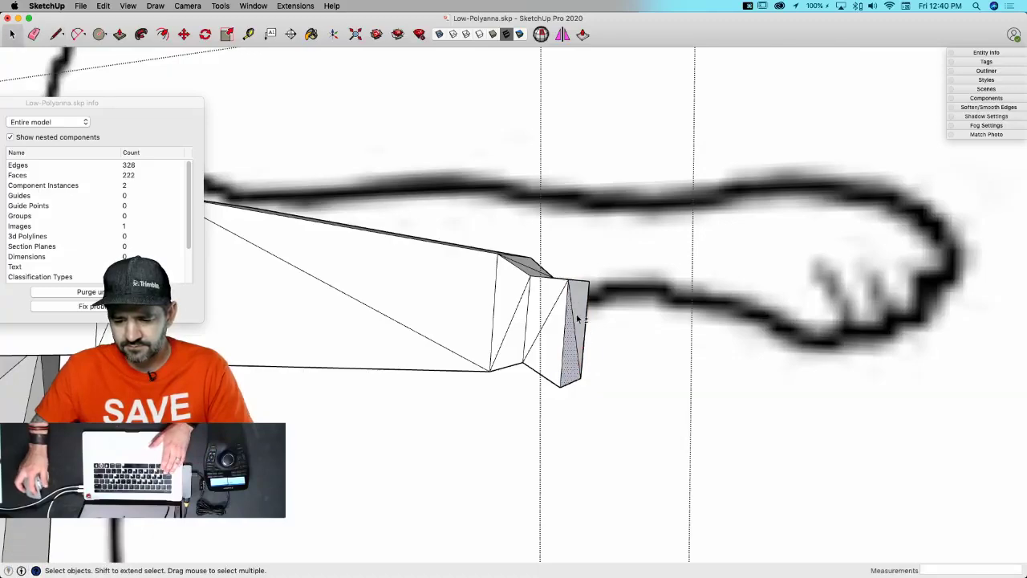
# - Select all the faces and edges of the arm's new end segment, leaving out the edges shared with the wrist
pyautogui.moveTo(585, 320)
pyautogui.mouseDown(button='middle')
pyautogui.moveTo(572, 350)
pyautogui.moveTo(545, 319)
pyautogui.moveTo(578, 316)
pyautogui.mouseUp(button='middle')
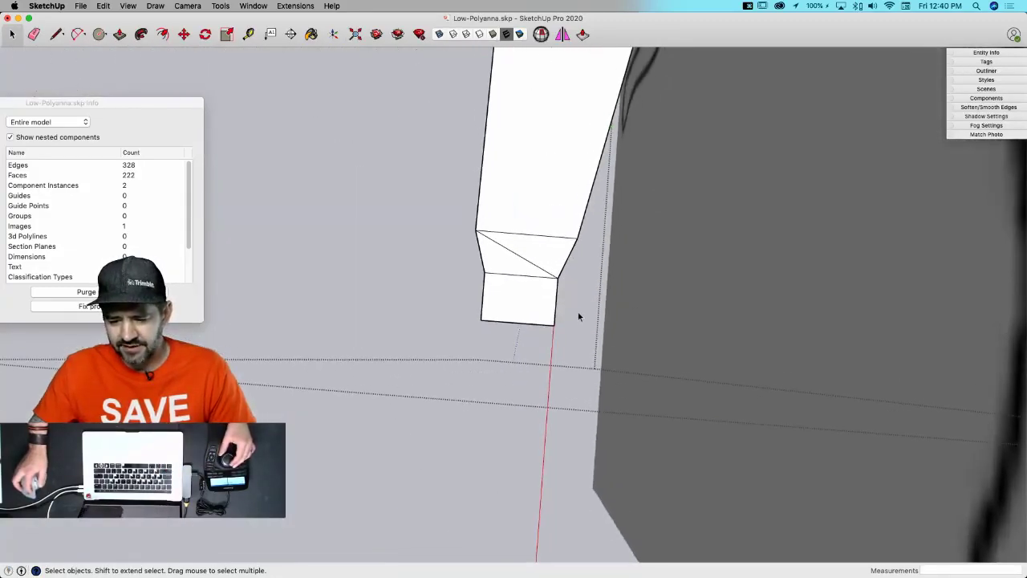
pyautogui.moveTo(368, 351); pyautogui.dragTo(369, 349)
pyautogui.moveTo(541, 329); pyautogui.dragTo(553, 313, button='middle')
pyautogui.press('q')
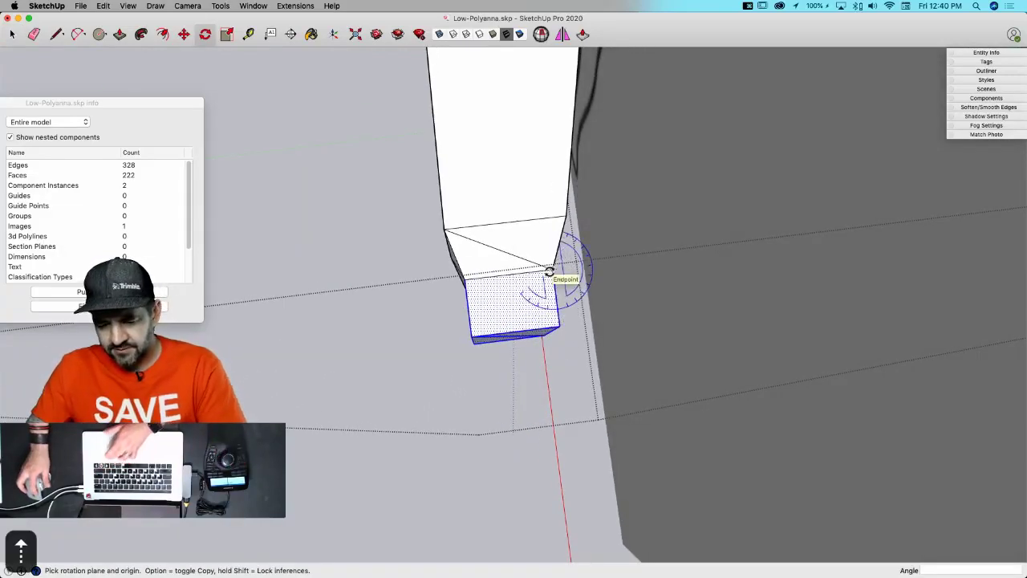
pyautogui.click(549, 271)
pyautogui.moveTo(584, 330); pyautogui.dragTo(570, 306, button='middle')
pyautogui.scroll(5, 572, 309)
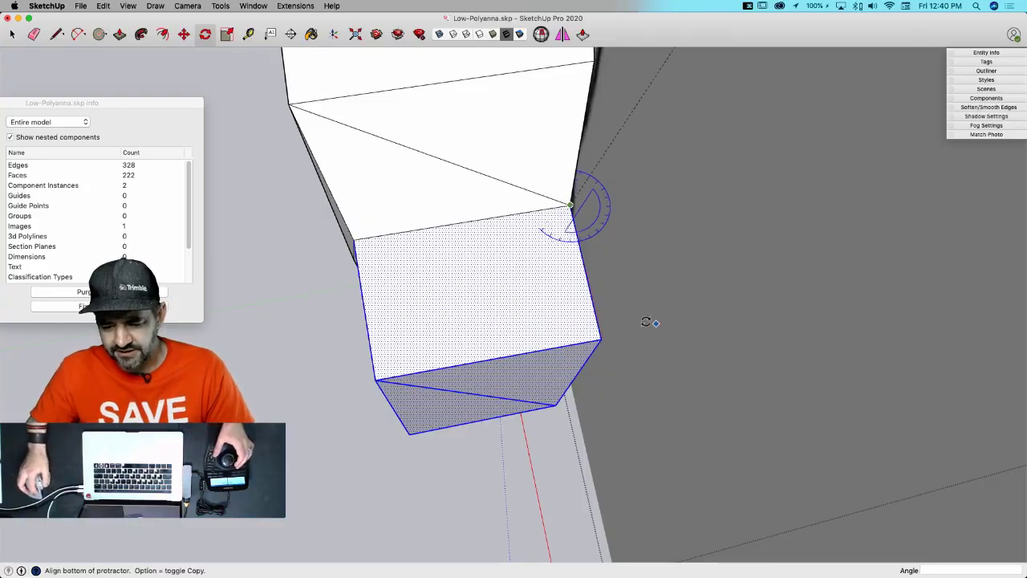
pyautogui.click(603, 340)
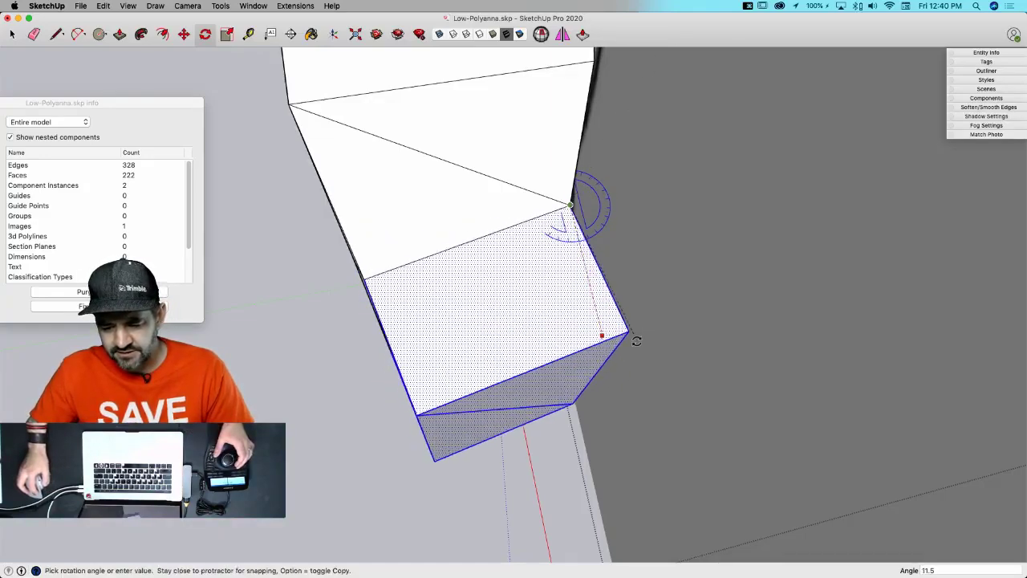
pyautogui.press('Escape')
# - Rotate the selected end segment about 4.8 degrees around the green axis, pivoting on its upper corner at the wrist
pyautogui.moveTo(613, 342); pyautogui.dragTo(434, 274, button='middle')
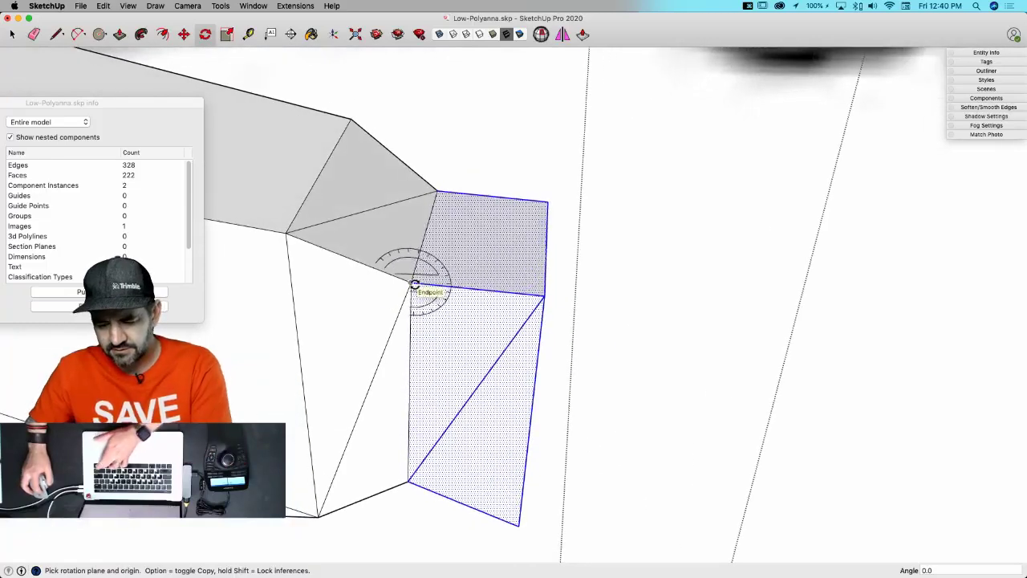
pyautogui.press('Left')
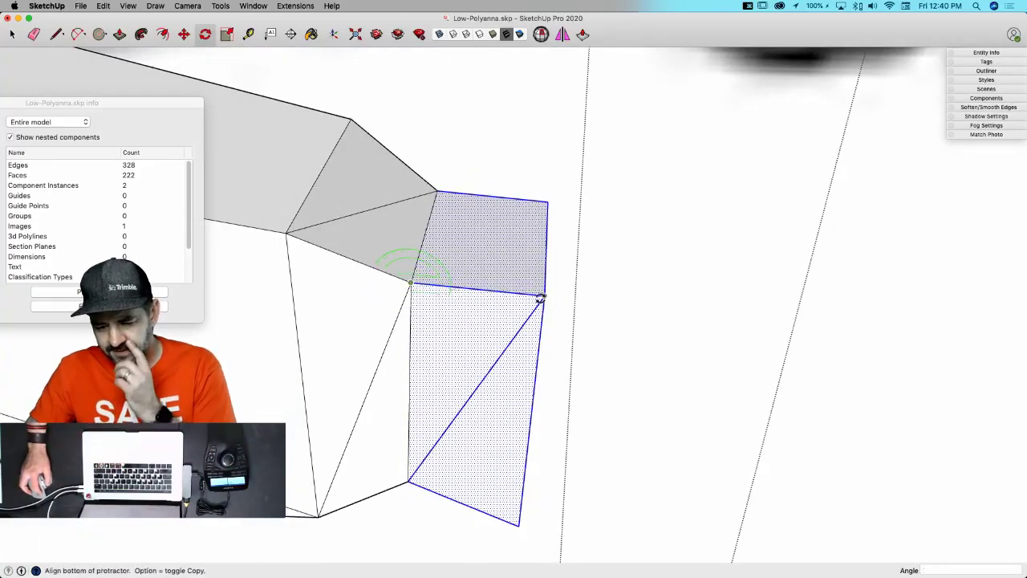
pyautogui.click(542, 297)
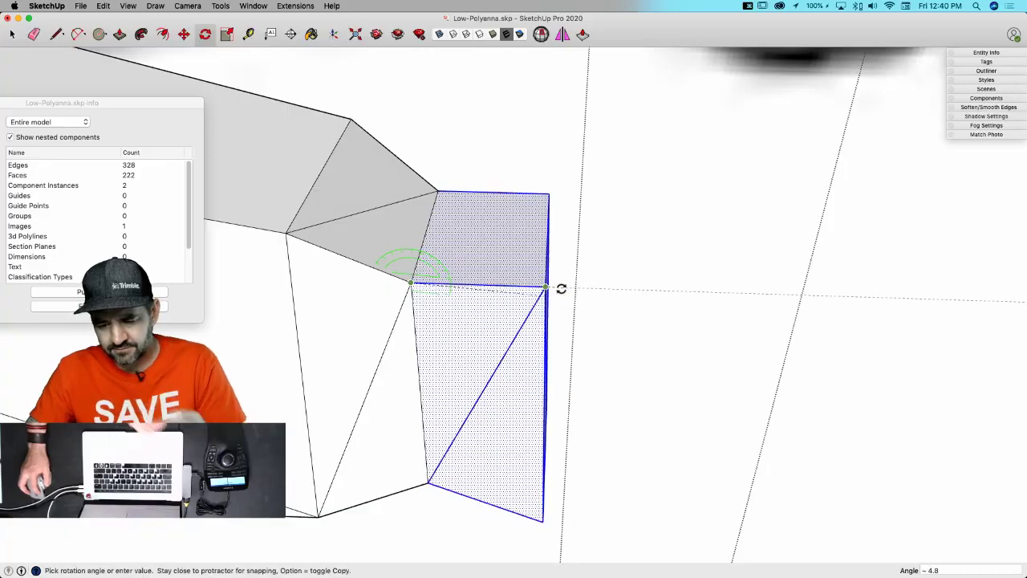
pyautogui.click(561, 289)
# - Make the two triangles of the segment's end face planar with Vertex Tools and erase the diagonal edge between them
pyautogui.press('e')
pyautogui.moveTo(688, 303); pyautogui.dragTo(555, 330, button='middle')
pyautogui.press('space')
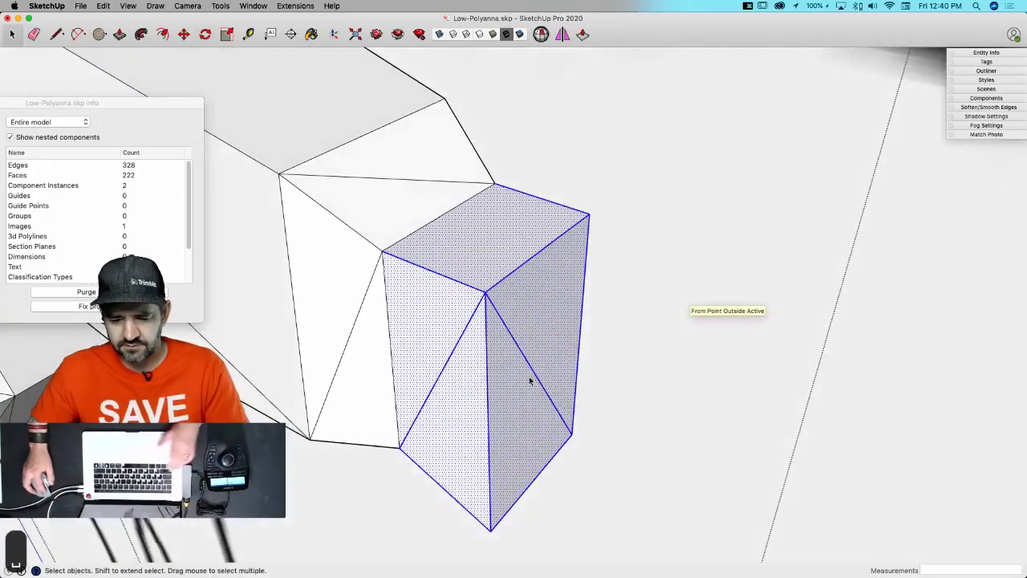
pyautogui.click(530, 380)
pyautogui.keyDown('shift'); pyautogui.click(559, 341); pyautogui.keyUp('shift')
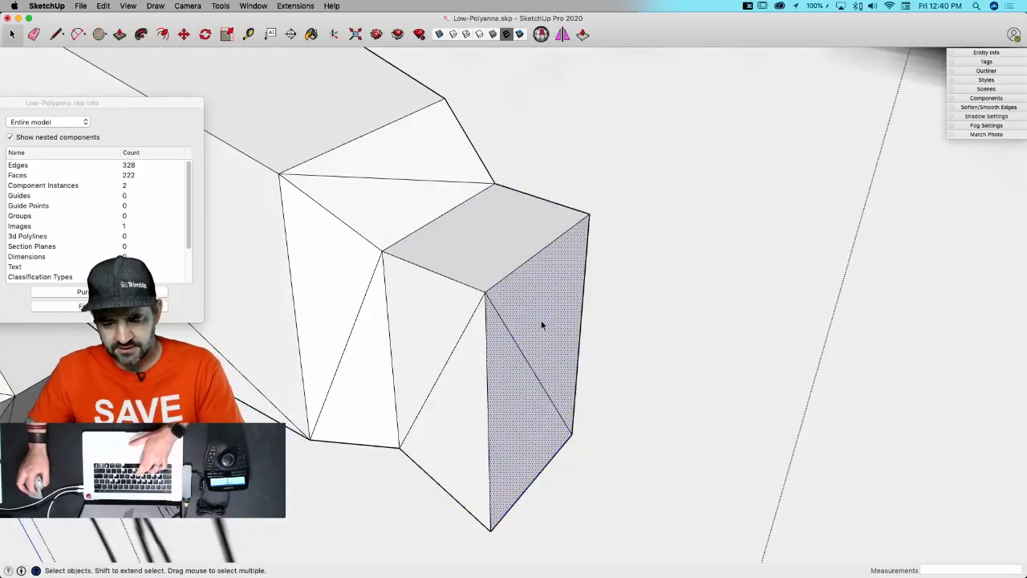
pyautogui.press('v')
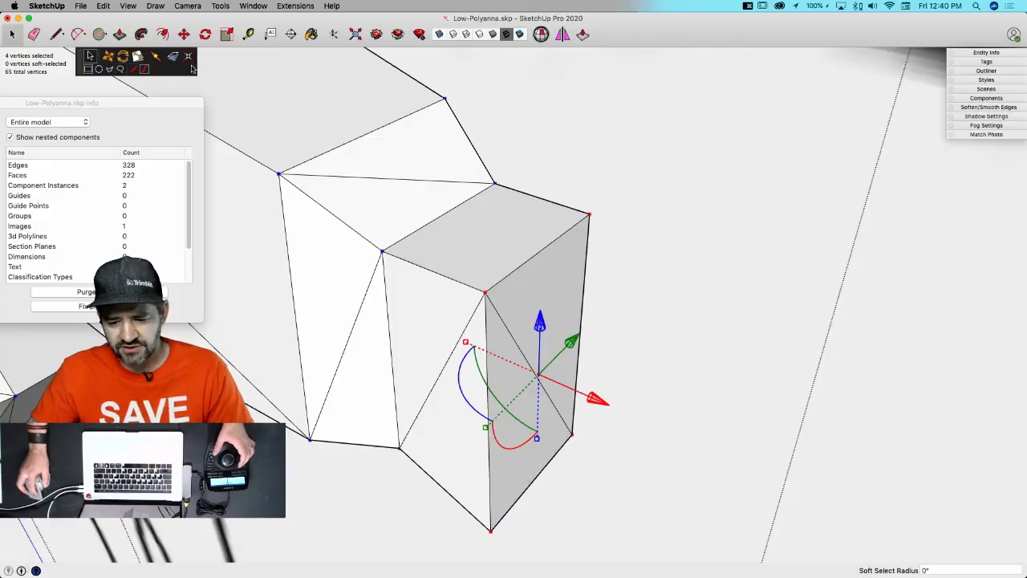
pyautogui.press('e')
pyautogui.click(508, 329)
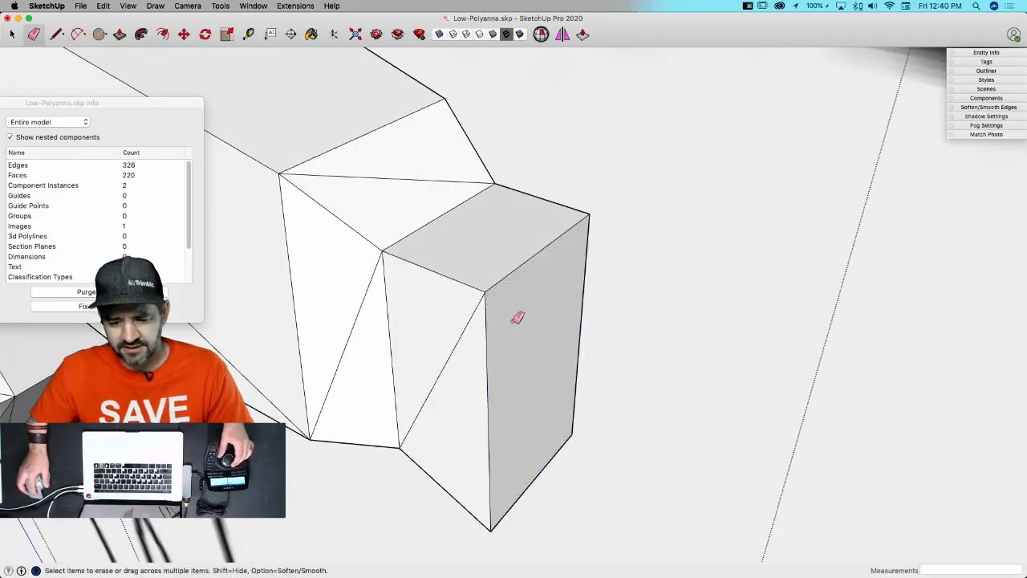
# - Push/Pull the end face outward three times, by about 2 15/16", 3 5/16" and 3 1/4", to form the hand segments
pyautogui.press('space')
pyautogui.press('p')
pyautogui.click(513, 337)
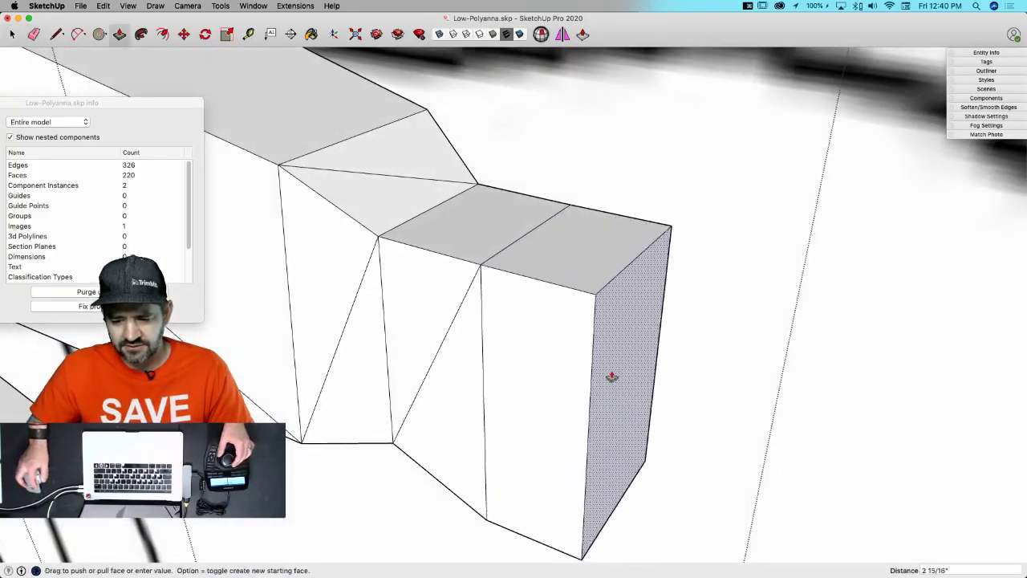
pyautogui.click(611, 375)
pyautogui.click(598, 328)
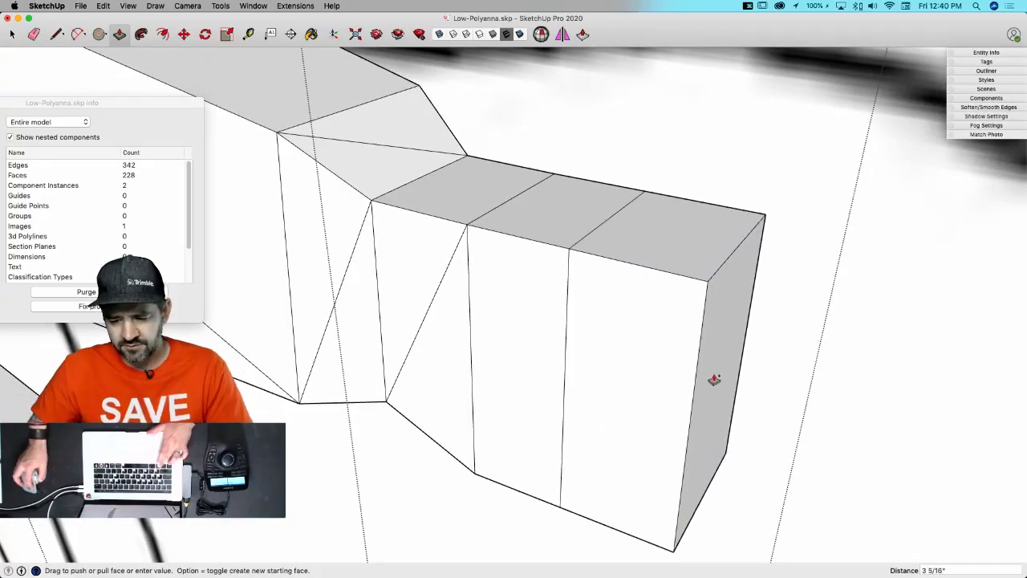
pyautogui.click(714, 379)
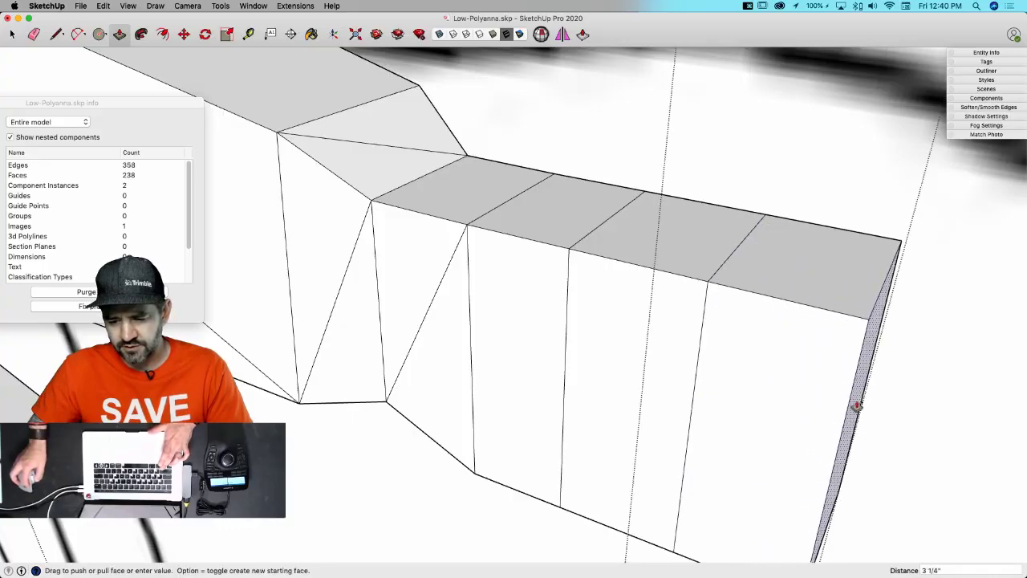
pyautogui.click(849, 388)
# - Push/Pull the top face of the first of the three hand segments upward to form a thumb
pyautogui.moveTo(848, 388); pyautogui.dragTo(436, 215, button='middle')
pyautogui.press('p')
pyautogui.click(537, 211)
pyautogui.click(527, 104)
pyautogui.press('space')
# - Scale the last two hand segments narrower along the green axis, and the last segment again by about 0.71
pyautogui.moveTo(573, 392); pyautogui.dragTo(574, 392)
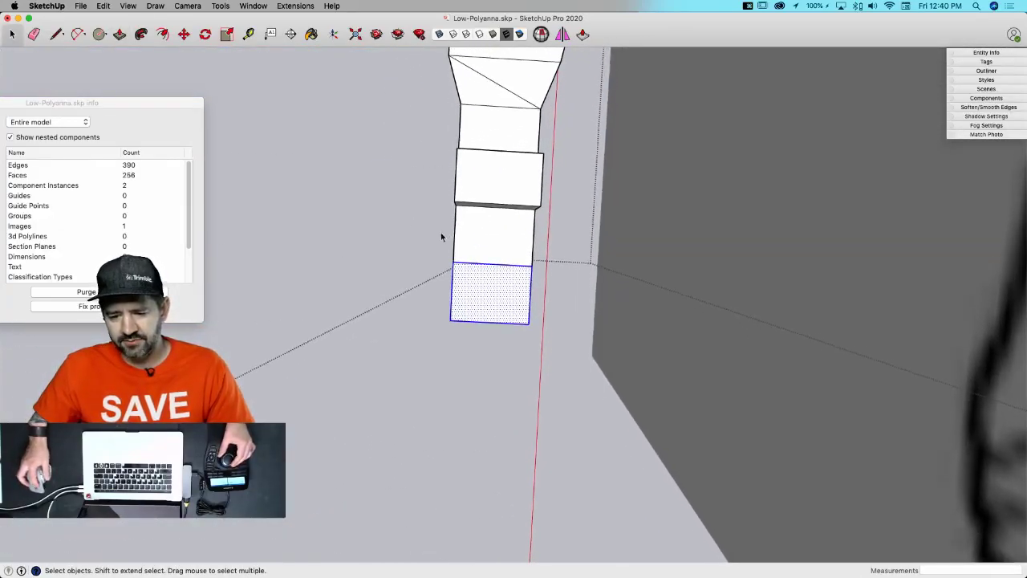
pyautogui.moveTo(404, 191); pyautogui.dragTo(573, 372)
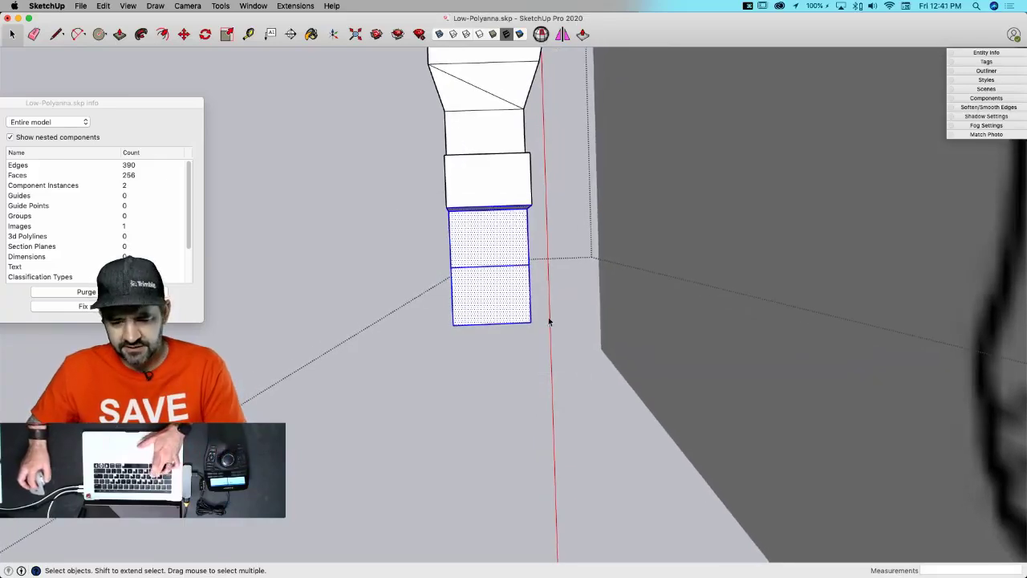
pyautogui.press('s')
pyautogui.moveTo(447, 268); pyautogui.dragTo(561, 375)
pyautogui.press('space')
pyautogui.press('s')
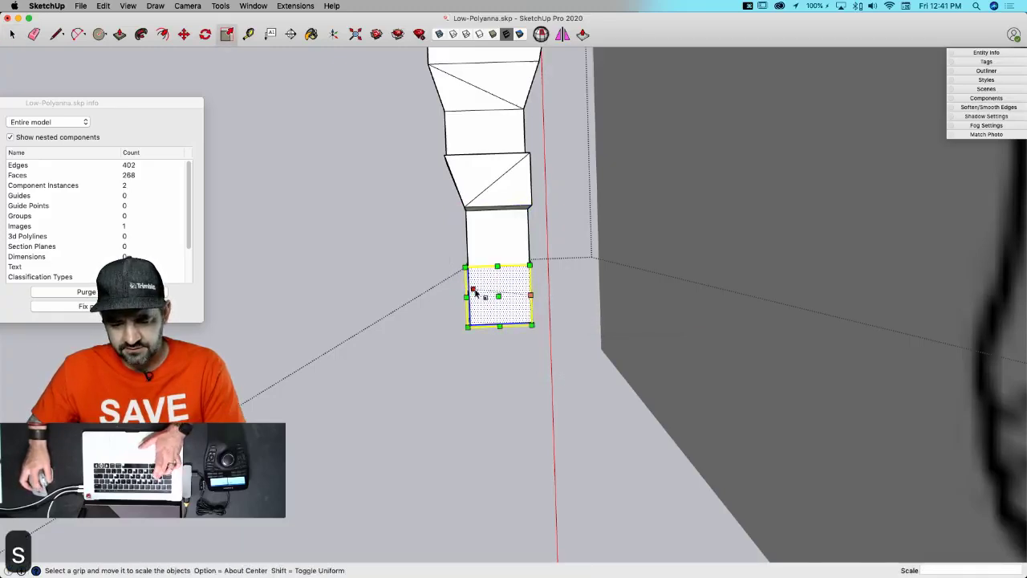
pyautogui.moveTo(470, 293); pyautogui.dragTo(479, 292)
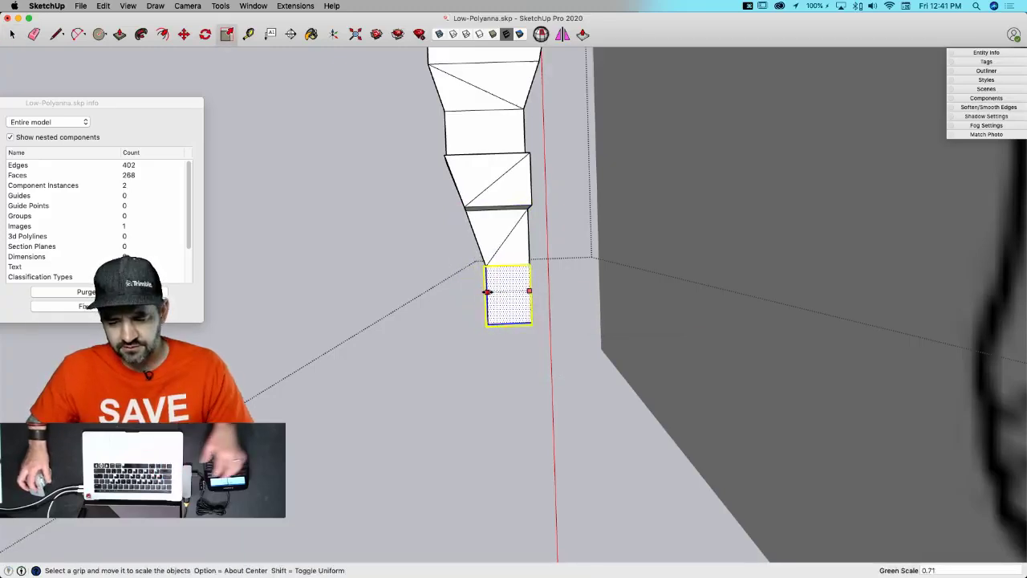
# - Move the lower edge of the hand's end face upward 1 13/16"
pyautogui.press('space')
pyautogui.moveTo(580, 313); pyautogui.dragTo(552, 349, button='middle')
pyautogui.moveTo(509, 392); pyautogui.dragTo(551, 342)
pyautogui.press('m')
pyautogui.press('m')
pyautogui.click(526, 383)
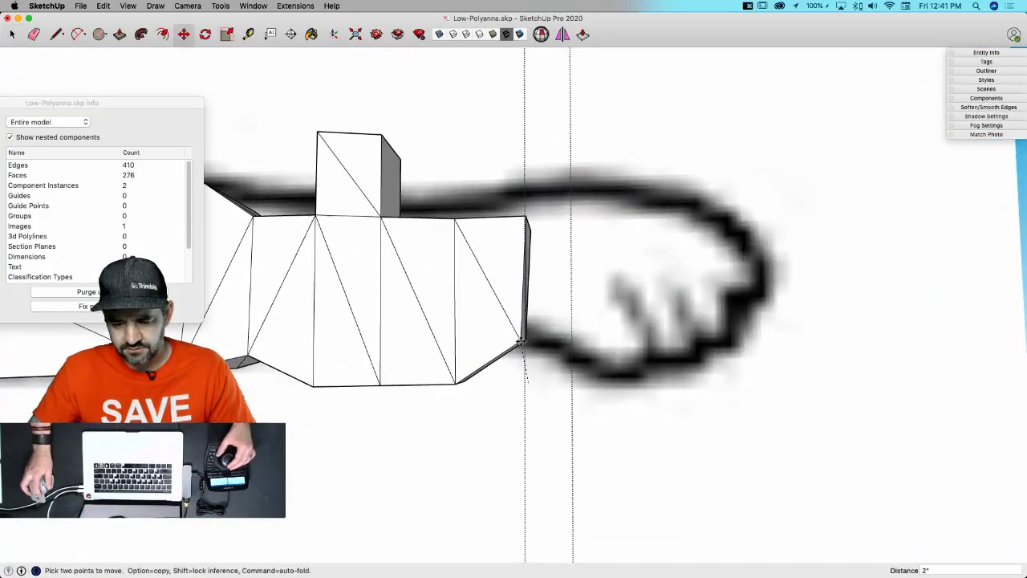
pyautogui.click(522, 343)
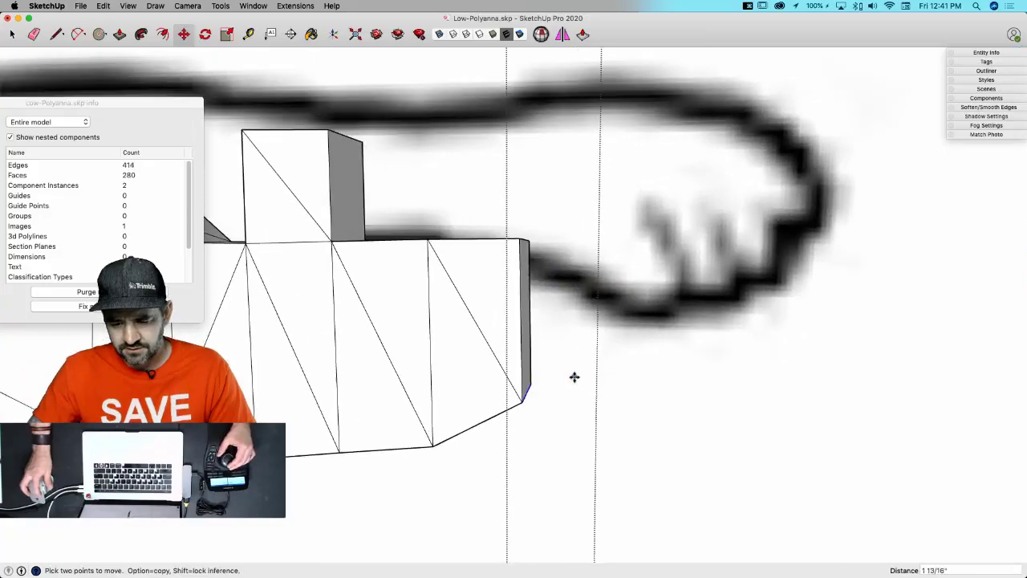
# - Move the upper edge of the hand's end face slightly downward to taper the fingertips
pyautogui.press('space')
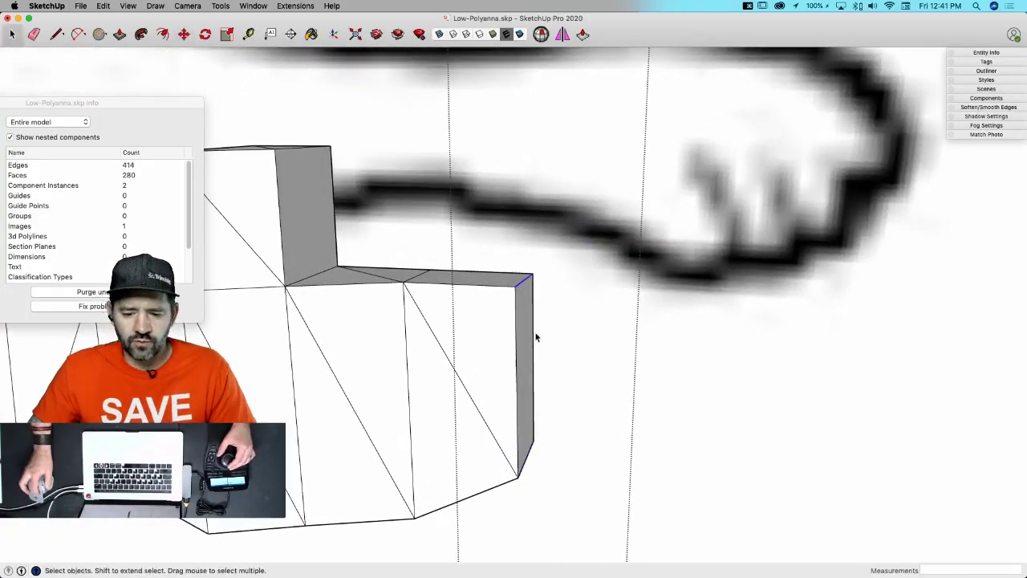
pyautogui.press('m')
pyautogui.click(513, 289)
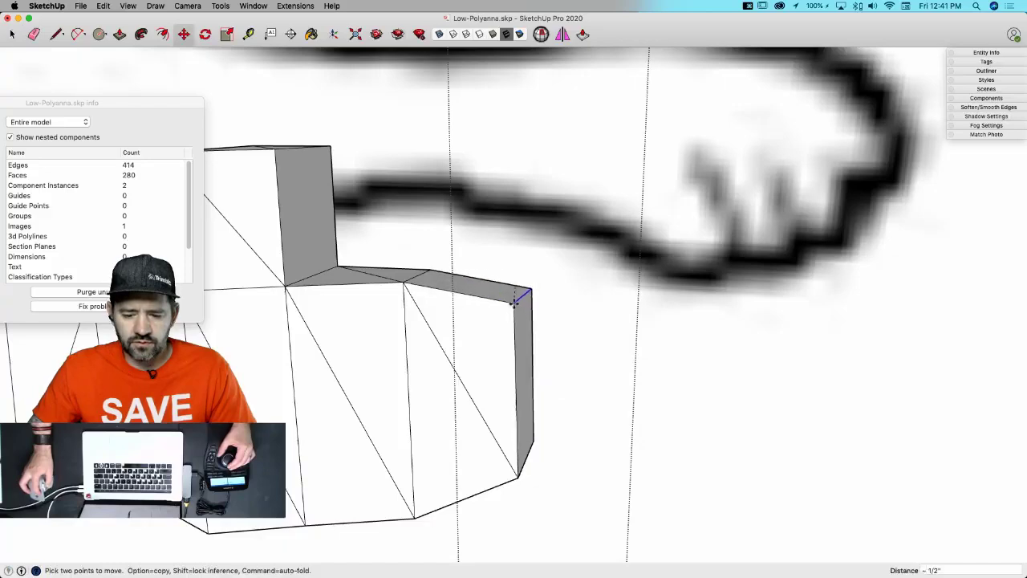
pyautogui.click(513, 309)
pyautogui.press('space')
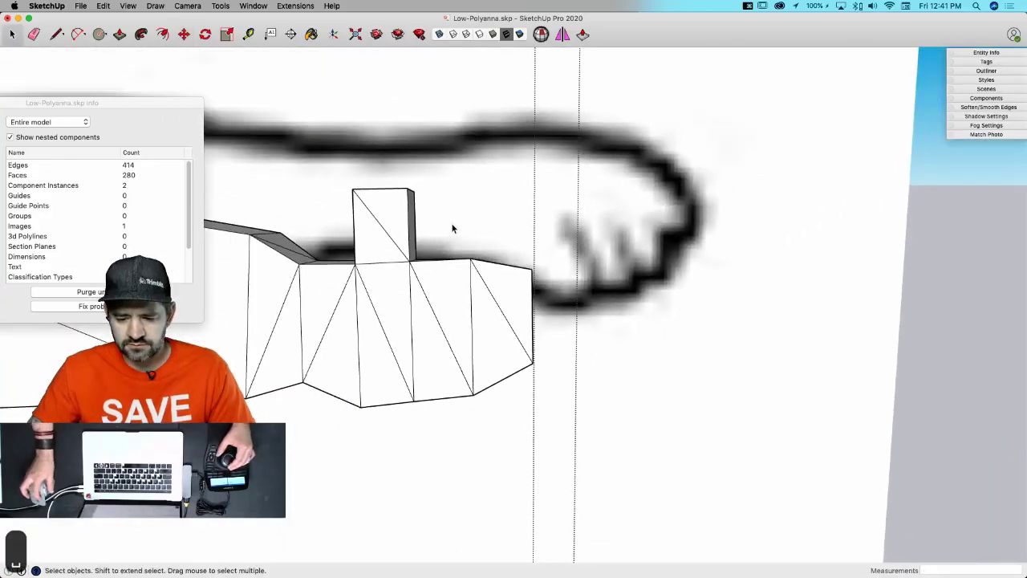
# - Select the hand's last segment and move it outward about 1 3/8" along the red axis
pyautogui.moveTo(452, 224); pyautogui.dragTo(567, 460)
pyautogui.press('m')
pyautogui.click(552, 459)
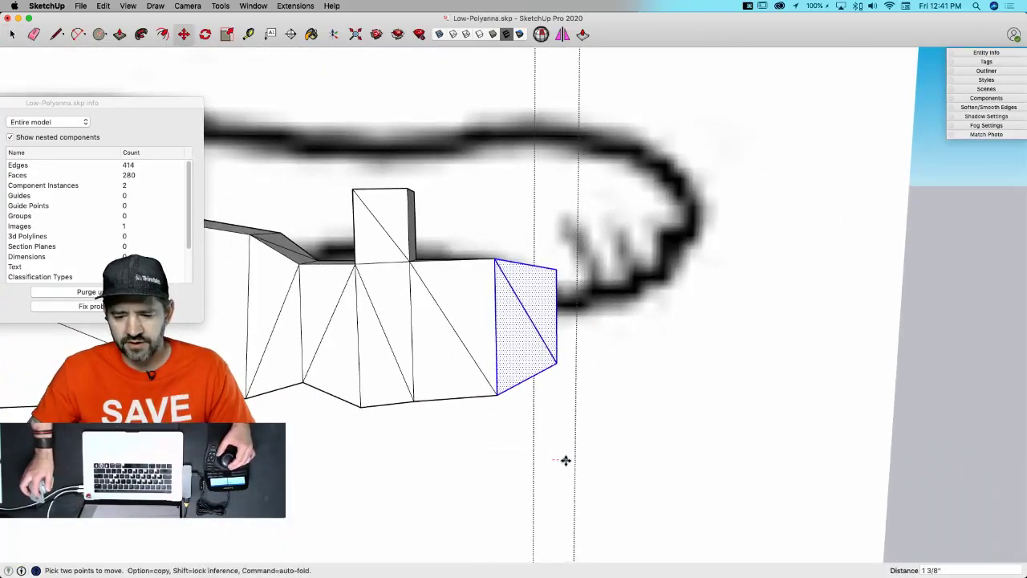
pyautogui.press('space')
# - Select the end face at the fingertips and move it a little further outward along the red axis
pyautogui.moveTo(535, 232); pyautogui.dragTo(576, 405)
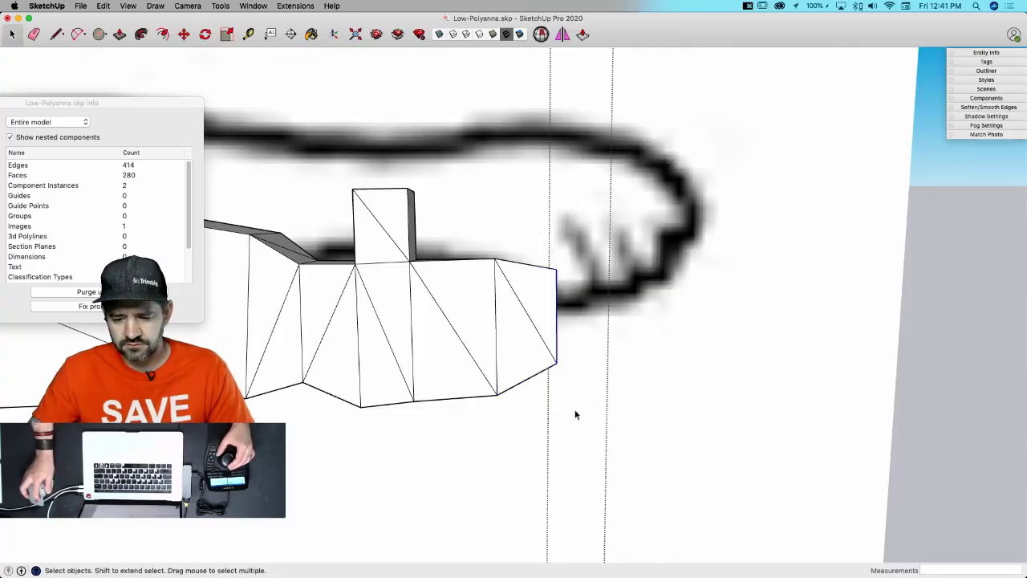
pyautogui.press('m')
pyautogui.click(576, 420)
pyautogui.click(589, 420)
pyautogui.press('space')
# - Move the hand's bottom edge below the wrist side of the thumb upward 15/16" along the blue axis
pyautogui.moveTo(588, 420); pyautogui.dragTo(394, 473, button='middle')
pyautogui.press('m')
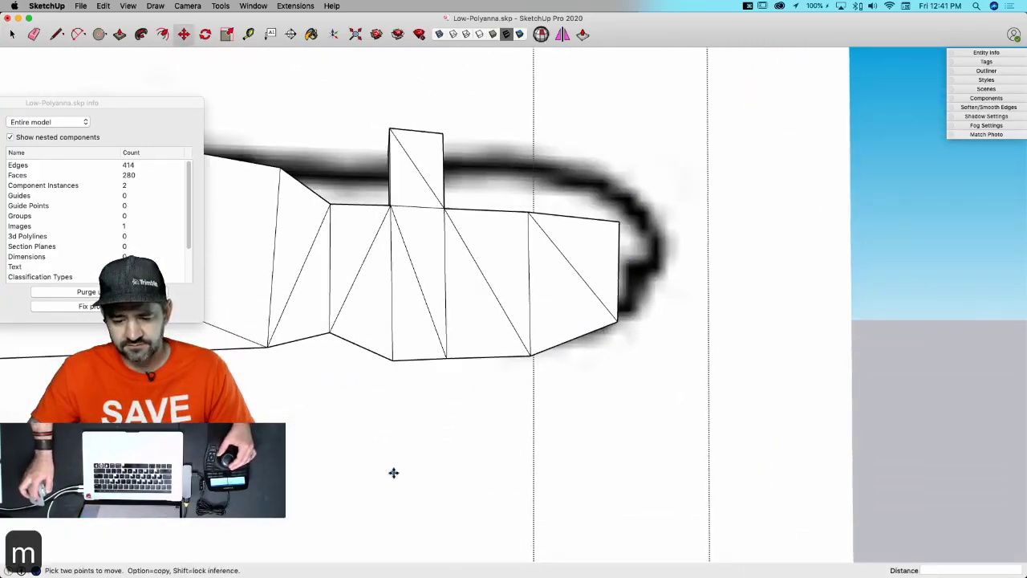
pyautogui.click(394, 473)
pyautogui.press('Up')
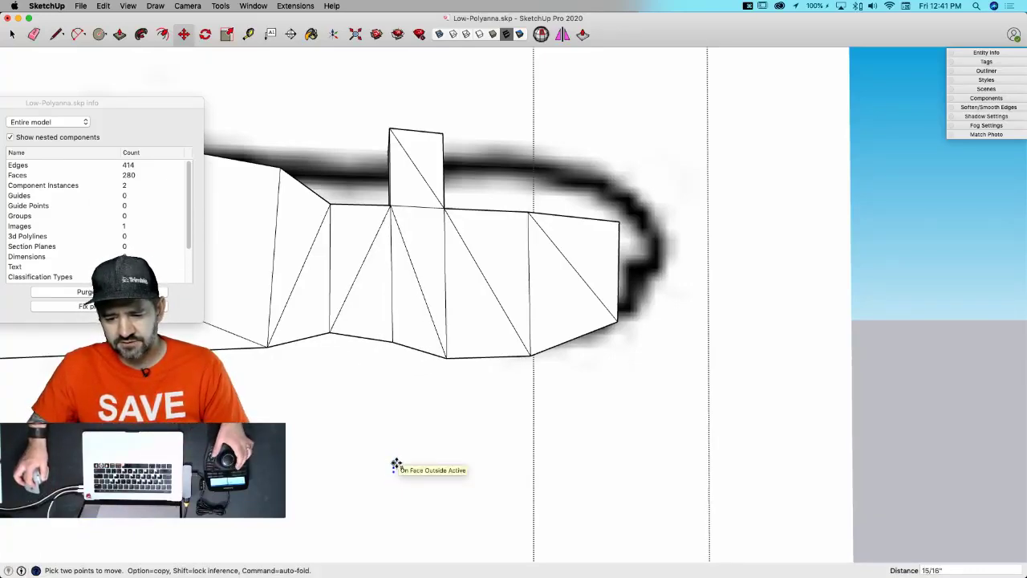
pyautogui.click(395, 464)
# - Select the upper edge of the fingertip end face and lower it about 15/16" along the blue axis
pyautogui.press('space')
pyautogui.moveTo(613, 201); pyautogui.dragTo(646, 257)
pyautogui.press('m')
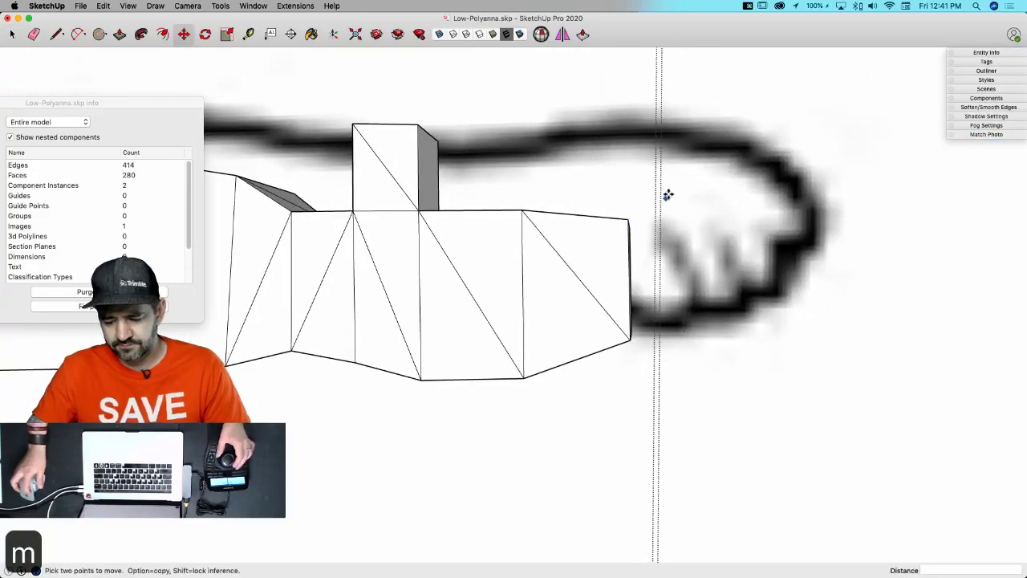
pyautogui.click(667, 195)
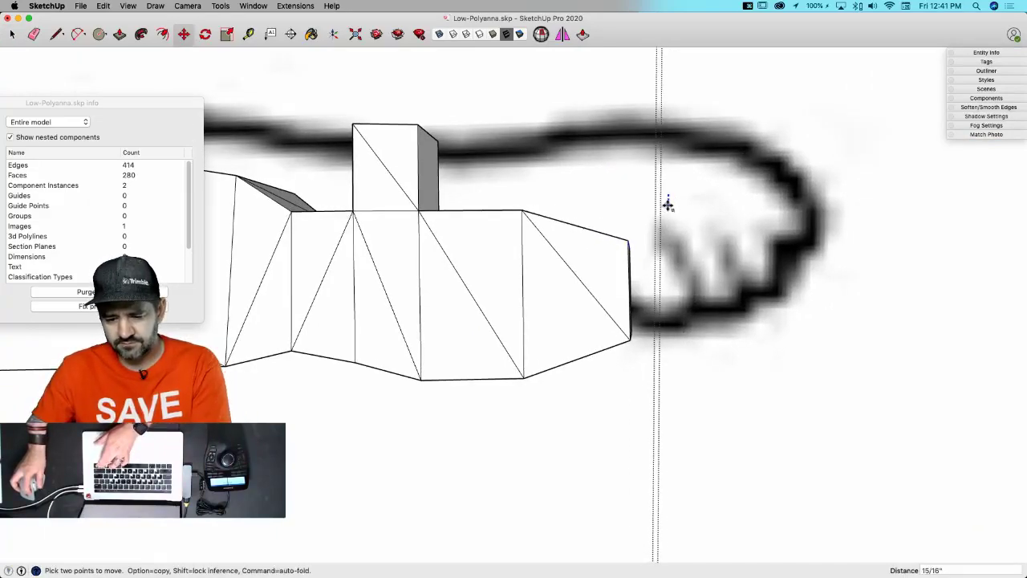
pyautogui.press('space')
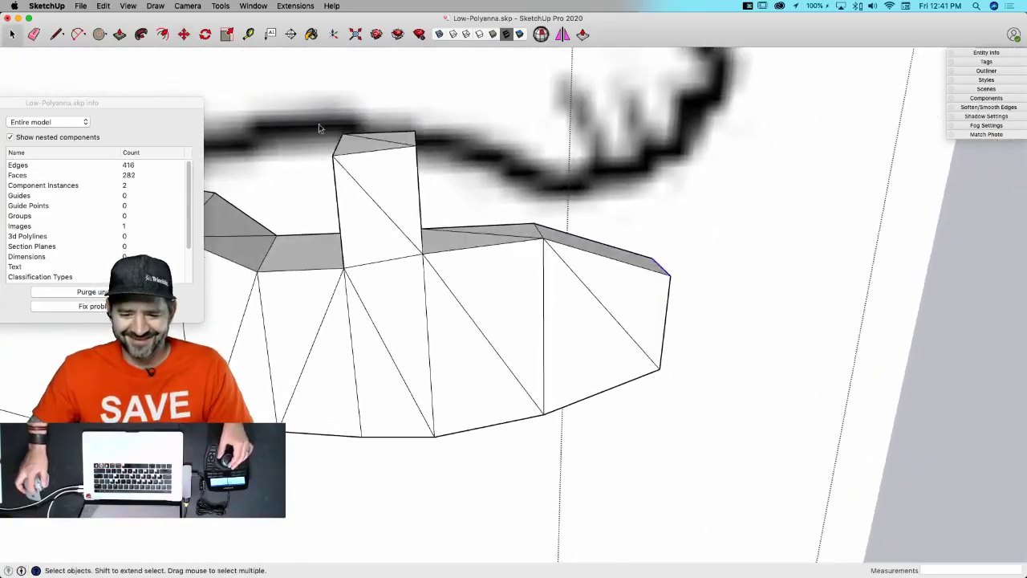
# - Select the thumb's top face and move it toward the fingertips so that the thumb leans forward
pyautogui.moveTo(319, 124); pyautogui.dragTo(443, 182)
pyautogui.press('m')
pyautogui.moveTo(443, 182); pyautogui.dragTo(480, 272, button='middle')
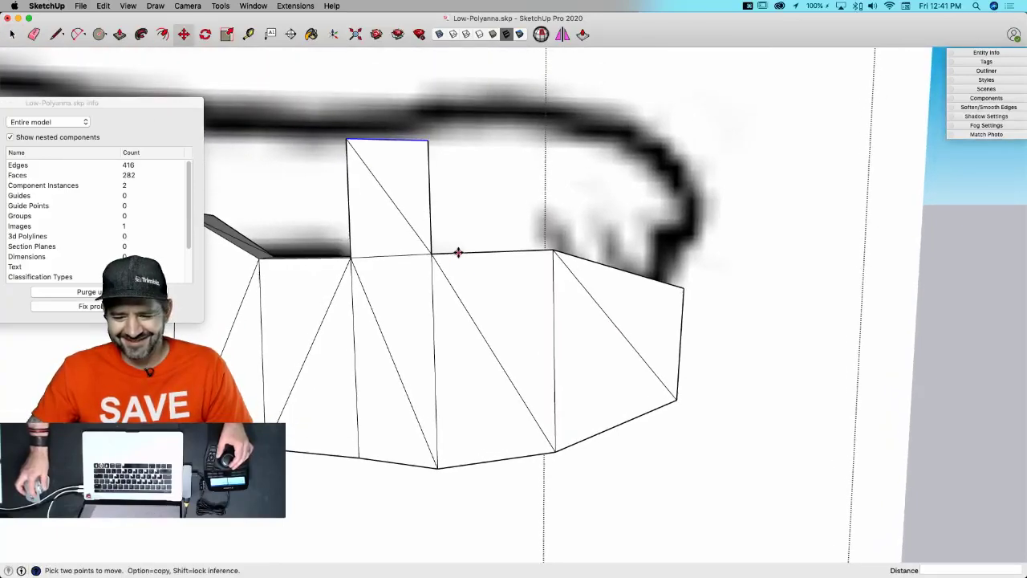
pyautogui.click(458, 252)
pyautogui.click(495, 252)
pyautogui.press('space')
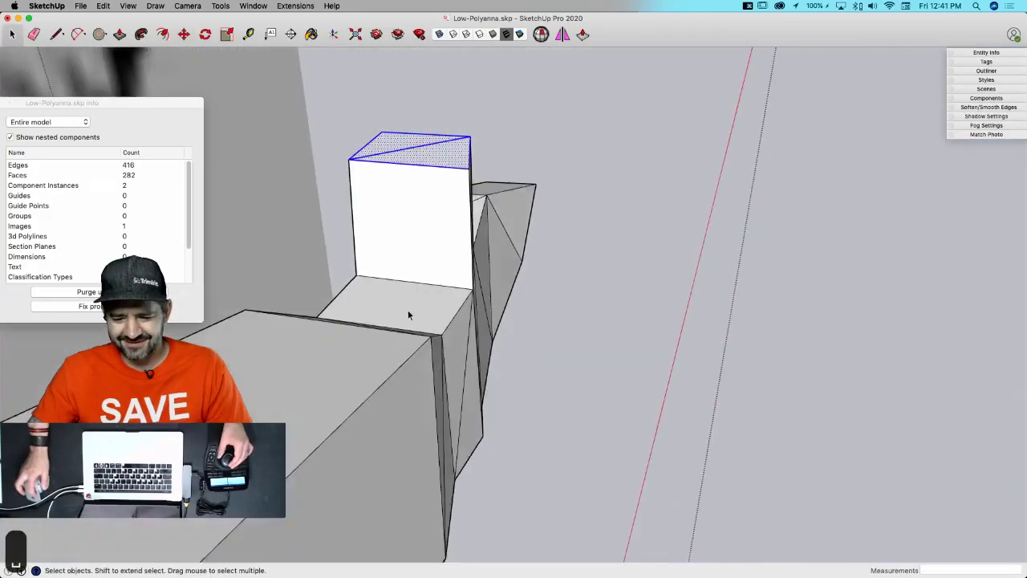
# - Select the edge where the thumb's base meets the wrist segment and move it 1"
pyautogui.moveTo(408, 315); pyautogui.dragTo(447, 303, button='middle')
pyautogui.click(434, 290)
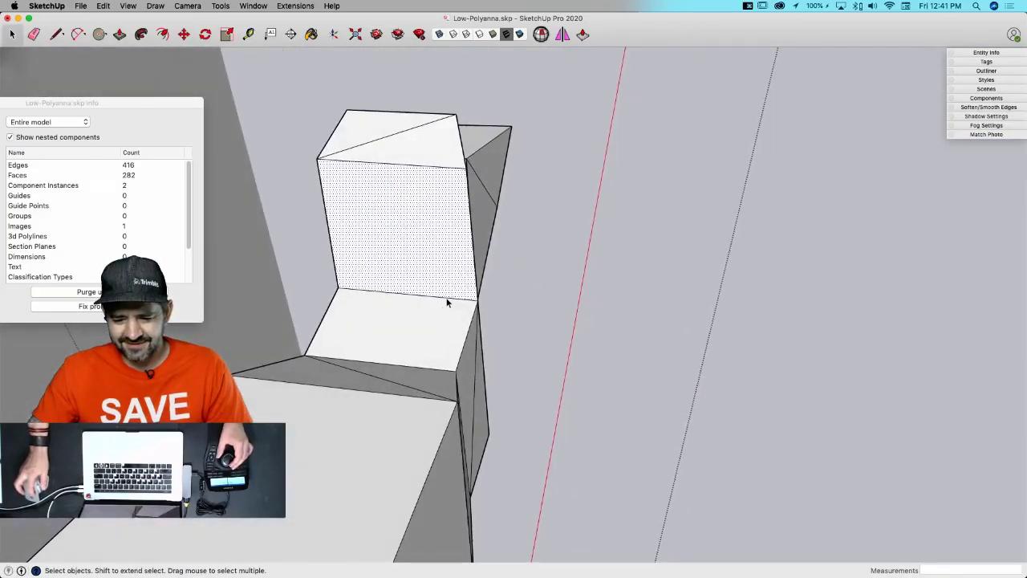
pyautogui.click(447, 300)
pyautogui.press('m')
pyautogui.click(478, 299)
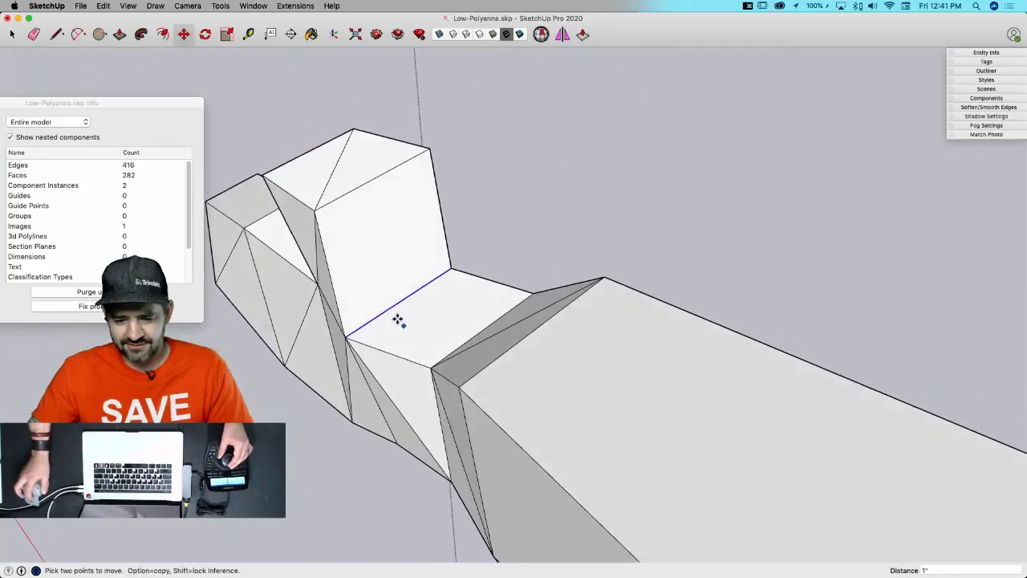
pyautogui.press('space')
# - Scale the thumb's tip face narrower along the green axis, finishing with a factor of 0.76
pyautogui.moveTo(298, 203); pyautogui.dragTo(583, 291)
pyautogui.press('s')
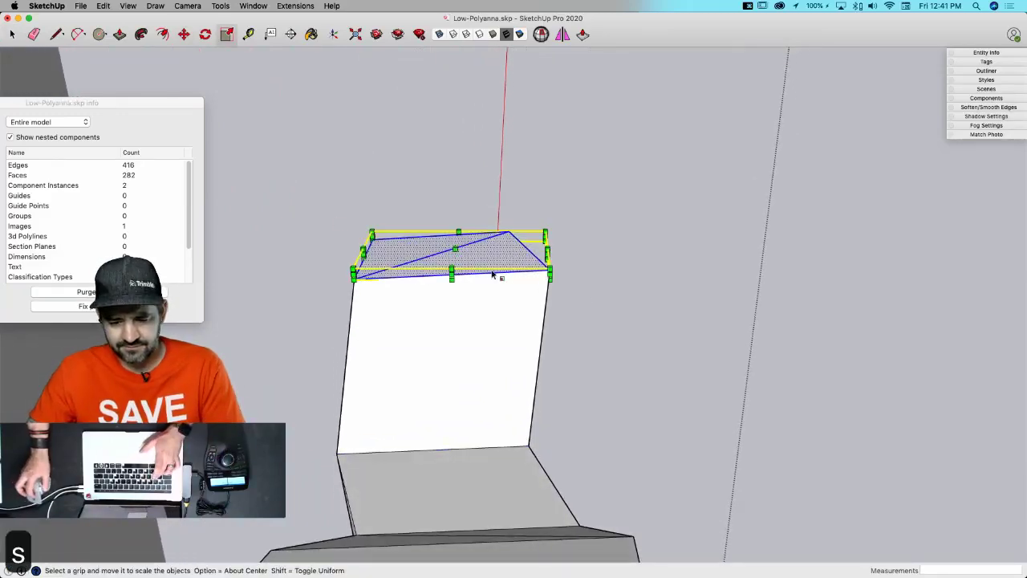
pyautogui.moveTo(364, 252); pyautogui.dragTo(469, 257)
pyautogui.moveTo(547, 255); pyautogui.dragTo(516, 255)
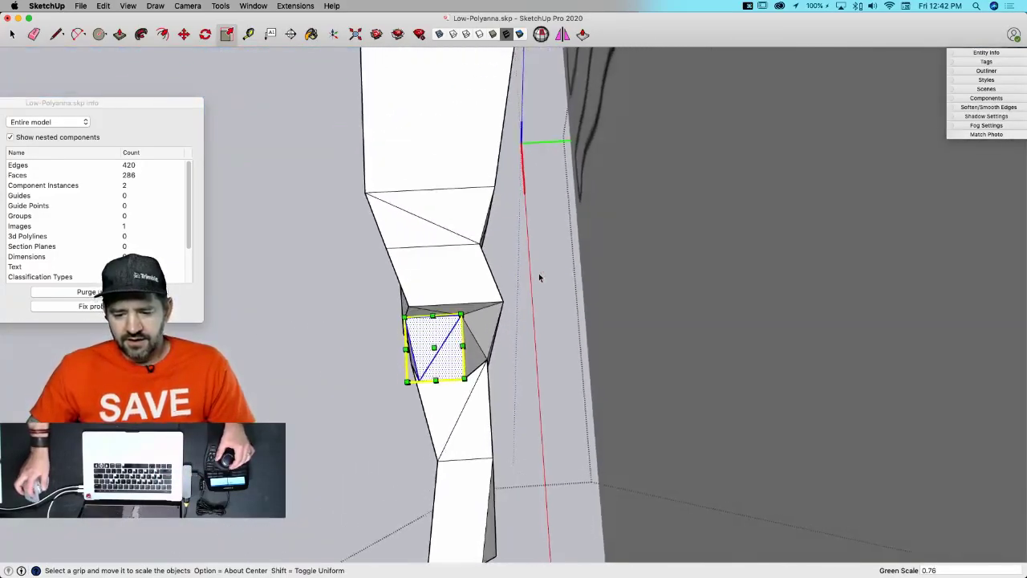
# - Move the corner vertex at the base of the thumb inward to straighten the palm's edge
pyautogui.press('space')
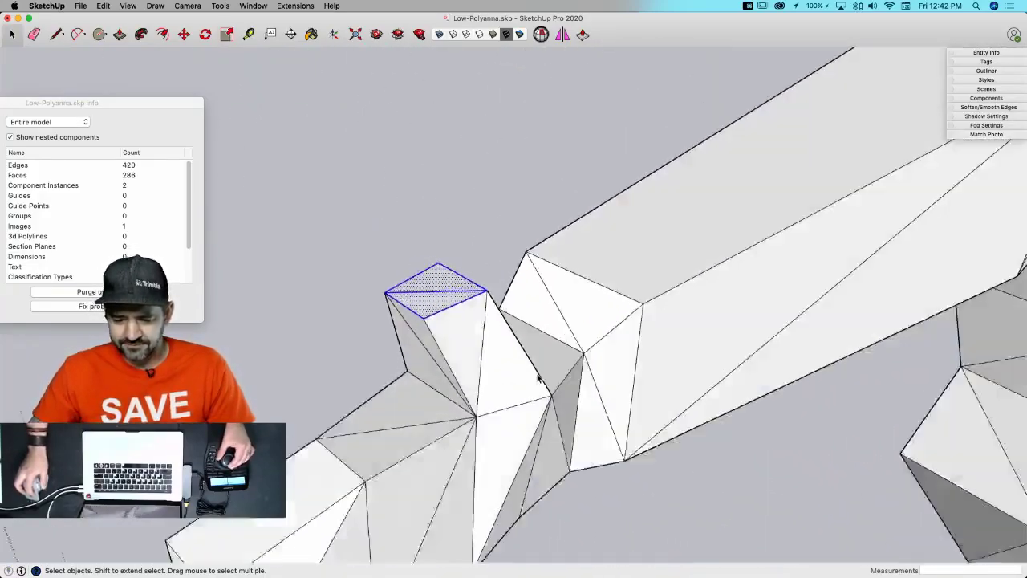
pyautogui.press('space')
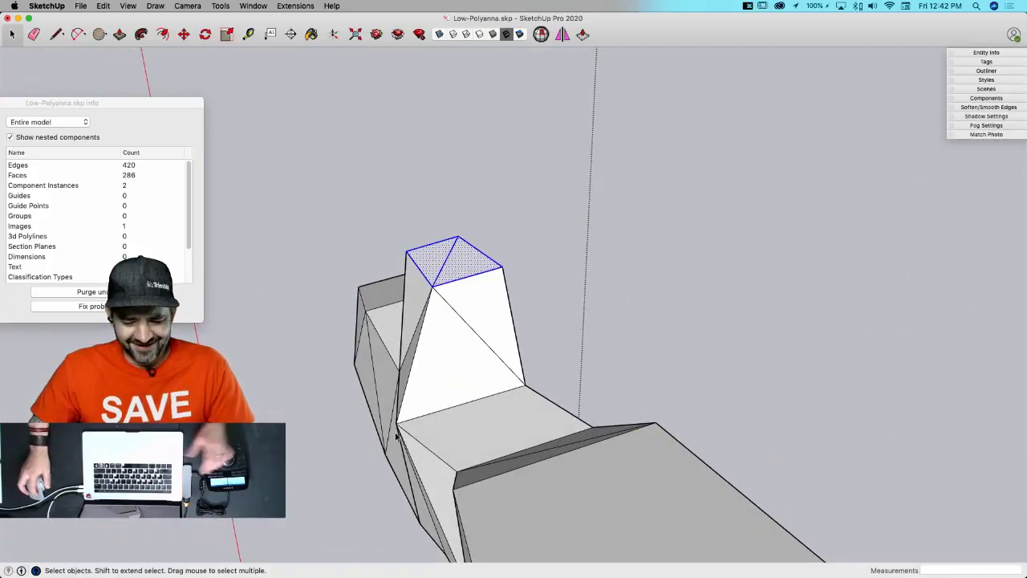
pyautogui.press('super+z')
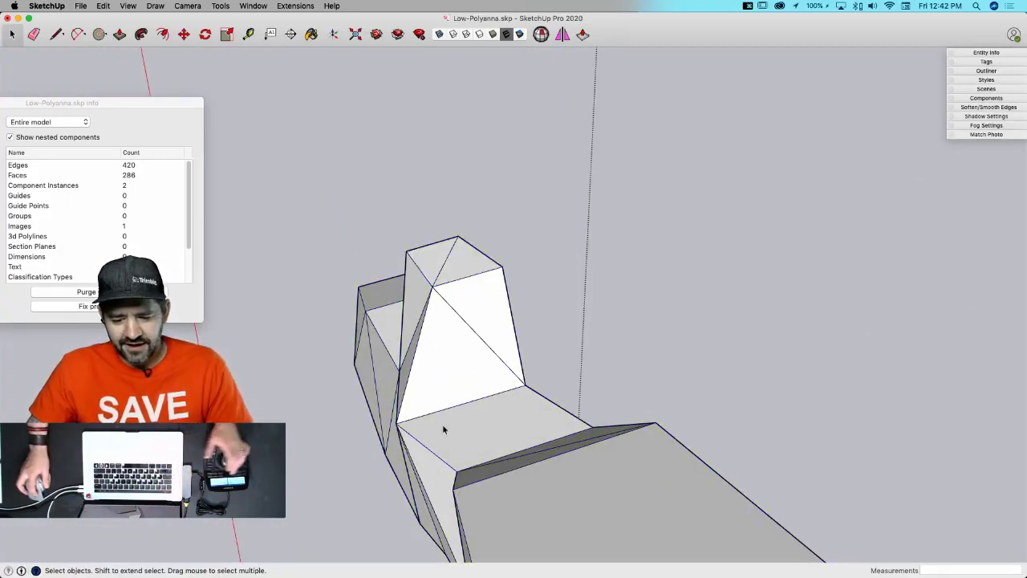
pyautogui.press('m')
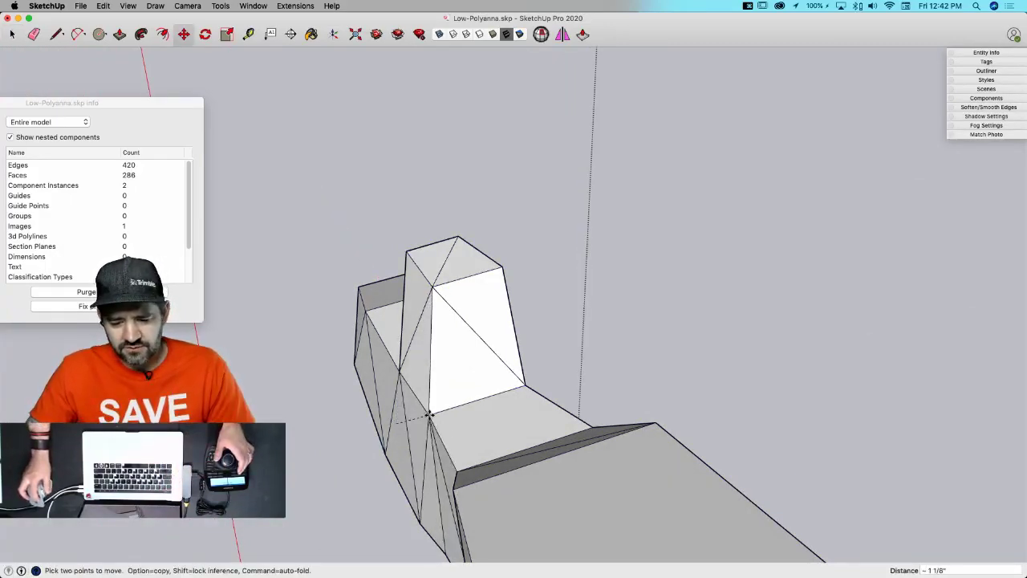
pyautogui.click(423, 418)
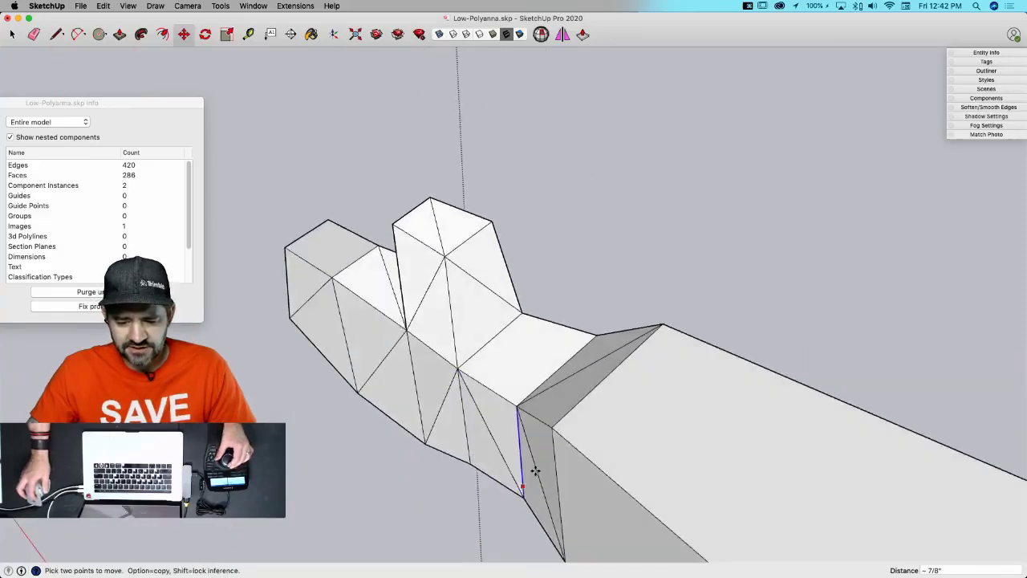
pyautogui.moveTo(479, 453); pyautogui.dragTo(553, 457, button='middle')
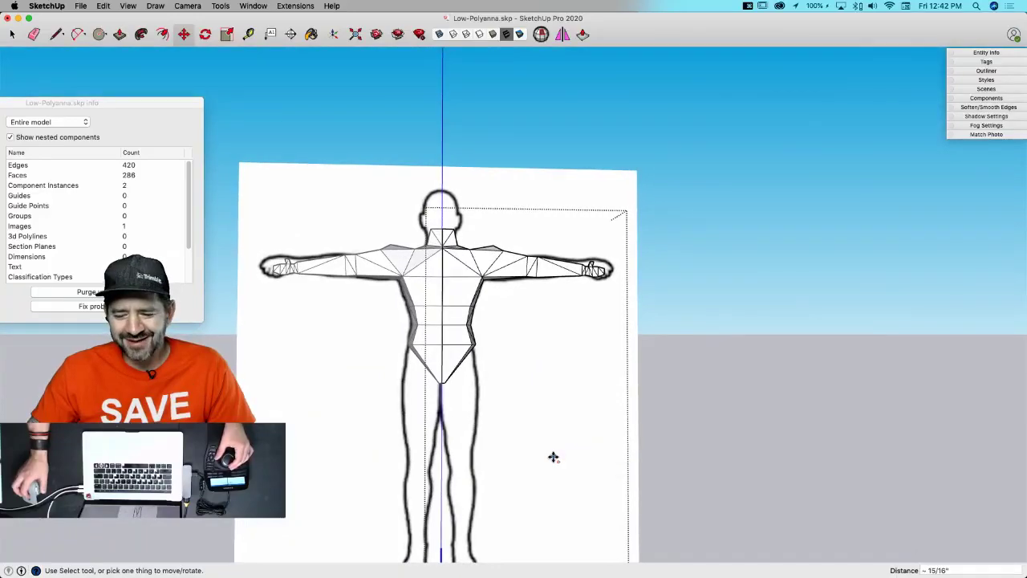
# - Select the whole hand and enlarge it along the red and blue axes to about 1.70 by 2.01
pyautogui.scroll(8, 547, 449)
pyautogui.scroll(1, 557, 330)
pyautogui.press('space')
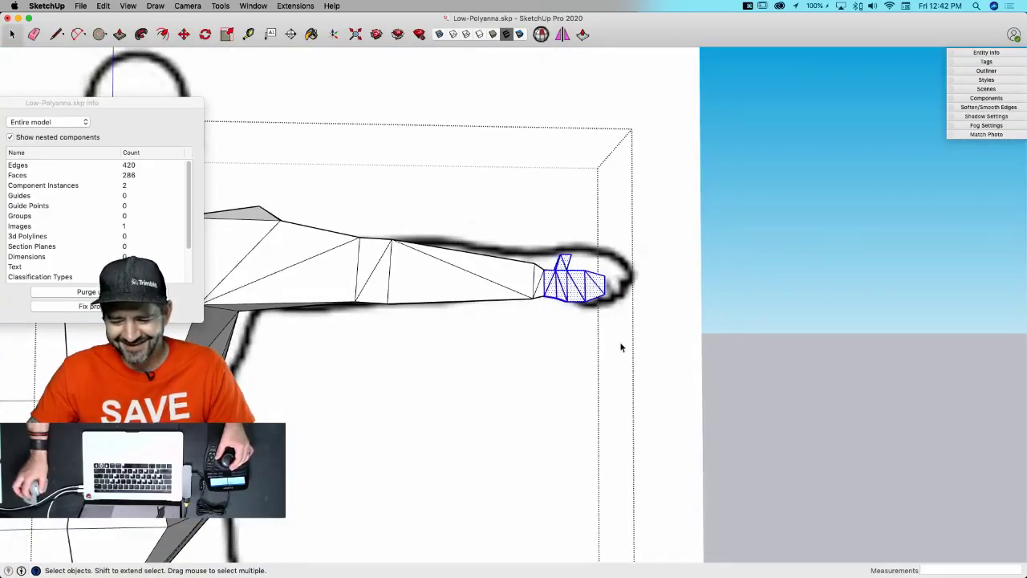
pyautogui.press('s')
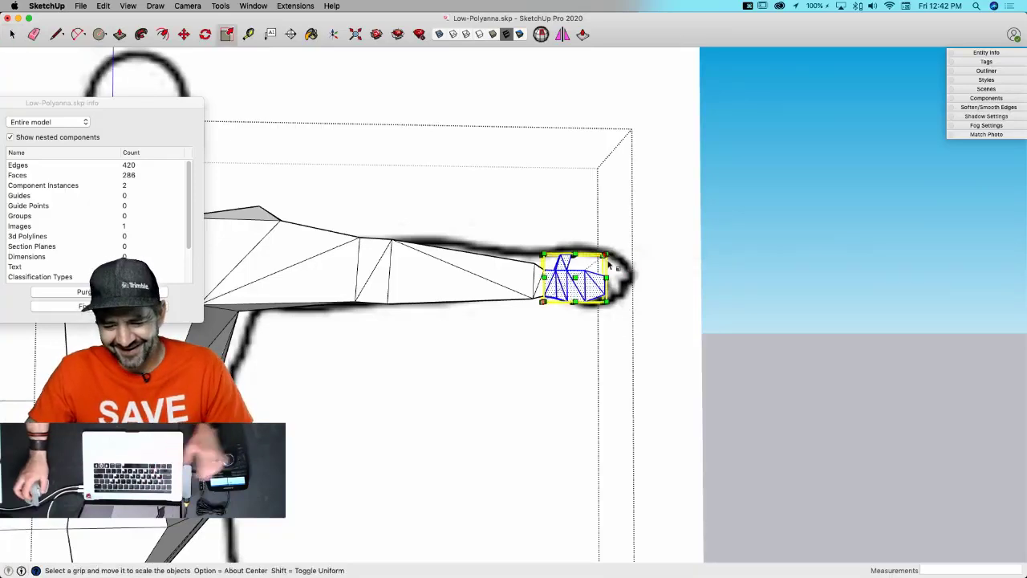
pyautogui.moveTo(606, 256); pyautogui.dragTo(629, 246)
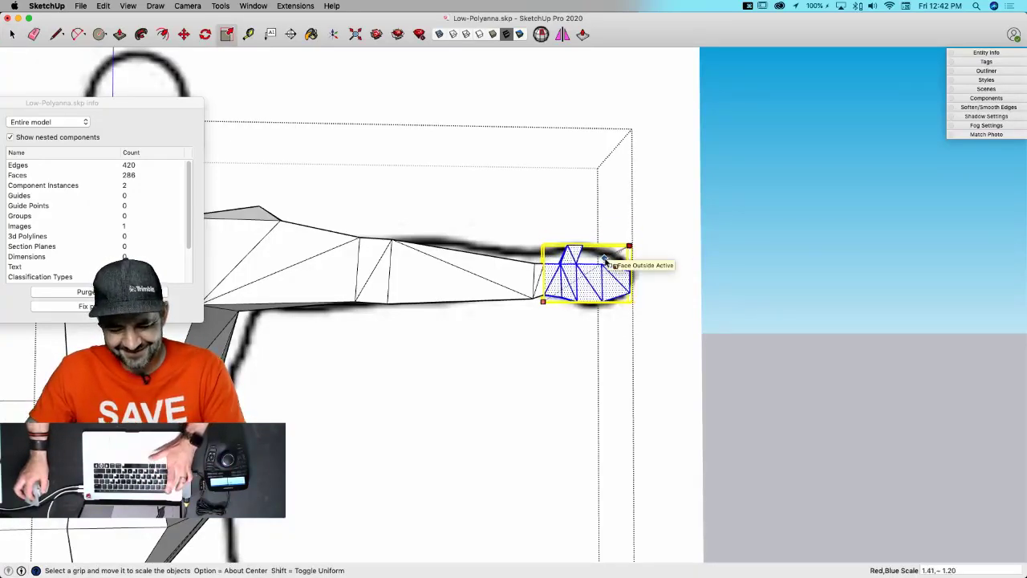
pyautogui.press('Escape')
pyautogui.scroll(8, 604, 258)
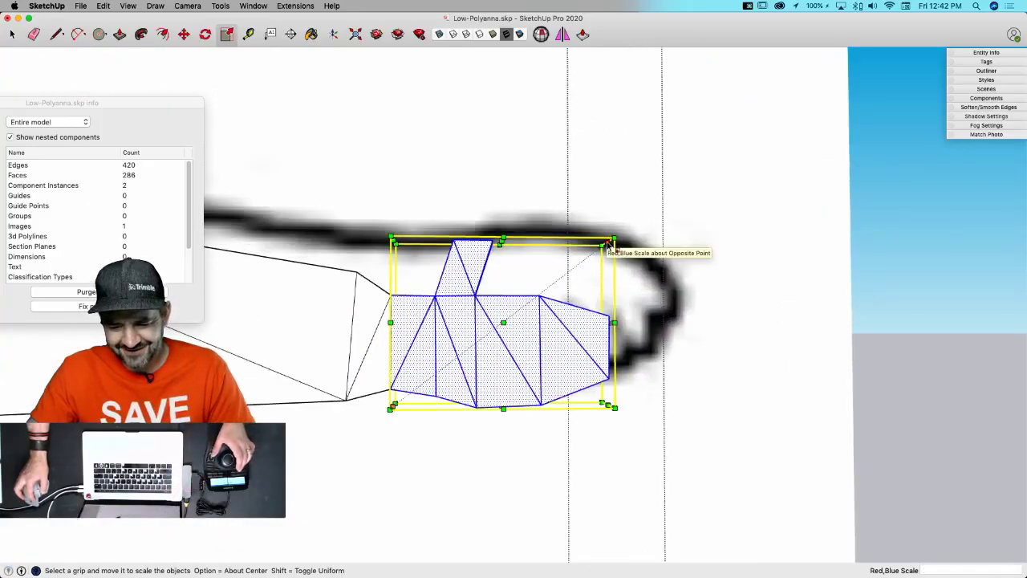
pyautogui.moveTo(608, 245); pyautogui.dragTo(591, 284)
pyautogui.scroll(-10, 617, 233)
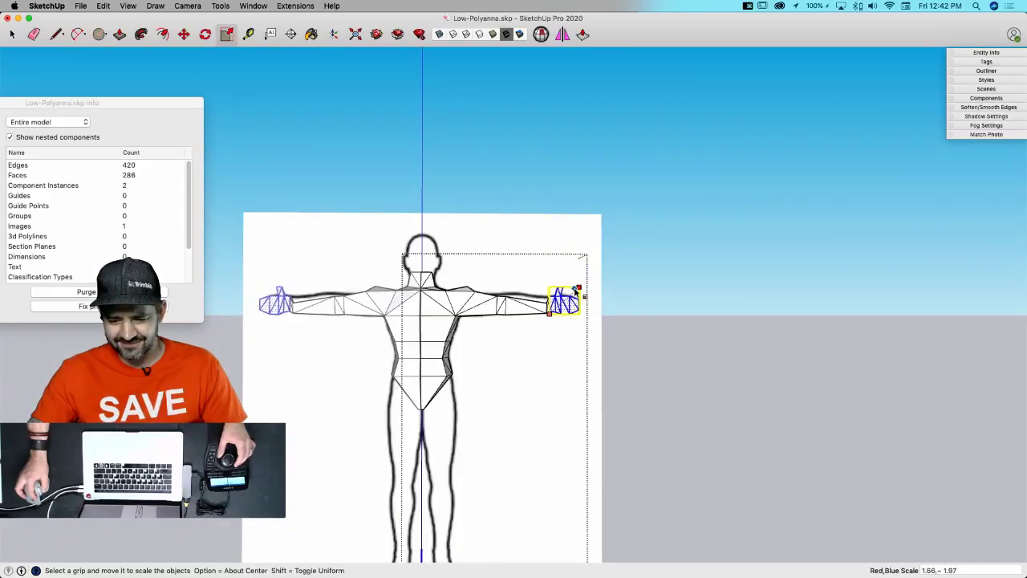
pyautogui.moveTo(578, 288); pyautogui.dragTo(588, 316)
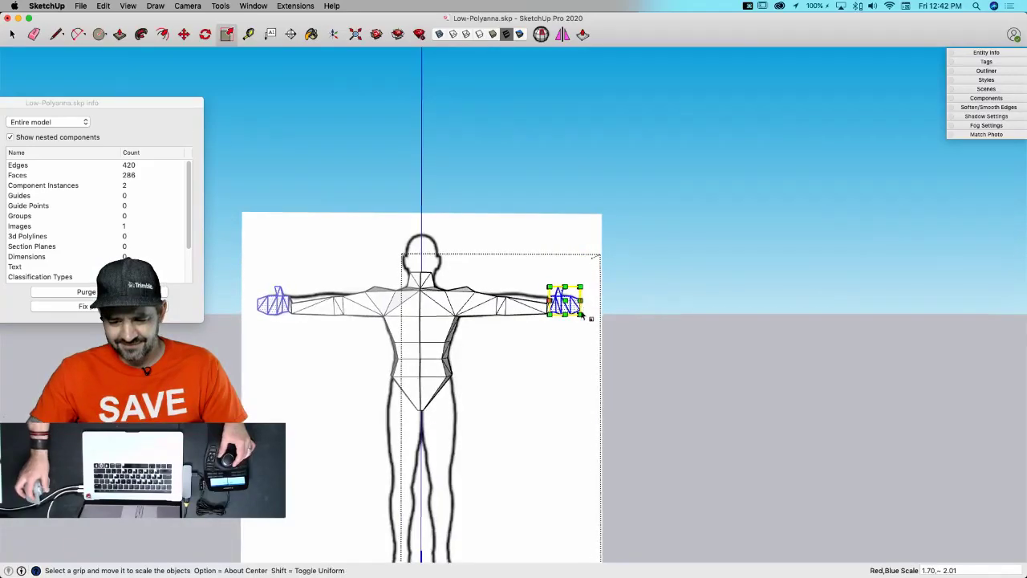
# - Move the enlarged hand down to line up with the end of the forearm
pyautogui.press('space')
pyautogui.scroll(8, 559, 346)
pyautogui.press('m')
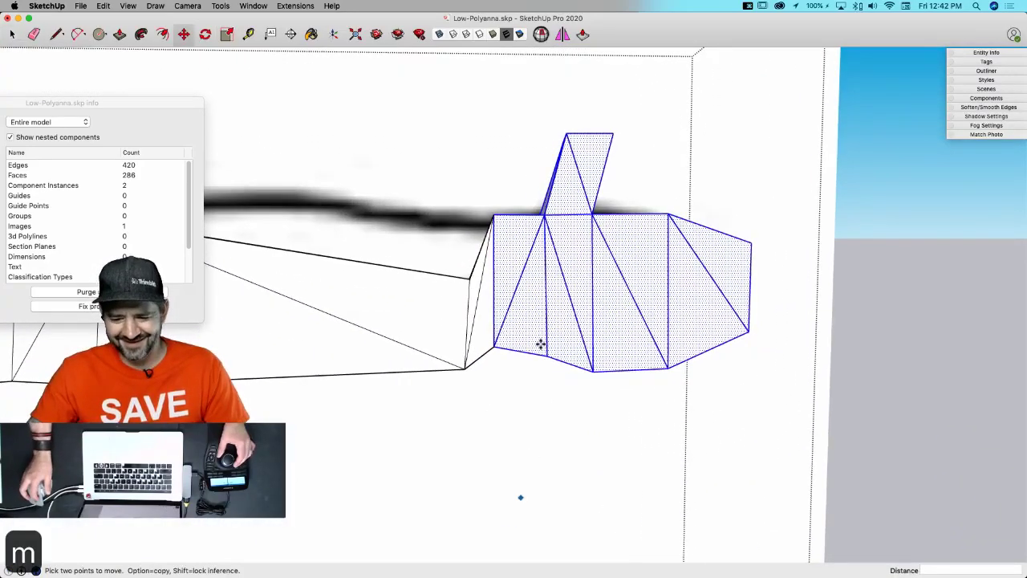
pyautogui.moveTo(511, 242); pyautogui.dragTo(499, 292)
# - Move the upper and lower edges of the hand's wrist end so the hand tapers into the forearm
pyautogui.press('m')
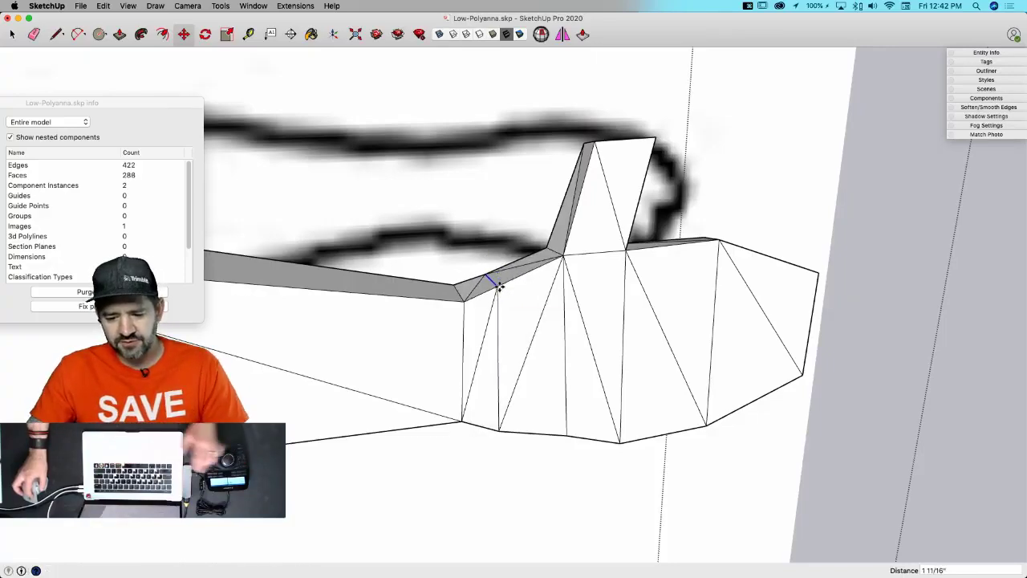
pyautogui.click(499, 286)
pyautogui.press('space')
pyautogui.moveTo(501, 427); pyautogui.dragTo(504, 431)
pyautogui.press('m')
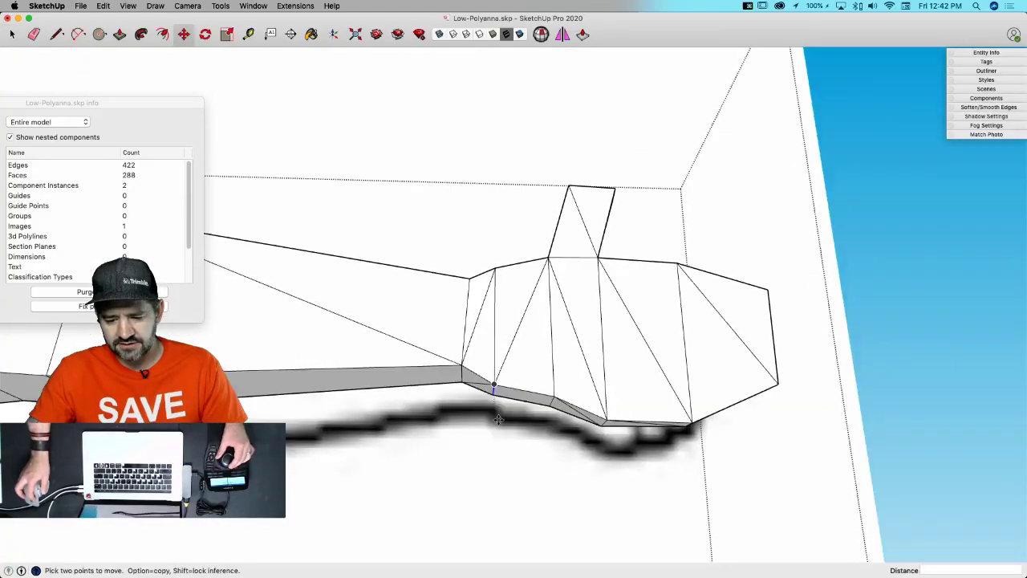
pyautogui.click(495, 424)
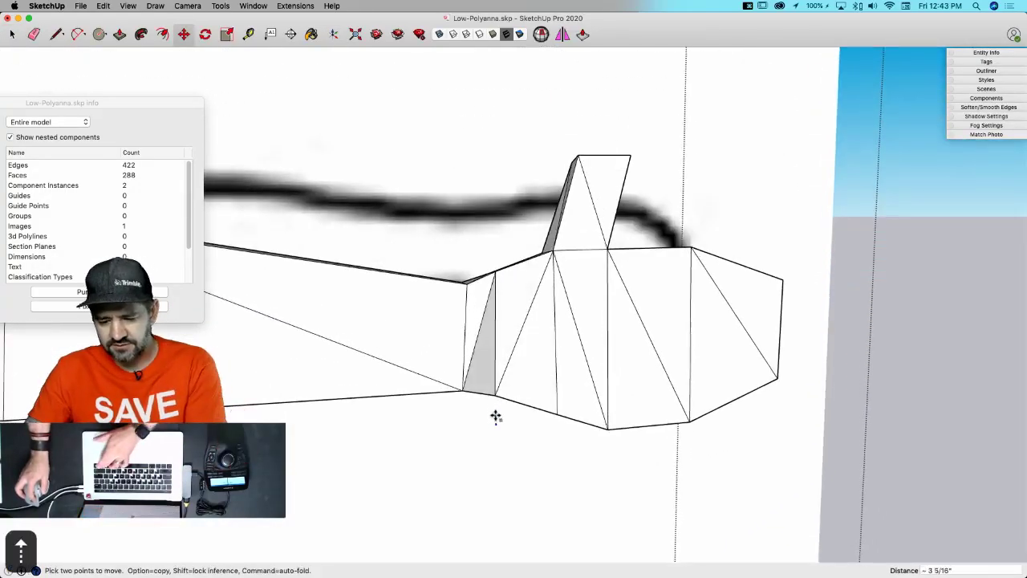
# - Raise the bottom edge of the palm about 3" to flatten the hand's lower outline
pyautogui.press('space')
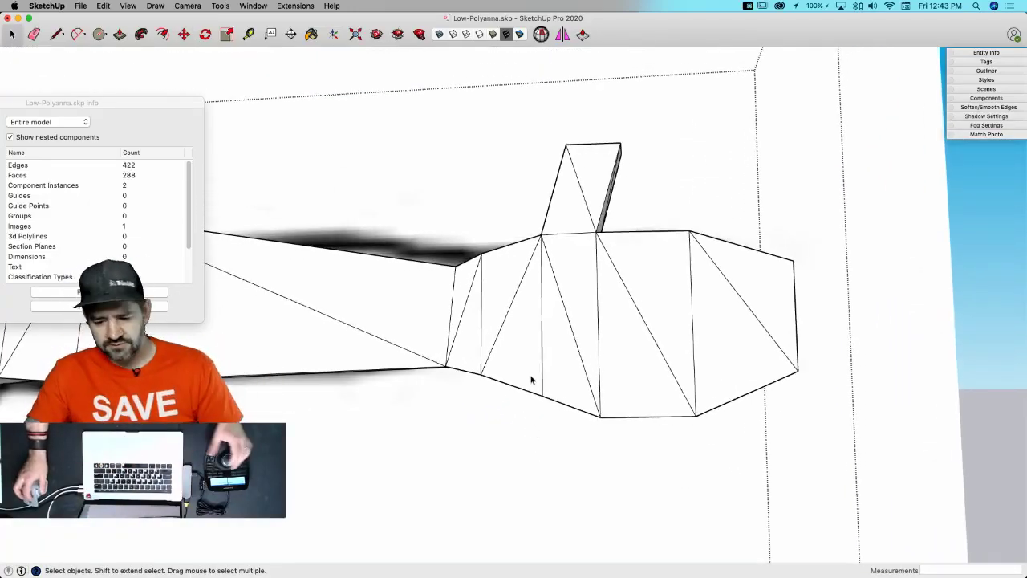
pyautogui.press('m')
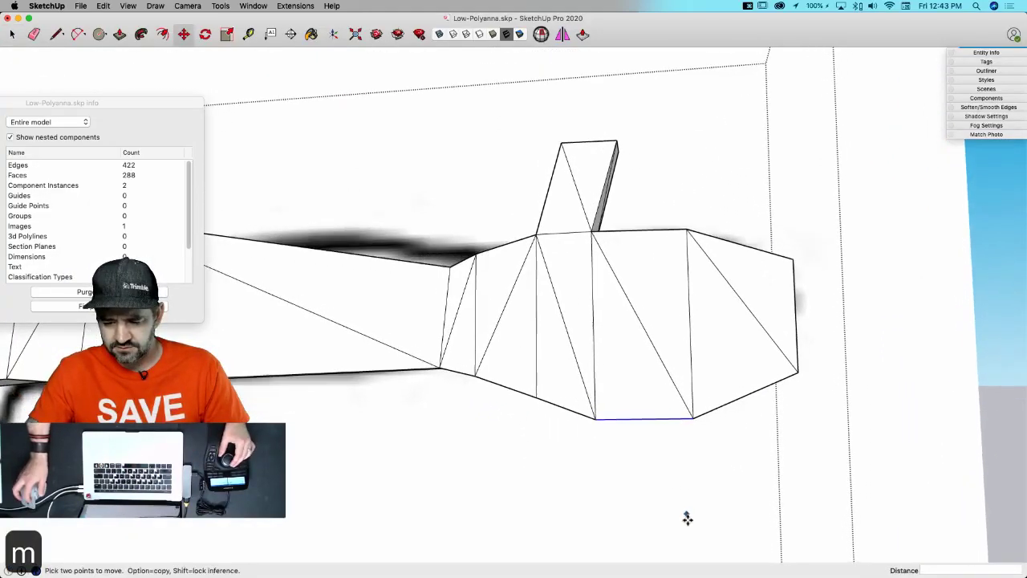
pyautogui.click(693, 351)
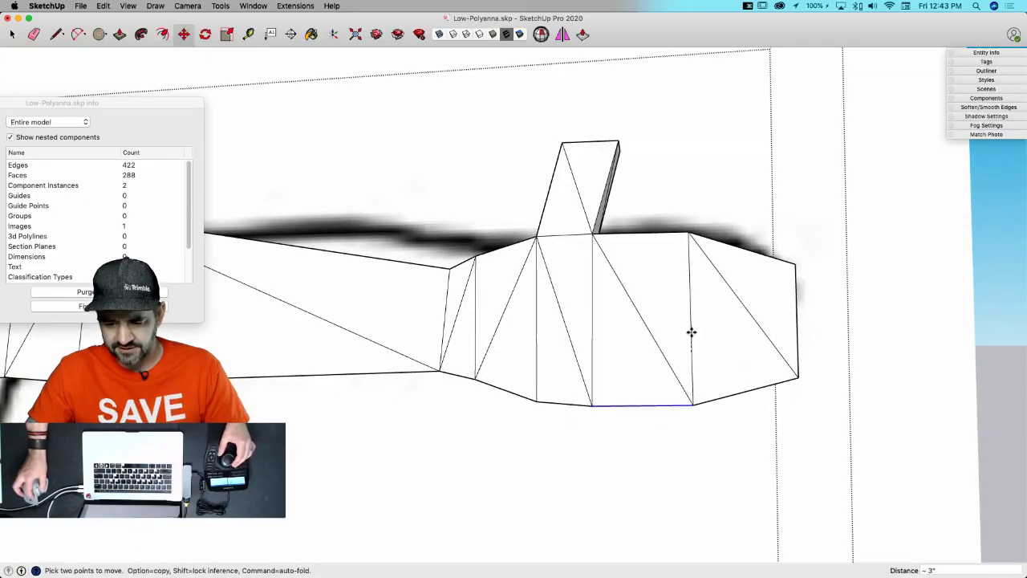
pyautogui.click(692, 332)
# - Move the lower corner of the fingertips 1 11/16" back toward the palm
pyautogui.press('space')
pyautogui.moveTo(763, 354); pyautogui.dragTo(839, 413)
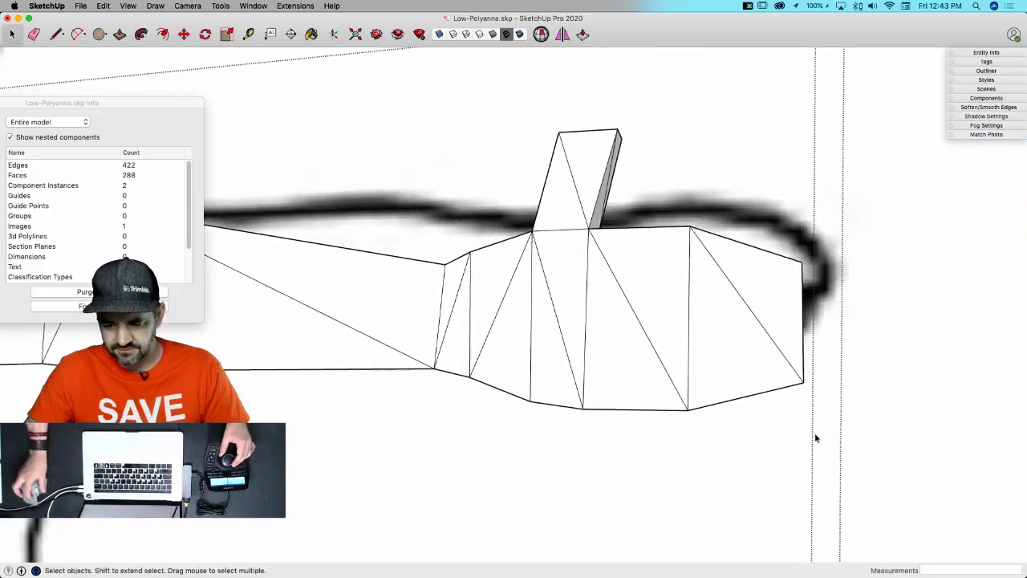
pyautogui.press('m')
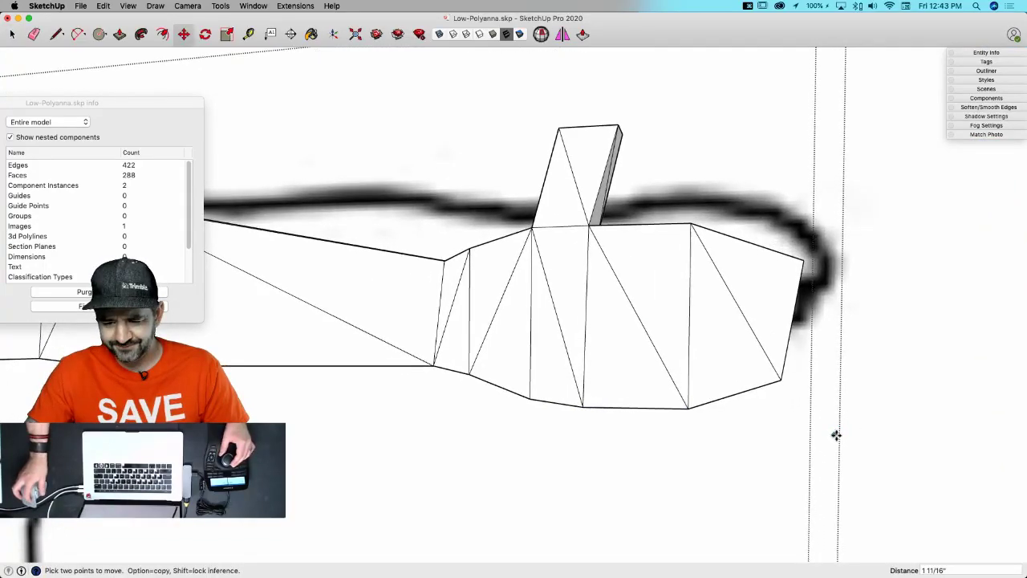
# - Move edges on the underside of the palm near the wrist, about 1 1/2" and 15/16", to thin the hand
pyautogui.press('space')
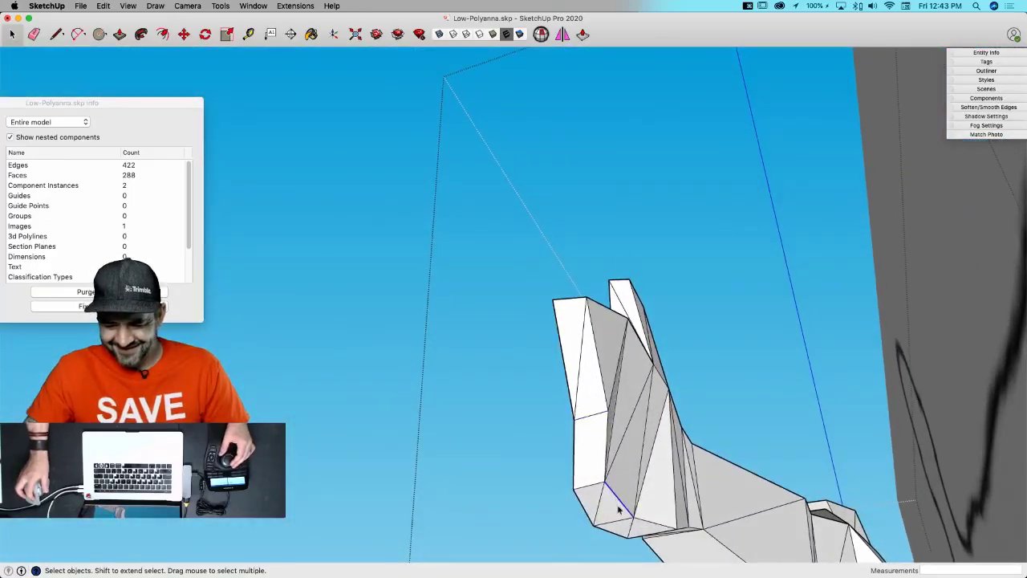
pyautogui.press('m')
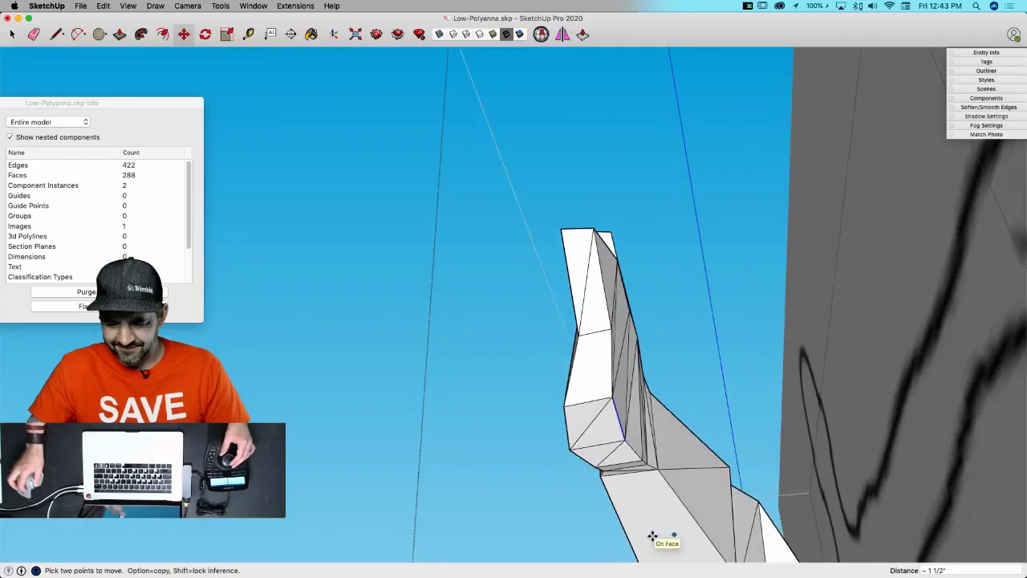
pyautogui.press('space')
pyautogui.press('Escape')
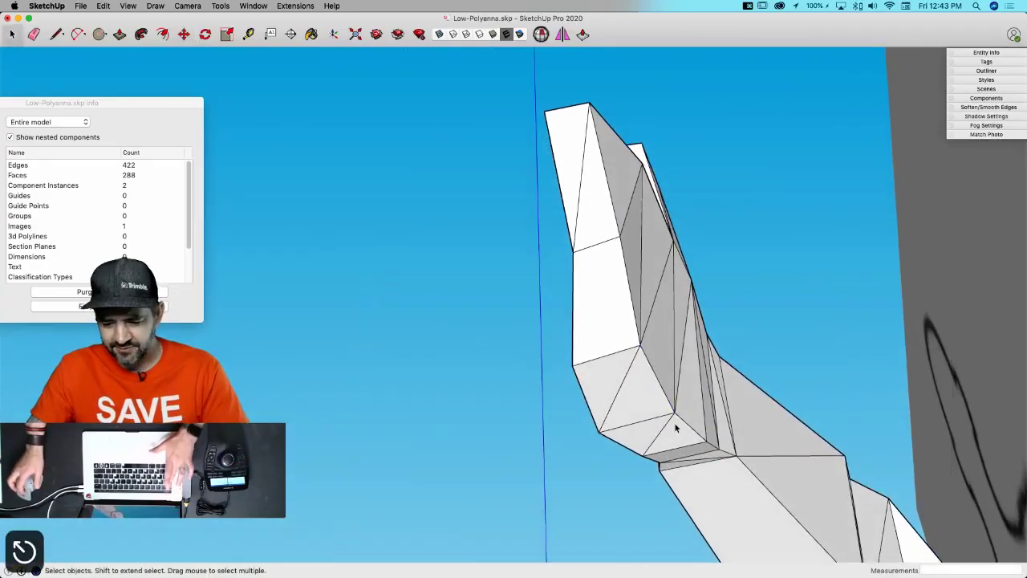
pyautogui.press('m')
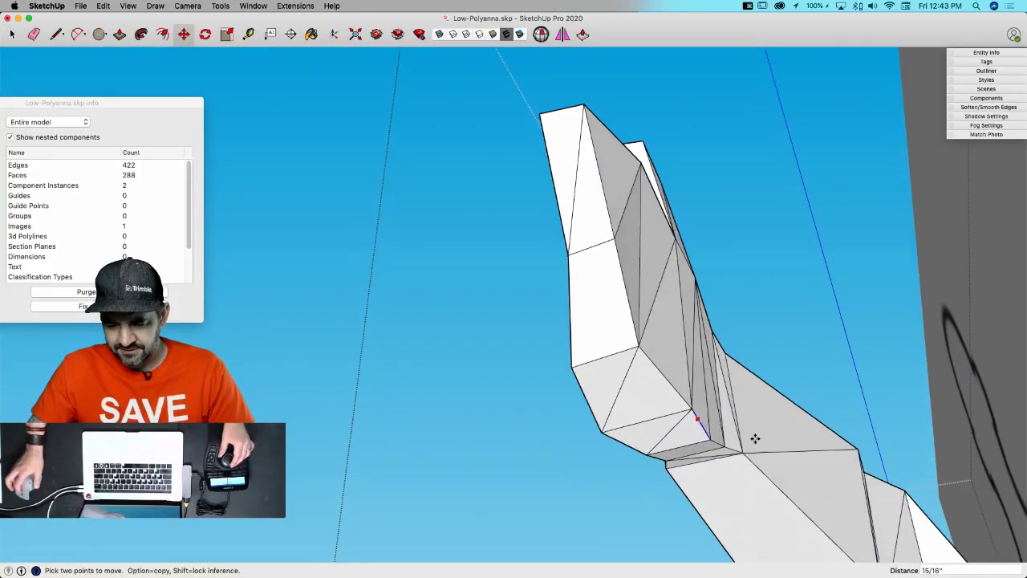
pyautogui.press('space')
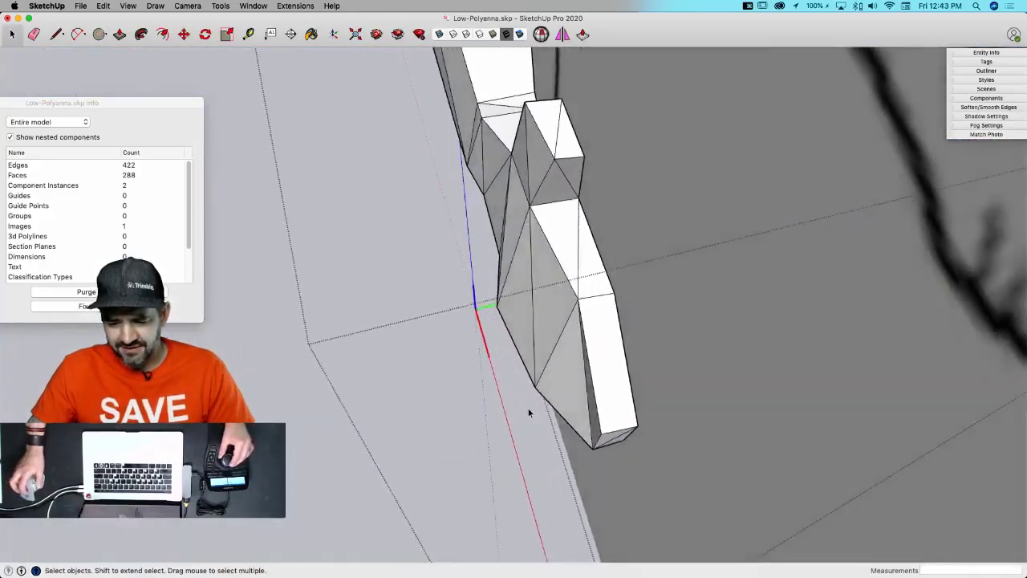
# - Move the vertex on the lower edge of the palm inward about 1 1/4"
pyautogui.moveTo(528, 413); pyautogui.dragTo(562, 390, button='middle')
pyautogui.press('m')
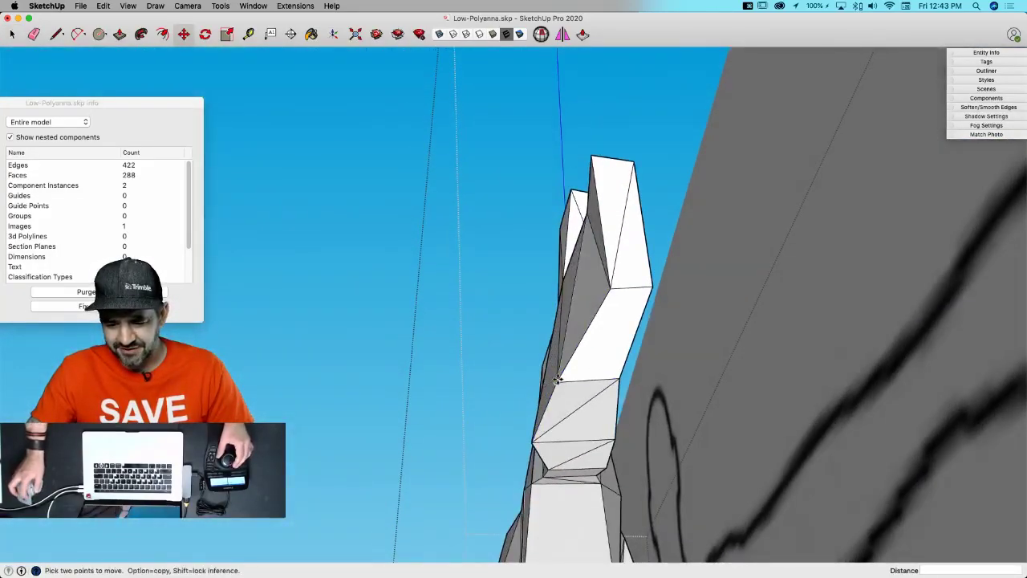
pyautogui.click(561, 380)
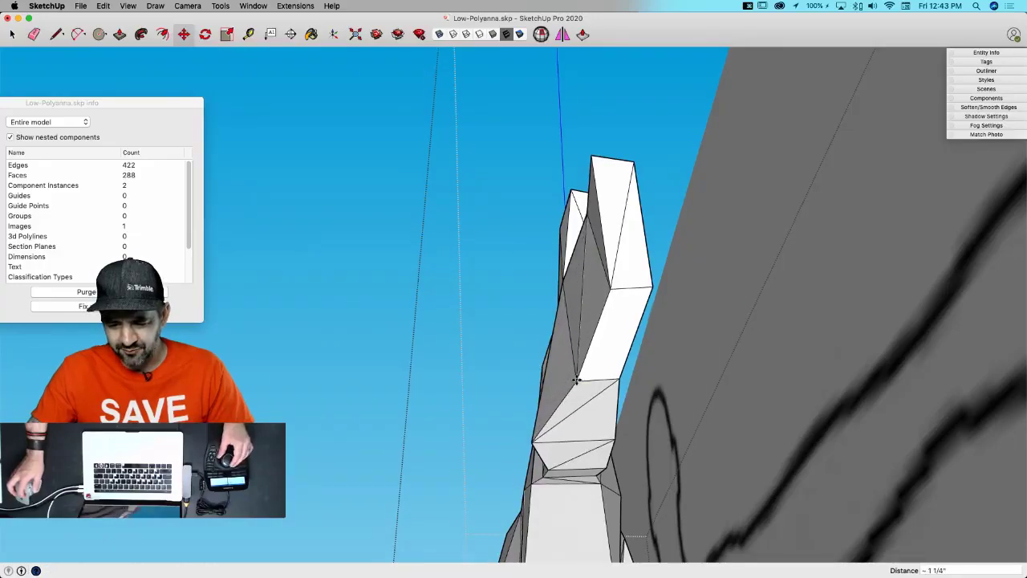
pyautogui.click(576, 380)
pyautogui.press('space')
pyautogui.moveTo(576, 381); pyautogui.dragTo(530, 380, button='middle')
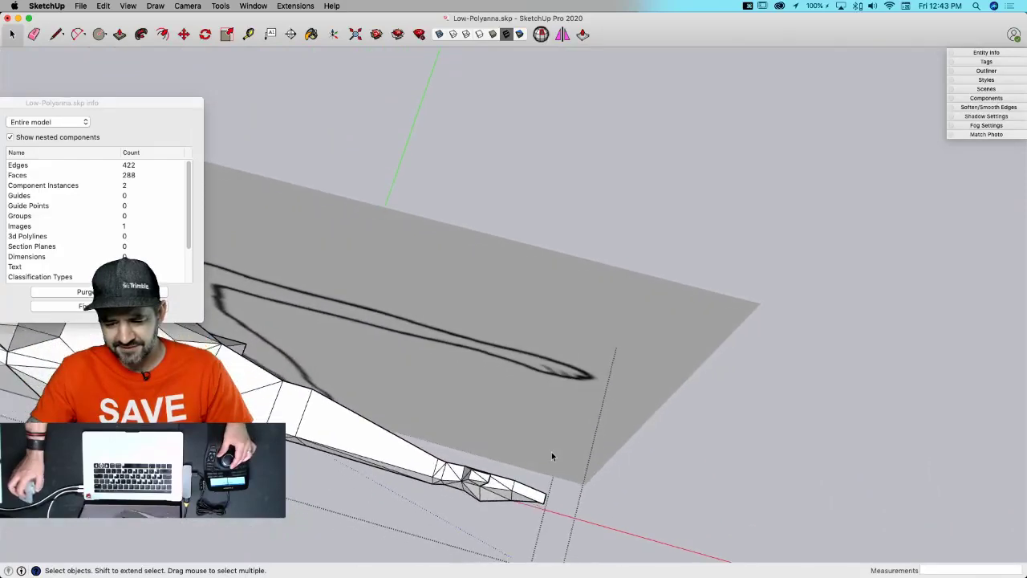
# - Move the end edge of the fingertips 1 15/16" along the green axis to bend the fingers
pyautogui.moveTo(551, 456); pyautogui.dragTo(439, 507, button='middle')
pyautogui.press('m')
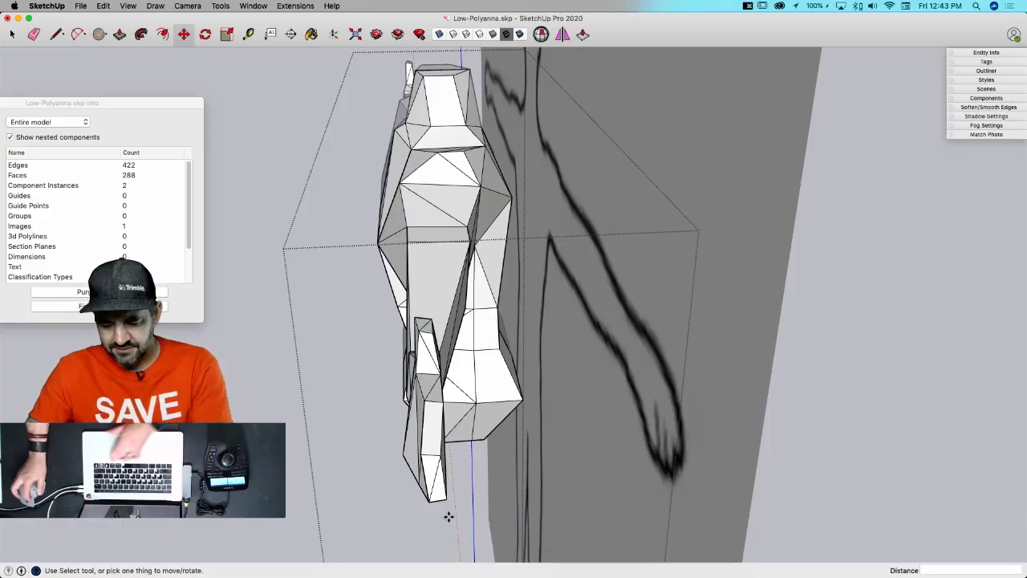
pyautogui.press('space')
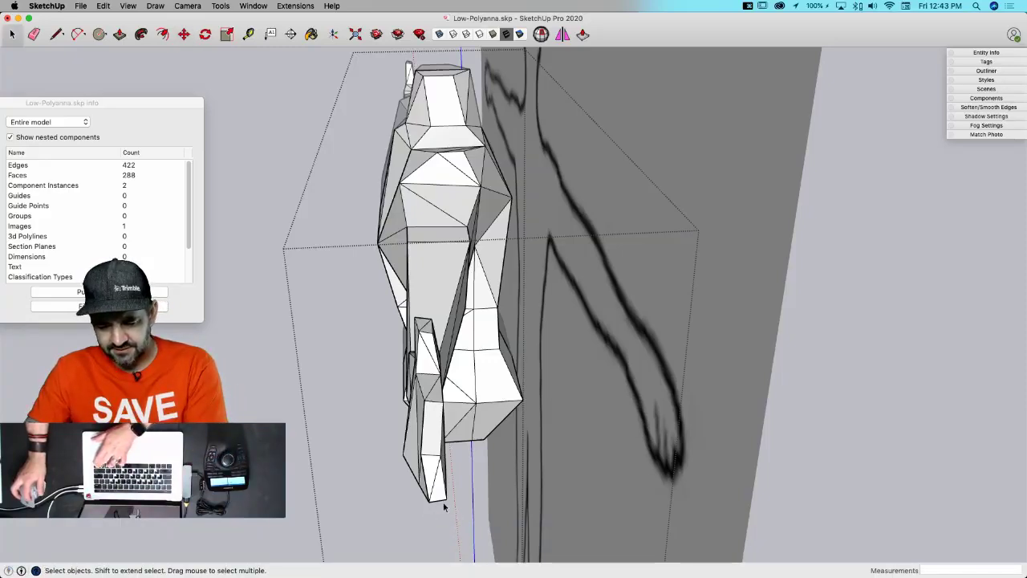
pyautogui.press('m')
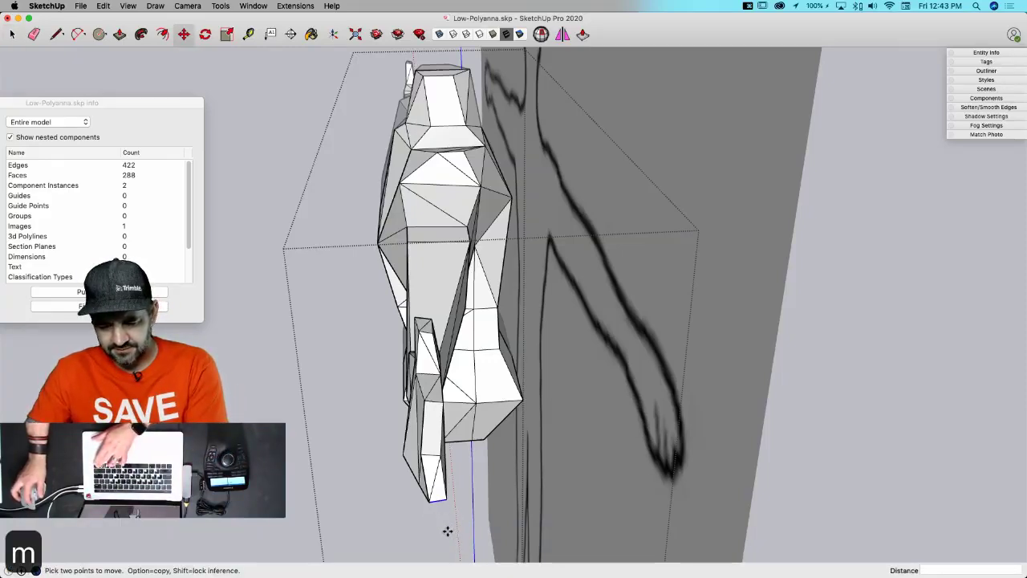
pyautogui.moveTo(432, 540)
pyautogui.mouseDown()
pyautogui.moveTo(444, 510)
pyautogui.moveTo(431, 536)
pyautogui.moveTo(444, 534)
pyautogui.mouseUp()
pyautogui.press('Left')
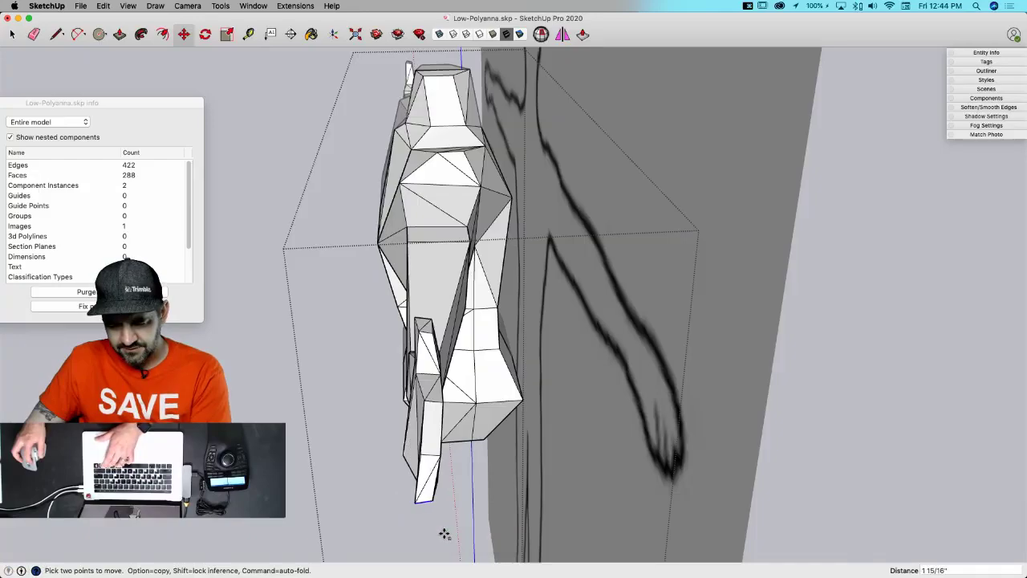
# - Move the vertex near the base of the fingers 1 7/16" along the green axis to thin the hand
pyautogui.press('space')
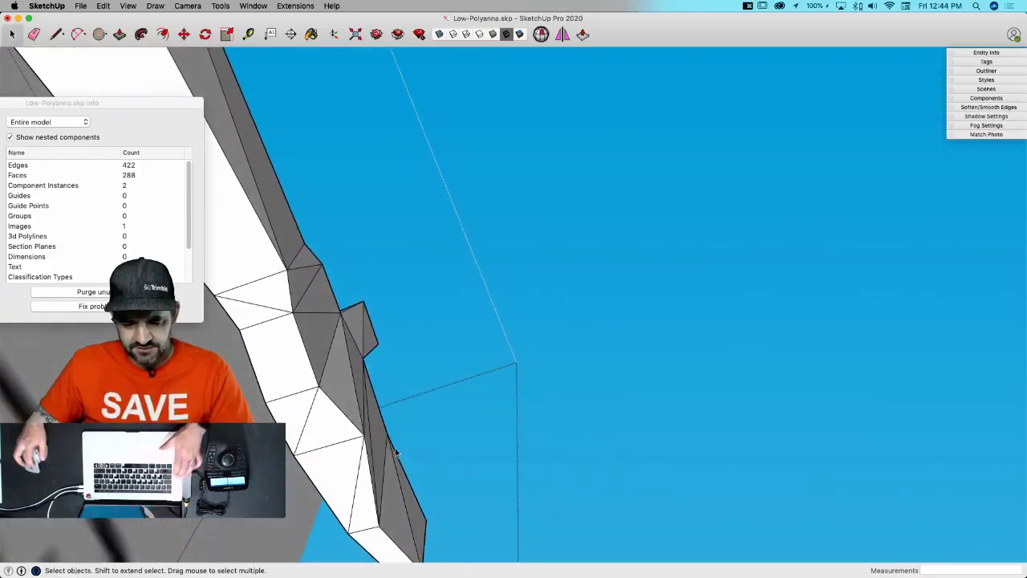
pyautogui.press('m')
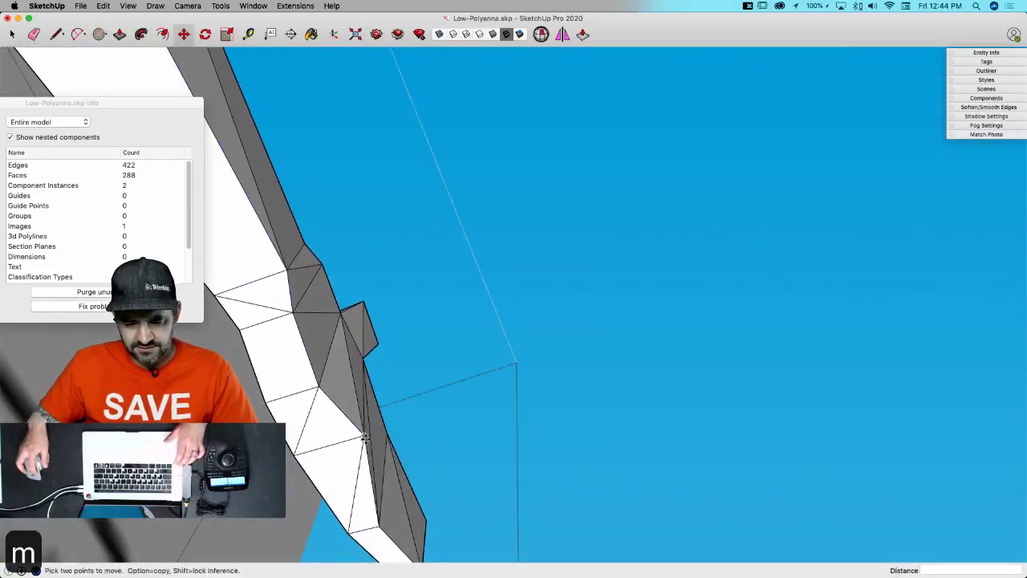
pyautogui.moveTo(365, 439); pyautogui.dragTo(348, 439)
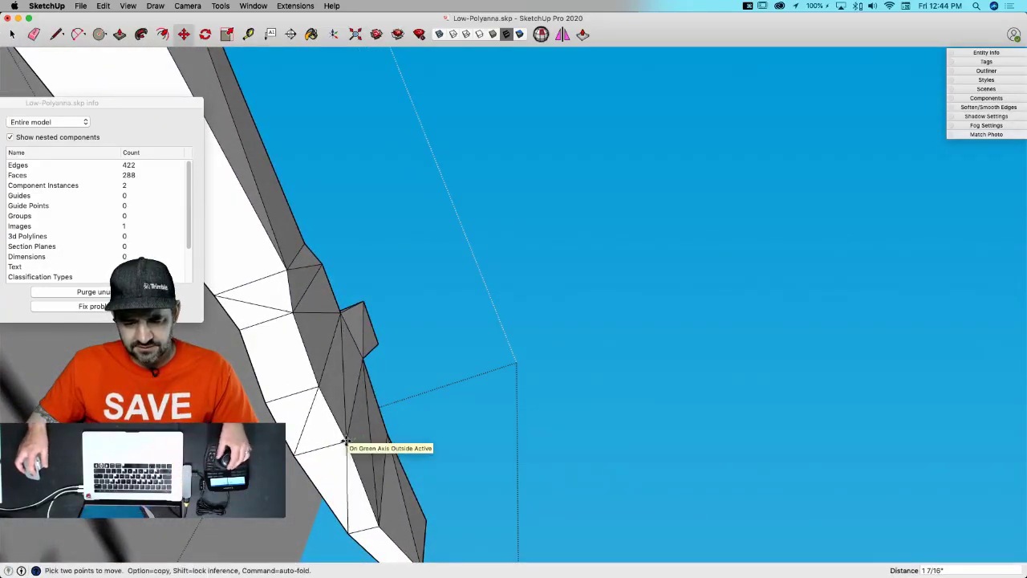
pyautogui.click(345, 441)
pyautogui.press('space')
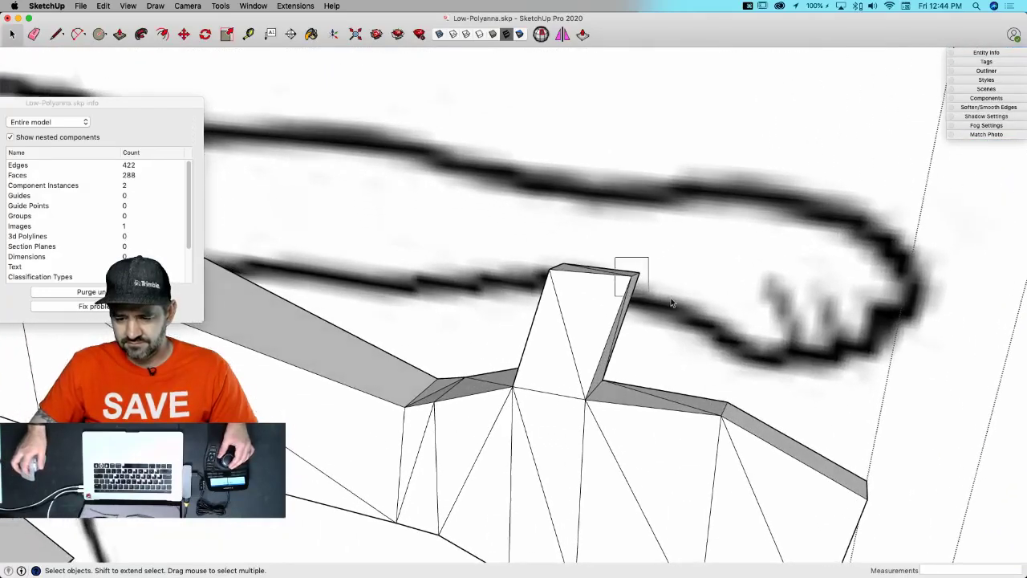
# - Move the end edge on the fingertip side of the thumb inward and lower to slant the thumb tip
pyautogui.press('m')
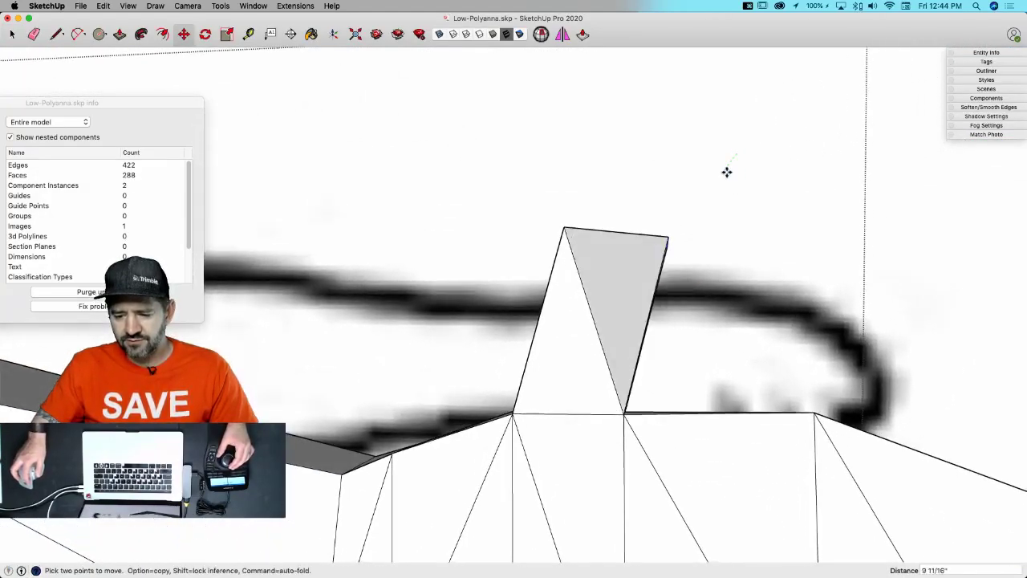
pyautogui.press('Up')
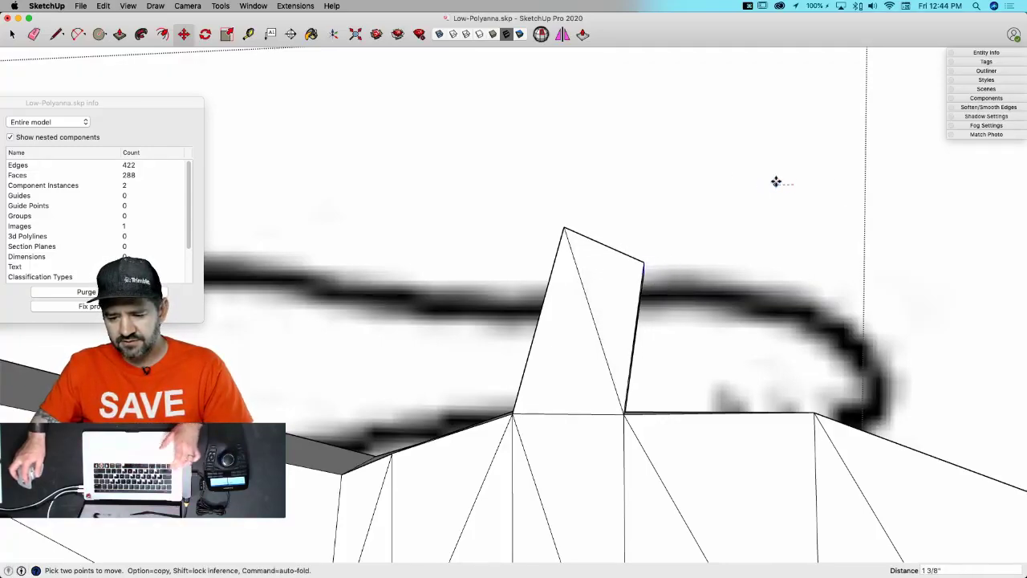
pyautogui.click(752, 202)
pyautogui.press('space')
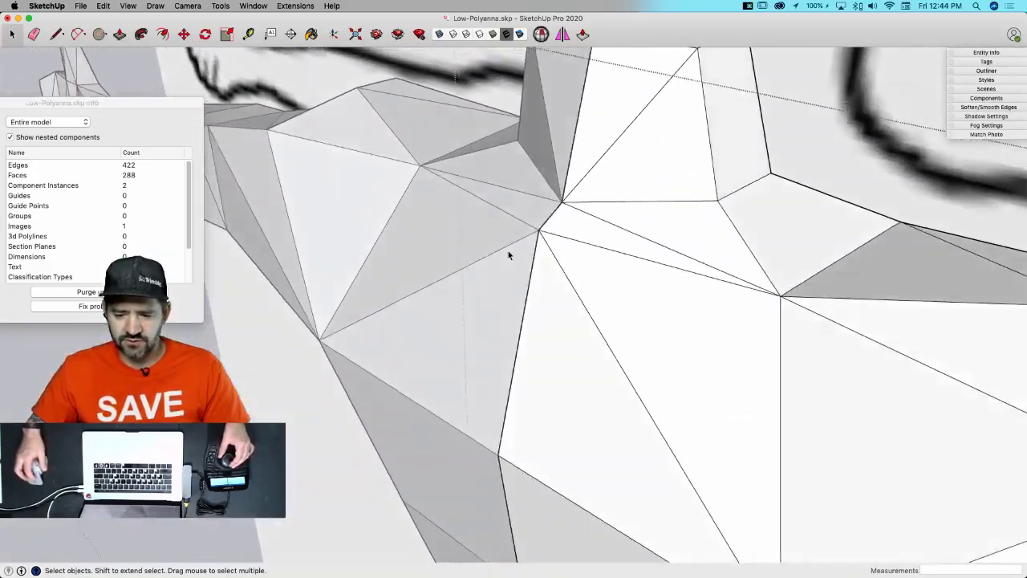
# - Move the centre vertex at the top of the chest, just below the neck, back about 2"
pyautogui.press('m')
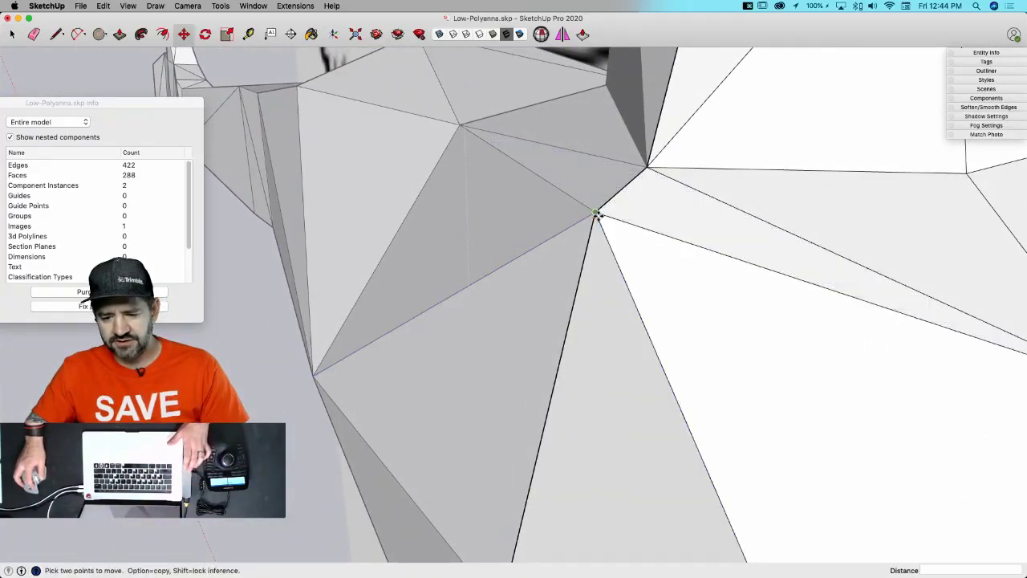
pyautogui.click(595, 214)
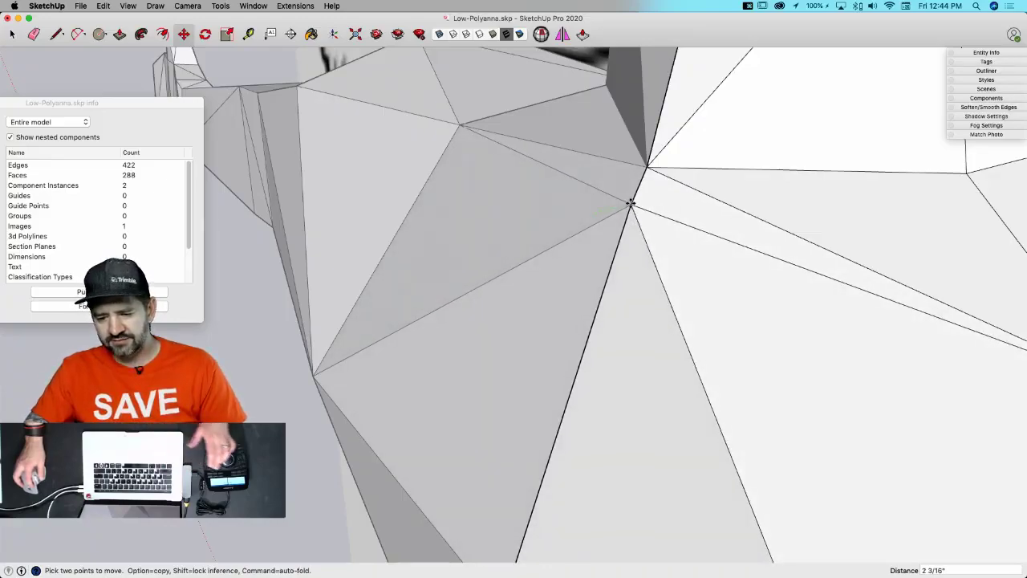
pyautogui.click(628, 204)
pyautogui.scroll(-10, 621, 281)
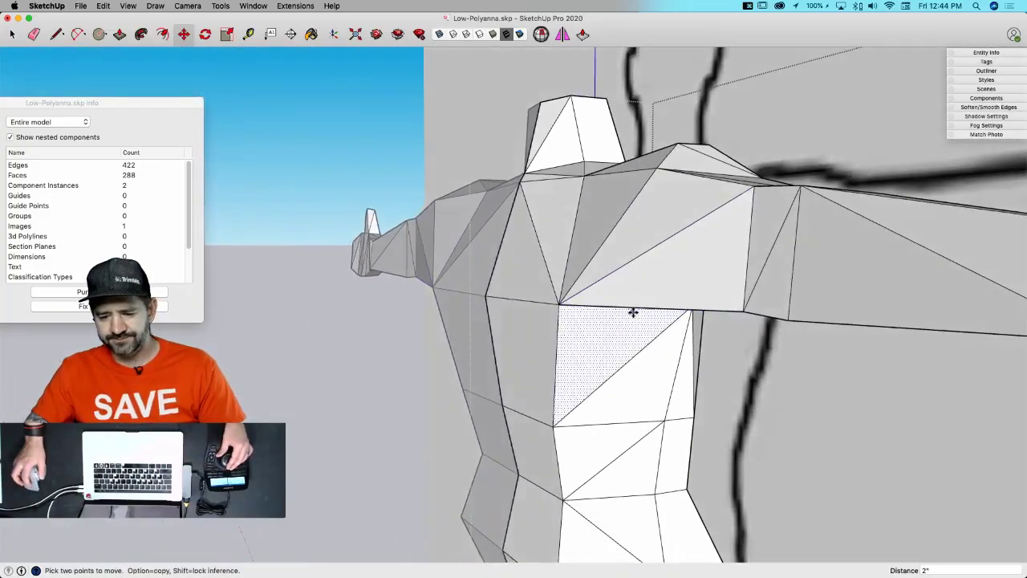
pyautogui.press('space')
pyautogui.moveTo(605, 343); pyautogui.dragTo(529, 360, button='middle')
pyautogui.press('super+3')
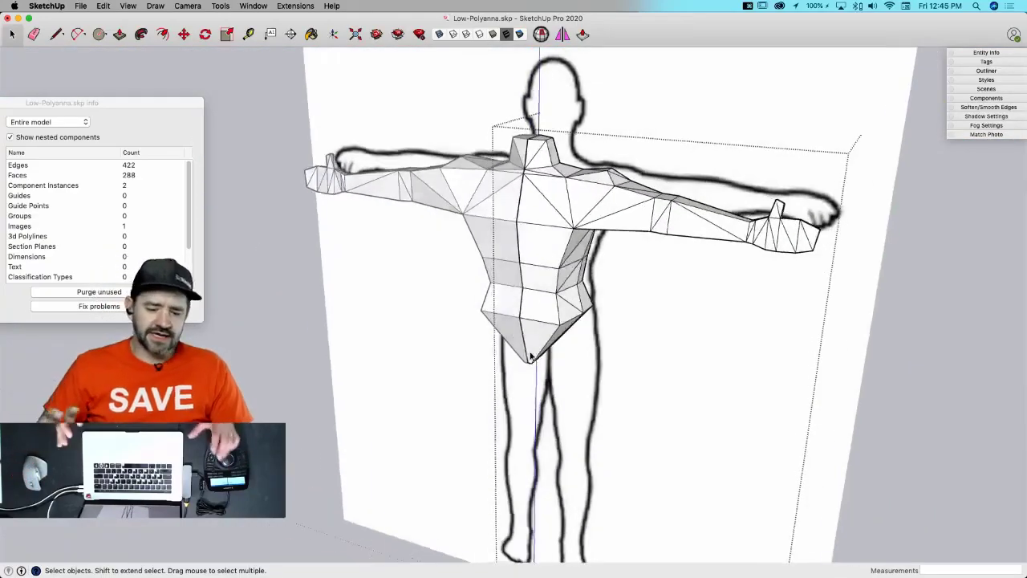
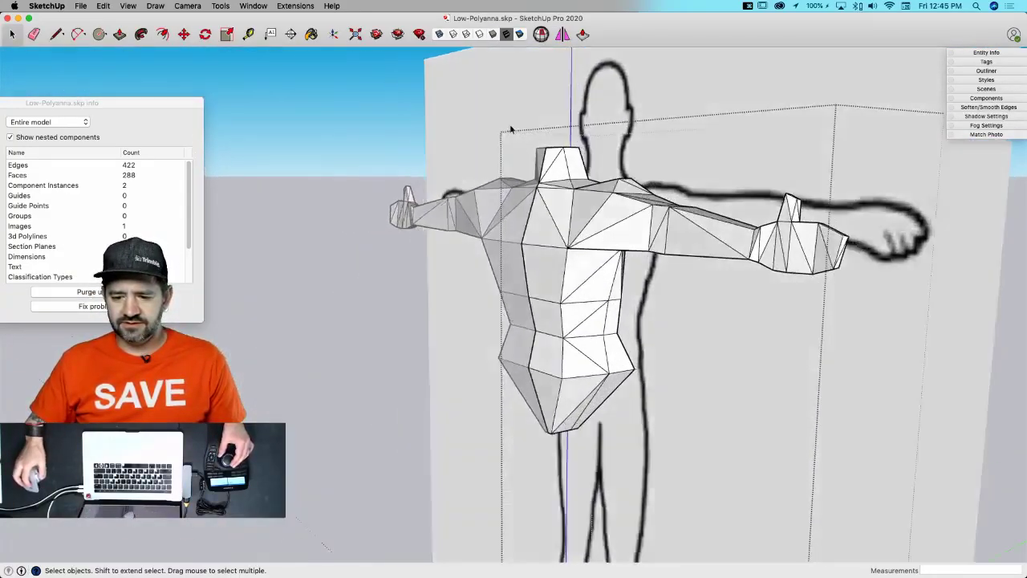
# - Move the centre vertex at the front base of the neck about 1" inward
pyautogui.moveTo(511, 128); pyautogui.dragTo(605, 213, button='middle')
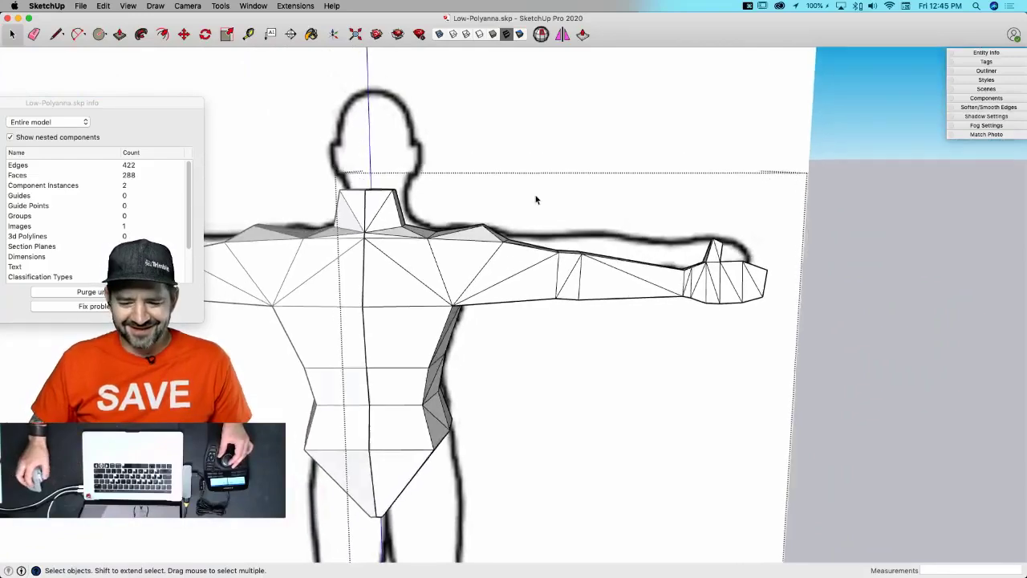
pyautogui.moveTo(537, 200); pyautogui.dragTo(448, 210, button='middle')
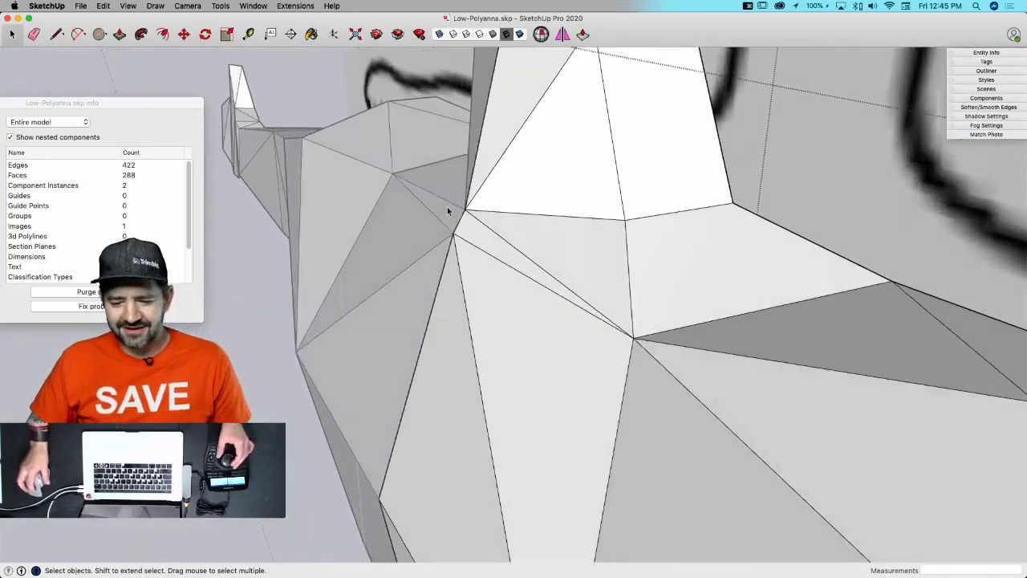
pyautogui.scroll(1, 448, 211)
pyautogui.press('m')
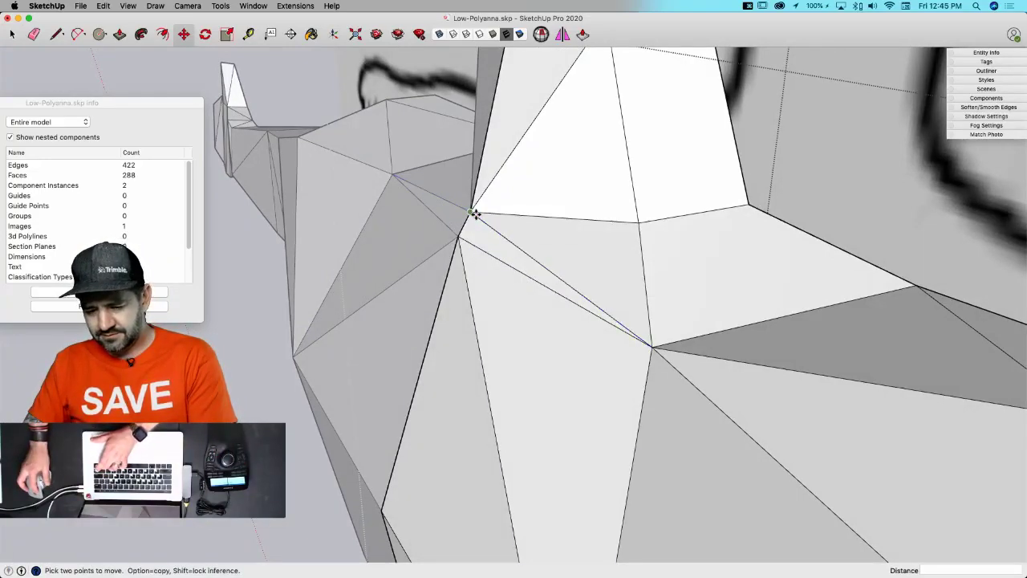
pyautogui.click(474, 213)
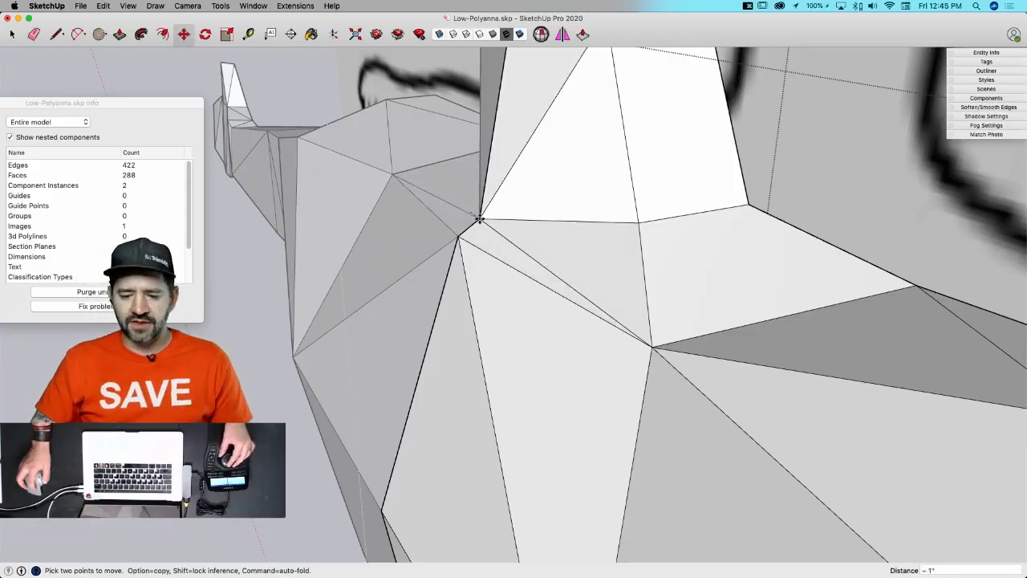
pyautogui.click(480, 218)
pyautogui.press('space')
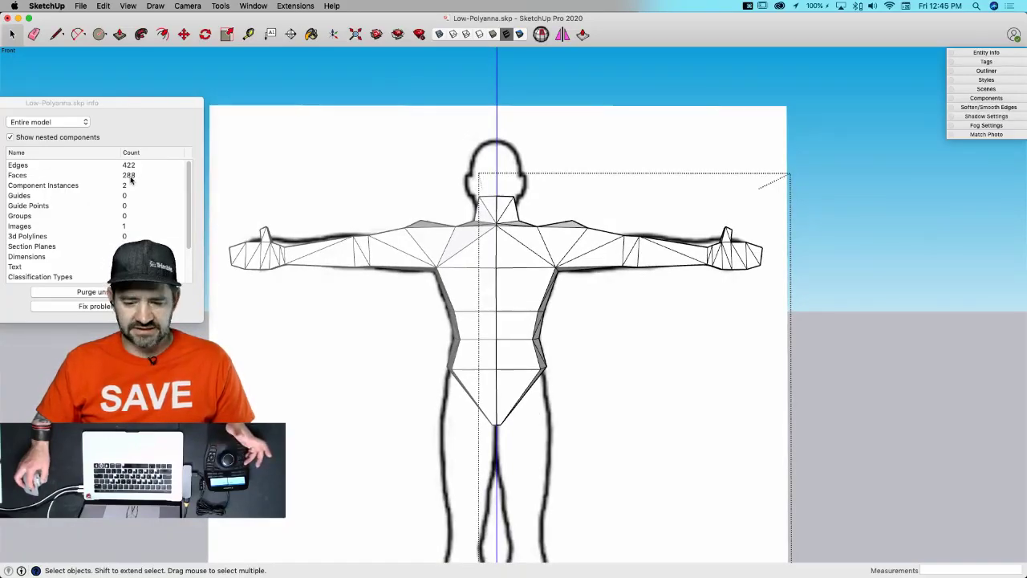
# - Examine the body for internal faces in X-ray view, then restore the opaque display
pyautogui.moveTo(409, 314); pyautogui.dragTo(468, 292, button='middle')
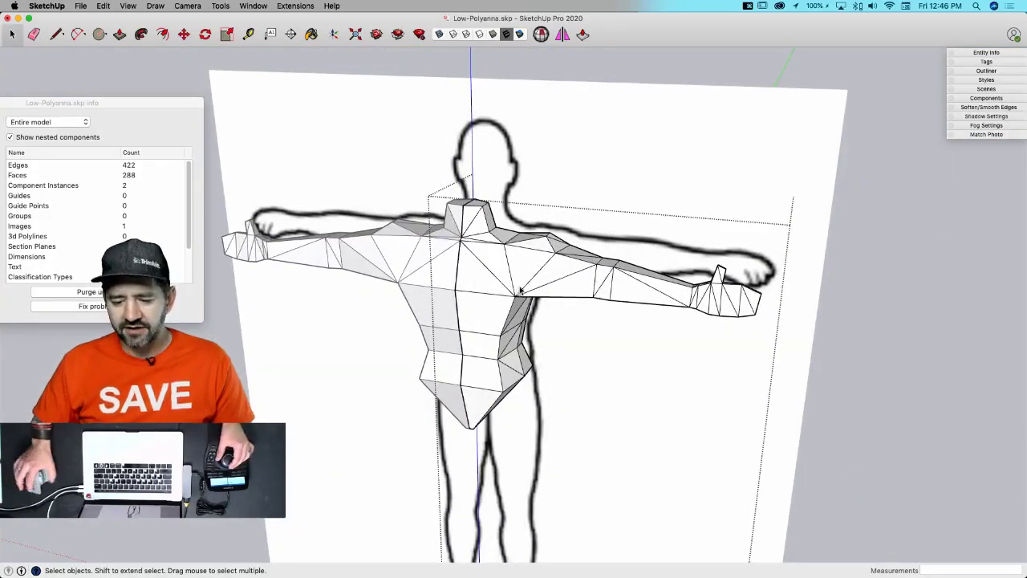
pyautogui.moveTo(521, 291); pyautogui.dragTo(487, 367, button='middle')
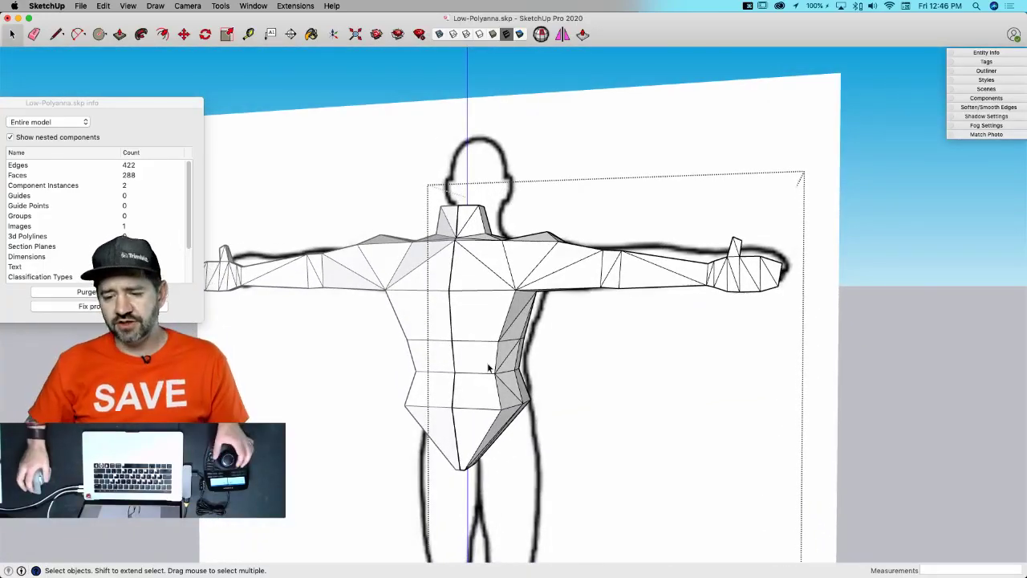
pyautogui.moveTo(520, 315); pyautogui.dragTo(432, 27, button='middle')
pyautogui.moveTo(476, 83); pyautogui.dragTo(568, 365, button='middle')
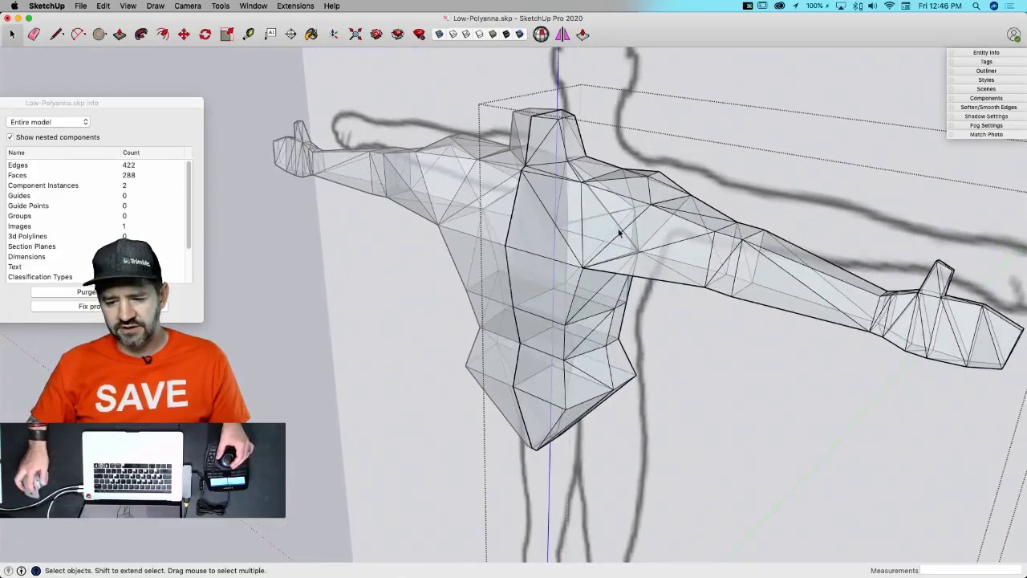
pyautogui.click(440, 35)
# - Check the body half with Solid Inspector² and fix its internal faces
pyautogui.moveTo(556, 225); pyautogui.dragTo(543, 35, button='middle')
pyautogui.click(542, 34)
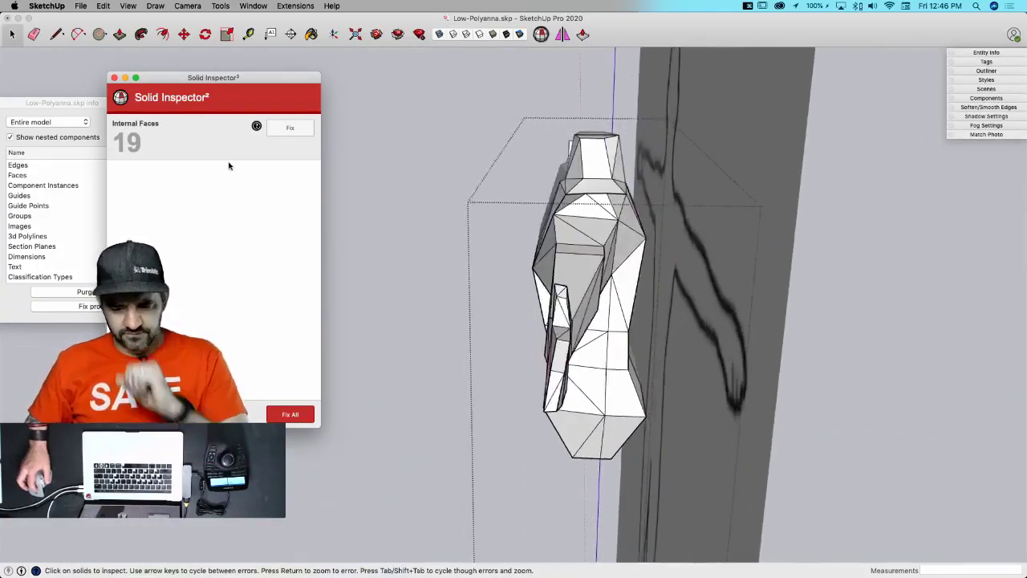
pyautogui.moveTo(262, 165); pyautogui.dragTo(243, 167, button='middle')
pyautogui.click(290, 128)
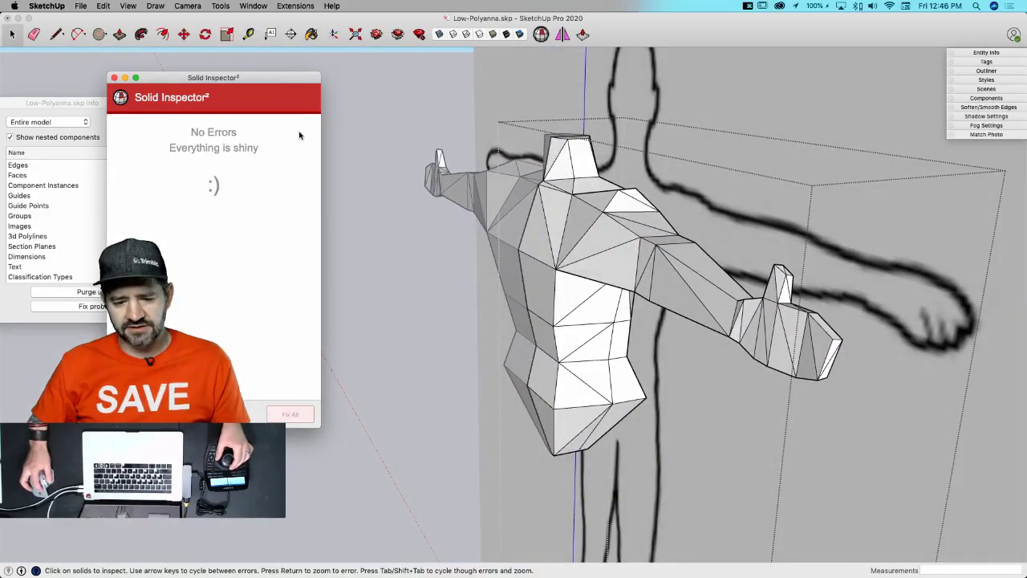
pyautogui.click(114, 77)
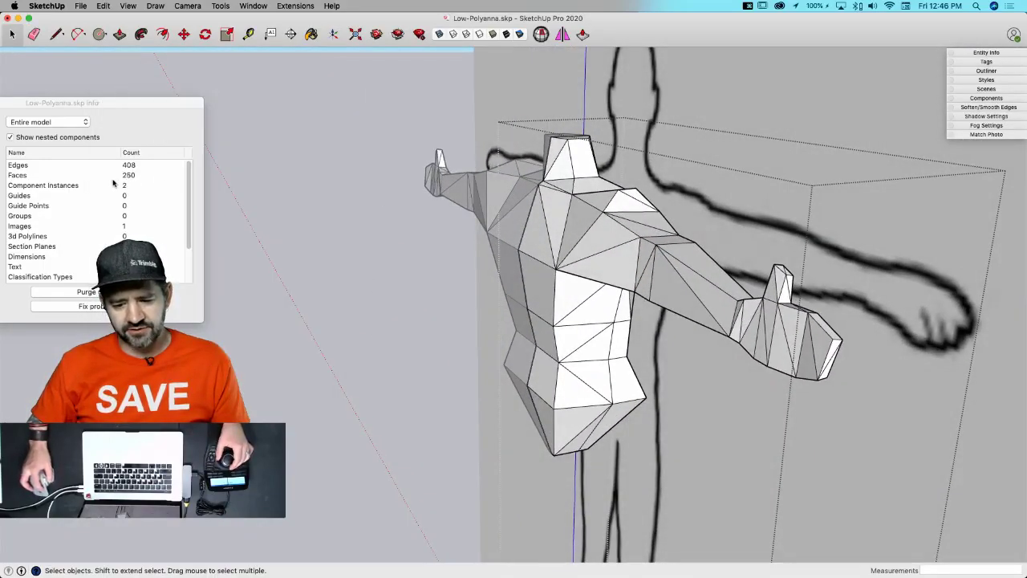
# - Select the lower side faces of the pelvis on the half being edited and make their vertices planar with the vertex editor
pyautogui.moveTo(321, 225); pyautogui.dragTo(856, 391, button='middle')
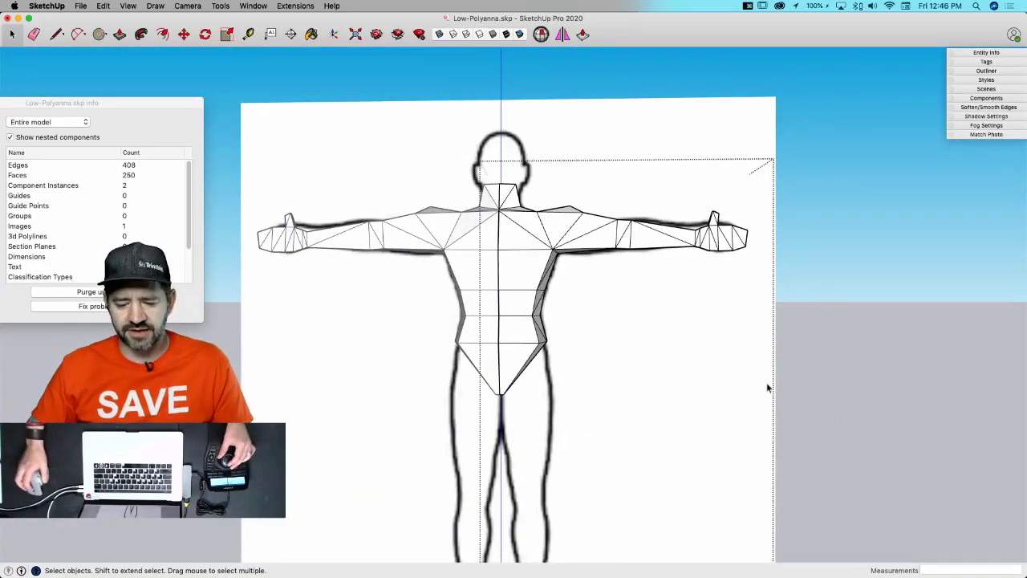
pyautogui.moveTo(767, 388); pyautogui.dragTo(626, 351, button='middle')
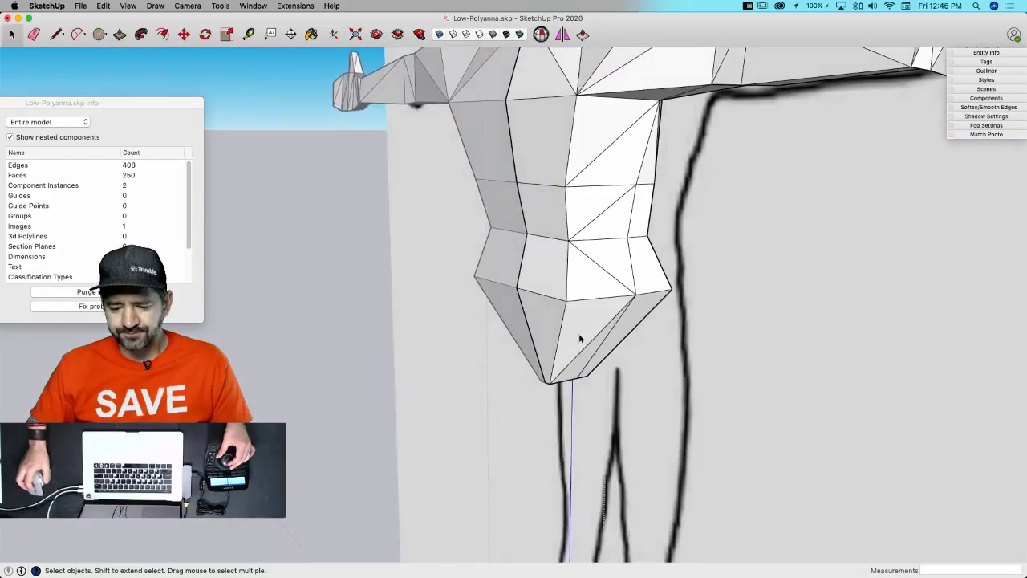
pyautogui.moveTo(578, 333); pyautogui.dragTo(590, 299, button='middle')
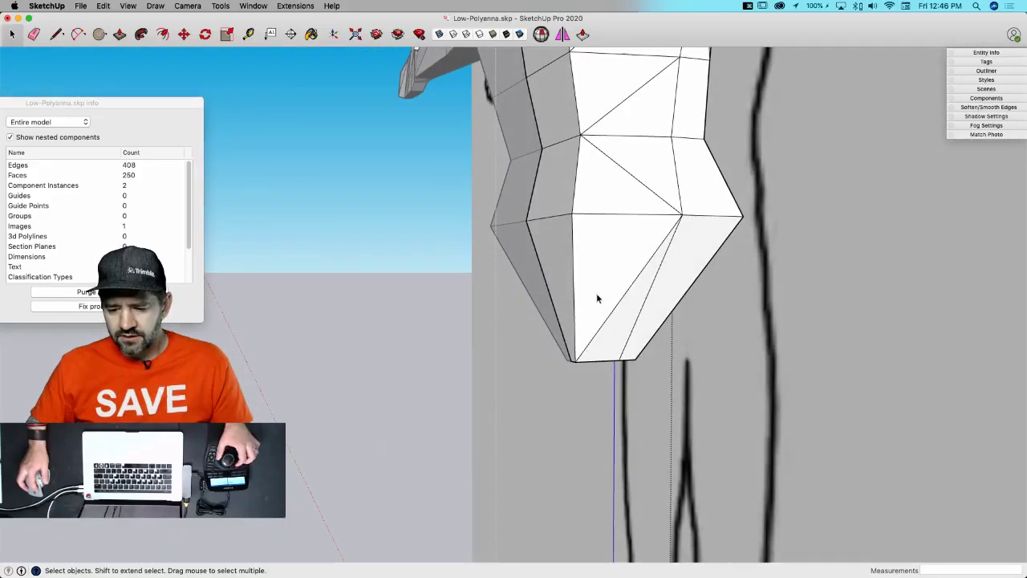
pyautogui.click(596, 298)
pyautogui.keyDown('shift'); pyautogui.click(612, 321); pyautogui.keyUp('shift')
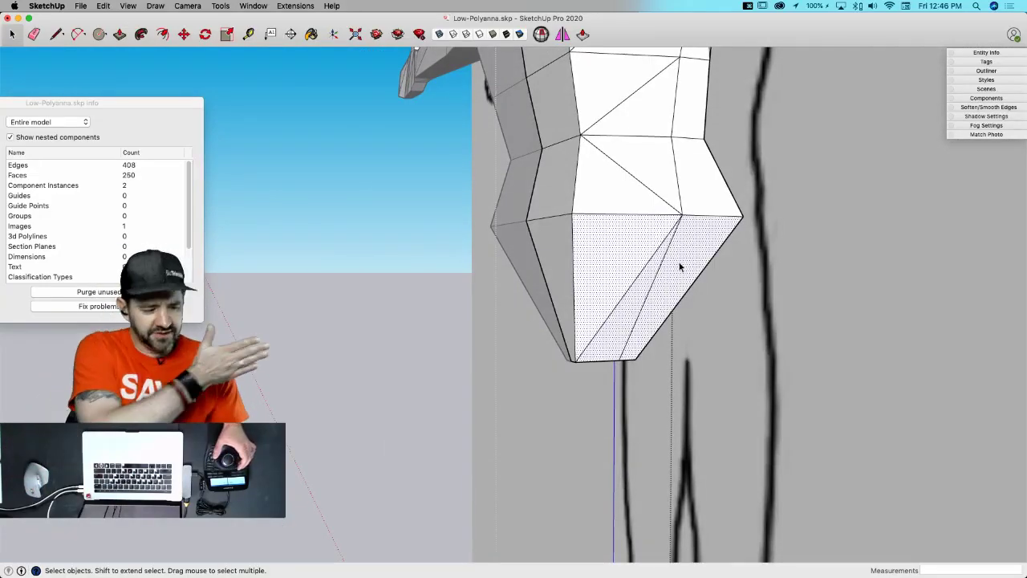
pyautogui.press('super+3')
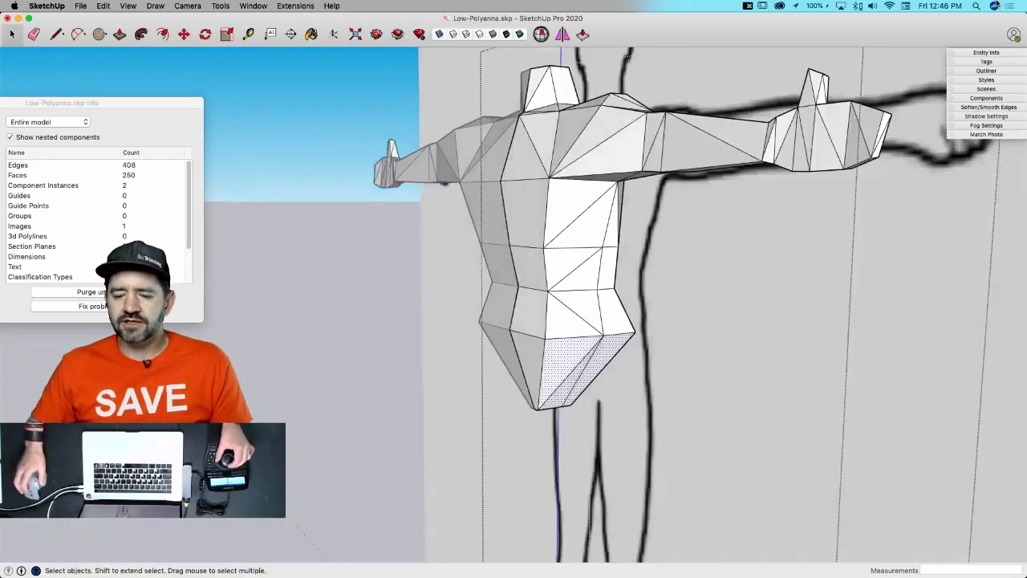
pyautogui.scroll(4, 584, 227)
pyautogui.moveTo(584, 227); pyautogui.dragTo(584, 212, button='middle')
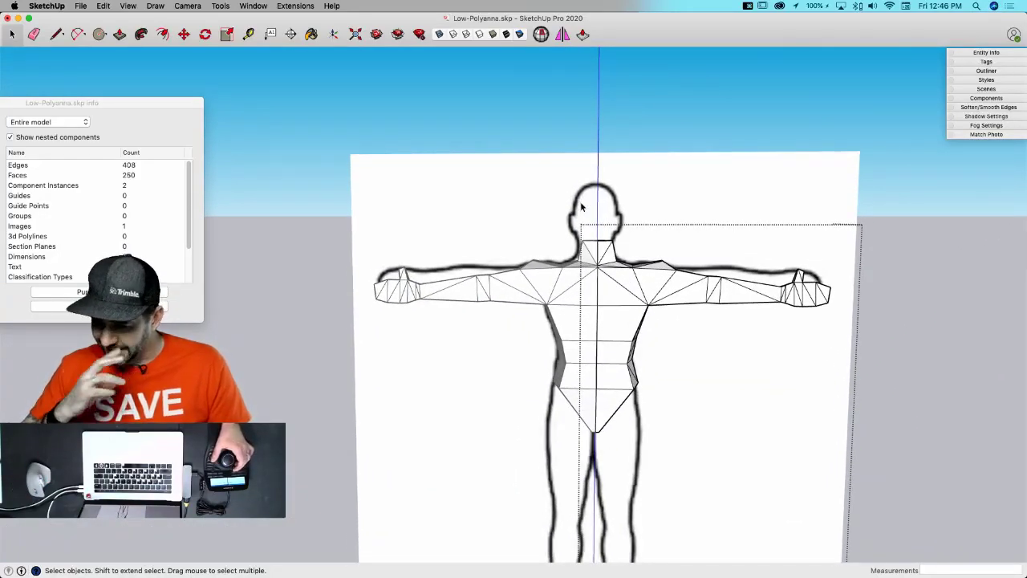
pyautogui.click(596, 246)
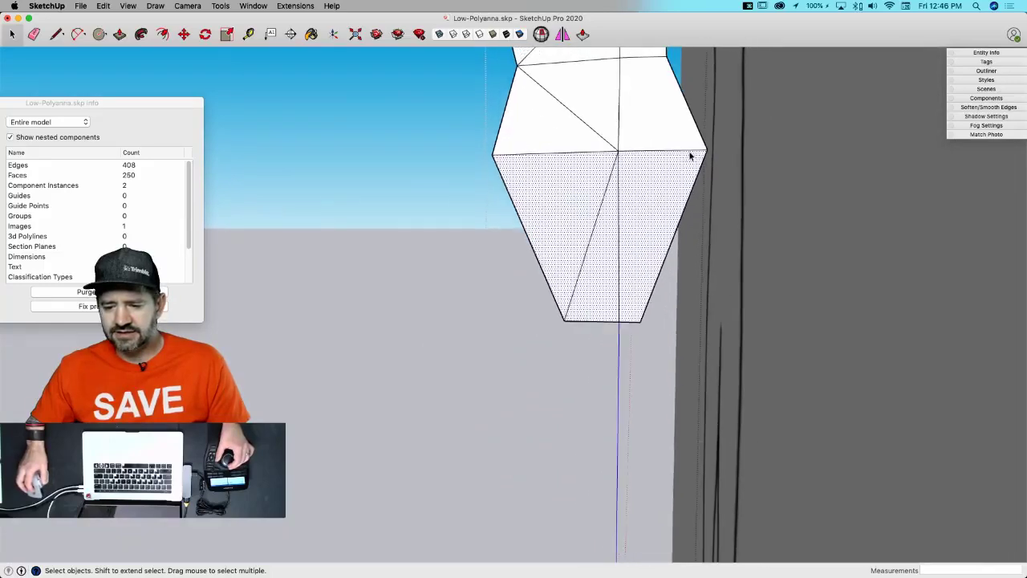
pyautogui.moveTo(690, 157); pyautogui.dragTo(676, 224, button='middle')
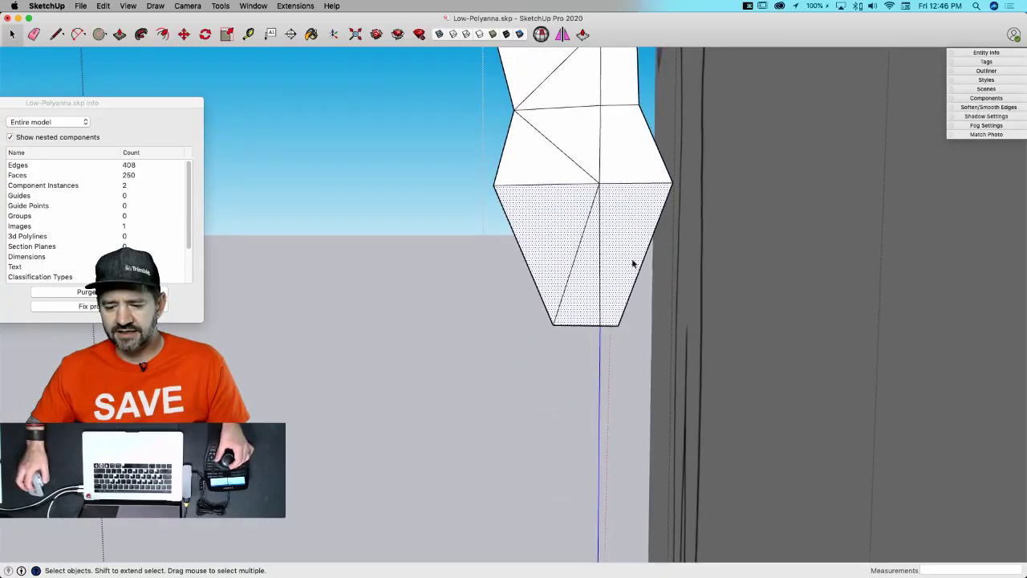
pyautogui.moveTo(632, 263); pyautogui.dragTo(620, 293, button='middle')
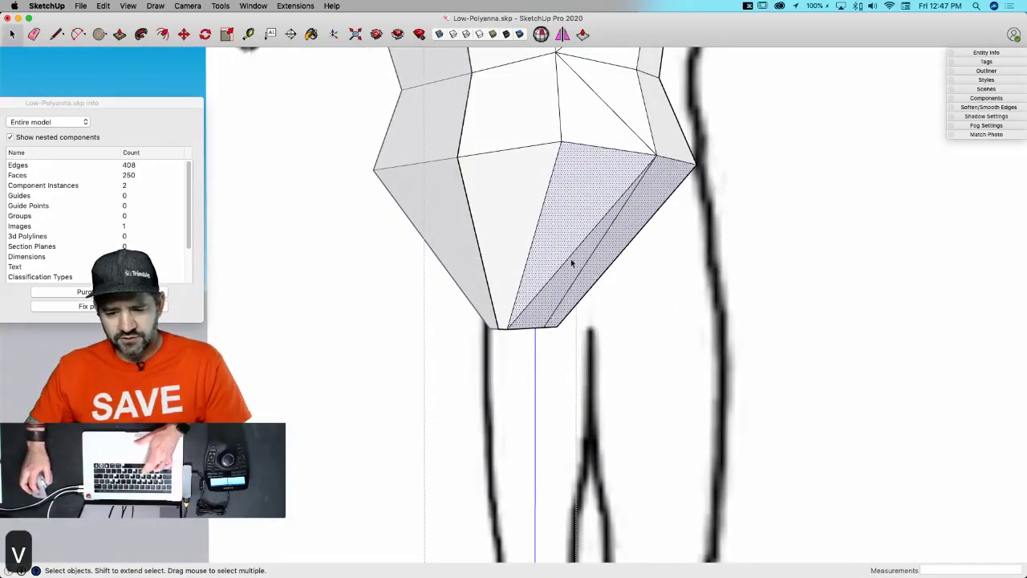
pyautogui.press('v')
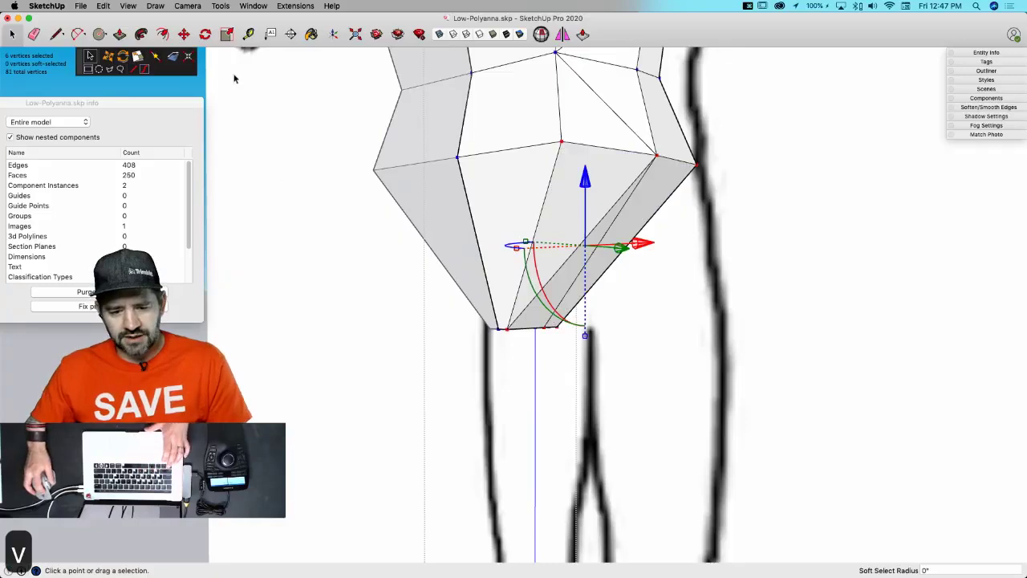
pyautogui.click(173, 58)
# - Erase the two diagonal edges dividing the flattened lower pelvis face
pyautogui.press('e')
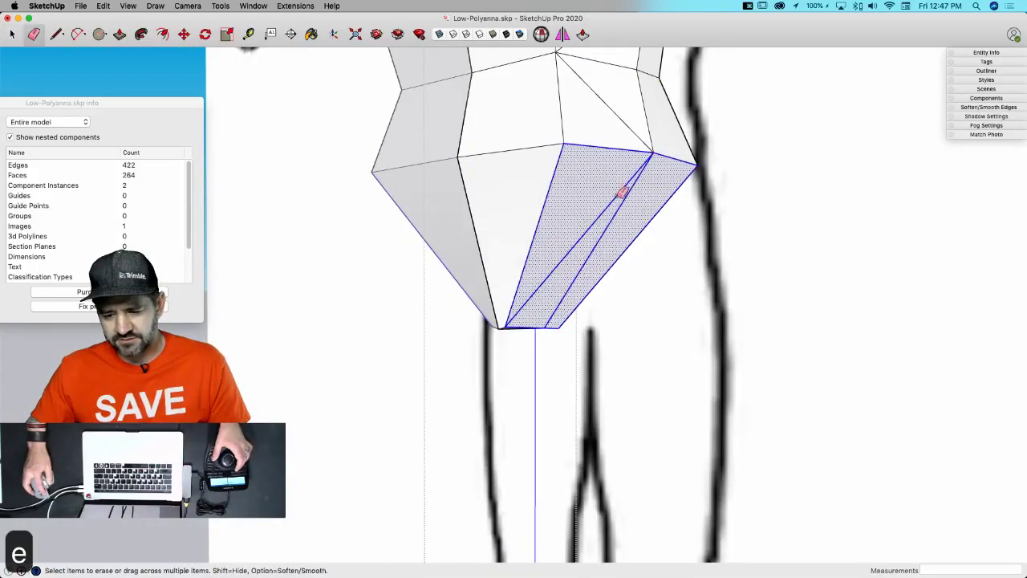
pyautogui.moveTo(618, 196); pyautogui.dragTo(626, 204)
# - Push/Pull the flattened lower pelvis face outward about 1' 4 11/16" to start the leg
pyautogui.press('p')
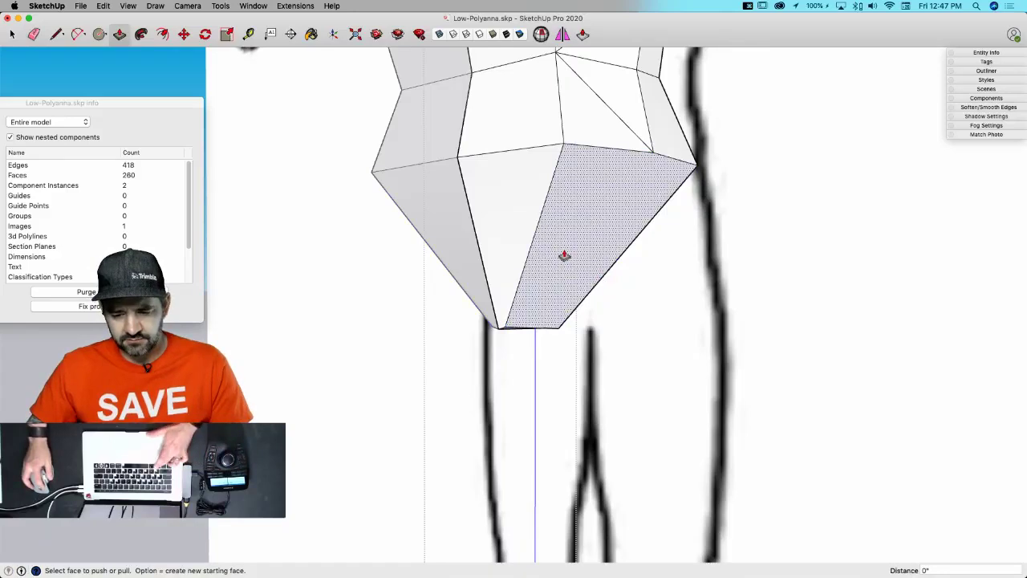
pyautogui.click(565, 255)
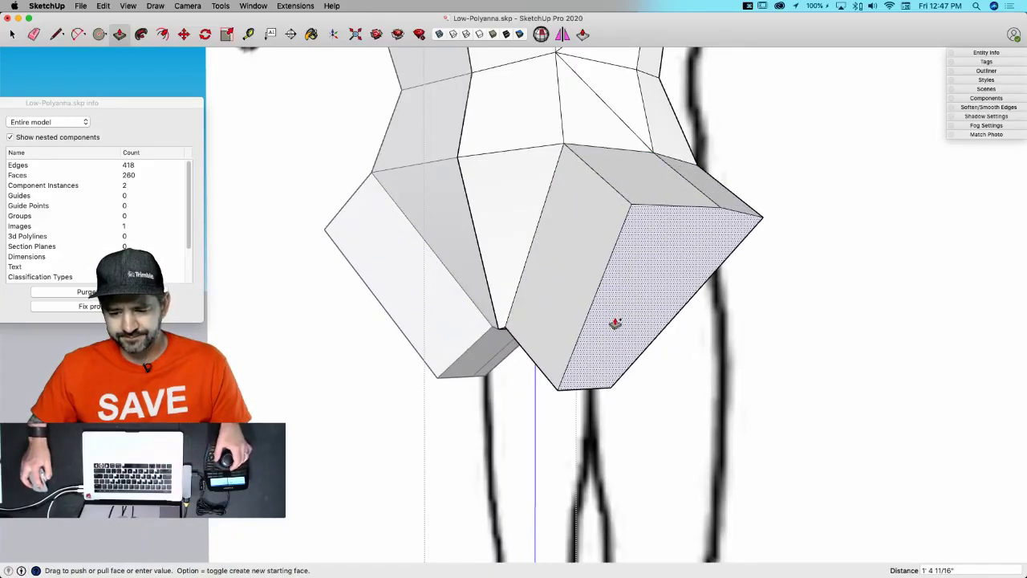
pyautogui.click(614, 323)
pyautogui.press('f')
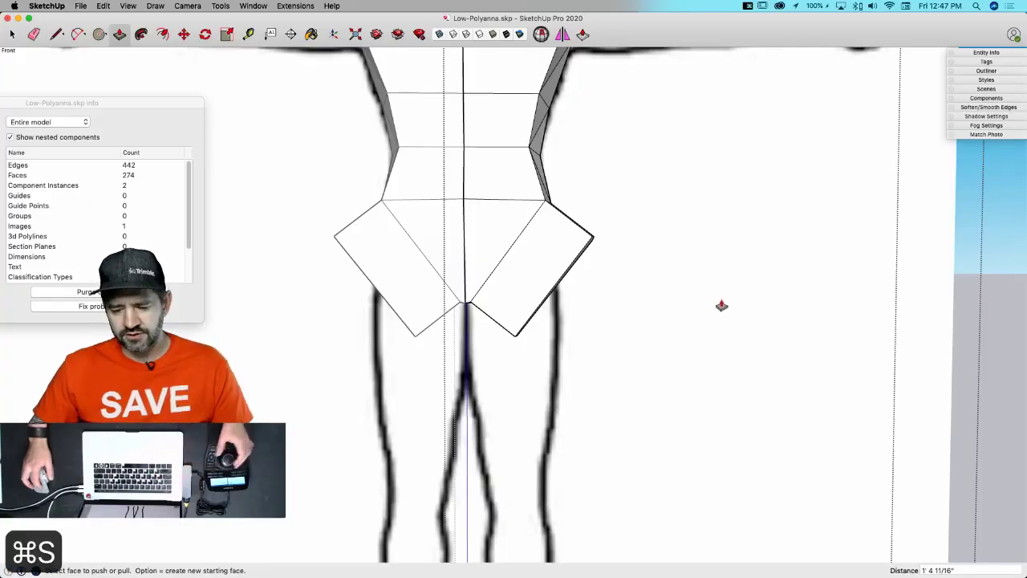
pyautogui.press('space')
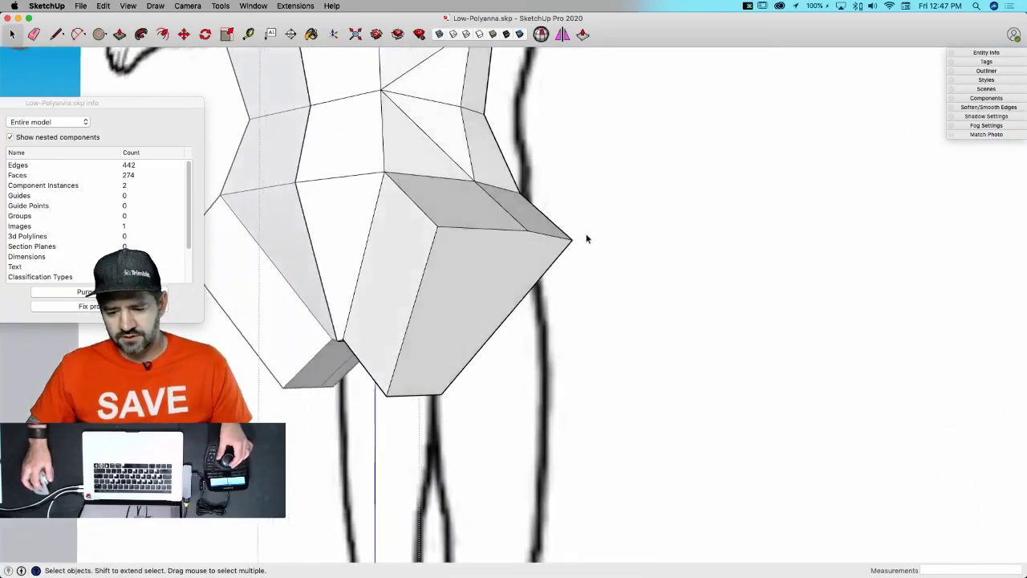
# - Erase the surplus edges on the inner underside of the extruded block beside the crotch
pyautogui.moveTo(521, 231); pyautogui.dragTo(466, 306, button='middle')
pyautogui.click(458, 302)
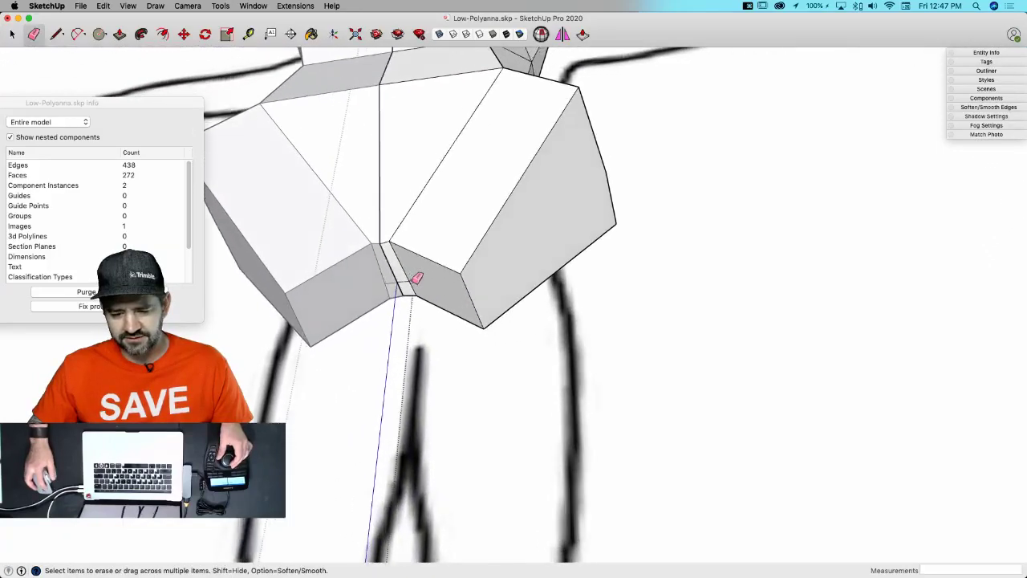
pyautogui.scroll(2, 487, 293)
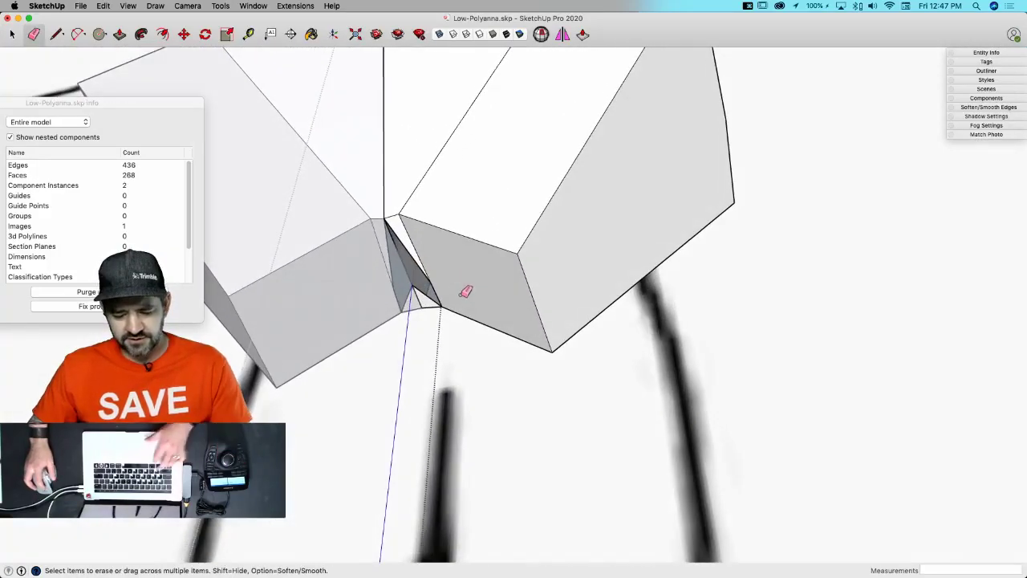
pyautogui.moveTo(442, 285); pyautogui.dragTo(496, 369, button='middle')
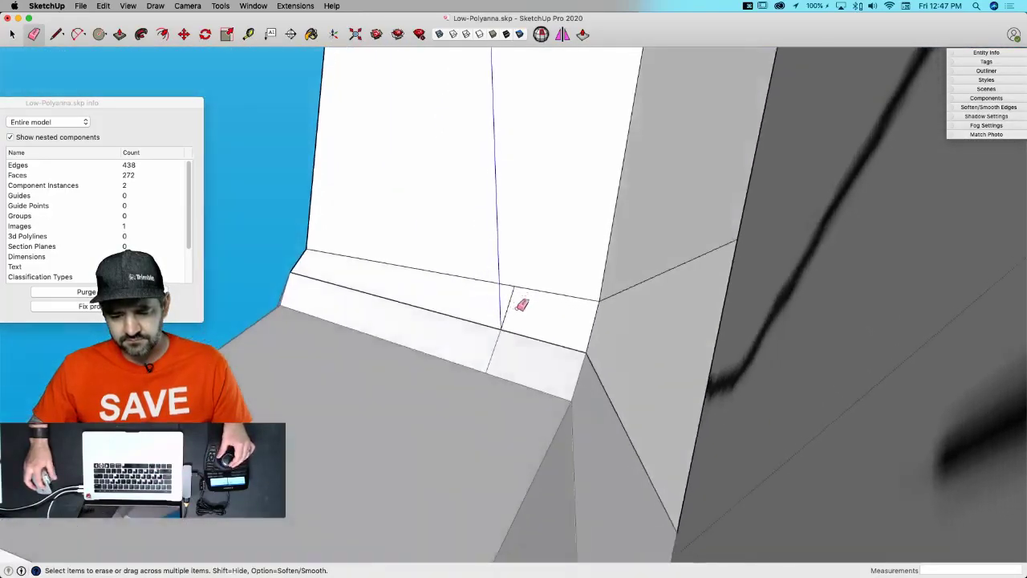
# - Move the lower inner edge of the extruded block inward, towards the body's centre line at the crotch
pyautogui.press('space')
pyautogui.moveTo(511, 310)
pyautogui.mouseDown(button='middle')
pyautogui.moveTo(497, 274)
pyautogui.moveTo(516, 419)
pyautogui.moveTo(534, 298)
pyautogui.moveTo(592, 258)
pyautogui.moveTo(580, 302)
pyautogui.moveTo(560, 299)
pyautogui.moveTo(602, 278)
pyautogui.moveTo(578, 201)
pyautogui.moveTo(525, 190)
pyautogui.mouseUp(button='middle')
pyautogui.press('m')
pyautogui.click(555, 263)
pyautogui.press('e')
pyautogui.press('space')
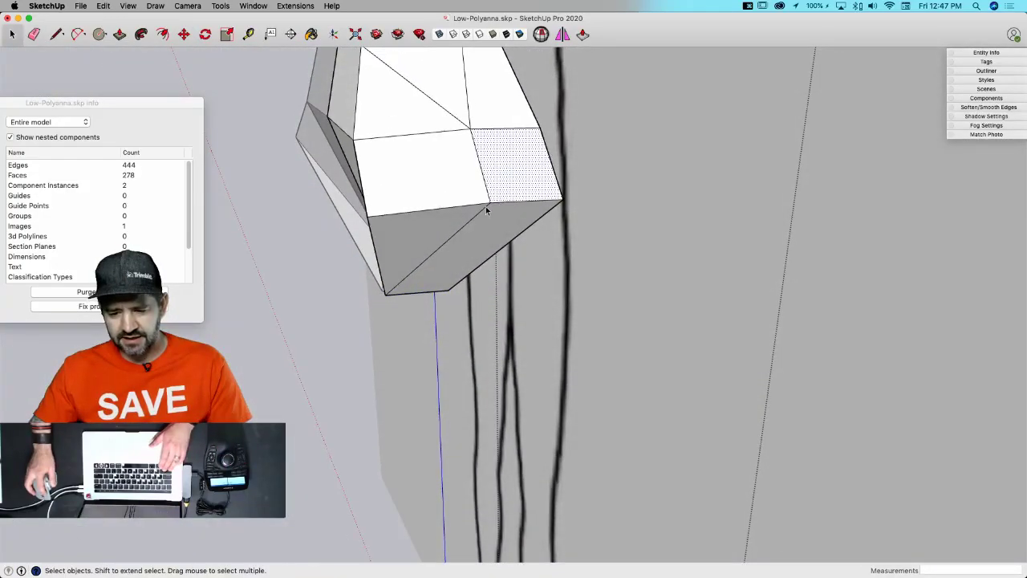
# - Select the outer lower edges of the hip block and move them down about 2' 2 3/16"
pyautogui.click(485, 207)
pyautogui.press('m')
pyautogui.moveTo(550, 312); pyautogui.dragTo(610, 178, button='middle')
pyautogui.press('space')
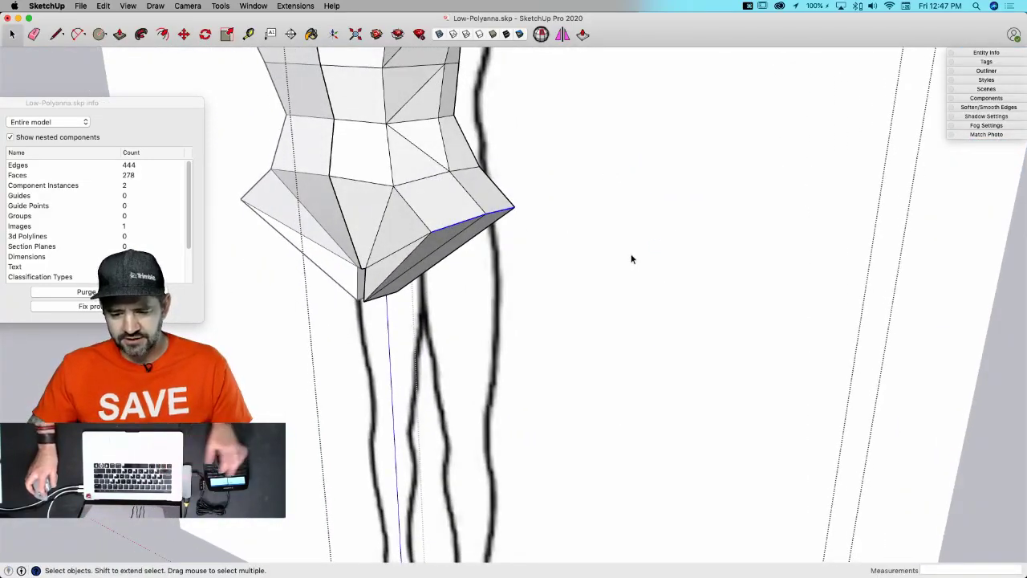
pyautogui.press('m')
pyautogui.moveTo(631, 258); pyautogui.dragTo(646, 176, button='middle')
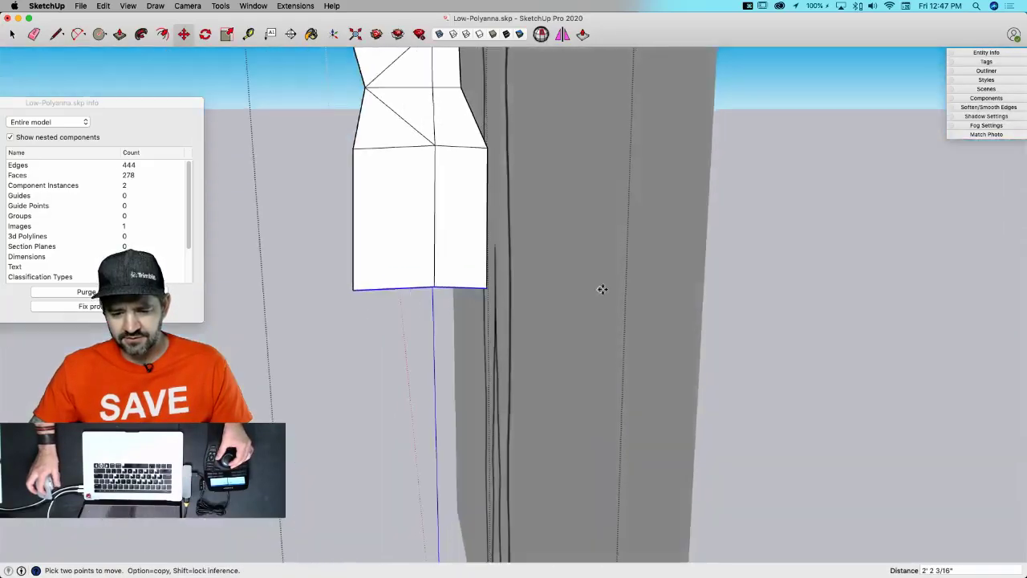
# - Adjust the selected outer lower hip edges with another move of about 4 1/4"
pyautogui.press('space')
pyautogui.moveTo(519, 315); pyautogui.dragTo(369, 390, button='middle')
pyautogui.press('m')
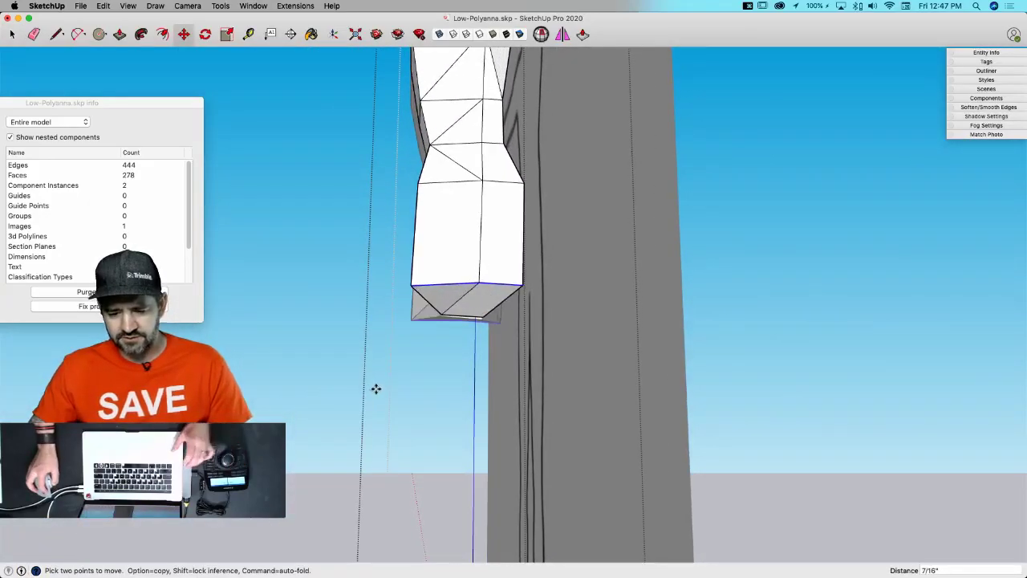
pyautogui.click(382, 389)
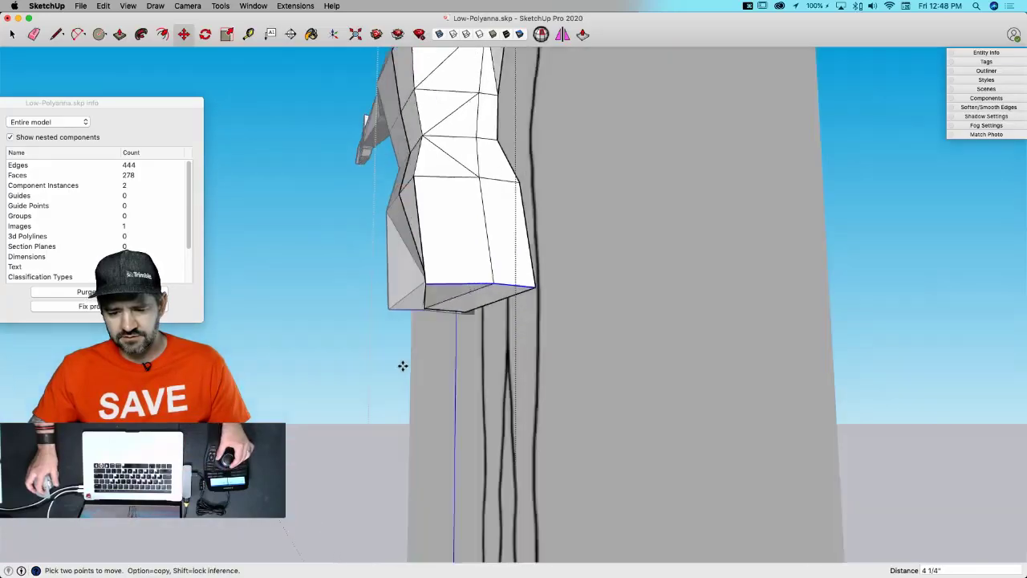
pyautogui.press('space')
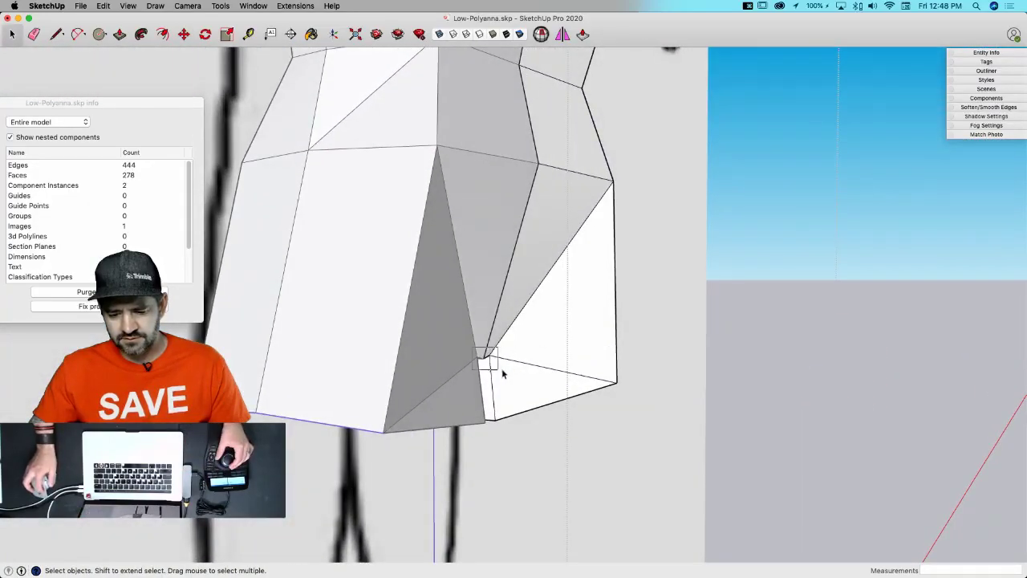
# - Select the small edge at the crotch and move it about 9 3/16" along the green axis
pyautogui.moveTo(501, 368); pyautogui.dragTo(509, 451, button='middle')
pyautogui.press('m')
pyautogui.click(510, 451)
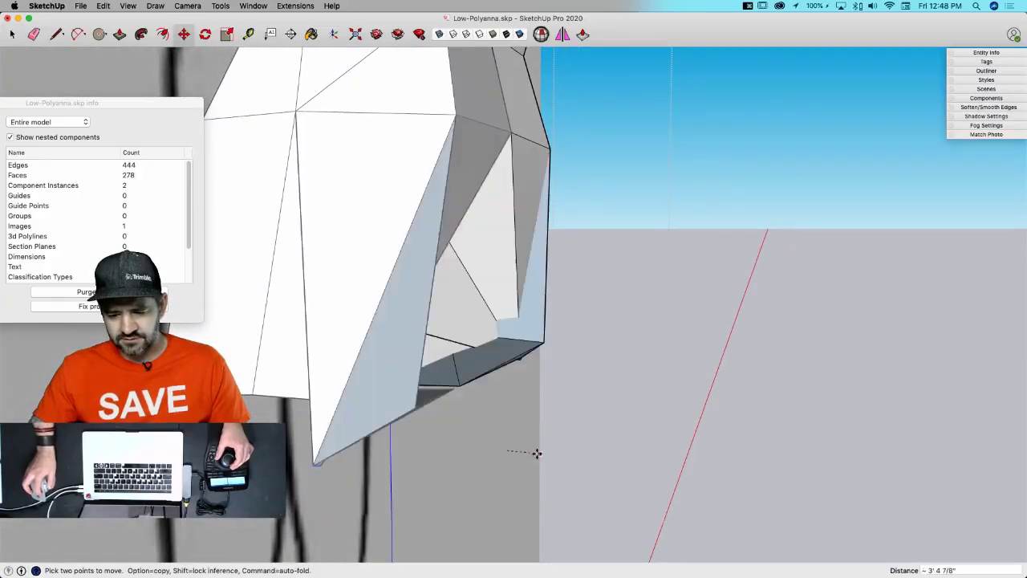
pyautogui.press('Up')
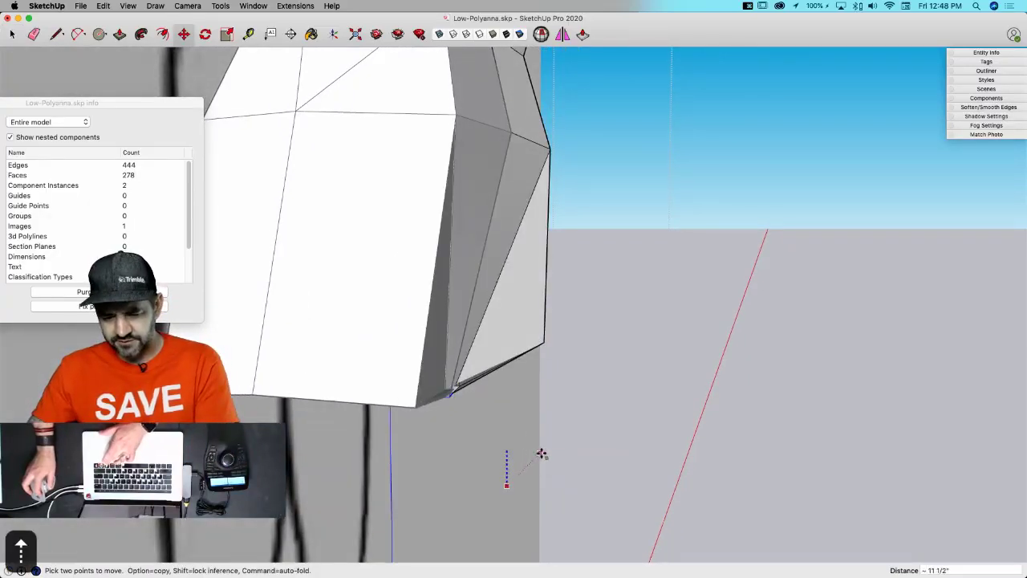
pyautogui.press('Right')
pyautogui.press('Left')
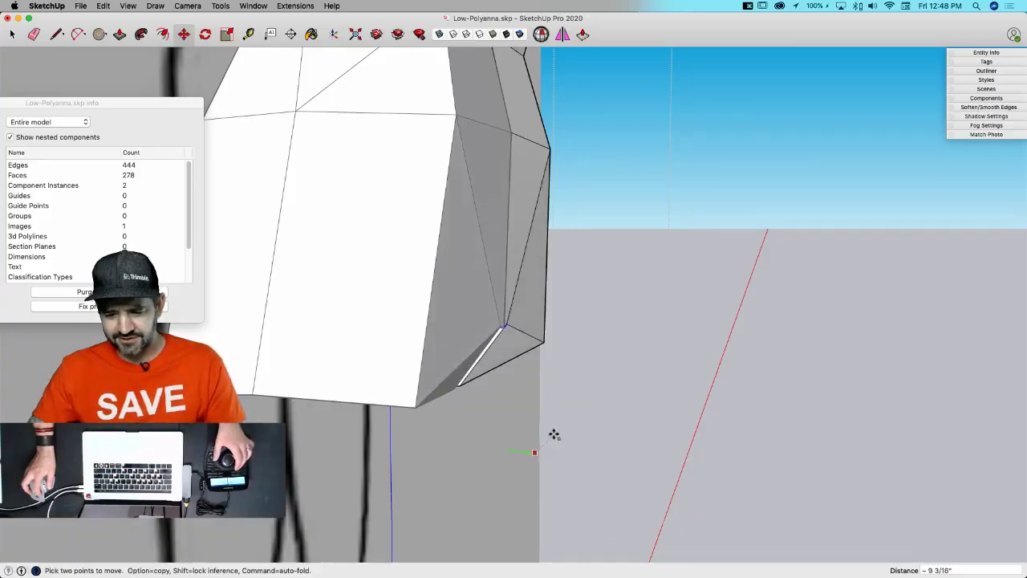
pyautogui.click(551, 434)
pyautogui.press('space')
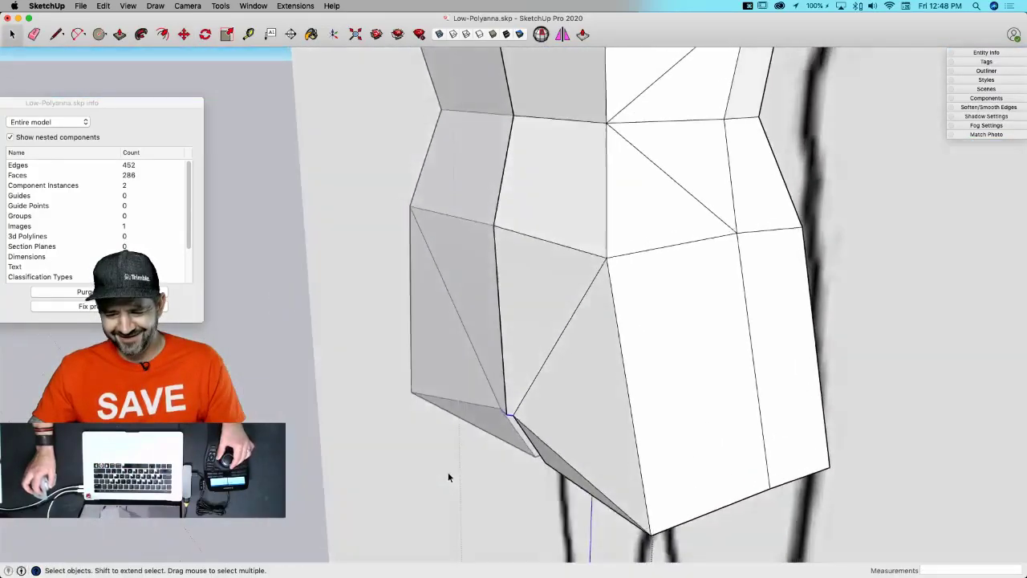
# - Select the pelvis's centre edge above the crotch and shift it about 2 7/8"
pyautogui.moveTo(522, 298); pyautogui.dragTo(469, 423, button='middle')
pyautogui.press('m')
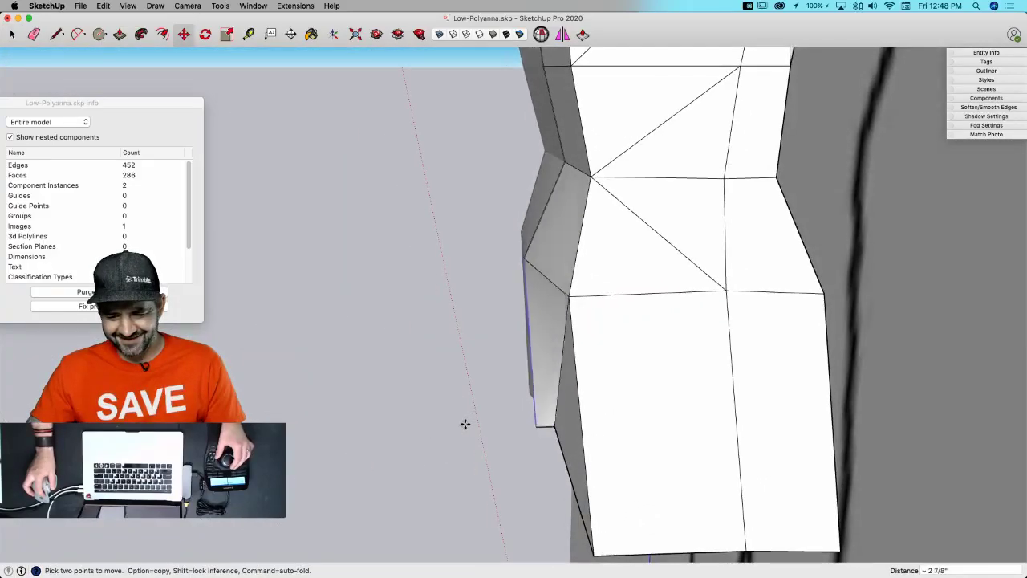
pyautogui.click(465, 423)
# - Move the lower endpoint of the pelvis's centre edge about 2 1/4" along the green axis, level with the neighbouring crotch point
pyautogui.moveTo(555, 454)
pyautogui.mouseDown(button='middle')
pyautogui.moveTo(543, 458)
pyautogui.moveTo(546, 489)
pyautogui.moveTo(502, 458)
pyautogui.moveTo(527, 474)
pyautogui.moveTo(477, 427)
pyautogui.moveTo(526, 455)
pyautogui.moveTo(509, 396)
pyautogui.moveTo(500, 466)
pyautogui.mouseUp(button='middle')
pyautogui.press('space')
pyautogui.press('m')
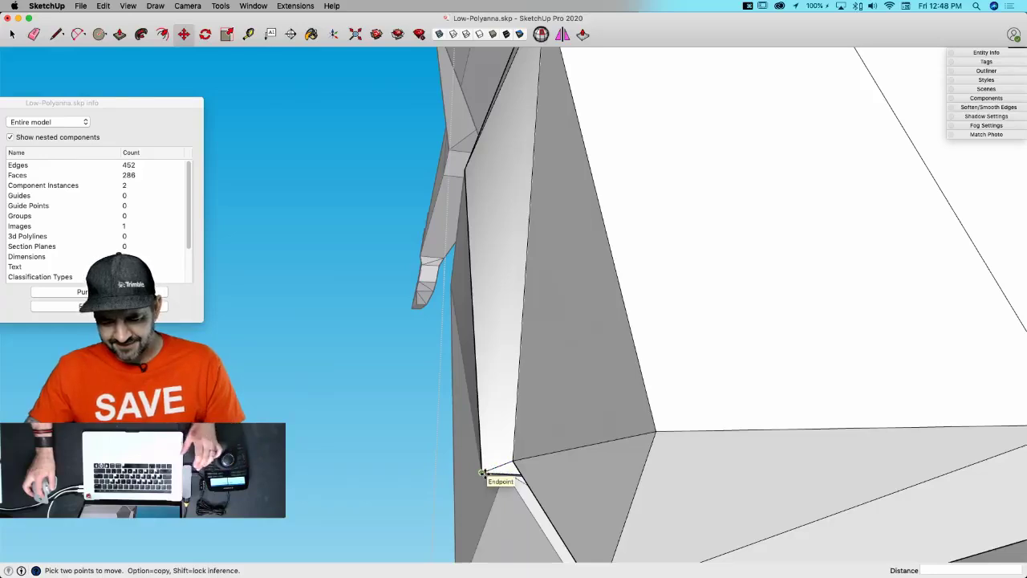
pyautogui.click(482, 472)
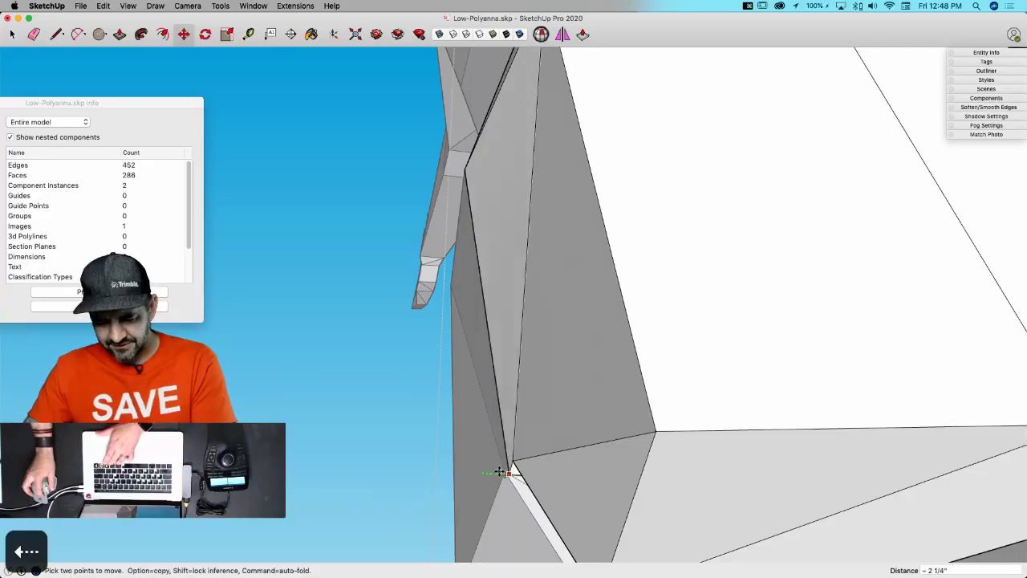
pyautogui.press('space')
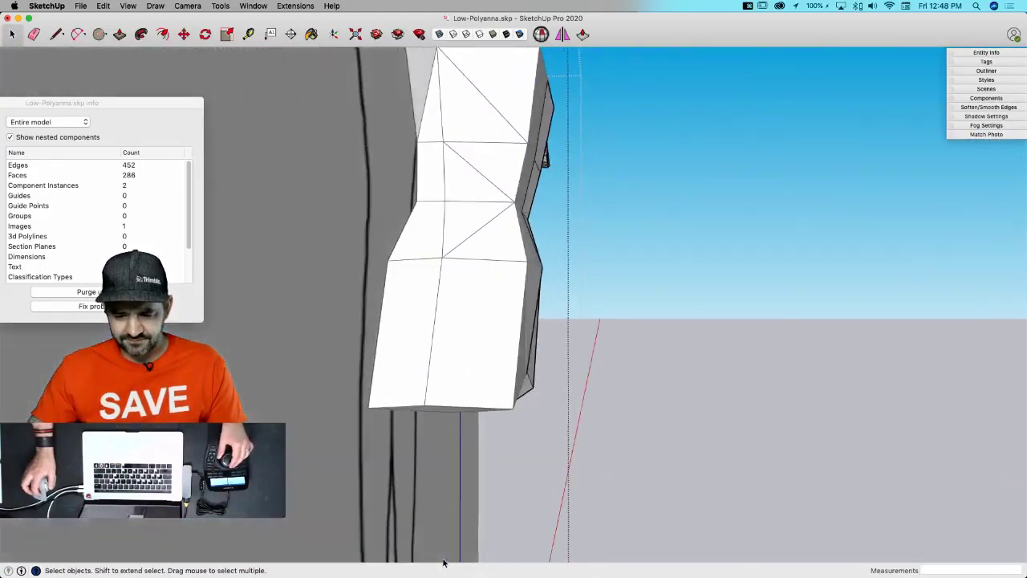
# - Leave the body component and move the reference image well back, clear of the body
pyautogui.press('space')
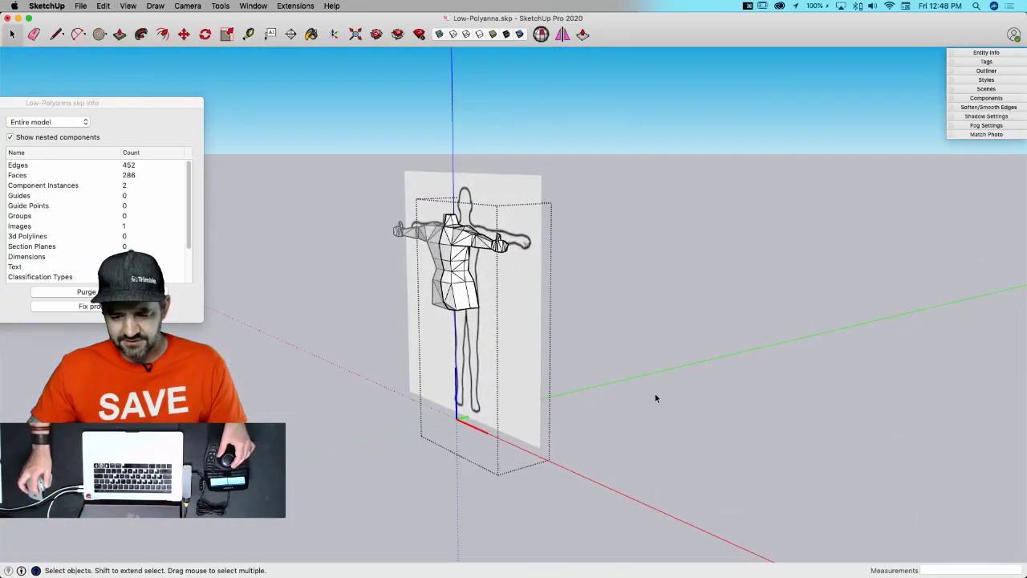
pyautogui.click(655, 398)
pyautogui.click(508, 371)
pyautogui.press('m')
pyautogui.click(513, 482)
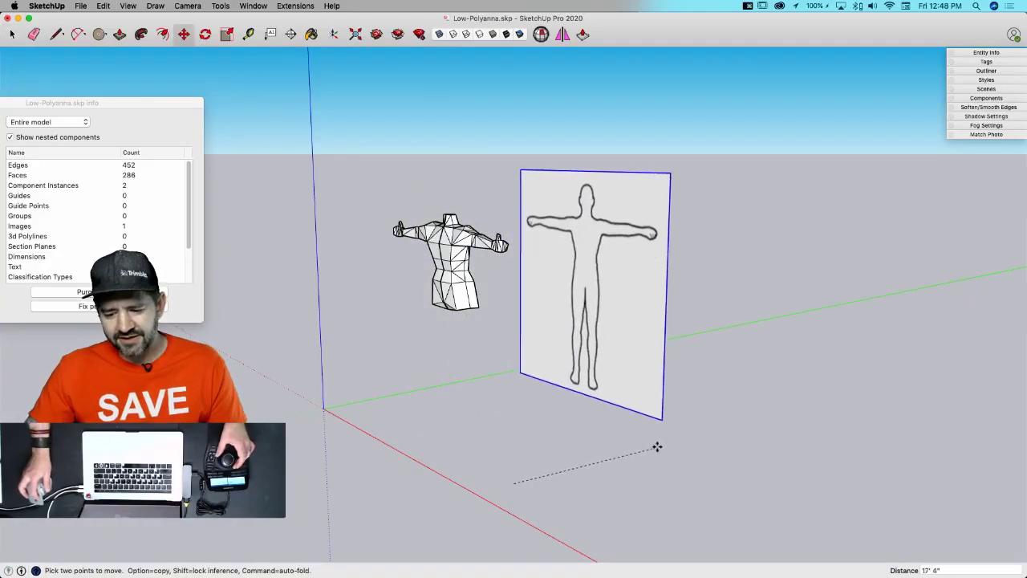
pyautogui.click(697, 428)
pyautogui.moveTo(697, 428); pyautogui.dragTo(580, 318, button='middle')
# - Reopen the body half and move the outer lower corner of the hip onto the adjacent endpoint along the green axis
pyautogui.press('space')
pyautogui.press('m')
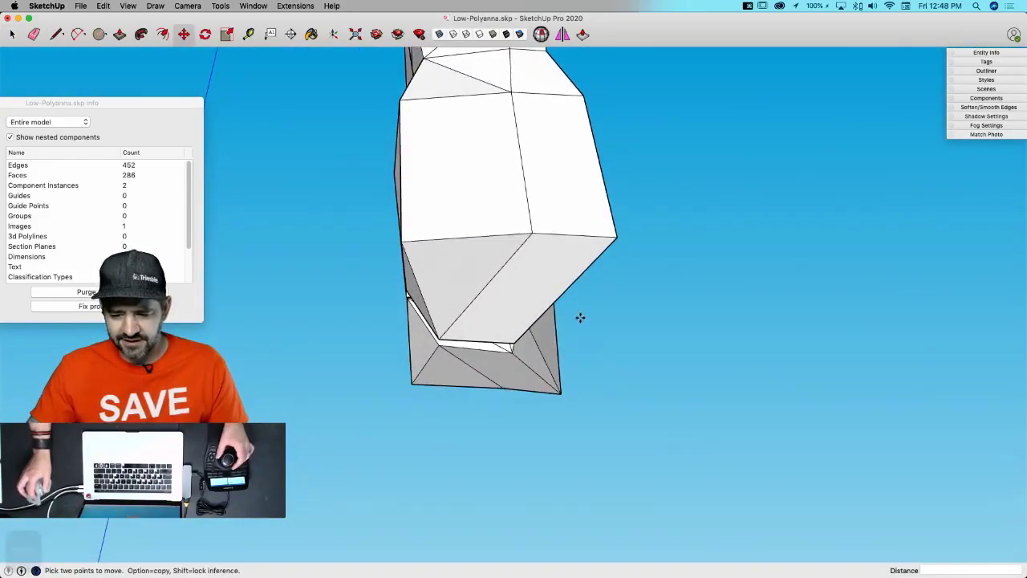
pyautogui.doubleClick(588, 252)
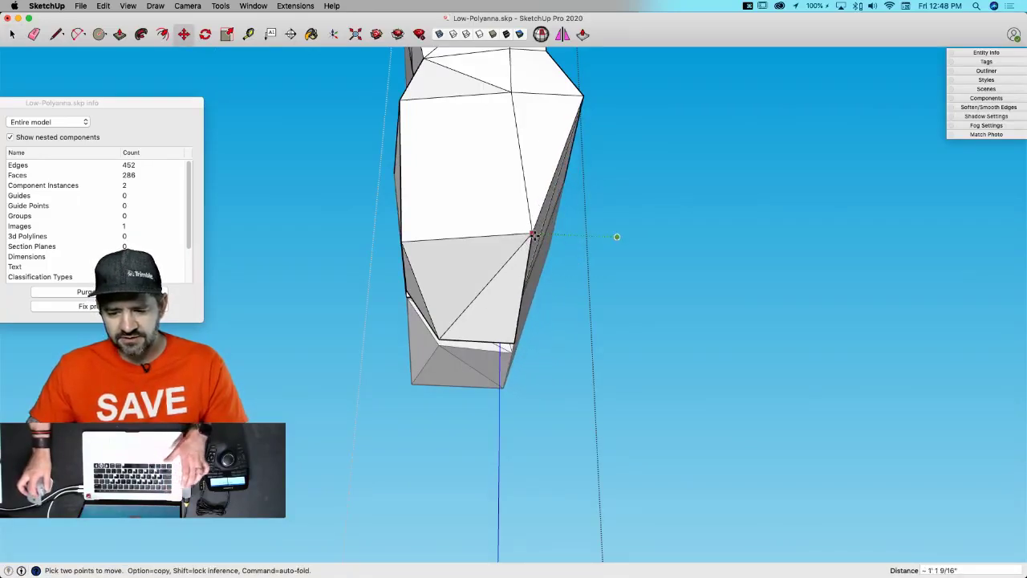
pyautogui.moveTo(691, 339); pyautogui.dragTo(569, 353, button='middle')
pyautogui.press('space')
pyautogui.scroll(-8, 595, 355)
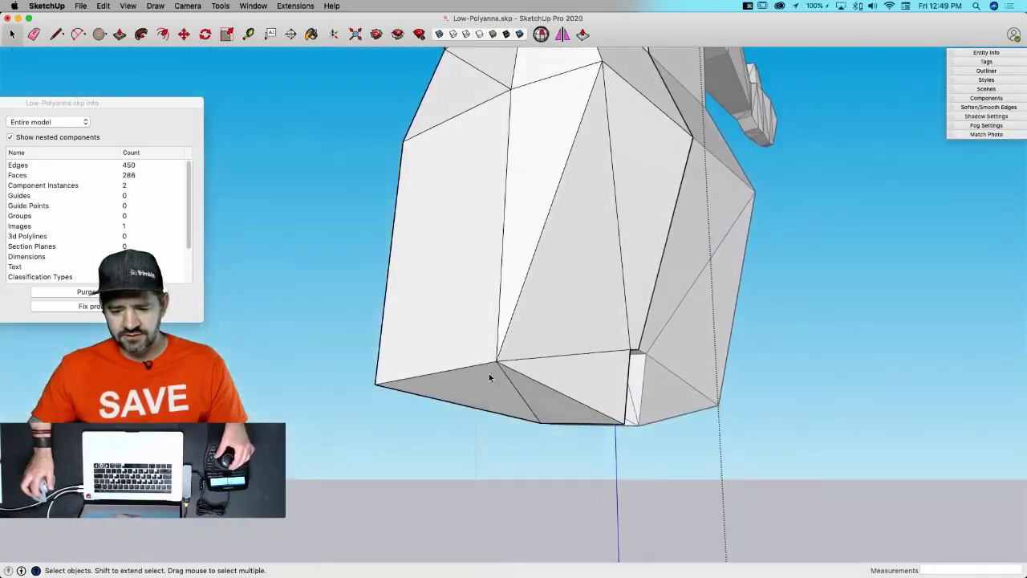
# - Select the two bottom faces of the hip, make their vertices planar with the vertex editor, and erase the edge dividing them
pyautogui.moveTo(489, 373); pyautogui.dragTo(514, 403, button='middle')
pyautogui.press('m')
pyautogui.press('space')
pyautogui.keyDown('shift'); pyautogui.click(543, 408); pyautogui.keyUp('shift')
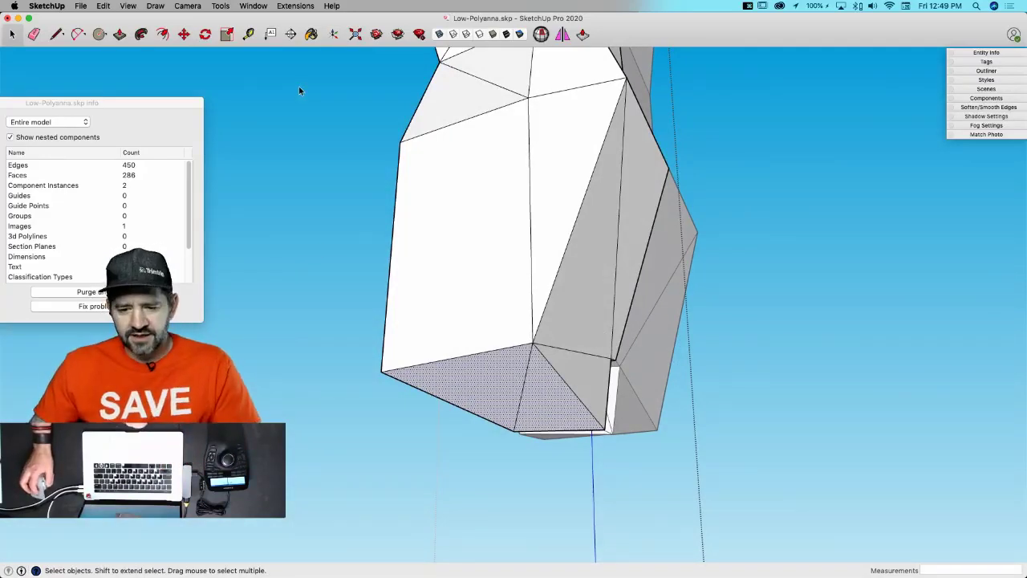
pyautogui.press('v')
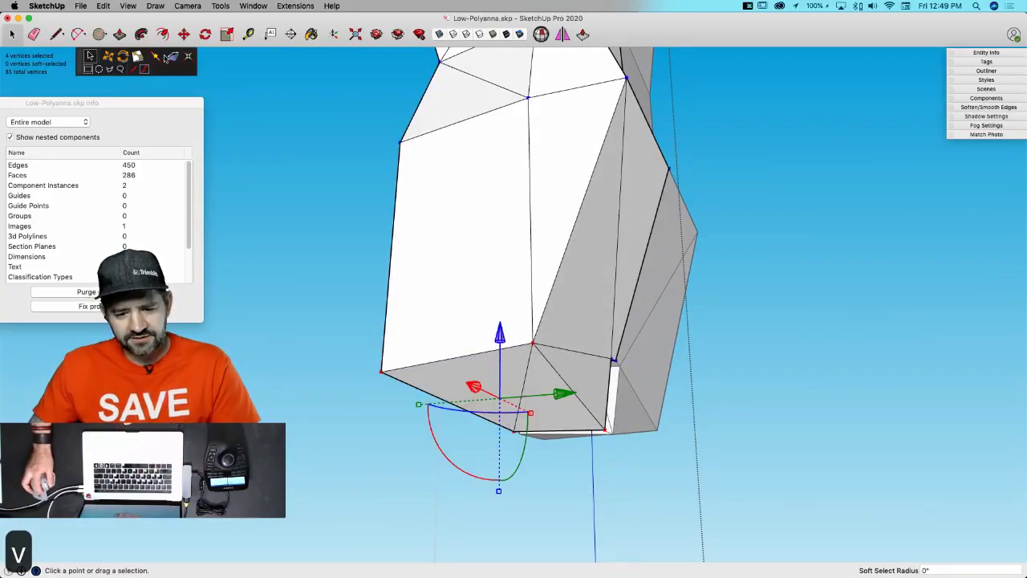
pyautogui.press('e')
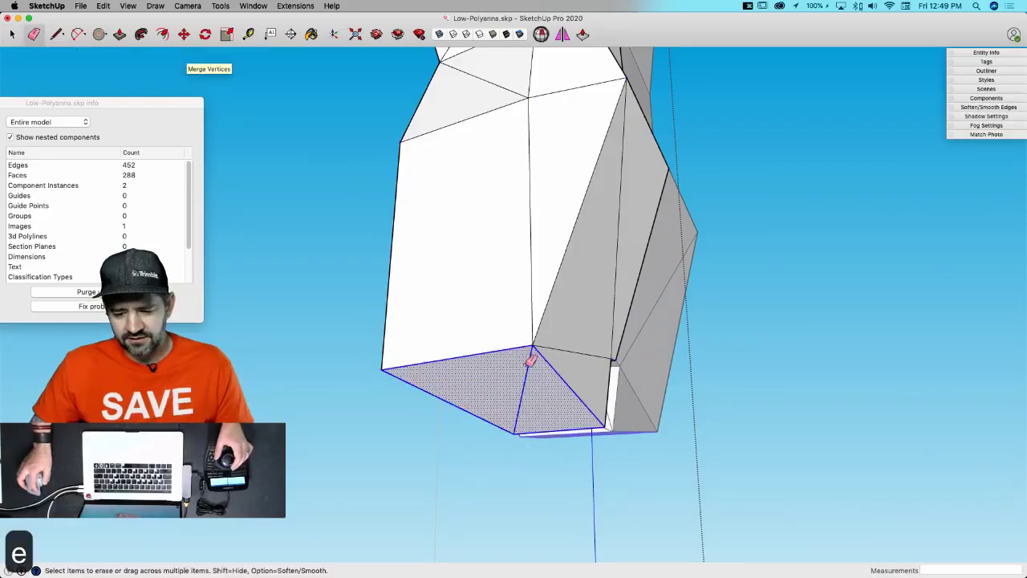
pyautogui.click(531, 358)
# - Push/Pull the flattened bottom face down about 2' 10 9/16" to form the upper leg
pyautogui.press('p')
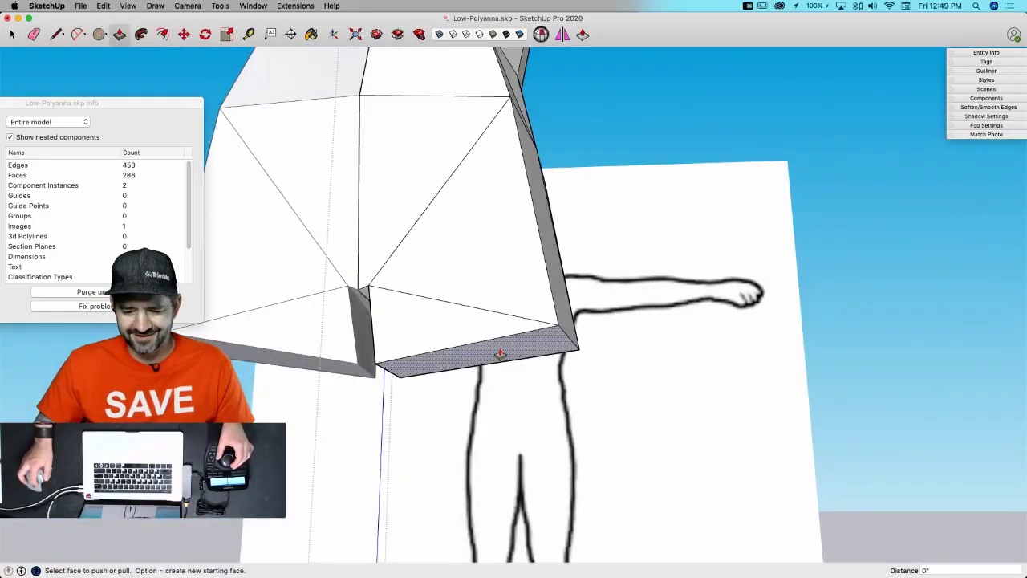
pyautogui.click(502, 356)
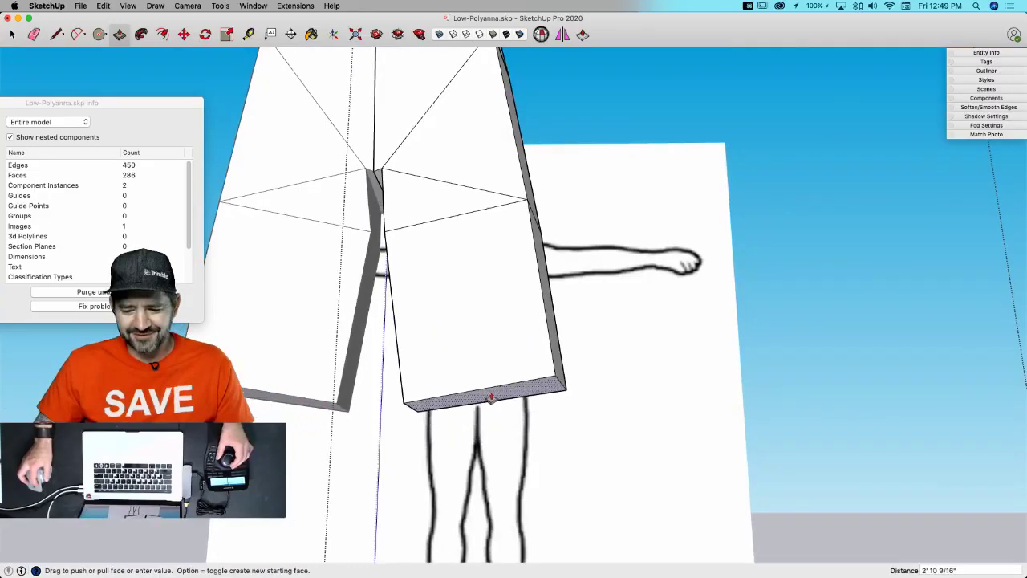
pyautogui.click(491, 390)
pyautogui.press('space')
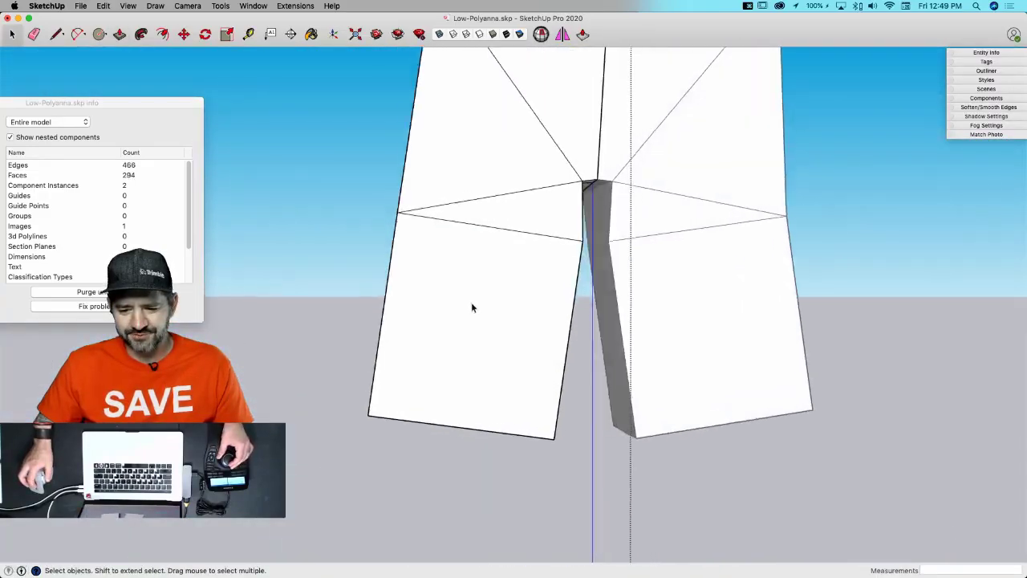
# - Move the outer bottom edge of the upper leg inward about 11 7/16" to taper it
pyautogui.press('space')
pyautogui.moveTo(411, 392); pyautogui.dragTo(385, 390, button='middle')
pyautogui.press('m')
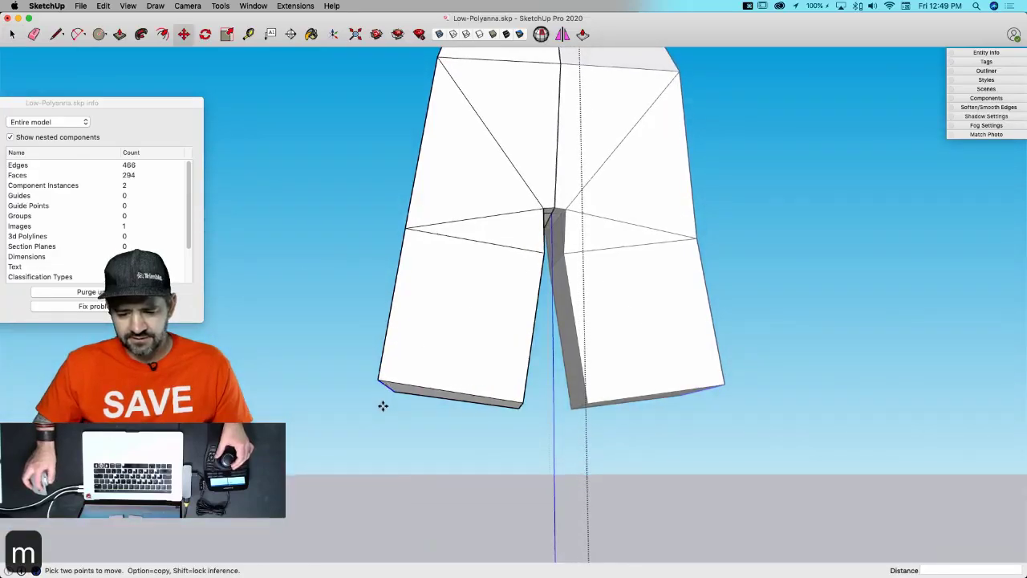
pyautogui.click(385, 405)
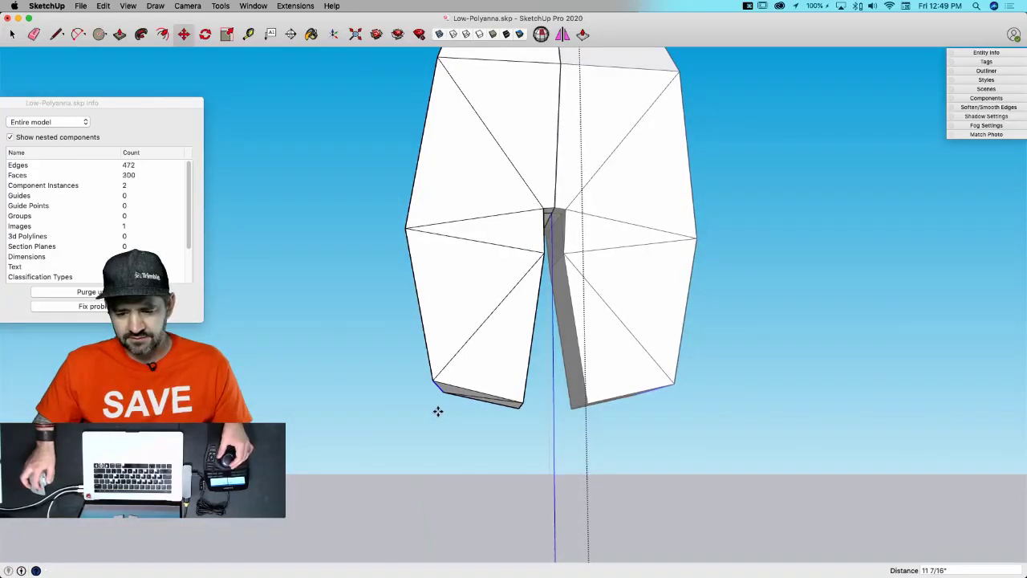
pyautogui.click(438, 410)
pyautogui.press('space')
# - Select the bottom face of the upper leg and move it inward about 3 7/16"
pyautogui.moveTo(556, 486); pyautogui.dragTo(515, 487)
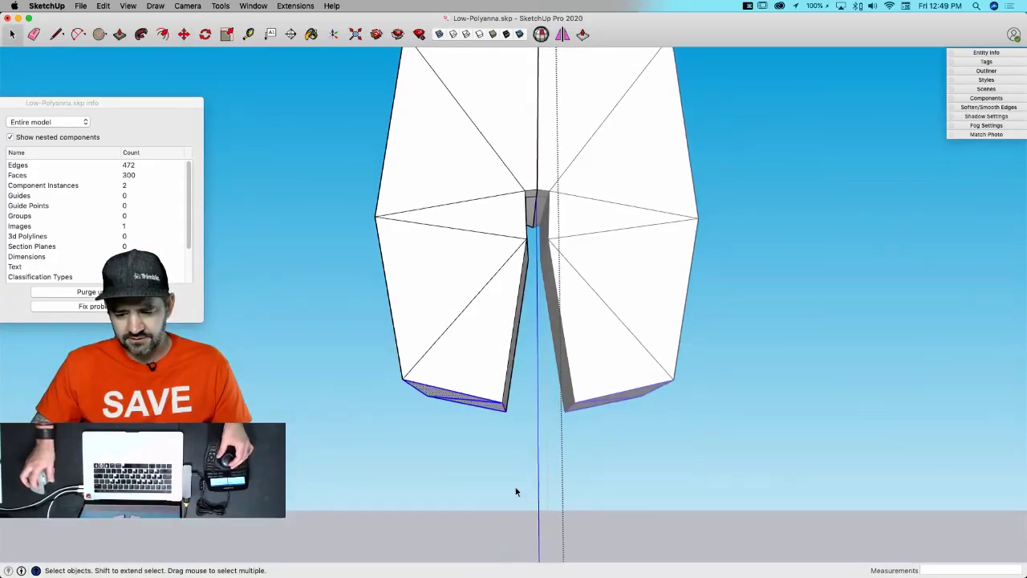
pyautogui.press('m')
pyautogui.click(490, 486)
pyautogui.click(507, 486)
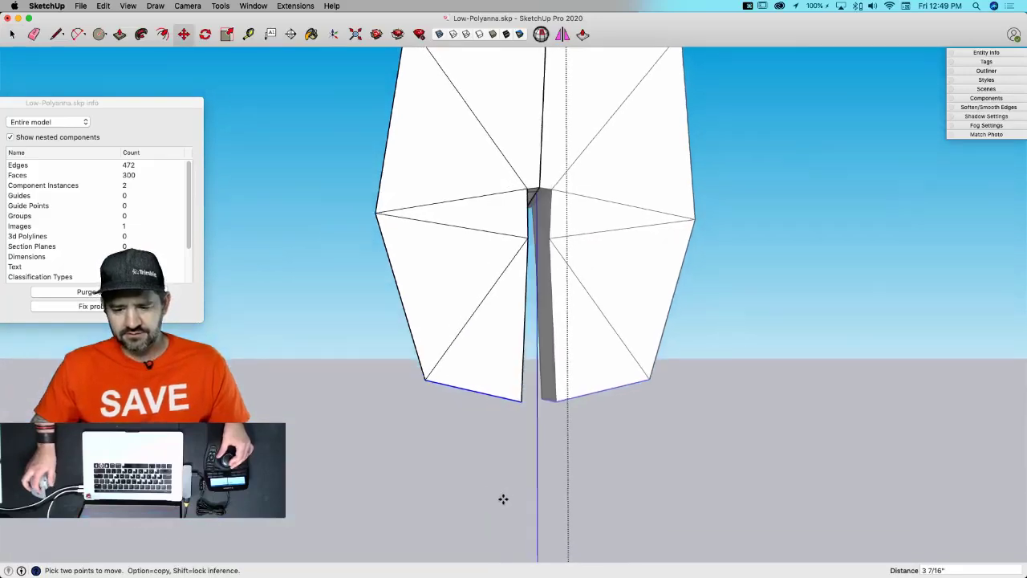
pyautogui.scroll(10, 503, 515)
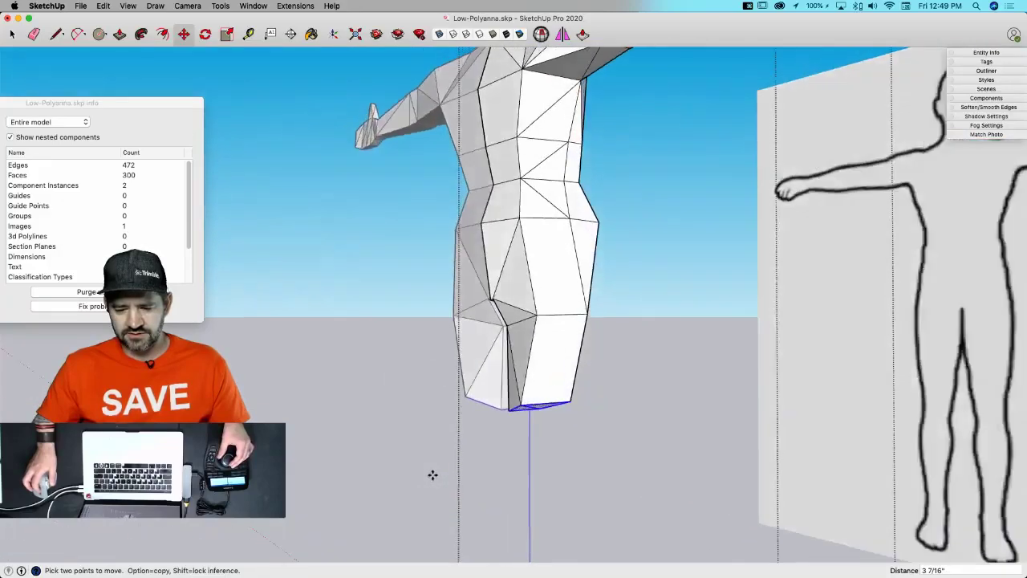
# - Undo the accidental last move and move the inner thigh vertex below the crotch about 5 3/16"
pyautogui.press('space')
pyautogui.scroll(3, 514, 353)
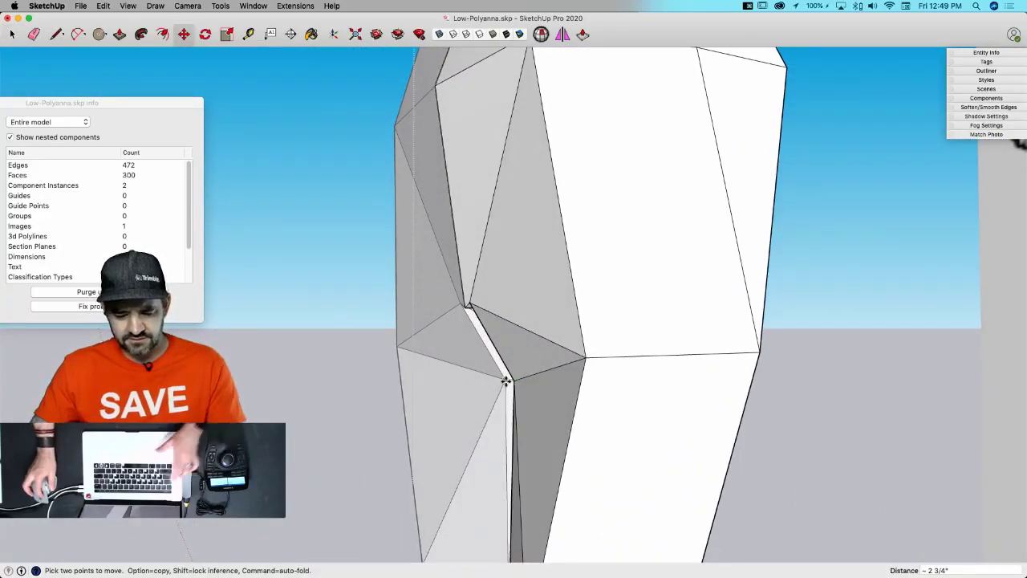
pyautogui.press('super+z')
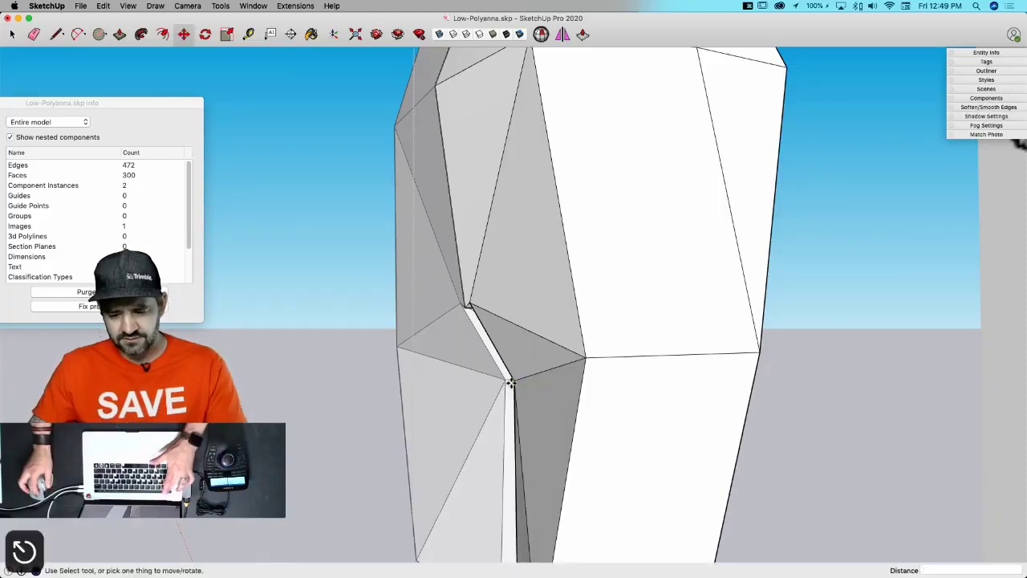
pyautogui.click(513, 381)
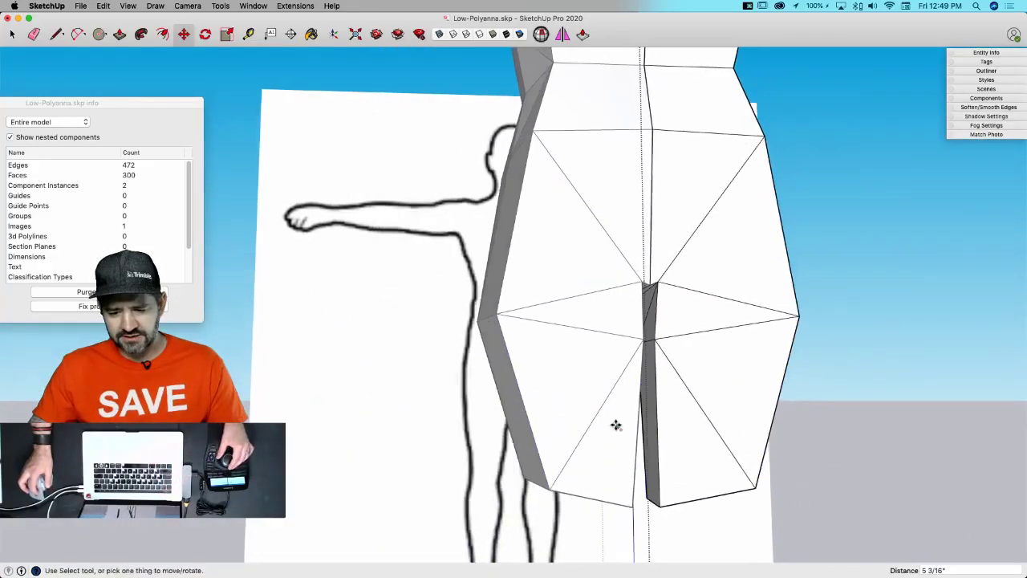
pyautogui.press('space')
pyautogui.moveTo(598, 404); pyautogui.dragTo(418, 370, button='middle')
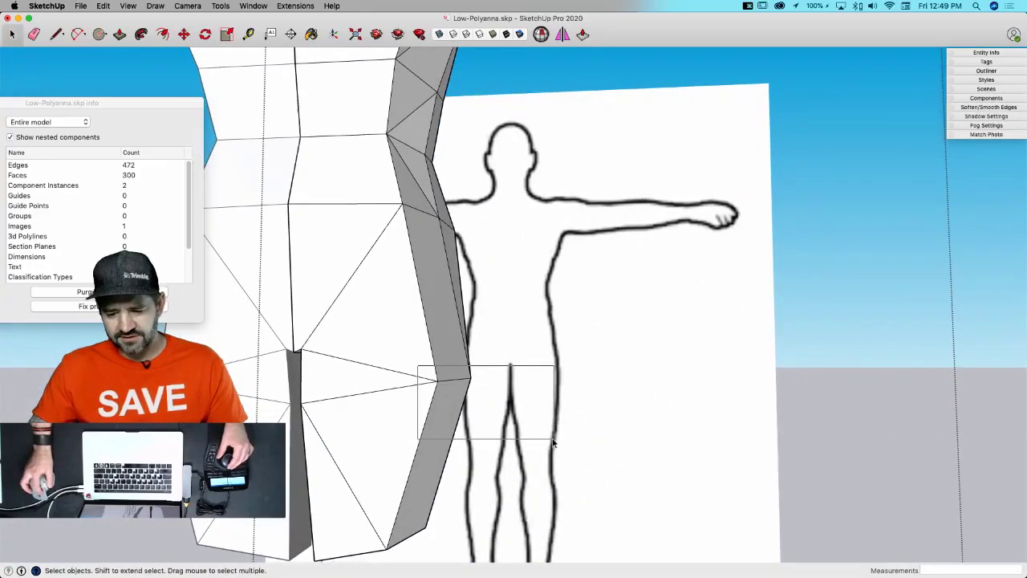
pyautogui.moveTo(552, 441); pyautogui.dragTo(509, 426, button='middle')
pyautogui.moveTo(415, 476); pyautogui.dragTo(623, 394, button='middle')
pyautogui.press('m')
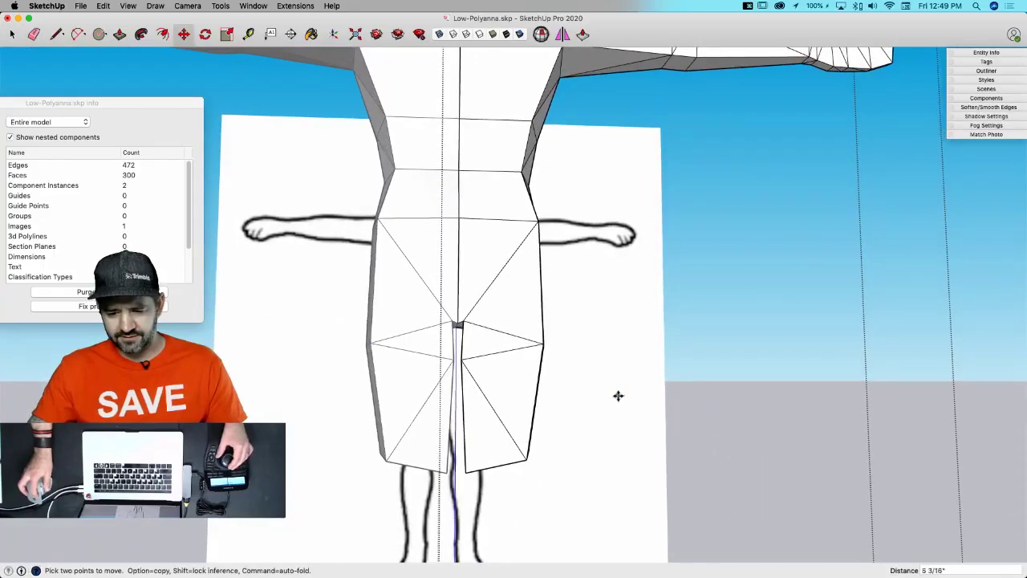
pyautogui.press('space')
pyautogui.moveTo(548, 474); pyautogui.dragTo(585, 380, button='middle')
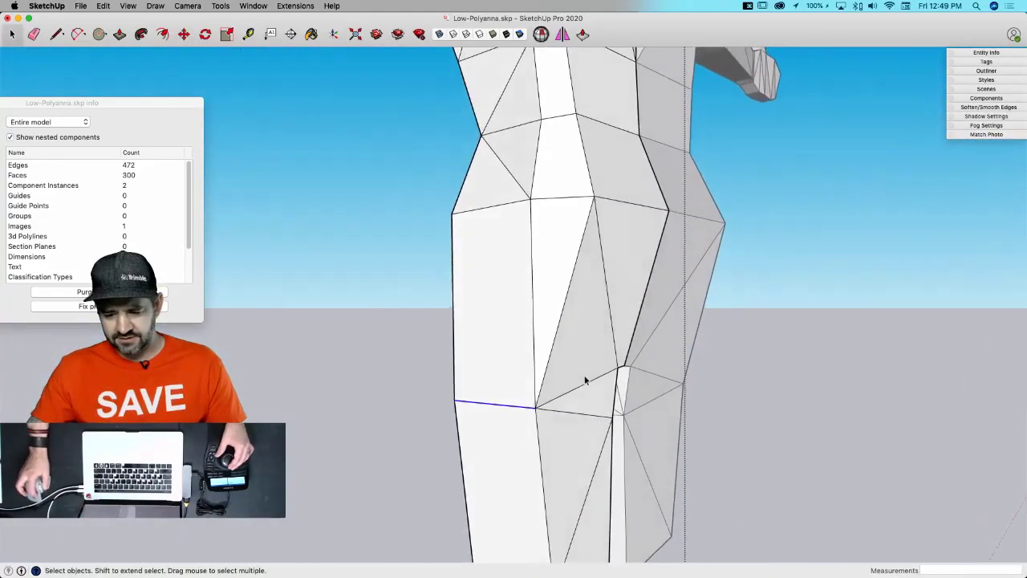
pyautogui.press('super+z')
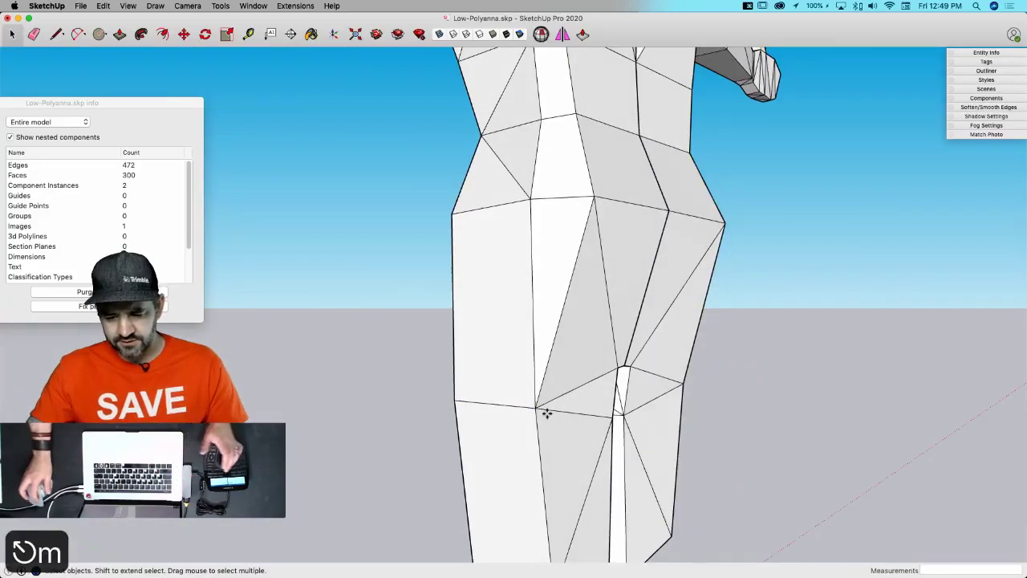
# - Reopen the body half and raise the outer back vertex of the hip about 8 11/16" along the blue axis
pyautogui.press('space')
pyautogui.doubleClick(538, 416)
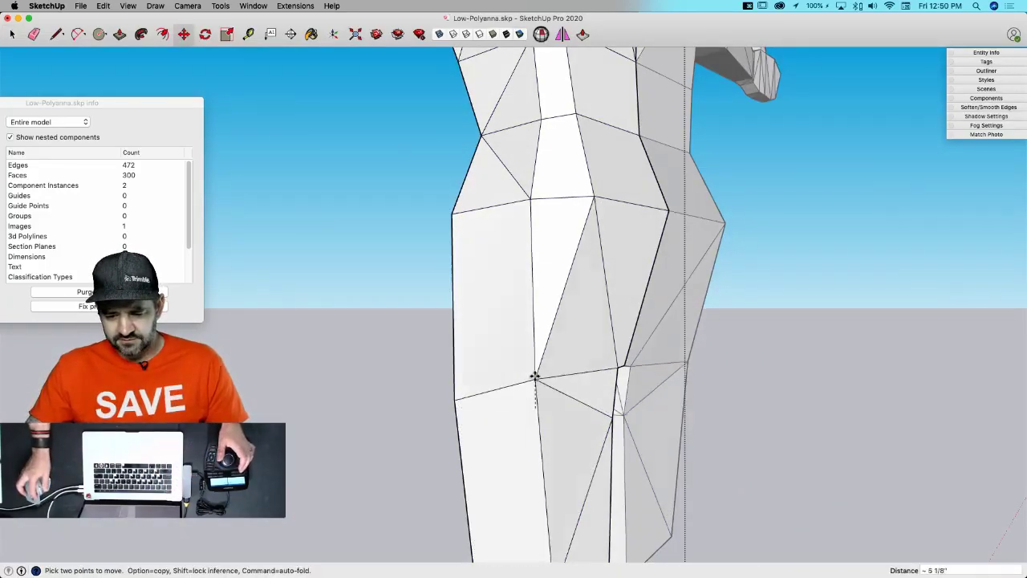
pyautogui.press('shift')
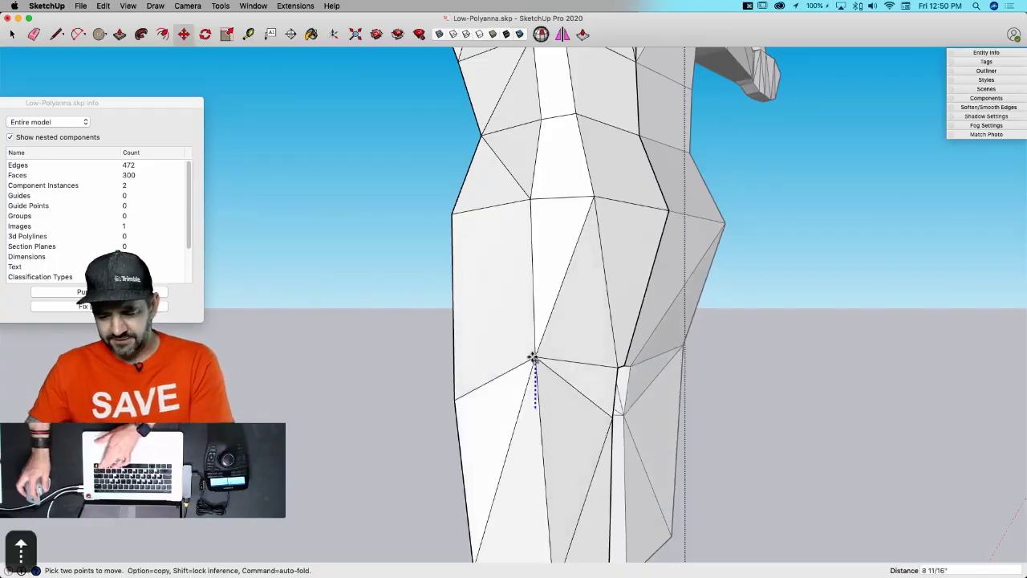
pyautogui.click(534, 351)
pyautogui.press('space')
# - Select the lower buttock edge between the outer hip vertex and the crotch and move it backward about 3 15/16"
pyautogui.scroll(6, 435, 394)
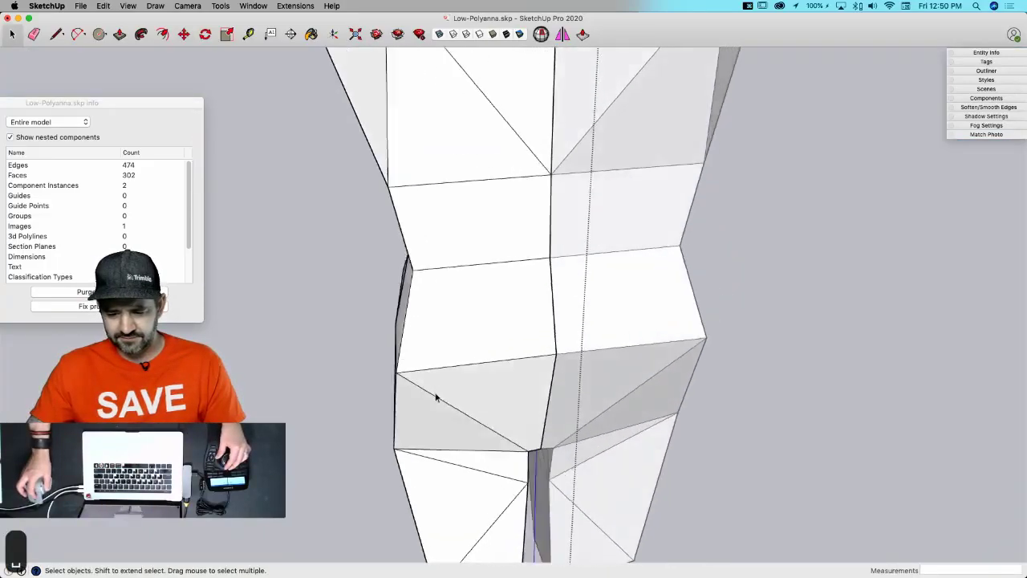
pyautogui.moveTo(476, 431); pyautogui.dragTo(435, 474, button='middle')
pyautogui.press('m')
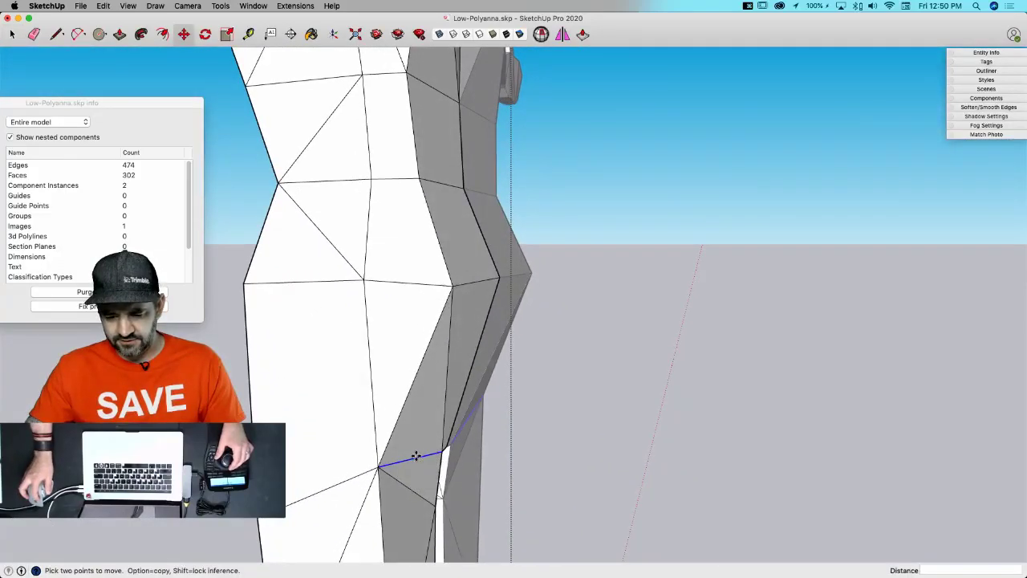
pyautogui.click(416, 455)
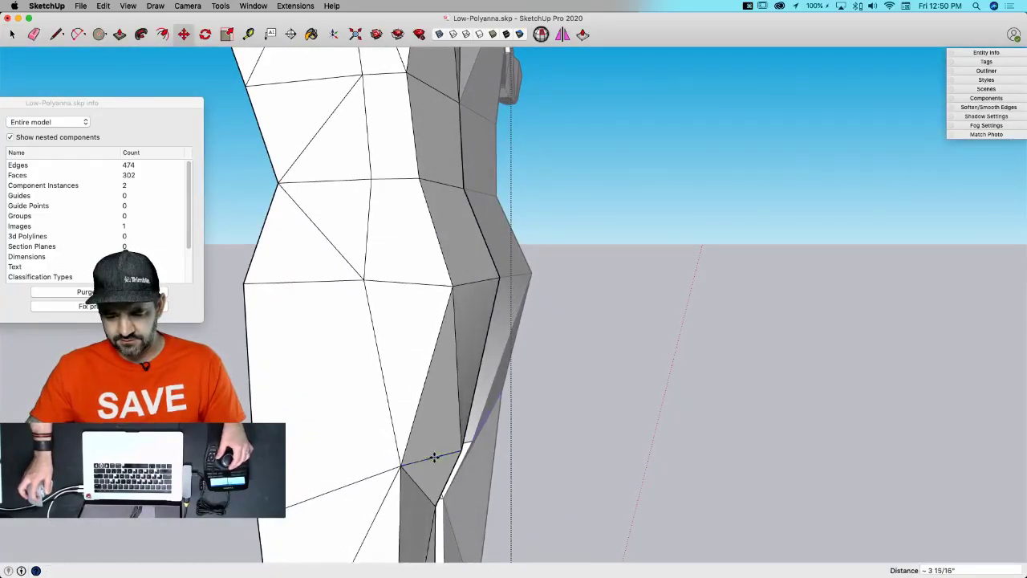
pyautogui.click(433, 457)
# - Raise the centre crotch vertex about 3 9/16" along the blue axis
pyautogui.moveTo(433, 457); pyautogui.dragTo(473, 466, button='middle')
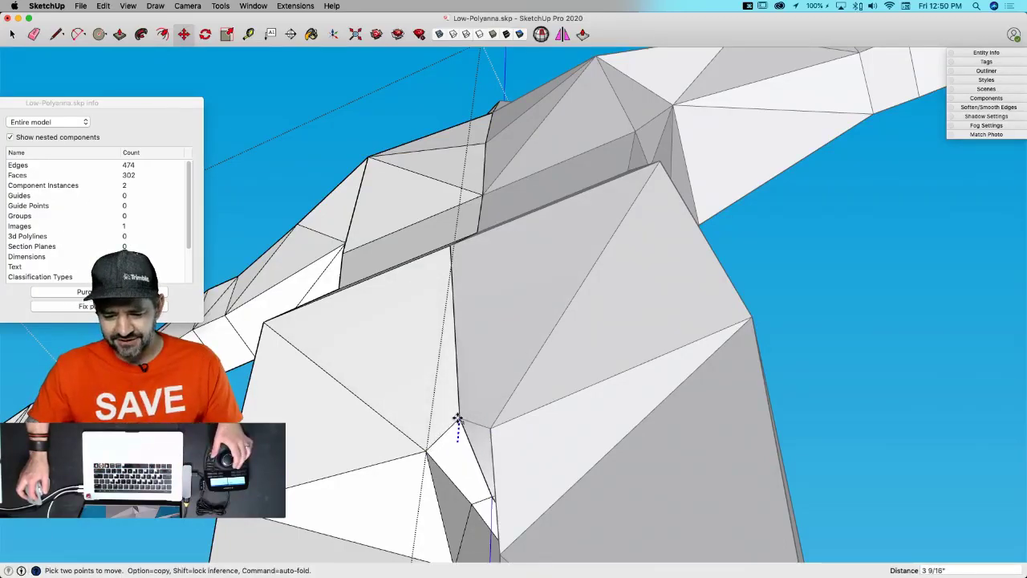
pyautogui.scroll(-6, 459, 417)
pyautogui.press('space')
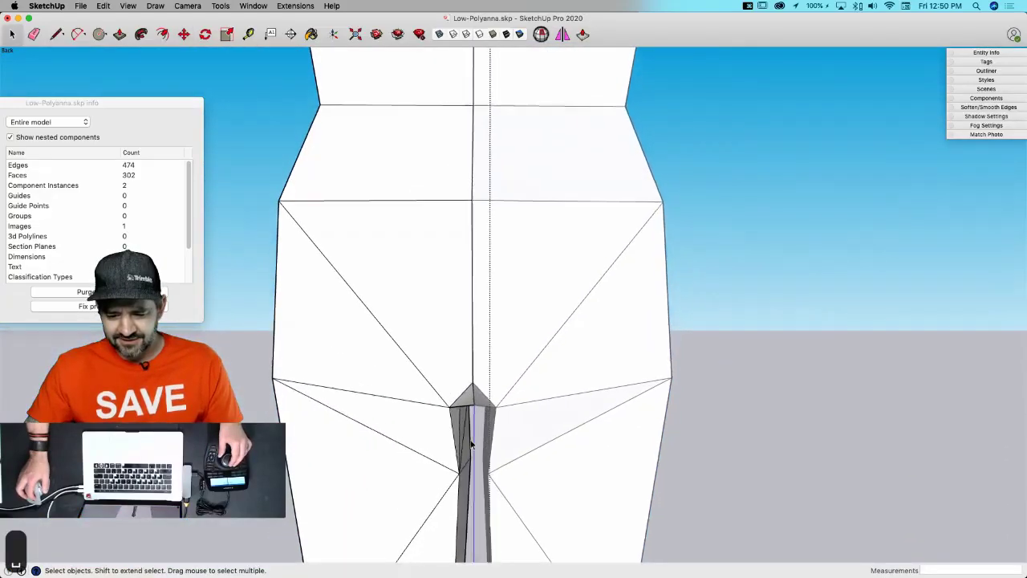
# - Move the outer top corner of the buttock forward into the body about 4 7/16"
pyautogui.moveTo(470, 444)
pyautogui.mouseDown(button='middle')
pyautogui.moveTo(487, 354)
pyautogui.moveTo(481, 360)
pyautogui.mouseUp(button='middle')
pyautogui.click(481, 360)
pyautogui.press('m')
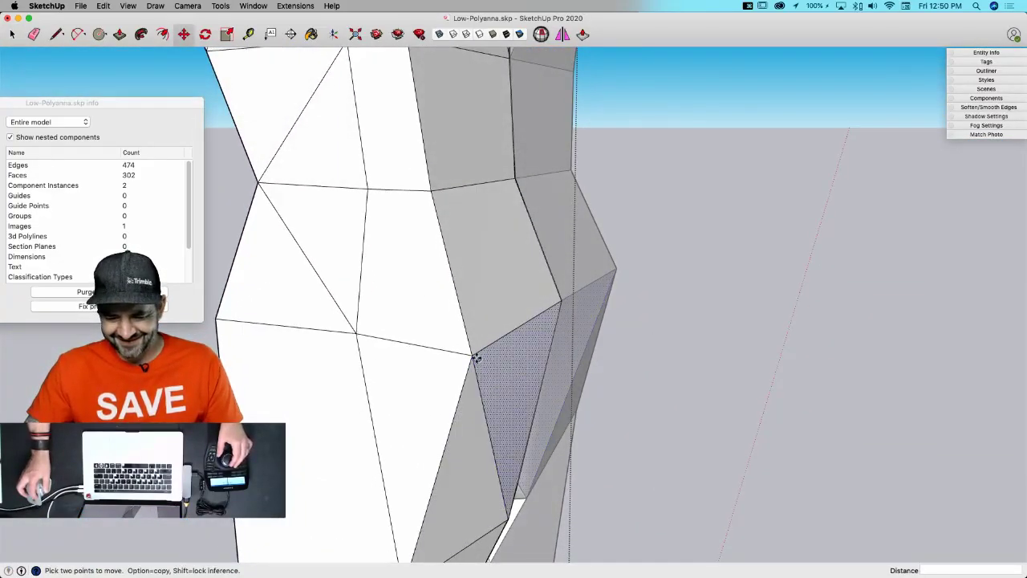
pyautogui.click(472, 356)
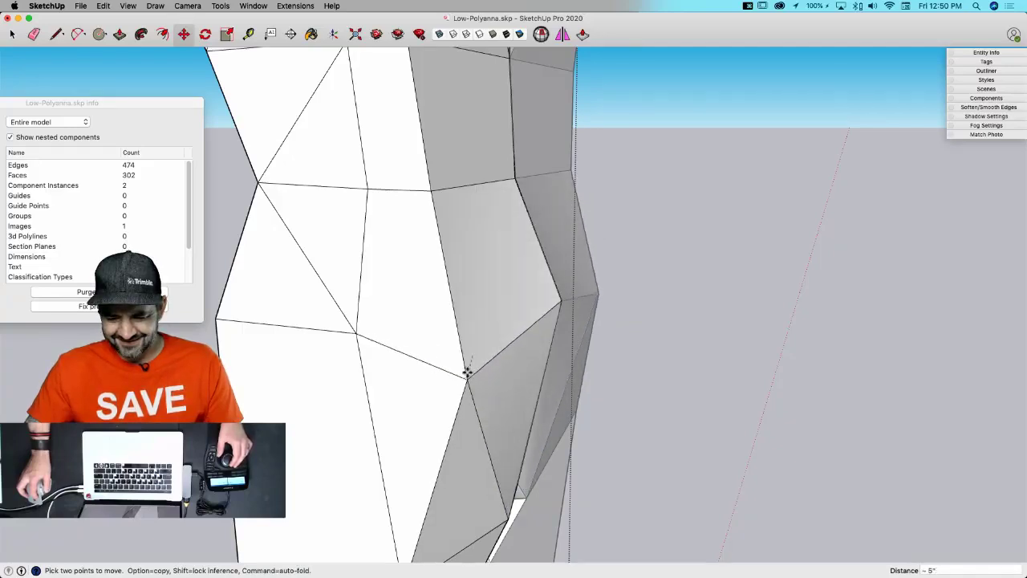
pyautogui.click(443, 361)
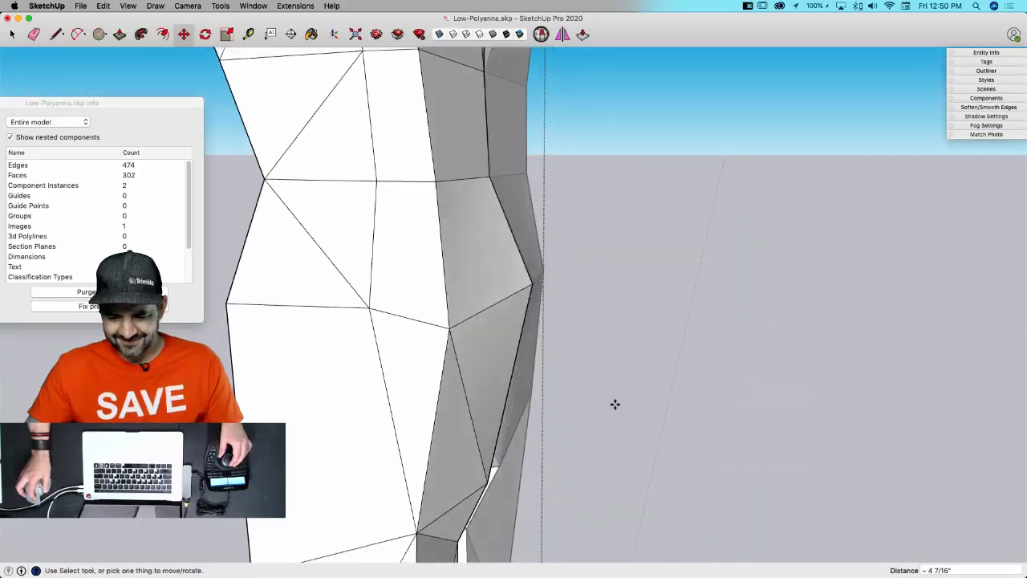
# - Raise the lower buttock edge about 6 5/16" along the blue axis and shift it a further 3 1/4"
pyautogui.press('space')
pyautogui.moveTo(559, 359); pyautogui.dragTo(366, 379, button='middle')
pyautogui.press('m')
pyautogui.press('space')
pyautogui.click(569, 438)
pyautogui.press('m')
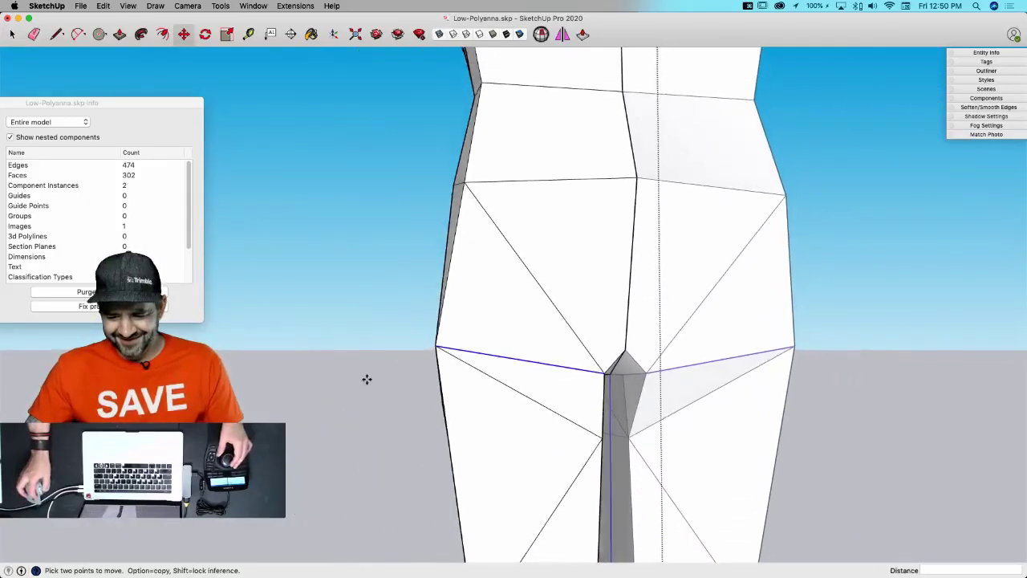
pyautogui.click(387, 387)
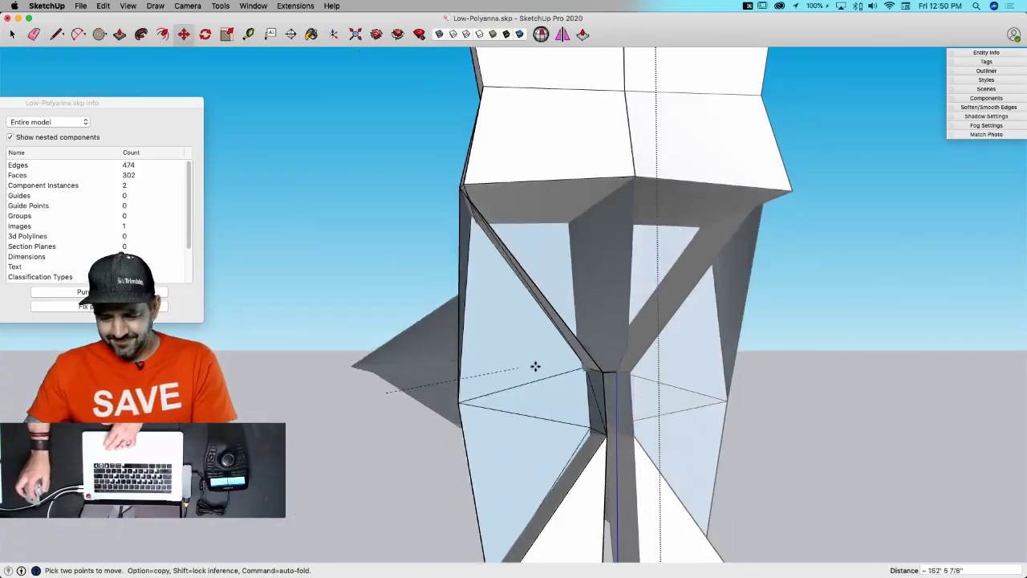
pyautogui.press('Up')
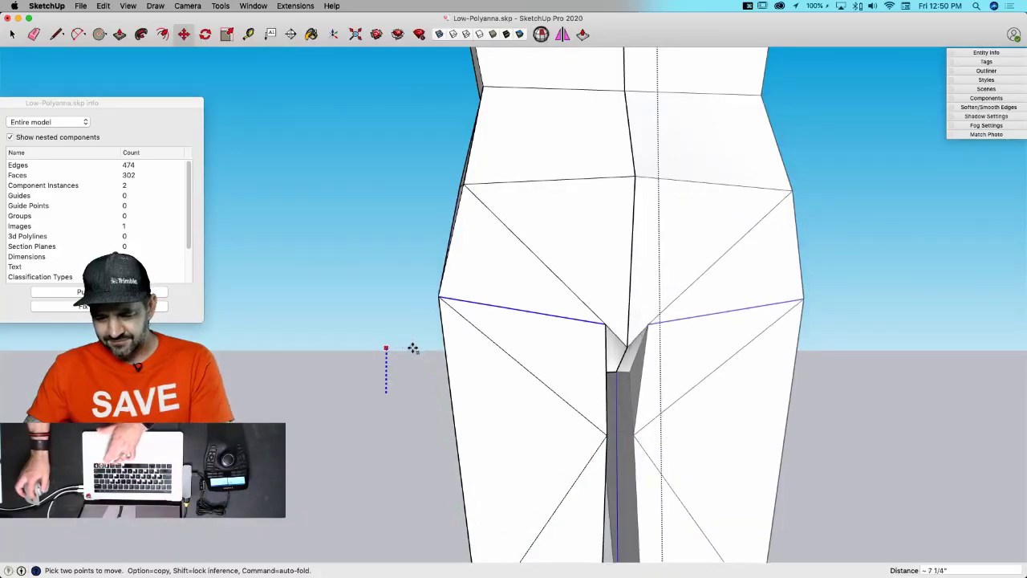
pyautogui.click(435, 353)
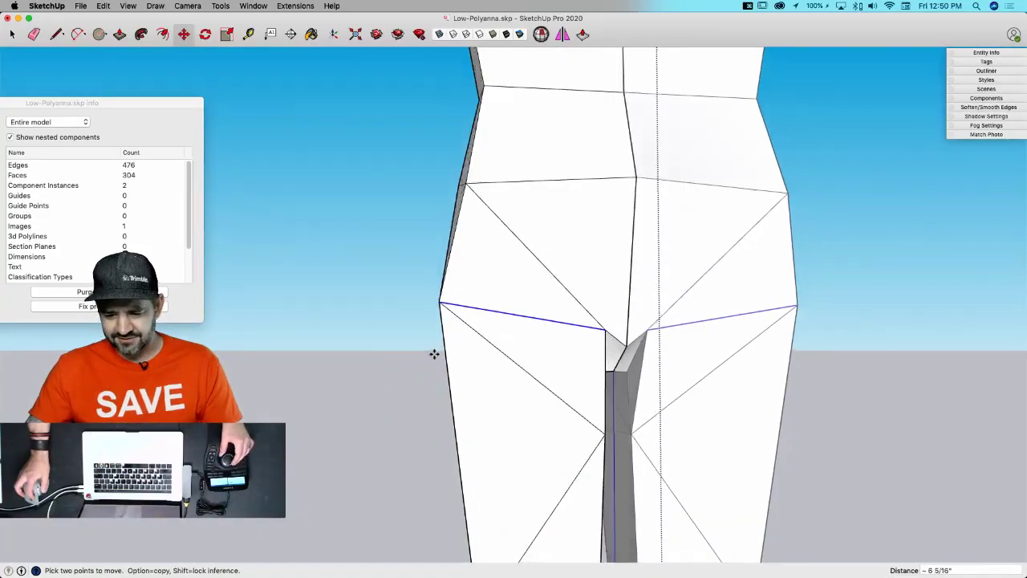
pyautogui.moveTo(436, 353); pyautogui.dragTo(635, 423, button='middle')
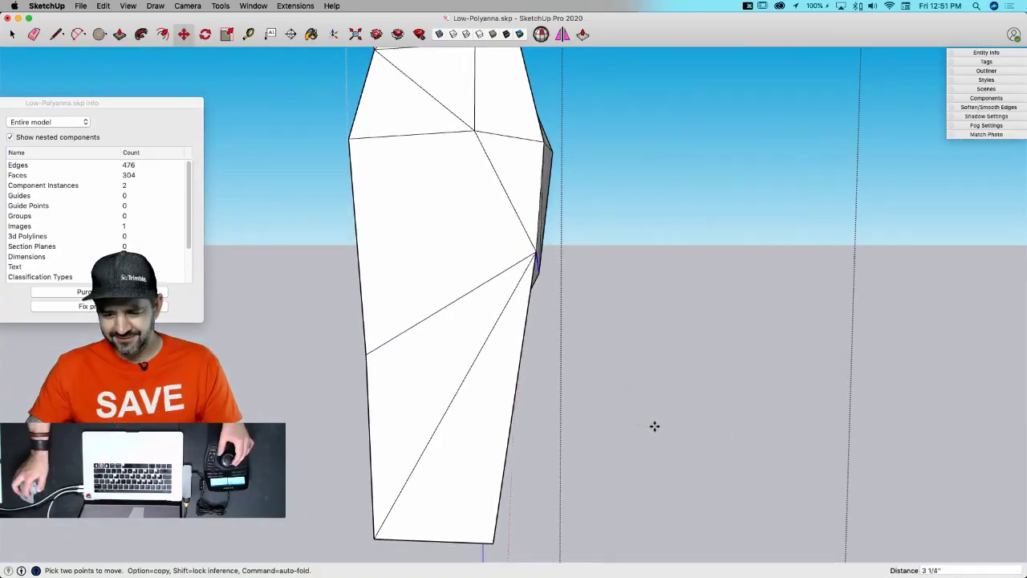
# - Try replacing the long edge on the back of the upper leg with one from the inner thigh vertex to the outer bottom corner
pyautogui.press('space')
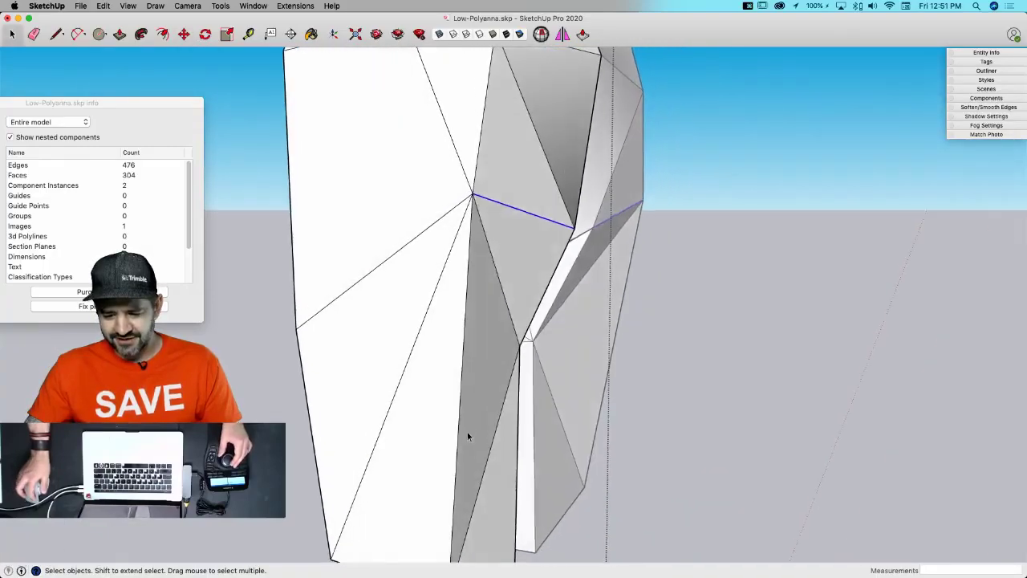
pyautogui.press('e')
pyautogui.click(458, 429)
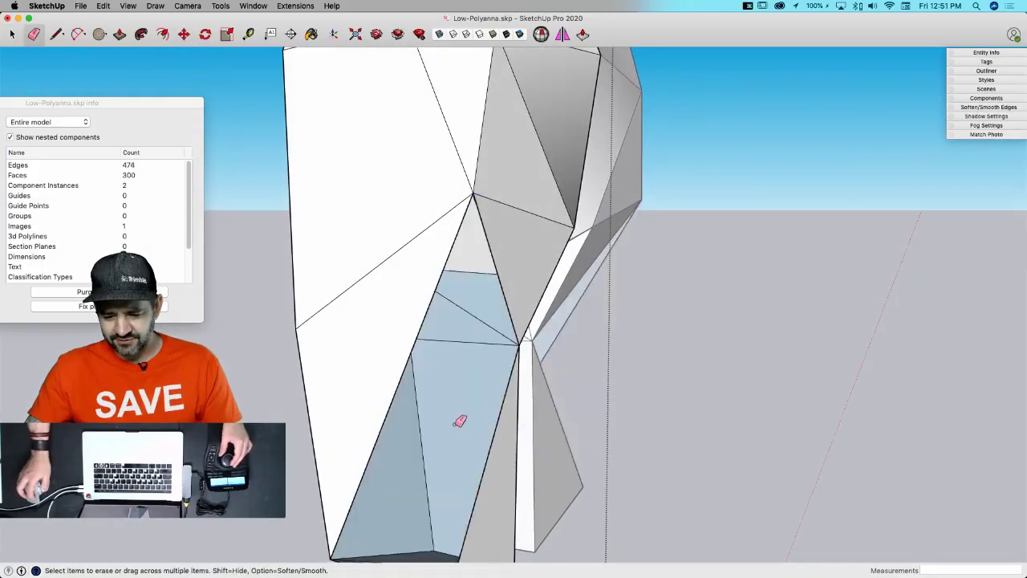
pyautogui.press('l')
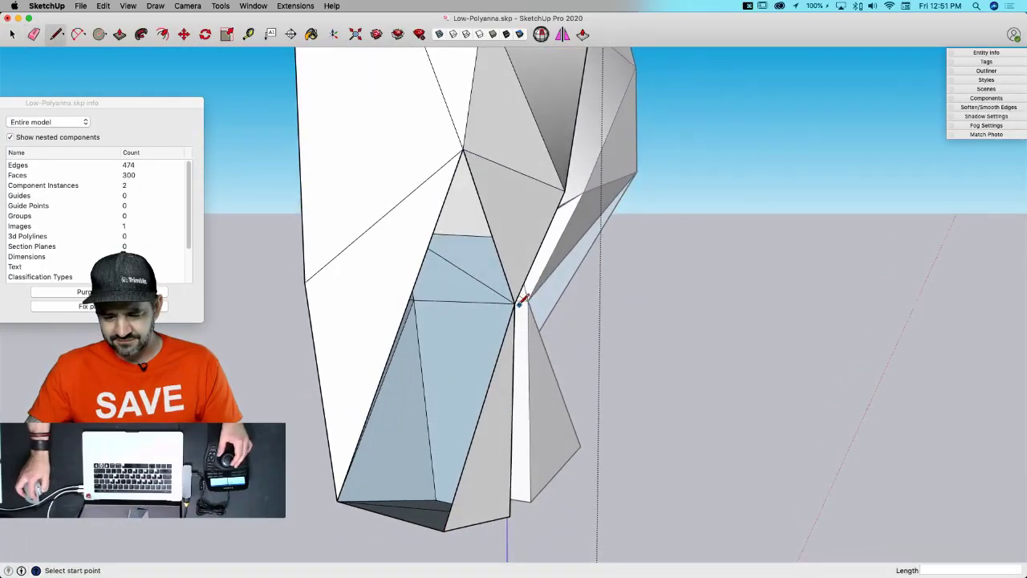
pyautogui.click(338, 500)
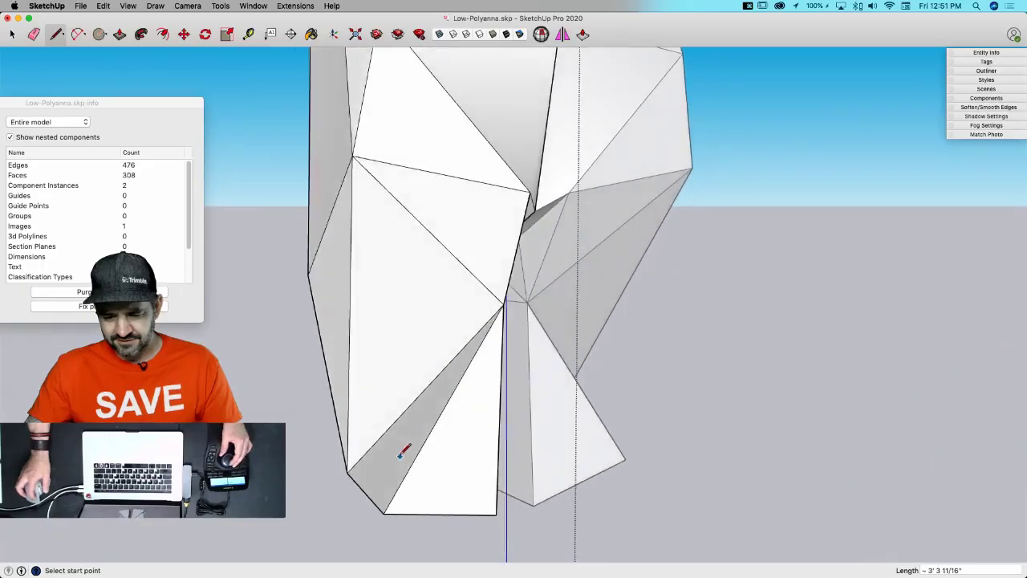
# - Remove the trial diagonal and redraw the edge from the outer back hip vertex to the back bottom corner of the upper leg
pyautogui.moveTo(399, 448); pyautogui.dragTo(426, 393, button='middle')
pyautogui.press('e')
pyautogui.click(434, 408)
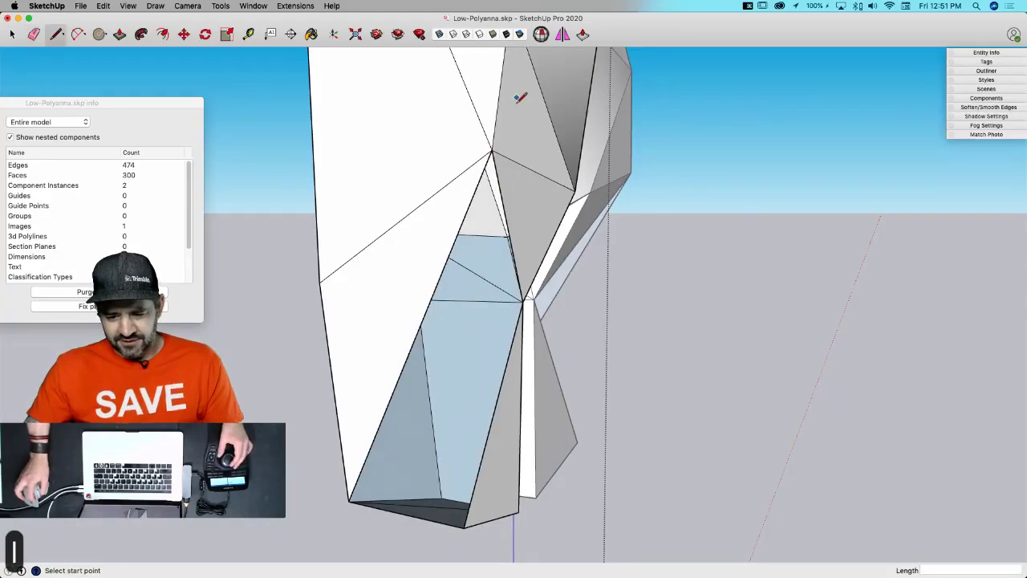
pyautogui.click(463, 523)
pyautogui.press('space')
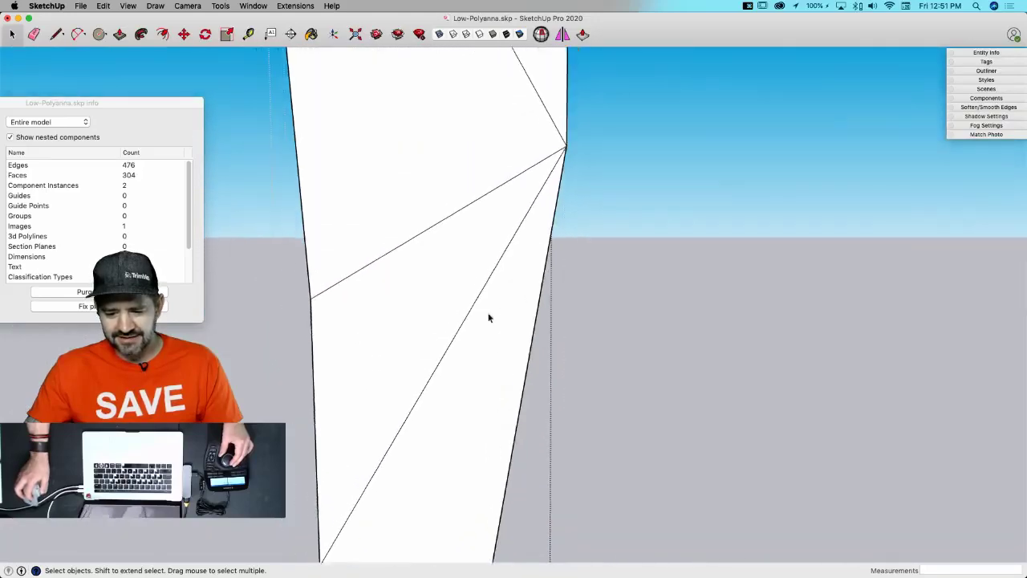
# - Move the inner thigh vertex below the crotch backward about 4"
pyautogui.moveTo(488, 318); pyautogui.dragTo(562, 341, button='middle')
pyautogui.press('m')
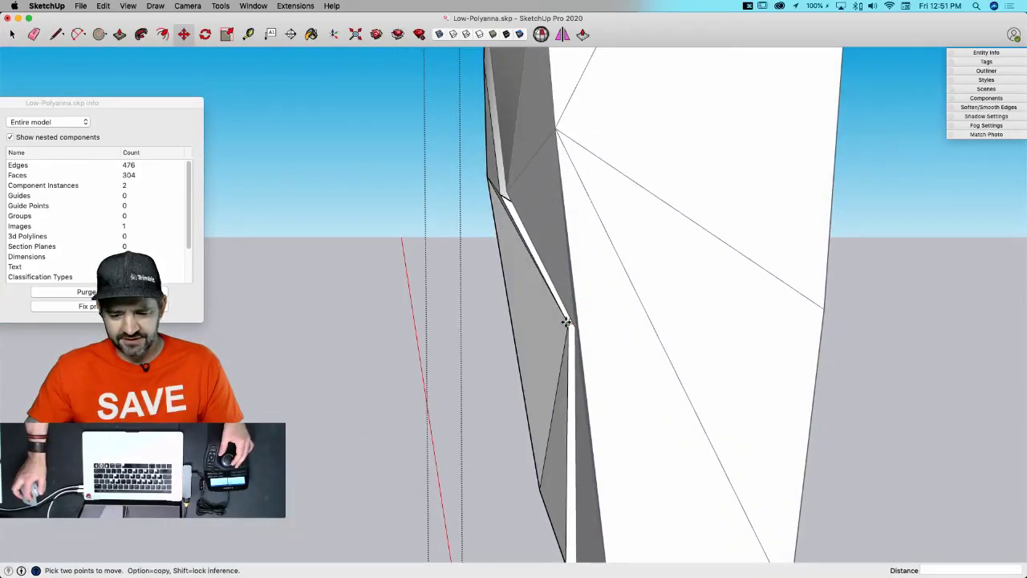
pyautogui.click(567, 323)
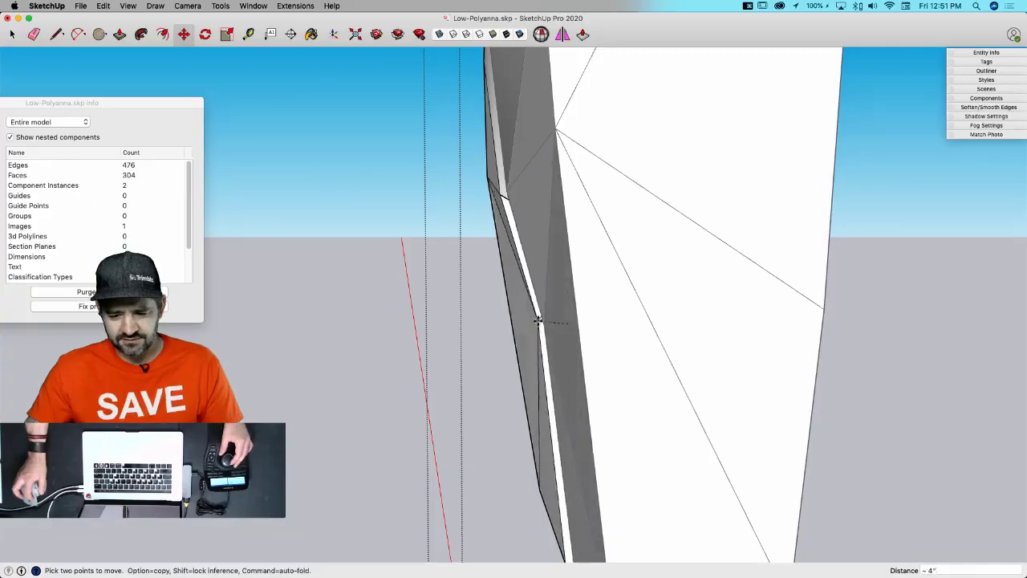
pyautogui.click(538, 321)
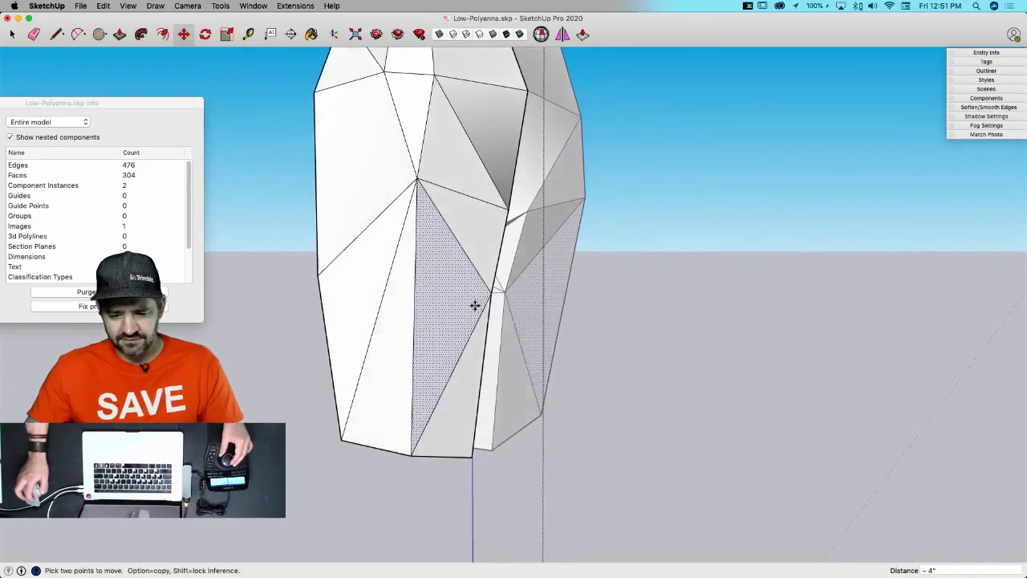
pyautogui.moveTo(469, 301)
pyautogui.mouseDown(button='middle')
pyautogui.moveTo(436, 412)
pyautogui.moveTo(415, 421)
pyautogui.mouseUp(button='middle')
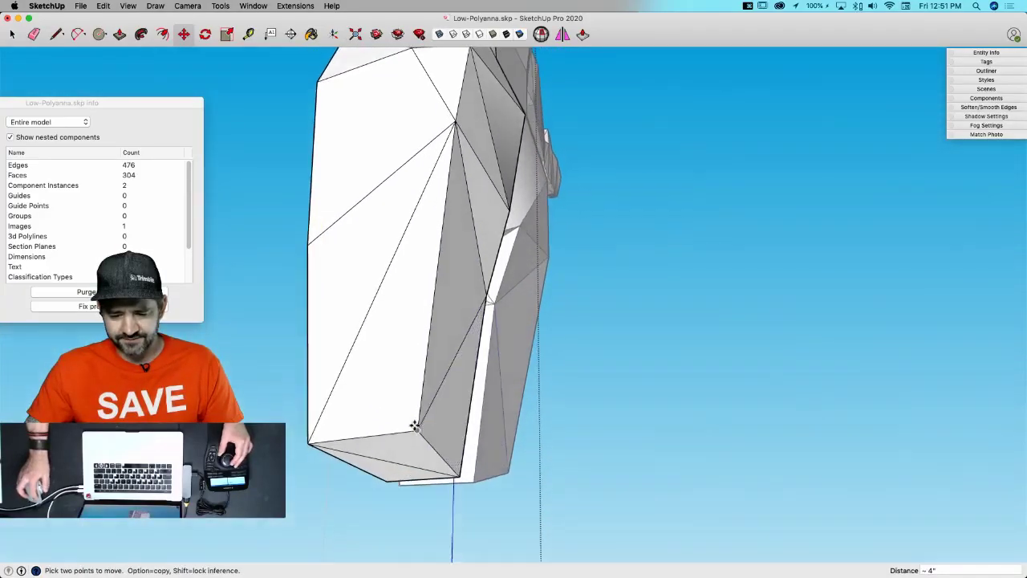
# - Delete the sloping faces and edges that close the bottom of the upper leg, leaving it open
pyautogui.press('e')
pyautogui.click(399, 458)
pyautogui.moveTo(396, 460)
pyautogui.mouseDown(button='middle')
pyautogui.moveTo(470, 361)
pyautogui.moveTo(446, 378)
pyautogui.moveTo(436, 369)
pyautogui.moveTo(544, 347)
pyautogui.mouseUp(button='middle')
pyautogui.press('space')
pyautogui.moveTo(544, 347); pyautogui.dragTo(298, 481)
pyautogui.press('Delete')
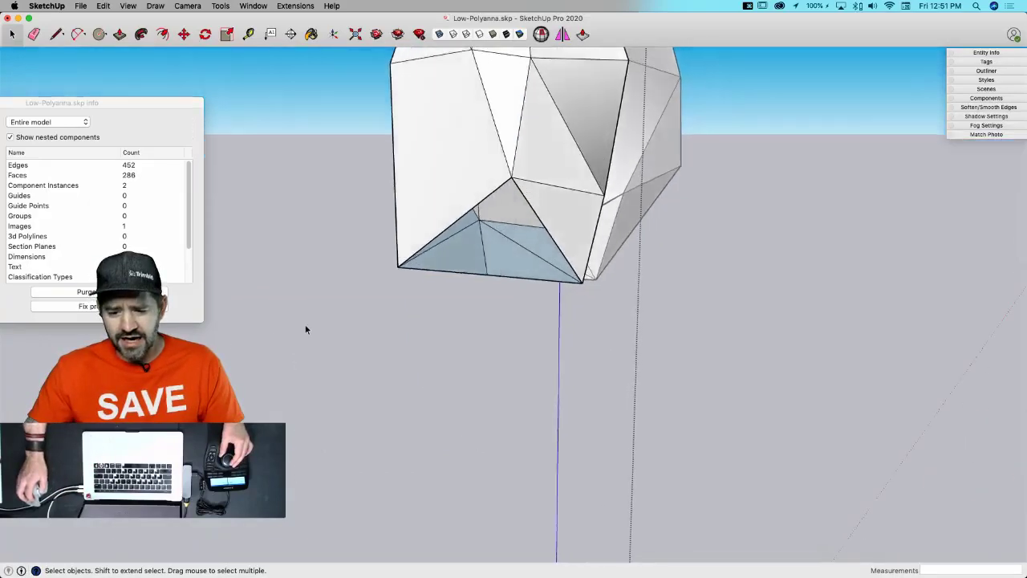
# - Rebuild the leg's open end by drawing an edge straight down from the outer back thigh vertex and connecting it to the adjacent bottom corners
pyautogui.press('l')
pyautogui.moveTo(471, 209); pyautogui.dragTo(548, 170, button='middle')
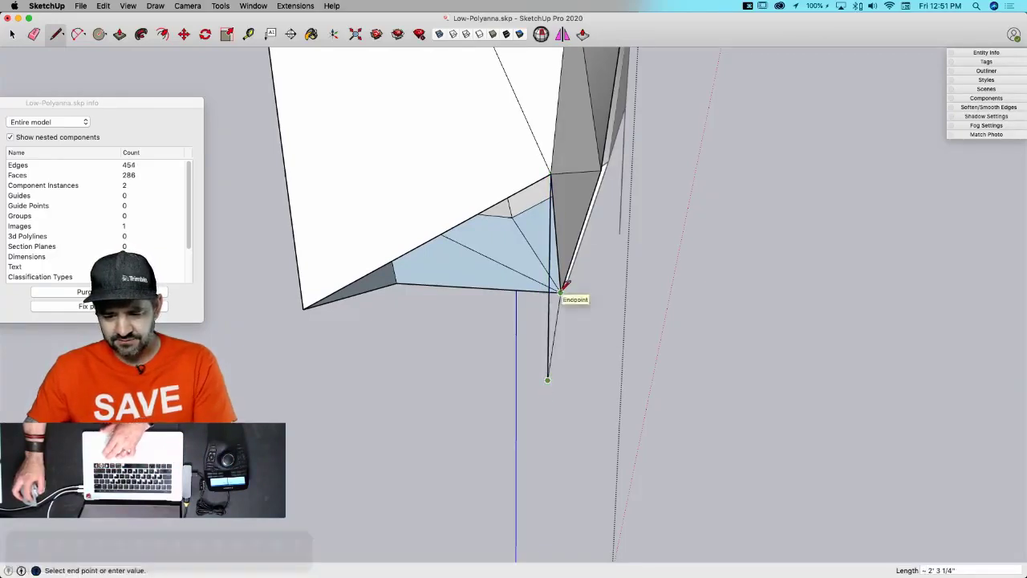
pyautogui.click(560, 291)
pyautogui.moveTo(387, 305); pyautogui.dragTo(418, 337, button='middle')
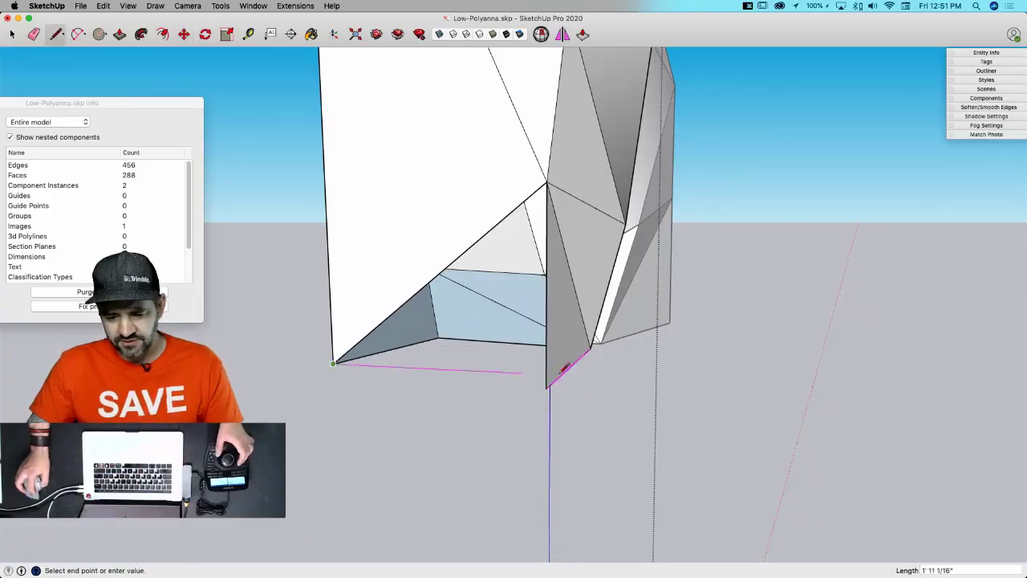
pyautogui.click(548, 381)
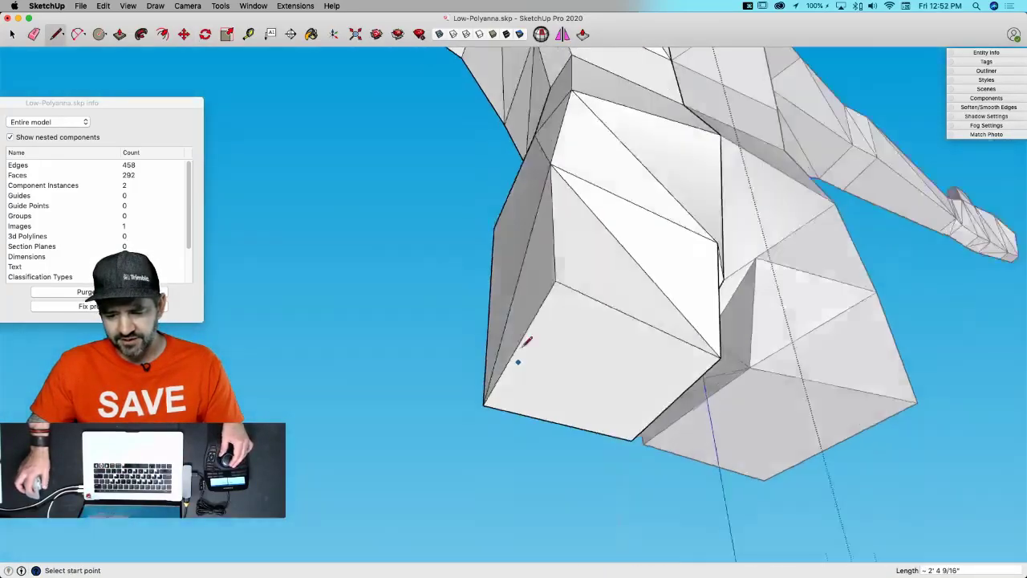
# - Move the inner thigh vertex just below the crotch by about 4 5/8"
pyautogui.press('space')
pyautogui.press('space')
pyautogui.moveTo(520, 340); pyautogui.dragTo(553, 348, button='middle')
pyautogui.press('m')
pyautogui.click(553, 345)
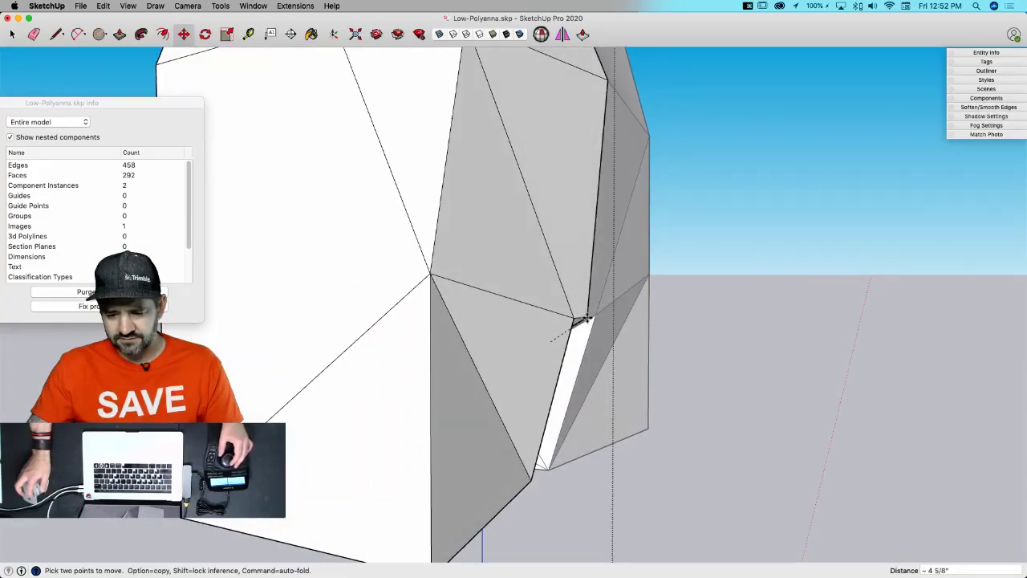
pyautogui.click(587, 318)
pyautogui.press('space')
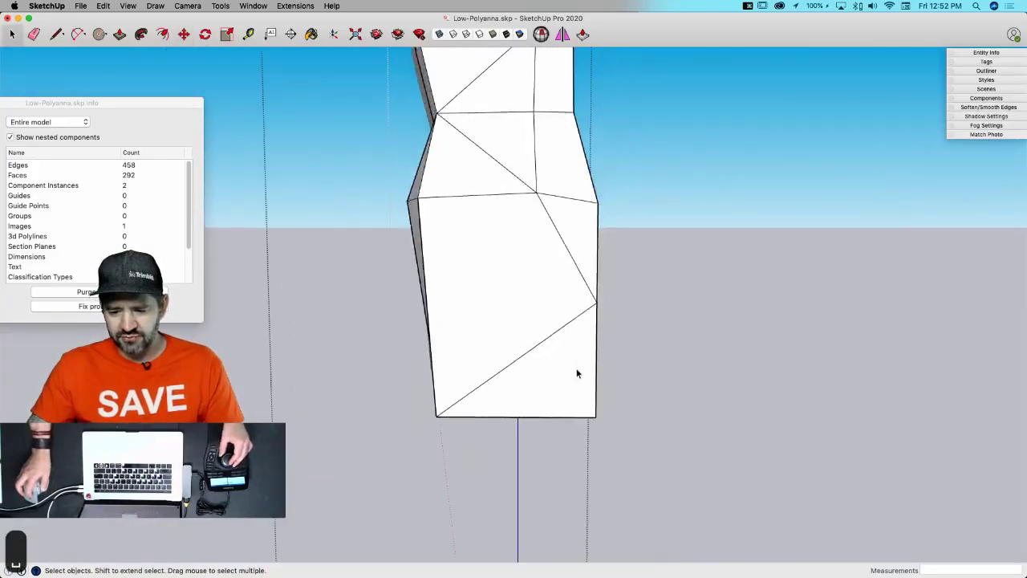
# - Move the horizontal edge across the back of the upper thigh backward by about 1 3/8"
pyautogui.moveTo(558, 395); pyautogui.dragTo(573, 404, button='middle')
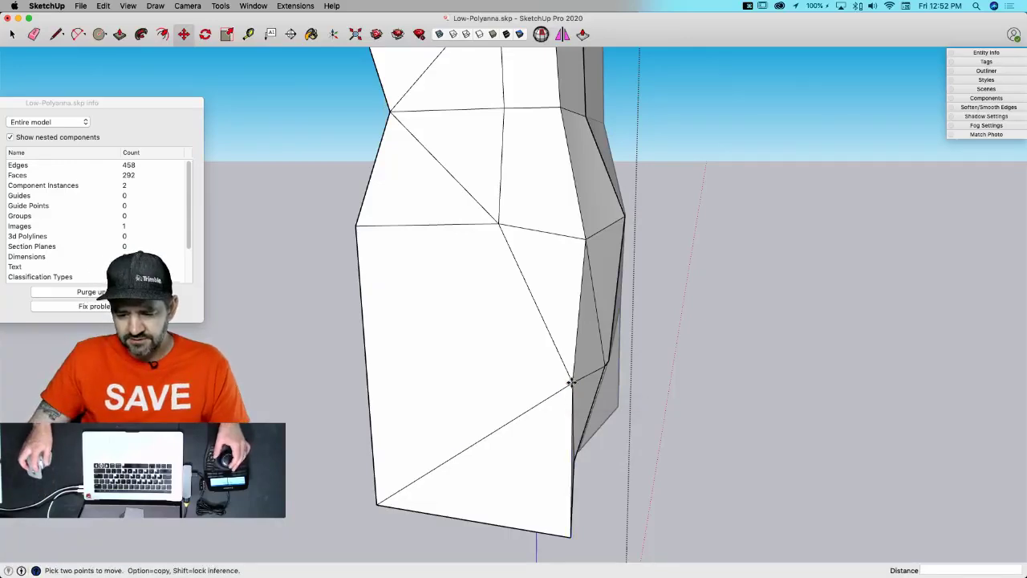
pyautogui.click(588, 384)
pyautogui.press('space')
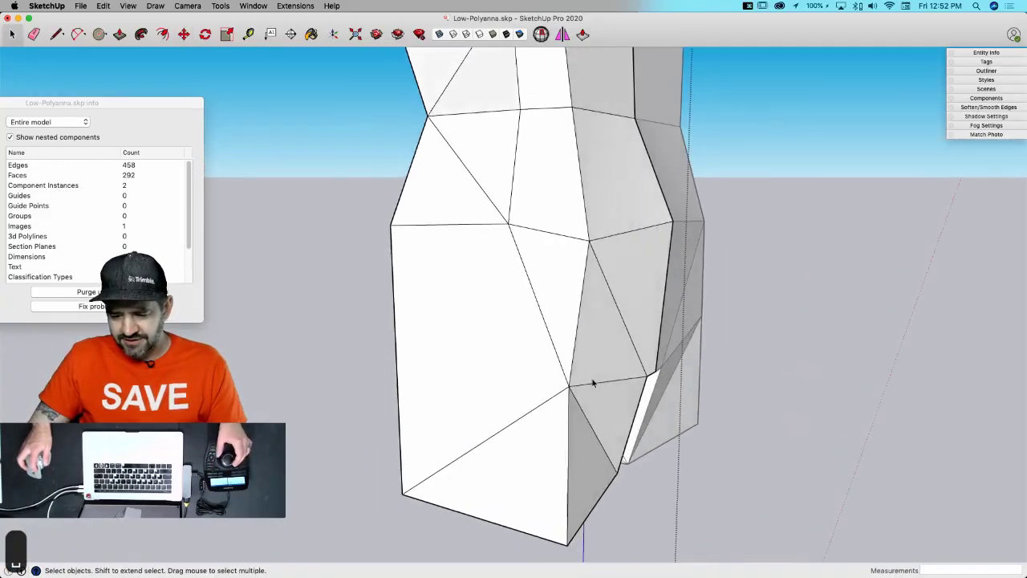
pyautogui.click(593, 383)
pyautogui.press('m')
pyautogui.click(619, 492)
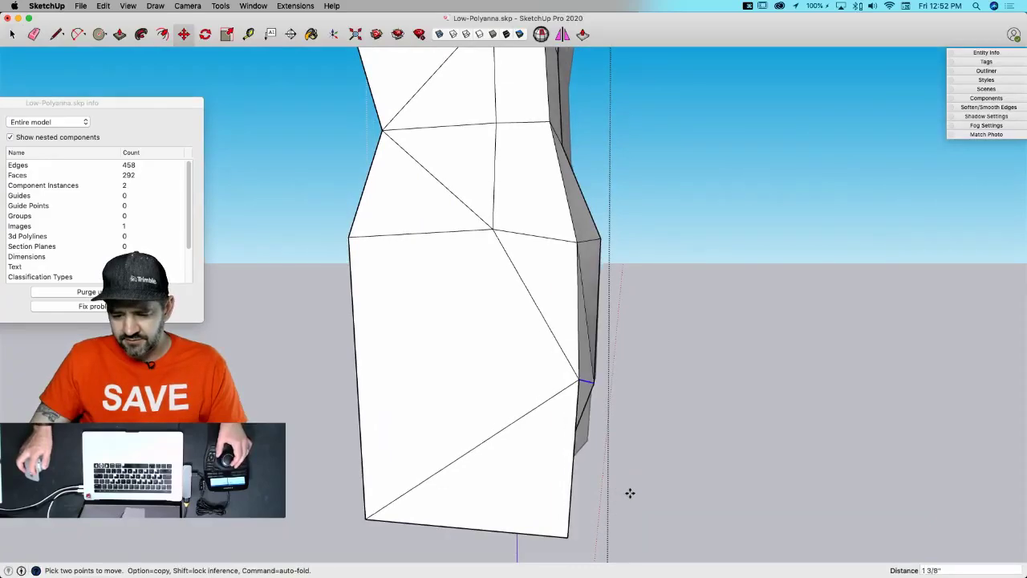
pyautogui.press('space')
# - Move the outer back bottom corner of the upper leg forward so the back of the thigh tapers
pyautogui.moveTo(613, 501); pyautogui.dragTo(611, 425, button='middle')
pyautogui.press('m')
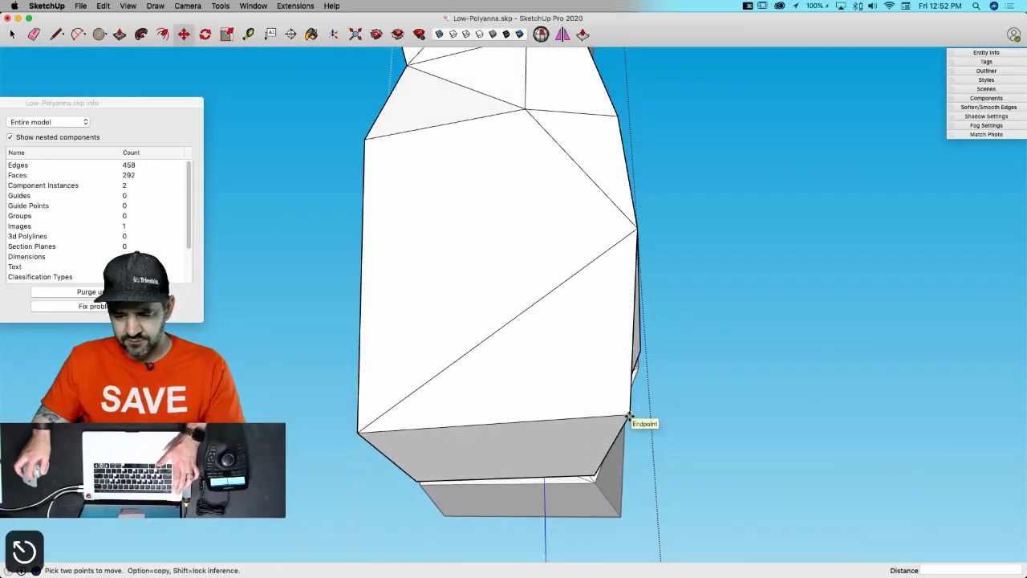
pyautogui.click(628, 416)
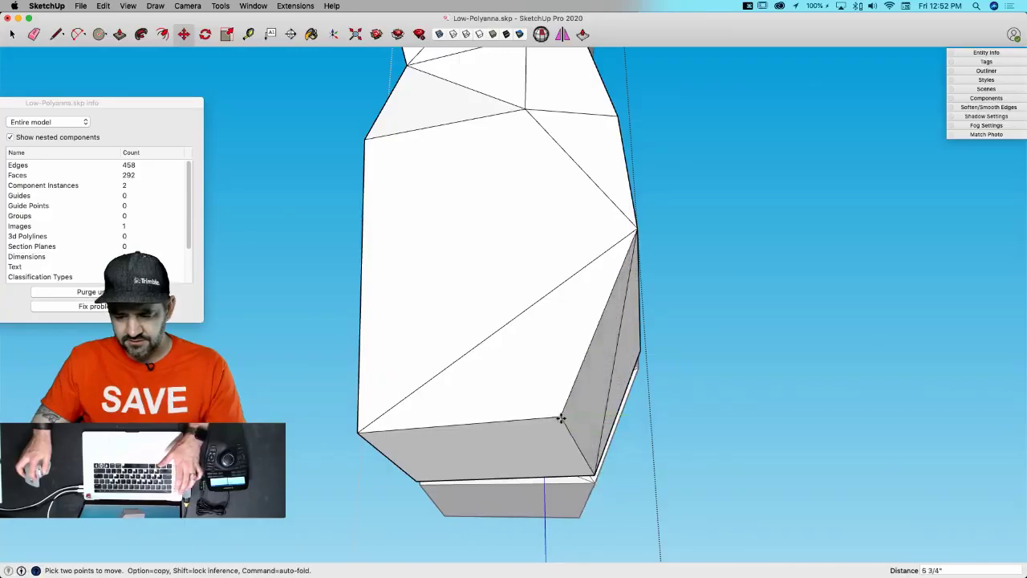
pyautogui.click(564, 416)
# - Push/Pull the leg's bottom face downward in four successive segments, the last two about 1' 9 13/16" and 2' 7 13/16" long
pyautogui.scroll(-10, 594, 511)
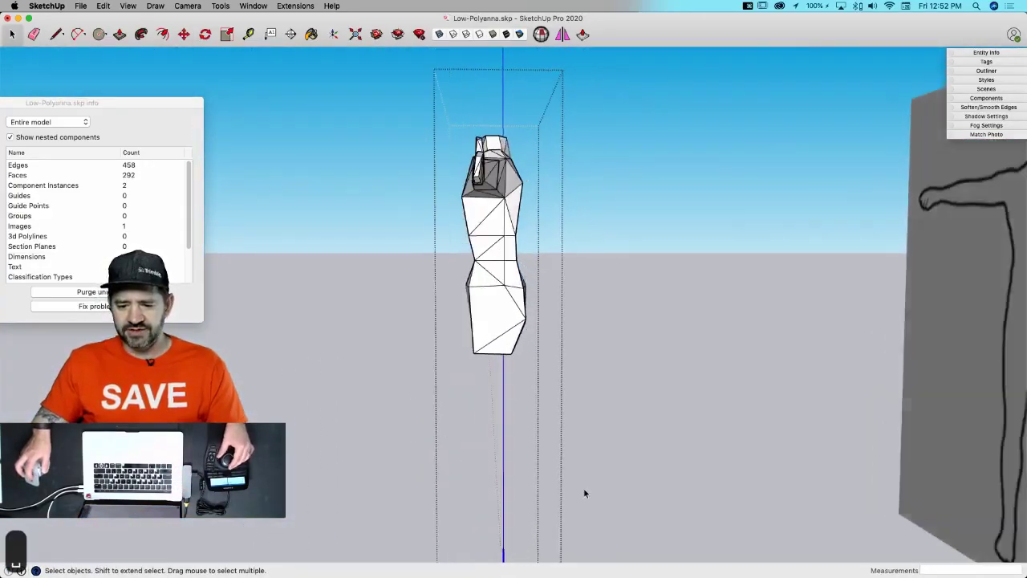
pyautogui.press('p')
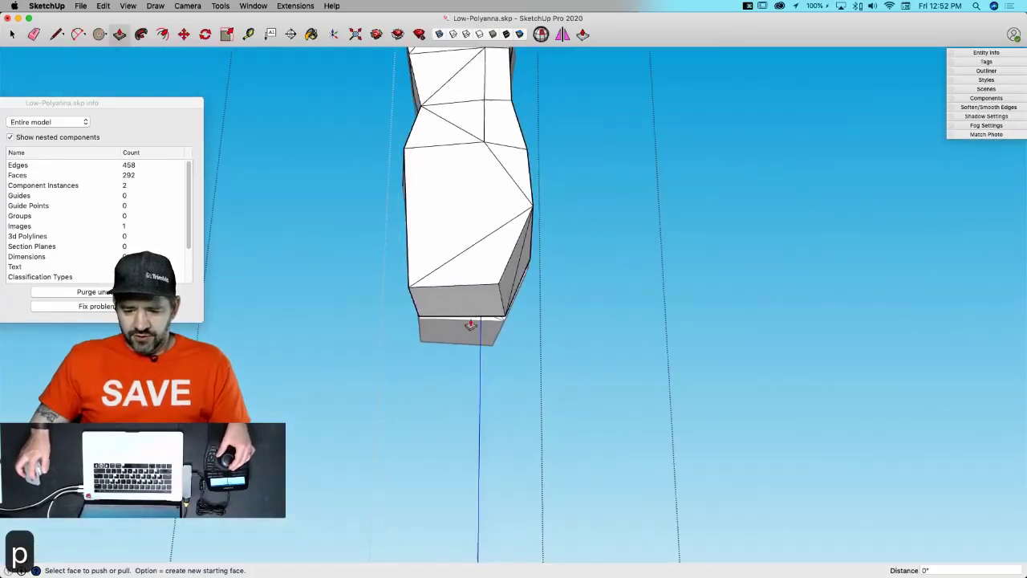
pyautogui.click(470, 322)
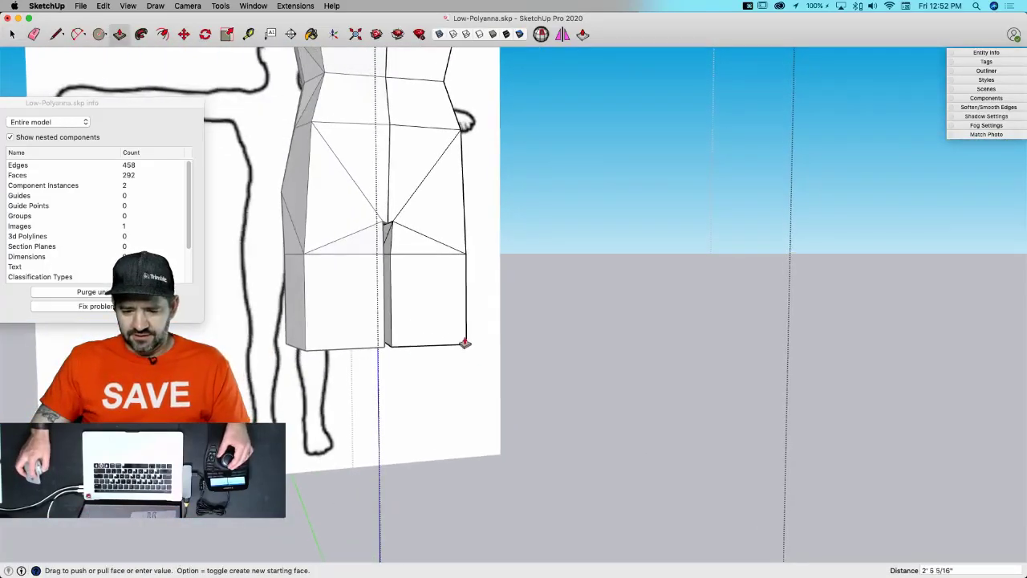
pyautogui.click(453, 365)
pyautogui.moveTo(427, 378); pyautogui.dragTo(375, 347, button='middle')
pyautogui.click(375, 347)
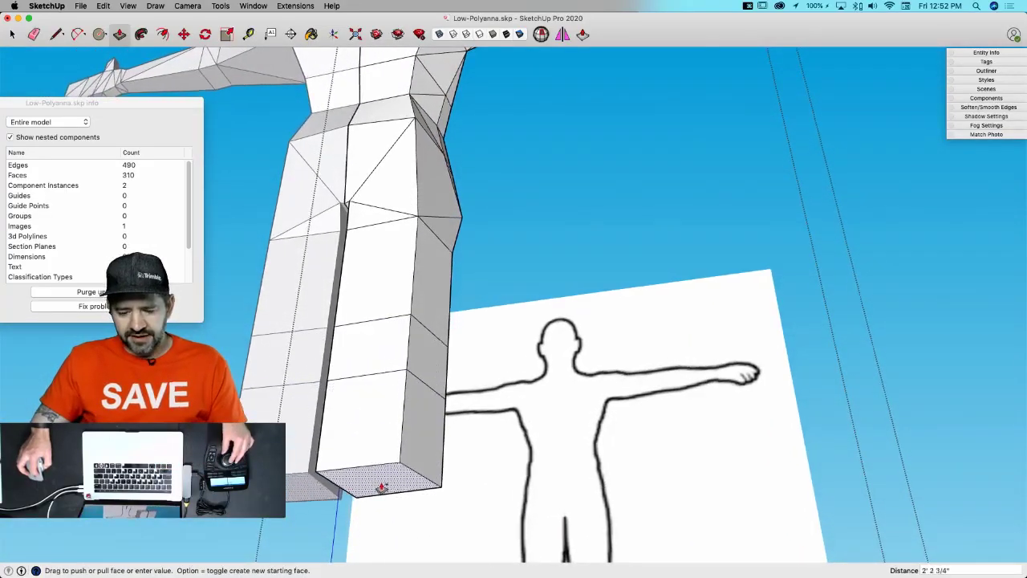
pyautogui.moveTo(377, 481); pyautogui.dragTo(401, 412, button='middle')
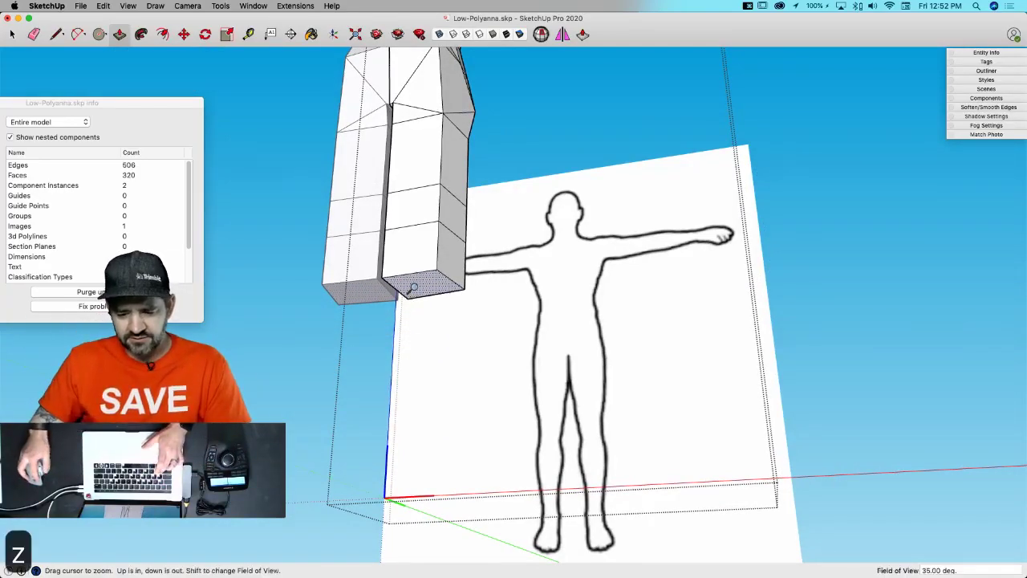
pyautogui.moveTo(413, 287); pyautogui.dragTo(420, 316)
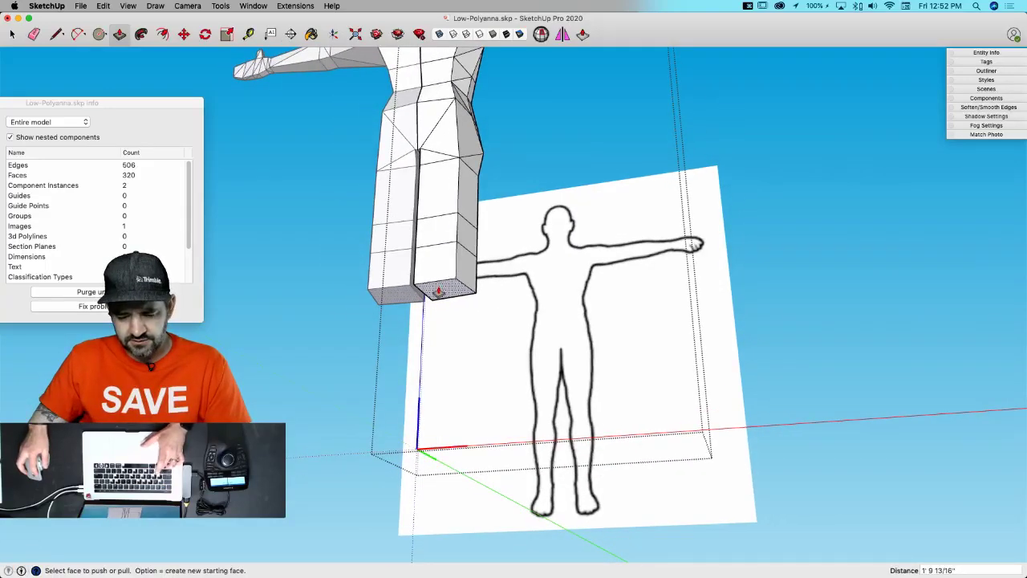
pyautogui.click(439, 291)
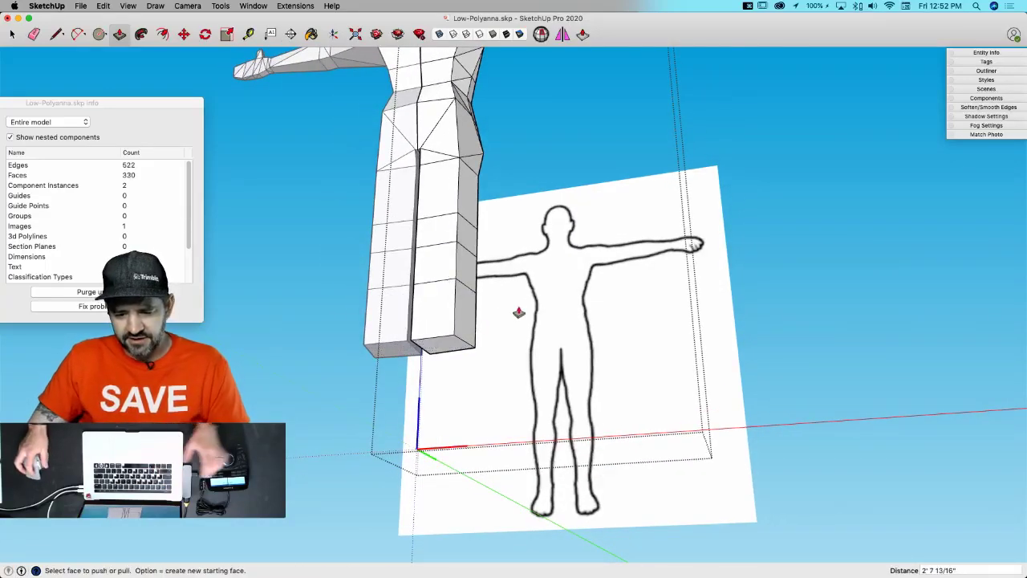
pyautogui.press('space')
# - Move the reference image about 26' 6 9/16" along the green axis so it sits directly behind the figure
pyautogui.press('super+3')
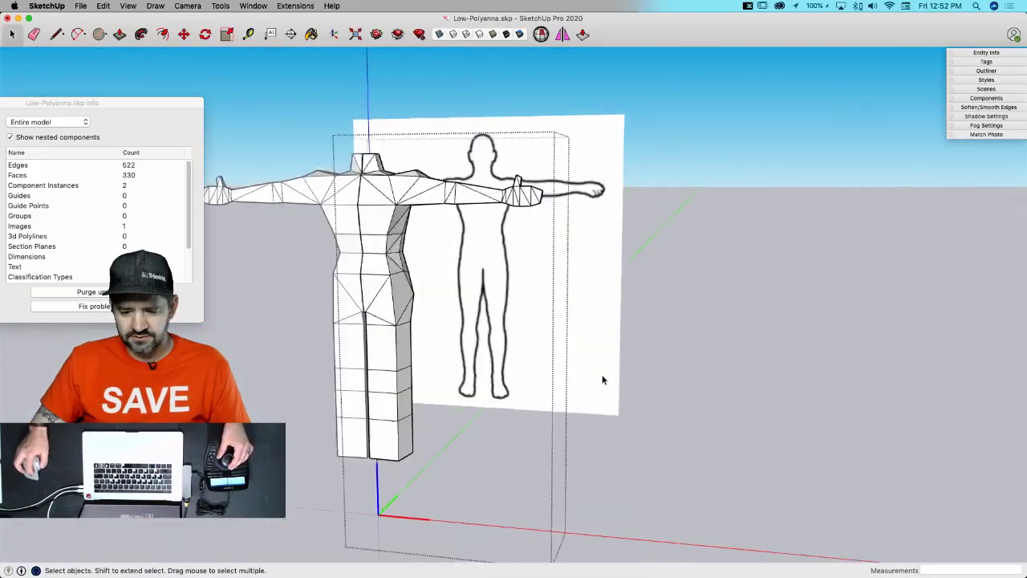
pyautogui.moveTo(603, 379); pyautogui.dragTo(583, 388, button='middle')
pyautogui.click(550, 390)
pyautogui.press('m')
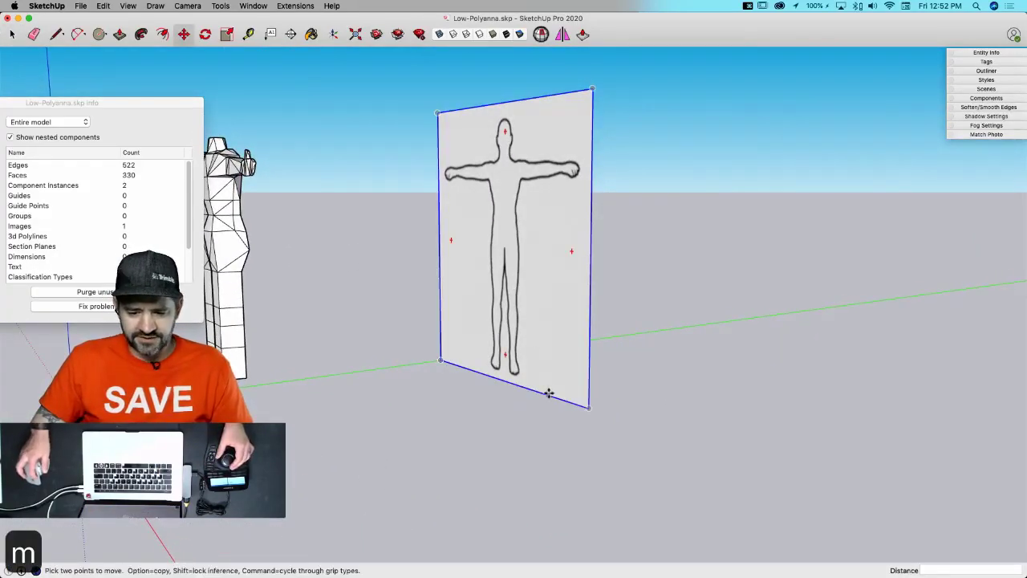
pyautogui.click(549, 393)
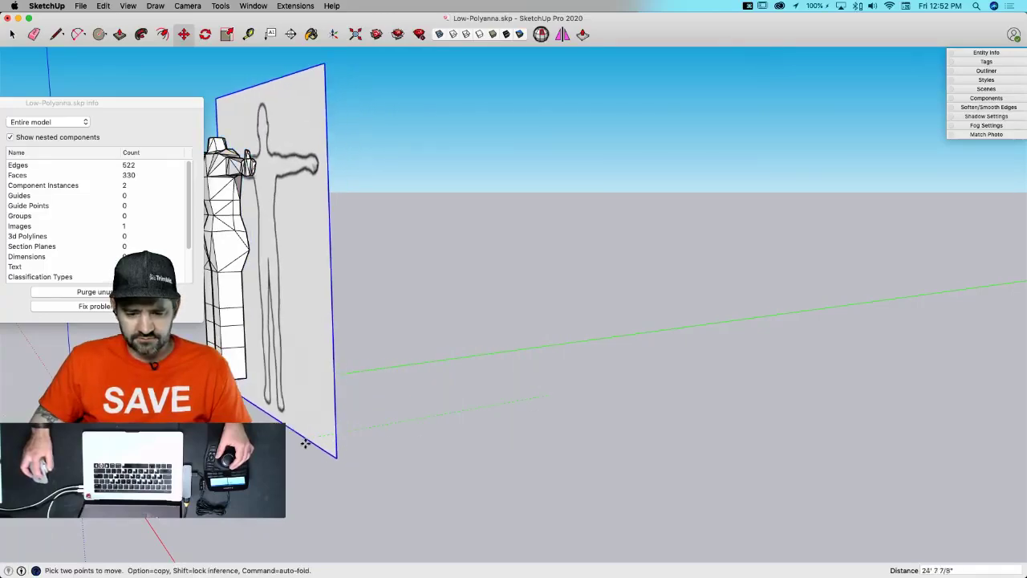
pyautogui.moveTo(327, 442); pyautogui.dragTo(399, 442, button='middle')
pyautogui.scroll(8, 393, 438)
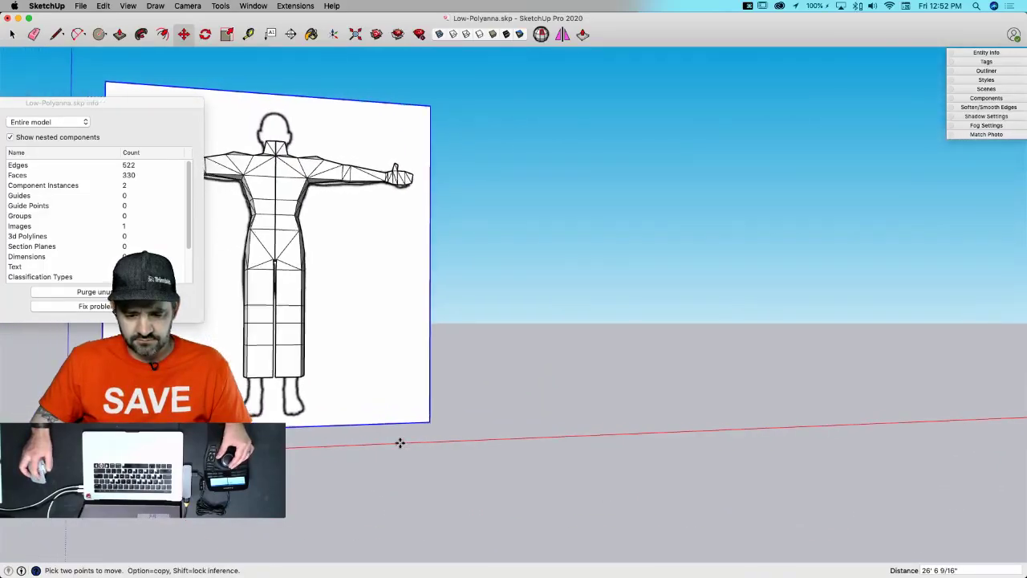
pyautogui.scroll(3, 395, 425)
pyautogui.press('space')
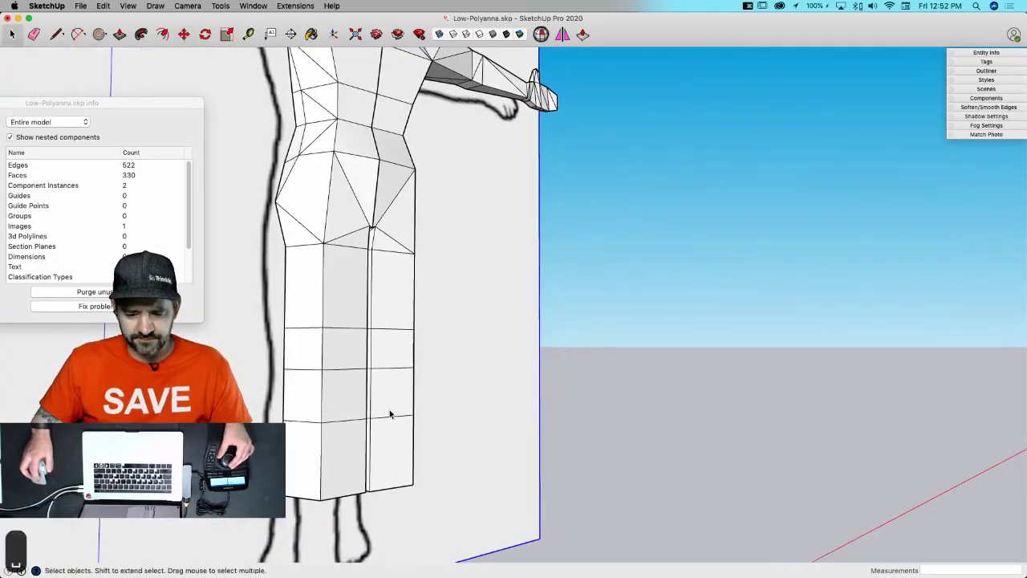
# - Lower the upper two edge loops of the extruded leg together along the blue axis to the reference's knee area
pyautogui.scroll(5, 384, 393)
pyautogui.scroll(4, 422, 427)
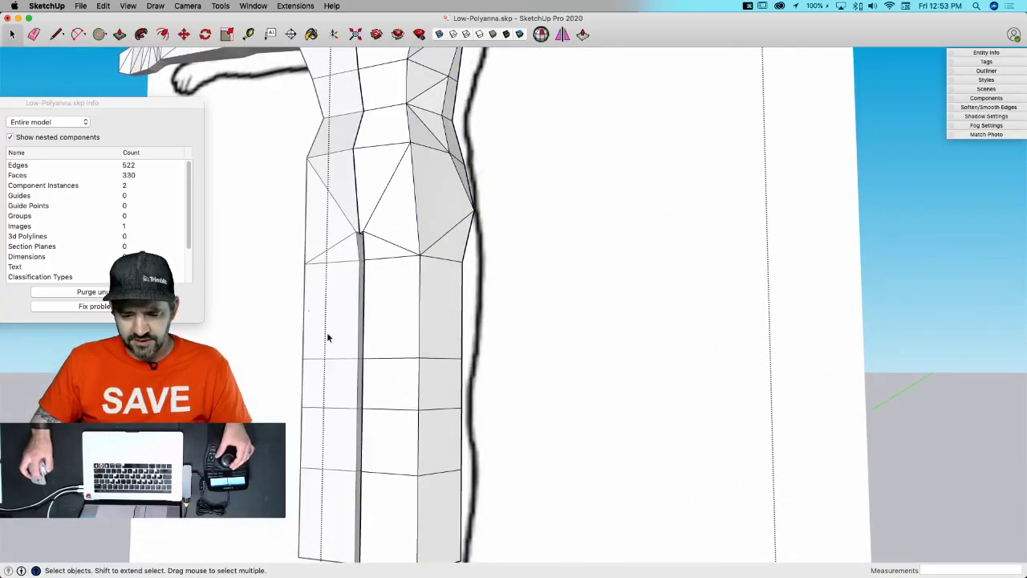
pyautogui.moveTo(325, 333); pyautogui.dragTo(522, 458)
pyautogui.scroll(3, 514, 455)
pyautogui.press('m')
pyautogui.click(488, 340)
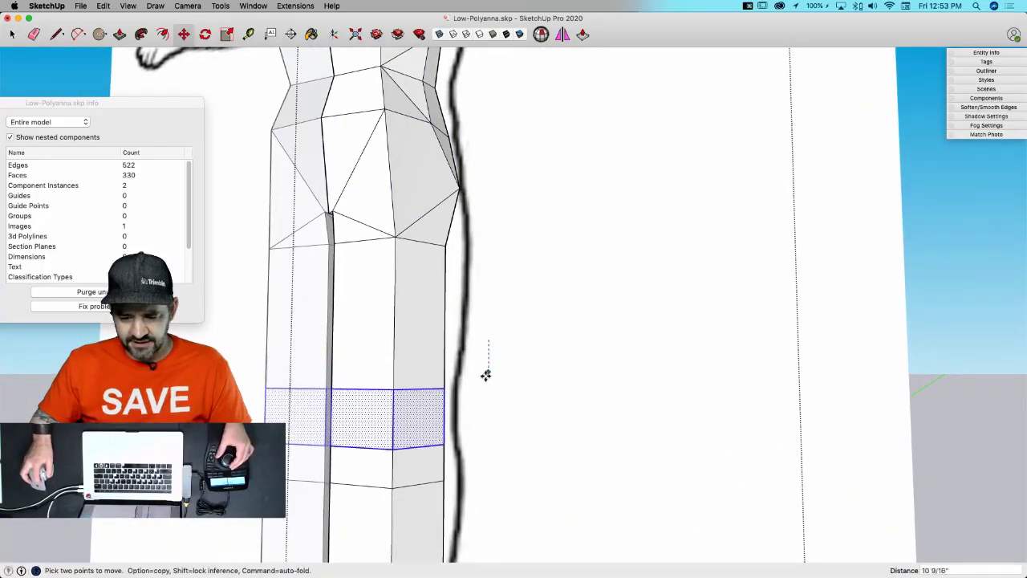
pyautogui.click(454, 425)
pyautogui.scroll(-2, 462, 431)
pyautogui.press('space')
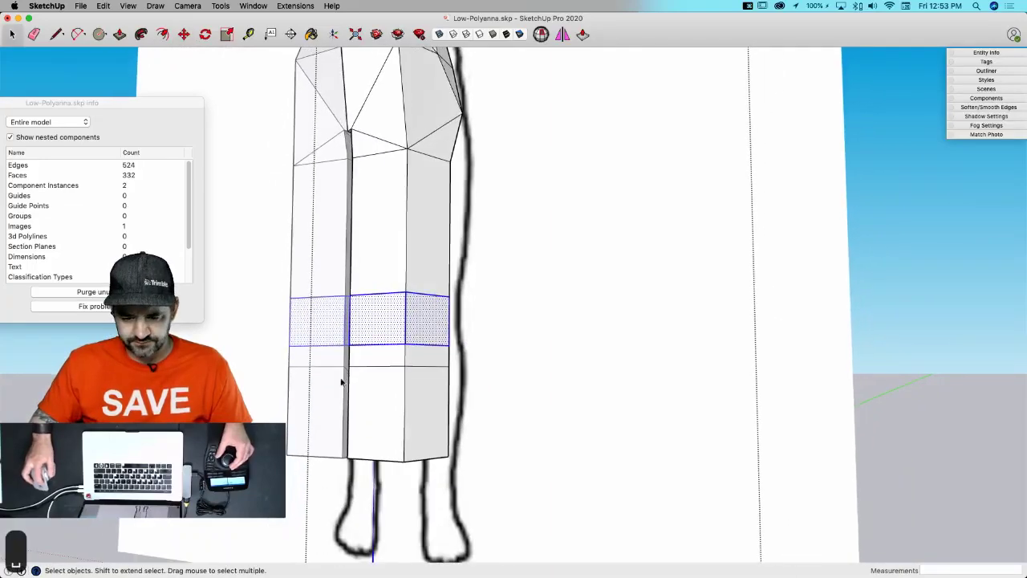
# - Lower the lowest edge loop slightly and bring the leg's bottom face down to the reference's ankle
pyautogui.press('m')
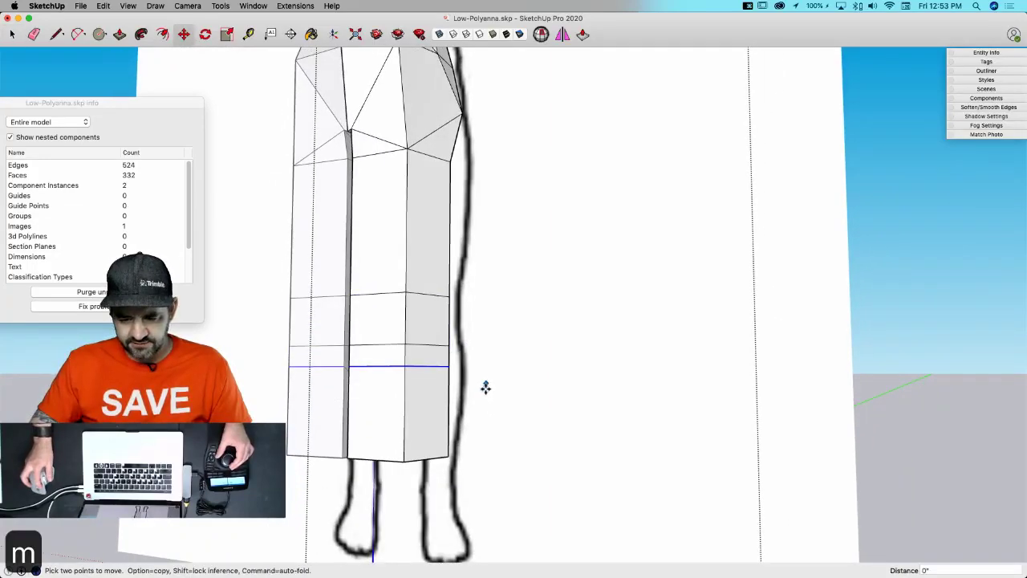
pyautogui.press('space')
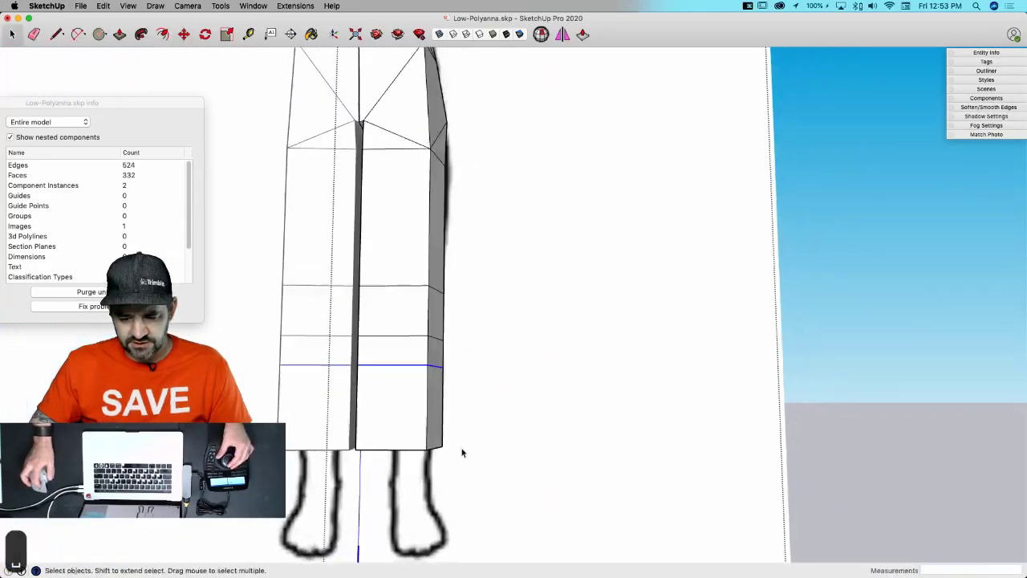
pyautogui.click(414, 445)
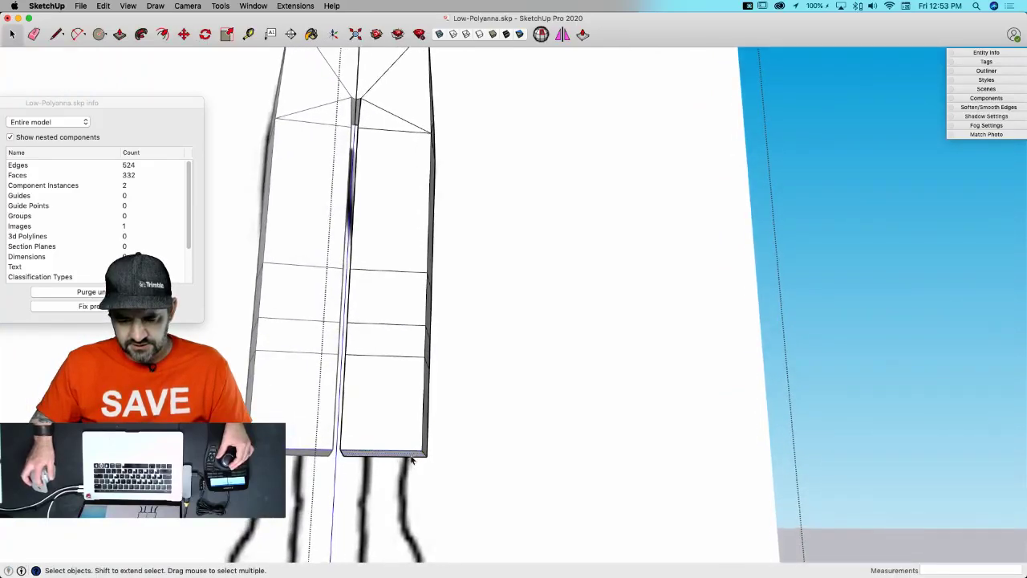
pyautogui.moveTo(411, 459); pyautogui.dragTo(389, 499, button='middle')
pyautogui.press('m')
pyautogui.click(460, 452)
pyautogui.click(441, 495)
pyautogui.press('space')
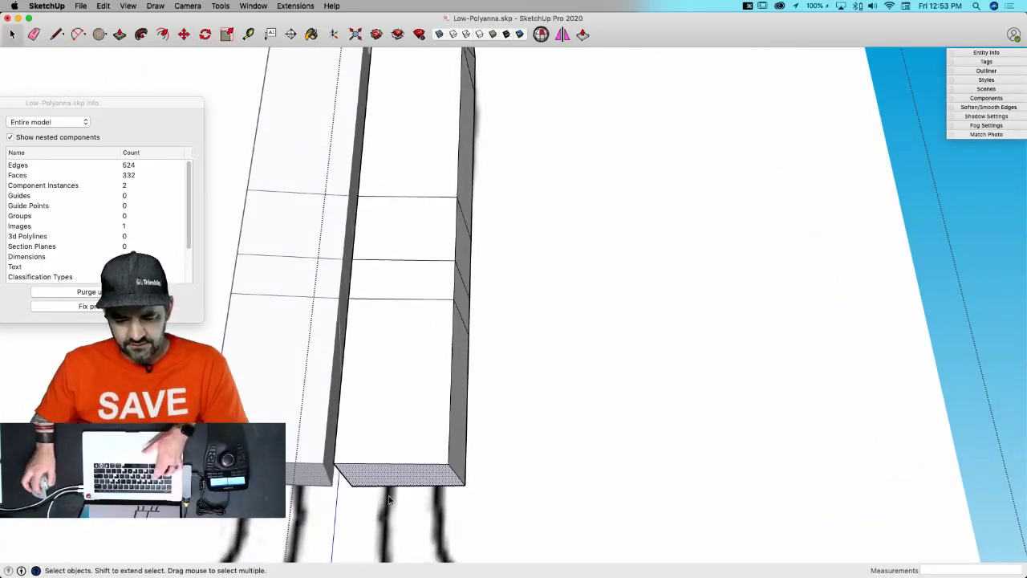
# - Scale the leg's bottom face uniformly about its center to about 0.35 to narrow the ankle
pyautogui.press('s')
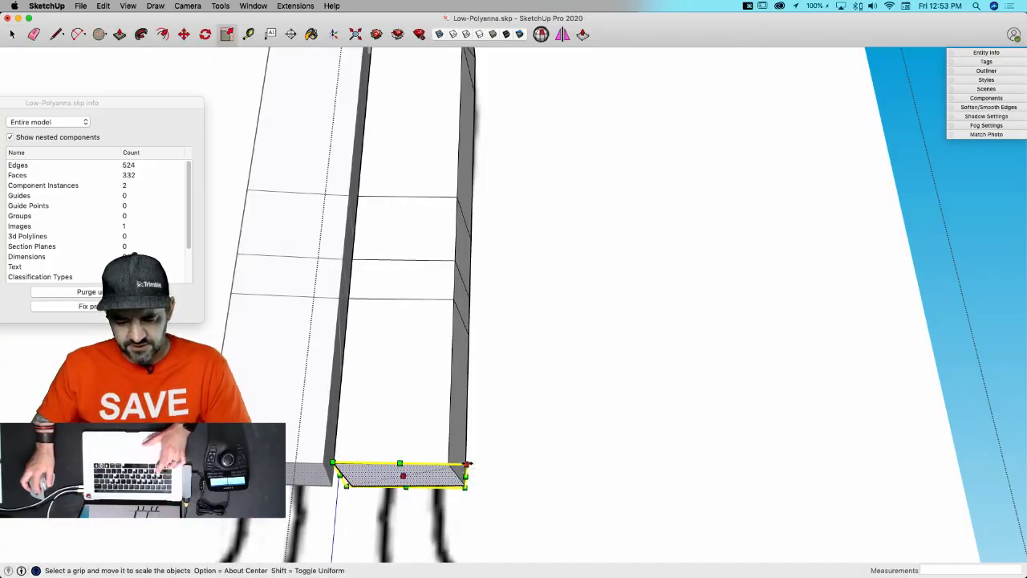
pyautogui.keyDown('alt'); pyautogui.moveTo(467, 464); pyautogui.dragTo(428, 472); pyautogui.keyUp('alt')
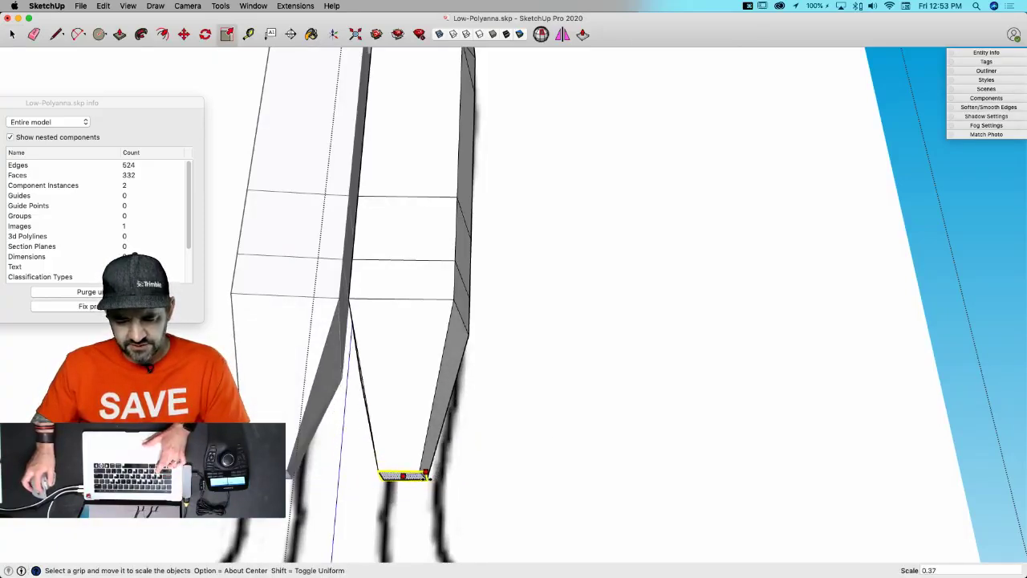
pyautogui.press('space')
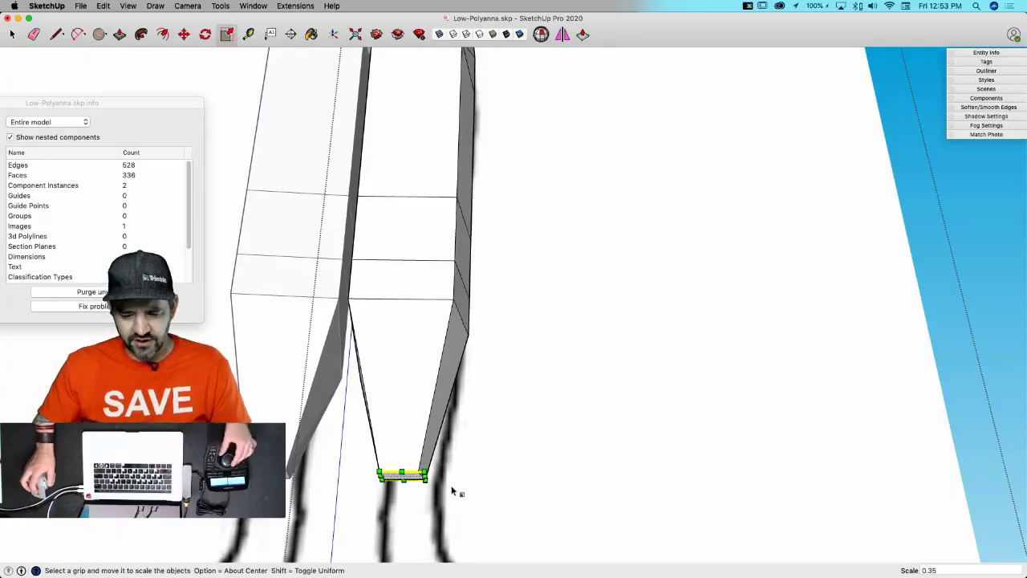
# - Scale the lowest edge loop uniformly about its center to about 0.79 to narrow the calf, and inspect both legs
pyautogui.moveTo(454, 490); pyautogui.dragTo(379, 383, button='middle')
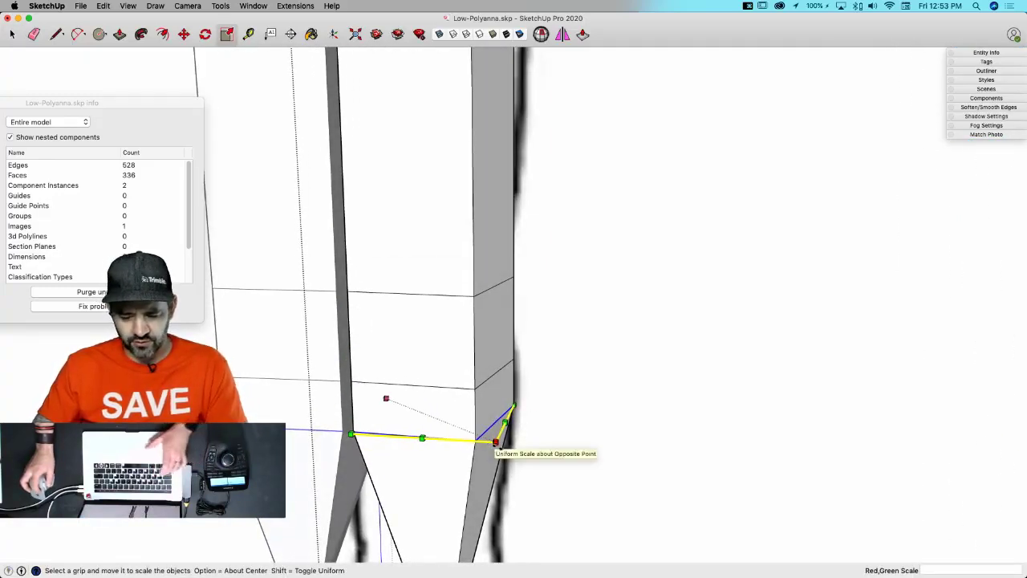
pyautogui.moveTo(497, 442); pyautogui.dragTo(516, 348, button='middle')
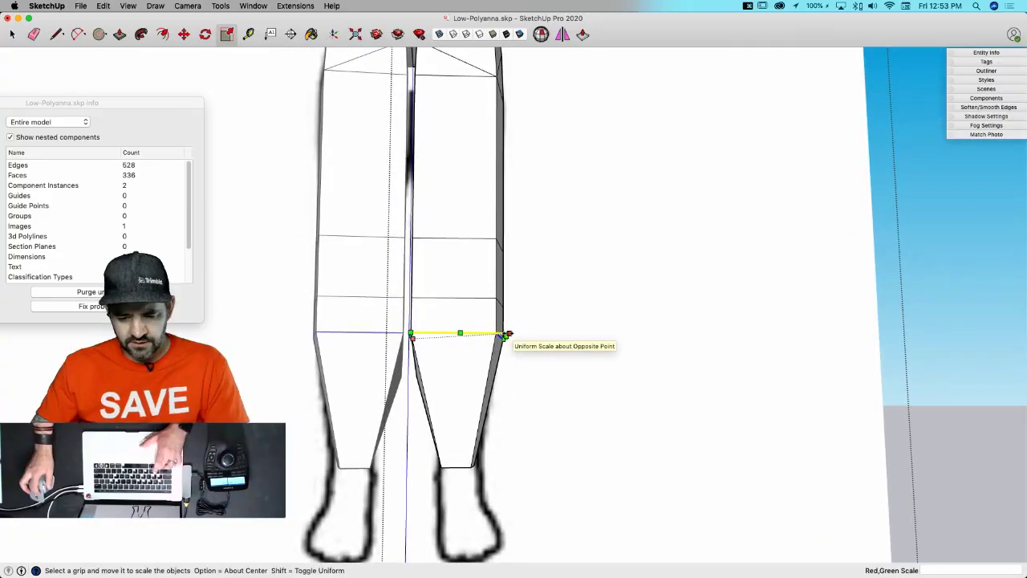
pyautogui.moveTo(507, 333); pyautogui.dragTo(498, 337)
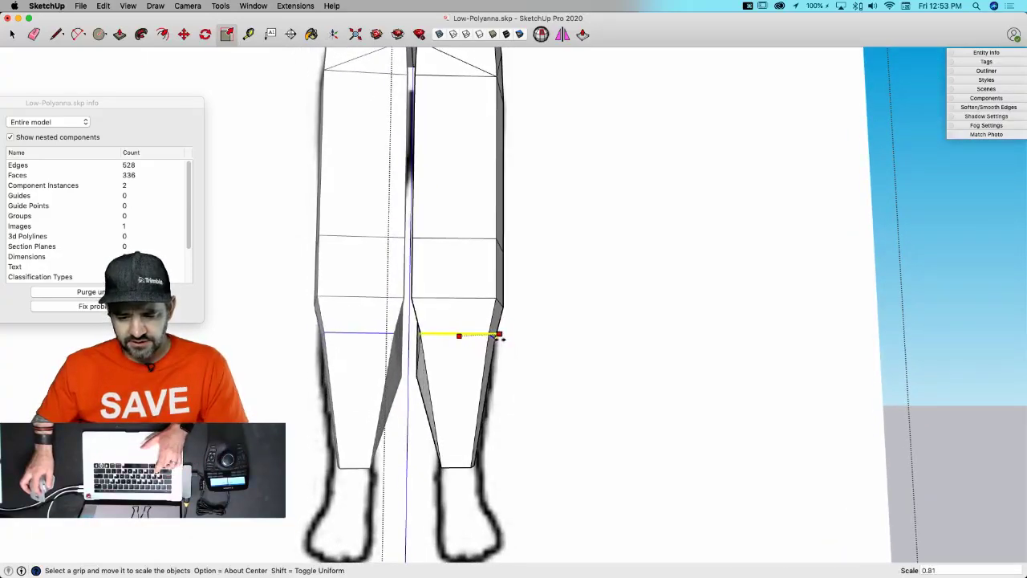
pyautogui.moveTo(519, 362); pyautogui.dragTo(526, 420, button='middle')
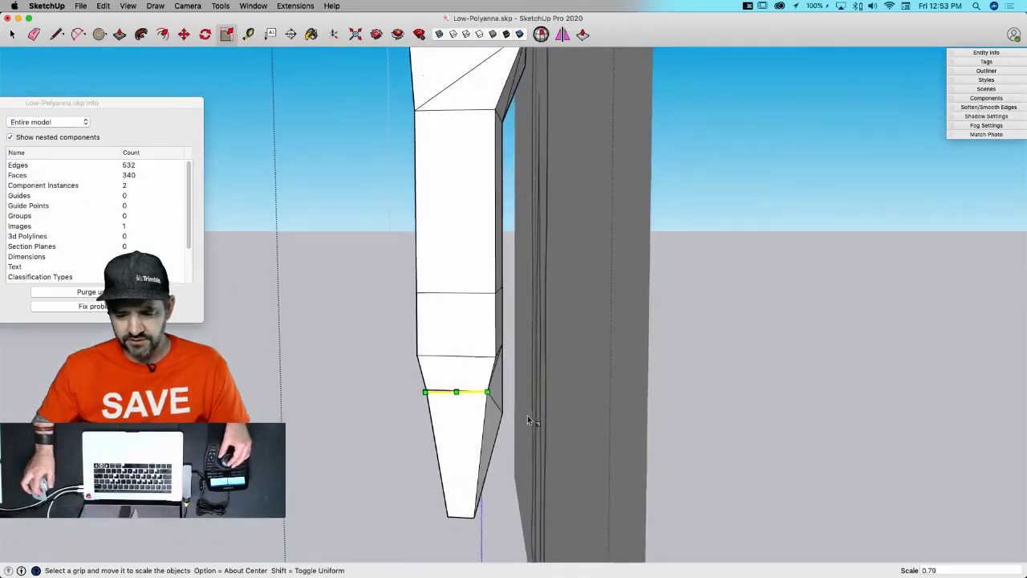
pyautogui.press('space')
pyautogui.click(656, 413)
pyautogui.click(495, 323)
pyautogui.moveTo(506, 341); pyautogui.dragTo(514, 377, button='middle')
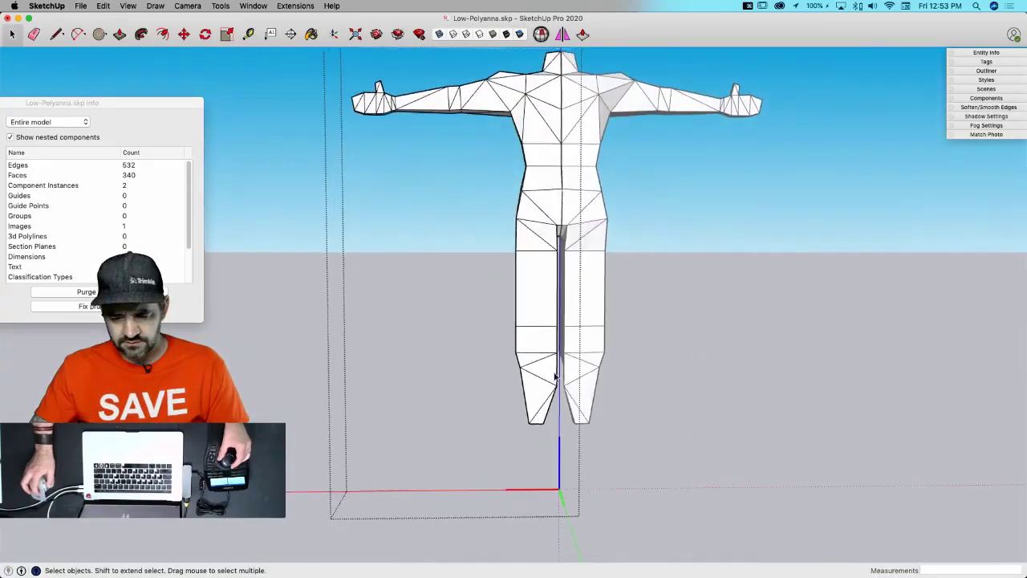
pyautogui.scroll(5, 517, 409)
pyautogui.scroll(3, 518, 409)
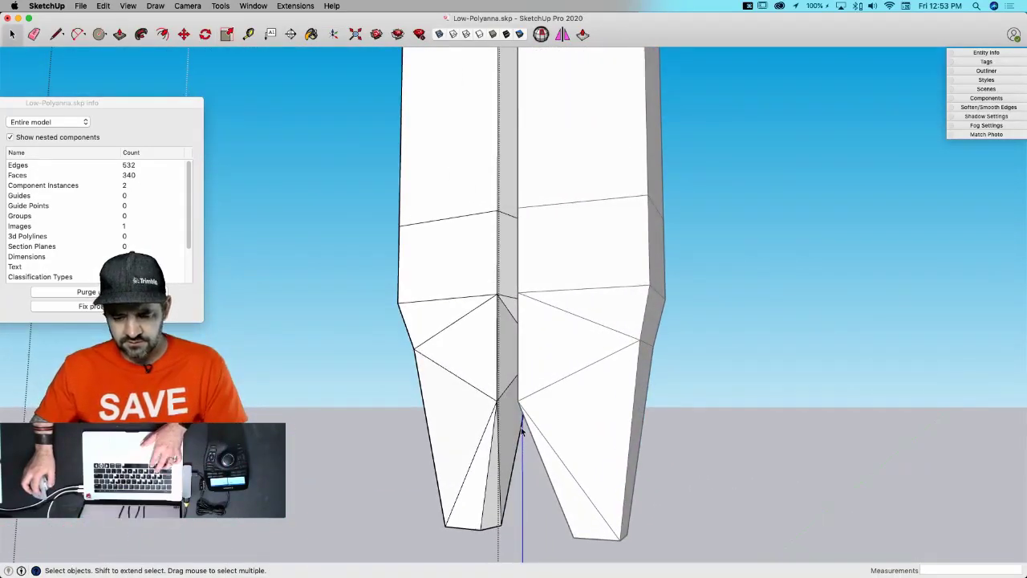
# - Undo the recent scaling and moves on the lower leg, back to the straight leg with evenly spaced level edge loops
pyautogui.press('super+z')
pyautogui.scroll(-8, 515, 427)
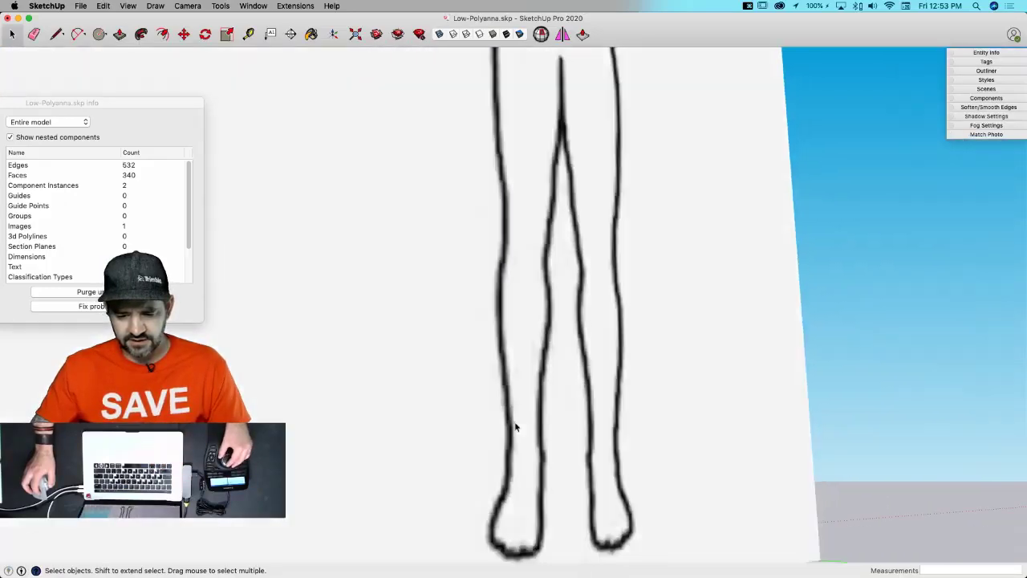
pyautogui.press('super+z')
pyautogui.press('super+z')
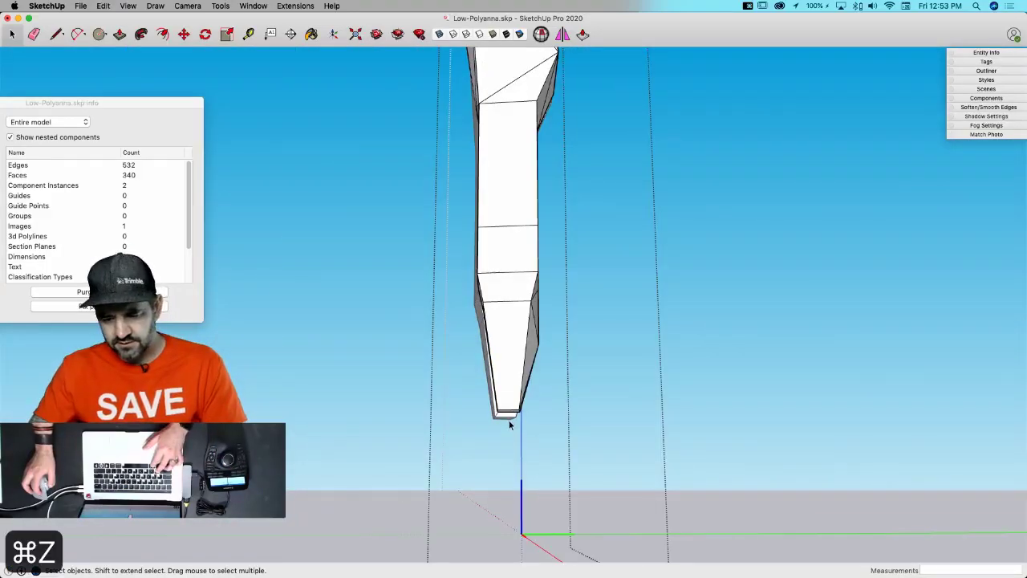
pyautogui.moveTo(533, 362); pyautogui.dragTo(300, 422, button='middle')
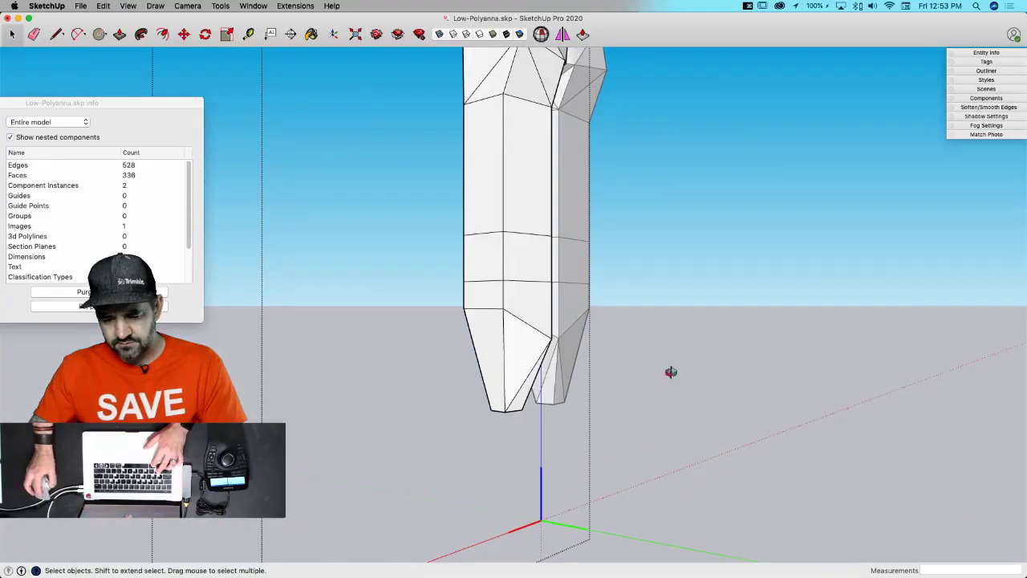
pyautogui.moveTo(670, 371); pyautogui.dragTo(433, 409, button='middle')
pyautogui.moveTo(781, 430); pyautogui.dragTo(575, 406, button='middle')
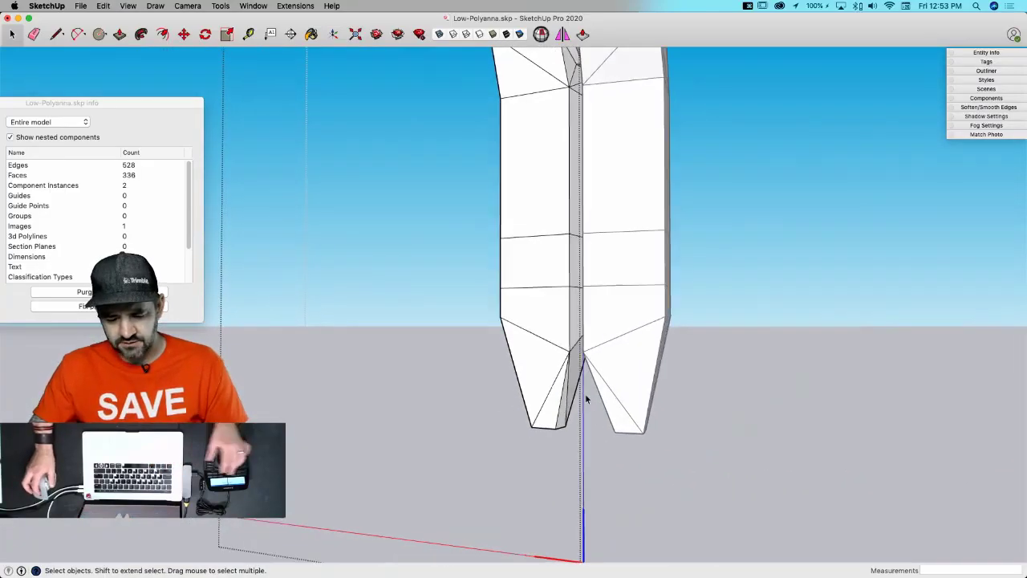
pyautogui.press('super+z')
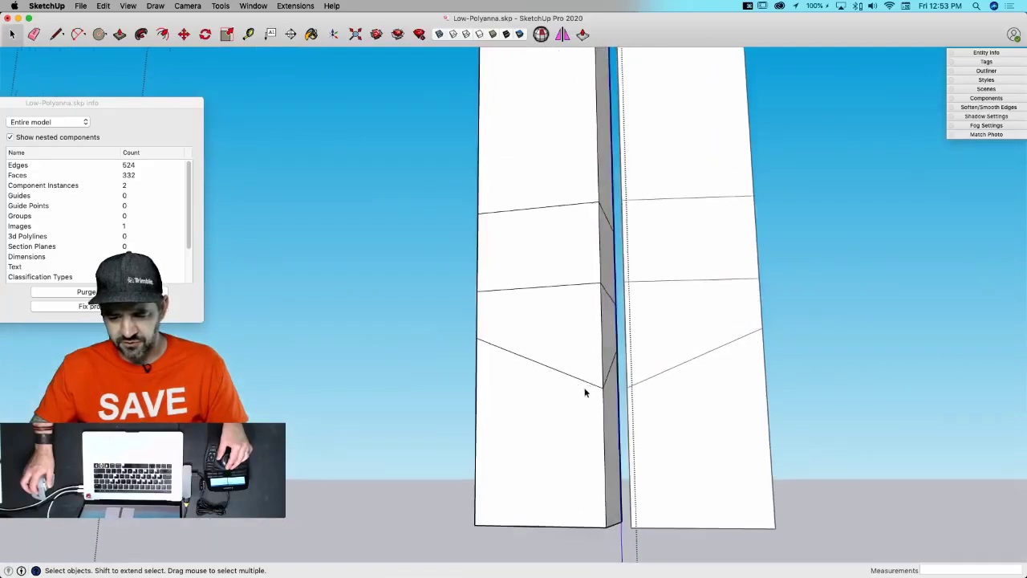
pyautogui.moveTo(583, 384); pyautogui.dragTo(620, 419)
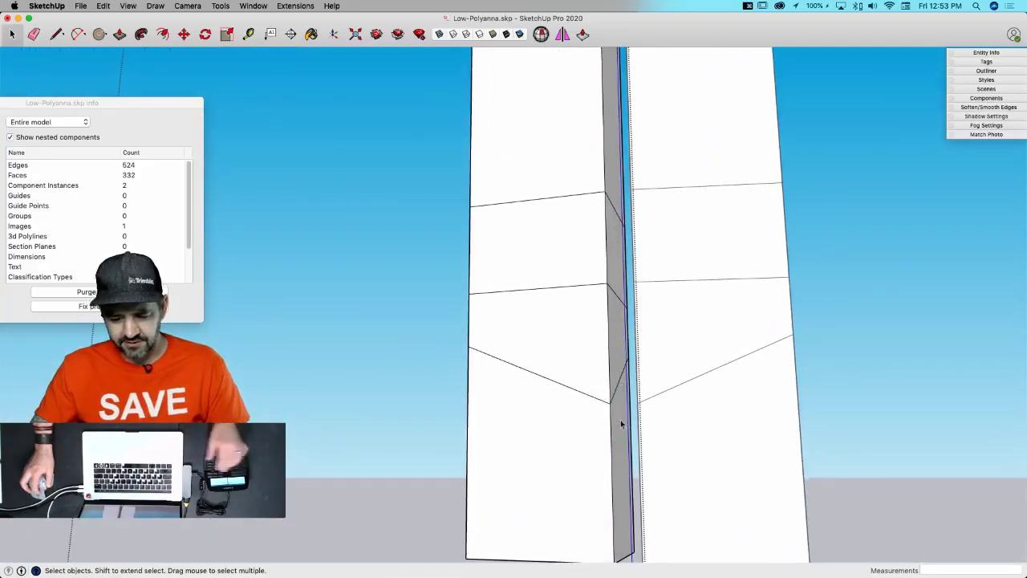
pyautogui.press('super+z')
pyautogui.press('super+z')
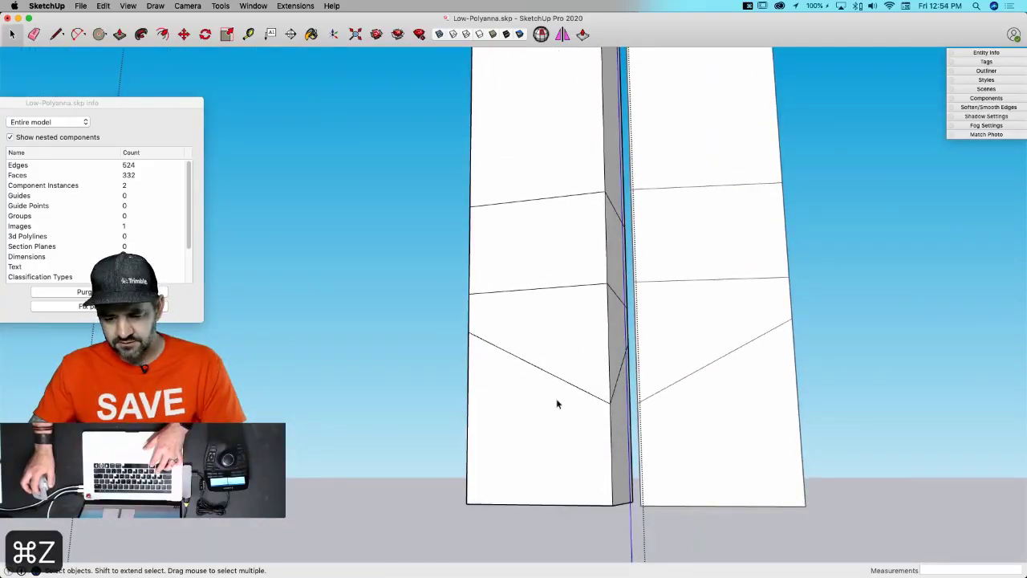
pyautogui.press('super+z')
# - Select only the band between the leg's upper two edge loops and move it down the blue axis to the reference's knee
pyautogui.moveTo(562, 413); pyautogui.dragTo(754, 468, button='middle')
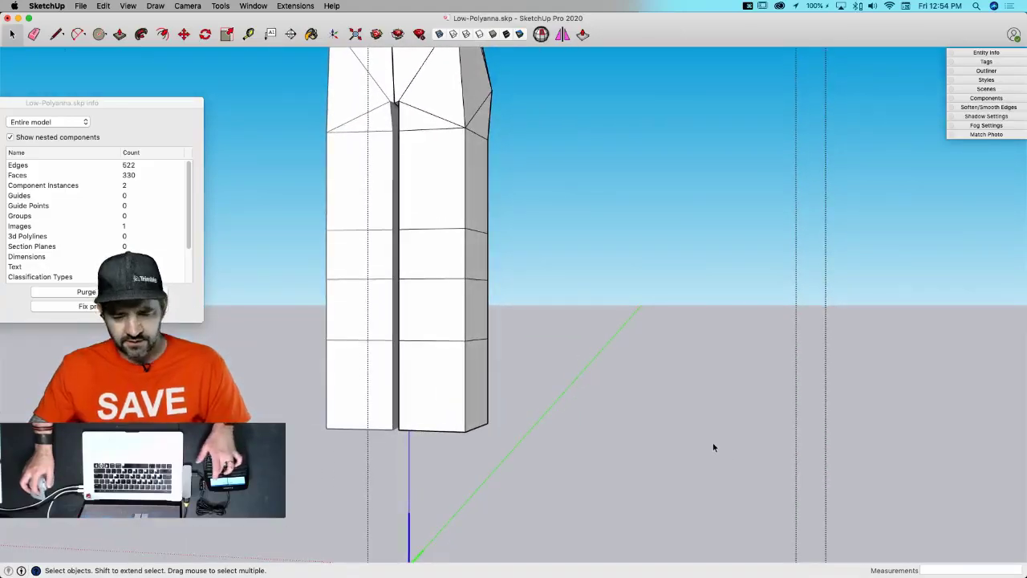
pyautogui.press('q')
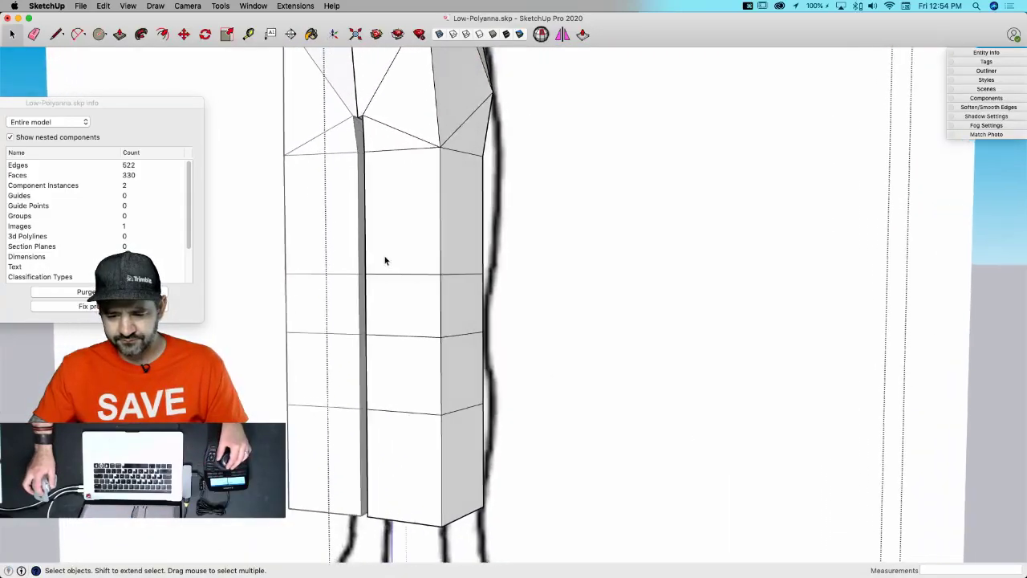
pyautogui.moveTo(348, 241); pyautogui.dragTo(536, 387)
pyautogui.press('m')
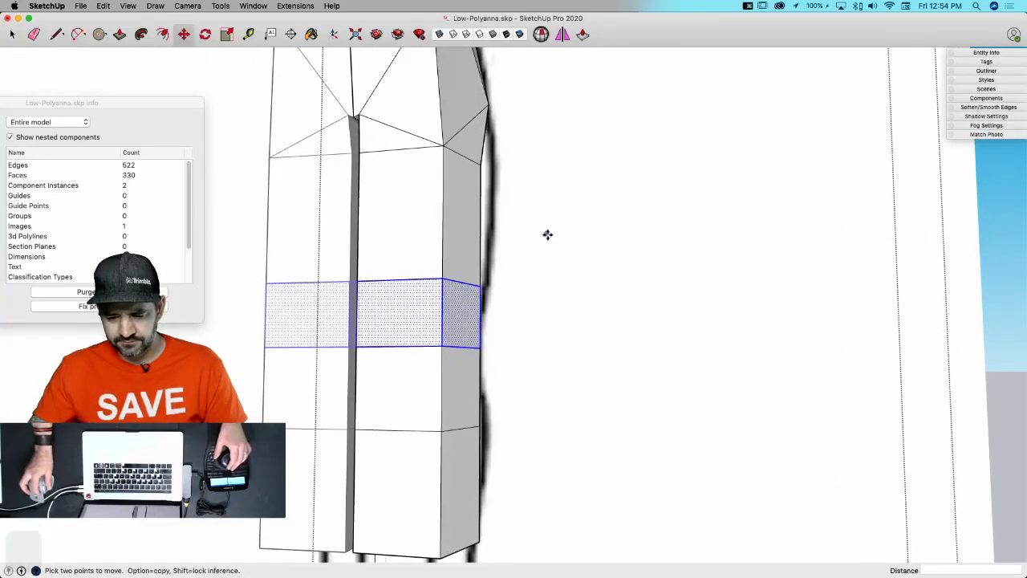
pyautogui.click(547, 235)
pyautogui.press('space')
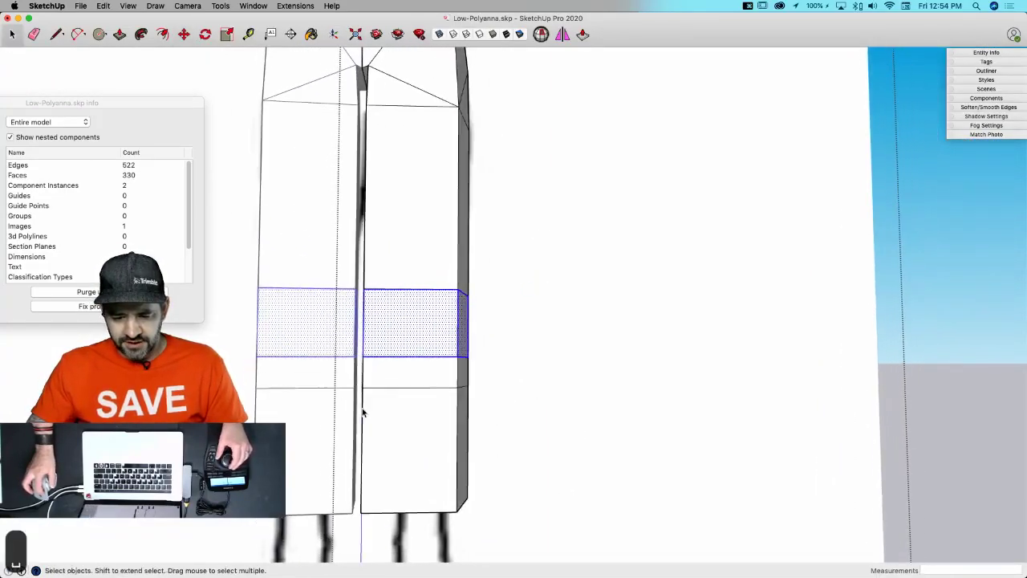
# - Lower the edge loop below the knee to the calf and bring the leg's bottom face down to the reference's ankle
pyautogui.moveTo(526, 426); pyautogui.dragTo(526, 426)
pyautogui.moveTo(526, 426); pyautogui.dragTo(435, 403, button='middle')
pyautogui.press('m')
pyautogui.press('space')
pyautogui.press('m')
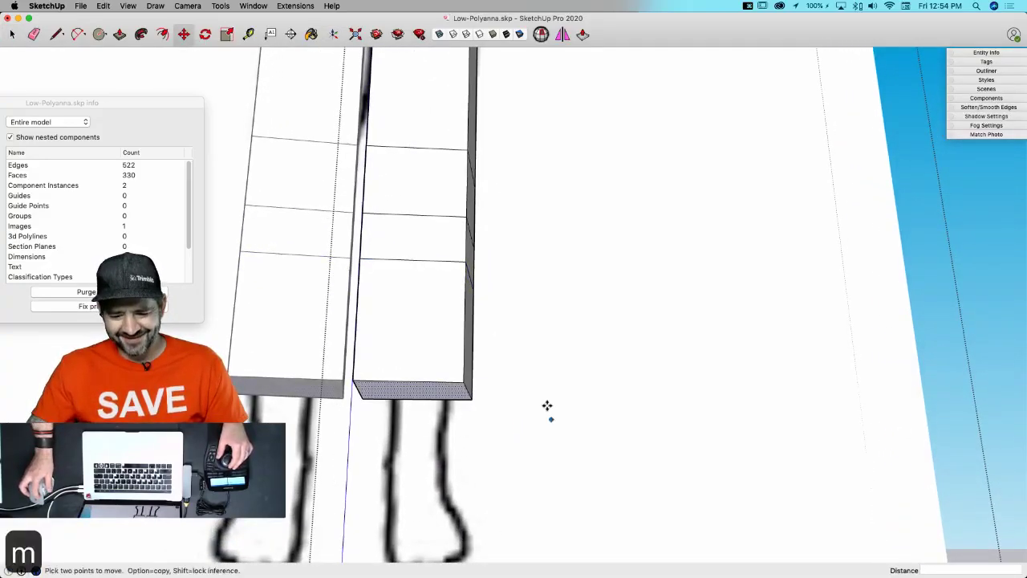
pyautogui.moveTo(548, 407); pyautogui.dragTo(438, 465, button='middle')
pyautogui.press('space')
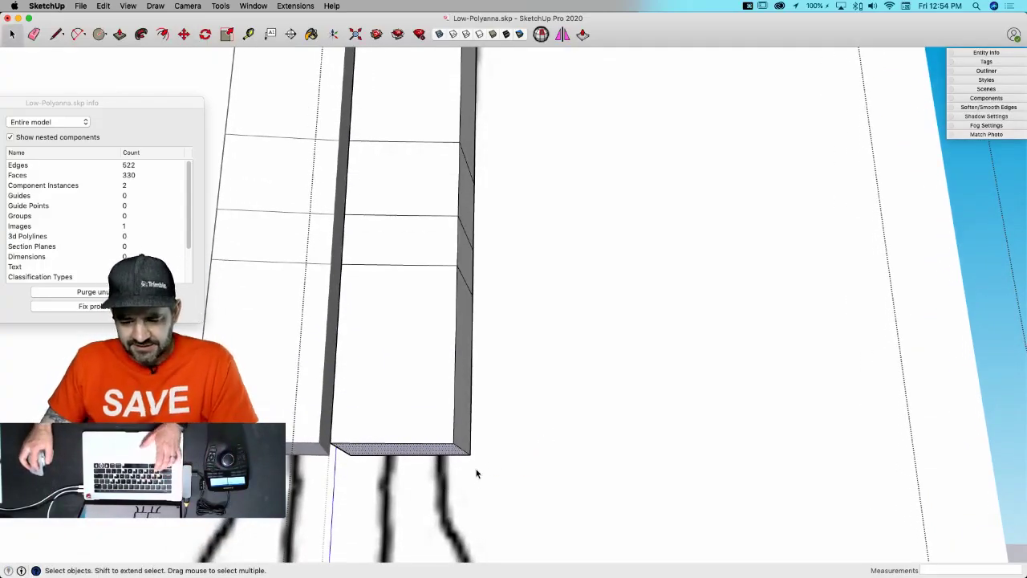
# - Scale the leg's bottom face uniformly about its center to about 0.41 to form the ankle
pyautogui.press('s')
pyautogui.keyDown('alt'); pyautogui.moveTo(473, 443); pyautogui.dragTo(431, 447); pyautogui.keyUp('alt')
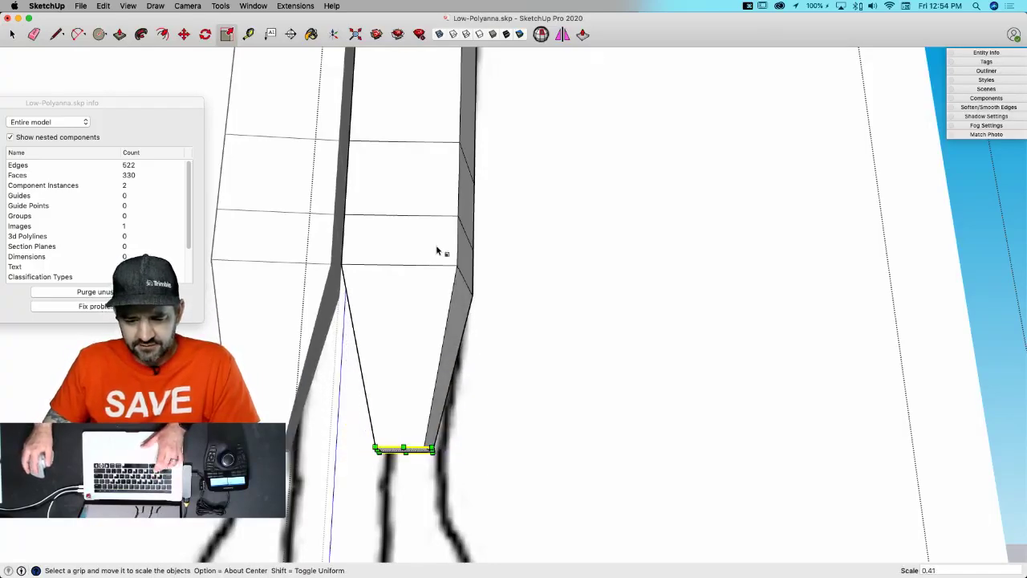
pyautogui.moveTo(437, 251); pyautogui.dragTo(431, 281, button='middle')
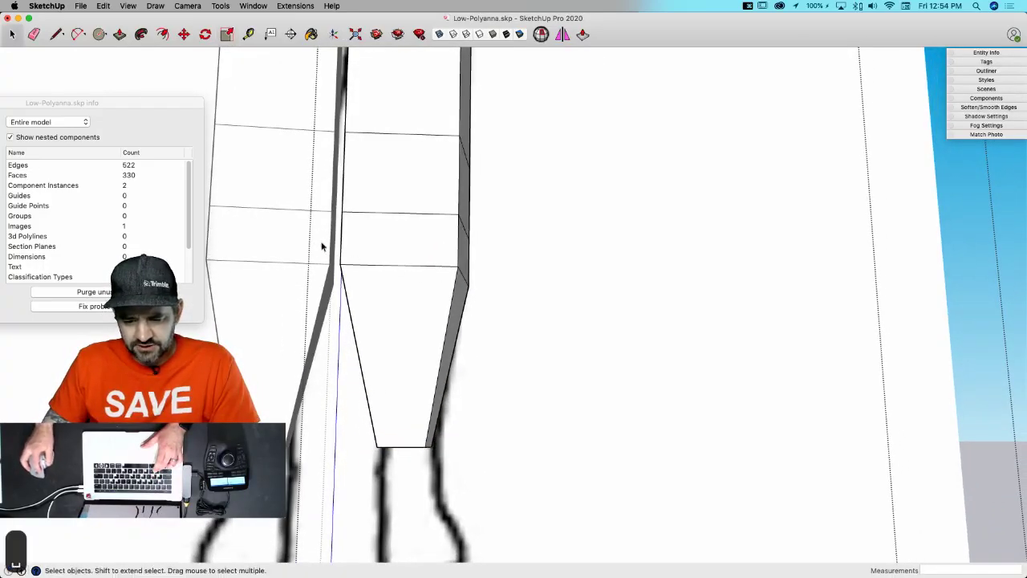
# - Select the calf edge loop, check the selection's entity details, and scale the loop uniformly about its center to match the reference
pyautogui.moveTo(515, 324); pyautogui.dragTo(507, 323)
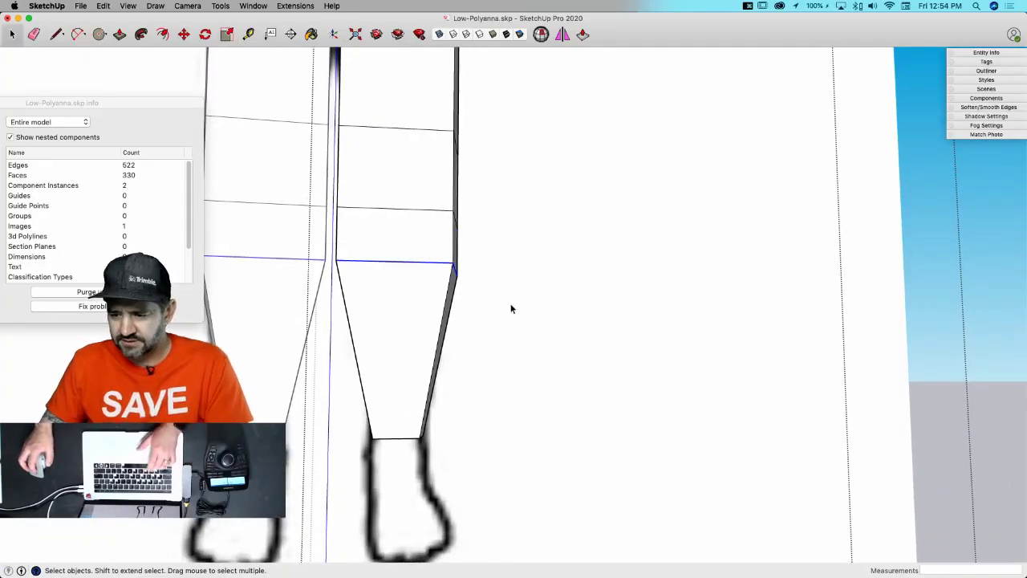
pyautogui.click(973, 53)
pyautogui.scroll(10, 628, 287)
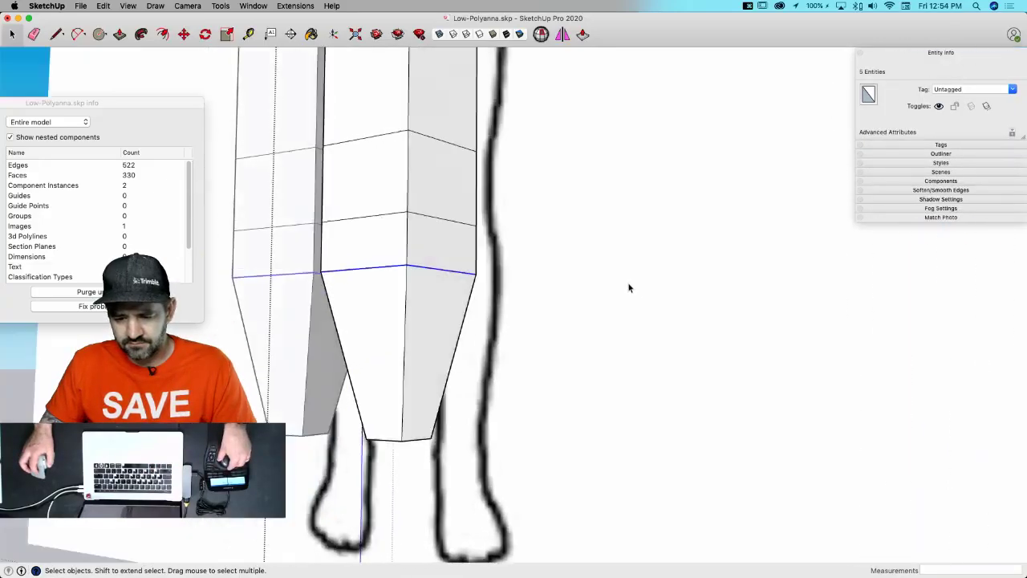
pyautogui.scroll(10, 627, 287)
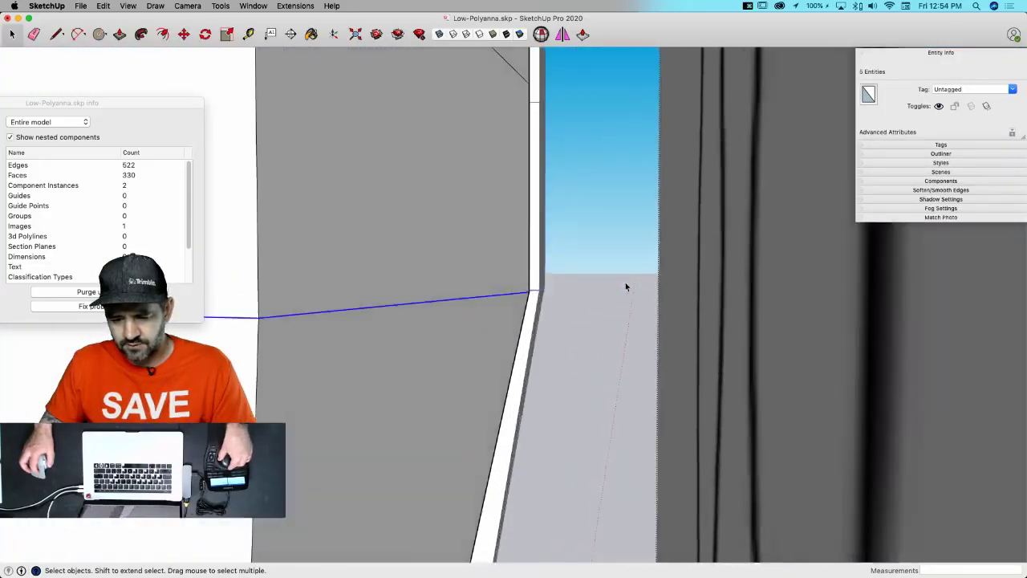
pyautogui.scroll(10, 615, 287)
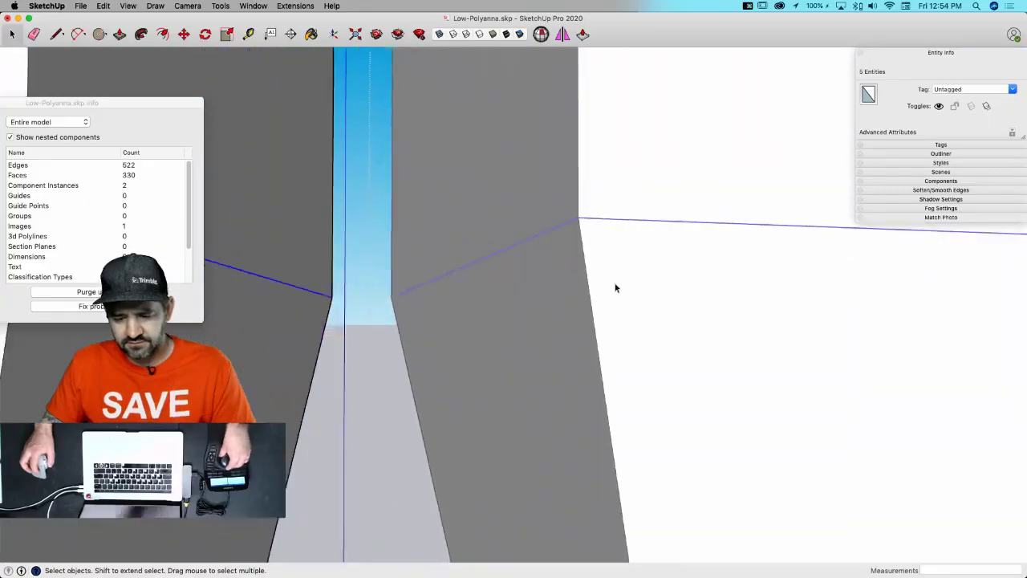
pyautogui.scroll(-4, 613, 289)
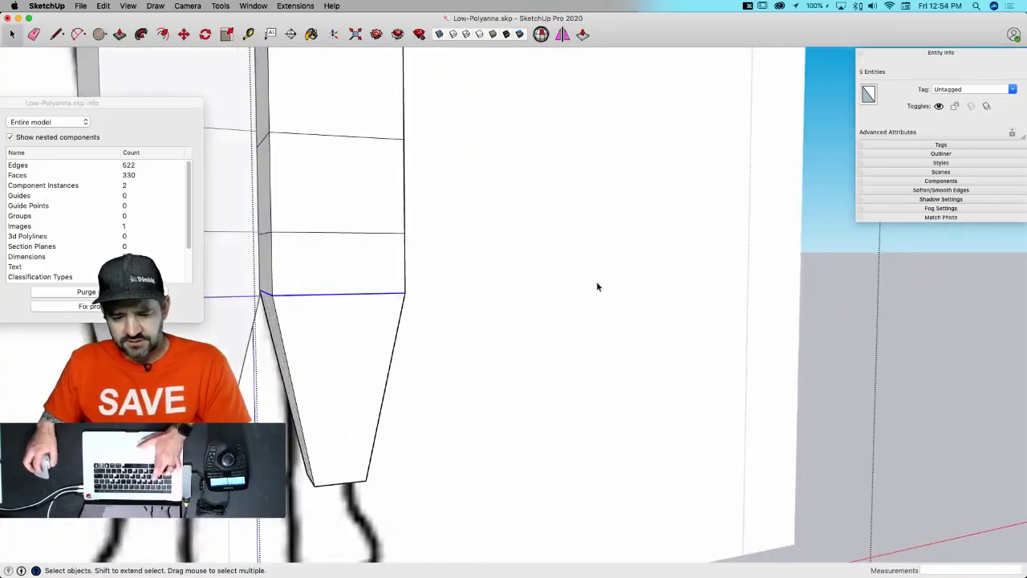
pyautogui.press('s')
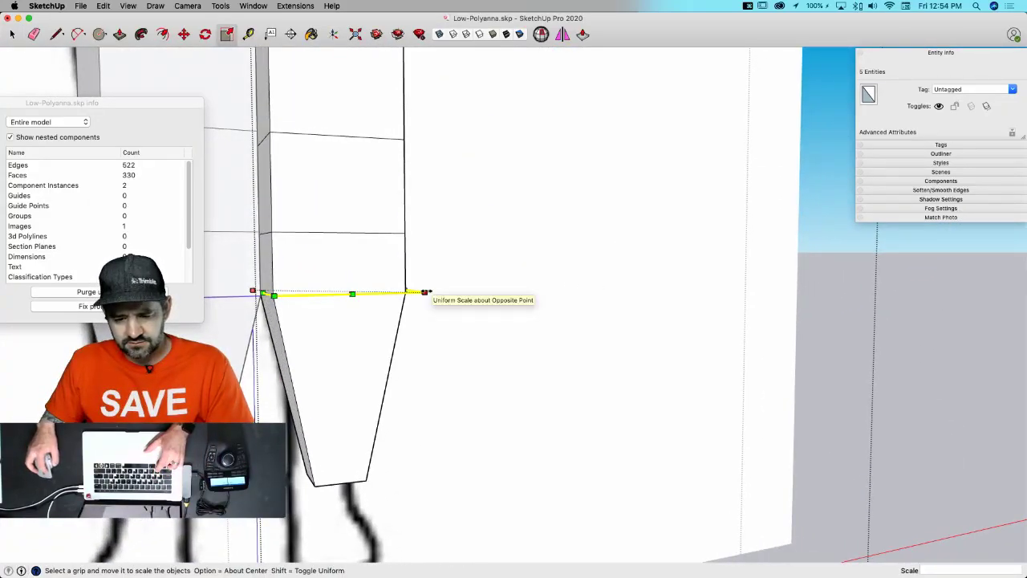
pyautogui.moveTo(421, 292); pyautogui.dragTo(409, 291)
pyautogui.press('space')
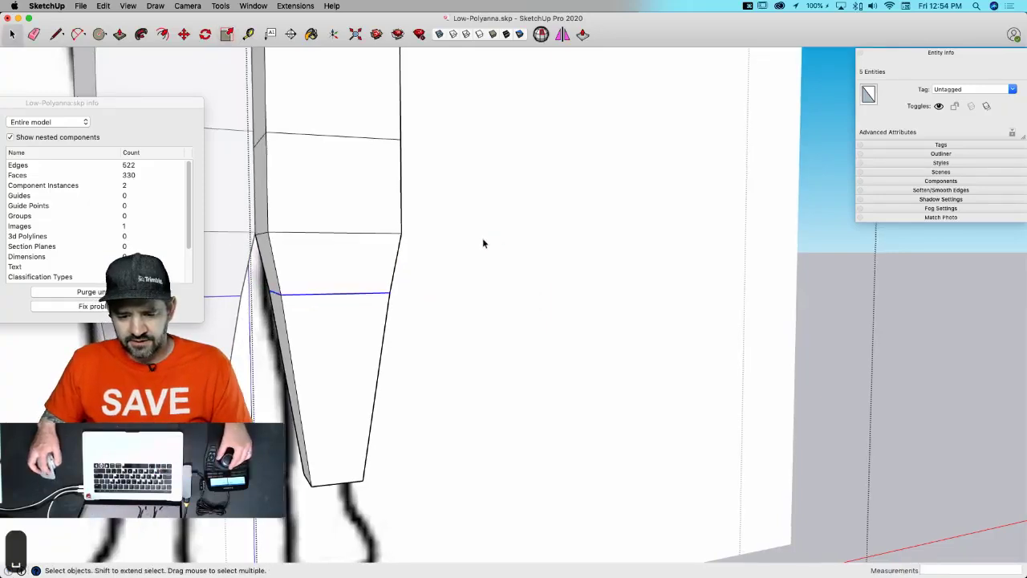
# - Scale the edge loop just below the knee uniformly about its center to about 0.76 to match the reference outline
pyautogui.moveTo(482, 239); pyautogui.dragTo(373, 285, button='middle')
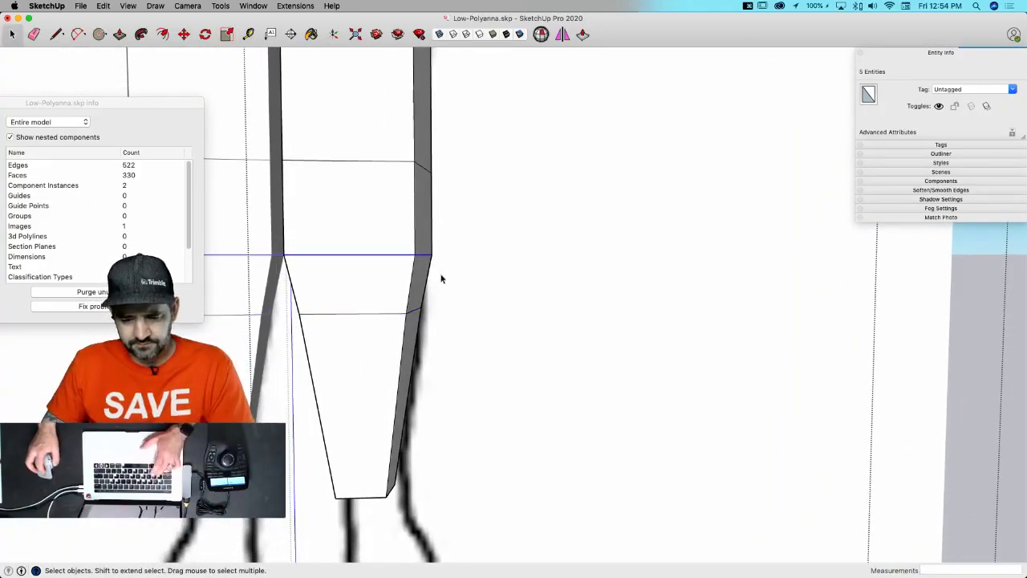
pyautogui.press('s')
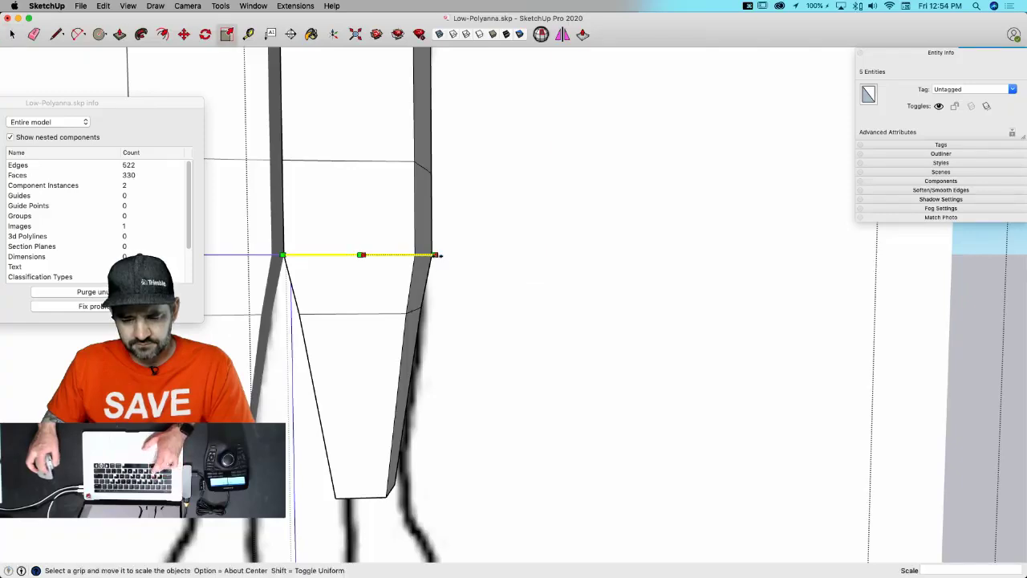
pyautogui.moveTo(434, 256); pyautogui.dragTo(420, 257)
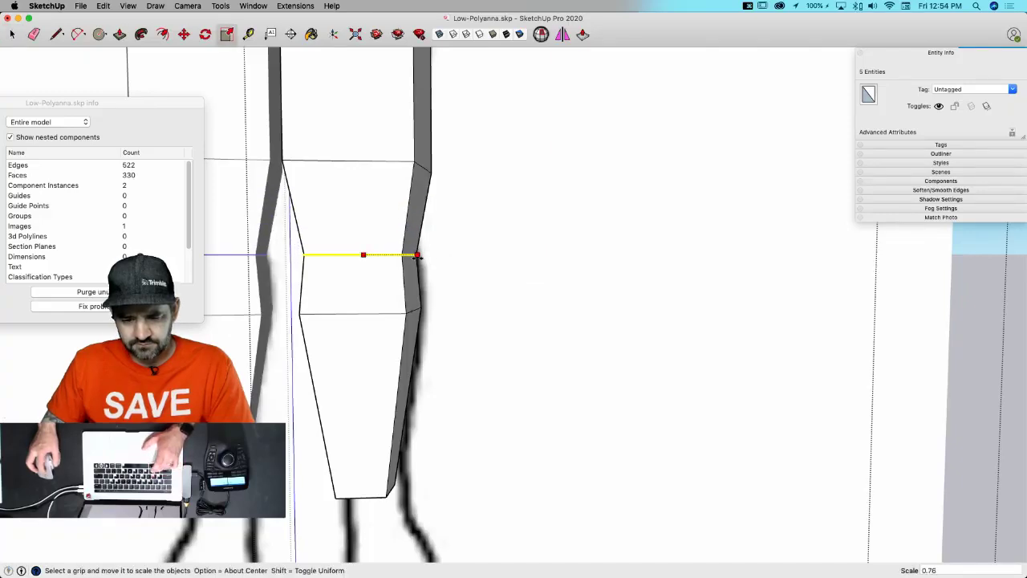
pyautogui.press('space')
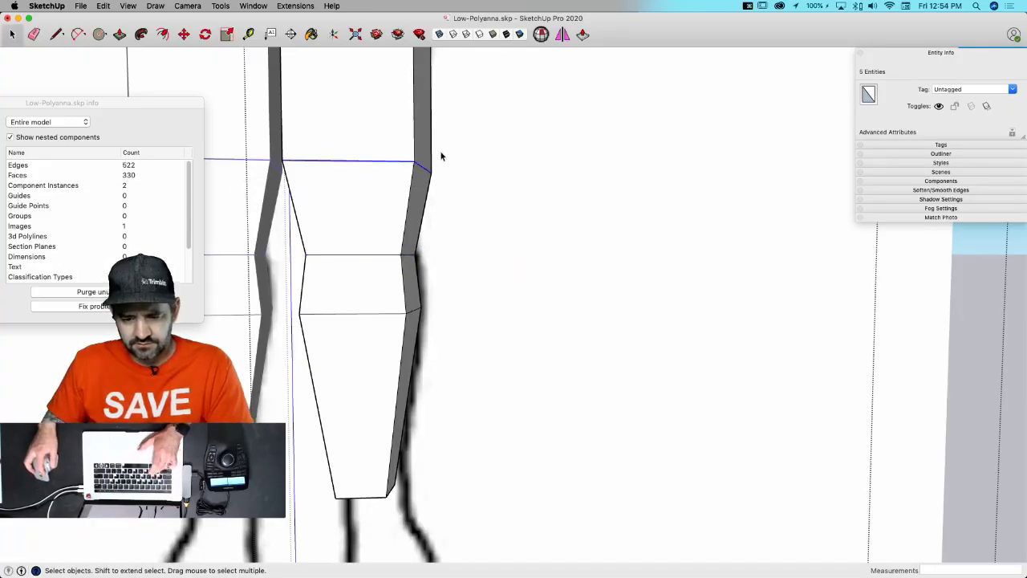
# - Scale the edge loop above the knee uniformly about its center to about 0.71, clear the selection, and check the leg's profile
pyautogui.press('s')
pyautogui.moveTo(434, 163); pyautogui.dragTo(410, 167)
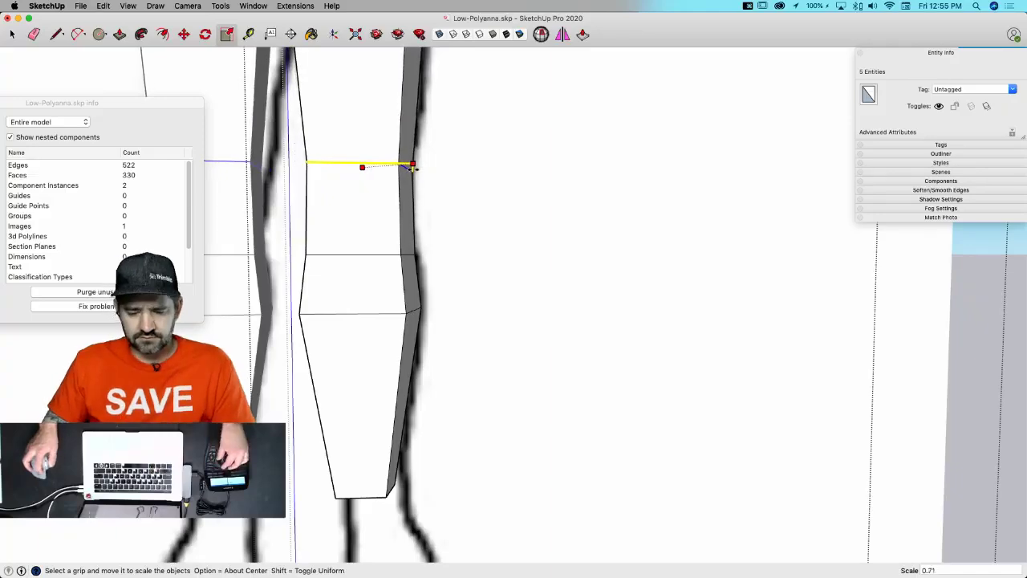
pyautogui.press('space')
pyautogui.scroll(-10, 559, 291)
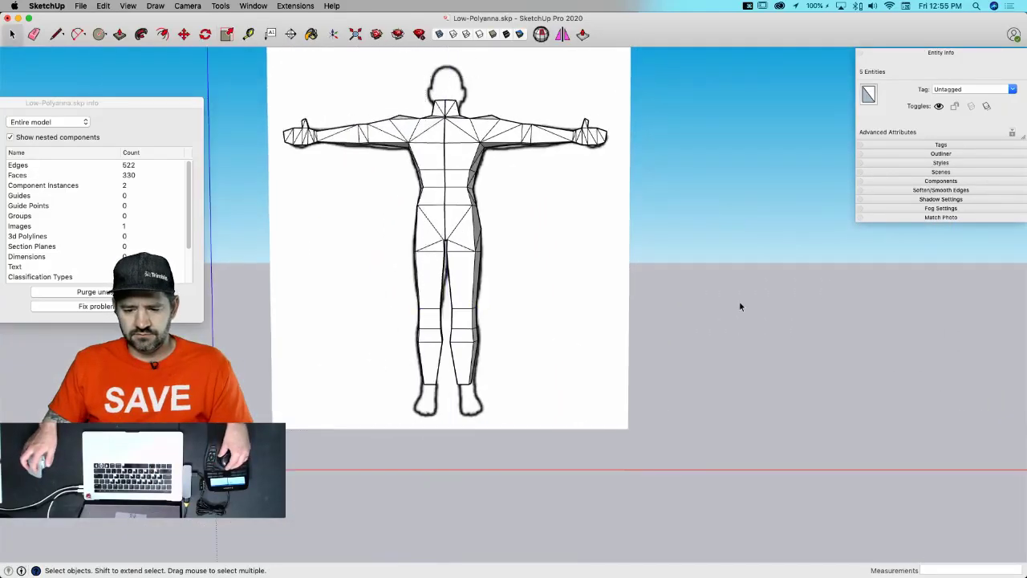
pyautogui.click(740, 300)
pyautogui.moveTo(739, 300); pyautogui.dragTo(465, 281, button='middle')
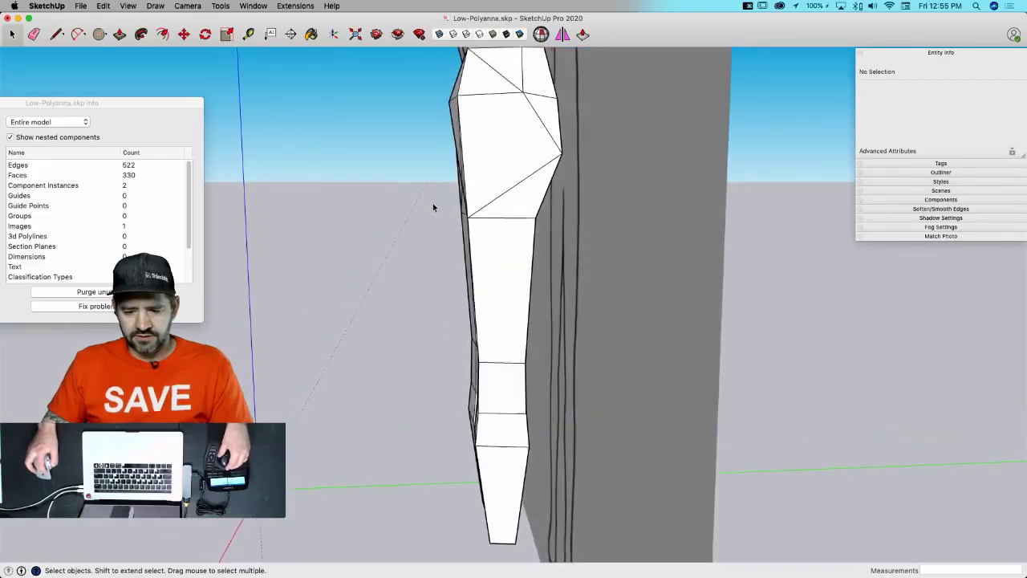
# - Select the front edge at the top of the thigh and move it about 2 1/2" along the green axis
pyautogui.moveTo(425, 198); pyautogui.dragTo(480, 233)
pyautogui.moveTo(481, 237); pyautogui.dragTo(616, 224, button='middle')
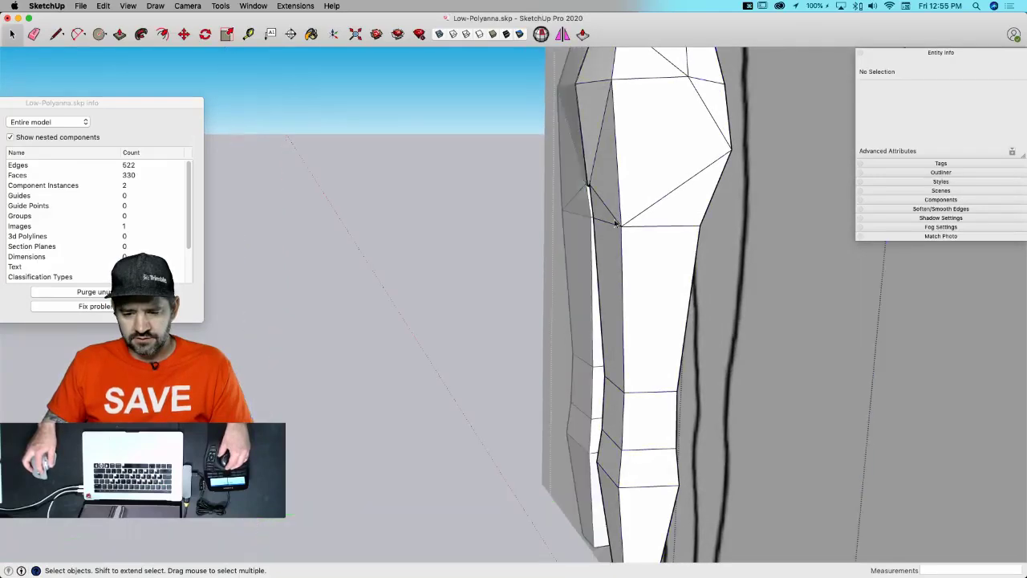
pyautogui.moveTo(619, 234); pyautogui.dragTo(628, 239)
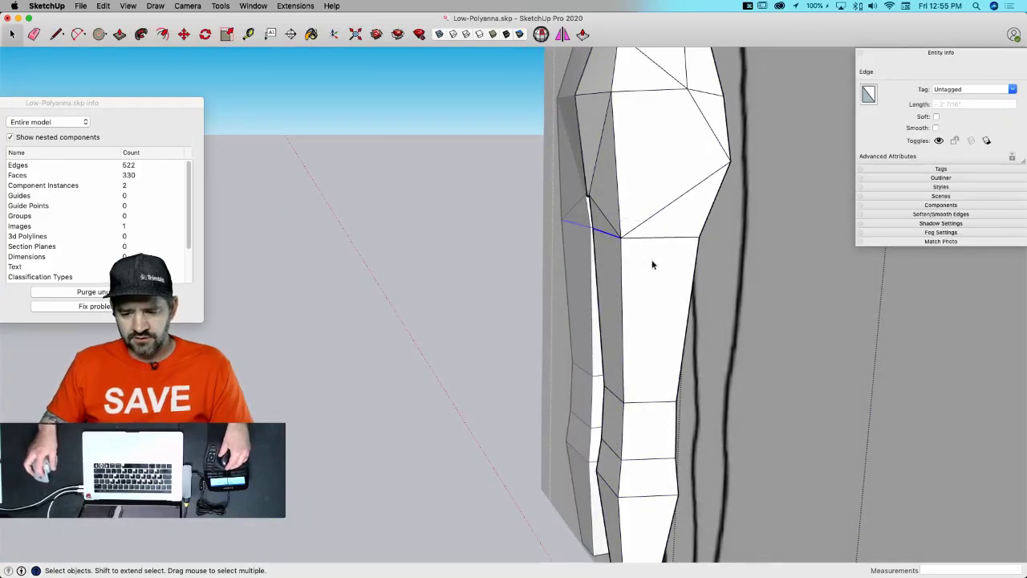
pyautogui.moveTo(652, 264); pyautogui.dragTo(651, 241, button='middle')
pyautogui.press('m')
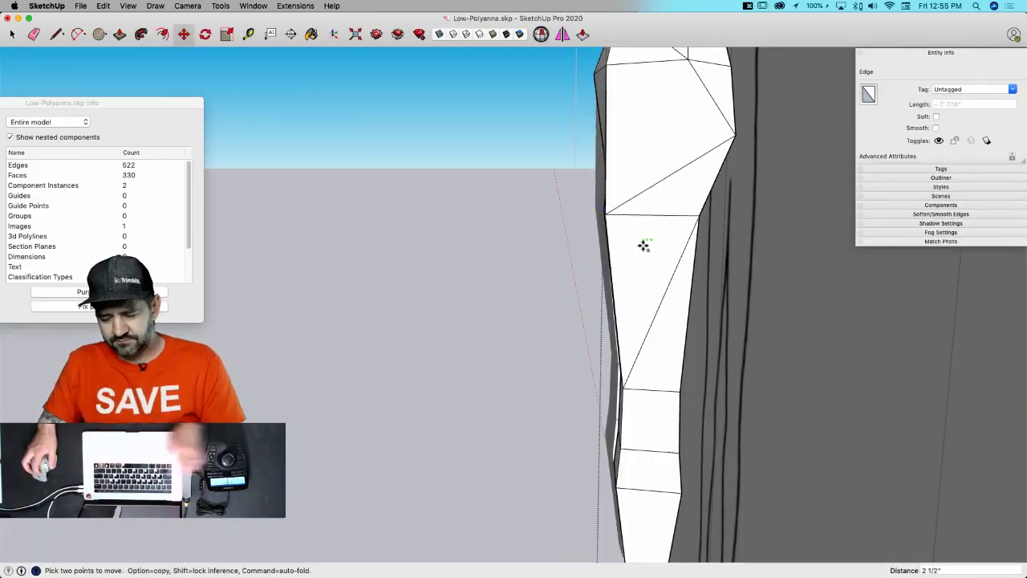
pyautogui.press('space')
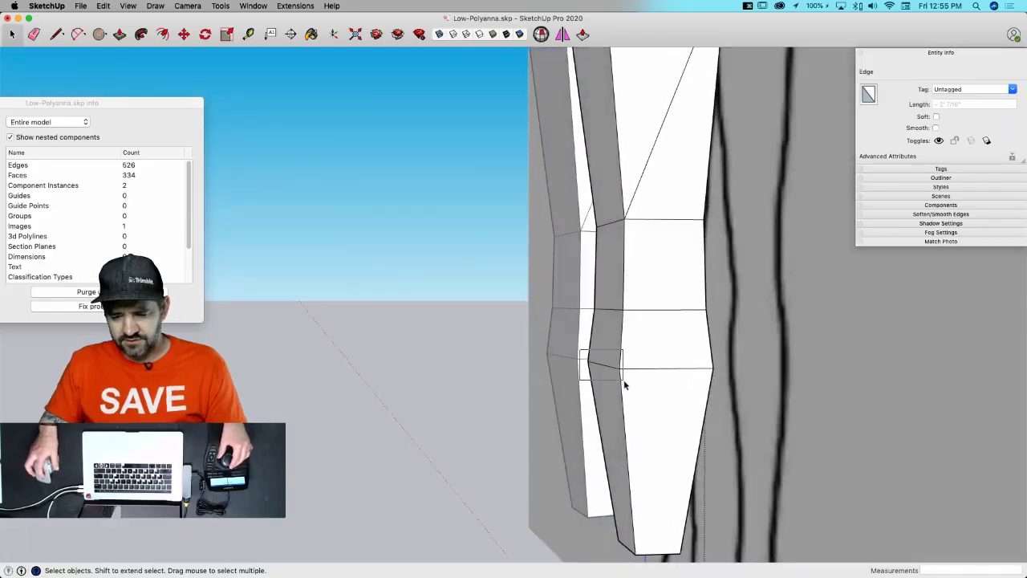
pyautogui.moveTo(623, 385); pyautogui.dragTo(624, 386)
pyautogui.moveTo(623, 386); pyautogui.dragTo(613, 401, button='middle')
pyautogui.press('m')
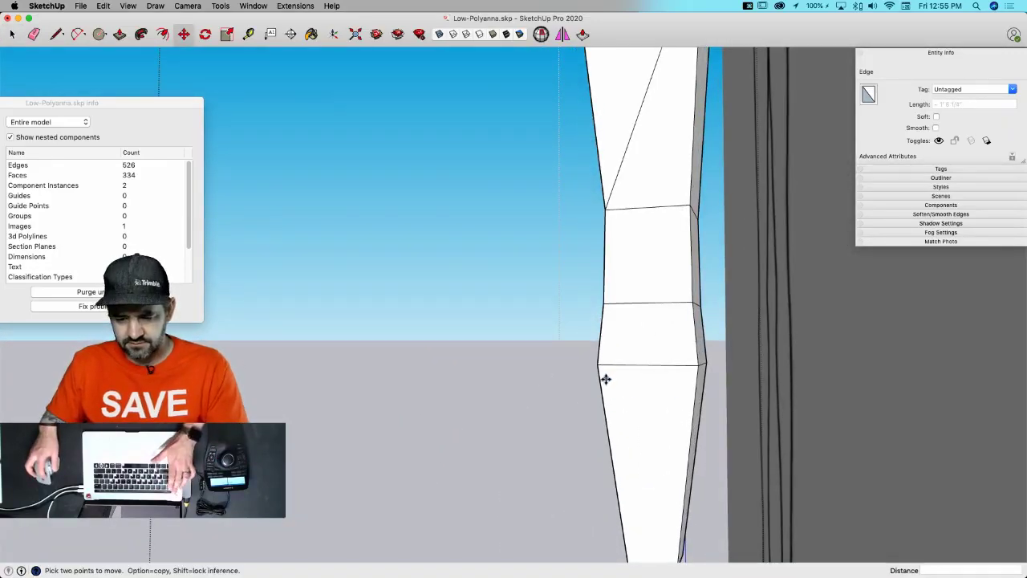
pyautogui.click(596, 365)
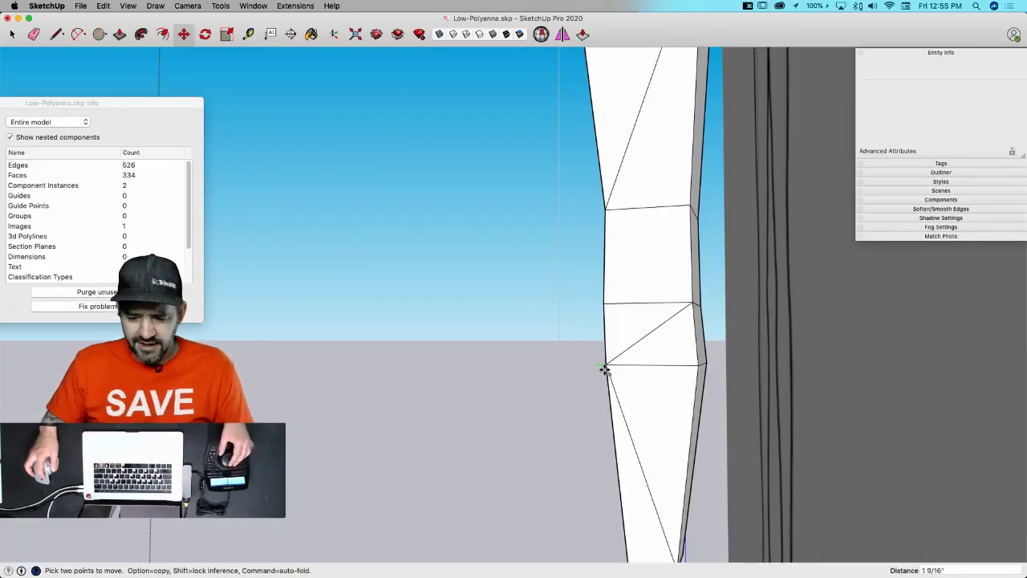
pyautogui.press('space')
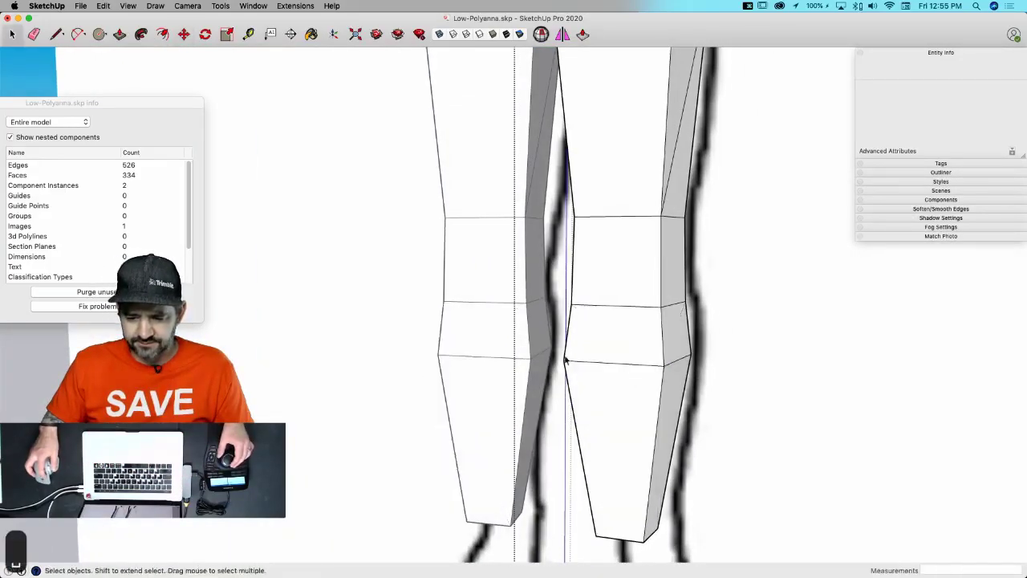
# - Move the front edge of the calf loop back toward the leg along the green axis by about 1 1/8"
pyautogui.click(584, 363)
pyautogui.scroll(3, 625, 415)
pyautogui.press('m')
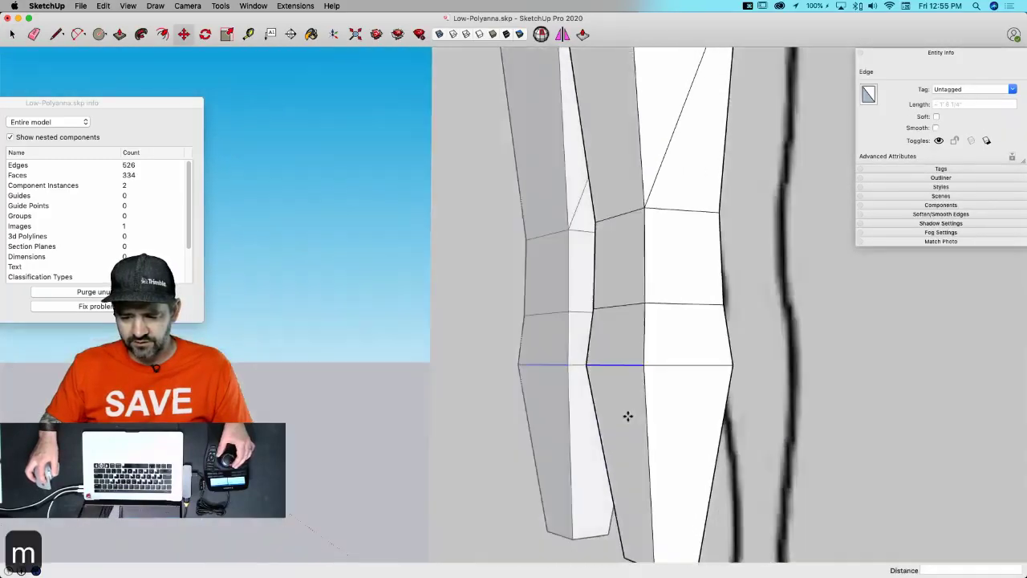
pyautogui.moveTo(614, 371); pyautogui.dragTo(623, 373, button='middle')
pyautogui.click(622, 373)
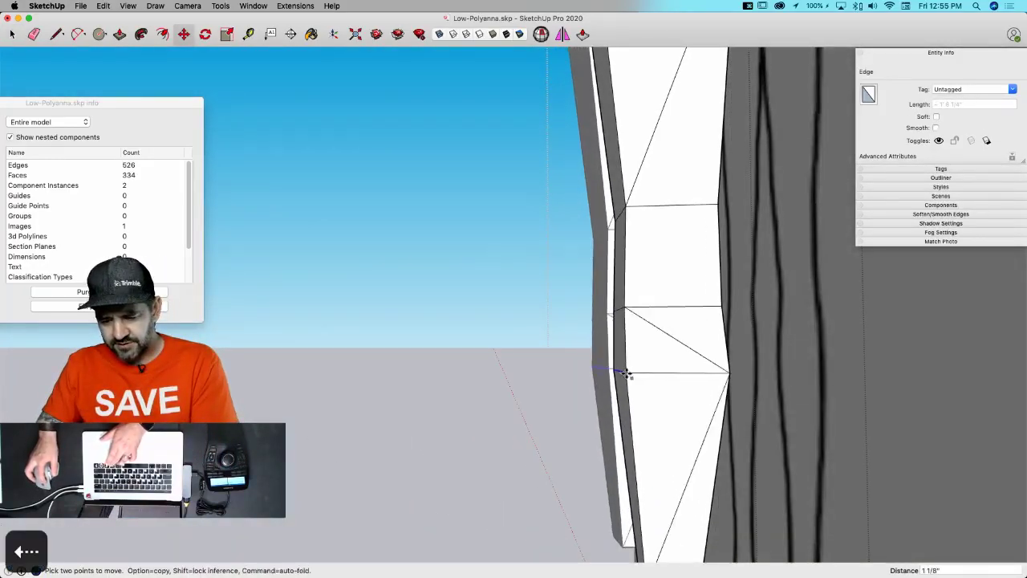
pyautogui.press('space')
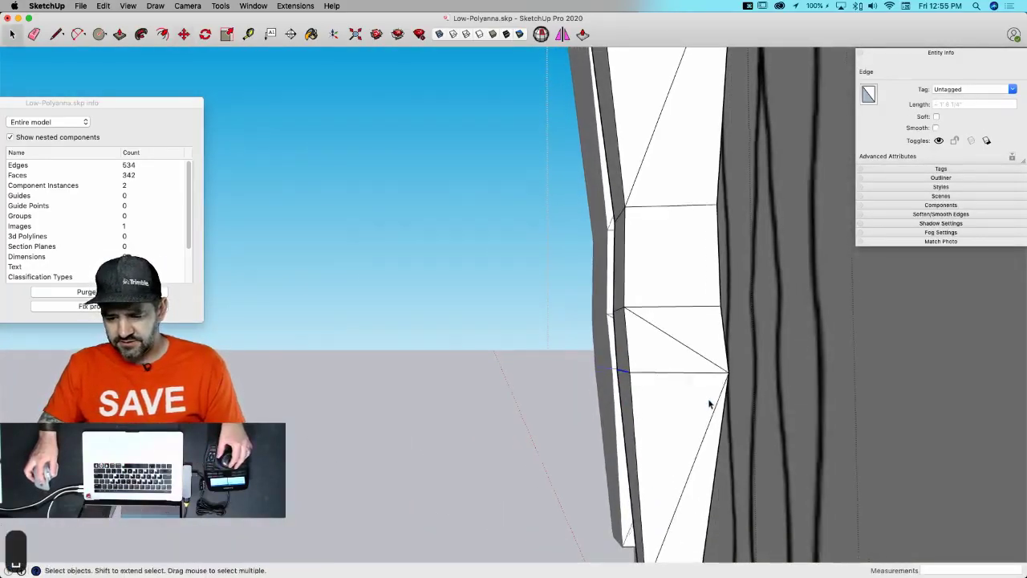
# - Move the rear edge of the calf loop outward along the green axis to fill out the calf
pyautogui.moveTo(732, 398); pyautogui.dragTo(630, 377, button='middle')
pyautogui.press('m')
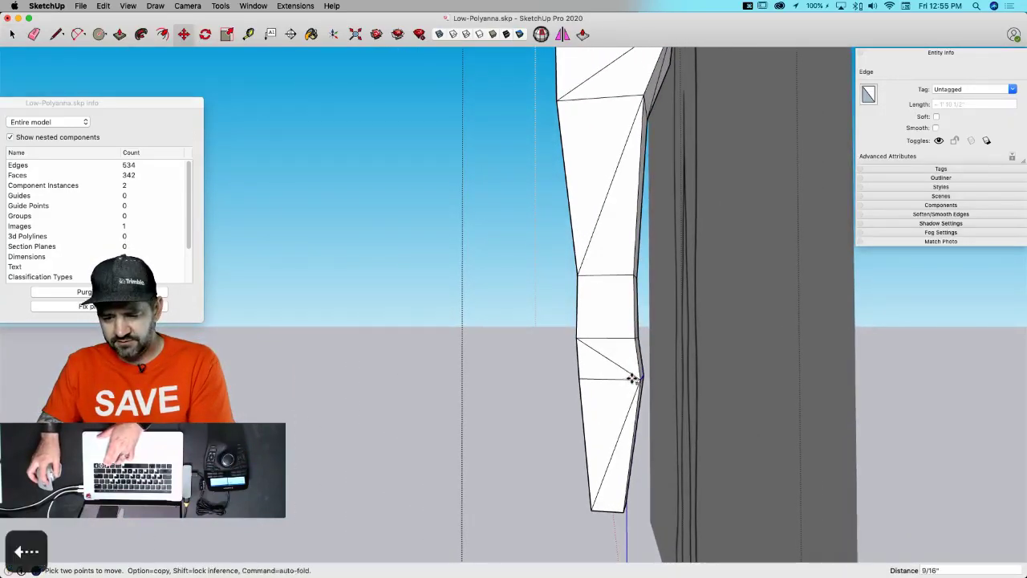
pyautogui.press('space')
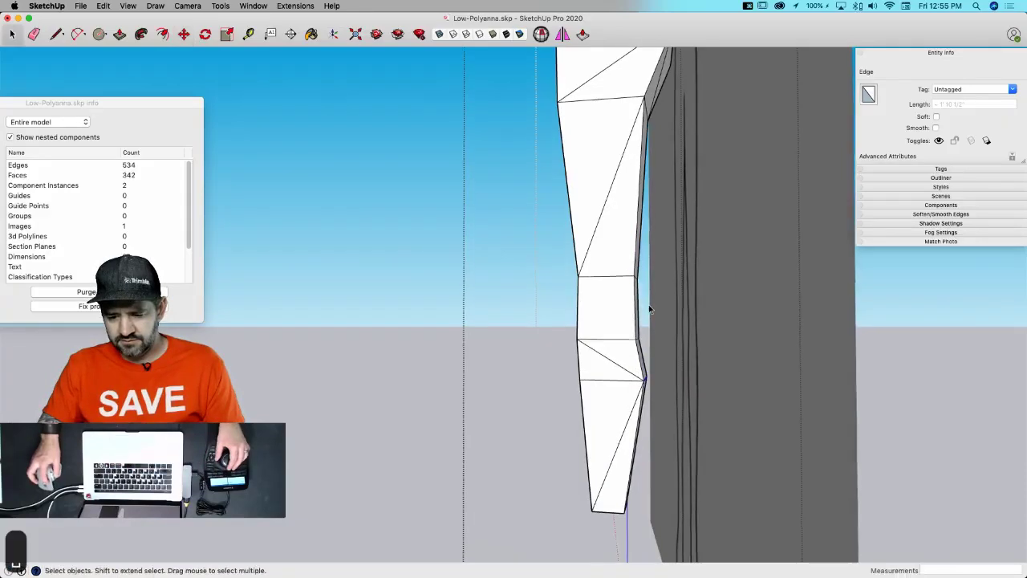
# - Select the rear edge of the loop just below the knee and move it upward on the back of the leg
pyautogui.moveTo(603, 329); pyautogui.dragTo(647, 361)
pyautogui.moveTo(642, 409); pyautogui.dragTo(655, 495, button='middle')
pyautogui.press('m')
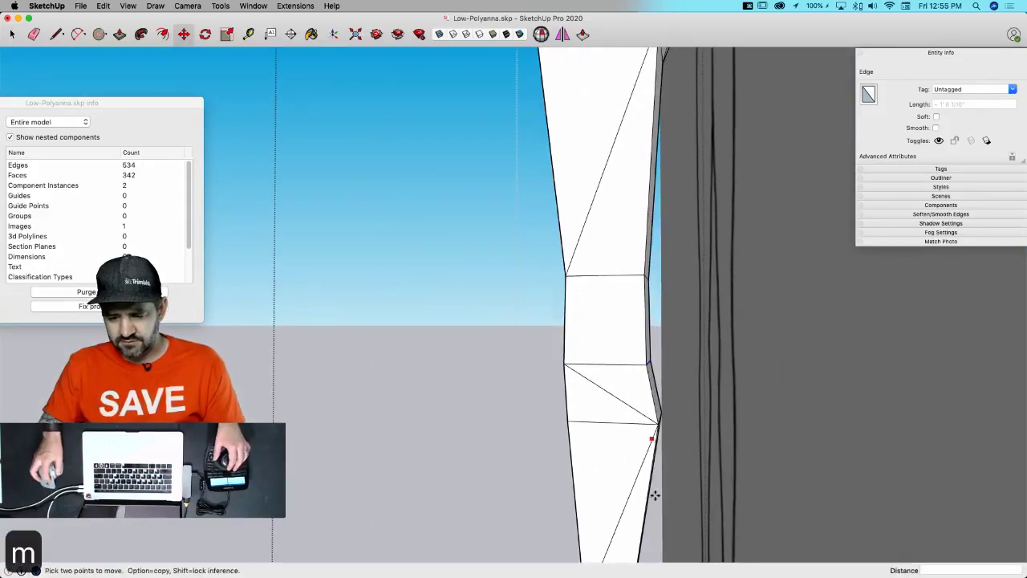
pyautogui.click(643, 363)
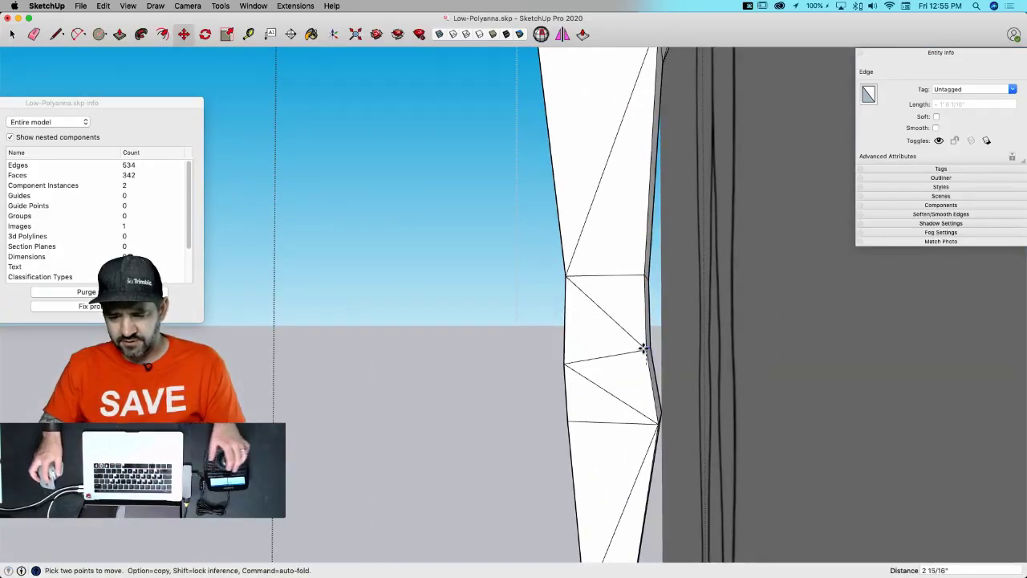
pyautogui.click(646, 329)
pyautogui.press('space')
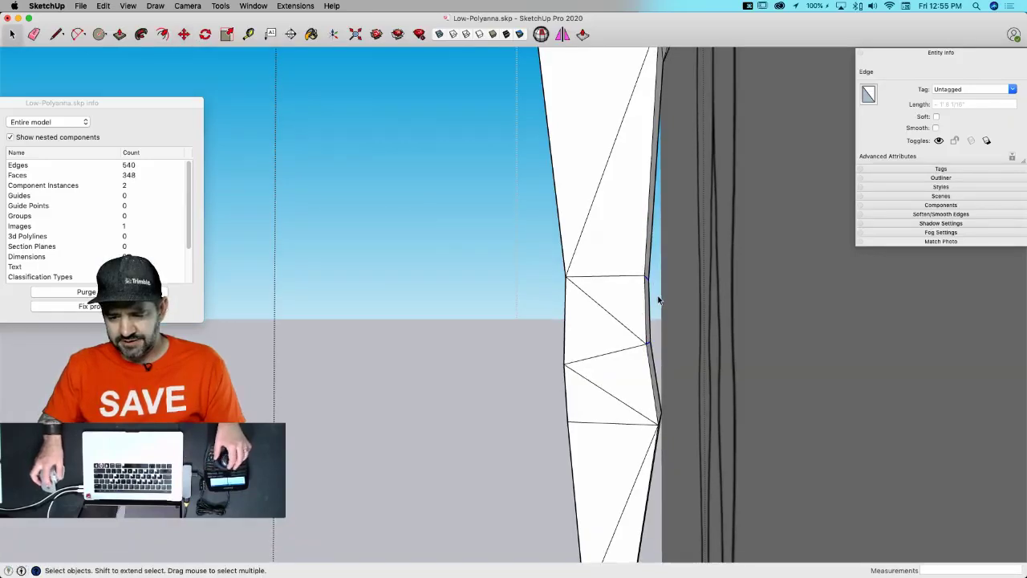
# - Move the rear edge of the loop above the knee down along the blue axis by about 3 5/16"
pyautogui.press('m')
pyautogui.moveTo(658, 300)
pyautogui.mouseDown(button='middle')
pyautogui.moveTo(651, 320)
pyautogui.moveTo(652, 293)
pyautogui.mouseUp(button='middle')
pyautogui.click(644, 283)
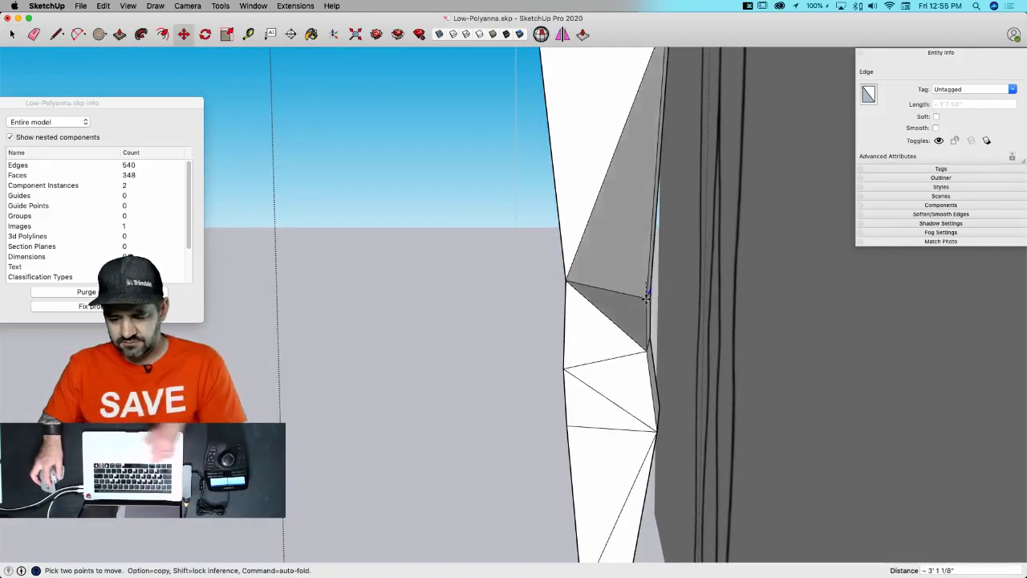
pyautogui.press('Left')
pyautogui.press('Up')
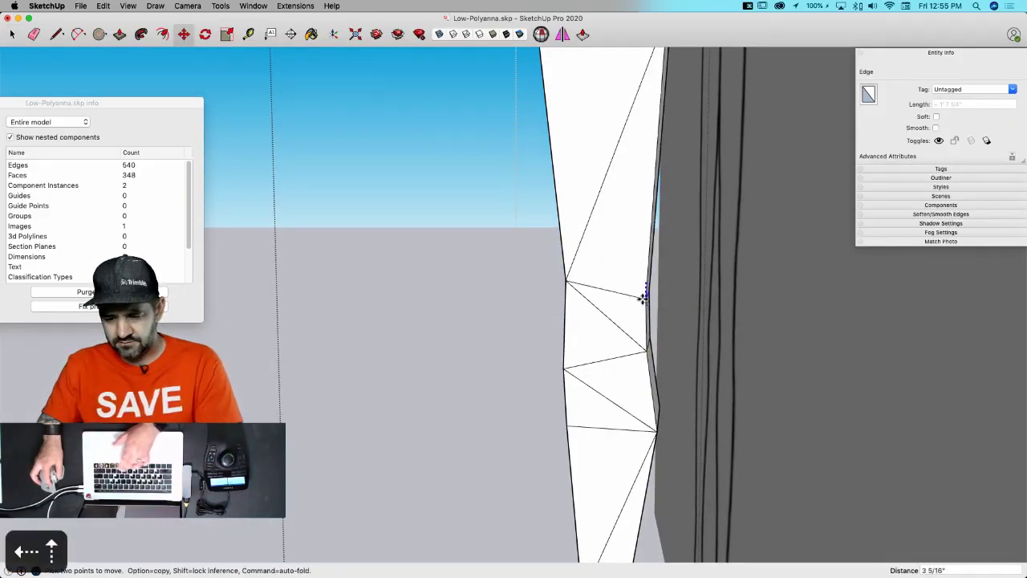
pyautogui.click(663, 300)
pyautogui.press('space')
# - Check the figure's legs, select the front edge above the knee, and move it about 9/16" along the green axis
pyautogui.scroll(-10, 675, 366)
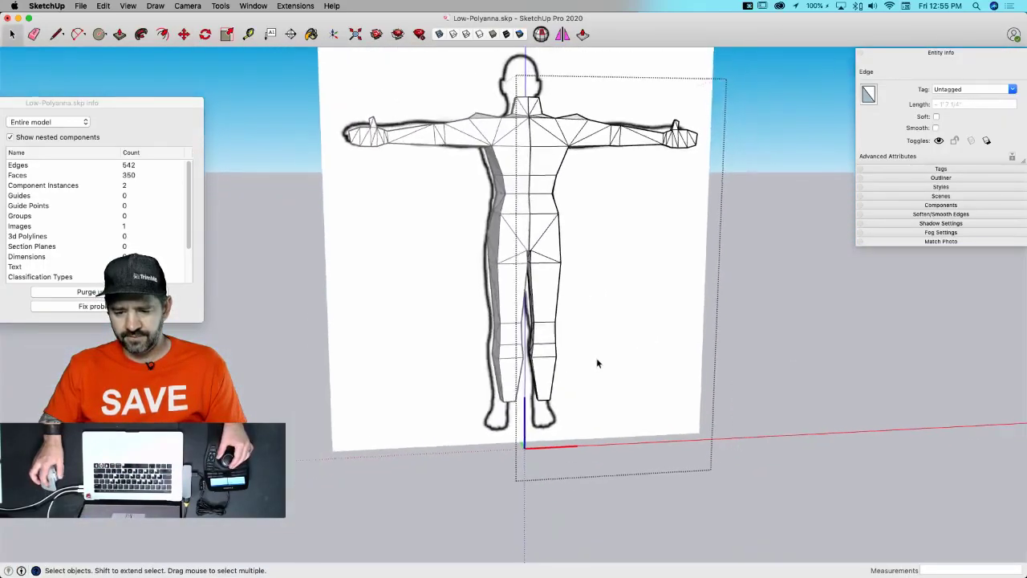
pyautogui.scroll(10, 597, 363)
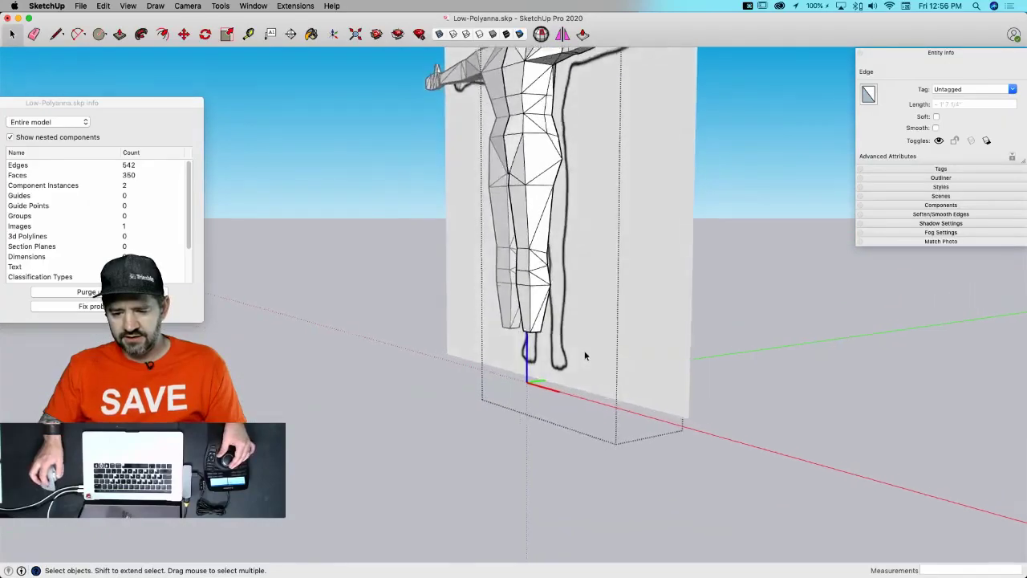
pyautogui.scroll(5, 534, 261)
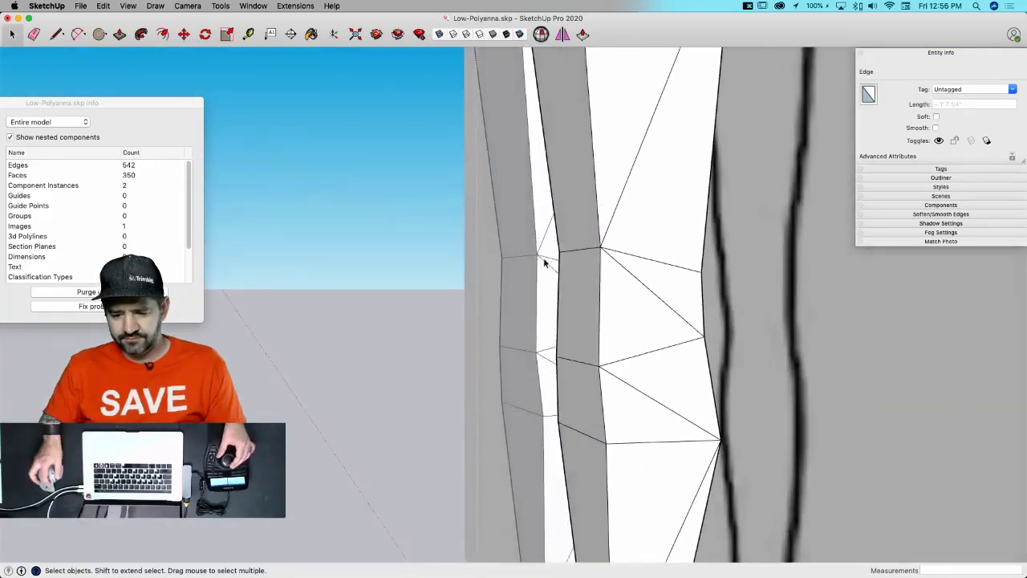
pyautogui.click(579, 281)
pyautogui.click(579, 283)
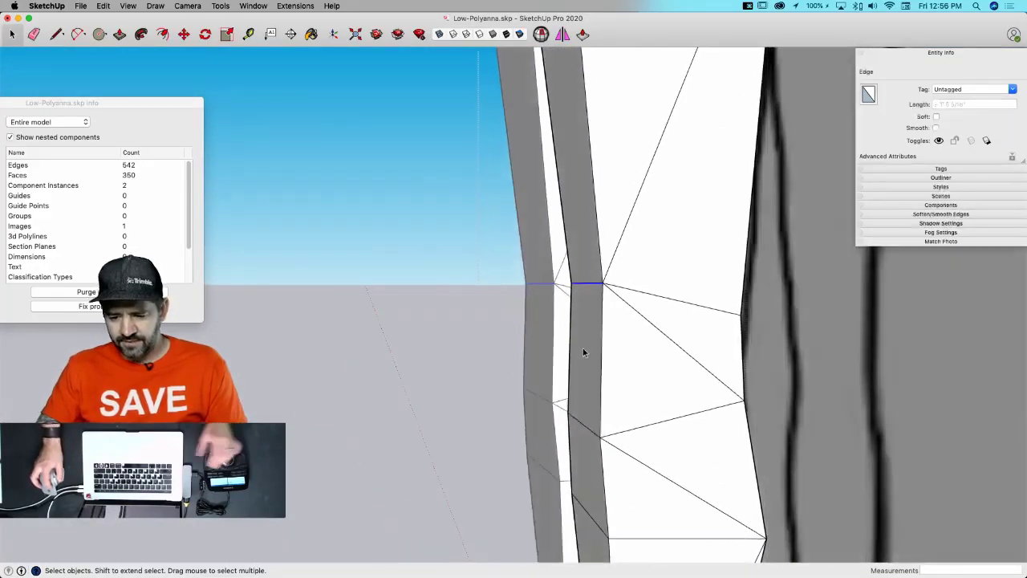
pyautogui.press('m')
pyautogui.click(625, 285)
pyautogui.press('Left')
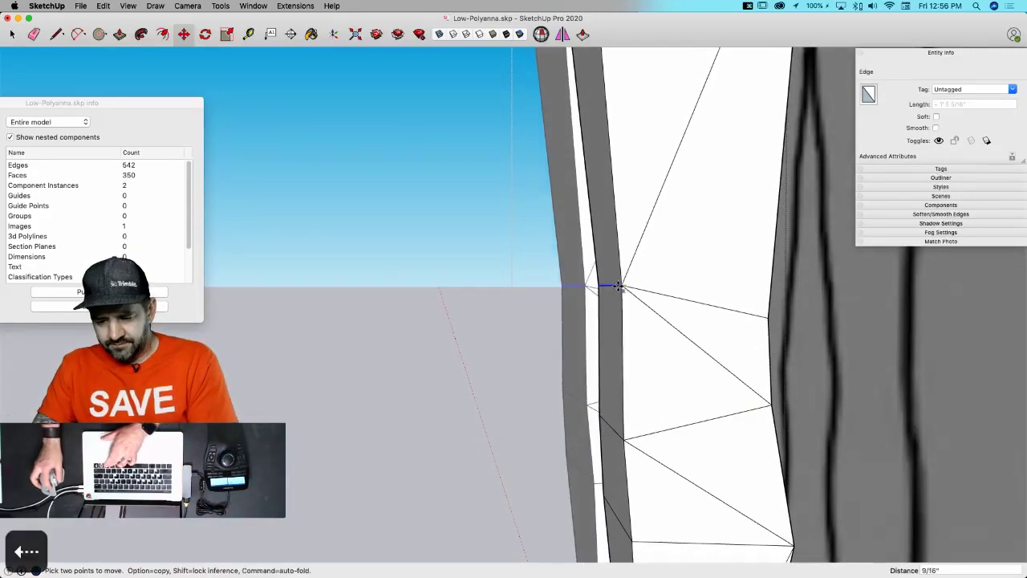
pyautogui.press('space')
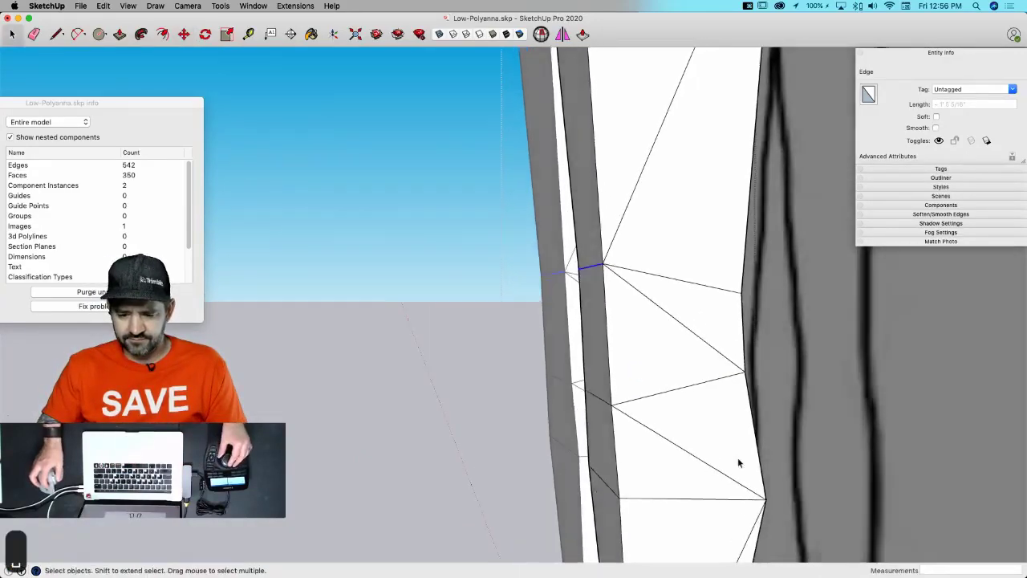
# - Check the whole figure's profile and move the front side edge at the waist inward by about 1 3/16"
pyautogui.press('super+6')
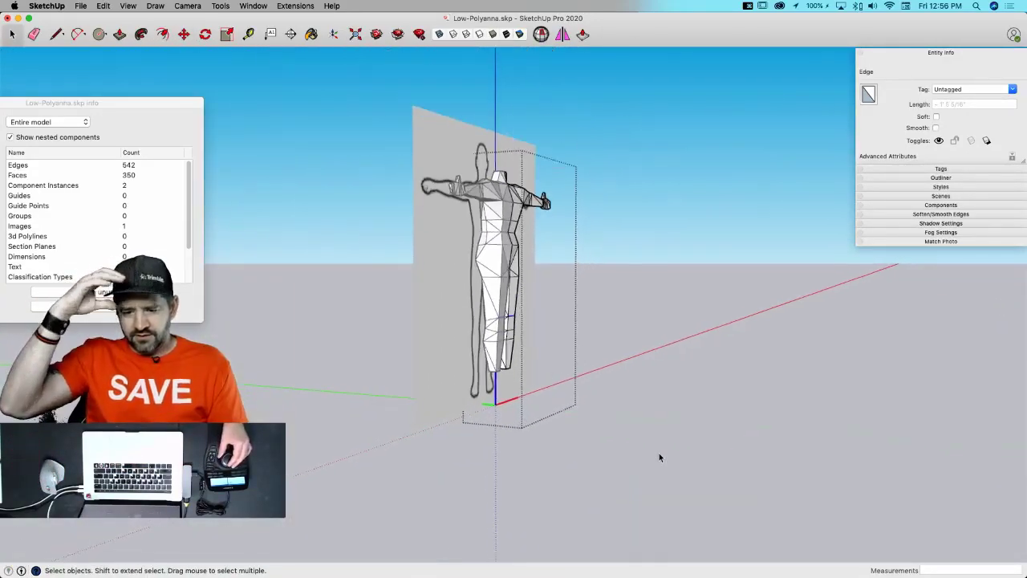
pyautogui.press('super+3')
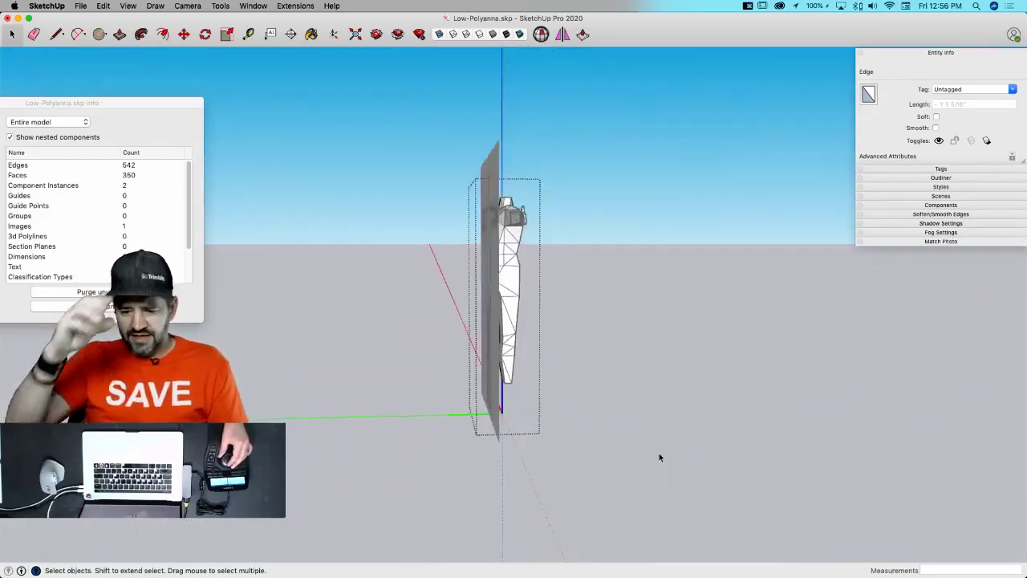
pyautogui.scroll(8, 710, 350)
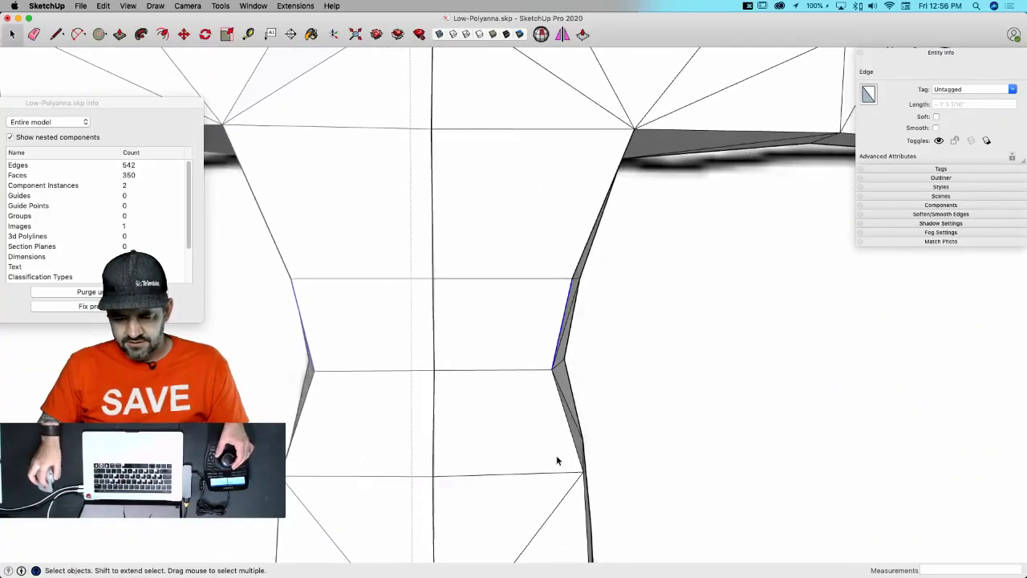
pyautogui.press('m')
pyautogui.click(555, 370)
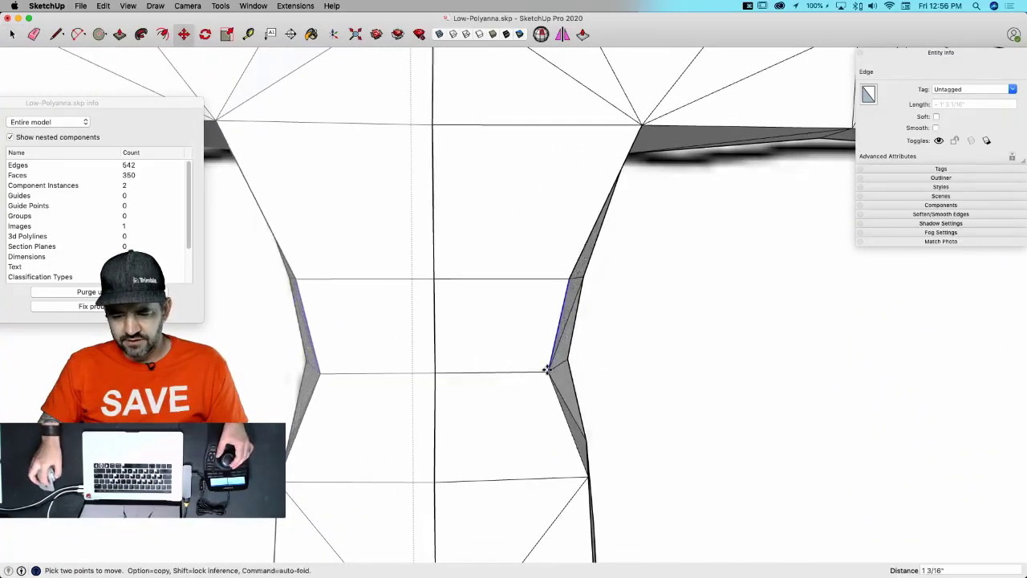
pyautogui.click(543, 369)
pyautogui.press('space')
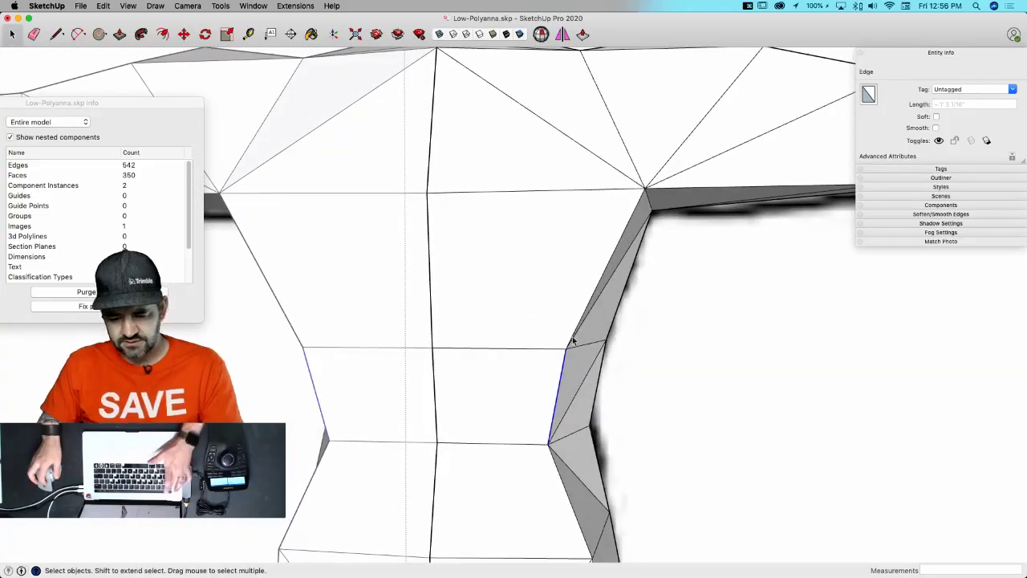
# - Reopen the body component for editing and move the upper front waist vertex inward by about 4"
pyautogui.press('Escape')
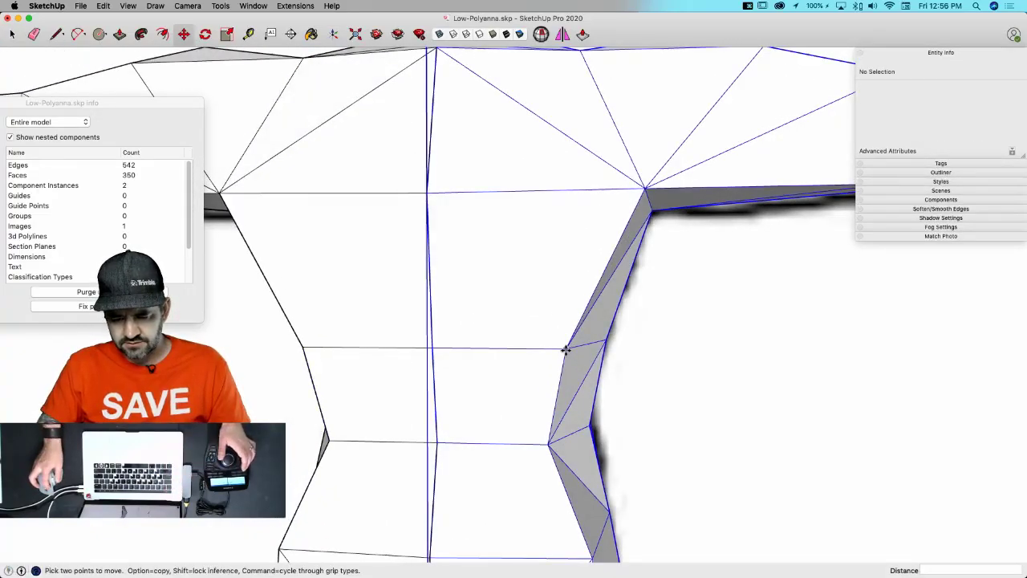
pyautogui.press('space')
pyautogui.doubleClick(568, 370)
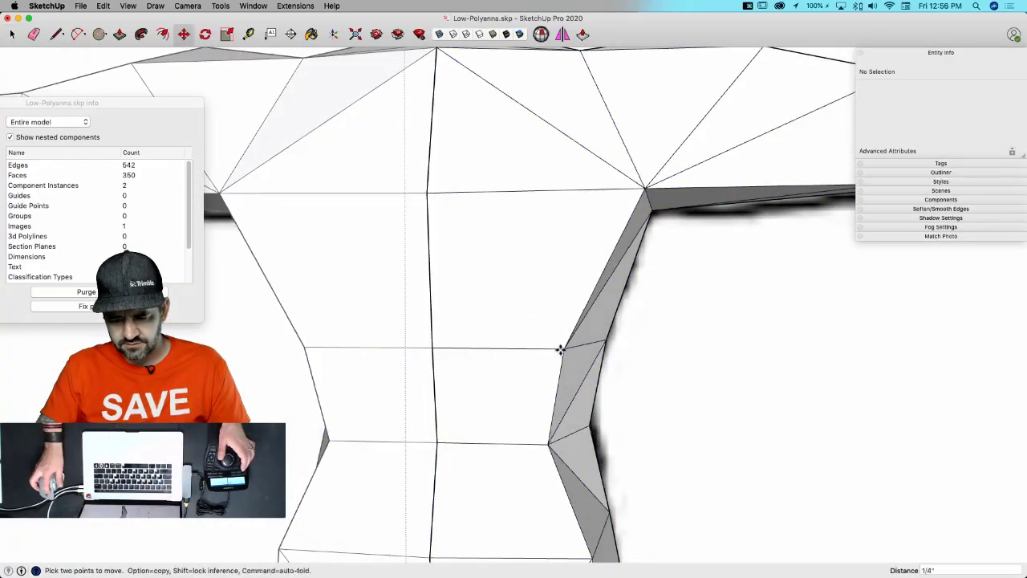
pyautogui.click(560, 349)
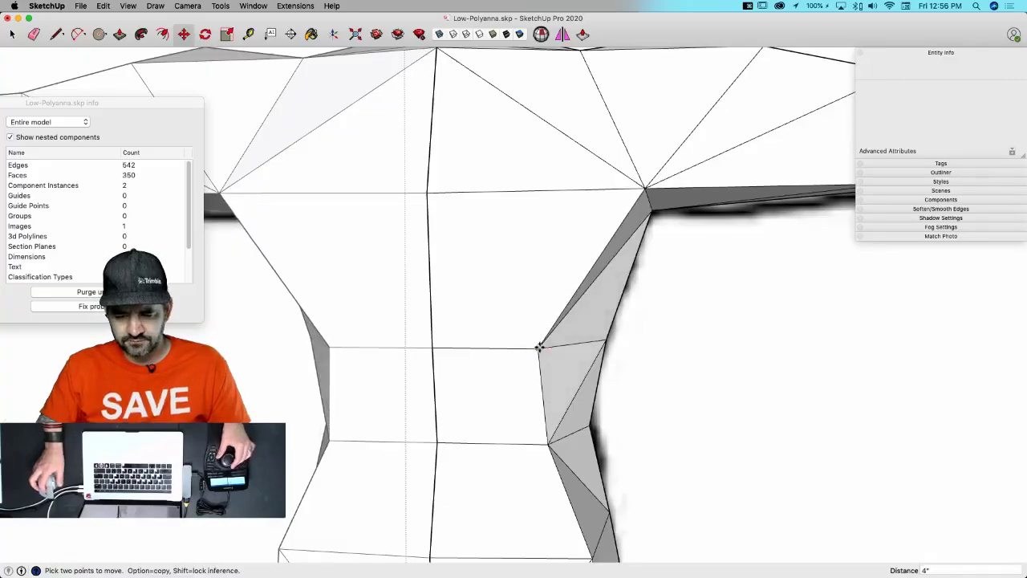
pyautogui.click(539, 348)
pyautogui.press('space')
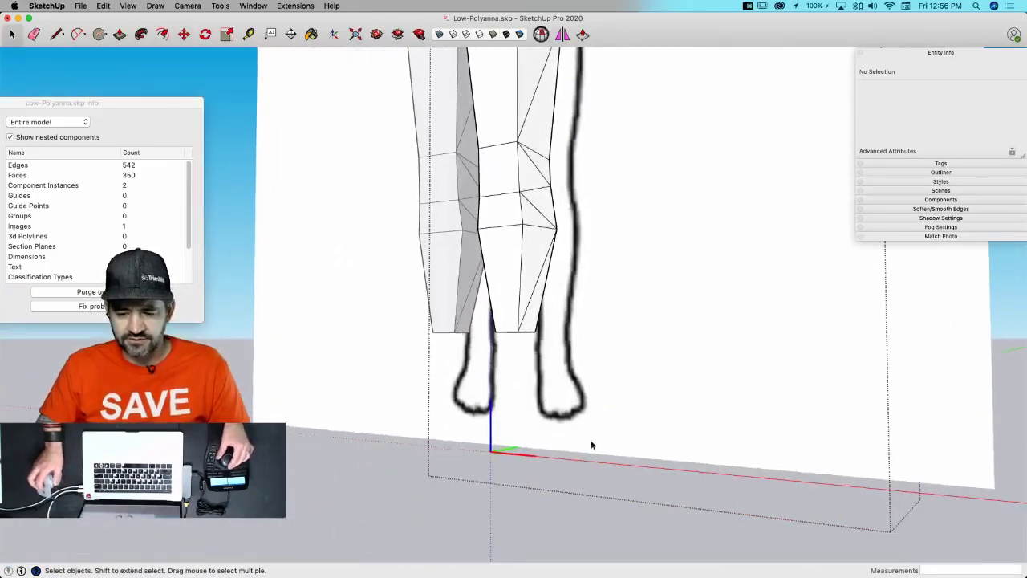
# - Extrude the ankle's bottom face down in two sections and pull the lower section's front face forward to block out the foot
pyautogui.scroll(6, 616, 448)
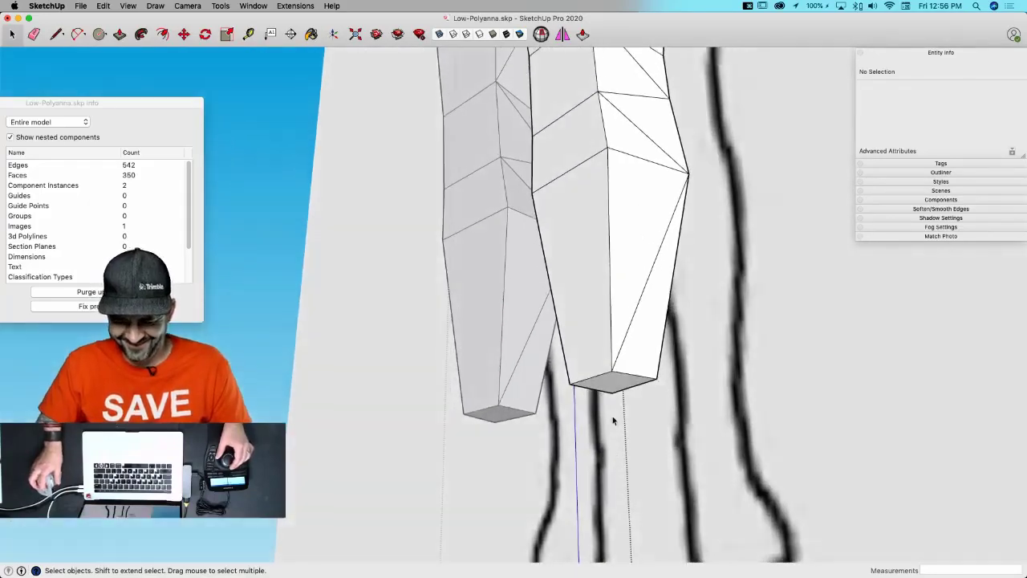
pyautogui.click(607, 384)
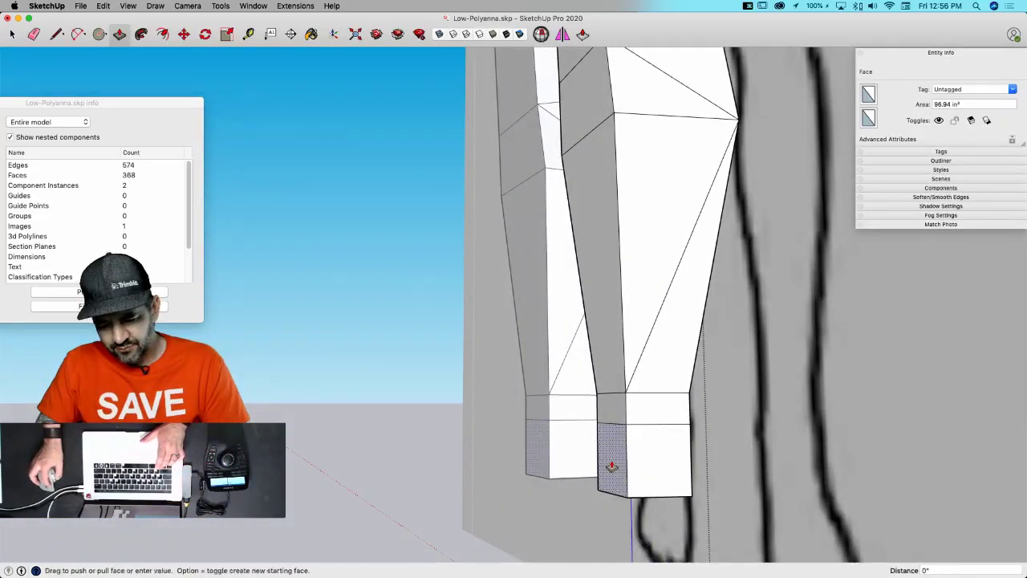
pyautogui.click(612, 465)
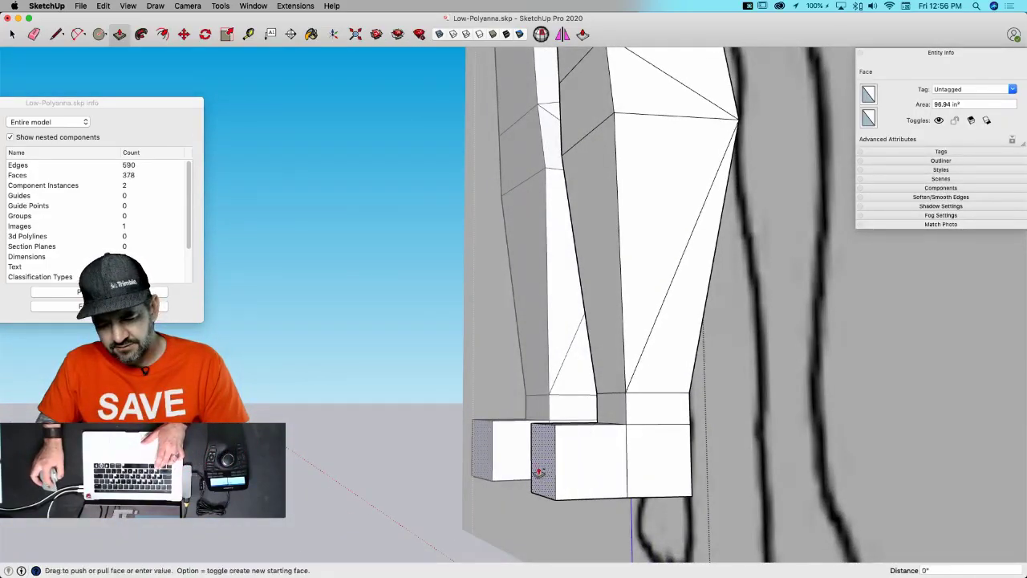
# - Extrude the foot's front face forward by 8 3/4" to add a toe section
pyautogui.click(738, 418)
pyautogui.press('super+3')
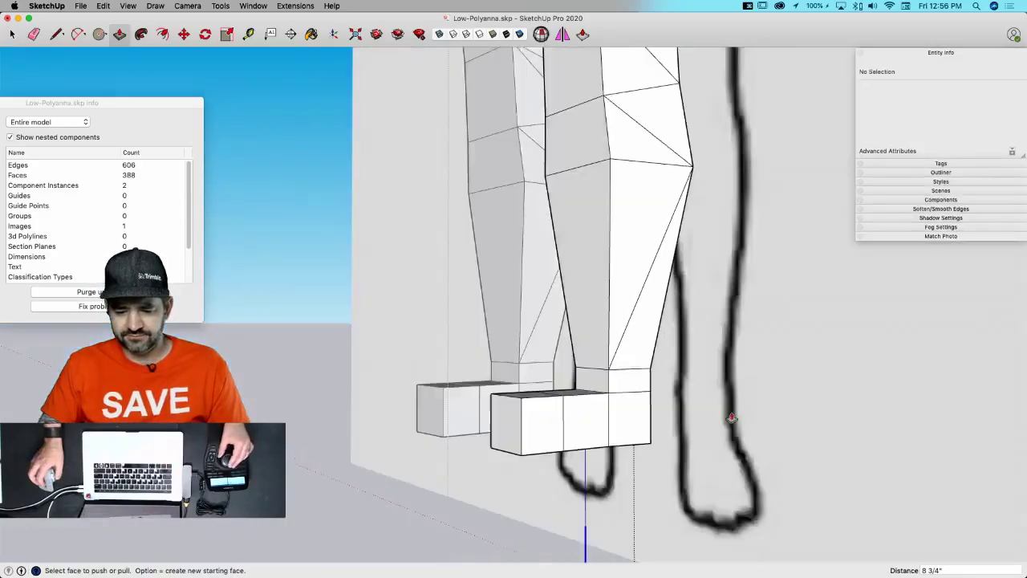
pyautogui.press('F8')
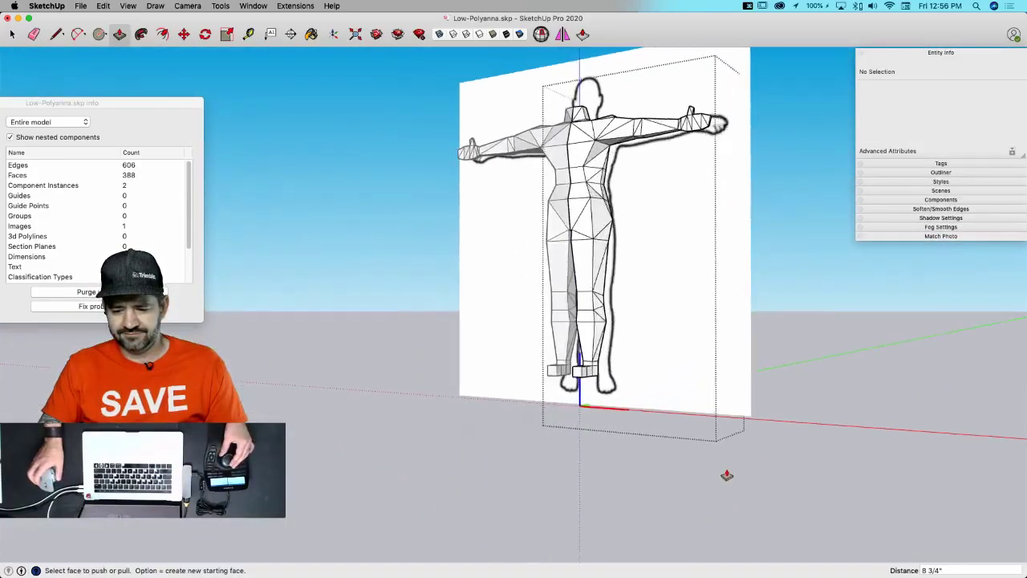
# - Select the three faces on the underside of the foot and scale them wider about their center to flare the sole
pyautogui.press('space')
pyautogui.scroll(10, 626, 422)
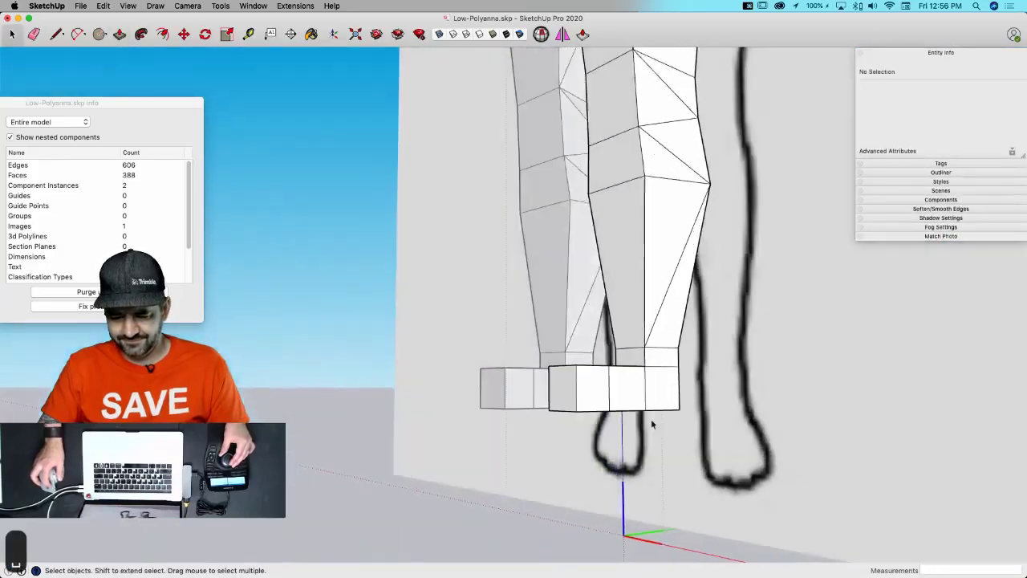
pyautogui.scroll(-10, 519, 435)
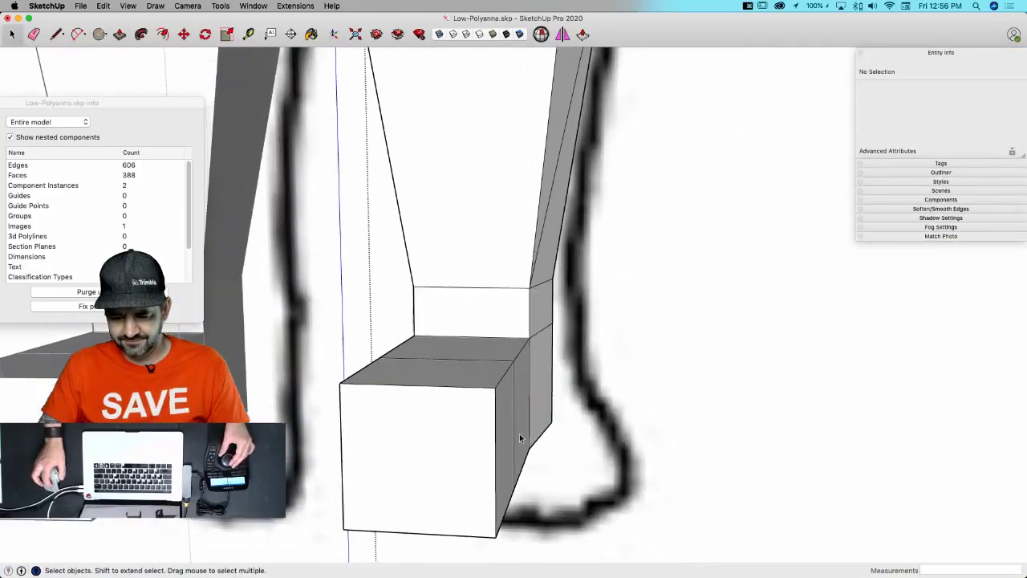
pyautogui.moveTo(512, 427); pyautogui.dragTo(480, 389, button='middle')
pyautogui.click(477, 389)
pyautogui.keyDown('shift'); pyautogui.click(476, 361); pyautogui.keyUp('shift')
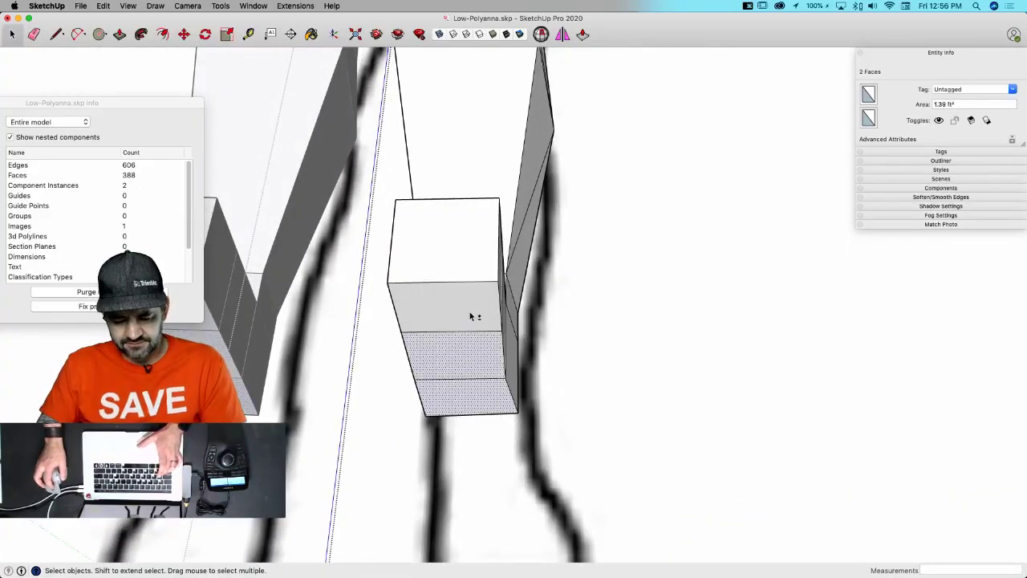
pyautogui.keyDown('shift'); pyautogui.click(472, 315); pyautogui.keyUp('shift')
pyautogui.press('s')
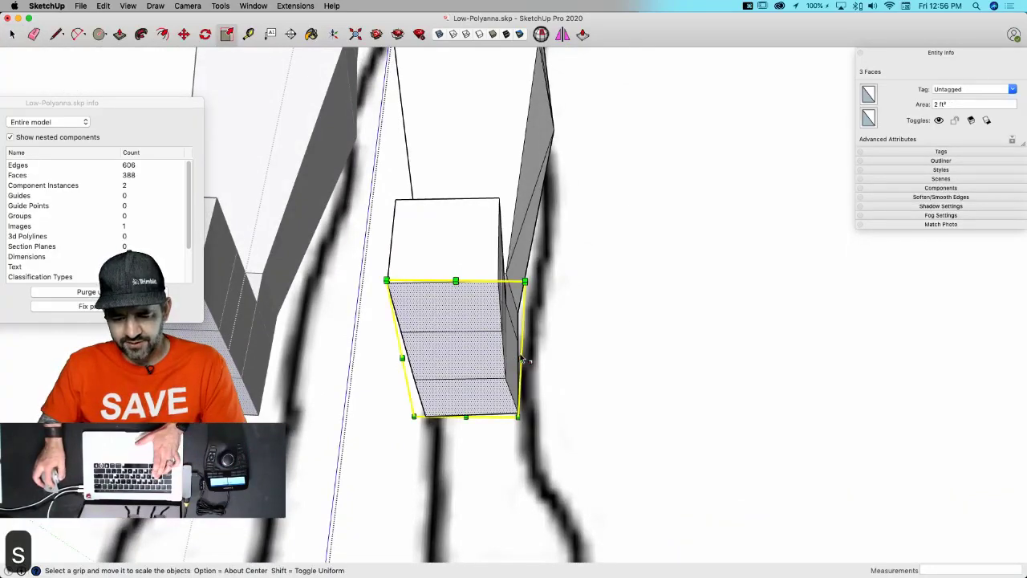
pyautogui.moveTo(522, 359); pyautogui.dragTo(553, 372)
pyautogui.press('space')
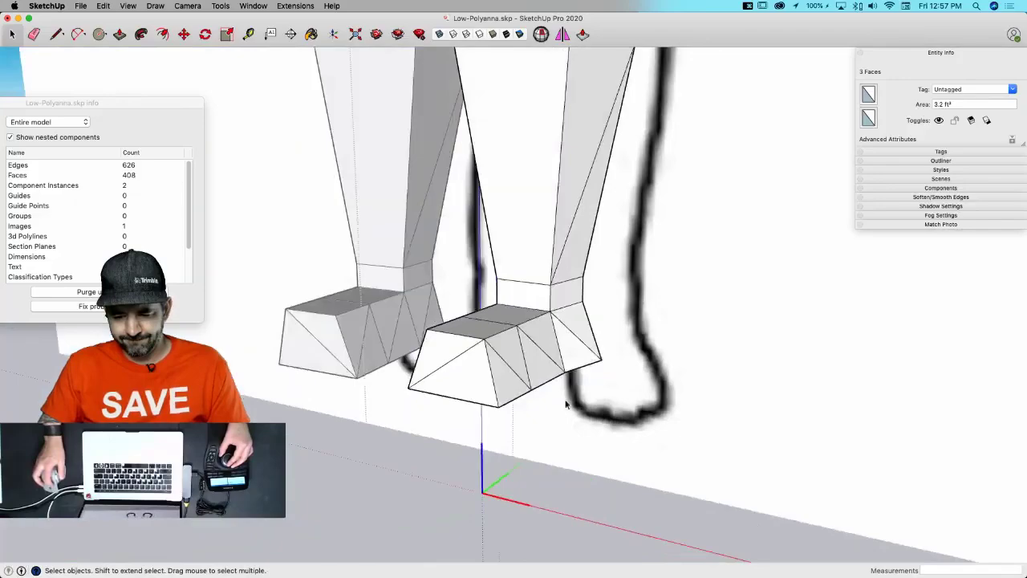
# - Move the toe end of the foot forward and shift the mid-foot edge loop forward to near the middle of the foot's front part
pyautogui.moveTo(565, 406); pyautogui.dragTo(486, 370, button='middle')
pyautogui.moveTo(486, 369); pyautogui.dragTo(549, 513)
pyautogui.press('m')
pyautogui.click(550, 516)
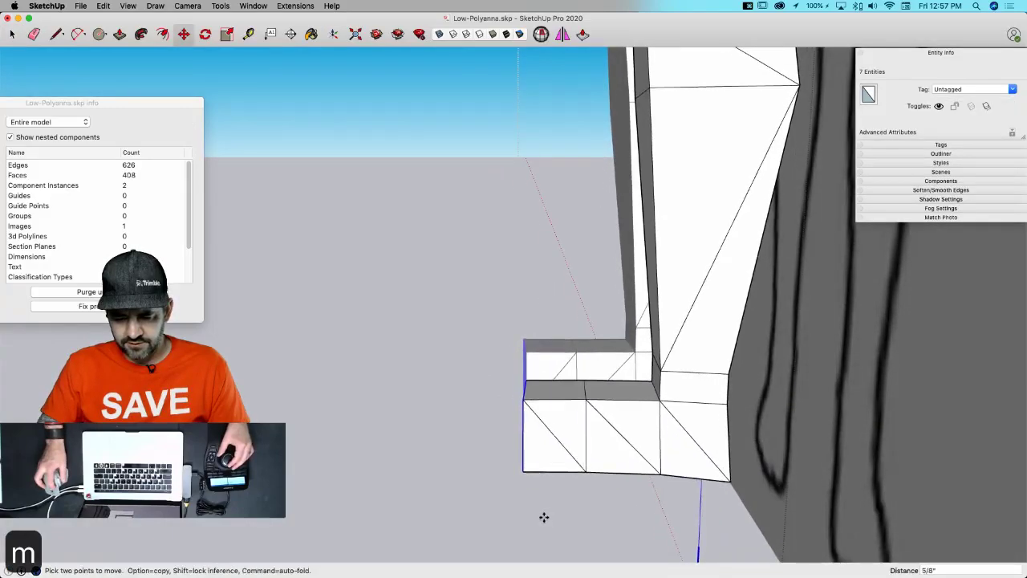
pyautogui.press('space')
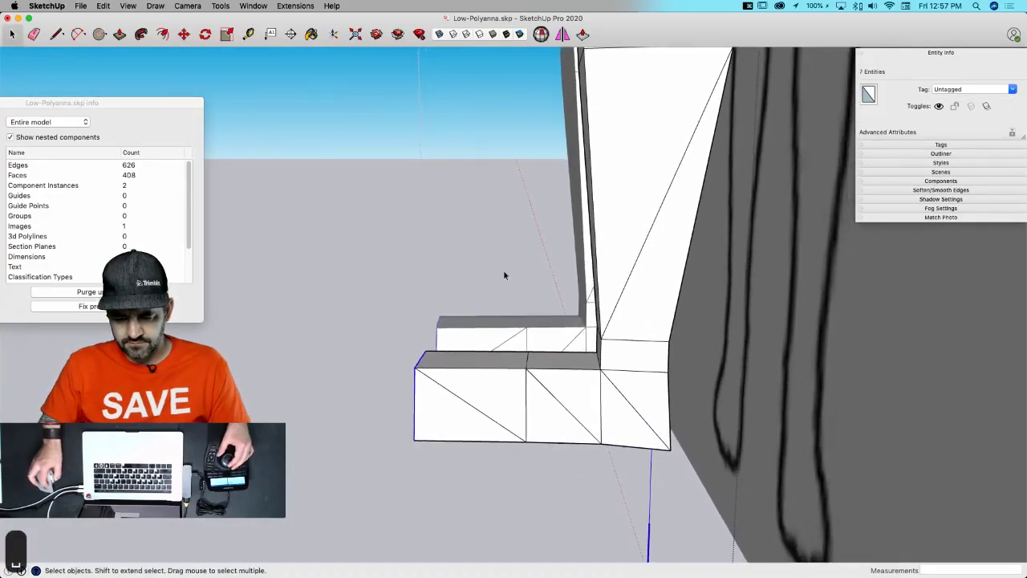
pyautogui.press('m')
pyautogui.click(543, 474)
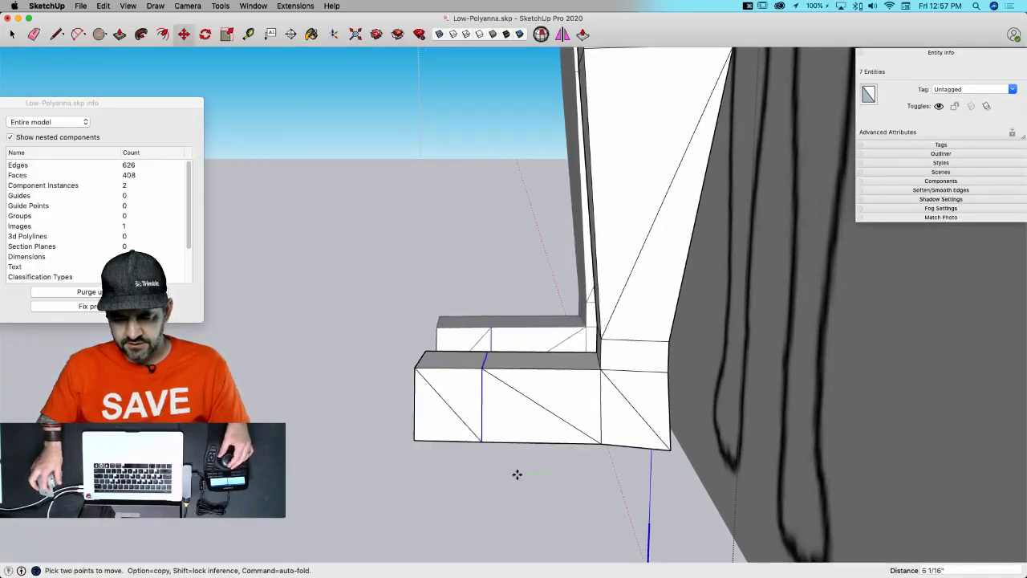
pyautogui.press('space')
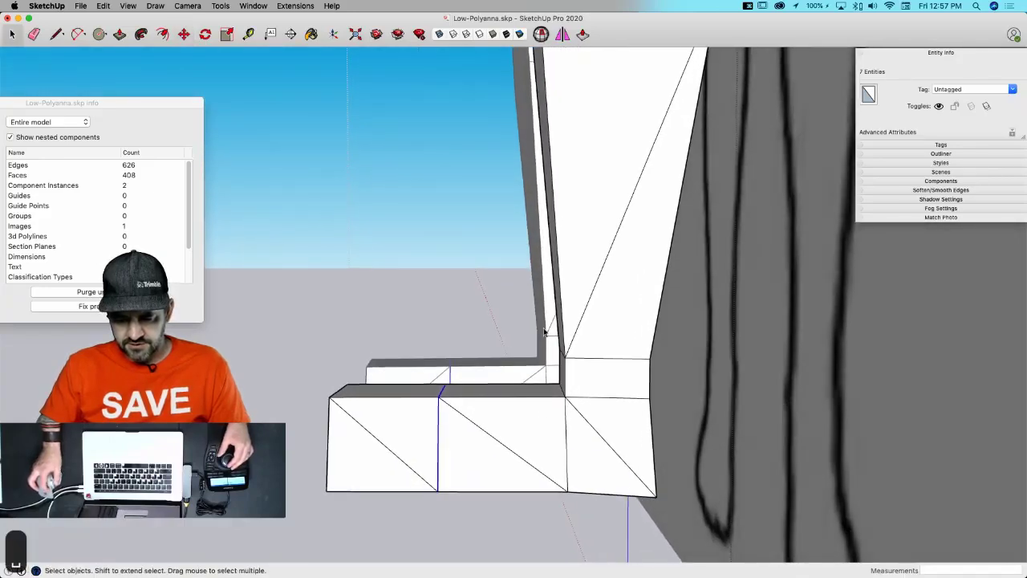
# - Select the front face of the ankle section and move it up about 1 7/8" along the blue axis
pyautogui.keyDown('shift'); pyautogui.click(576, 401); pyautogui.keyUp('shift')
pyautogui.press('m')
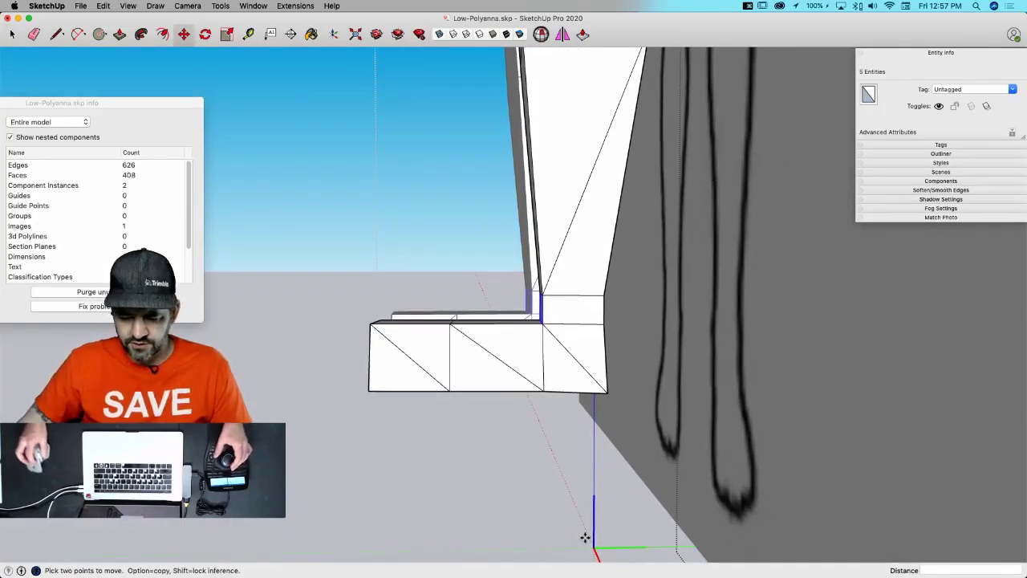
pyautogui.click(551, 532)
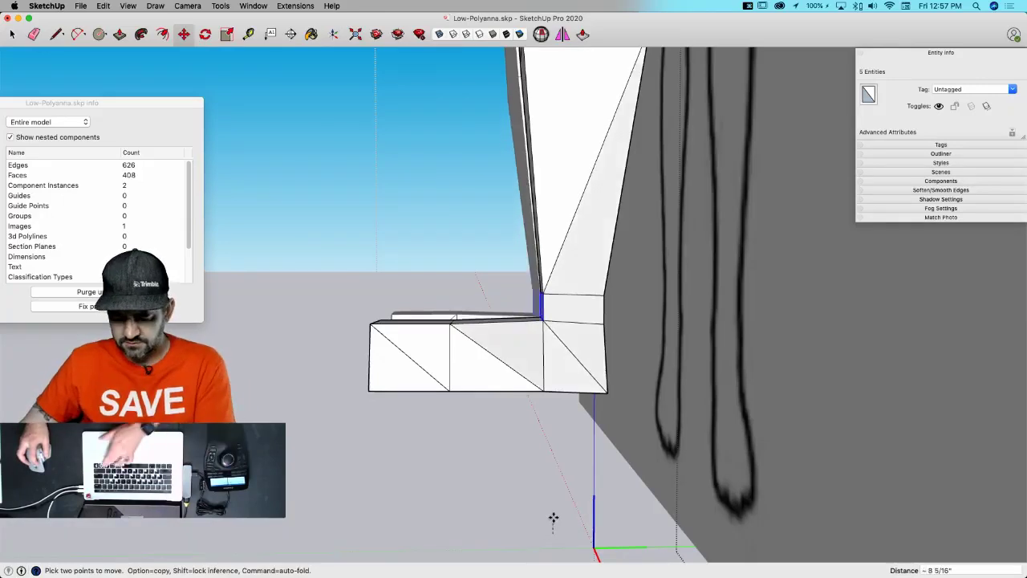
pyautogui.press('Up')
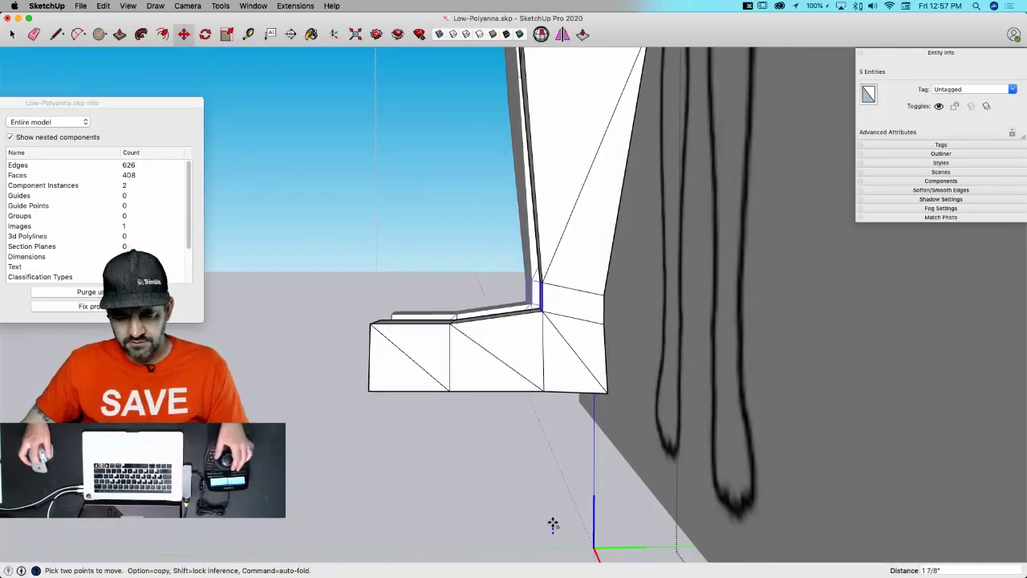
pyautogui.press('space')
# - Lower the top edge of the toe and move the mid-foot top edge down about 3 1/2" to slope the foot
pyautogui.moveTo(340, 436); pyautogui.dragTo(332, 337, button='middle')
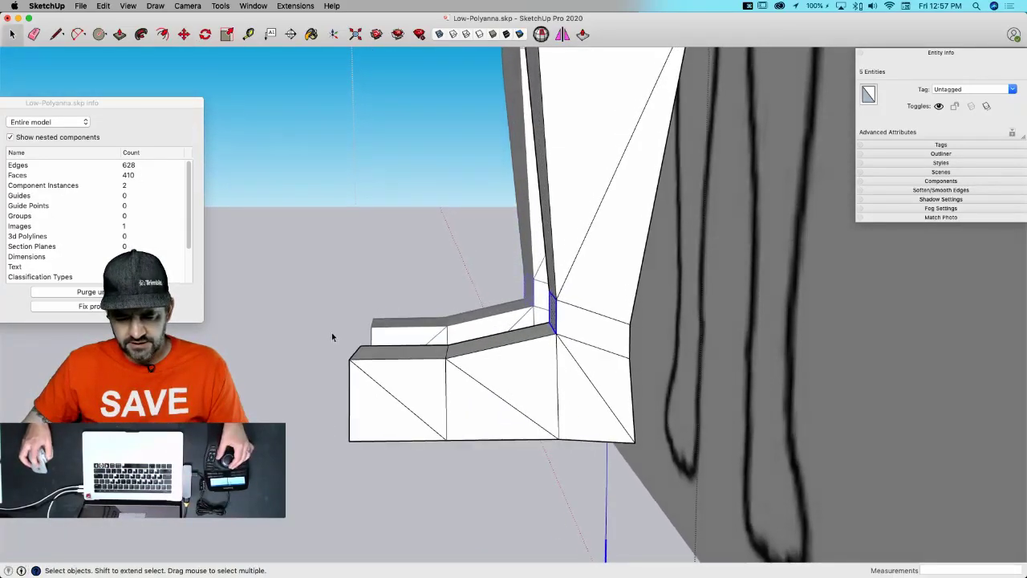
pyautogui.moveTo(370, 371); pyautogui.dragTo(370, 373)
pyautogui.moveTo(370, 372); pyautogui.dragTo(400, 418, button='middle')
pyautogui.press('m')
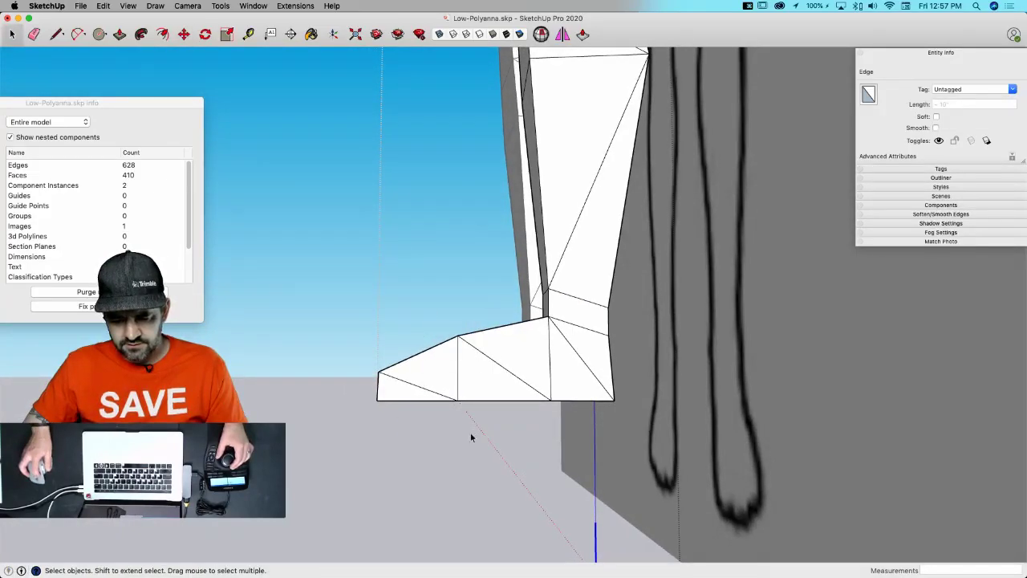
pyautogui.click(469, 412)
pyautogui.press('Up')
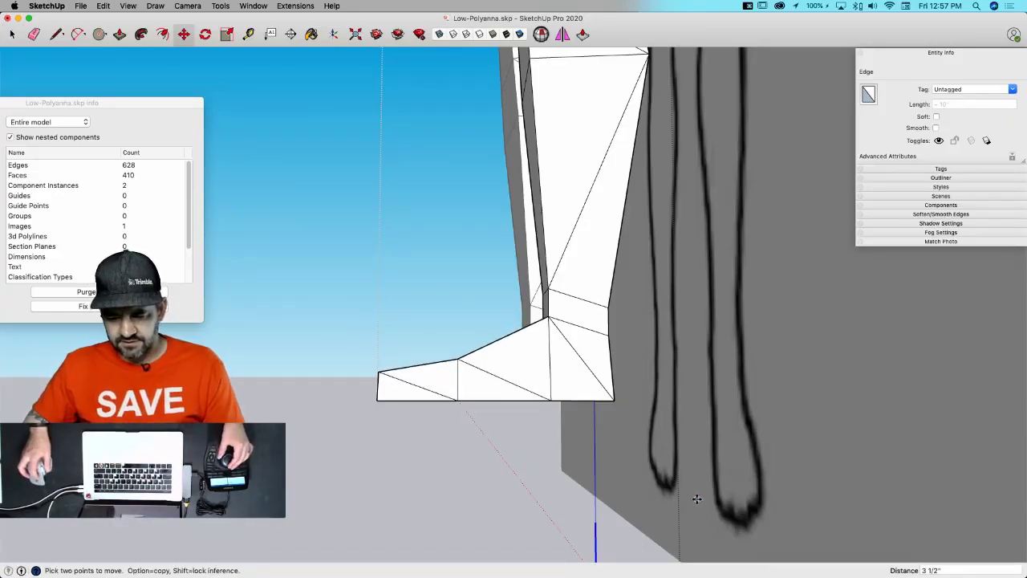
pyautogui.press('space')
# - Move the back of the heel rearward about 5/8" and shift the heel's rear edge by about 1 11/16"
pyautogui.moveTo(597, 346); pyautogui.dragTo(625, 423)
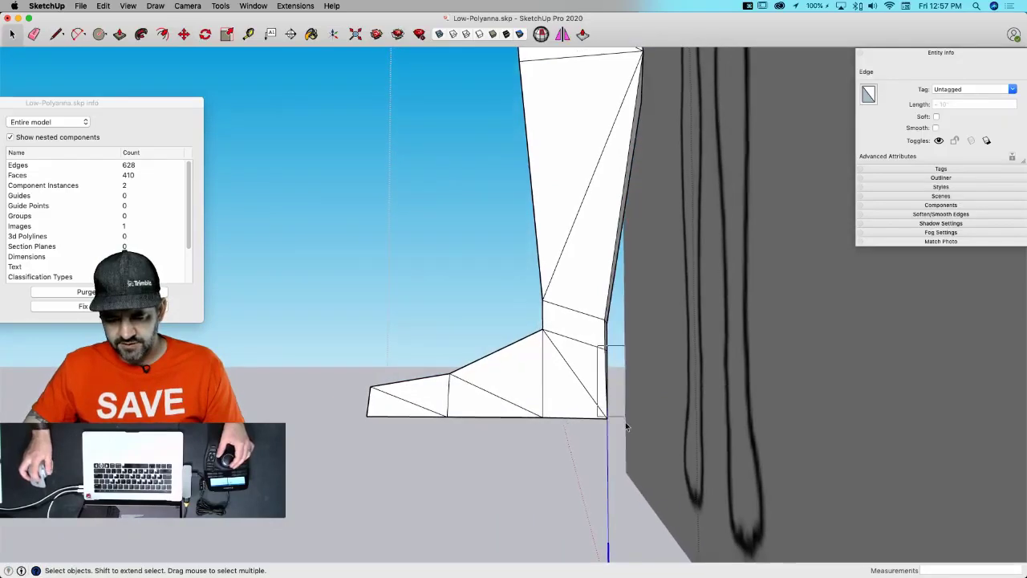
pyautogui.press('m')
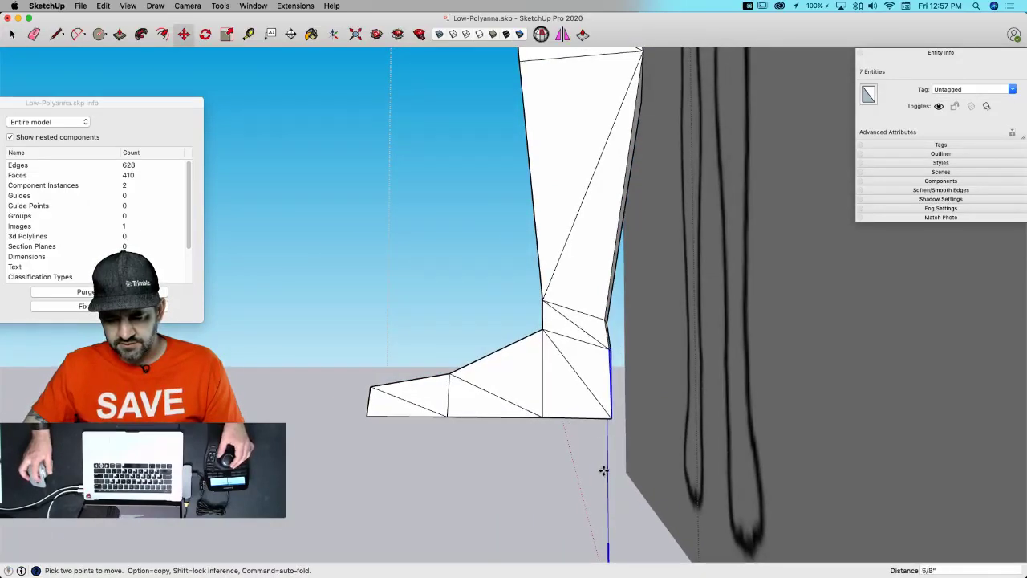
pyautogui.click(606, 485)
pyautogui.press('space')
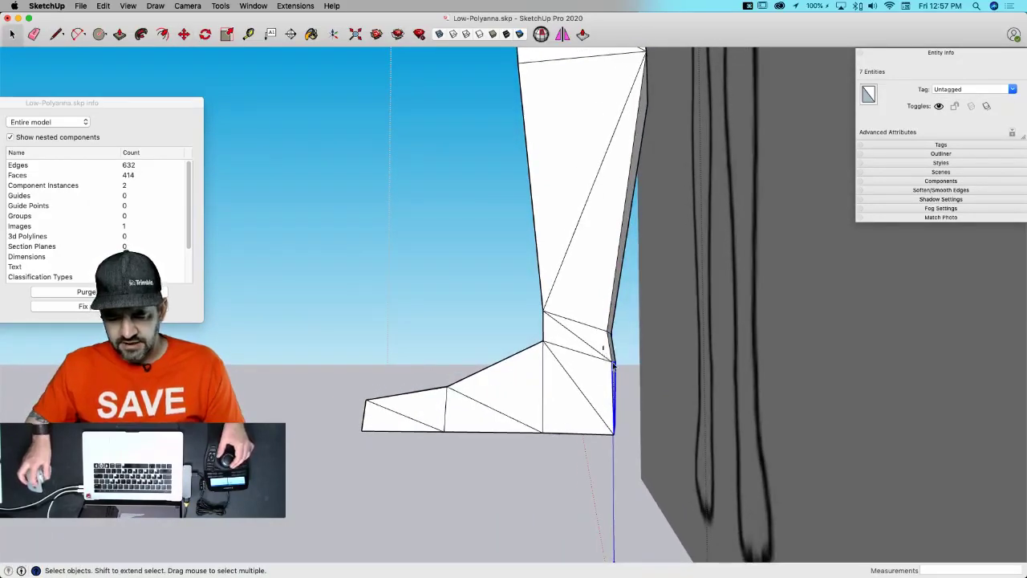
pyautogui.click(641, 391)
pyautogui.press('m')
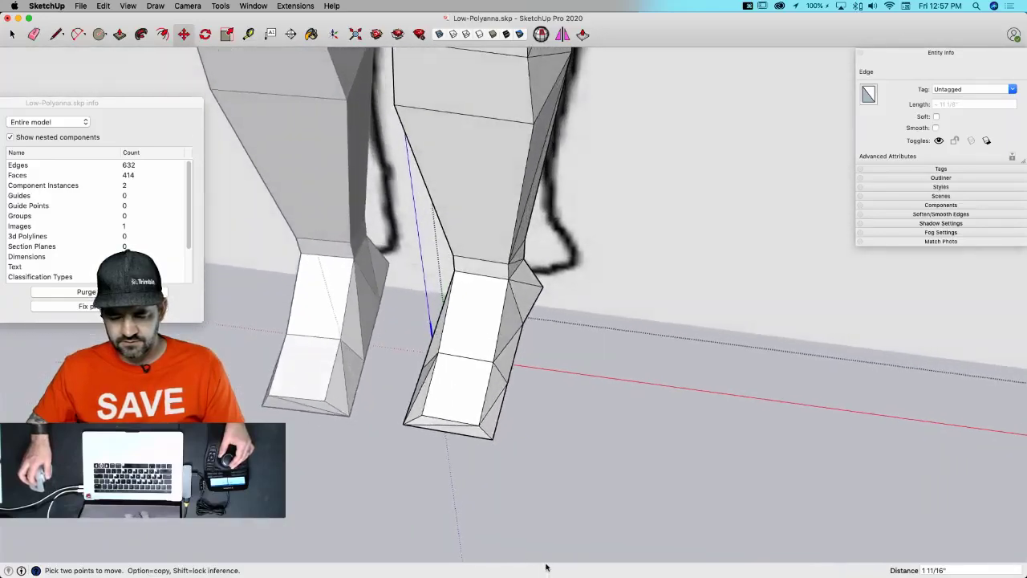
pyautogui.moveTo(545, 567); pyautogui.dragTo(501, 436, button='middle')
# - Move the heel's outer bottom corner inward about 5" along the red axis
pyautogui.press('space')
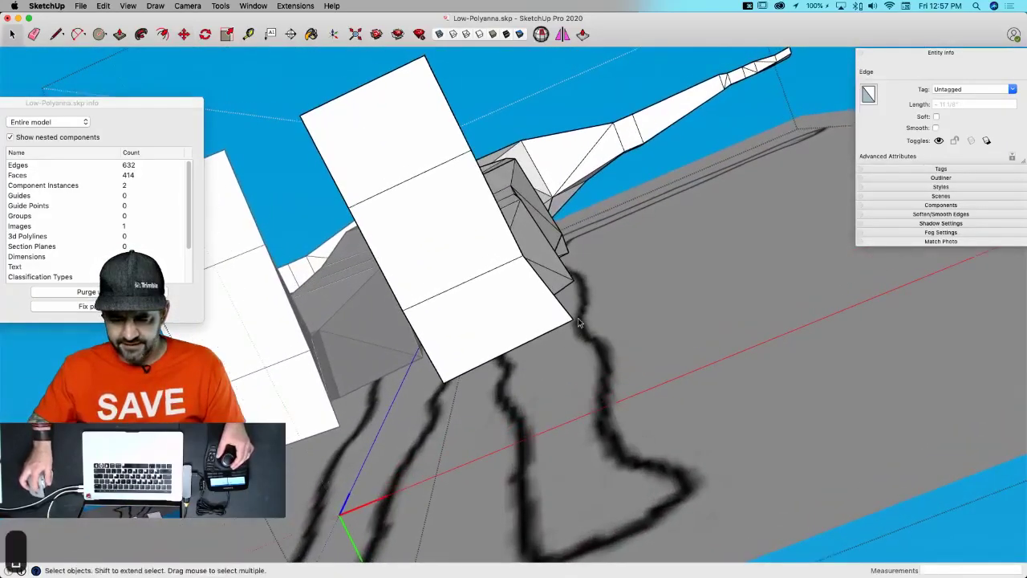
pyautogui.press('m')
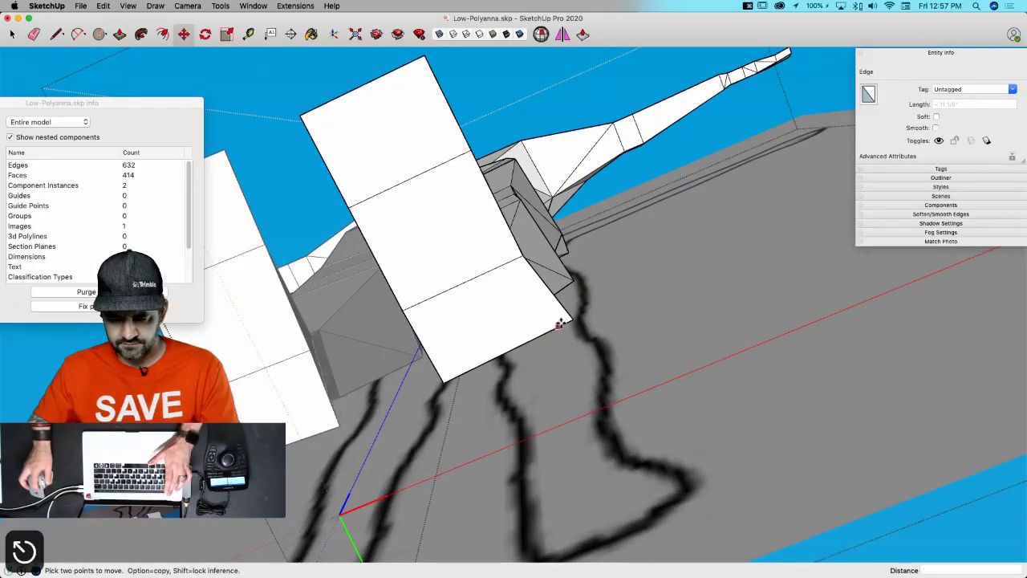
pyautogui.click(572, 317)
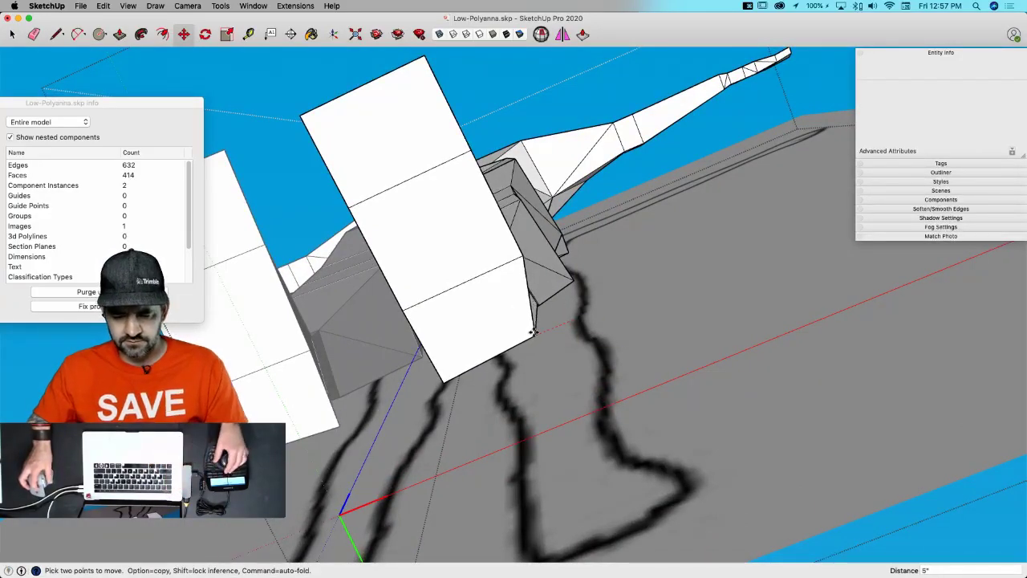
pyautogui.press('space')
# - Select the whole toe end of the foot and move it forward about 5 3/16"
pyautogui.moveTo(569, 373); pyautogui.dragTo(486, 430, button='middle')
pyautogui.moveTo(456, 344); pyautogui.dragTo(595, 431)
pyautogui.press('m')
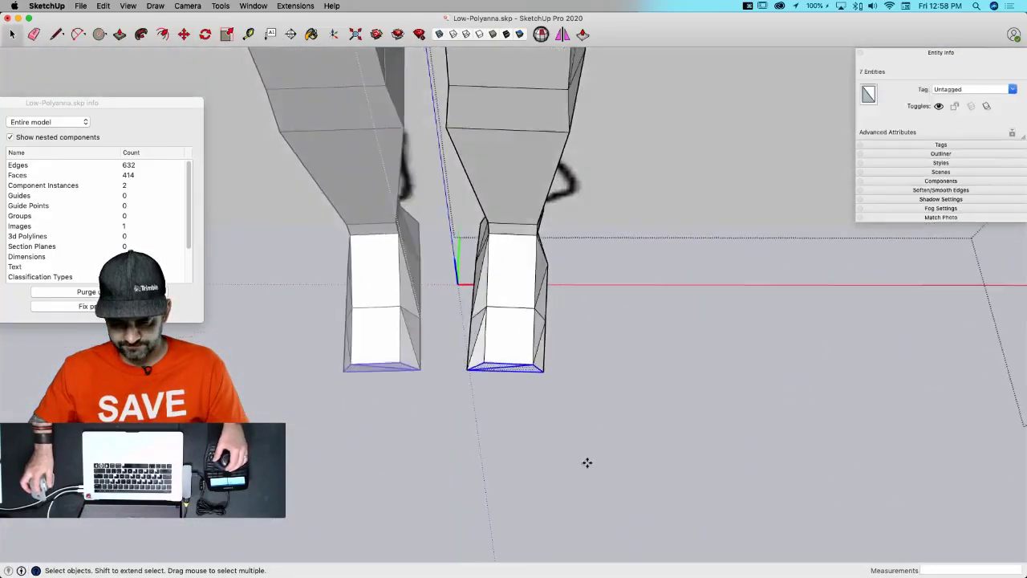
pyautogui.click(585, 401)
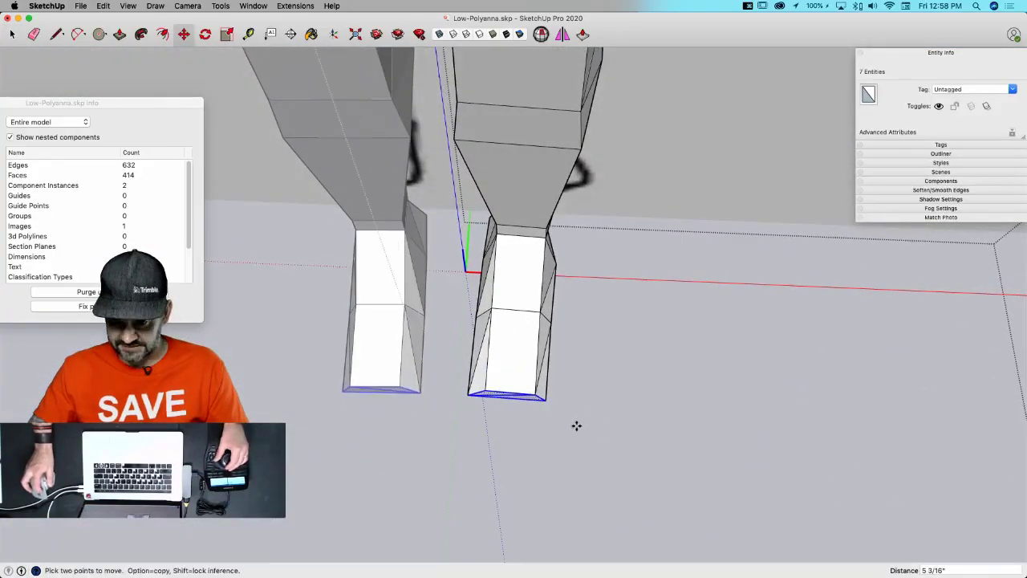
pyautogui.press('space')
# - Move the outer corner edge of the toe end back about 5 3/8" to angle the toes
pyautogui.press('m')
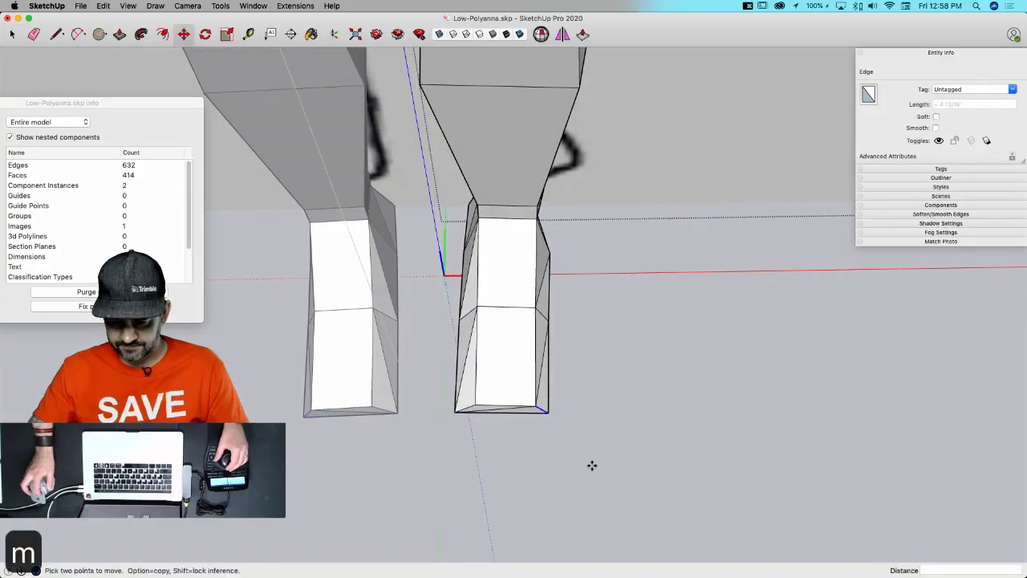
pyautogui.moveTo(585, 460); pyautogui.dragTo(581, 436)
pyautogui.click(581, 437)
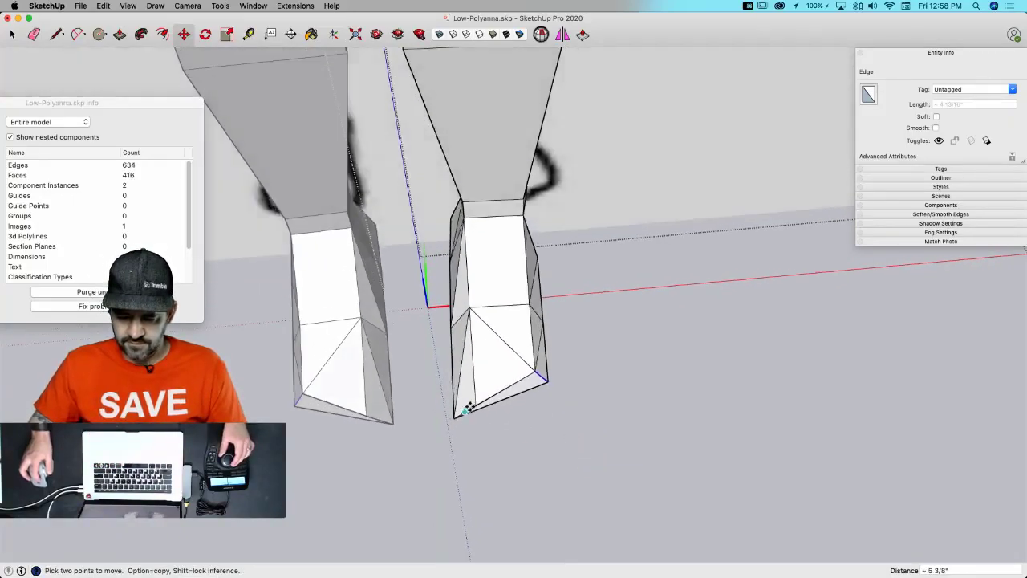
pyautogui.press('space')
# - Move the inner top toe vertex about 3 5/8" and the outer bottom toe vertex about 1 1/2" to shape the toe end
pyautogui.press('m')
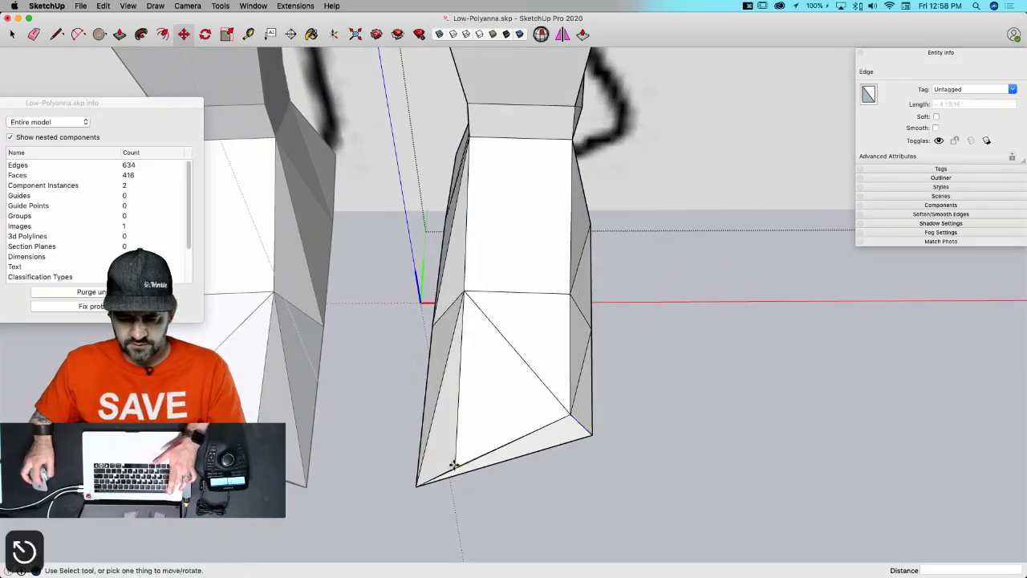
pyautogui.click(454, 466)
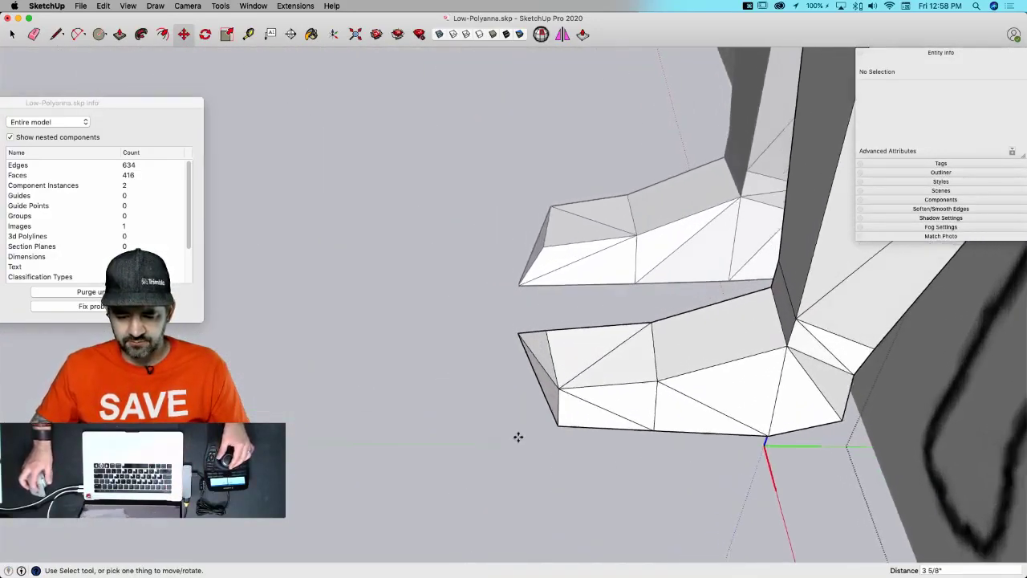
pyautogui.press('m')
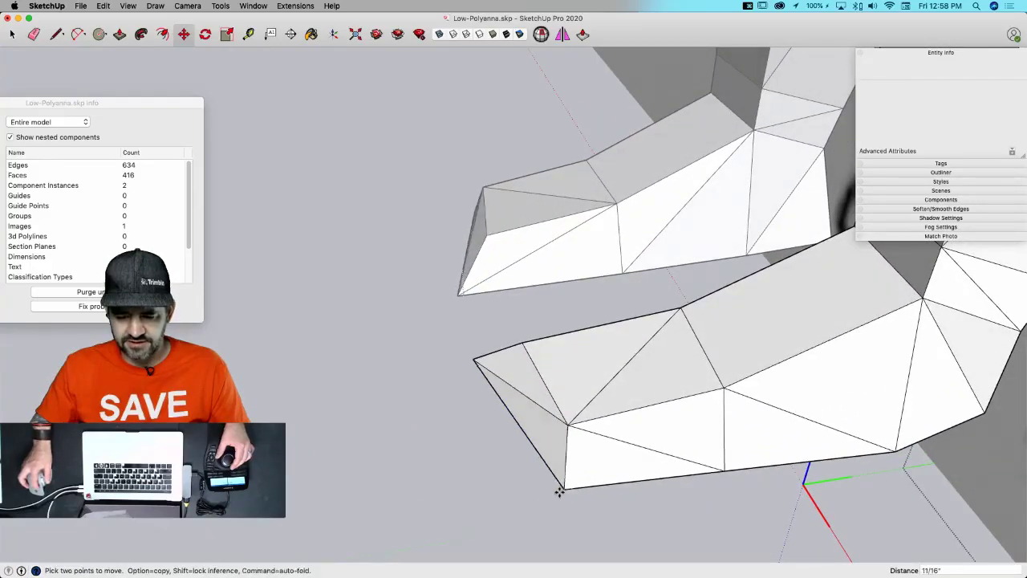
pyautogui.click(553, 491)
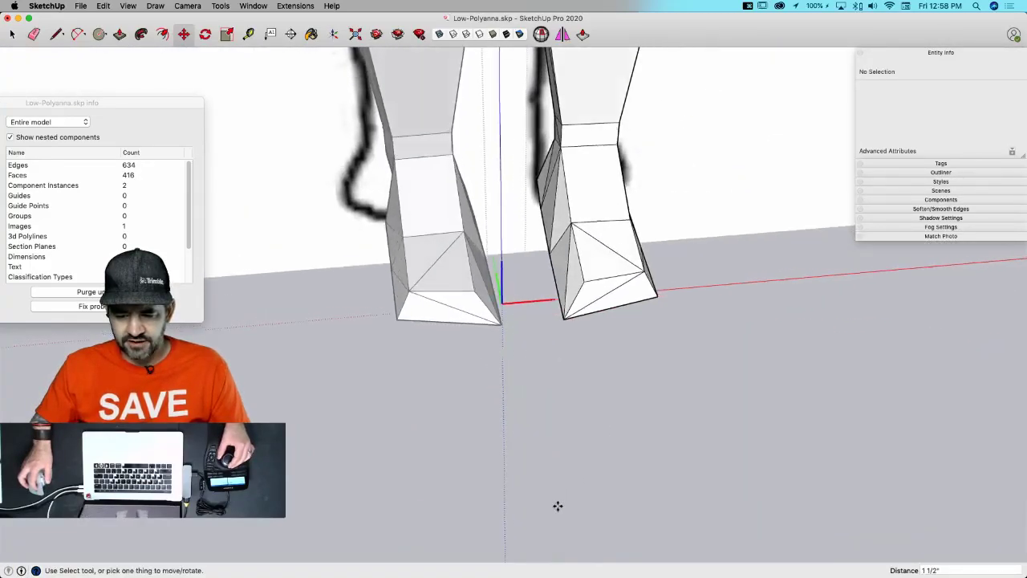
# - Select the short outer side edge at mid-foot and move it outward to widen the ball of the foot
pyautogui.press('f')
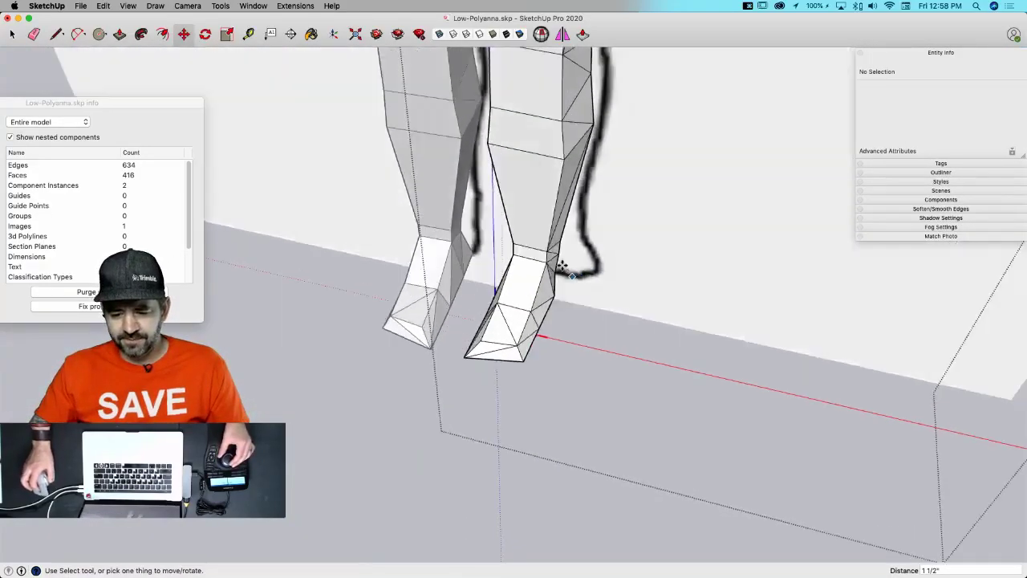
pyautogui.press('space')
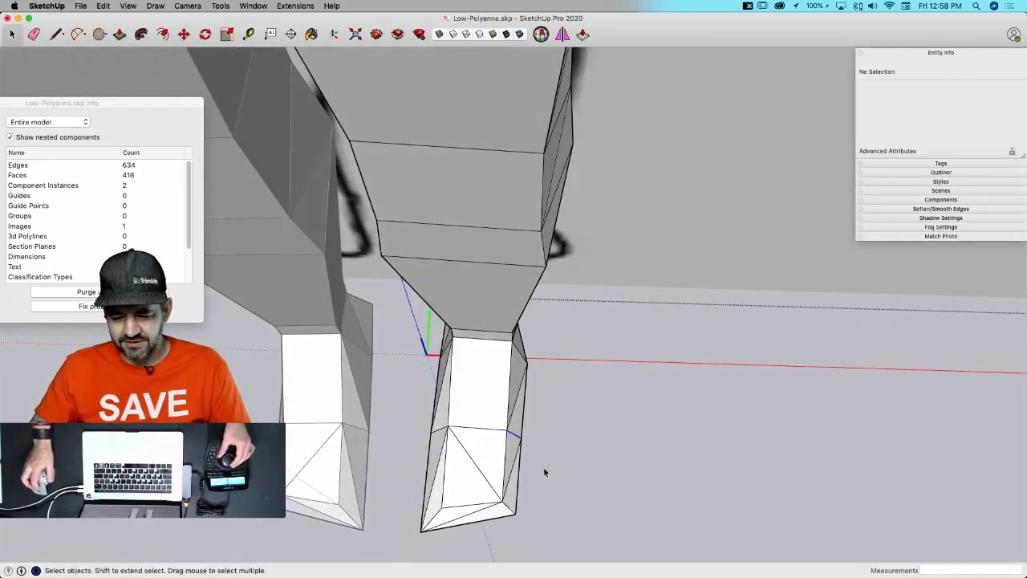
pyautogui.moveTo(543, 472); pyautogui.dragTo(560, 498, button='middle')
pyautogui.press('m')
pyautogui.moveTo(557, 468); pyautogui.dragTo(560, 469)
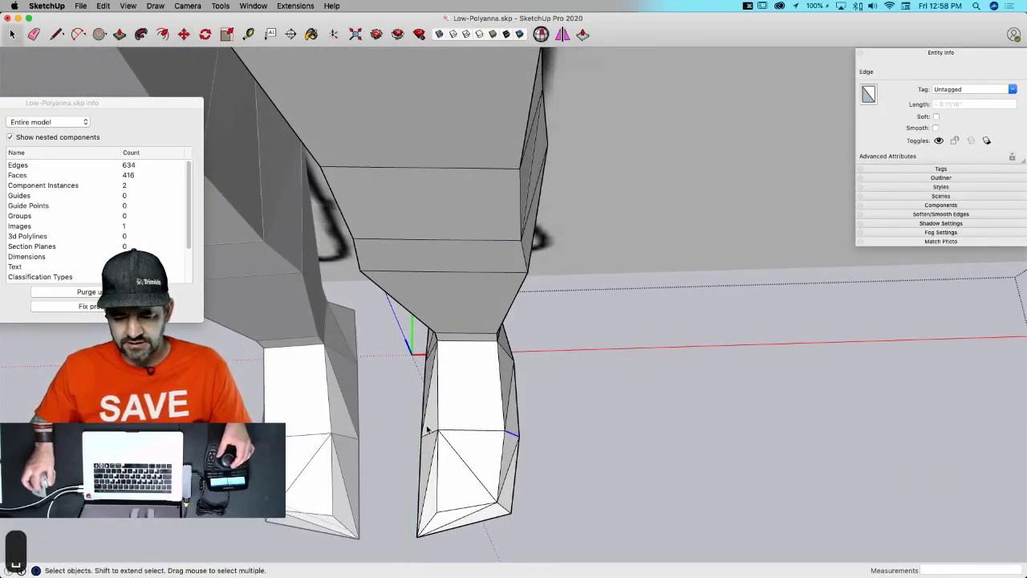
# - Select the edges running across the ball of the foot and move them about 5 1/8"
pyautogui.moveTo(550, 462); pyautogui.dragTo(552, 462)
pyautogui.click(552, 413)
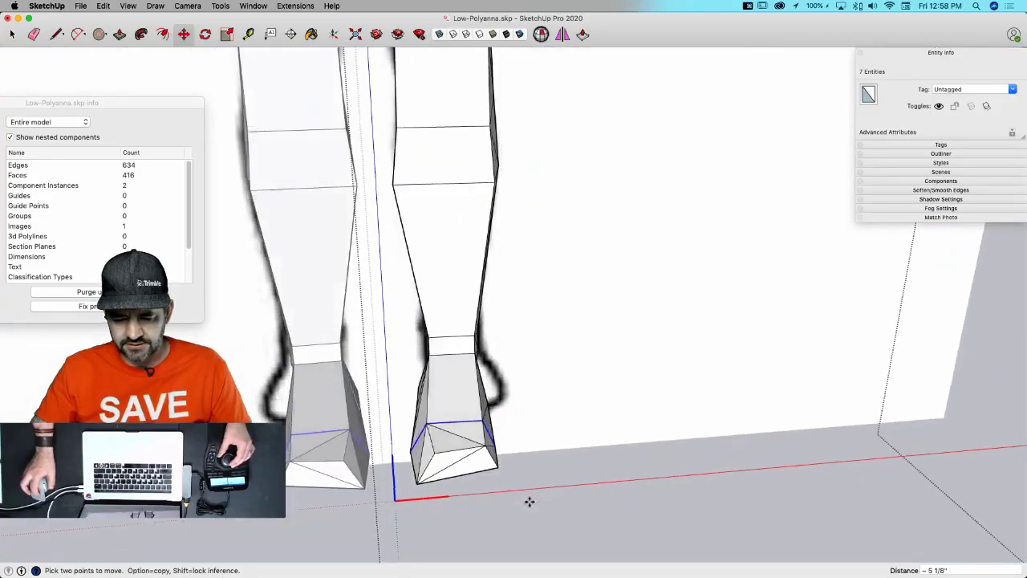
pyautogui.press('space')
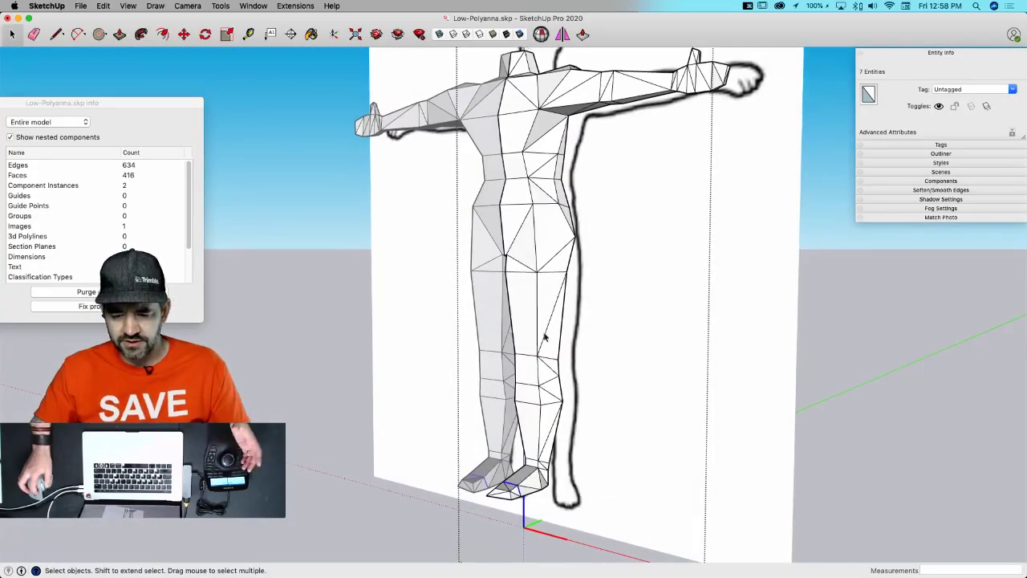
# - Select all geometry of the half-body and soften its edges with coplanar softening enabled and the angle between normals at 0 degrees
pyautogui.tripleClick(544, 335)
pyautogui.moveTo(544, 265); pyautogui.dragTo(508, 273, button='middle')
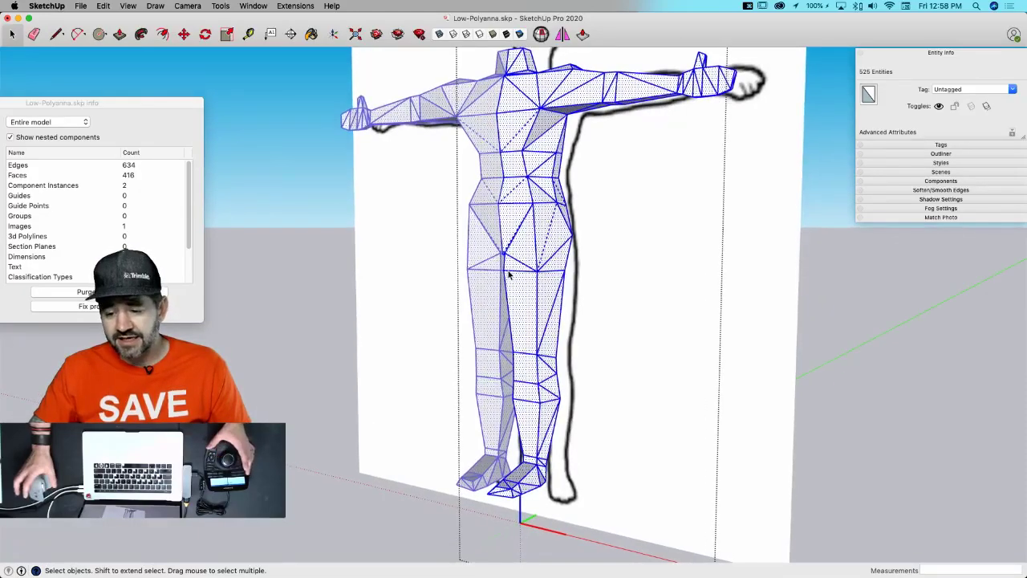
pyautogui.click(915, 190)
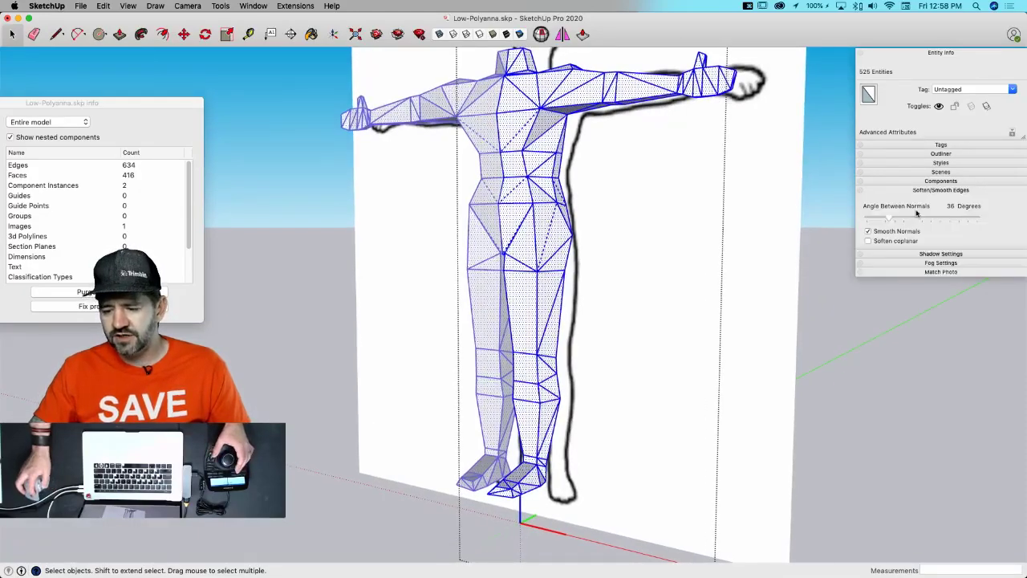
pyautogui.click(868, 241)
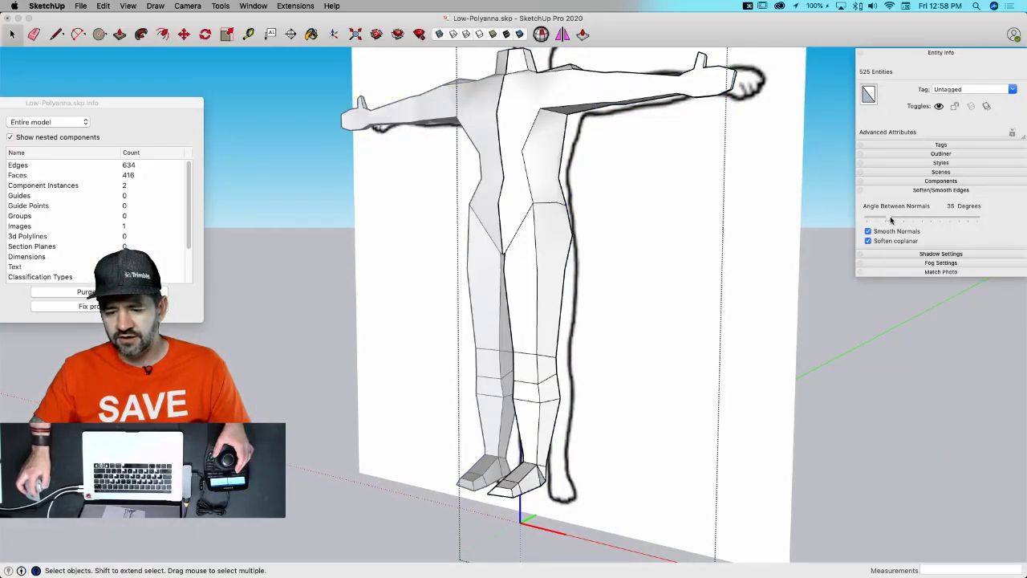
pyautogui.moveTo(890, 215); pyautogui.dragTo(791, 217)
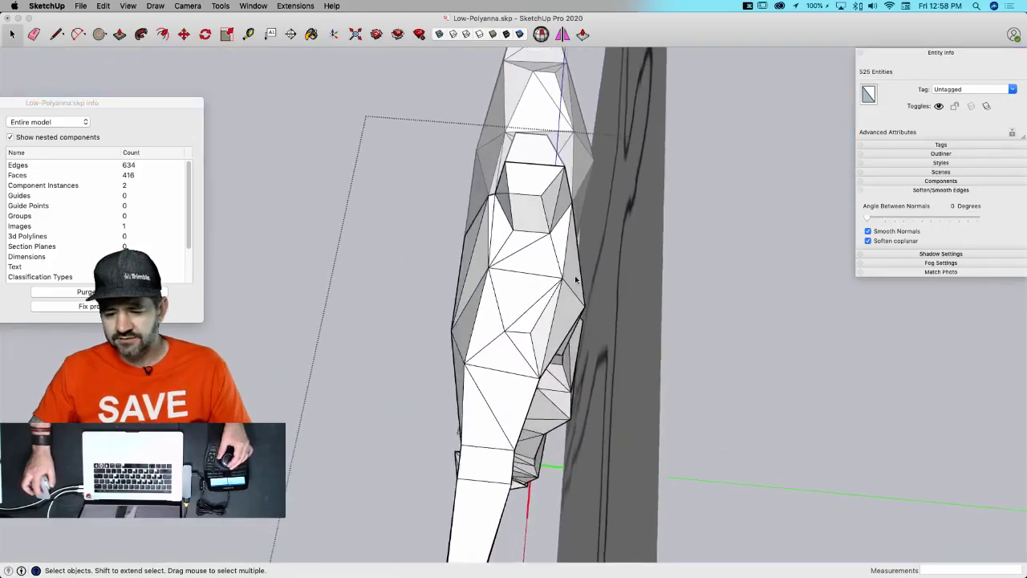
# - Clear the selection and examine the triangulated body from several sides, including the crotch where the two halves meet
pyautogui.moveTo(575, 279)
pyautogui.mouseDown(button='middle')
pyautogui.moveTo(553, 280)
pyautogui.moveTo(546, 304)
pyautogui.moveTo(481, 305)
pyautogui.moveTo(509, 284)
pyautogui.moveTo(495, 258)
pyautogui.moveTo(520, 229)
pyautogui.moveTo(580, 248)
pyautogui.moveTo(525, 348)
pyautogui.moveTo(494, 298)
pyautogui.mouseUp(button='middle')
pyautogui.click(503, 299)
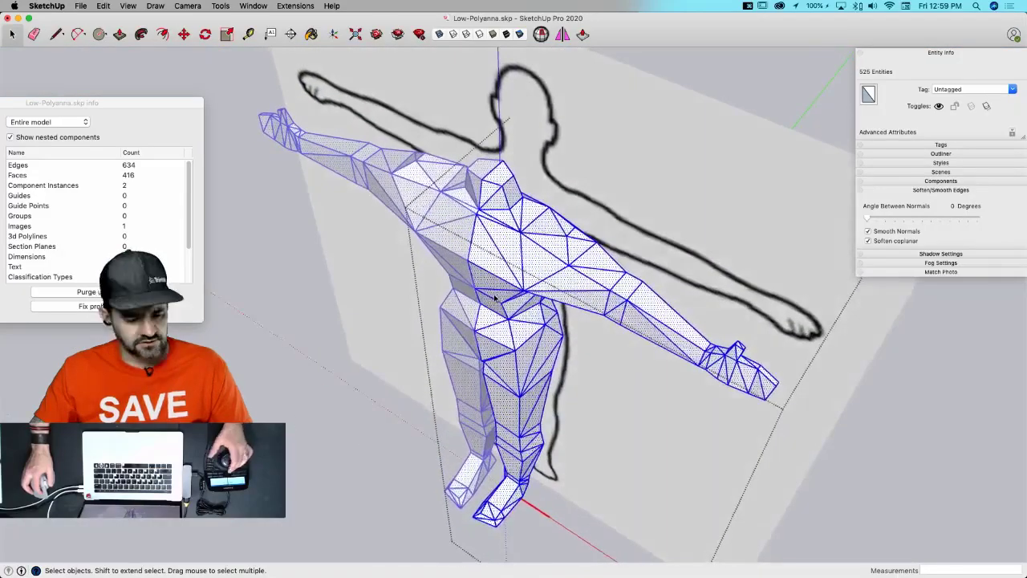
pyautogui.moveTo(578, 239); pyautogui.dragTo(619, 319, button='middle')
pyautogui.press('q')
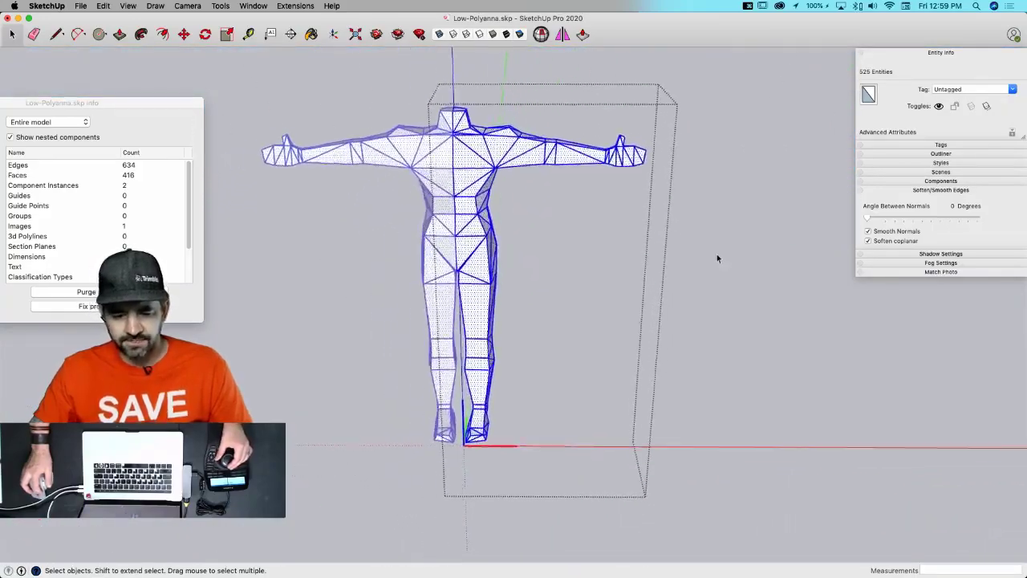
pyautogui.click(712, 254)
pyautogui.doubleClick(484, 242)
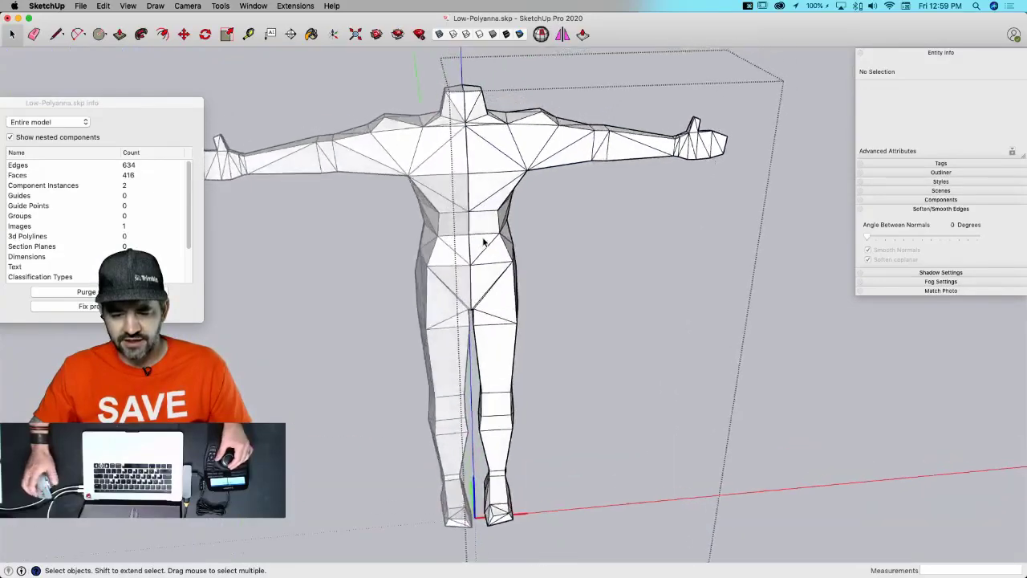
pyautogui.moveTo(545, 293)
pyautogui.mouseDown(button='middle')
pyautogui.moveTo(564, 298)
pyautogui.moveTo(538, 290)
pyautogui.mouseUp(button='middle')
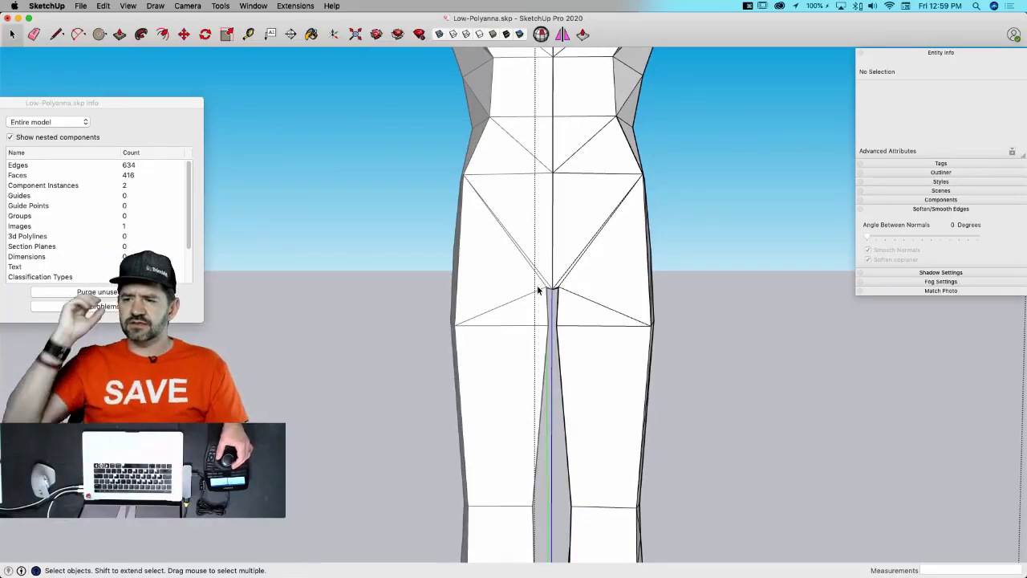
pyautogui.scroll(-10, 538, 291)
pyautogui.moveTo(538, 291); pyautogui.dragTo(470, 216, button='middle')
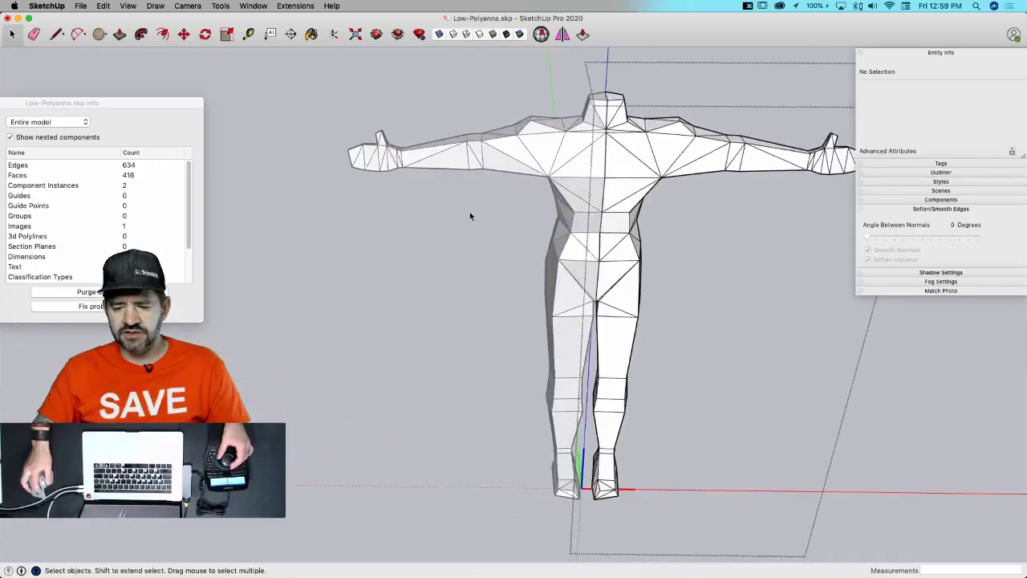
# - Leave the component, open the other body half for editing and hide similar components
pyautogui.click(447, 225)
pyautogui.click(606, 165)
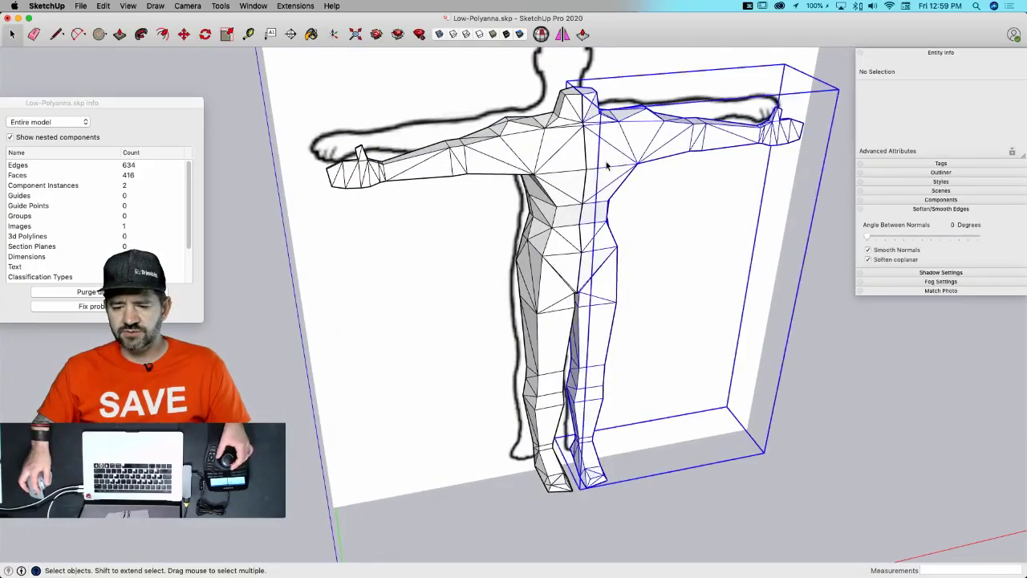
pyautogui.doubleClick(607, 164)
pyautogui.click(129, 5)
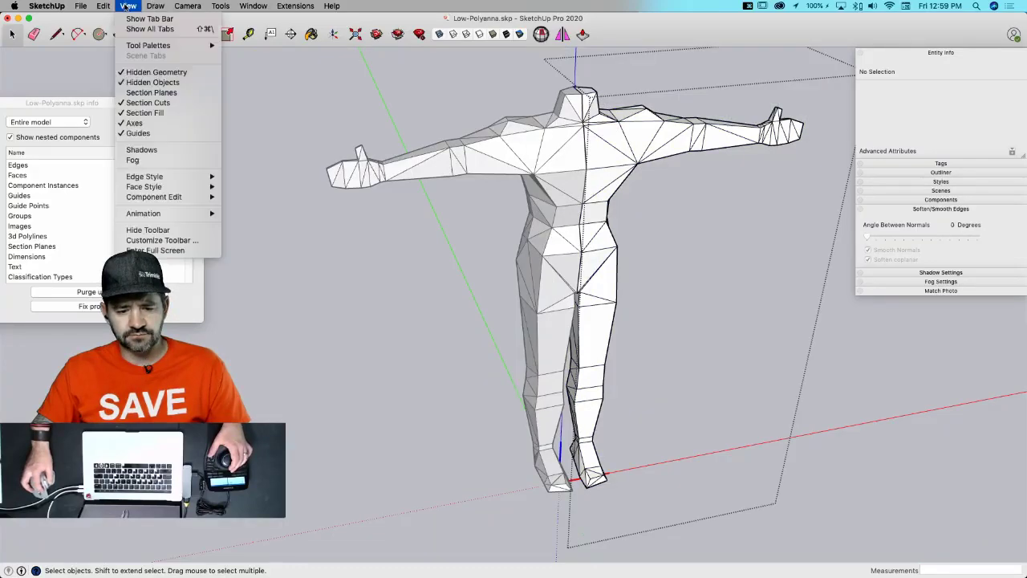
pyautogui.moveTo(191, 199)
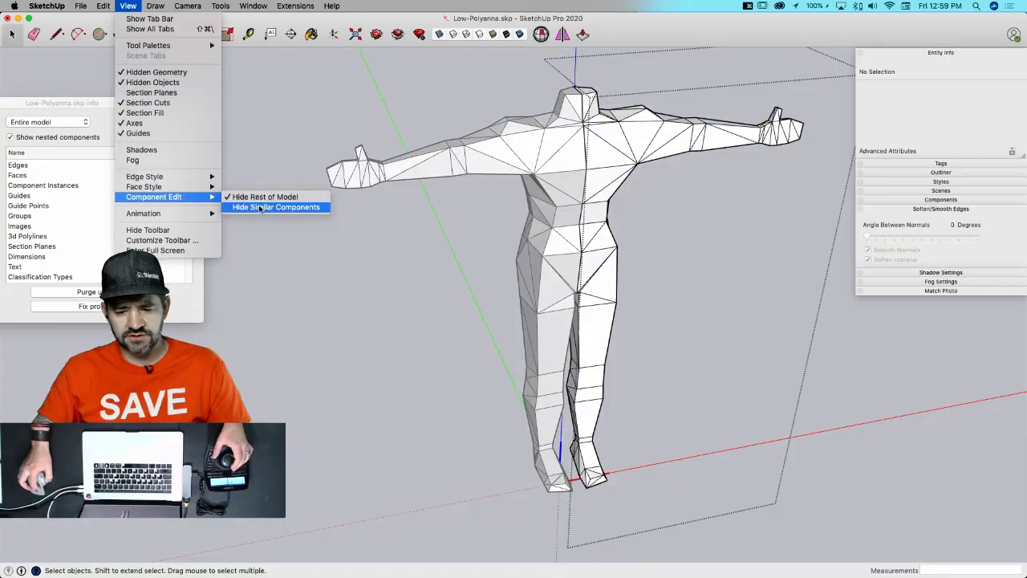
pyautogui.click(259, 207)
# - Erase the dividing edges across the flat inner centre side of the half-body, from the chest down to the hips
pyautogui.moveTo(481, 265)
pyautogui.mouseDown(button='middle')
pyautogui.moveTo(514, 269)
pyautogui.moveTo(495, 272)
pyautogui.mouseUp(button='middle')
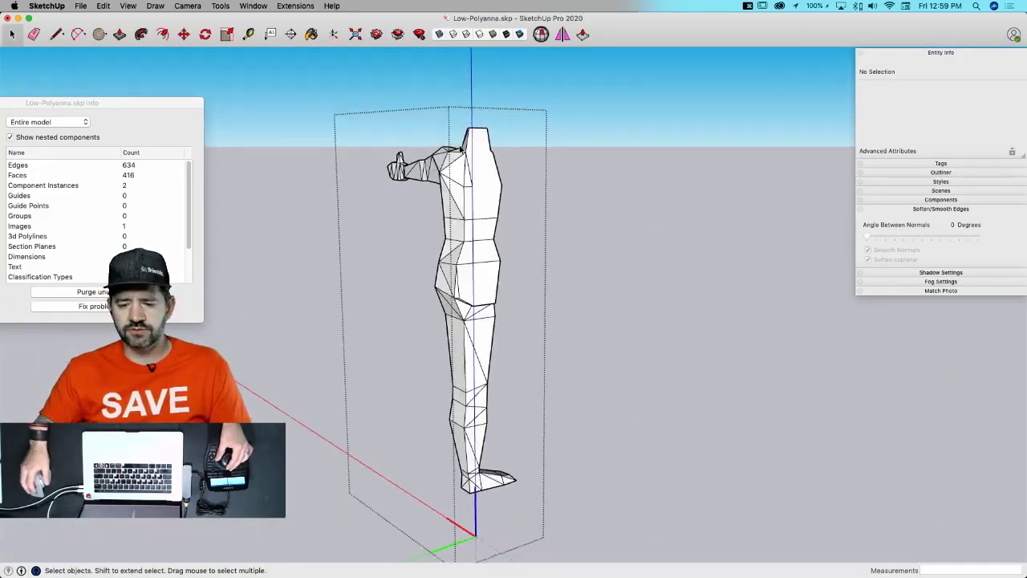
pyautogui.scroll(5, 478, 185)
pyautogui.press('e')
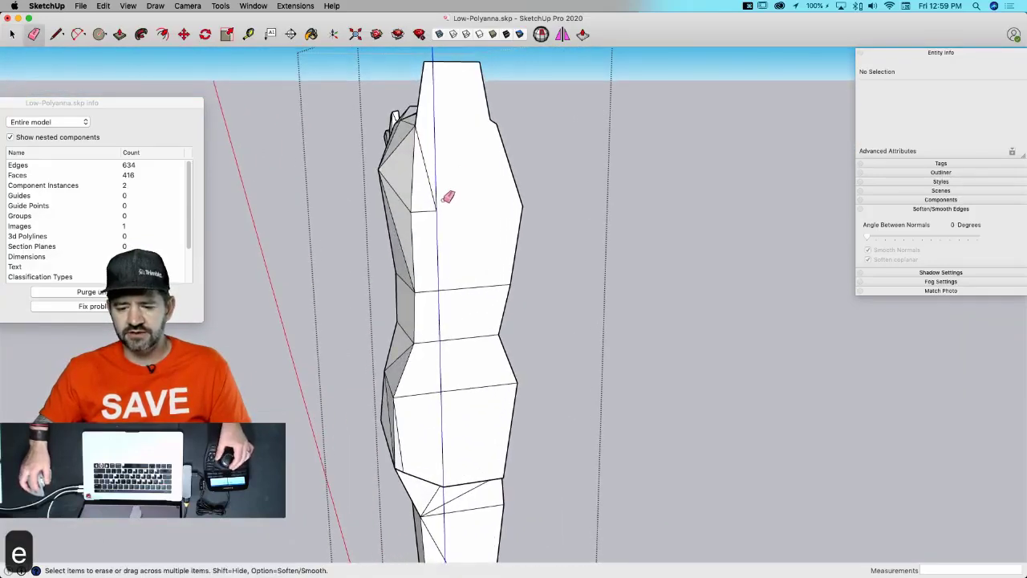
pyautogui.moveTo(450, 193)
pyautogui.mouseDown()
pyautogui.moveTo(430, 237)
pyautogui.moveTo(435, 283)
pyautogui.mouseUp()
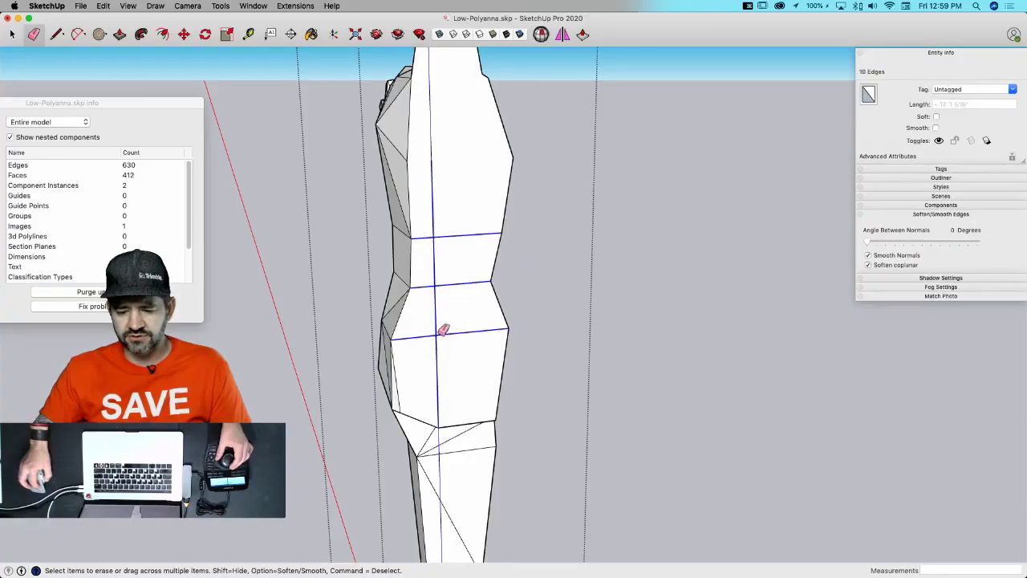
pyautogui.moveTo(443, 329); pyautogui.dragTo(439, 325)
pyautogui.moveTo(428, 319)
pyautogui.mouseDown(button='middle')
pyautogui.moveTo(402, 346)
pyautogui.moveTo(439, 316)
pyautogui.moveTo(373, 301)
pyautogui.mouseUp(button='middle')
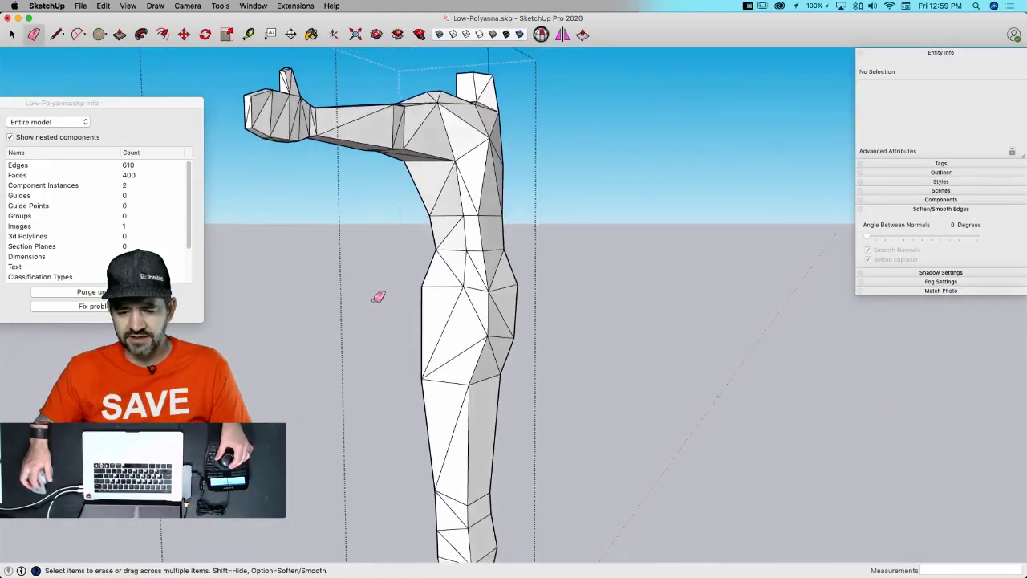
# - Run Solid Inspector² on the half-body, clear its errors and close the report
pyautogui.press('space')
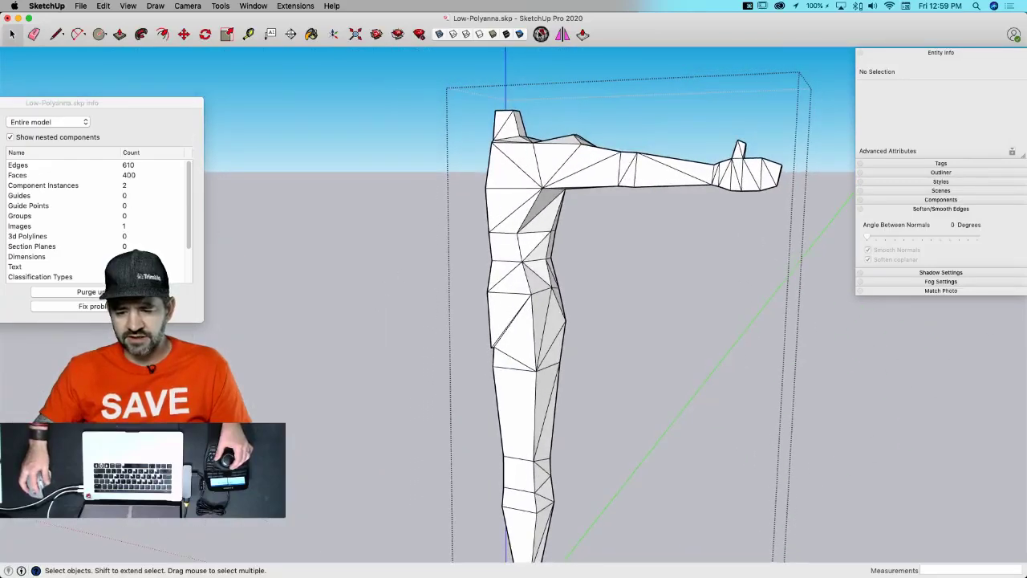
pyautogui.click(540, 35)
pyautogui.click(281, 130)
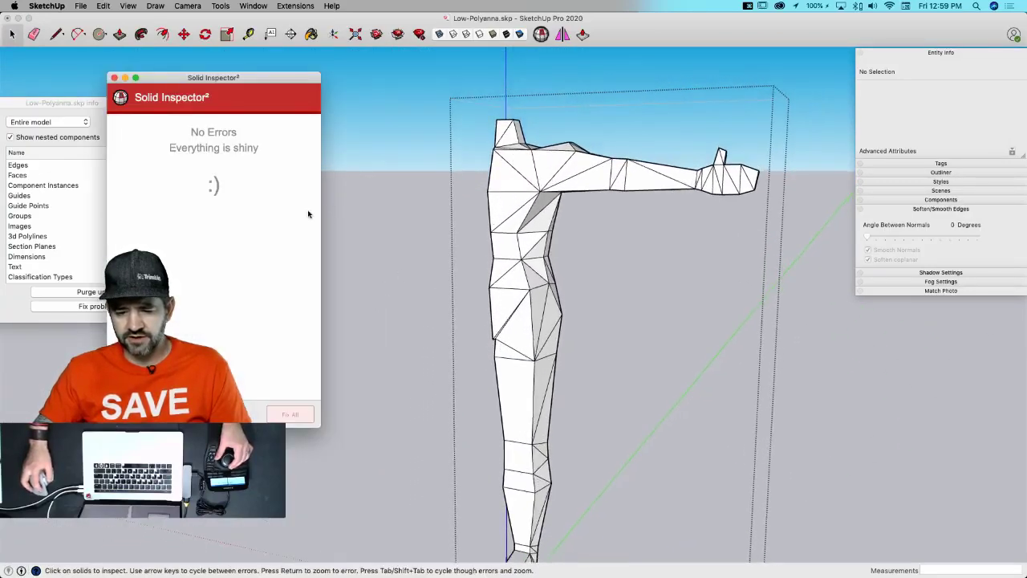
pyautogui.click(114, 77)
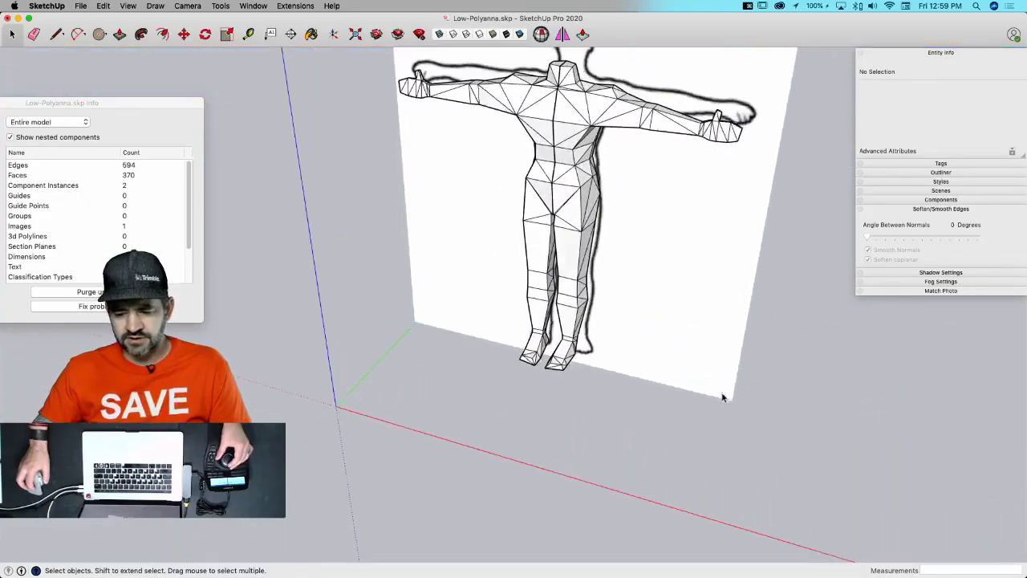
# - Pull the neck's top face up into a block and try extending the block's front face about 8 9/16" outward
pyautogui.moveTo(718, 395); pyautogui.dragTo(598, 393, button='middle')
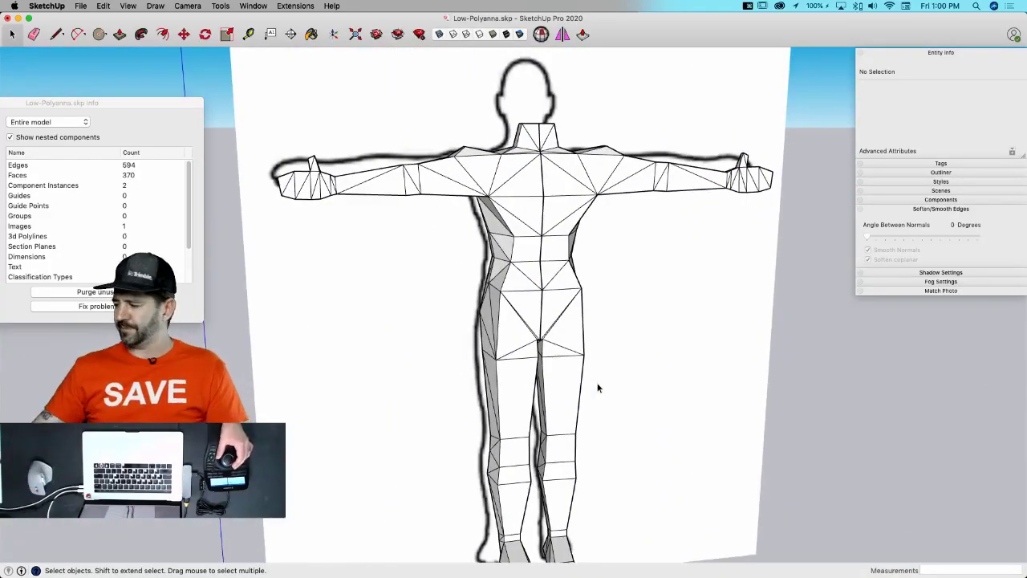
pyautogui.moveTo(598, 388); pyautogui.dragTo(597, 388, button='middle')
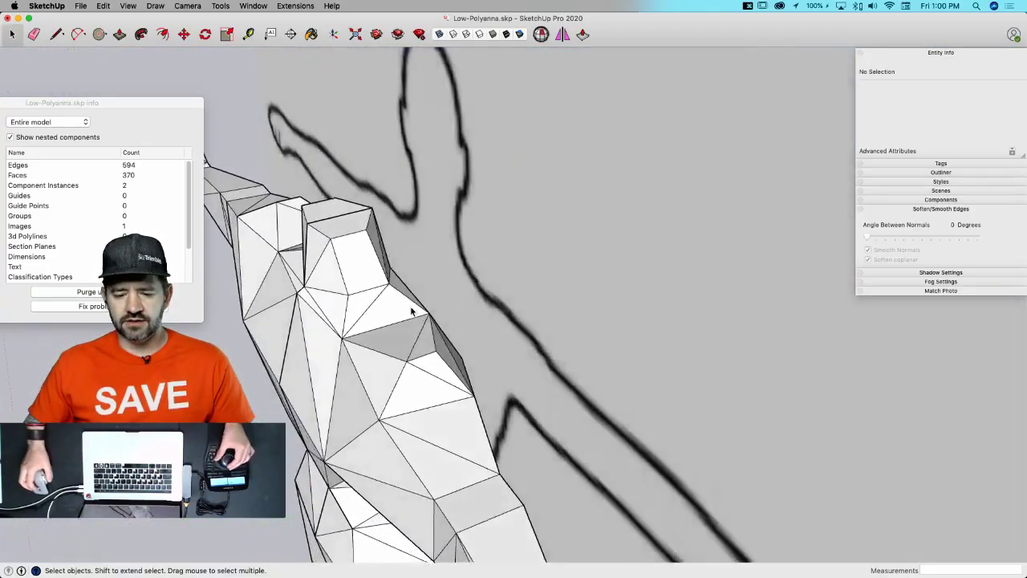
pyautogui.moveTo(411, 312); pyautogui.dragTo(371, 298, button='middle')
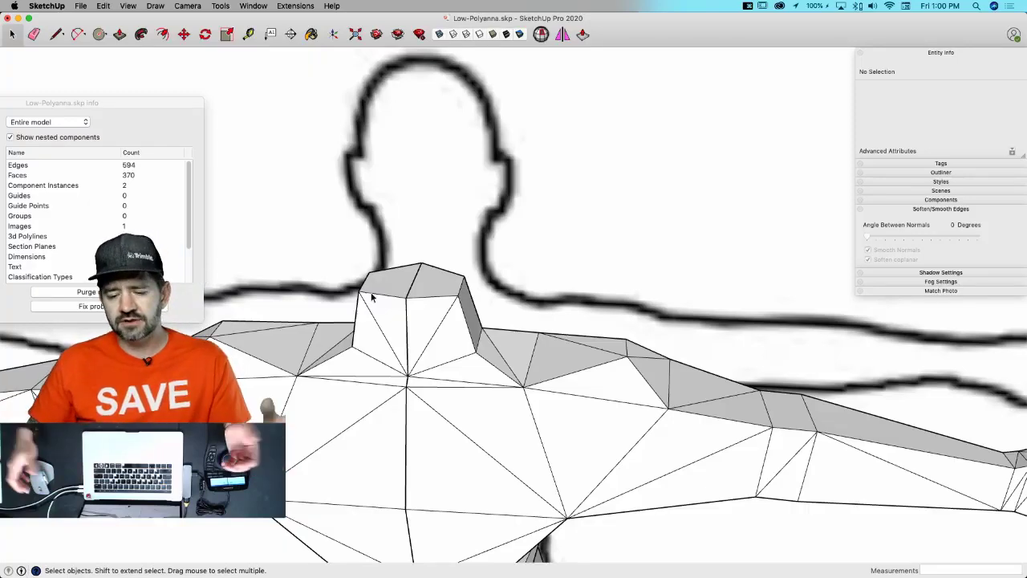
pyautogui.scroll(-10, 367, 273)
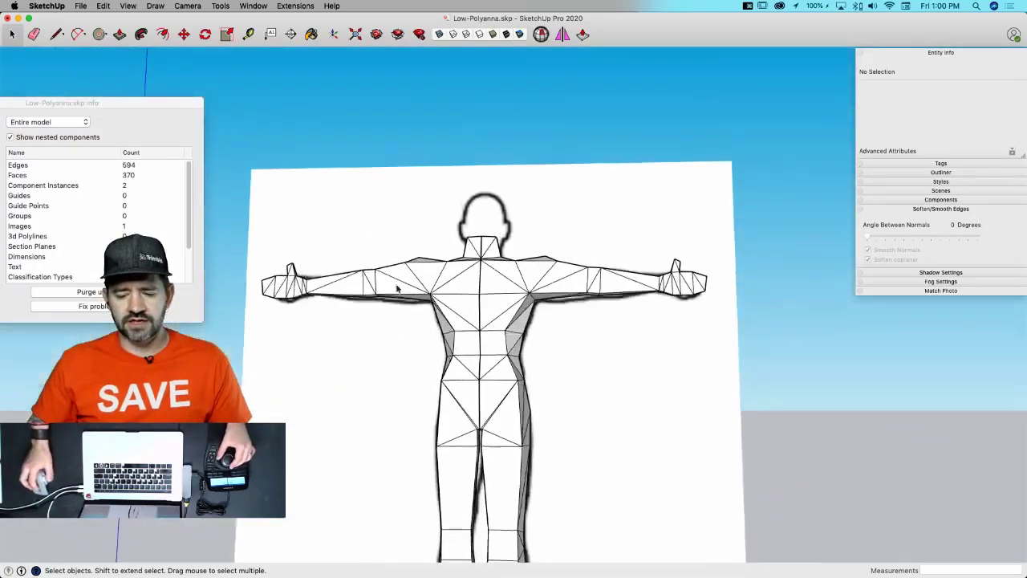
pyautogui.moveTo(397, 288); pyautogui.dragTo(427, 331, button='middle')
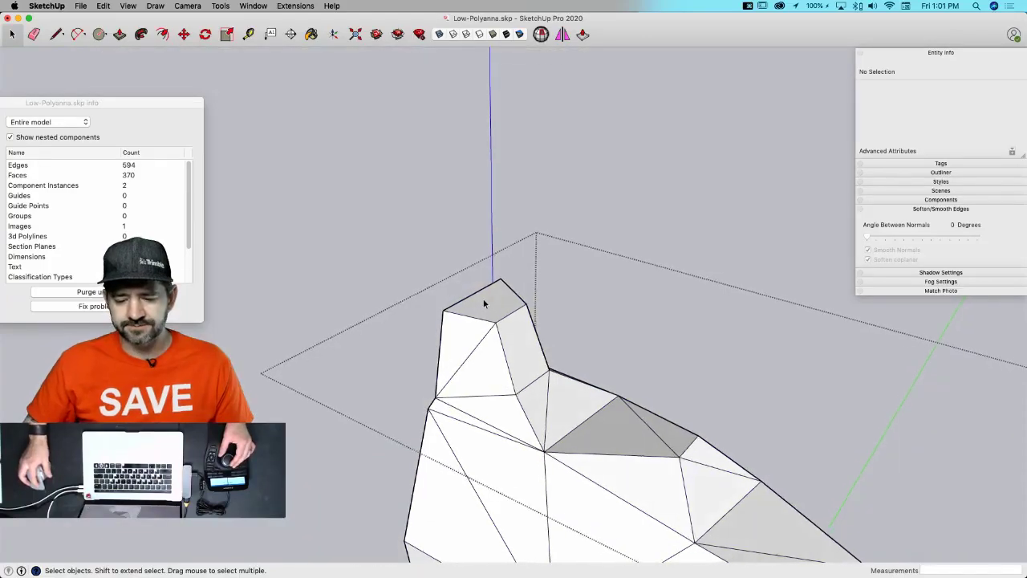
pyautogui.press('p')
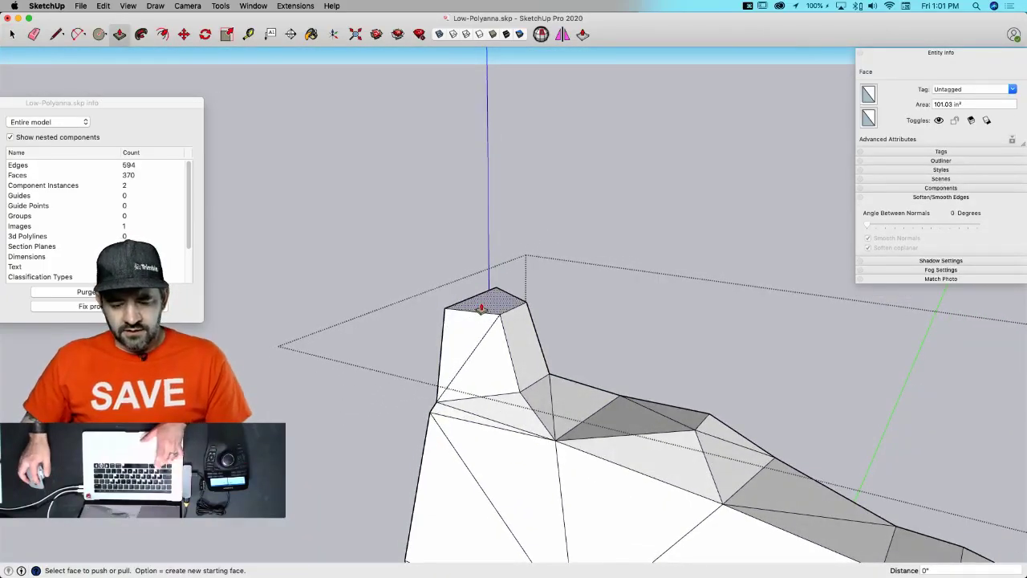
pyautogui.moveTo(481, 307); pyautogui.dragTo(473, 250)
pyautogui.moveTo(468, 299); pyautogui.dragTo(438, 304)
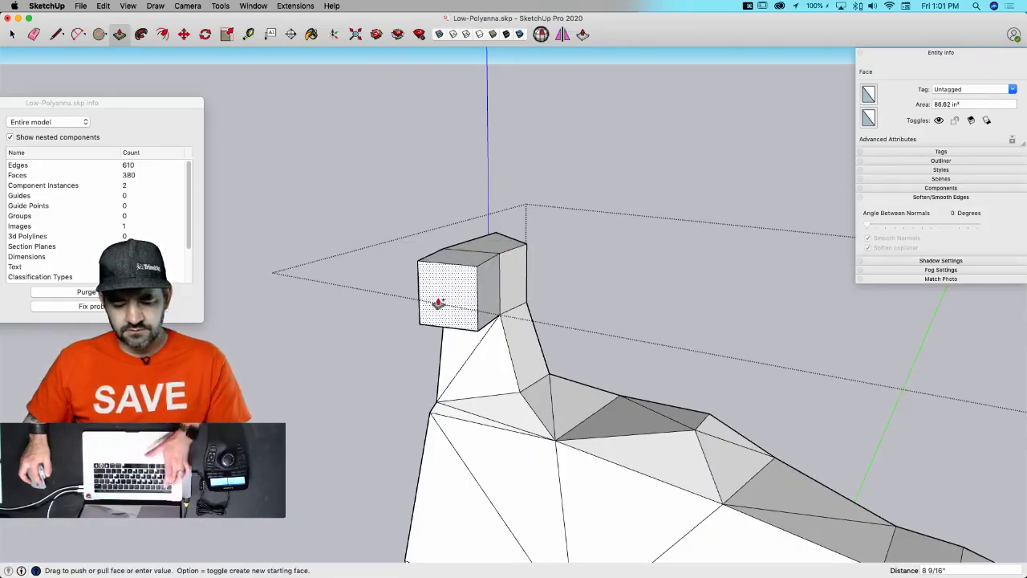
pyautogui.press('Escape')
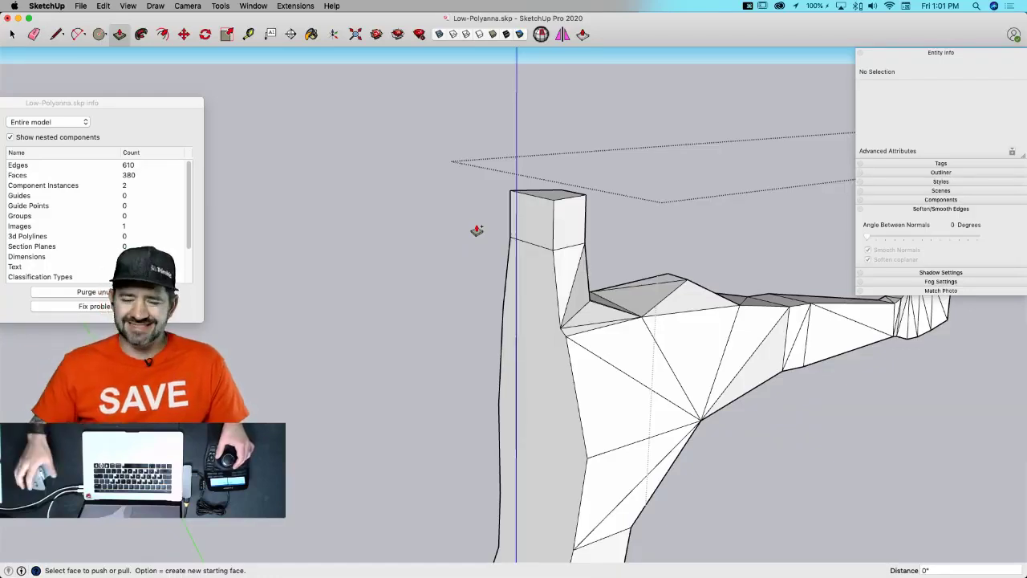
# - Draw a vertical rectangle about 2' 5 1/4" wide along the body's centre plane, enclosing the neck block as the head's side profile
pyautogui.moveTo(153, 109); pyautogui.dragTo(150, 55)
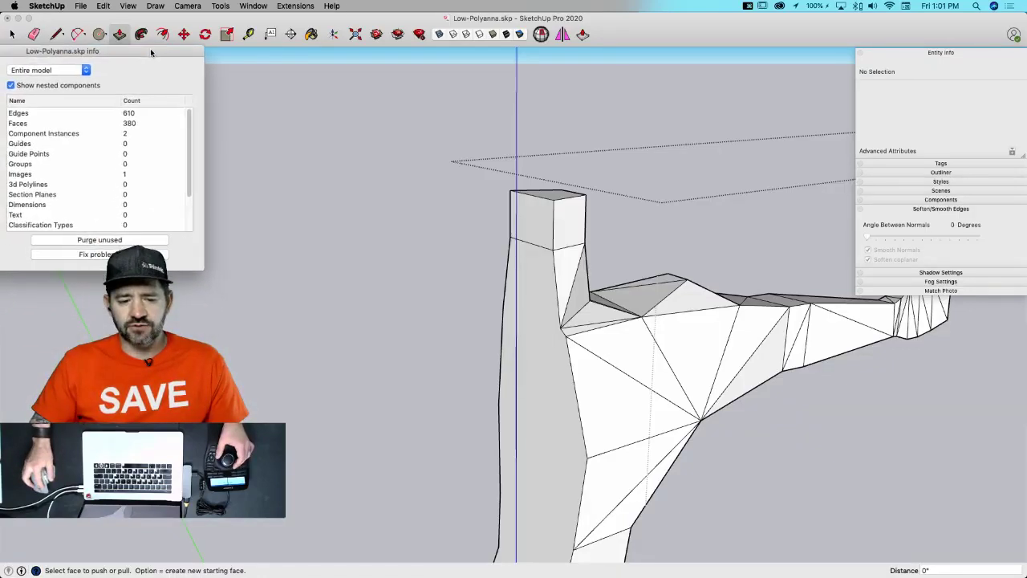
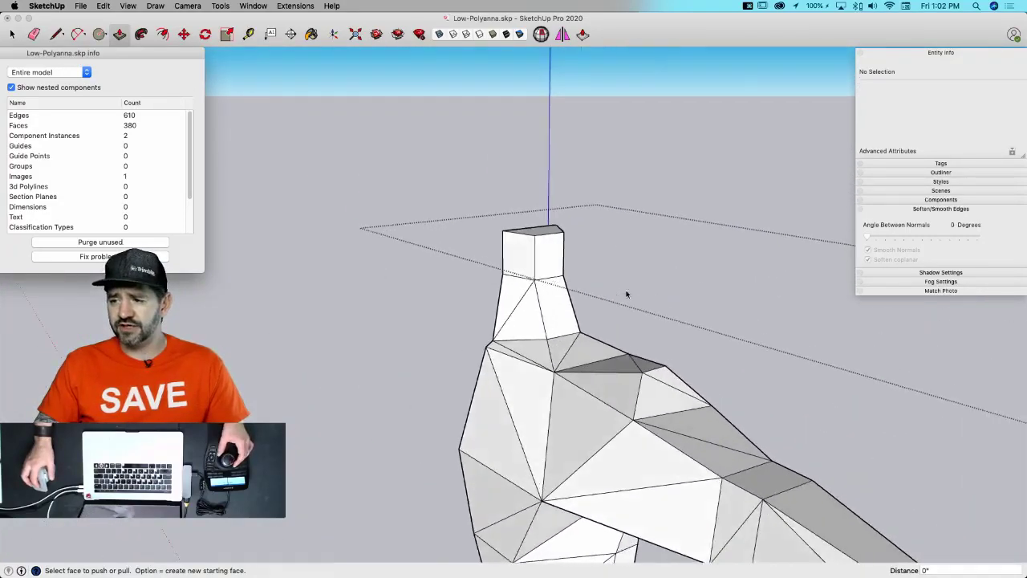
pyautogui.press('l')
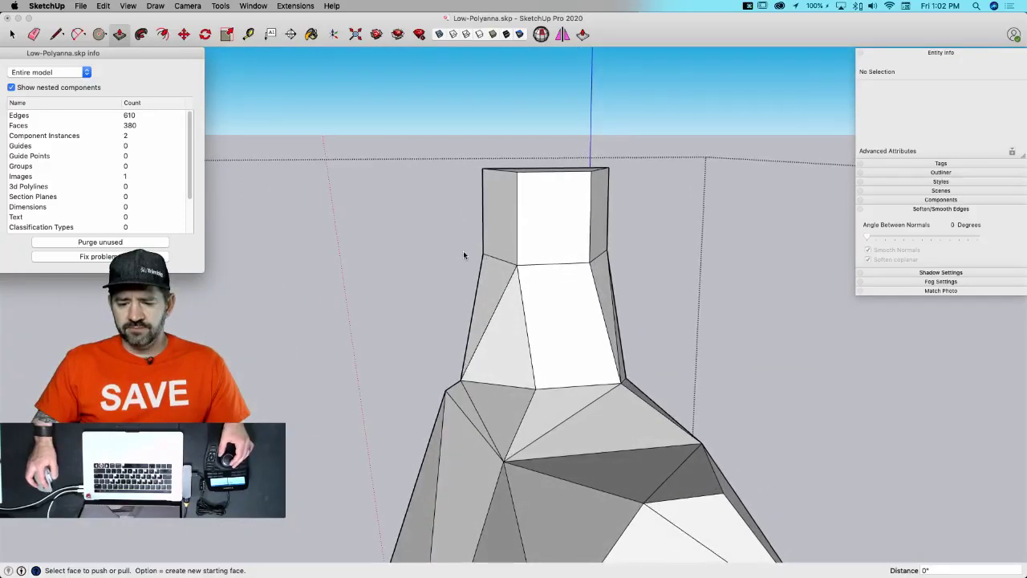
pyautogui.click(464, 251)
pyautogui.press('l')
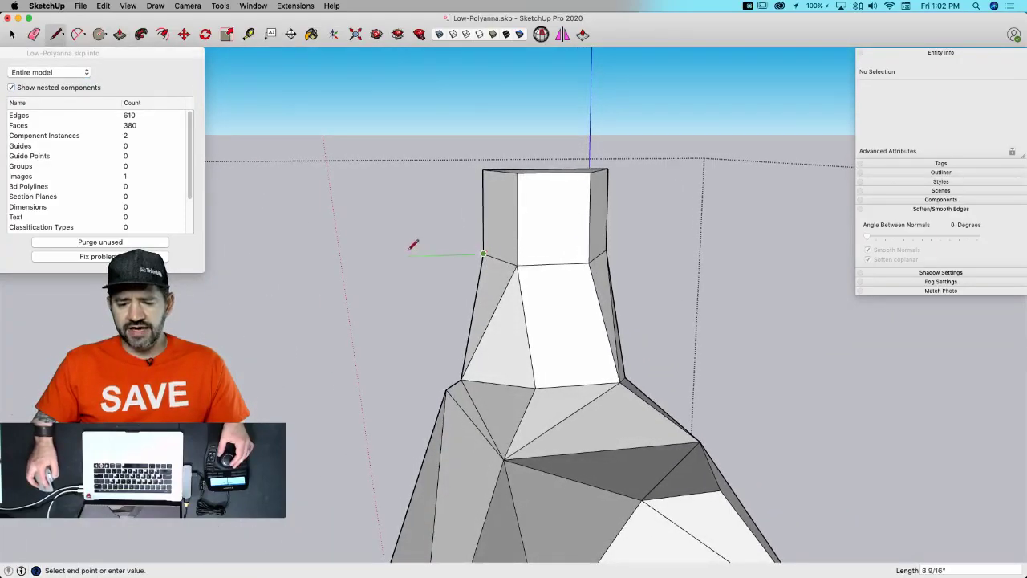
pyautogui.click(390, 254)
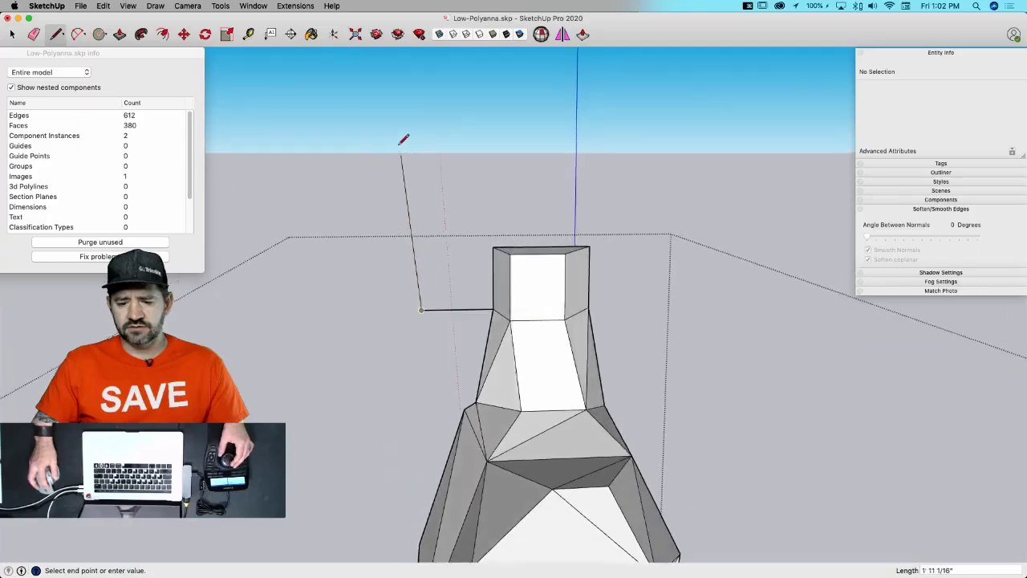
pyautogui.click(418, 109)
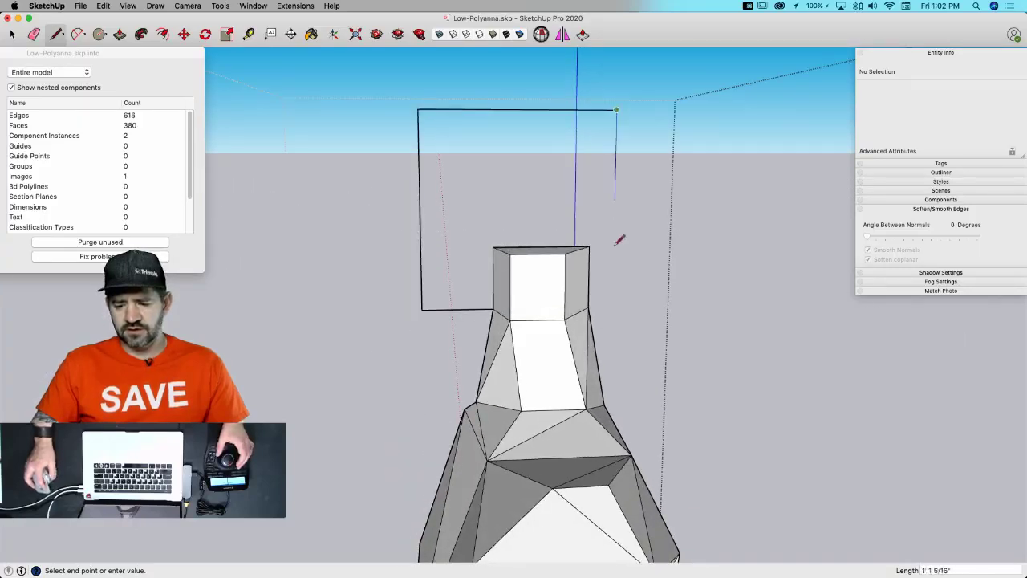
pyautogui.press('shift')
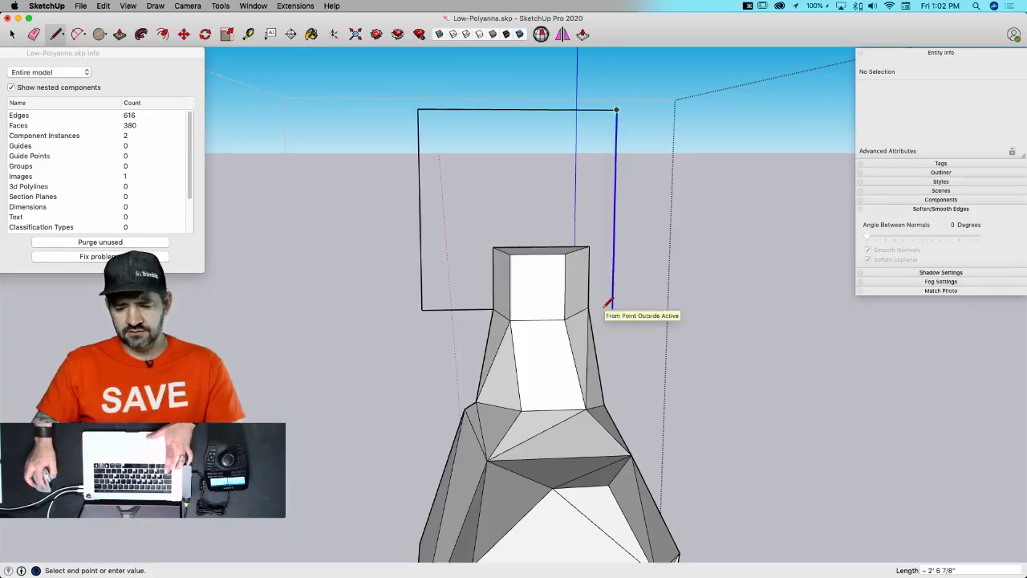
pyautogui.click(425, 308)
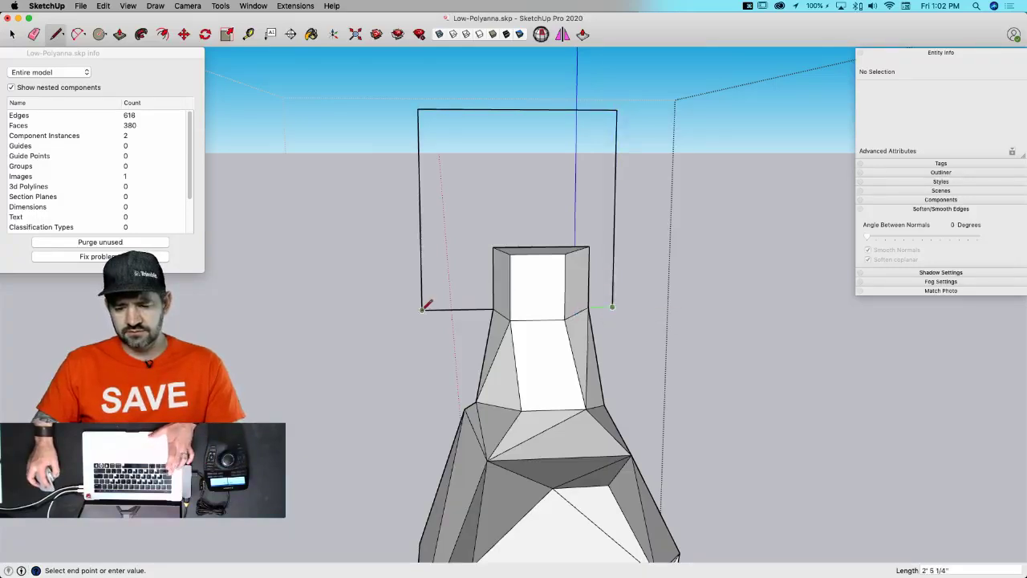
pyautogui.click(424, 308)
pyautogui.press('space')
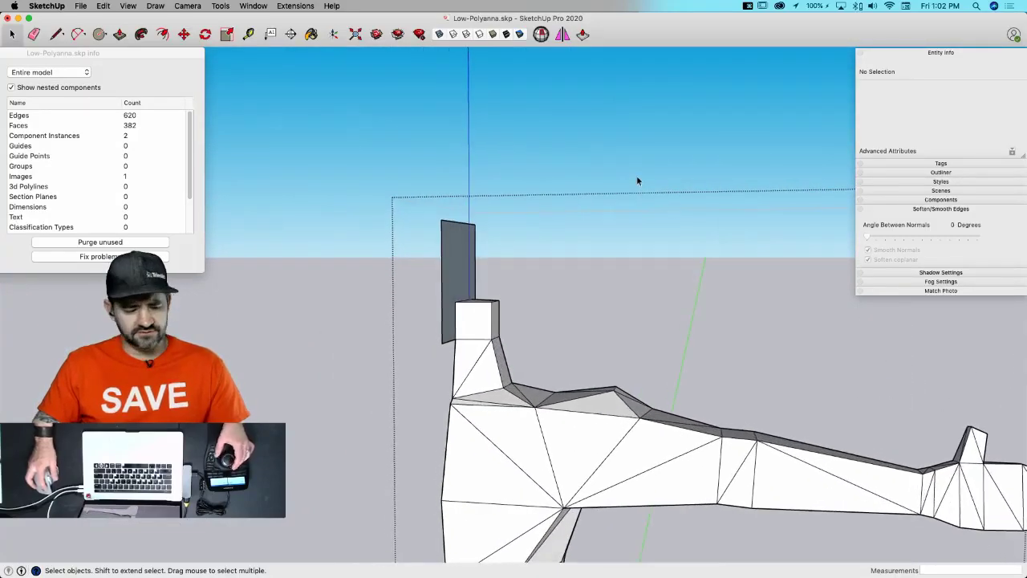
# - Show the reference image and raise the head rectangle's top edge by about 5 3/8" to suit the head outline
pyautogui.press('q')
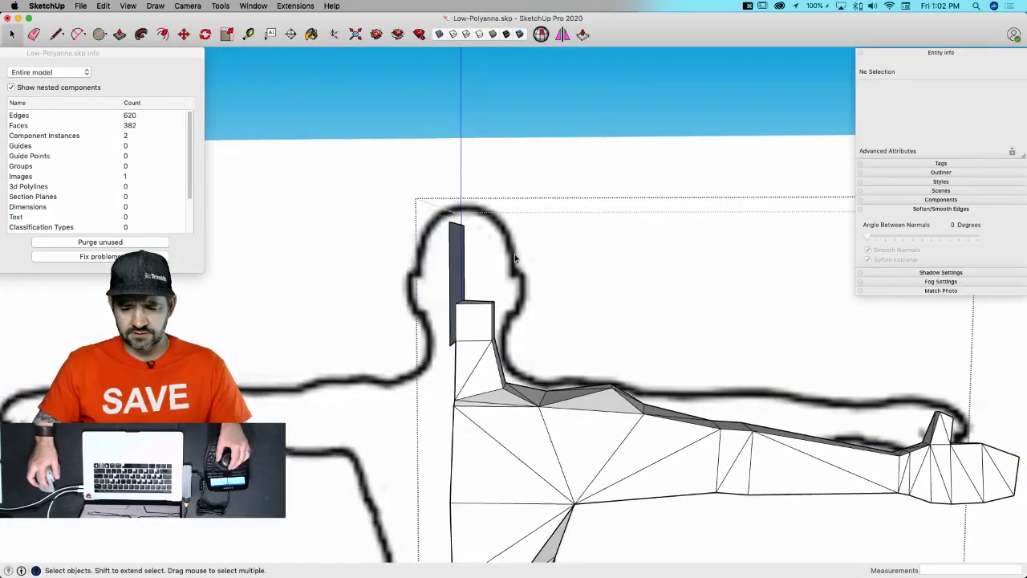
pyautogui.press('space')
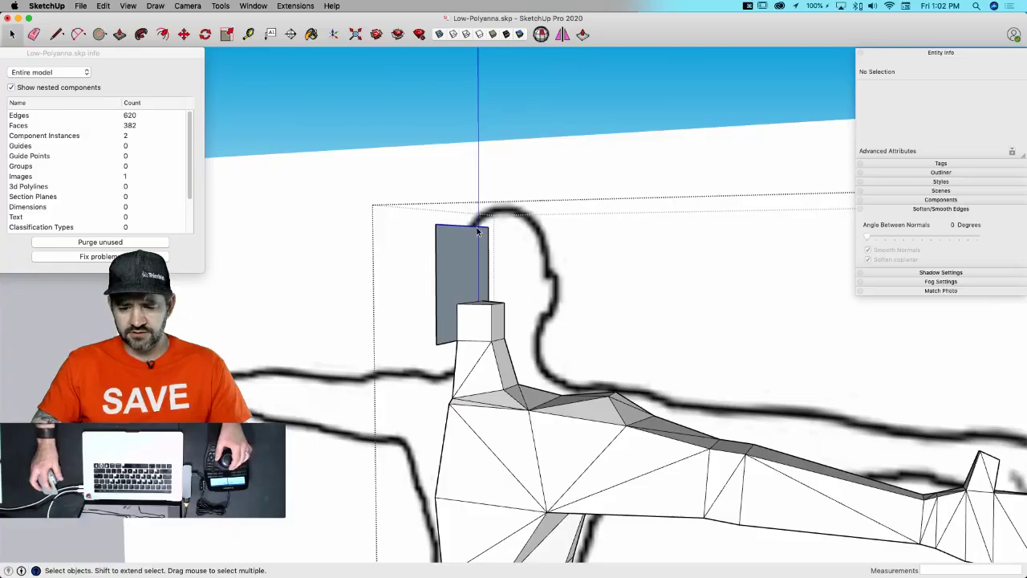
pyautogui.click(478, 231)
pyautogui.press('m')
pyautogui.click(481, 225)
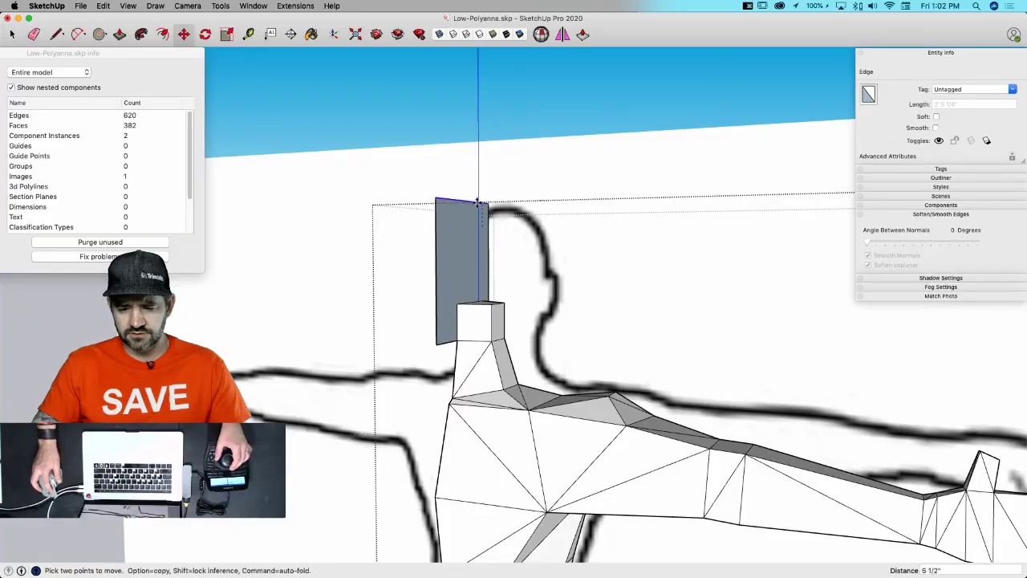
pyautogui.moveTo(477, 204); pyautogui.dragTo(648, 437, button='middle')
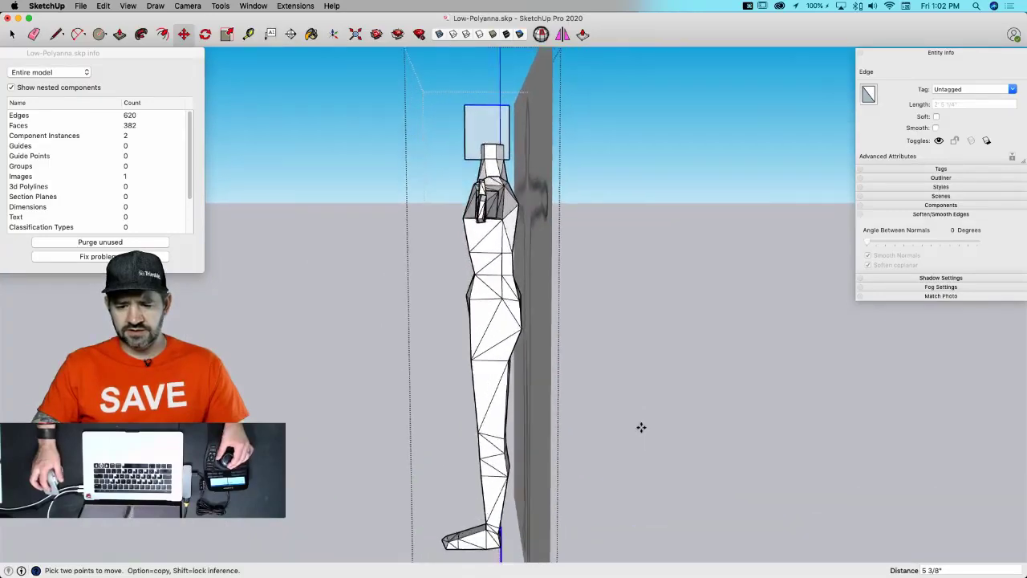
# - Move the head rectangle's front edge about 1 15/16" forward
pyautogui.press('space')
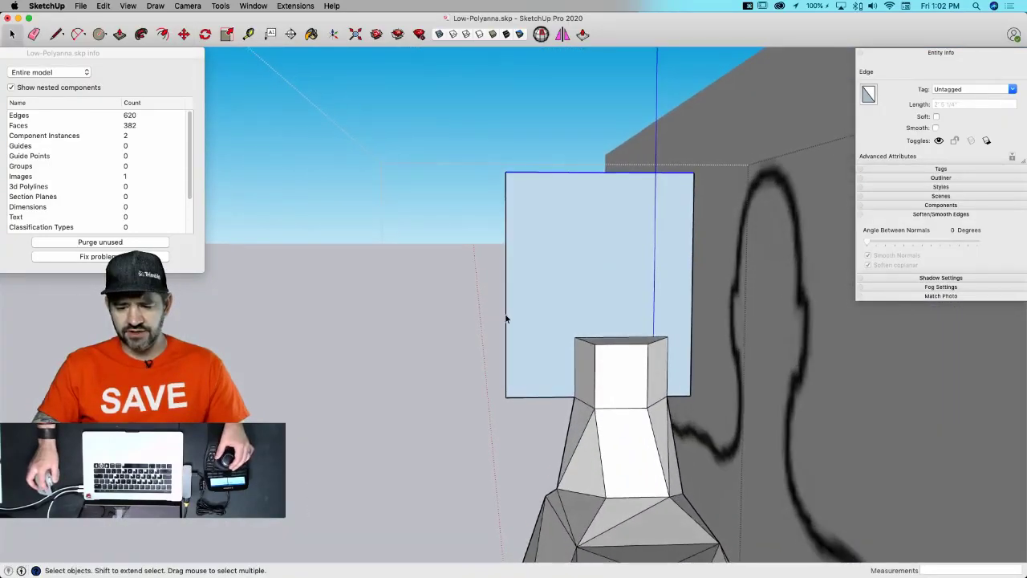
pyautogui.press('m')
pyautogui.click(506, 316)
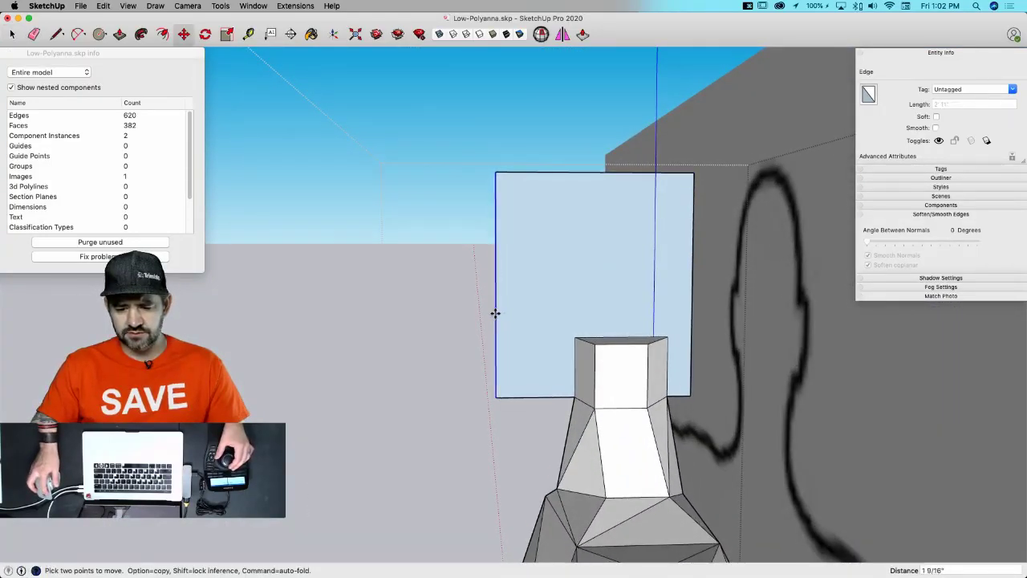
pyautogui.click(493, 315)
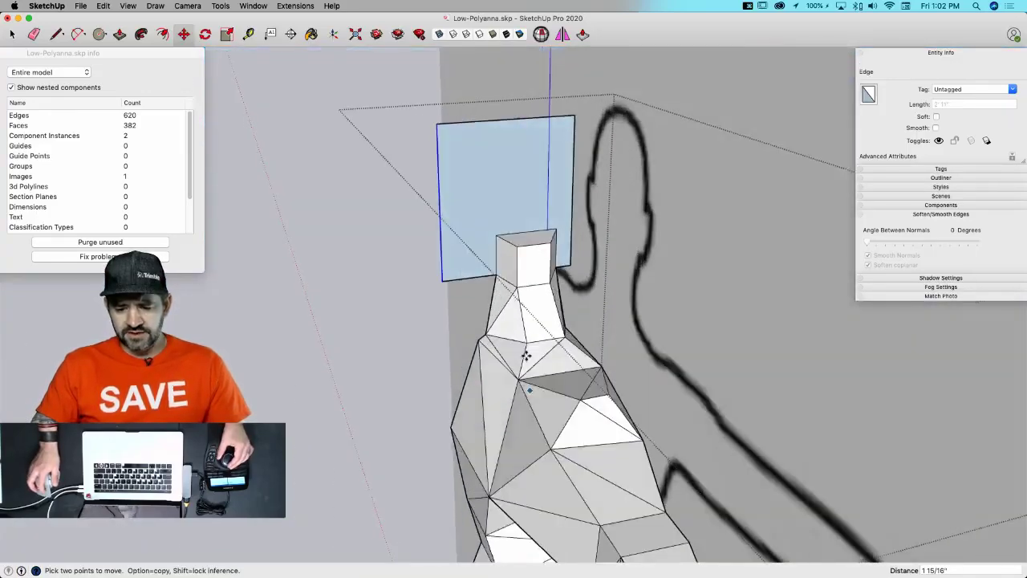
# - Erase the temporary block above the neck, including its outline on the head rectangle
pyautogui.press('e')
pyautogui.click(518, 347)
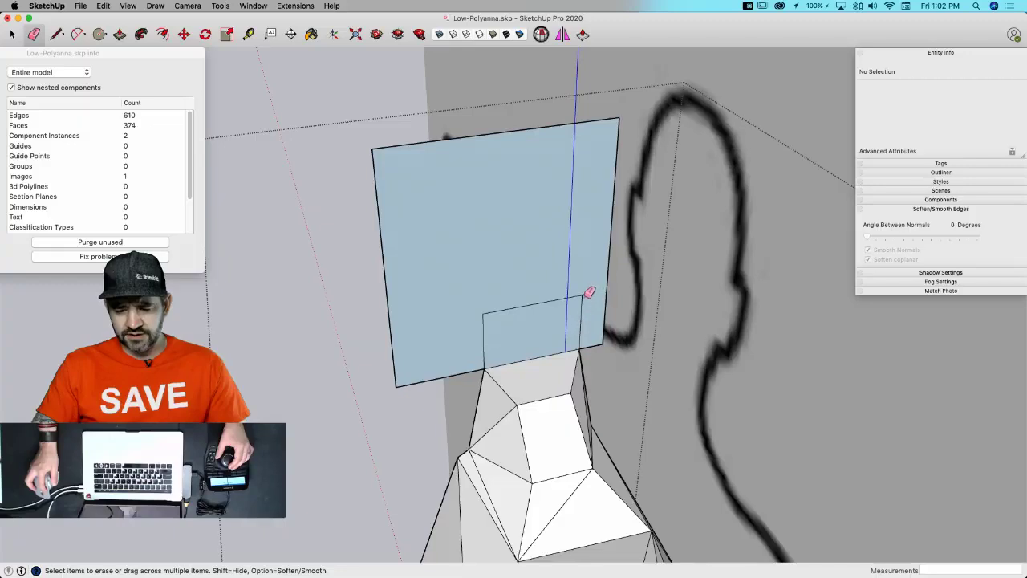
pyautogui.moveTo(576, 294); pyautogui.dragTo(480, 313)
pyautogui.press('l')
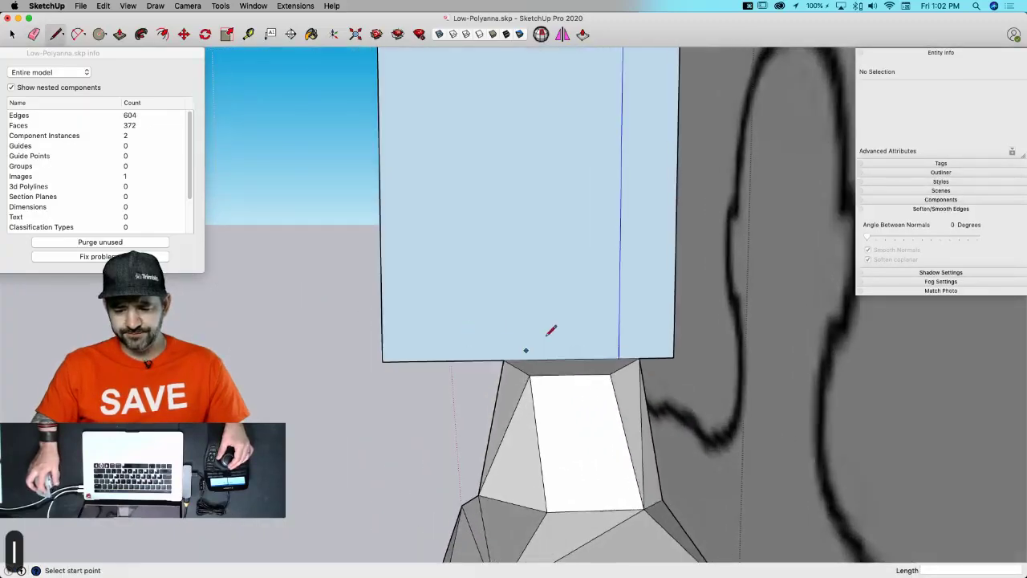
# - Select the head rectangle together with the neck's top face and move both down about 2 7/8"
pyautogui.press('space')
pyautogui.click(544, 343)
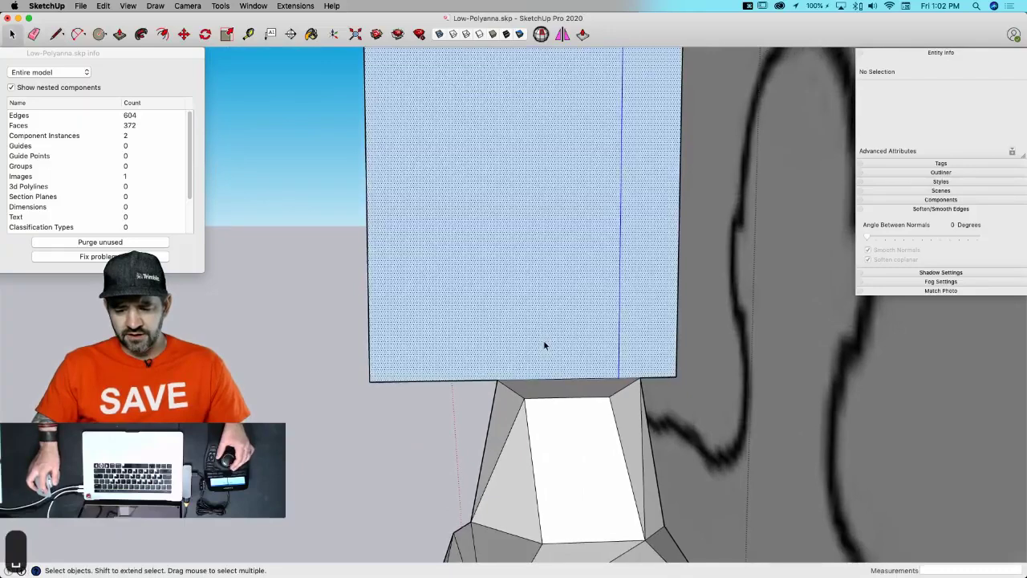
pyautogui.keyDown('shift'); pyautogui.click(550, 389); pyautogui.keyUp('shift')
pyautogui.press('m')
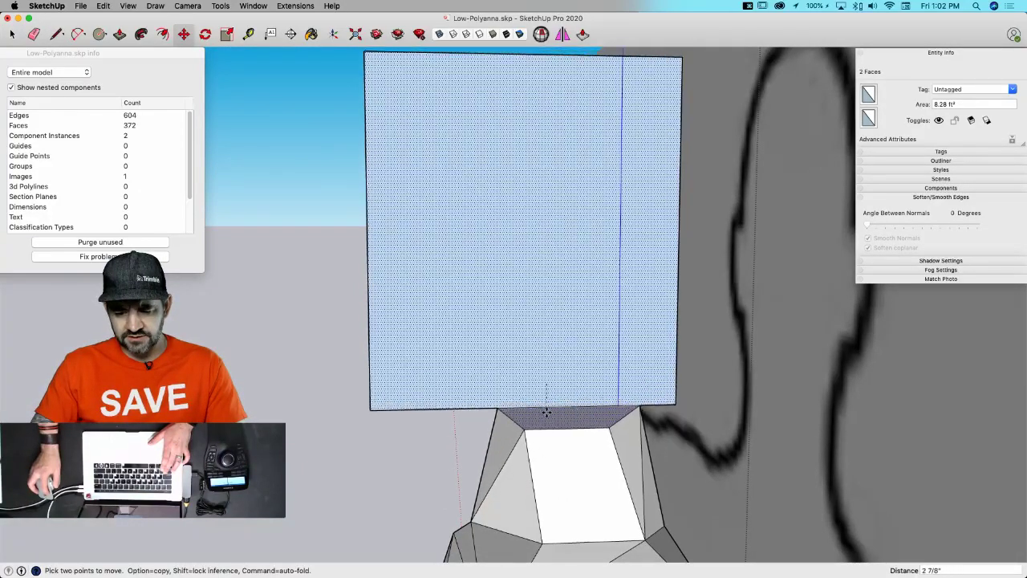
pyautogui.click(547, 413)
pyautogui.click(546, 410)
# - Draw an angular chin, mouth, nose, brow and forehead profile on the head rectangle, plus diagonals across its two rear corners
pyautogui.press('l')
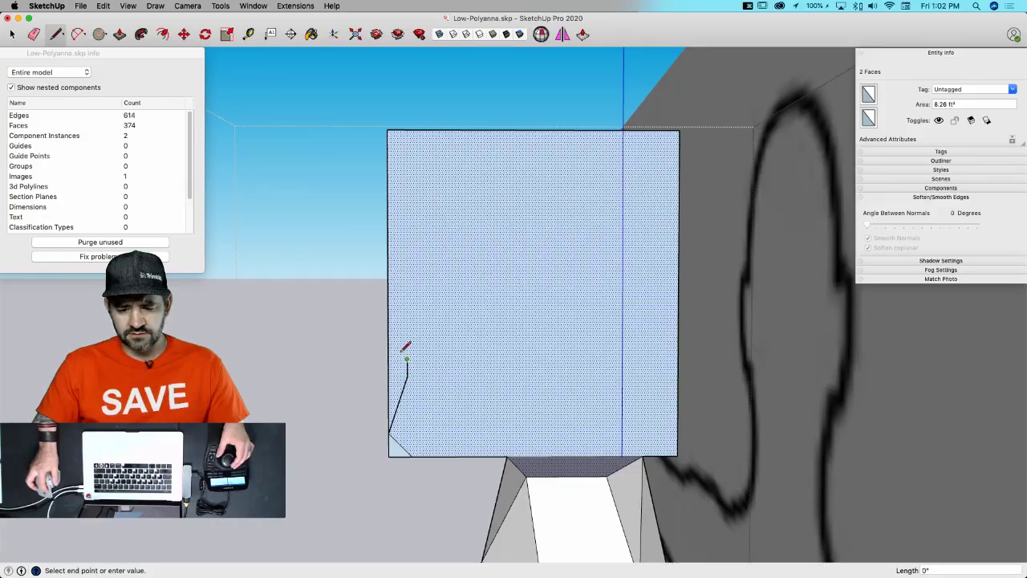
pyautogui.scroll(2, 399, 343)
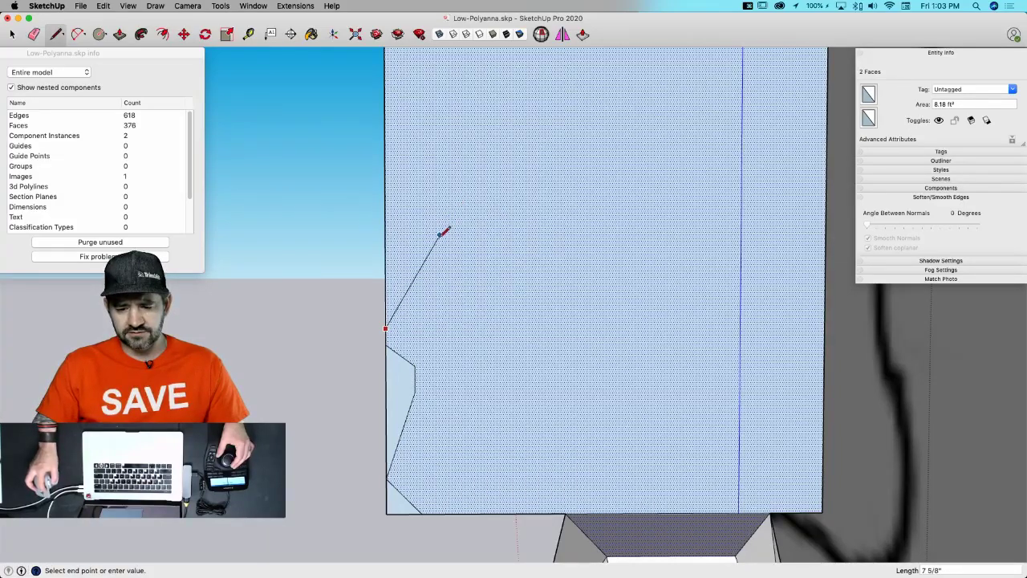
pyautogui.scroll(-2, 427, 180)
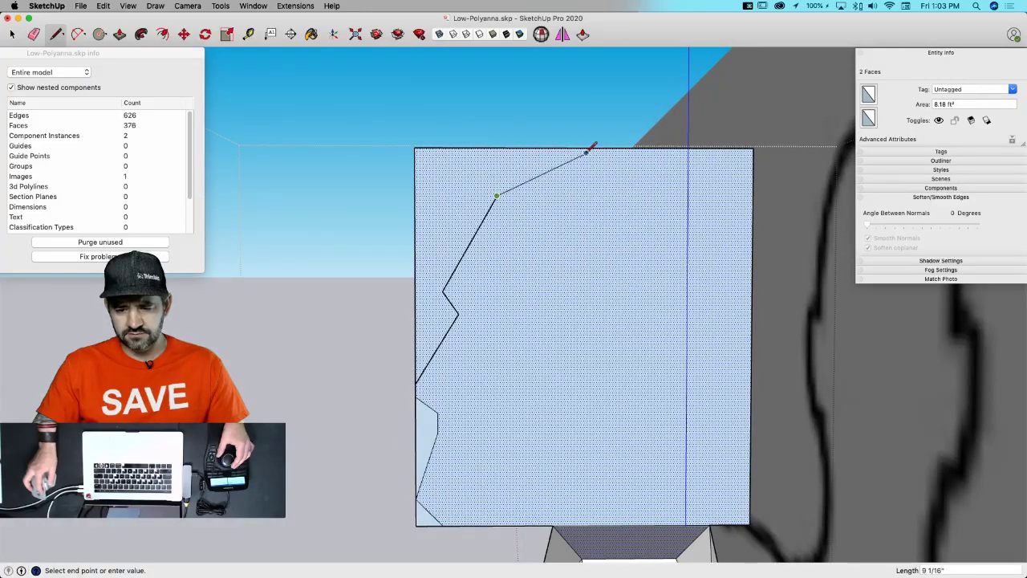
pyautogui.click(584, 148)
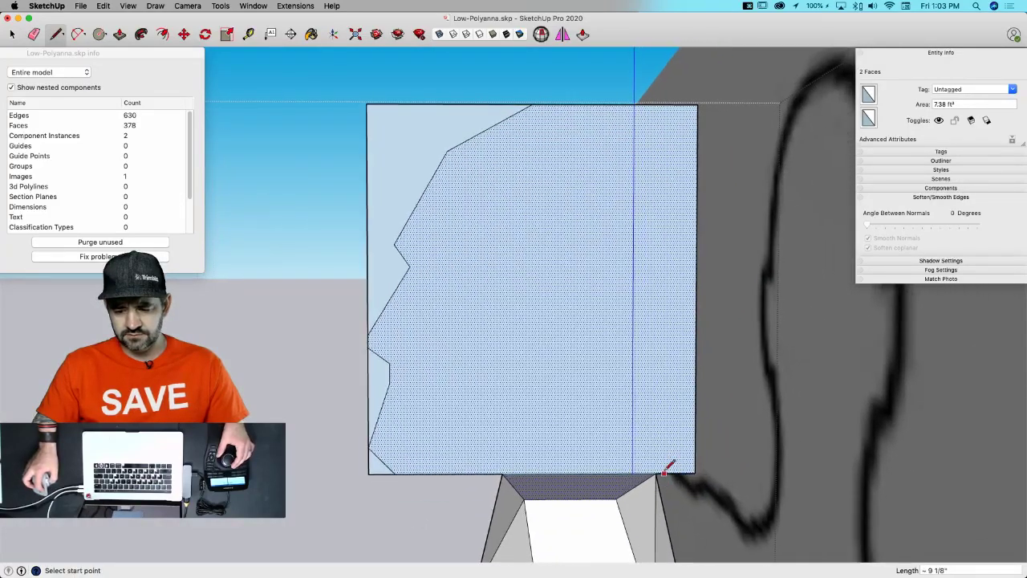
pyautogui.click(696, 347)
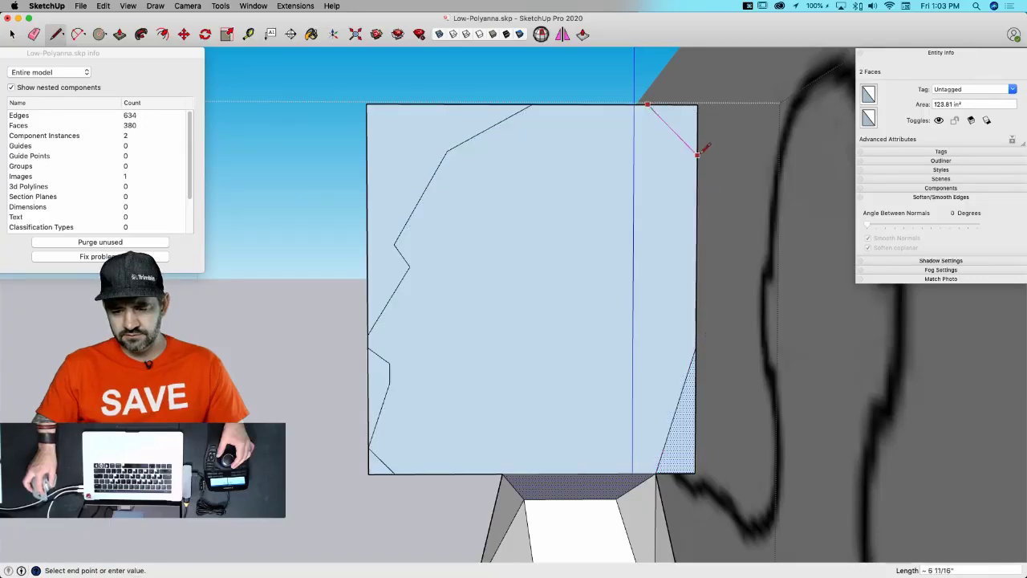
# - Erase the leftover rectangle corners and stray edges outside the head profile, at the front, back and beside the neck
pyautogui.press('e')
pyautogui.moveTo(688, 88)
pyautogui.mouseDown()
pyautogui.moveTo(690, 123)
pyautogui.moveTo(700, 123)
pyautogui.mouseUp()
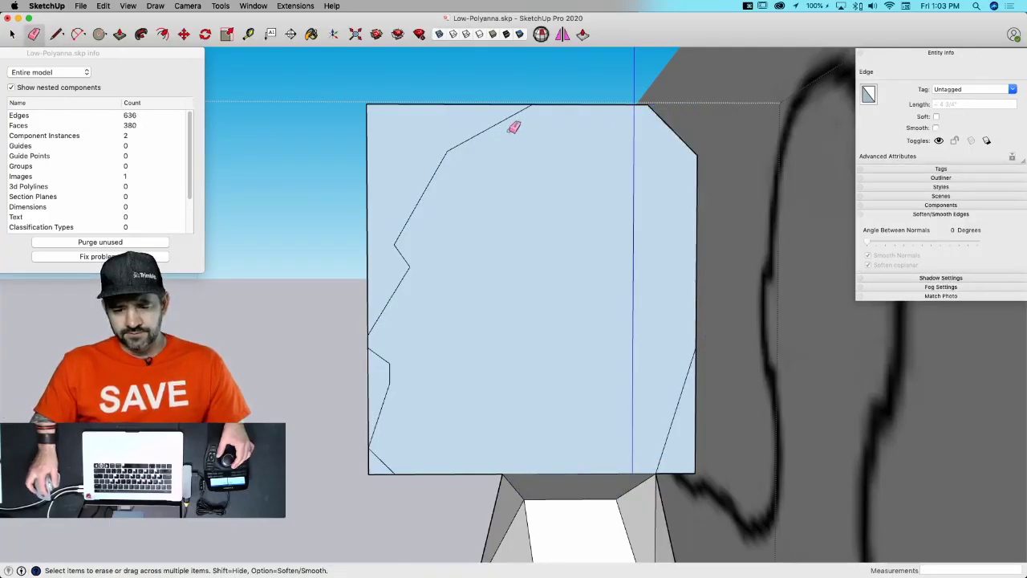
pyautogui.moveTo(373, 101); pyautogui.dragTo(379, 297)
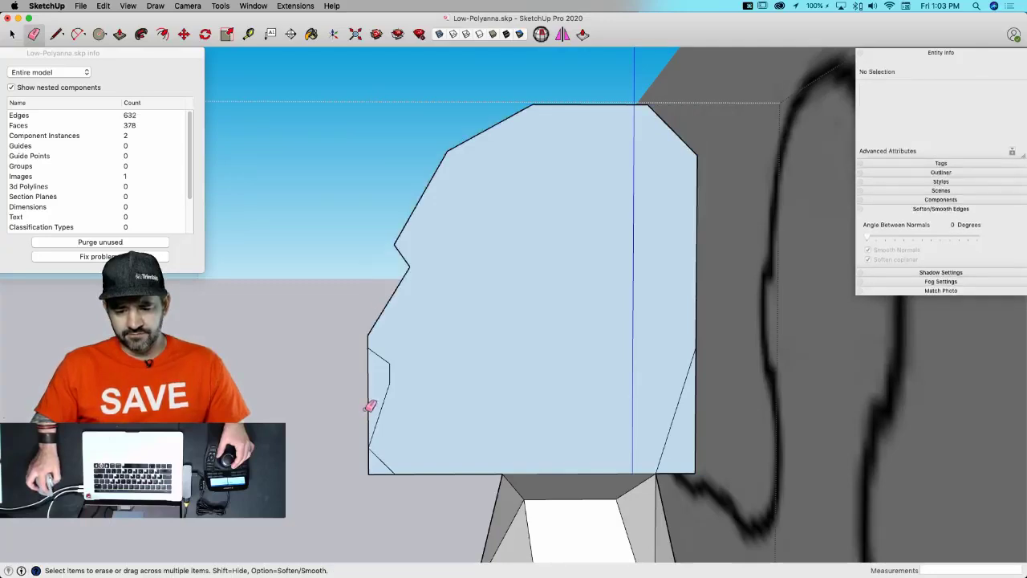
pyautogui.moveTo(377, 472); pyautogui.dragTo(382, 474)
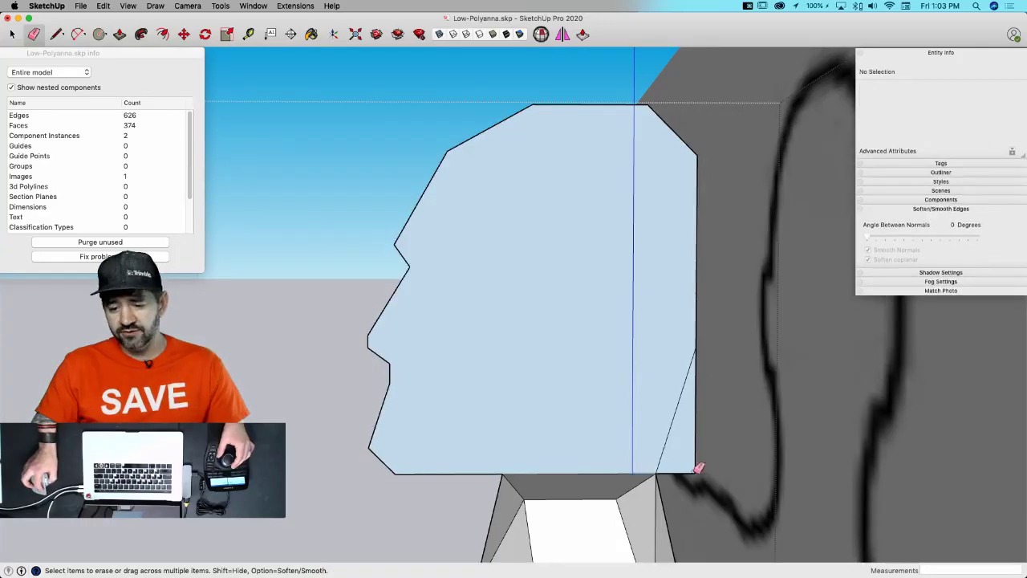
pyautogui.moveTo(698, 468); pyautogui.dragTo(702, 446)
pyautogui.scroll(-5, 700, 427)
pyautogui.moveTo(700, 427); pyautogui.dragTo(586, 363, button='middle')
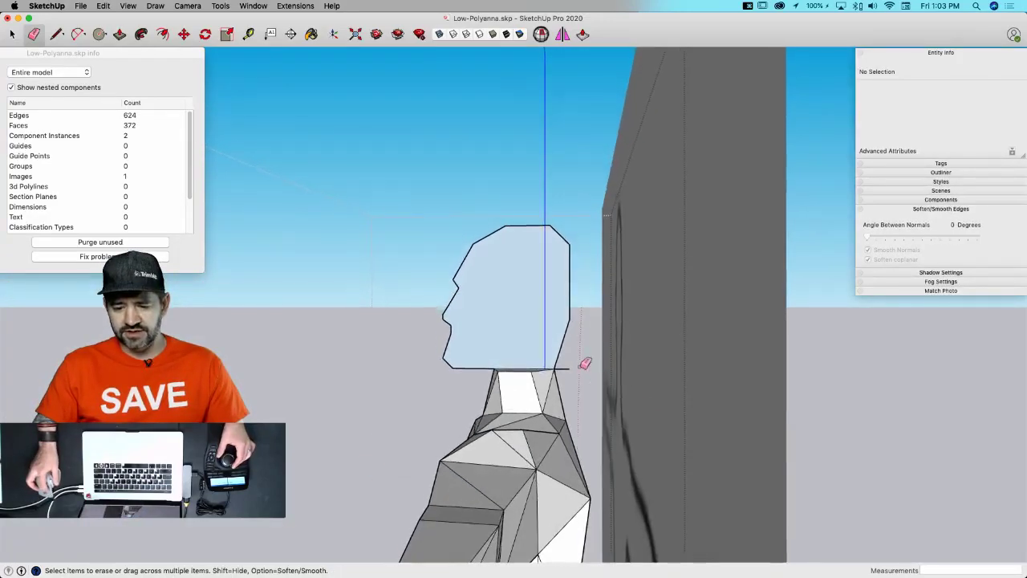
pyautogui.moveTo(566, 373); pyautogui.dragTo(575, 373)
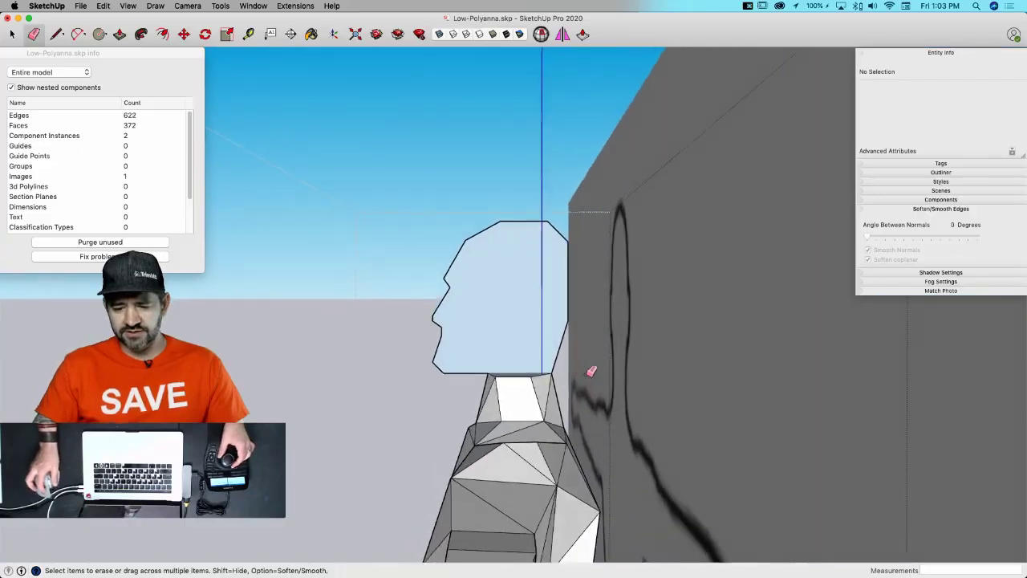
# - Move the vertical back edge of the head profile about 3 3/16" to reshape the back of the skull
pyautogui.press('space')
pyautogui.click(553, 307)
pyautogui.press('m')
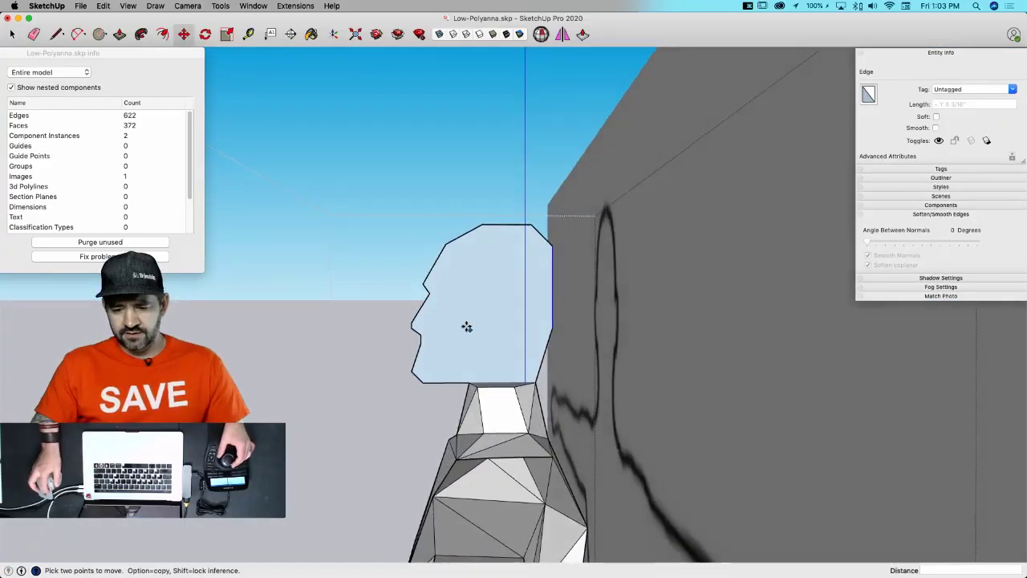
pyautogui.click(467, 326)
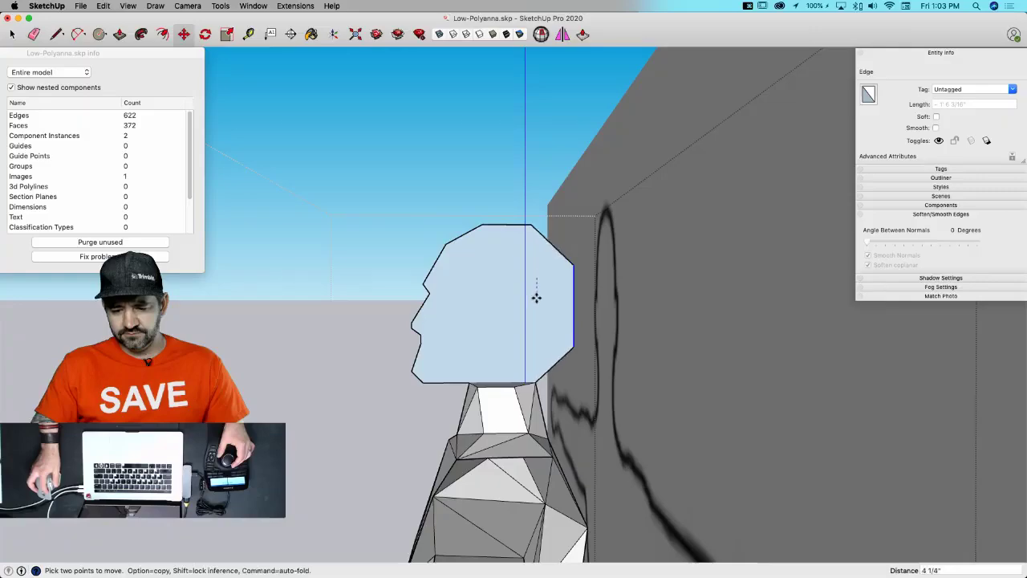
pyautogui.moveTo(484, 343); pyautogui.dragTo(537, 413, button='middle')
pyautogui.press('super+3')
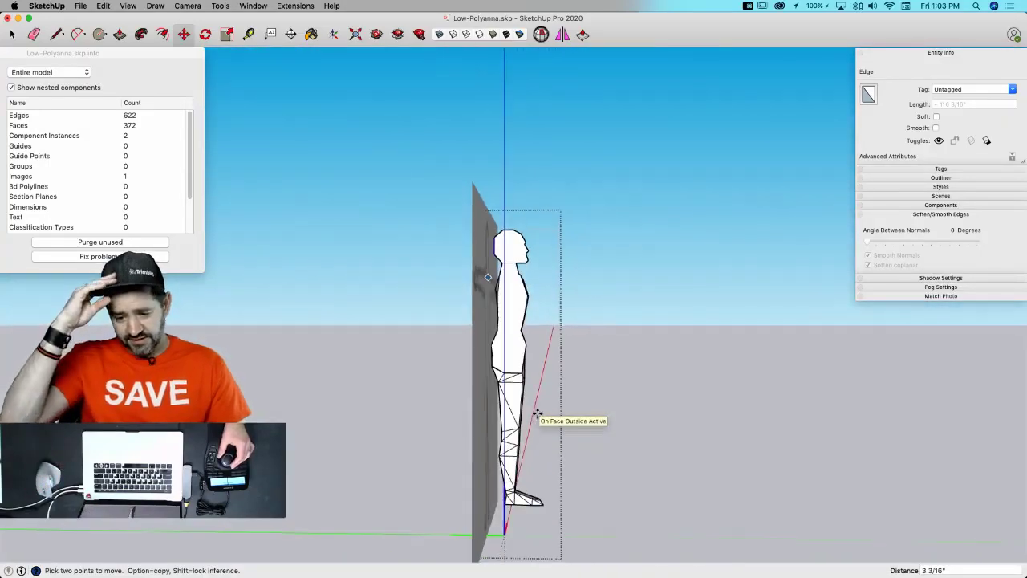
pyautogui.press('super+4')
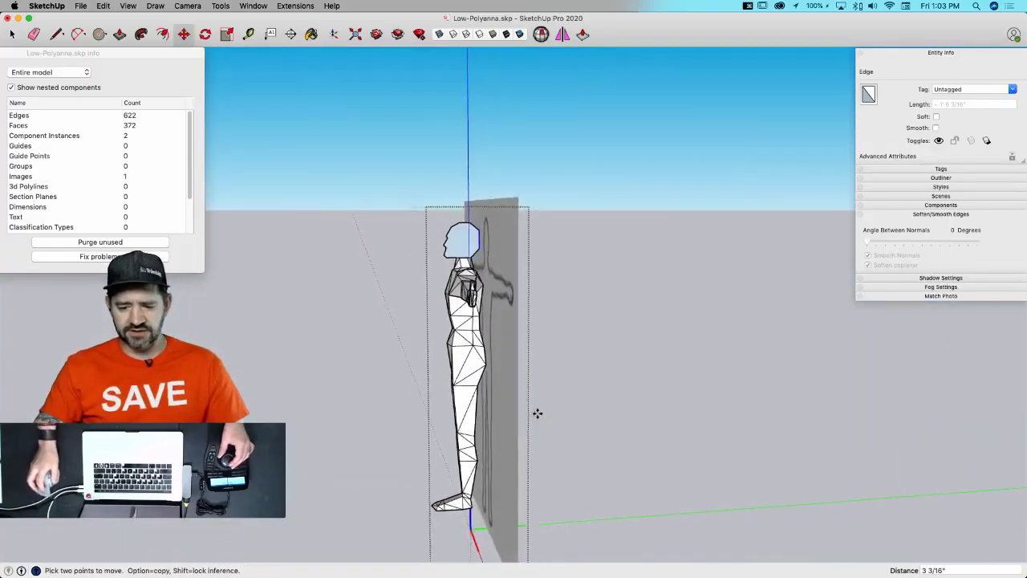
pyautogui.press('super+1')
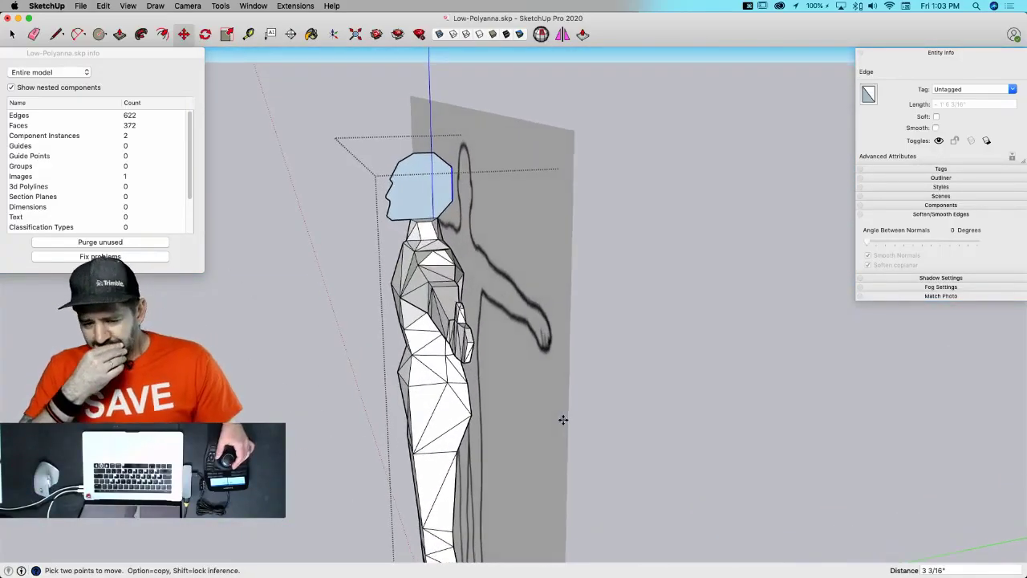
# - Select the head profile's front and crown edges from the nose to the top and move them up about 3 7/16"
pyautogui.press('super+2')
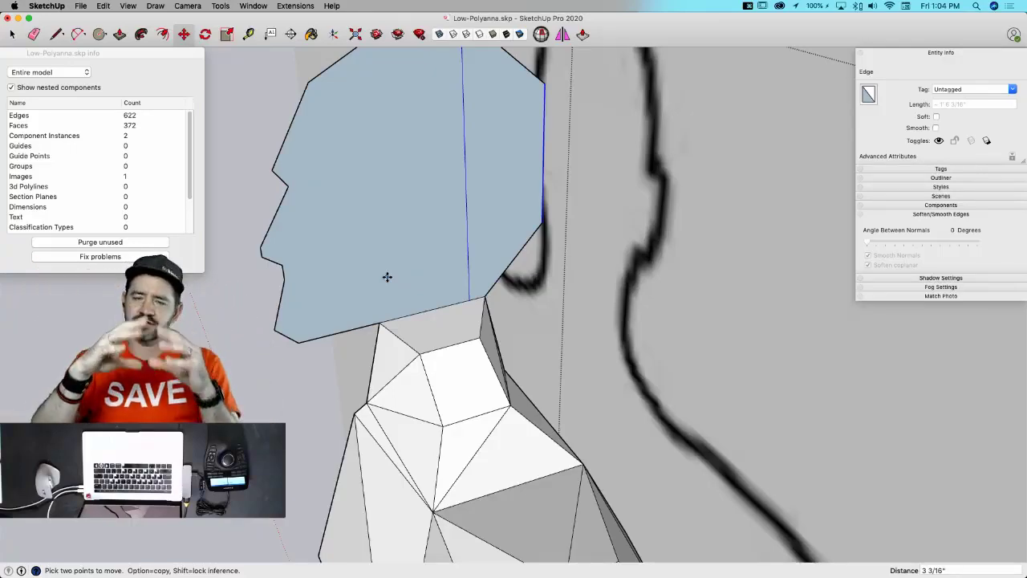
pyautogui.scroll(-10, 386, 277)
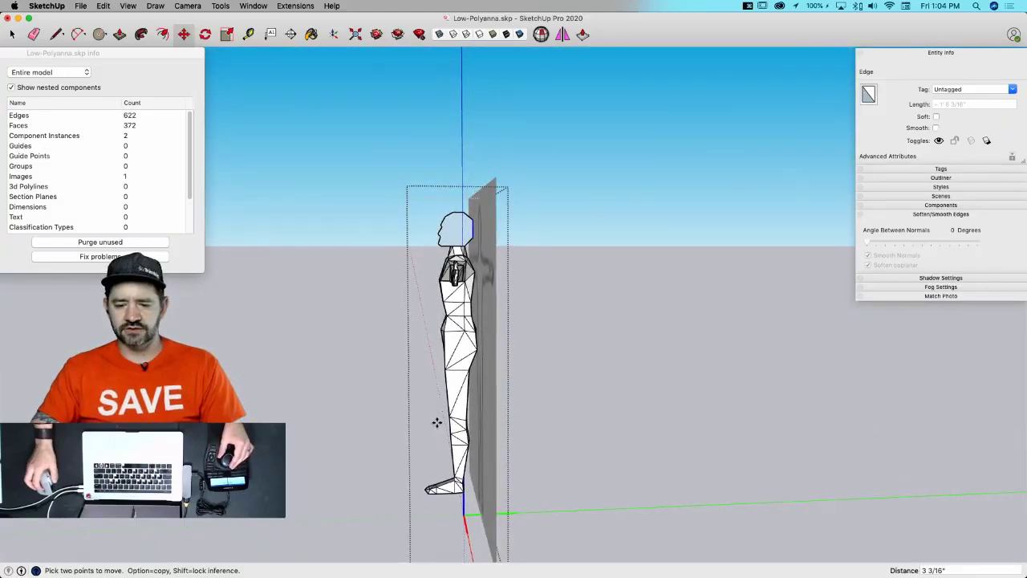
pyautogui.press('space')
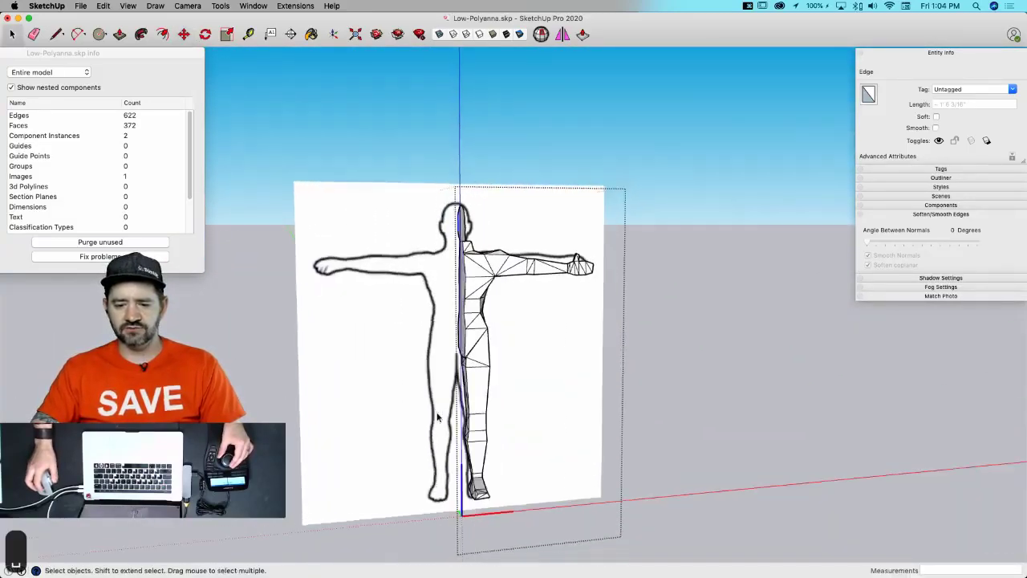
pyautogui.moveTo(438, 417); pyautogui.dragTo(539, 229, button='middle')
pyautogui.scroll(8, 476, 206)
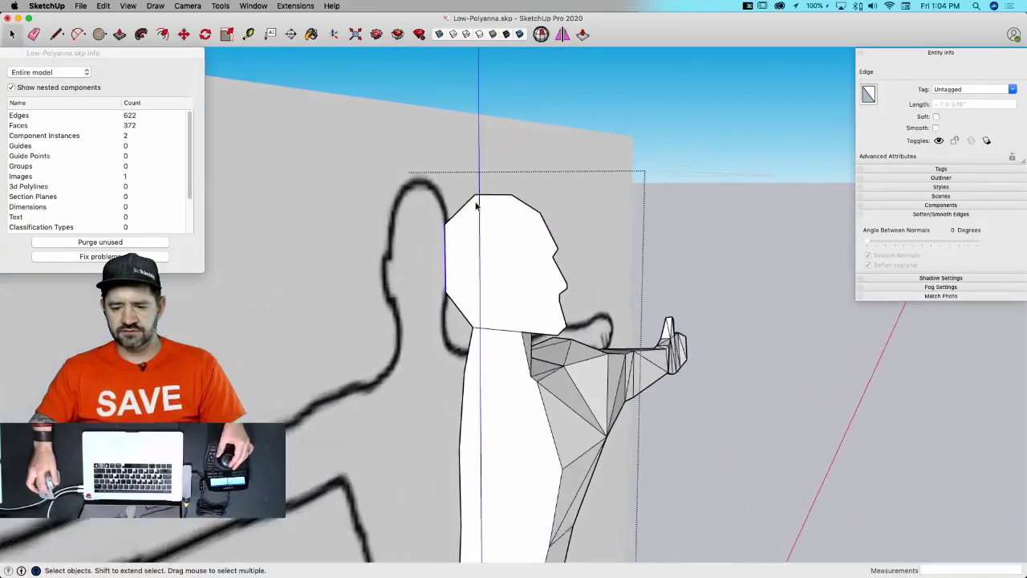
pyautogui.moveTo(580, 318); pyautogui.dragTo(581, 314)
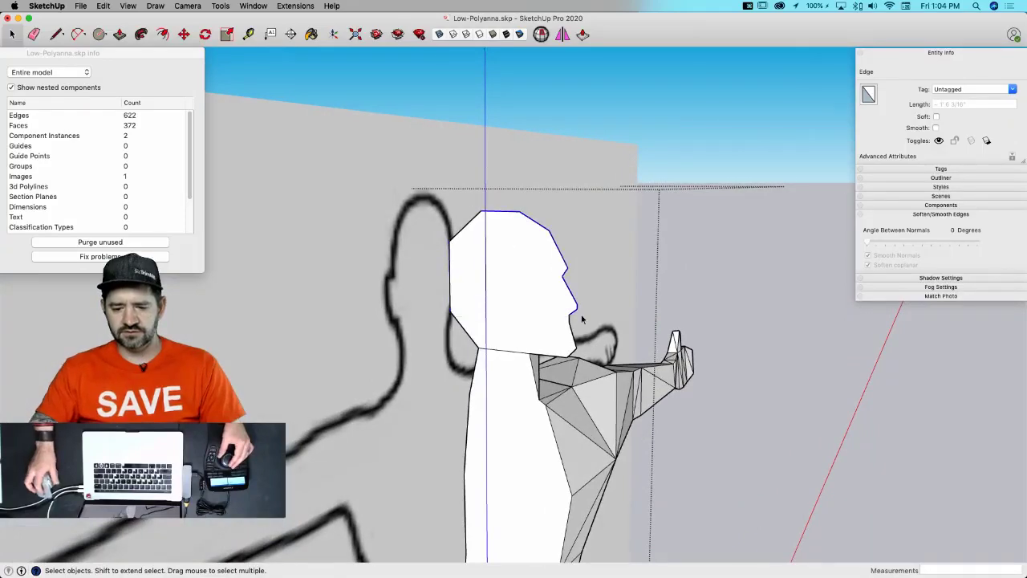
pyautogui.press('m')
pyautogui.moveTo(581, 315); pyautogui.dragTo(451, 263, button='middle')
pyautogui.click(484, 304)
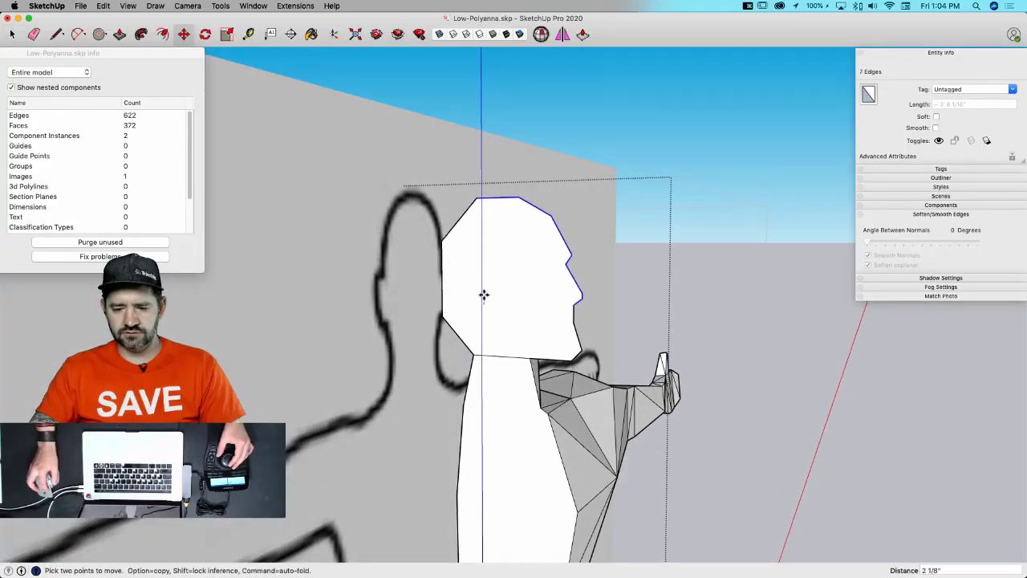
pyautogui.click(483, 290)
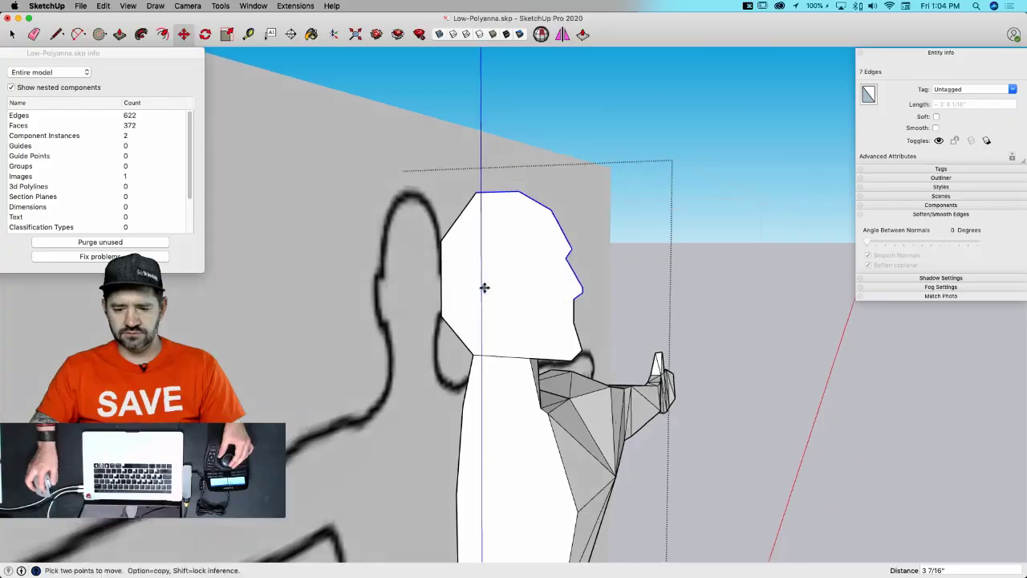
pyautogui.press('space')
# - Extrude the head profile face sideways about 1' 4 9/16" to match the reference head width and leave the component
pyautogui.moveTo(533, 337); pyautogui.dragTo(446, 308, button='middle')
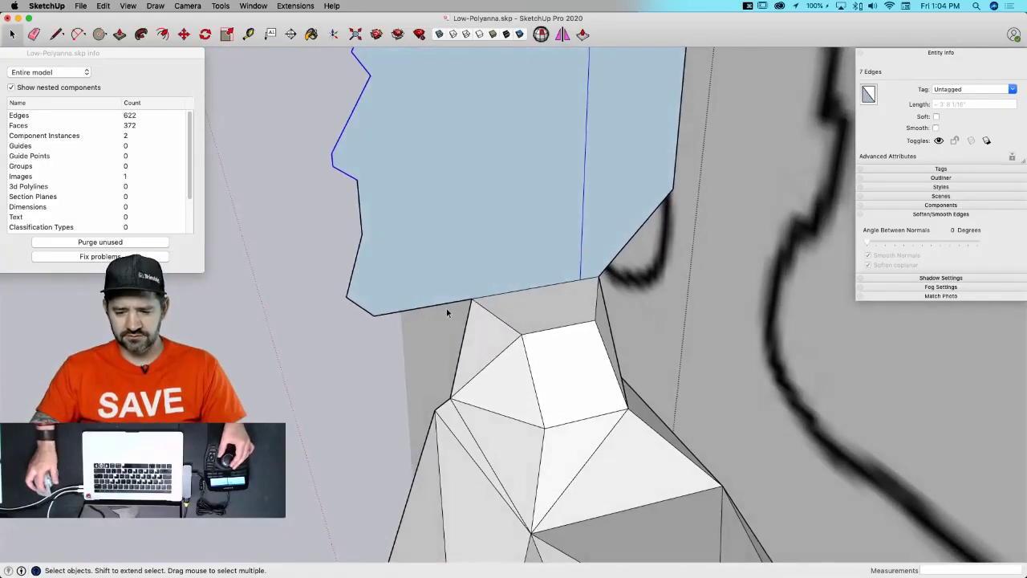
pyautogui.press('p')
pyautogui.moveTo(452, 288); pyautogui.dragTo(525, 358)
pyautogui.moveTo(524, 357); pyautogui.dragTo(526, 358, button='middle')
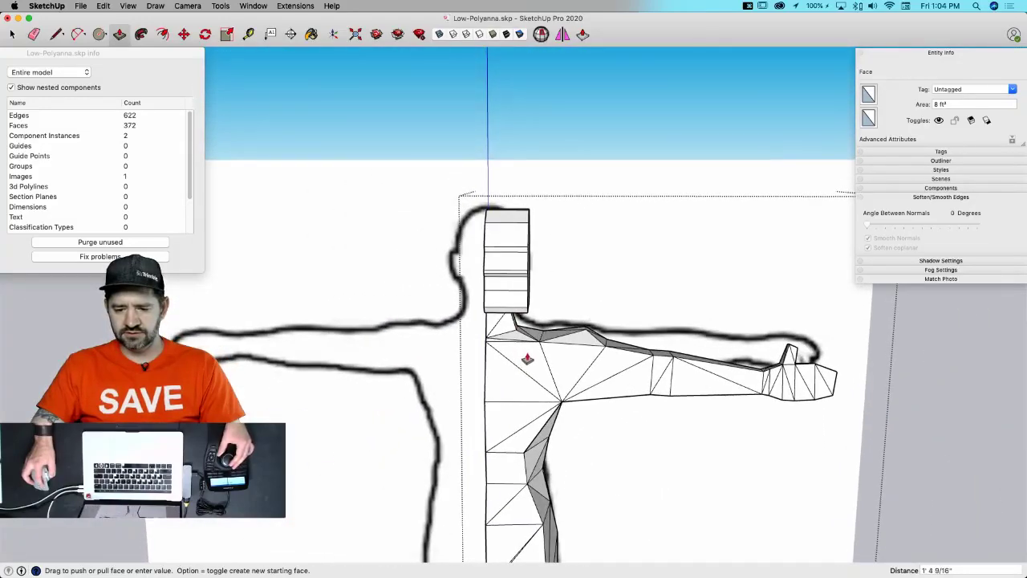
pyautogui.click(527, 359)
pyautogui.press('space')
pyautogui.click(675, 440)
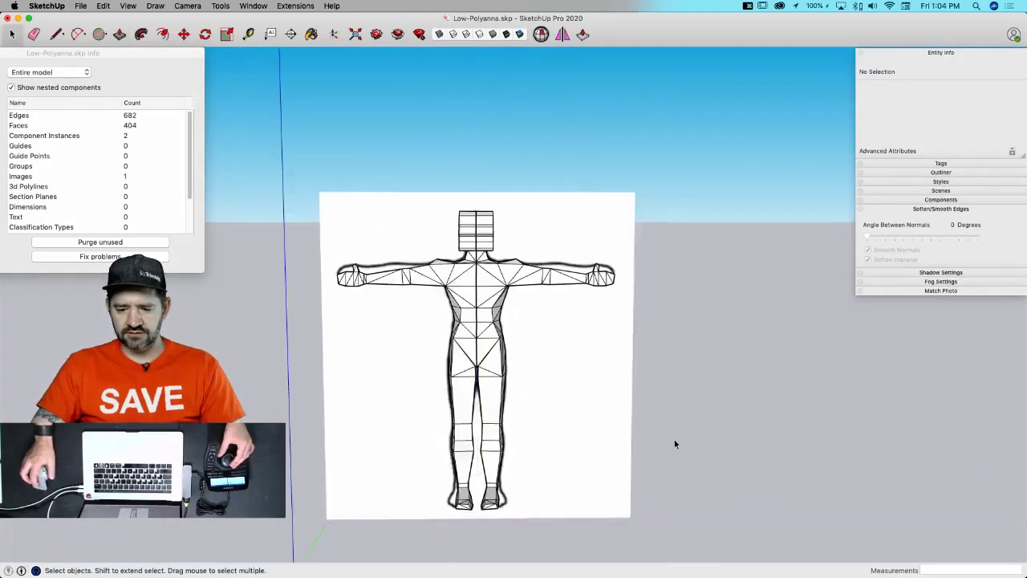
# - Examine the mirrored figure and its extruded head from the front and both sides
pyautogui.press('super+6')
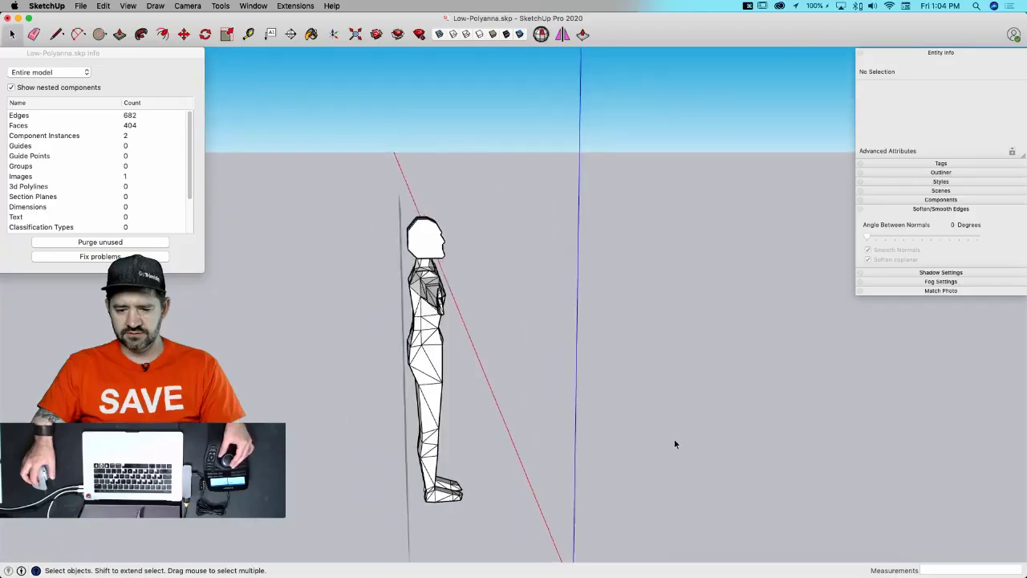
pyautogui.press('super+4')
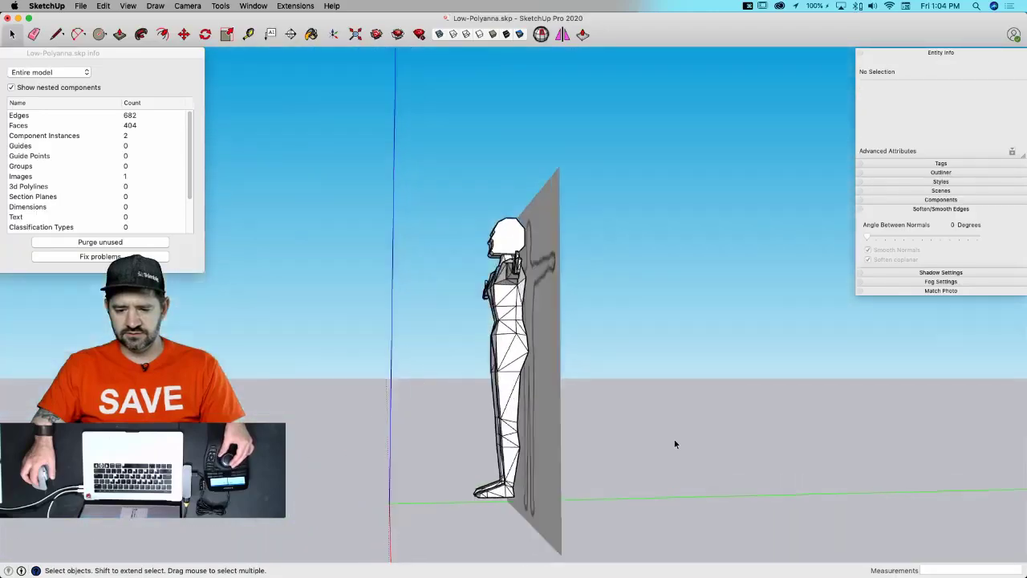
pyautogui.press('super+3')
pyautogui.press('super+1')
pyautogui.press('super+3')
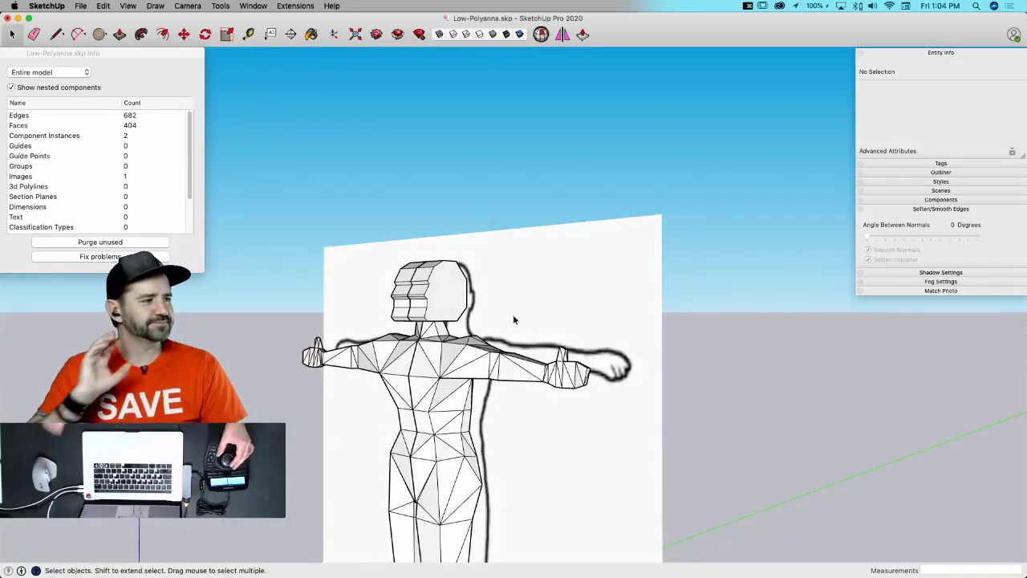
pyautogui.scroll(5, 515, 320)
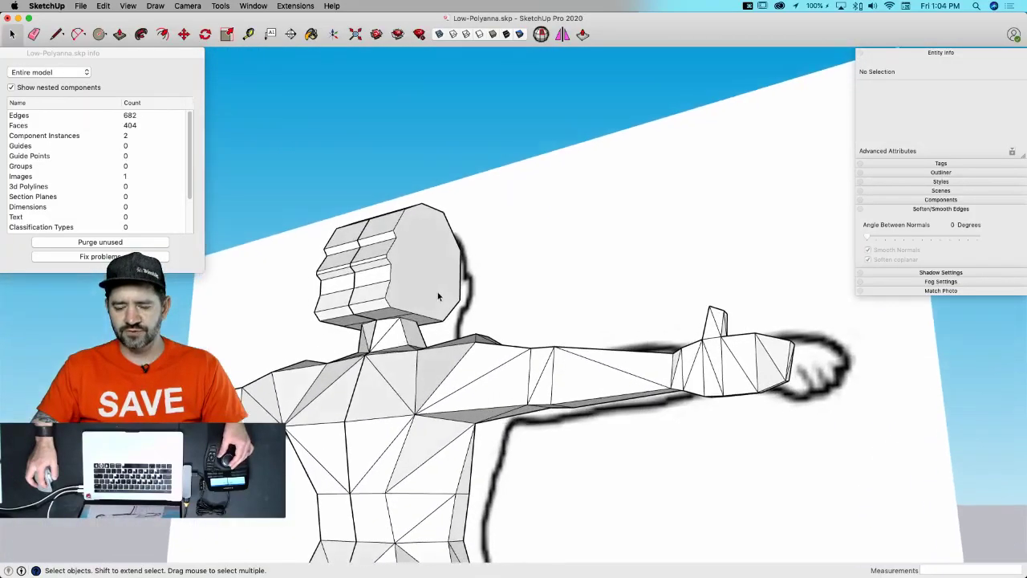
# - Open the half figure for editing and move the chin's outer corner edge inward about 8 3/16"
pyautogui.doubleClick(439, 293)
pyautogui.scroll(6, 412, 326)
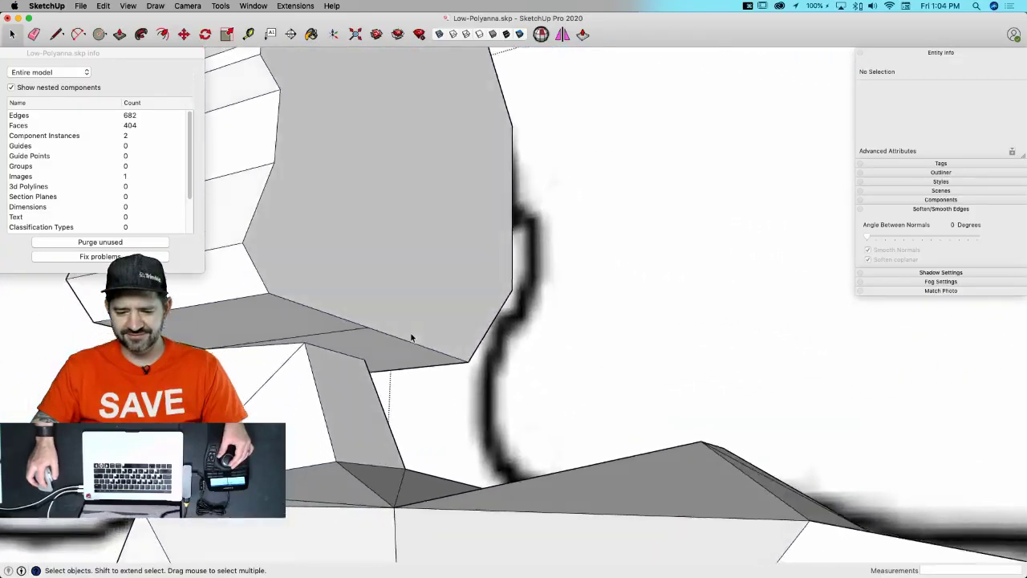
pyautogui.scroll(-5, 427, 300)
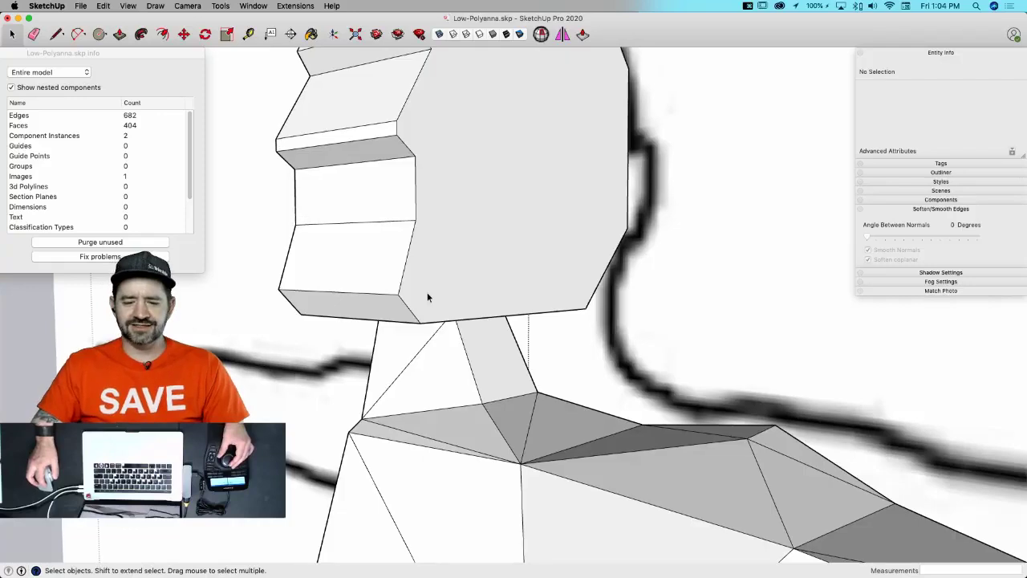
pyautogui.moveTo(427, 298); pyautogui.dragTo(418, 308, button='middle')
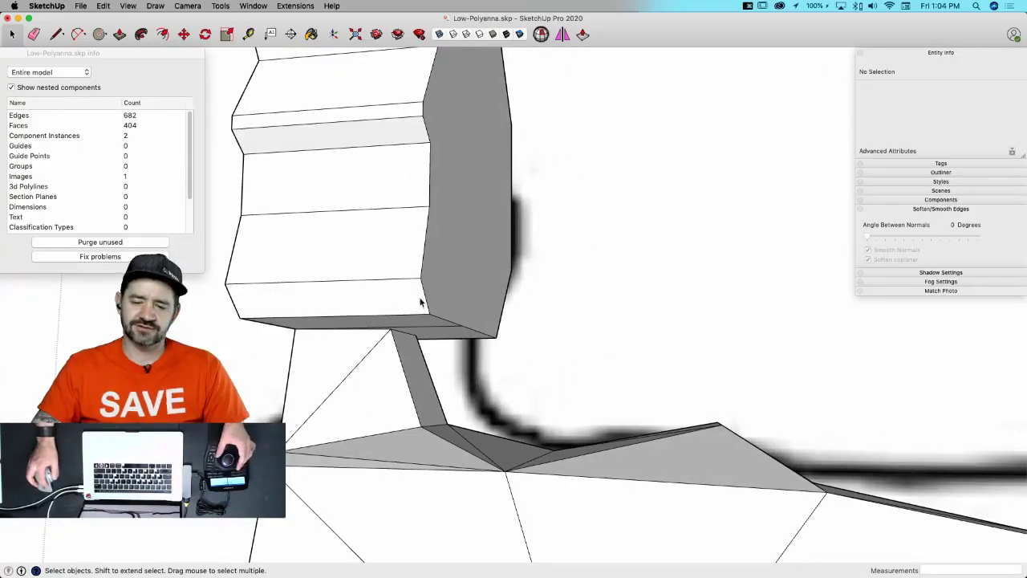
pyautogui.press('m')
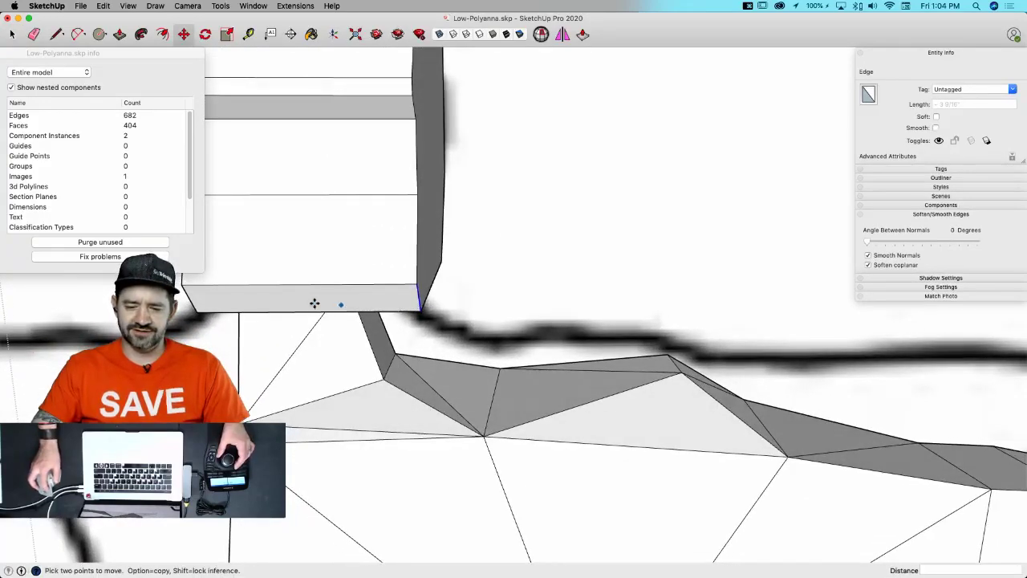
pyautogui.click(419, 310)
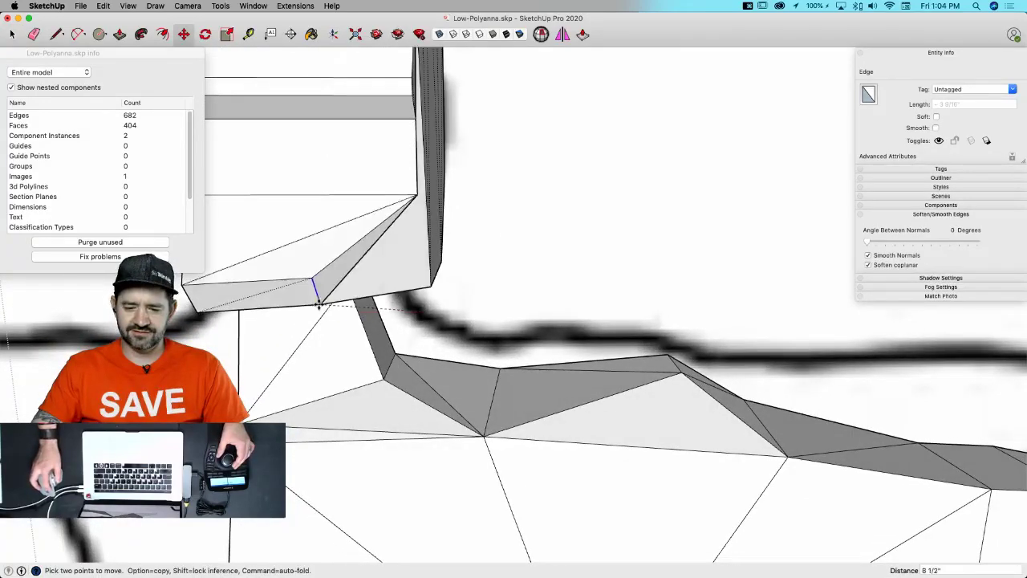
pyautogui.click(311, 314)
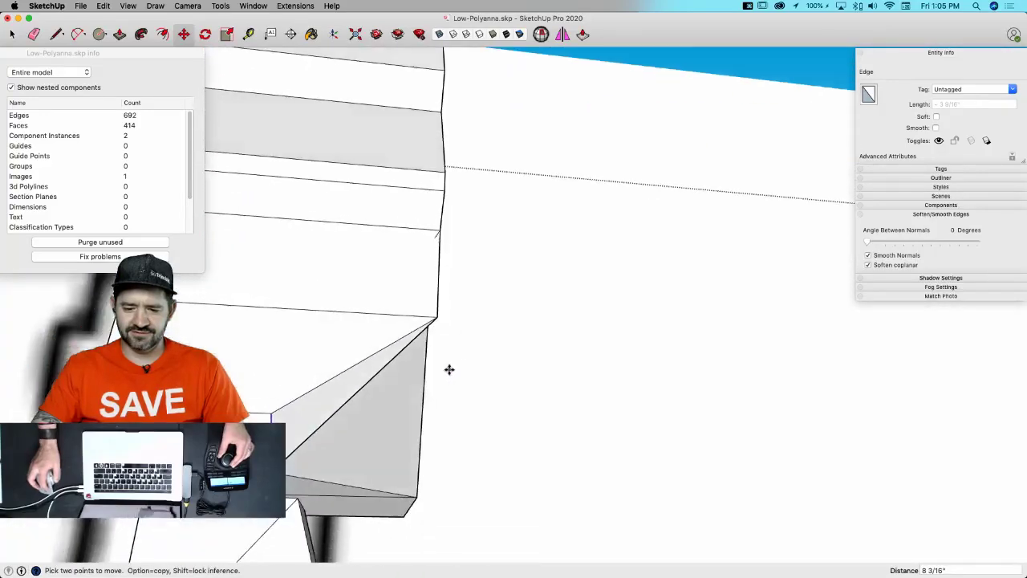
# - Erase two fold edges beside the jaw and close the gap with an edge from the mouth-level corner to the jaw's lower rear corner
pyautogui.press('e')
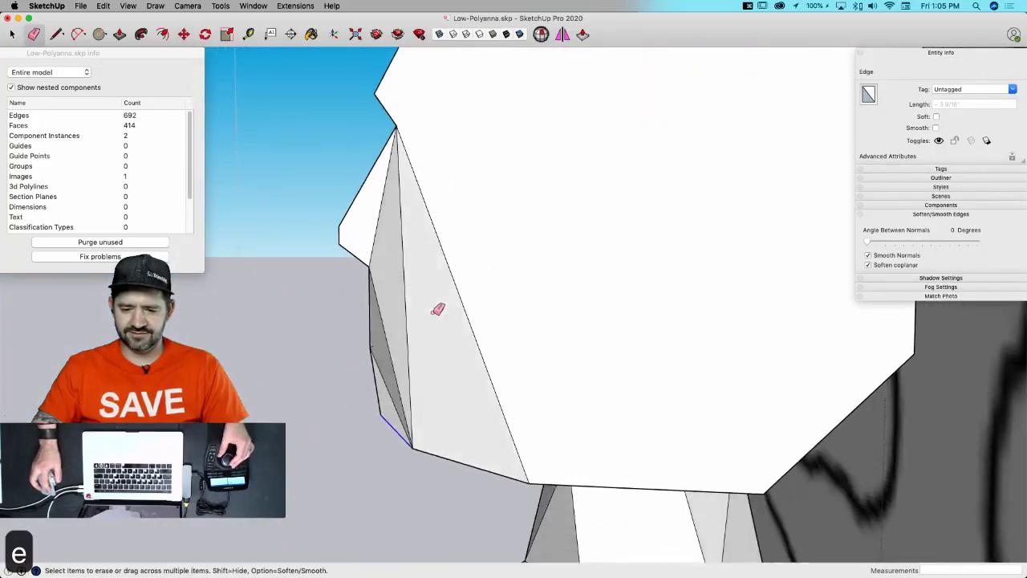
pyautogui.click(408, 305)
pyautogui.moveTo(416, 306); pyautogui.dragTo(389, 350, button='middle')
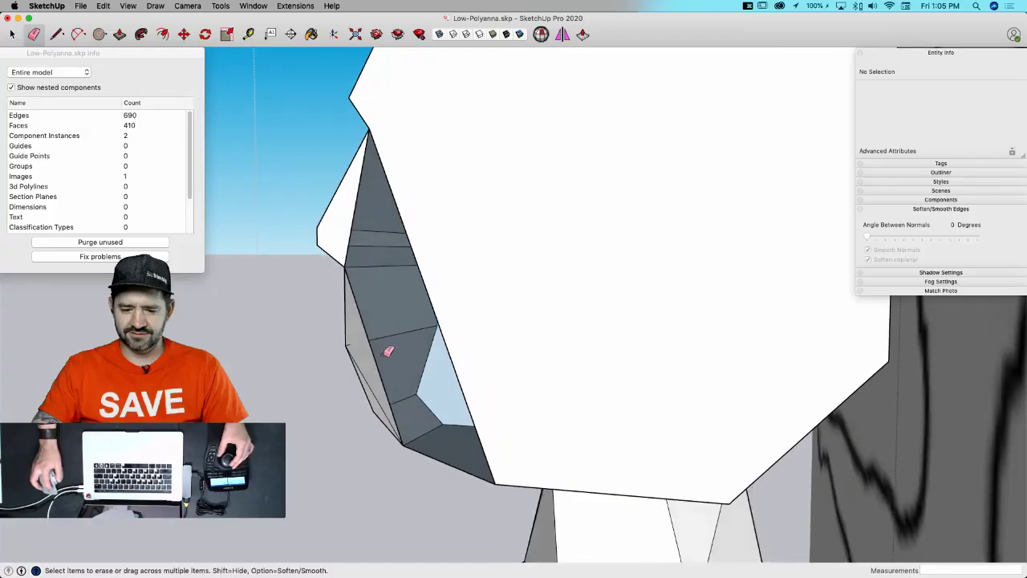
pyautogui.click(379, 357)
pyautogui.press('l')
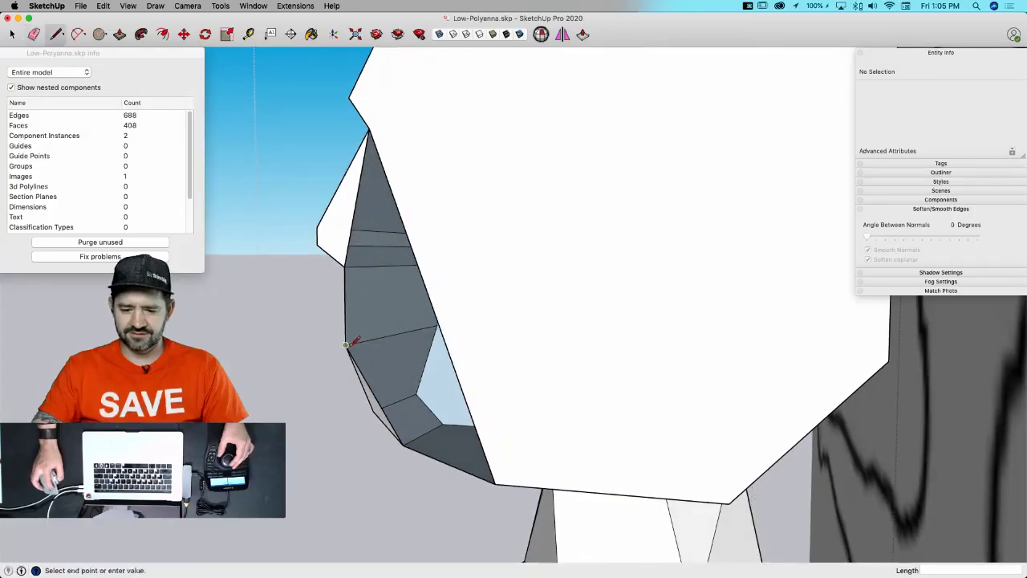
pyautogui.click(497, 484)
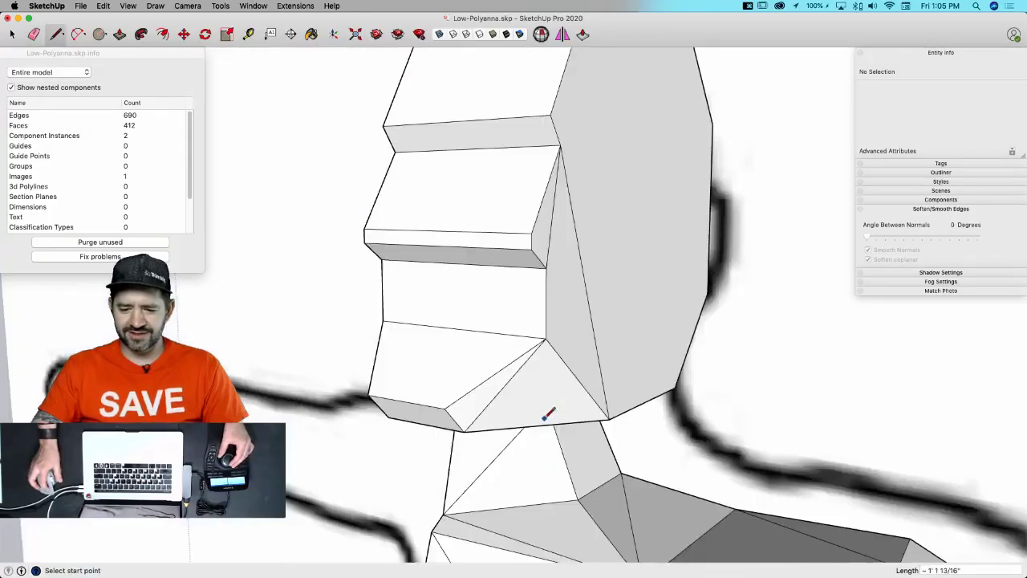
pyautogui.press('space')
# - Push the triangular side face of the nose inward about 11 5/16" to narrow the nose
pyautogui.moveTo(584, 426); pyautogui.dragTo(441, 312, button='middle')
pyautogui.press('p')
pyautogui.click(440, 313)
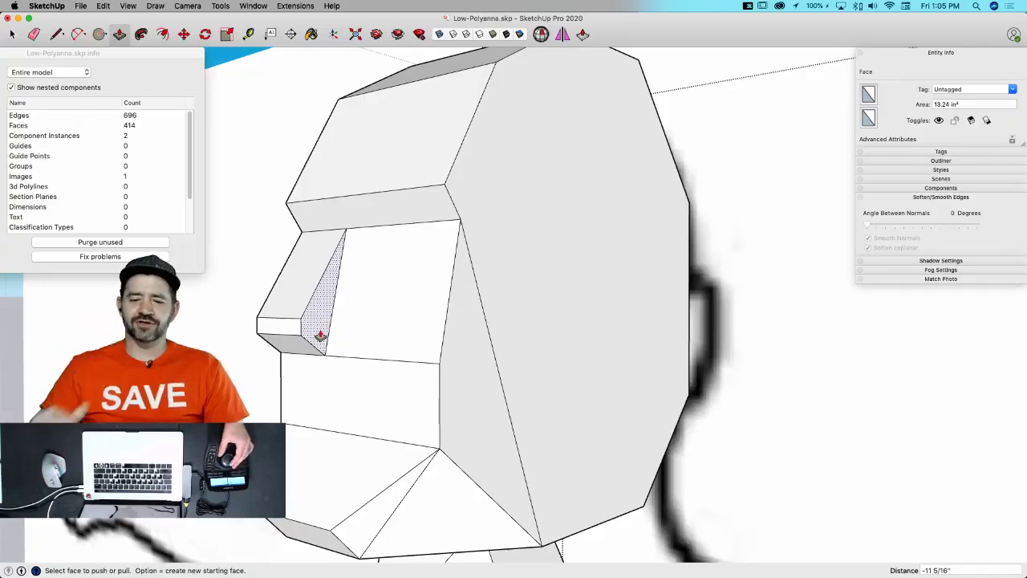
pyautogui.press('space')
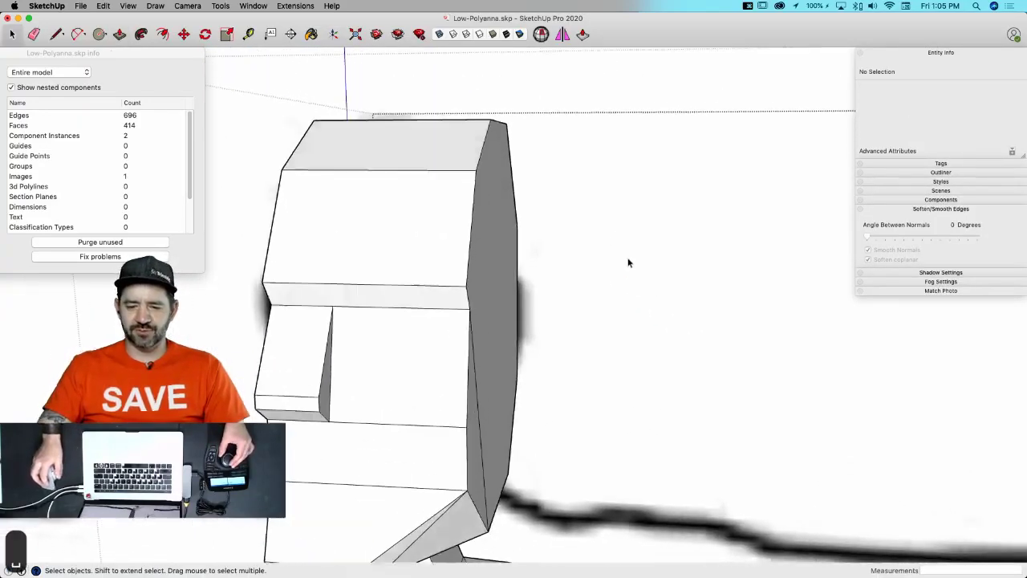
# - Draw an edge across the side of the head from the forehead's upper corner to the skull's upper rear corner
pyautogui.moveTo(628, 262); pyautogui.dragTo(446, 195, button='middle')
pyautogui.press('l')
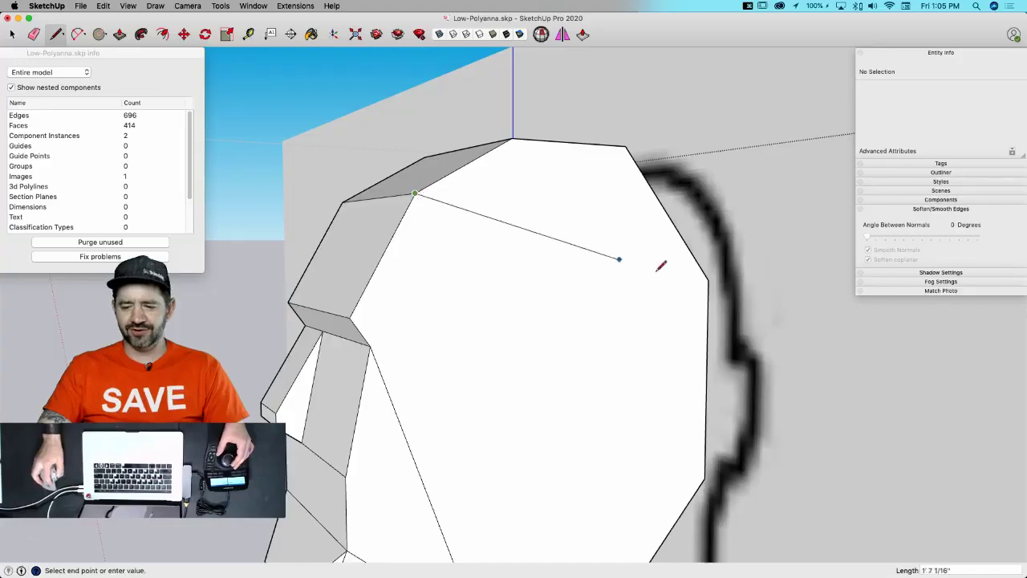
pyautogui.click(707, 277)
# - Move the mouth-level outer corner of the face inward about 4 5/16"
pyautogui.moveTo(707, 277)
pyautogui.mouseDown(button='middle')
pyautogui.moveTo(429, 249)
pyautogui.moveTo(511, 268)
pyautogui.moveTo(465, 353)
pyautogui.moveTo(450, 358)
pyautogui.mouseUp(button='middle')
pyautogui.press('e')
pyautogui.press('m')
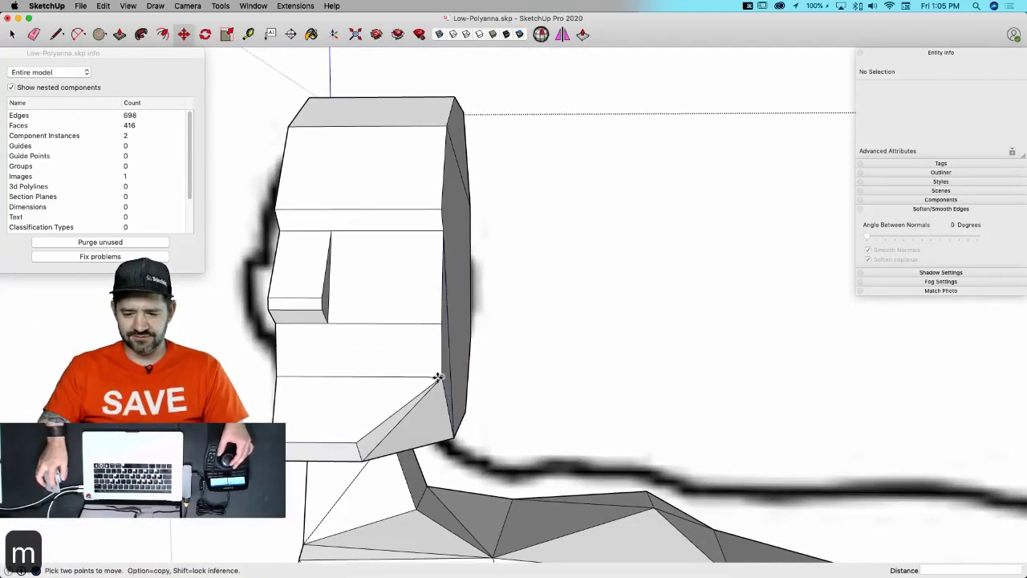
pyautogui.click(438, 377)
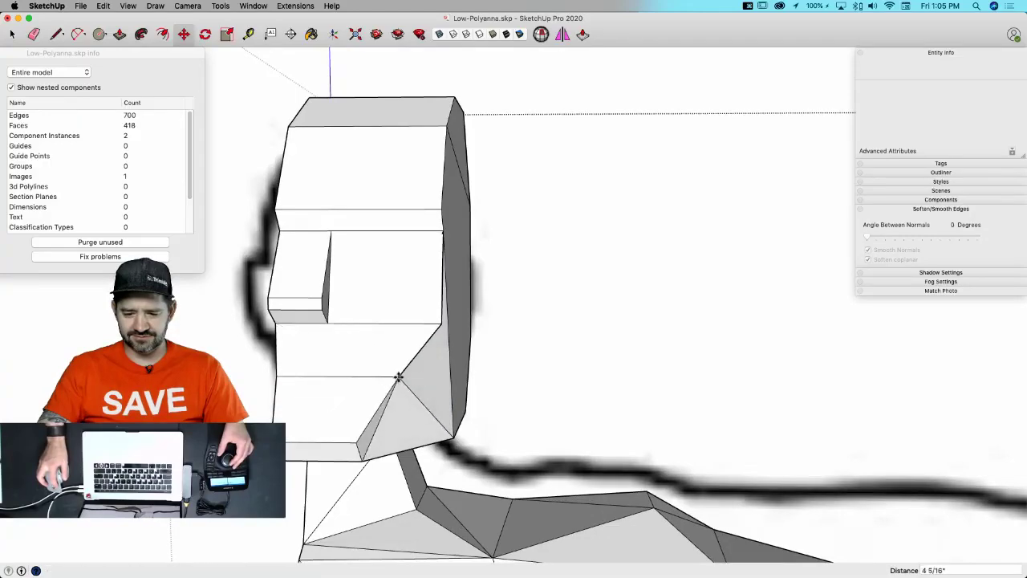
pyautogui.click(399, 376)
# - Erase the fold edge on the cheek's side and draw an edge from the nose-level corner to the jaw's lower rear corner
pyautogui.moveTo(399, 376)
pyautogui.mouseDown(button='middle')
pyautogui.moveTo(493, 390)
pyautogui.moveTo(465, 360)
pyautogui.moveTo(429, 360)
pyautogui.mouseUp(button='middle')
pyautogui.press('e')
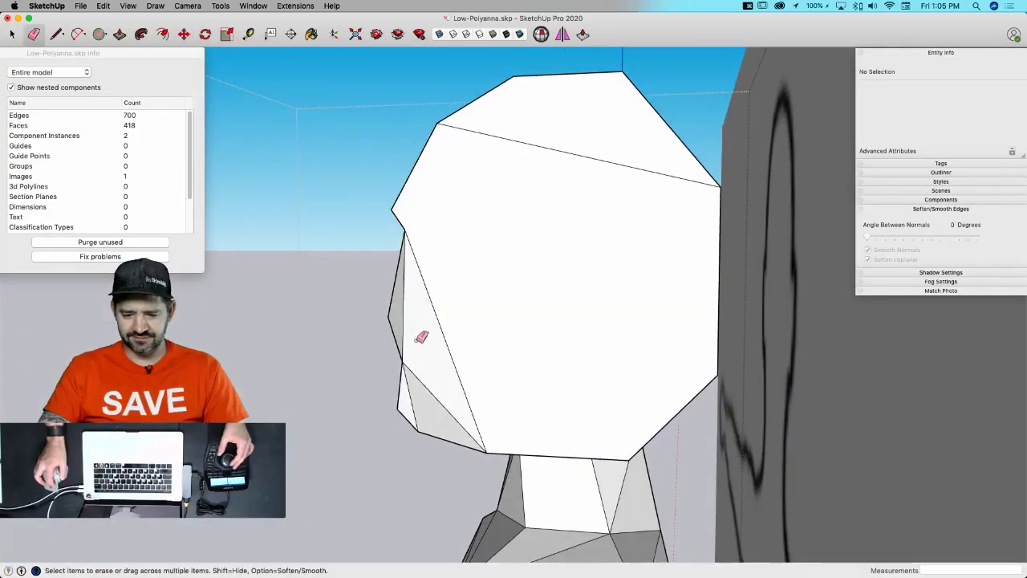
pyautogui.click(408, 317)
pyautogui.press('l')
pyautogui.moveTo(408, 317); pyautogui.dragTo(403, 322, button='middle')
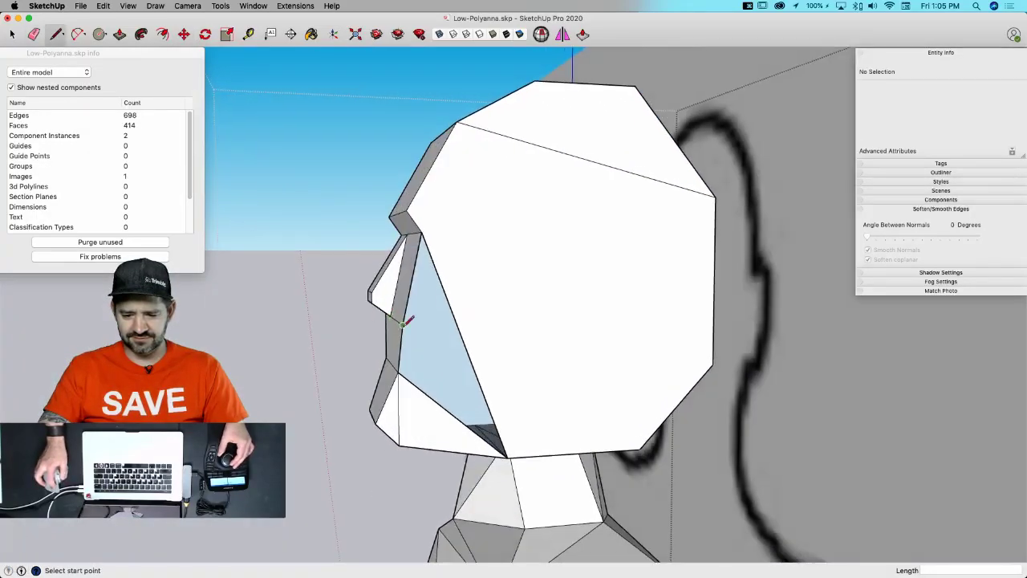
pyautogui.click(507, 454)
# - Move the nose-level cheek corner inward about 2" and the chin's outer corner edge inward about 1 1/8"
pyautogui.moveTo(507, 454); pyautogui.dragTo(550, 389, button='middle')
pyautogui.press('space')
pyautogui.press('m')
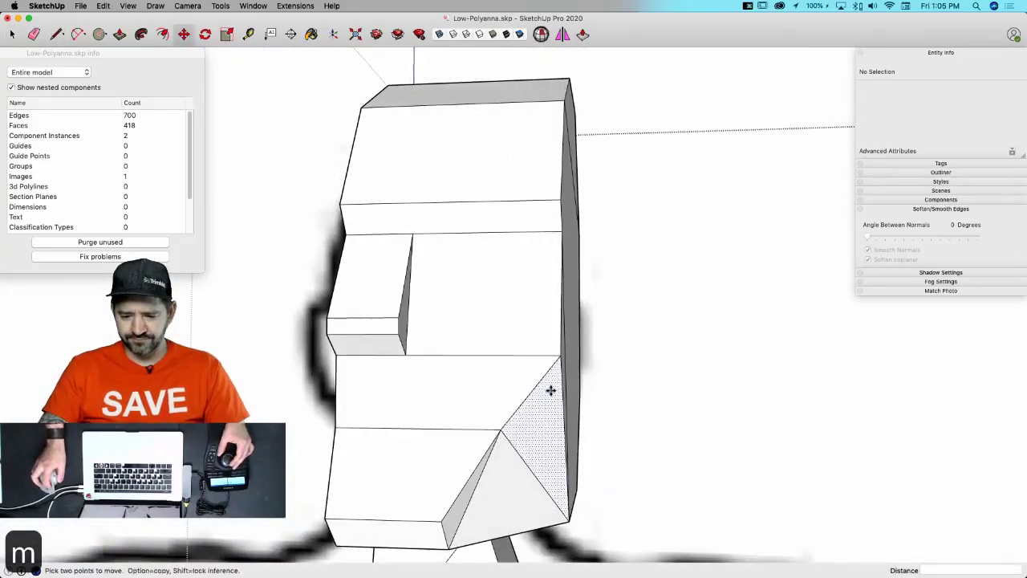
pyautogui.click(532, 353)
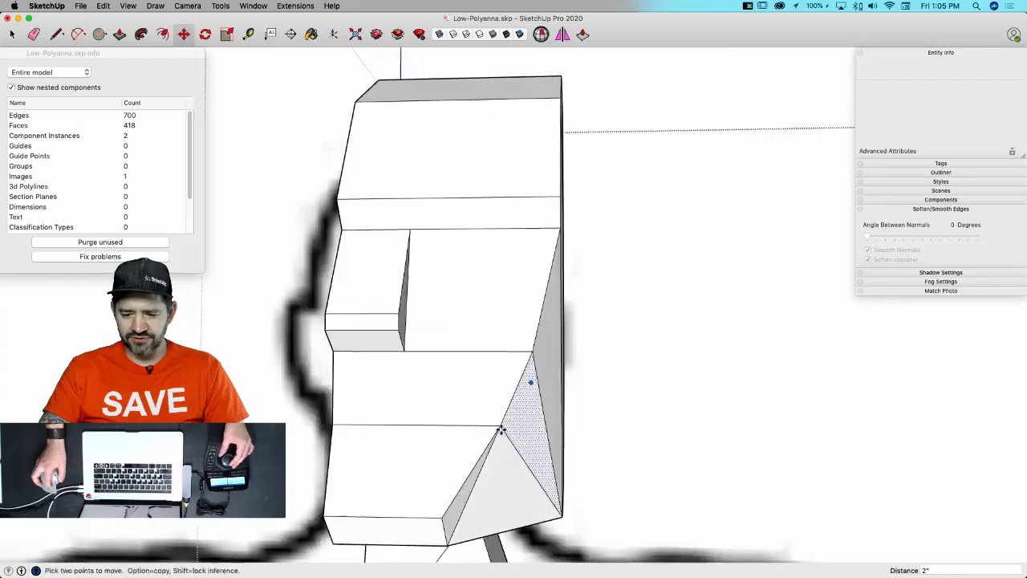
pyautogui.click(436, 451)
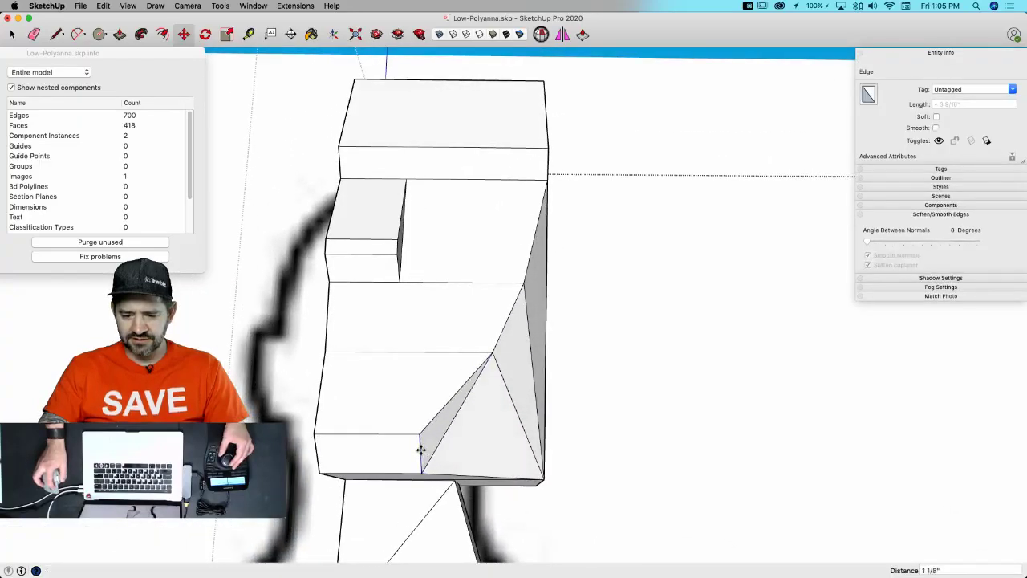
pyautogui.moveTo(420, 449); pyautogui.dragTo(565, 497, button='middle')
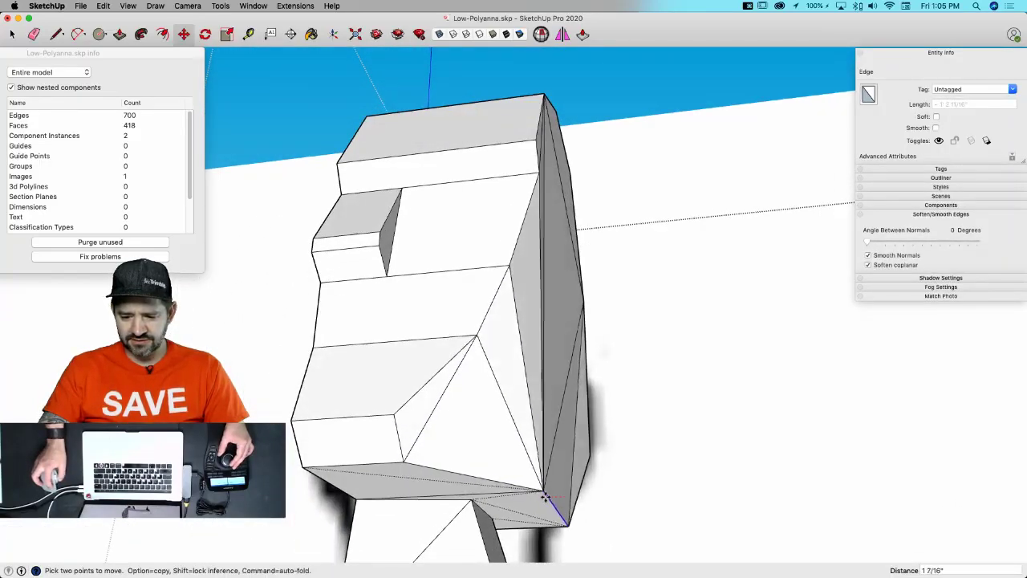
pyautogui.press('space')
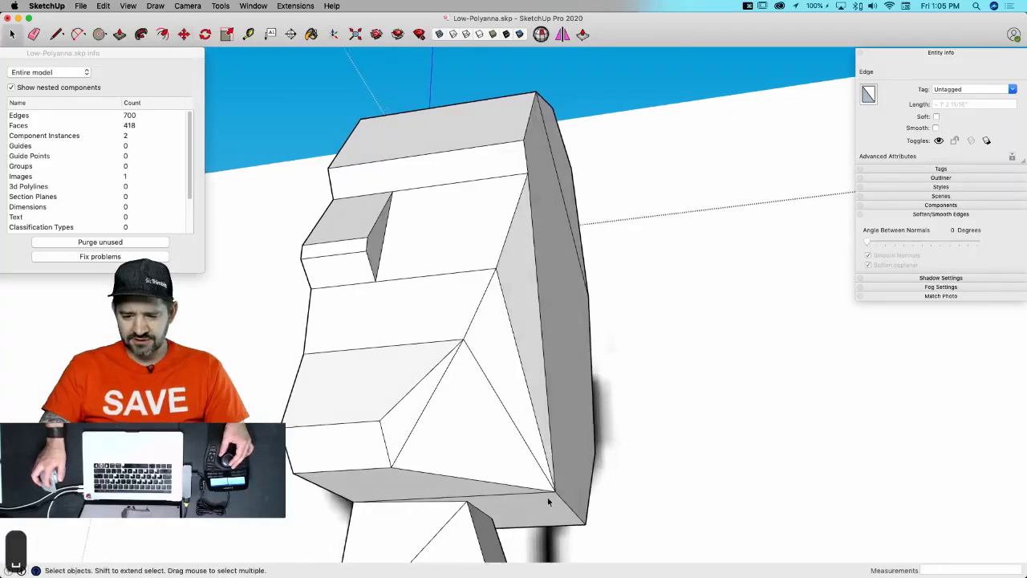
# - Draw a line from the nose-level cheek corner across the side of the head and around the back to the centre edge
pyautogui.press('l')
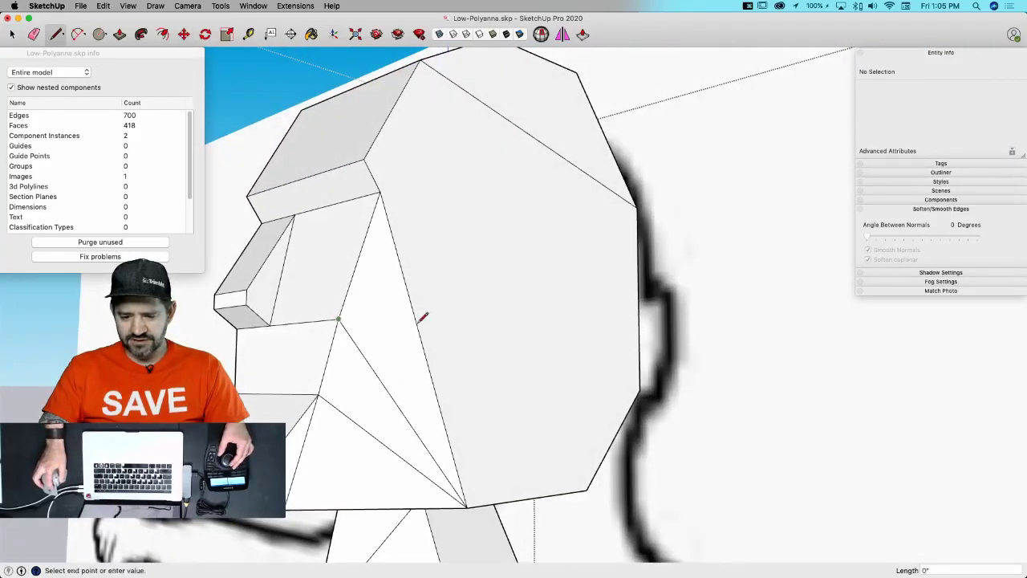
pyautogui.click(416, 320)
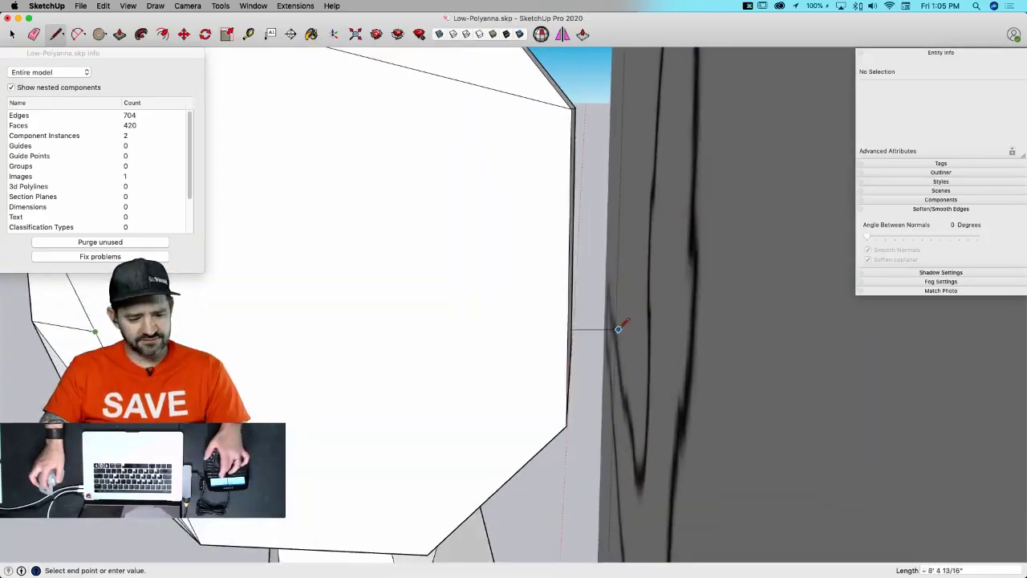
pyautogui.press('q')
pyautogui.moveTo(552, 270); pyautogui.dragTo(409, 232, button='middle')
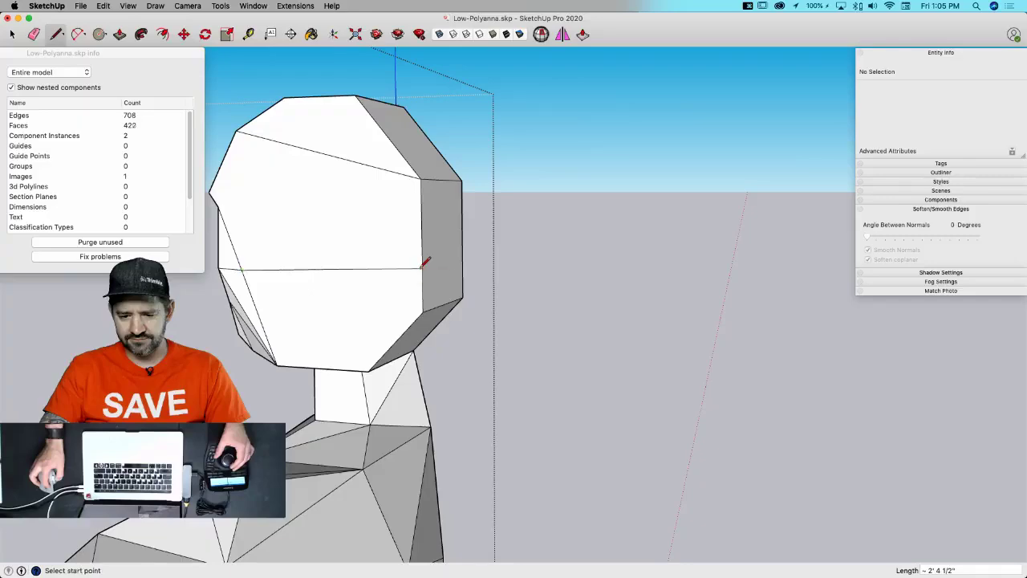
pyautogui.click(462, 258)
pyautogui.press('space')
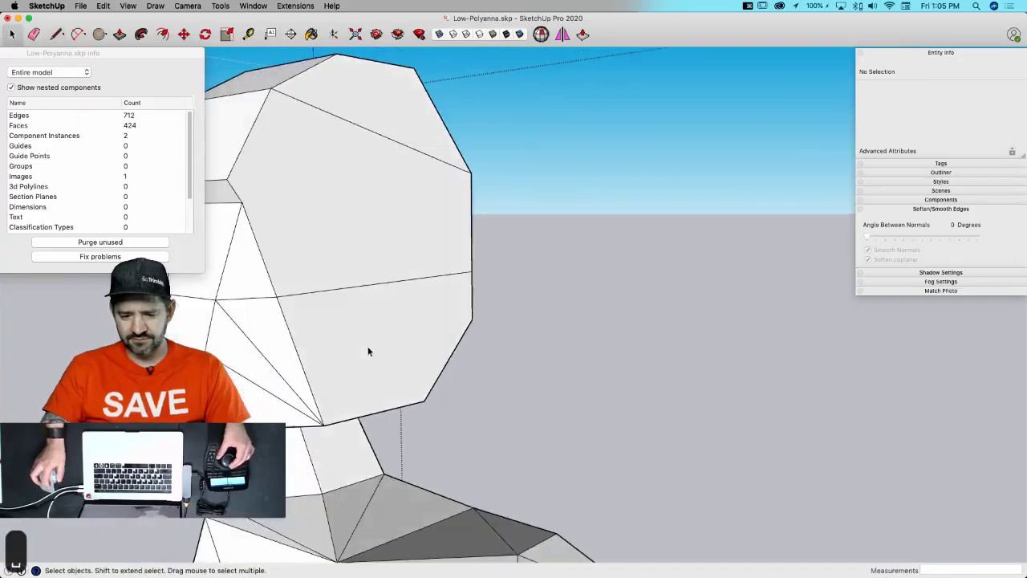
# - Move the jaw's rear underside edge about 4 13/16" toward the face
pyautogui.press('m')
pyautogui.moveTo(469, 371); pyautogui.dragTo(463, 377, button='middle')
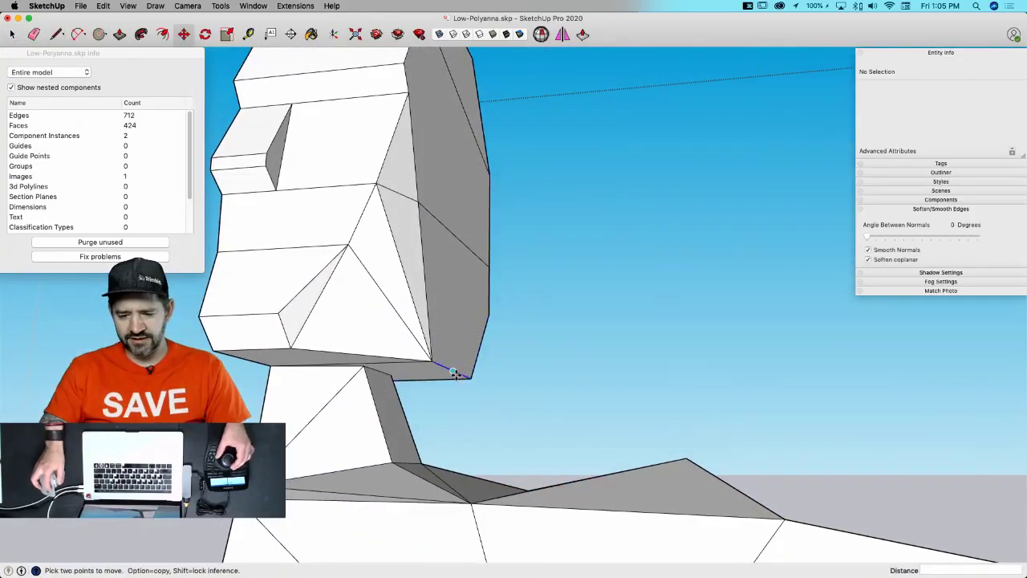
pyautogui.click(454, 373)
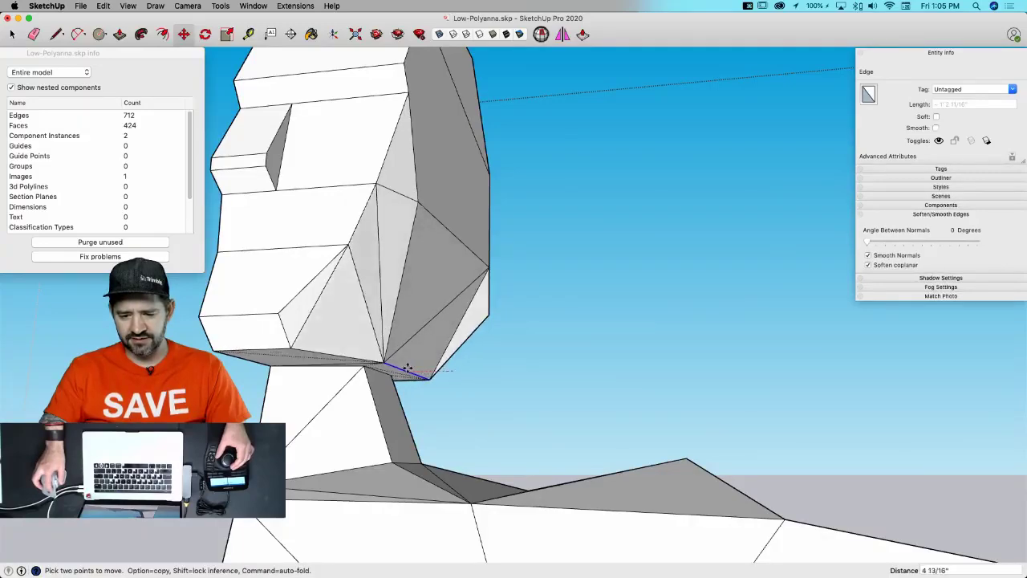
pyautogui.click(414, 368)
pyautogui.moveTo(414, 367)
pyautogui.mouseDown(button='middle')
pyautogui.moveTo(495, 181)
pyautogui.moveTo(531, 296)
pyautogui.mouseUp(button='middle')
# - Move the head's lower back corner inward about 6 3/16" and the neck's upper rear corner about 4 9/16" to the jaw
pyautogui.press('e')
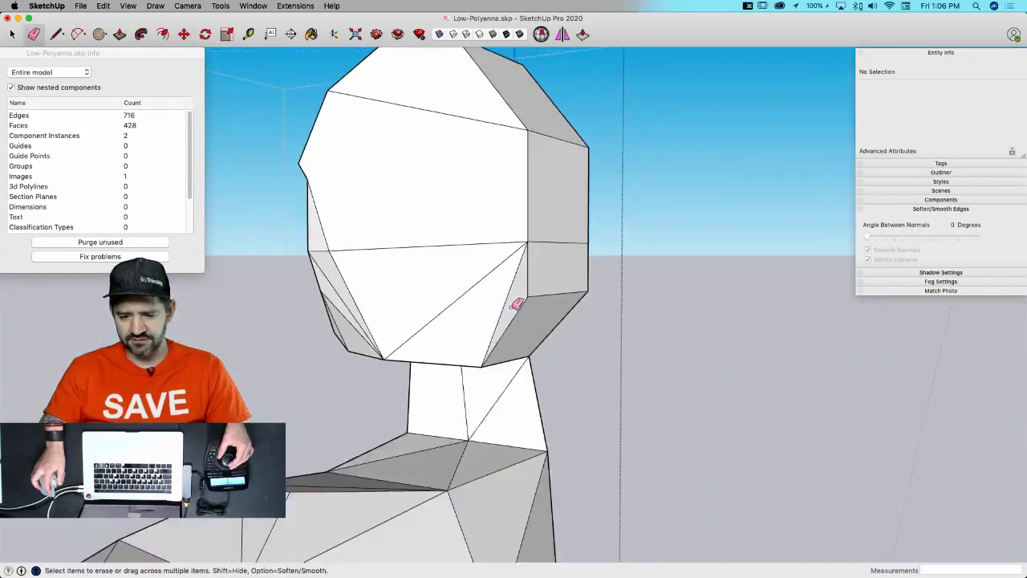
pyautogui.press('m')
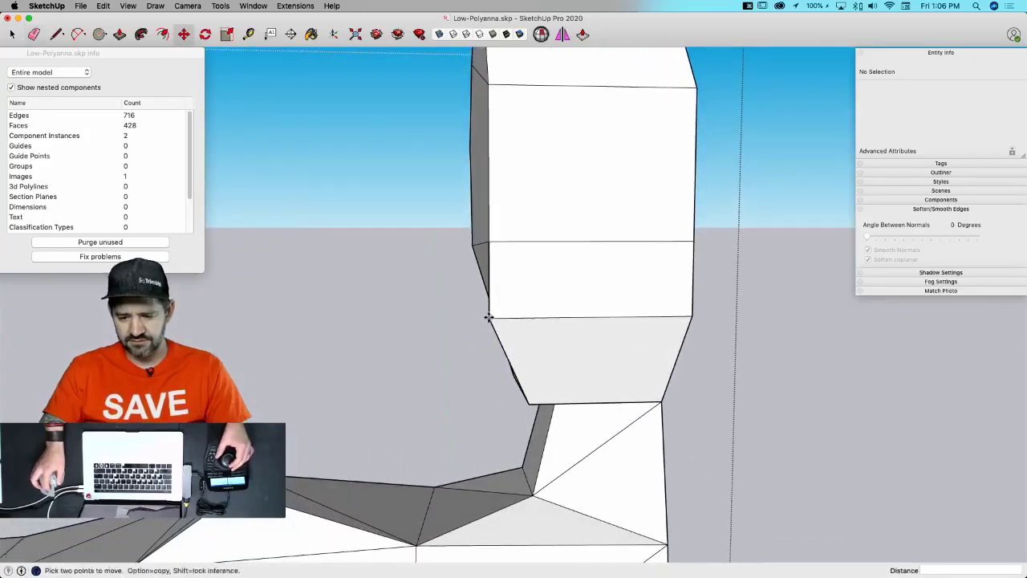
pyautogui.click(567, 316)
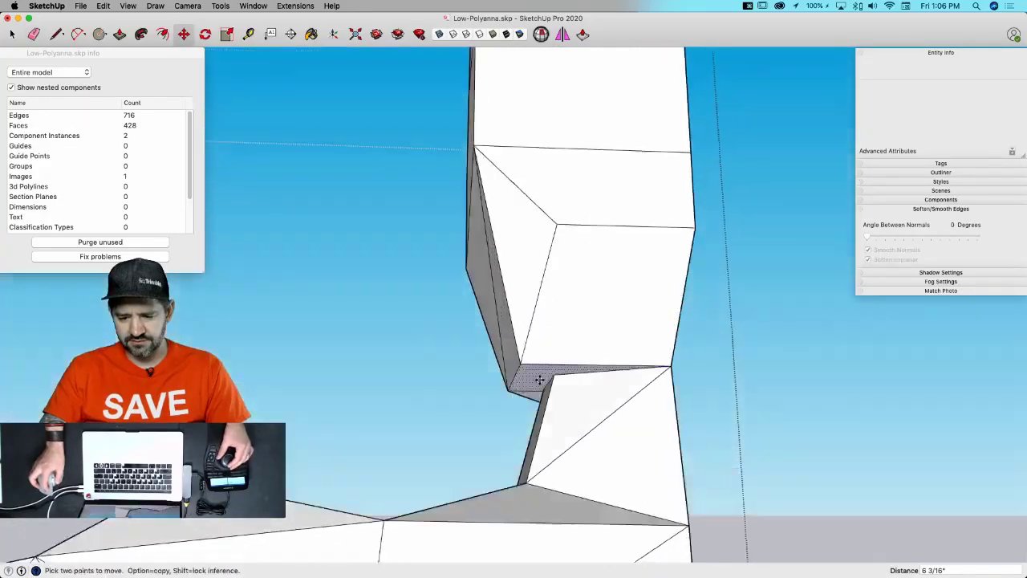
pyautogui.click(517, 350)
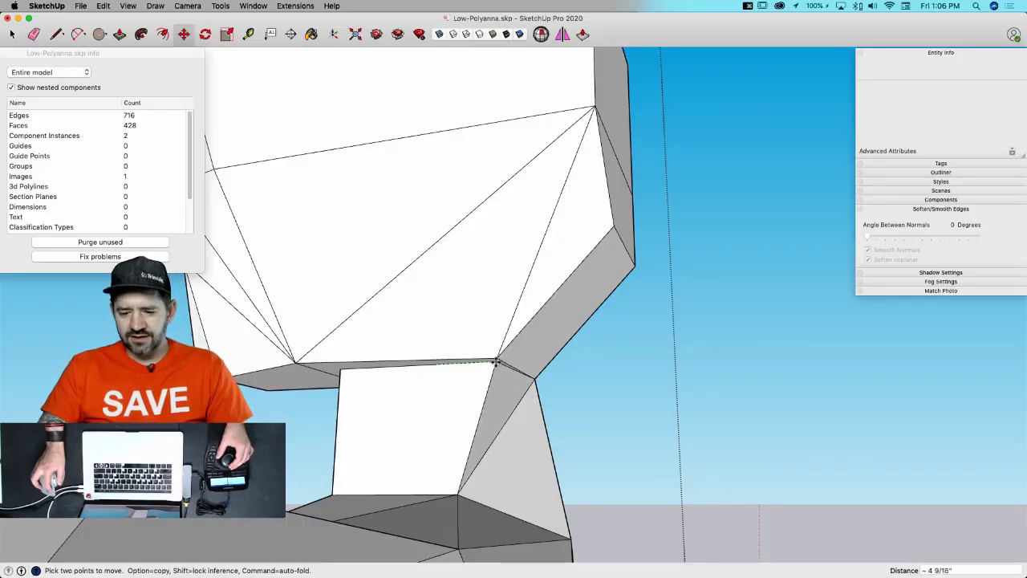
pyautogui.click(492, 431)
# - Erase the stray edge on the neck and redraw the missing edges to close its open faces below the skull
pyautogui.moveTo(492, 431)
pyautogui.mouseDown(button='middle')
pyautogui.moveTo(450, 406)
pyautogui.moveTo(431, 362)
pyautogui.moveTo(438, 291)
pyautogui.mouseUp(button='middle')
pyautogui.press('e')
pyautogui.click(447, 407)
pyautogui.press('l')
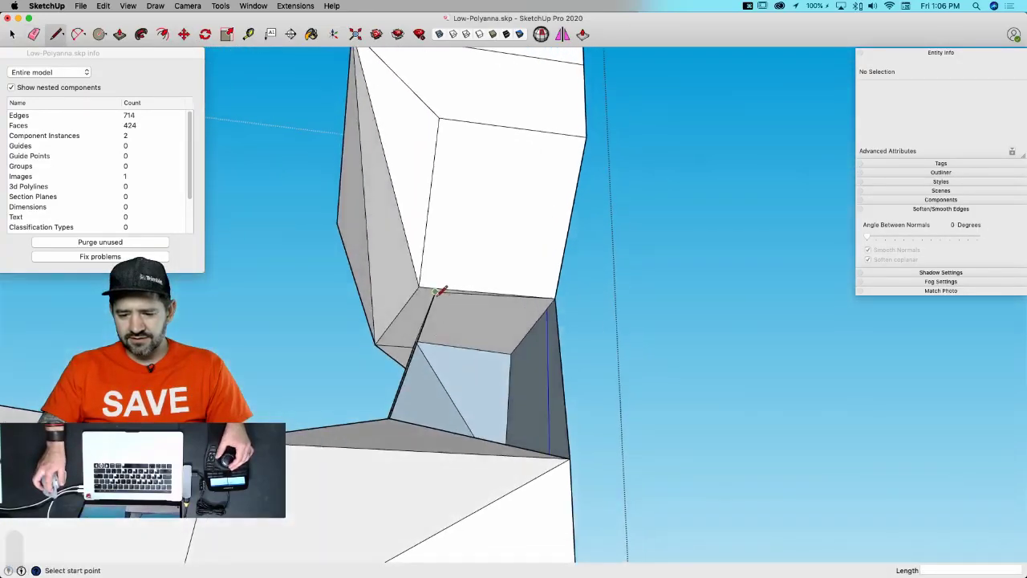
pyautogui.click(568, 455)
pyautogui.moveTo(568, 455); pyautogui.dragTo(540, 337, button='middle')
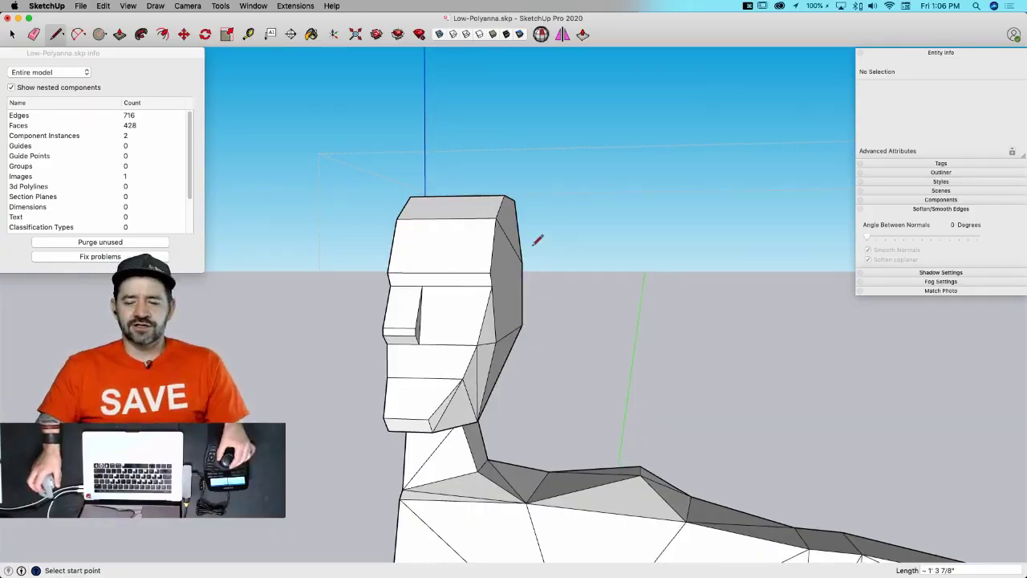
# - Narrow the bridge of the nose by moving its top corner about 3 1/8" along the brow edge toward the face's centre
pyautogui.scroll(6, 481, 291)
pyautogui.press('m')
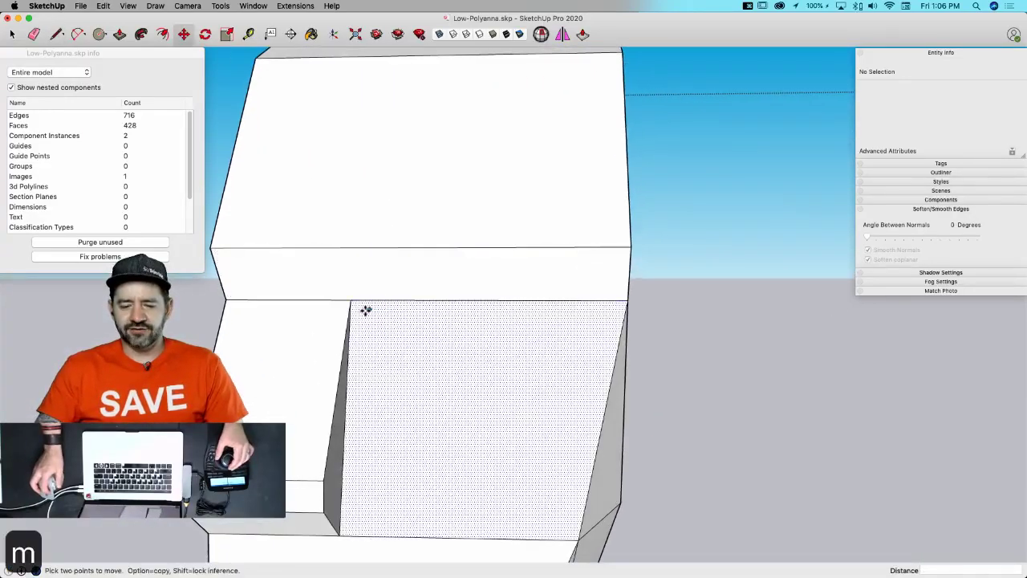
pyautogui.click(350, 301)
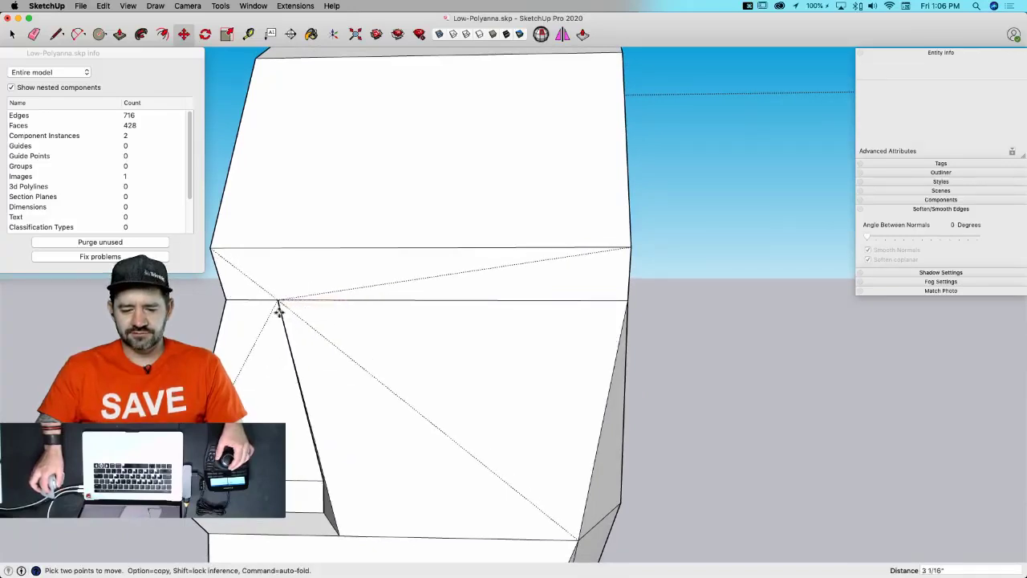
pyautogui.click(278, 301)
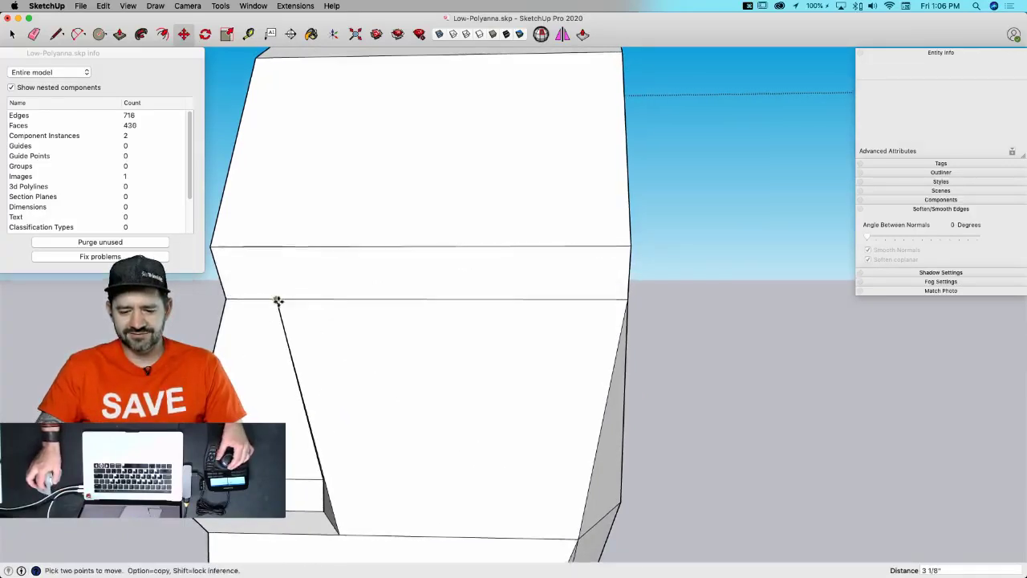
# - Erase the leftover edge on the nose's side and draw an edge about 2 7/8" long across it to the cheek
pyautogui.moveTo(277, 301)
pyautogui.mouseDown(button='middle')
pyautogui.moveTo(273, 378)
pyautogui.moveTo(312, 467)
pyautogui.moveTo(408, 396)
pyautogui.moveTo(408, 361)
pyautogui.moveTo(356, 421)
pyautogui.moveTo(337, 401)
pyautogui.moveTo(365, 350)
pyautogui.mouseUp(button='middle')
pyautogui.press('space')
pyautogui.press('m')
pyautogui.press('e')
pyautogui.click(357, 362)
pyautogui.press('l')
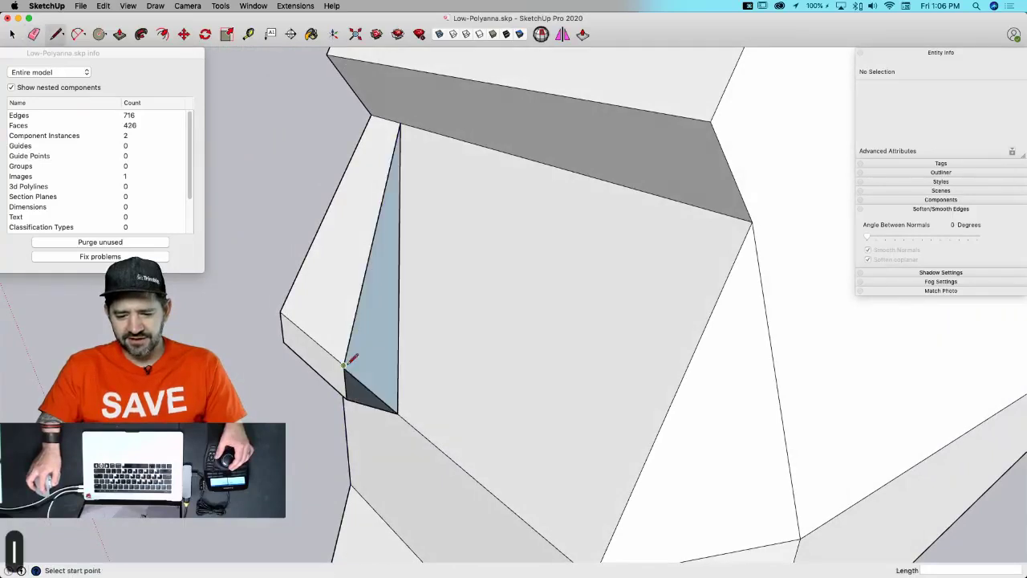
pyautogui.click(398, 366)
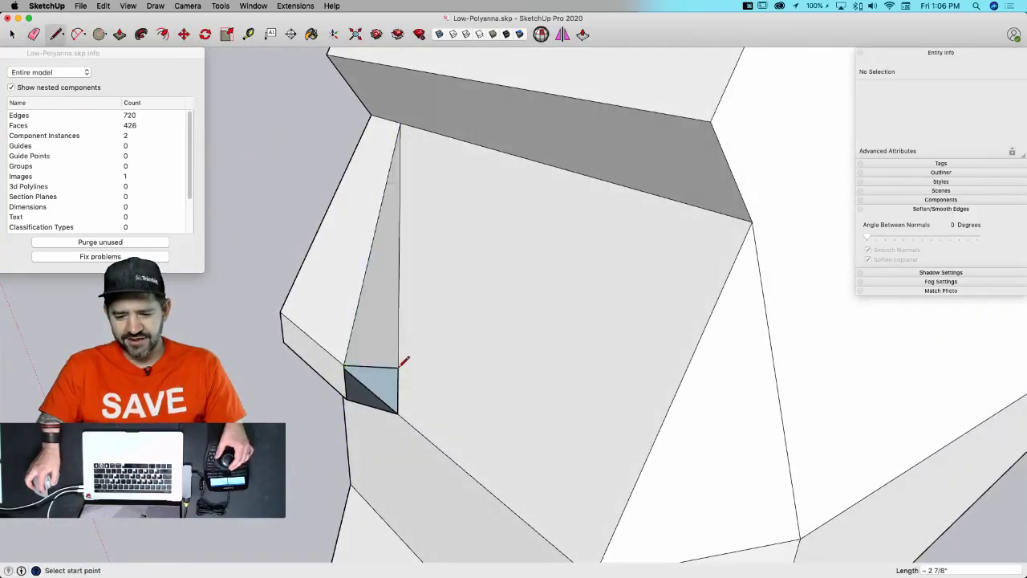
# - Close the open nostril side and draw a diagonal edge about 2 5/8" long from its lower corner to the cheek
pyautogui.moveTo(401, 358); pyautogui.dragTo(395, 407, button='middle')
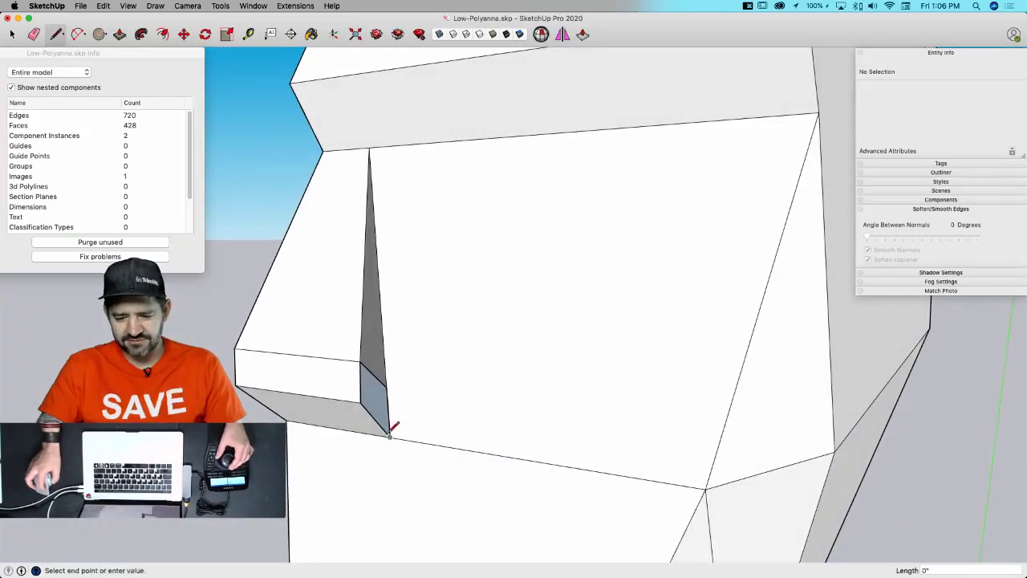
pyautogui.moveTo(365, 359); pyautogui.dragTo(376, 394, button='middle')
pyautogui.press('m')
pyautogui.press('l')
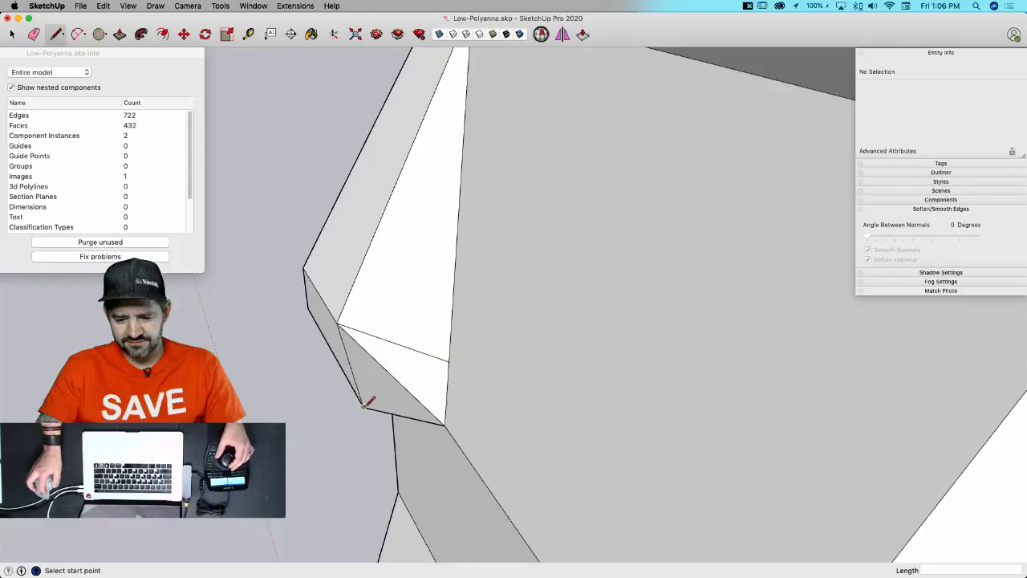
pyautogui.click(448, 360)
# - Move the front edge of the nose tip about 15/16" along the green axis to the head's centre profile
pyautogui.scroll(-10, 415, 353)
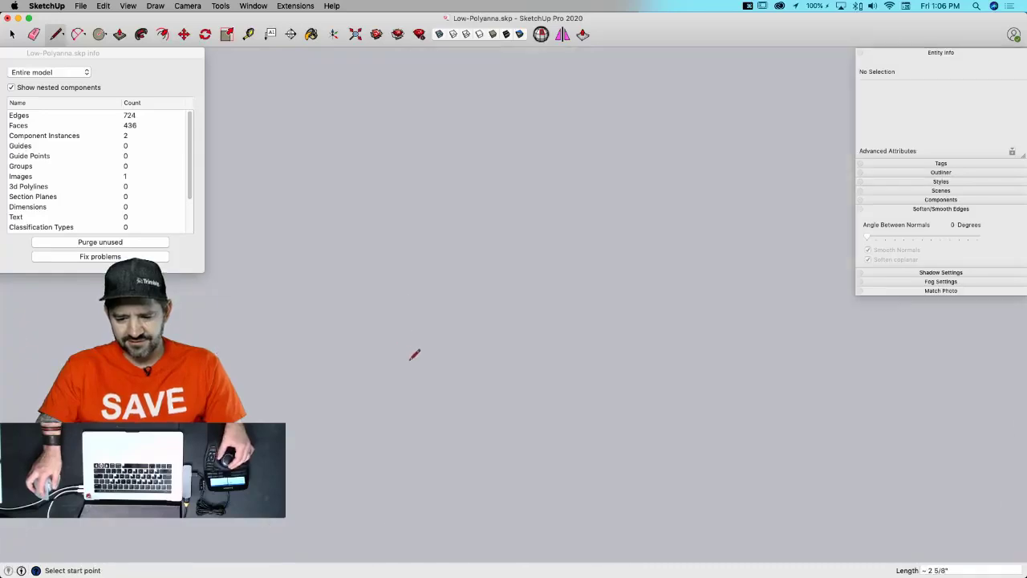
pyautogui.moveTo(413, 367)
pyautogui.mouseDown(button='middle')
pyautogui.moveTo(417, 375)
pyautogui.moveTo(538, 342)
pyautogui.moveTo(606, 360)
pyautogui.moveTo(656, 346)
pyautogui.moveTo(567, 332)
pyautogui.mouseUp(button='middle')
pyautogui.scroll(5, 538, 343)
pyautogui.scroll(2, 507, 381)
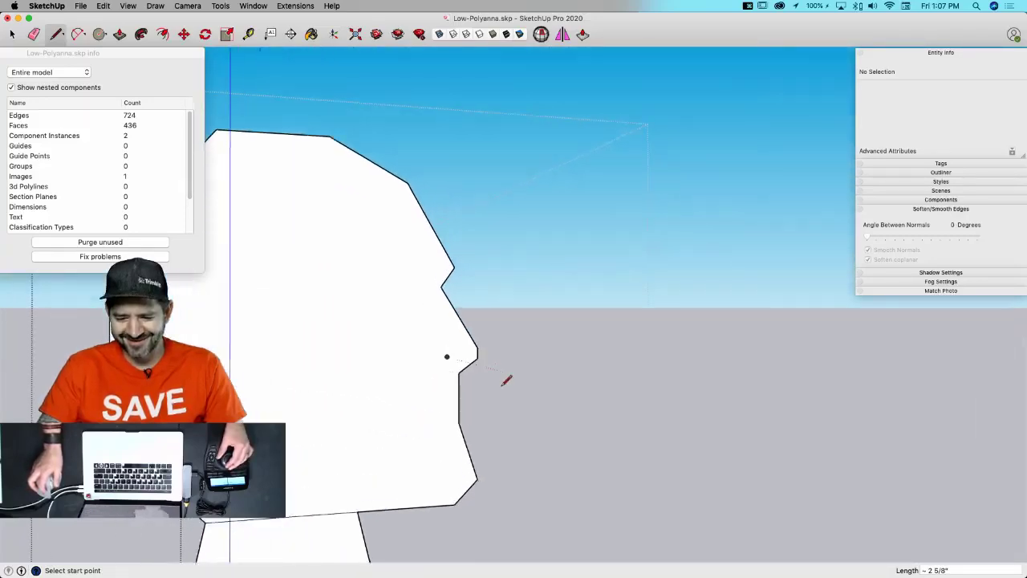
pyautogui.press('m')
pyautogui.scroll(4, 536, 388)
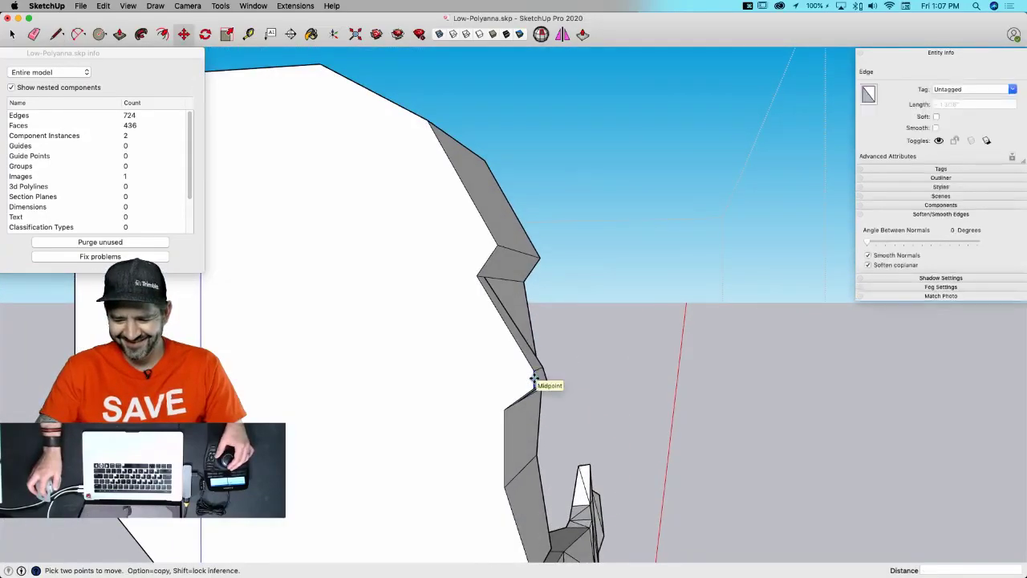
pyautogui.click(539, 385)
pyautogui.press('Left')
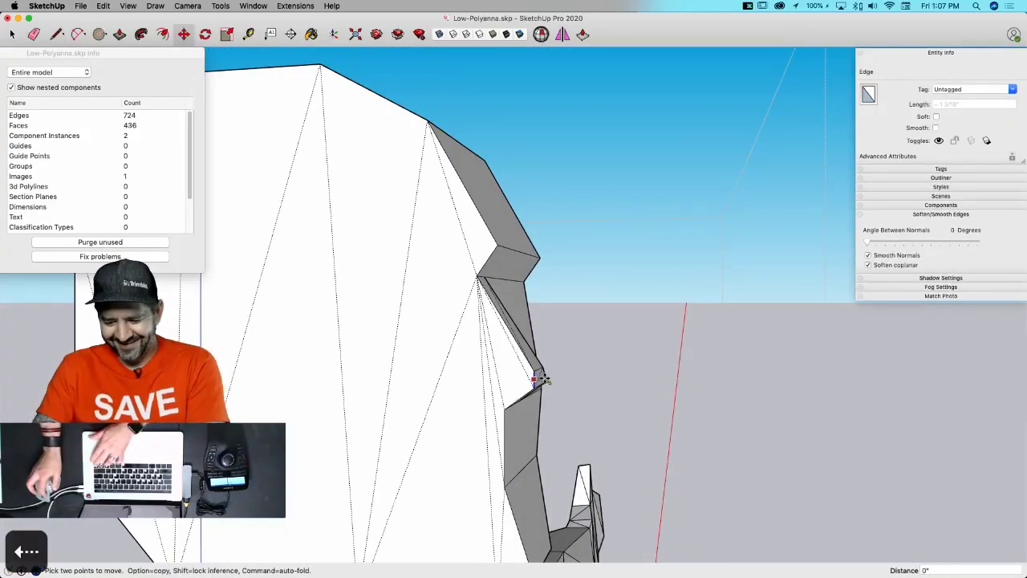
pyautogui.click(545, 379)
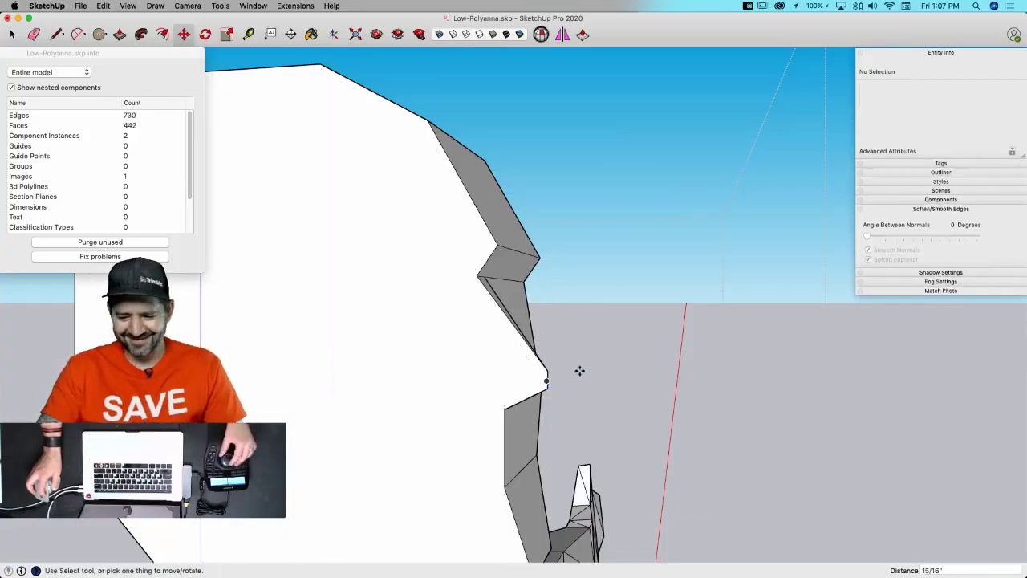
pyautogui.press('space')
# - Reposition the nostril's lower vertex, moving it about 7/8" back, 13/16" toward the nose's centre and 11/16" vertically
pyautogui.moveTo(585, 389)
pyautogui.mouseDown(button='middle')
pyautogui.moveTo(543, 387)
pyautogui.moveTo(548, 399)
pyautogui.moveTo(496, 352)
pyautogui.moveTo(481, 375)
pyautogui.moveTo(452, 365)
pyautogui.moveTo(414, 394)
pyautogui.moveTo(443, 388)
pyautogui.moveTo(446, 454)
pyautogui.moveTo(450, 411)
pyautogui.mouseUp(button='middle')
pyautogui.scroll(4, 506, 365)
pyautogui.press('m')
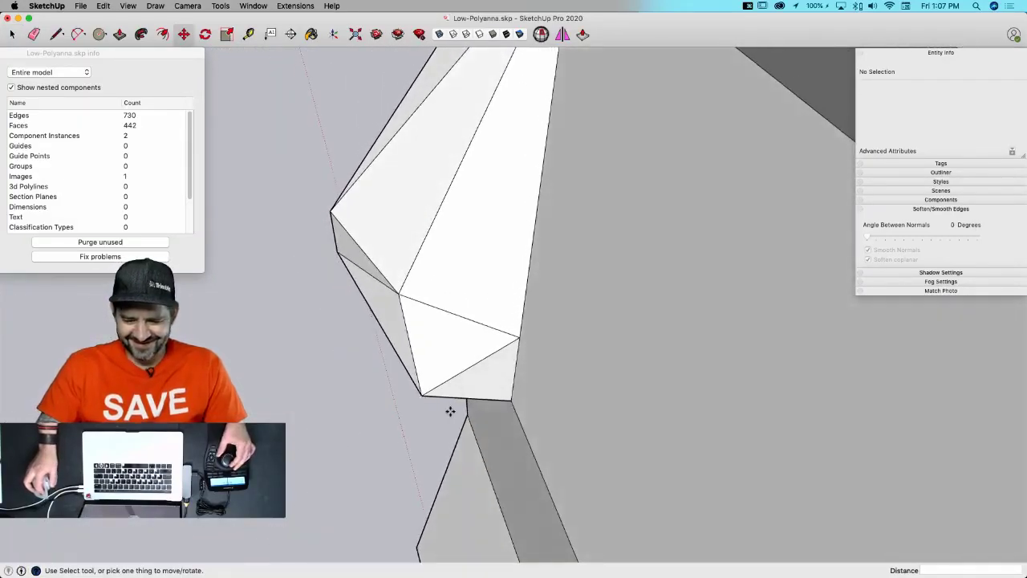
pyautogui.click(423, 394)
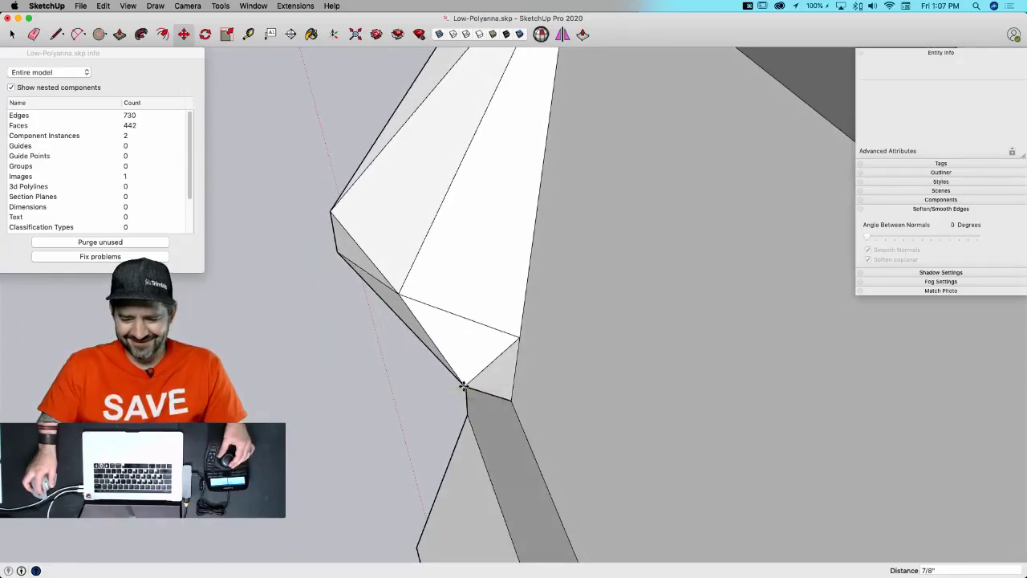
pyautogui.click(464, 386)
pyautogui.click(525, 404)
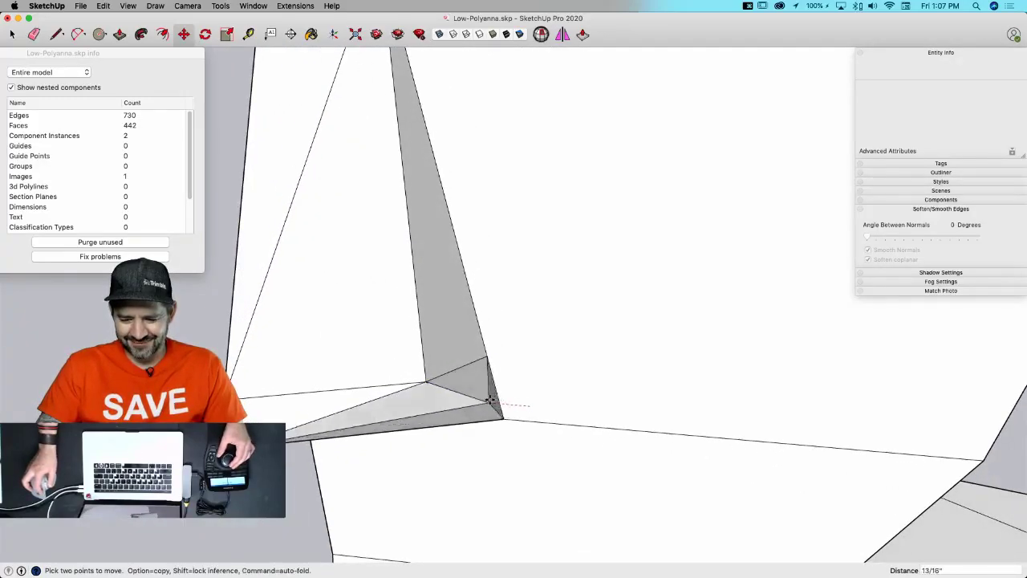
pyautogui.click(483, 399)
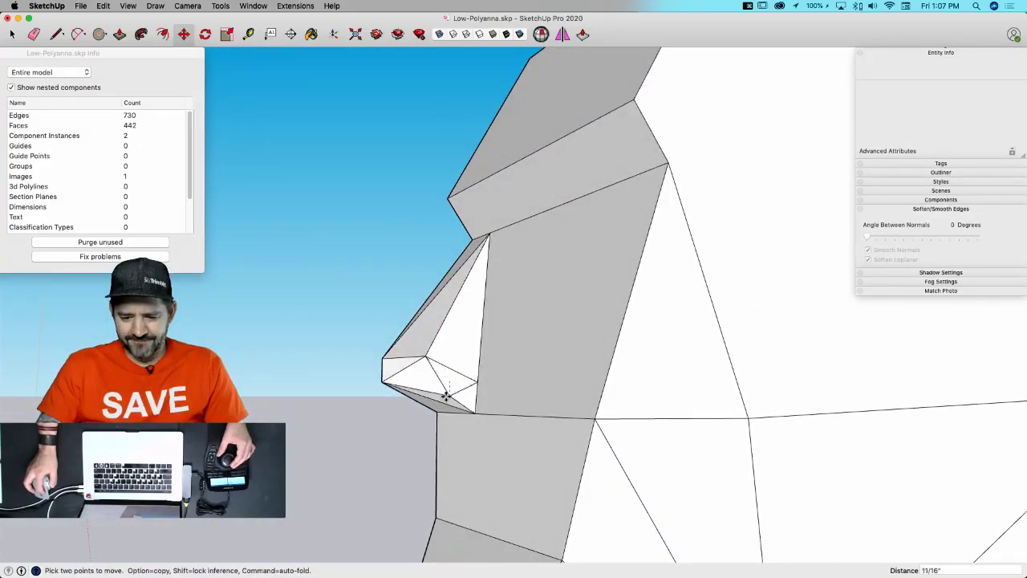
pyautogui.click(446, 396)
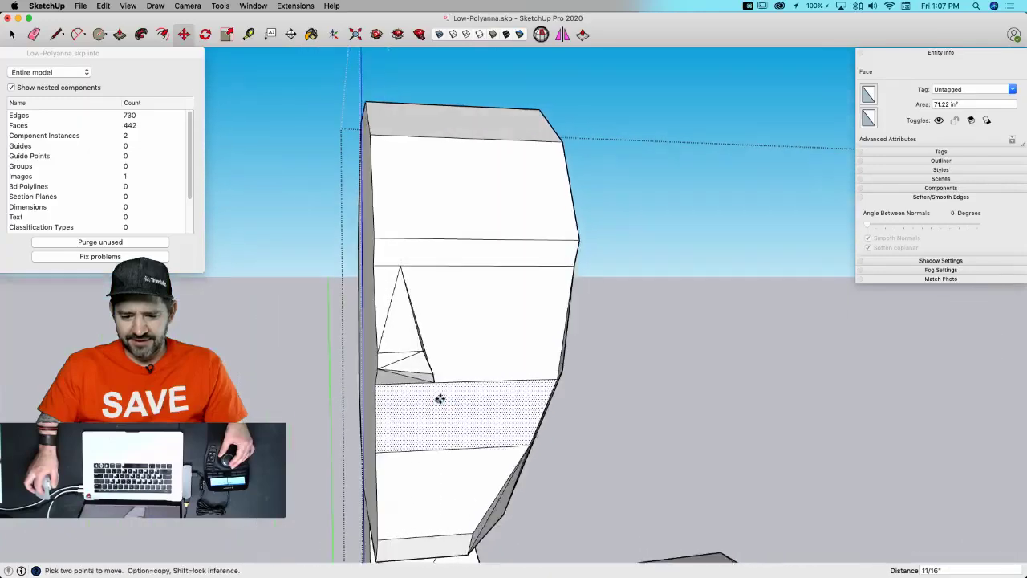
# - Flare the nostril by moving its outer upper vertex about 1 1/16" out from the cheek
pyautogui.press('m')
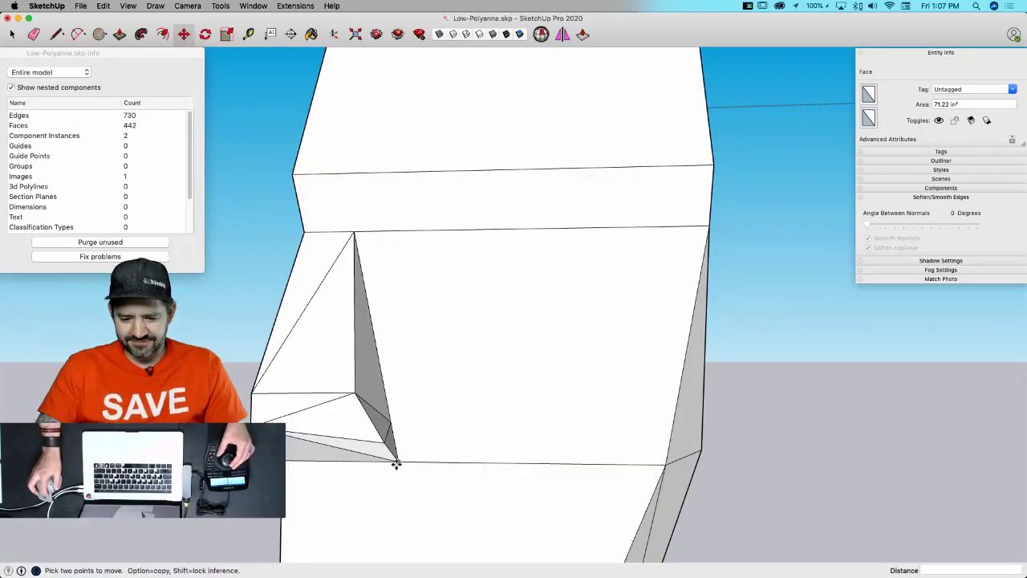
pyautogui.click(397, 463)
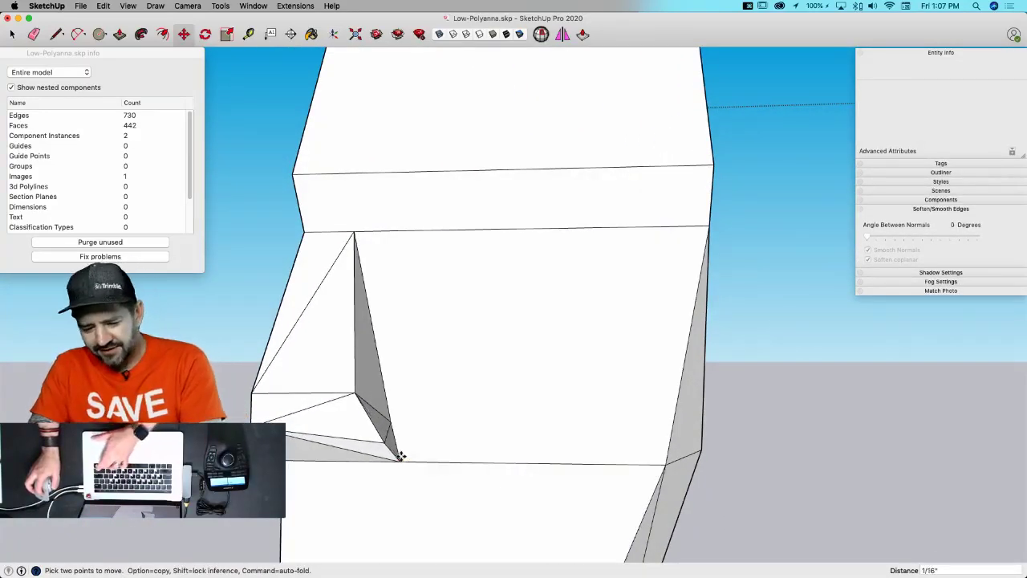
pyautogui.press('Up')
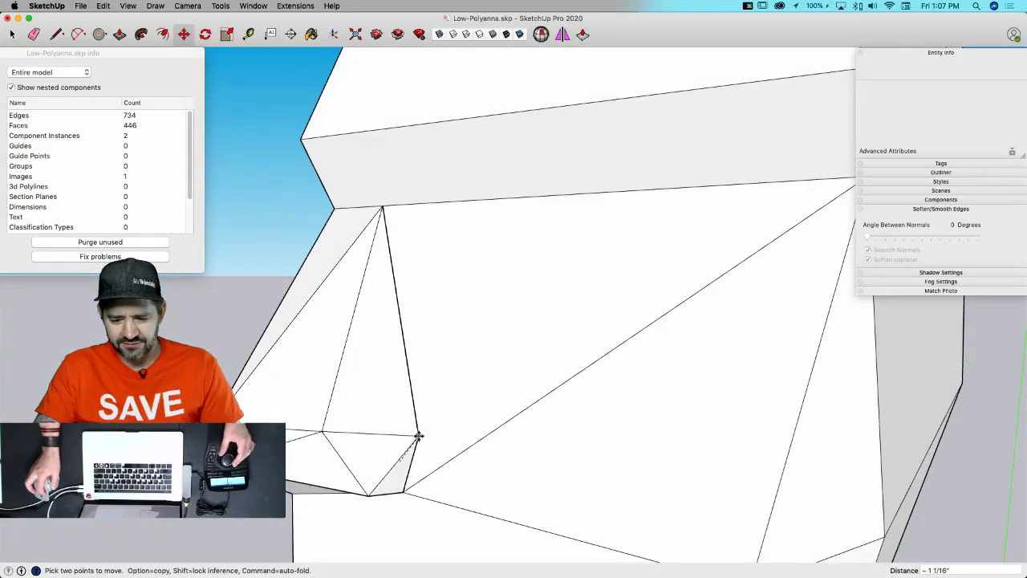
pyautogui.click(419, 435)
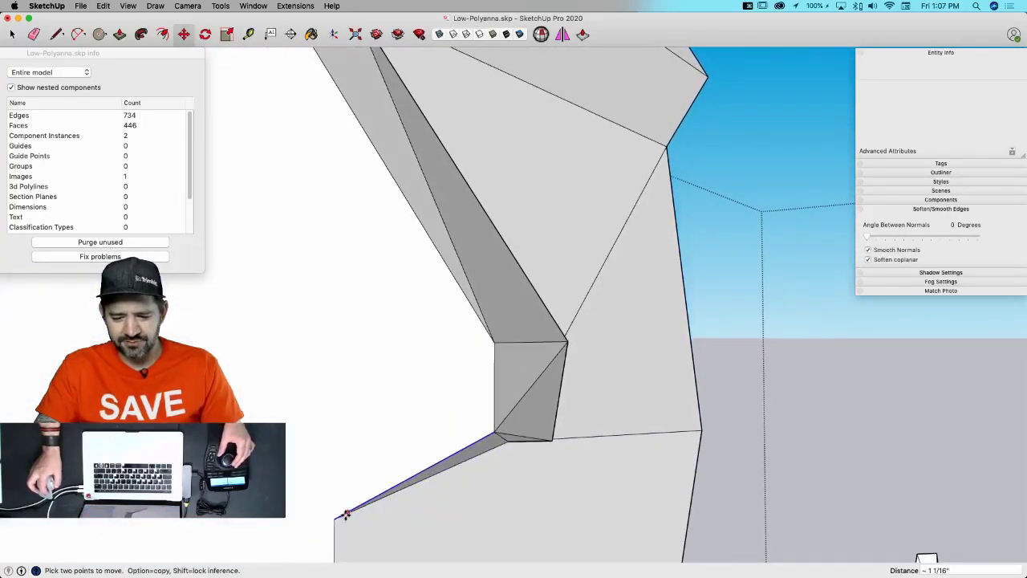
# - Move the front edge of the nose tip down about 7/16"
pyautogui.click(495, 409)
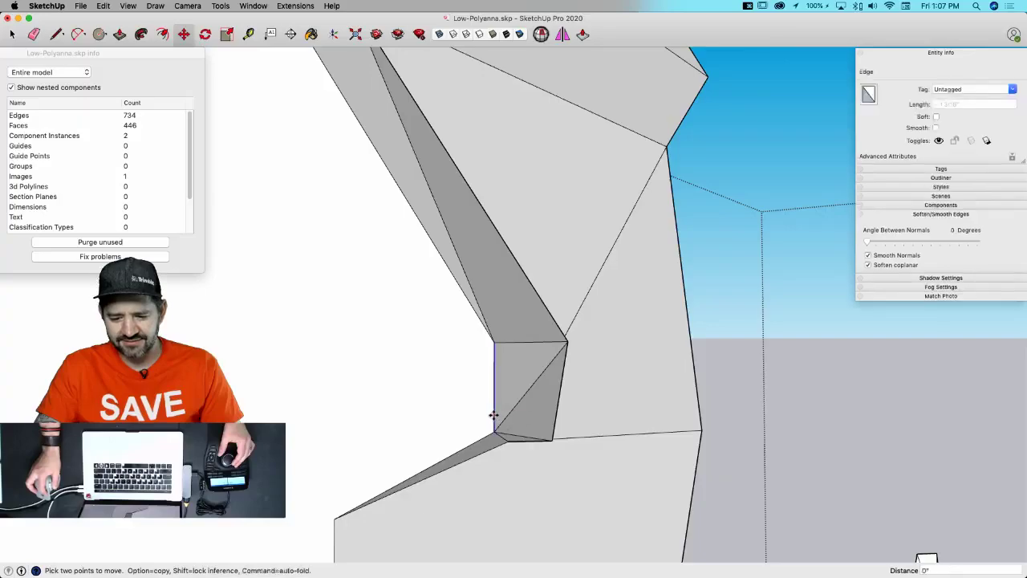
pyautogui.click(491, 437)
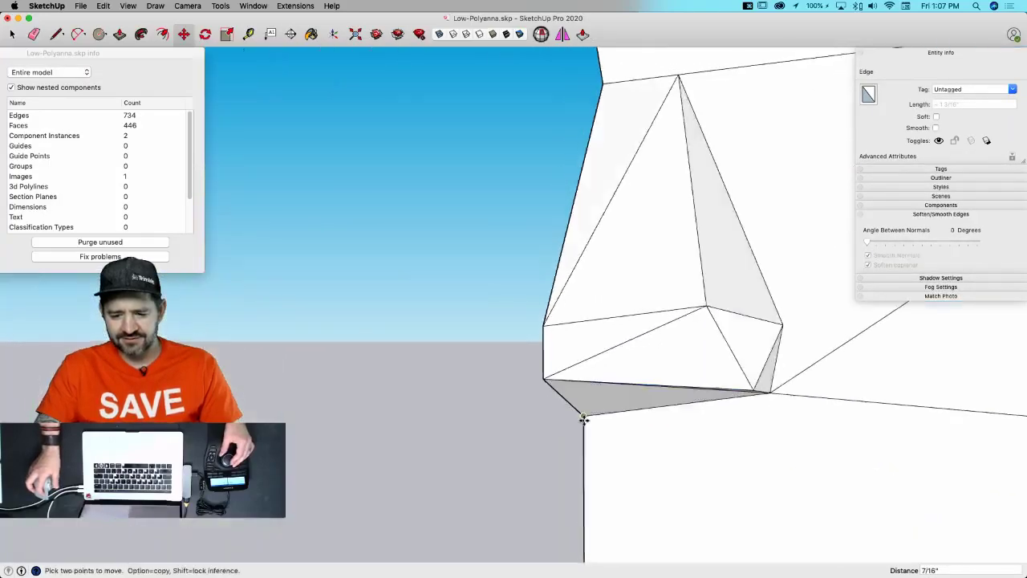
pyautogui.press('space')
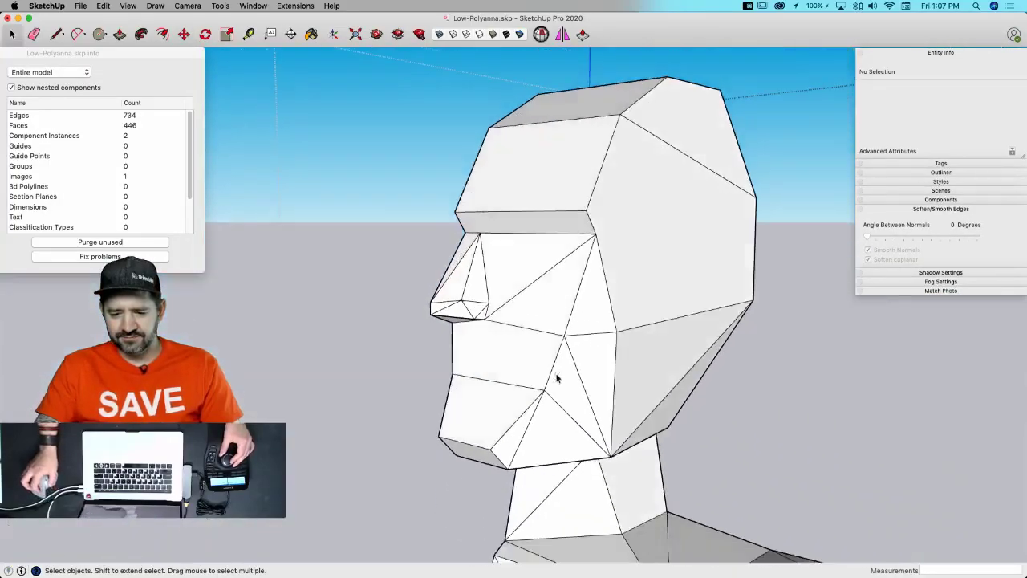
# - Check the model with Solid Inspector² and fix the internal faces it reports
pyautogui.click(543, 36)
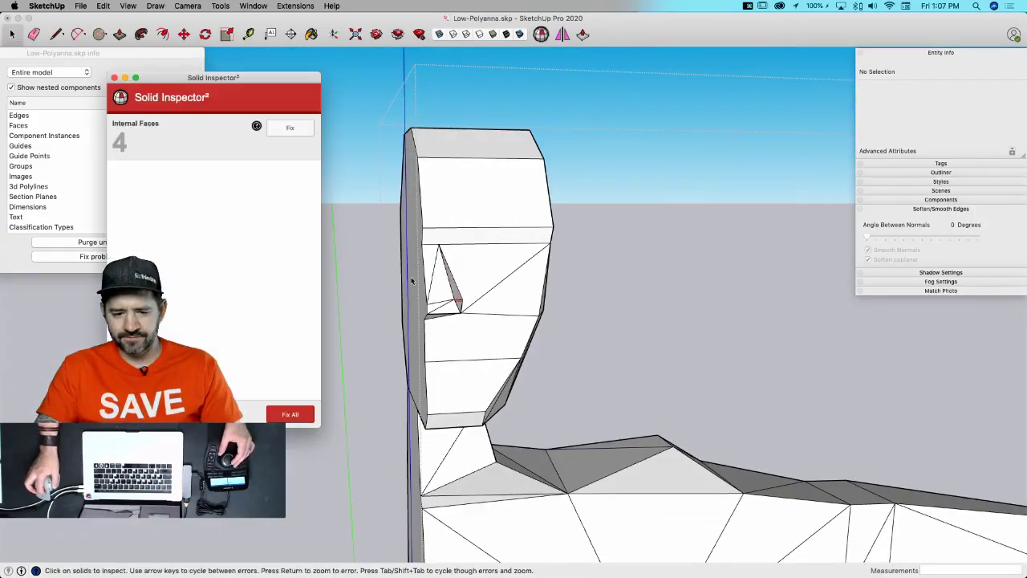
pyautogui.click(289, 128)
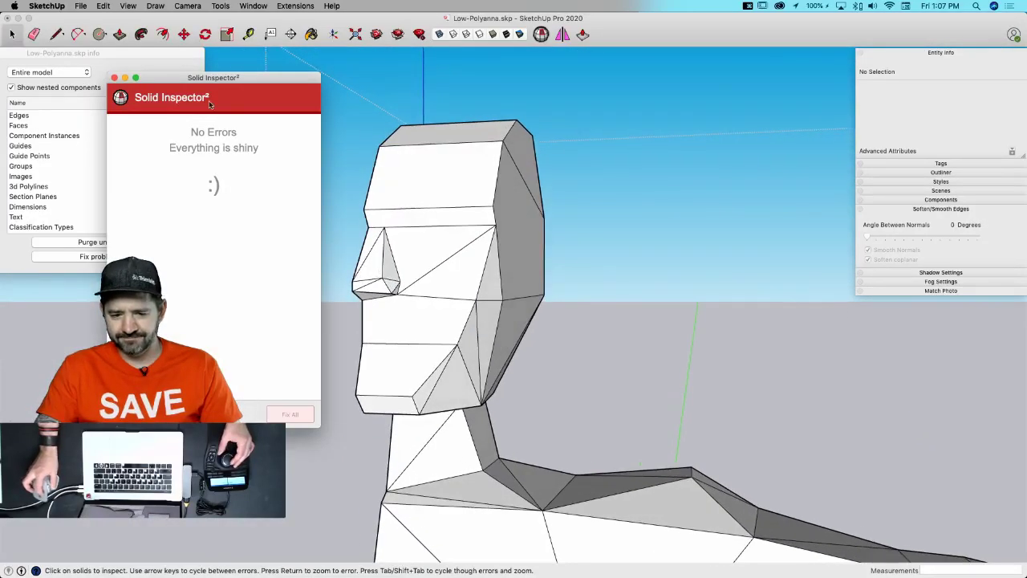
pyautogui.click(113, 77)
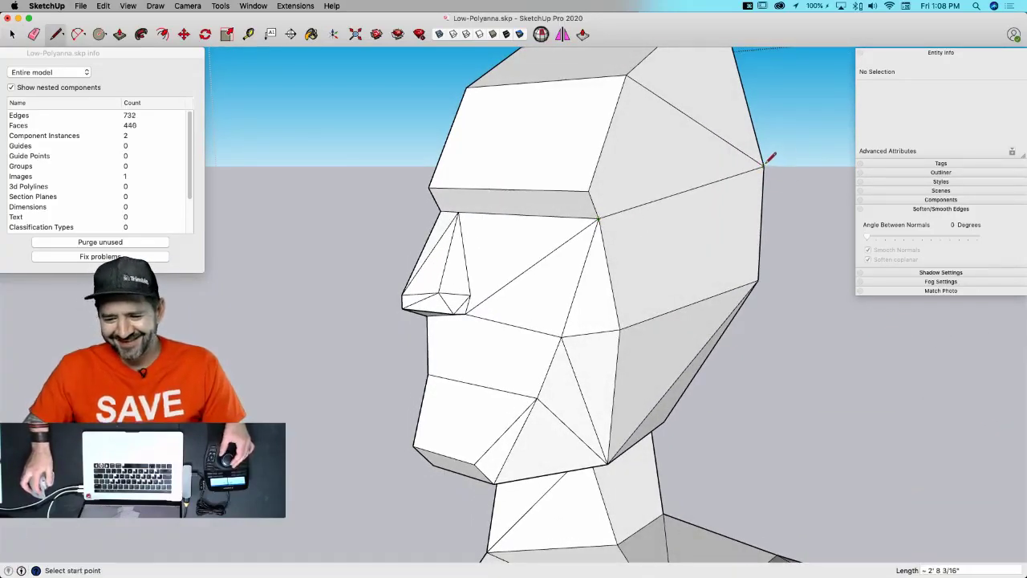
# - Try to move the brow's short outer corner edge about 7 1/16" toward the centre of the face
pyautogui.press('space')
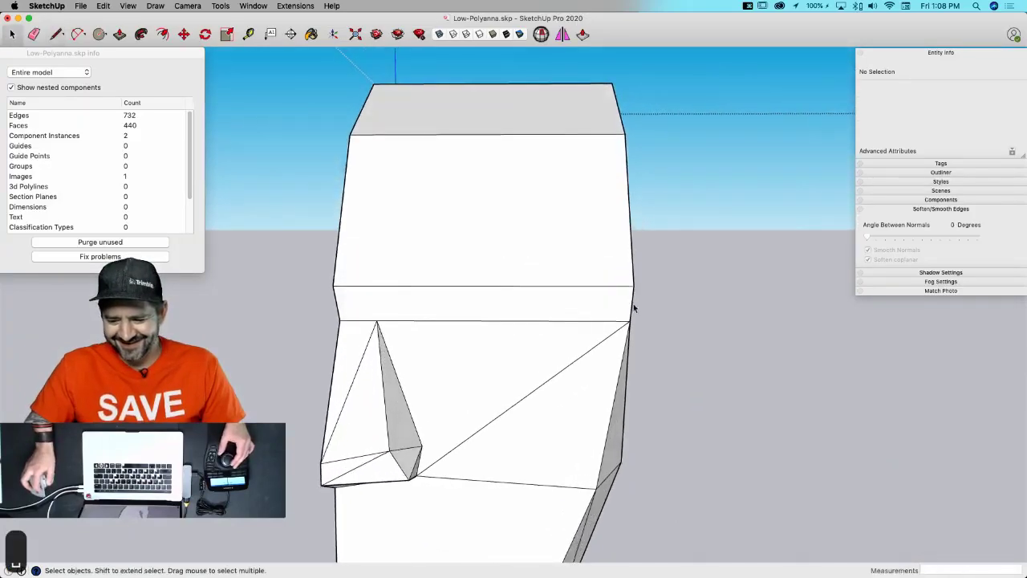
pyautogui.click(632, 308)
pyautogui.press('m')
pyautogui.click(628, 315)
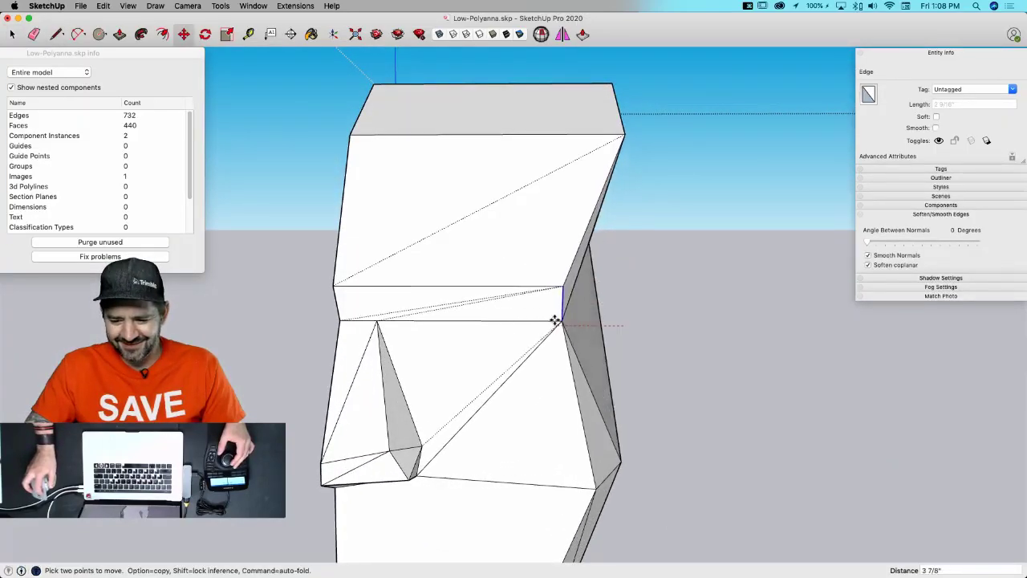
pyautogui.click(491, 322)
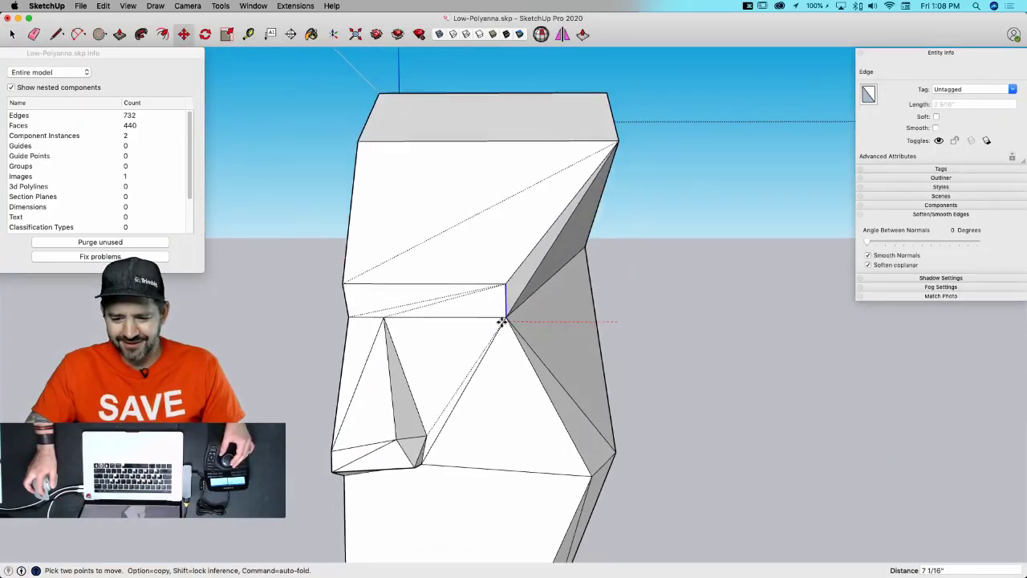
# - Draw an edge from the forehead's outer upper corner down to the brow's lower outer corner
pyautogui.press('l')
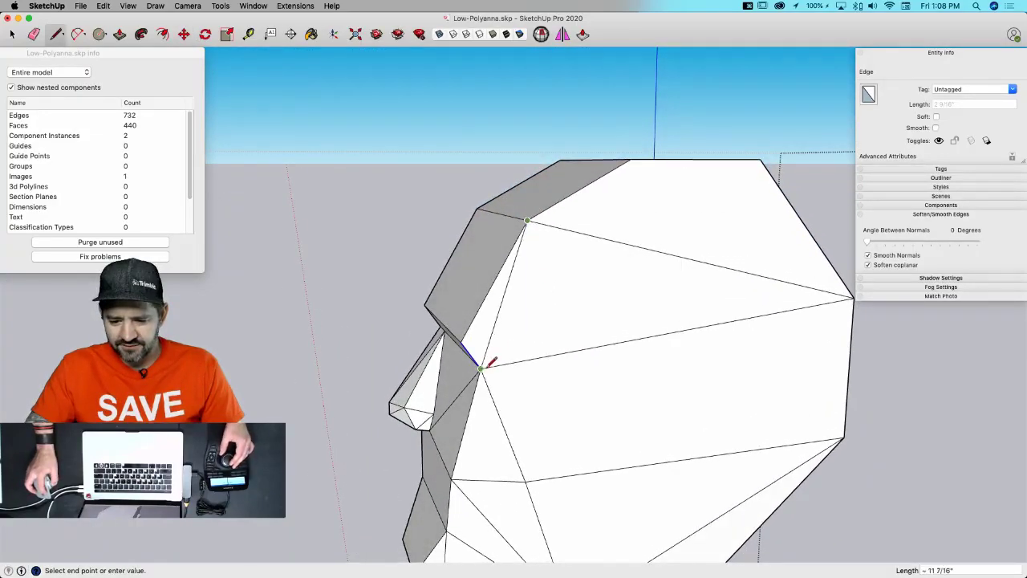
pyautogui.click(480, 368)
pyautogui.press('space')
# - Move the brow's upper outer vertex about 5 3/4" toward the centre of the face
pyautogui.press('m')
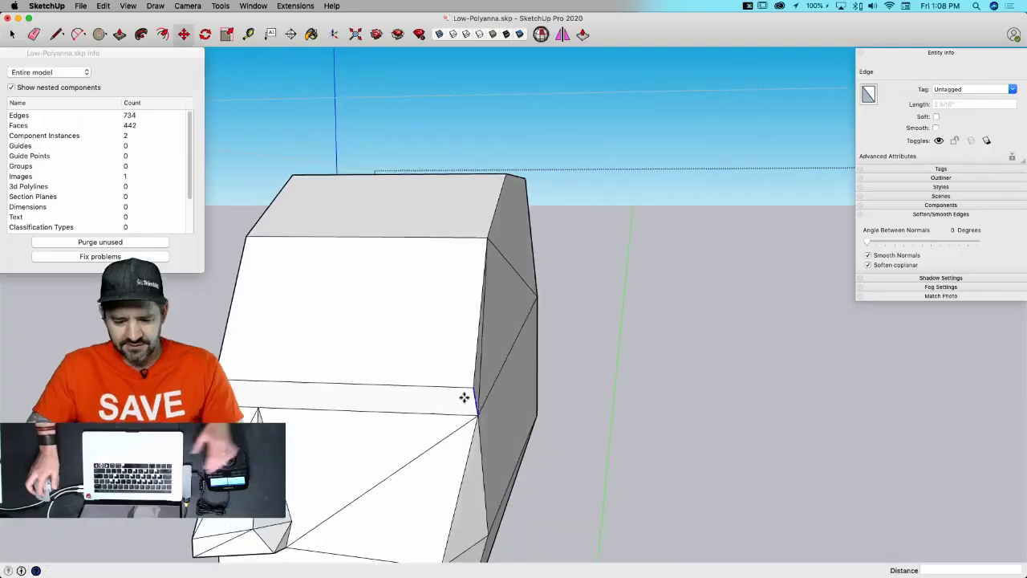
pyautogui.click(470, 386)
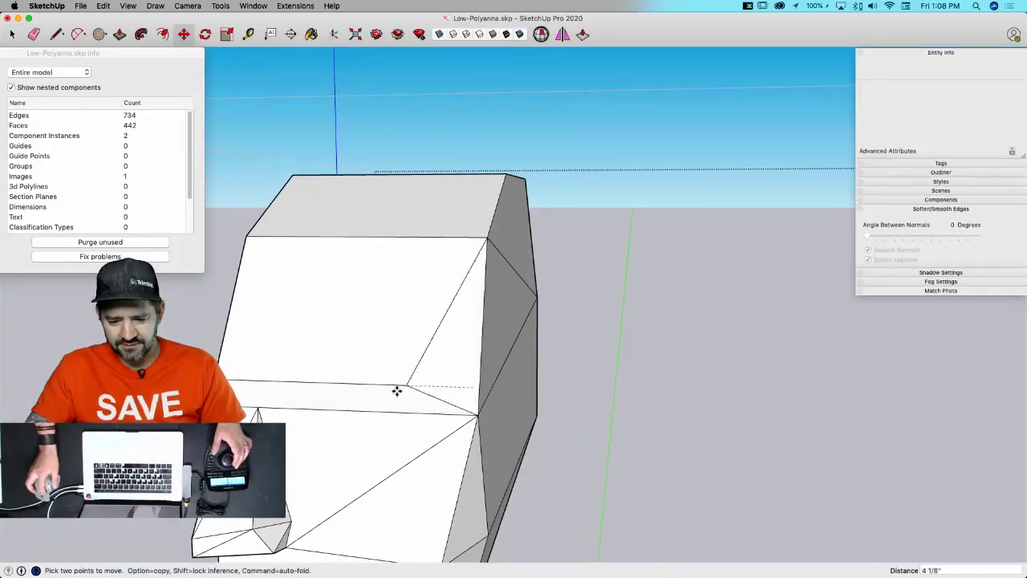
pyautogui.click(380, 382)
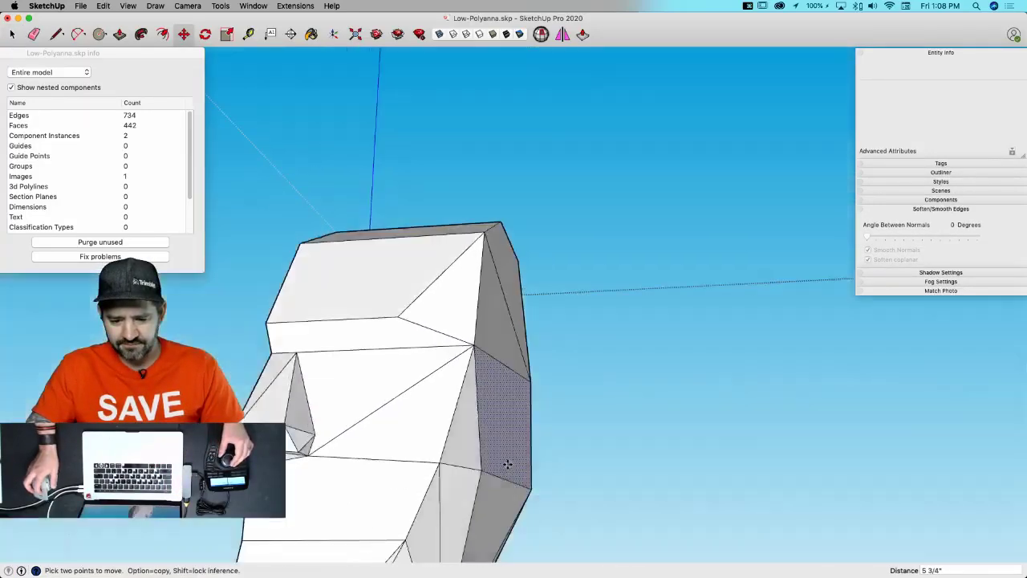
pyautogui.press('space')
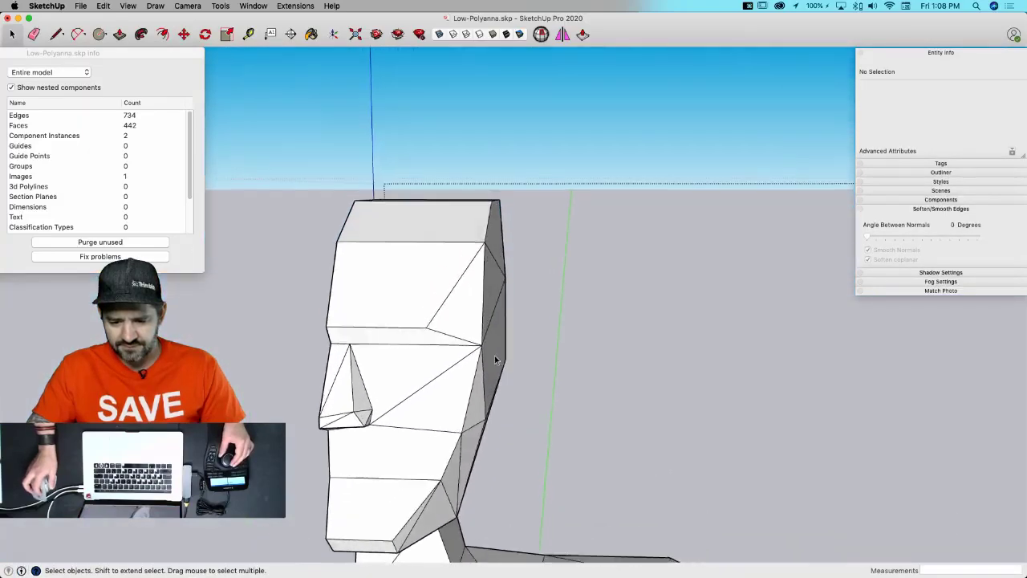
# - Split the side of the head with connected lines from the forehead corner across the temple and cheek edges to the jaw corner
pyautogui.press('l')
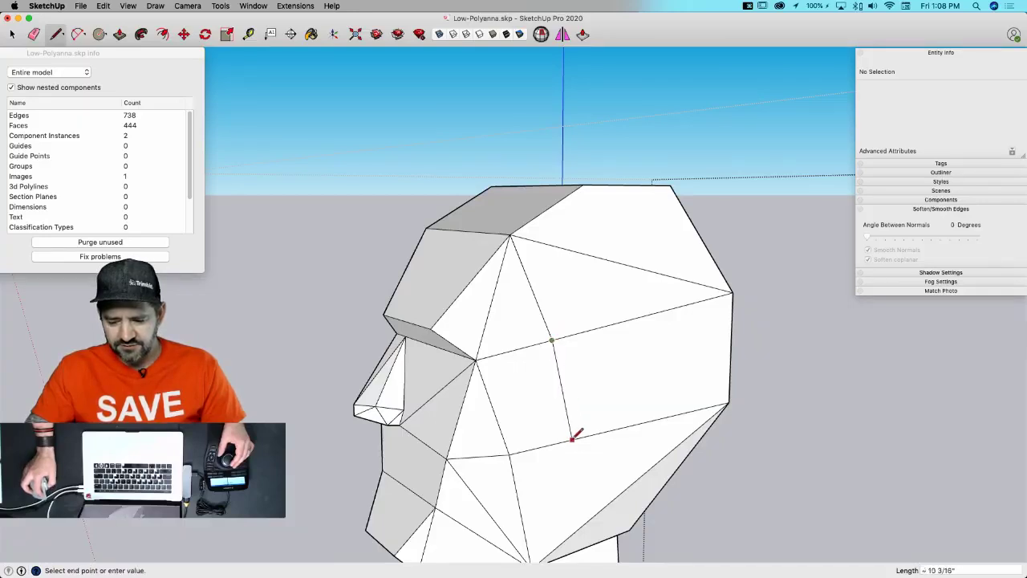
pyautogui.click(571, 439)
pyautogui.moveTo(572, 439); pyautogui.dragTo(525, 533, button='middle')
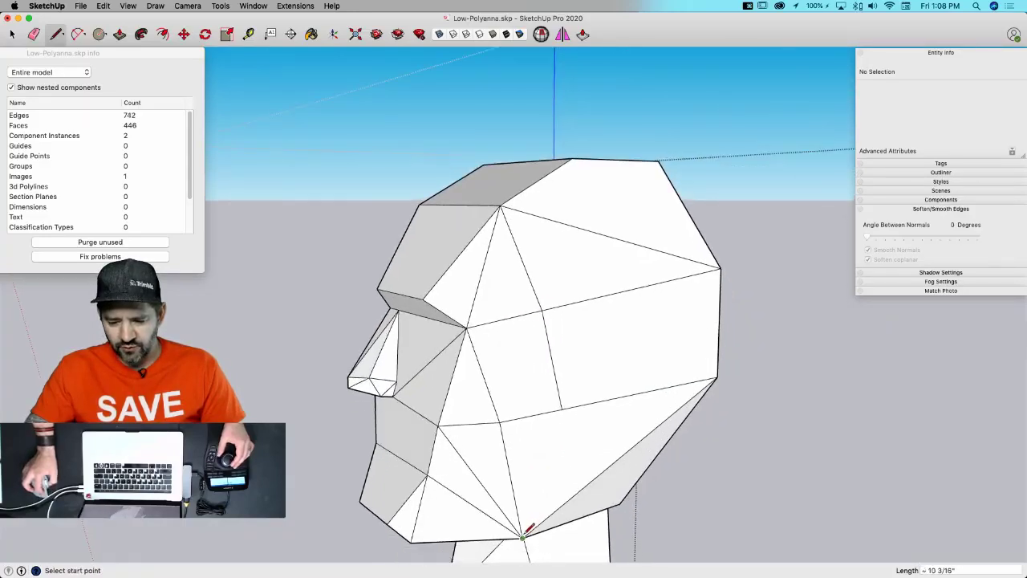
pyautogui.click(561, 410)
pyautogui.press('space')
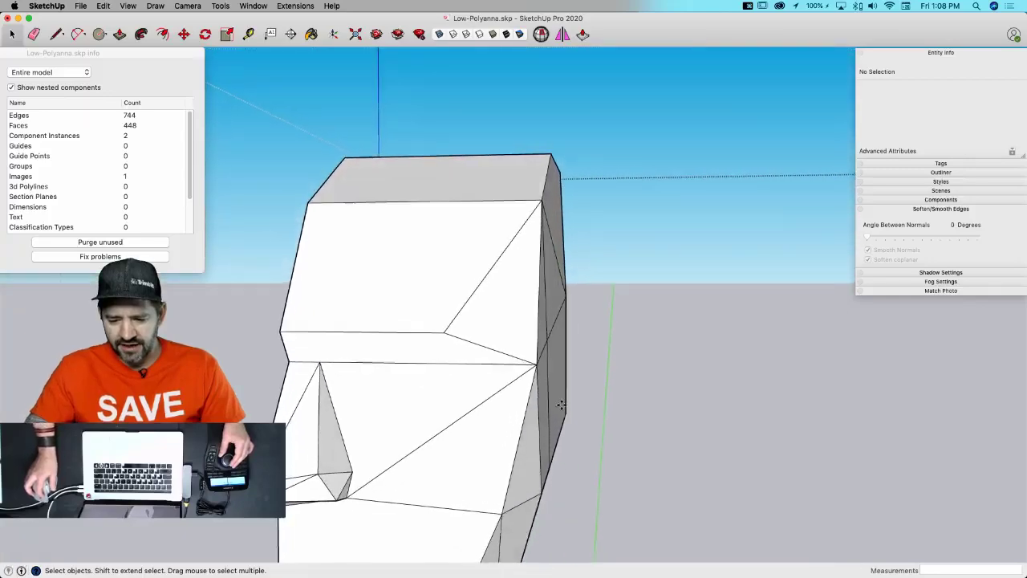
# - Move the brow's lower outer corner about 2 3/4" toward the centre of the face
pyautogui.moveTo(561, 405); pyautogui.dragTo(542, 361, button='middle')
pyautogui.press('m')
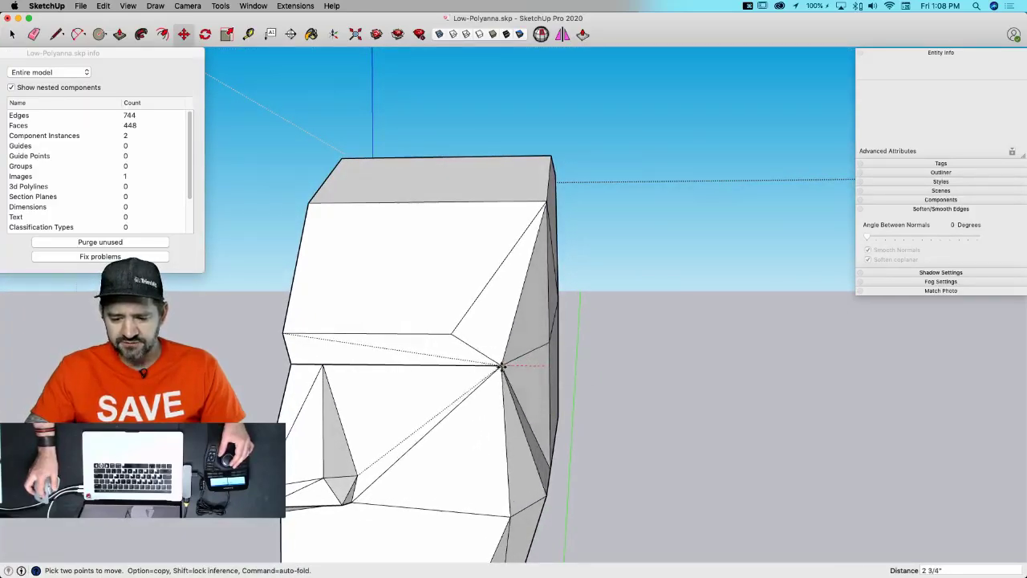
pyautogui.click(502, 367)
# - Raise the short horizontal edge on the side of the cheek by about 3 3/16"
pyautogui.press('space')
pyautogui.moveTo(469, 419); pyautogui.dragTo(610, 468)
pyautogui.press('m')
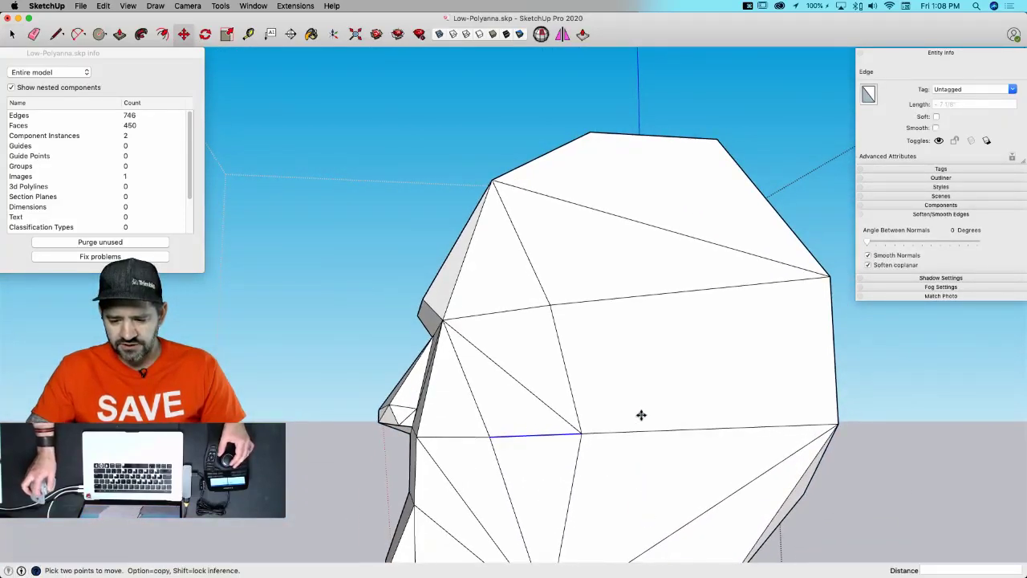
pyautogui.click(634, 374)
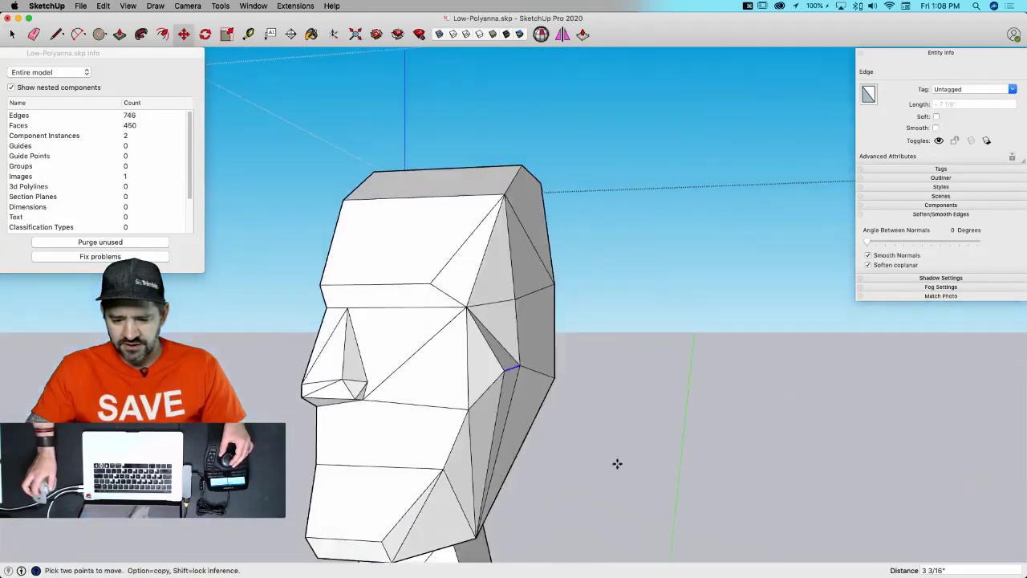
pyautogui.press('space')
# - Draw a line from the forehead corner back along the side of the head and across its rear slope to the centre seam
pyautogui.moveTo(597, 480); pyautogui.dragTo(526, 348, button='middle')
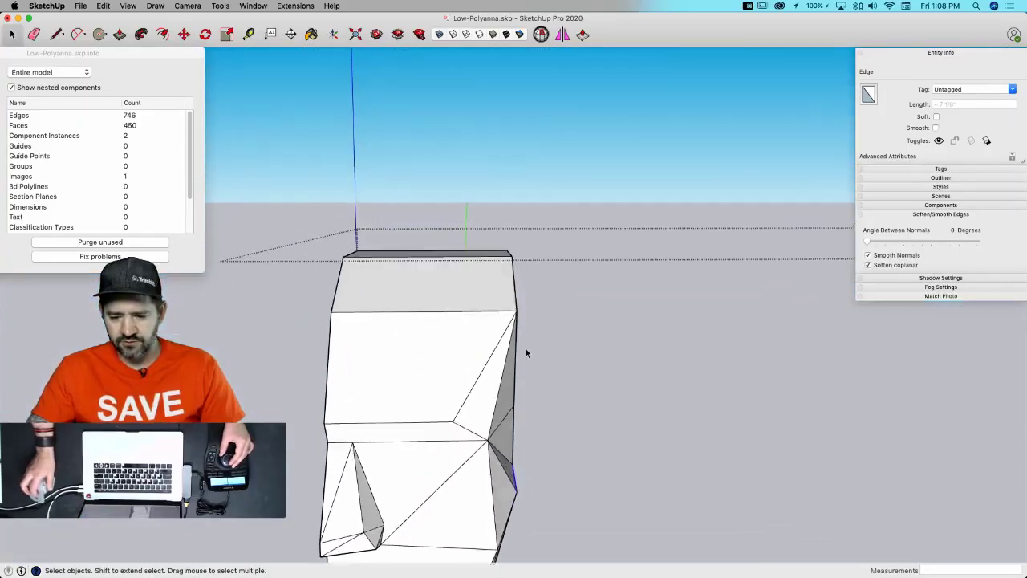
pyautogui.scroll(4, 518, 345)
pyautogui.press('l')
pyautogui.click(482, 354)
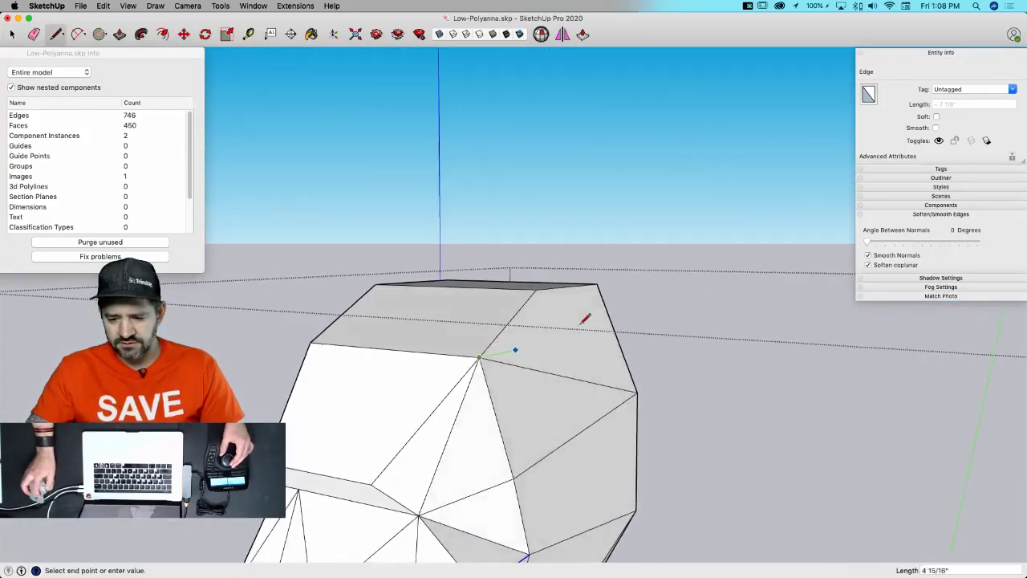
pyautogui.moveTo(680, 332); pyautogui.dragTo(535, 403, button='middle')
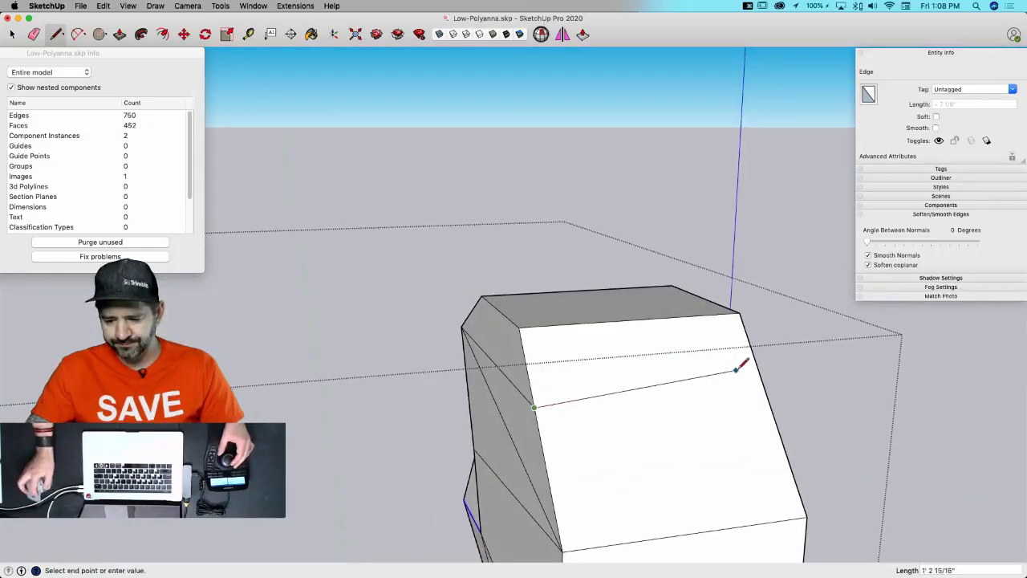
pyautogui.click(766, 386)
# - Move the new edge across the rear slope of the head about 2 3/4" outward to round the skull
pyautogui.moveTo(766, 386); pyautogui.dragTo(637, 426, button='middle')
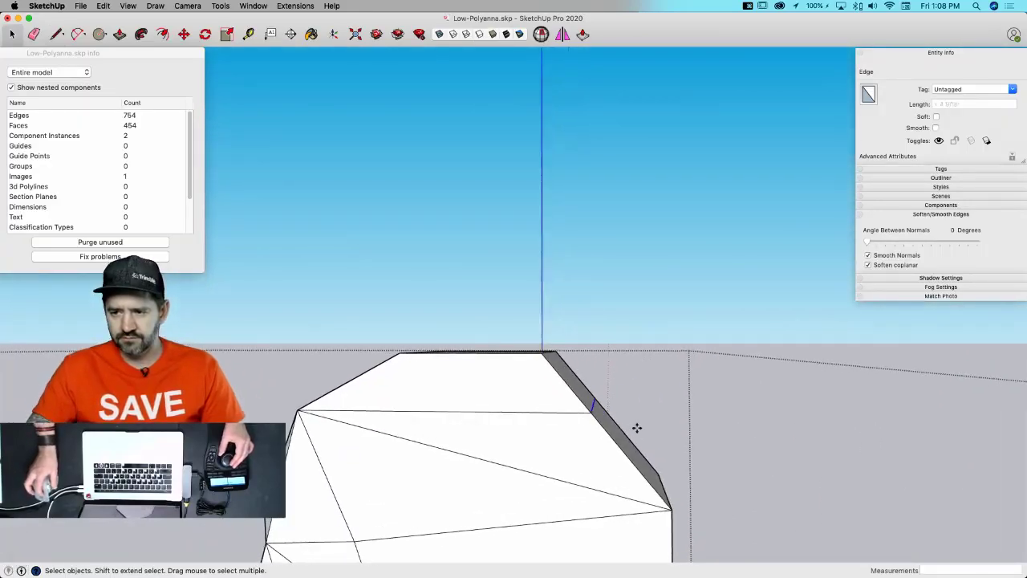
pyautogui.press('m')
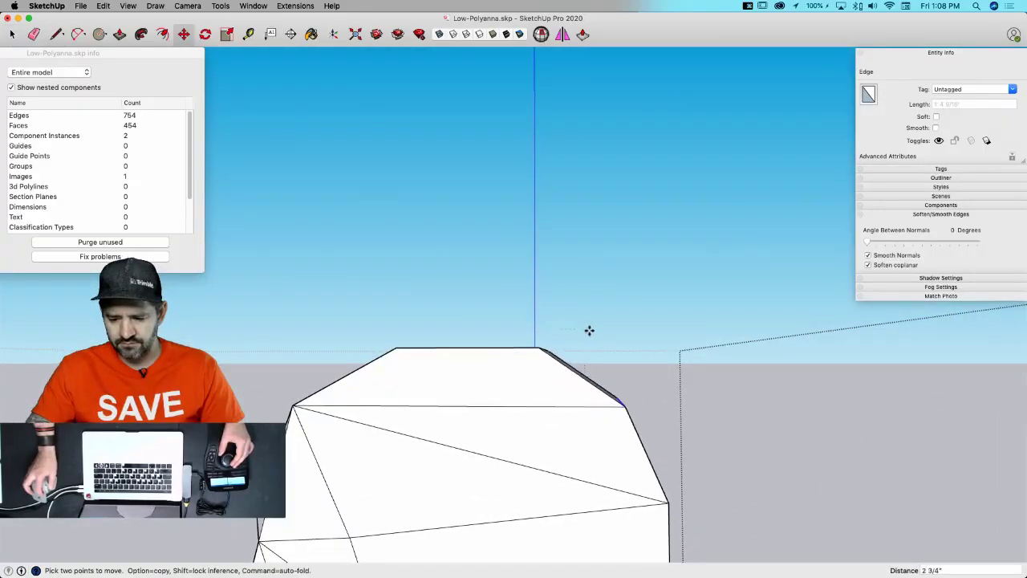
pyautogui.moveTo(592, 331); pyautogui.dragTo(575, 373, button='middle')
# - Move the side edge of the head's flat top about 7 5/8" inward to taper the crown
pyautogui.press('space')
pyautogui.press('m')
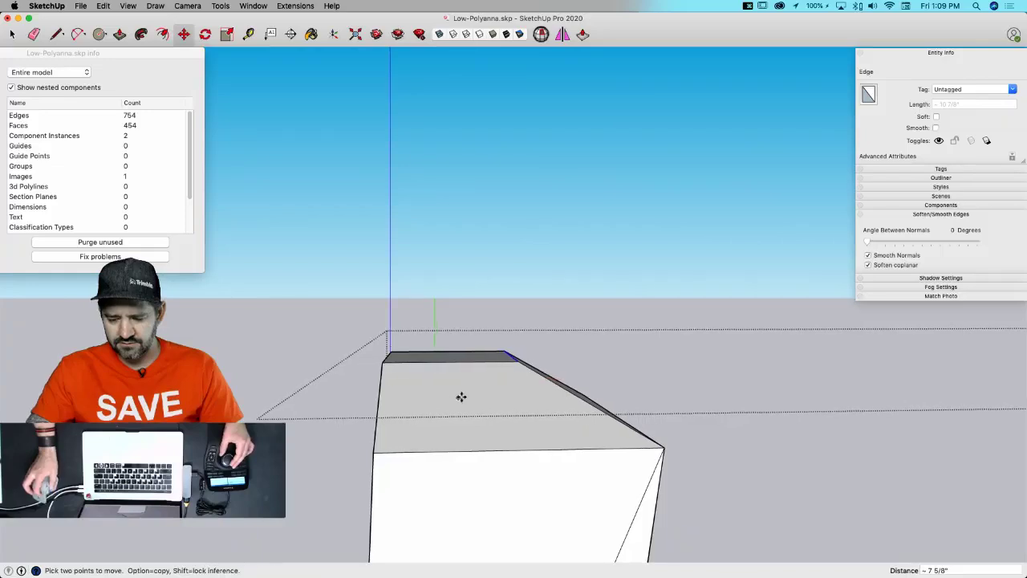
pyautogui.moveTo(461, 396); pyautogui.dragTo(557, 323, button='middle')
# - Move the upper side edge running back from the forehead corner about 2 3/16" toward the head's centre
pyautogui.press('space')
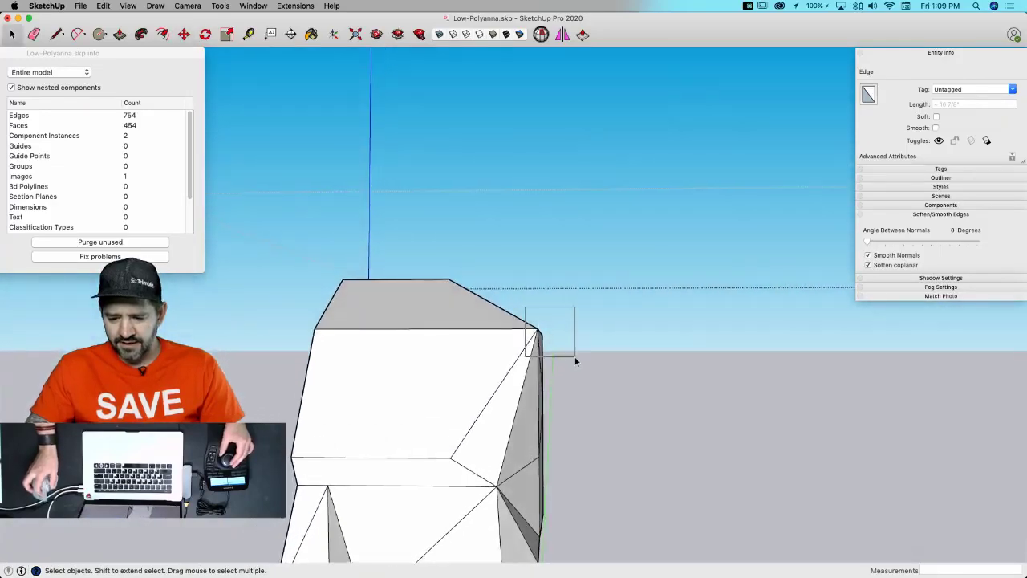
pyautogui.moveTo(576, 360); pyautogui.dragTo(711, 435, button='middle')
pyautogui.press('m')
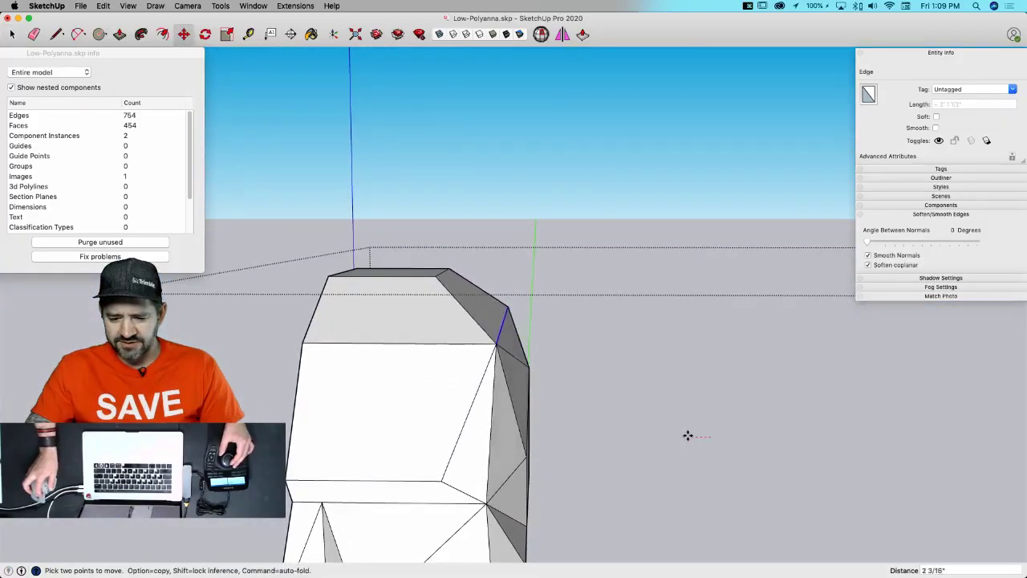
pyautogui.click(688, 435)
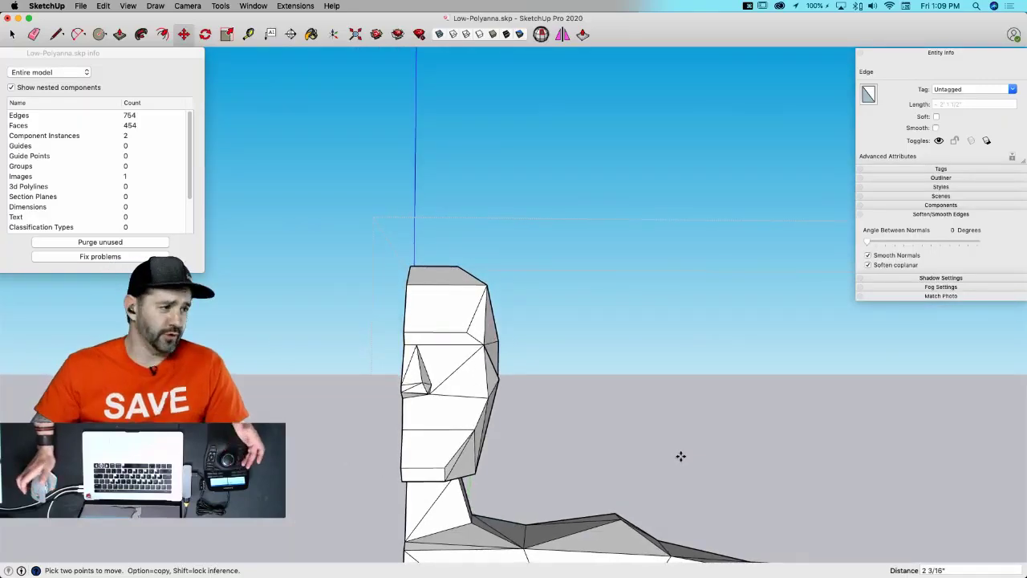
# - Leave the half-figure component and examine the mirrored figure's reshaped head from the front and from several angles
pyautogui.moveTo(589, 415); pyautogui.dragTo(459, 457, button='middle')
pyautogui.press('space')
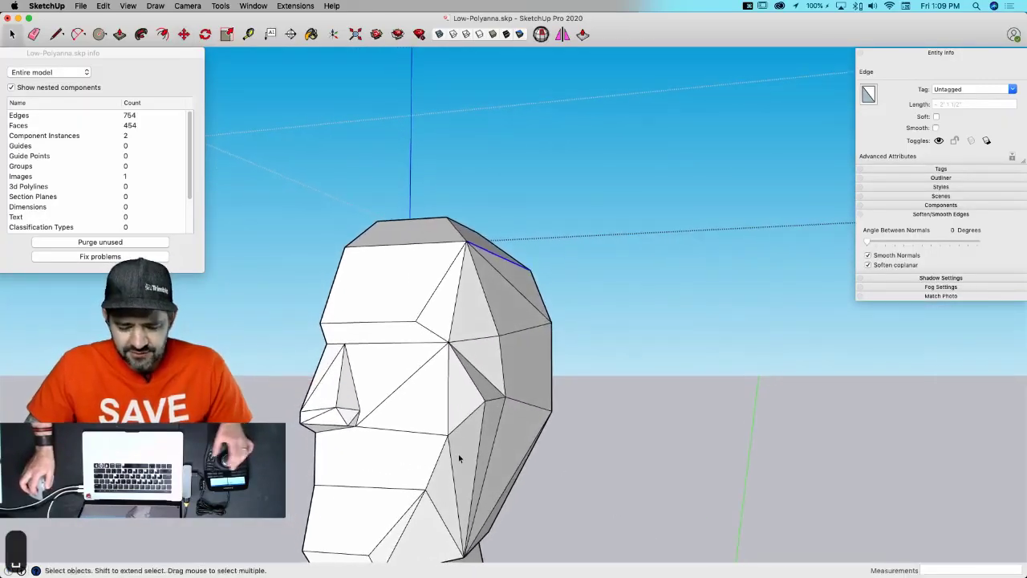
pyautogui.press('Escape')
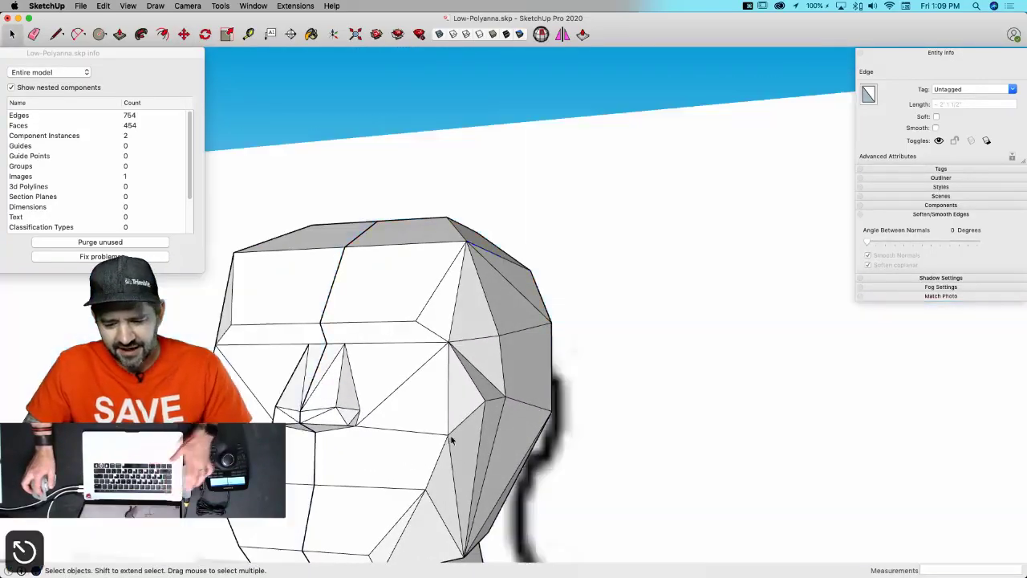
pyautogui.scroll(-10, 564, 487)
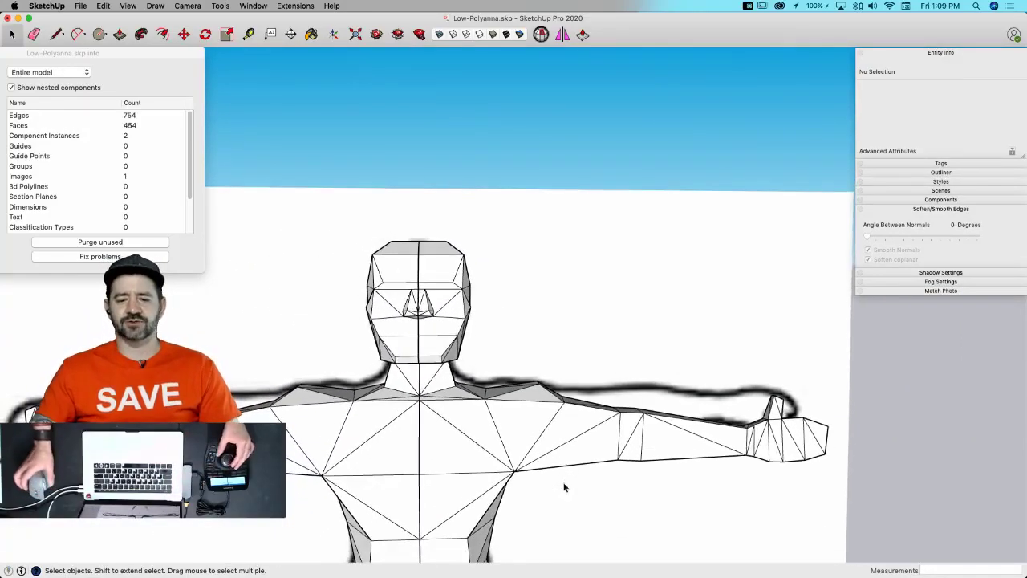
pyautogui.scroll(15, 564, 487)
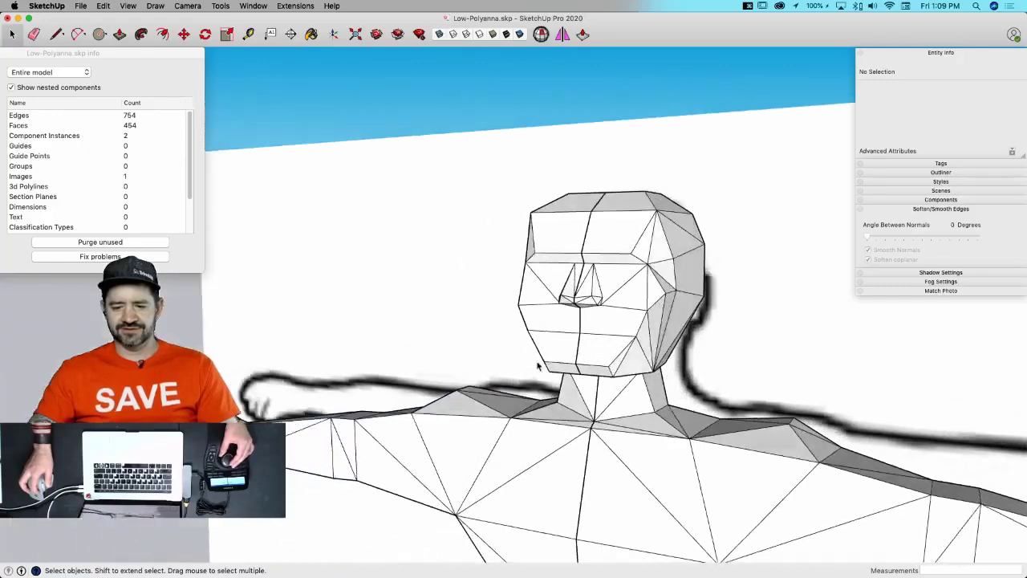
pyautogui.press('super+3')
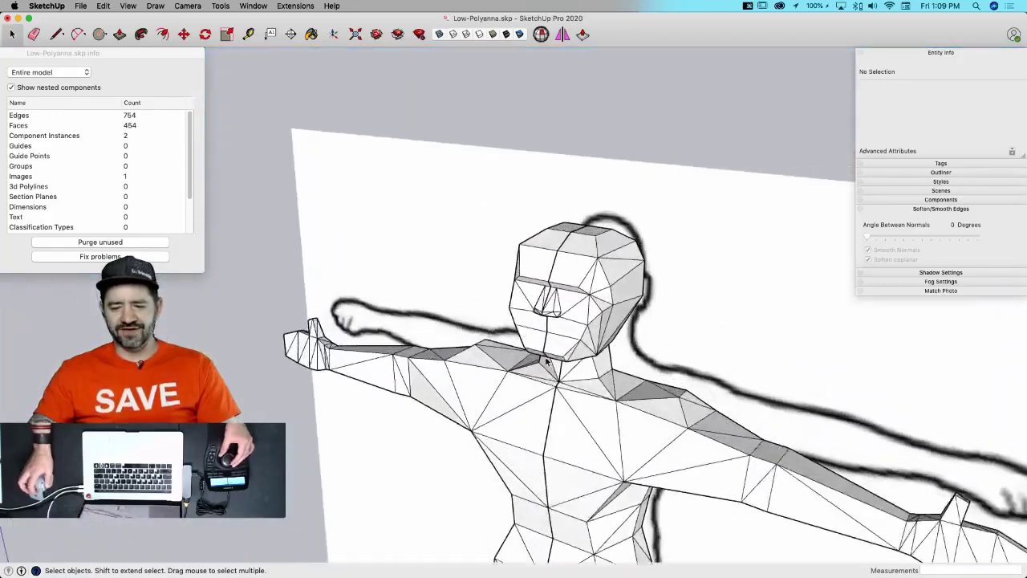
pyautogui.scroll(8, 594, 442)
pyautogui.moveTo(583, 423); pyautogui.dragTo(560, 439, button='middle')
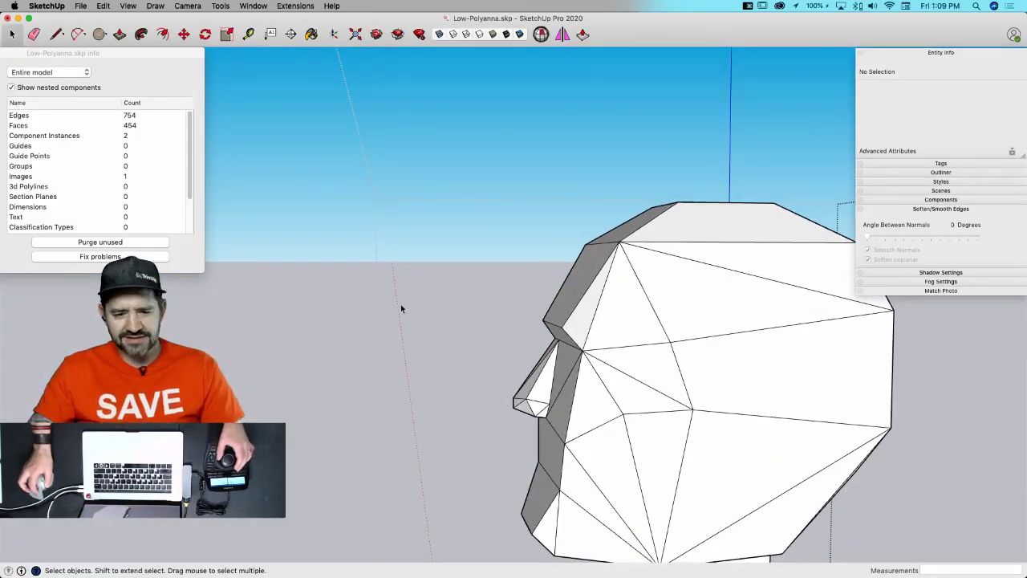
# - Turn off hiding of similar components during component editing to display the mirrored half
pyautogui.click(104, 5)
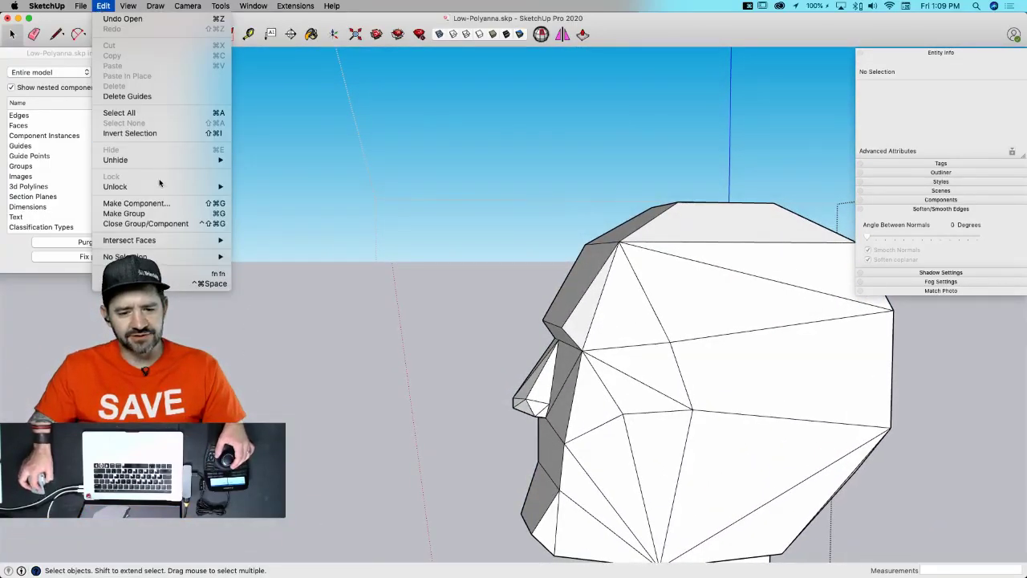
pyautogui.moveTo(128, 6)
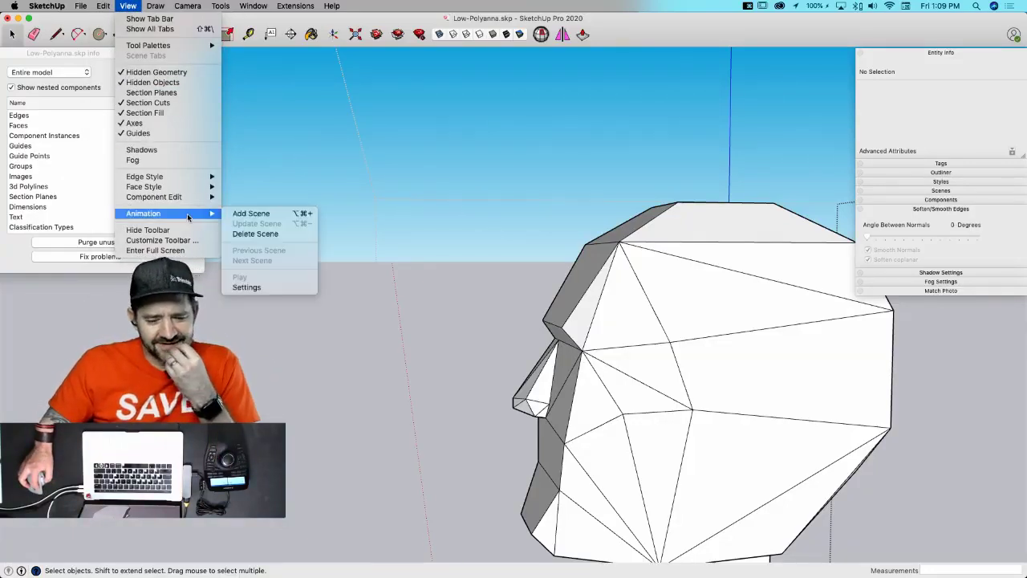
pyautogui.moveTo(204, 197)
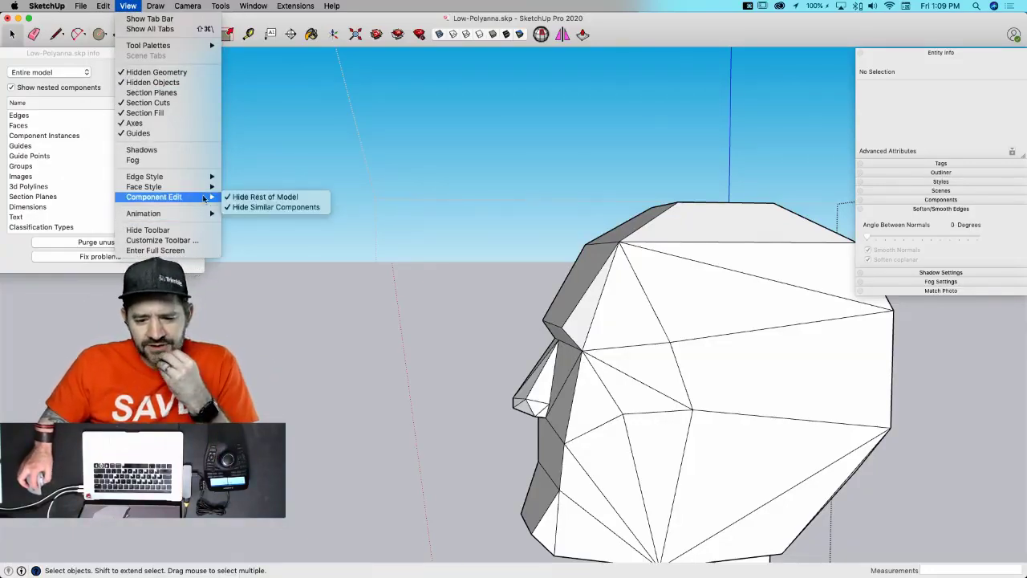
pyautogui.click(264, 207)
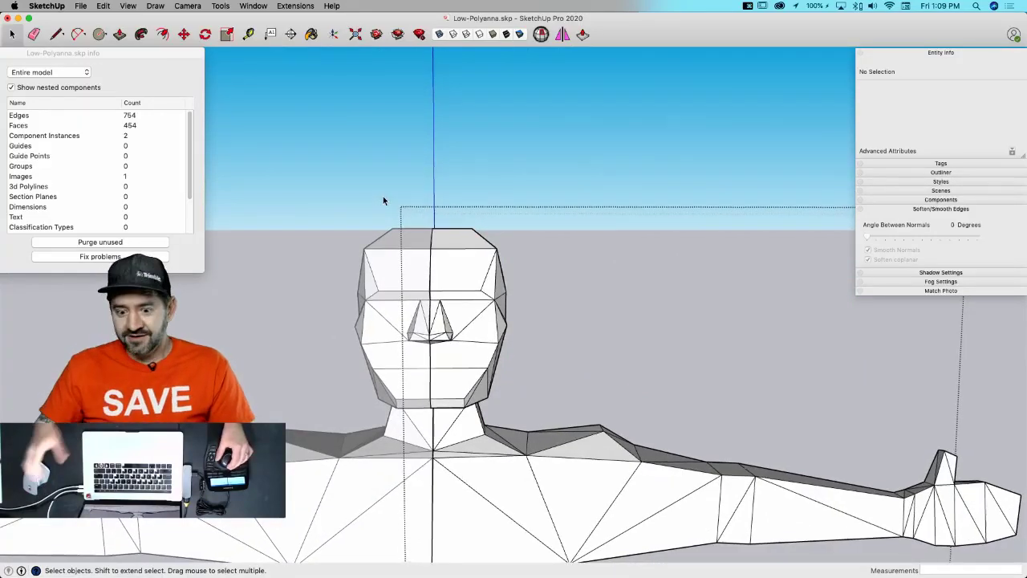
# - Move the two triangular faces at the jaw corner about 2 5/8" inward toward the centre of the face
pyautogui.moveTo(388, 403); pyautogui.dragTo(333, 366, button='middle')
pyautogui.click(356, 383)
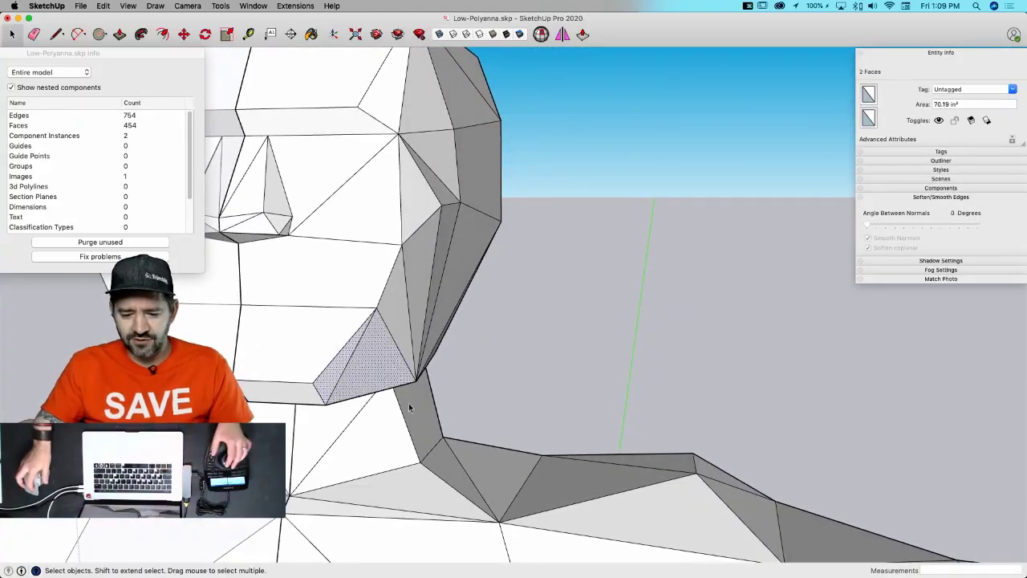
pyautogui.press('m')
pyautogui.moveTo(408, 403); pyautogui.dragTo(409, 457, button='middle')
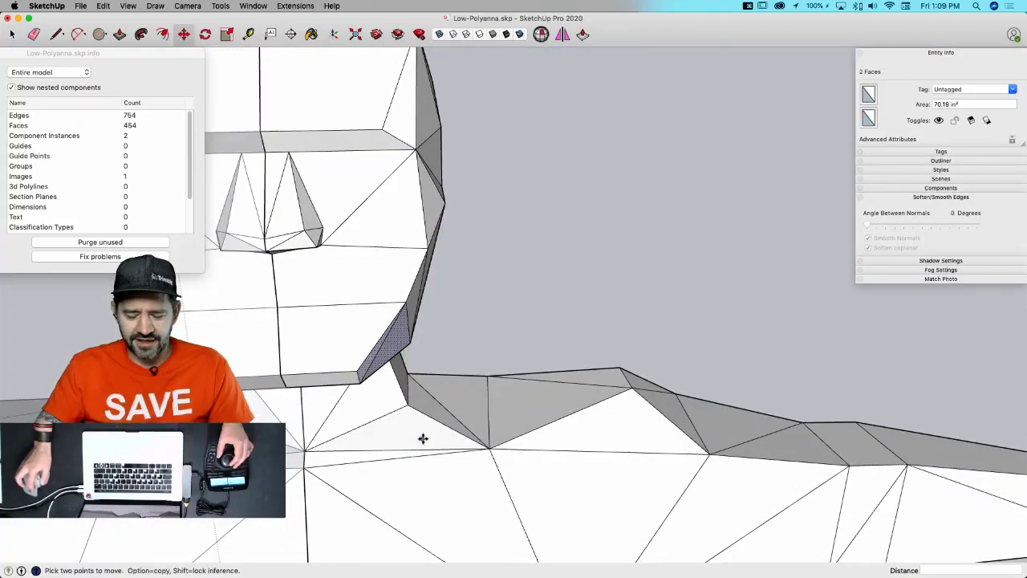
pyautogui.click(423, 438)
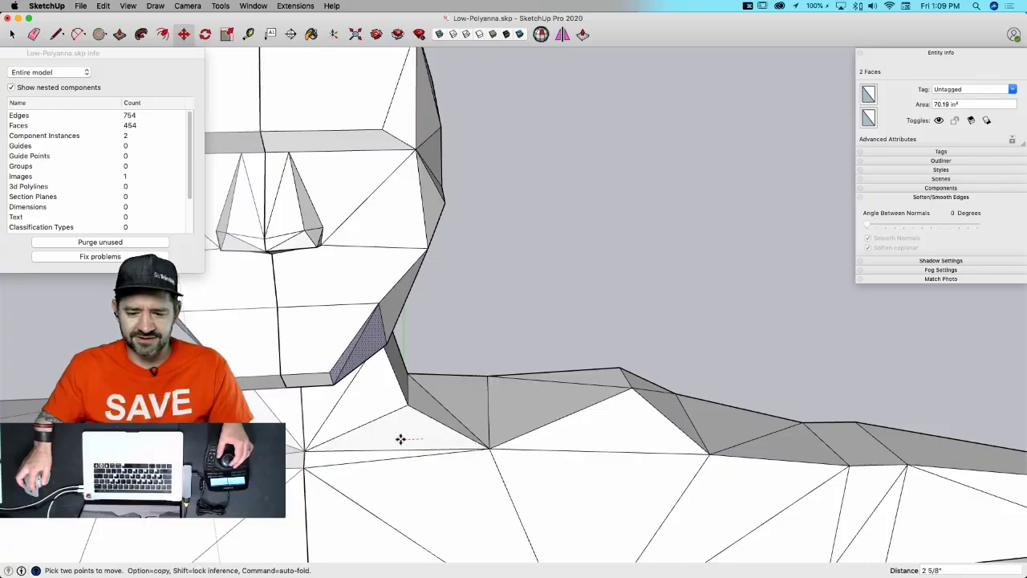
pyautogui.click(397, 438)
pyautogui.press('space')
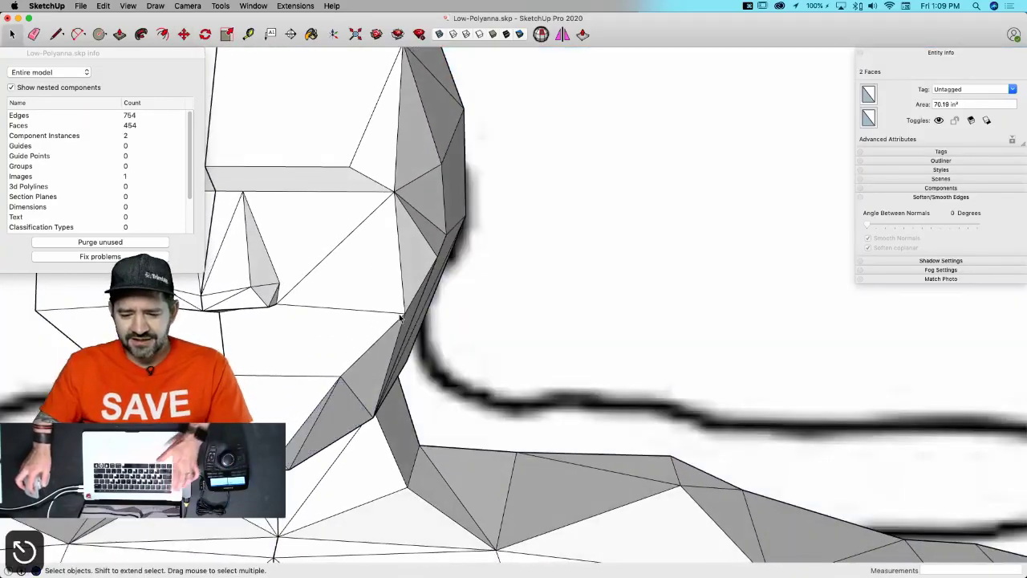
# - Move the cheek vertex beside the nose level about 4" inward along the red axis
pyautogui.click(423, 334)
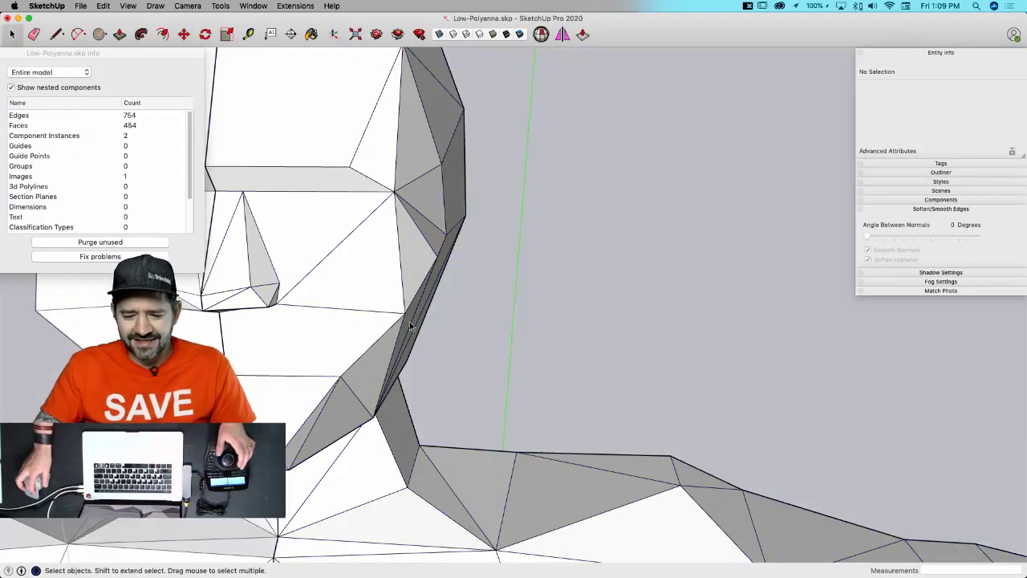
pyautogui.press('m')
pyautogui.click(404, 311)
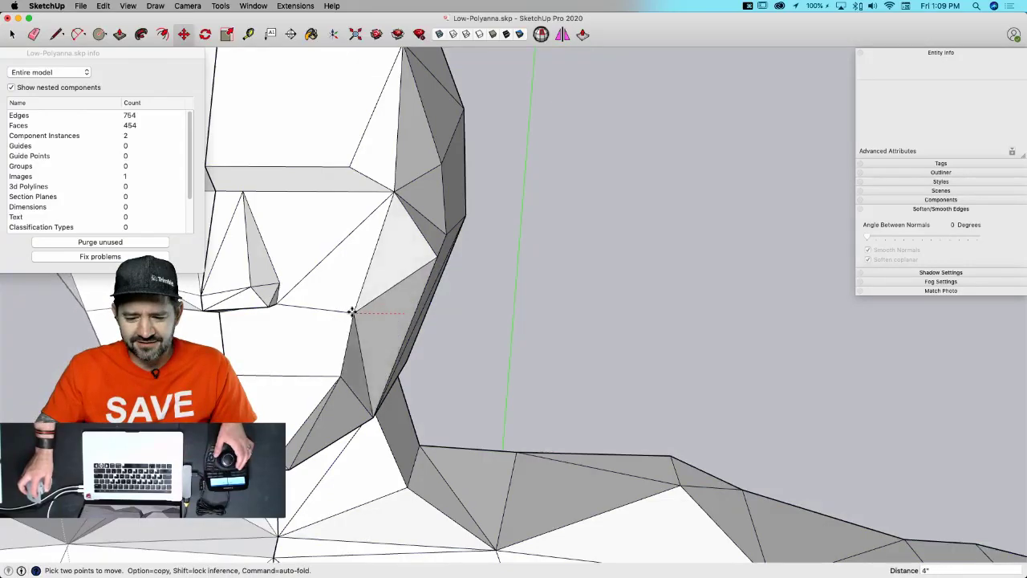
pyautogui.click(352, 311)
pyautogui.press('space')
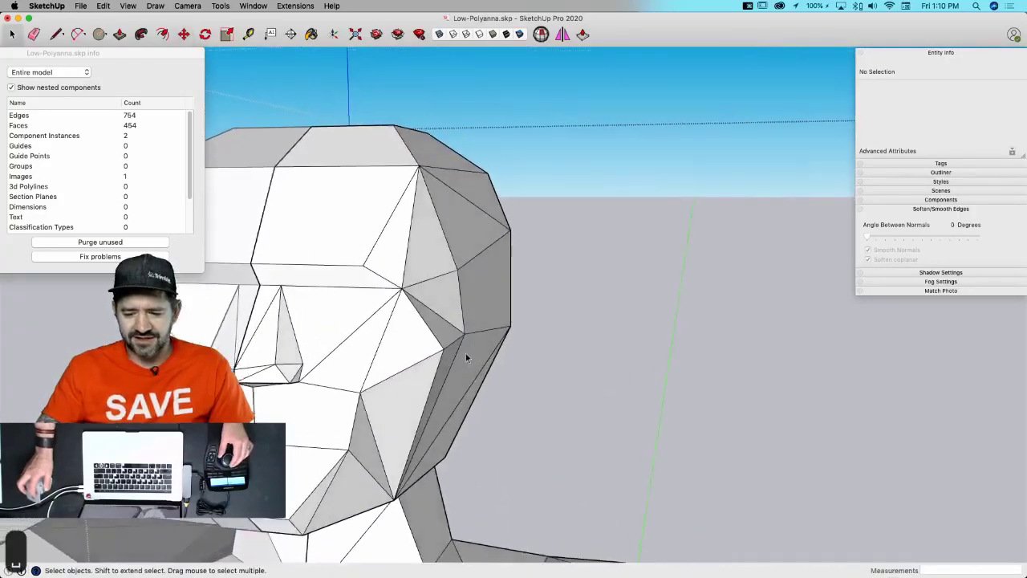
# - Move the two edges running back from the cheek across the side of the head about 1 11/16" inward along the red axis
pyautogui.click(466, 357)
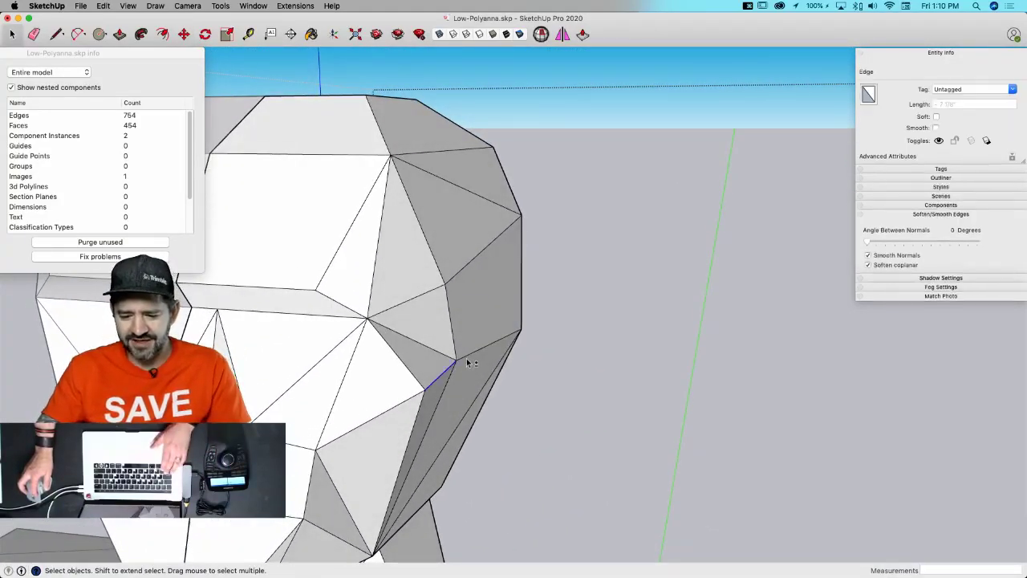
pyautogui.press('m')
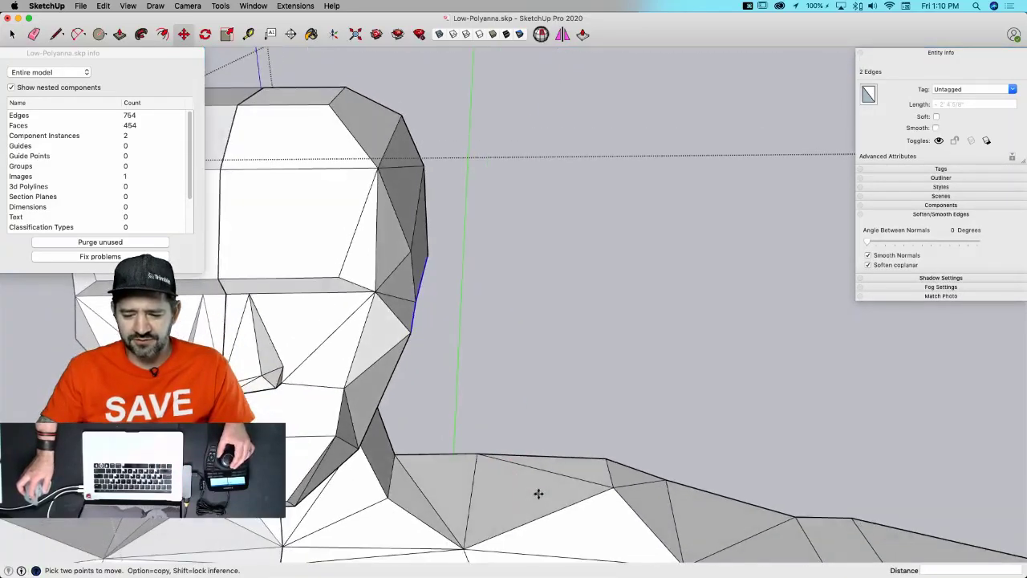
pyautogui.click(510, 495)
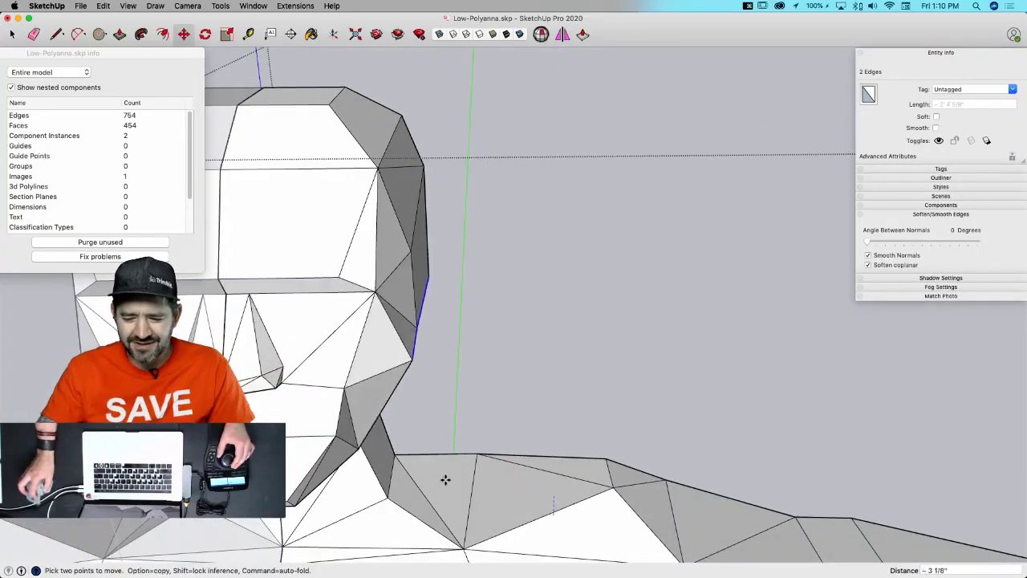
pyautogui.press('Escape')
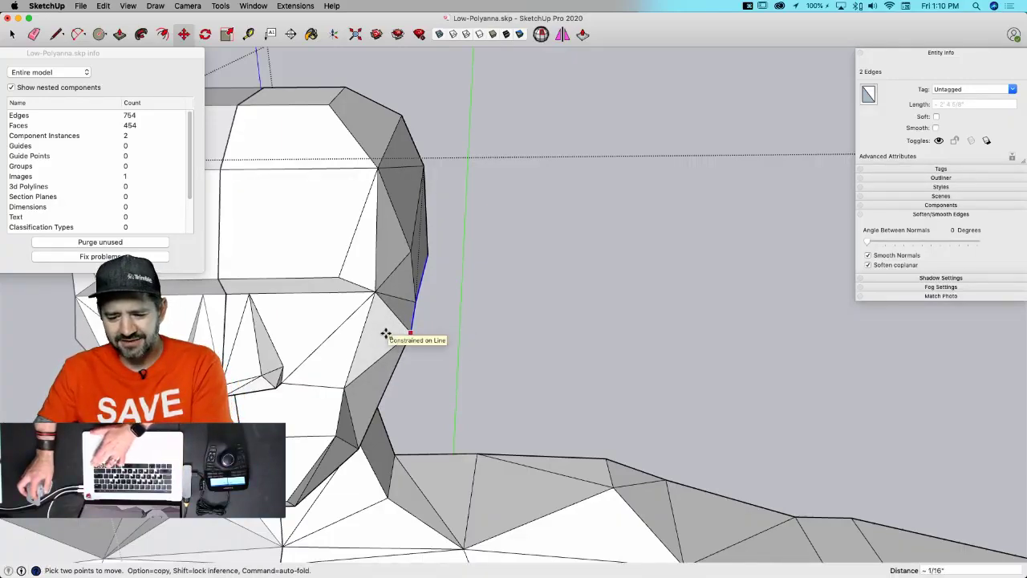
pyautogui.press('Right')
pyautogui.click(394, 333)
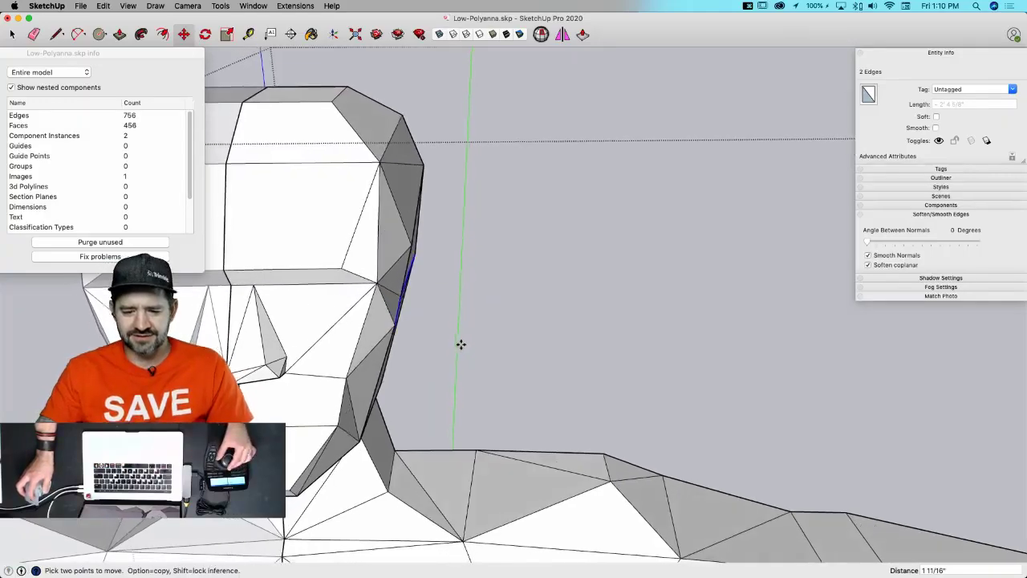
pyautogui.press('space')
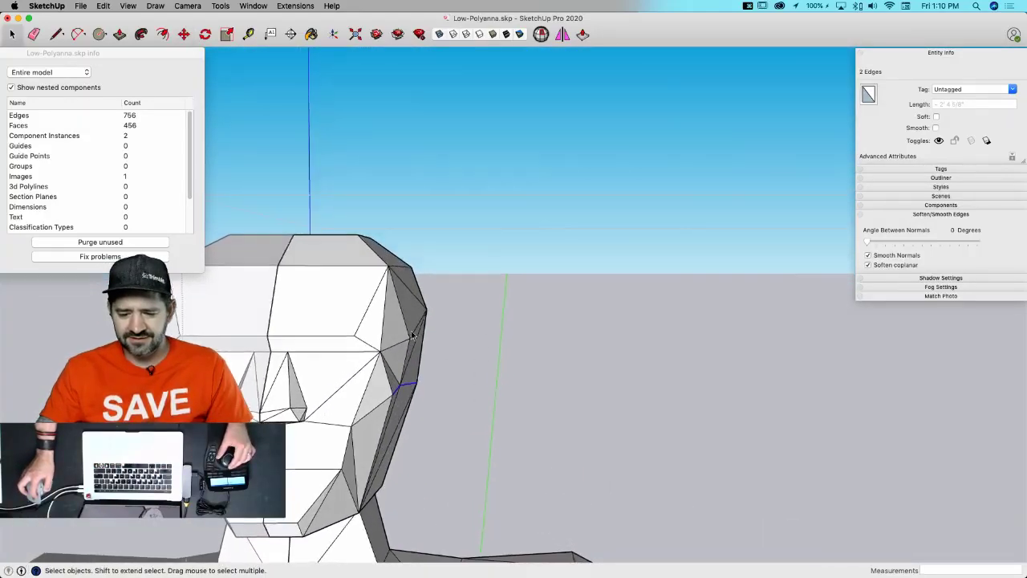
pyautogui.press('Escape')
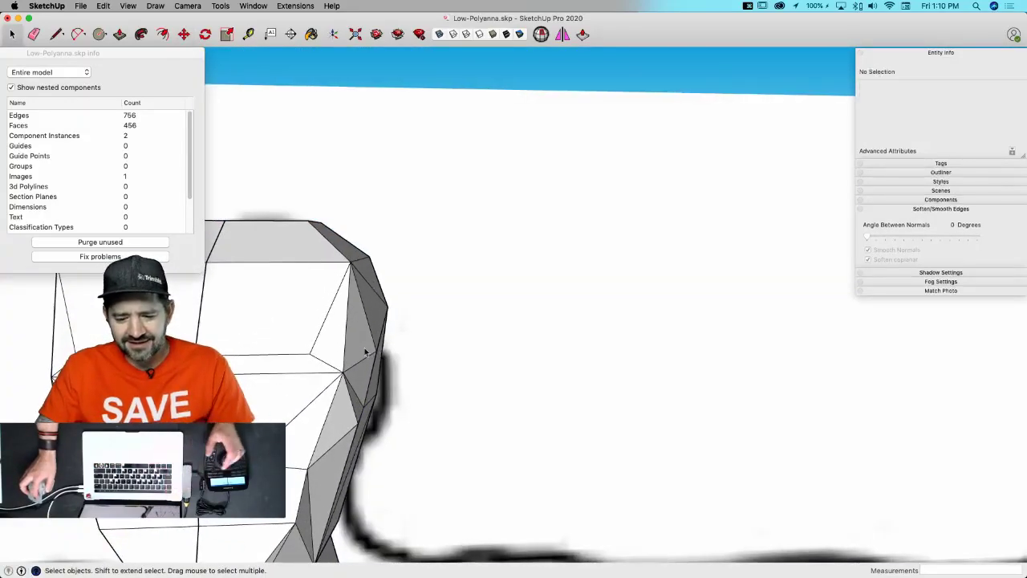
# - Move the sloping side face of the crown about 3 15/16" inward toward the head's centre
pyautogui.doubleClick(367, 349)
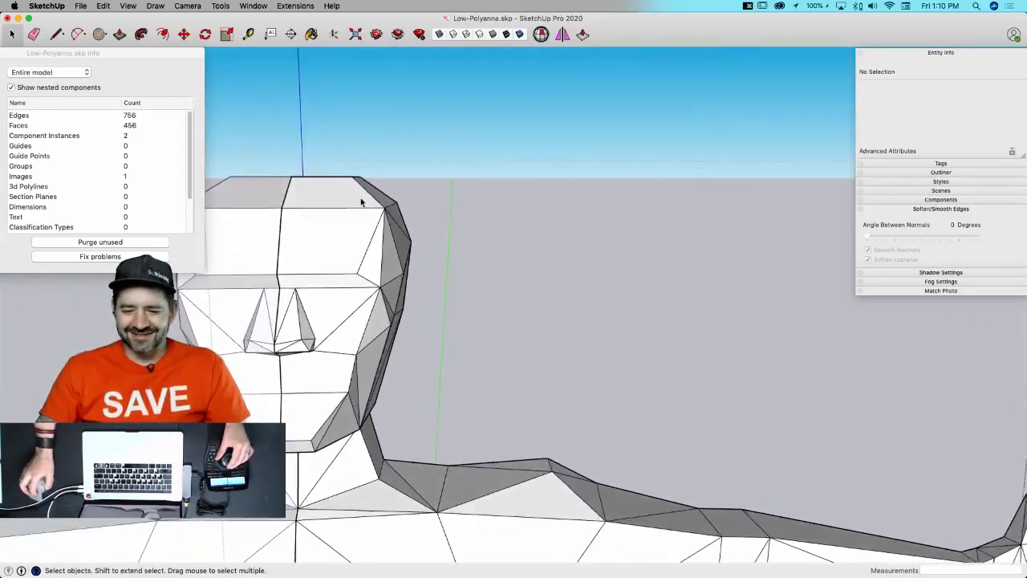
pyautogui.click(383, 190)
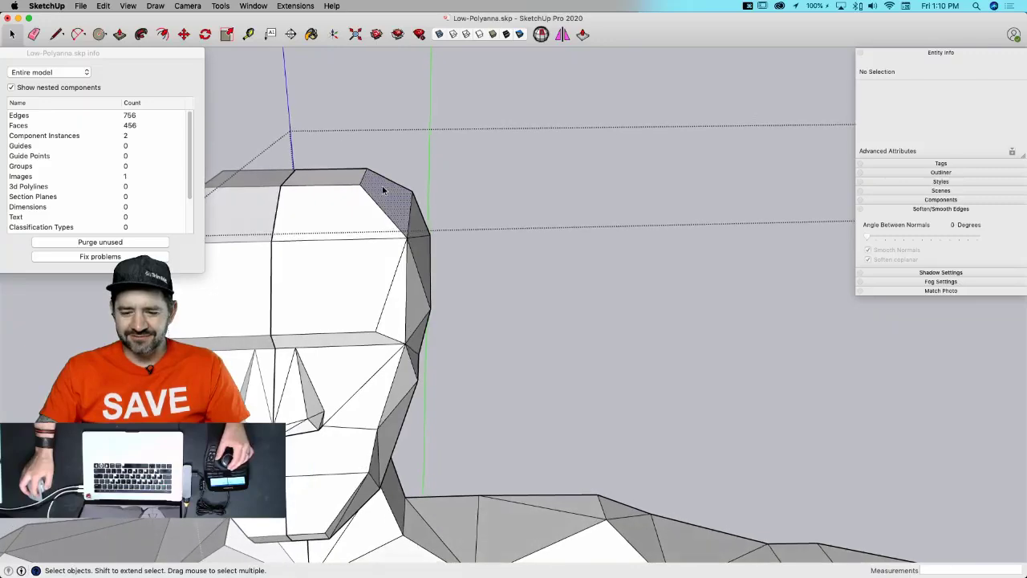
pyautogui.click(383, 190)
pyautogui.press('m')
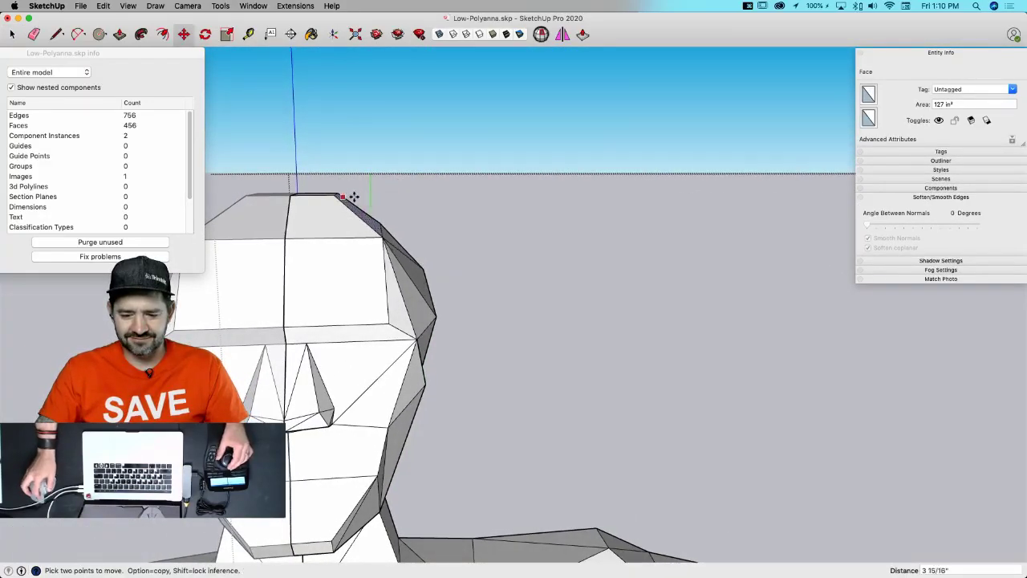
pyautogui.press('space')
# - Move the edge joining the side of the skull to its rear corner about 1 7/8" inward along the red axis
pyautogui.click(355, 305)
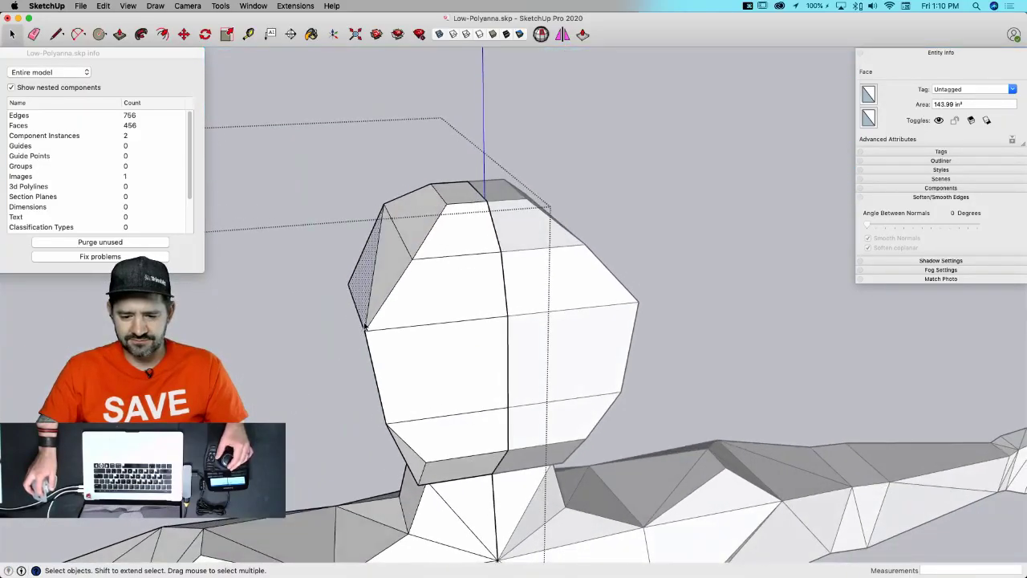
pyautogui.click(363, 324)
pyautogui.press('m')
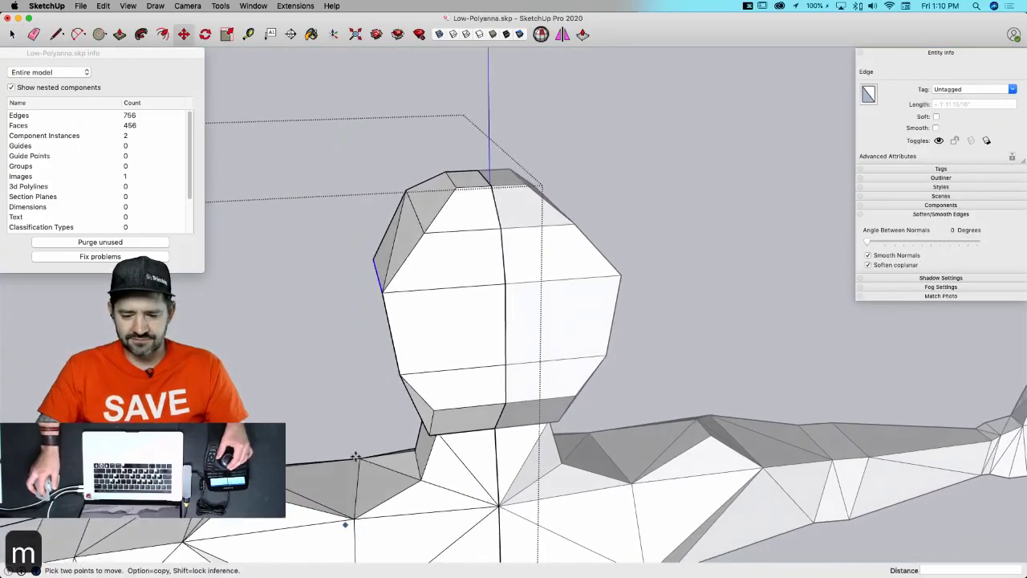
pyautogui.click(319, 424)
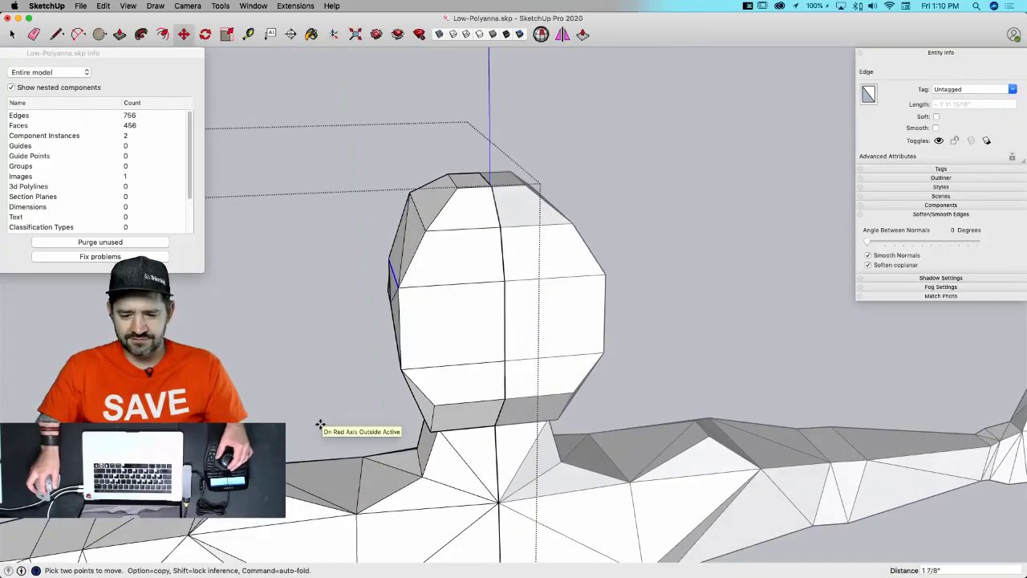
pyautogui.press('space')
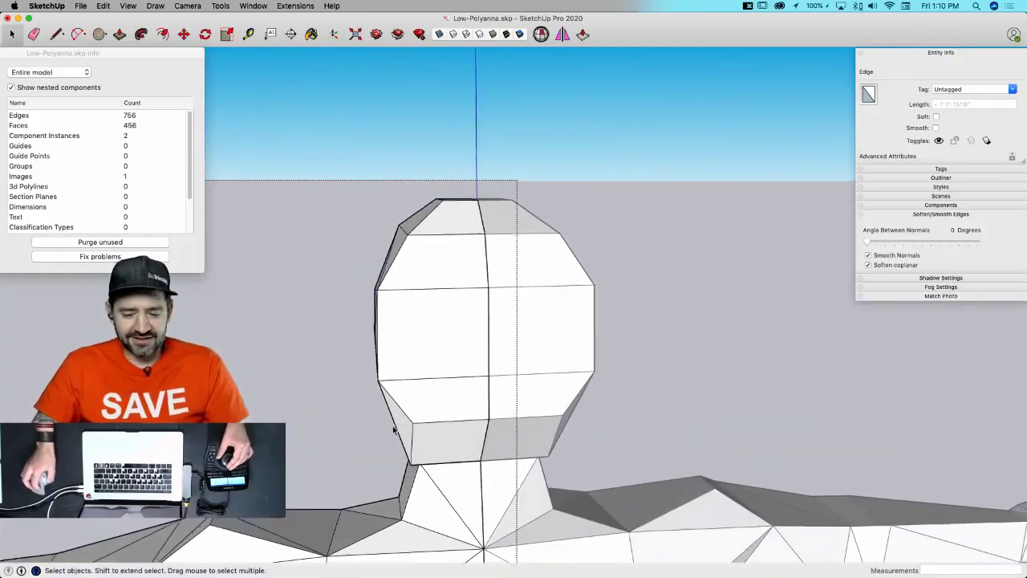
# - Move the vertical edge at the rear corner of the skull about 2 15/16" inward
pyautogui.moveTo(385, 344); pyautogui.dragTo(337, 417, button='middle')
pyautogui.press('m')
pyautogui.press('super+z')
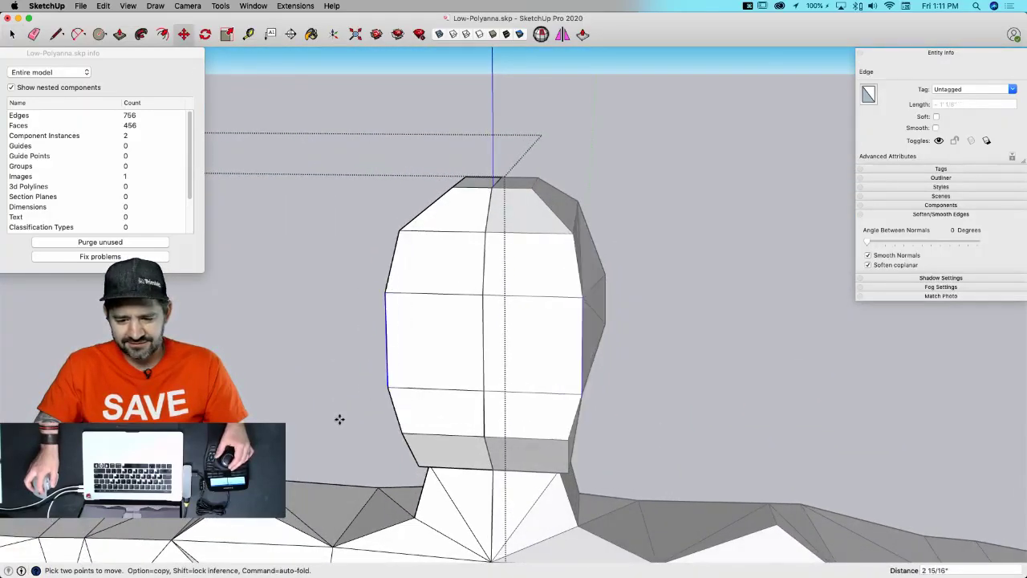
pyautogui.moveTo(340, 419); pyautogui.dragTo(374, 457, button='middle')
pyautogui.press('space')
# - Move the small triangular face at the lower rear corner of the head by about 1"
pyautogui.click(389, 425)
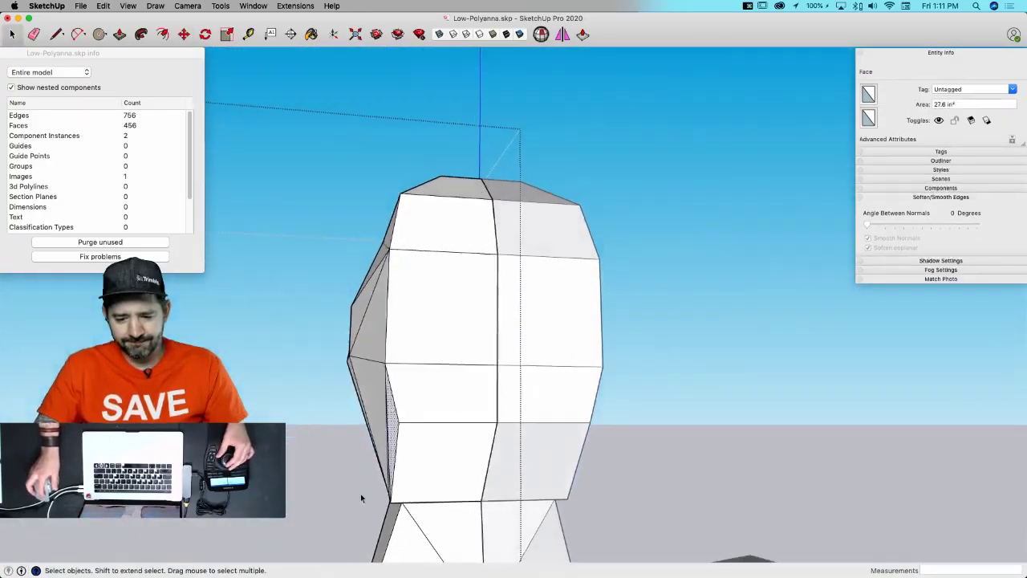
pyautogui.press('m')
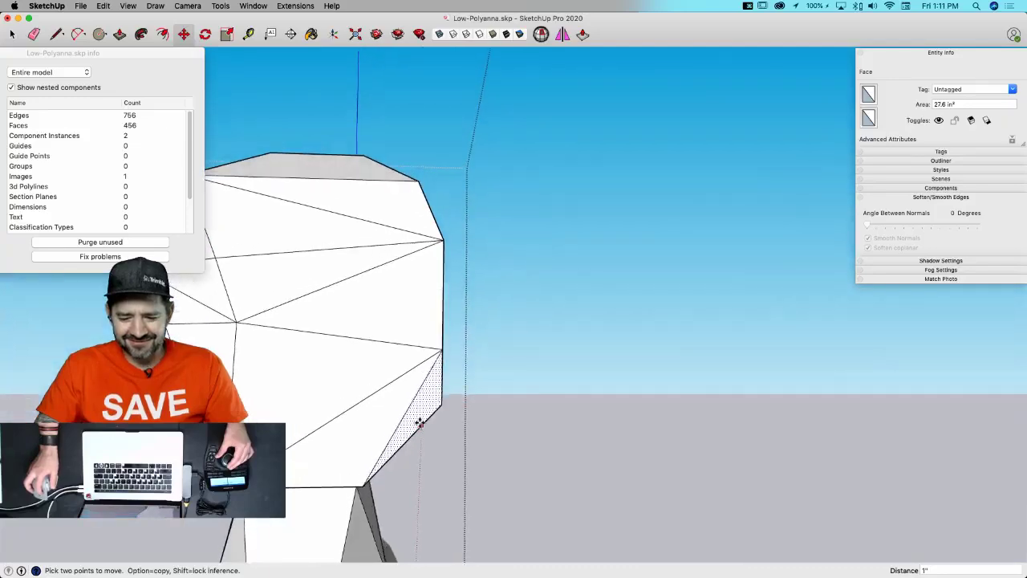
pyautogui.press('space')
# - Erase the diagonal edge on the lower rear side of the head and redraw it between the opposite two corners
pyautogui.moveTo(415, 421)
pyautogui.mouseDown(button='middle')
pyautogui.moveTo(390, 412)
pyautogui.moveTo(359, 431)
pyautogui.mouseUp(button='middle')
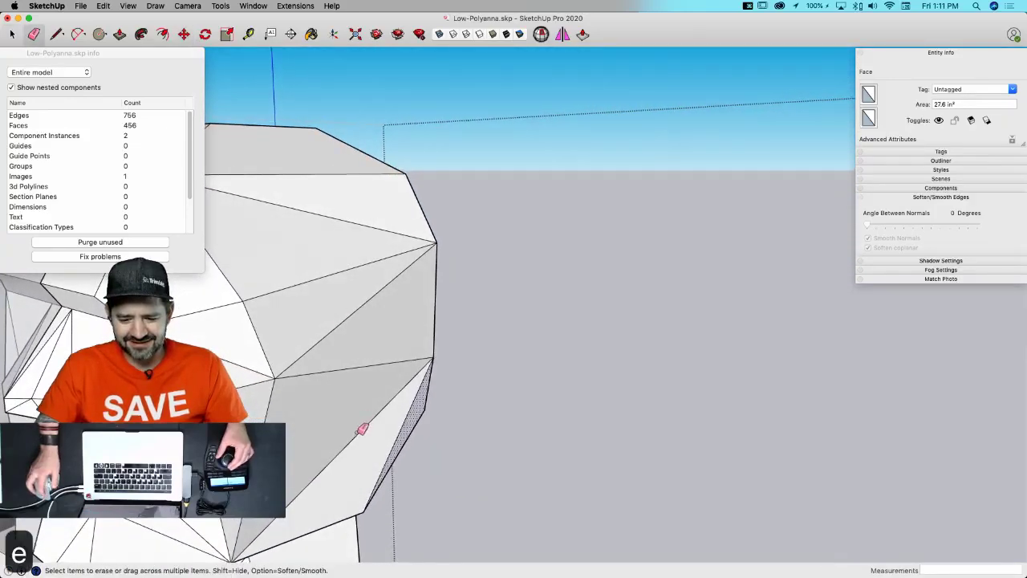
pyautogui.moveTo(362, 429); pyautogui.dragTo(366, 468)
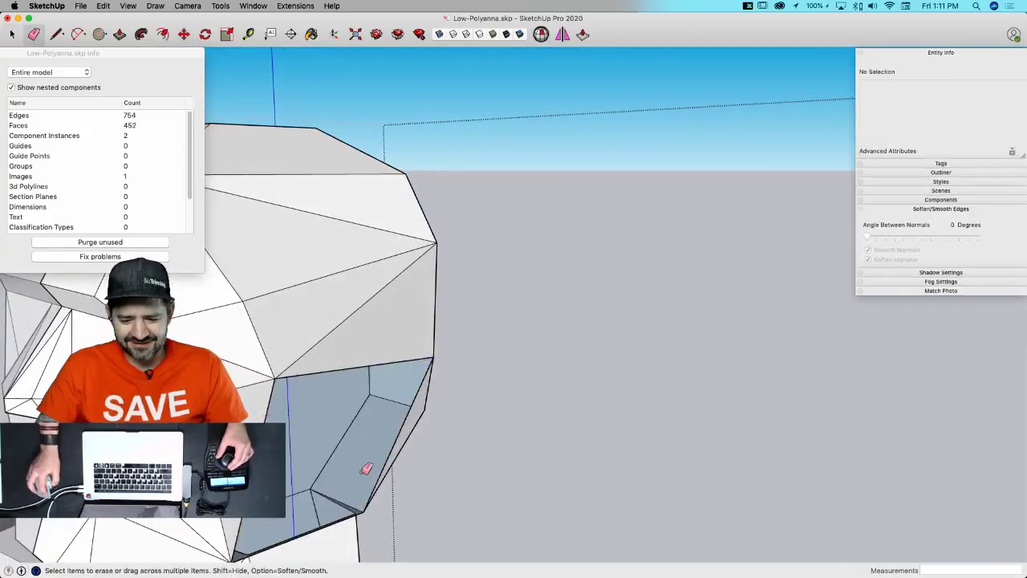
pyautogui.click(275, 379)
pyautogui.press('space')
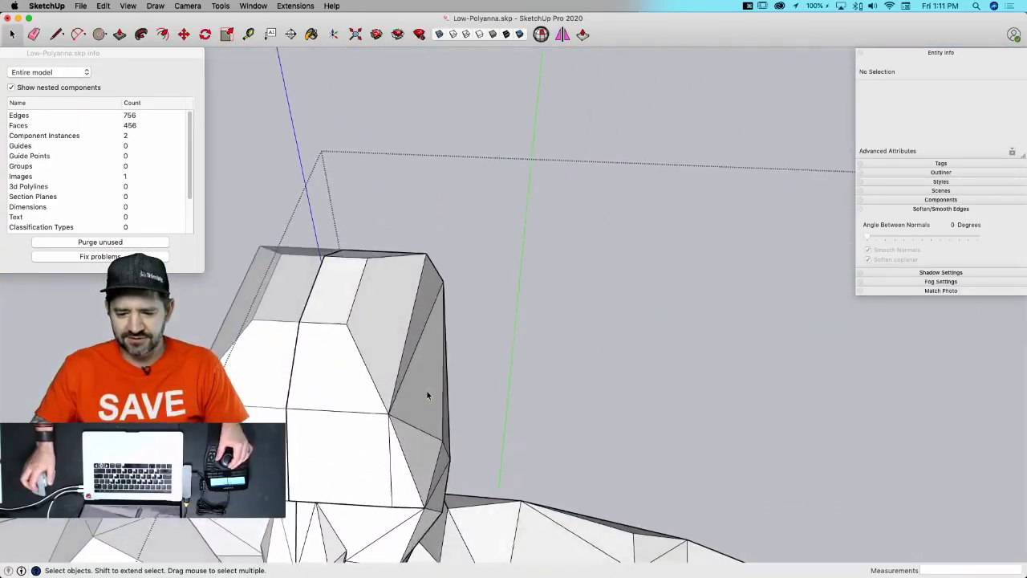
pyautogui.moveTo(426, 391); pyautogui.dragTo(395, 351, button='middle')
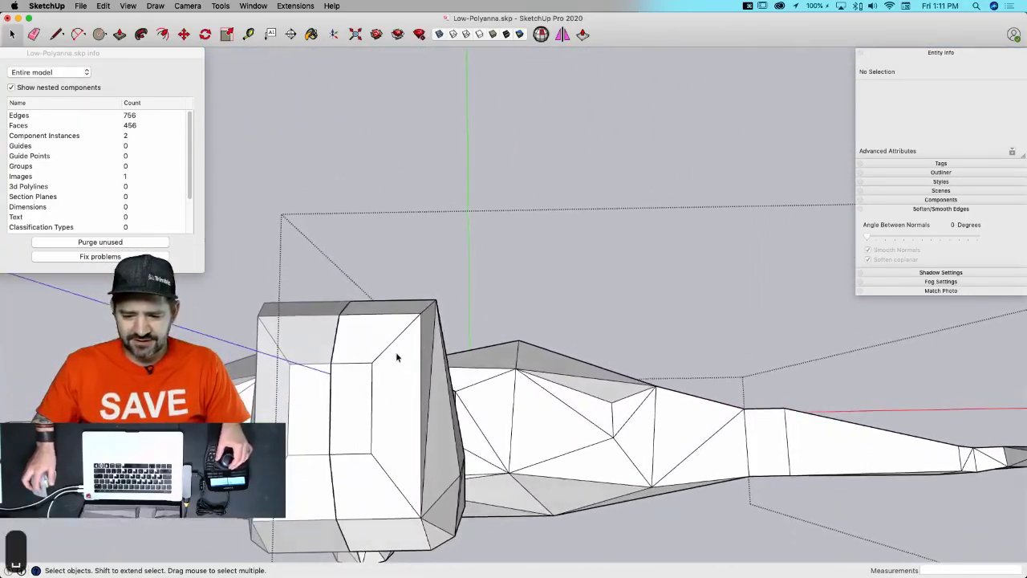
pyautogui.press('m')
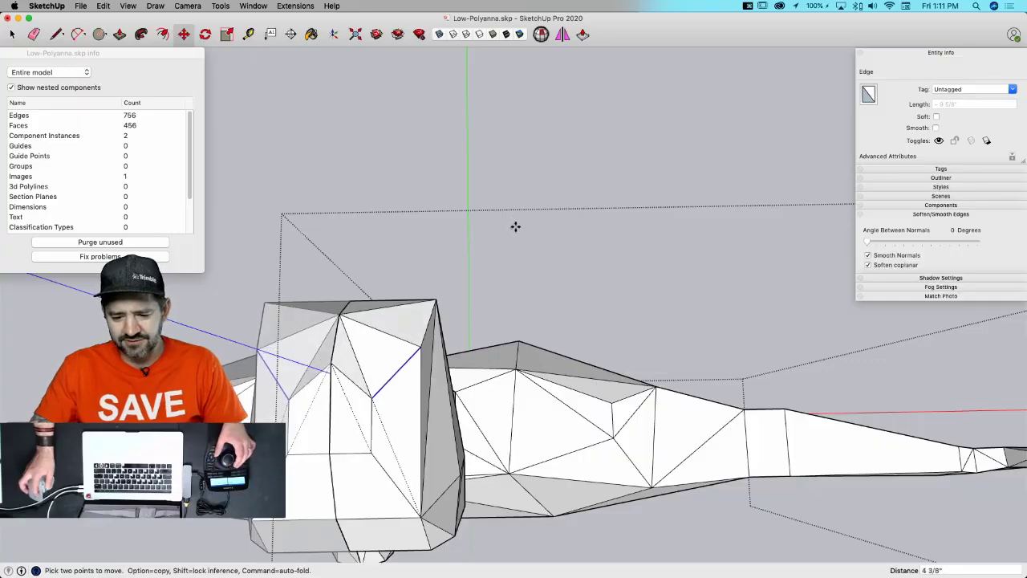
pyautogui.press('space')
# - Scale the sloping side face of the crown about its centre to 0.81 along the green axis
pyautogui.click(380, 398)
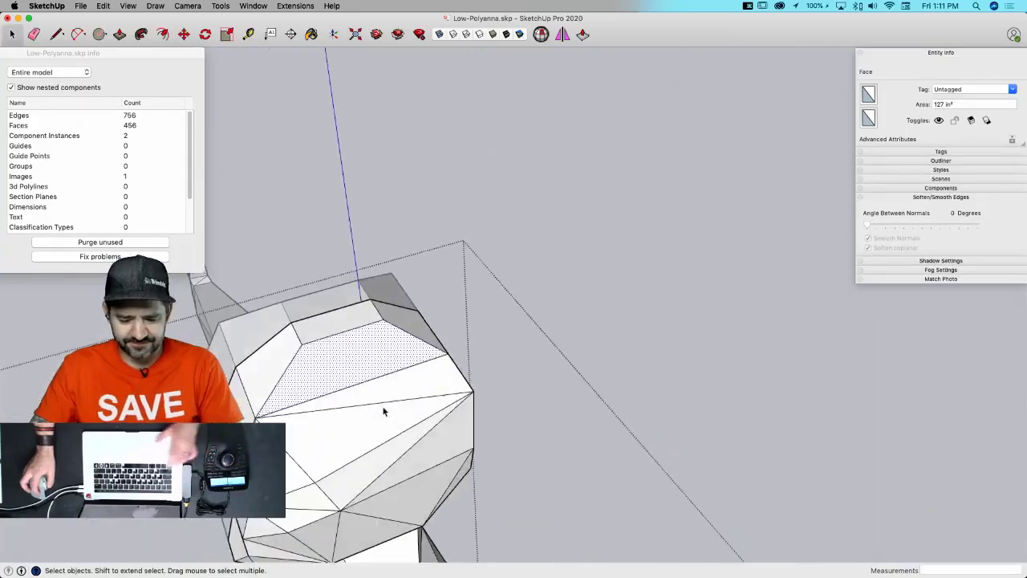
pyautogui.press('s')
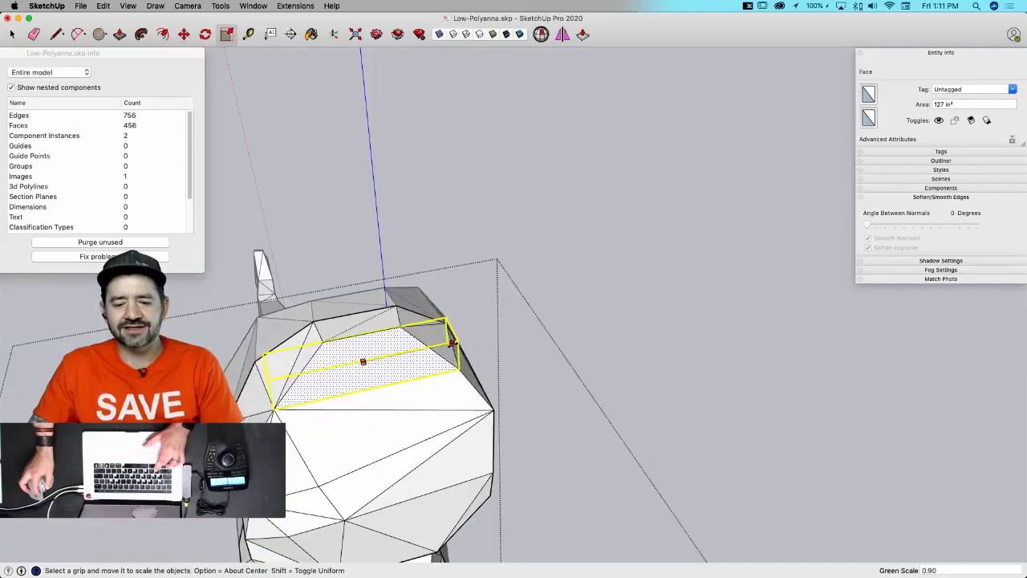
pyautogui.moveTo(452, 341); pyautogui.dragTo(446, 344)
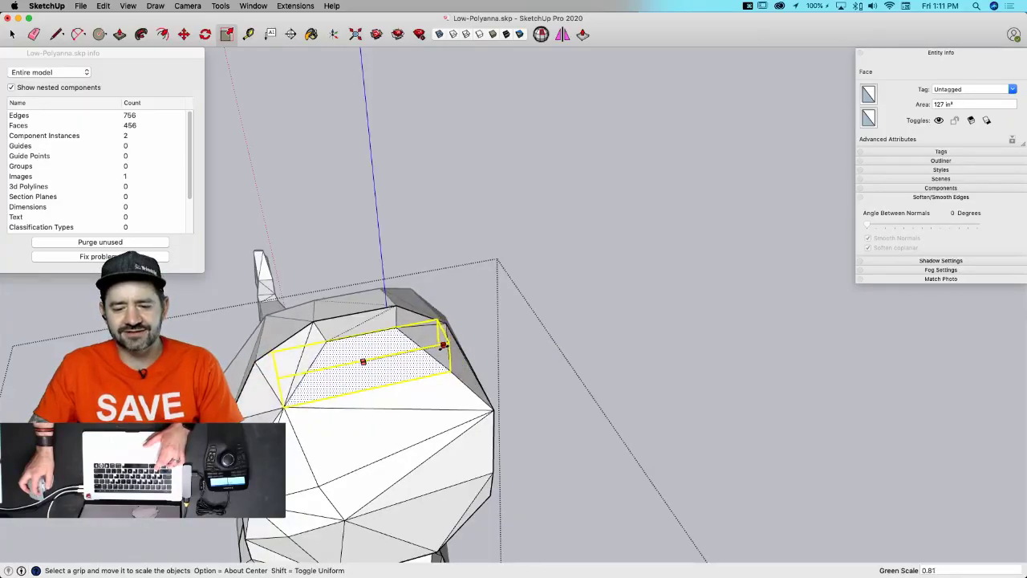
pyautogui.press('space')
pyautogui.click(589, 371)
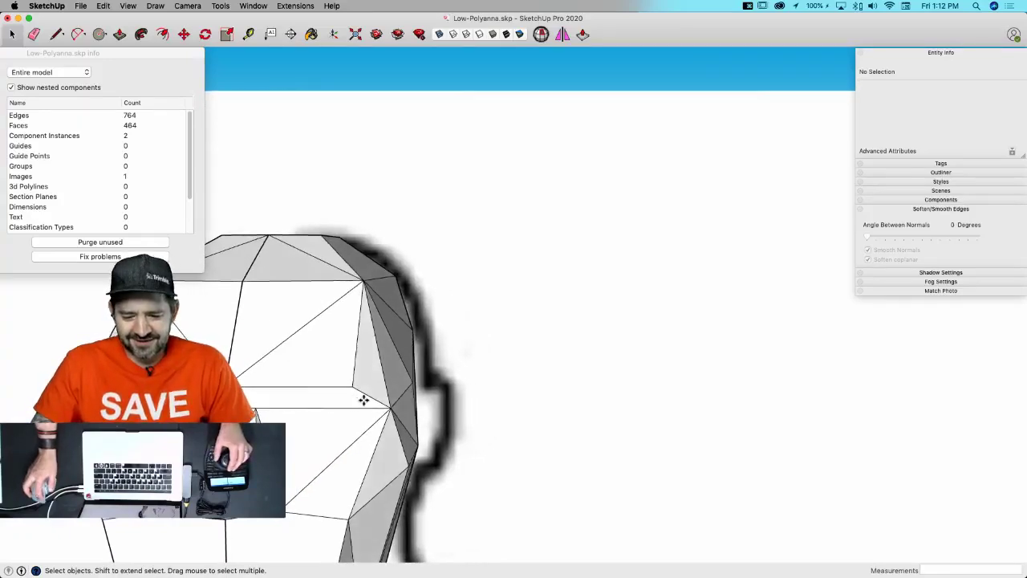
# - Move the outer brow vertex at the bottom of the forehead about 4 7/16" inward along the red axis
pyautogui.press('m')
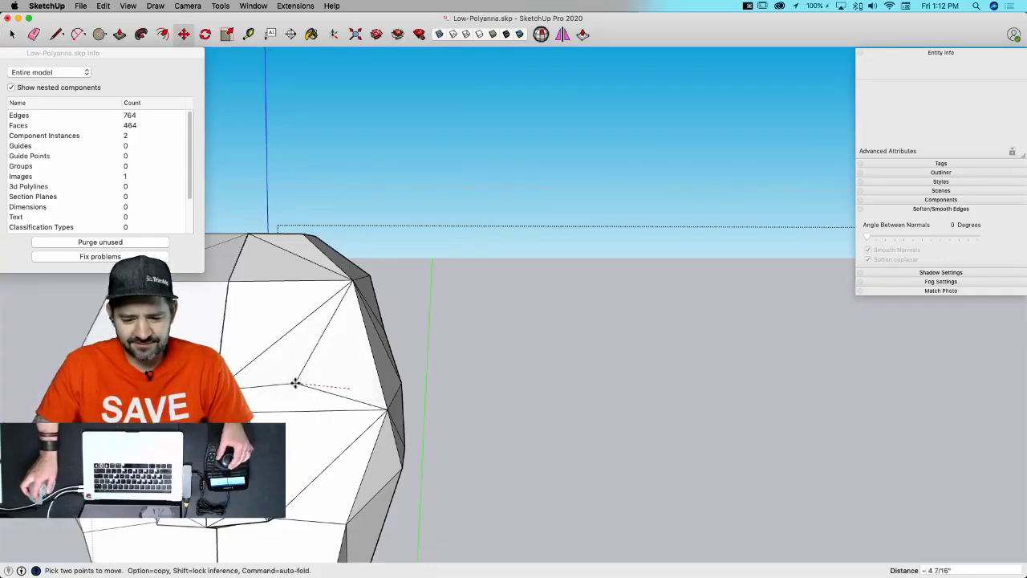
pyautogui.click(296, 383)
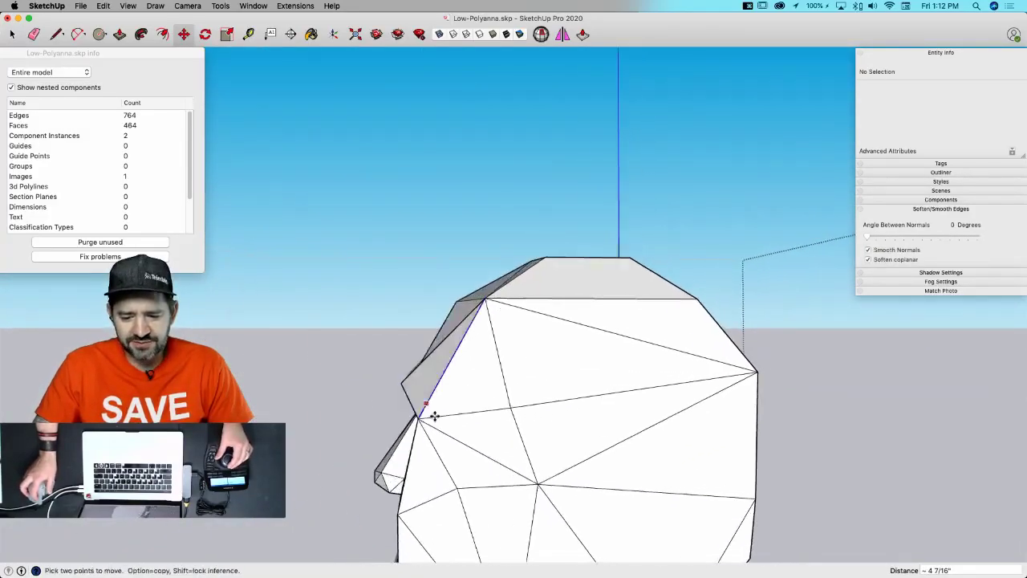
# - Move the outer brow vertex on the side of the face about 3 1/4" inward along the red axis
pyautogui.press('space')
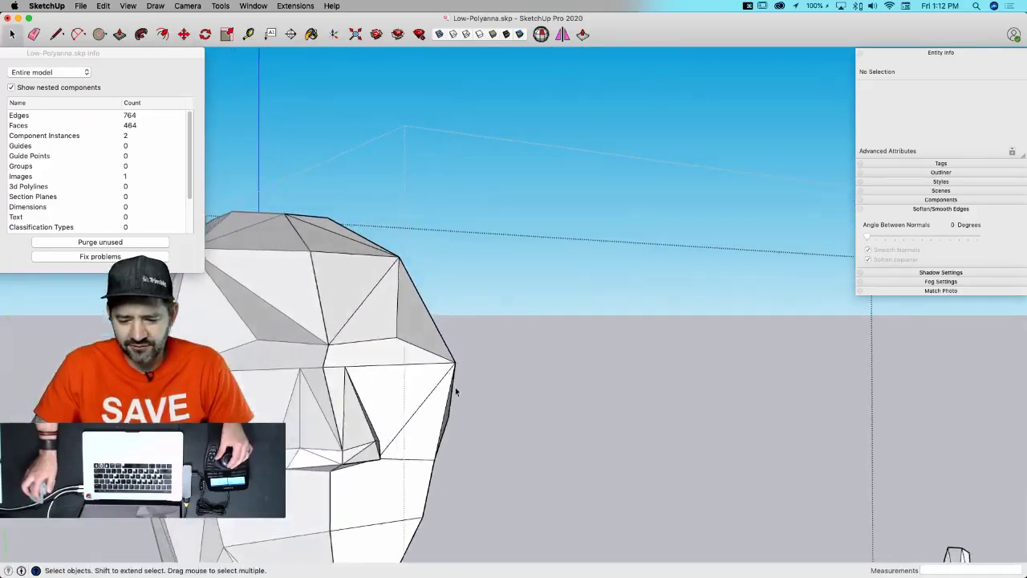
pyautogui.press('m')
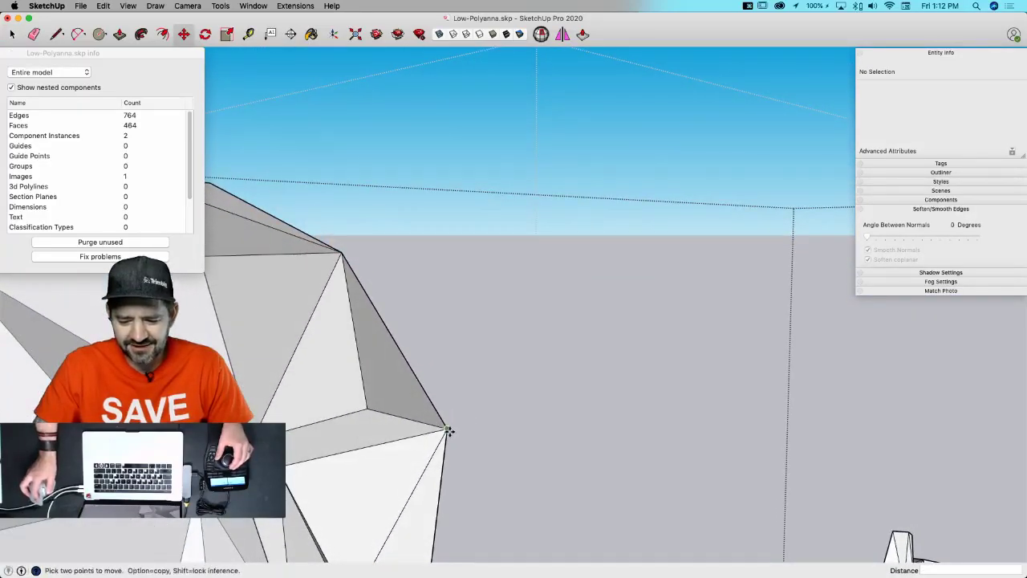
pyautogui.click(437, 433)
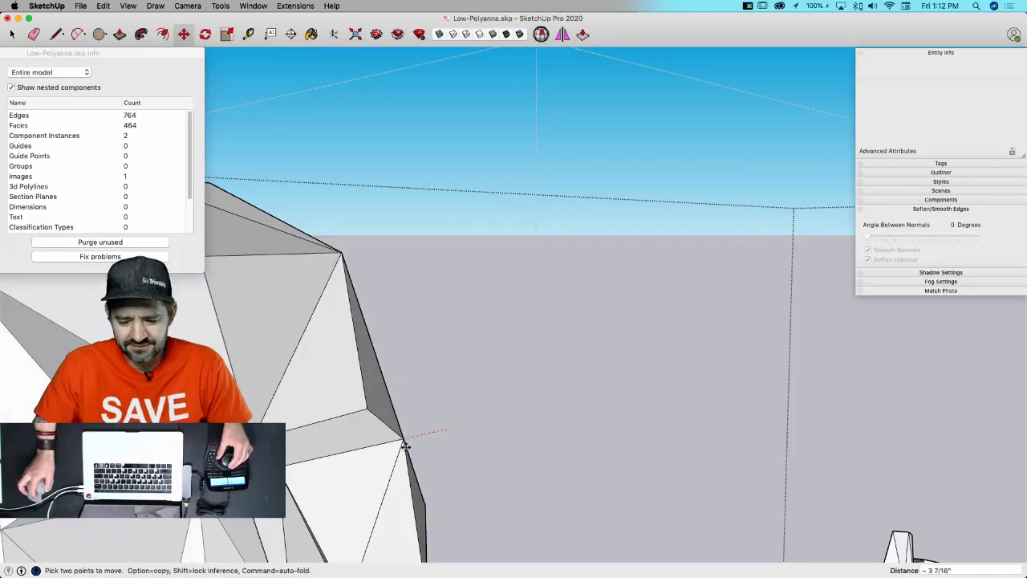
pyautogui.click(408, 444)
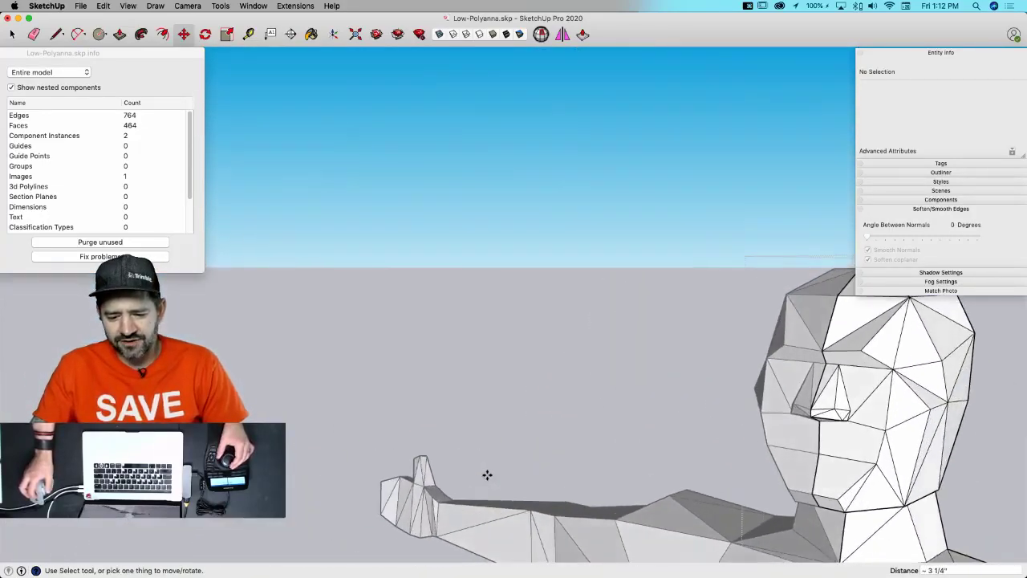
# - Erase the diagonal edge on the upper rear side of the head and redraw it between the opposite two corners
pyautogui.scroll(10, 566, 337)
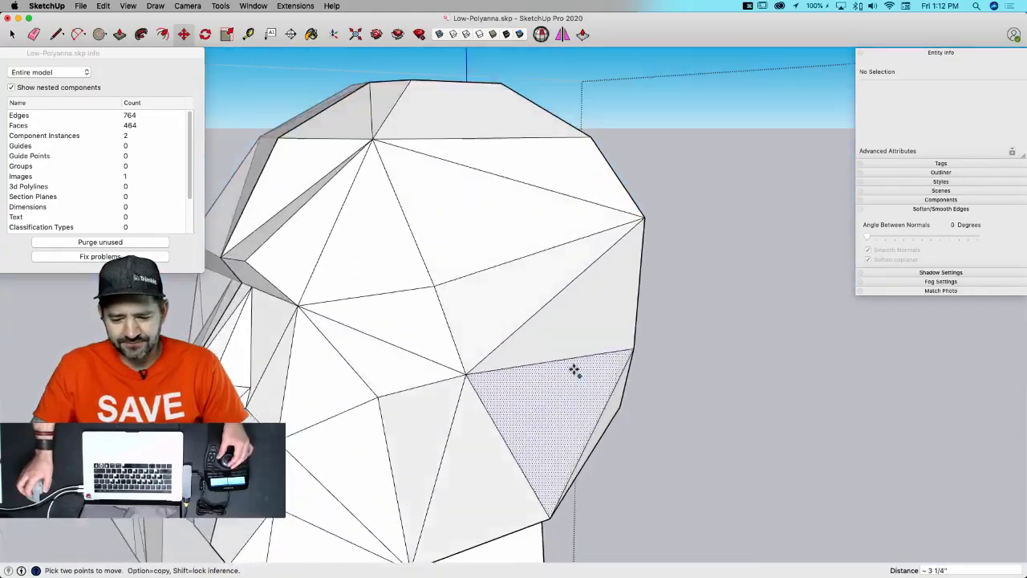
pyautogui.moveTo(552, 328); pyautogui.dragTo(532, 190, button='middle')
pyautogui.press('e')
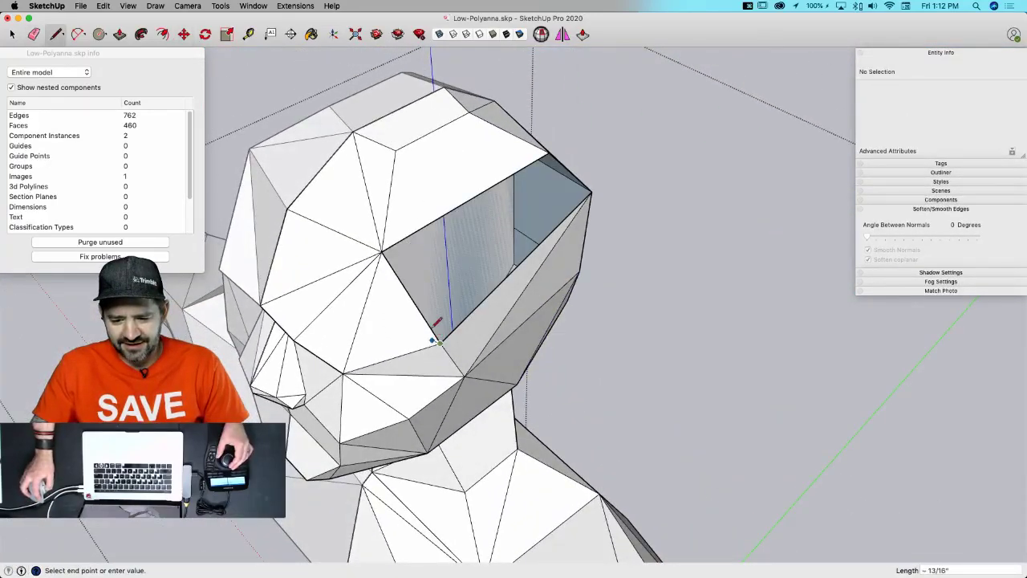
pyautogui.click(549, 152)
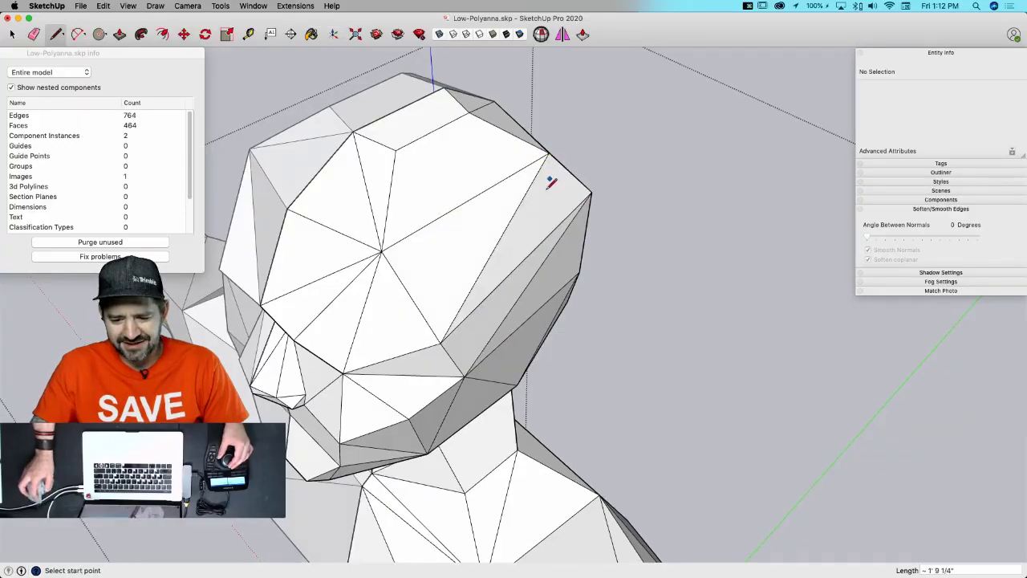
pyautogui.press('space')
# - Move the top side vertex of the nose bridge 1 1/2" inward toward the face's centre line
pyautogui.scroll(6, 377, 321)
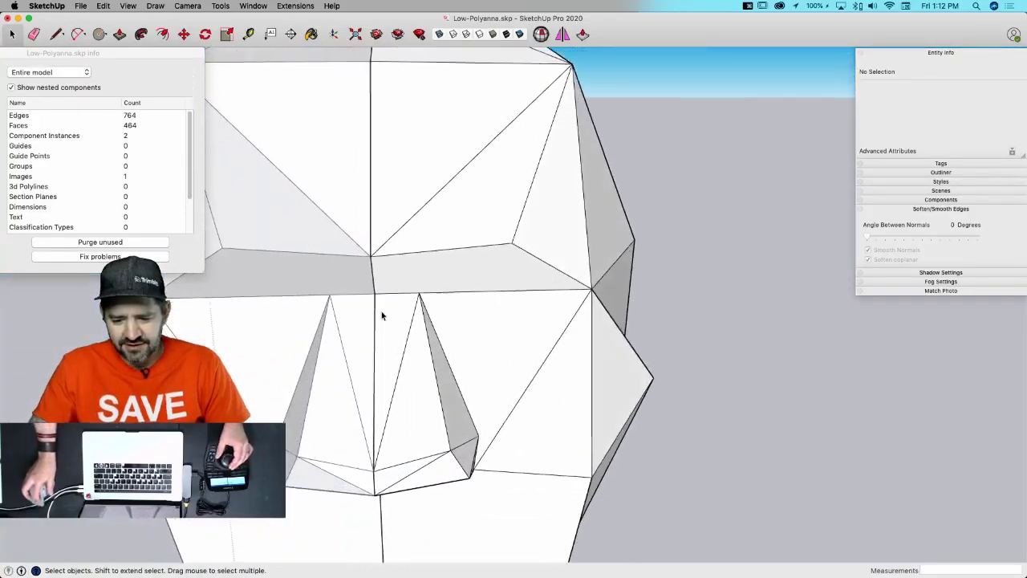
pyautogui.press('m')
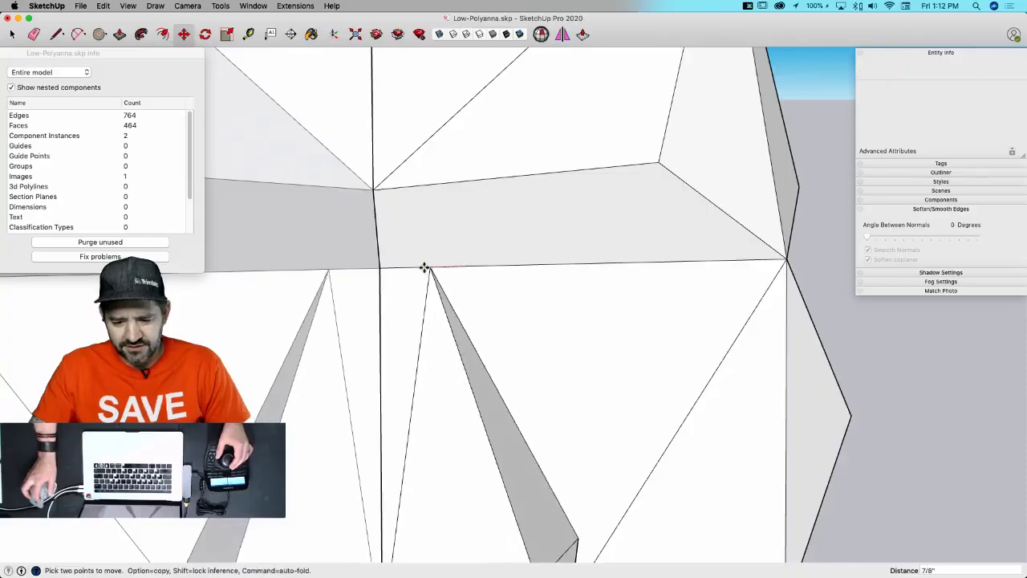
pyautogui.scroll(-6, 615, 520)
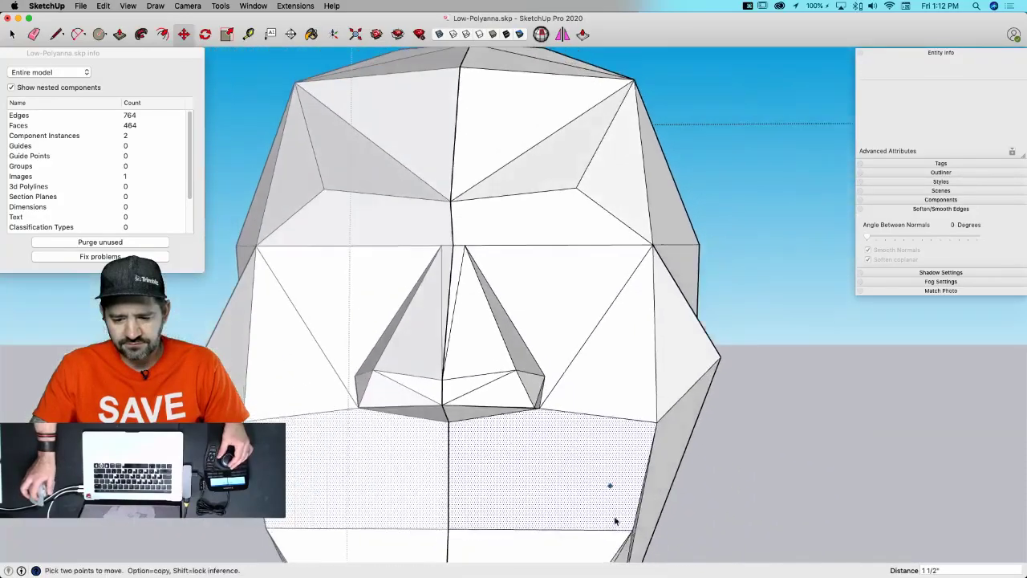
pyautogui.press('space')
# - Move the outer vertex at the bottom front of the nose 1 3/16" inward along the red axis
pyautogui.scroll(5, 607, 493)
pyautogui.press('space')
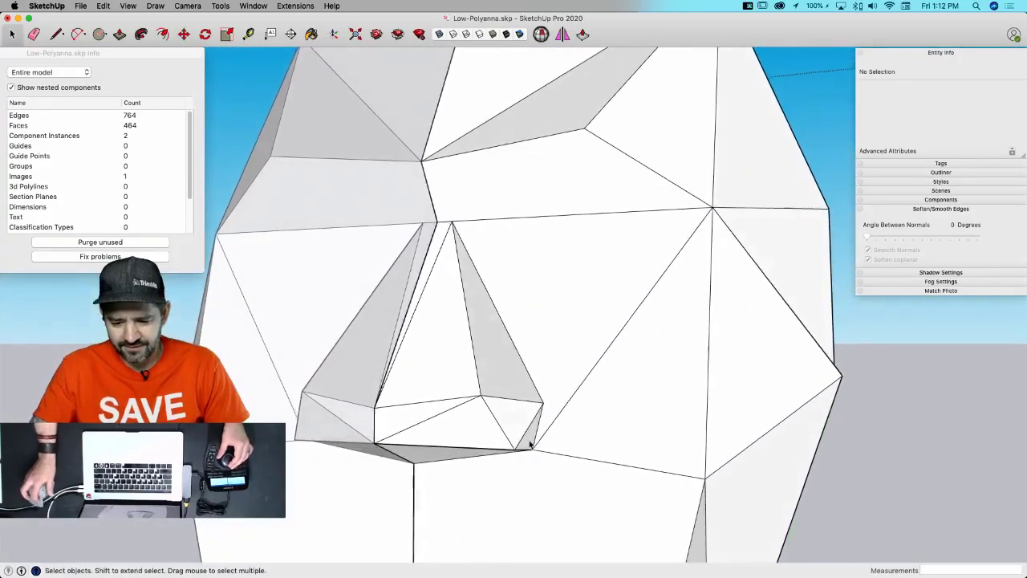
pyautogui.click(531, 446)
pyautogui.press('m')
pyautogui.moveTo(578, 487)
pyautogui.mouseDown(button='middle')
pyautogui.moveTo(644, 496)
pyautogui.moveTo(598, 516)
pyautogui.moveTo(580, 557)
pyautogui.moveTo(531, 468)
pyautogui.moveTo(534, 509)
pyautogui.moveTo(564, 479)
pyautogui.mouseUp(button='middle')
pyautogui.press('space')
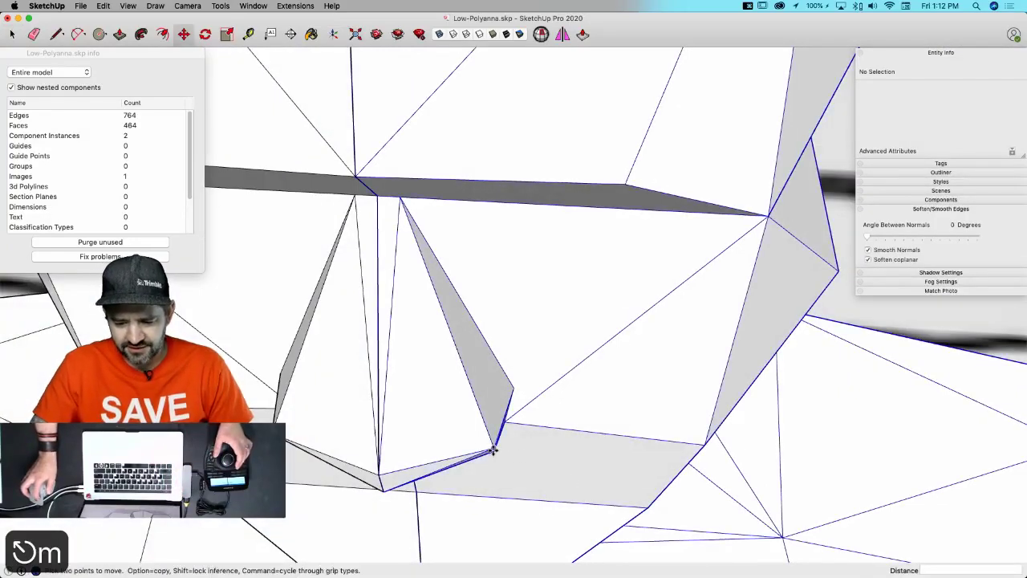
pyautogui.press('space')
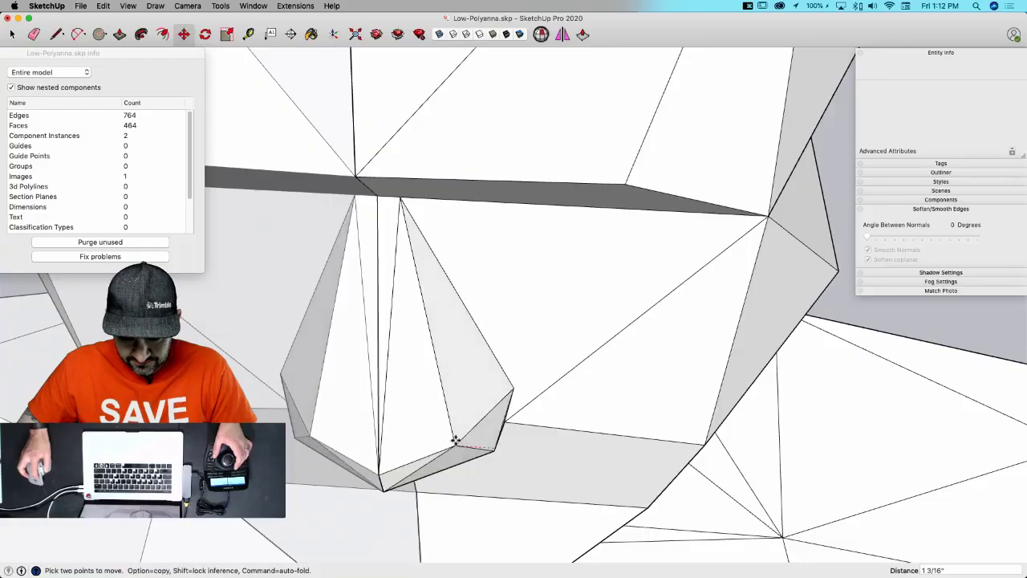
pyautogui.scroll(-10, 455, 441)
pyautogui.press('space')
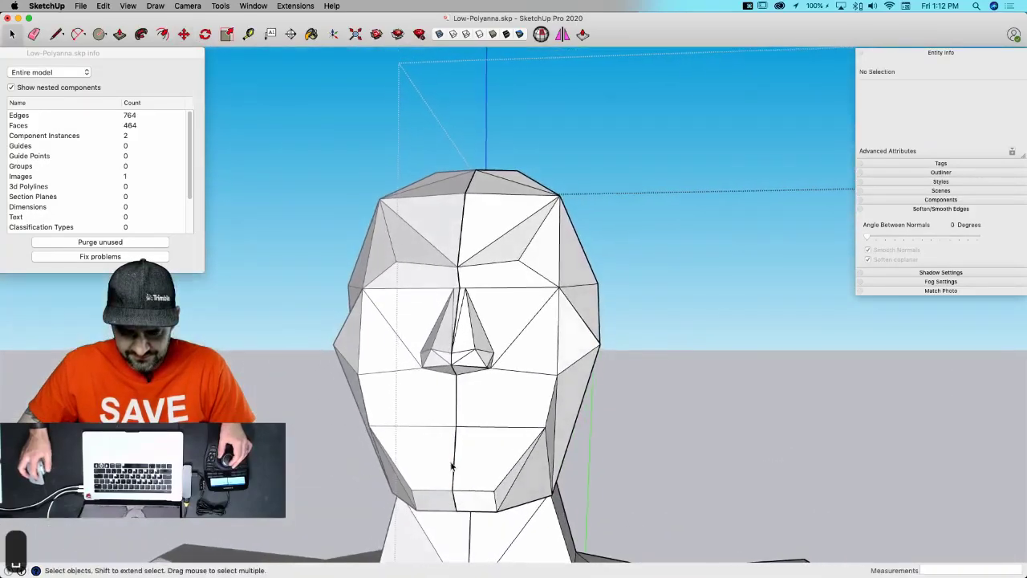
# - Move the mouth's centre-line vertex 1 11/16" back along the green axis and shift a neighbouring lower-face vertex 1 1/4"
pyautogui.moveTo(452, 466); pyautogui.dragTo(421, 473, button='middle')
pyautogui.scroll(3, 421, 474)
pyautogui.press('m')
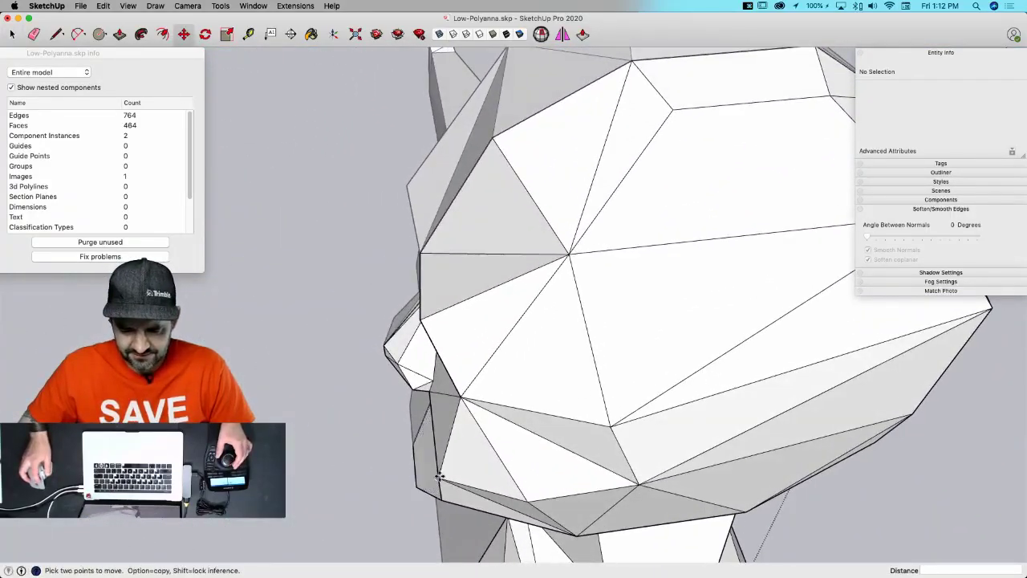
pyautogui.click(448, 475)
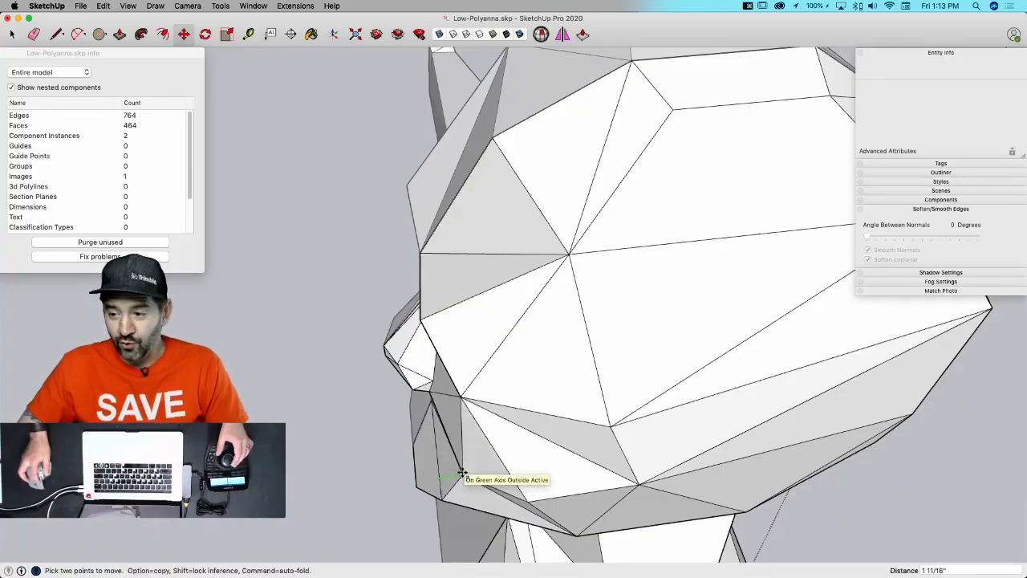
pyautogui.press('super+3')
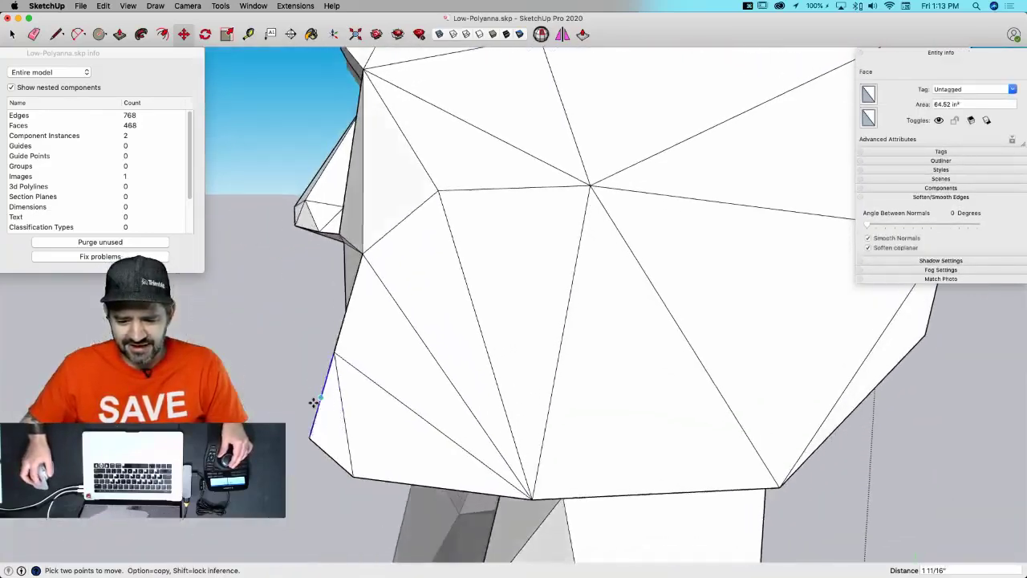
pyautogui.moveTo(313, 403); pyautogui.dragTo(351, 360, button='middle')
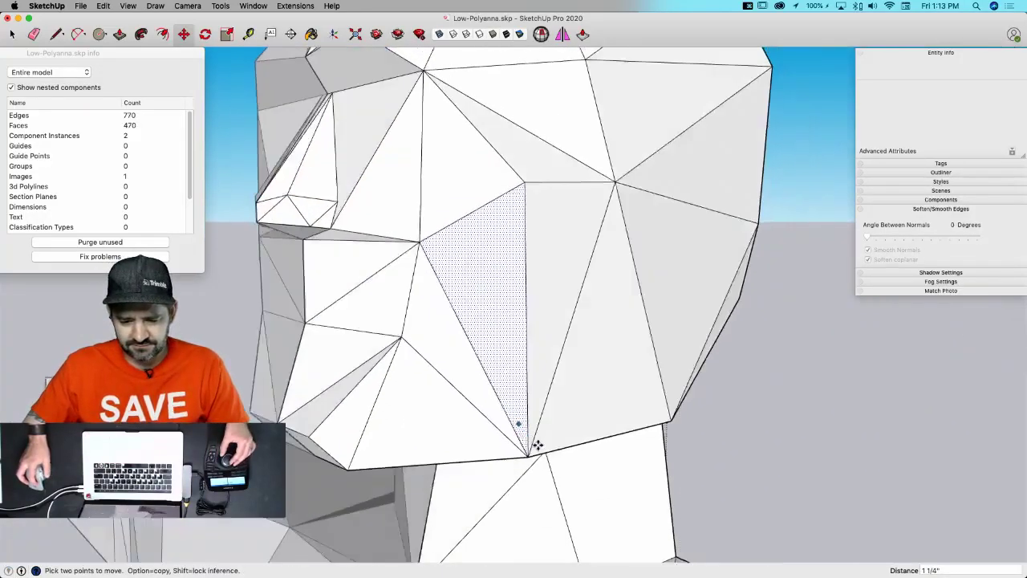
pyautogui.press('space')
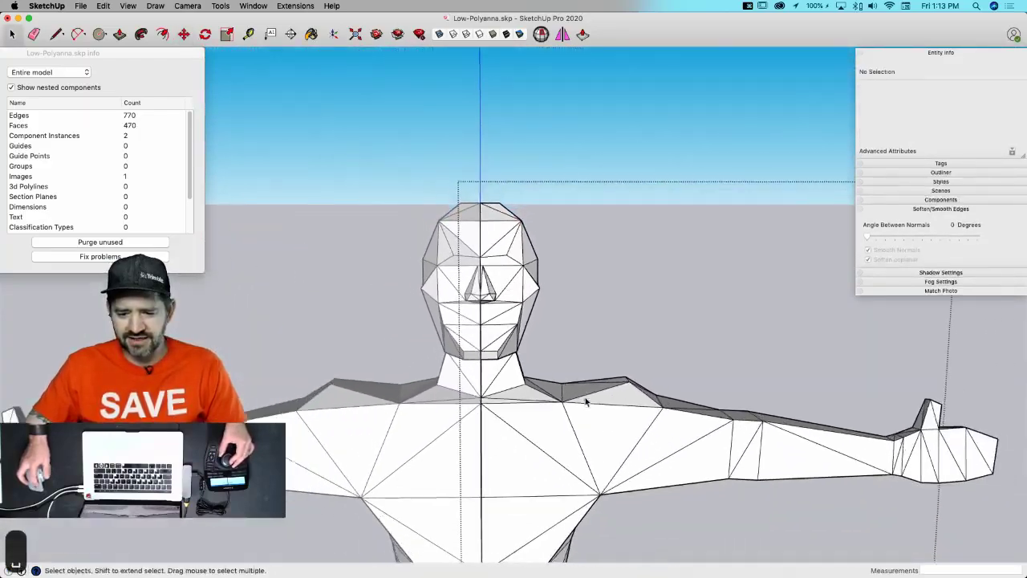
# - Examine the head's proportions against the whole figure and the reference image from the front, side and above
pyautogui.moveTo(581, 346); pyautogui.dragTo(590, 347, button='middle')
pyautogui.scroll(5, 582, 343)
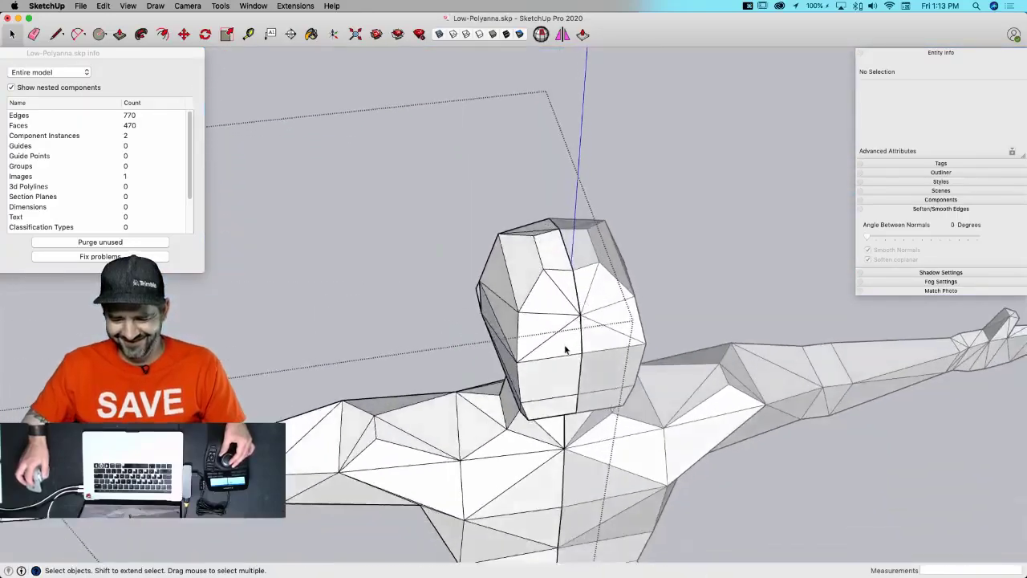
pyautogui.moveTo(564, 344); pyautogui.dragTo(551, 401, button='middle')
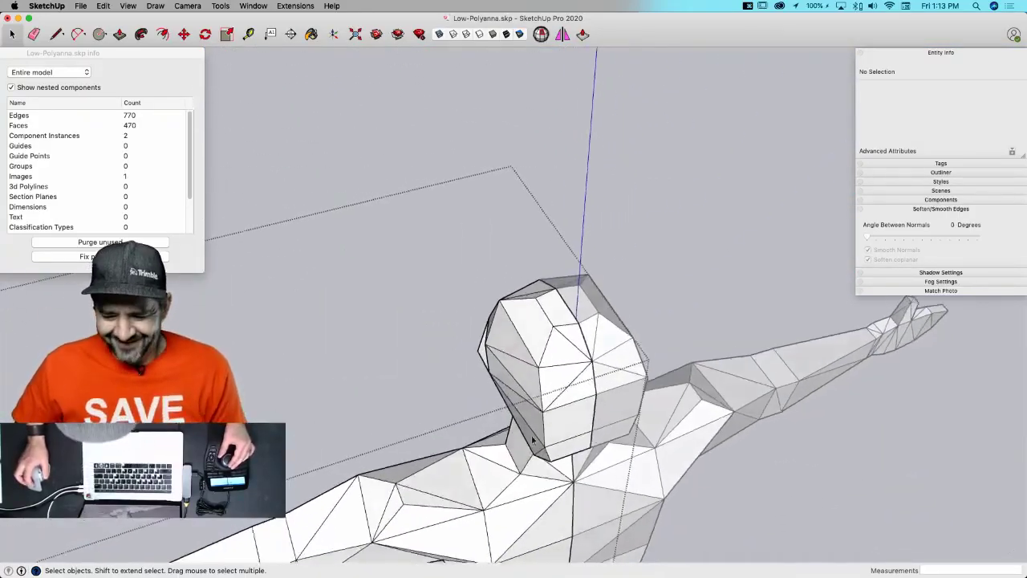
pyautogui.moveTo(460, 408); pyautogui.dragTo(609, 298, button='middle')
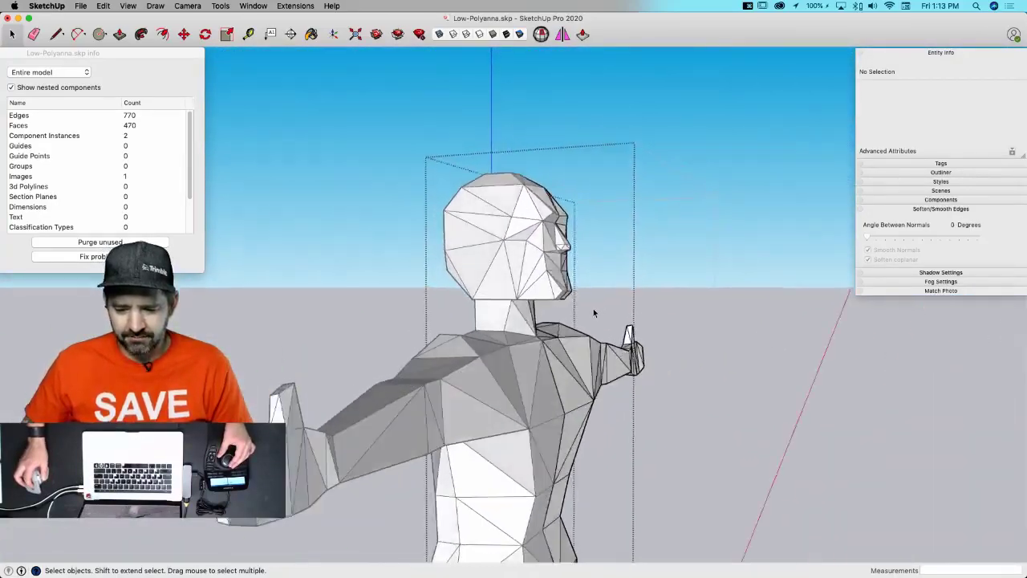
pyautogui.scroll(-5, 588, 313)
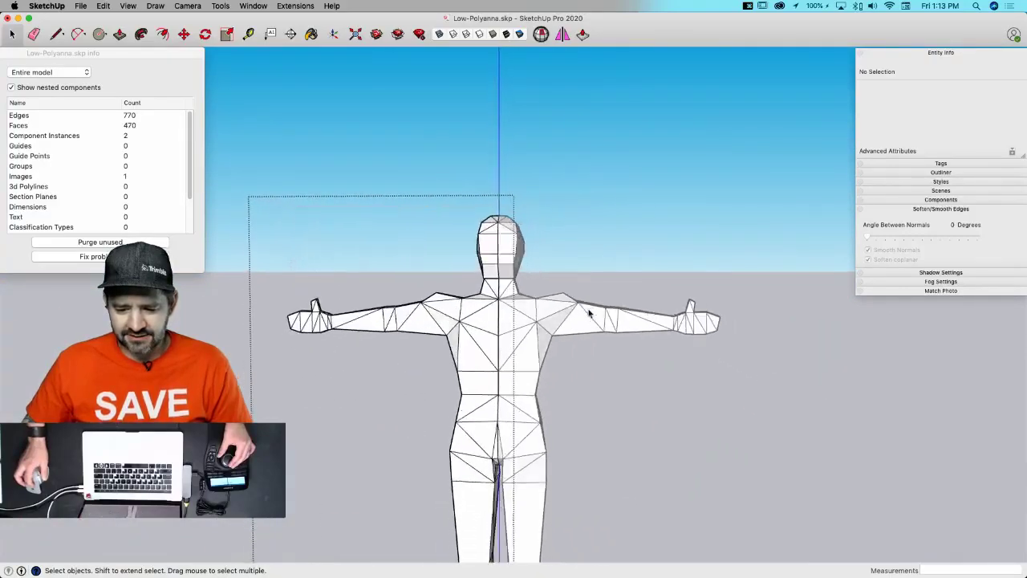
pyautogui.moveTo(615, 361); pyautogui.dragTo(678, 406, button='middle')
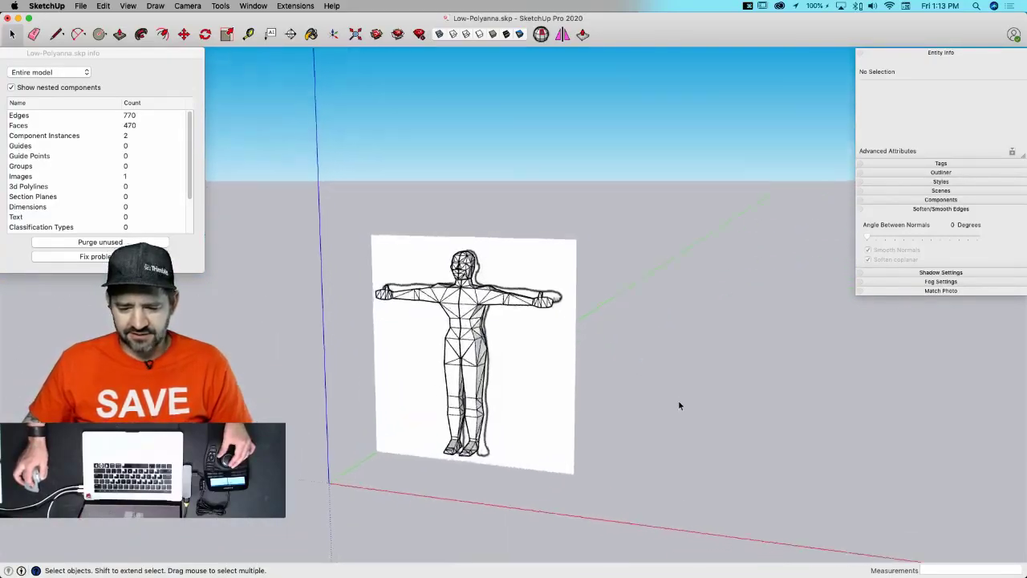
pyautogui.scroll(6, 665, 393)
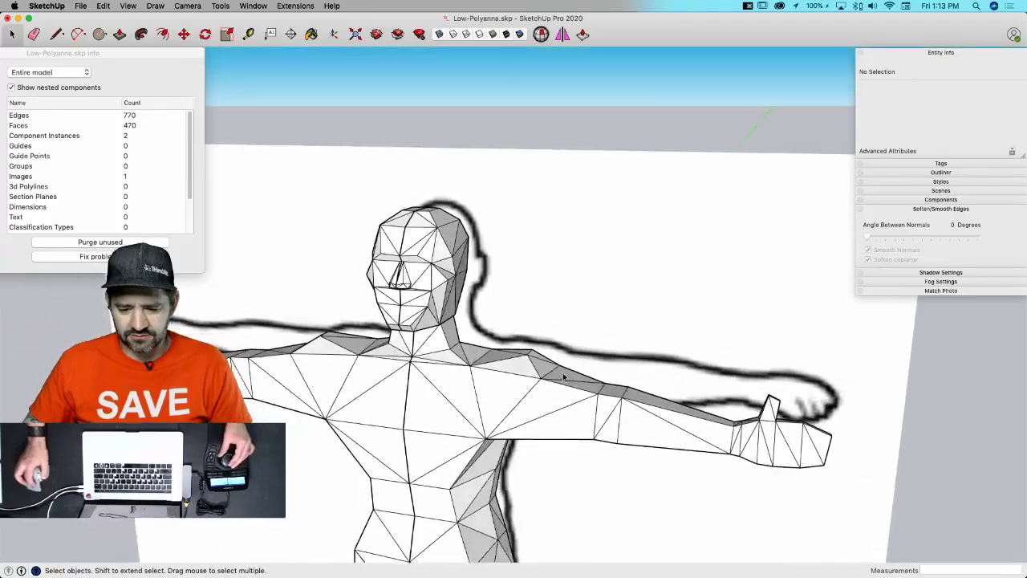
# - Move the nose-root vertex below the brow 1 3/16" back along the green axis
pyautogui.scroll(10, 458, 309)
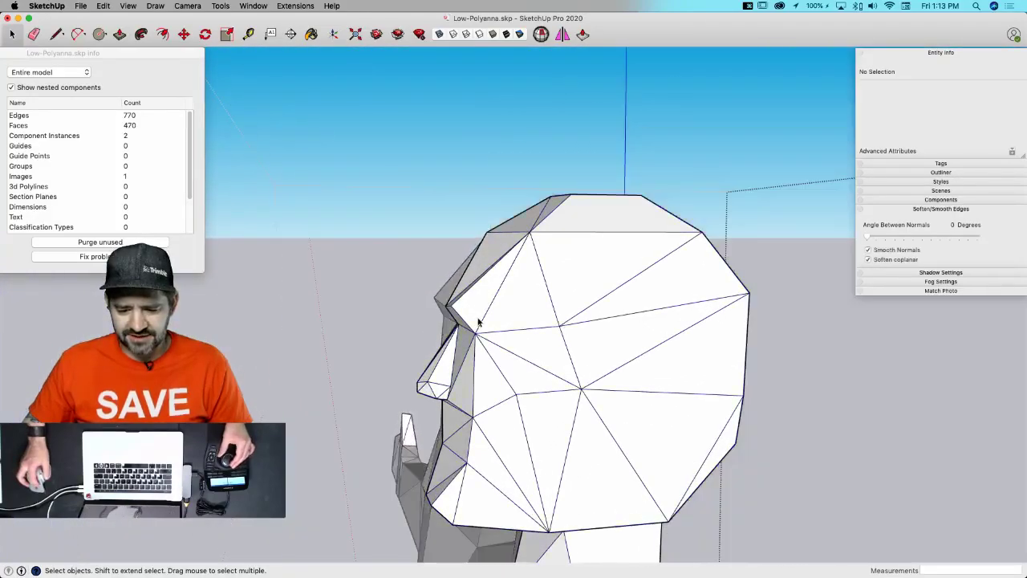
pyautogui.press('m')
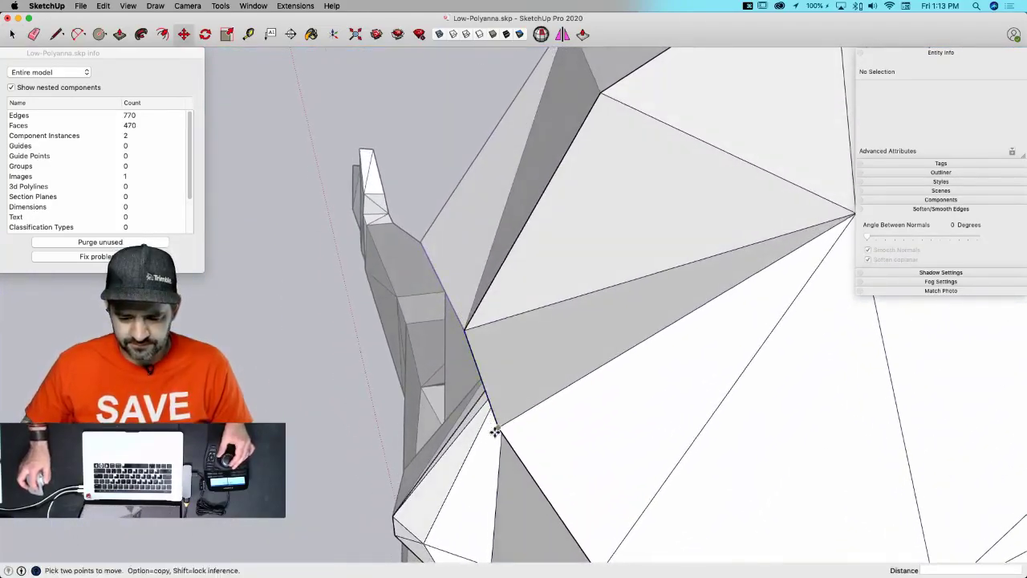
pyautogui.click(497, 427)
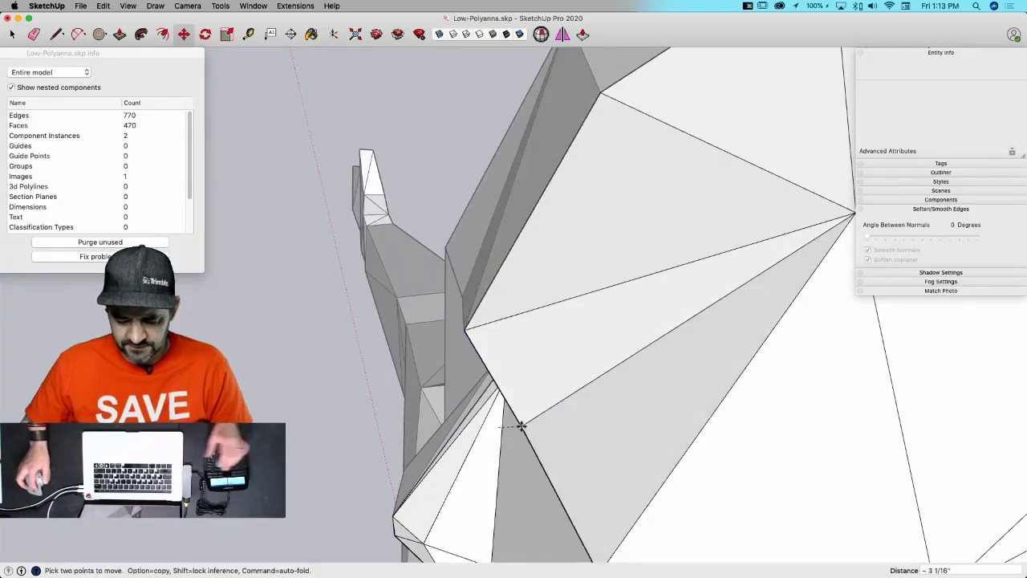
pyautogui.press('Left')
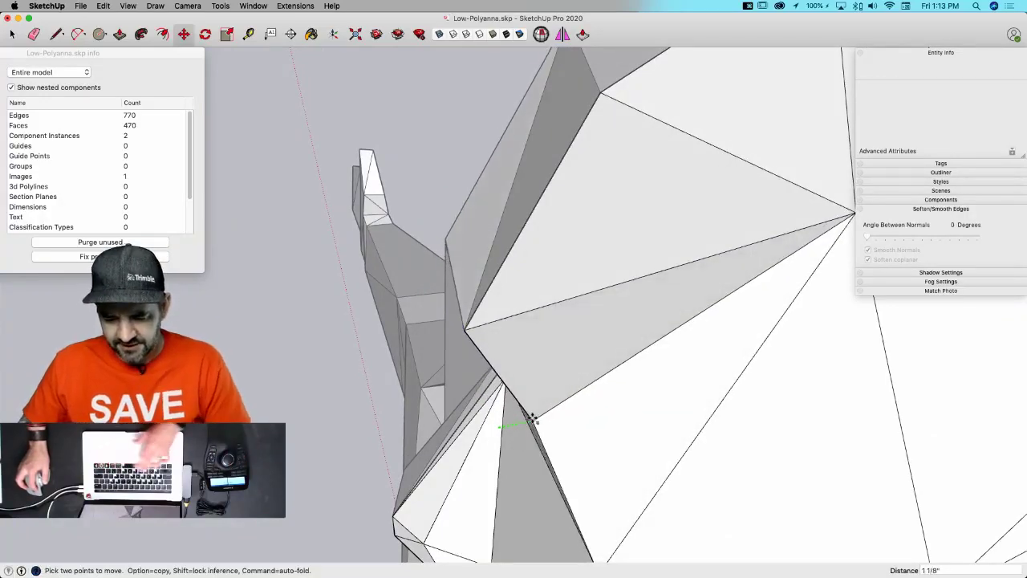
pyautogui.moveTo(540, 417); pyautogui.dragTo(535, 360, button='middle')
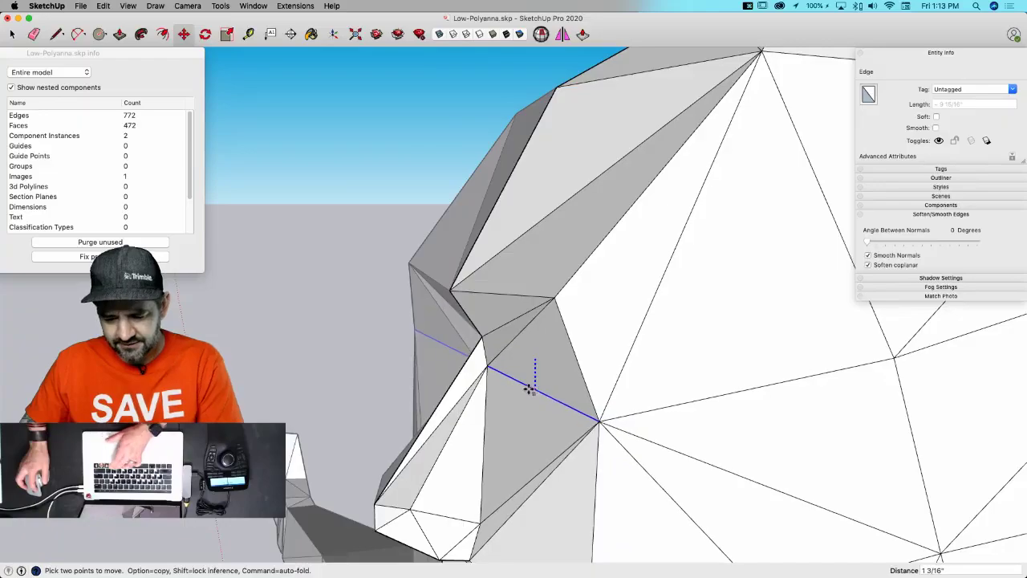
# - Examine the reshaped brow, eye and nose-root area from the front and the side
pyautogui.moveTo(532, 386); pyautogui.dragTo(767, 394, button='middle')
pyautogui.press('space')
pyautogui.scroll(-4, 665, 425)
pyautogui.scroll(4, 481, 336)
pyautogui.scroll(6, 693, 367)
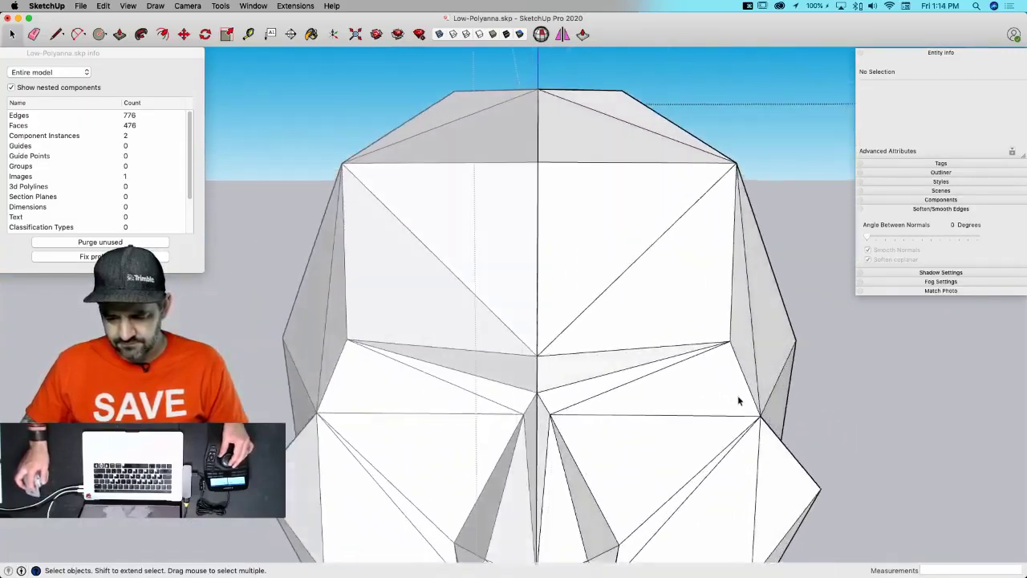
pyautogui.press('m')
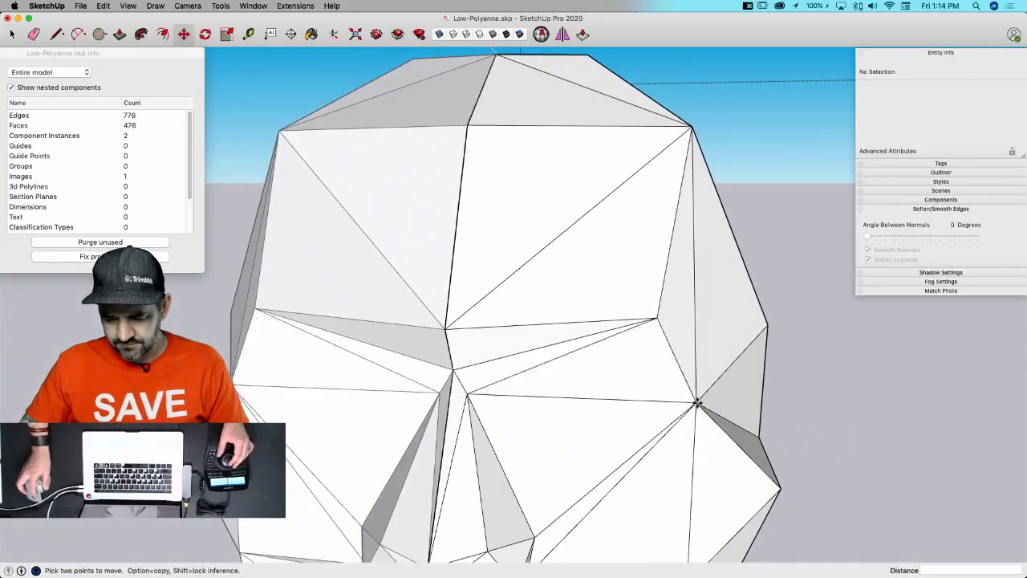
pyautogui.scroll(-5, 818, 458)
pyautogui.press('space')
pyautogui.moveTo(818, 458); pyautogui.dragTo(752, 469, button='middle')
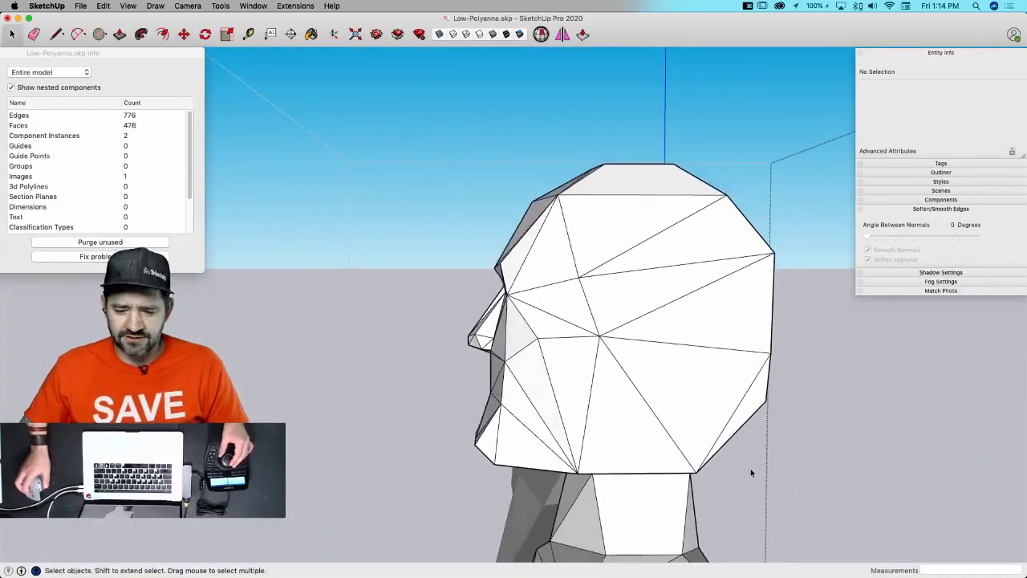
# - Move the short edge on the side of the head behind the outer brow by 6 15/16"
pyautogui.moveTo(598, 385); pyautogui.dragTo(572, 388, button='middle')
pyautogui.click(578, 391)
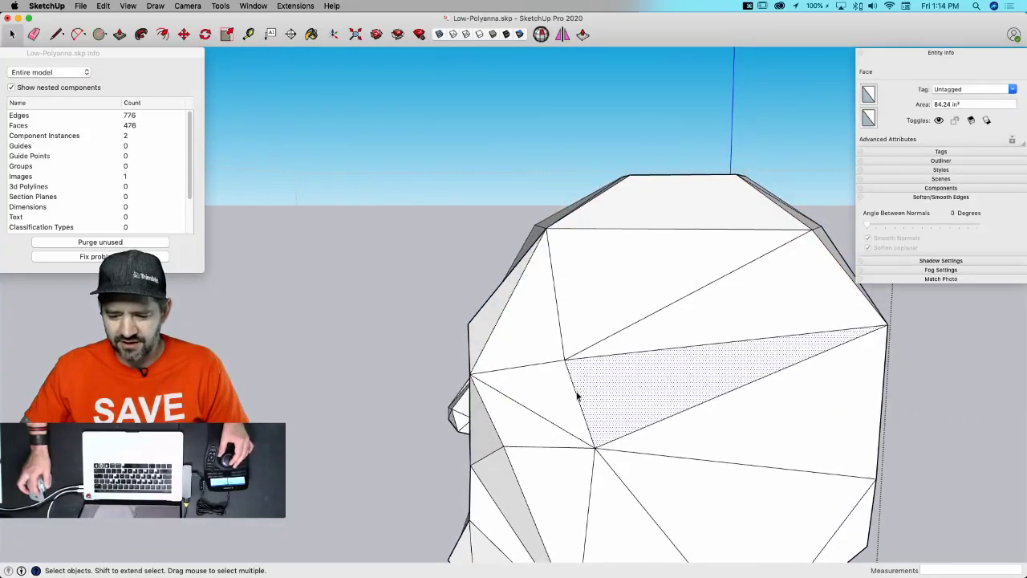
pyautogui.scroll(-5, 631, 532)
pyautogui.press('m')
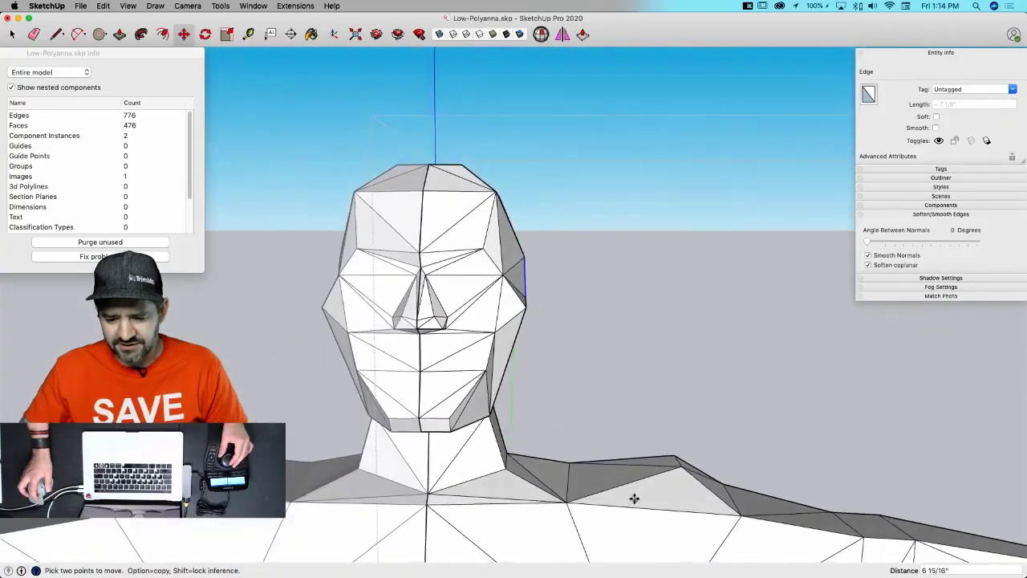
# - Examine the reshaped side of the head, the brow and the underside of the jaw from several angles
pyautogui.moveTo(635, 495)
pyautogui.mouseDown(button='middle')
pyautogui.moveTo(727, 452)
pyautogui.moveTo(582, 422)
pyautogui.moveTo(482, 377)
pyautogui.mouseUp(button='middle')
pyautogui.press('e')
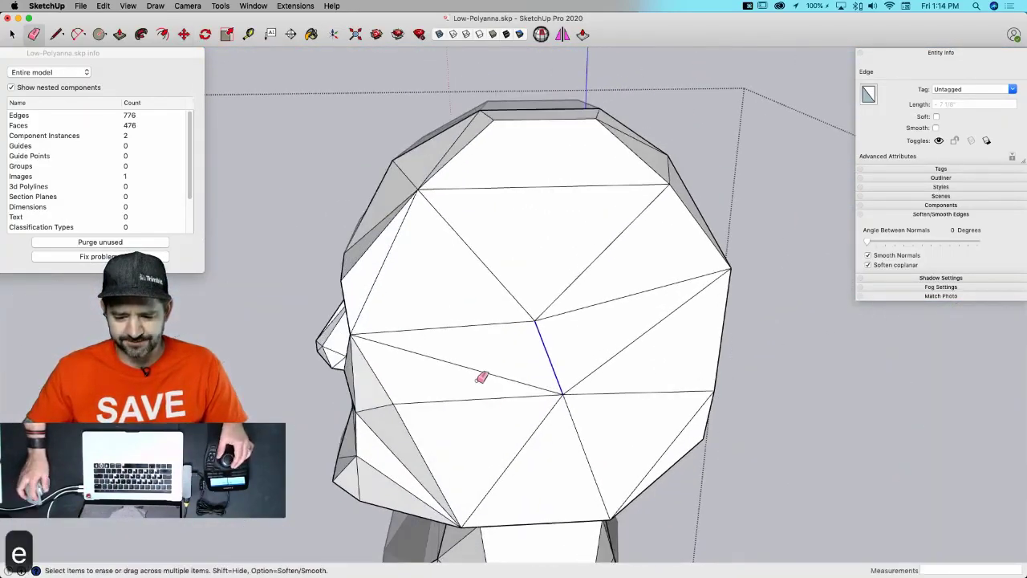
pyautogui.click(535, 321)
pyautogui.press('space')
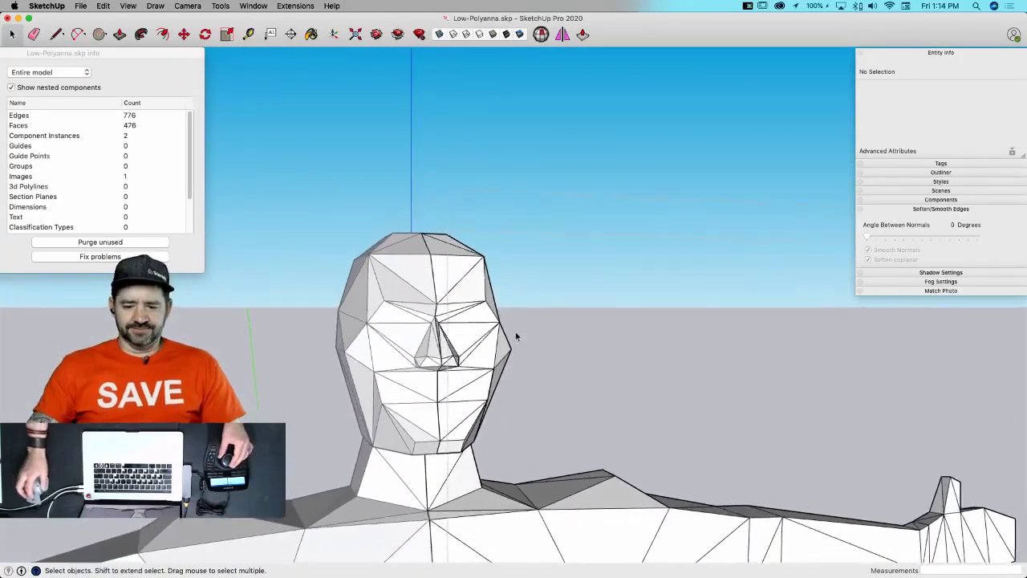
pyautogui.scroll(6, 516, 337)
pyautogui.scroll(1, 361, 336)
pyautogui.press('m')
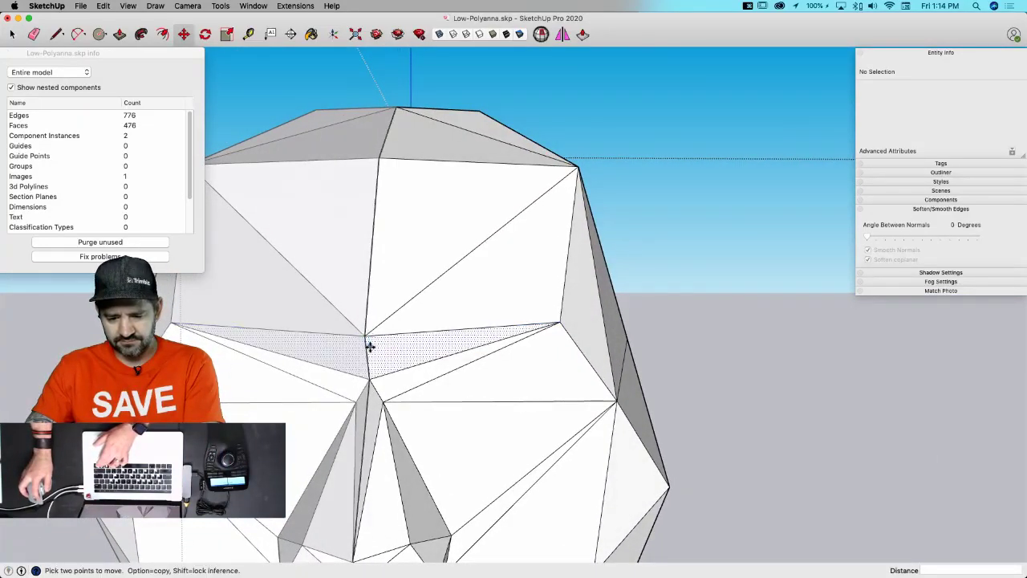
pyautogui.press('space')
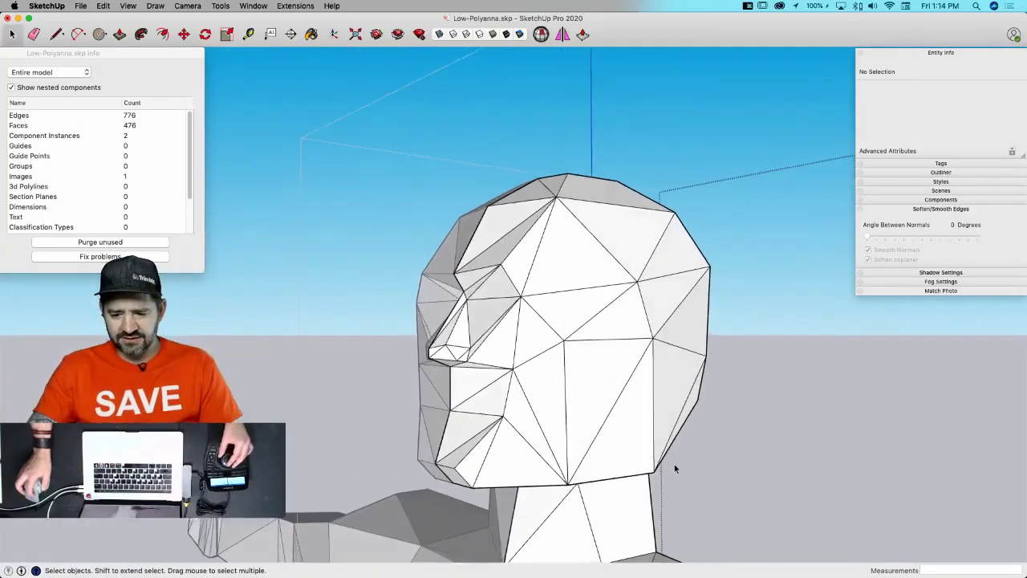
pyautogui.press('super+3')
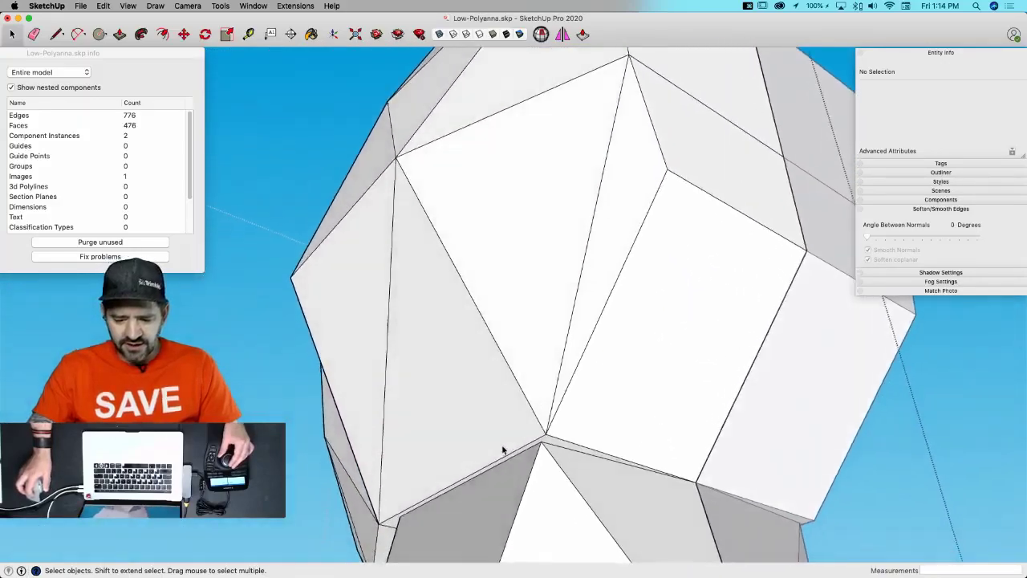
# - Move the vertex where the jaw meets the neck by about 11/16", and adjust the neighbouring neck vertex by about 1/4"
pyautogui.press('m')
pyautogui.moveTo(517, 445); pyautogui.dragTo(574, 321, button='middle')
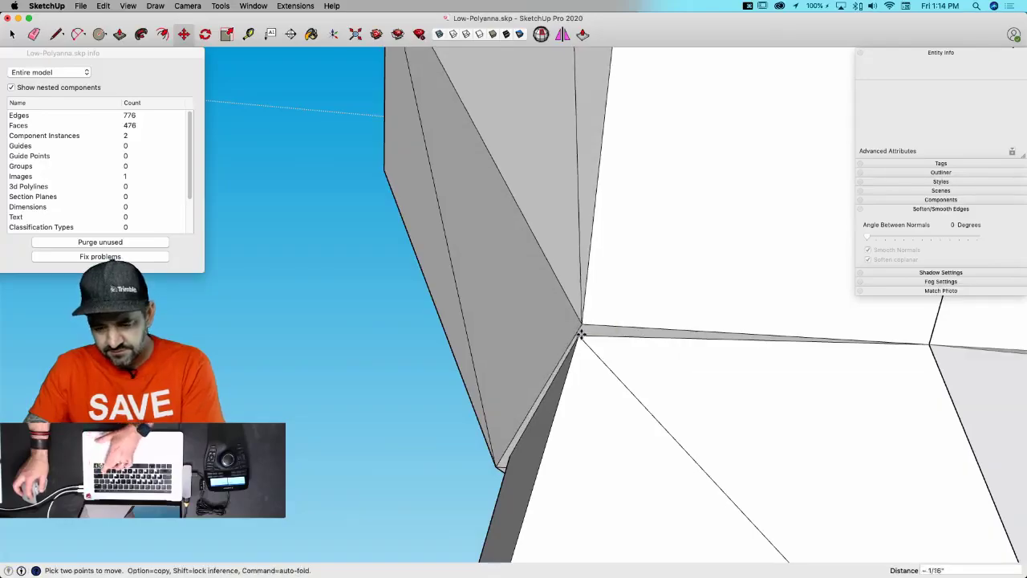
pyautogui.click(579, 337)
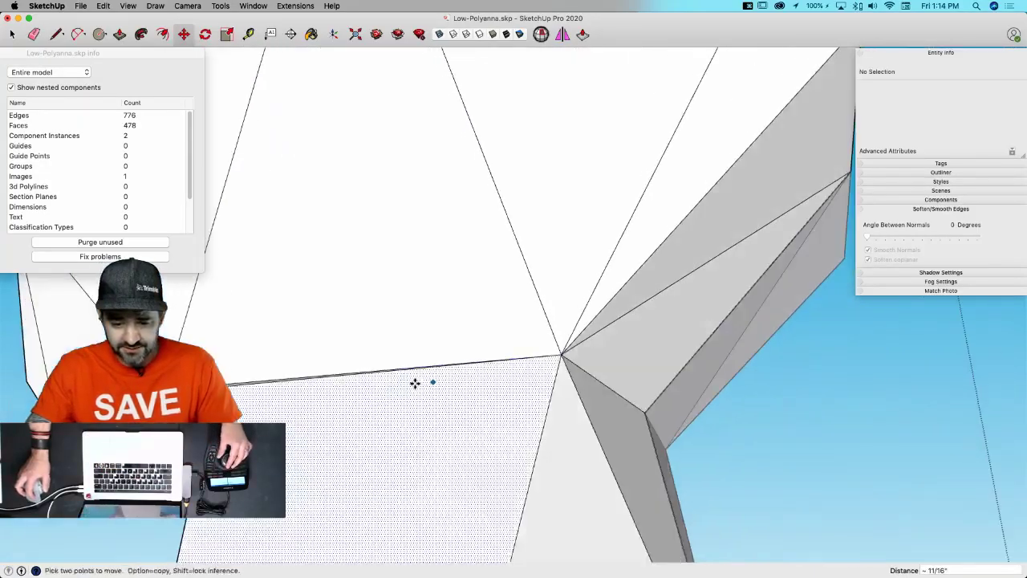
pyautogui.moveTo(415, 383); pyautogui.dragTo(468, 420, button='middle')
pyautogui.click(486, 389)
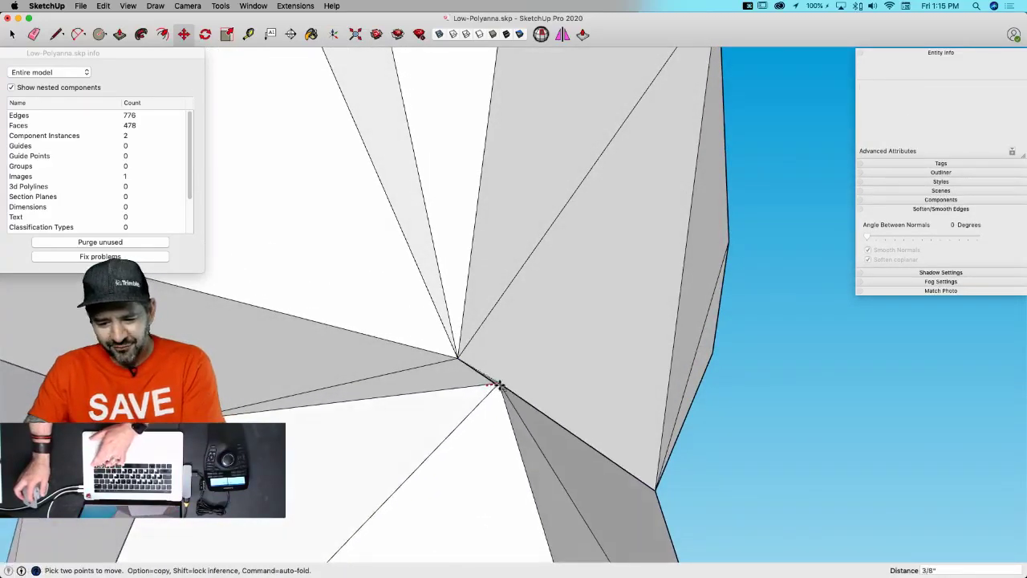
pyautogui.click(495, 385)
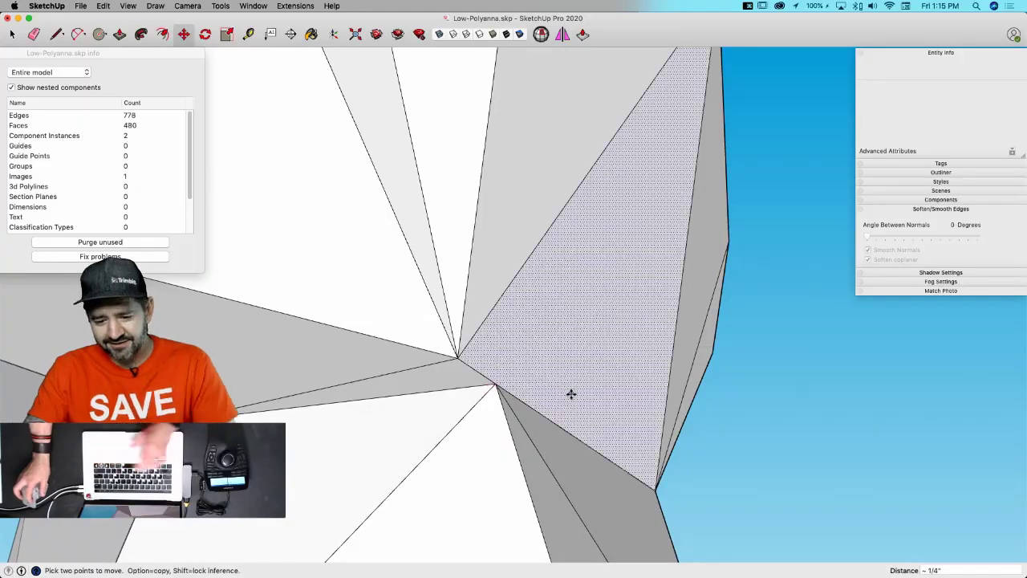
# - Raise the jaw-corner vertex above the neck by 3/4"
pyautogui.press('space')
pyautogui.press('m')
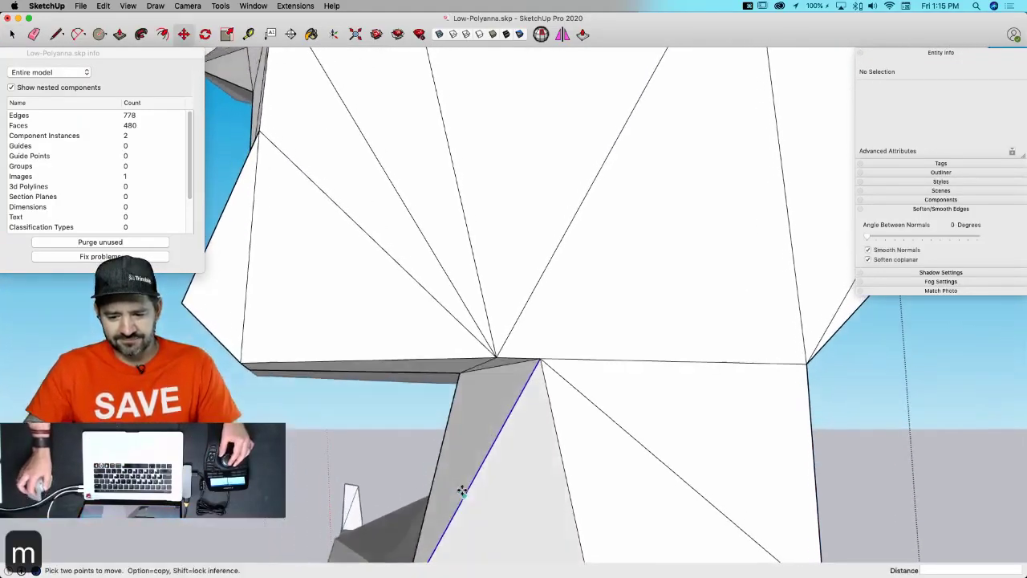
pyautogui.moveTo(462, 491); pyautogui.dragTo(491, 399, button='middle')
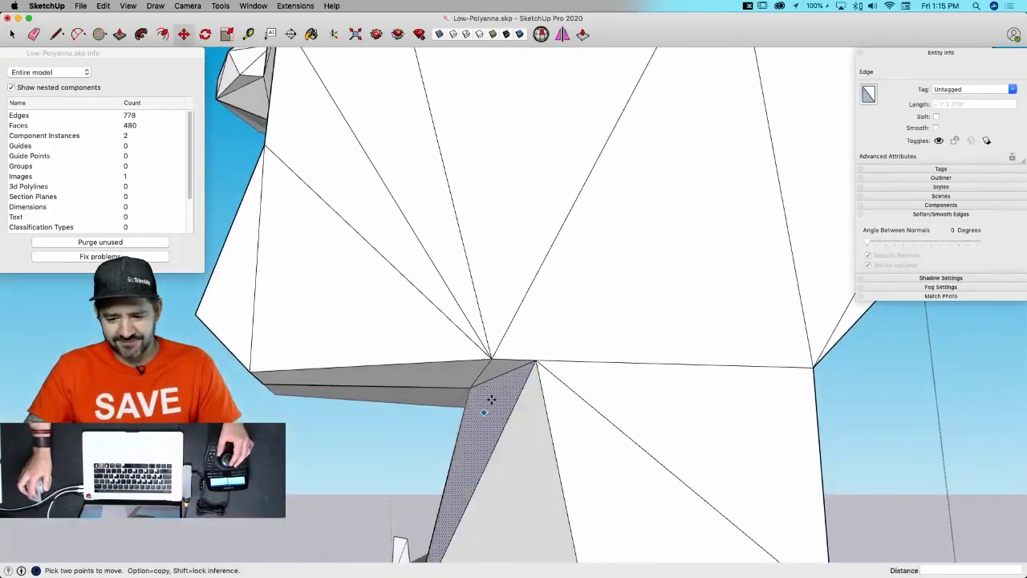
pyautogui.click(490, 358)
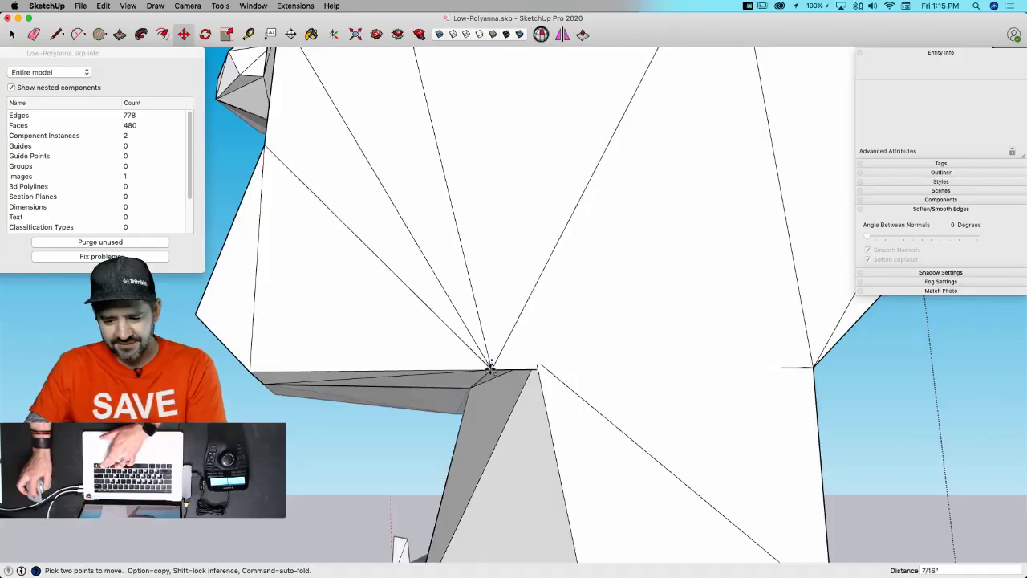
pyautogui.click(492, 340)
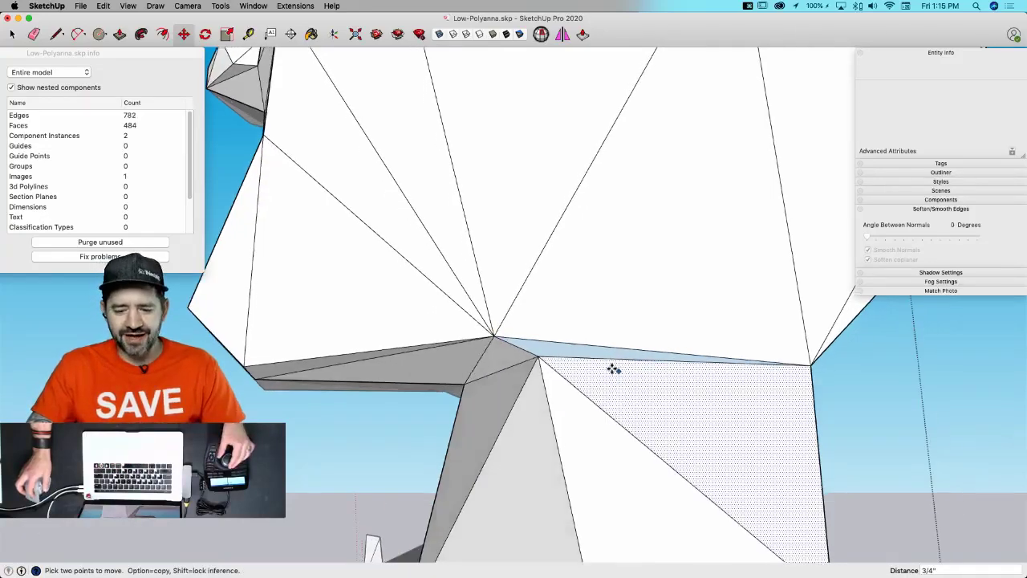
# - Move the upper neck vertex just below the jaw corner by 1 1/4"
pyautogui.press('space')
pyautogui.moveTo(568, 395); pyautogui.dragTo(557, 371, button='middle')
pyautogui.press('m')
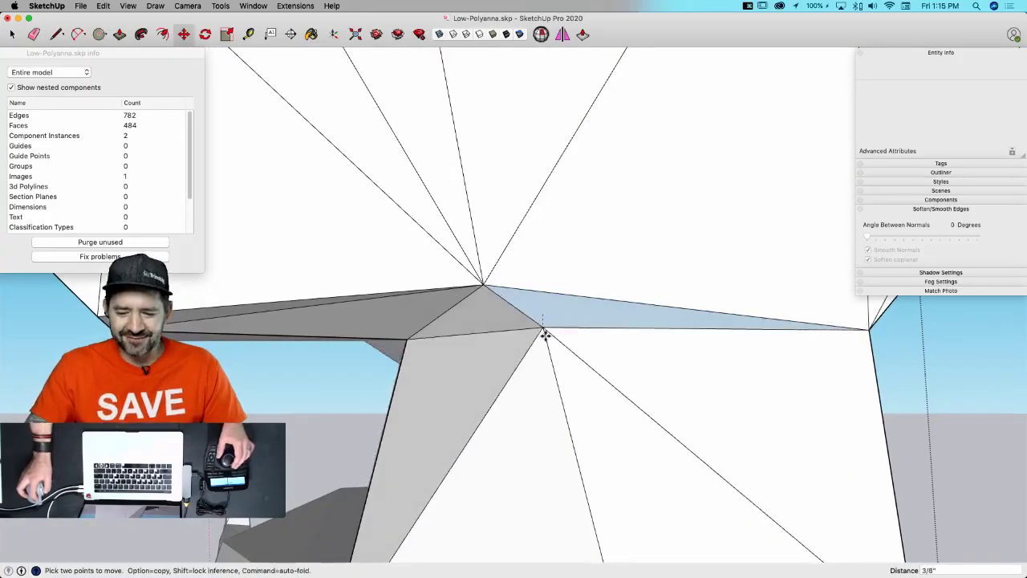
pyautogui.scroll(-10, 647, 291)
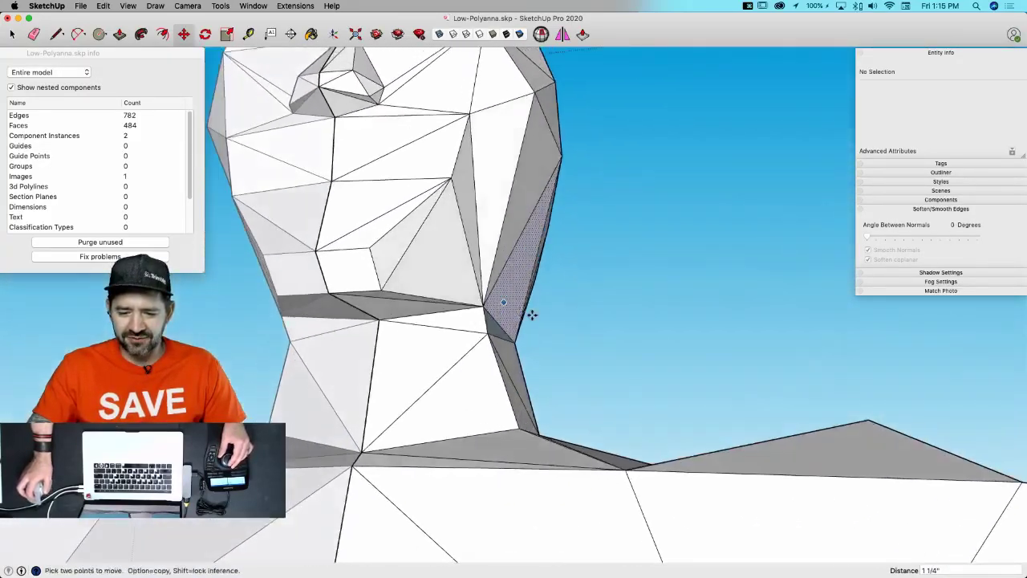
# - Reverse the blue back-facing triangle between the jawline and the neck
pyautogui.moveTo(532, 314); pyautogui.dragTo(484, 355, button='middle')
pyautogui.press('space')
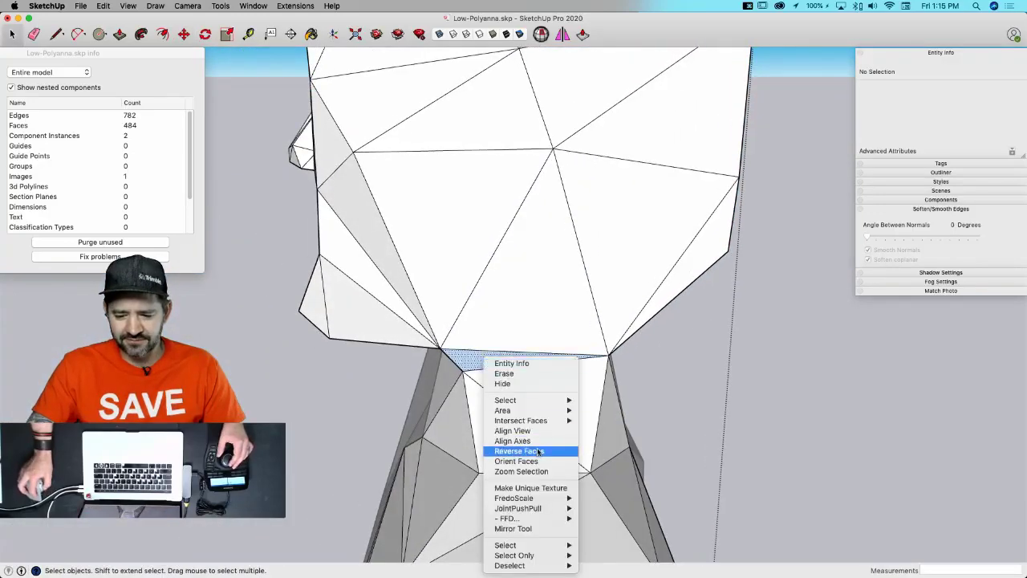
pyautogui.click(541, 452)
# - Move the outermost cheek vertex on the side of the head 1 9/16" inward along the red axis
pyautogui.scroll(-5, 749, 337)
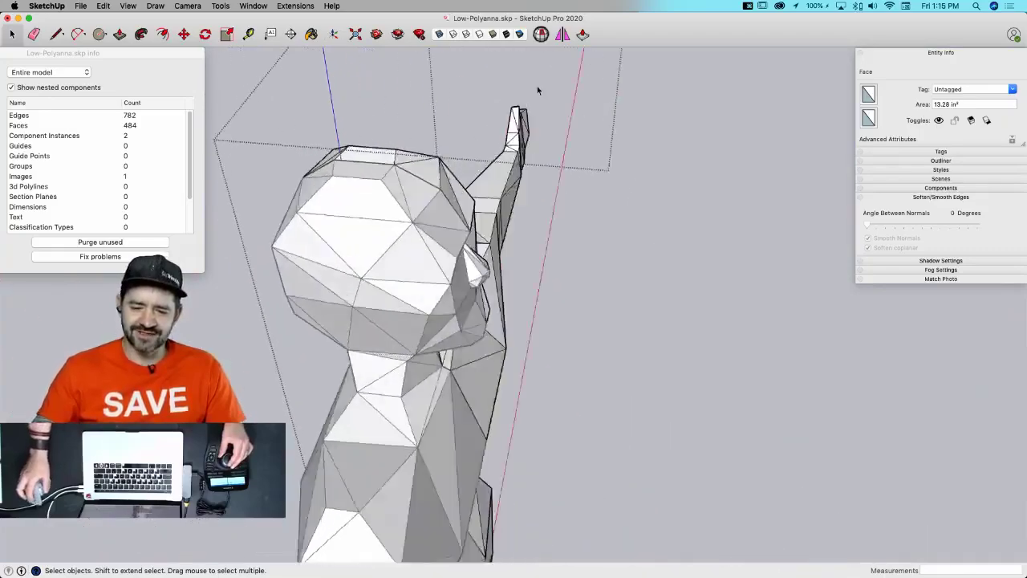
pyautogui.scroll(10, 462, 228)
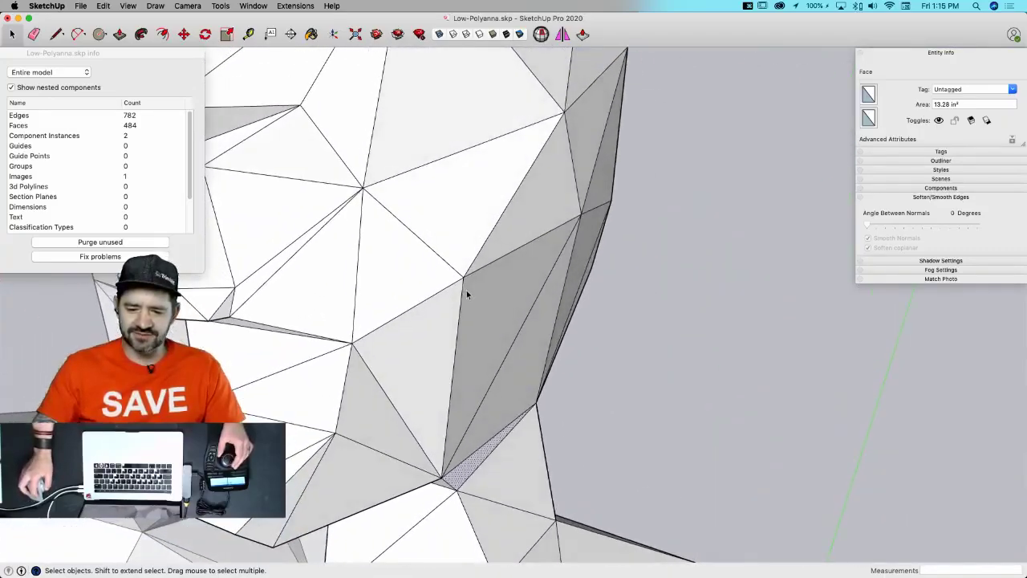
pyautogui.moveTo(494, 340); pyautogui.dragTo(568, 304, button='middle')
pyautogui.press('m')
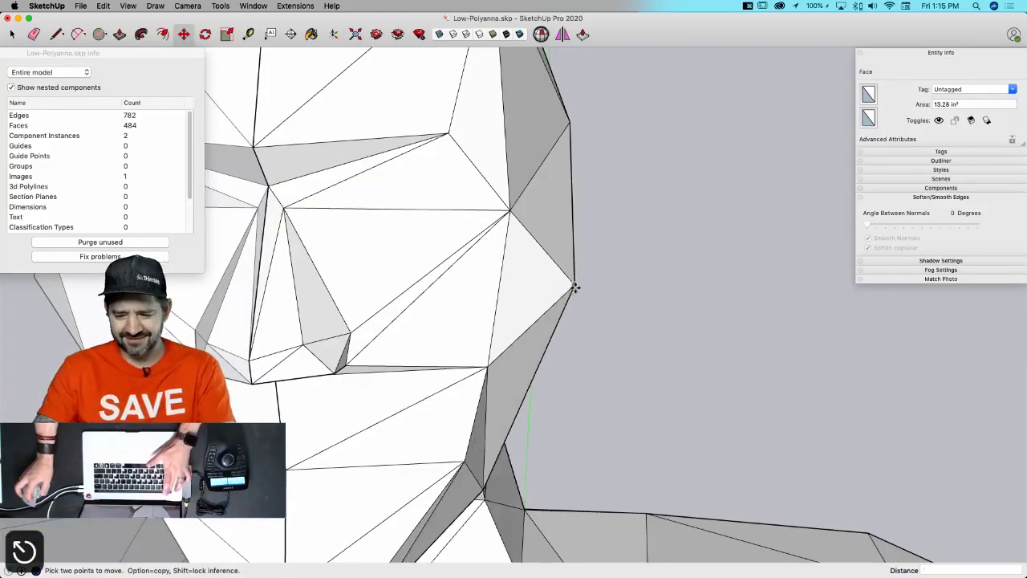
pyautogui.click(576, 284)
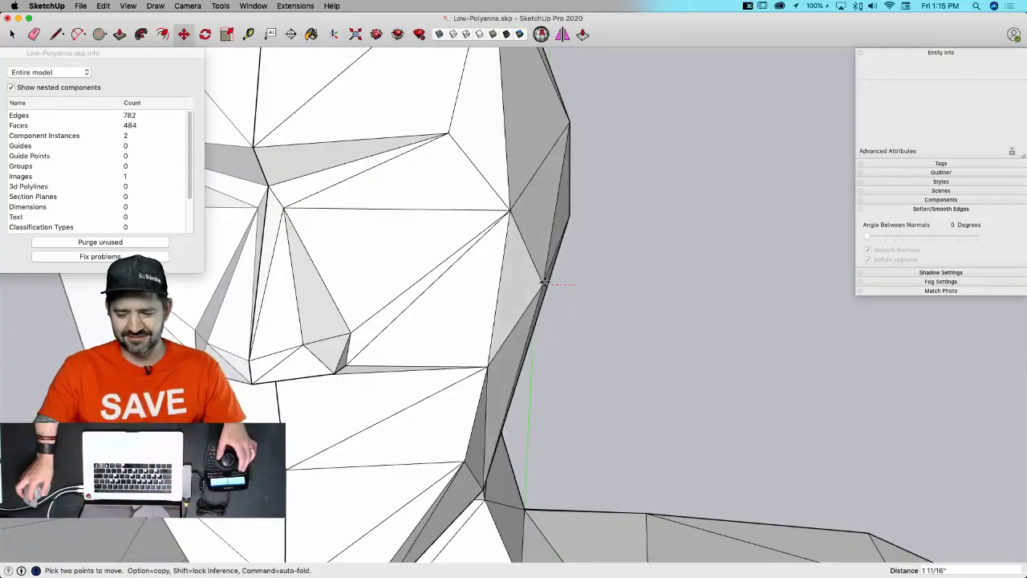
pyautogui.click(546, 282)
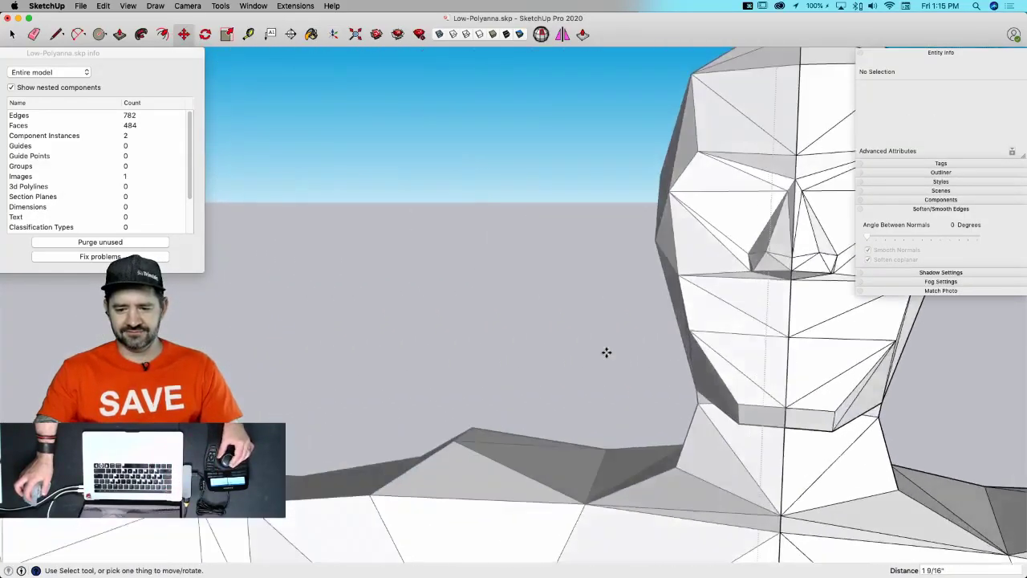
# - Move the lower corner at the back of the skull about 3/8" toward the face
pyautogui.scroll(-8, 492, 380)
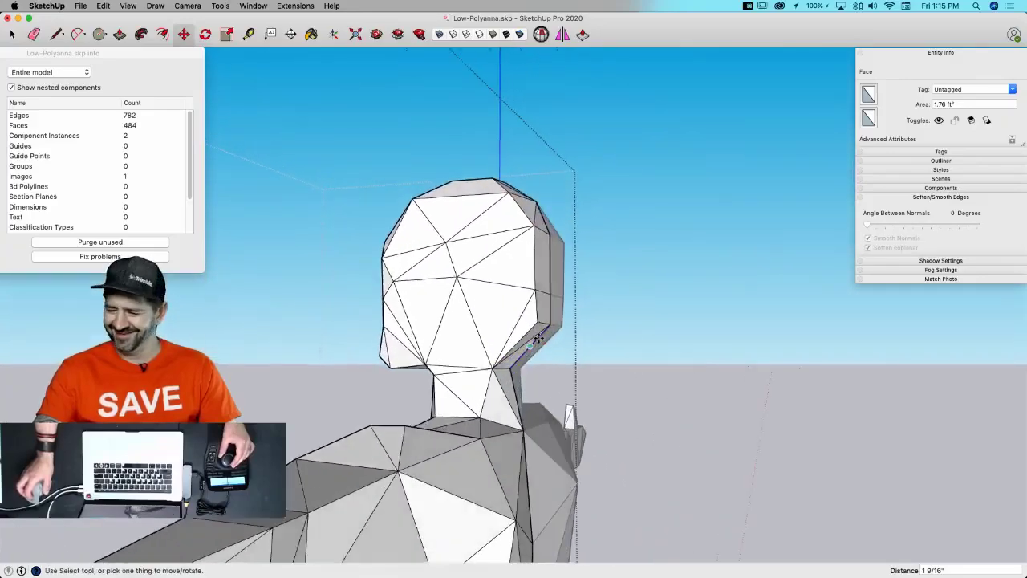
pyautogui.press('space')
pyautogui.moveTo(530, 325); pyautogui.dragTo(550, 377)
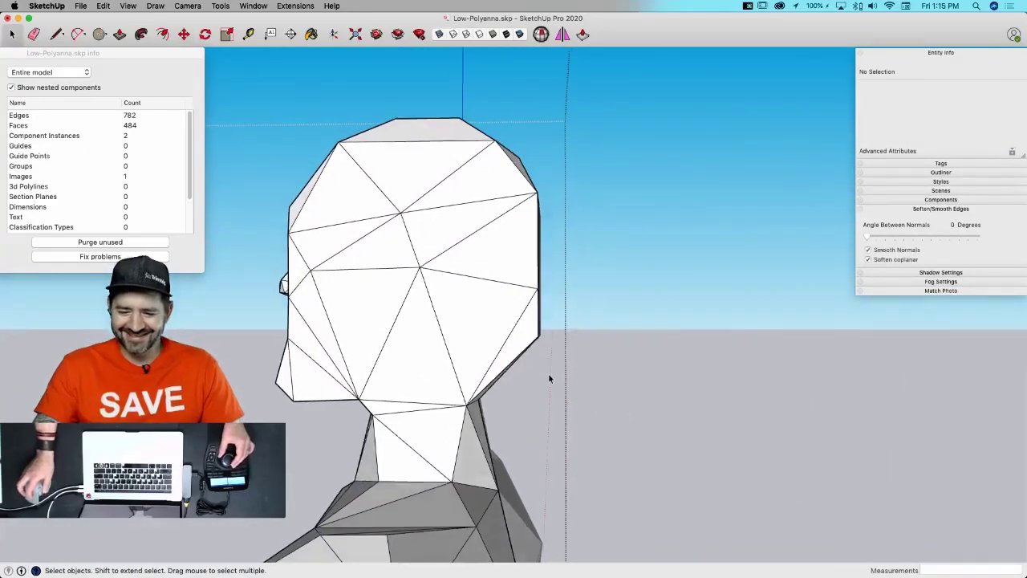
pyautogui.click(521, 254)
pyautogui.press('m')
pyautogui.moveTo(539, 290); pyautogui.dragTo(544, 398, button='middle')
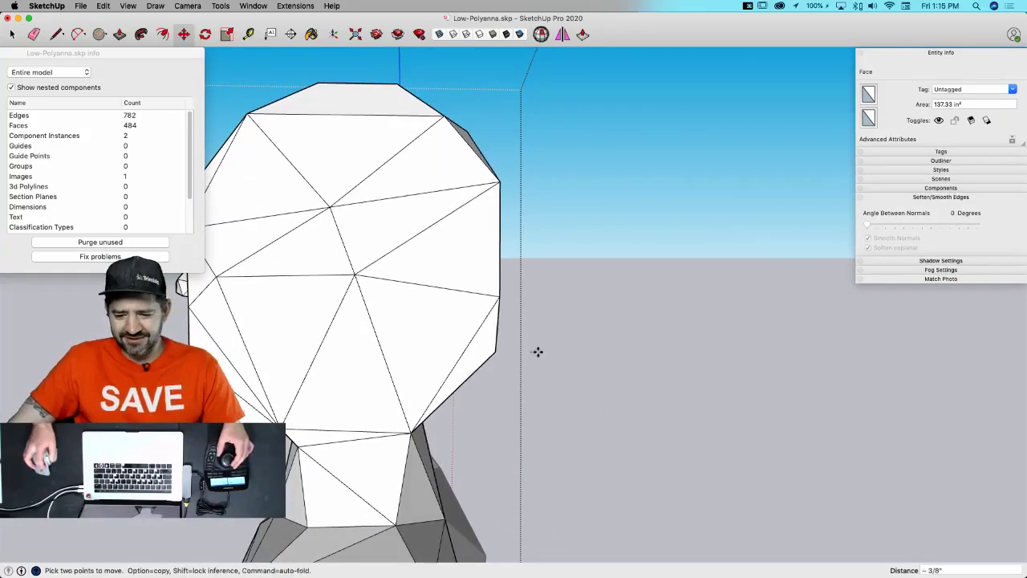
# - Move the lower horizontal edge at the back of the skull by 2 5/16"
pyautogui.moveTo(535, 352); pyautogui.dragTo(531, 387, button='middle')
pyautogui.press('space')
pyautogui.press('m')
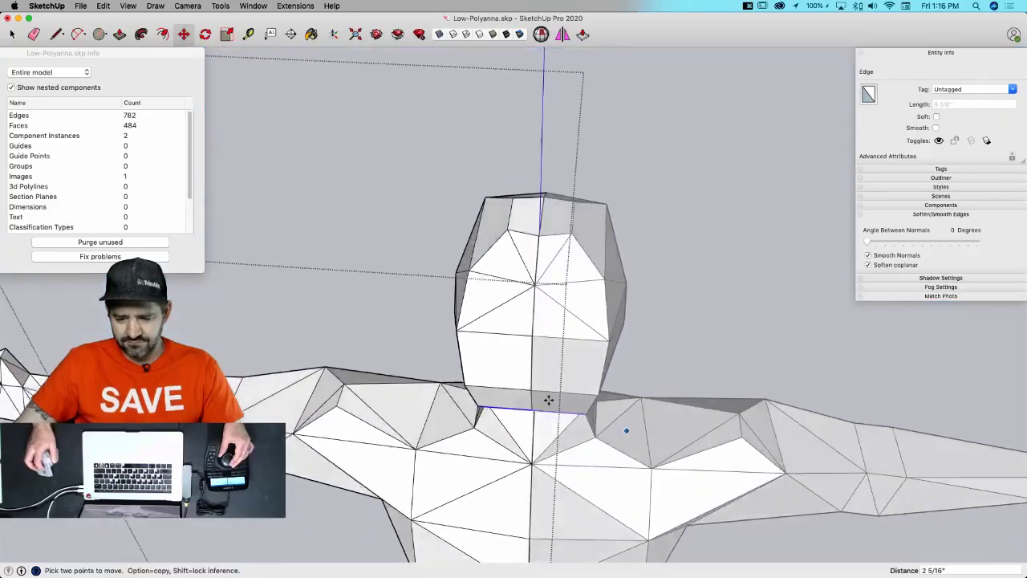
# - Erase the diagonal edge between the lower back skull edge and the top of the neck
pyautogui.press('l')
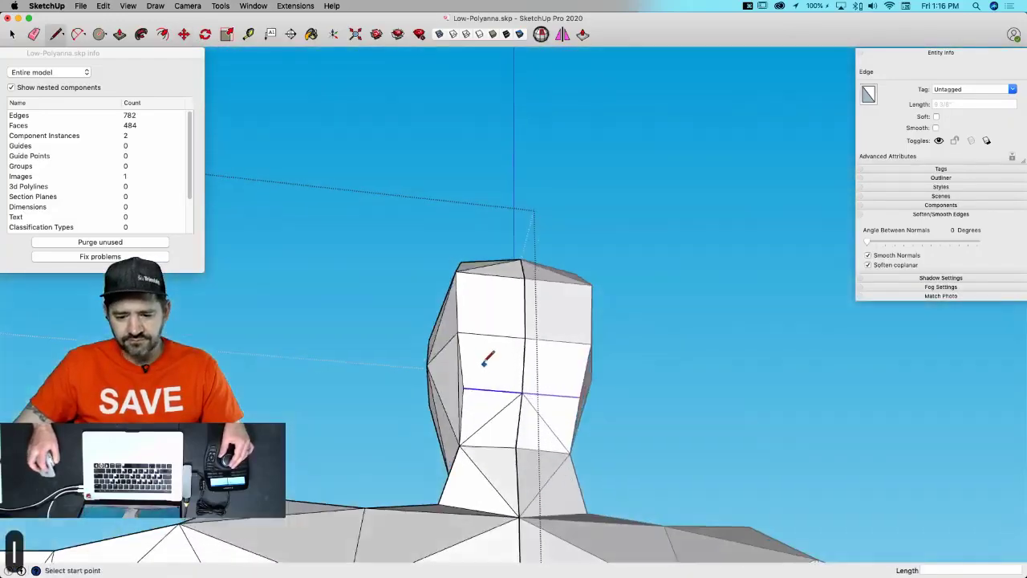
pyautogui.press('e')
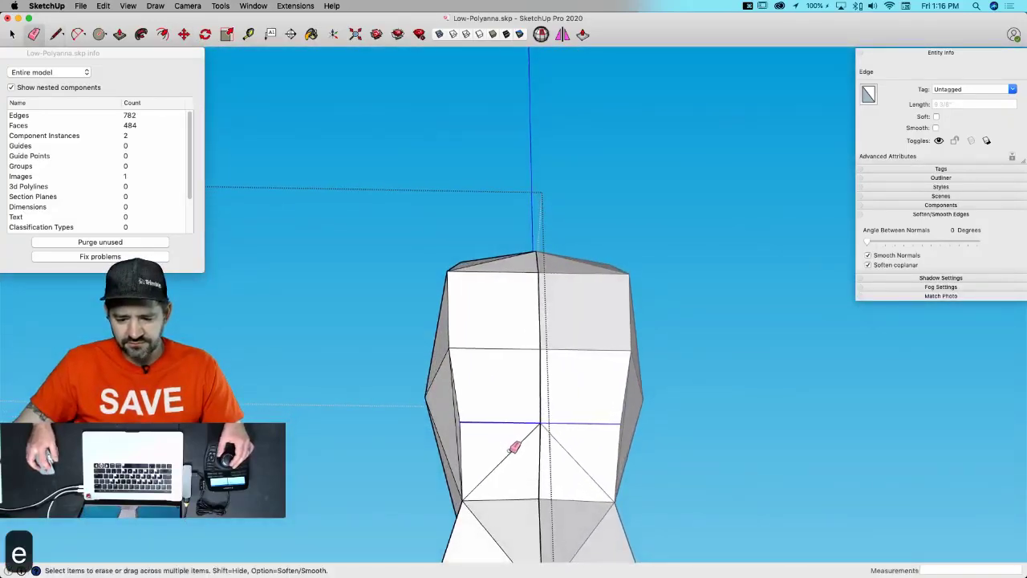
pyautogui.click(513, 447)
# - Draw lines from the top-centre of the neck to the lower skull edge's midpoint and up the back of the skull
pyautogui.press('l')
pyautogui.moveTo(514, 447); pyautogui.dragTo(542, 519, button='middle')
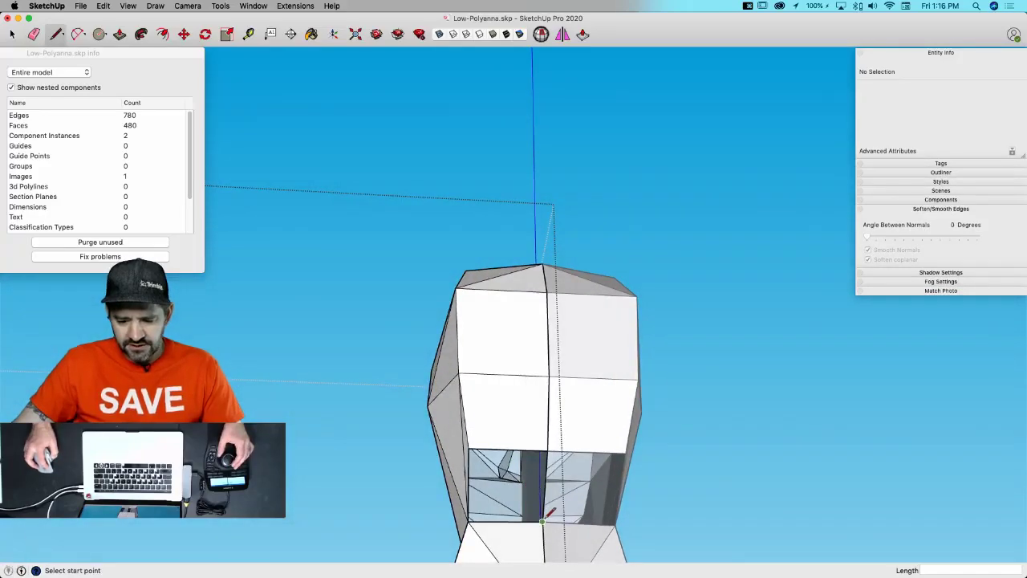
pyautogui.click(507, 449)
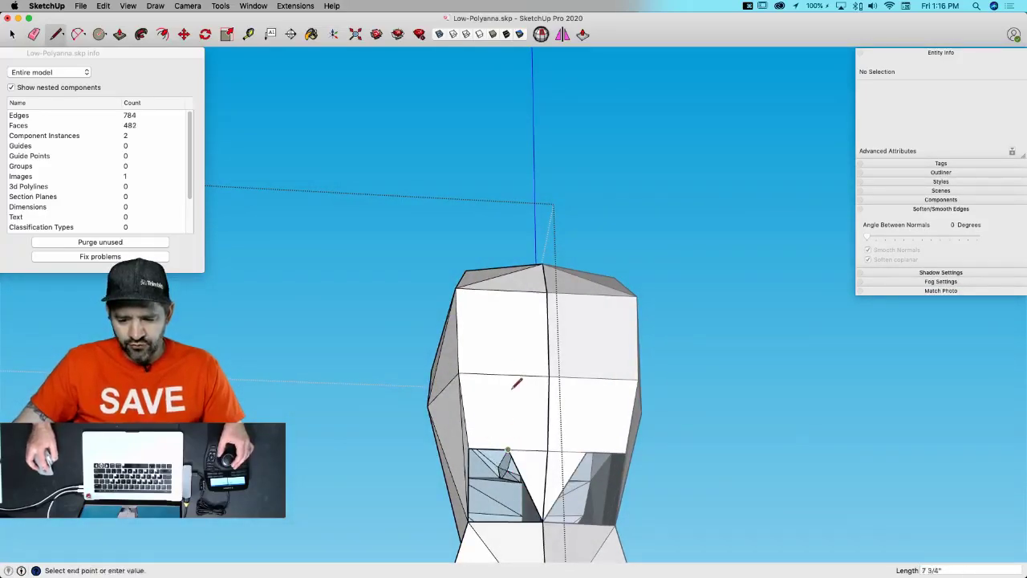
pyautogui.click(505, 289)
pyautogui.moveTo(505, 290); pyautogui.dragTo(500, 268, button='middle')
# - Close the openings at the top and bottom of the back of the skull with diagonal lines to the new vertical edge
pyautogui.press('e')
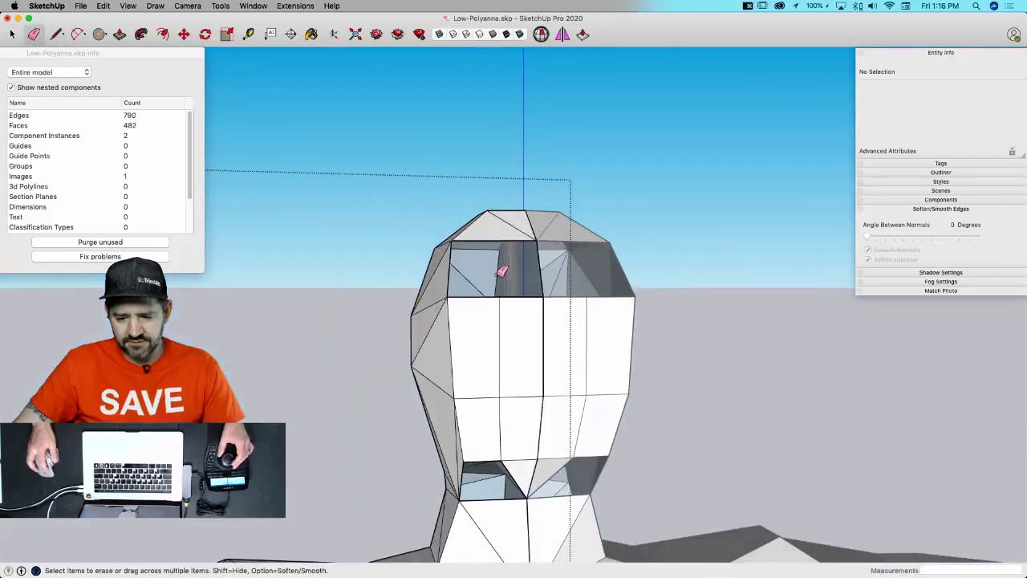
pyautogui.moveTo(536, 233); pyautogui.dragTo(451, 239, button='middle')
pyautogui.click(498, 297)
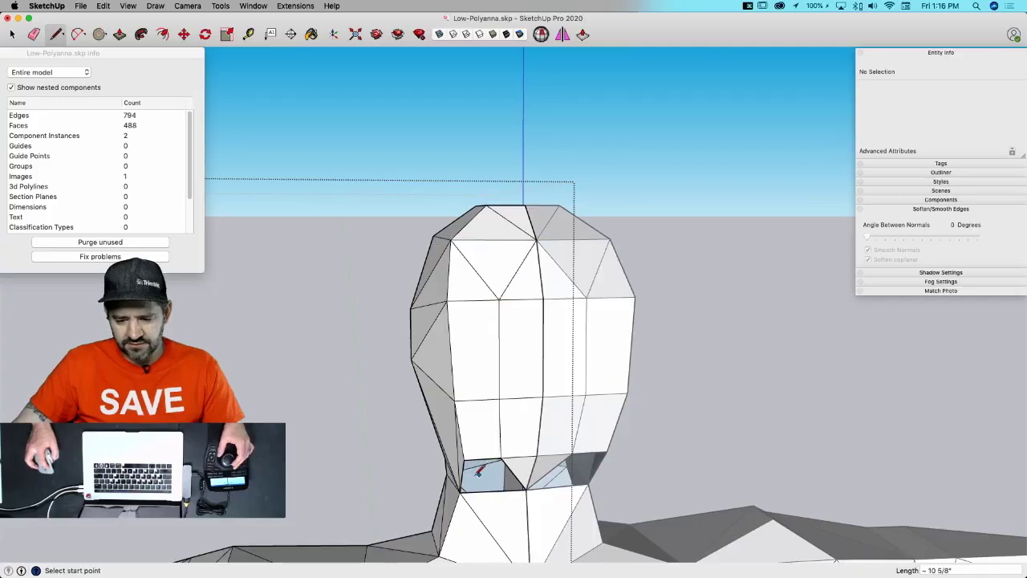
pyautogui.click(502, 456)
# - Select the three connected outer edges running down the back of the skull and move them together by 5 5/16"
pyautogui.moveTo(502, 456); pyautogui.dragTo(506, 394, button='middle')
pyautogui.press('space')
pyautogui.click(499, 397)
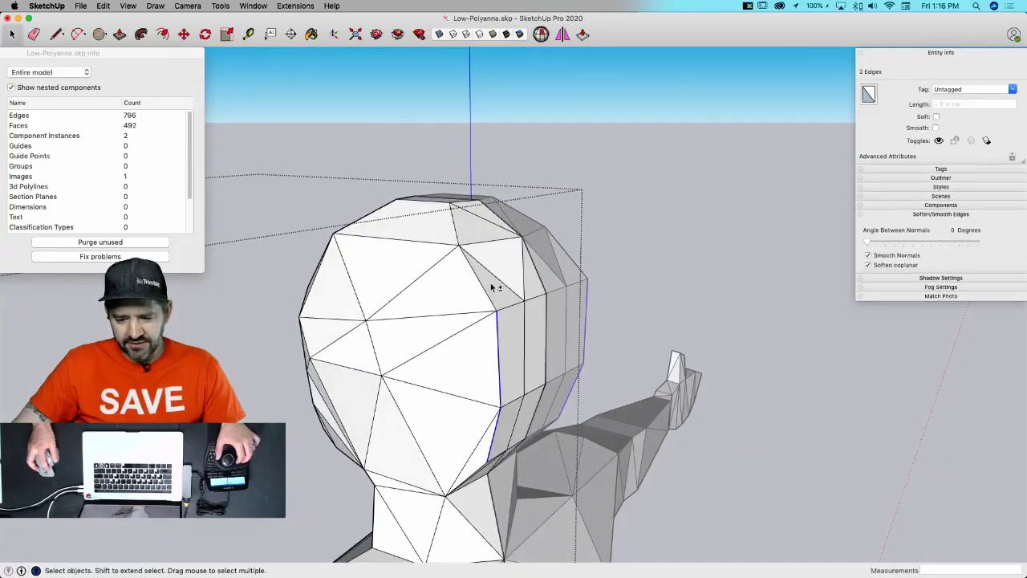
pyautogui.keyDown('shift'); pyautogui.click(491, 302); pyautogui.keyUp('shift')
pyautogui.moveTo(491, 303); pyautogui.dragTo(589, 485, button='middle')
pyautogui.press('m')
pyautogui.click(766, 425)
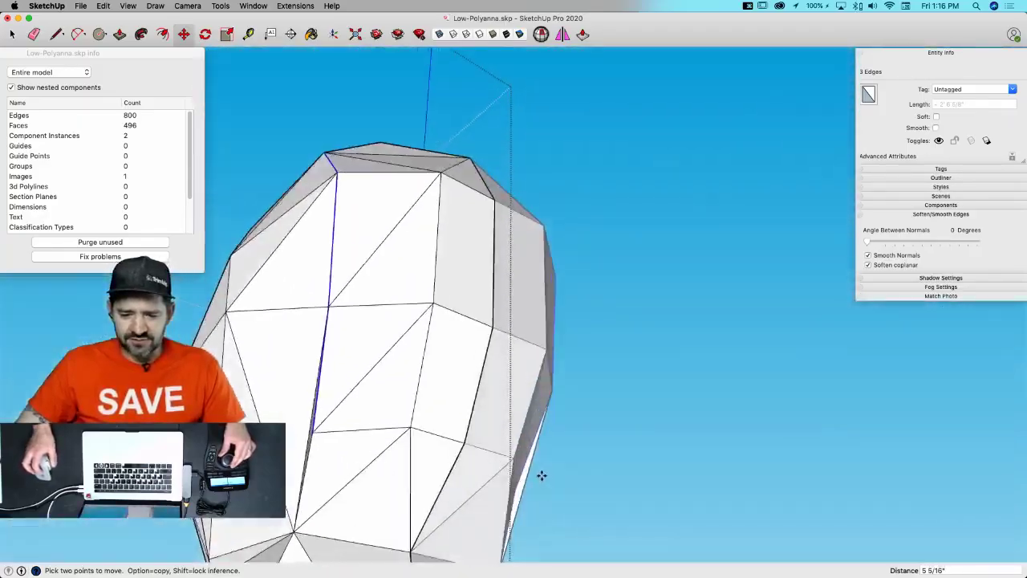
# - Move the upright edge at the rear side of the skull by 1 7/16"
pyautogui.moveTo(499, 452); pyautogui.dragTo(383, 316, button='middle')
pyautogui.press('space')
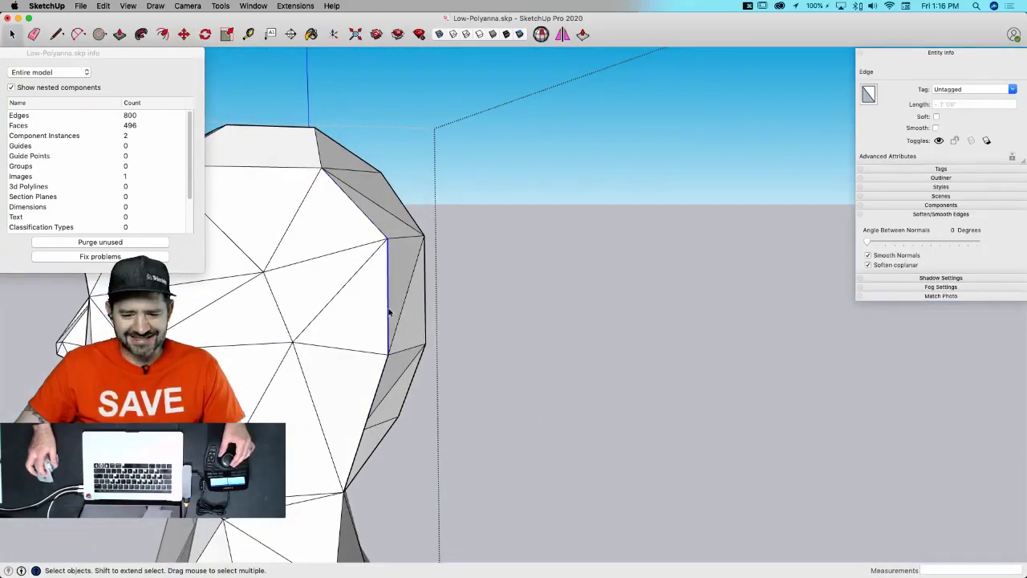
pyautogui.press('m')
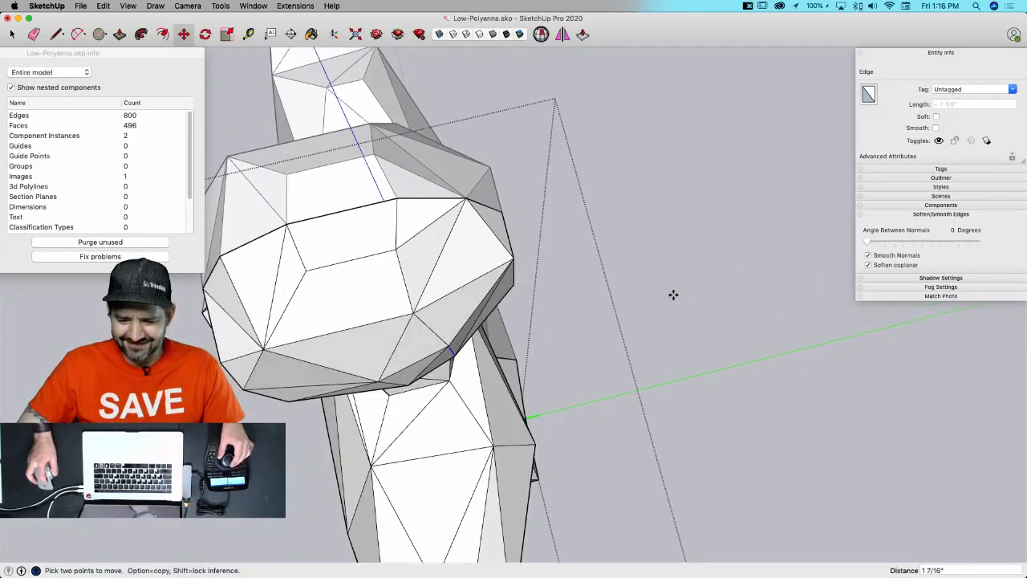
# - Add the lower connected edge at the rear side of the skull to the selection and move both edges by about 1 1/8" and then 4 3/16"
pyautogui.press('space')
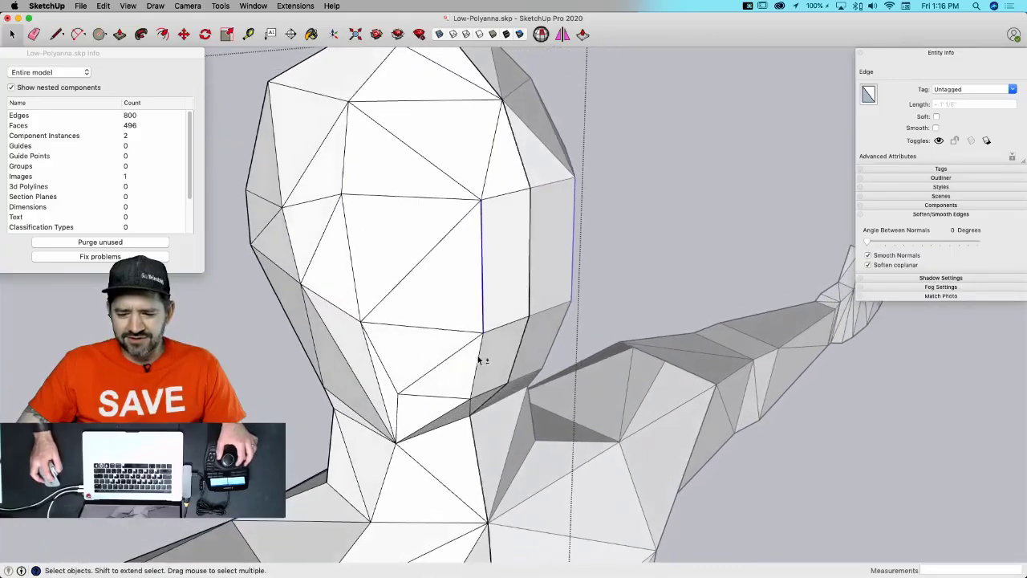
pyautogui.keyDown('shift'); pyautogui.click(478, 357); pyautogui.keyUp('shift')
pyautogui.press('m')
pyautogui.moveTo(546, 156); pyautogui.dragTo(562, 140, button='middle')
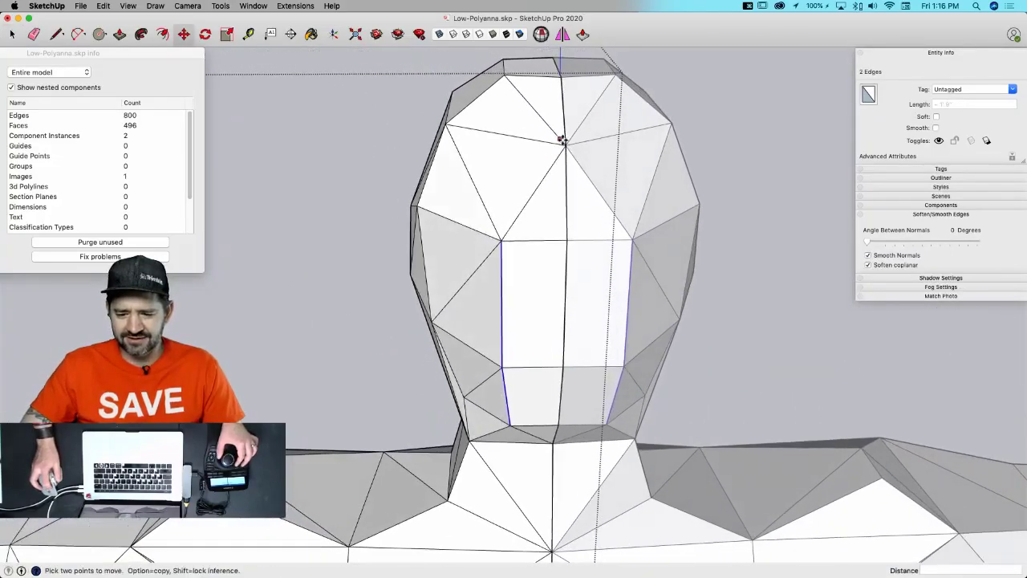
pyautogui.moveTo(564, 143); pyautogui.dragTo(554, 144)
pyautogui.moveTo(553, 143); pyautogui.dragTo(465, 239, button='middle')
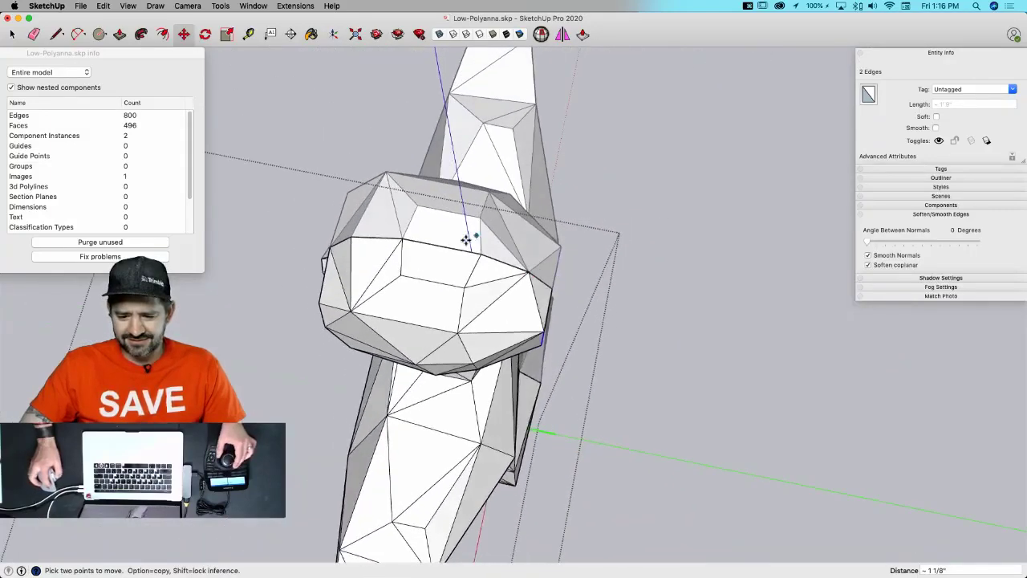
pyautogui.moveTo(450, 246); pyautogui.dragTo(445, 247)
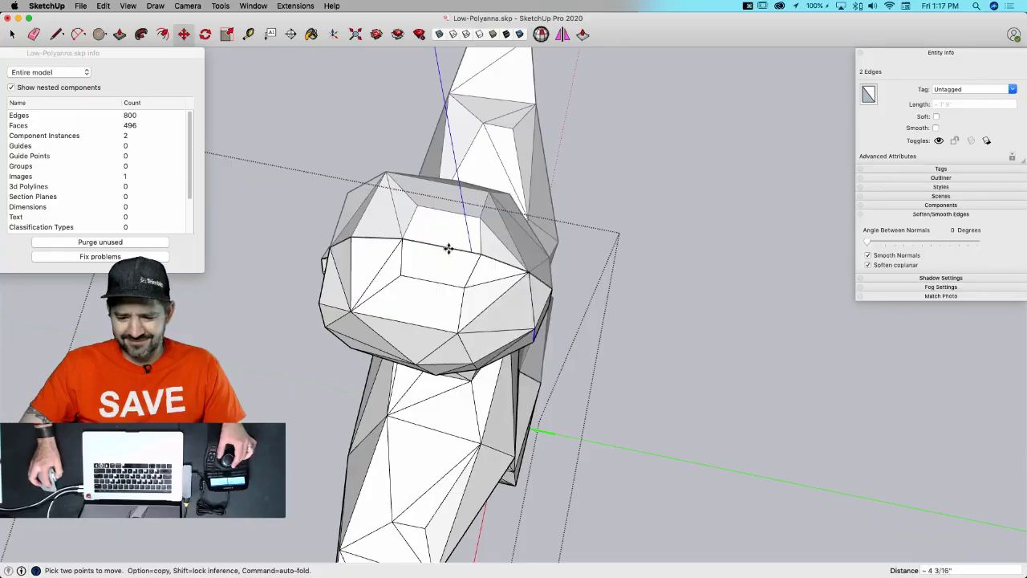
# - Move the vertex at the lower rear side of the skull along the red axis, aligned with the vertex above it
pyautogui.press('space')
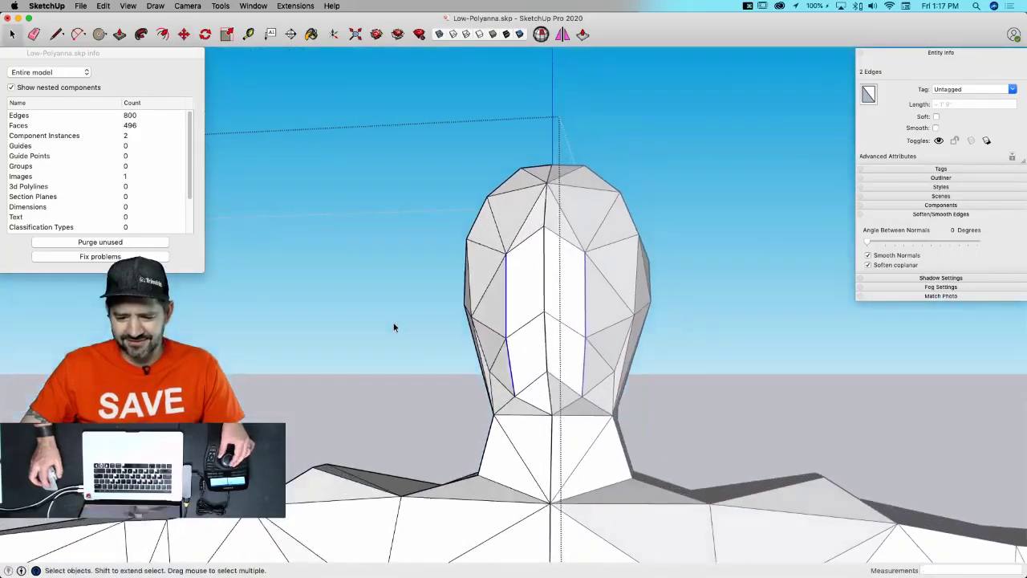
pyautogui.moveTo(394, 327); pyautogui.dragTo(436, 341, button='middle')
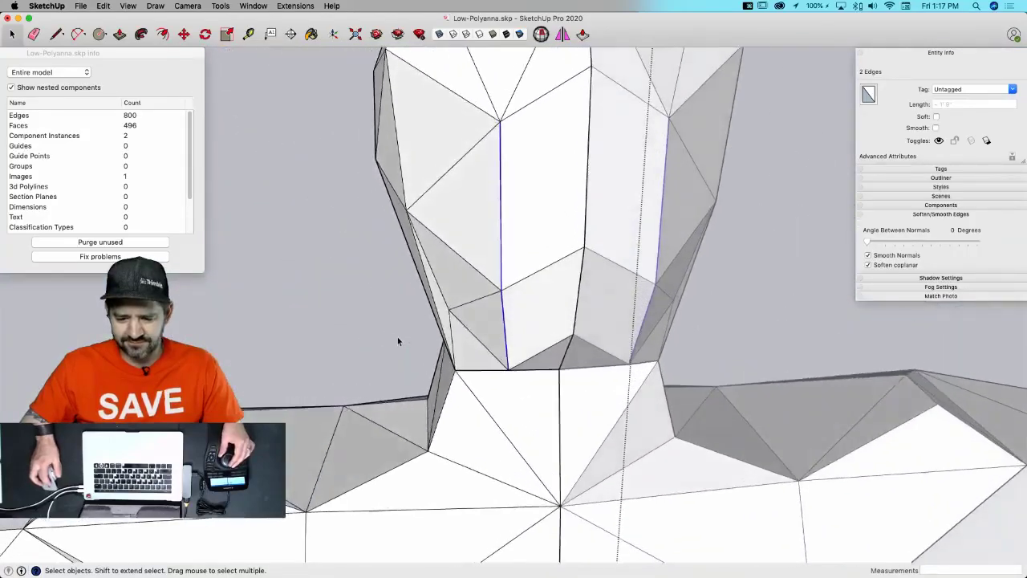
pyautogui.scroll(3, 395, 337)
pyautogui.press('m')
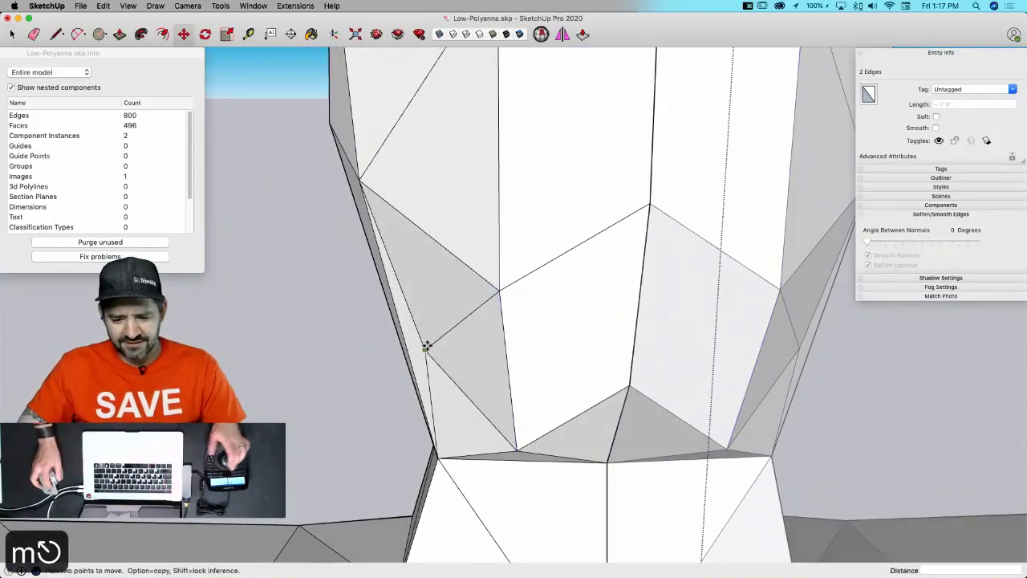
pyautogui.click(426, 345)
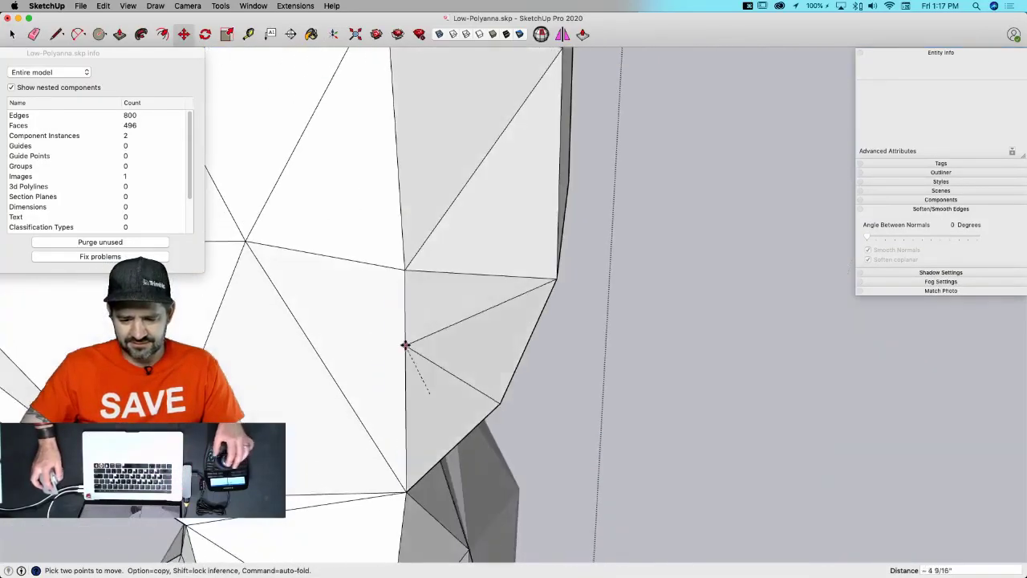
pyautogui.press('Right')
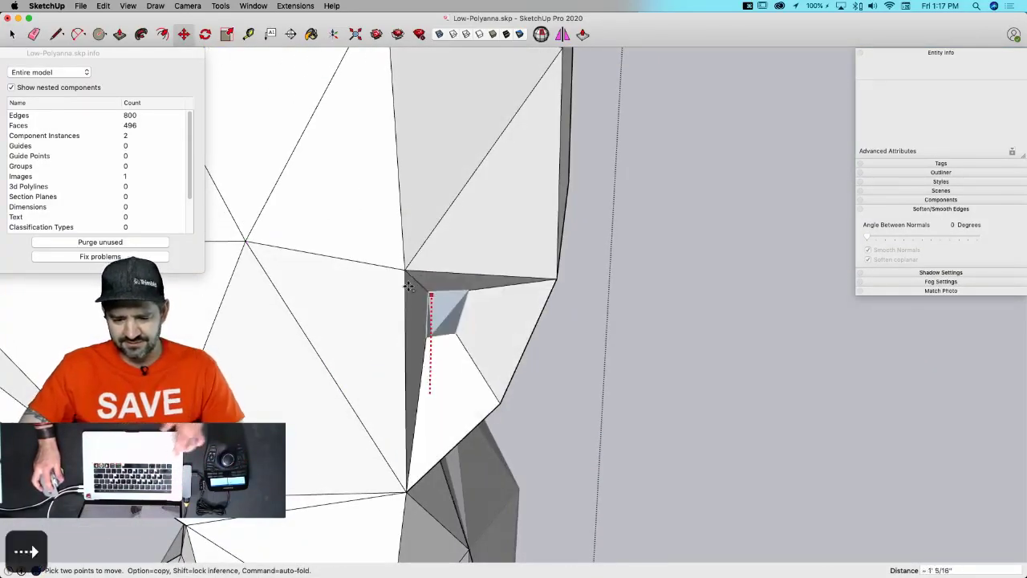
pyautogui.click(405, 271)
# - Erase the two edges in front of the moved skull vertex and close the gap with lines from it to the jaw corner and cheek vertex
pyautogui.press('e')
pyautogui.moveTo(446, 433)
pyautogui.mouseDown(button='middle')
pyautogui.moveTo(482, 412)
pyautogui.moveTo(431, 419)
pyautogui.moveTo(499, 445)
pyautogui.moveTo(513, 424)
pyautogui.moveTo(466, 406)
pyautogui.mouseUp(button='middle')
pyautogui.click(466, 406)
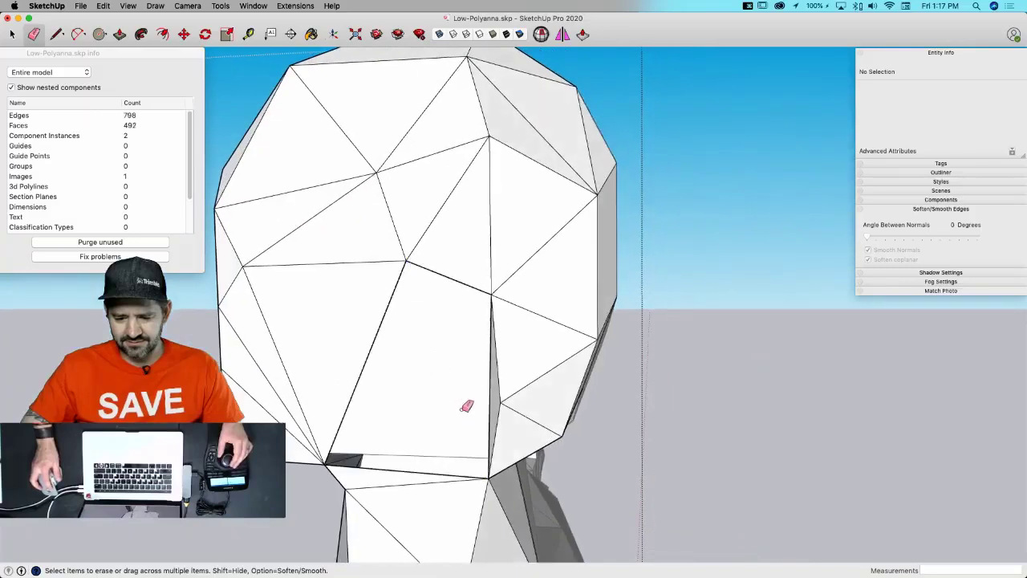
pyautogui.click(489, 406)
pyautogui.press('l')
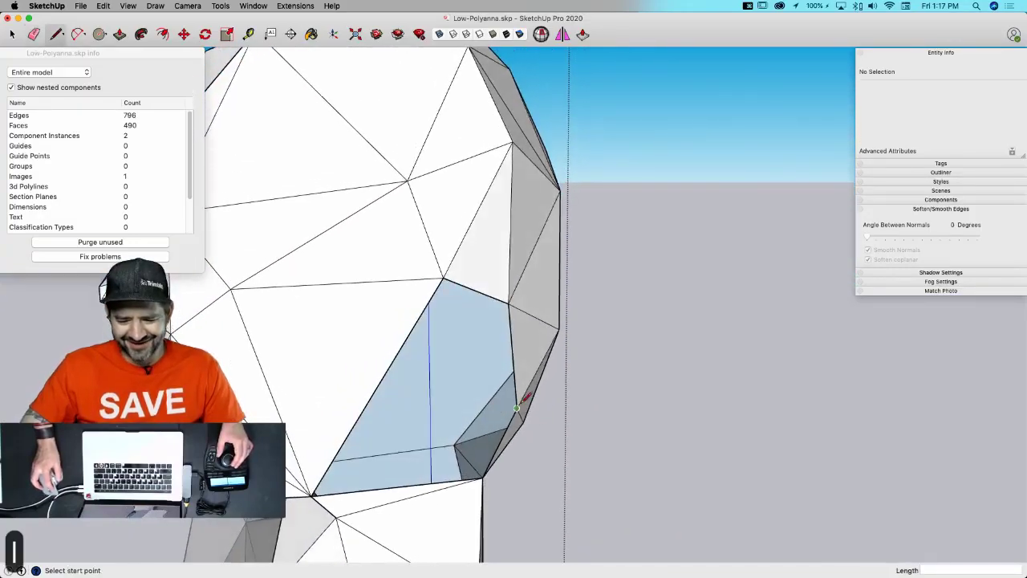
pyautogui.click(313, 493)
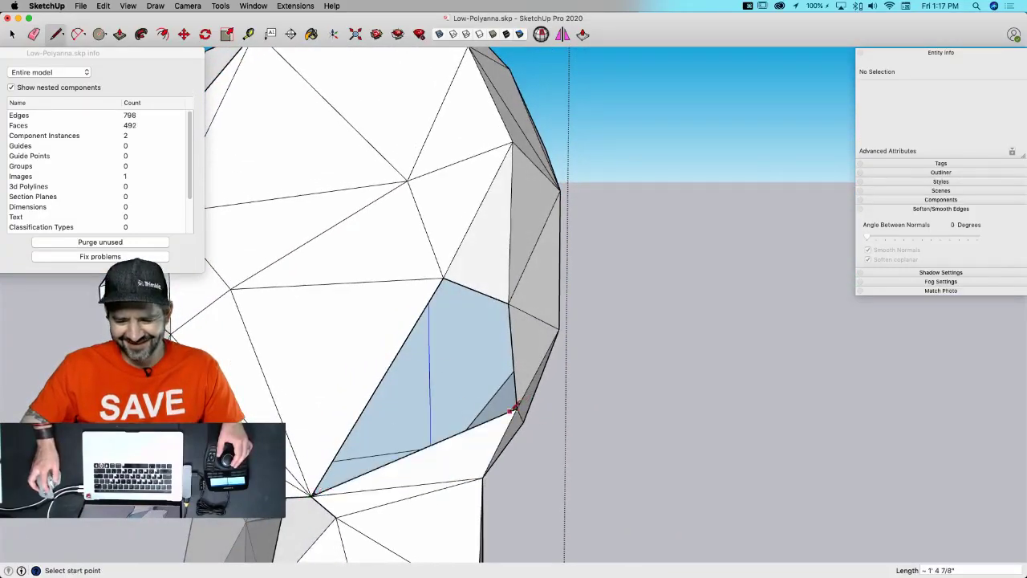
pyautogui.click(444, 278)
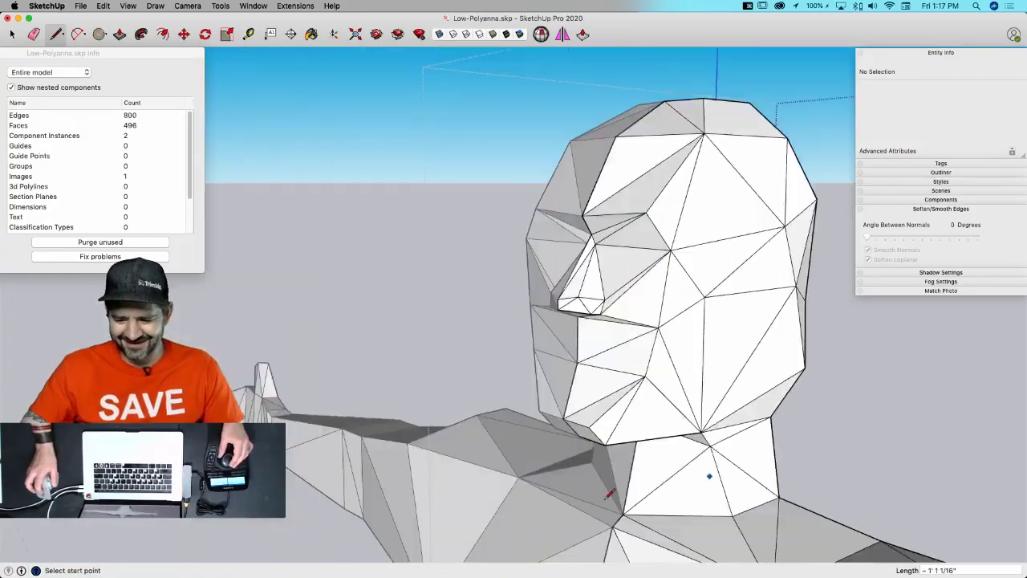
pyautogui.press('space')
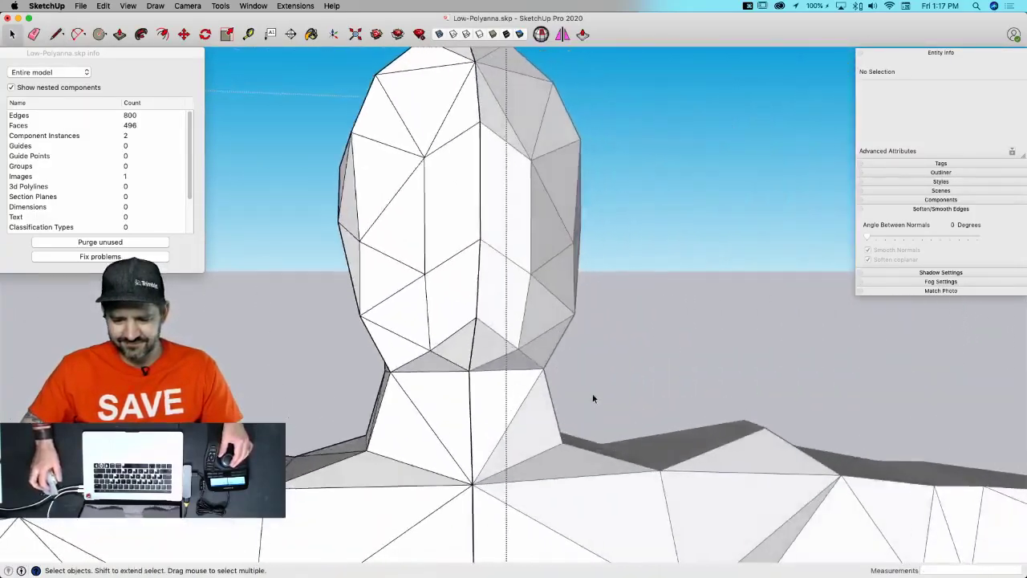
# - Move the outer vertex at the lower side of the skull inward by 1 3/16"
pyautogui.press('m')
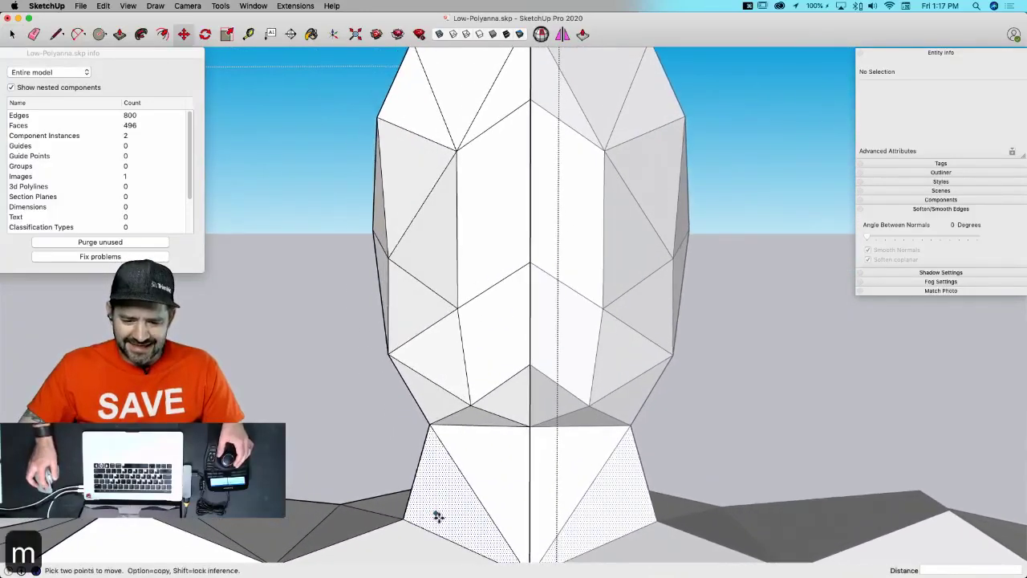
pyautogui.click(385, 351)
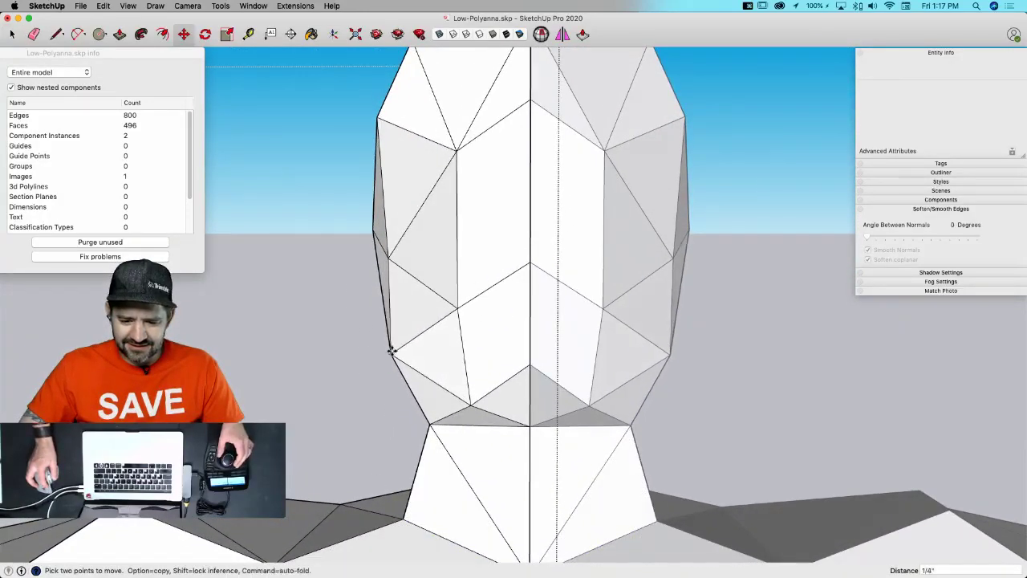
pyautogui.click(401, 349)
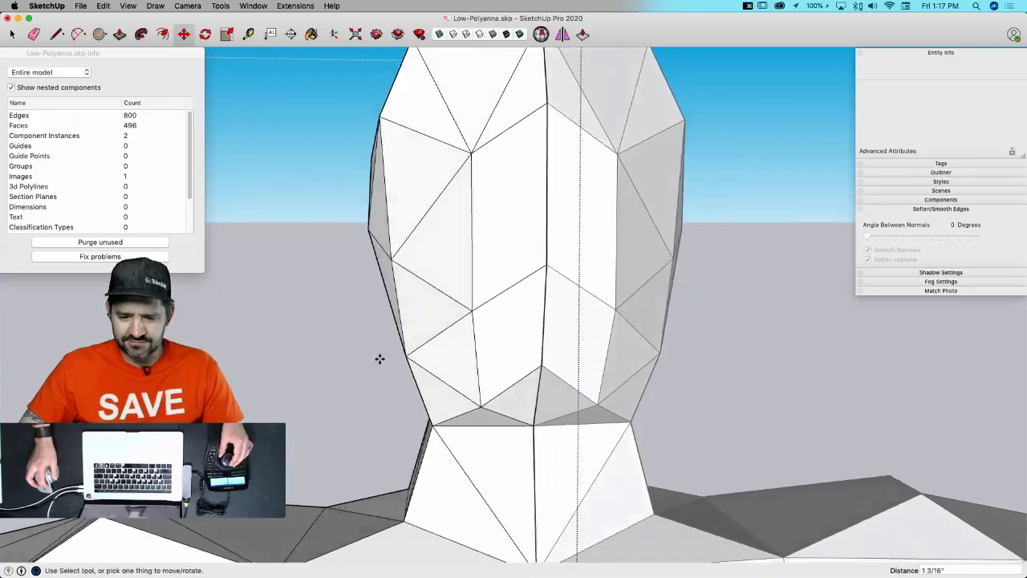
pyautogui.press('space')
# - List the components in the model and examine the Hlaf a human component used by both halves of the figure
pyautogui.hotkey('shift', 'z')
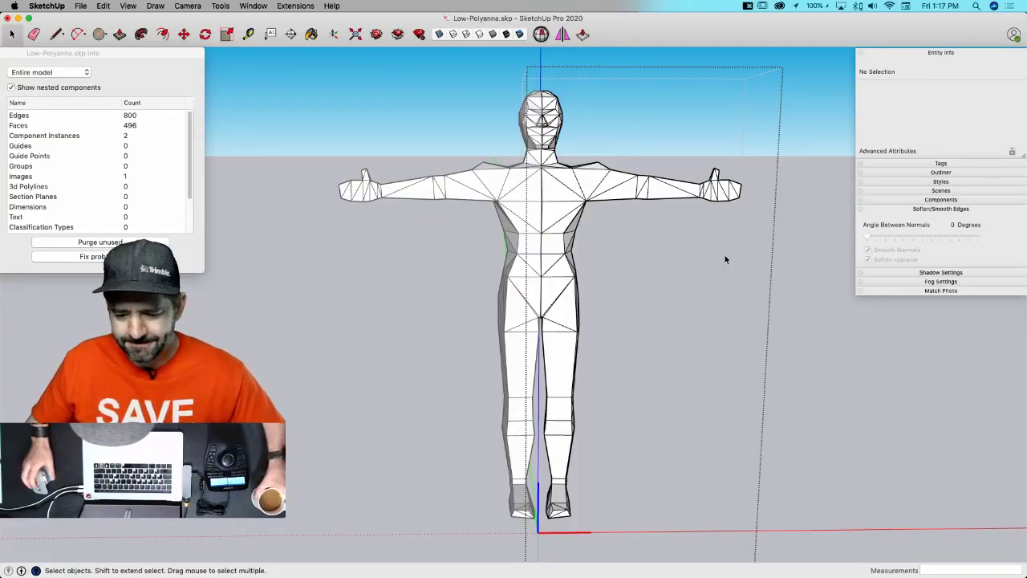
pyautogui.click(781, 361)
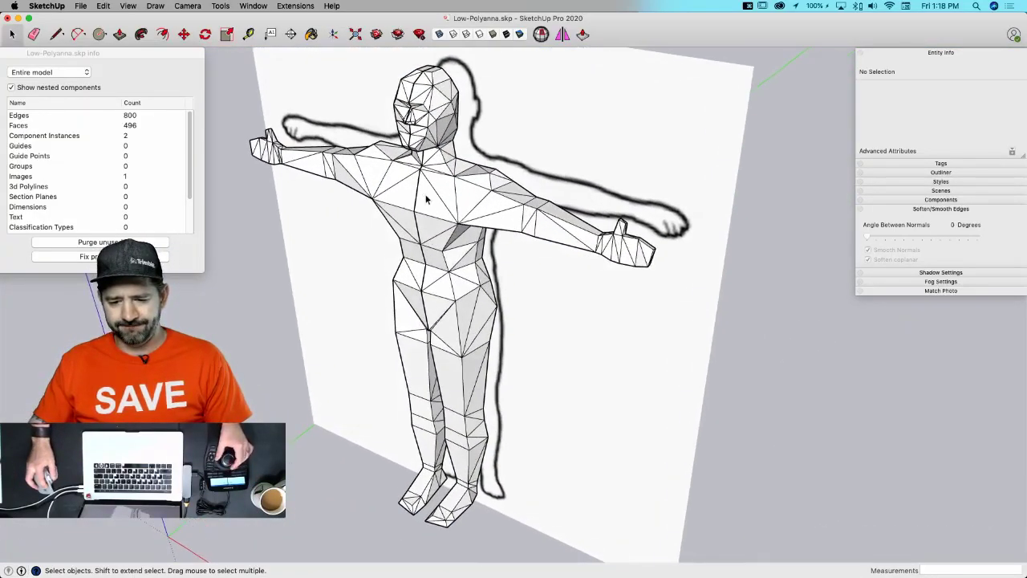
pyautogui.click(426, 200)
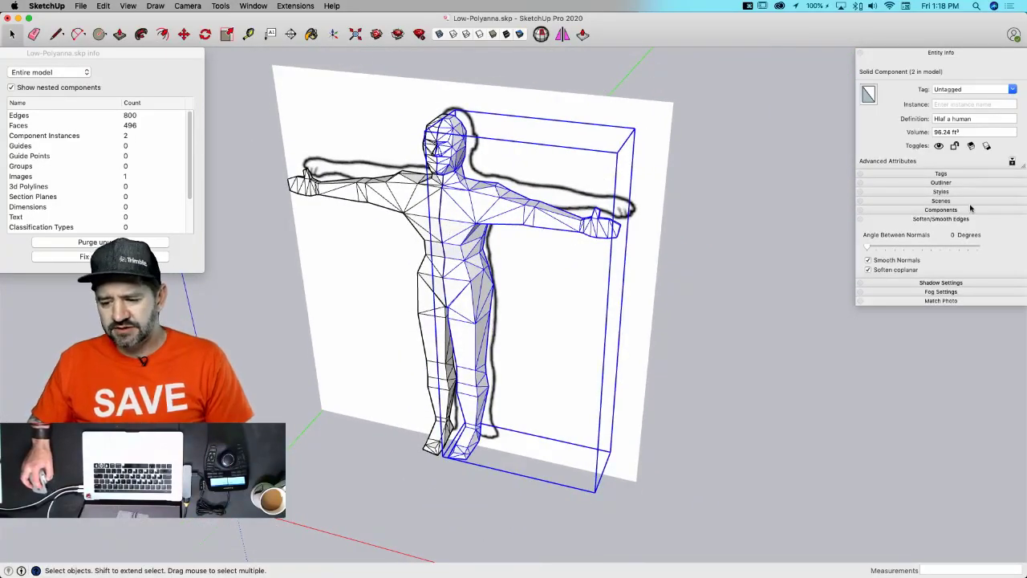
pyautogui.click(940, 210)
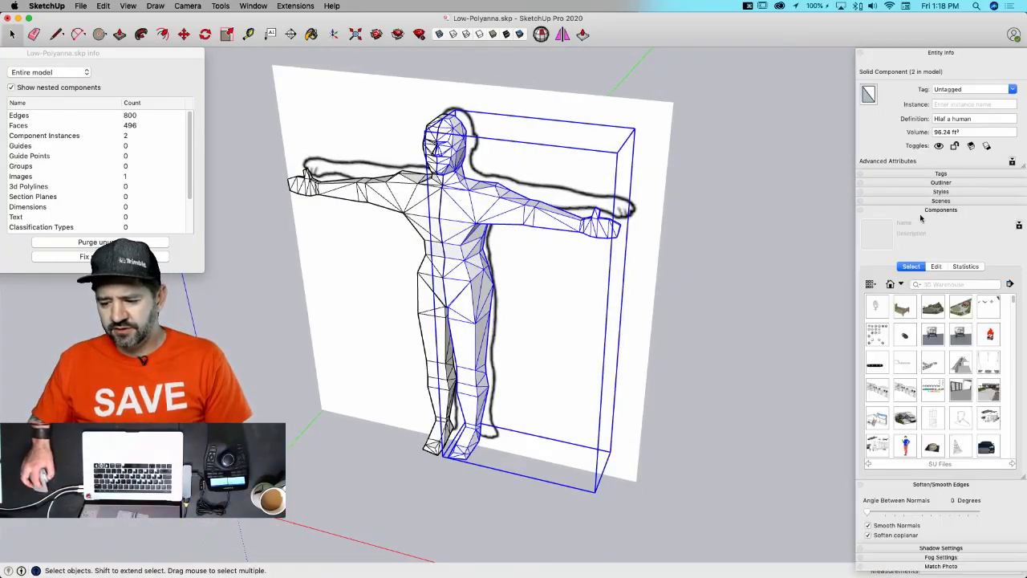
pyautogui.click(892, 287)
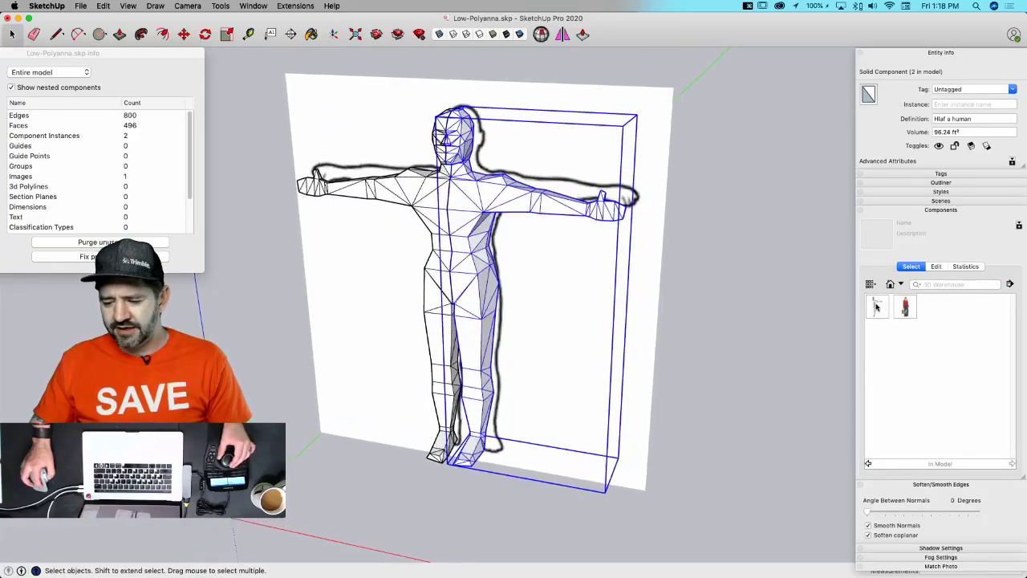
pyautogui.click(906, 309)
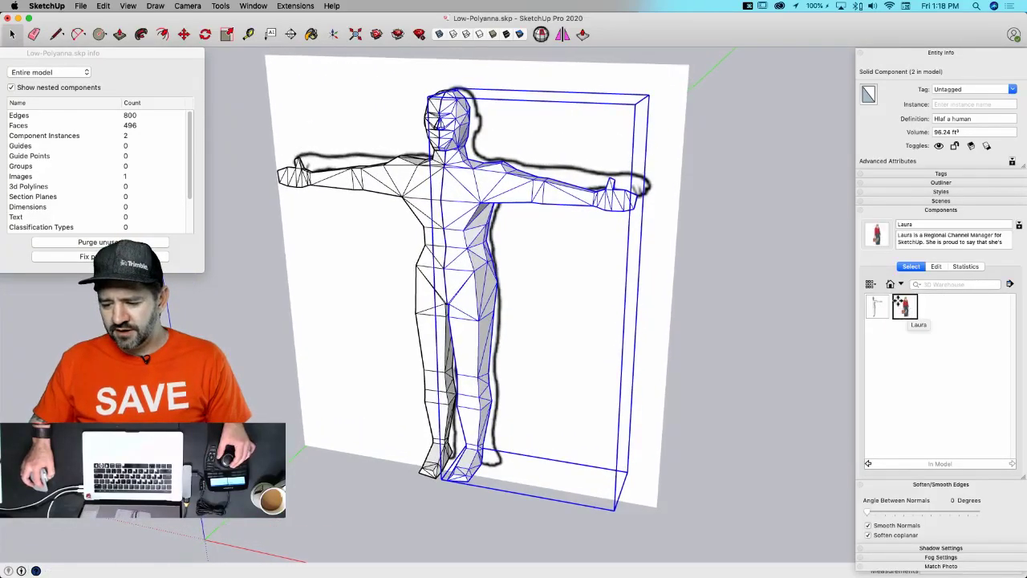
pyautogui.press('space')
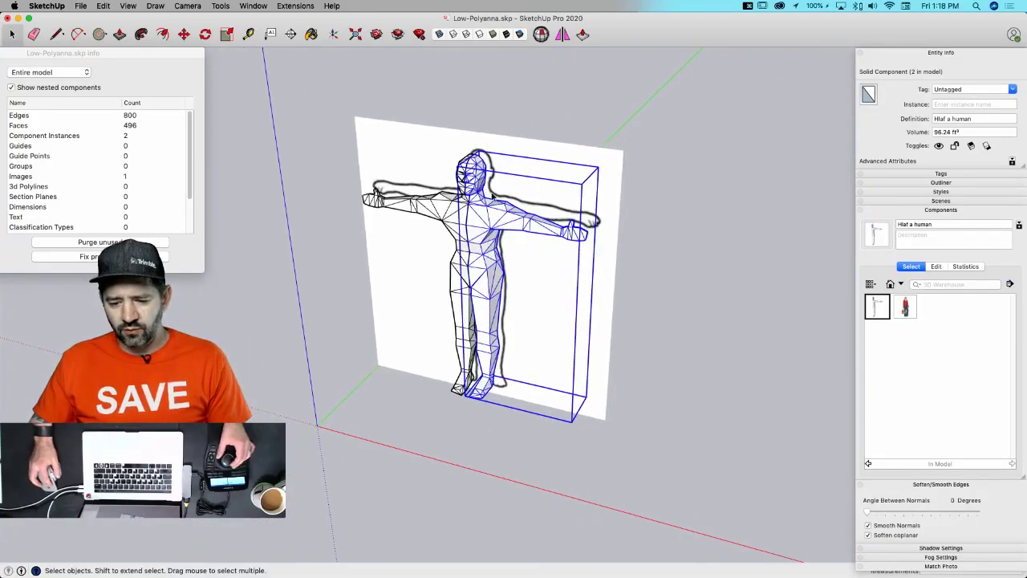
pyautogui.click(451, 226)
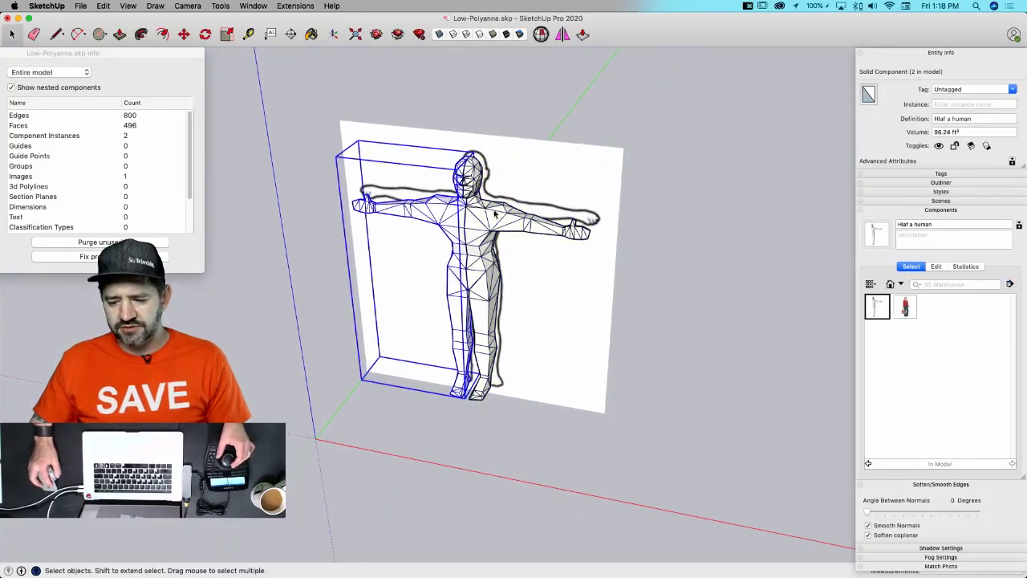
pyautogui.click(880, 315)
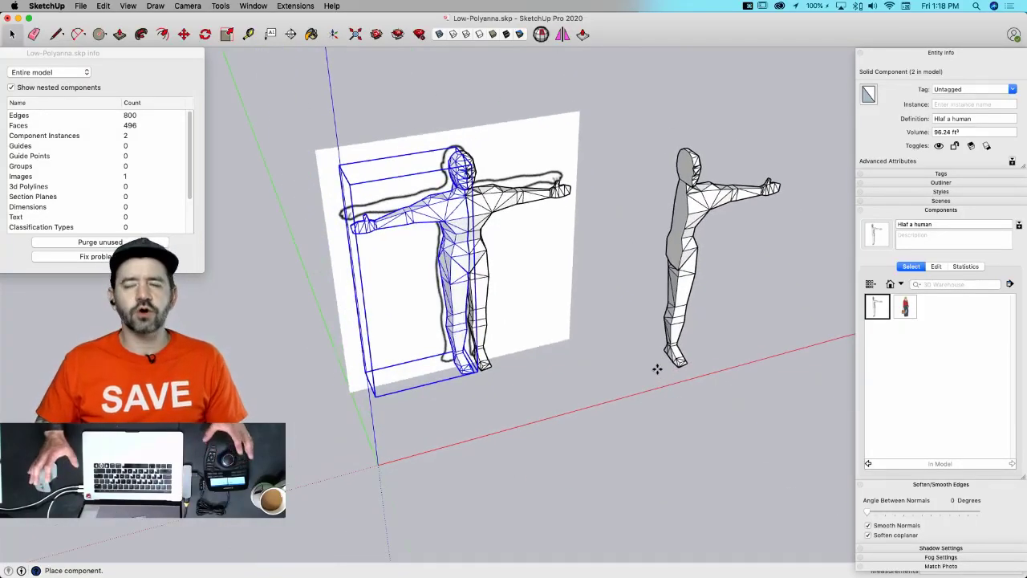
pyautogui.press('Escape')
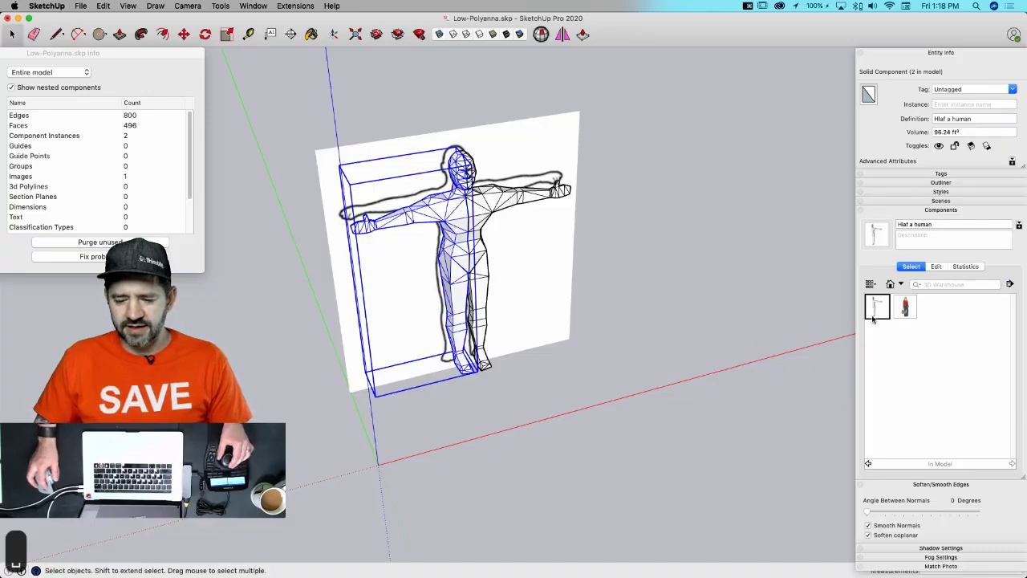
# - Select both half-figure components and make them into one group
pyautogui.scroll(2, 466, 235)
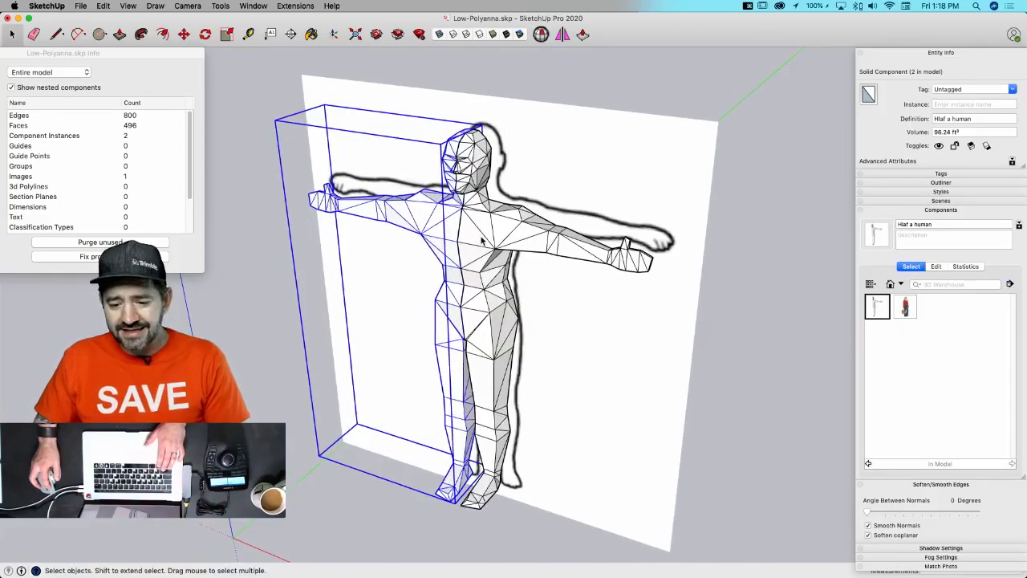
pyautogui.click(482, 240)
pyautogui.keyDown('shift'); pyautogui.click(440, 232); pyautogui.keyUp('shift')
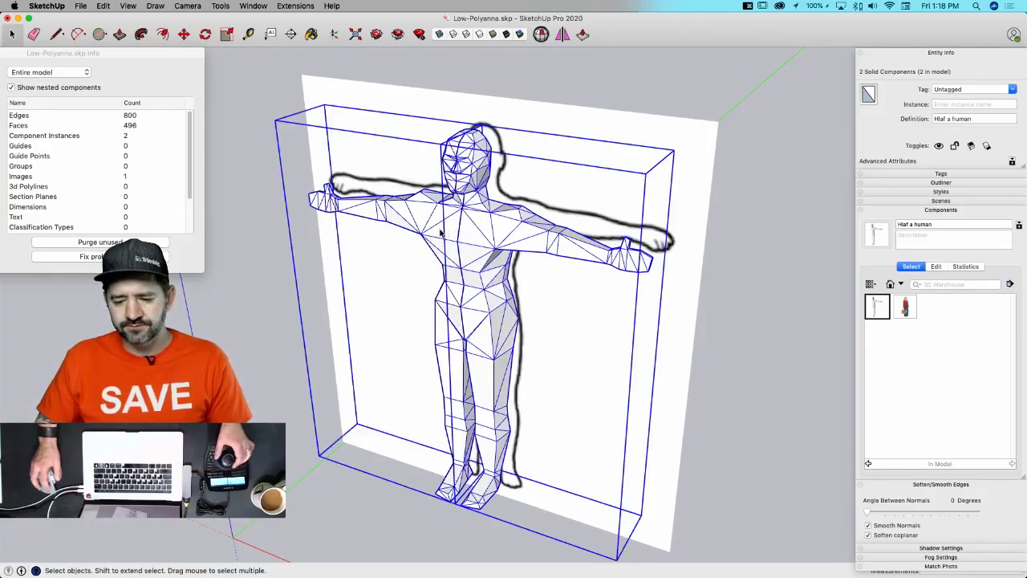
pyautogui.rightClick(440, 232)
pyautogui.click(474, 320)
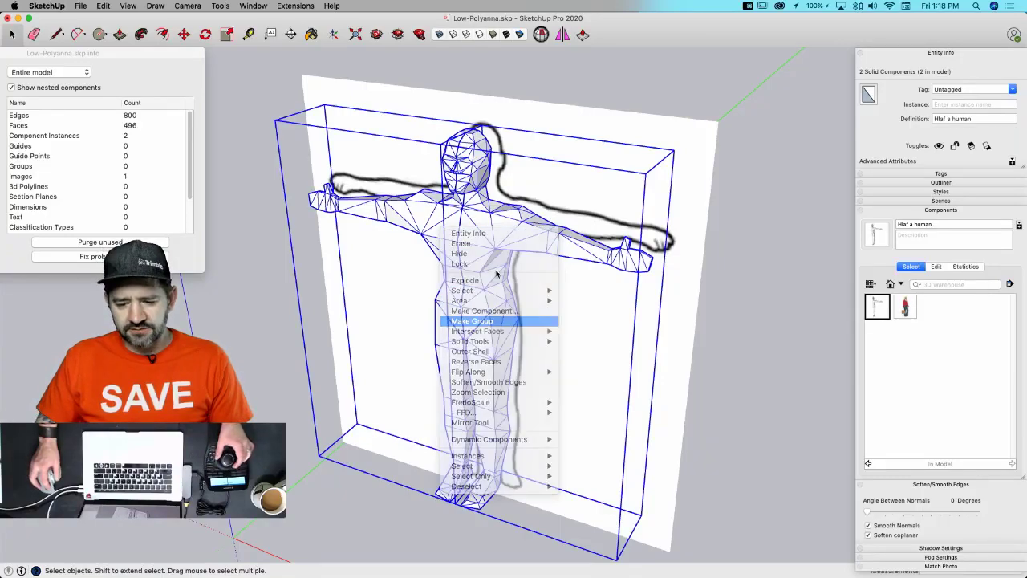
# - Open the figure's group for editing and explode the two half-figure components inside it
pyautogui.doubleClick(429, 300)
pyautogui.press('super+a')
pyautogui.rightClick(455, 255)
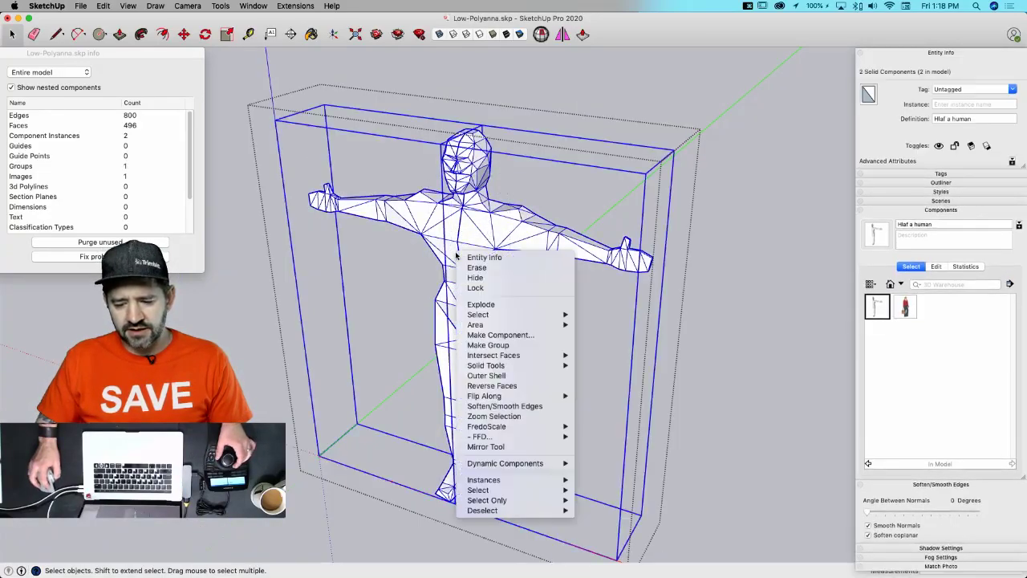
pyautogui.click(481, 305)
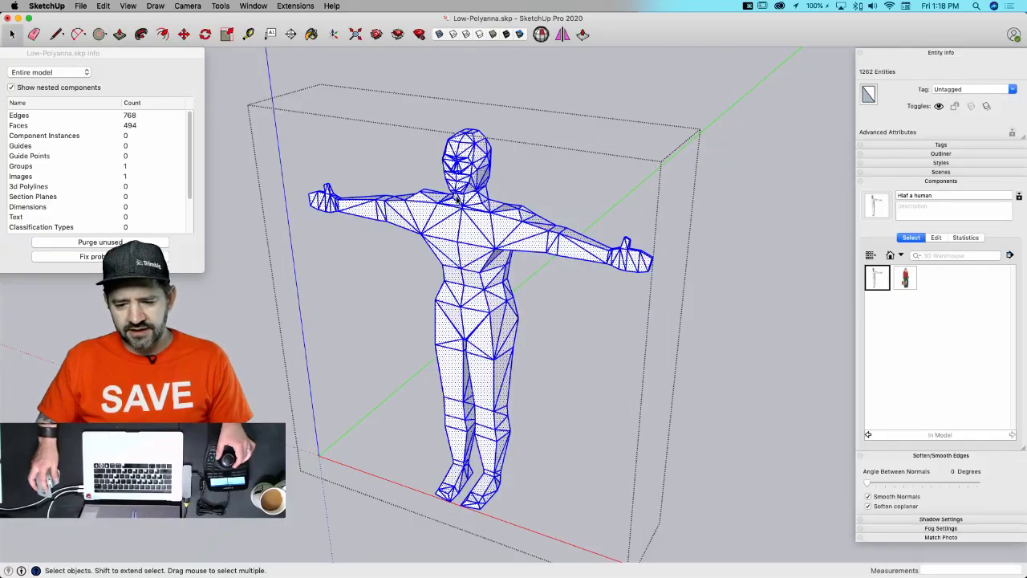
# - Inspect the merged figure with Solid Inspector² and fix its internal faces
pyautogui.click(541, 35)
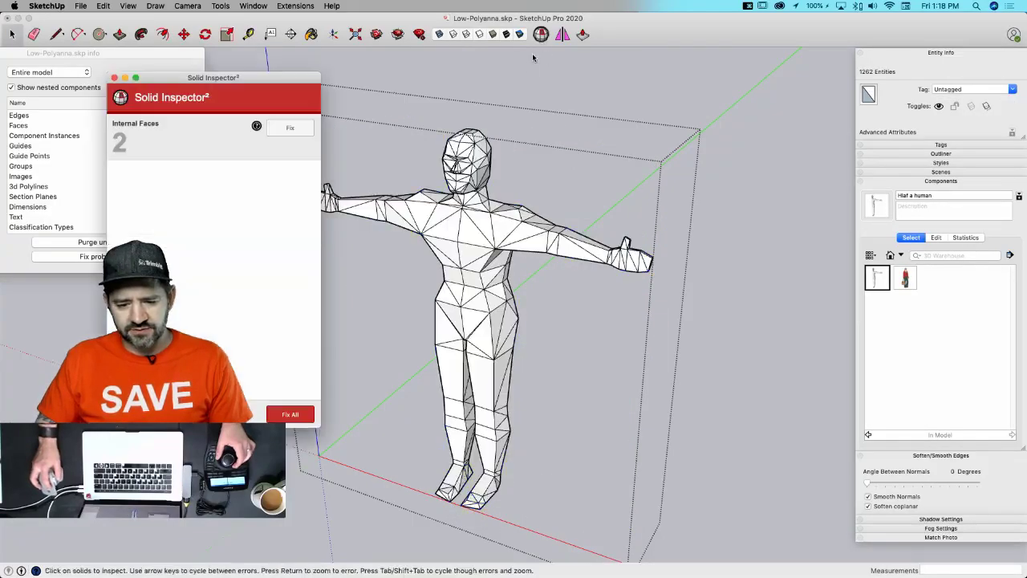
pyautogui.click(290, 129)
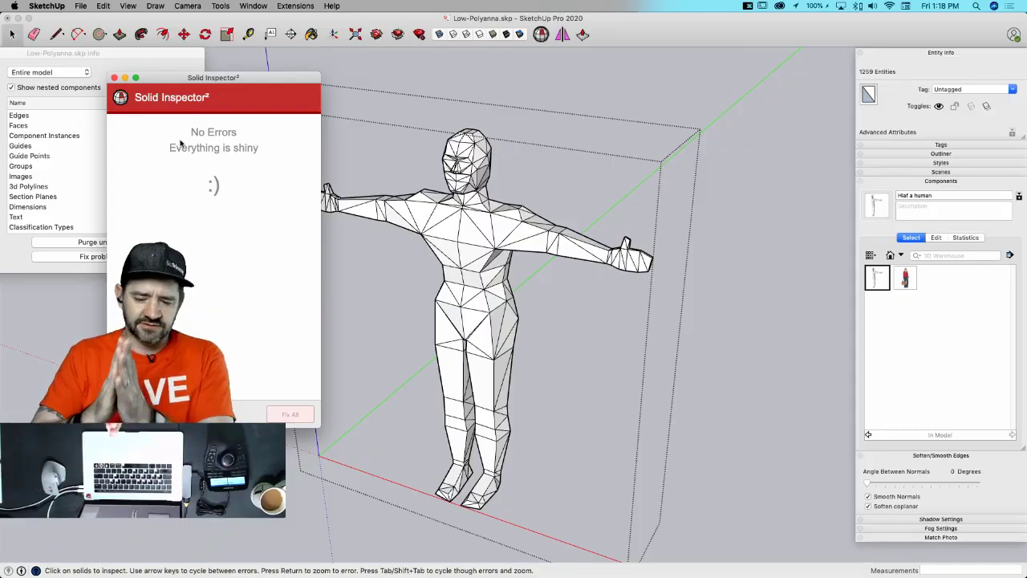
pyautogui.click(114, 78)
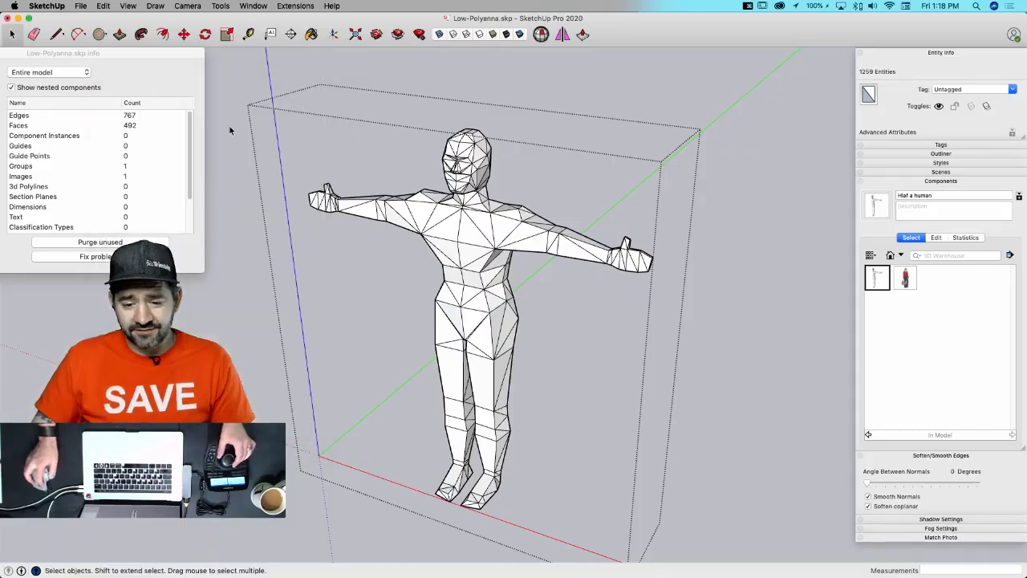
# - Select all geometry inside the figure's group, reduce the selection to faces only to check their count, and leave the group
pyautogui.click(452, 258)
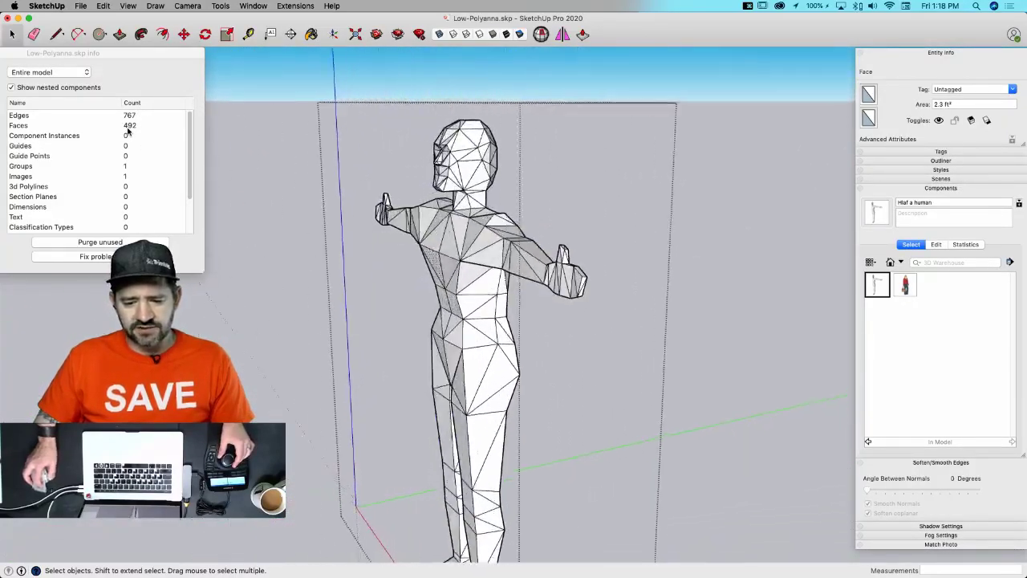
pyautogui.tripleClick(471, 195)
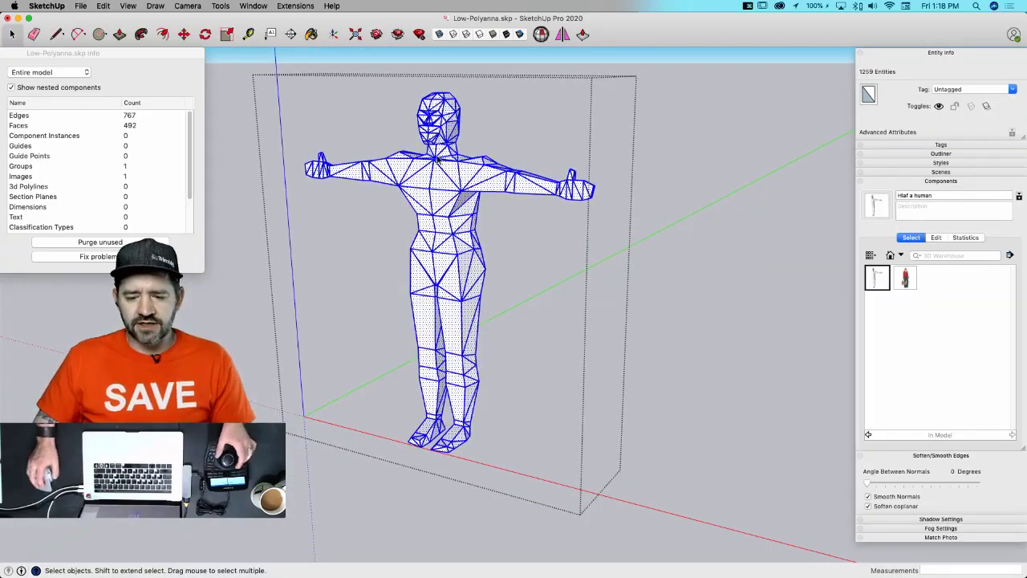
pyautogui.rightClick(423, 176)
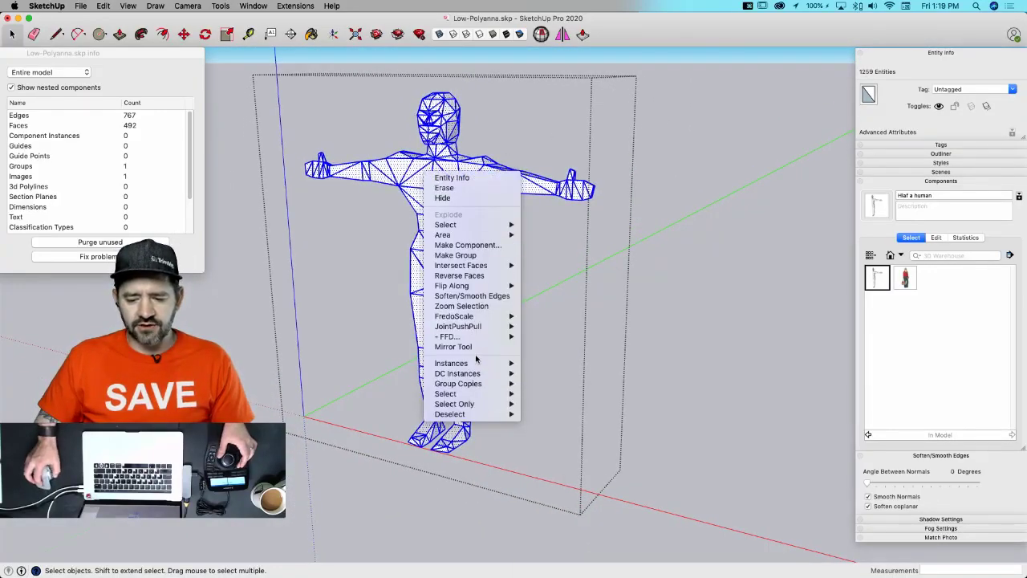
pyautogui.moveTo(476, 365)
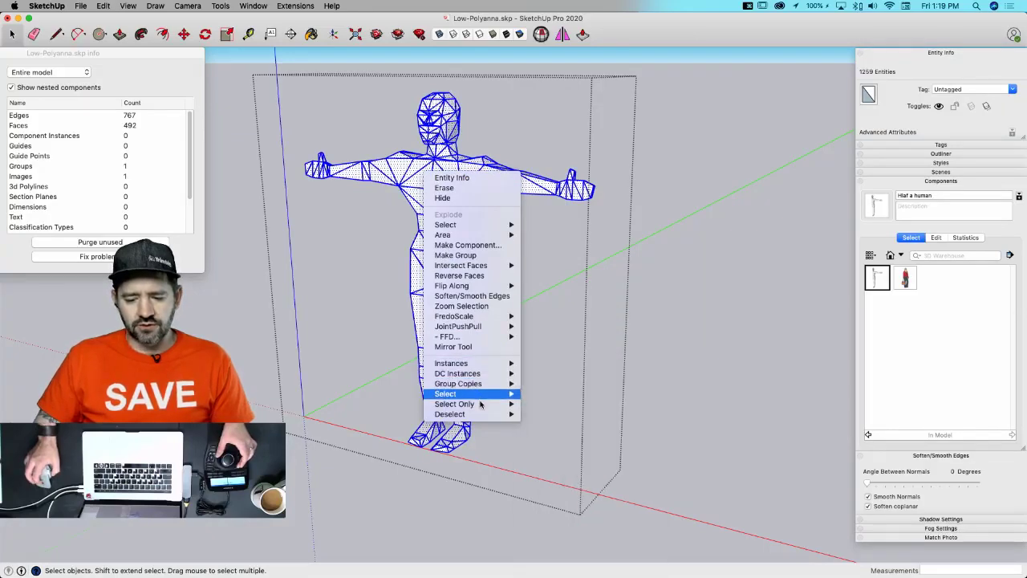
pyautogui.moveTo(480, 405)
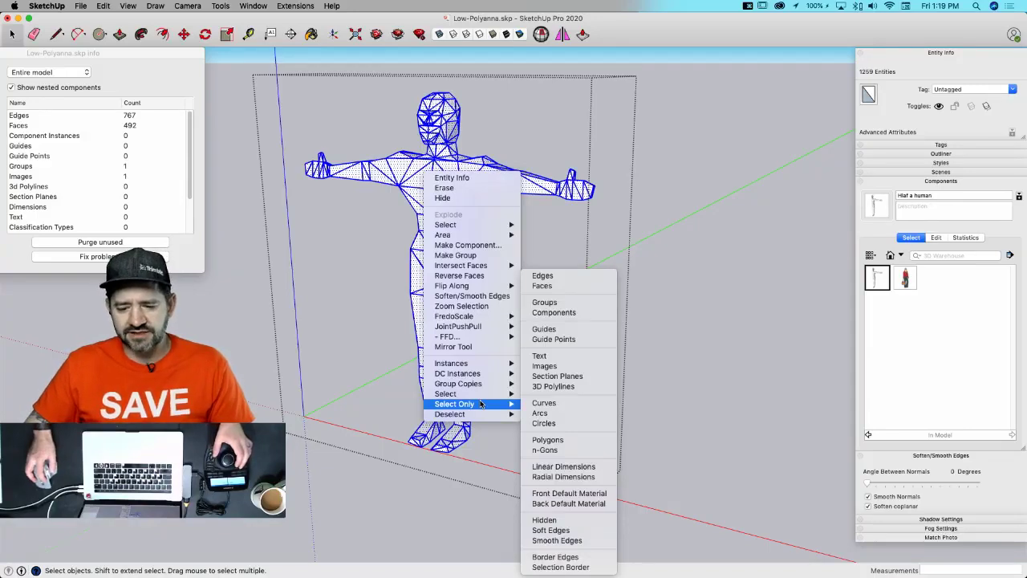
pyautogui.click(543, 287)
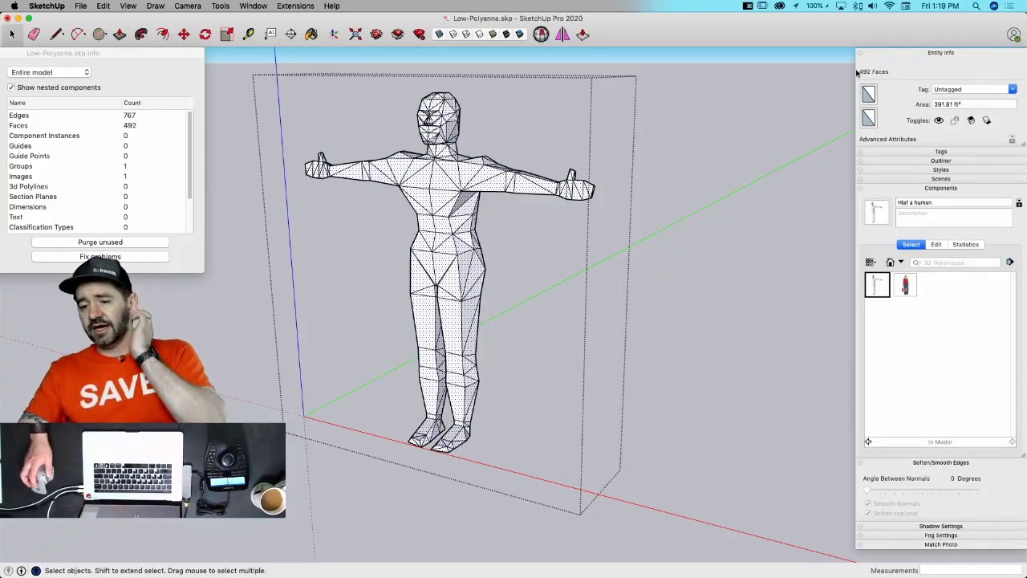
pyautogui.click(672, 157)
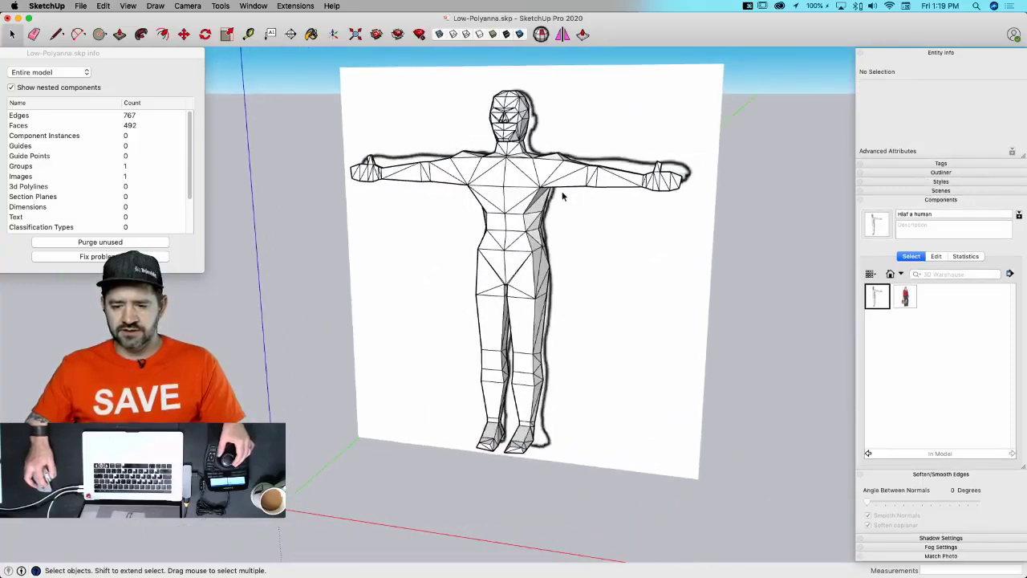
# - Soften all edges inside the figure's group to 147 degrees between normals, turn off hidden geometry, and leave the group
pyautogui.doubleClick(522, 194)
pyautogui.tripleClick(523, 193)
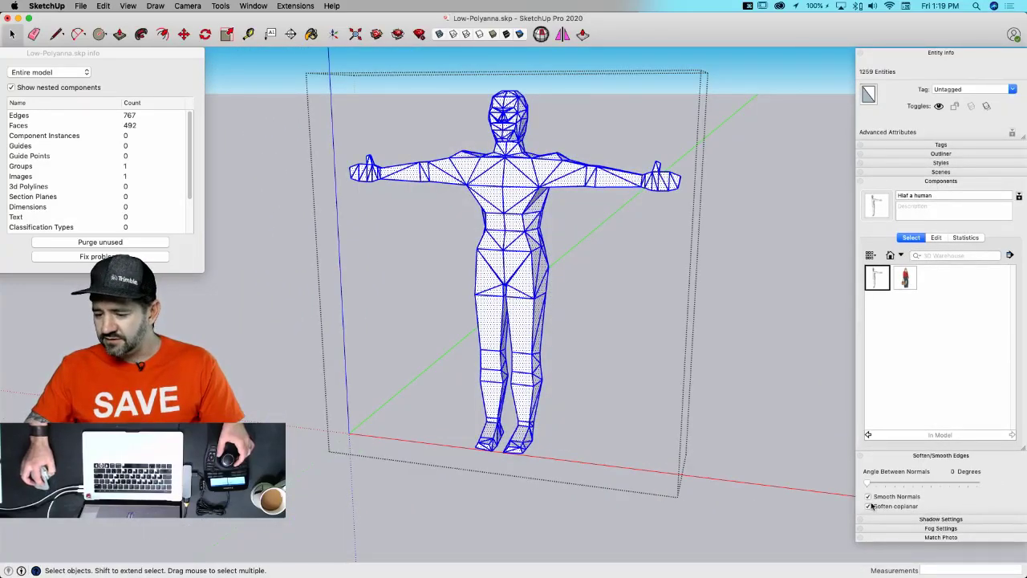
pyautogui.moveTo(866, 484); pyautogui.dragTo(956, 493)
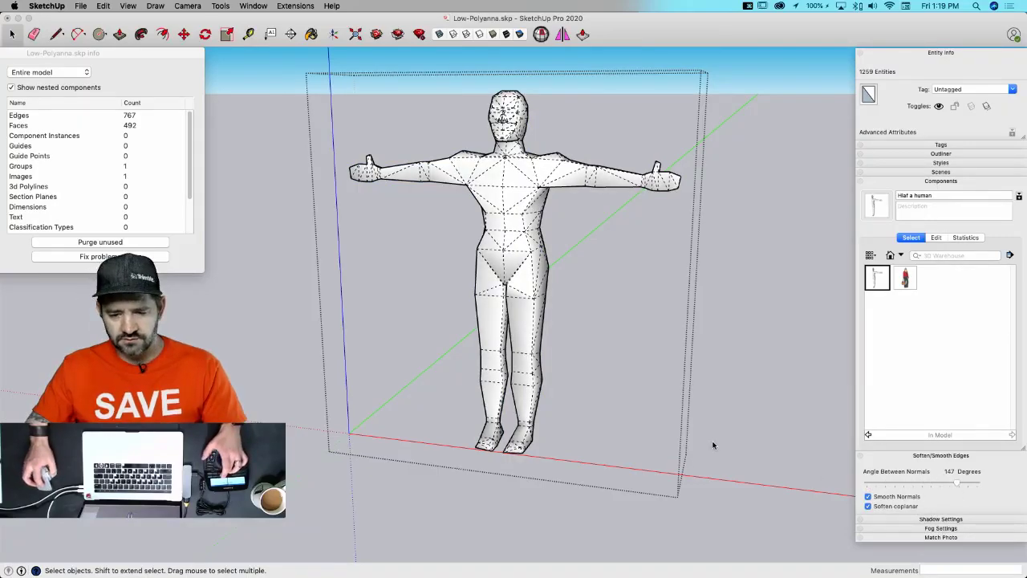
pyautogui.hotkey('alt', 'h')
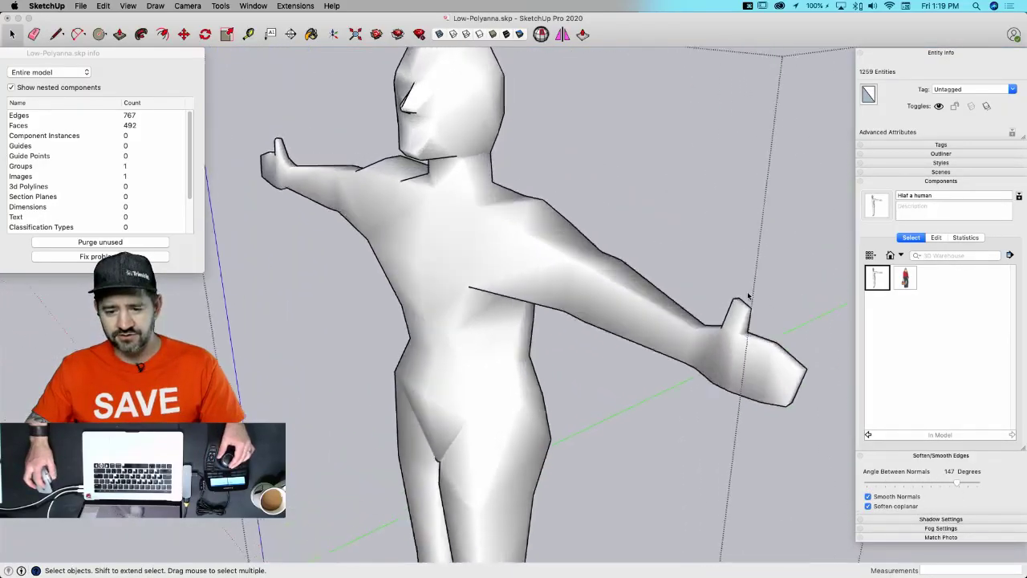
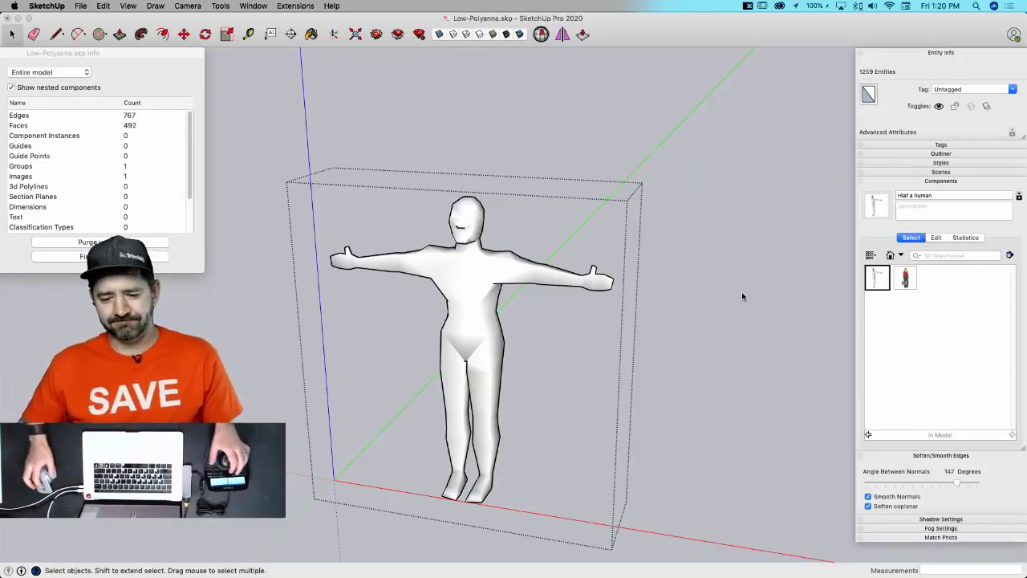
pyautogui.moveTo(742, 237); pyautogui.dragTo(676, 258, button='middle')
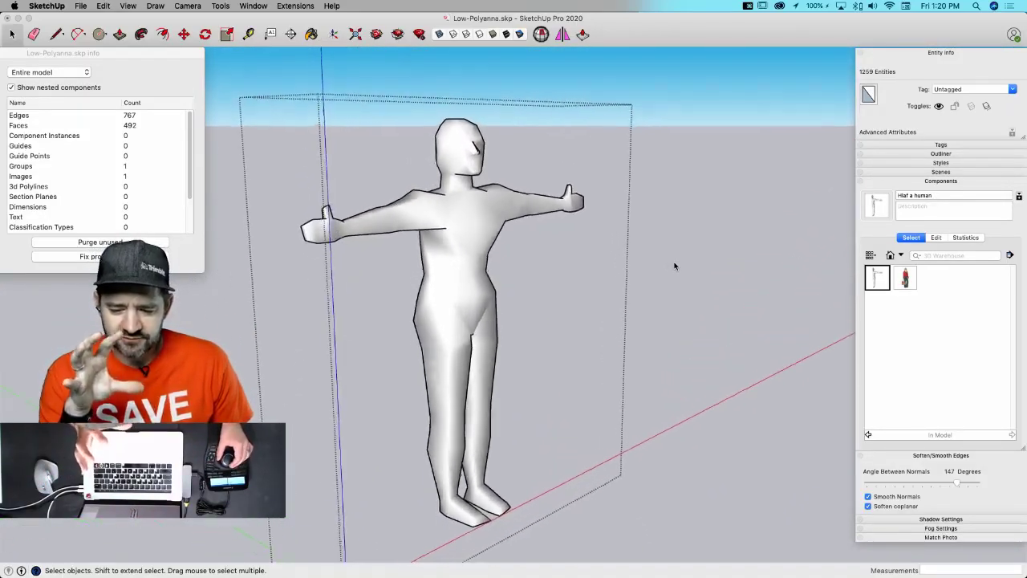
pyautogui.moveTo(675, 266); pyautogui.dragTo(675, 267, button='middle')
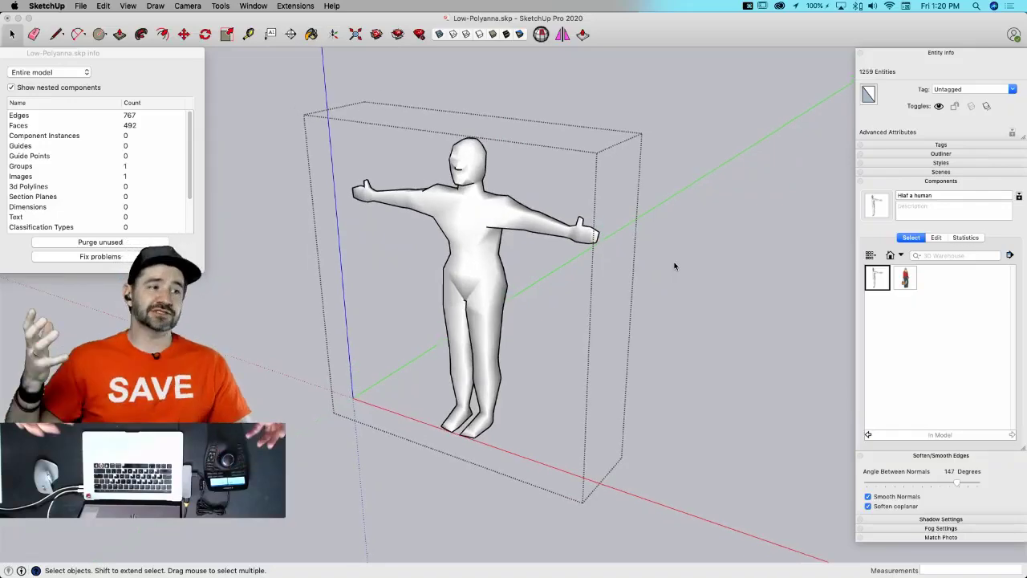
pyautogui.click(726, 346)
pyautogui.click(726, 346)
pyautogui.click(726, 349)
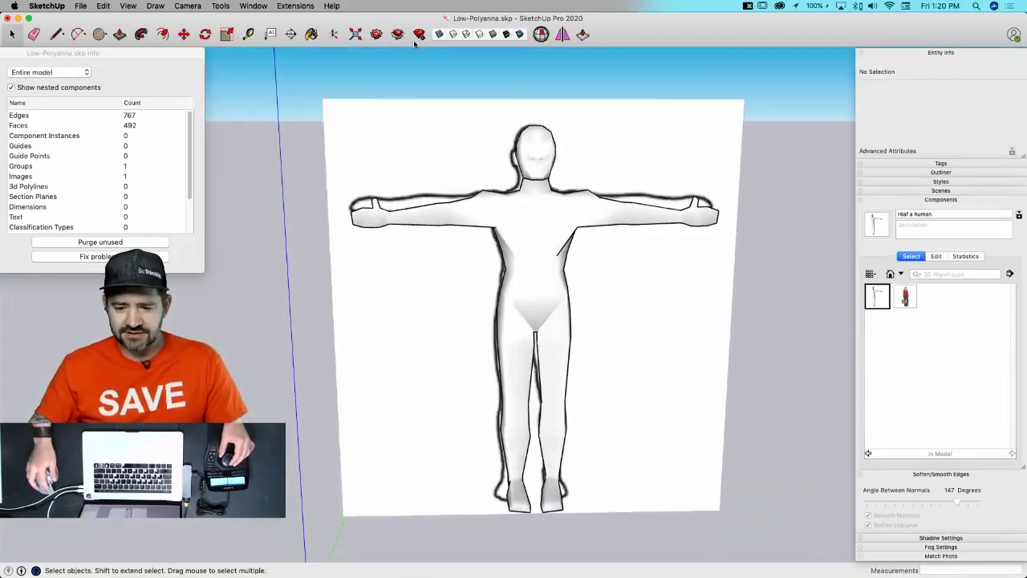
# - Erase the reference image behind the figure
pyautogui.press('e')
pyautogui.click(323, 109)
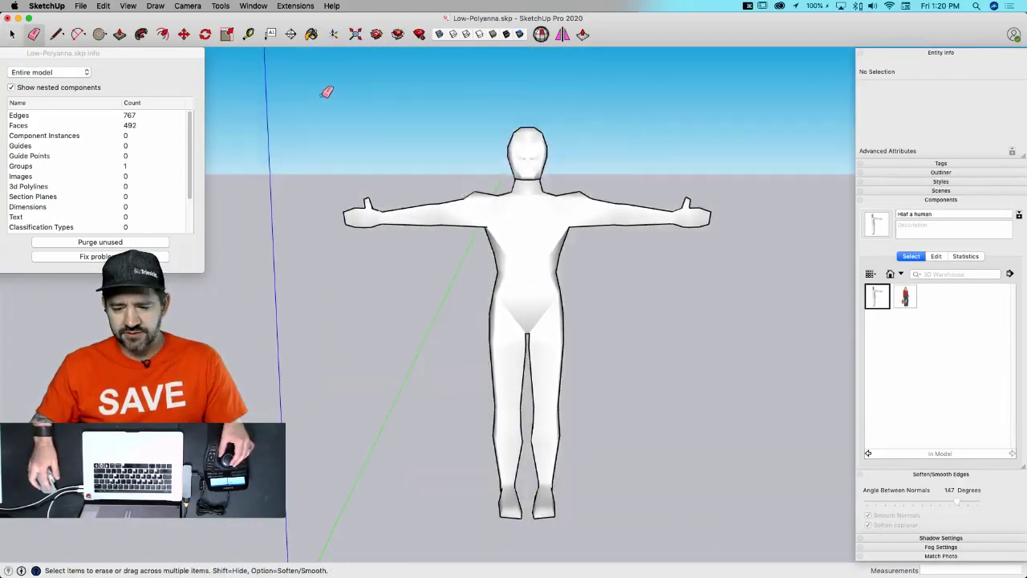
pyautogui.press('space')
# - Check the smoothed figure's group in Entity Info and examine all the geometry inside it
pyautogui.click(522, 202)
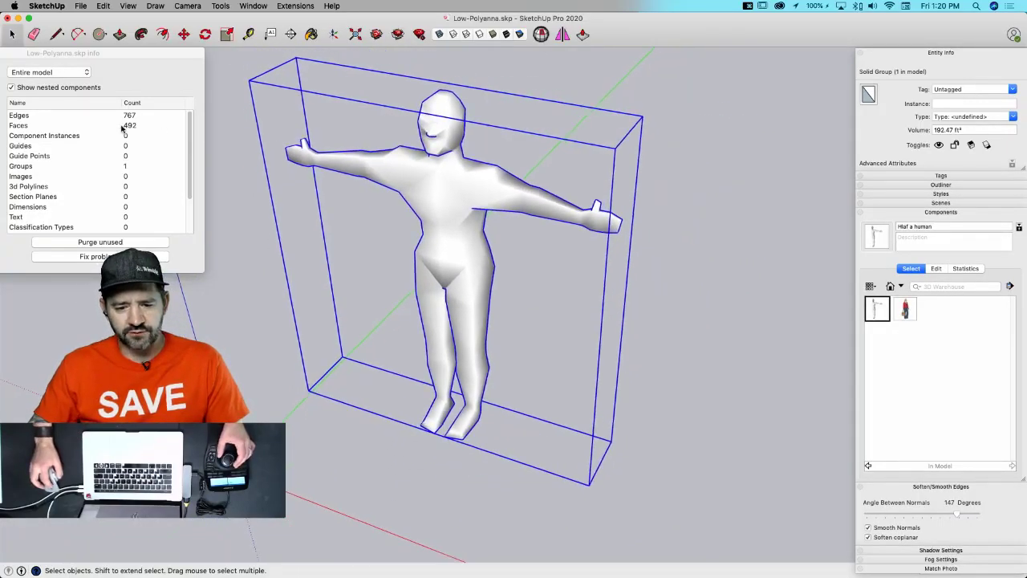
pyautogui.doubleClick(481, 208)
pyautogui.tripleClick(466, 207)
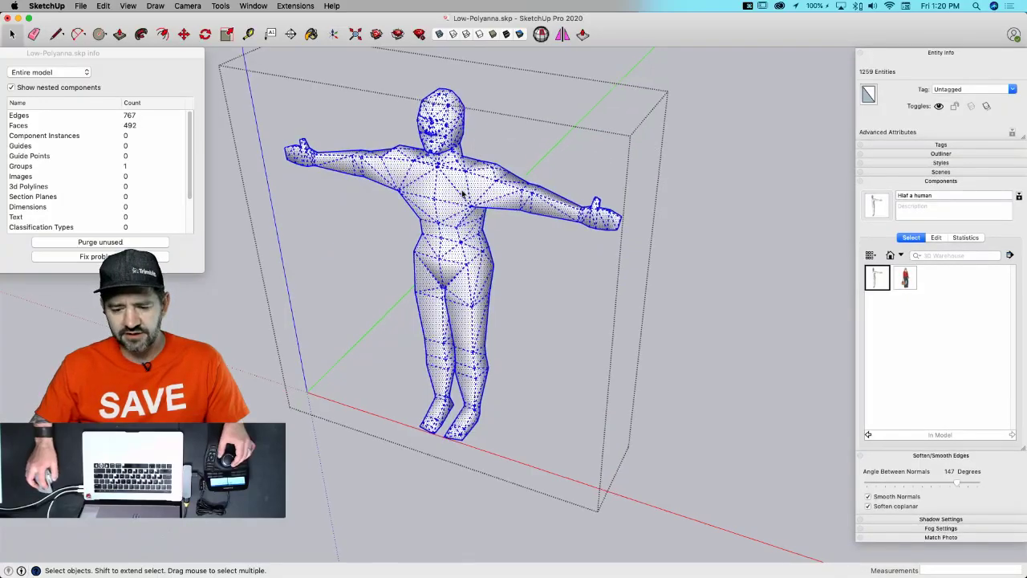
pyautogui.click(514, 139)
pyautogui.click(681, 178)
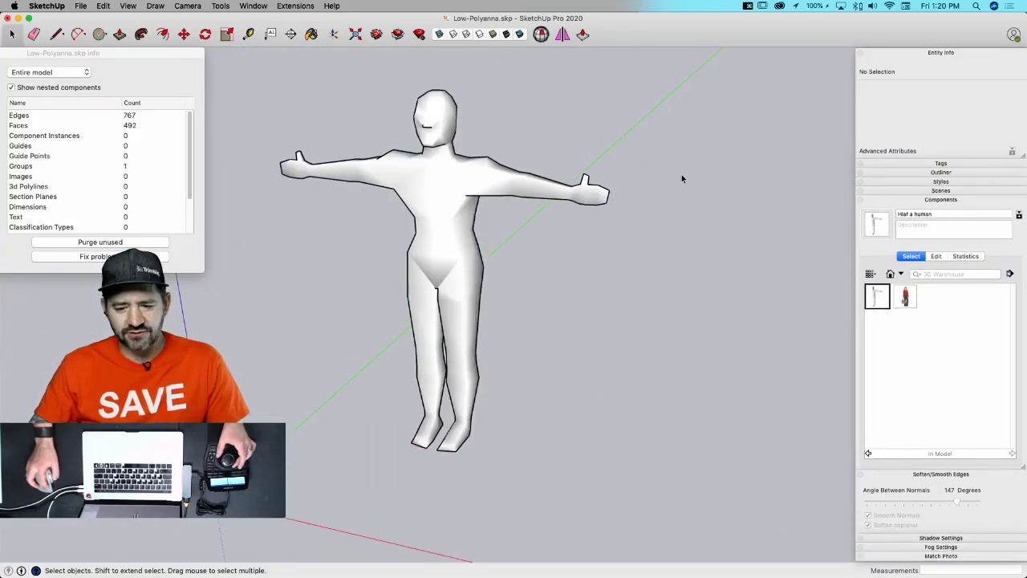
# - Set up an STL export of the figure to the Desktop under the file name Low-Poly Kai.stl
pyautogui.click(431, 209)
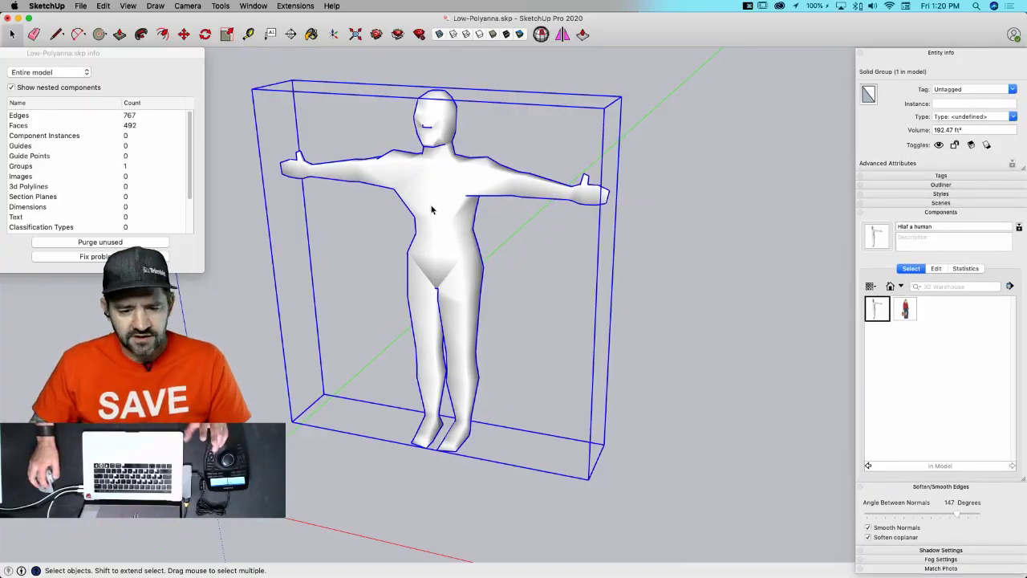
pyautogui.click(81, 6)
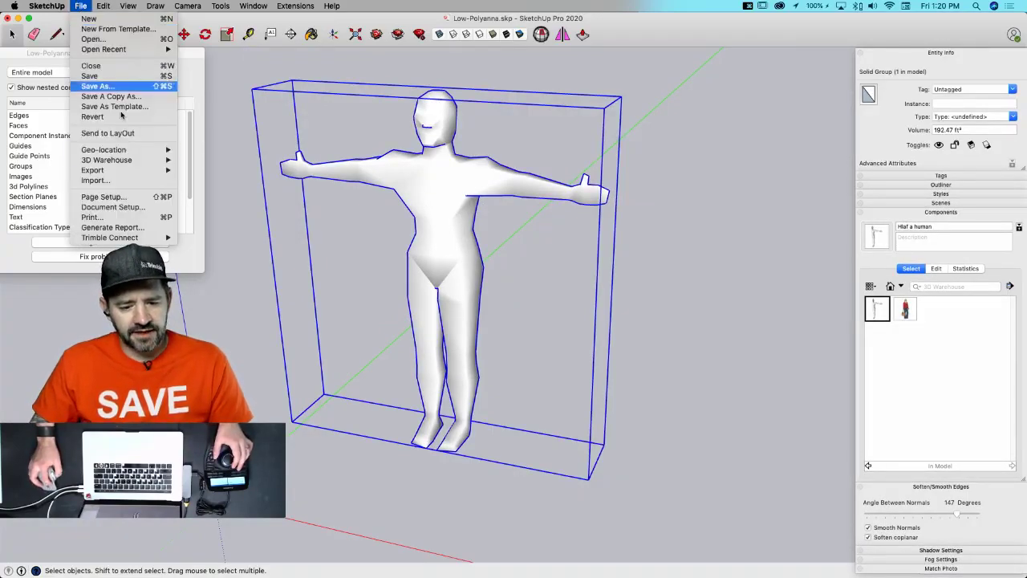
pyautogui.moveTo(125, 170)
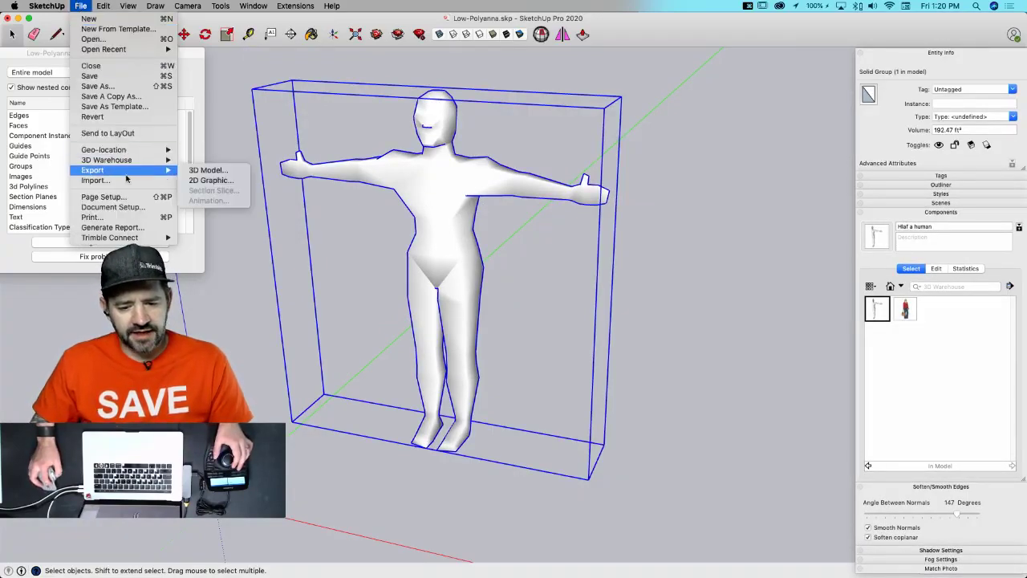
pyautogui.click(208, 170)
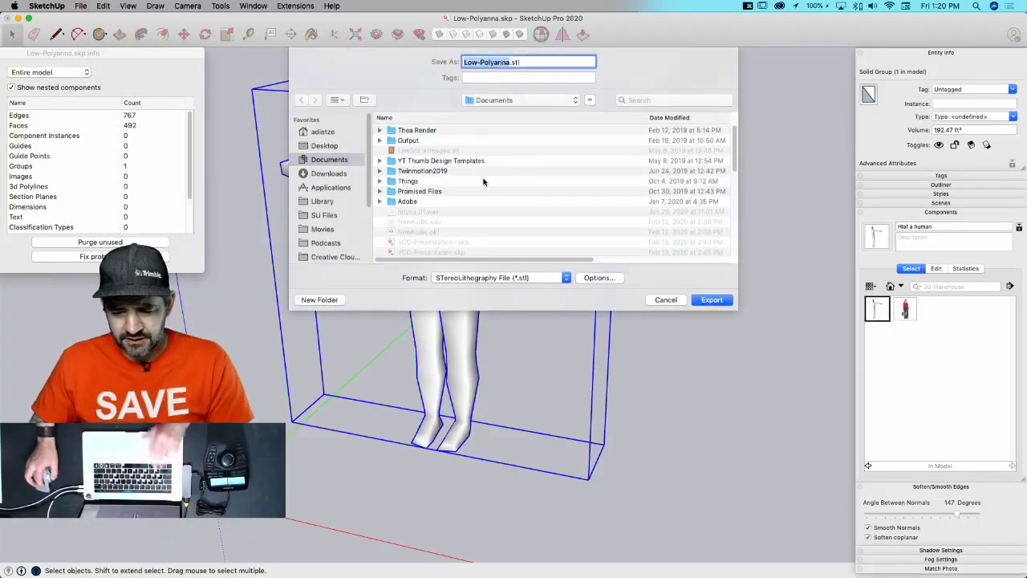
pyautogui.click(324, 146)
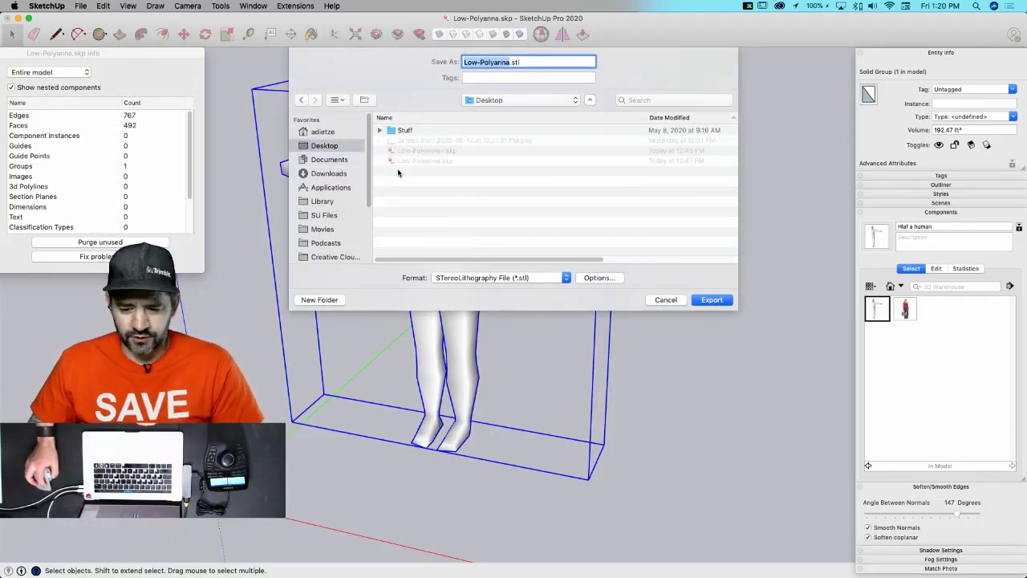
pyautogui.click(508, 63)
pyautogui.moveTo(507, 61); pyautogui.dragTo(493, 62)
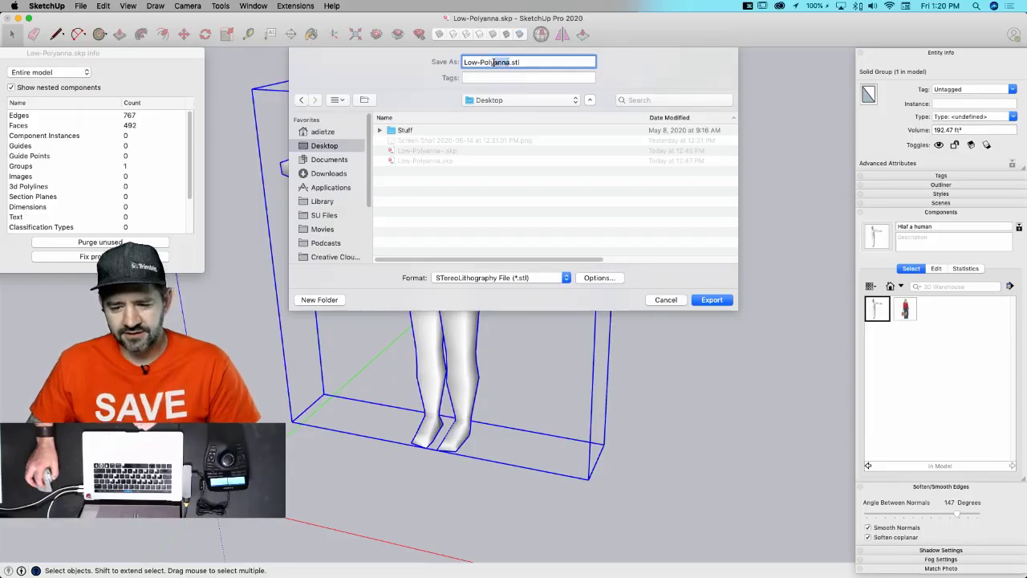
pyautogui.write('Kai')
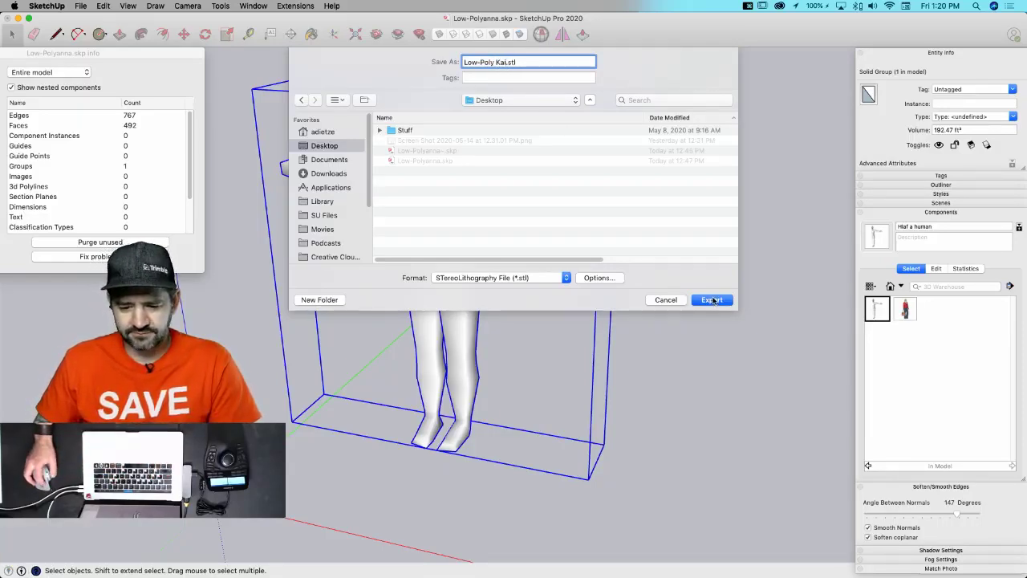
# - Accept the STL export options with Binary file format and Model units, and export the file
pyautogui.click(603, 279)
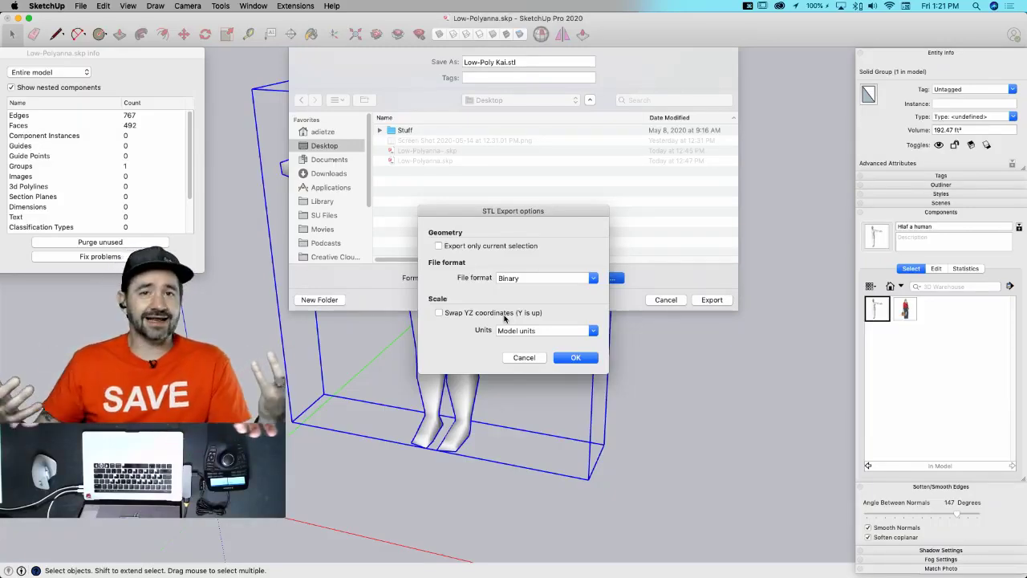
pyautogui.click(574, 358)
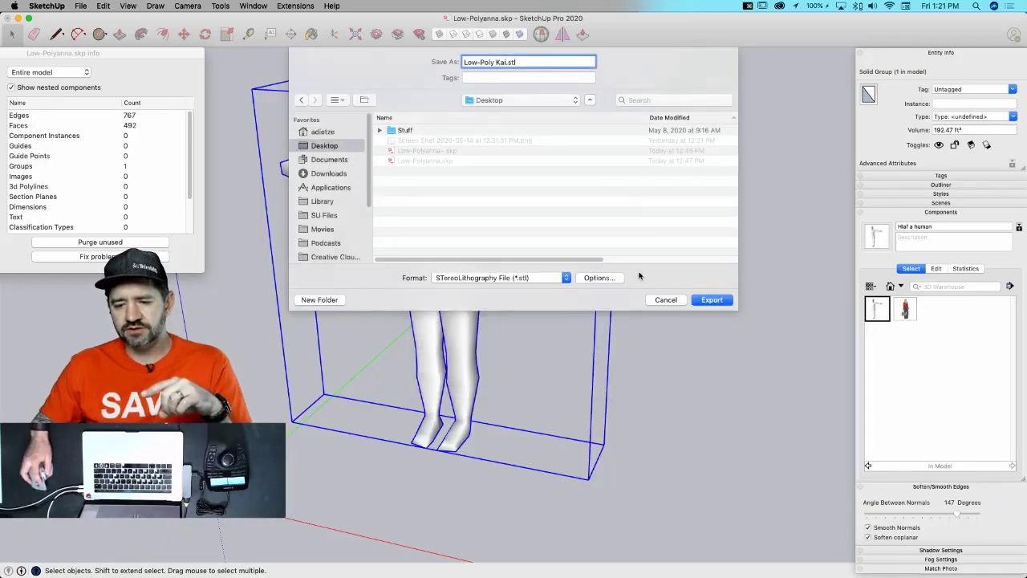
pyautogui.click(712, 300)
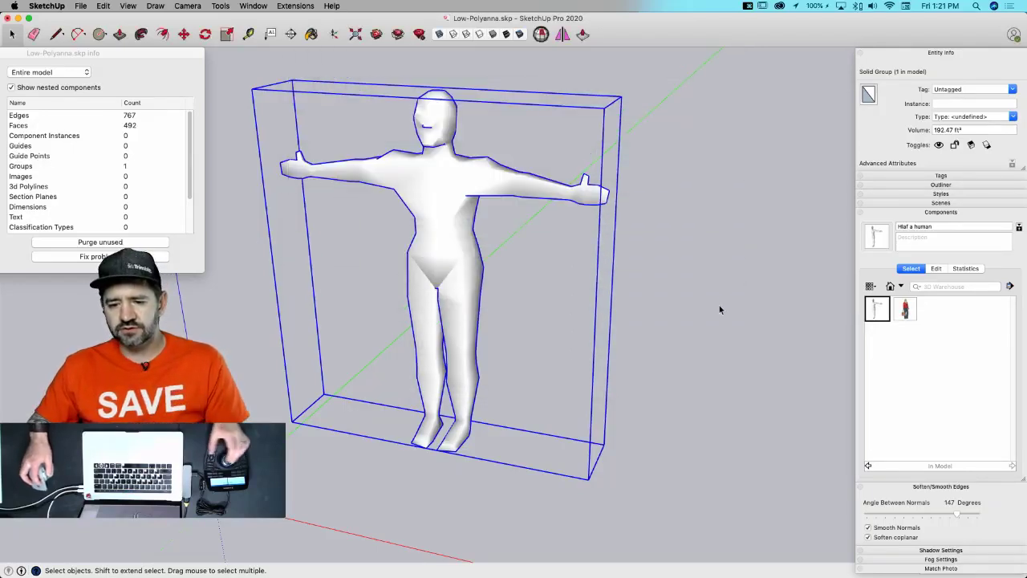
# - Import Low-Poly Kai.stl from the Desktop into the model, moving the model info window and collapsing the Components list out of the way
pyautogui.scroll(-3, 540, 213)
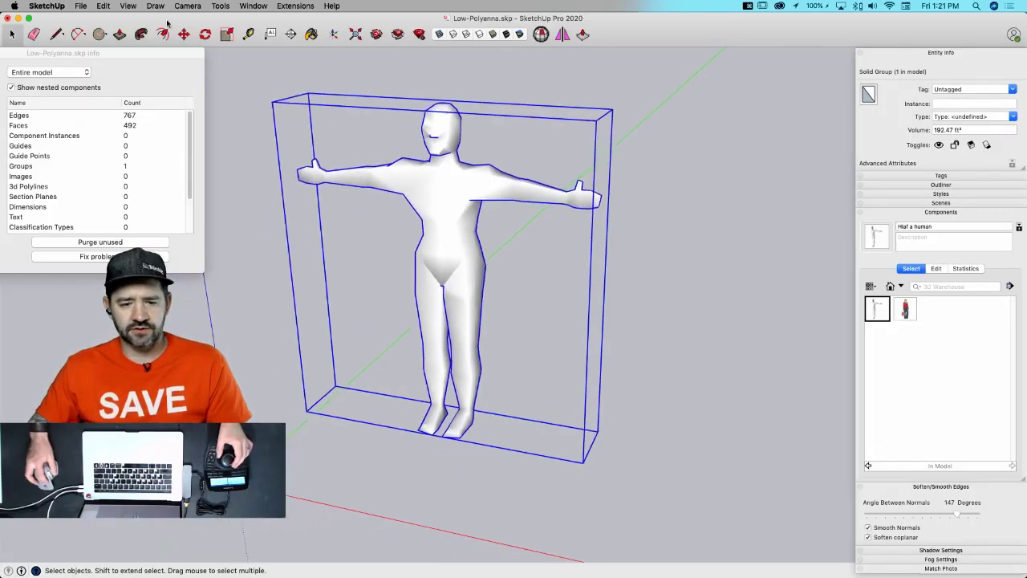
pyautogui.click(81, 6)
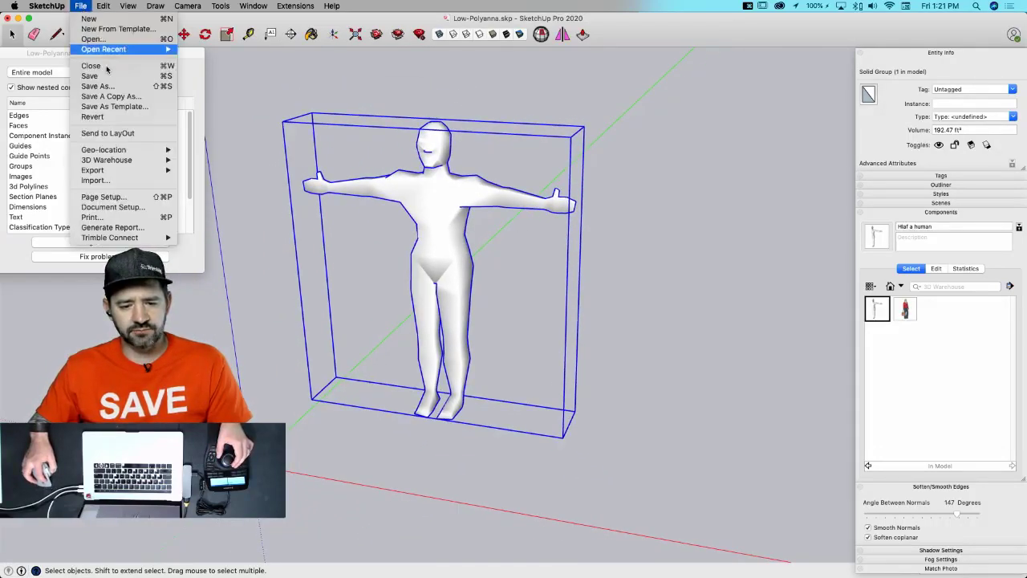
pyautogui.click(115, 179)
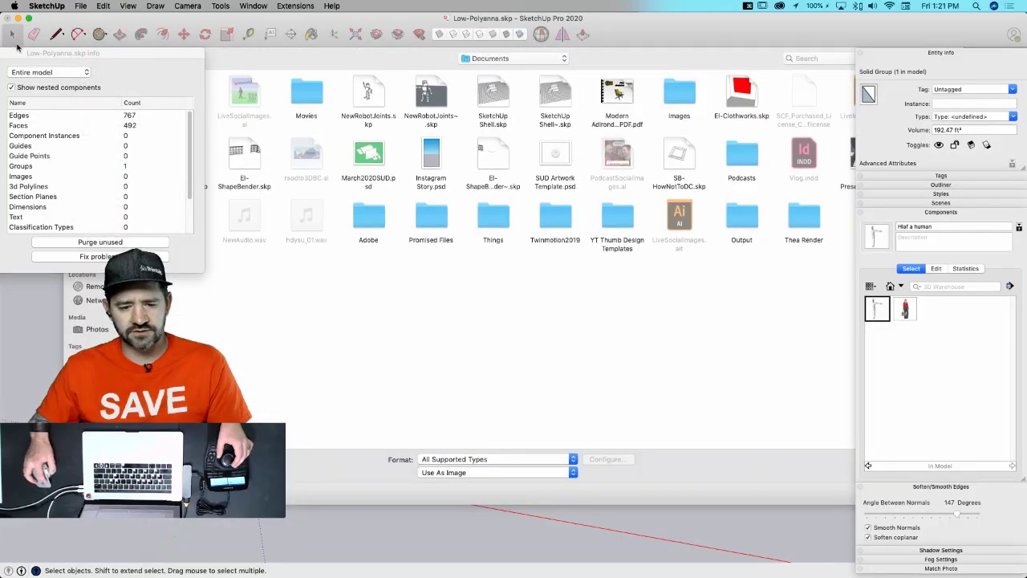
pyautogui.moveTo(26, 54); pyautogui.dragTo(371, 80)
pyautogui.click(100, 105)
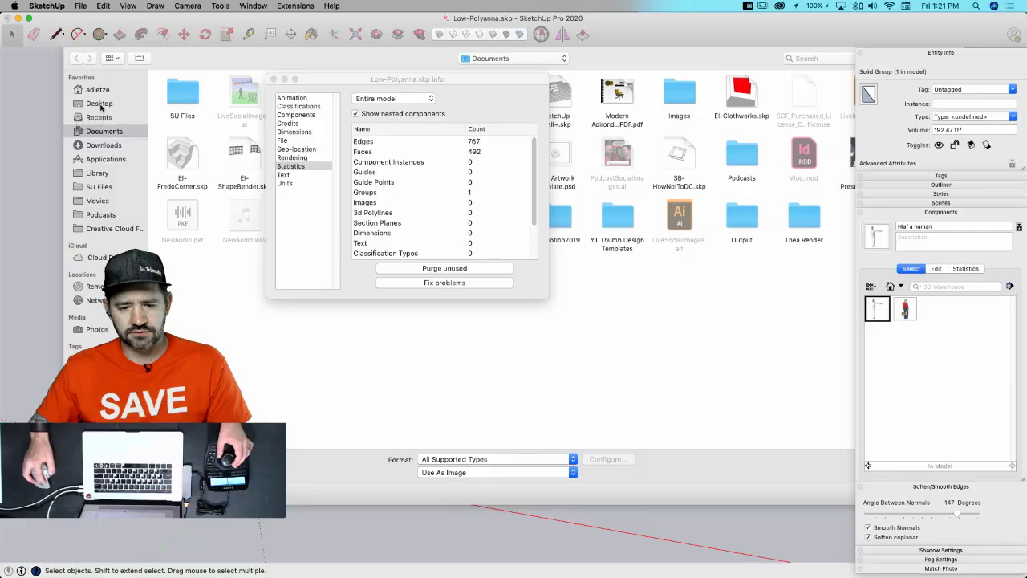
pyautogui.click(99, 104)
pyautogui.moveTo(376, 77); pyautogui.dragTo(159, 209)
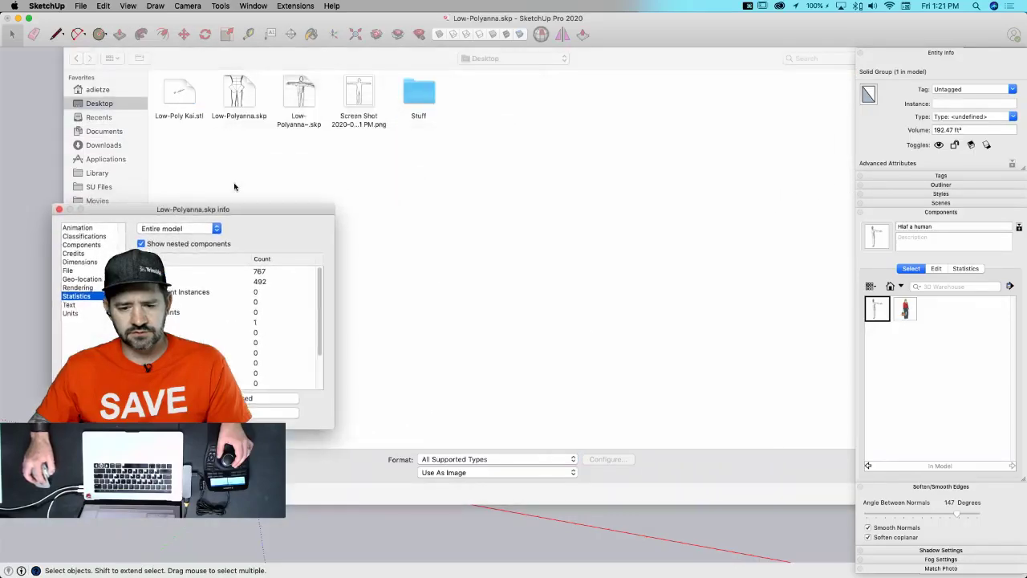
pyautogui.click(183, 98)
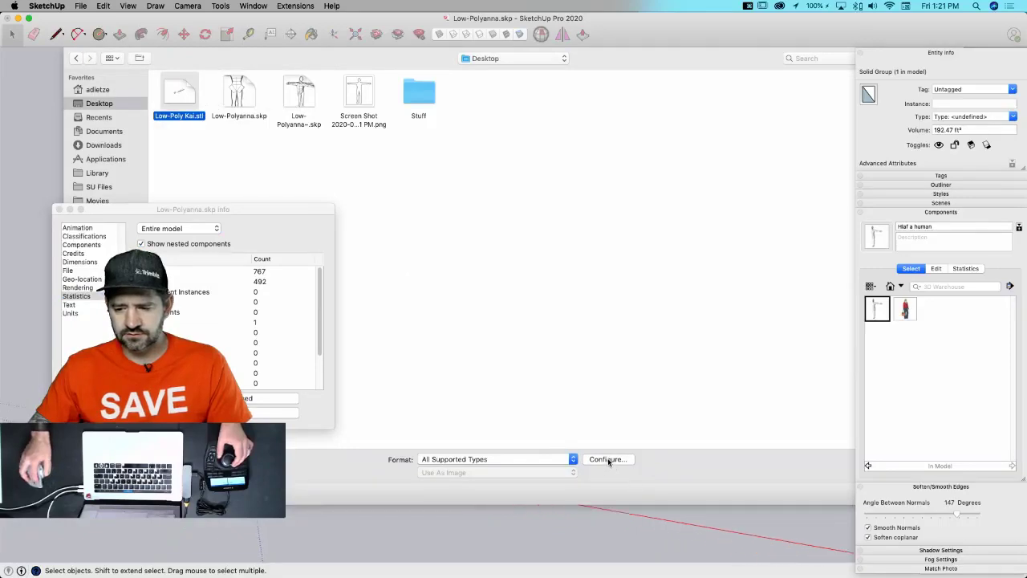
pyautogui.click(927, 215)
pyautogui.click(932, 489)
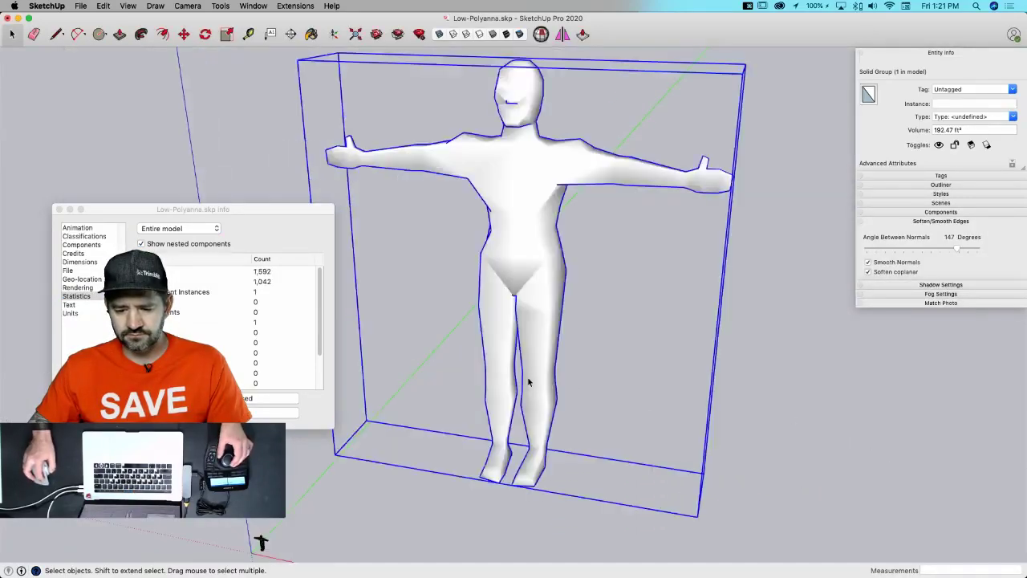
# - Select the small imported STL figure near the origin and compare it with the original smoothed figure
pyautogui.scroll(-5, 528, 383)
pyautogui.scroll(10, 430, 405)
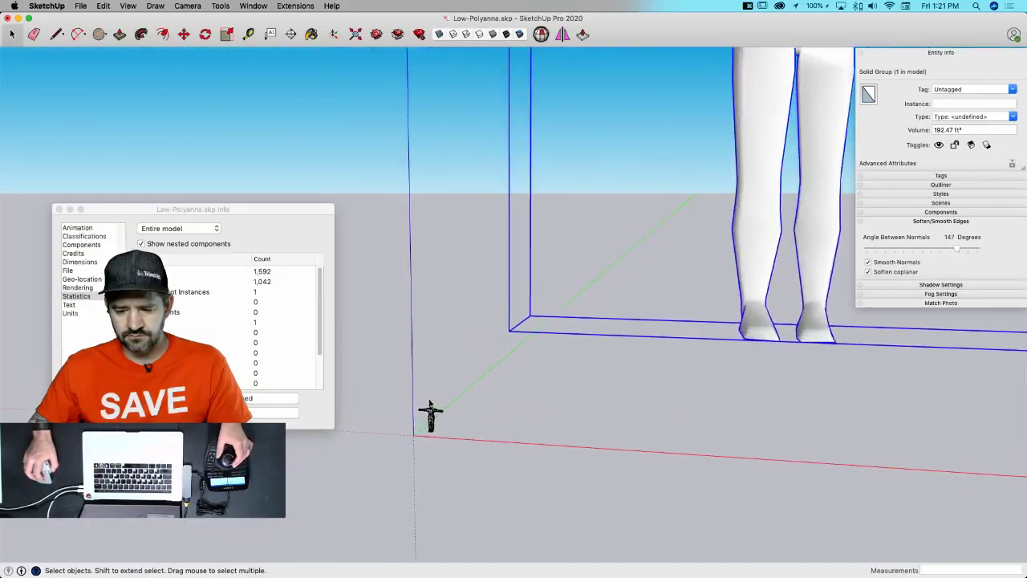
pyautogui.scroll(10, 430, 405)
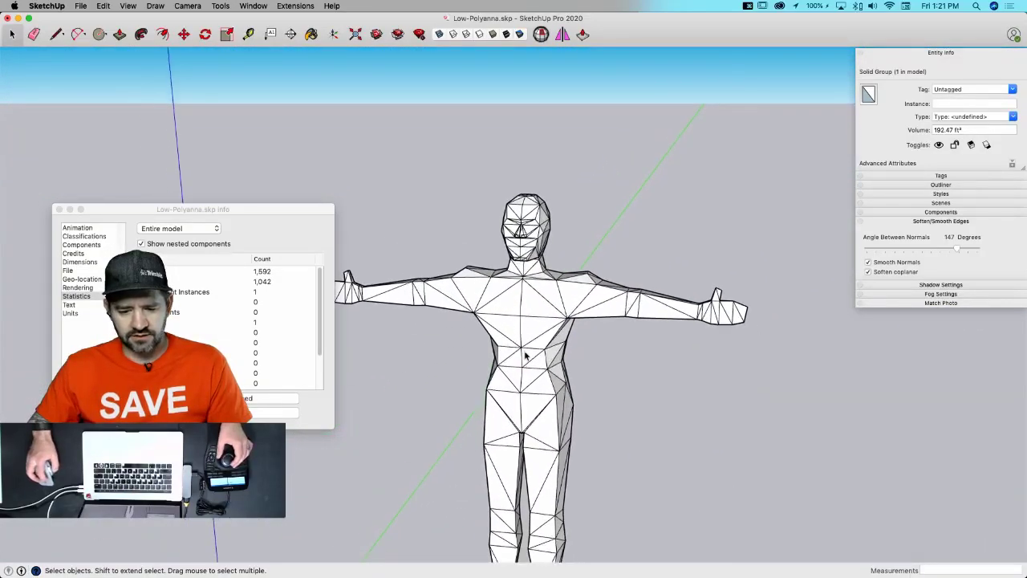
pyautogui.click(525, 356)
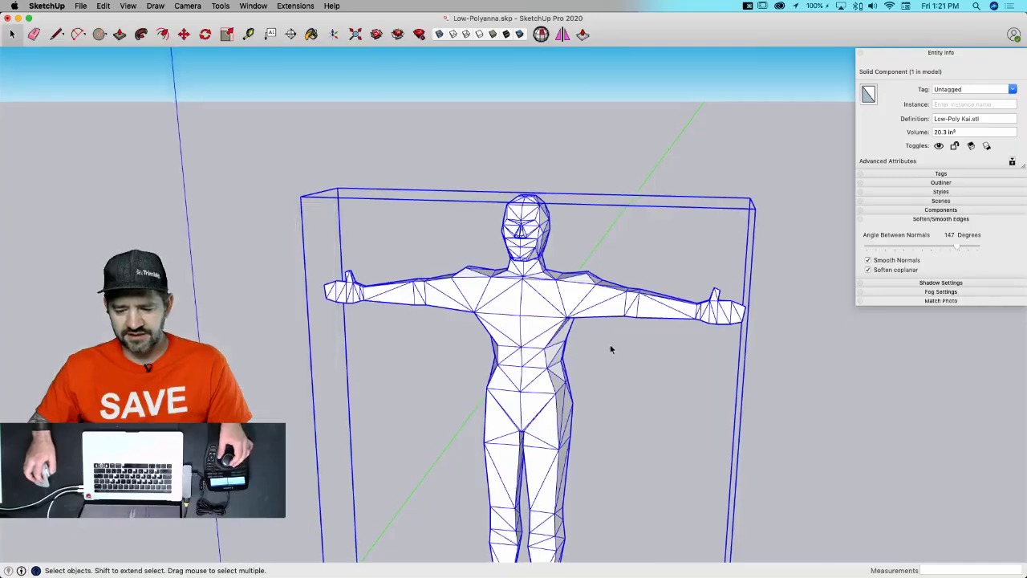
pyautogui.scroll(-10, 592, 324)
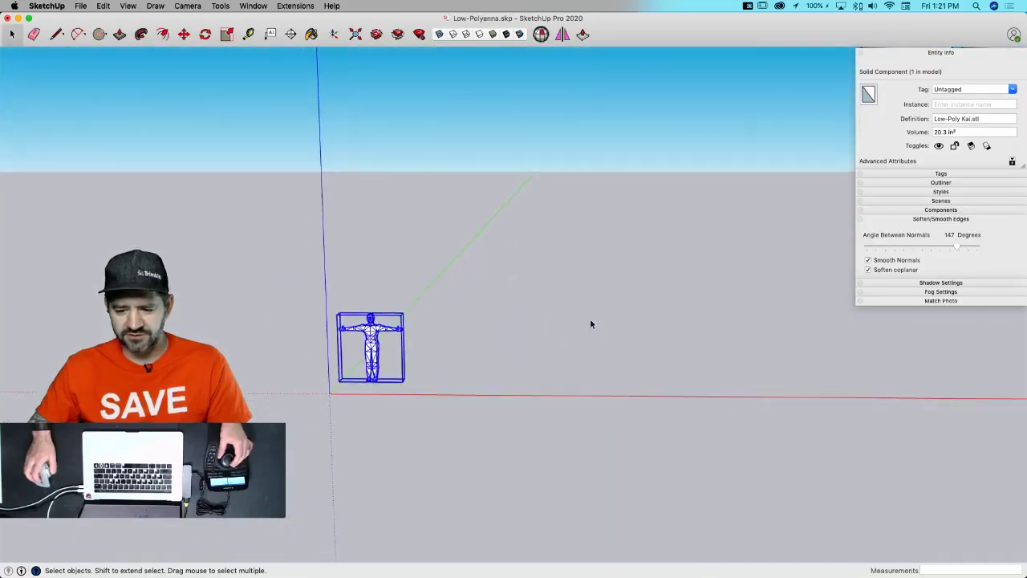
pyautogui.scroll(-5, 592, 324)
pyautogui.scroll(10, 334, 378)
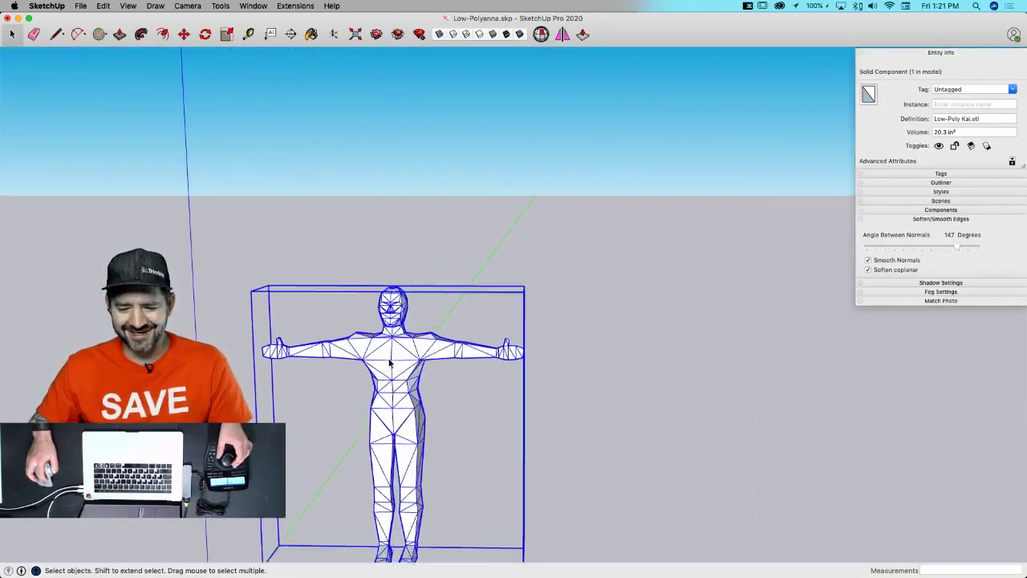
pyautogui.scroll(1, 390, 363)
pyautogui.scroll(-1, 390, 361)
pyautogui.scroll(3, 400, 345)
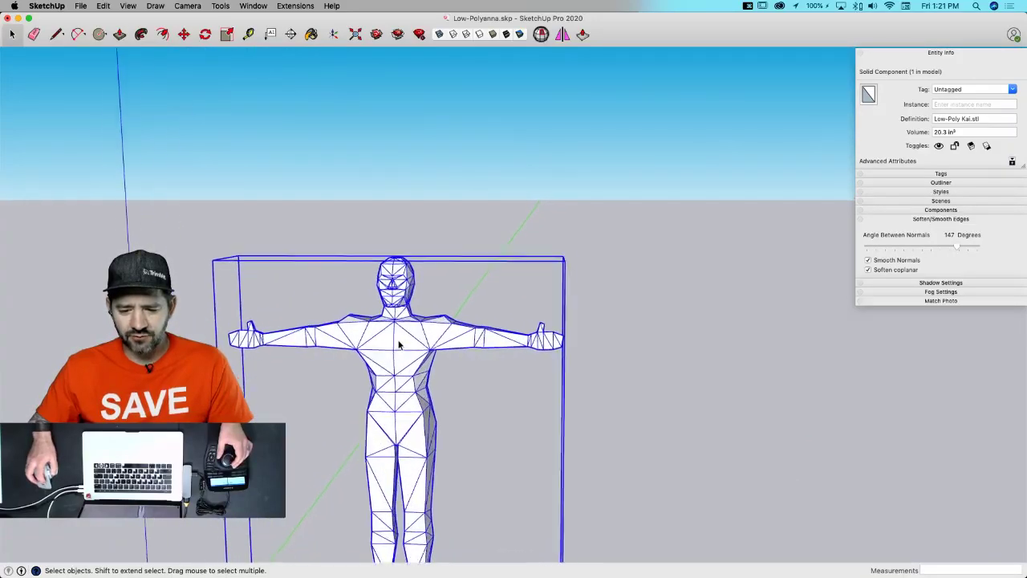
# - Measure the imported figure's height from the top of its head to its feet with the Line tool
pyautogui.press('l')
pyautogui.click(401, 256)
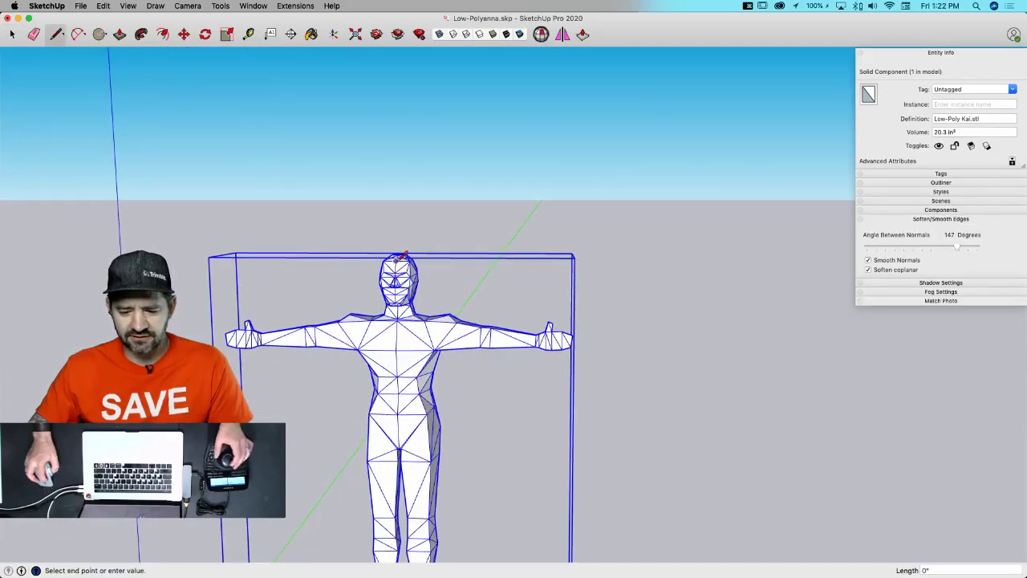
pyautogui.keyDown('shift'); pyautogui.moveTo(396, 260); pyautogui.dragTo(376, 58, button='middle'); pyautogui.keyUp('shift')
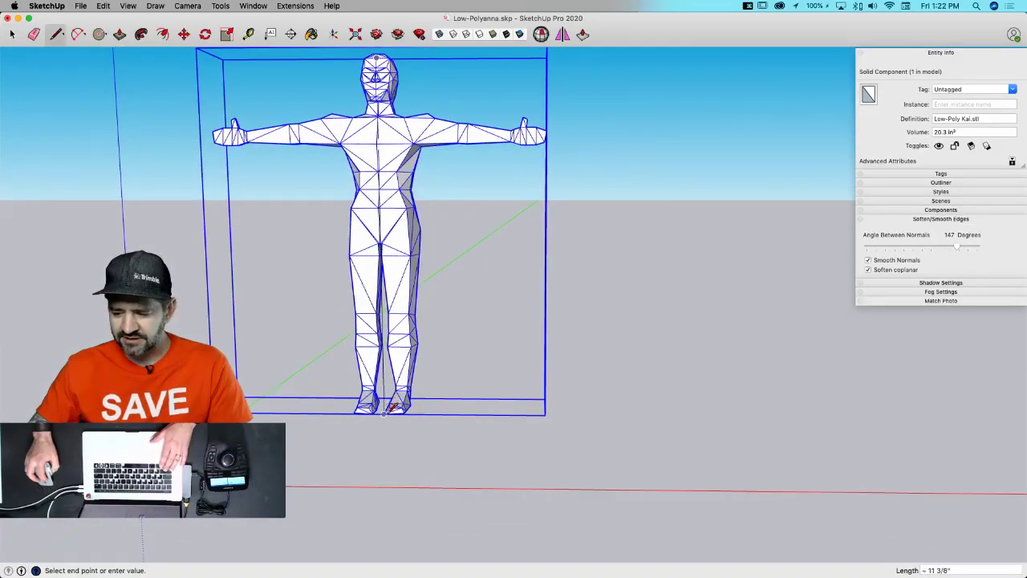
pyautogui.press('space')
pyautogui.scroll(-2, 373, 417)
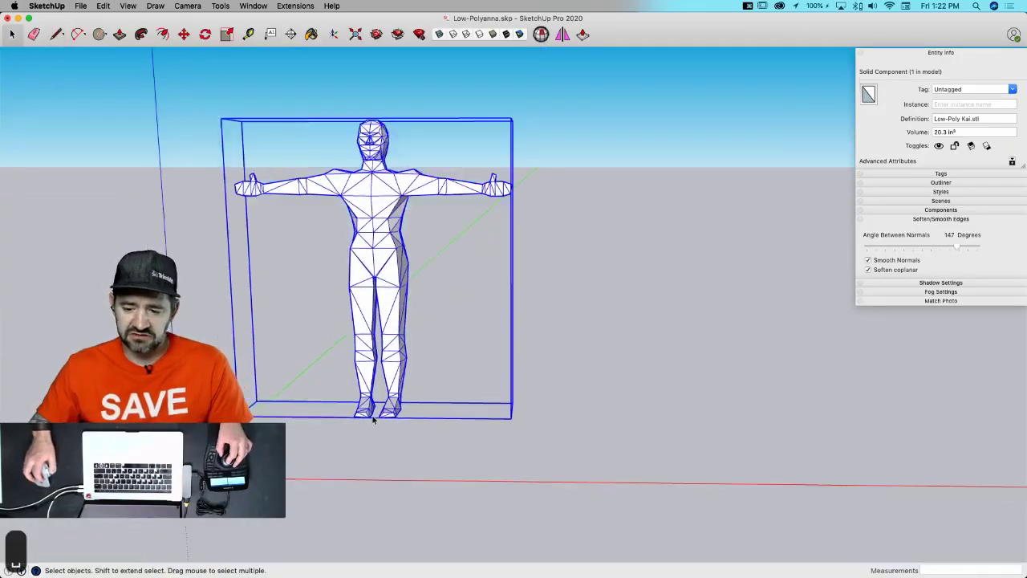
# - Measure the original smoothed figure's height from its foot to the top of its head with the Line tool
pyautogui.scroll(-10, 373, 420)
pyautogui.press('j')
pyautogui.click(570, 303)
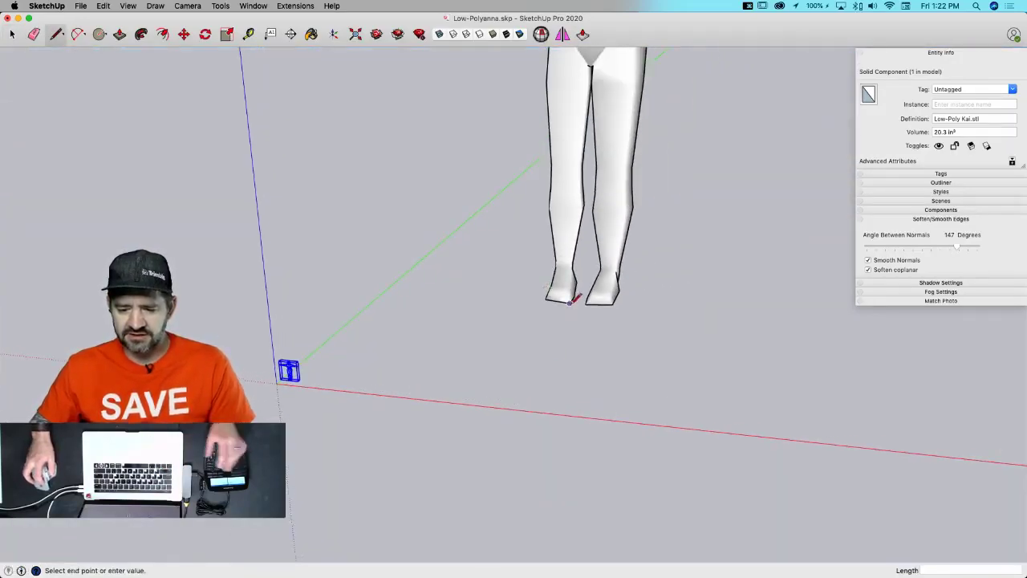
pyautogui.scroll(-5, 569, 303)
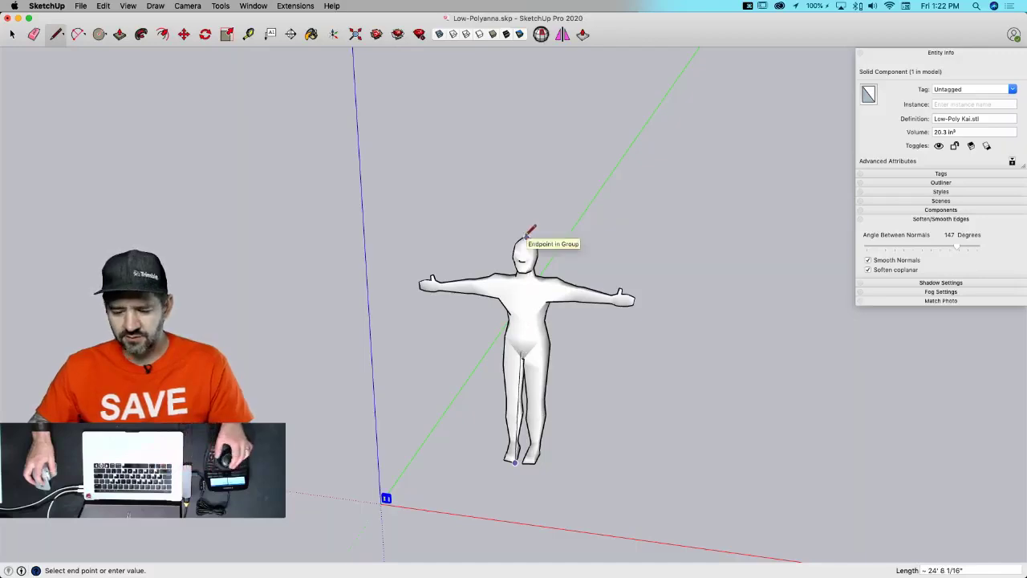
pyautogui.press('space')
# - Open the imported component, select only its faces to check their number in Entity Info, and close the component
pyautogui.scroll(10, 434, 341)
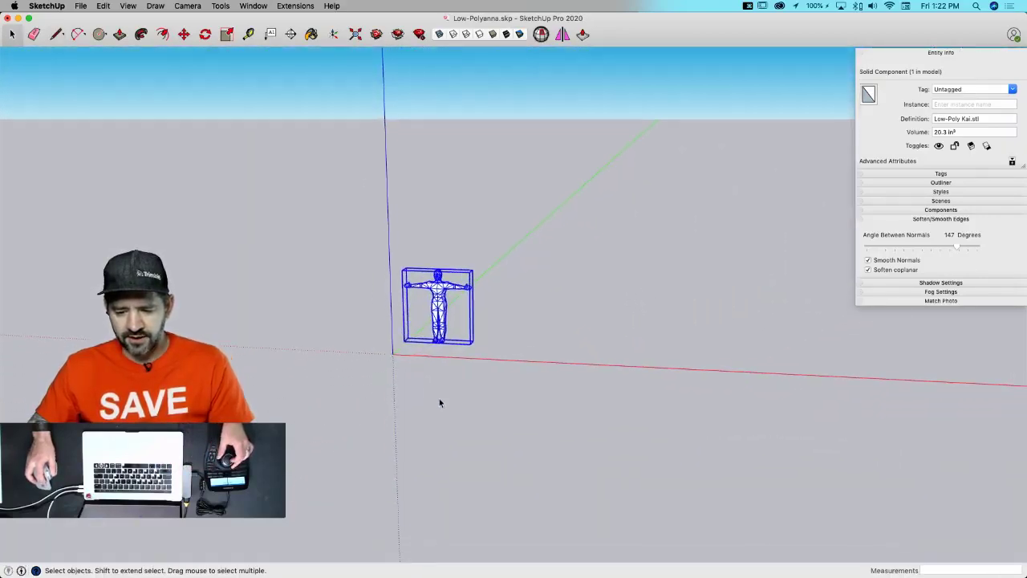
pyautogui.scroll(5, 425, 289)
pyautogui.doubleClick(456, 295)
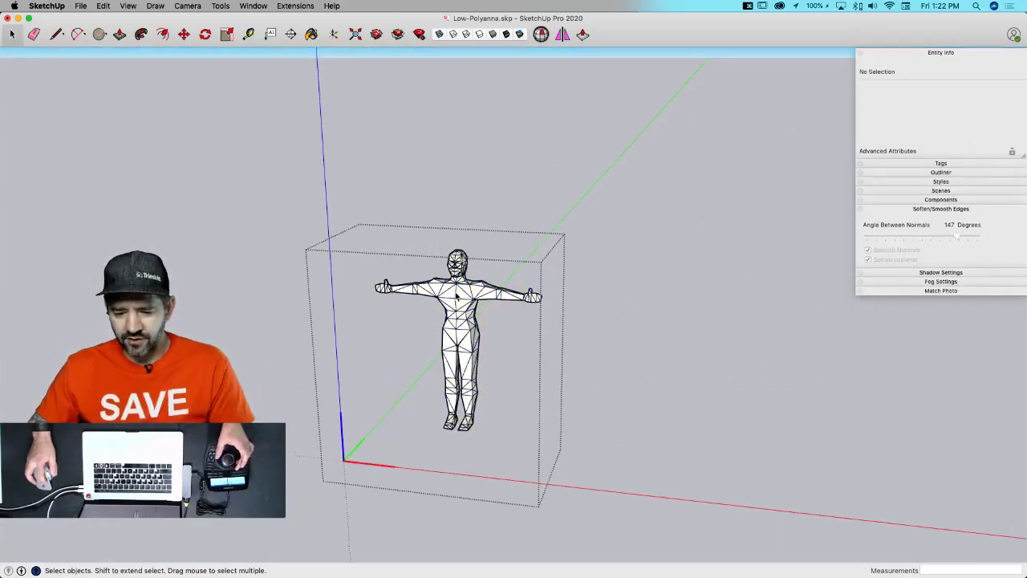
pyautogui.scroll(3, 456, 295)
pyautogui.tripleClick(453, 296)
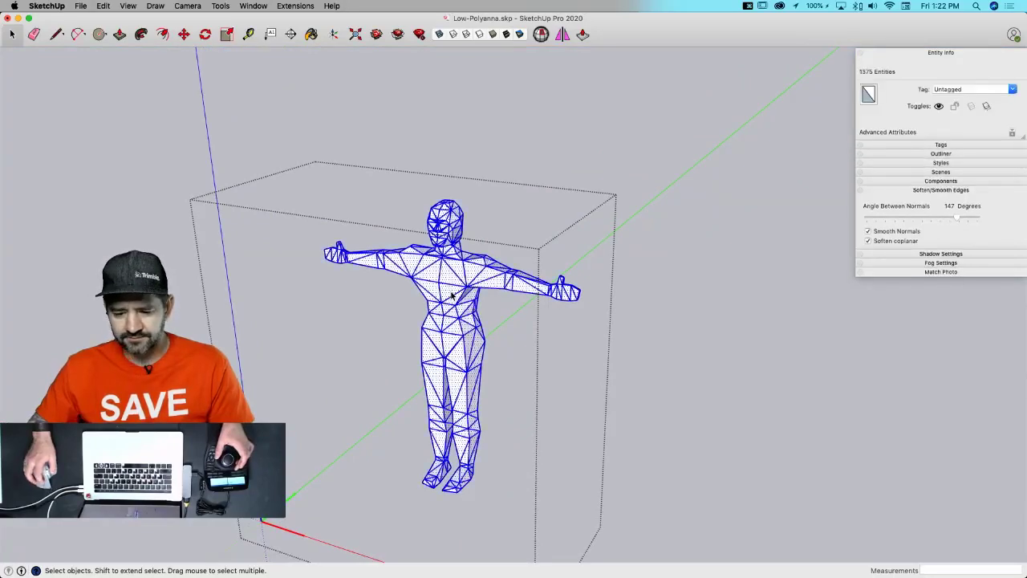
pyautogui.rightClick(451, 295)
pyautogui.moveTo(507, 501)
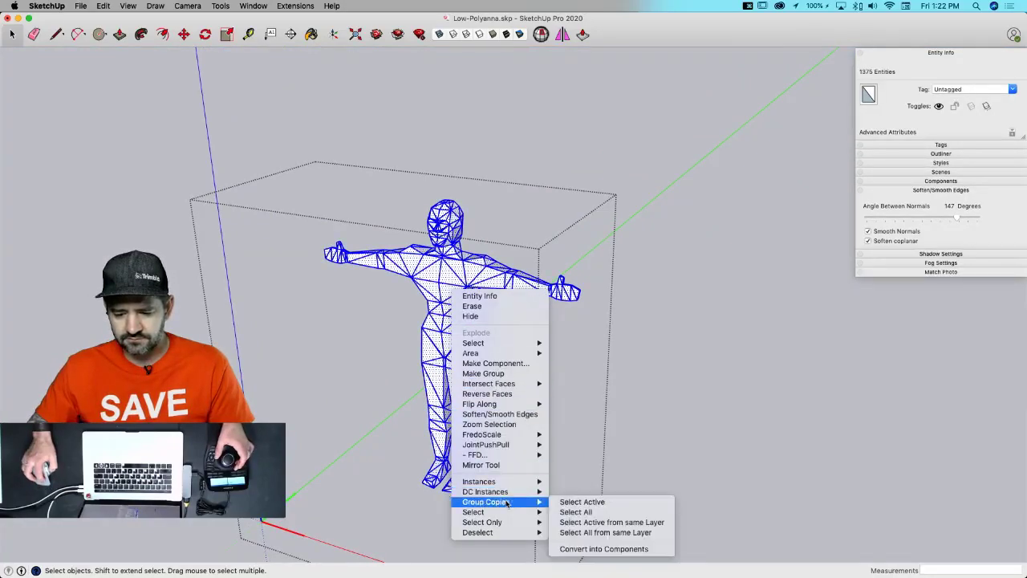
pyautogui.moveTo(501, 522)
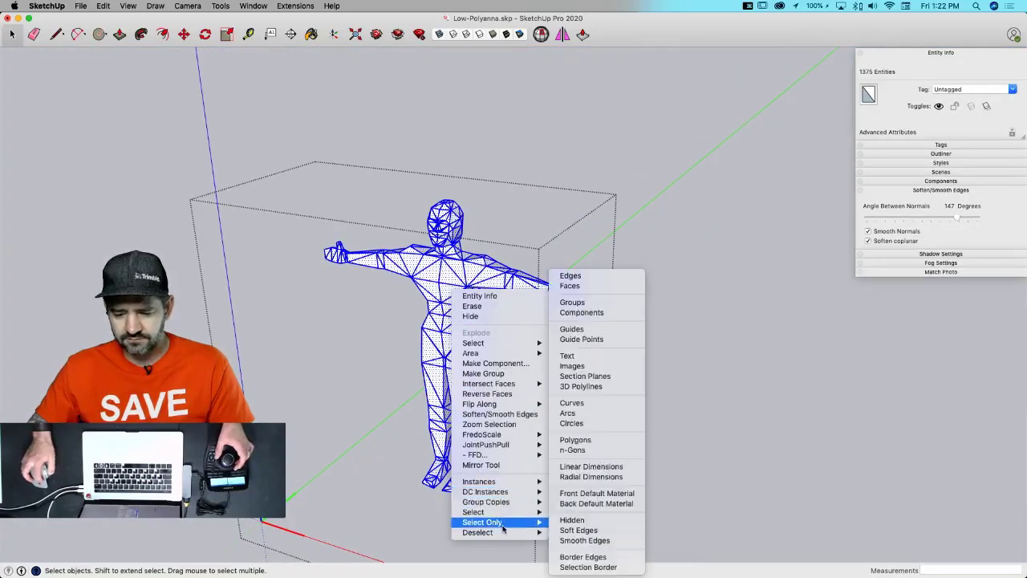
pyautogui.click(569, 285)
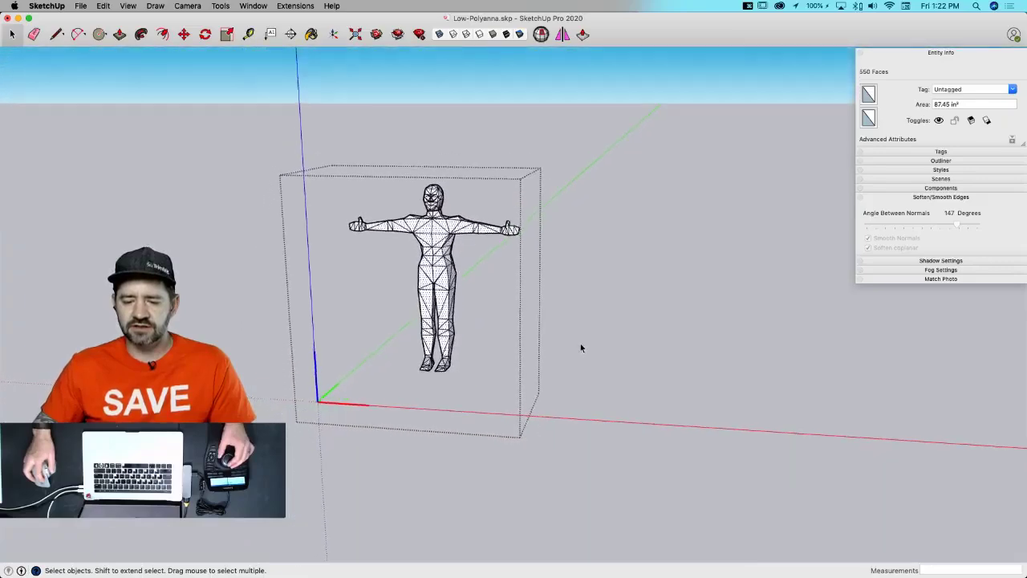
pyautogui.click(580, 346)
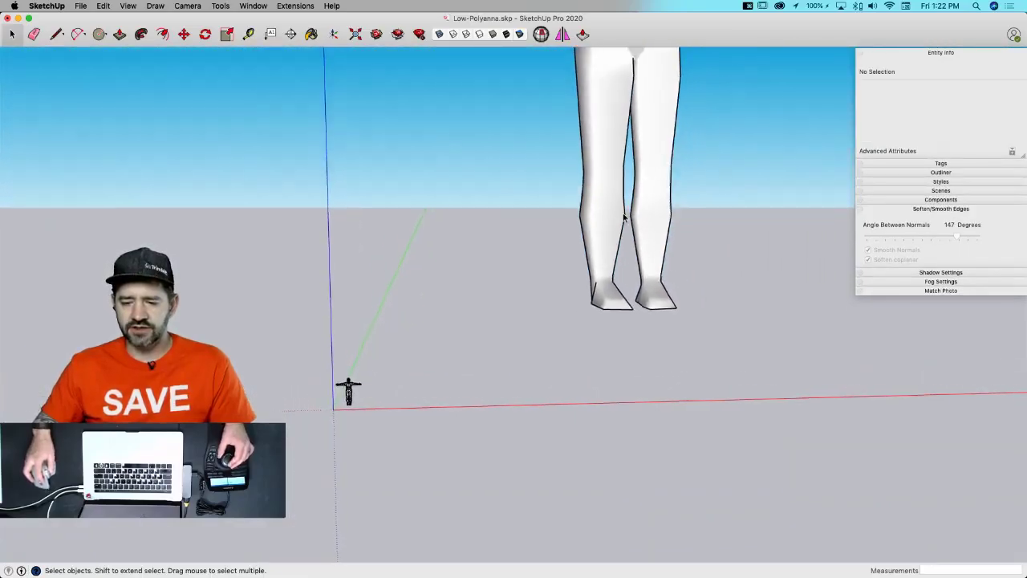
# - Scale the original smoothed figure uniformly down to a volume of about 33.8 ft³
pyautogui.click(607, 274)
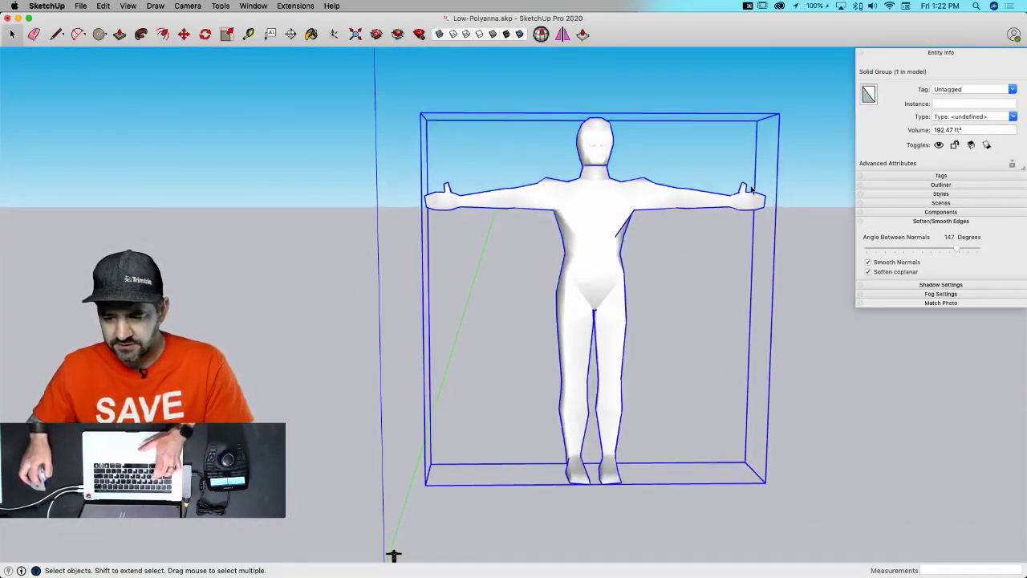
pyautogui.press('s')
pyautogui.moveTo(785, 116); pyautogui.dragTo(614, 278)
pyautogui.press('space')
# - Scale the imported STL figure uniformly by a factor of 15
pyautogui.click(392, 555)
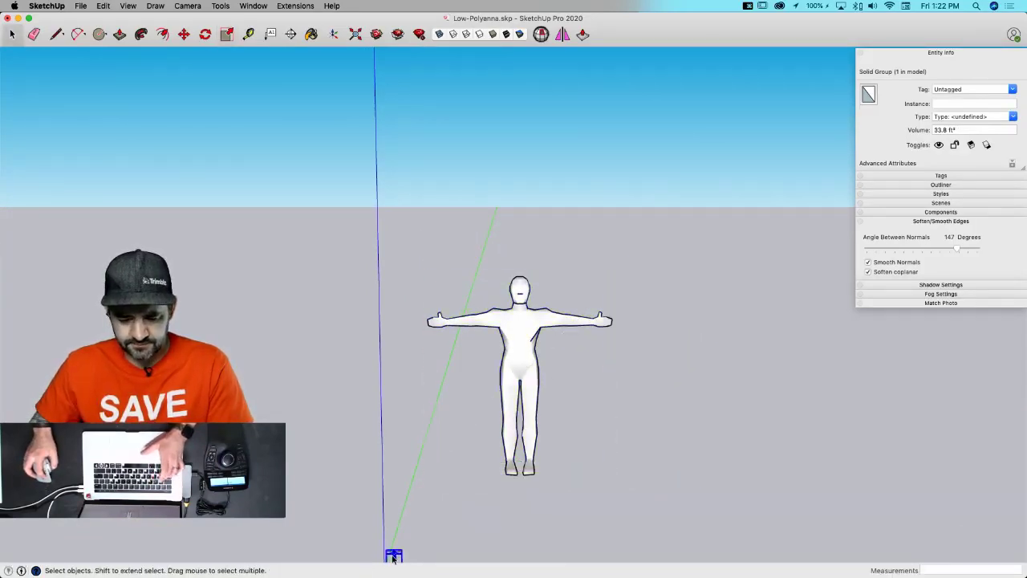
pyautogui.press('s')
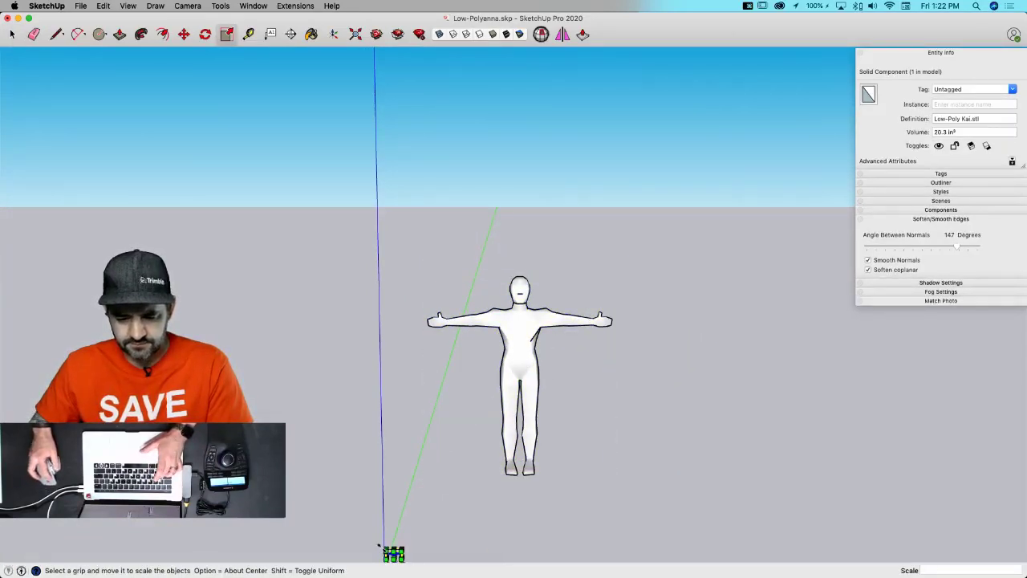
pyautogui.moveTo(385, 548); pyautogui.dragTo(397, 326)
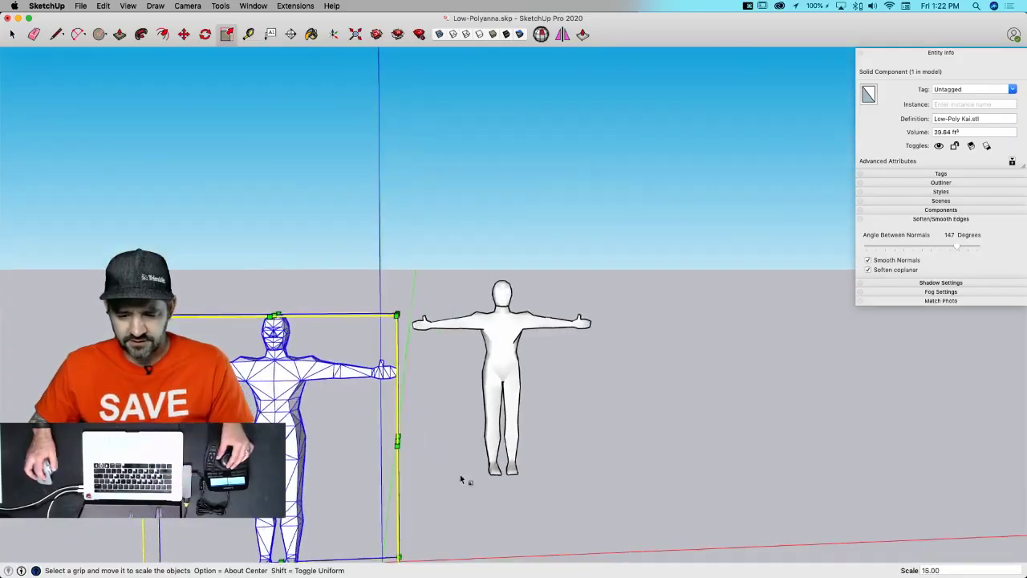
pyautogui.press('space')
# - Set the soften angle of all edges inside the original figure's group to 0 degrees and close the group
pyautogui.tripleClick(557, 269)
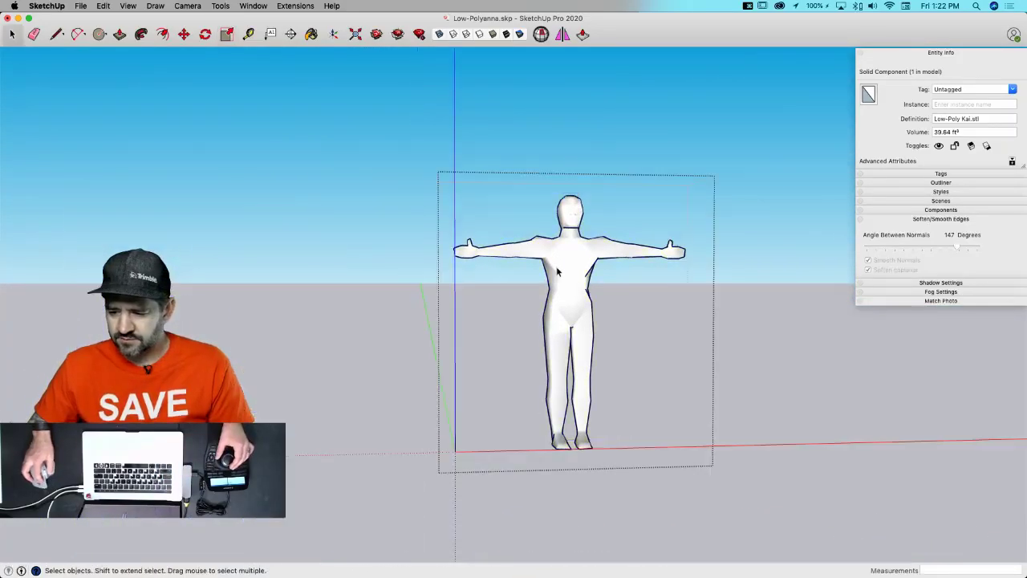
pyautogui.moveTo(954, 213); pyautogui.dragTo(722, 218)
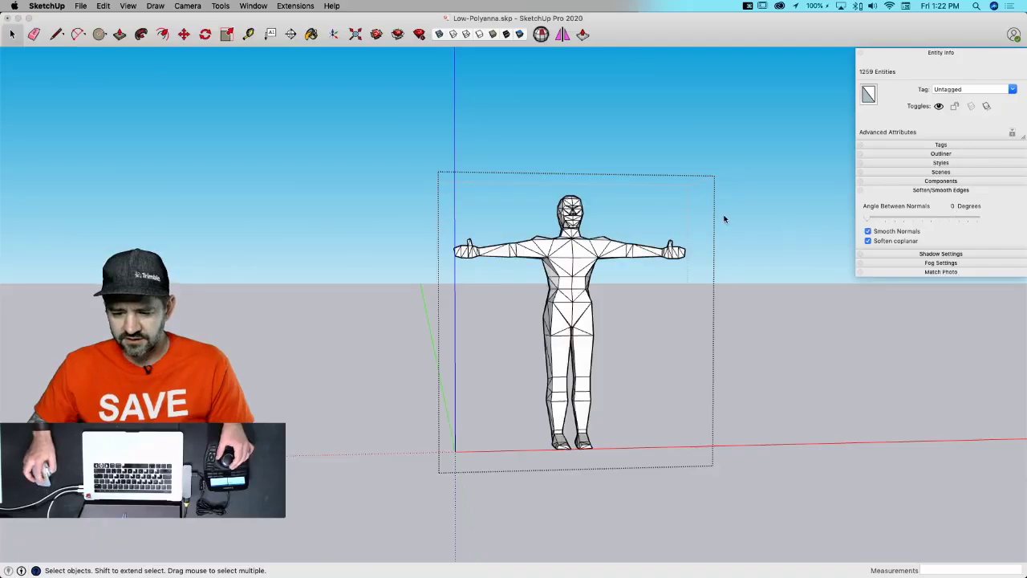
pyautogui.click(732, 461)
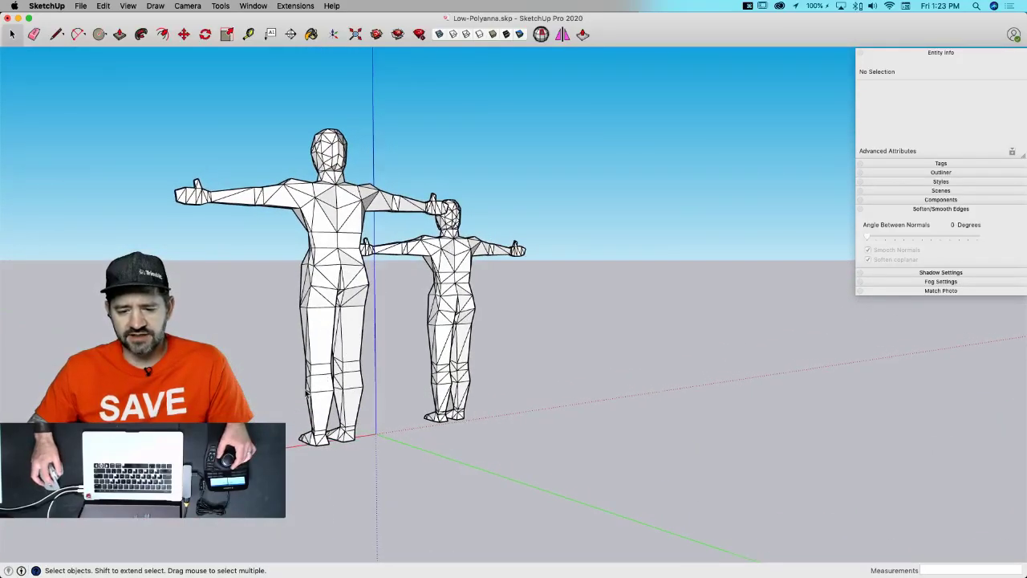
# - Delete the imported STL figure from the model
pyautogui.moveTo(318, 247); pyautogui.dragTo(349, 278, button='middle')
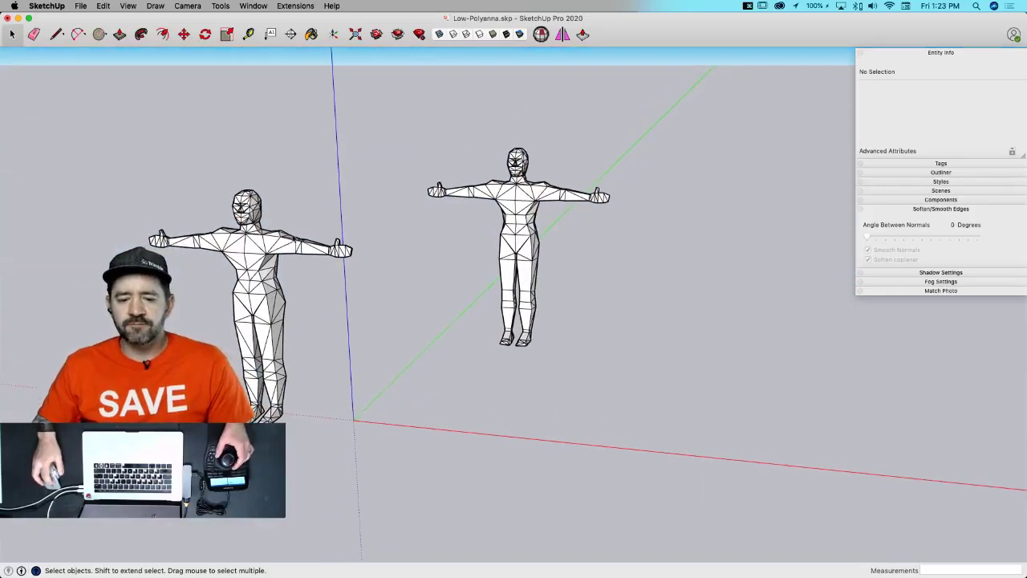
pyautogui.click(273, 255)
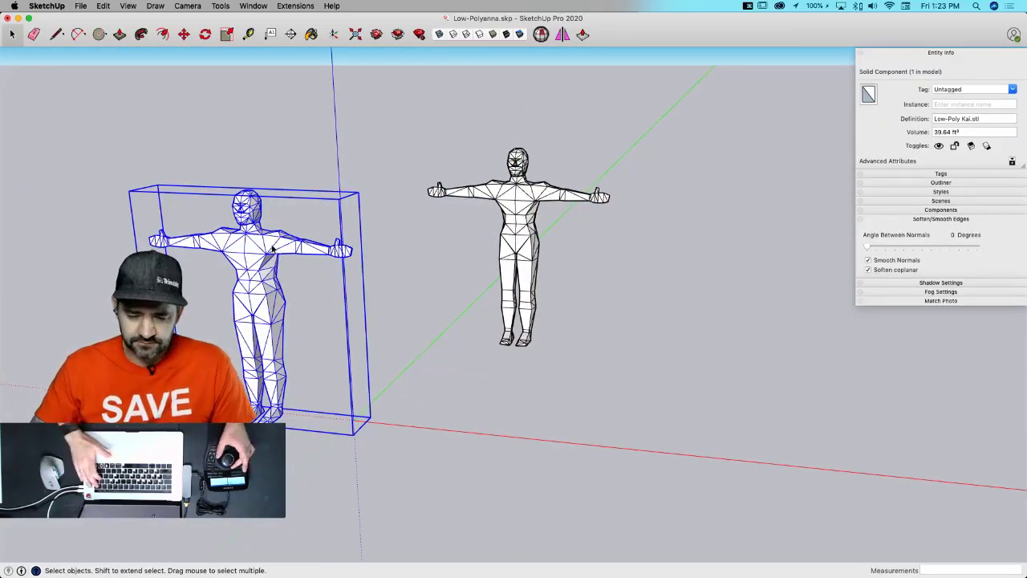
pyautogui.press('BackSpace')
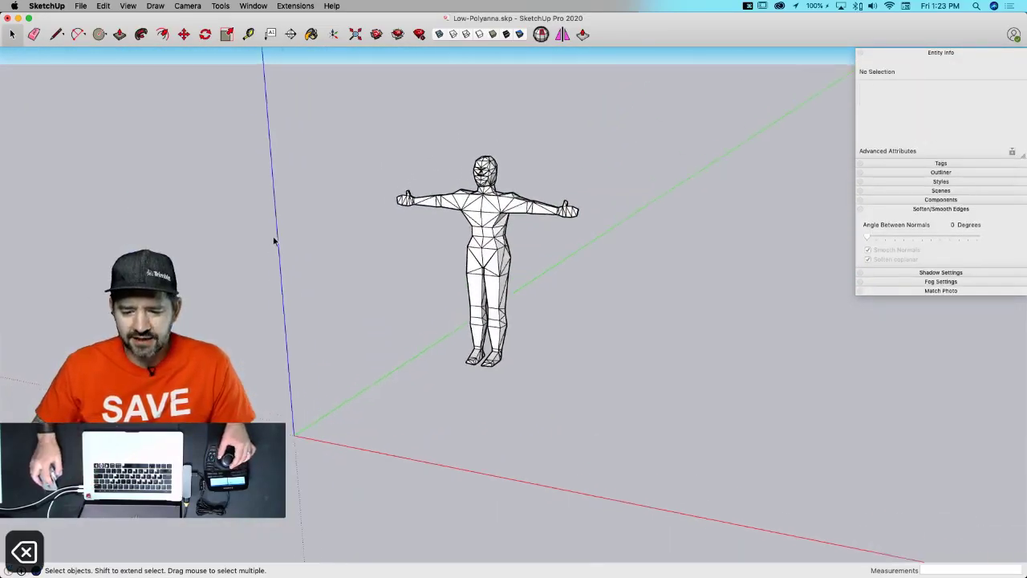
# - Copy the remaining figure group about 15' 3 1/4" along the red axis
pyautogui.click(416, 238)
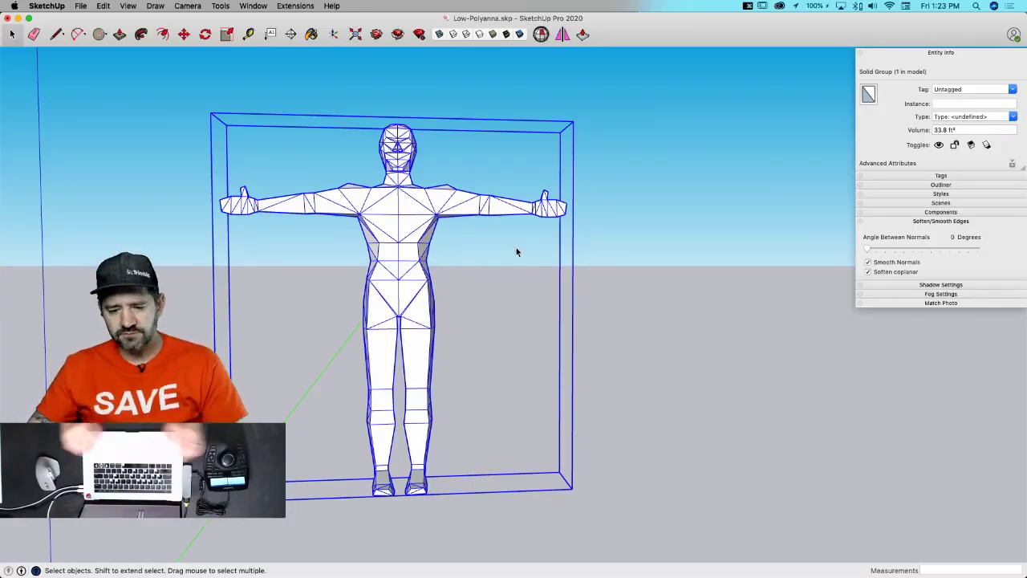
pyautogui.moveTo(516, 252); pyautogui.dragTo(537, 272, button='middle')
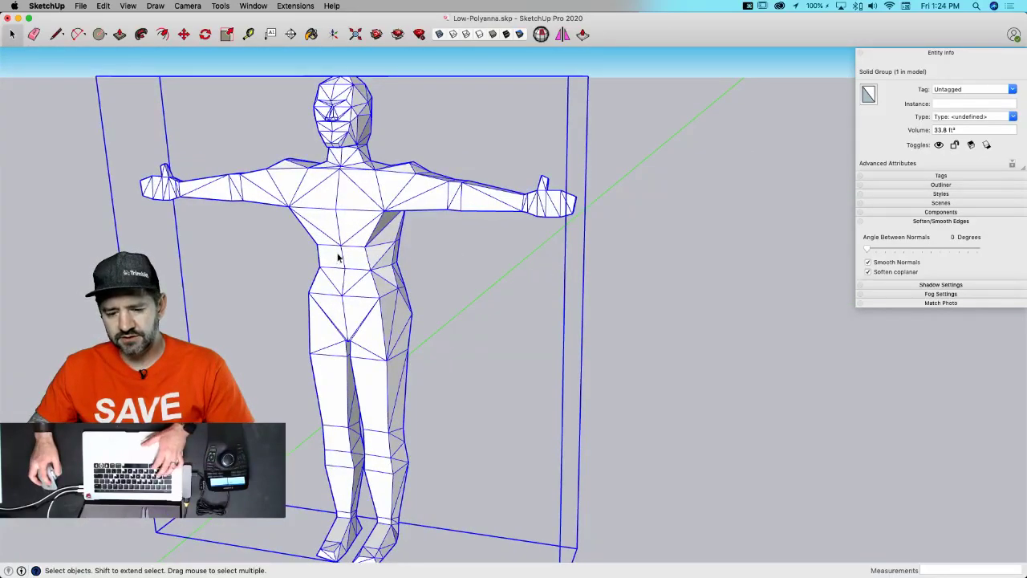
pyautogui.press('m')
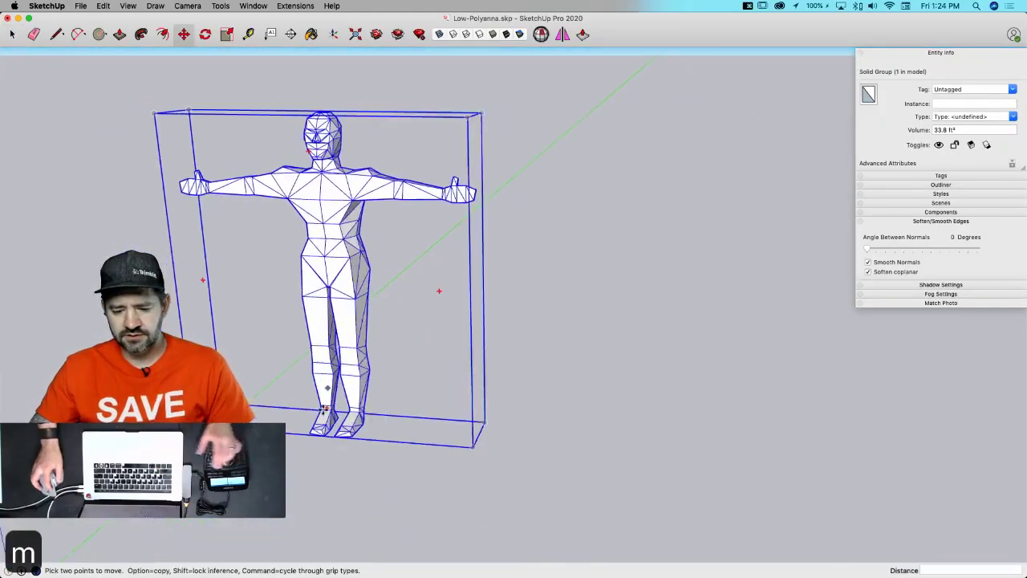
pyautogui.click(325, 373)
pyautogui.press('alt')
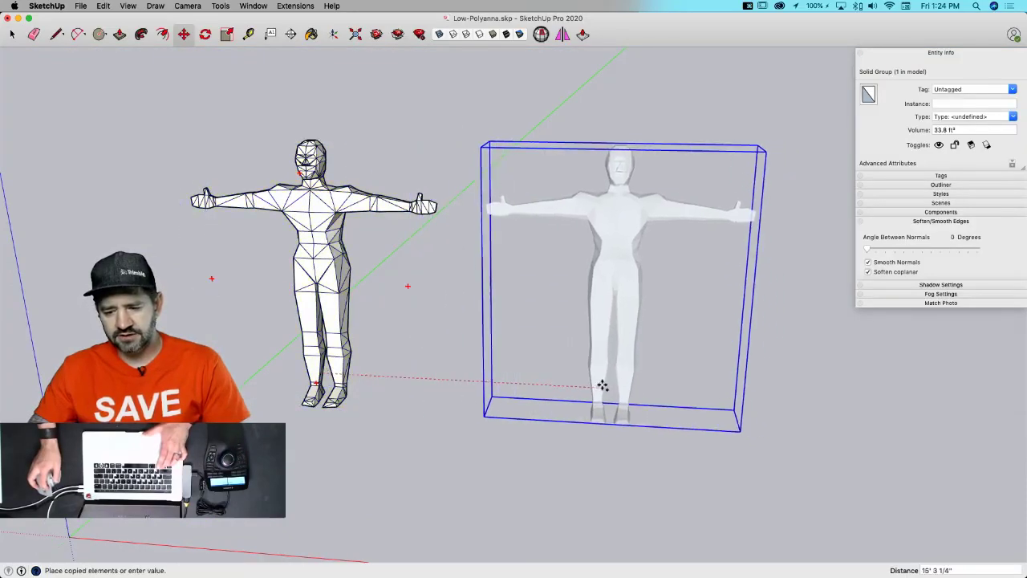
pyautogui.click(602, 384)
pyautogui.press('space')
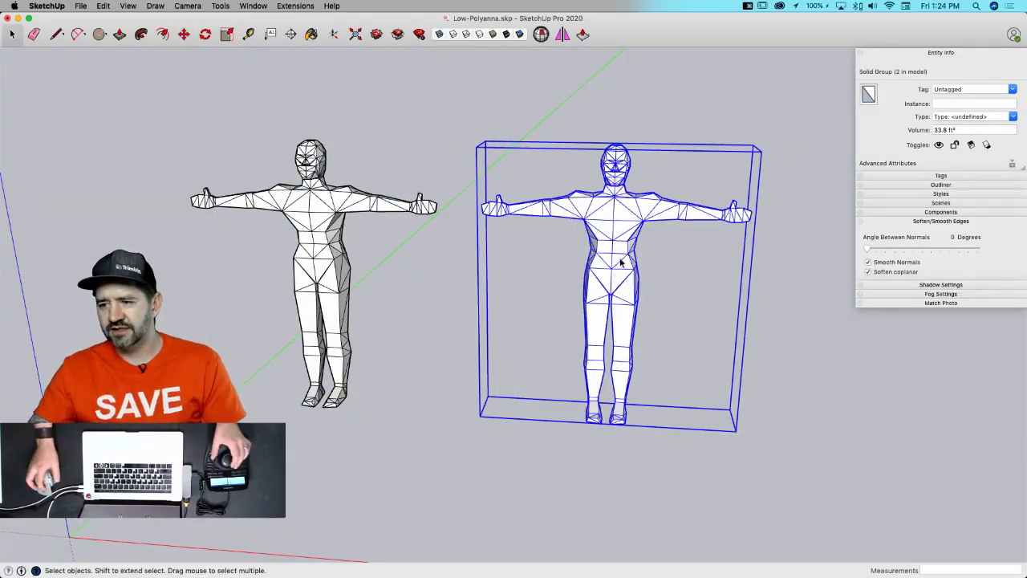
# - Save the model with all geometry inside the duplicated figure's group selected, and subdivide that geometry into a denser mesh
pyautogui.doubleClick(612, 214)
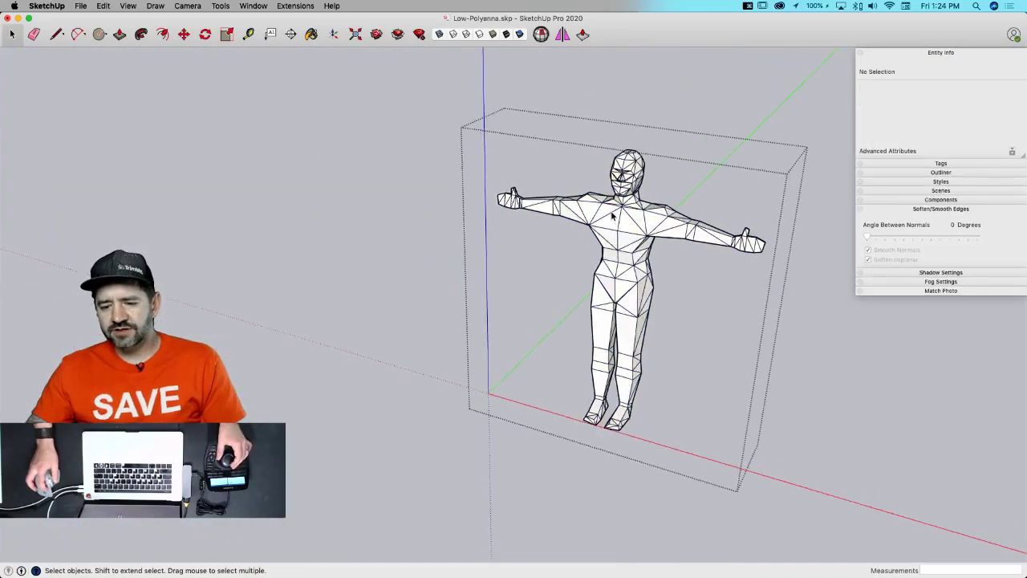
pyautogui.tripleClick(611, 213)
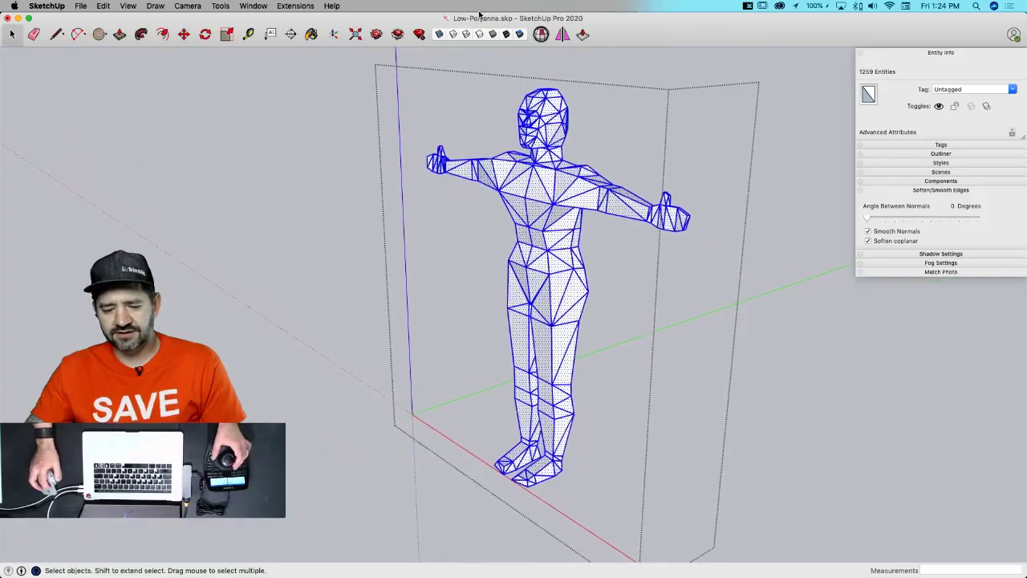
pyautogui.moveTo(479, 14); pyautogui.dragTo(473, 17, button='middle')
pyautogui.press('super+s')
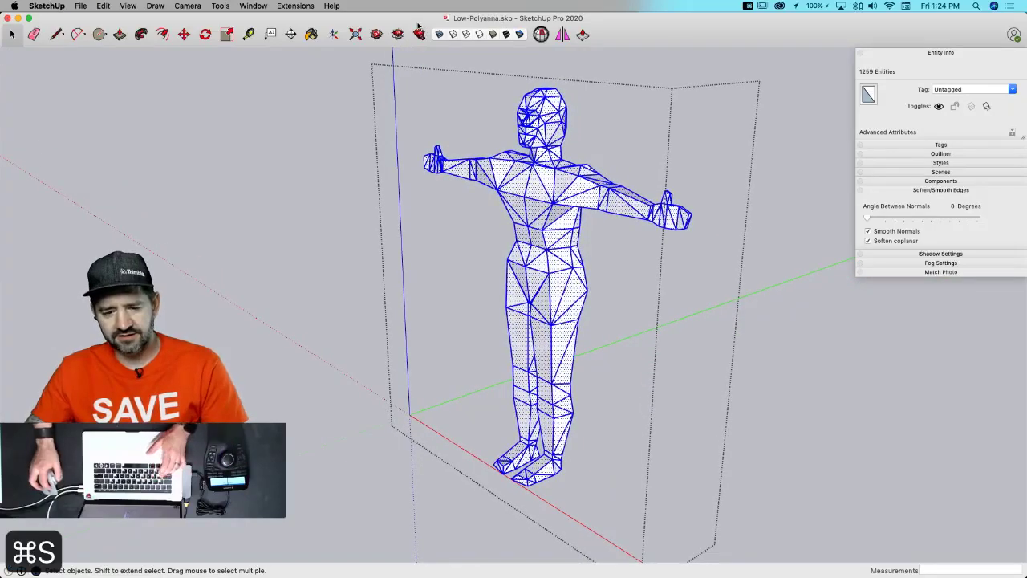
pyautogui.click(298, 173)
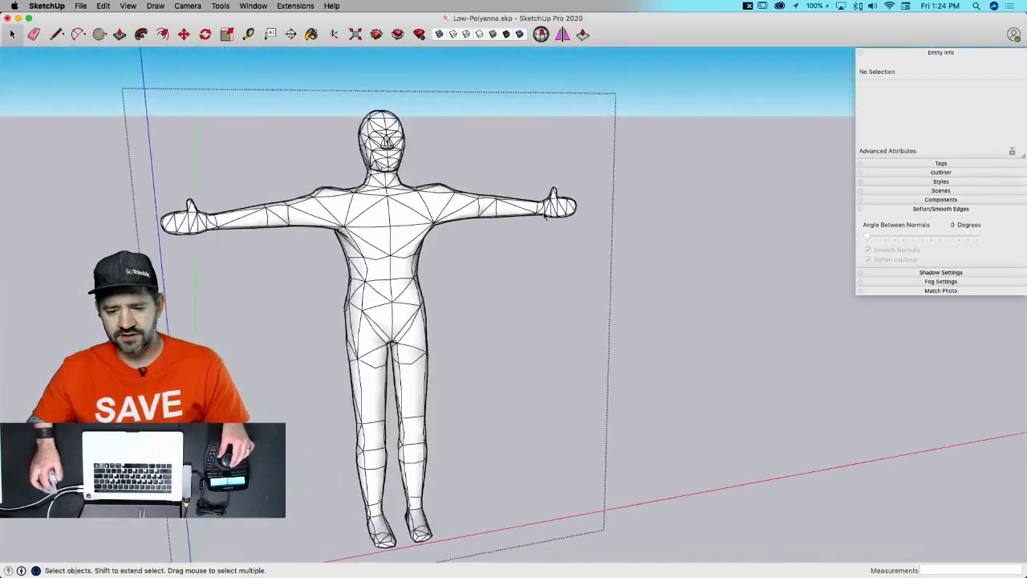
# - Soften all edges of the subdivided figure at a 90-degree angle between normals and close its group
pyautogui.tripleClick(407, 236)
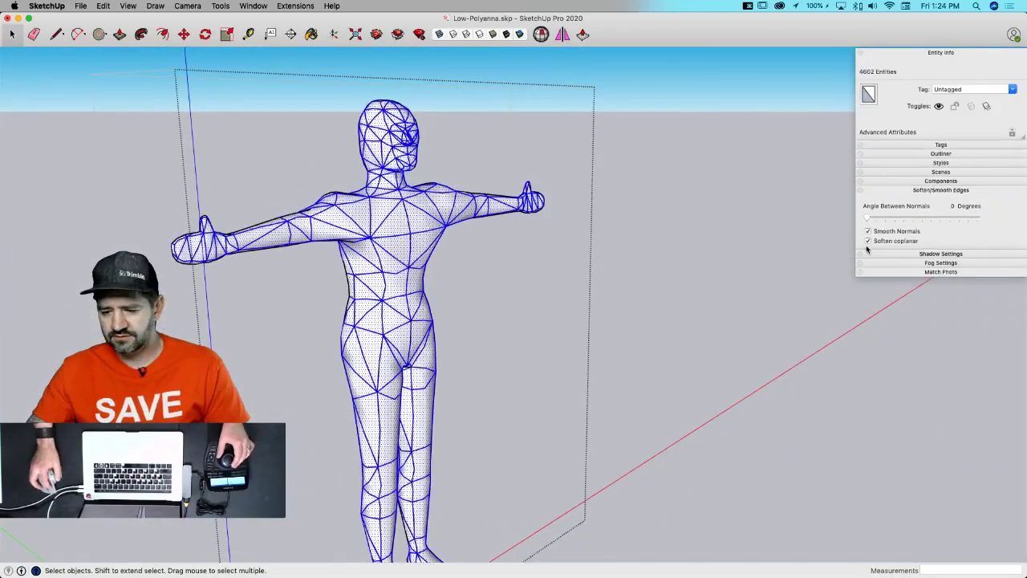
pyautogui.click(867, 241)
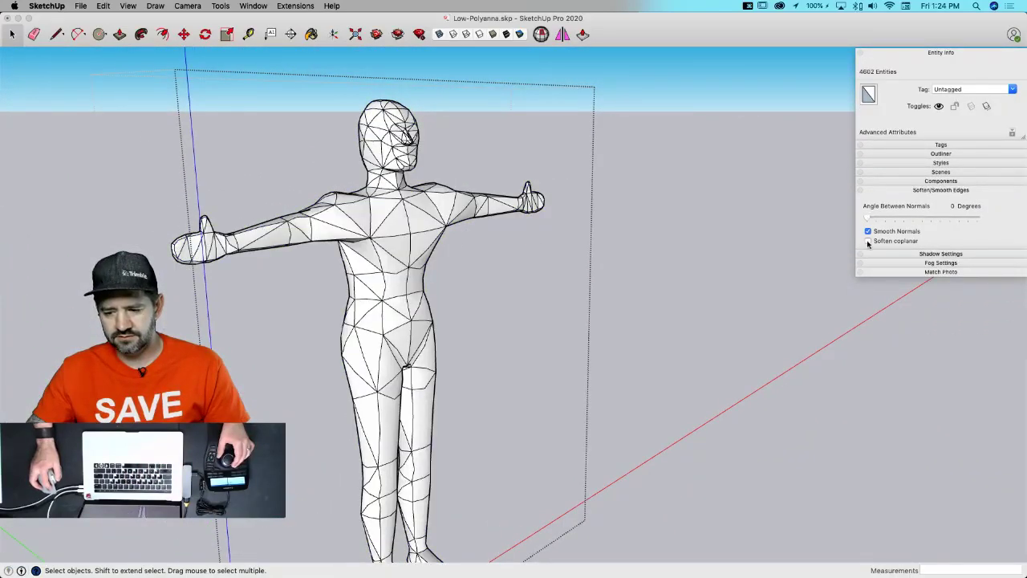
pyautogui.moveTo(868, 218); pyautogui.dragTo(966, 230)
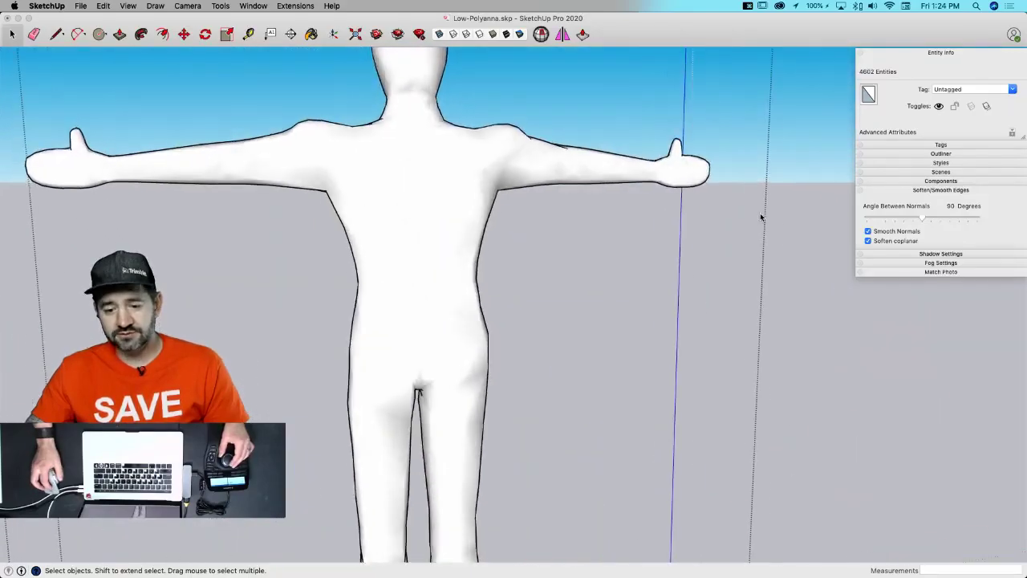
pyautogui.moveTo(760, 215); pyautogui.dragTo(783, 243, button='middle')
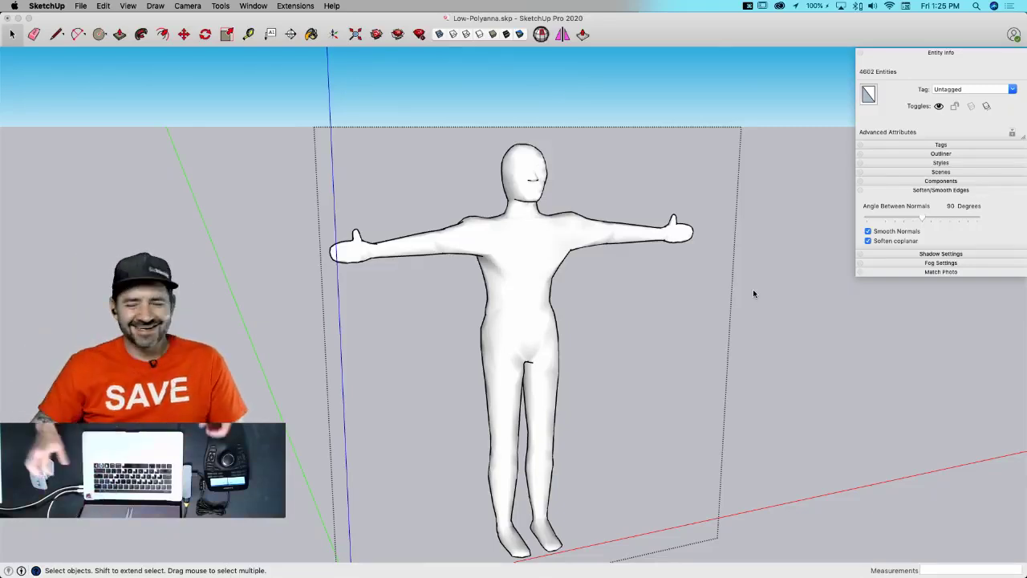
pyautogui.moveTo(683, 211); pyautogui.dragTo(470, 142, button='middle')
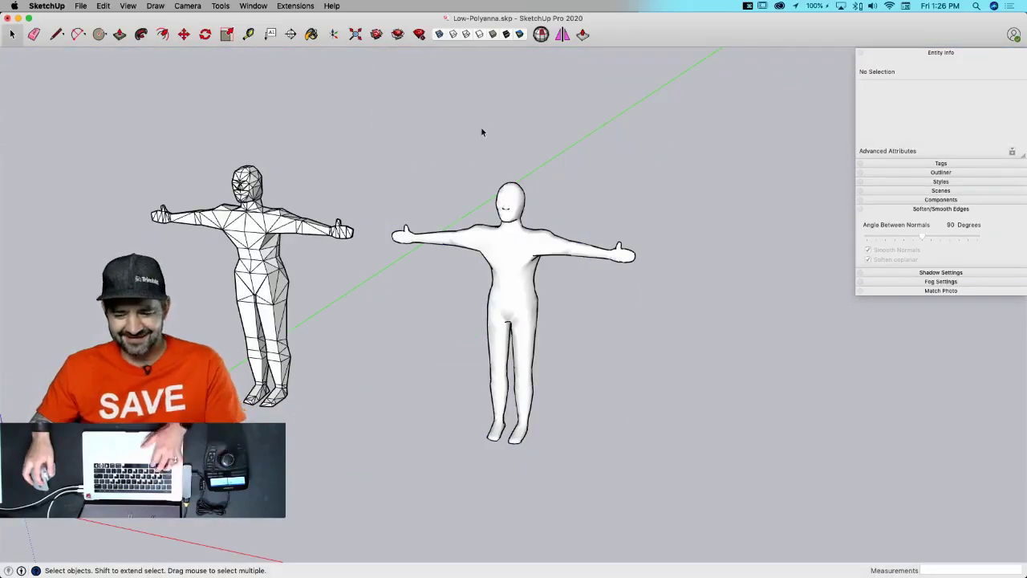
# - Undo the edge softening and the subdivision of the duplicated figure
pyautogui.press('super+z')
pyautogui.press('super+z')
pyautogui.press('super+z')
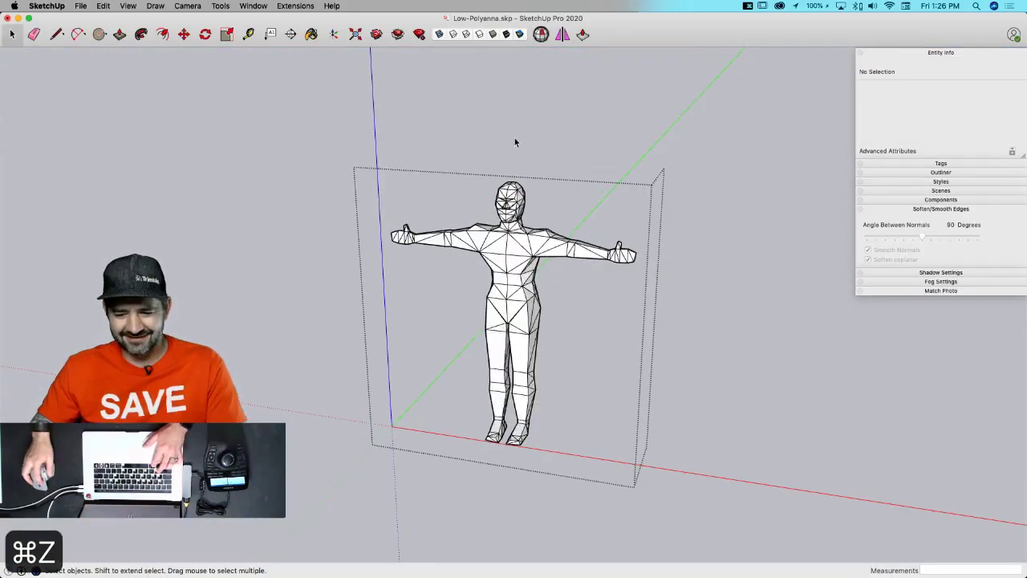
pyautogui.press('super+z')
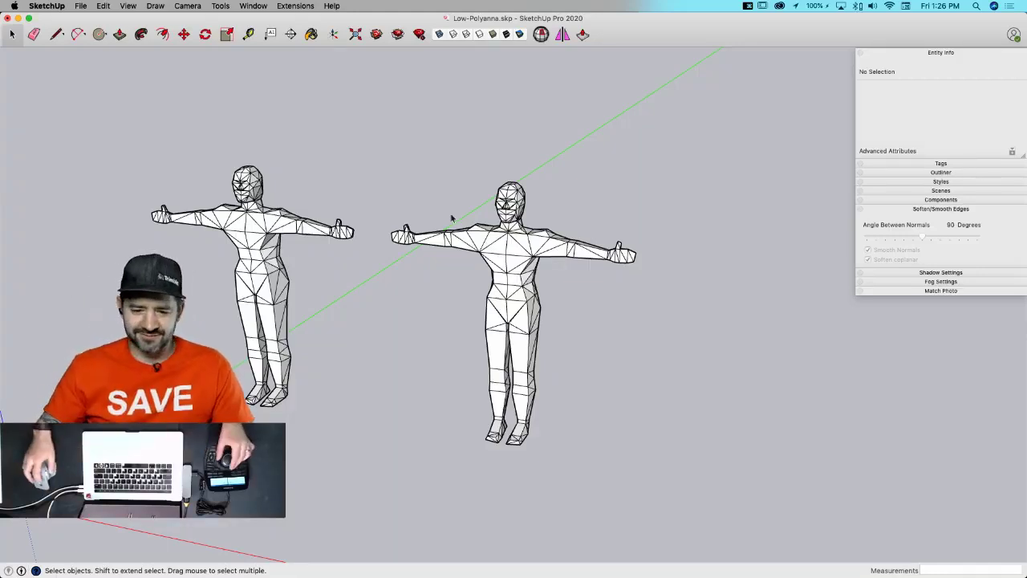
# - Delete the original figure group, keeping the duplicate farther along the red axis
pyautogui.scroll(-2, 322, 302)
pyautogui.click(322, 301)
pyautogui.press('BackSpace')
# - Copy the remaining figure group about 15' 11 1/8" back along the red axis
pyautogui.moveTo(323, 302); pyautogui.dragTo(493, 309, button='middle')
pyautogui.click(493, 309)
pyautogui.press('m')
pyautogui.click(619, 420)
pyautogui.press('alt')
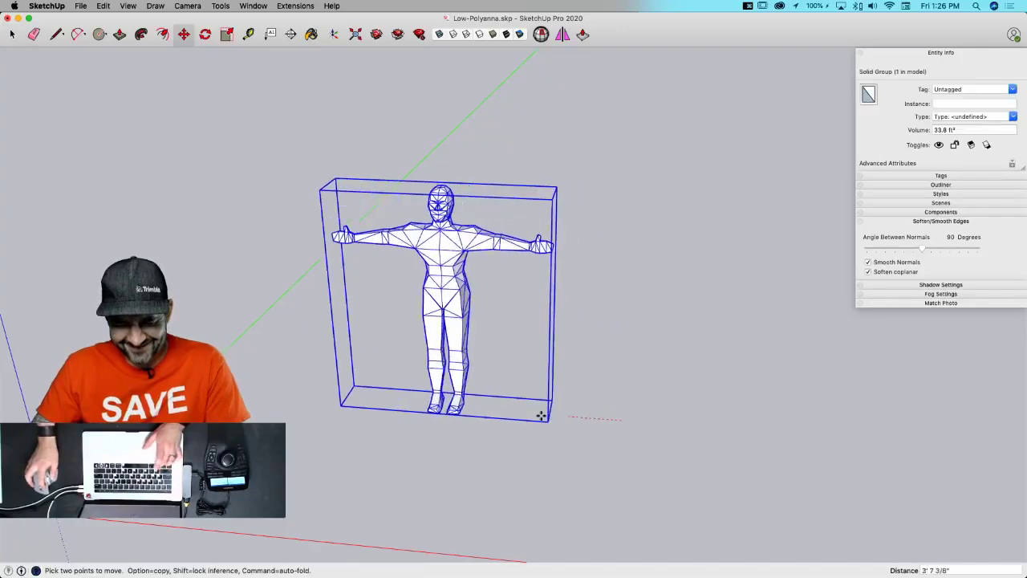
pyautogui.click(389, 403)
pyautogui.scroll(5, 367, 305)
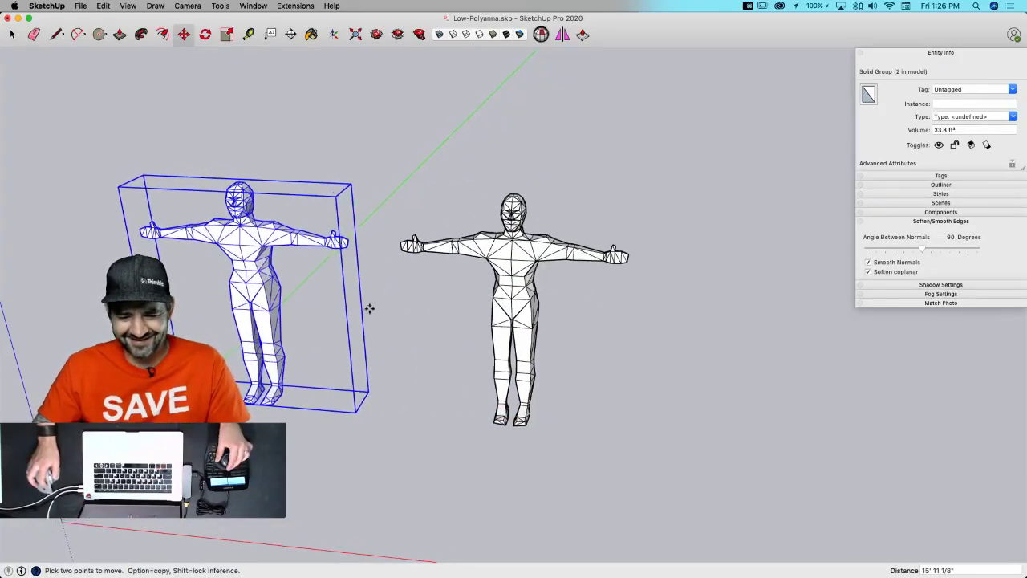
# - Open the new copy's group and select the geometry of the figure's left arm from the upper arm to the hand
pyautogui.press('space')
pyautogui.doubleClick(349, 303)
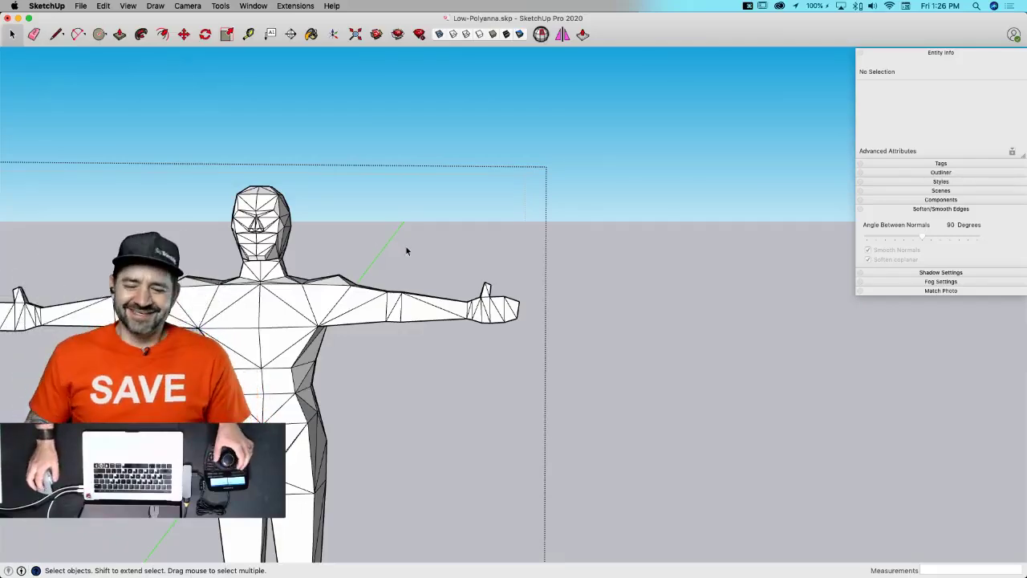
pyautogui.scroll(3, 408, 257)
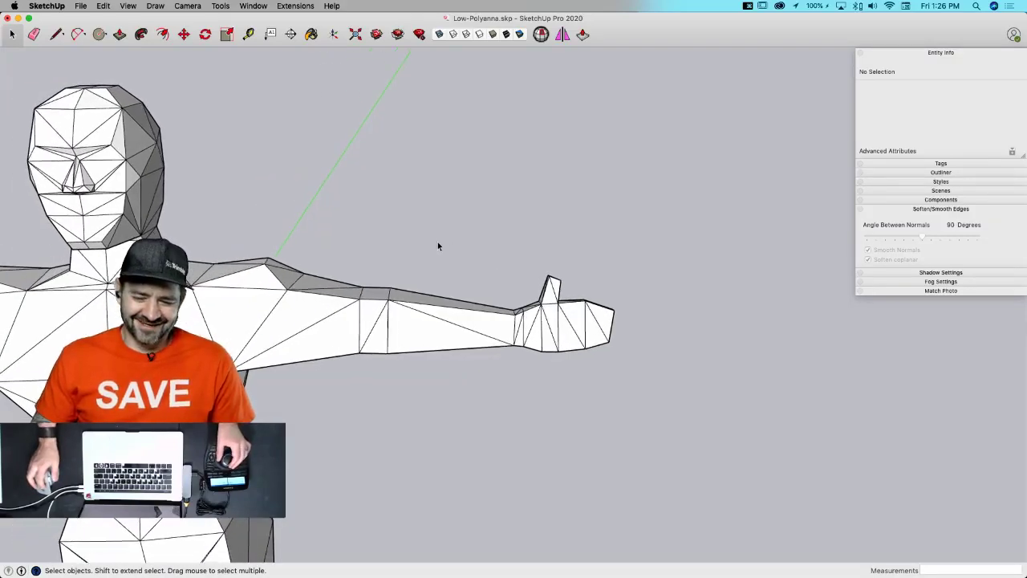
pyautogui.doubleClick(324, 341)
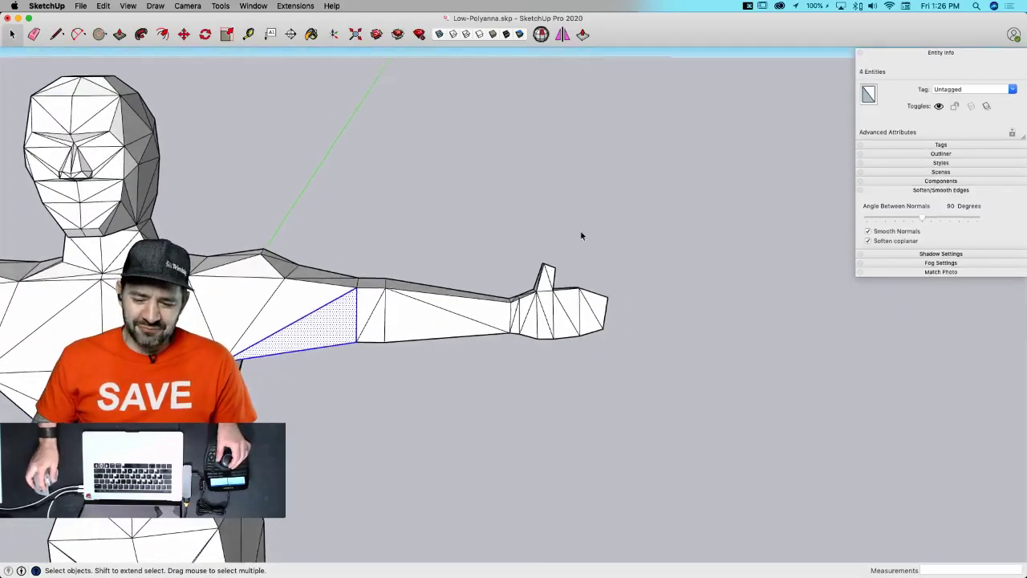
pyautogui.moveTo(582, 202); pyautogui.dragTo(588, 187, button='middle')
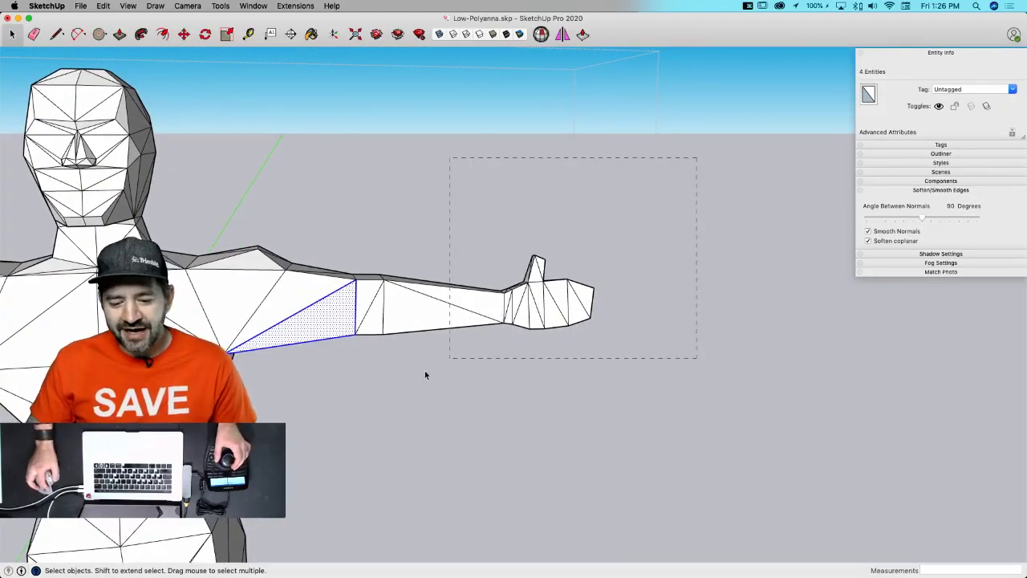
pyautogui.moveTo(326, 406); pyautogui.dragTo(322, 409)
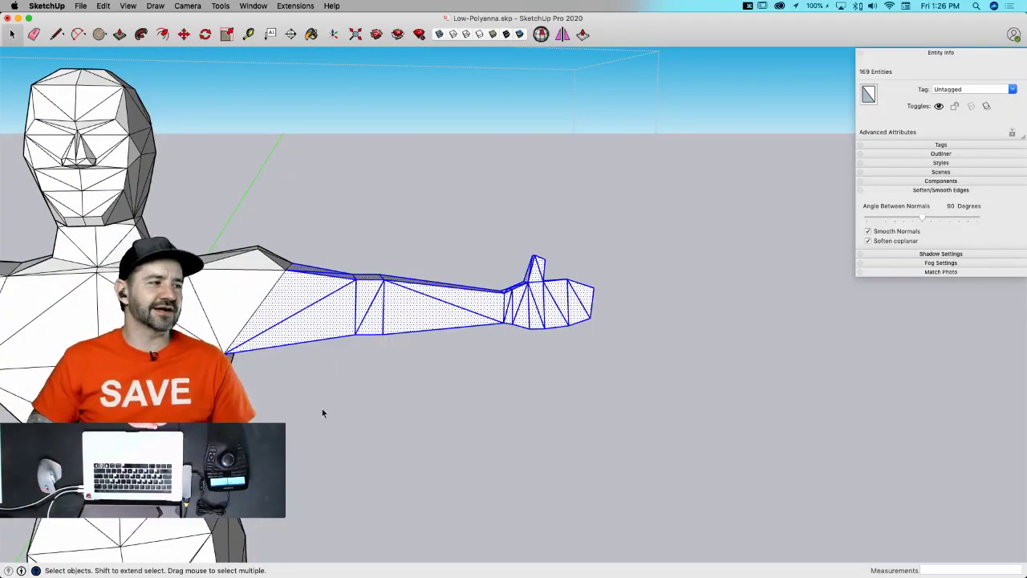
pyautogui.moveTo(323, 411); pyautogui.dragTo(228, 328, button='middle')
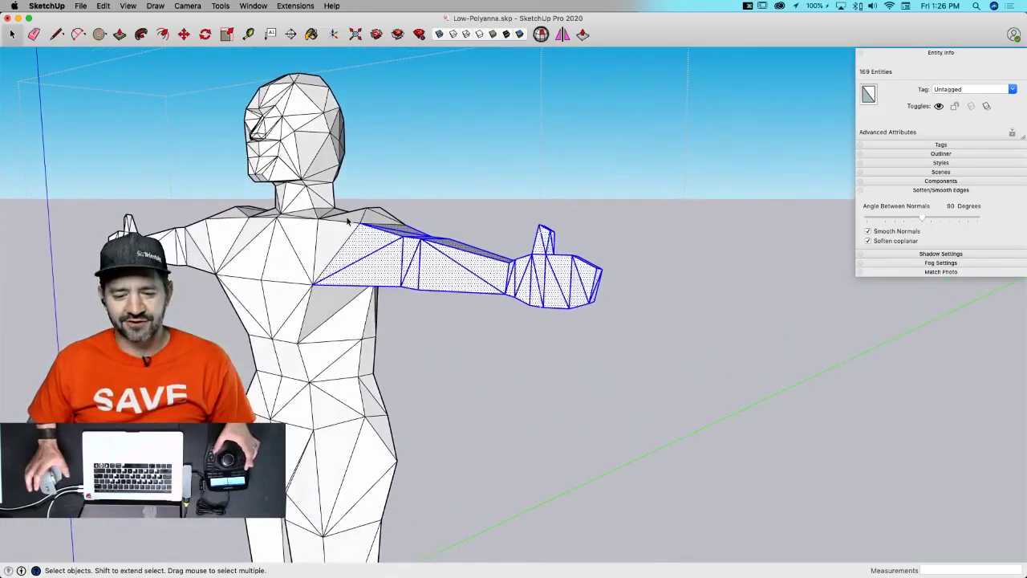
pyautogui.moveTo(347, 223); pyautogui.dragTo(355, 231, button='middle')
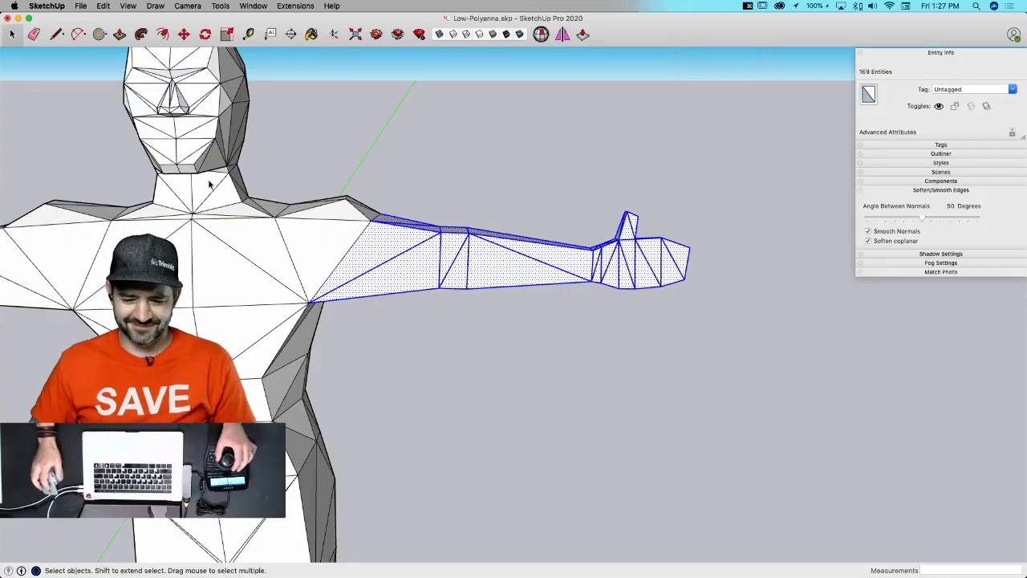
pyautogui.scroll(-2, 340, 192)
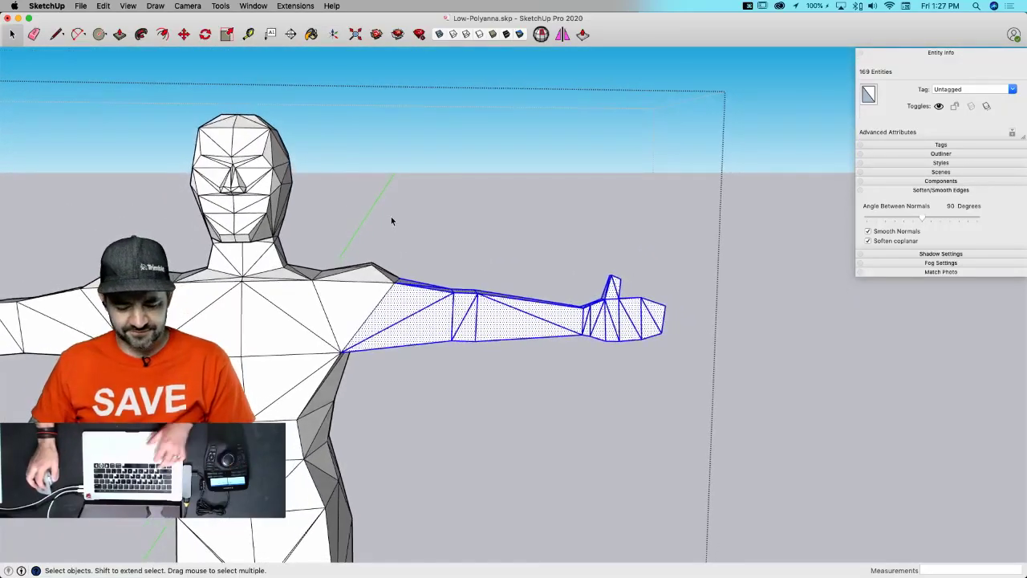
# - Save the model, then show the Fredo6_FredoScale tool palette and place it next to the Entity Info tray
pyautogui.press('super+s')
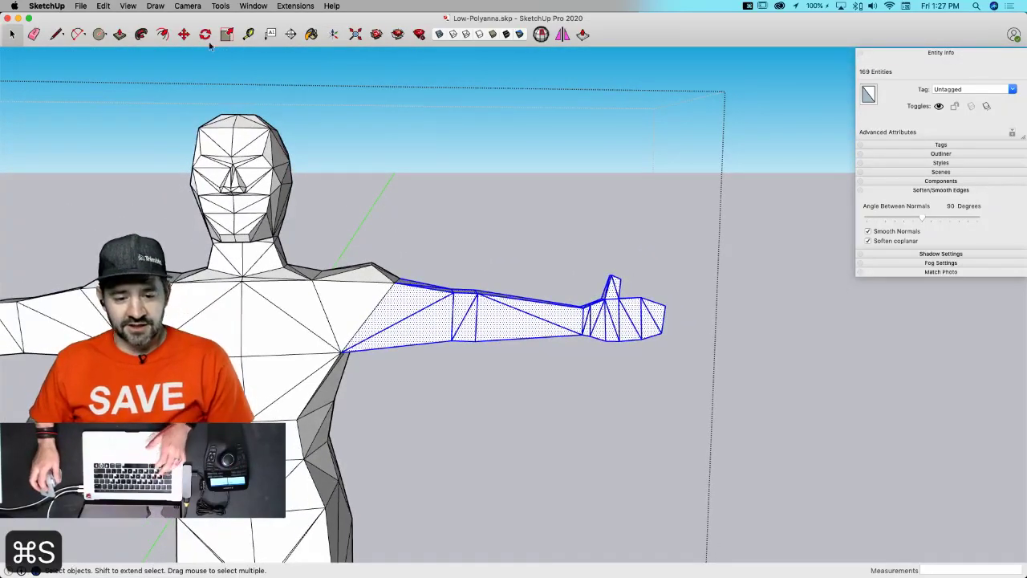
pyautogui.click(128, 6)
pyautogui.moveTo(133, 46)
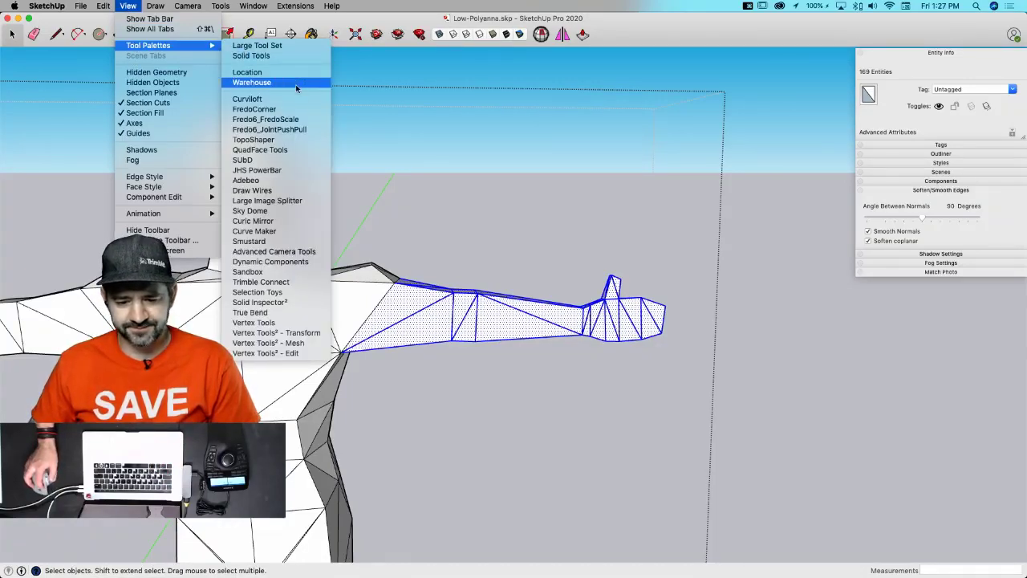
pyautogui.click(310, 130)
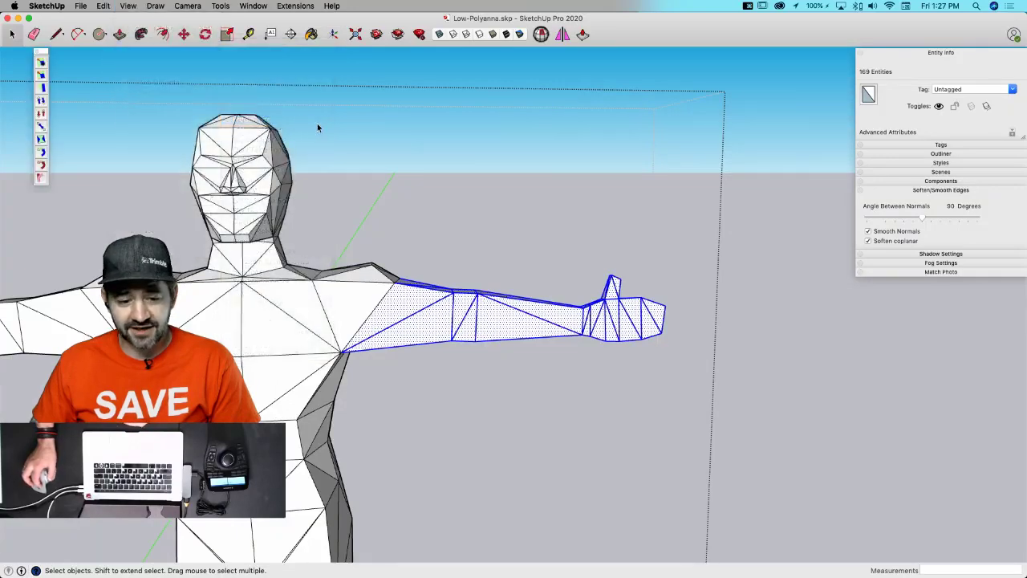
pyautogui.moveTo(45, 53); pyautogui.dragTo(849, 52)
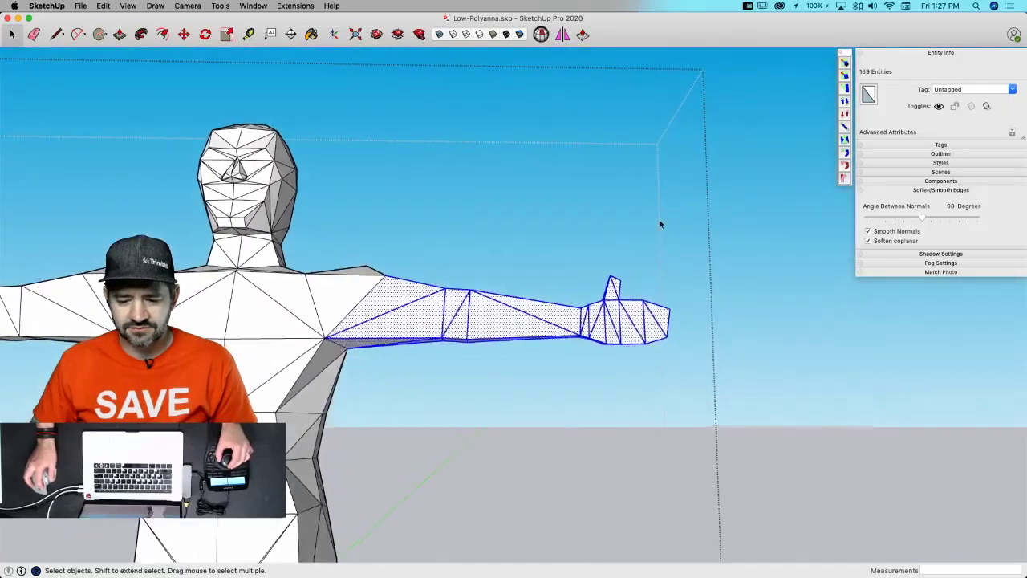
# - Reselect the figure's left arm so that the selection also includes the shoulder faces
pyautogui.moveTo(668, 193); pyautogui.dragTo(367, 419)
pyautogui.moveTo(367, 420); pyautogui.dragTo(462, 411, button='middle')
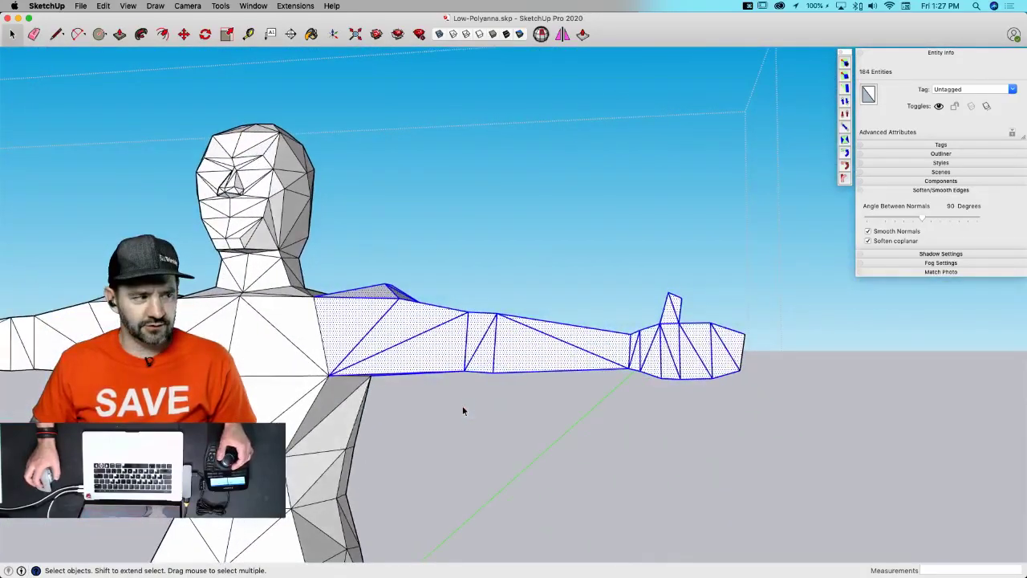
pyautogui.scroll(-1, 565, 341)
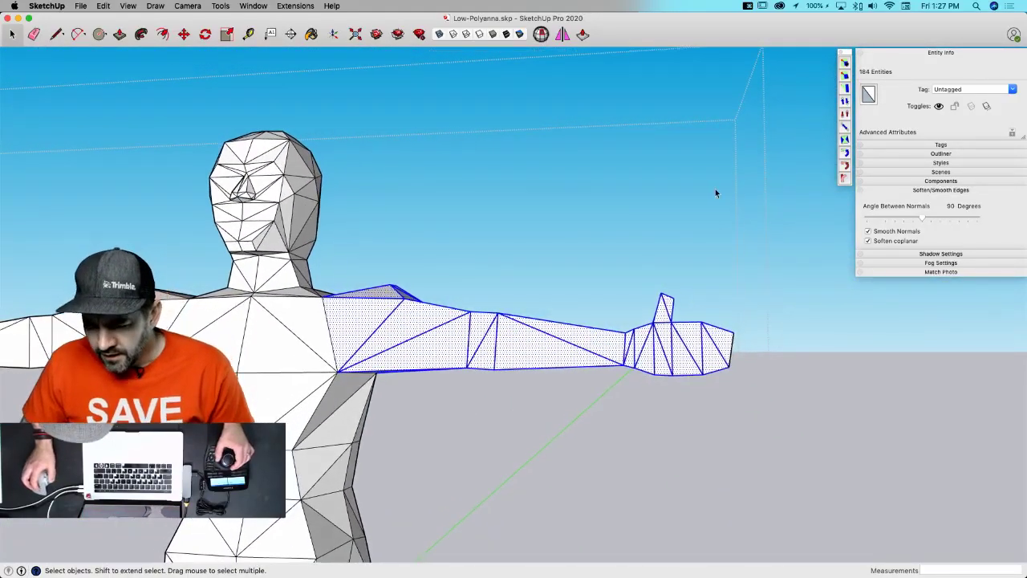
# - Start a free Radial Bending of the selected arm, locked to the green axis, with the reference direction running from the shoulder to the fingertips
pyautogui.click(845, 165)
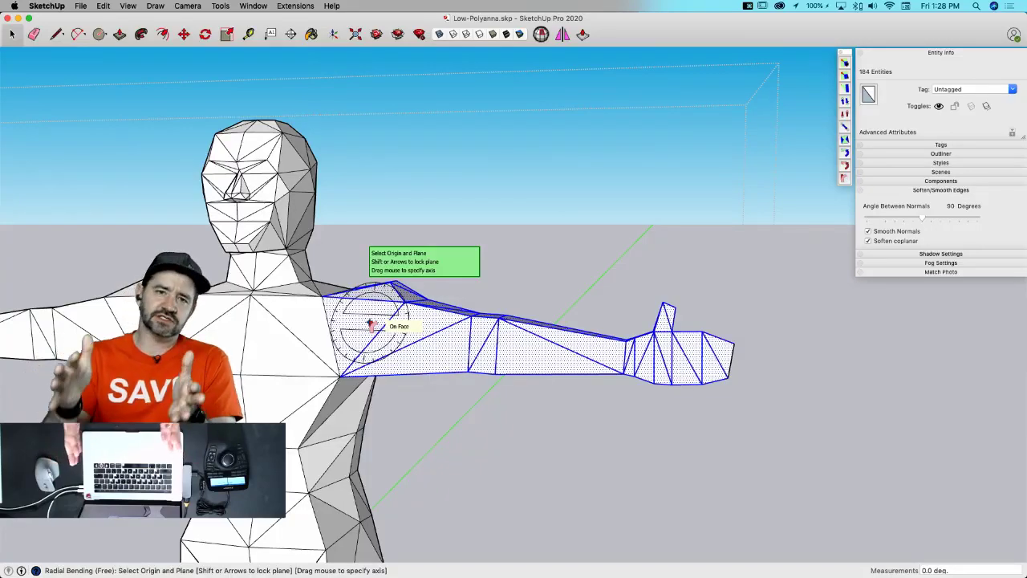
pyautogui.moveTo(370, 323); pyautogui.dragTo(342, 330, button='middle')
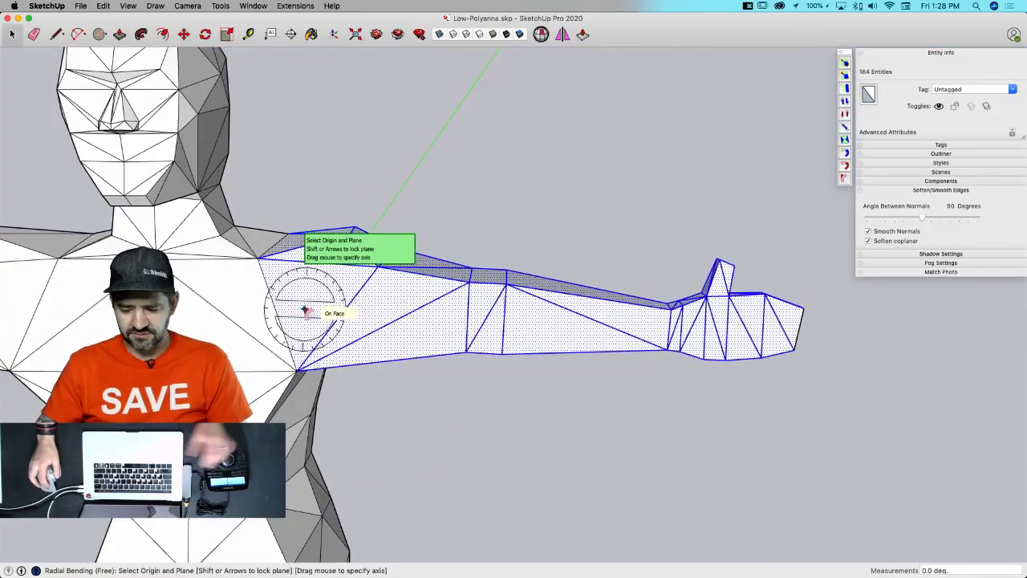
pyautogui.press('Right')
pyautogui.press('Right')
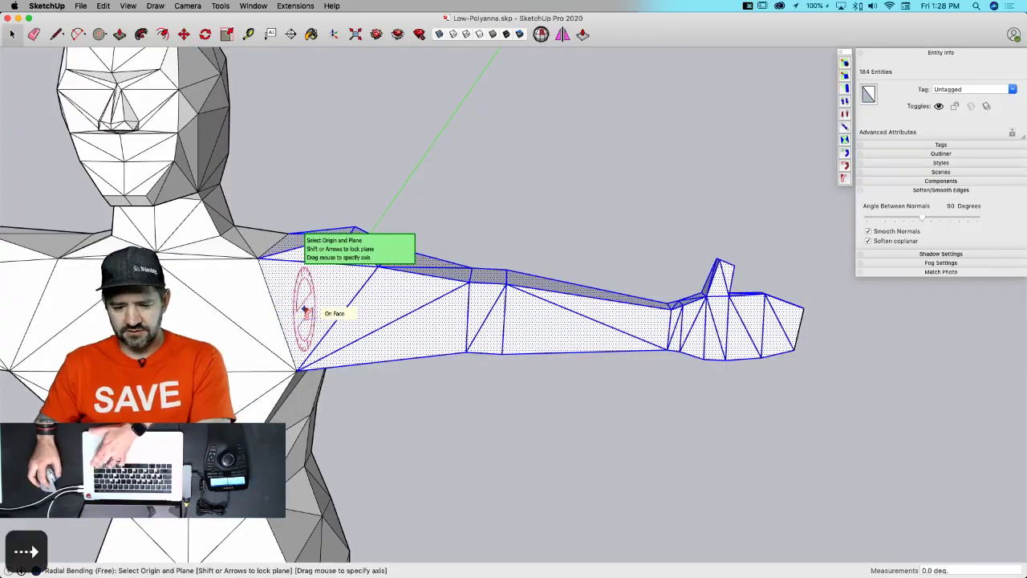
pyautogui.press('Left')
pyautogui.click(305, 311)
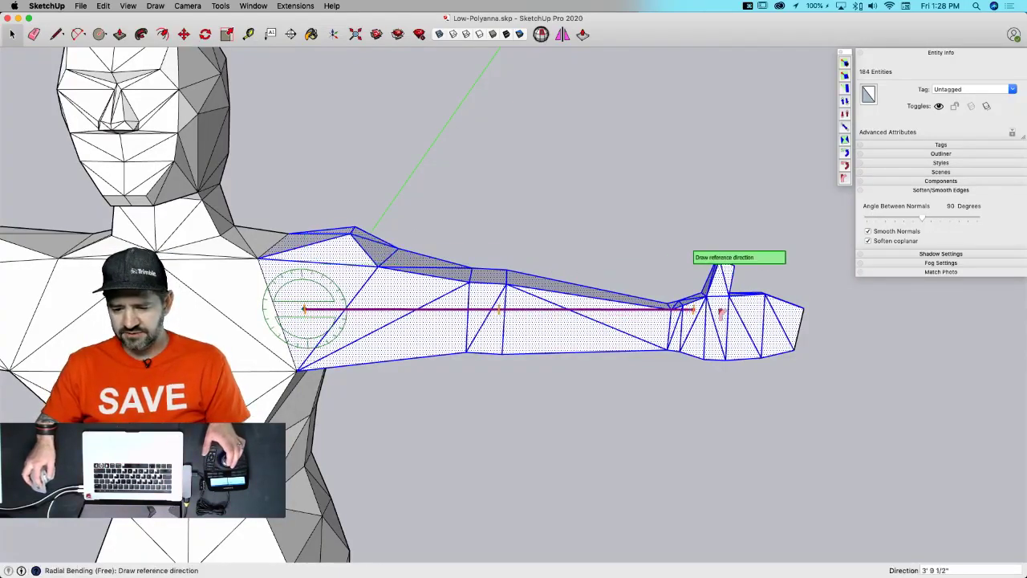
pyautogui.click(809, 319)
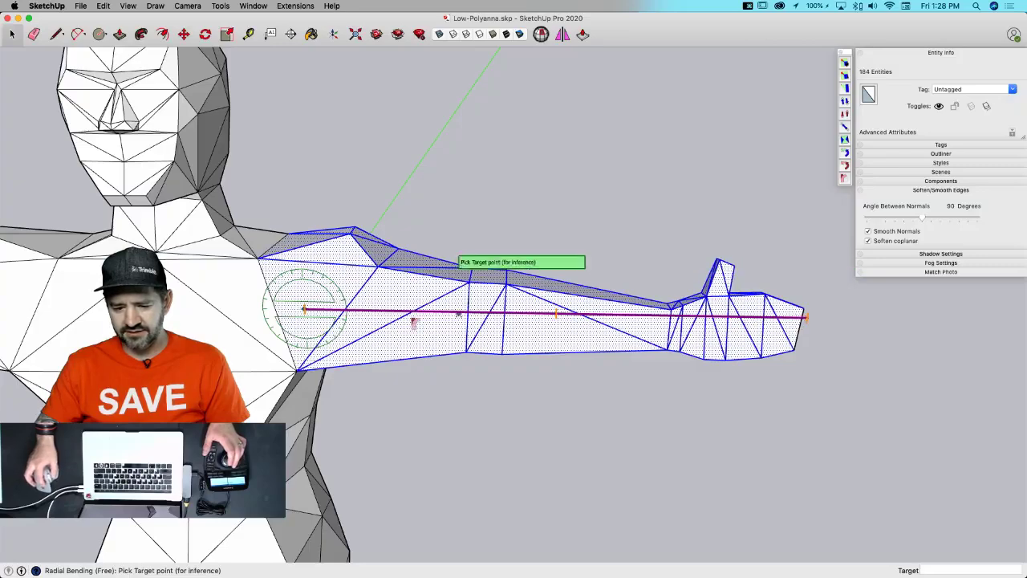
pyautogui.click(320, 313)
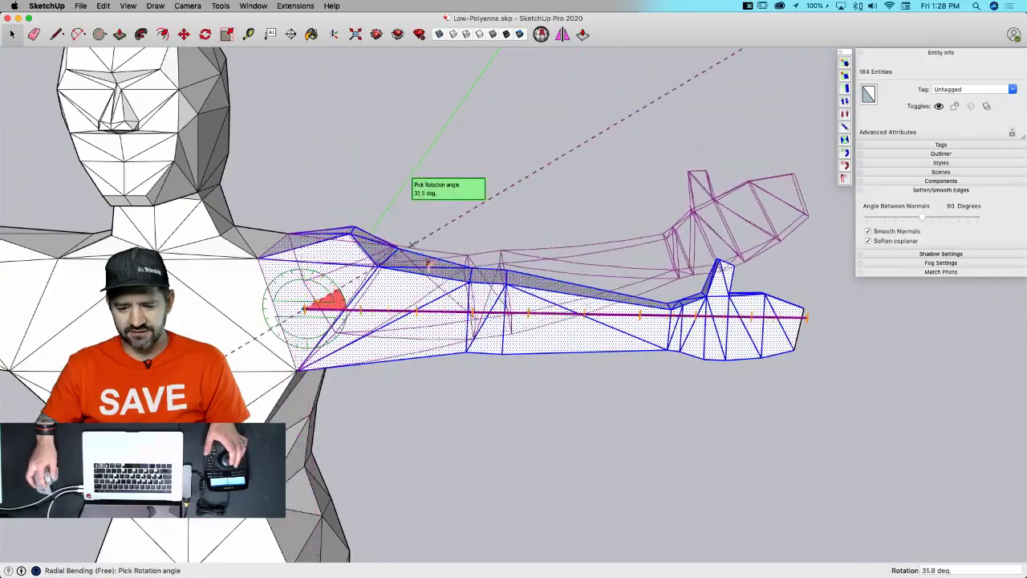
pyautogui.scroll(-3, 384, 204)
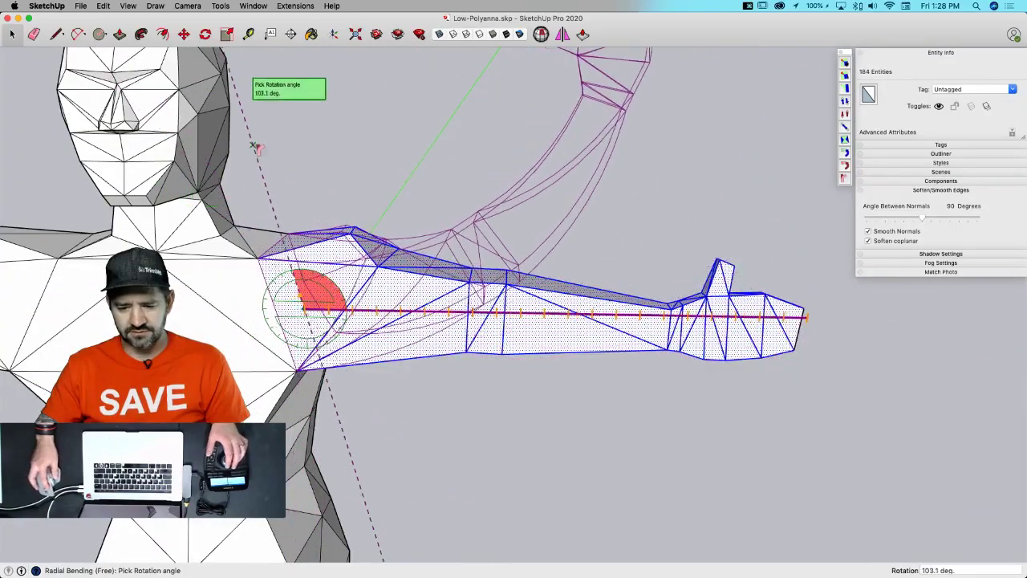
pyautogui.press('super+3')
pyautogui.press('Escape')
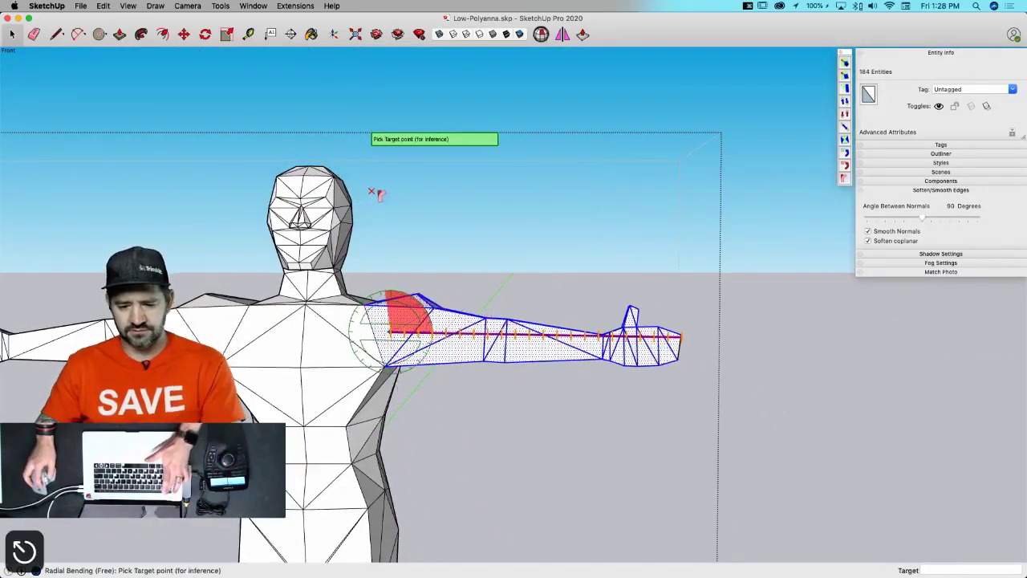
pyautogui.click(391, 332)
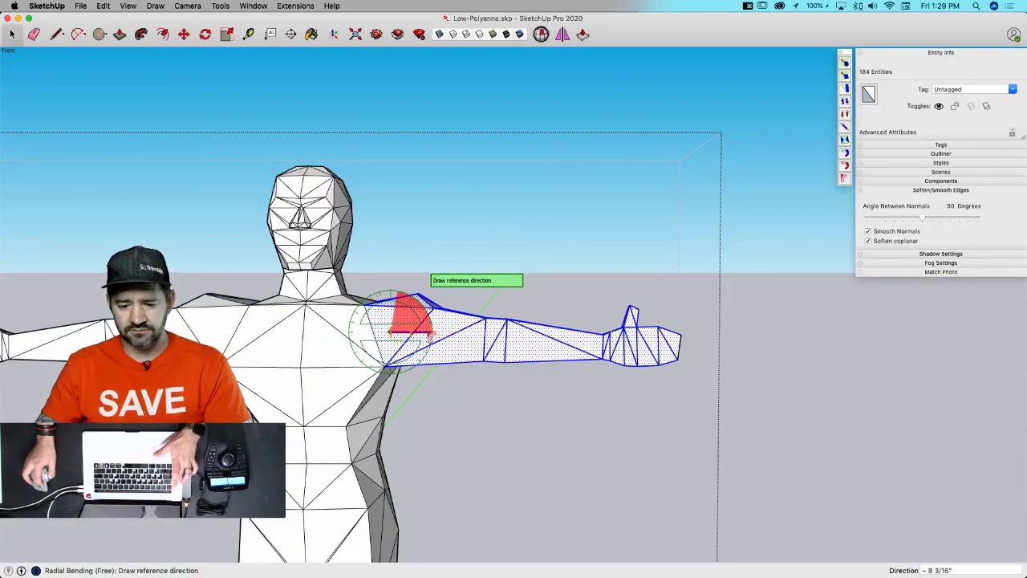
pyautogui.click(413, 271)
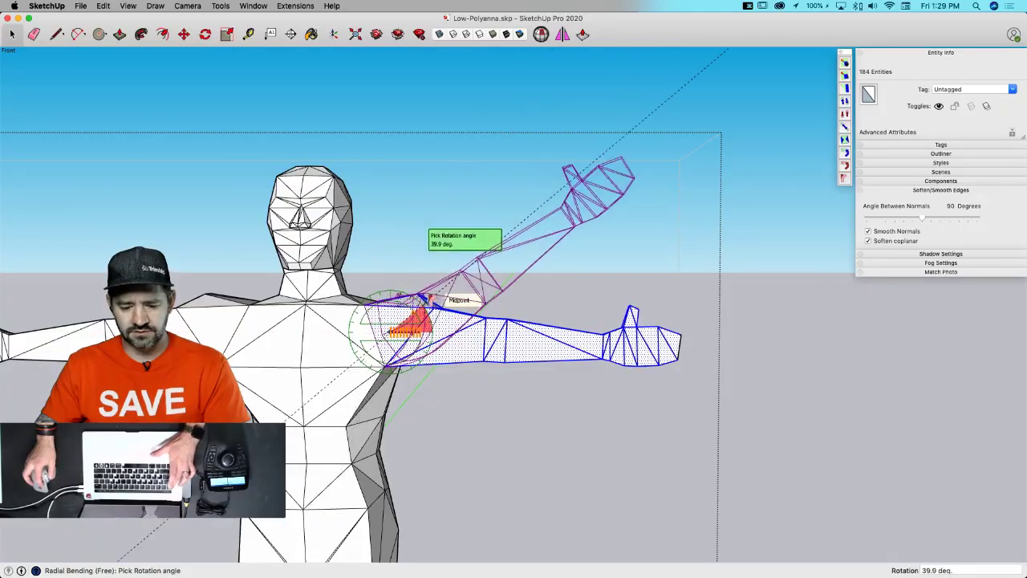
pyautogui.press('Escape')
pyautogui.press('Escape')
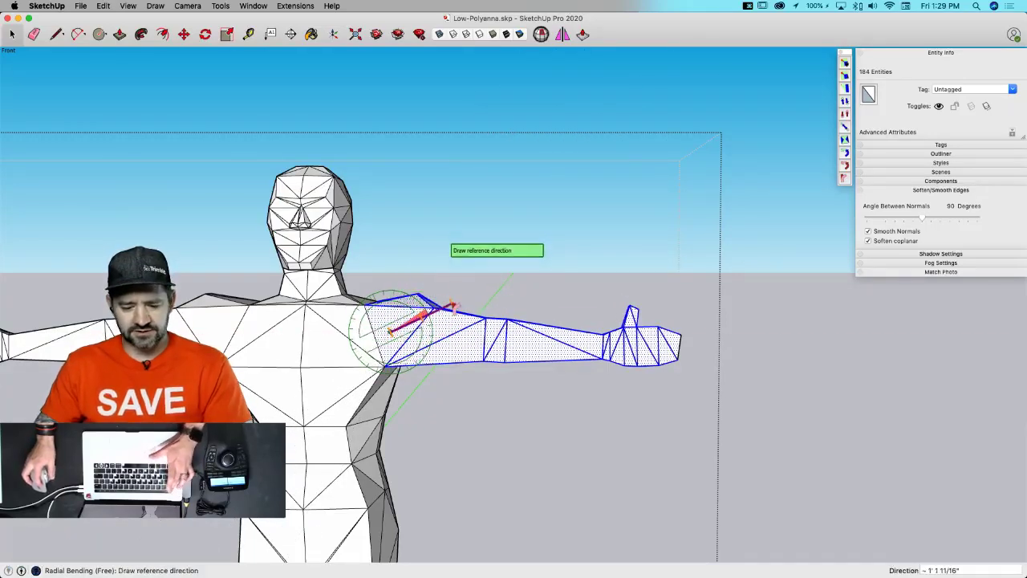
pyautogui.press('space')
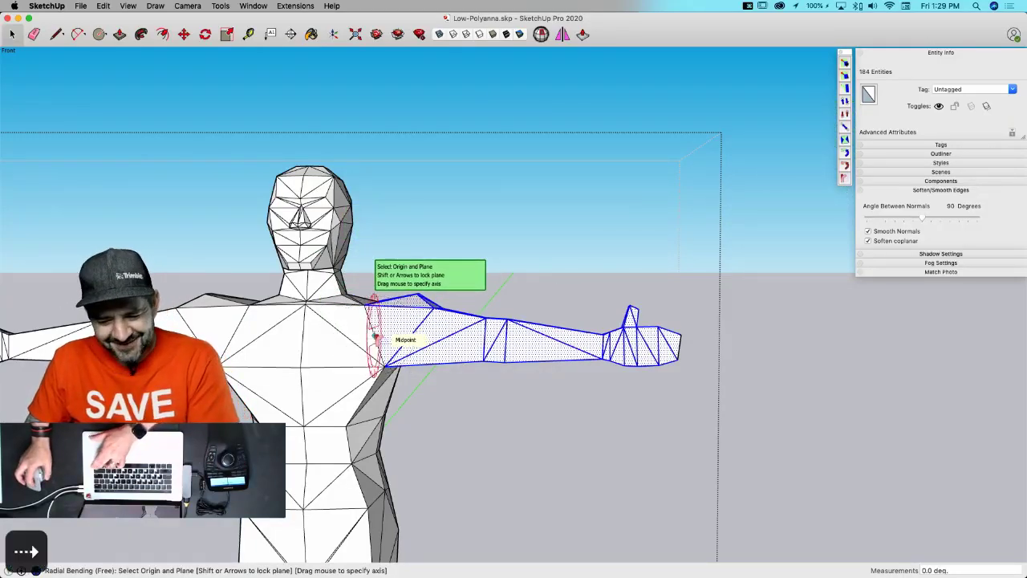
# - Try a 70-degree upward Radial Bending of the arm about the green axis, with a short reference direction starting at the shoulder edge's midpoint
pyautogui.click(374, 337)
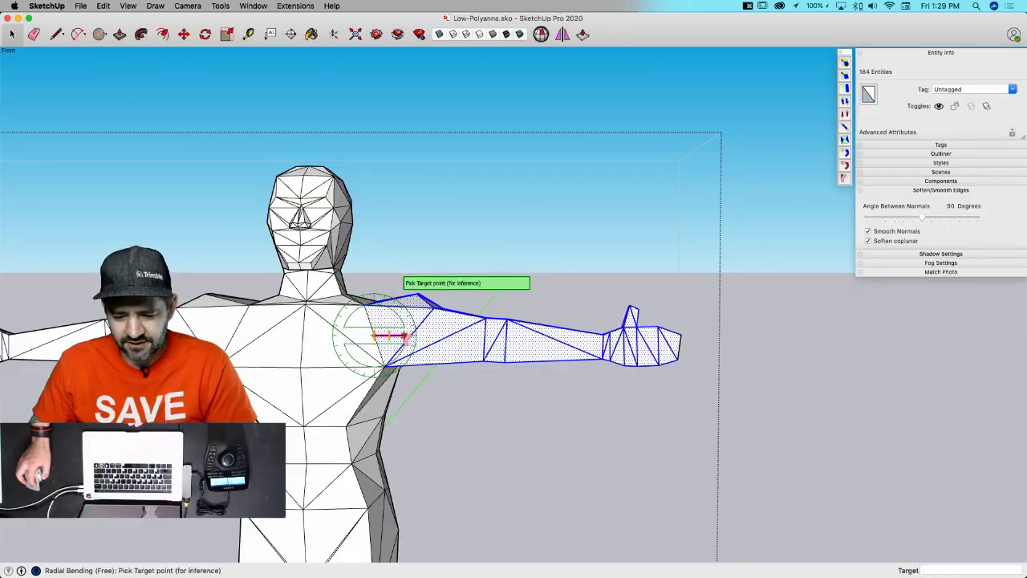
pyautogui.click(405, 337)
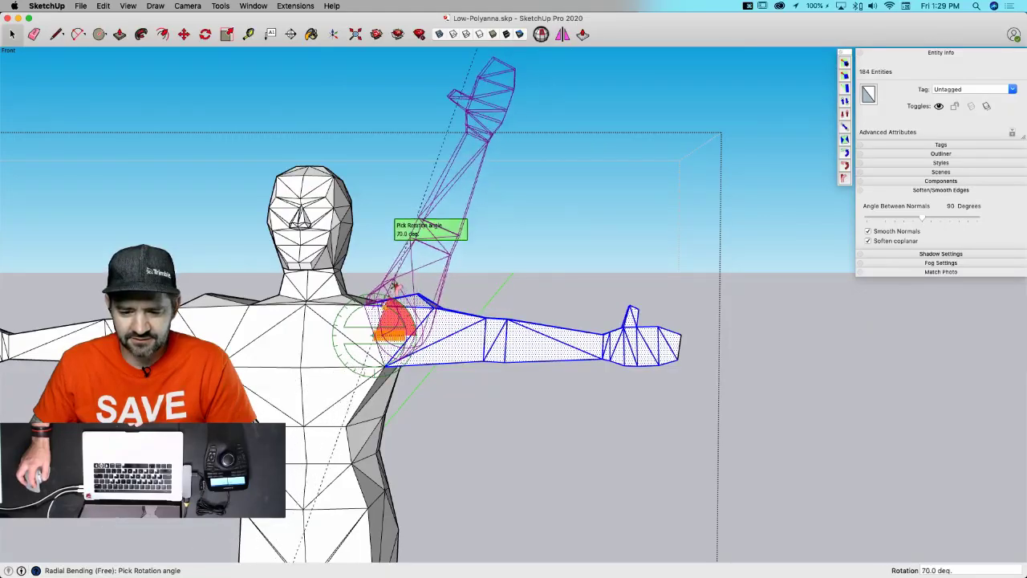
pyautogui.click(393, 285)
pyautogui.press('space')
pyautogui.scroll(3, 549, 309)
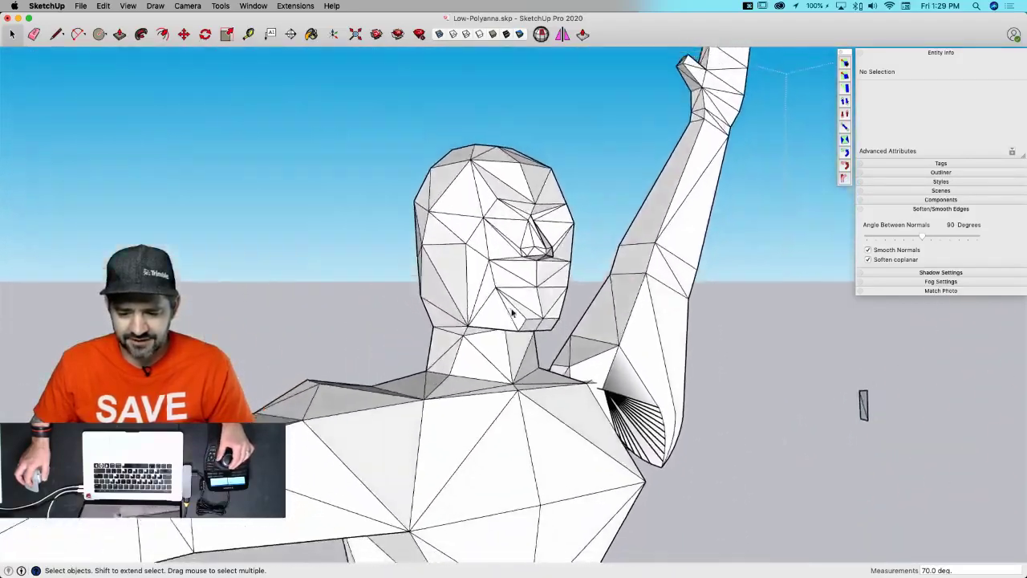
pyautogui.moveTo(512, 313)
pyautogui.mouseDown(button='middle')
pyautogui.moveTo(511, 324)
pyautogui.moveTo(518, 315)
pyautogui.mouseUp(button='middle')
pyautogui.press('super+z')
# - Reselect the arm including the shoulder faces and try a 47-degree upward Radial Bending with the reference direction running from the shoulder into the upper arm
pyautogui.scroll(-3, 519, 313)
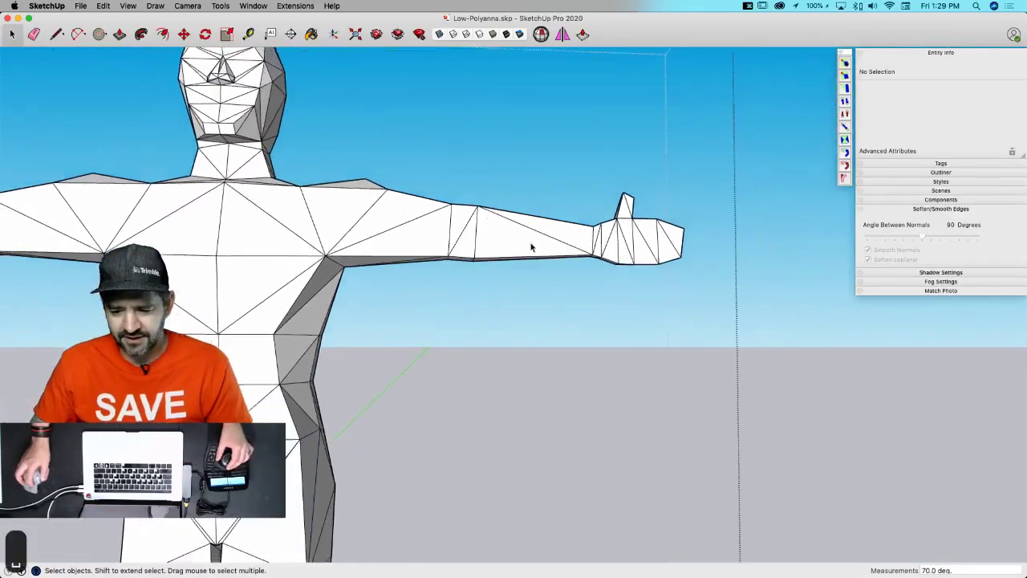
pyautogui.moveTo(364, 344); pyautogui.dragTo(369, 345)
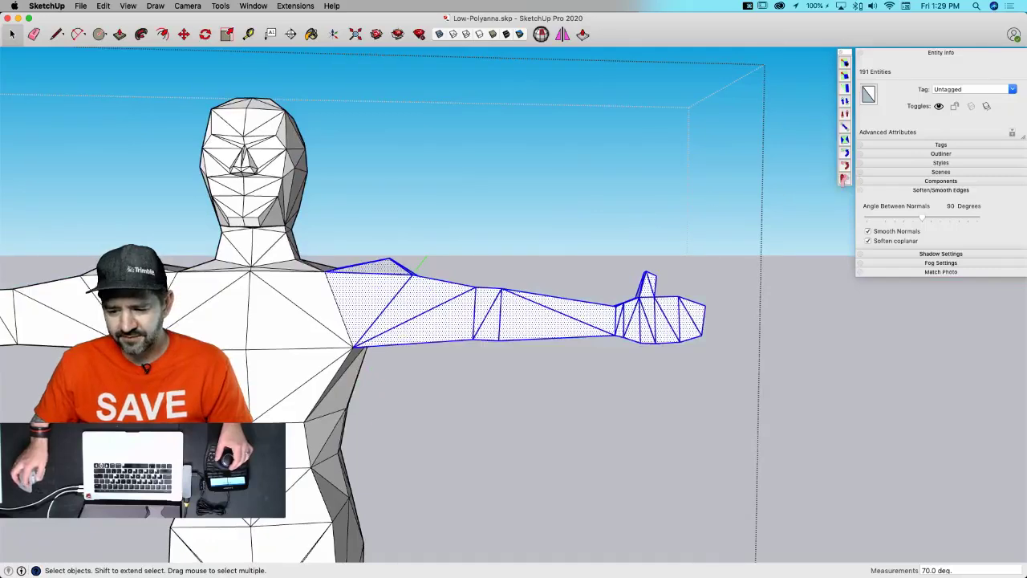
pyautogui.click(843, 178)
pyautogui.click(322, 305)
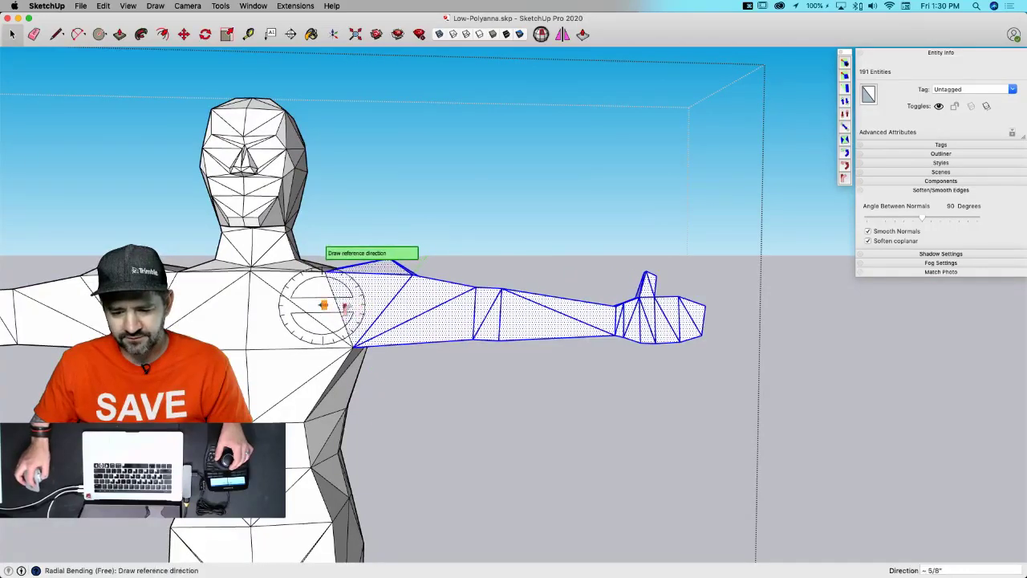
pyautogui.click(401, 305)
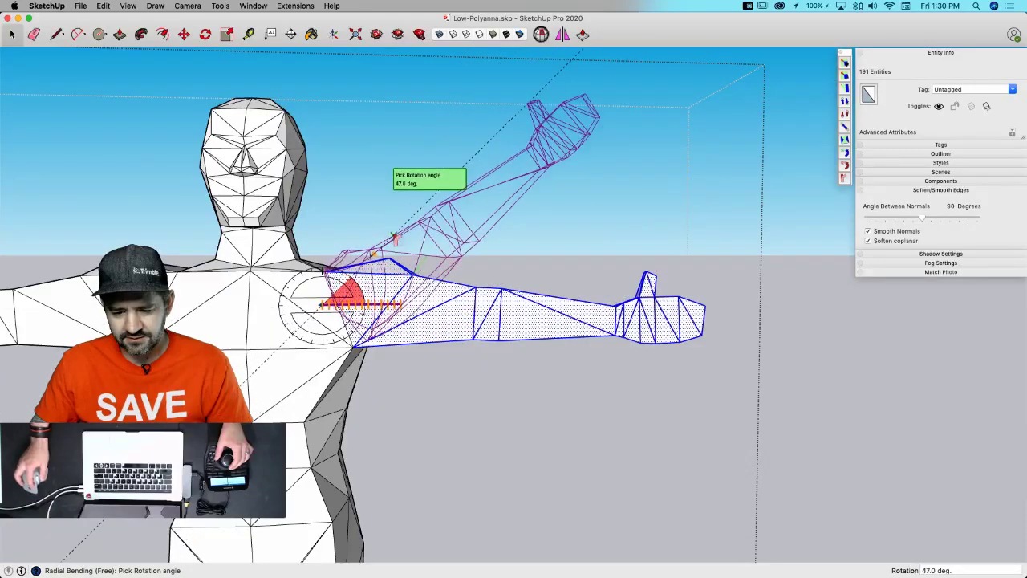
pyautogui.click(393, 236)
pyautogui.moveTo(427, 366); pyautogui.dragTo(434, 374, button='middle')
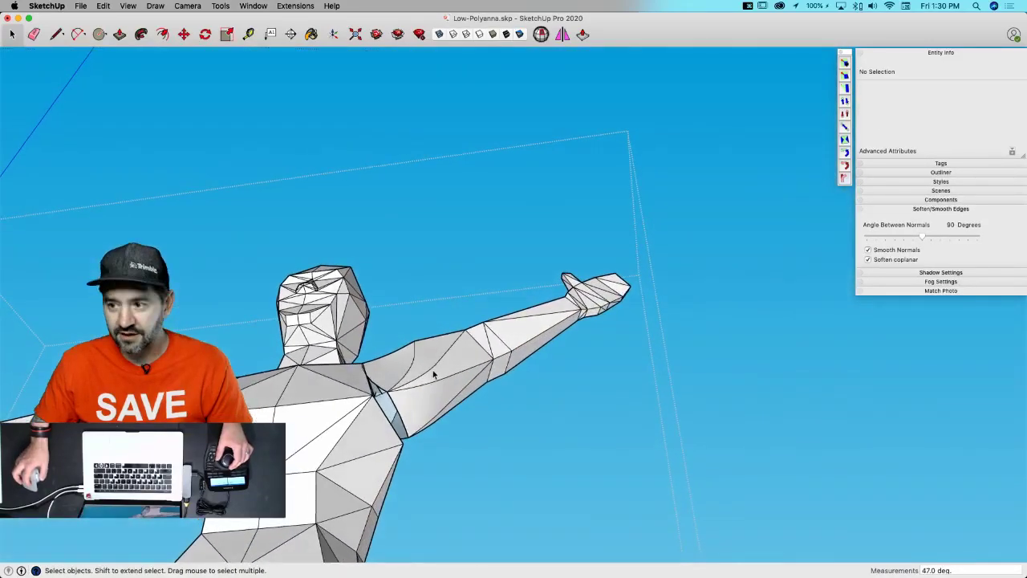
pyautogui.press('super+z')
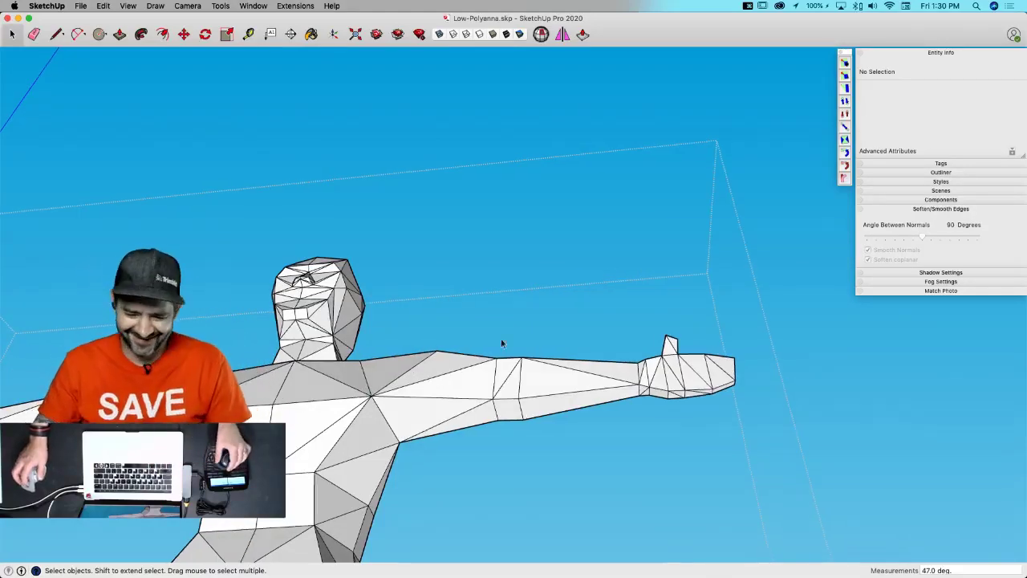
pyautogui.moveTo(736, 309); pyautogui.dragTo(495, 431)
pyautogui.moveTo(415, 498); pyautogui.dragTo(414, 498)
pyautogui.press('q')
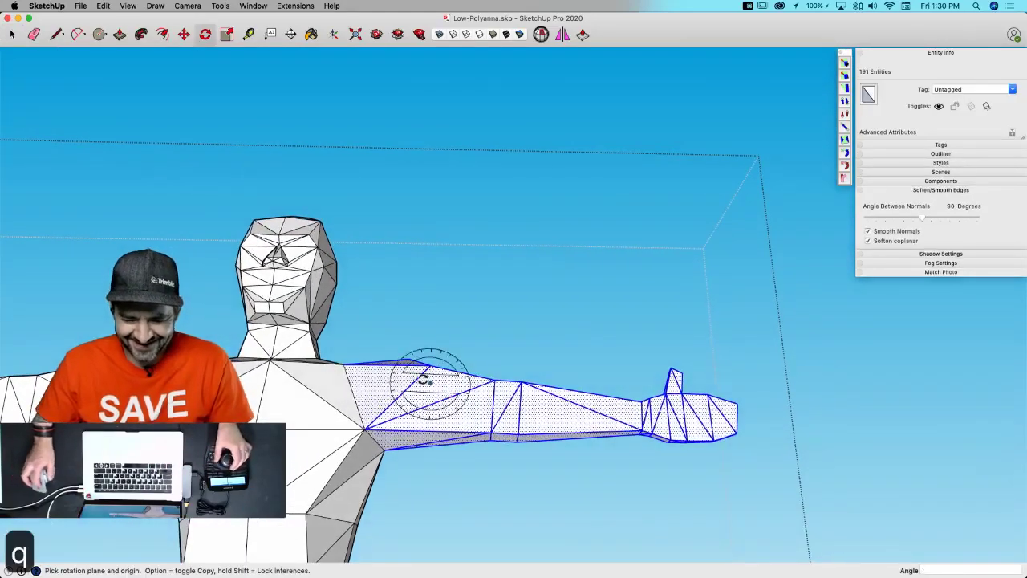
pyautogui.press('Right')
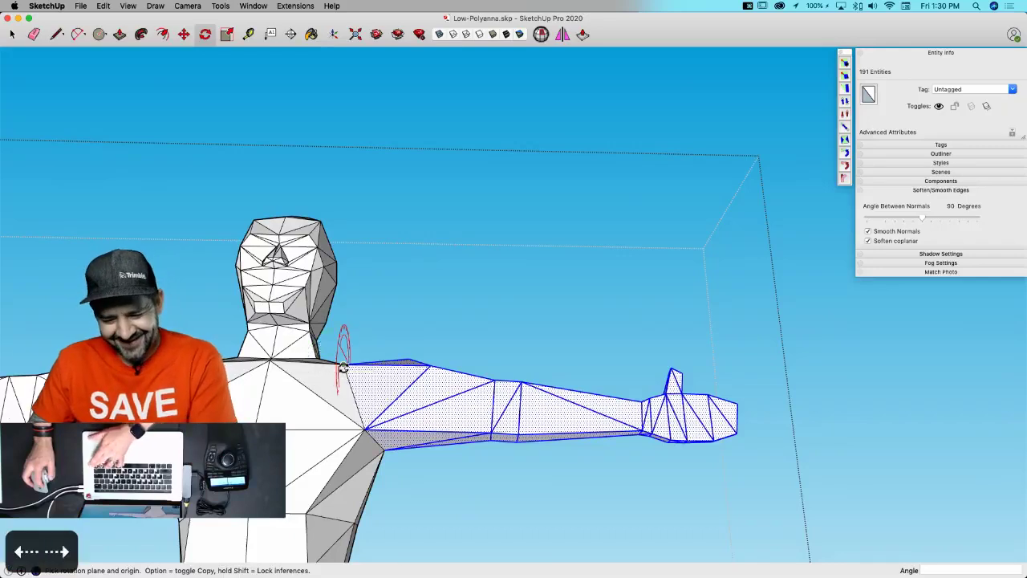
pyautogui.click(344, 367)
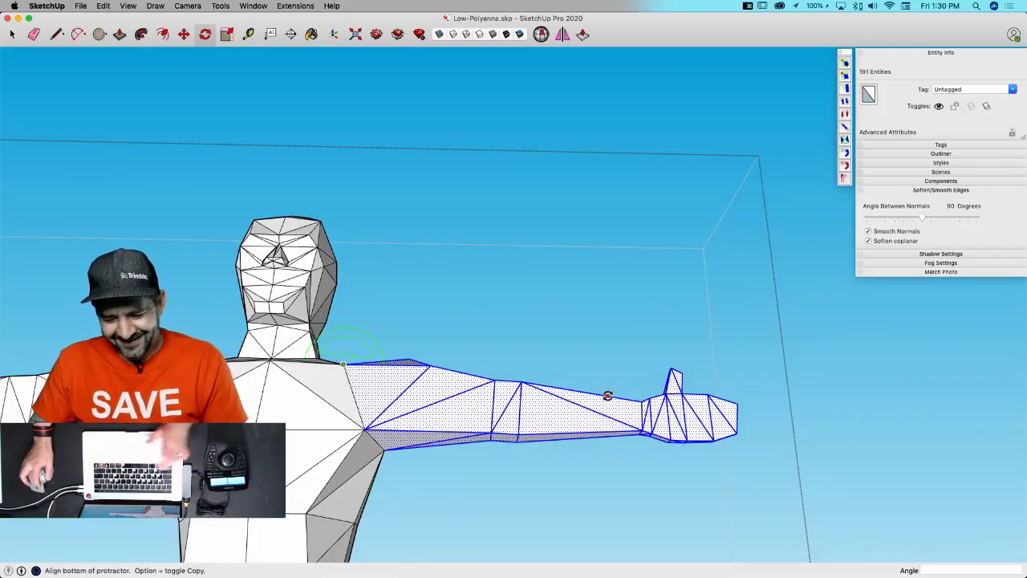
pyautogui.click(607, 394)
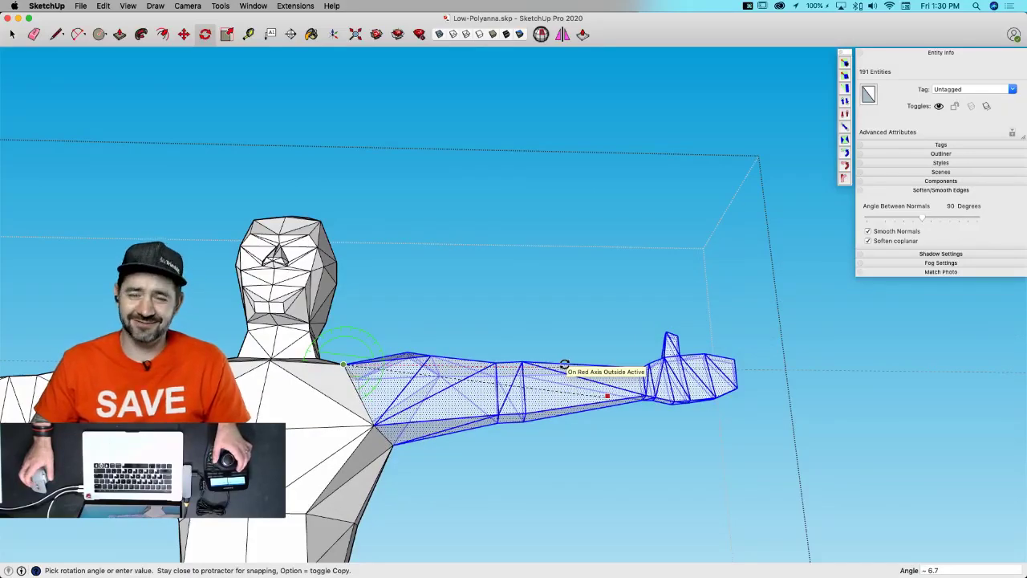
pyautogui.press('space')
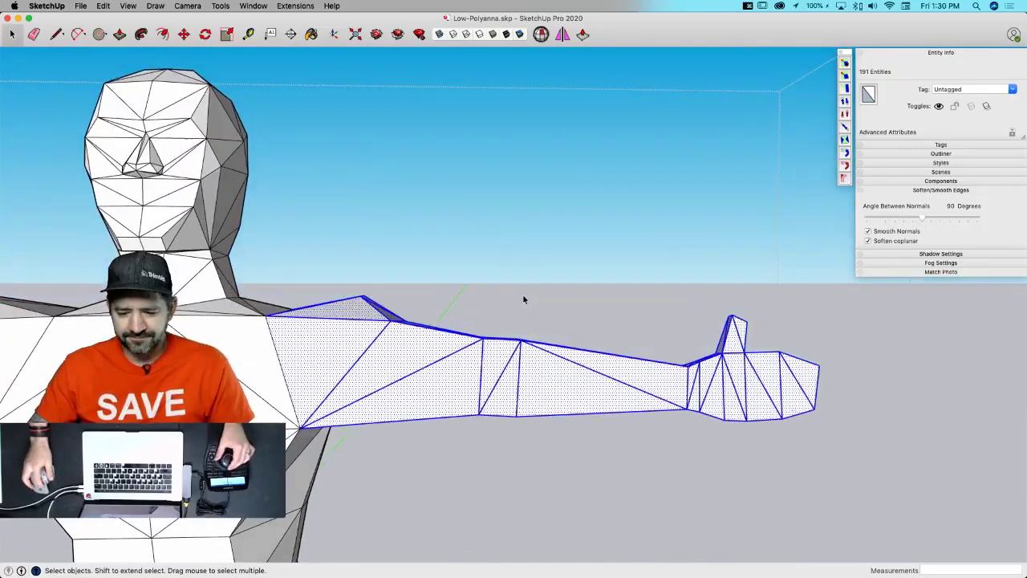
# - Select the arm without the shoulder faces and try a 55.5-degree upward Radial Bending about the green axis, with its origin inside the shoulder
pyautogui.click(521, 296)
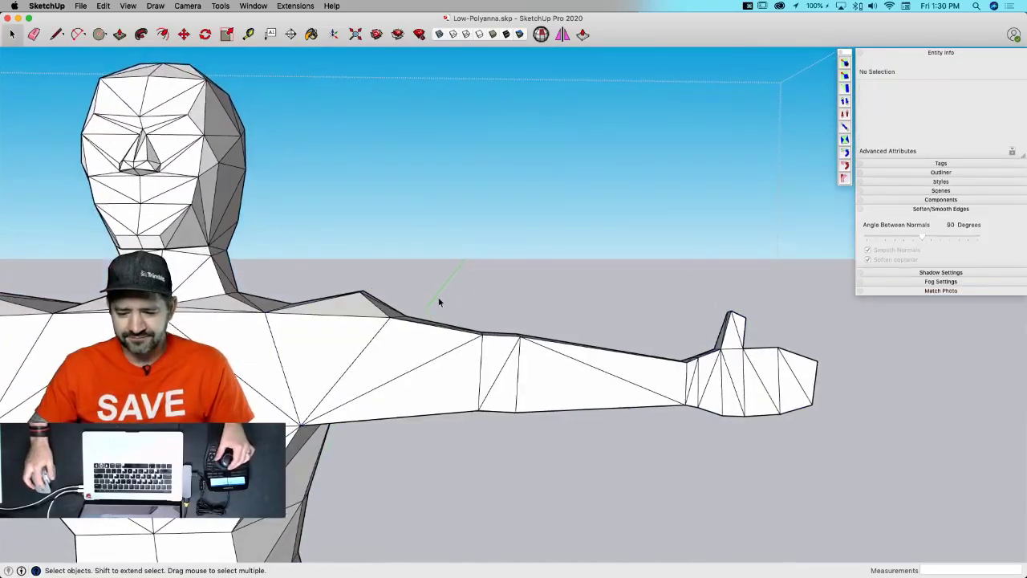
pyautogui.moveTo(395, 435); pyautogui.dragTo(394, 435)
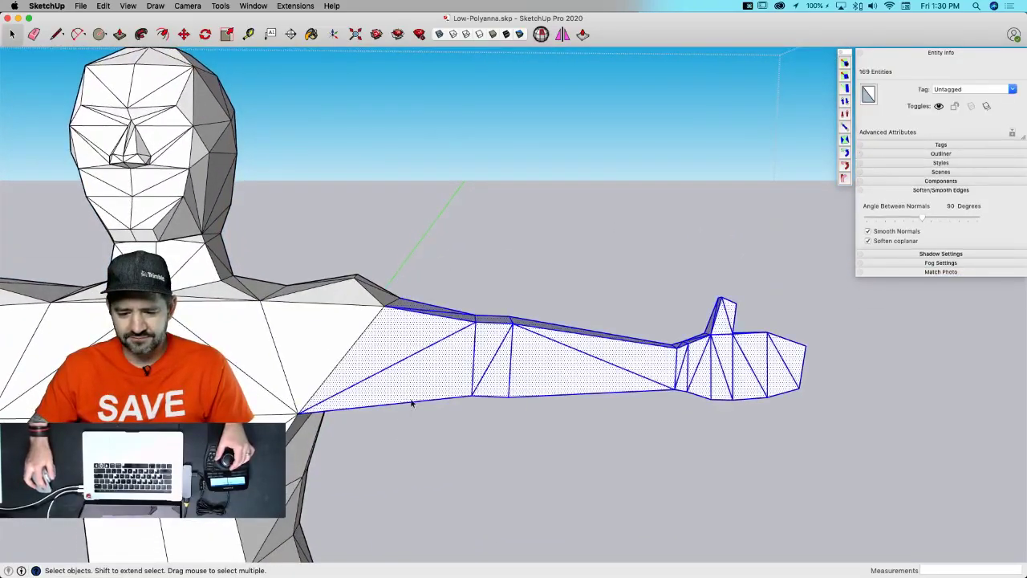
pyautogui.click(842, 180)
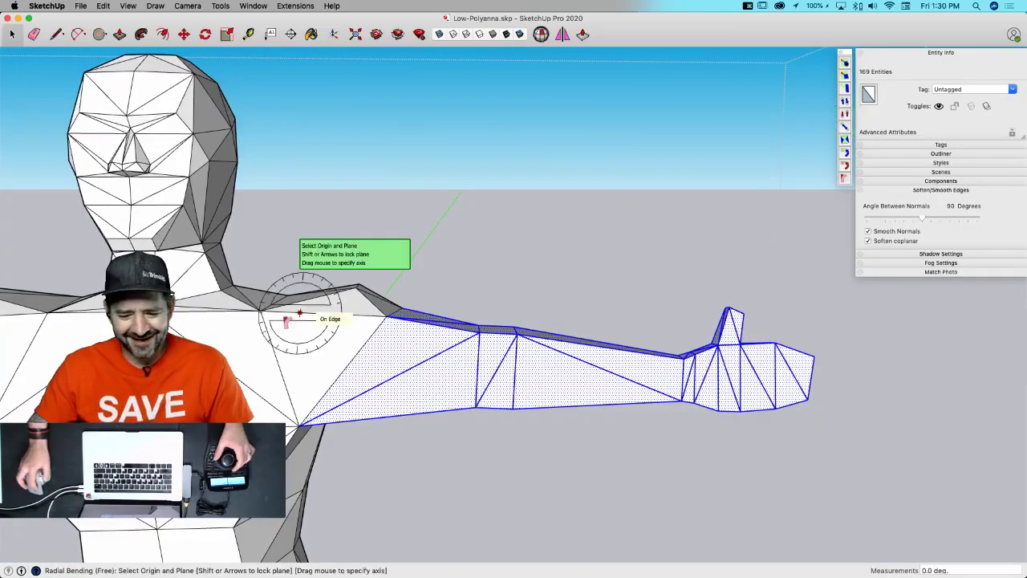
pyautogui.press('Right')
pyautogui.click(307, 352)
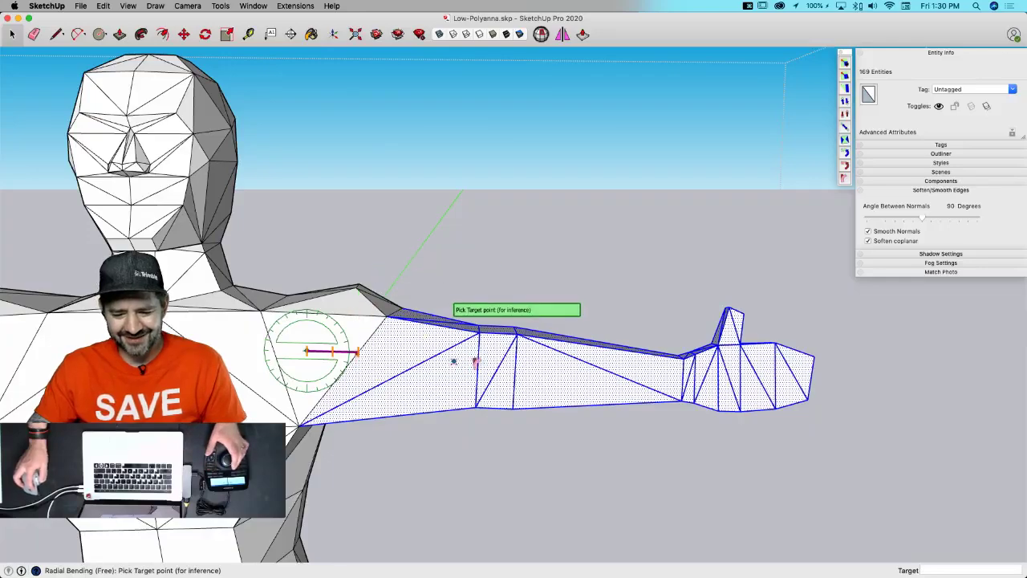
pyautogui.click(450, 358)
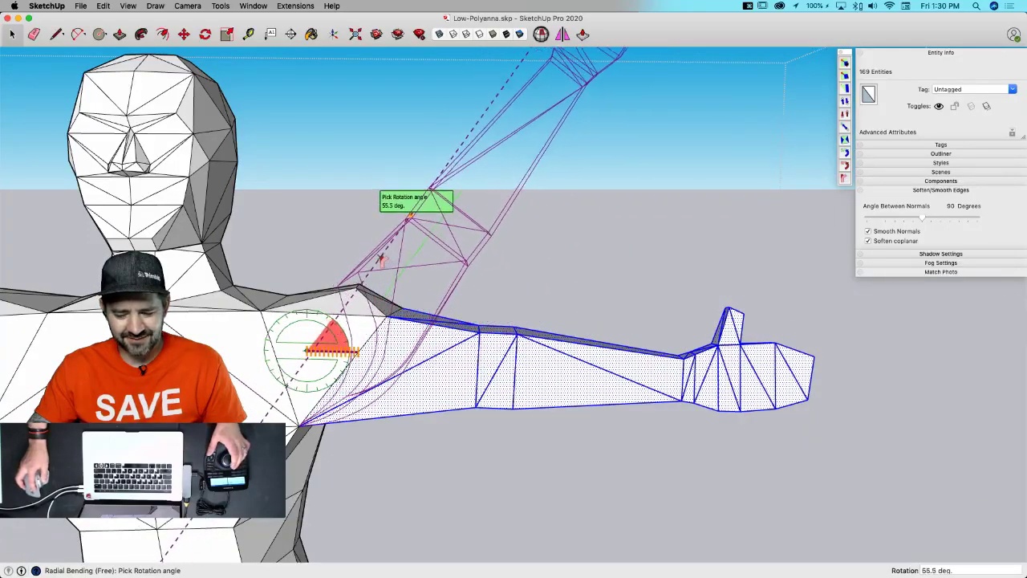
pyautogui.click(380, 257)
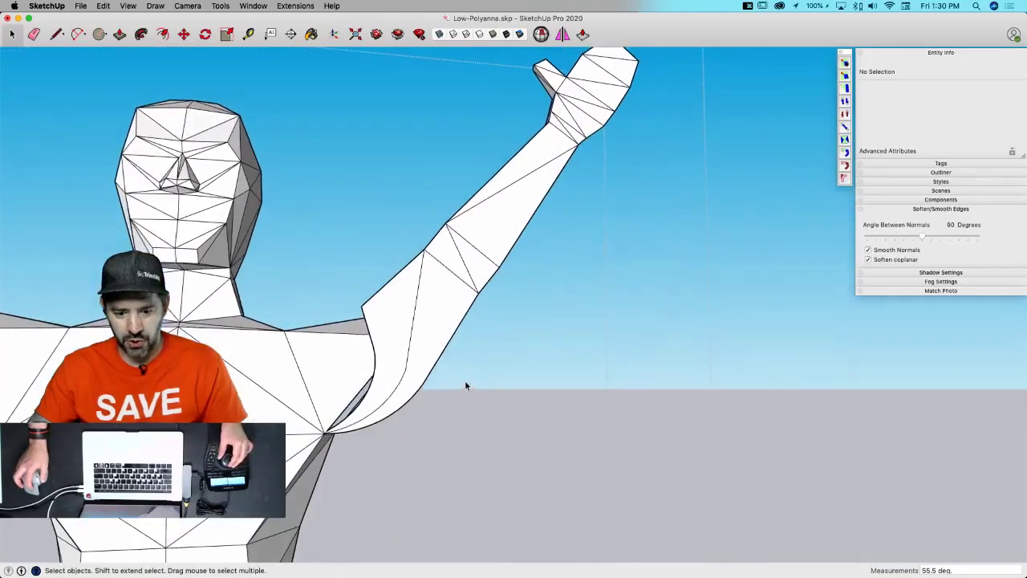
pyautogui.press('super+z')
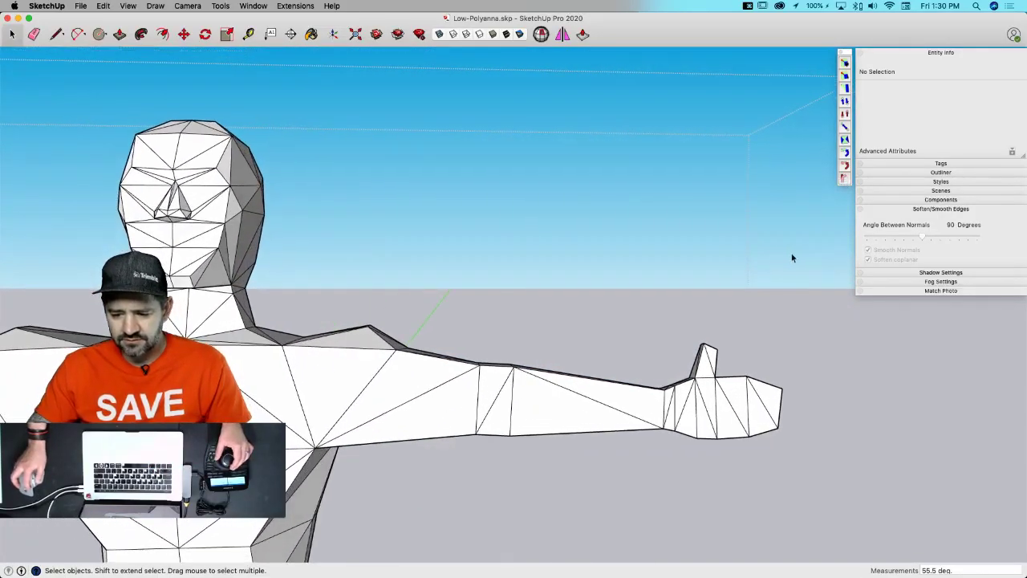
# - Select the arm without the shoulder faces and try a Radial Bending from the inner shoulder corner, with the reference direction reaching past the elbow
pyautogui.moveTo(436, 503); pyautogui.dragTo(436, 503)
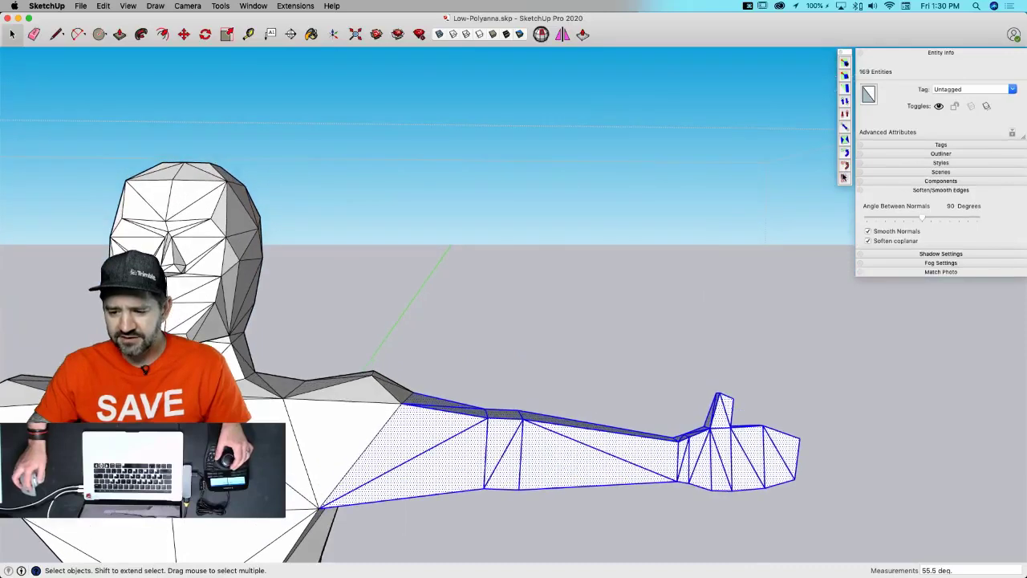
pyautogui.click(285, 399)
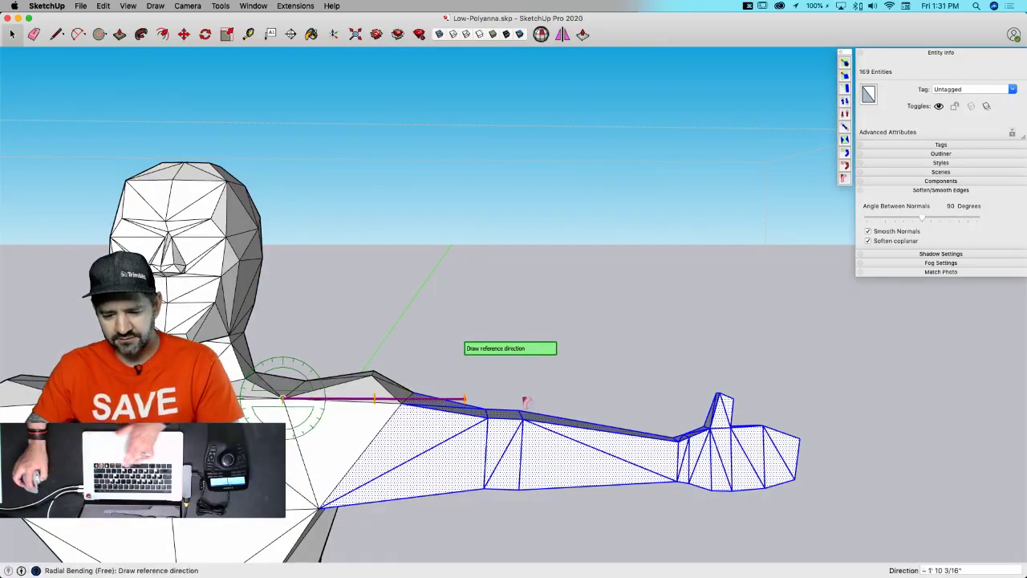
pyautogui.click(581, 399)
pyautogui.click(539, 325)
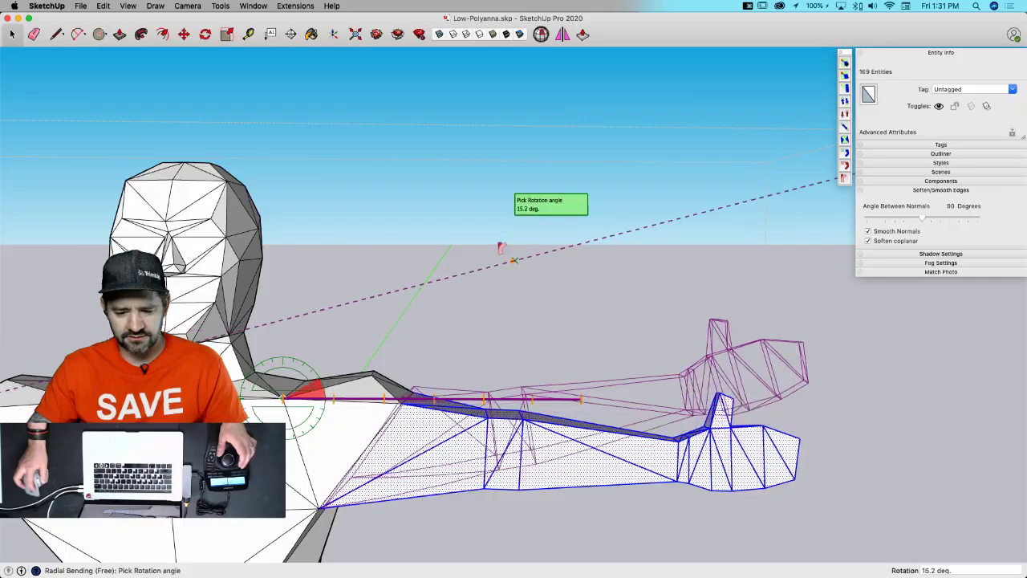
pyautogui.press('Escape')
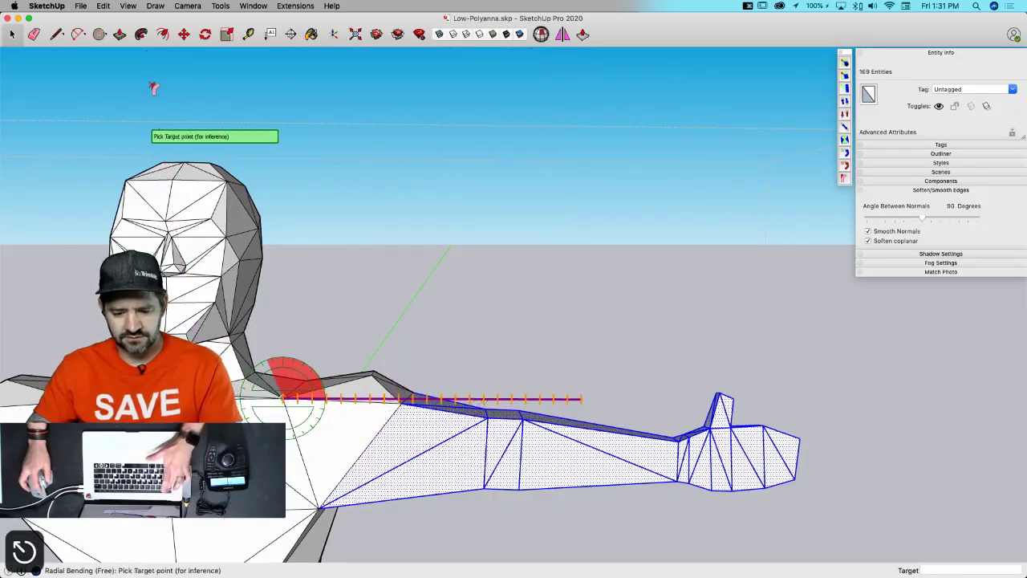
pyautogui.press('Escape')
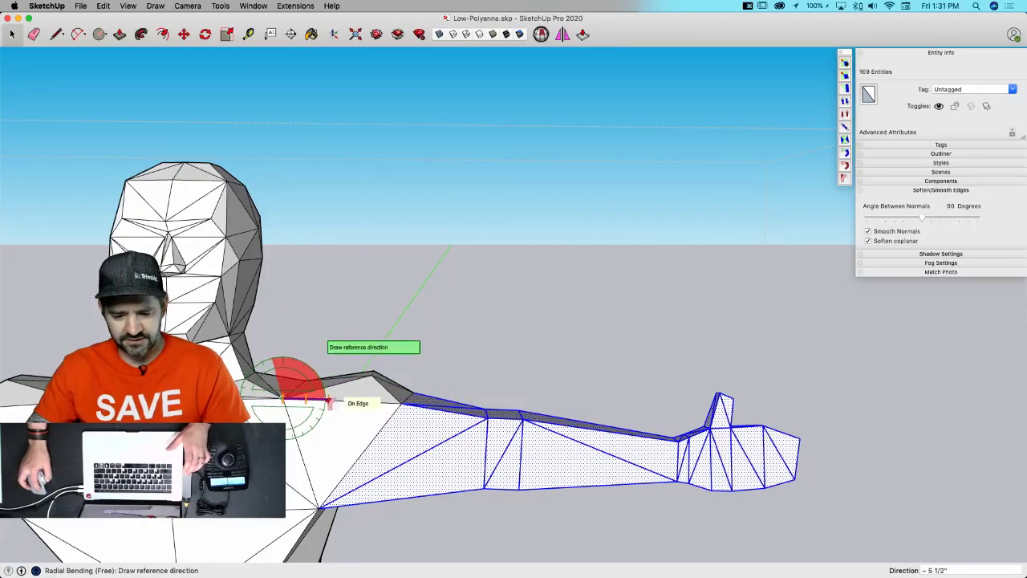
# - Try a 79.8-degree upward Radial Bending of the arm with a reference direction about 5 1/2" long across the shoulder, and undo it
pyautogui.click(328, 401)
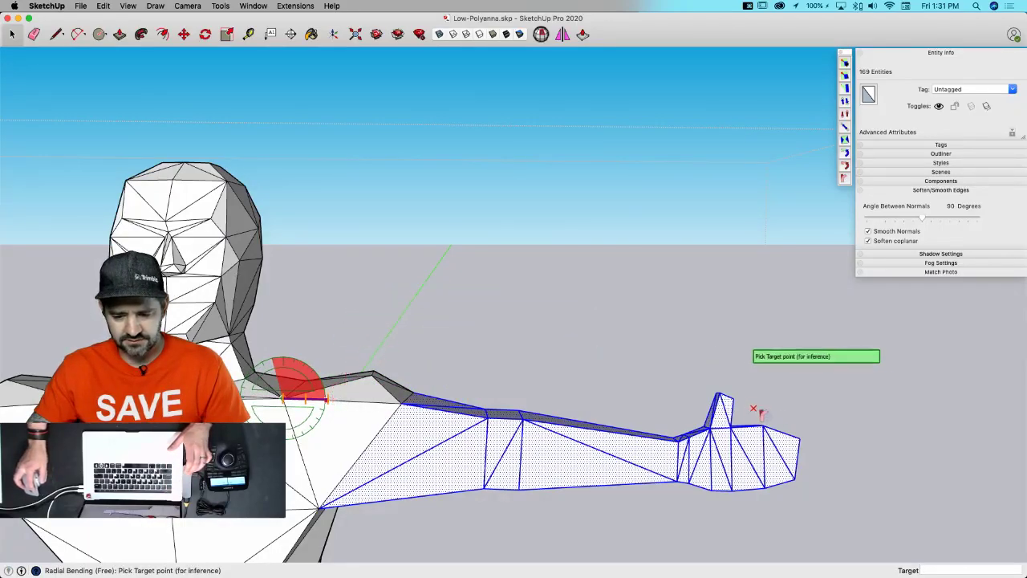
pyautogui.click(802, 413)
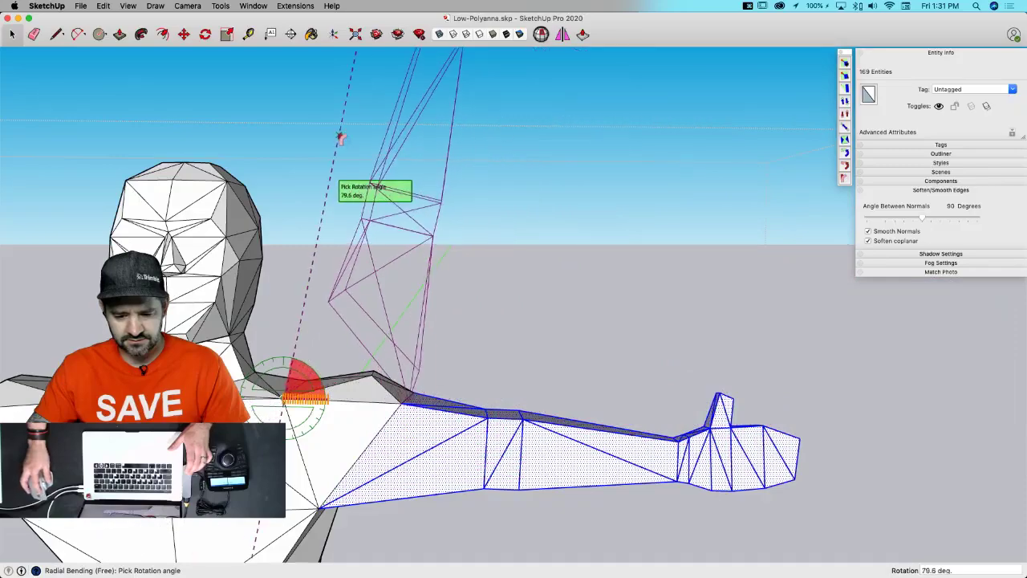
pyautogui.click(361, 151)
pyautogui.click(361, 151)
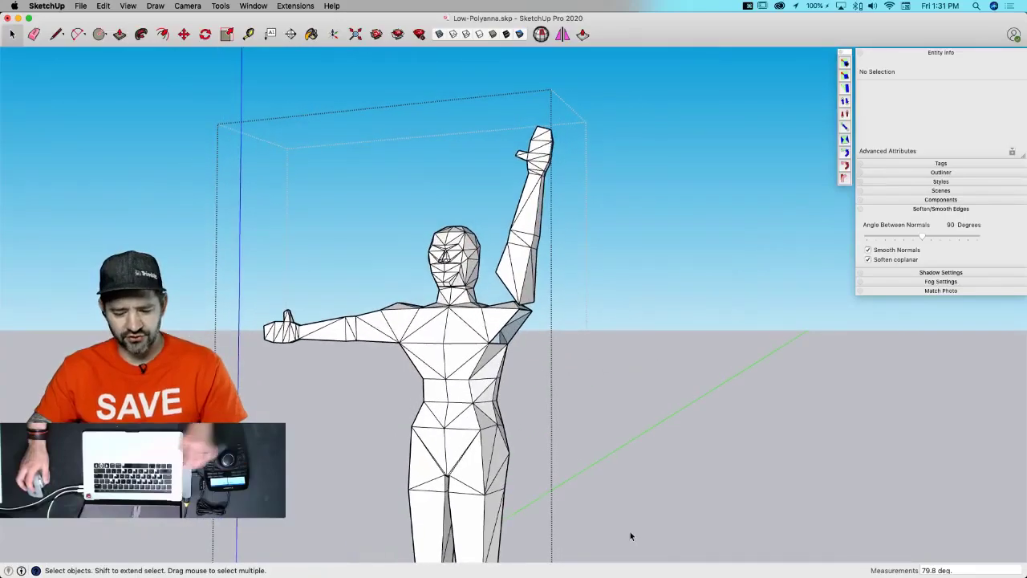
pyautogui.press('super+z')
# - Select the arm including the shoulder faces and try a 78.1-degree upward Radial Bending about the green axis, with its origin on the collar edge
pyautogui.press('space')
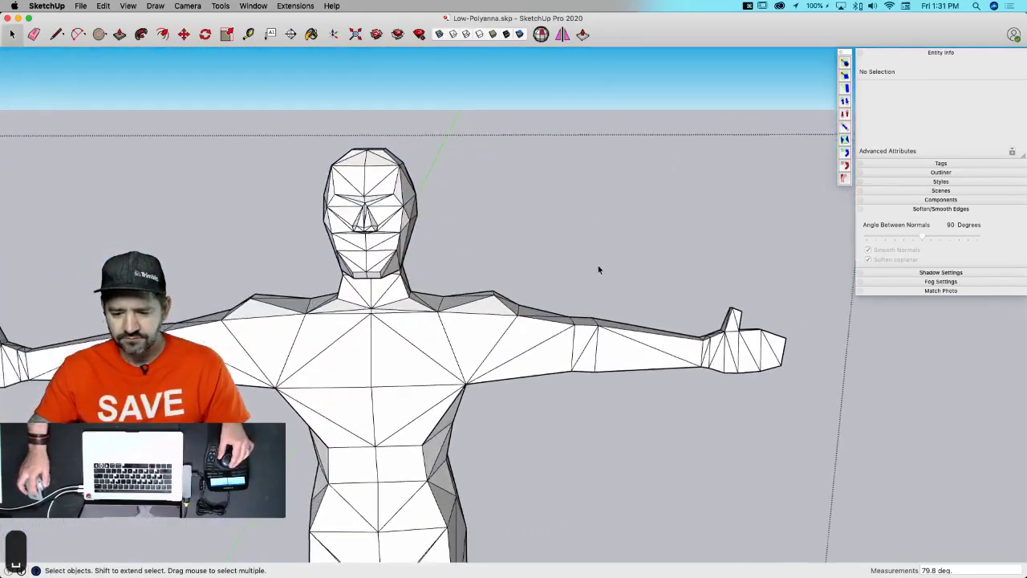
pyautogui.moveTo(787, 227); pyautogui.dragTo(401, 543)
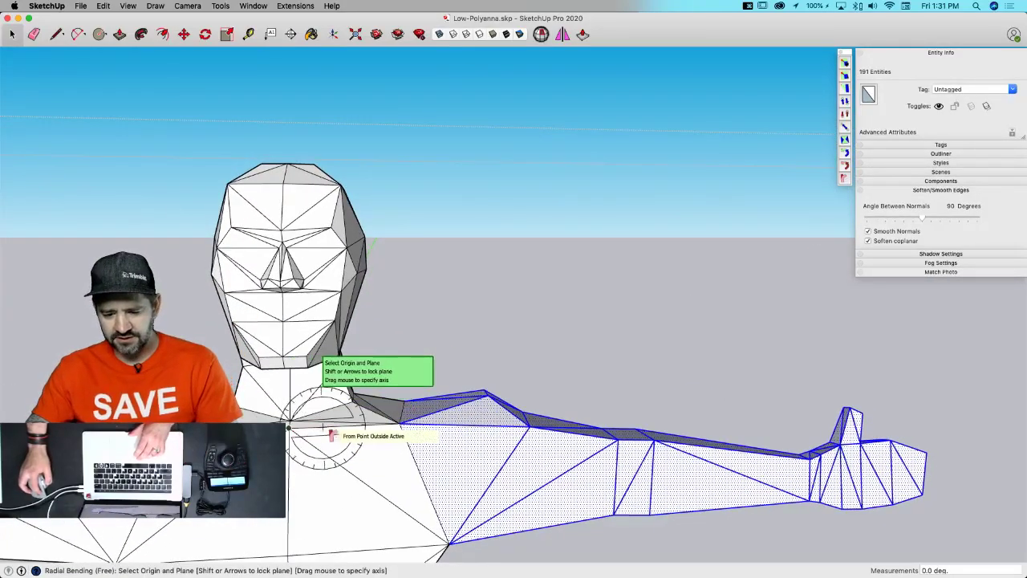
pyautogui.press('Left')
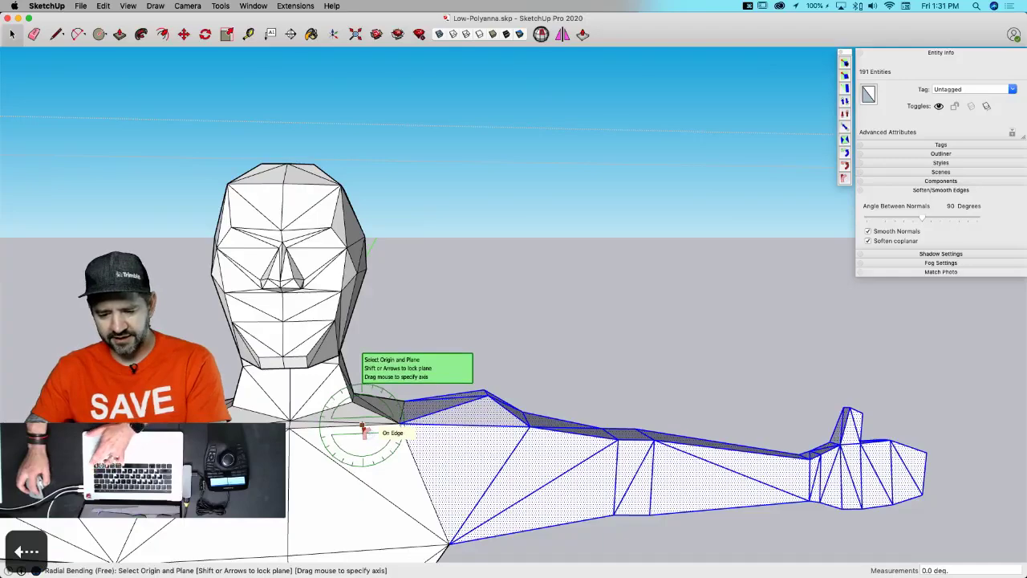
pyautogui.click(362, 431)
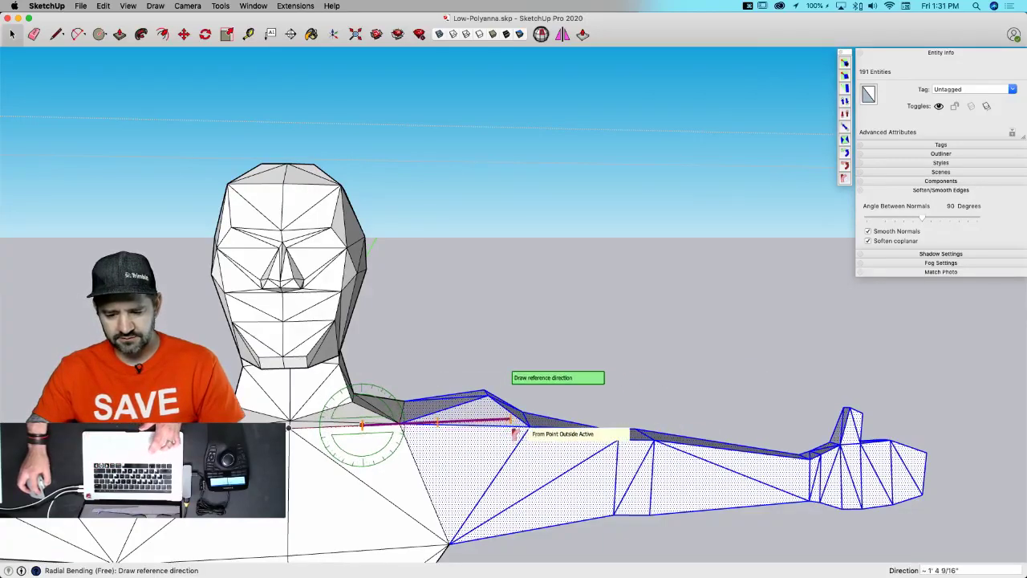
pyautogui.click(511, 420)
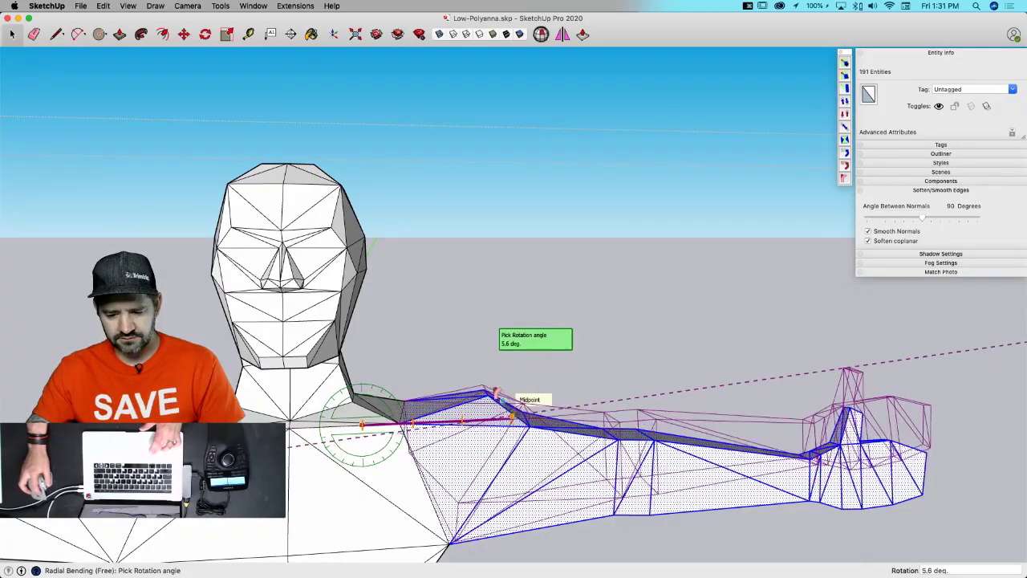
pyautogui.click(392, 332)
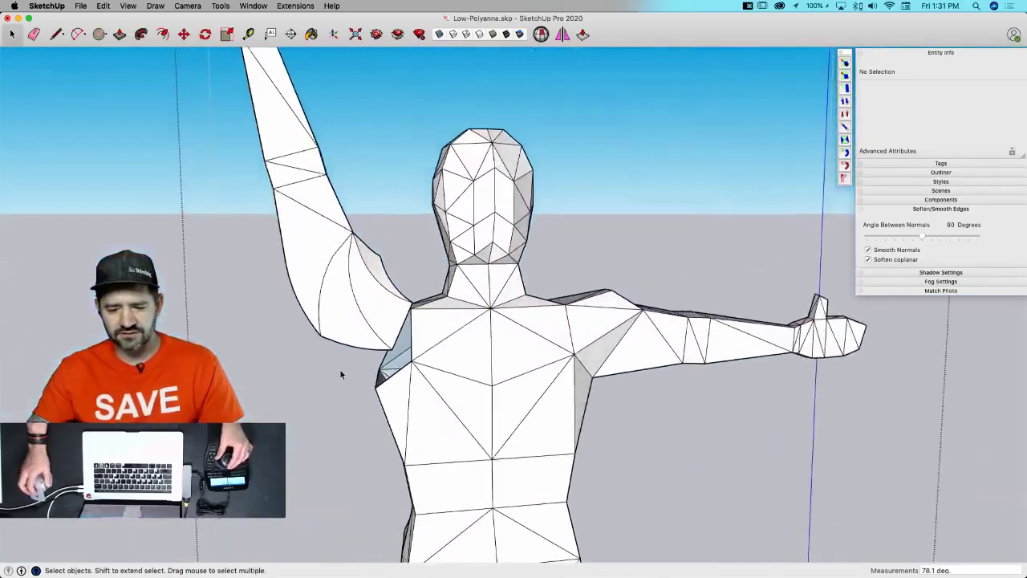
pyautogui.scroll(10, 509, 369)
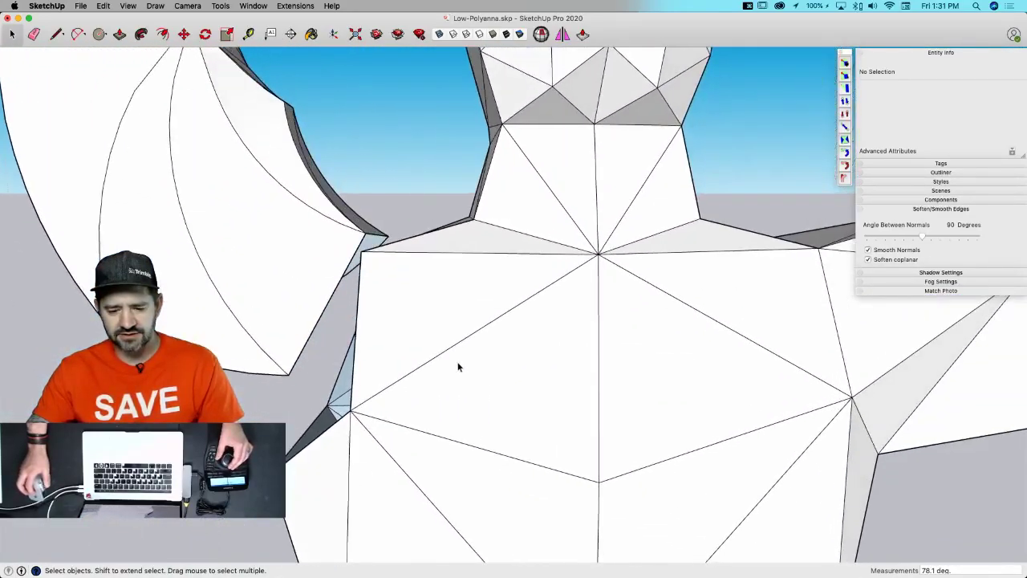
pyautogui.scroll(-5, 458, 367)
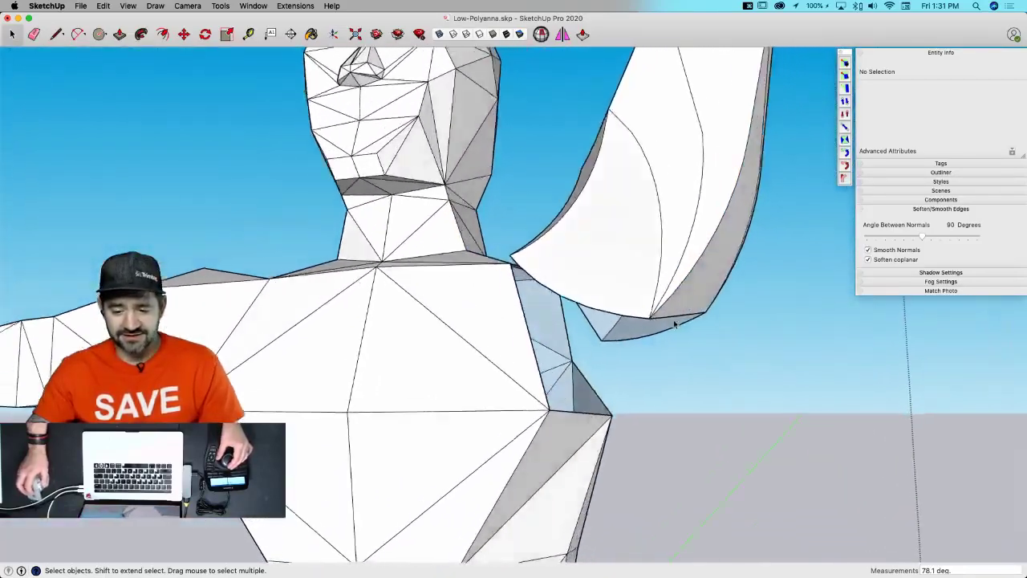
pyautogui.scroll(-8, 674, 324)
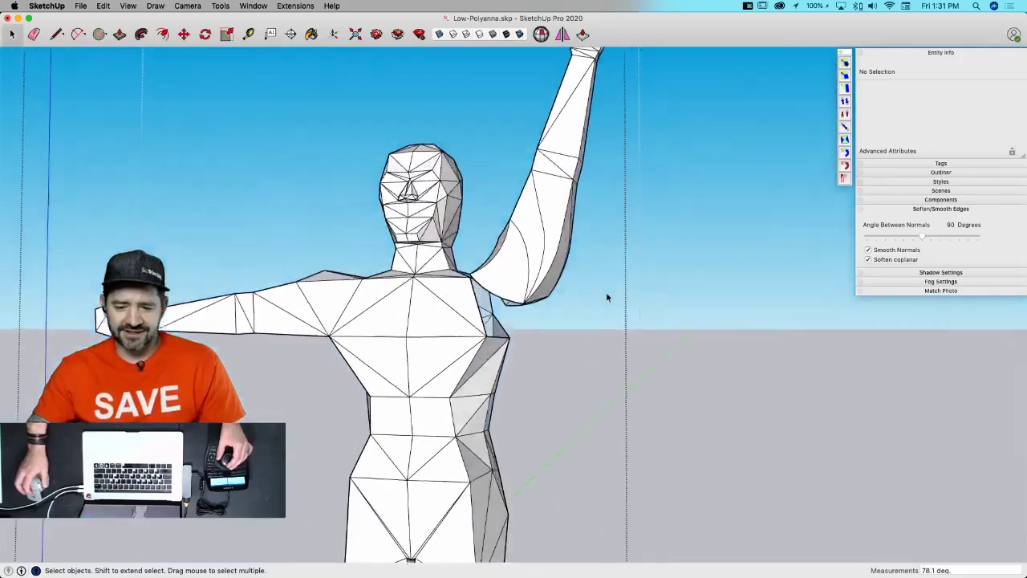
pyautogui.scroll(-3, 607, 297)
pyautogui.press('super+z')
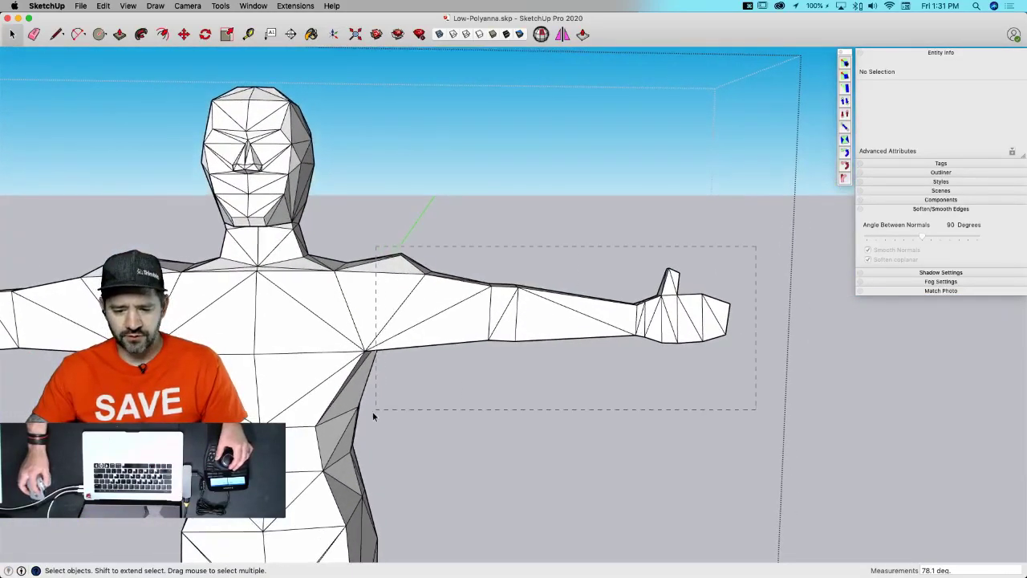
# - Select the arm including the shoulder faces and rotate it about 33.9 degrees upward about the green axis, pivoting at the inner shoulder corner
pyautogui.moveTo(405, 401); pyautogui.dragTo(396, 405)
pyautogui.scroll(3, 561, 321)
pyautogui.press('q')
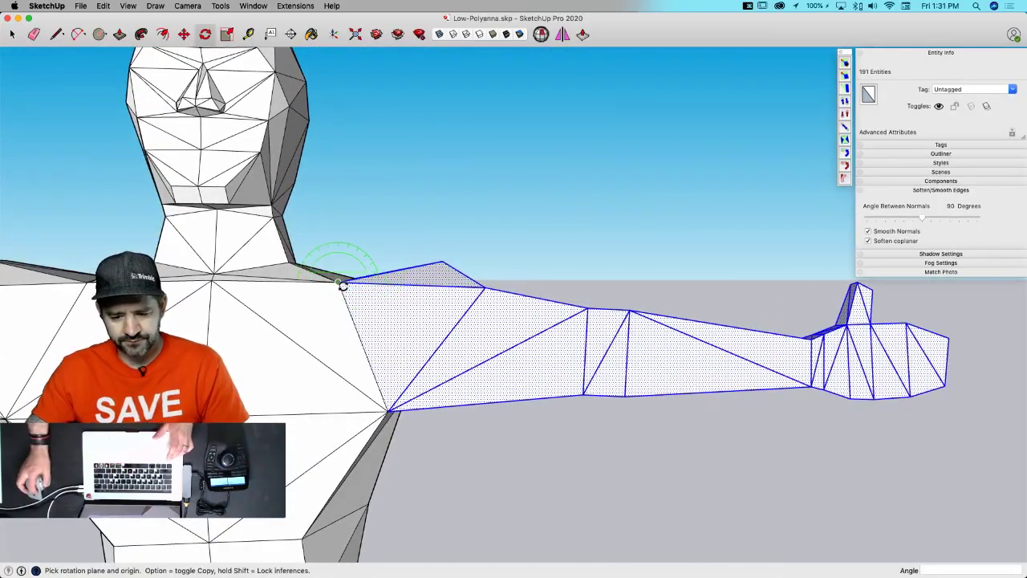
pyautogui.click(485, 287)
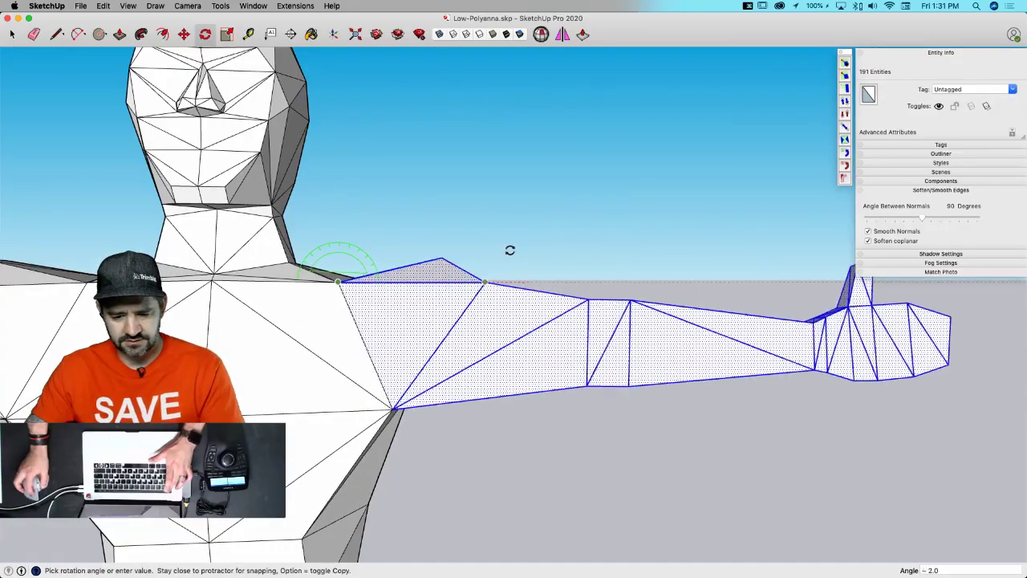
pyautogui.click(474, 197)
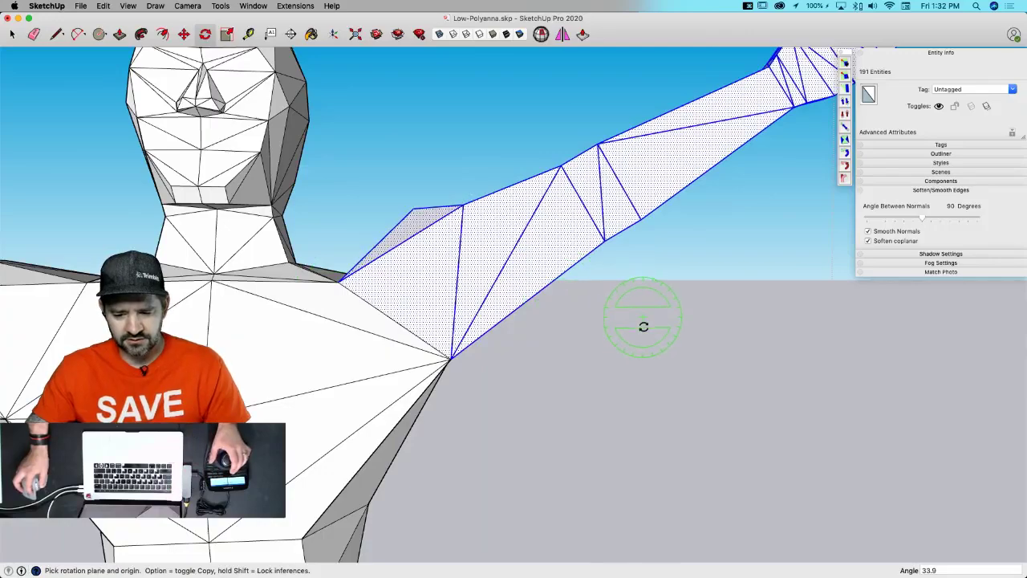
# - Move the rotated arm and shoulder about 4" along the red axis toward the neck
pyautogui.press('m')
pyautogui.click(644, 324)
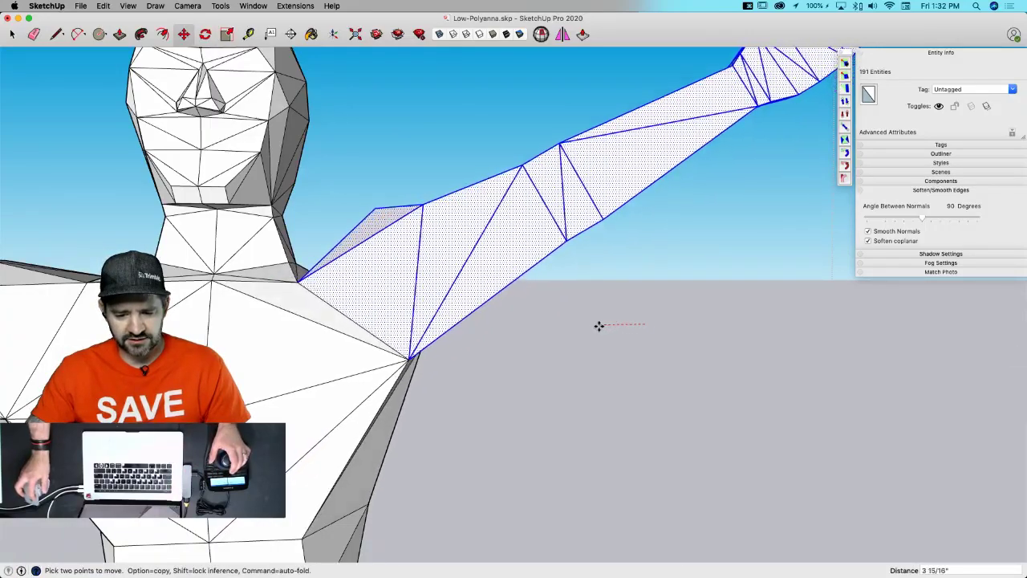
pyautogui.click(595, 327)
# - Reselect the arm beyond the shoulder and rotate it about 18.4 degrees upward about the green axis, pivoting at the upper arm's top corner
pyautogui.scroll(-6, 609, 361)
pyautogui.press('space')
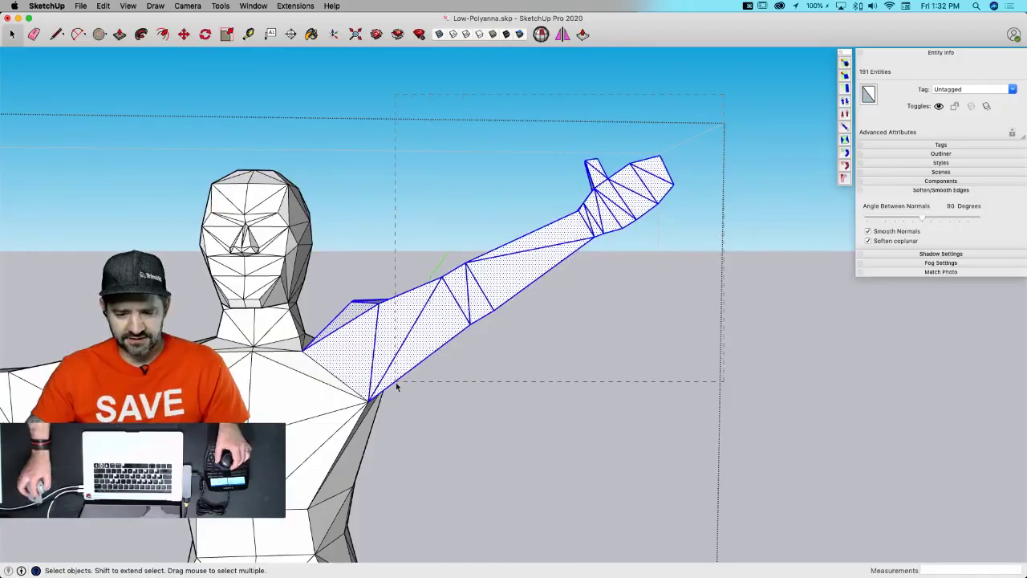
pyautogui.moveTo(396, 386); pyautogui.dragTo(396, 383)
pyautogui.moveTo(395, 383); pyautogui.dragTo(372, 361, button='middle')
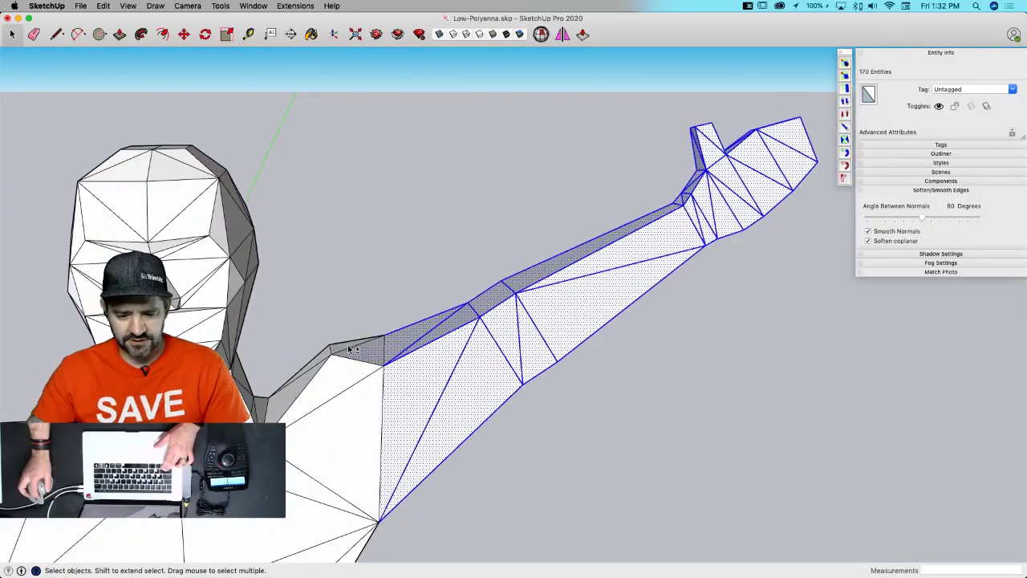
pyautogui.keyDown('shift'); pyautogui.click(349, 348); pyautogui.keyUp('shift')
pyautogui.press('q')
pyautogui.moveTo(470, 360); pyautogui.dragTo(382, 341, button='middle')
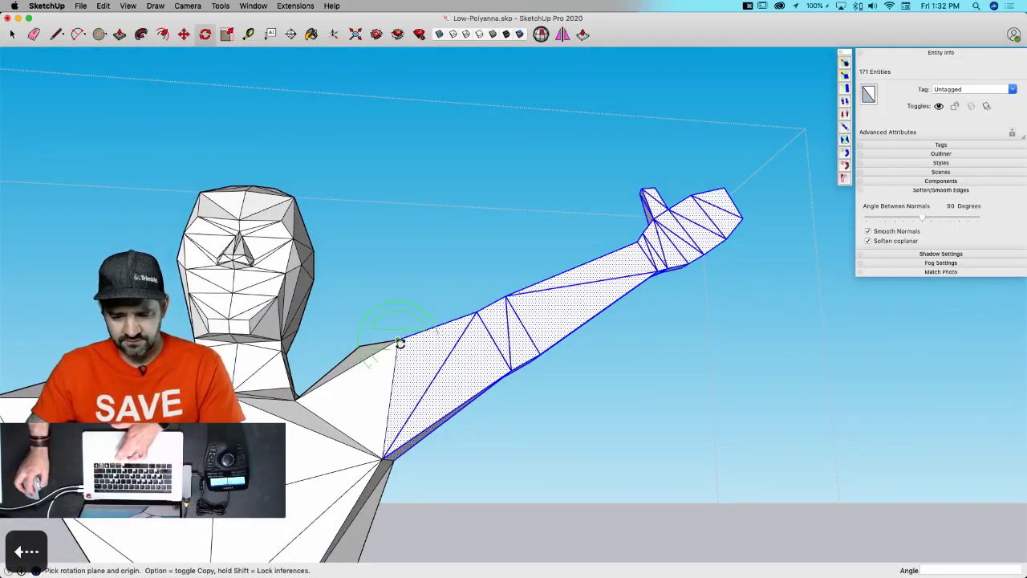
pyautogui.click(398, 342)
pyautogui.click(698, 339)
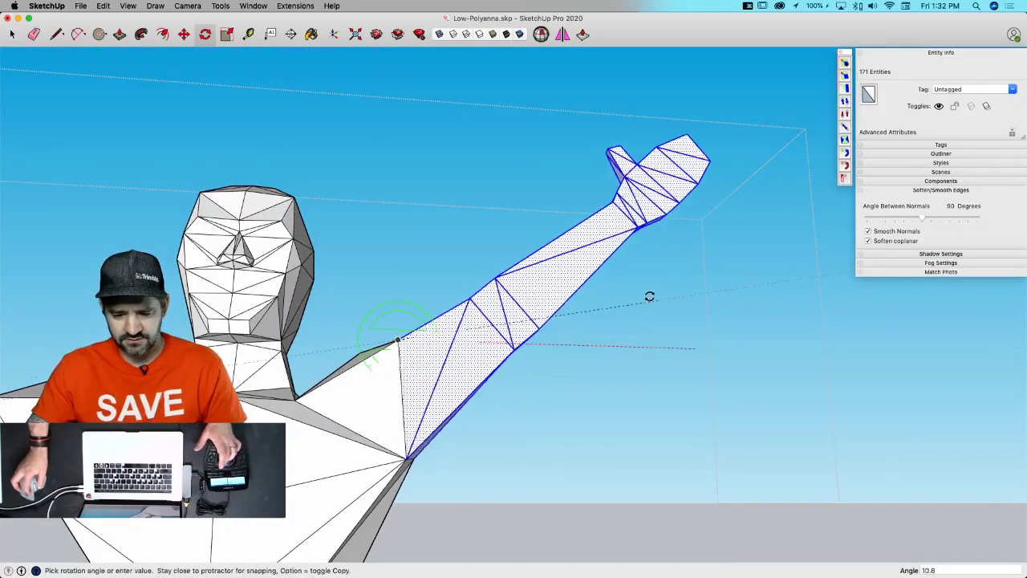
pyautogui.click(597, 282)
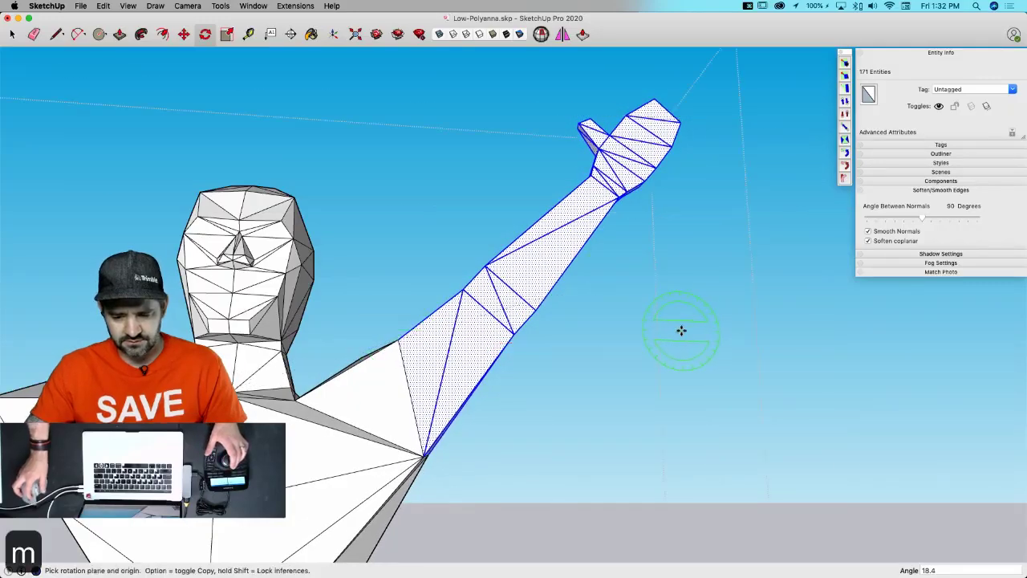
# - Move the selected arm about 6" along the red axis toward the head
pyautogui.press('m')
pyautogui.click(681, 331)
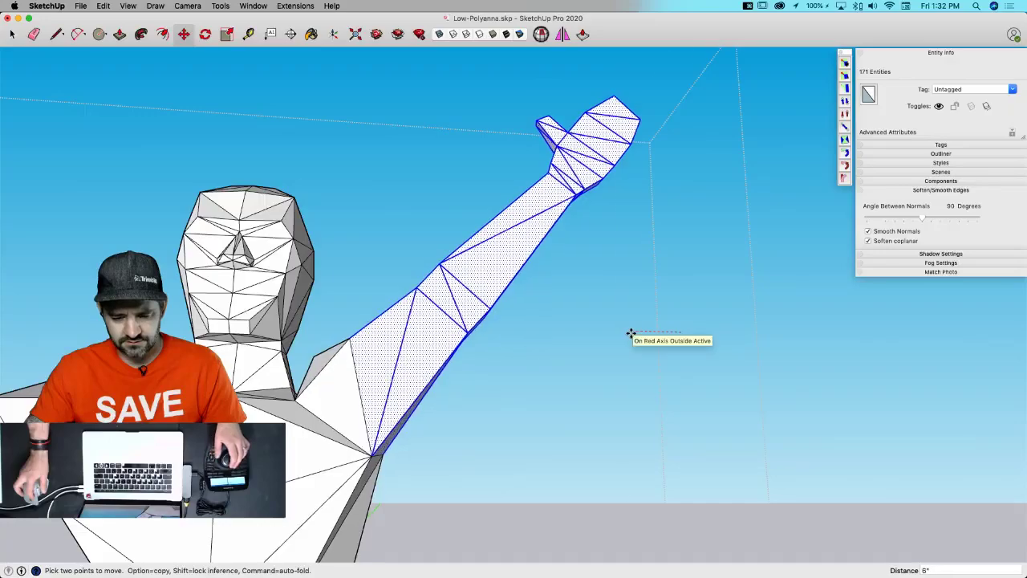
pyautogui.click(630, 333)
# - Rotate the selected raised arm about 15 degrees forward around the red axis, pivoting at the rear corner of the armpit
pyautogui.scroll(-3, 620, 450)
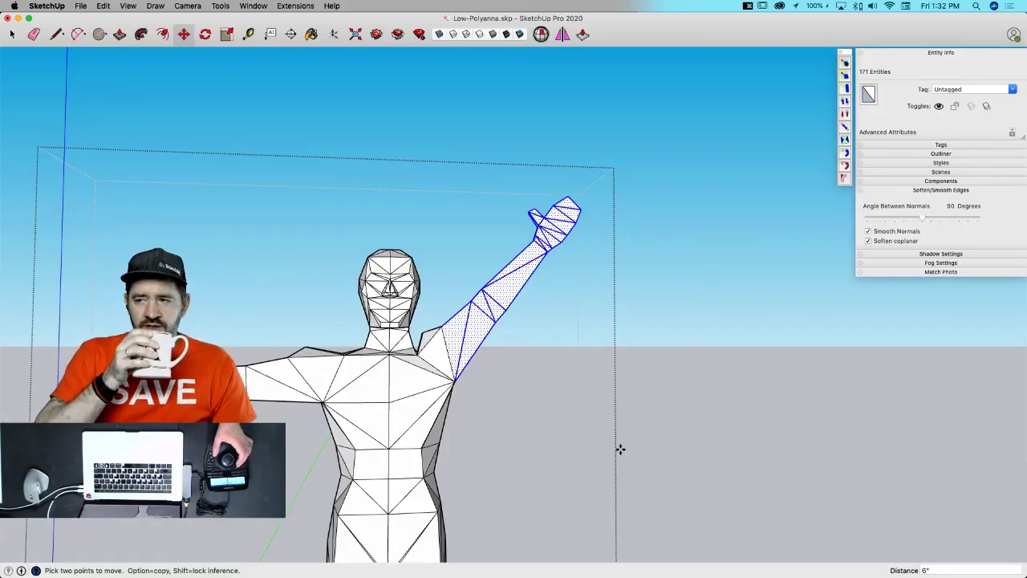
pyautogui.scroll(5, 620, 449)
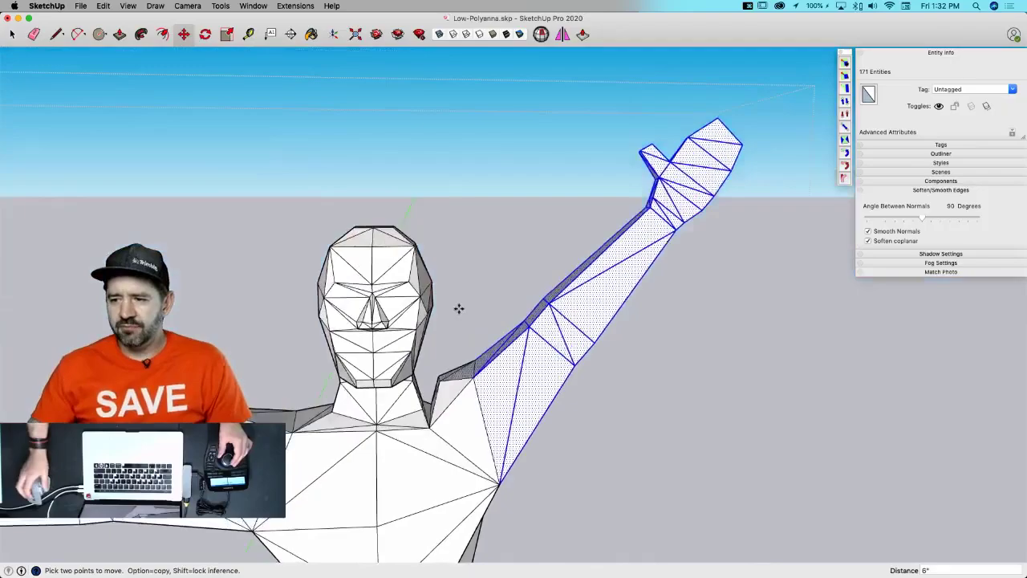
pyautogui.moveTo(459, 308); pyautogui.dragTo(418, 343, button='middle')
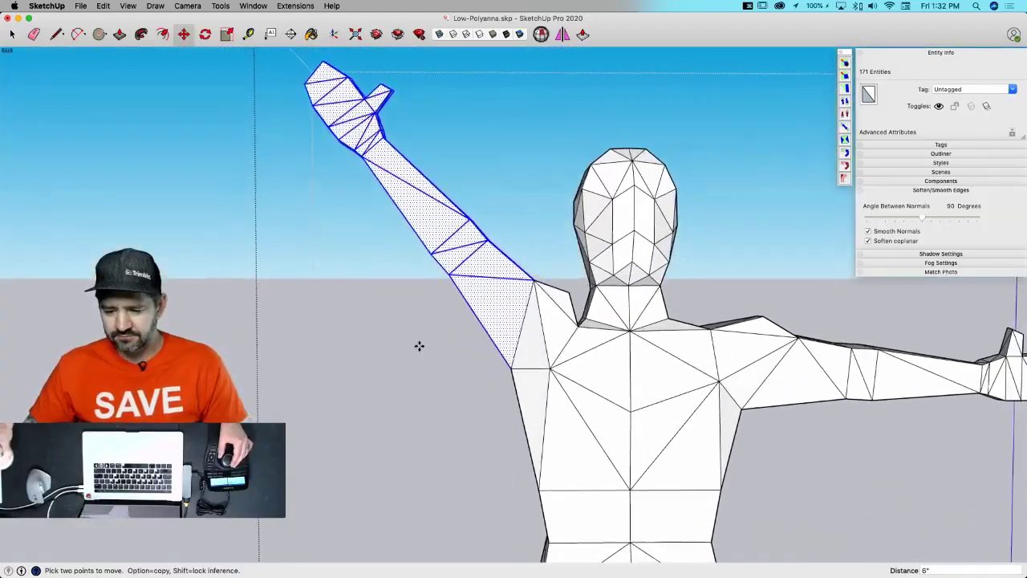
pyautogui.moveTo(419, 345); pyautogui.dragTo(430, 313, button='middle')
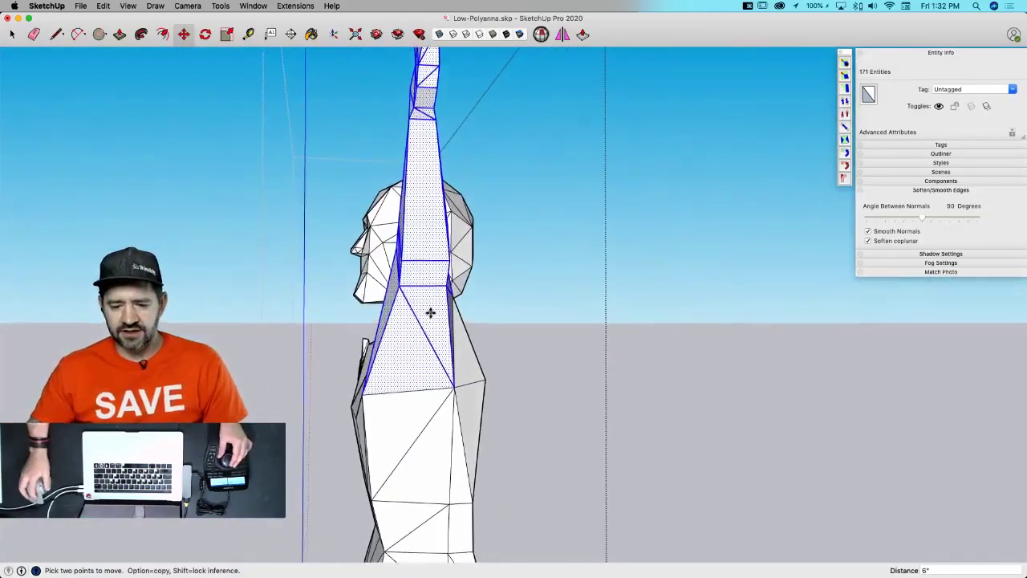
pyautogui.press('space')
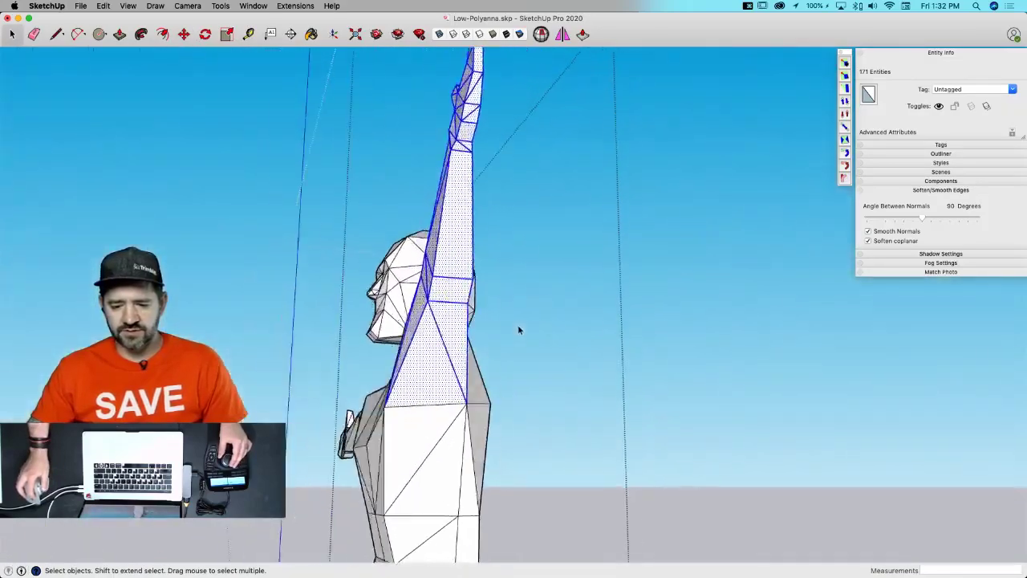
pyautogui.moveTo(518, 330); pyautogui.dragTo(553, 369, button='middle')
pyautogui.press('q')
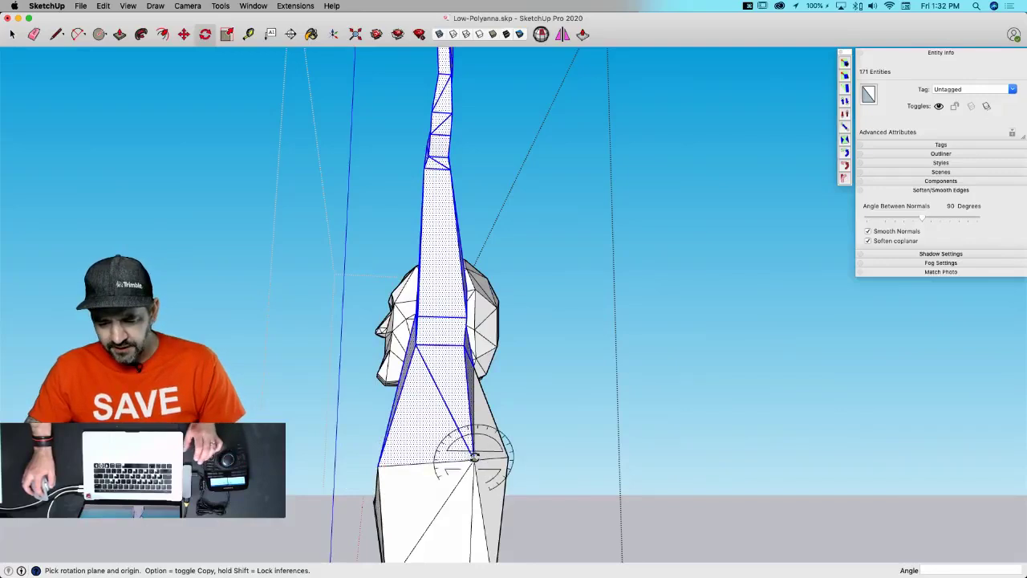
pyautogui.press('Right')
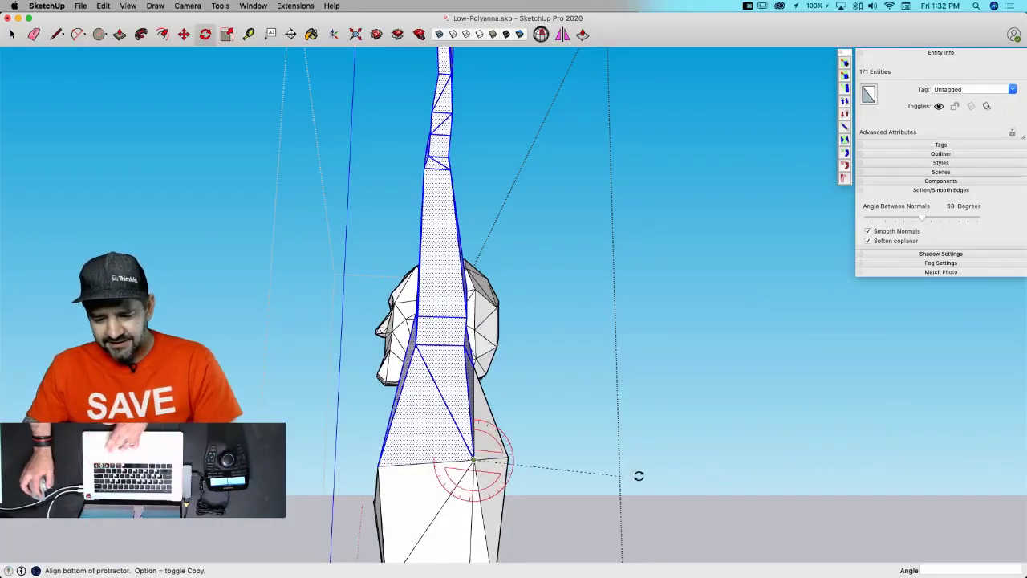
pyautogui.click(639, 476)
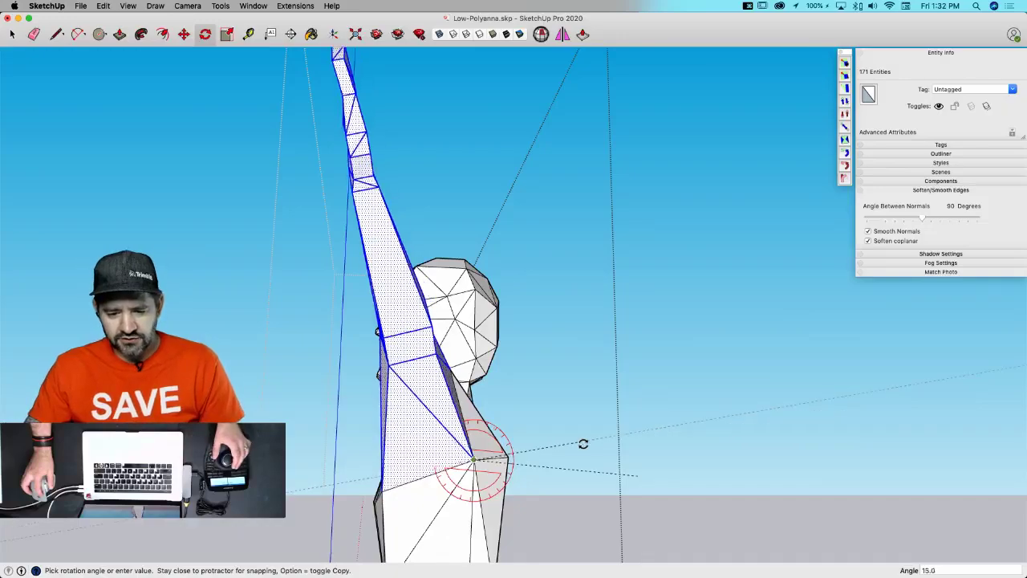
pyautogui.click(583, 443)
pyautogui.press('space')
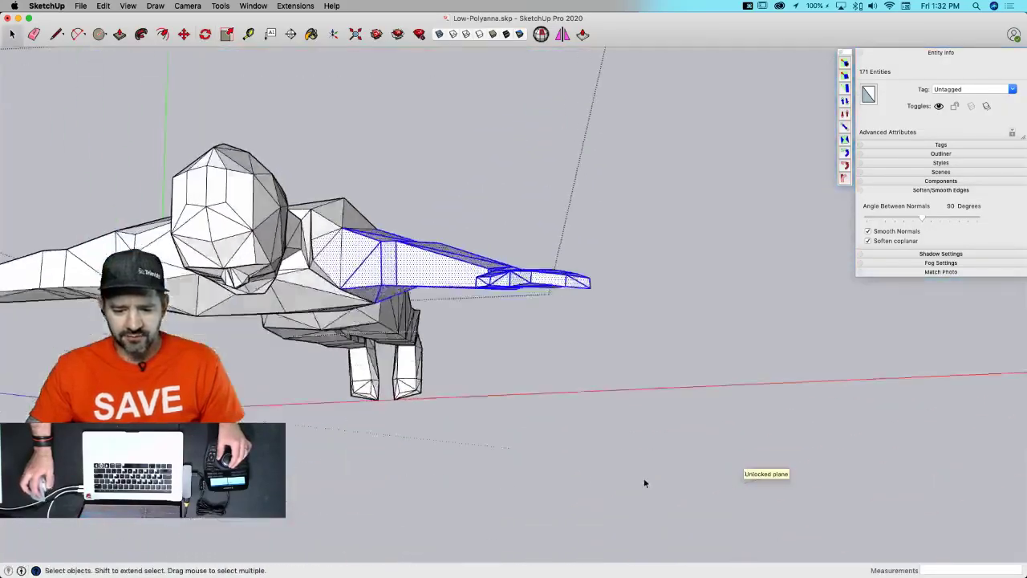
# - Move the selected arm about 3" from the upper arm's top corner to reposition it over the shoulder
pyautogui.press('m')
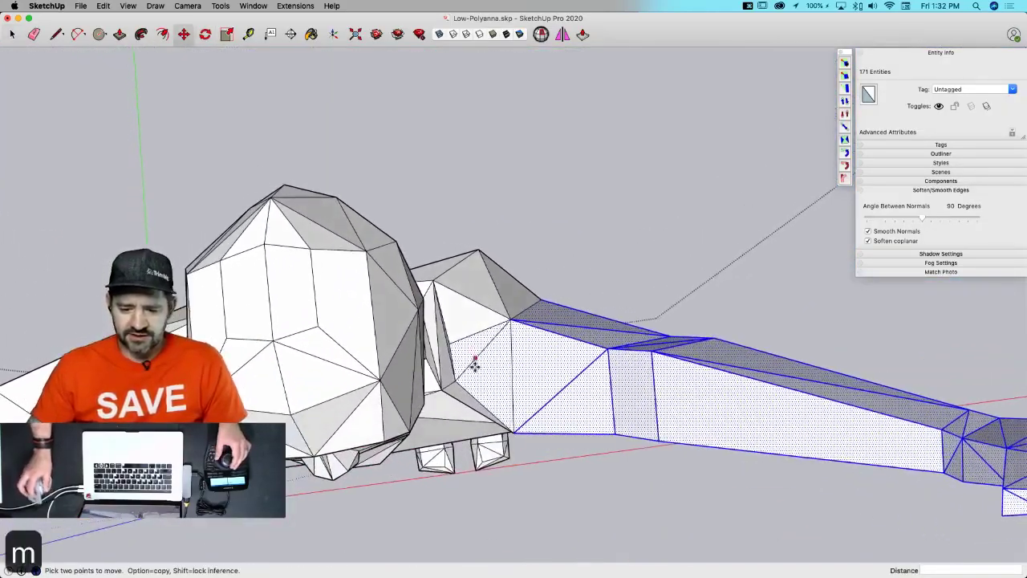
pyautogui.click(510, 321)
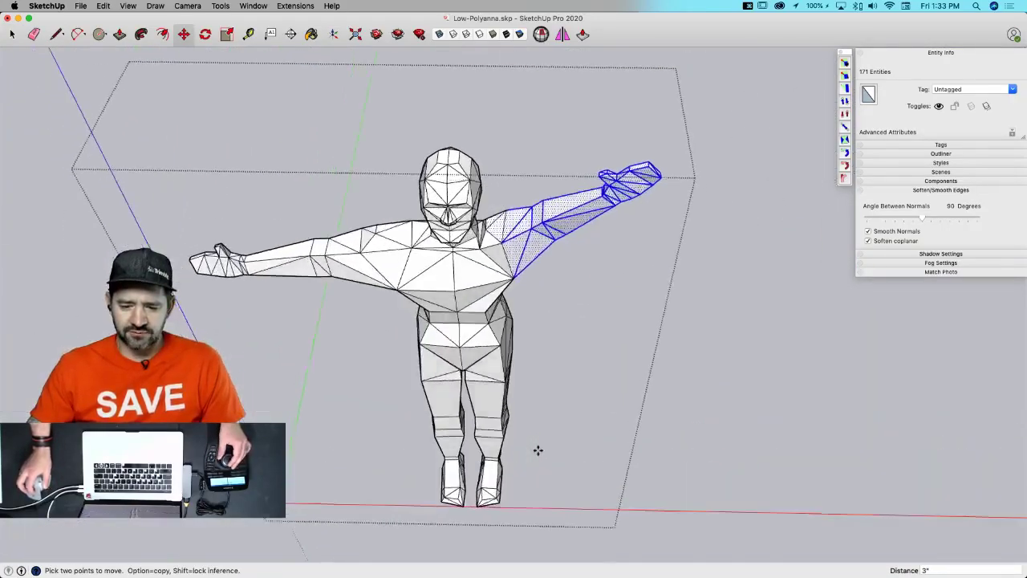
# - Erase the diagonal edge on the torso's side below the raised arm and redraw it from the front armpit corner to the rear waist corner
pyautogui.scroll(3, 554, 428)
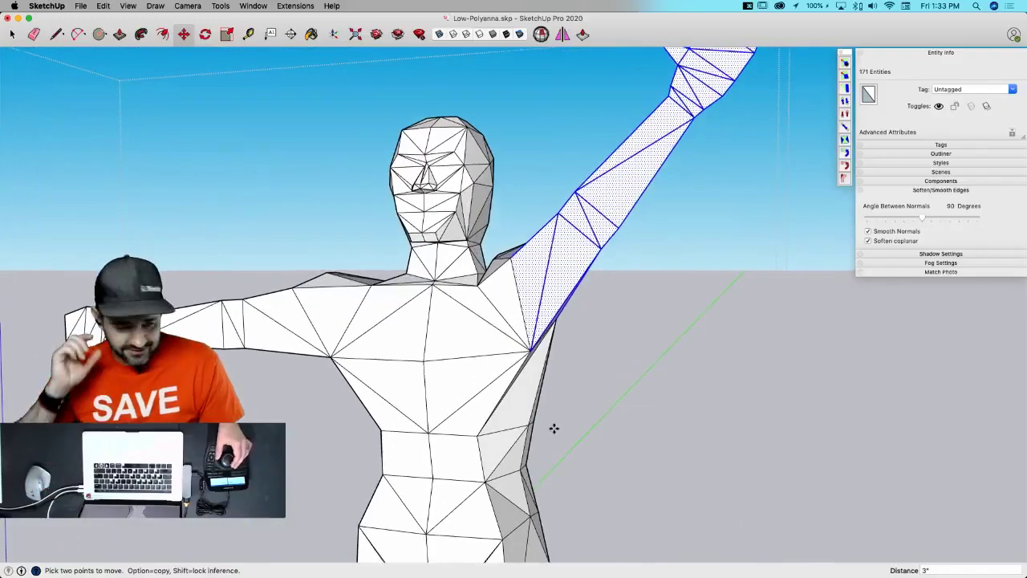
pyautogui.moveTo(553, 428)
pyautogui.mouseDown(button='middle')
pyautogui.moveTo(536, 344)
pyautogui.moveTo(514, 394)
pyautogui.moveTo(563, 435)
pyautogui.moveTo(551, 404)
pyautogui.moveTo(706, 470)
pyautogui.moveTo(683, 454)
pyautogui.moveTo(678, 486)
pyautogui.moveTo(646, 459)
pyautogui.moveTo(560, 425)
pyautogui.moveTo(548, 438)
pyautogui.moveTo(505, 428)
pyautogui.moveTo(463, 401)
pyautogui.mouseUp(button='middle')
pyautogui.scroll(-5, 591, 442)
pyautogui.scroll(2, 706, 471)
pyautogui.scroll(2, 706, 471)
pyautogui.press('e')
pyautogui.click(477, 411)
pyautogui.press('l')
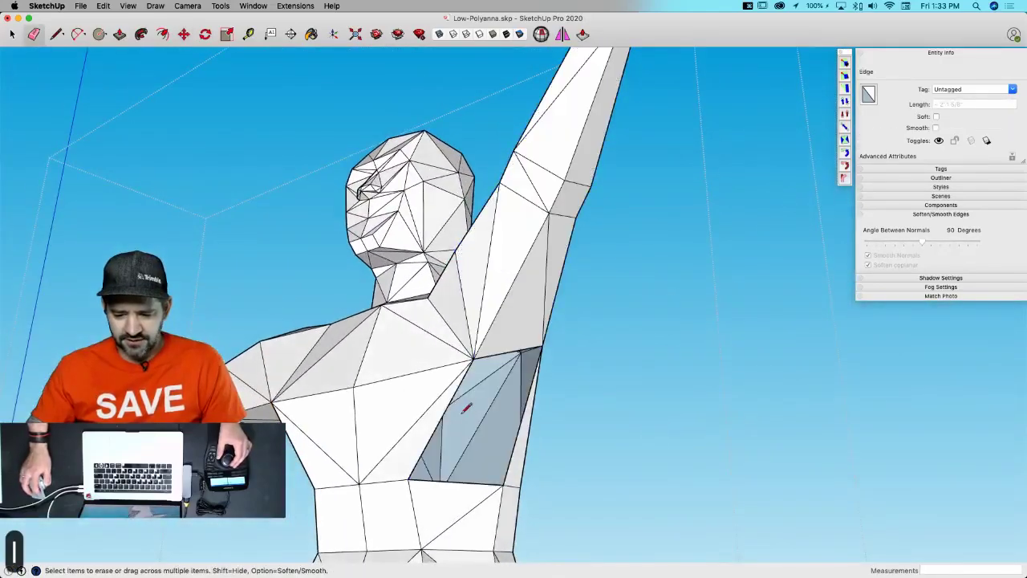
pyautogui.click(504, 484)
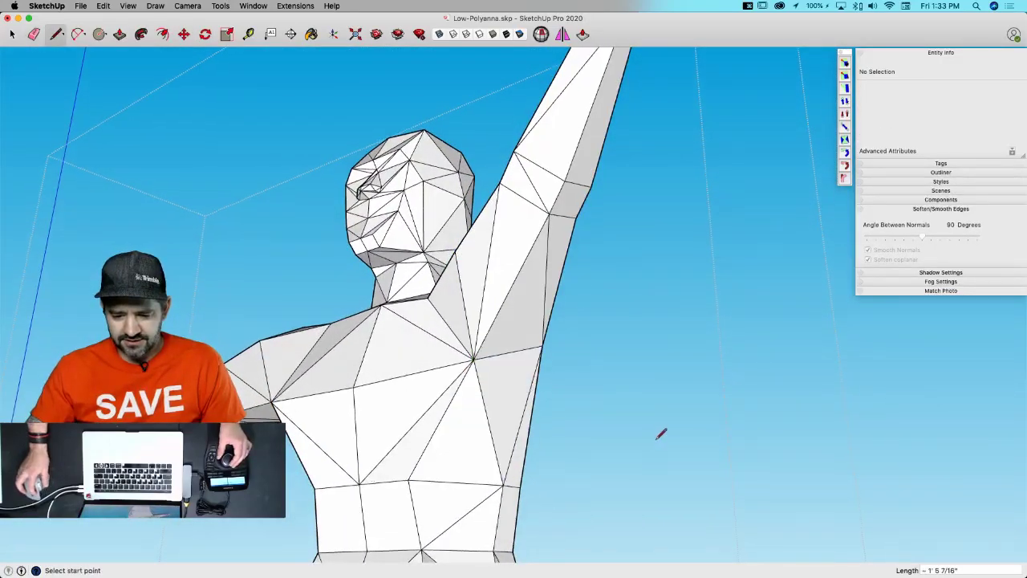
# - Select the figure's raised arm up to the shoulder and rotate it 11 degrees about the shoulder in the side plane
pyautogui.press('space')
pyautogui.moveTo(643, 437); pyautogui.dragTo(534, 178, button='middle')
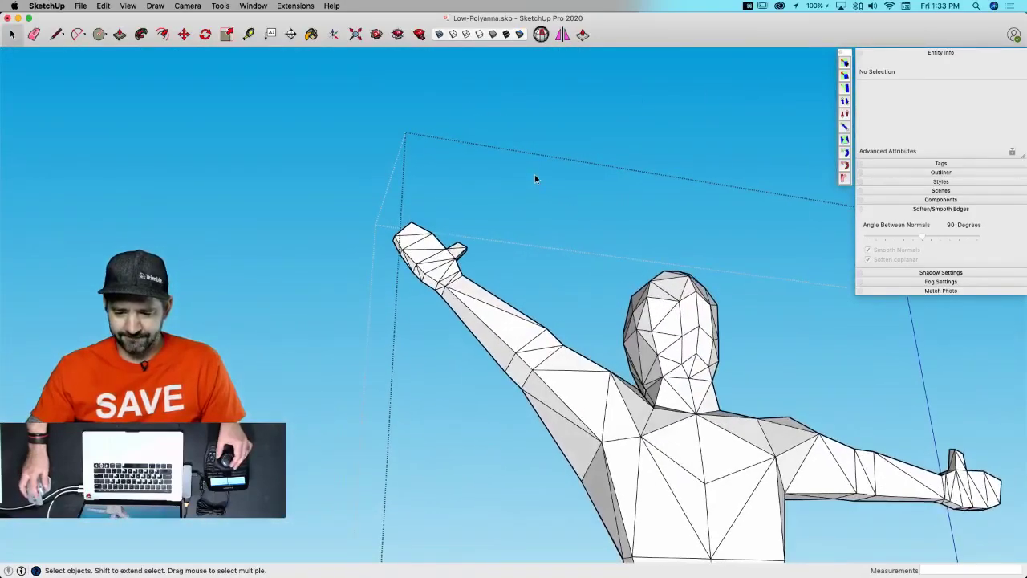
pyautogui.moveTo(345, 451); pyautogui.dragTo(346, 447)
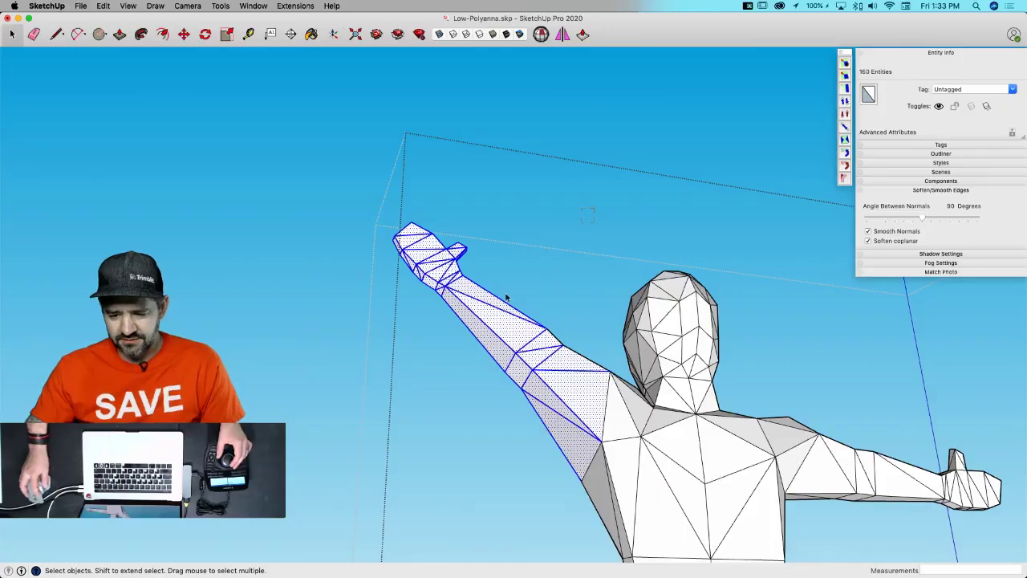
pyautogui.moveTo(290, 410); pyautogui.dragTo(294, 405)
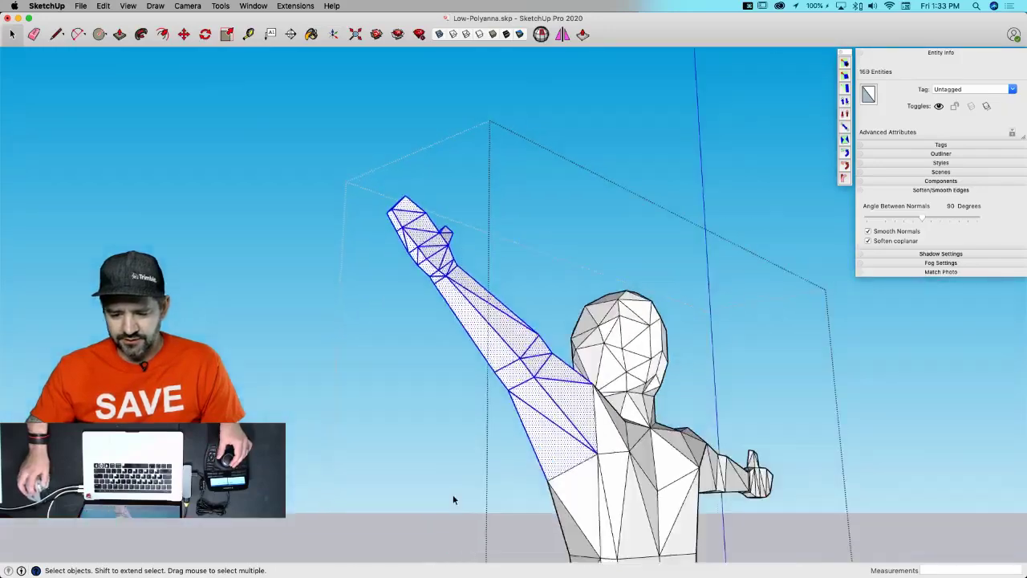
pyautogui.moveTo(484, 472); pyautogui.dragTo(596, 505, button='middle')
pyautogui.press('q')
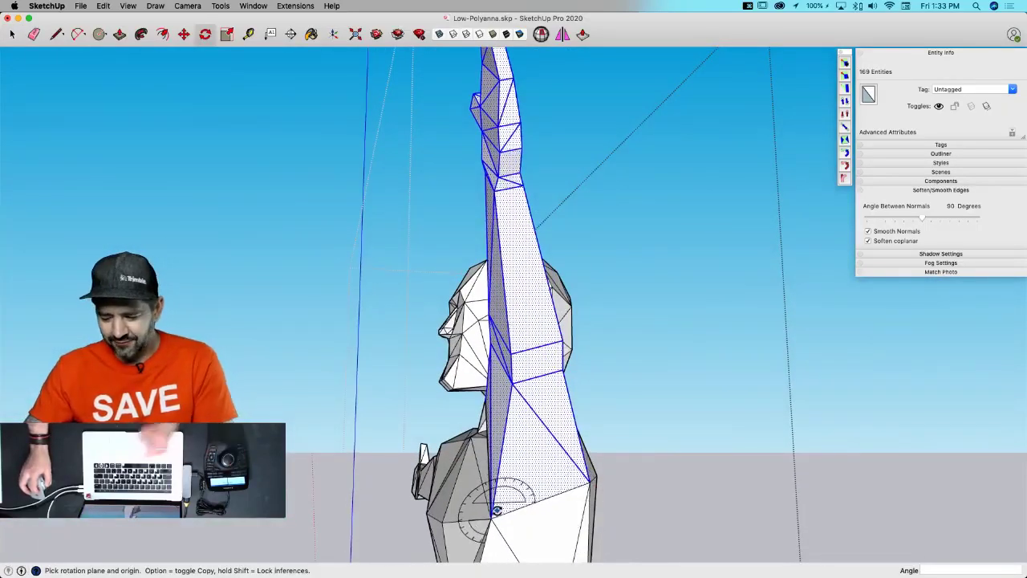
pyautogui.click(497, 508)
pyautogui.click(706, 483)
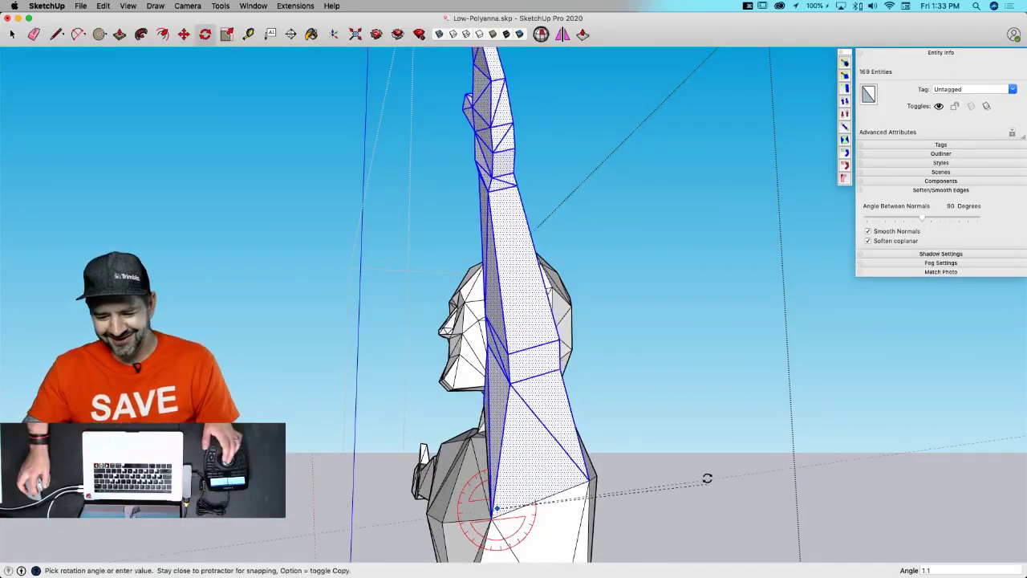
pyautogui.click(678, 447)
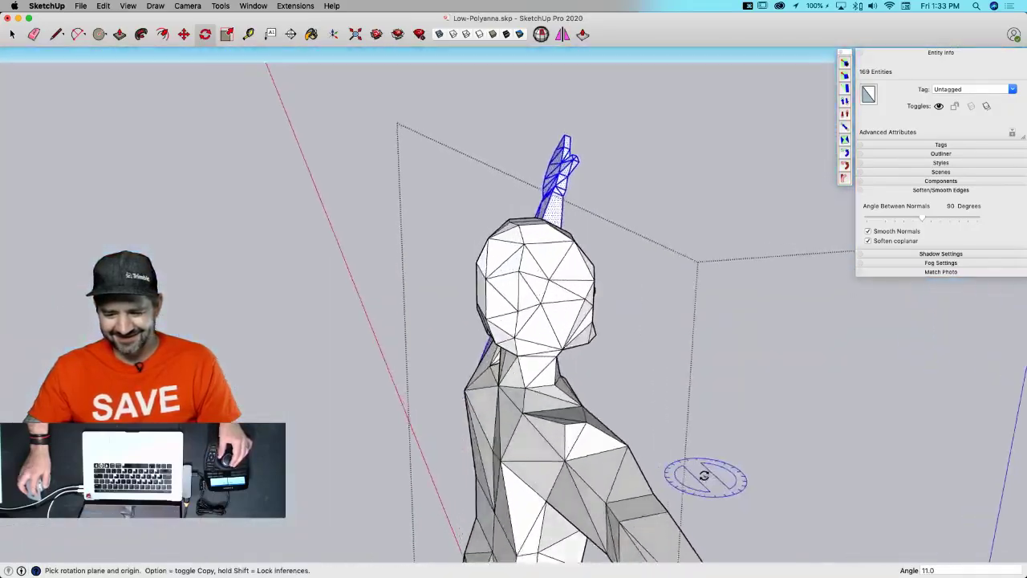
pyautogui.press('space')
# - Rotate the selected arm 8.7 degrees further upward about the armpit corner, in the plane of the chest
pyautogui.press('q')
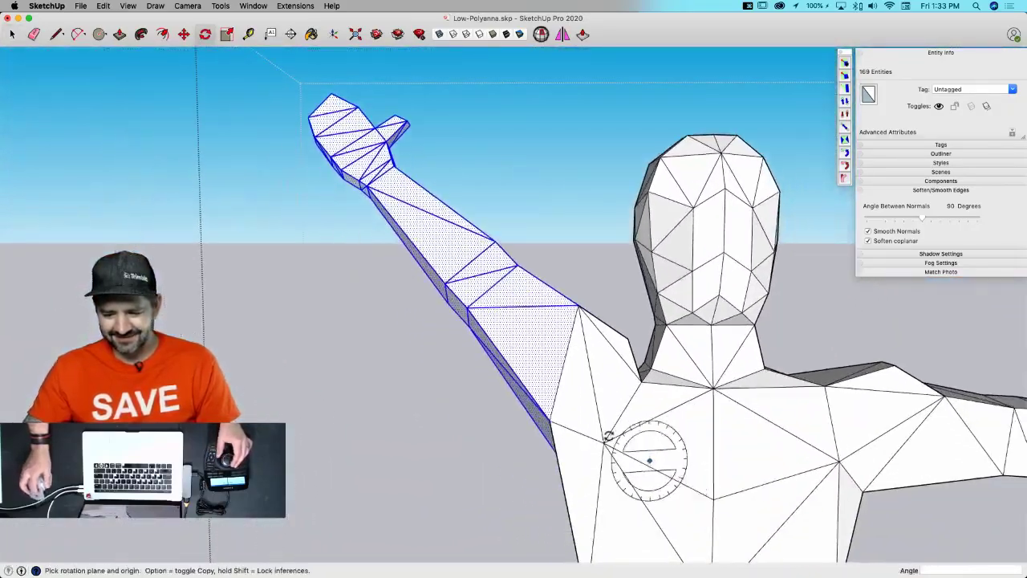
pyautogui.click(550, 419)
pyautogui.click(447, 419)
pyautogui.press('Escape')
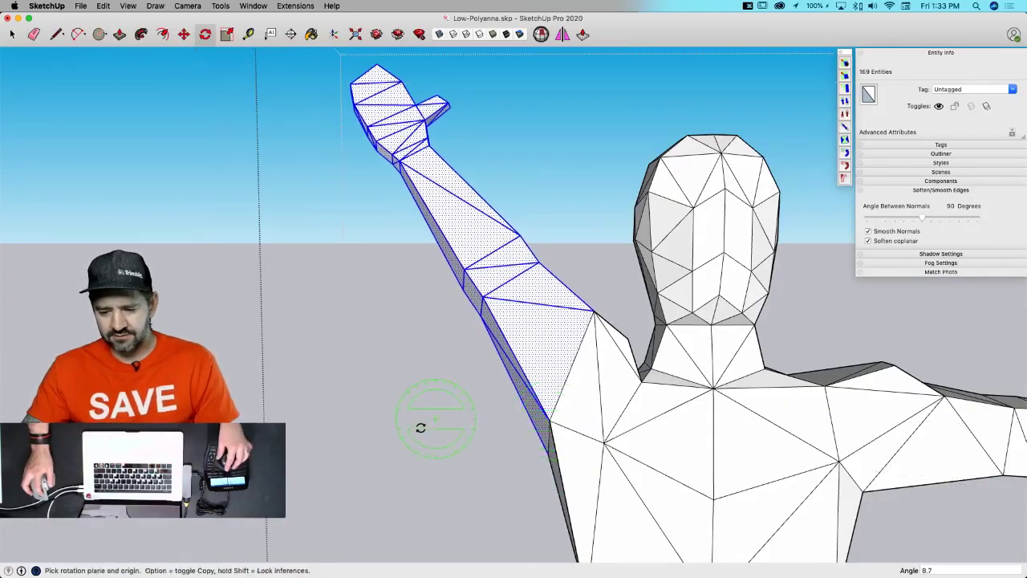
# - Deselect the arm, leave the figure's editing context and save the model
pyautogui.scroll(-6, 424, 426)
pyautogui.press('space')
pyautogui.click(441, 444)
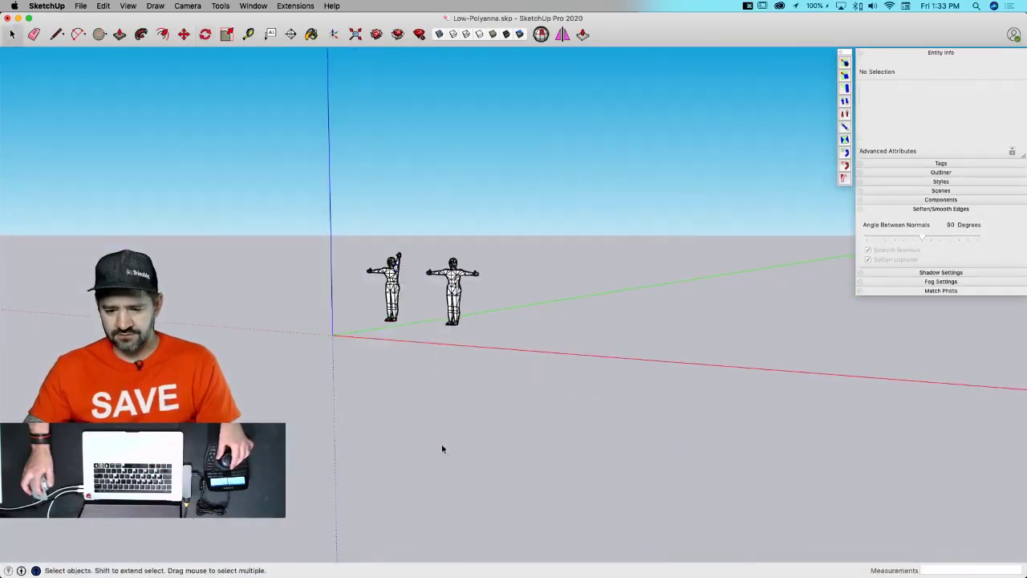
pyautogui.scroll(5, 442, 442)
pyautogui.press('super+s')
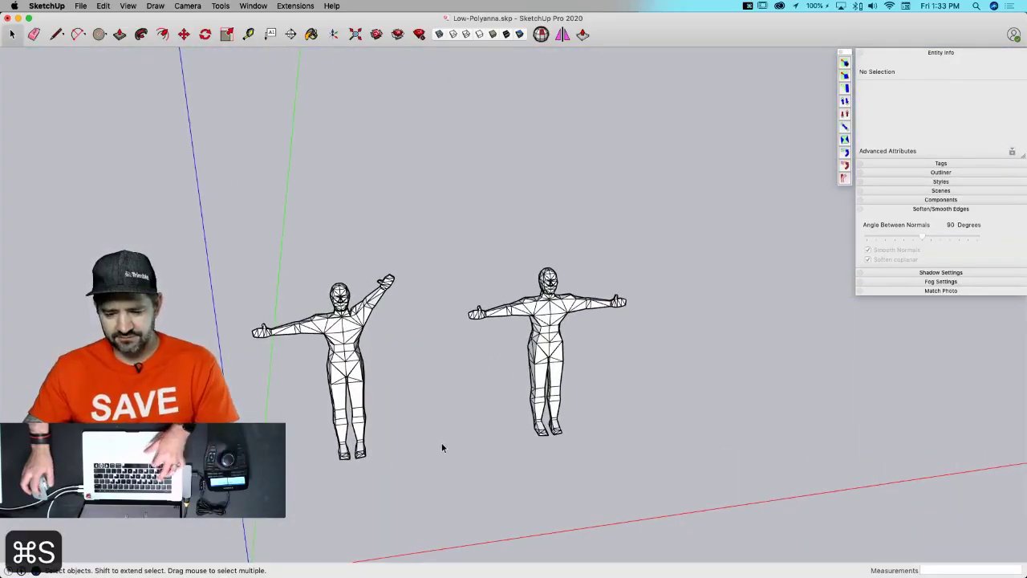
# - Open the raised-arm figure for editing, select its raised hand and rotate it about 45 degrees around the wrist corner
pyautogui.moveTo(437, 439); pyautogui.dragTo(381, 380, button='middle')
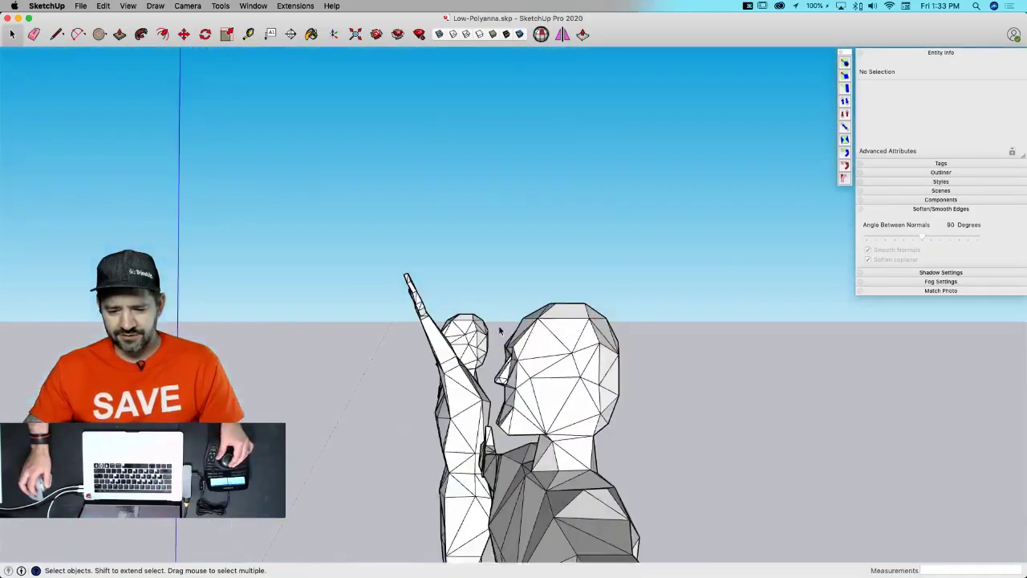
pyautogui.doubleClick(342, 424)
pyautogui.moveTo(342, 423); pyautogui.dragTo(357, 396, button='middle')
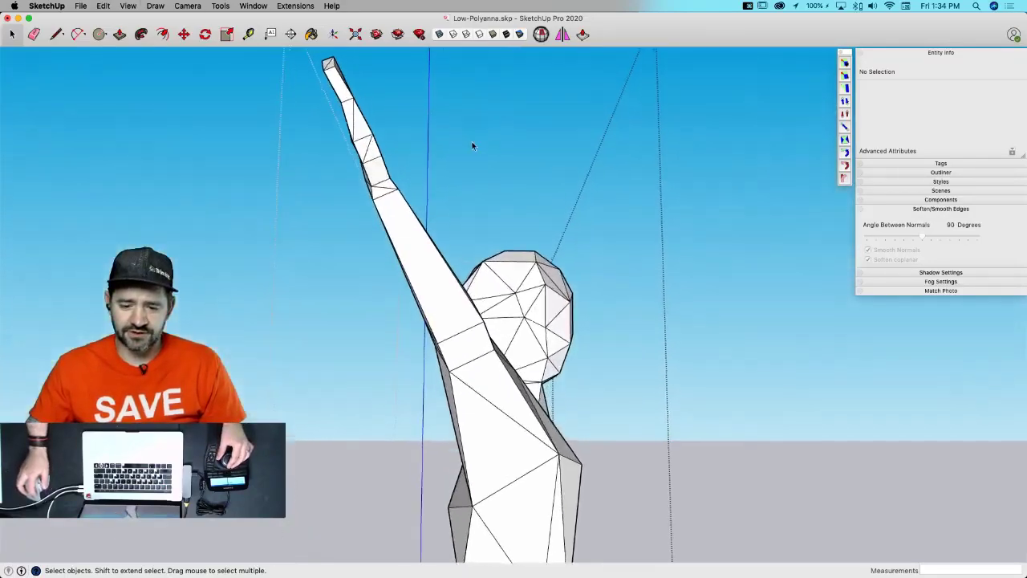
pyautogui.moveTo(472, 145); pyautogui.dragTo(472, 90, button='middle')
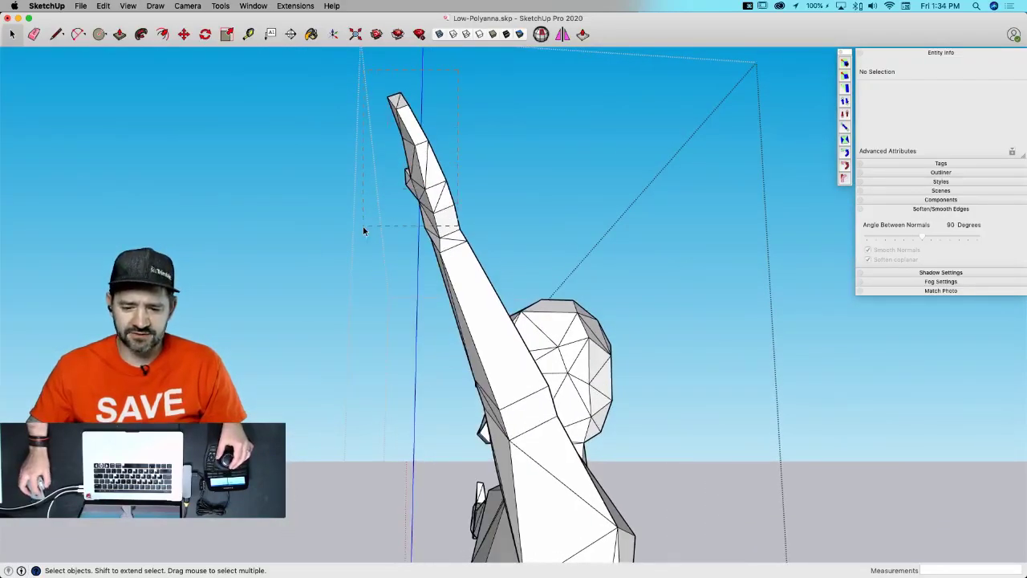
pyautogui.moveTo(364, 196); pyautogui.dragTo(363, 198)
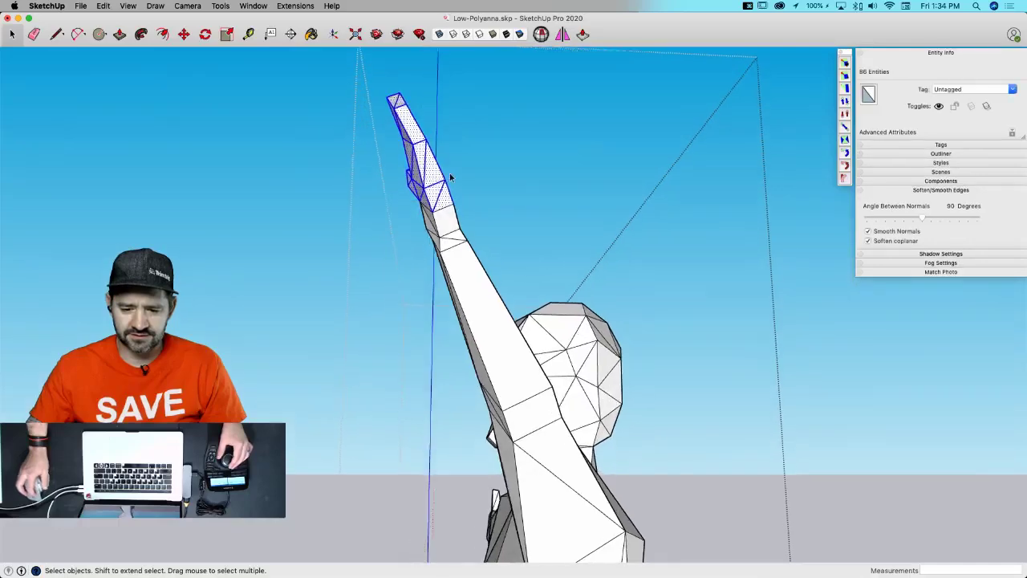
pyautogui.press('q')
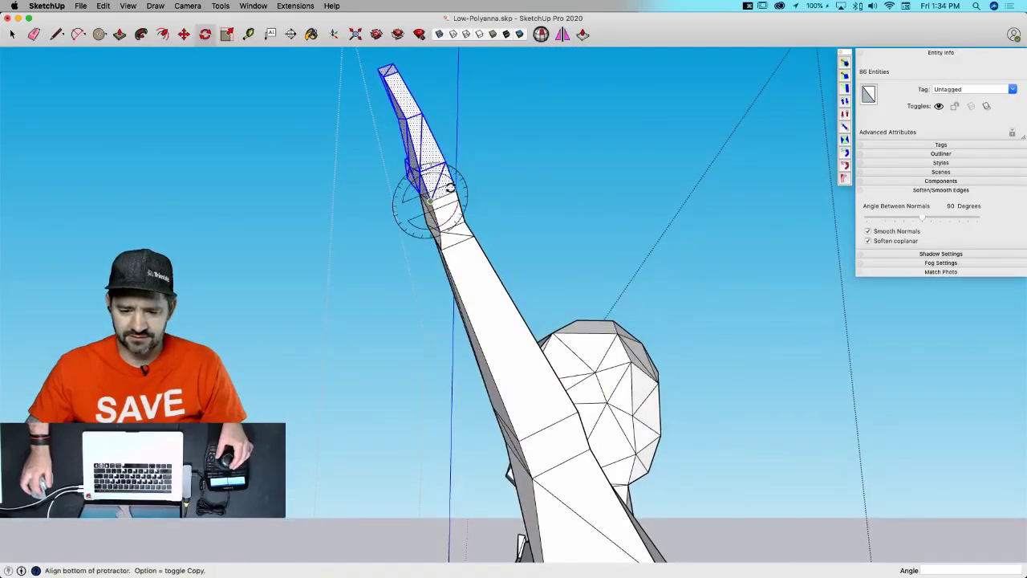
pyautogui.click(429, 200)
pyautogui.click(459, 187)
pyautogui.click(470, 179)
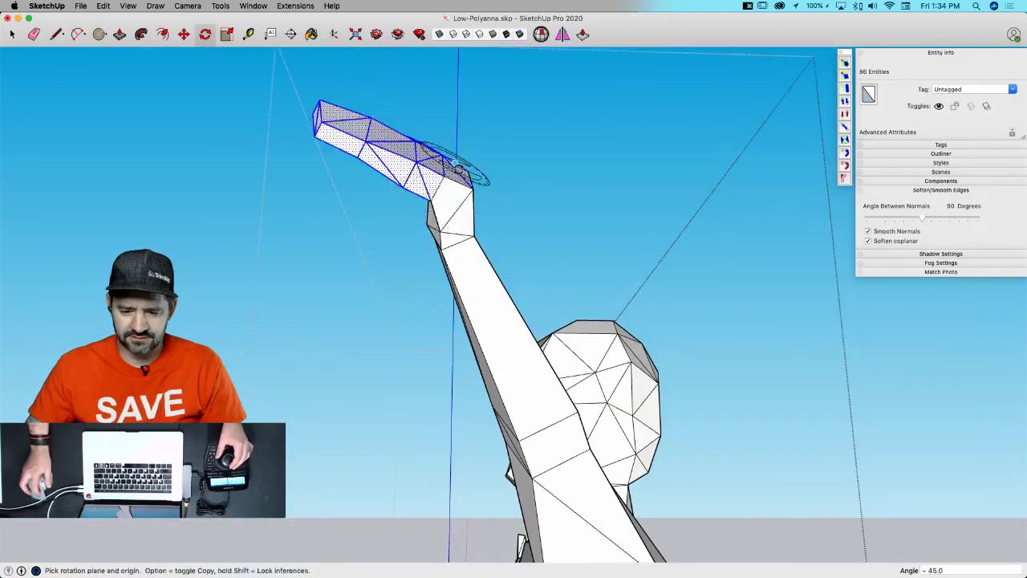
# - Move the rotated hand about 1 11/16" to realign it with the wrist
pyautogui.press('m')
pyautogui.click(535, 211)
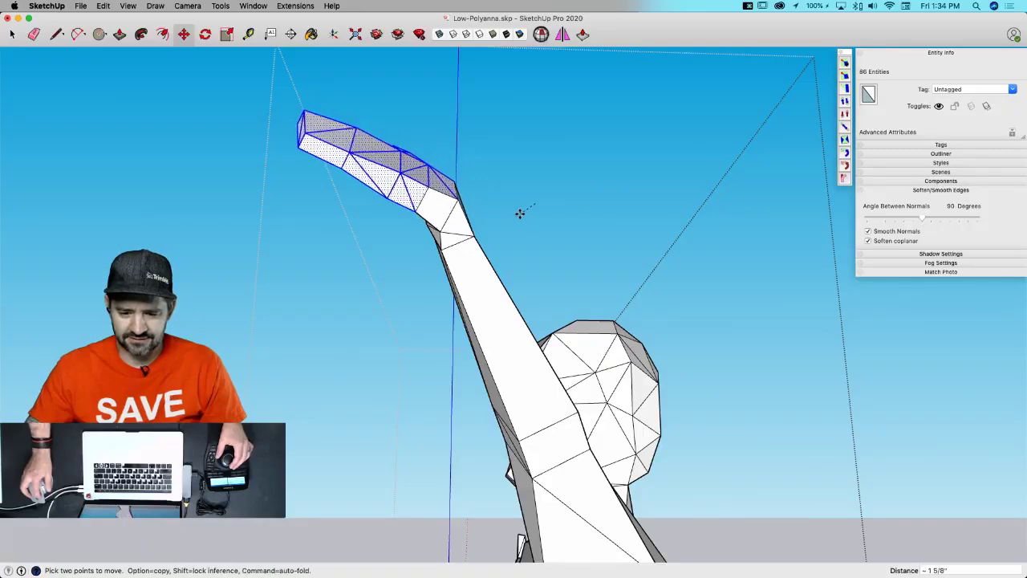
pyautogui.moveTo(521, 214); pyautogui.dragTo(563, 229, button='middle')
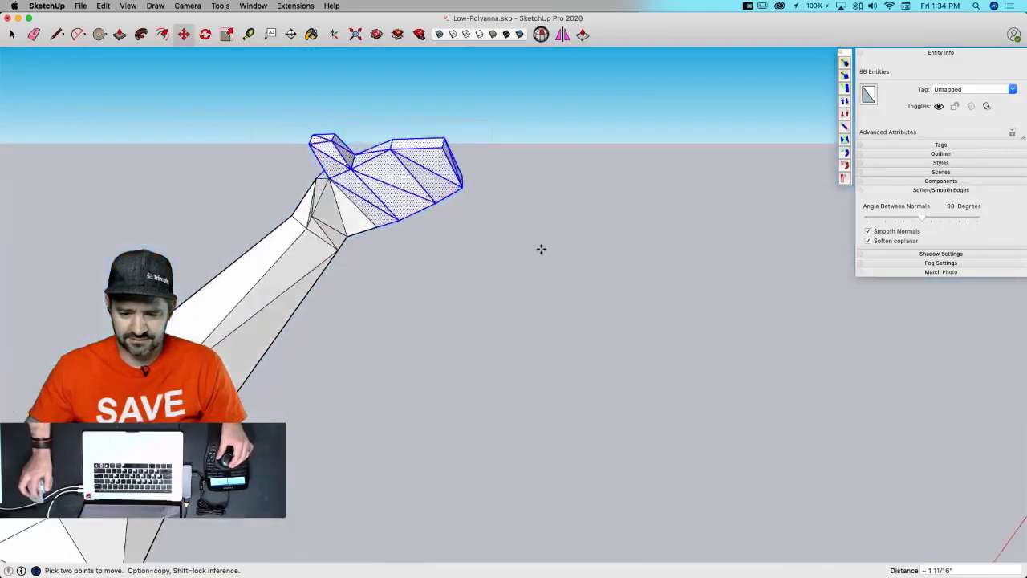
pyautogui.press('space')
# - Select the finger section of the raised hand and bend it 30 degrees downward about the knuckle corner
pyautogui.moveTo(437, 190); pyautogui.dragTo(449, 183)
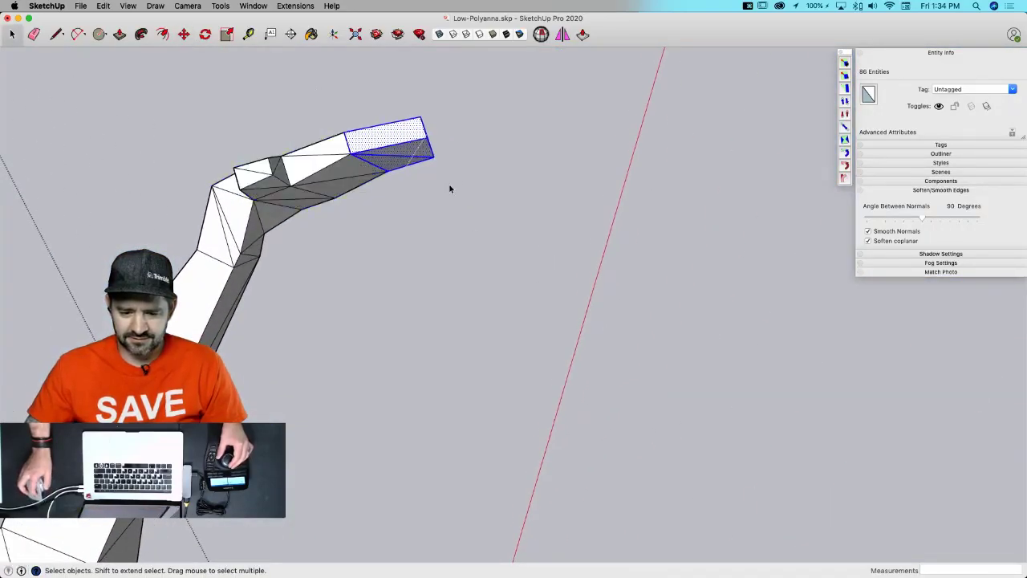
pyautogui.press('q')
pyautogui.press('space')
pyautogui.moveTo(540, 92); pyautogui.dragTo(395, 199)
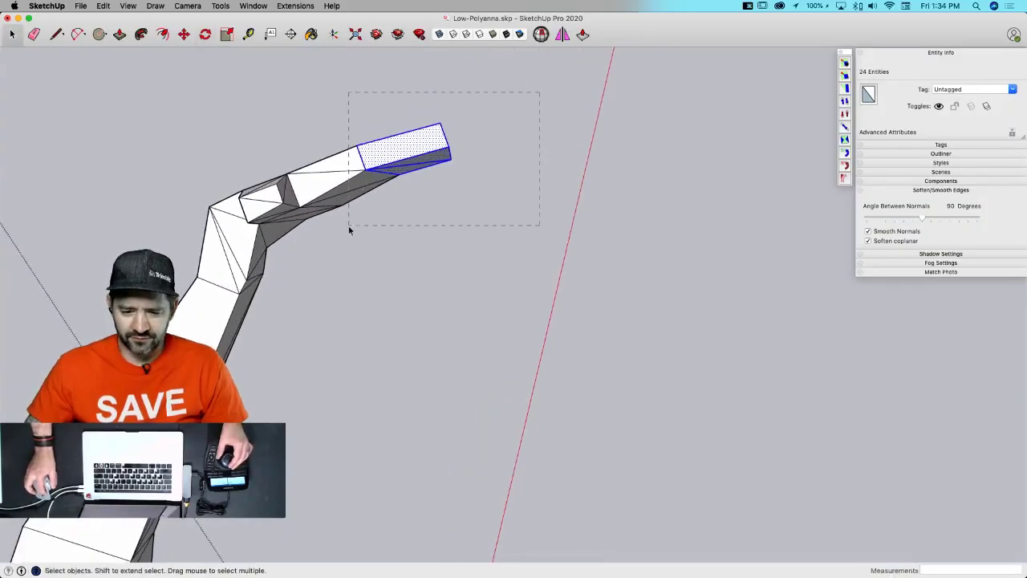
pyautogui.moveTo(349, 231); pyautogui.dragTo(350, 231)
pyautogui.moveTo(349, 230); pyautogui.dragTo(383, 211, button='middle')
pyautogui.press('q')
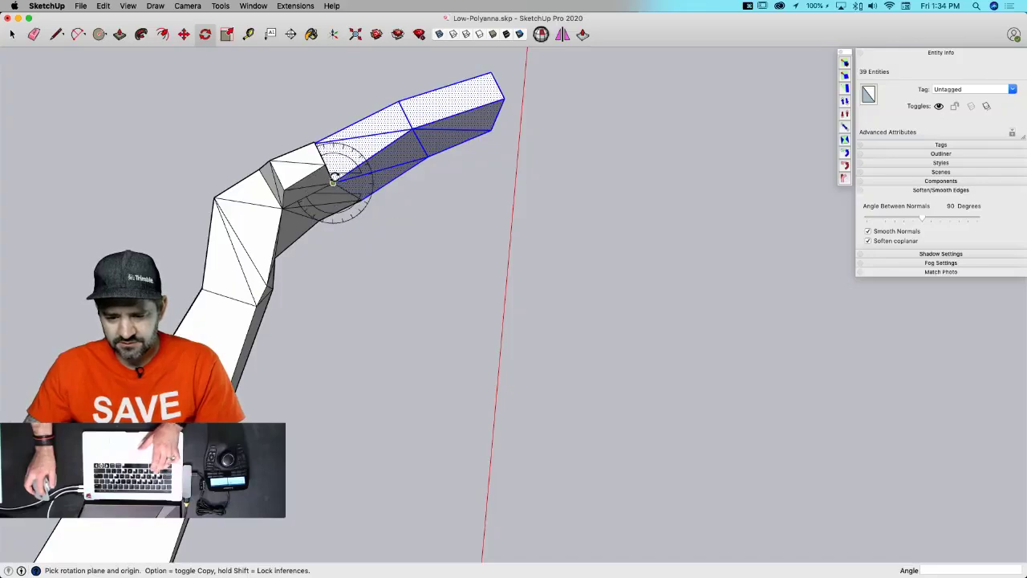
pyautogui.click(411, 126)
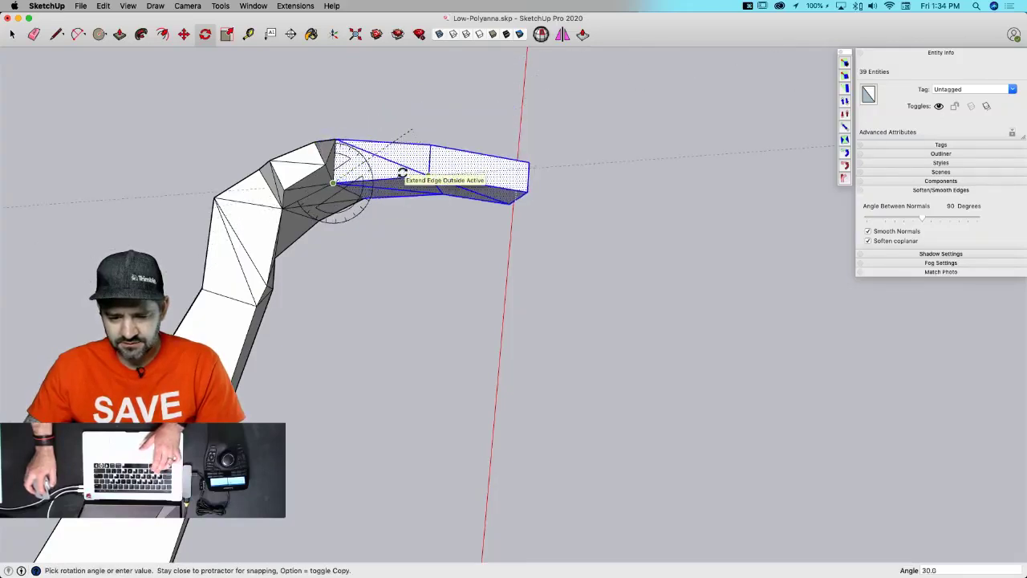
pyautogui.click(403, 172)
pyautogui.press('space')
# - Select only the outer finger segment and curl it about 25.8 degrees downward around the middle finger joint
pyautogui.moveTo(492, 280); pyautogui.dragTo(494, 280)
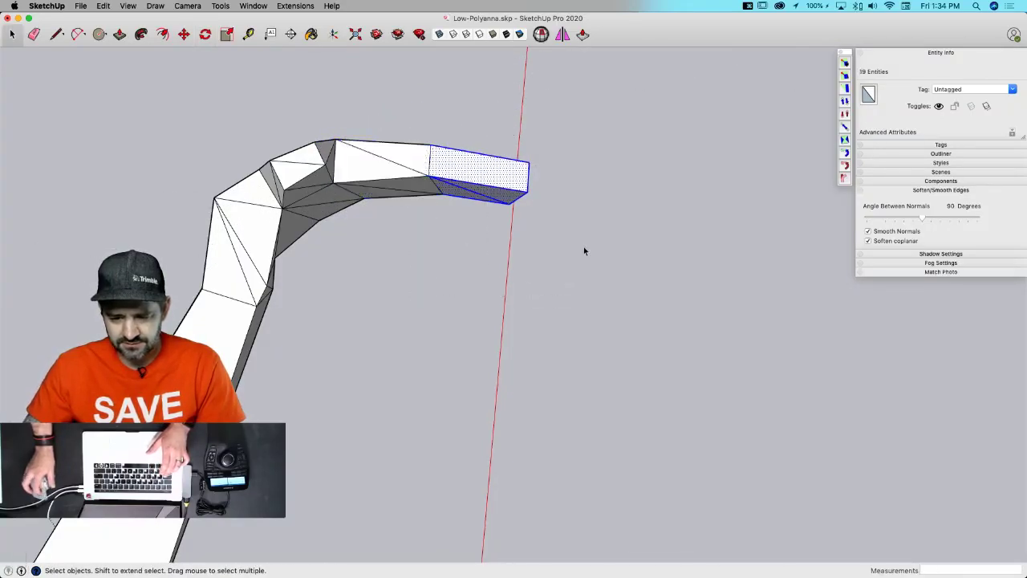
pyautogui.press('q')
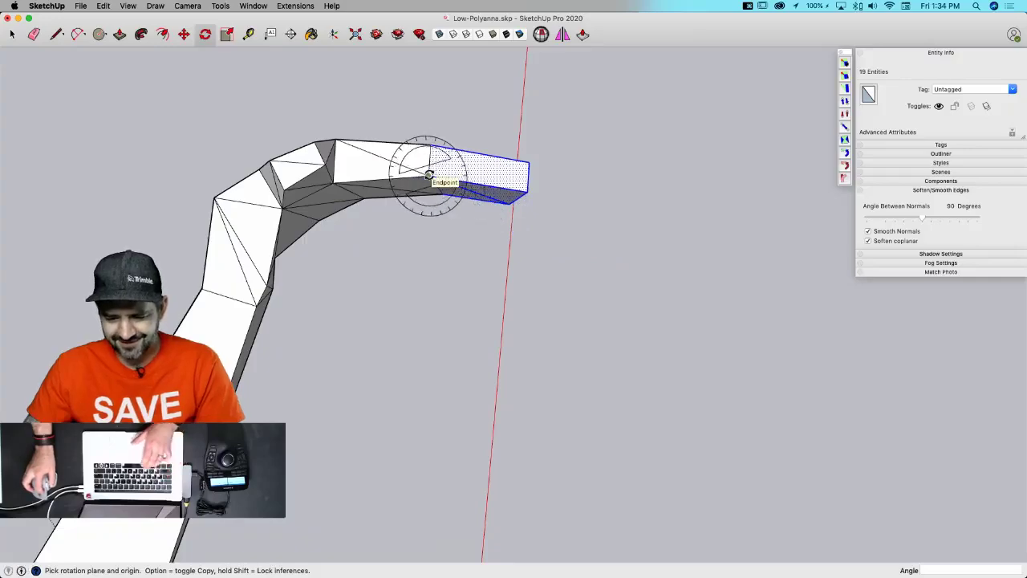
pyautogui.click(506, 167)
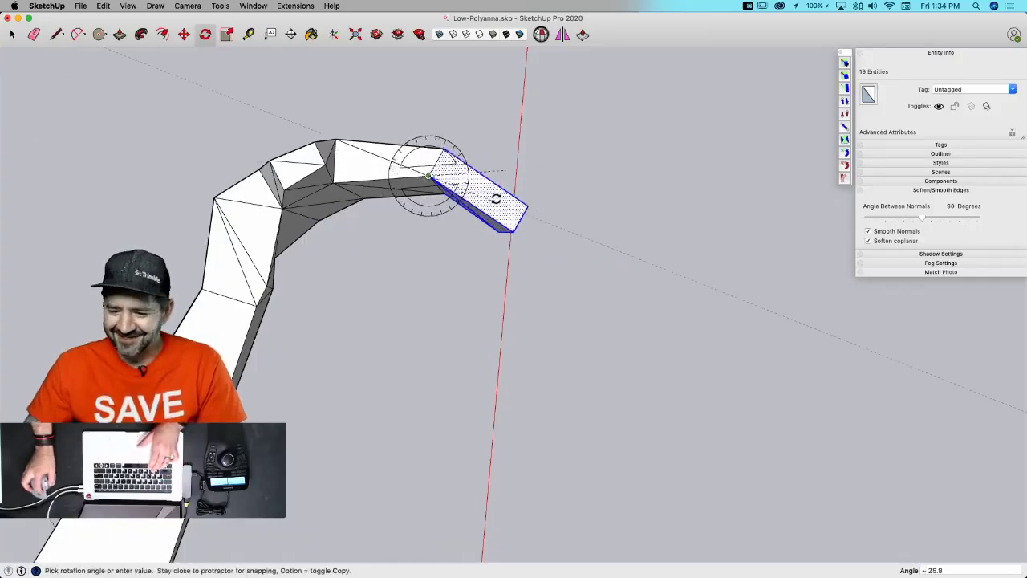
pyautogui.click(495, 200)
pyautogui.press('space')
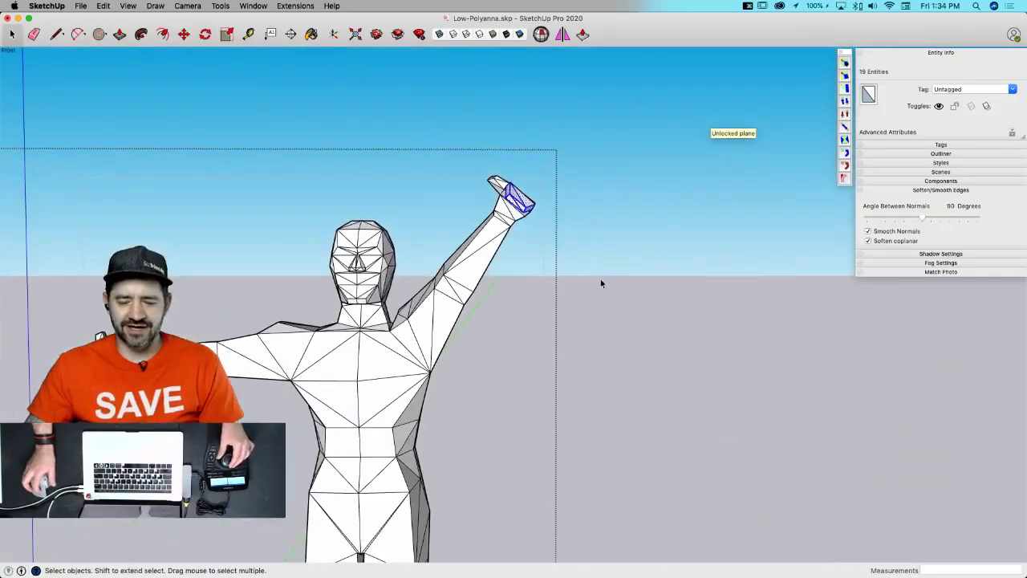
# - Select the whole raised hand down to the wrist and rotate it 15 degrees about the wrist corner in front view
pyautogui.moveTo(564, 203); pyautogui.dragTo(359, 143, button='middle')
pyautogui.moveTo(529, 206); pyautogui.dragTo(531, 202)
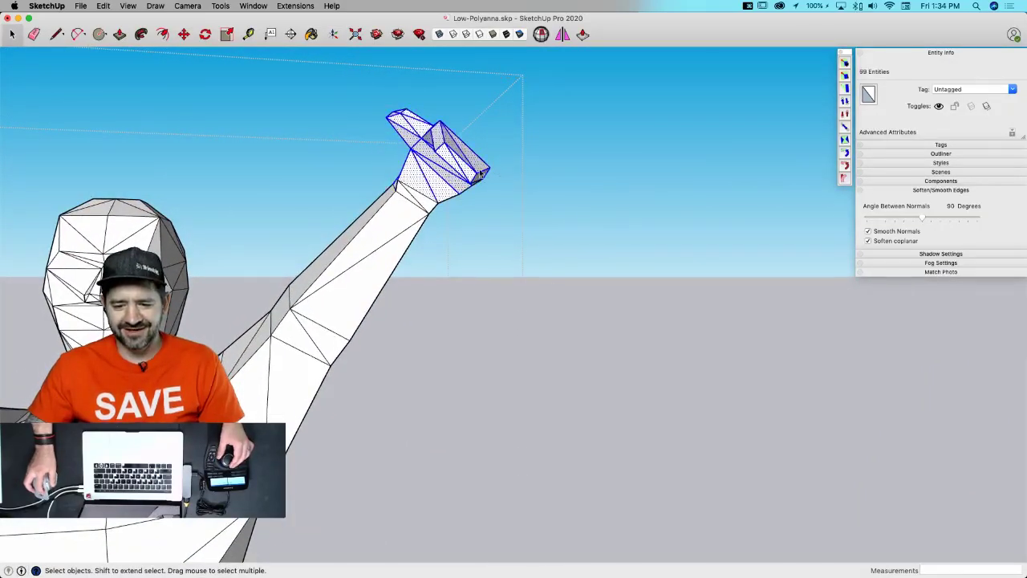
pyautogui.press('q')
pyautogui.scroll(4, 480, 174)
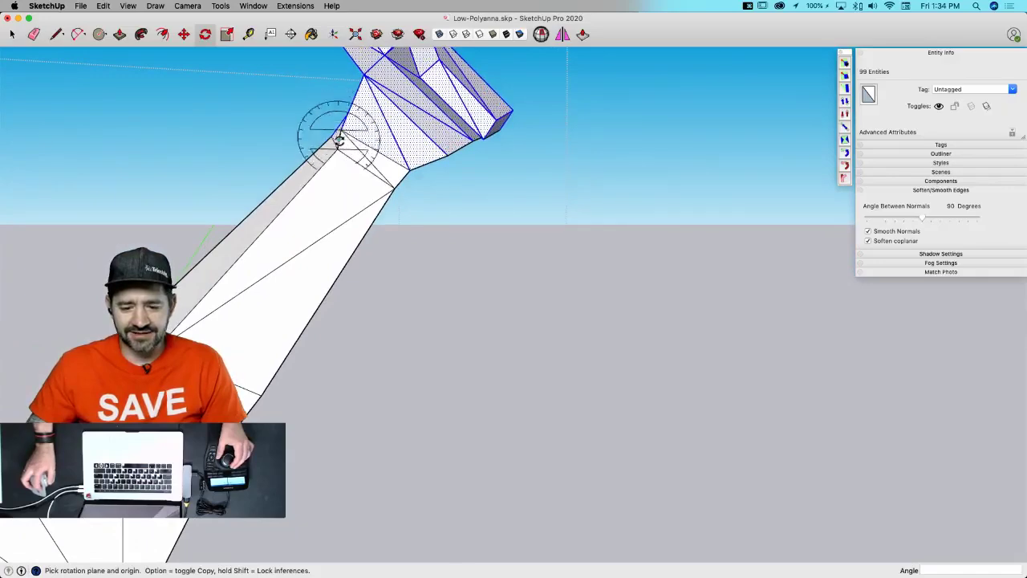
pyautogui.click(568, 166)
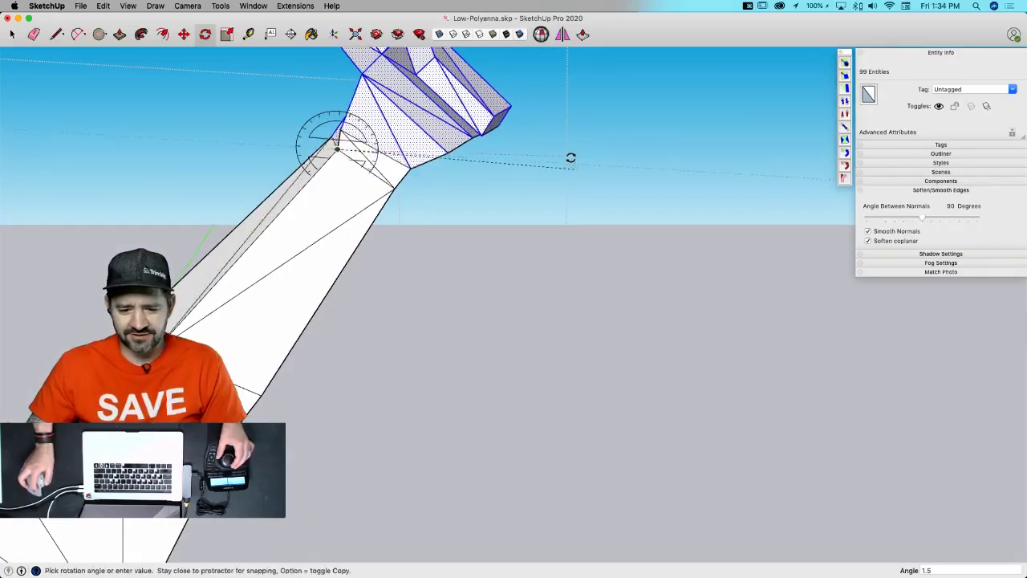
pyautogui.click(523, 121)
# - Rotate the selected hand 24.4 degrees forward about the wrist corner, locked to the red axis
pyautogui.moveTo(500, 138); pyautogui.dragTo(337, 188, button='middle')
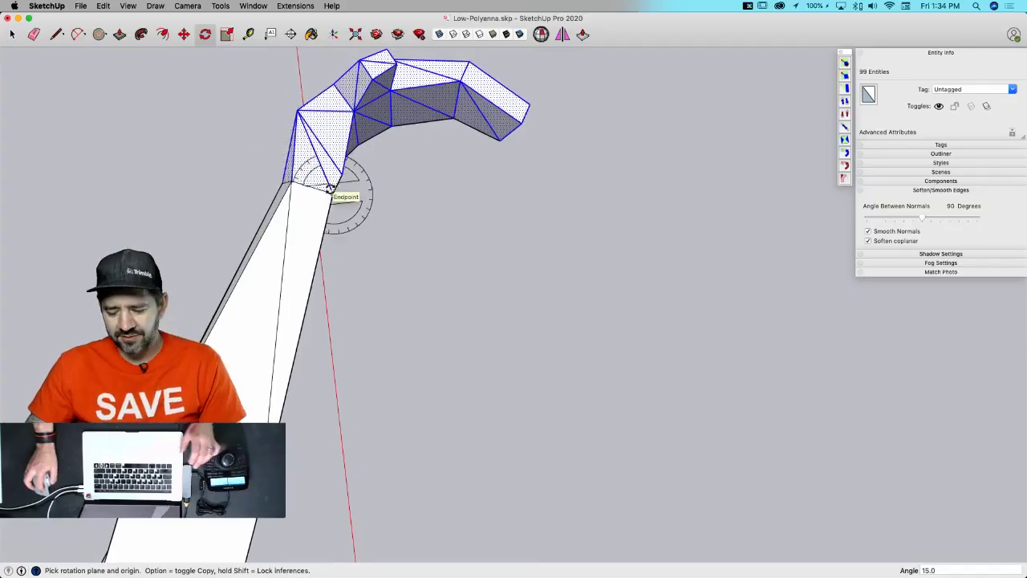
pyautogui.press('Right')
pyautogui.click(330, 188)
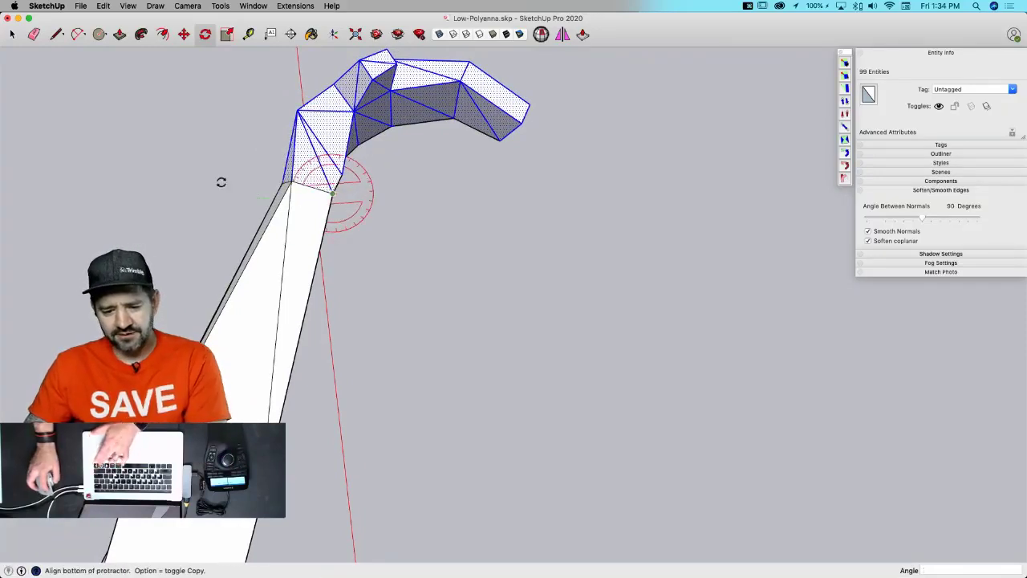
pyautogui.click(157, 188)
pyautogui.click(165, 134)
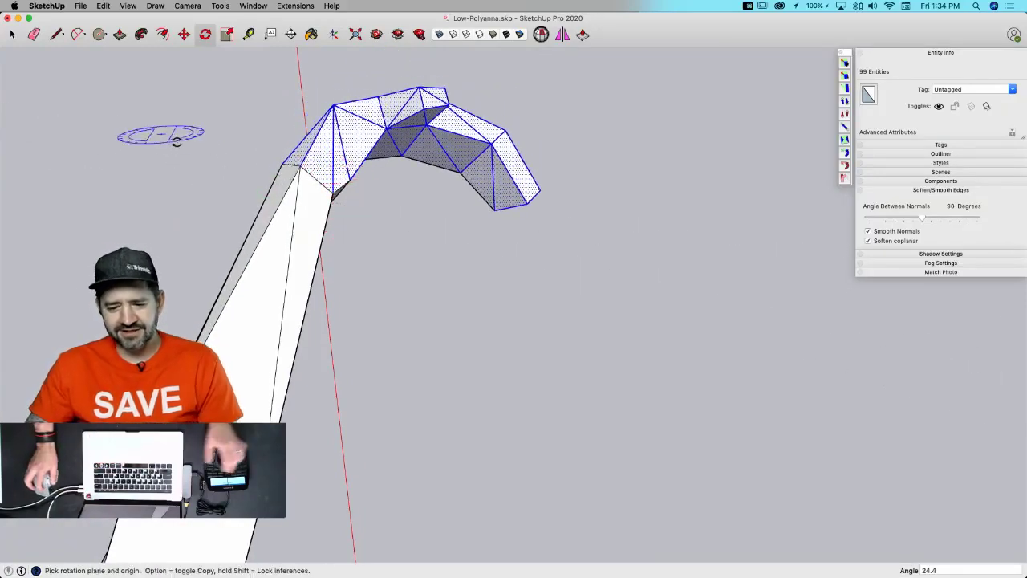
pyautogui.press('space')
# - Select the horizontal arm together with its half of the chest and delete that geometry
pyautogui.scroll(-5, 574, 295)
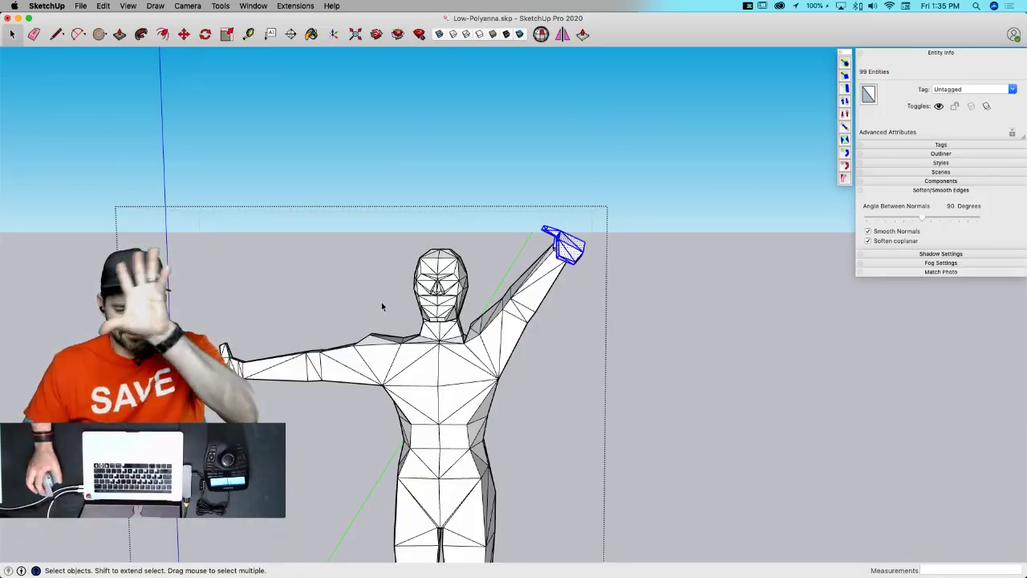
pyautogui.moveTo(404, 300); pyautogui.dragTo(245, 395)
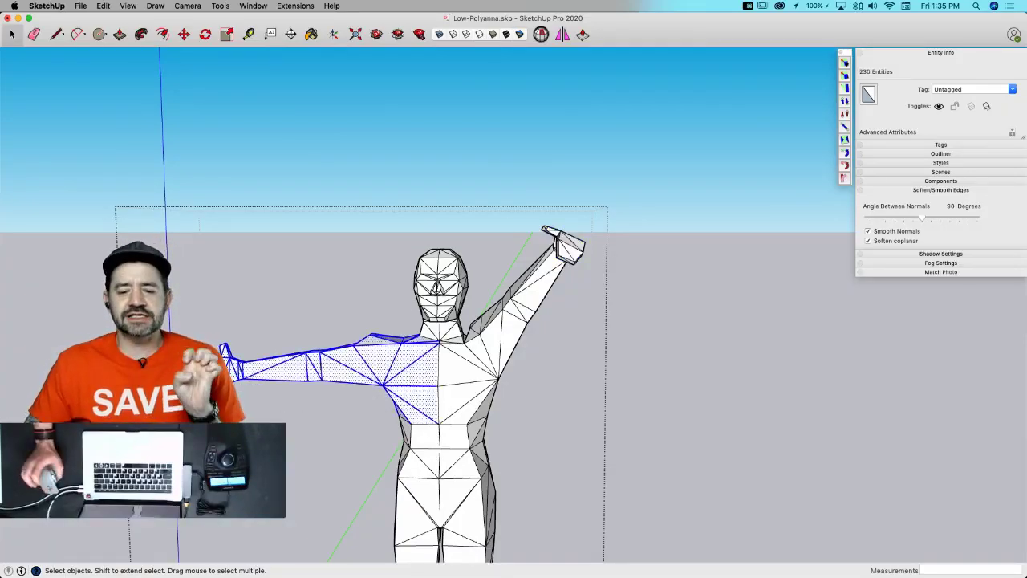
pyautogui.press('BackSpace')
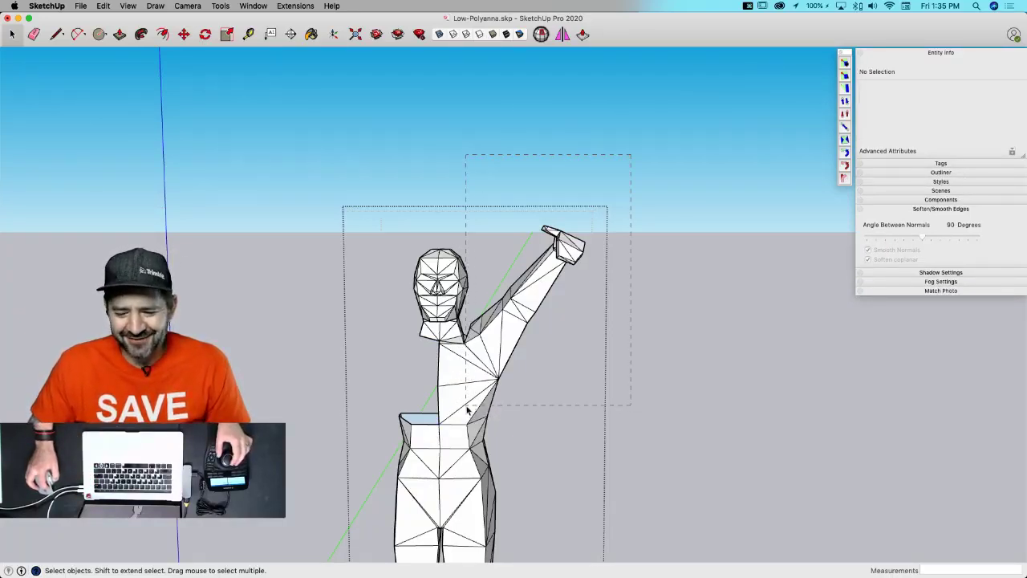
pyautogui.moveTo(468, 410); pyautogui.dragTo(467, 408)
pyautogui.scroll(5, 514, 377)
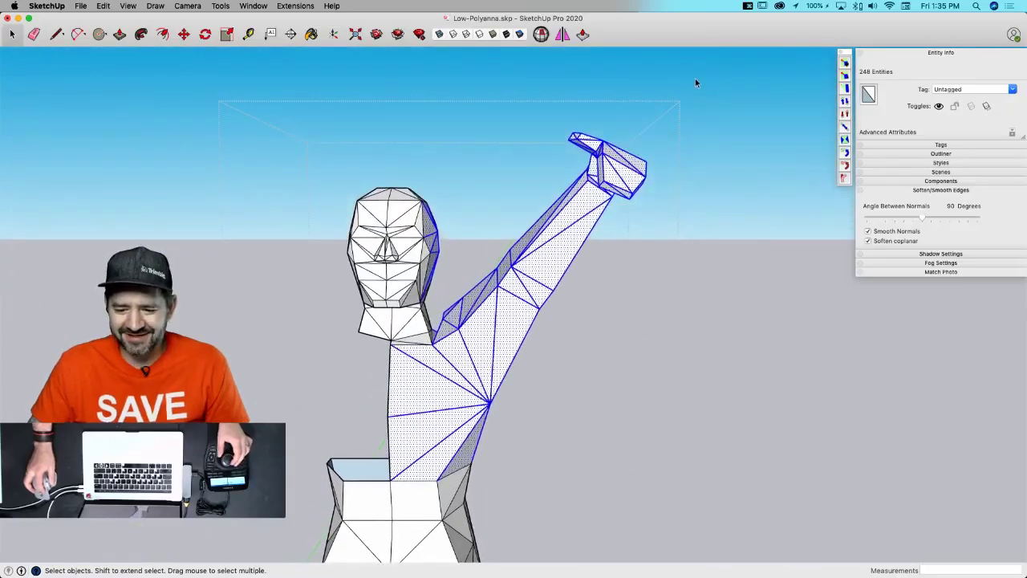
pyautogui.moveTo(697, 71); pyautogui.dragTo(431, 435)
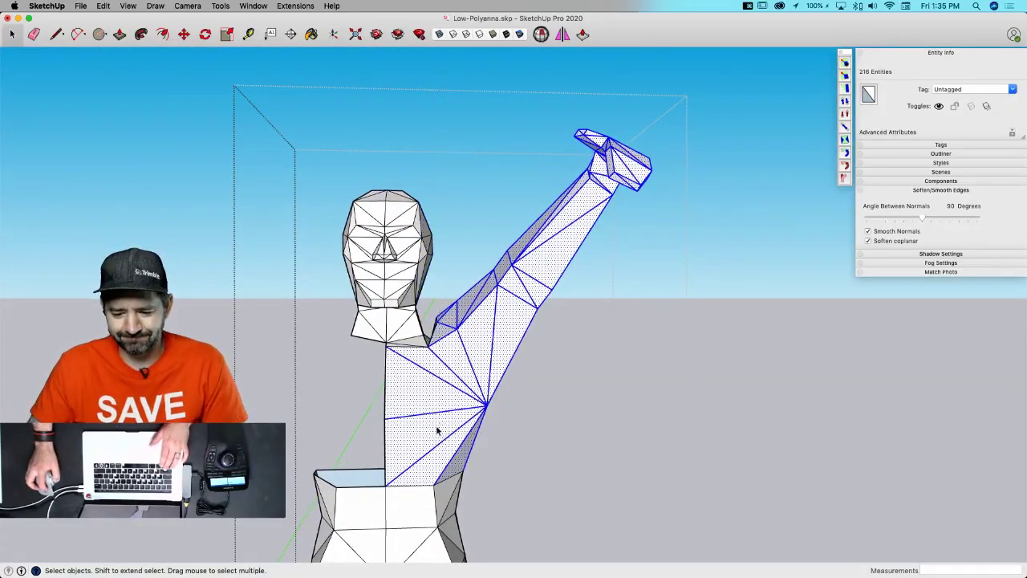
pyautogui.scroll(5, 430, 342)
pyautogui.moveTo(430, 341); pyautogui.dragTo(412, 384, button='middle')
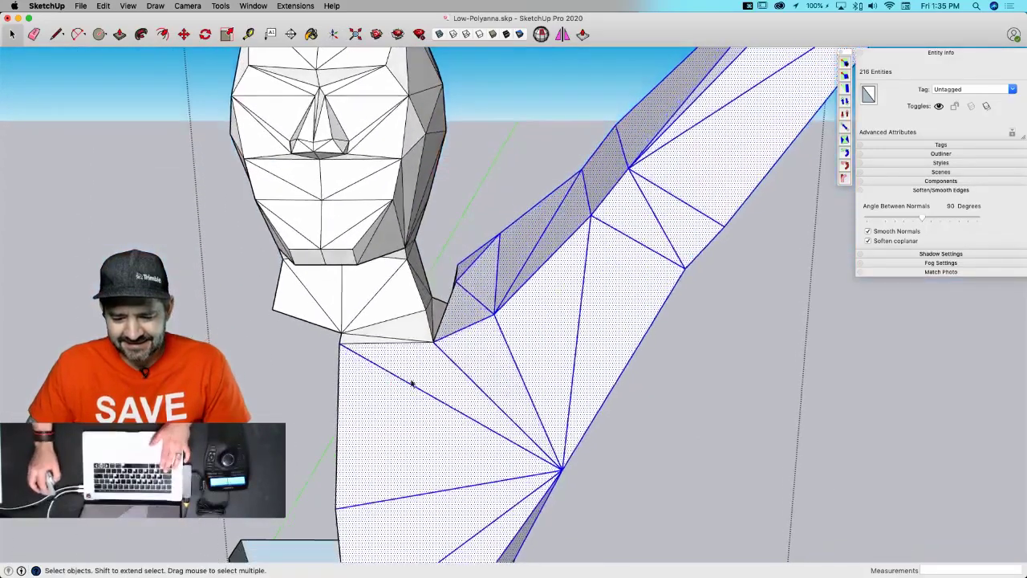
pyautogui.scroll(-5, 431, 325)
# - Select the half of the neck above the removed chest half and delete it
pyautogui.press('e')
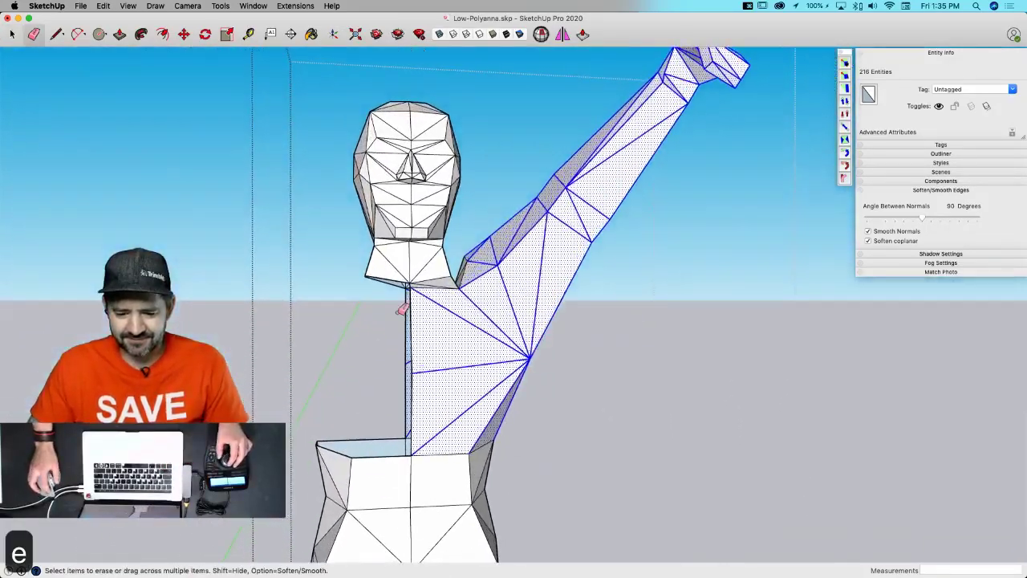
pyautogui.press('space')
pyautogui.moveTo(364, 255); pyautogui.dragTo(368, 273)
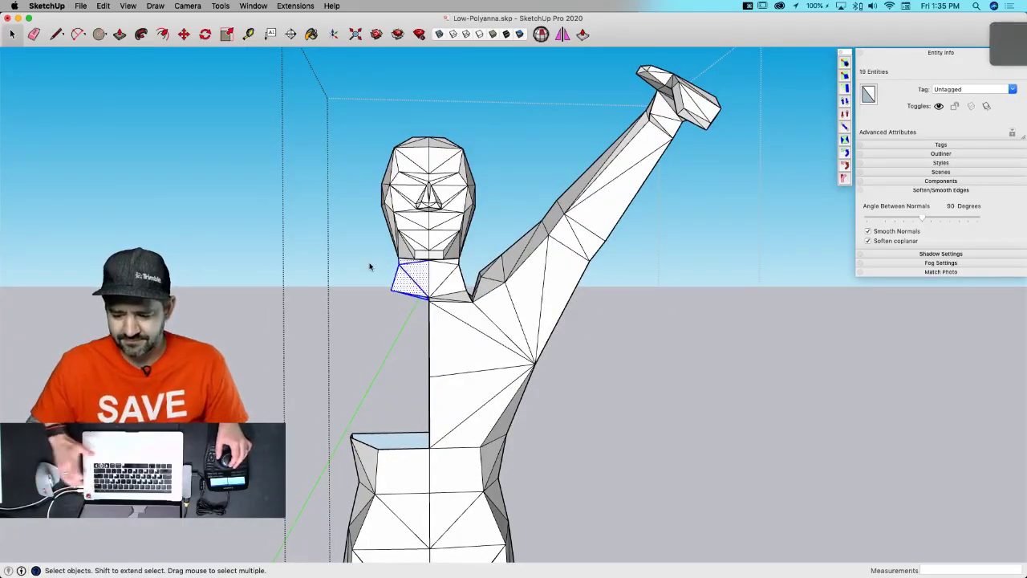
pyautogui.press('BackSpace')
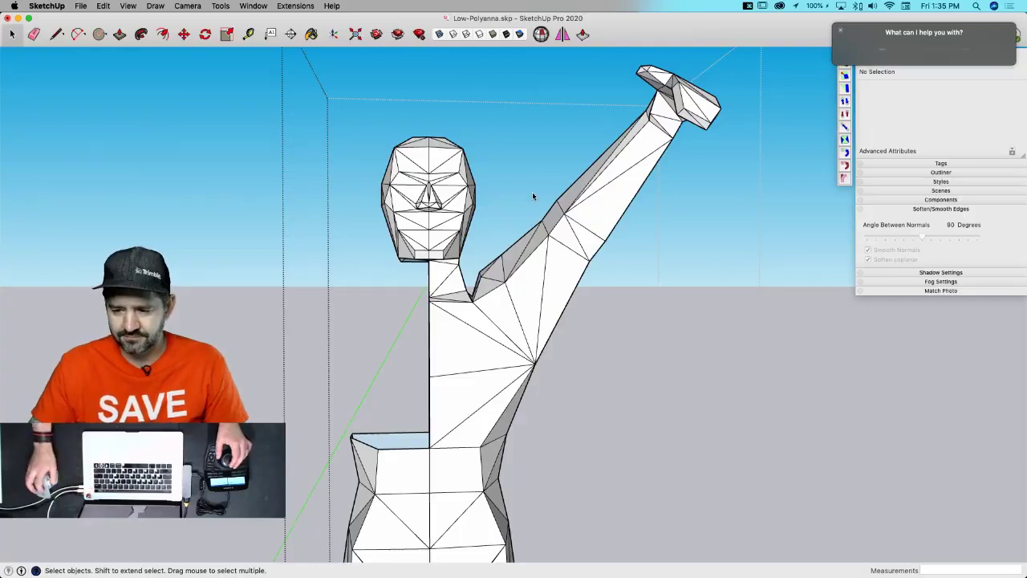
pyautogui.click(841, 32)
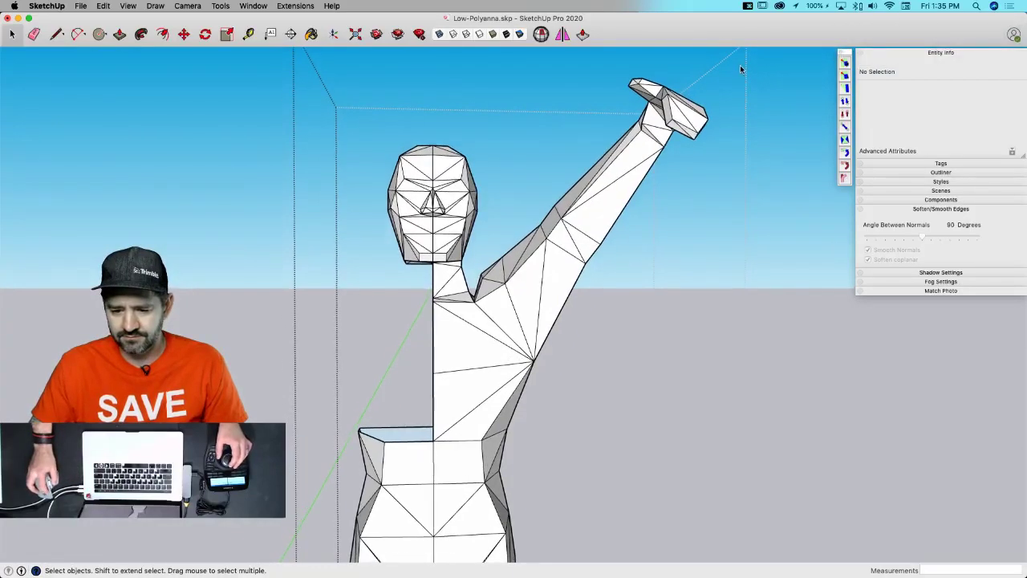
# - Select the raised arm with its half of the chest, back and neck, leaving the head out of the selection
pyautogui.tripleClick(499, 413)
pyautogui.moveTo(499, 413); pyautogui.dragTo(482, 301, button='middle')
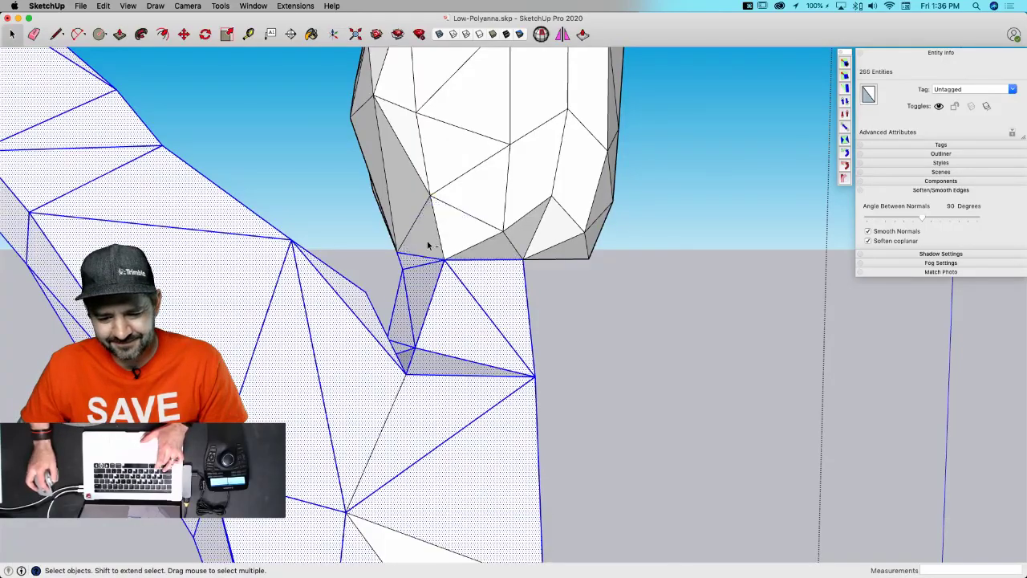
pyautogui.keyDown('shift'); pyautogui.moveTo(389, 257); pyautogui.dragTo(387, 255); pyautogui.keyUp('shift')
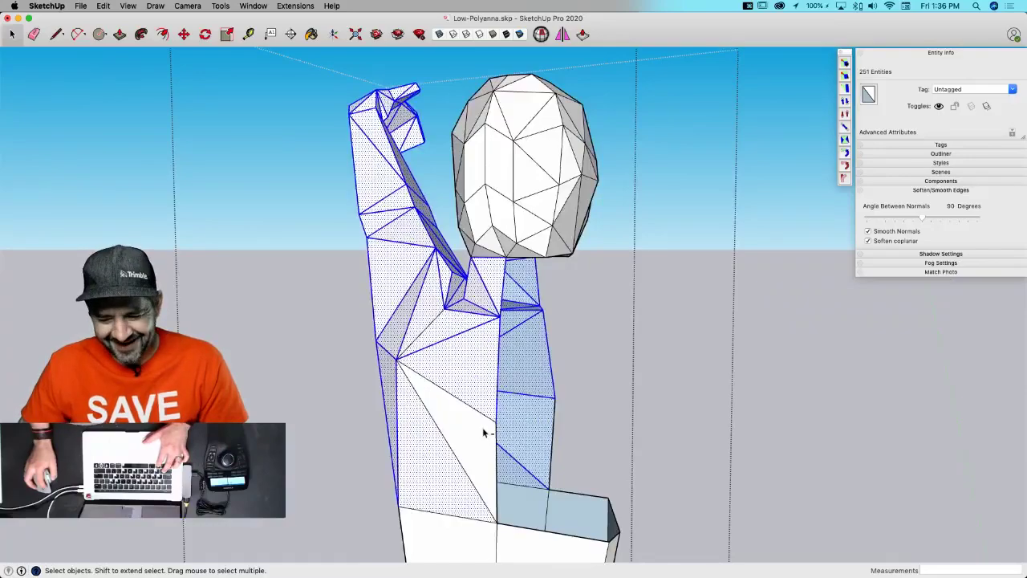
pyautogui.keyDown('shift'); pyautogui.click(478, 438); pyautogui.keyUp('shift')
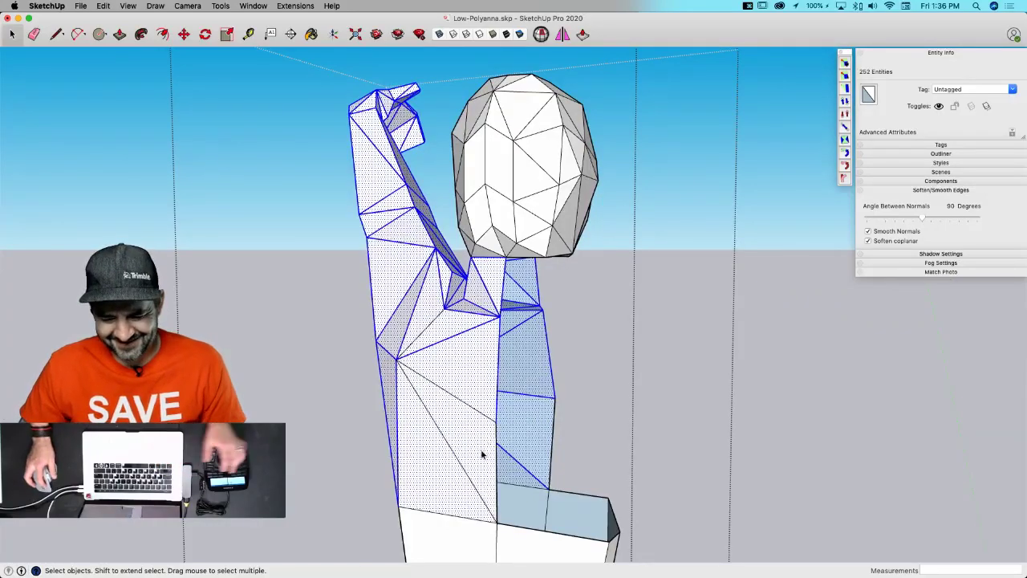
# - Copy the selected arm and torso half to the open side of the figure and flip the copy sideways with Scale
pyautogui.moveTo(493, 441); pyautogui.dragTo(631, 479, button='middle')
pyautogui.press('m')
pyautogui.click(630, 480)
pyautogui.press('alt')
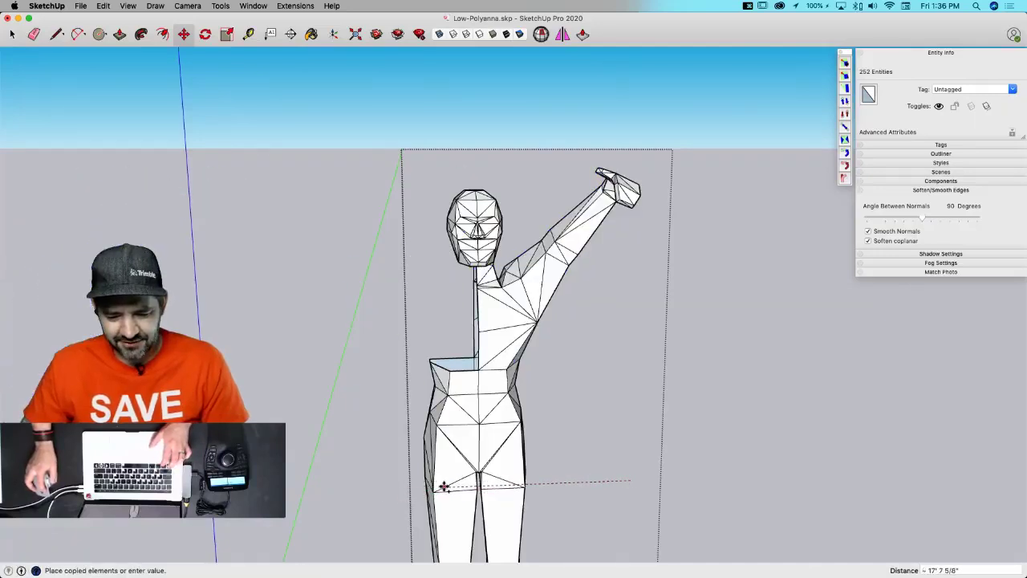
pyautogui.click(410, 485)
pyautogui.press('s')
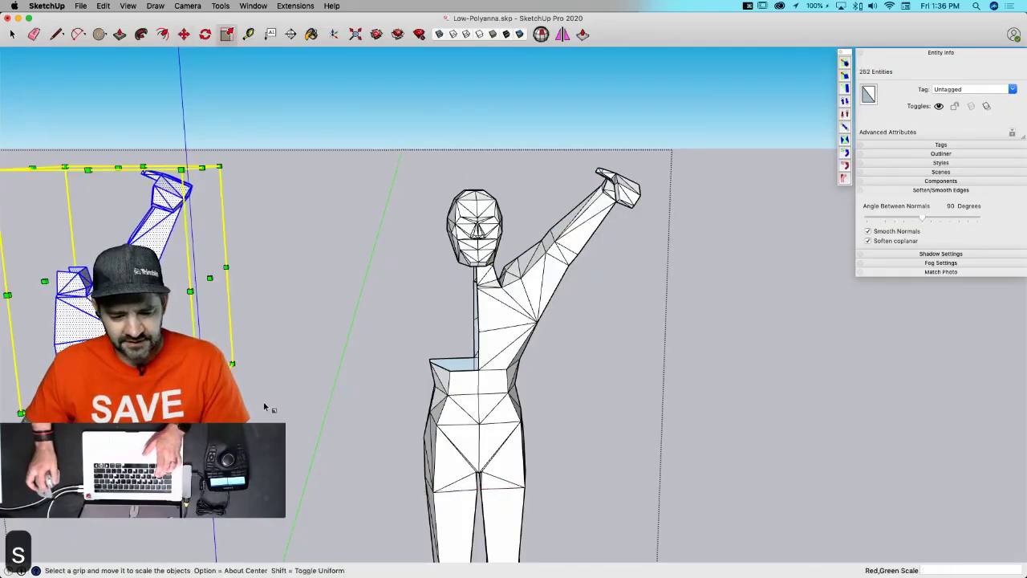
pyautogui.moveTo(44, 280); pyautogui.dragTo(354, 283)
# - Move the mirrored arm and torso half by its lower inner corner onto the matching waist point at the body's midline
pyautogui.press('m')
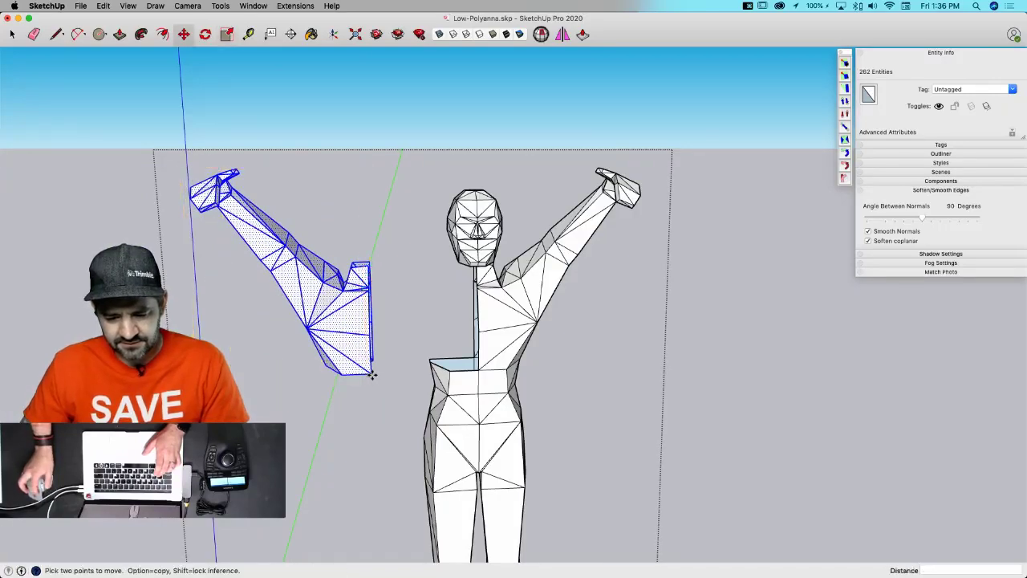
pyautogui.click(372, 374)
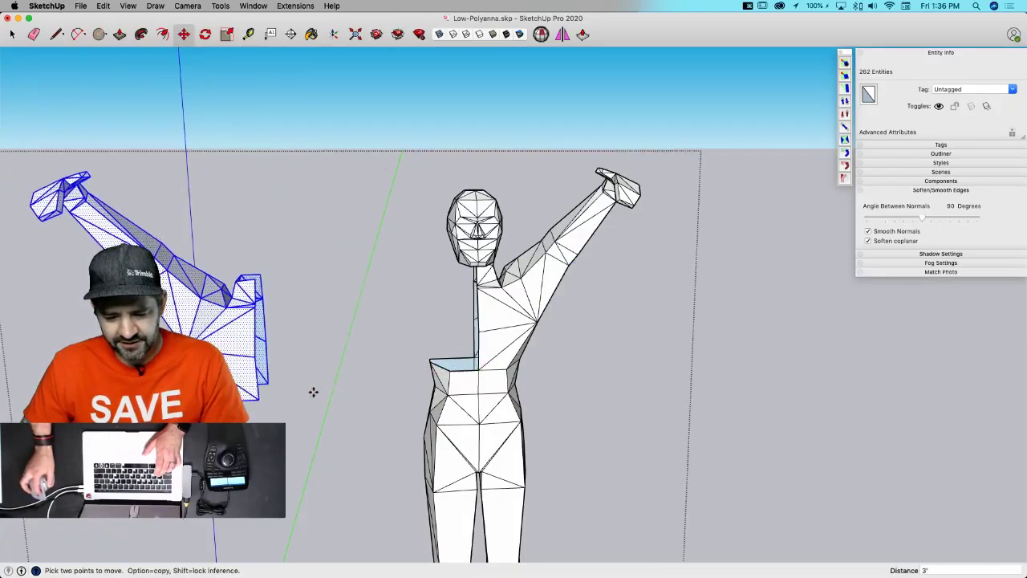
pyautogui.click(479, 369)
pyautogui.press('space')
pyautogui.click(591, 423)
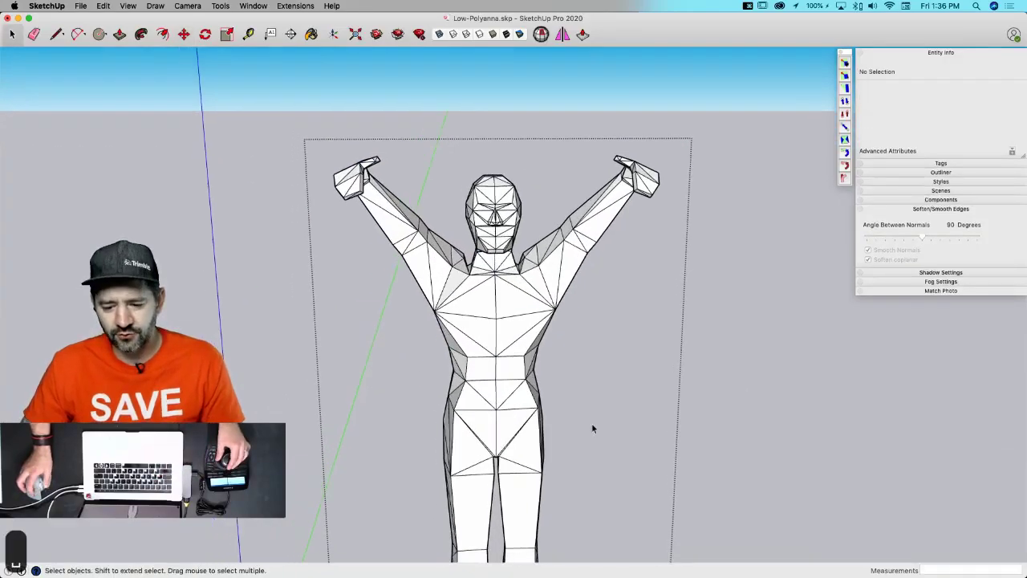
# - Draw an edge about 1 1/2 inches long from the mirrored neck's upper corner to the jaw to close the opening
pyautogui.scroll(10, 559, 251)
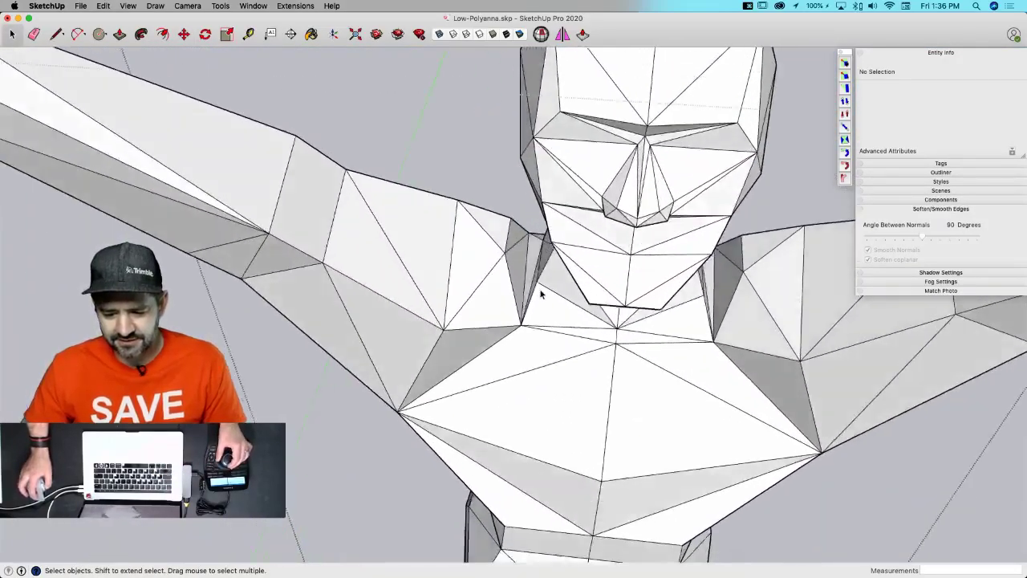
pyautogui.scroll(10, 508, 239)
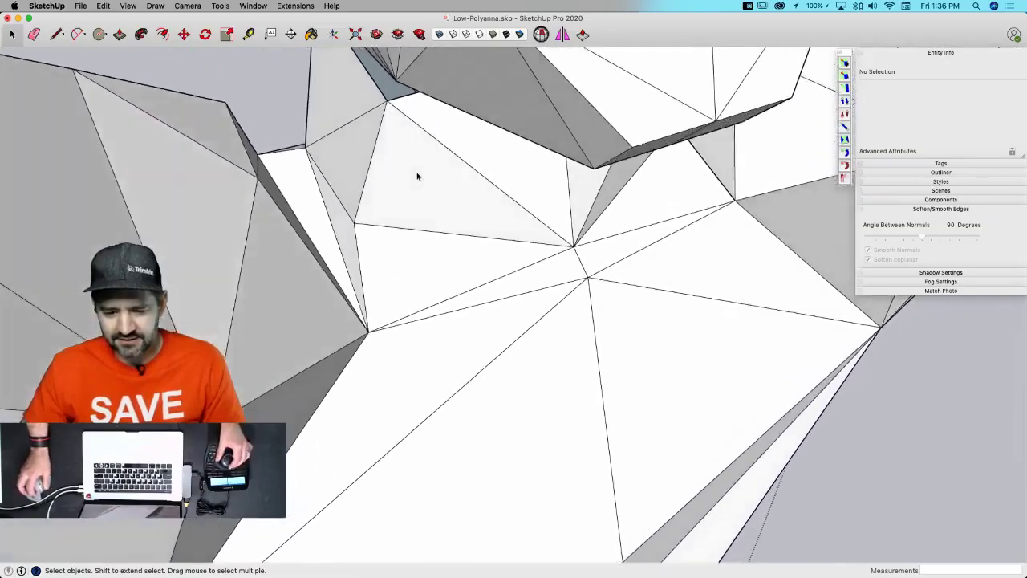
pyautogui.scroll(-5, 451, 193)
pyautogui.press('l')
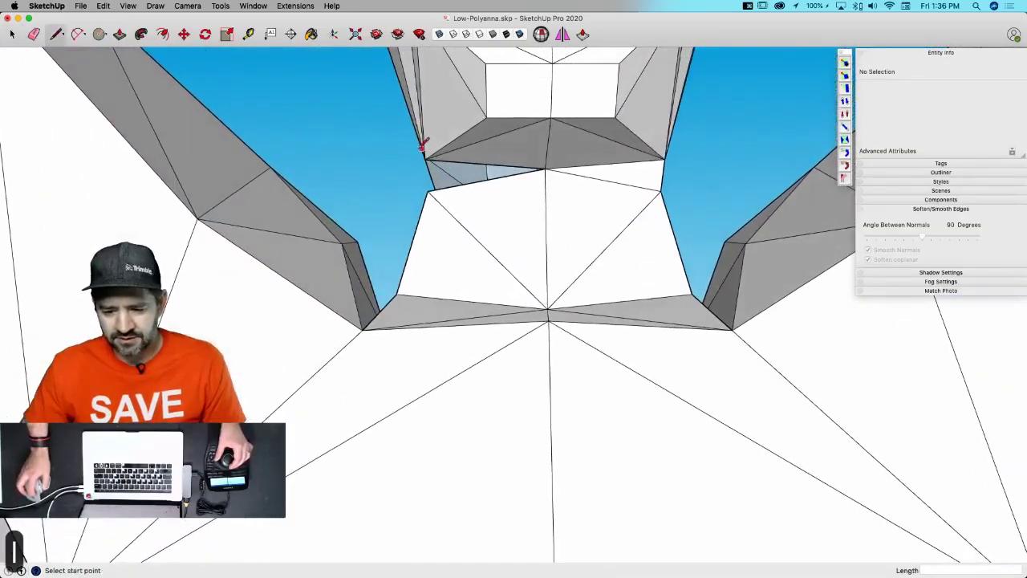
pyautogui.click(430, 189)
pyautogui.scroll(10, 377, 195)
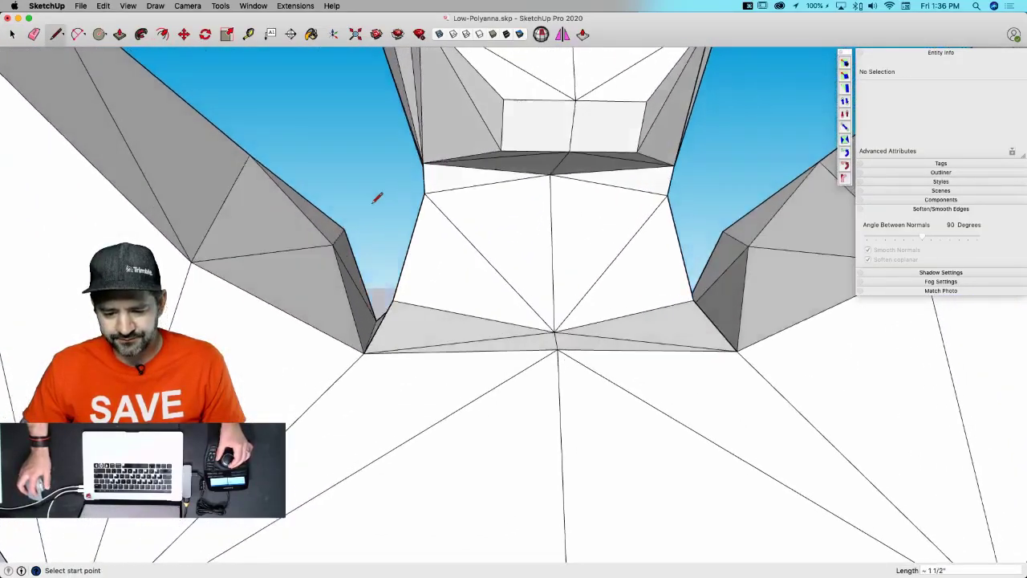
# - Erase the edge between the mirrored shoulder and neck, and redraw it about 5 15/16 inches long between the shoulder and neck corners
pyautogui.press('e')
pyautogui.click(375, 264)
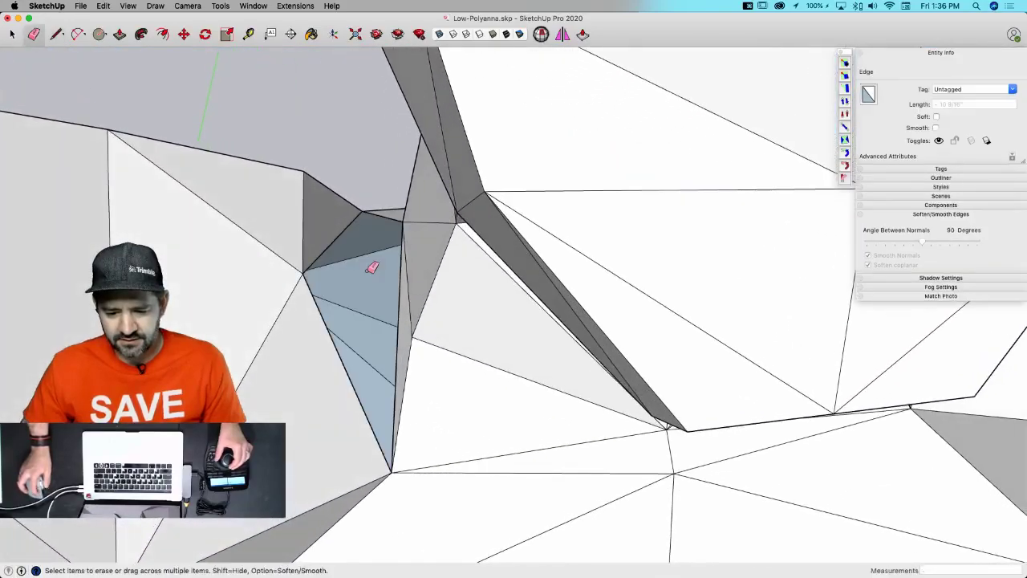
pyautogui.press('l')
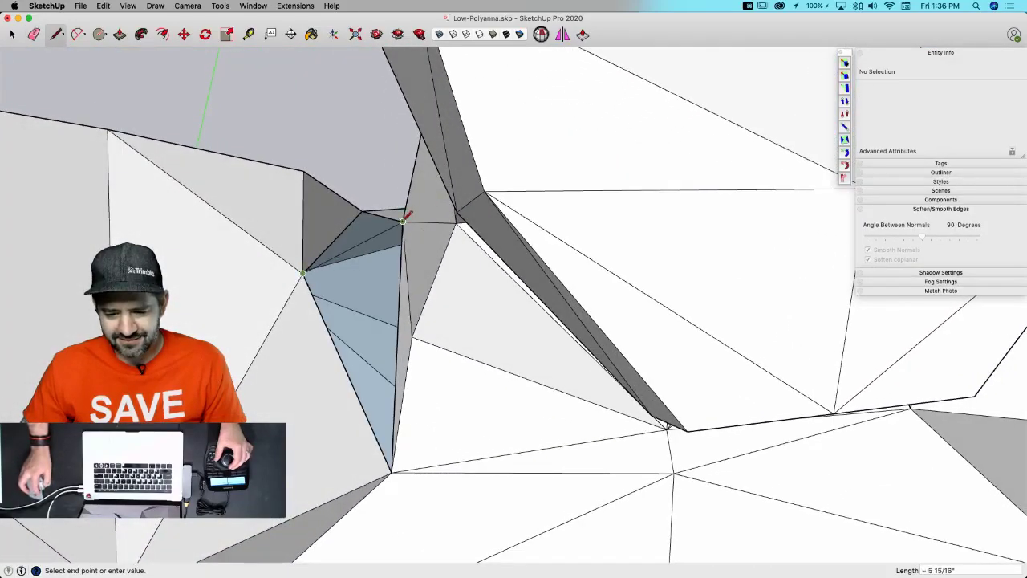
pyautogui.click(402, 221)
pyautogui.scroll(-10, 406, 213)
pyautogui.press('space')
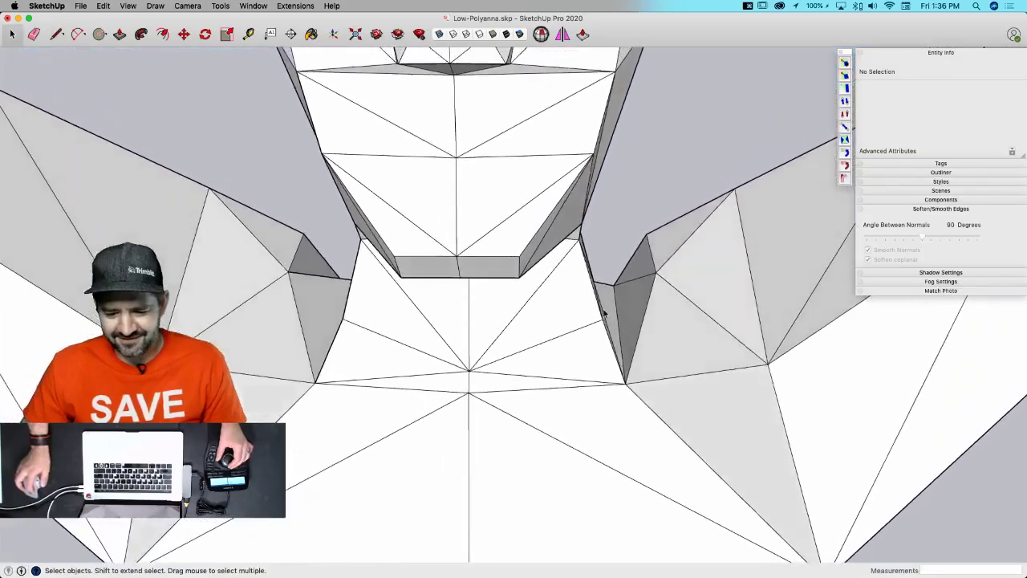
# - Erase the remaining short crease edge at the mirrored shoulder and draw a replacement about 4 7/16 inches long to the neck corner
pyautogui.moveTo(605, 315); pyautogui.dragTo(363, 298, button='middle')
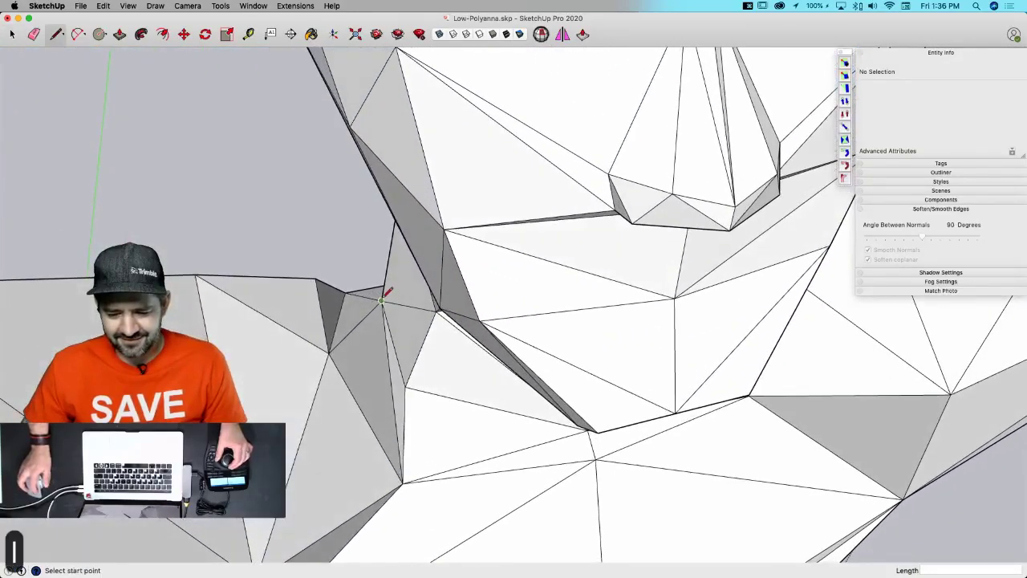
pyautogui.press('e')
pyautogui.click(346, 306)
pyautogui.press('l')
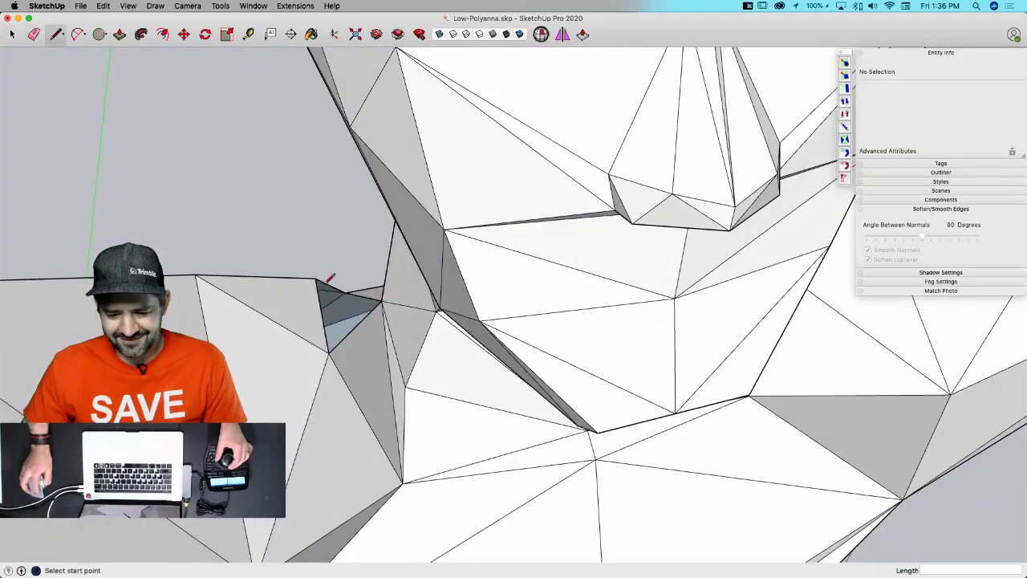
pyautogui.click(381, 300)
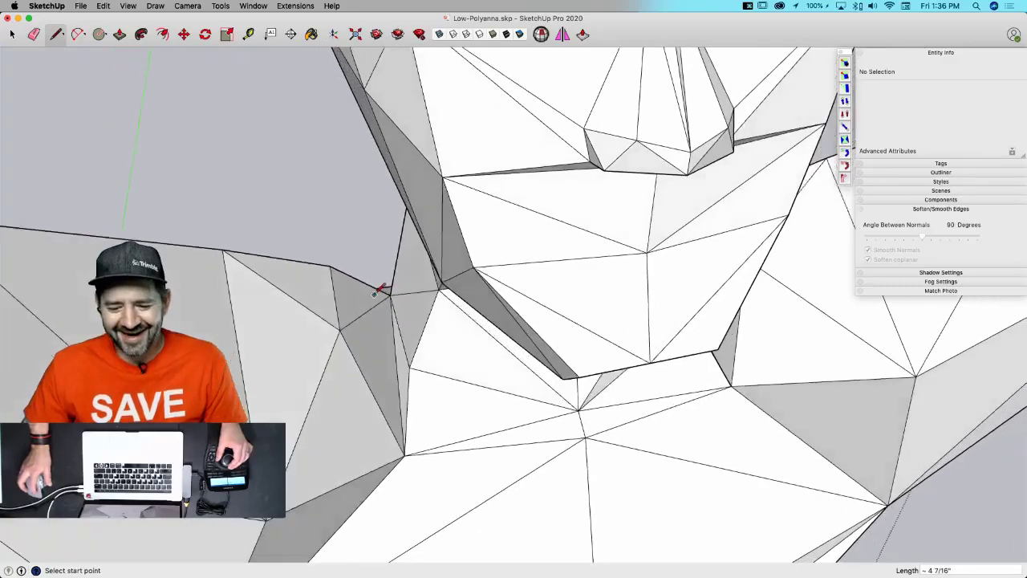
pyautogui.press('space')
# - Erase the matching crease edges at the original shoulder and redraw them from the neck corner, the upper one about 4 7/16 inches long
pyautogui.press('e')
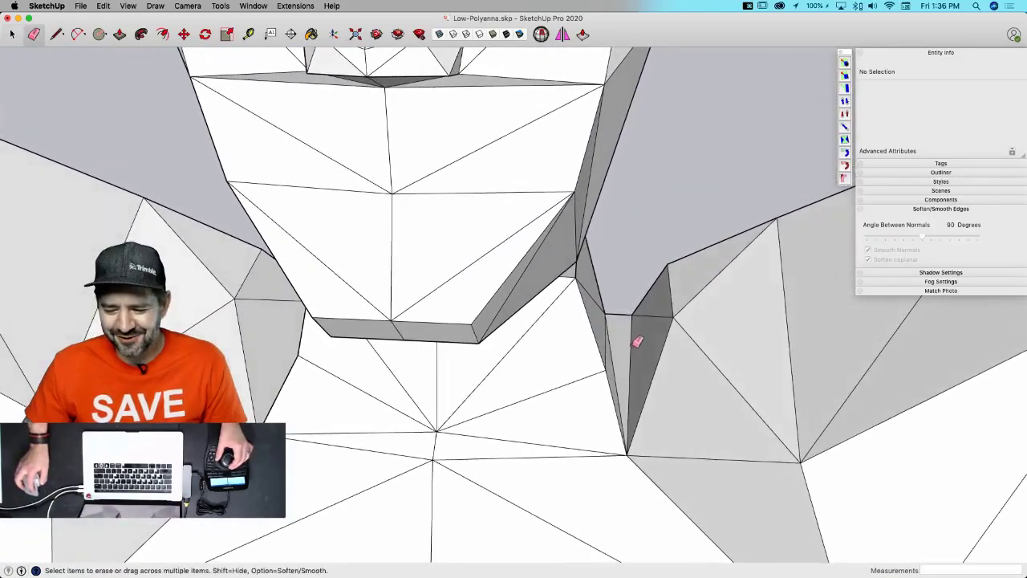
pyautogui.moveTo(648, 317); pyautogui.dragTo(633, 334)
pyautogui.press('l')
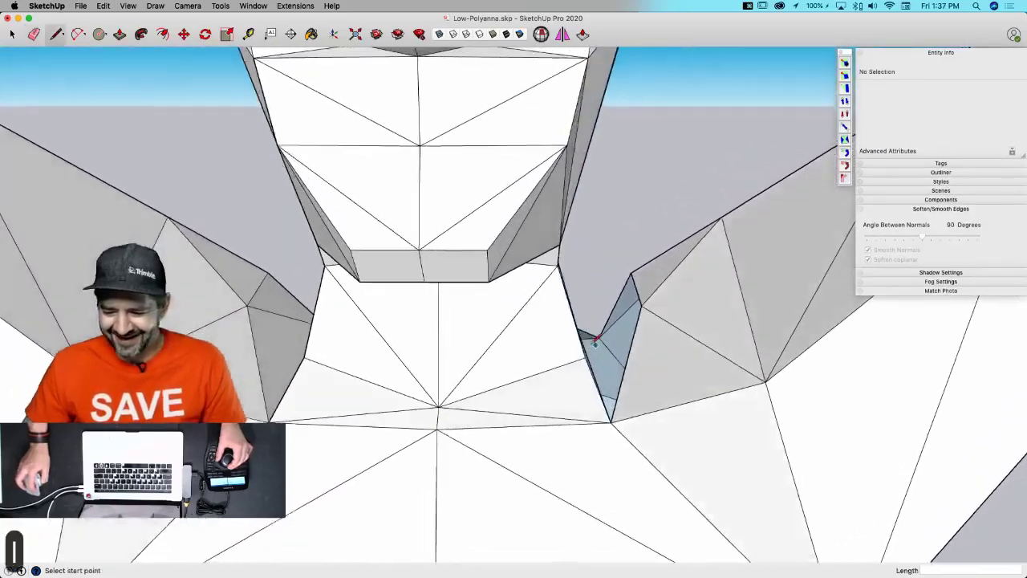
pyautogui.moveTo(595, 341); pyautogui.dragTo(584, 329, button='middle')
pyautogui.click(648, 318)
pyautogui.moveTo(648, 318); pyautogui.dragTo(591, 353, button='middle')
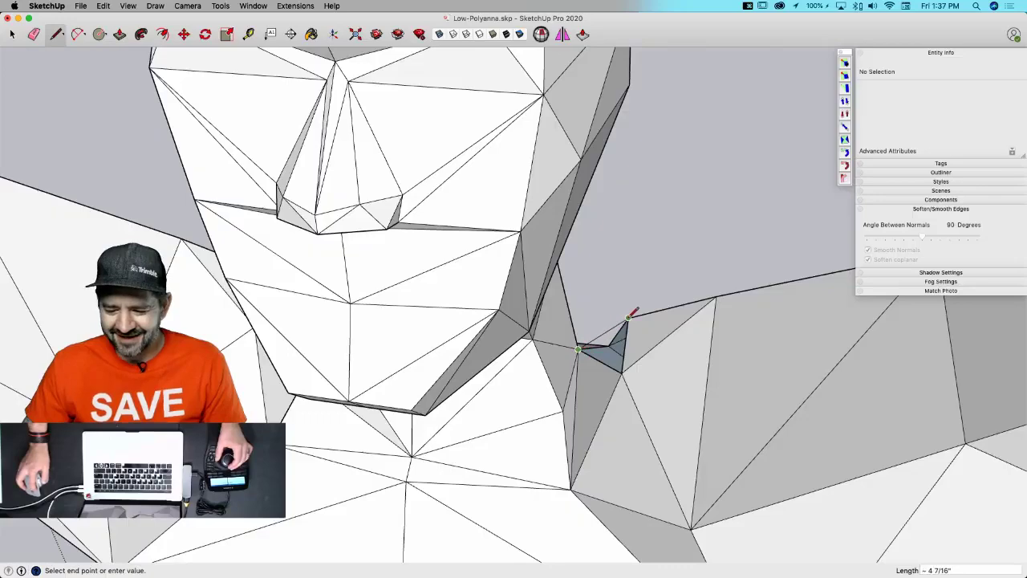
pyautogui.click(628, 318)
pyautogui.press('space')
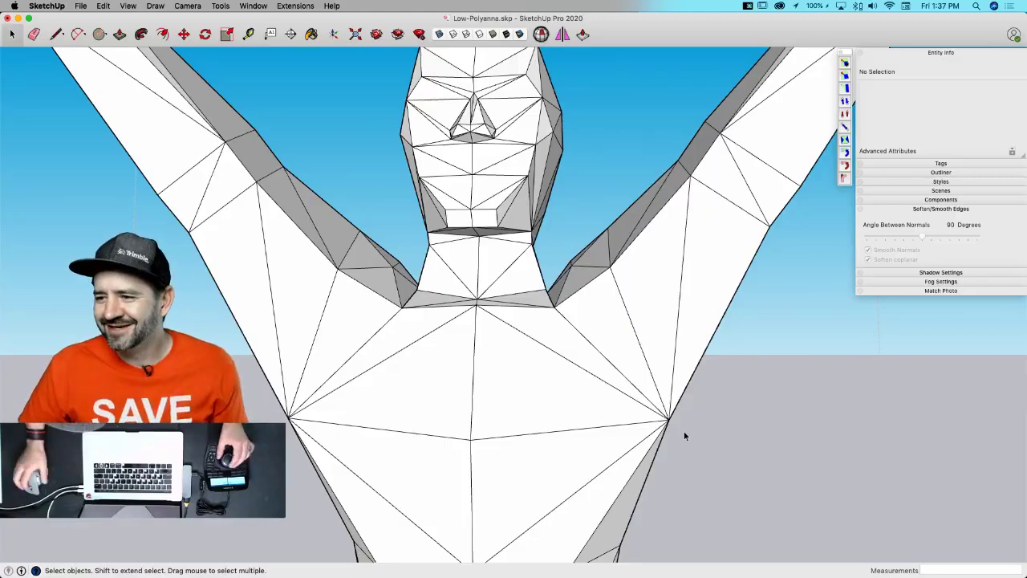
# - Select everything above the waist and rotate it forward about the red axis to bend the figure's upper body
pyautogui.scroll(-6, 711, 401)
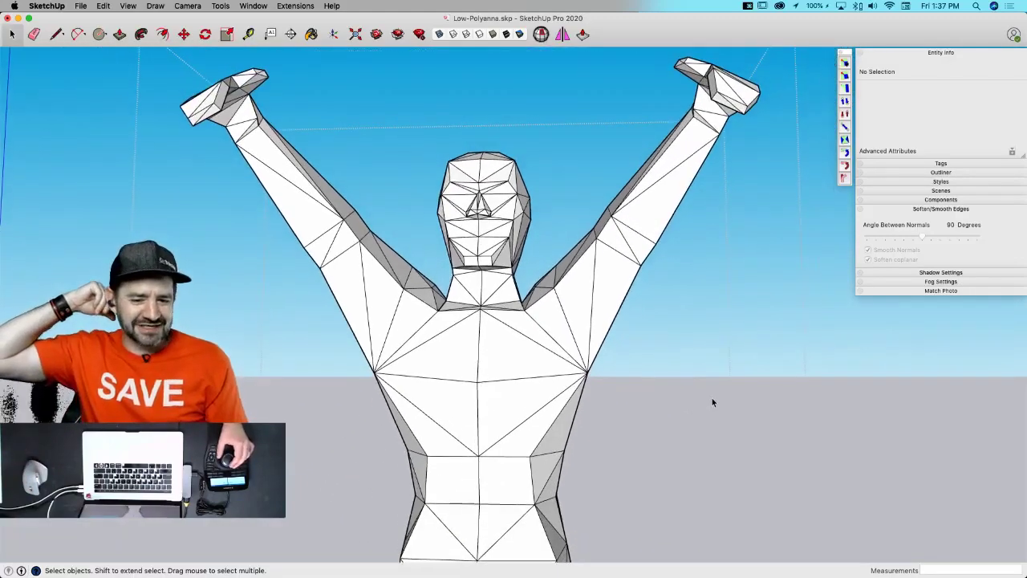
pyautogui.scroll(-5, 712, 402)
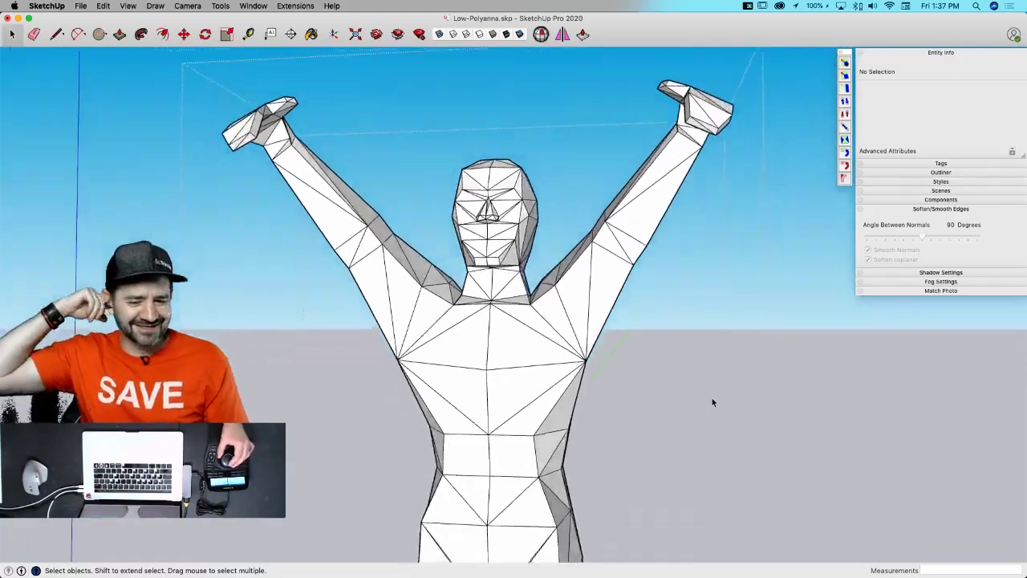
pyautogui.moveTo(713, 403)
pyautogui.mouseDown(button='middle')
pyautogui.moveTo(607, 355)
pyautogui.moveTo(577, 366)
pyautogui.moveTo(623, 420)
pyautogui.moveTo(615, 280)
pyautogui.moveTo(552, 187)
pyautogui.moveTo(617, 147)
pyautogui.moveTo(606, 136)
pyautogui.mouseUp(button='middle')
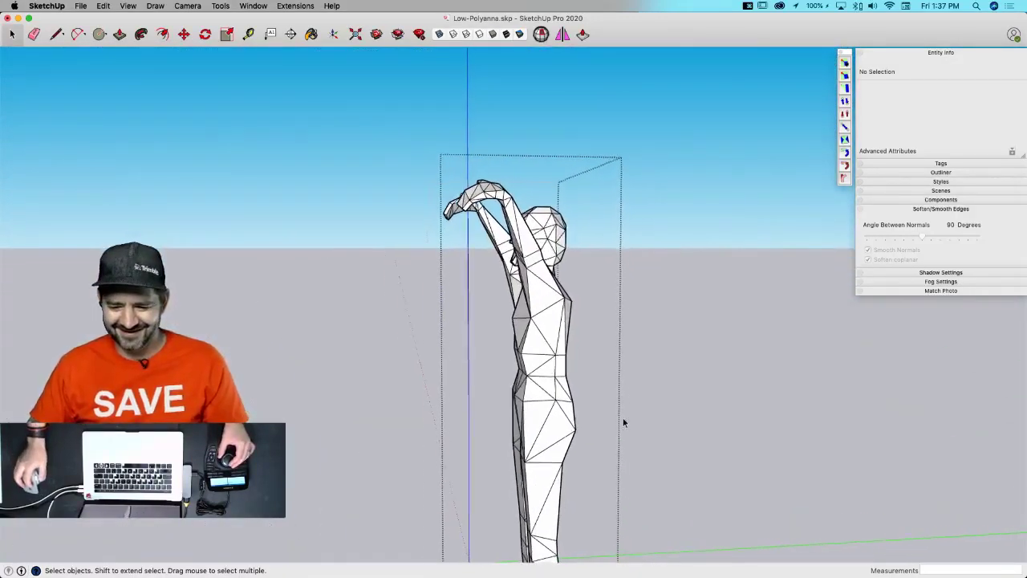
pyautogui.moveTo(355, 303); pyautogui.dragTo(362, 345)
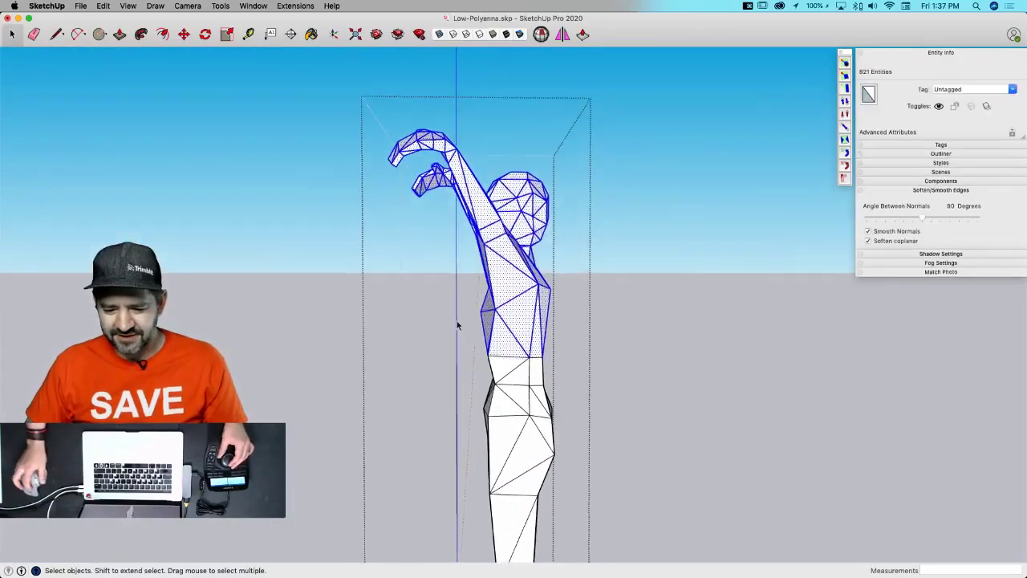
pyautogui.press('q')
pyautogui.press('Right')
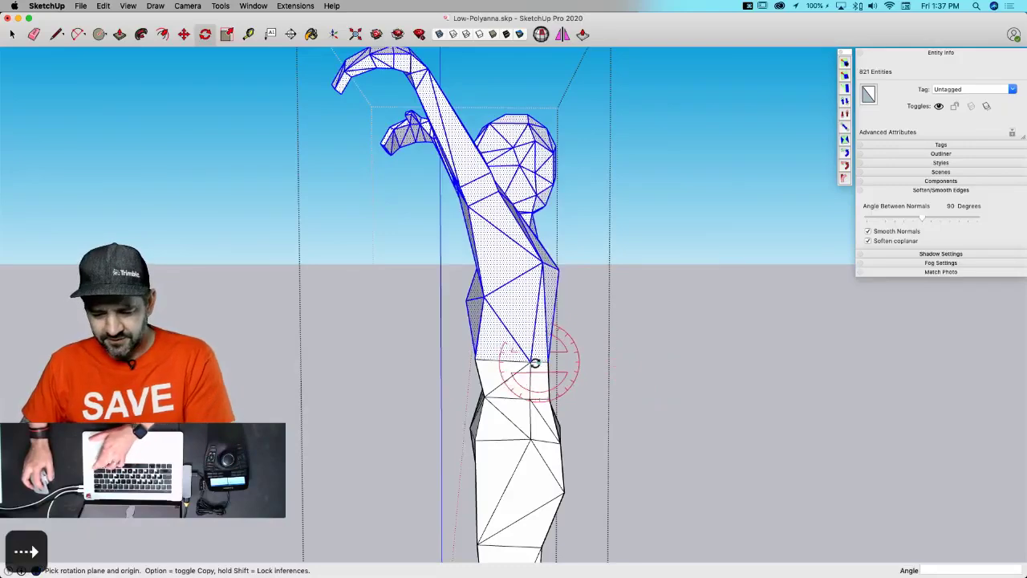
pyautogui.click(731, 371)
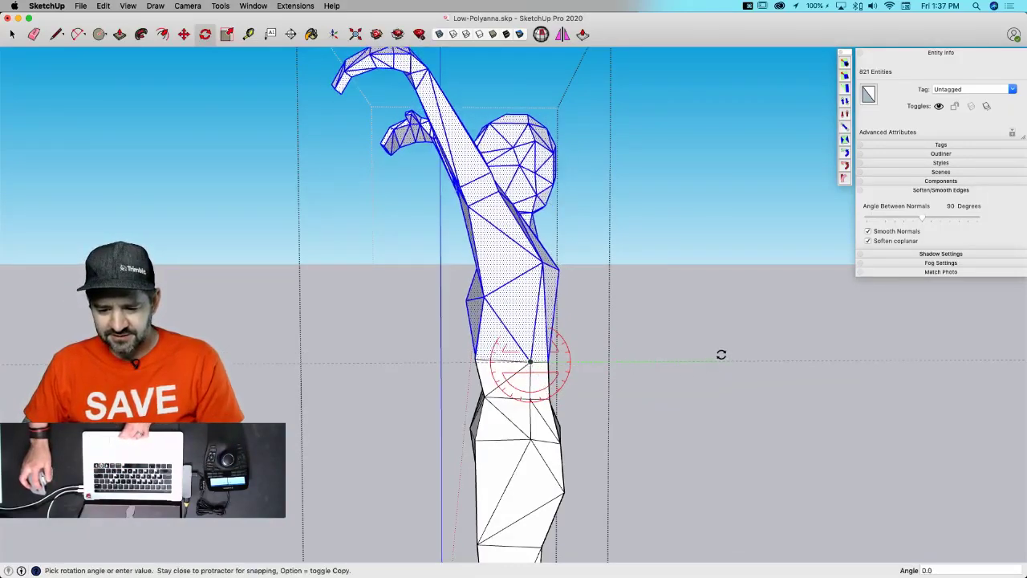
pyautogui.click(645, 328)
pyautogui.press('space')
# - Select the figure's whole left leg from the upper thigh down to the foot
pyautogui.moveTo(614, 360); pyautogui.dragTo(543, 374, button='middle')
pyautogui.scroll(5, 543, 374)
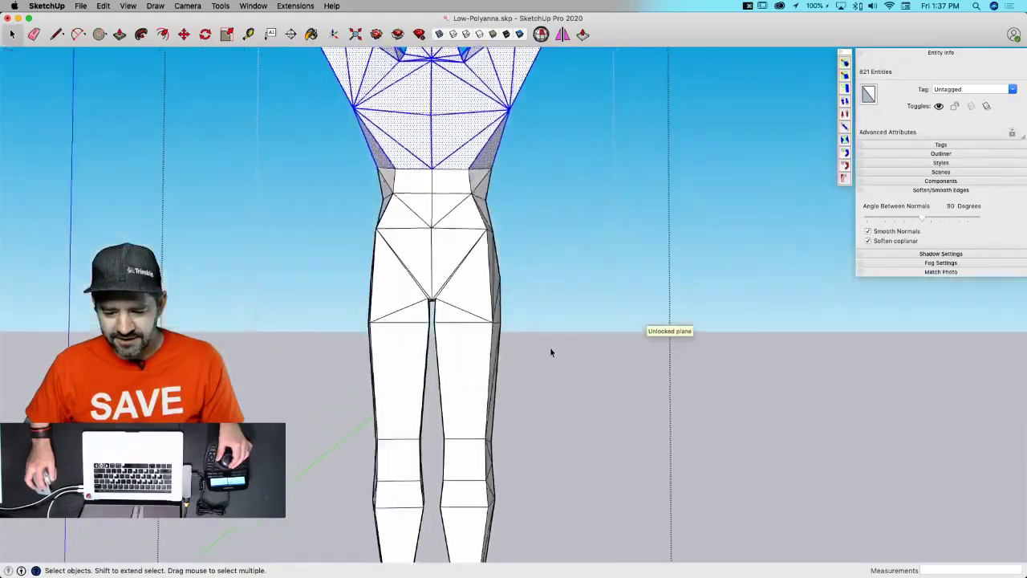
pyautogui.scroll(-3, 561, 339)
pyautogui.moveTo(559, 328); pyautogui.dragTo(433, 543)
# - Try rotating the left leg forward about 62 degrees around the red axis at the hip, and undo the rotation
pyautogui.press('q')
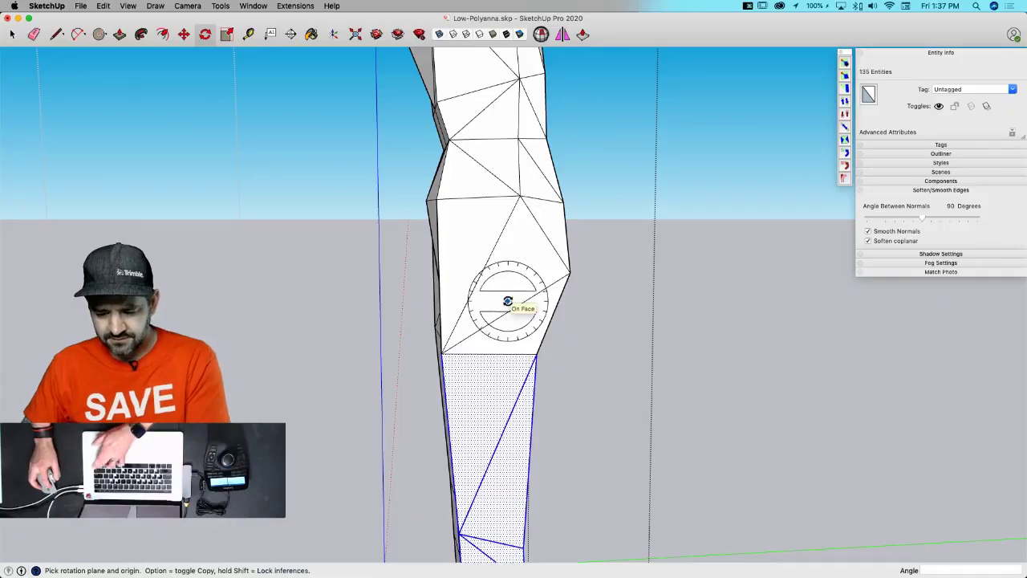
pyautogui.press('Up')
pyautogui.press('Right')
pyautogui.click(507, 300)
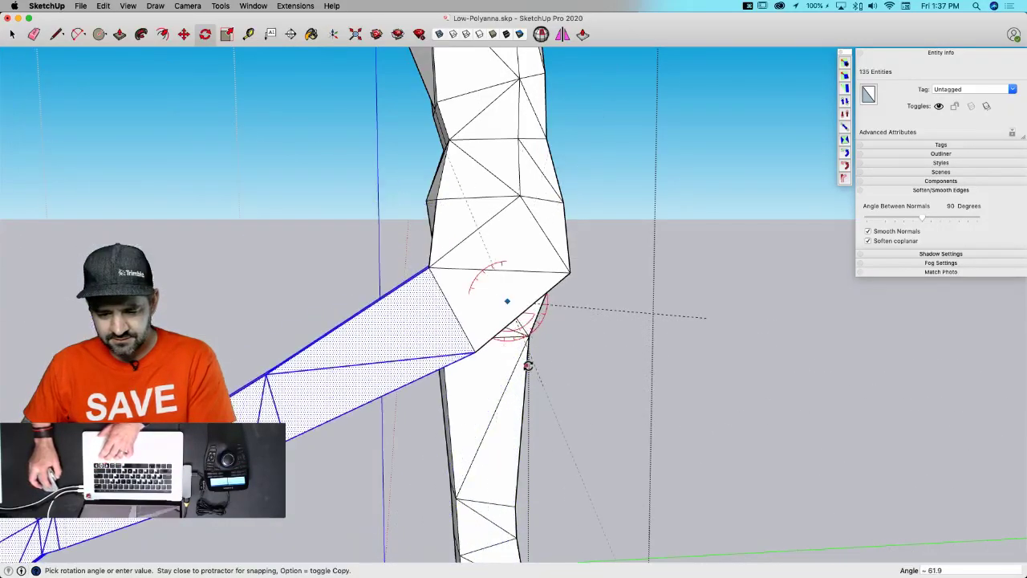
pyautogui.click(528, 363)
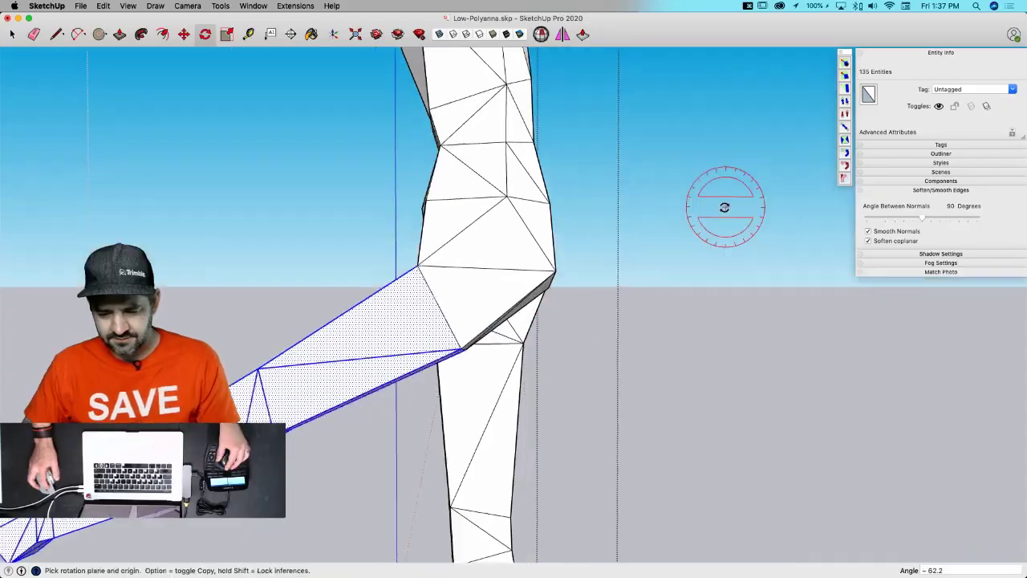
pyautogui.press('space')
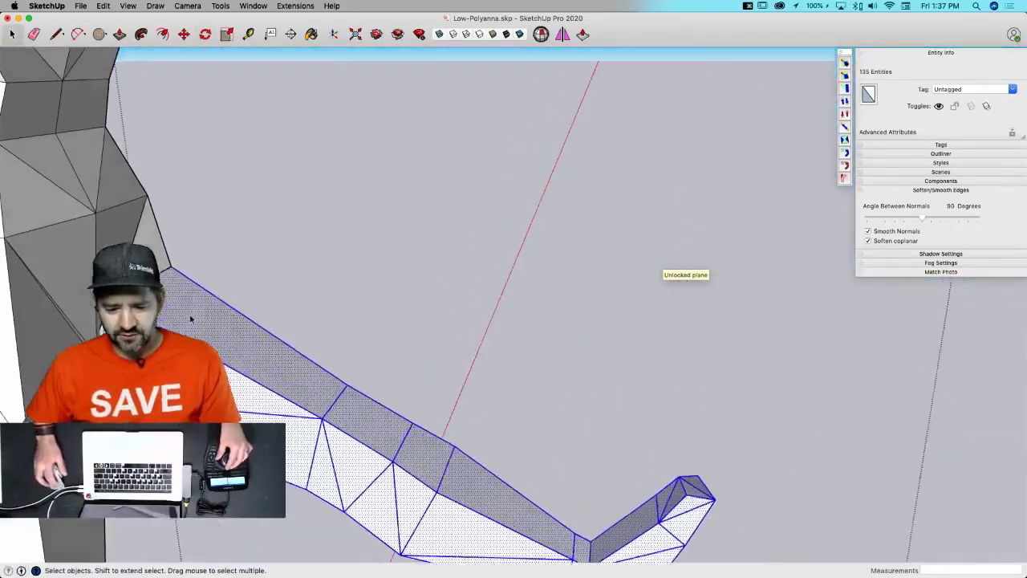
pyautogui.moveTo(187, 321); pyautogui.dragTo(229, 360, button='middle')
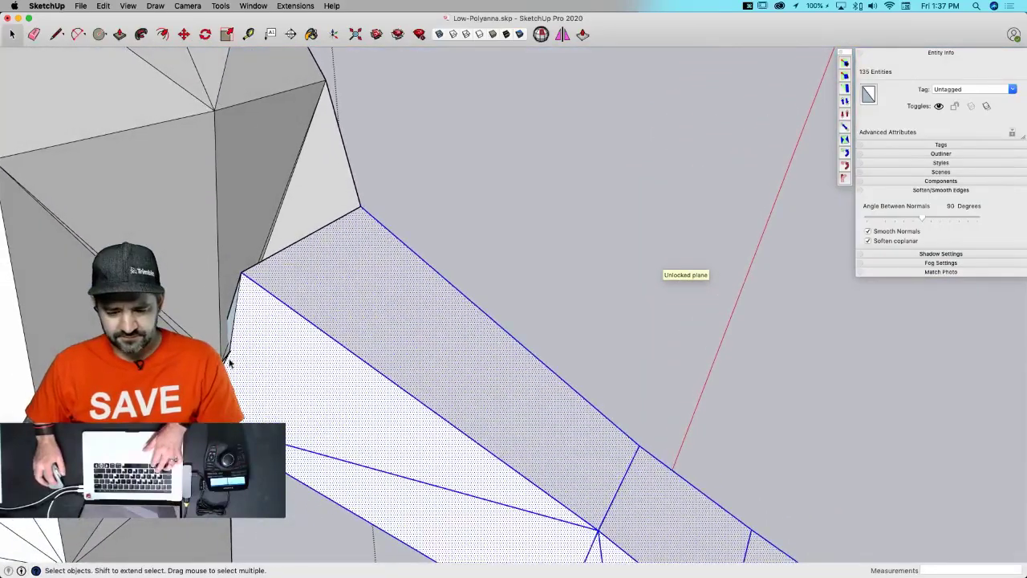
pyautogui.press('super+z')
# - Add the inner thigh face to the leg selection and rotate the leg forward 60 degrees about the red axis at the hip
pyautogui.keyDown('shift'); pyautogui.click(283, 365); pyautogui.keyUp('shift')
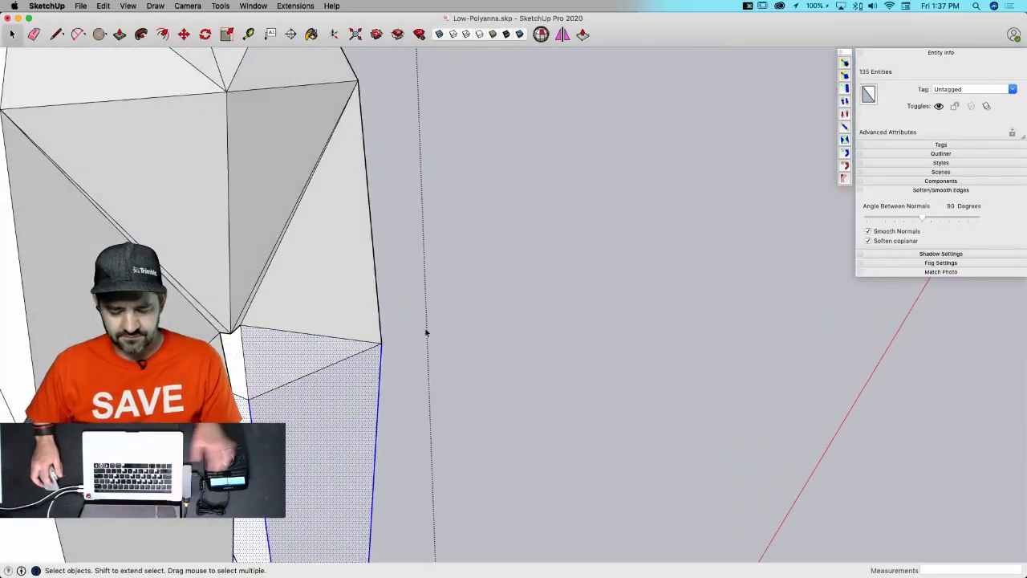
pyautogui.moveTo(578, 274); pyautogui.dragTo(635, 268, button='middle')
pyautogui.press('q')
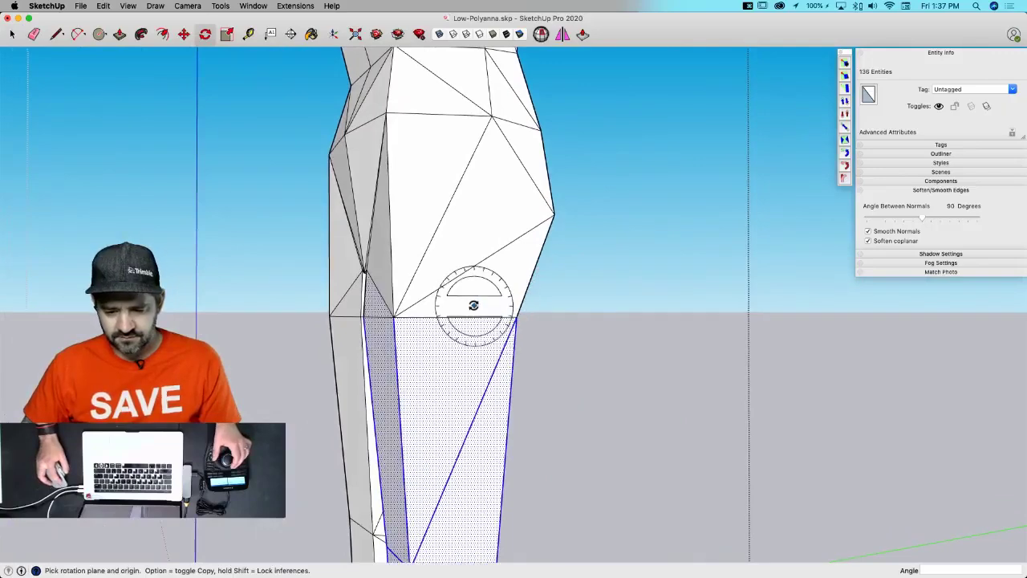
pyautogui.press('Right')
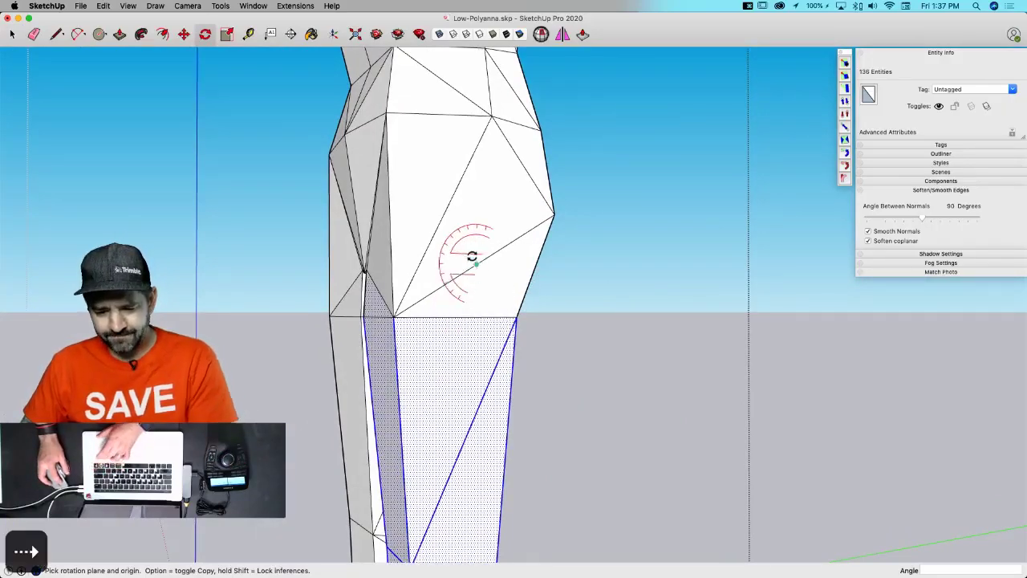
pyautogui.click(472, 257)
pyautogui.click(704, 267)
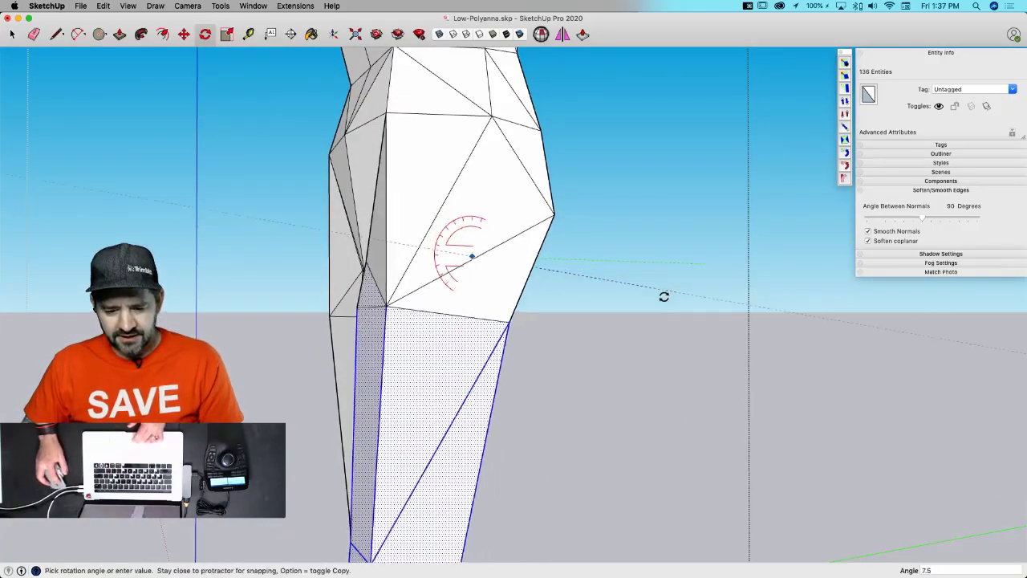
pyautogui.click(511, 335)
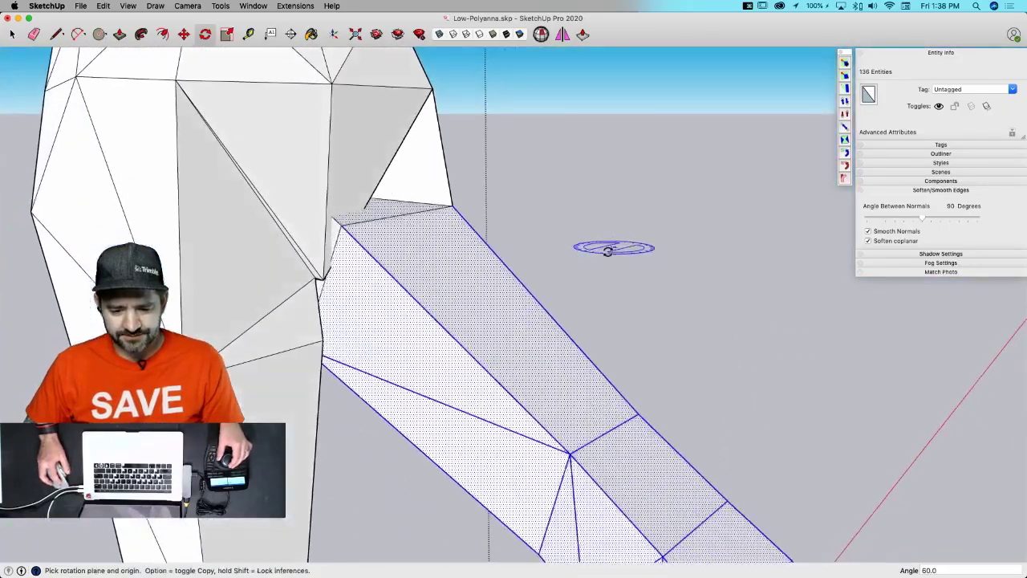
# - Select the raised leg's lower part from the knee down and bend it about 35.3 degrees around the red axis at the knee
pyautogui.scroll(-5, 321, 235)
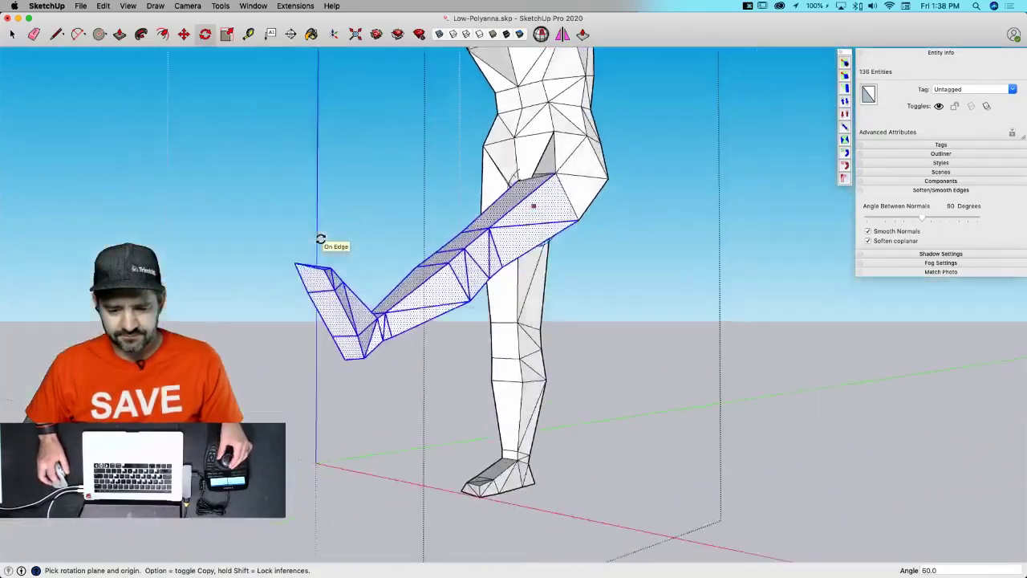
pyautogui.scroll(3, 321, 231)
pyautogui.press('space')
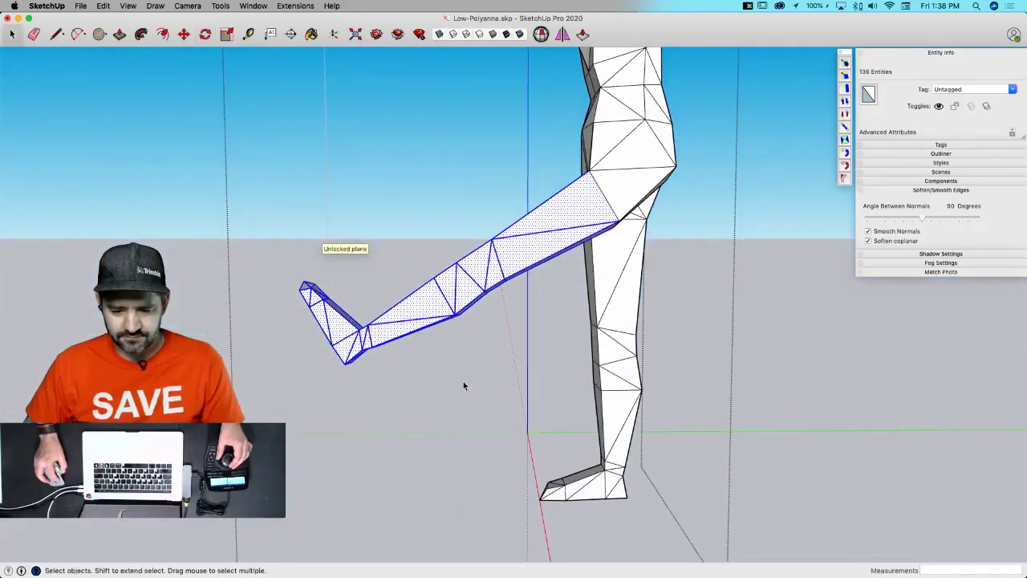
pyautogui.moveTo(259, 280); pyautogui.dragTo(259, 277)
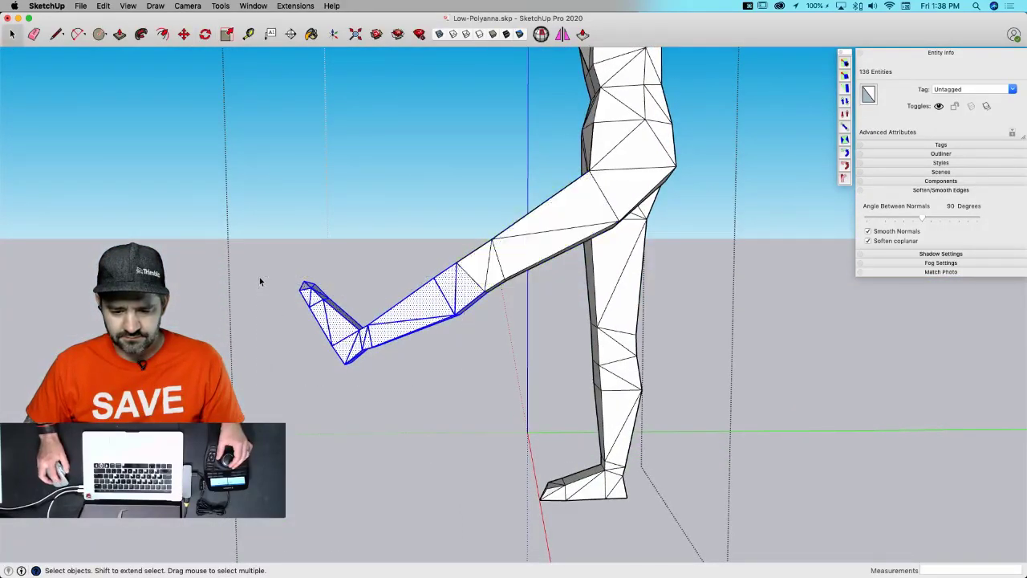
pyautogui.moveTo(259, 276); pyautogui.dragTo(467, 236, button='middle')
pyautogui.press('q')
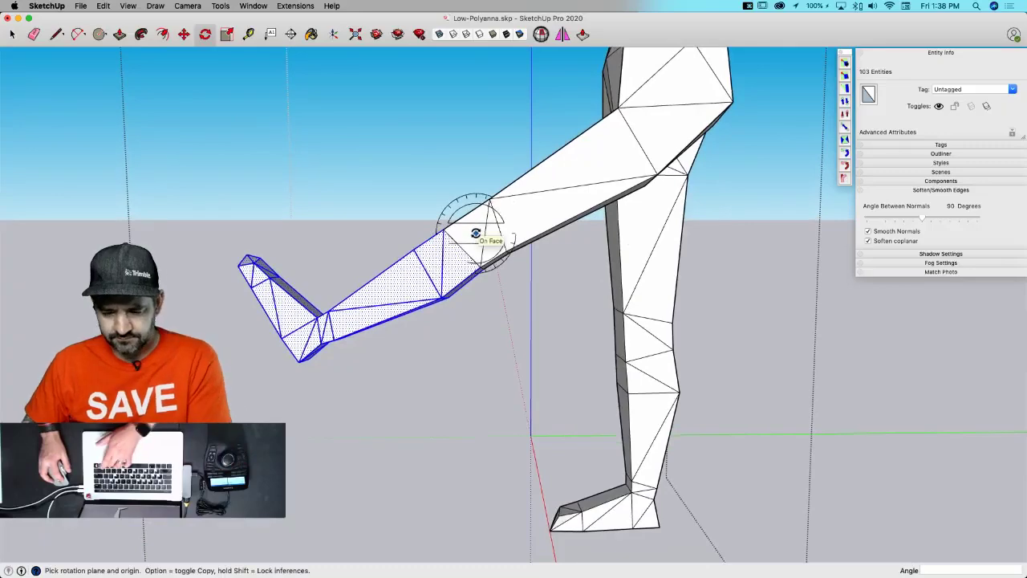
pyautogui.press('Right')
pyautogui.click(382, 233)
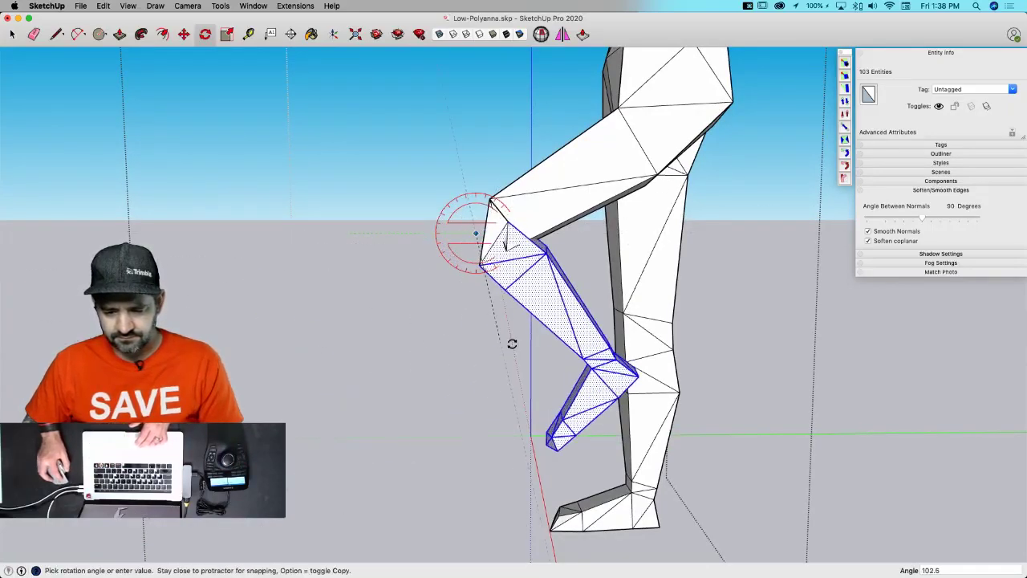
pyautogui.click(363, 314)
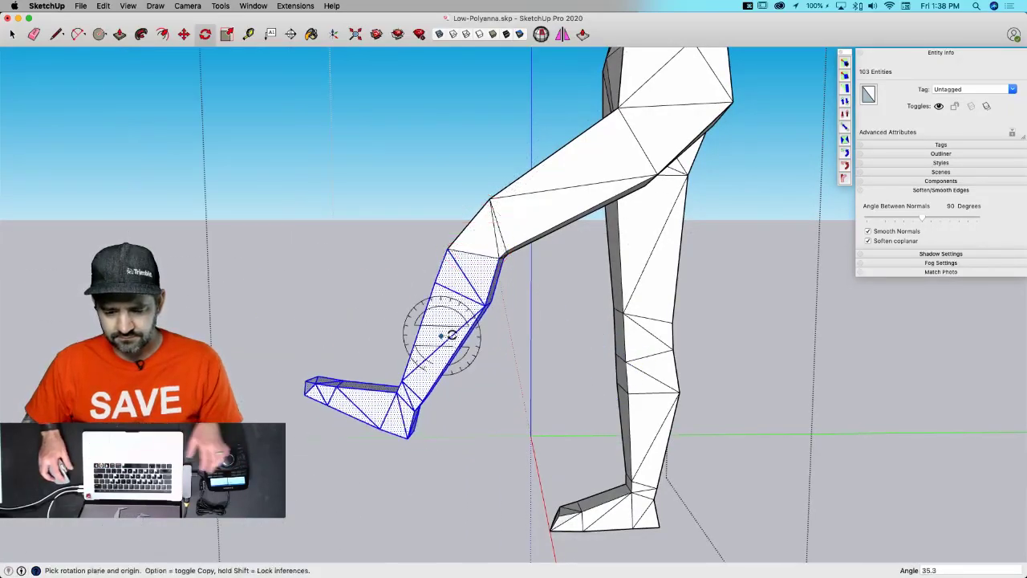
# - Rotate the lower leg further back around the corner behind the knee until the foot is nearly level
pyautogui.press('space')
pyautogui.moveTo(529, 260); pyautogui.dragTo(519, 248, button='middle')
pyautogui.press('q')
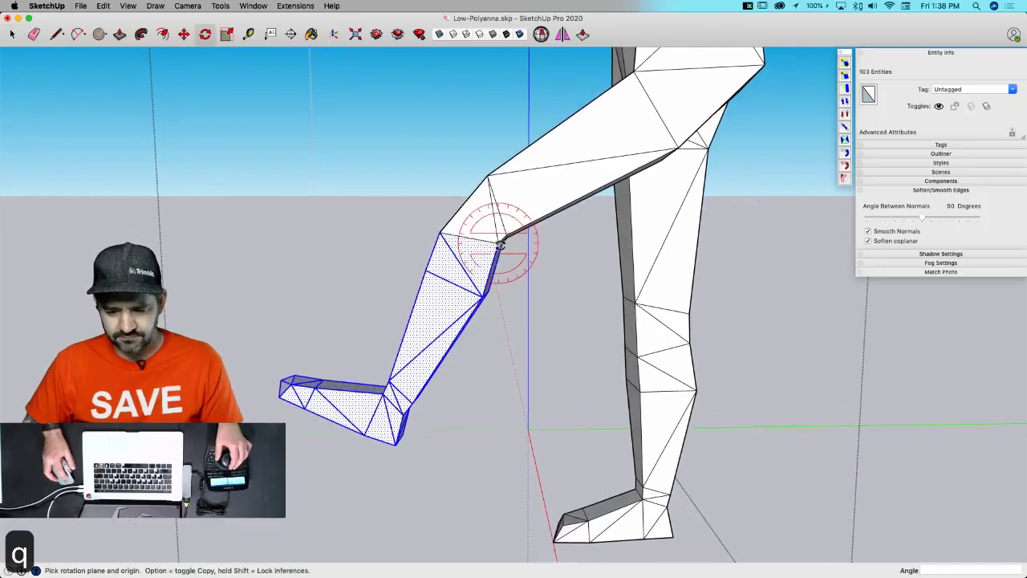
pyautogui.click(379, 246)
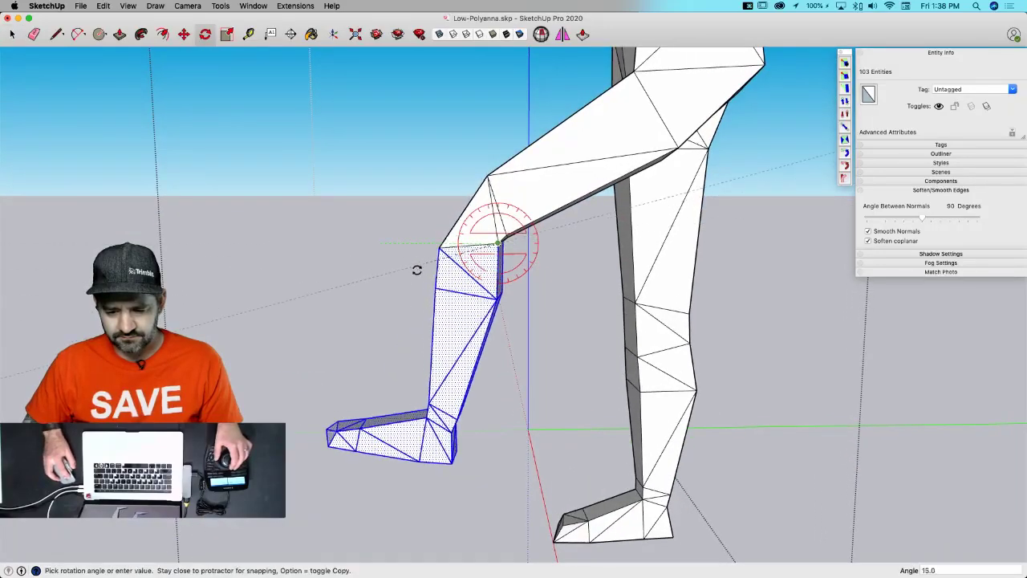
pyautogui.click(436, 266)
# - Move the lower leg up about 3 1/16 inches along the blue axis
pyautogui.press('m')
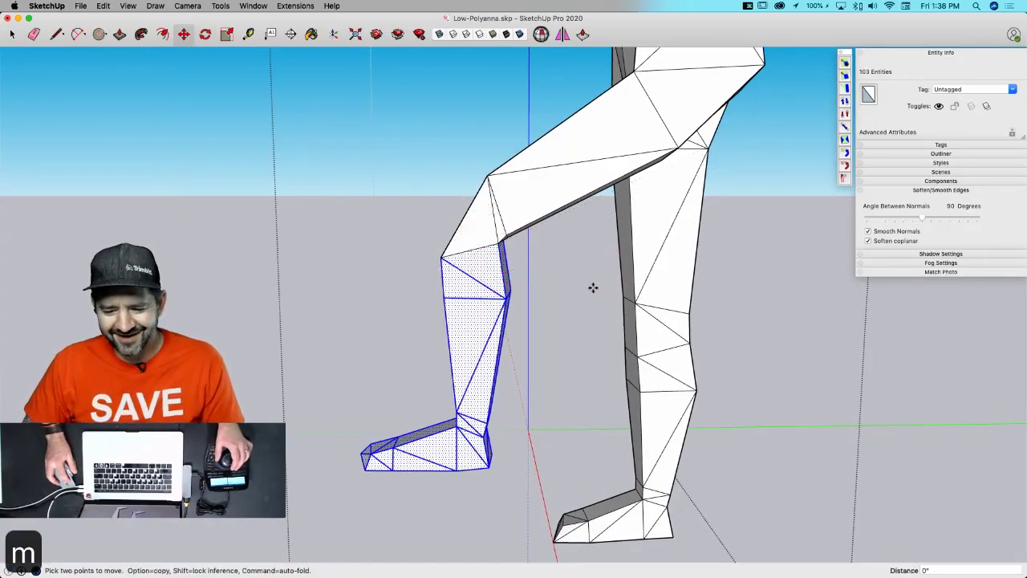
pyautogui.press('Up')
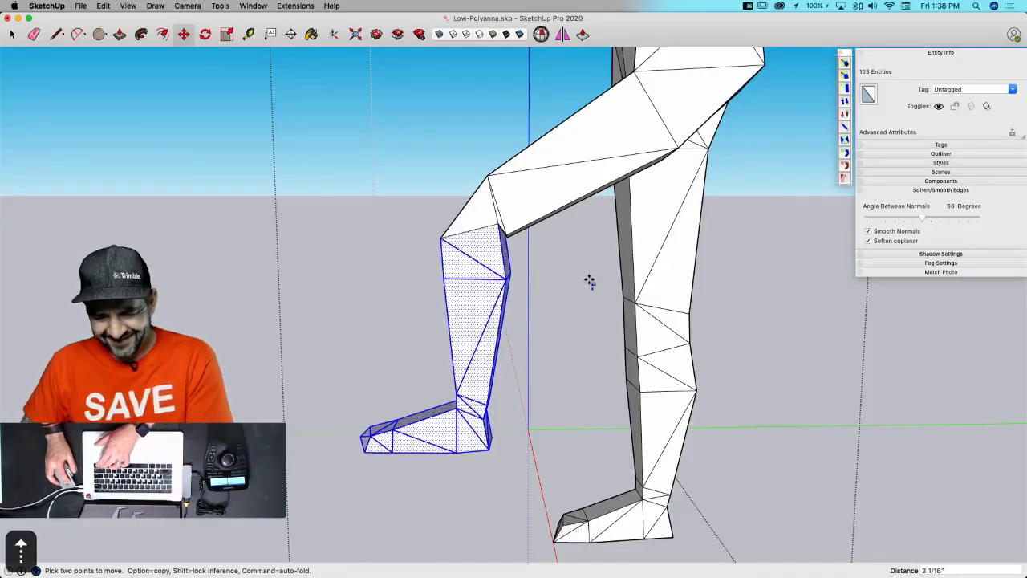
pyautogui.press('space')
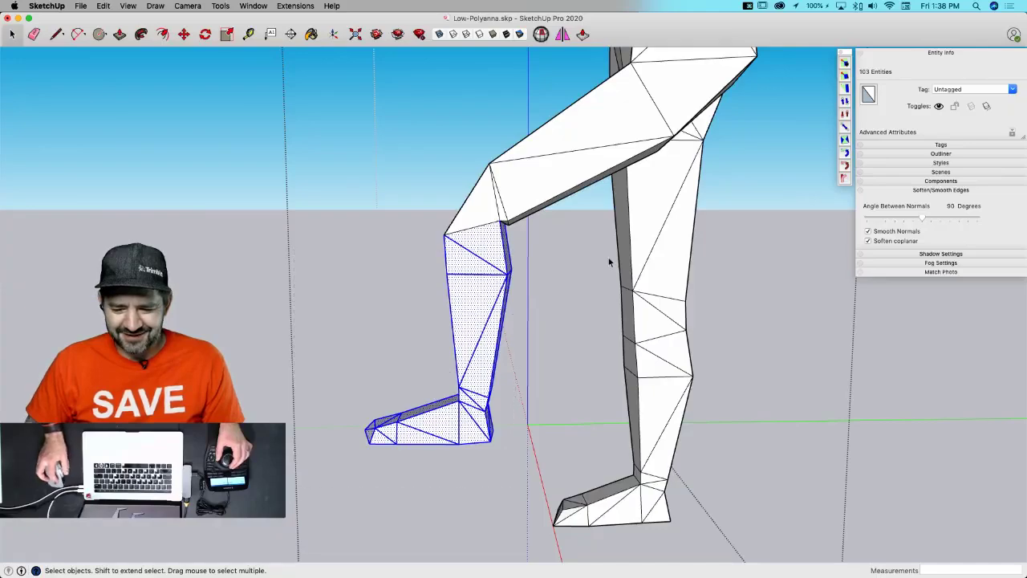
# - Rotate the lower leg back about 19.4 degrees around the front corner of the knee
pyautogui.press('q')
pyautogui.moveTo(609, 262); pyautogui.dragTo(516, 240, button='middle')
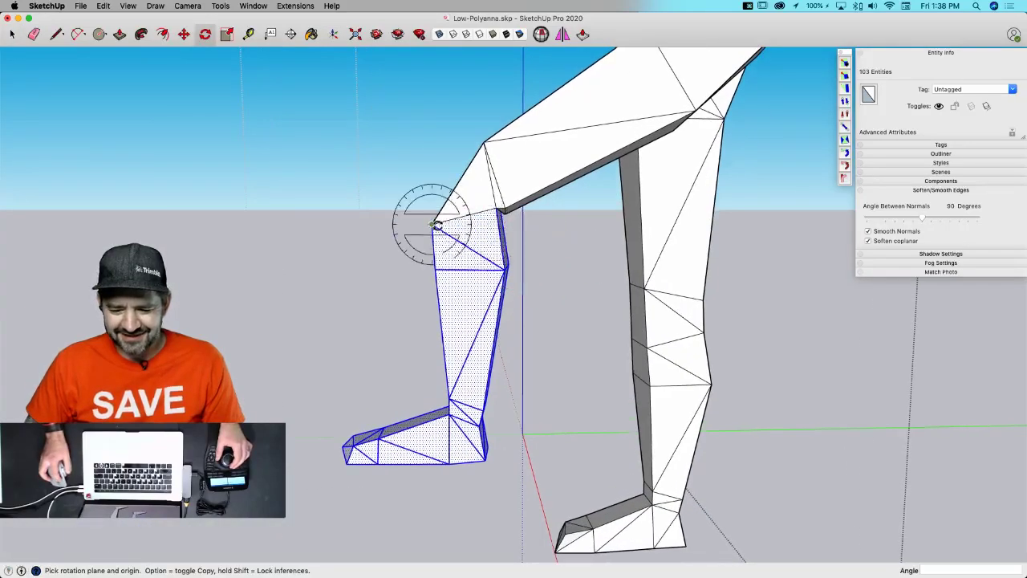
pyautogui.click(543, 238)
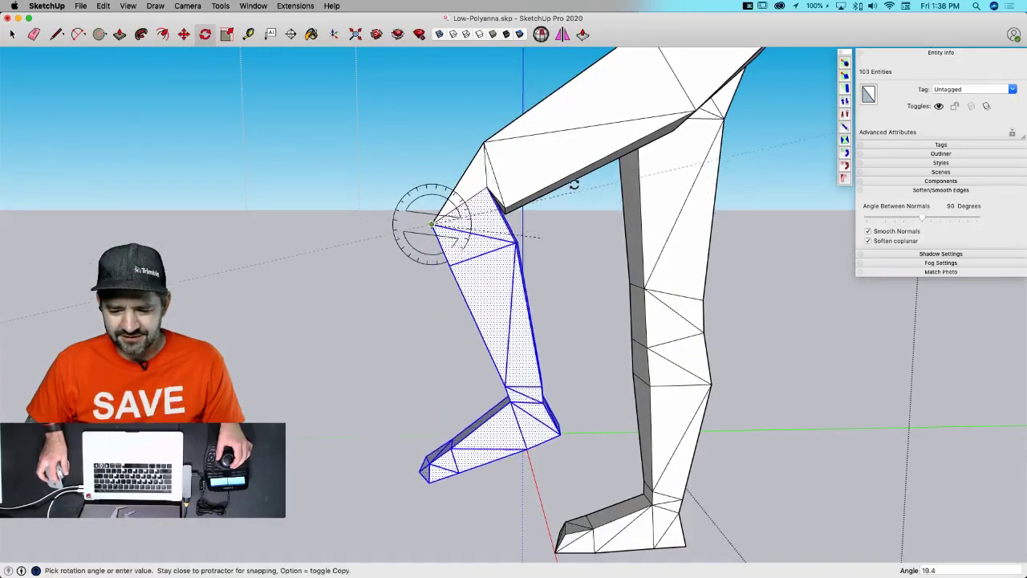
# - Move the lower leg down and slightly back so its upper rear corner sits just below the thigh's rear corner
pyautogui.press('m')
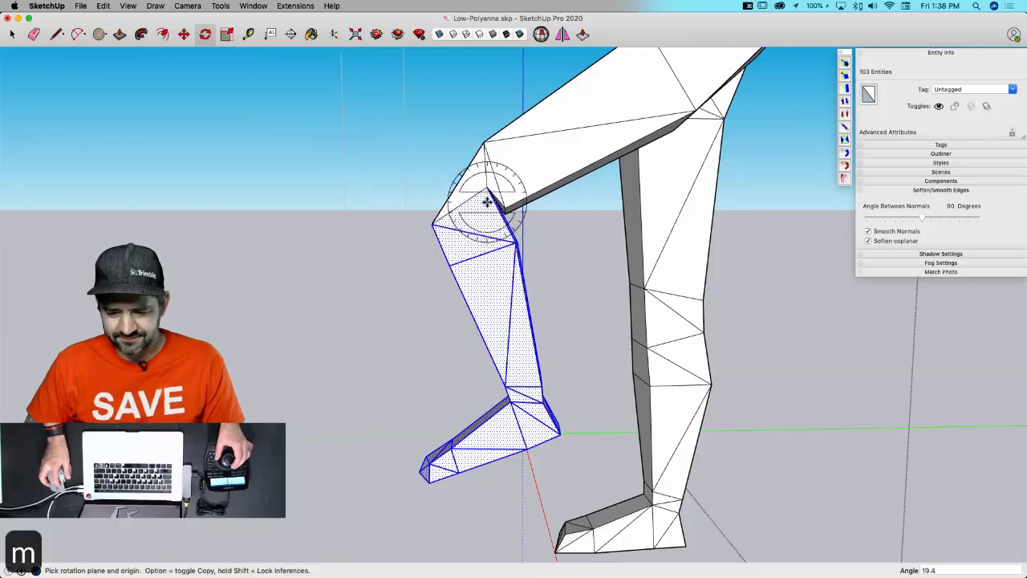
pyautogui.click(485, 200)
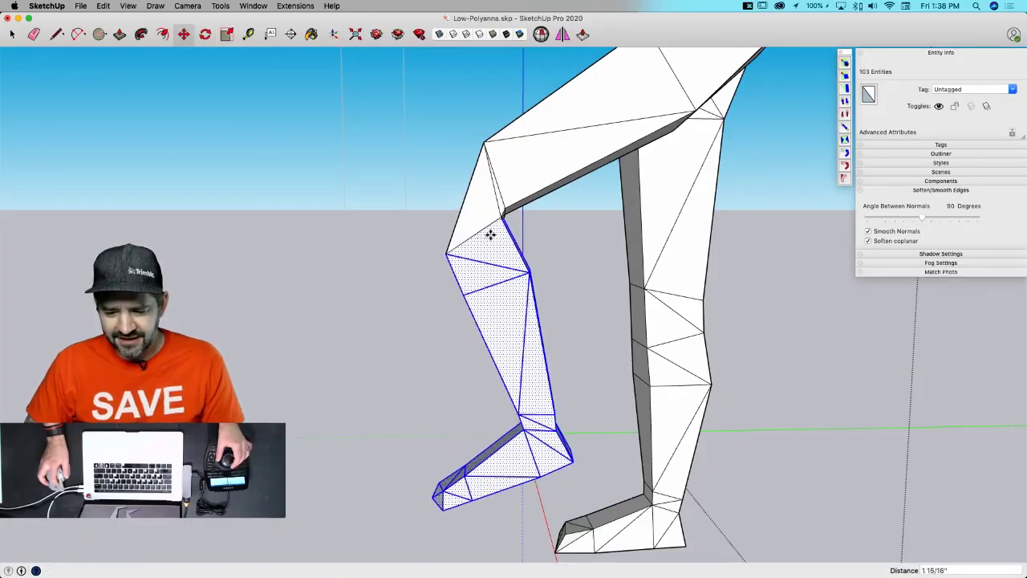
pyautogui.click(490, 234)
pyautogui.press('space')
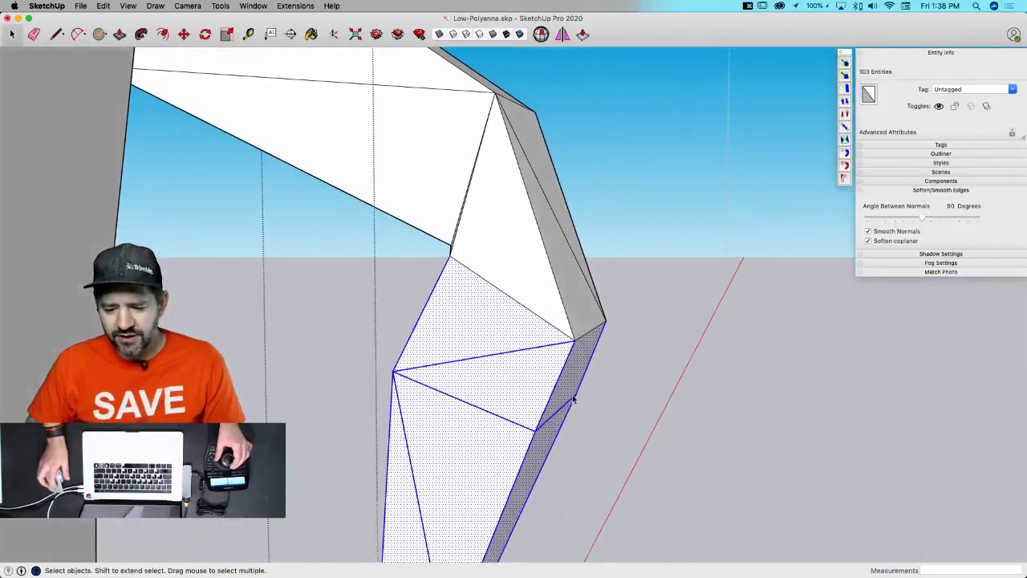
# - Move the short edge across the front of the lifted knee up about 5 inches
pyautogui.press('m')
pyautogui.press('space')
pyautogui.click(577, 335)
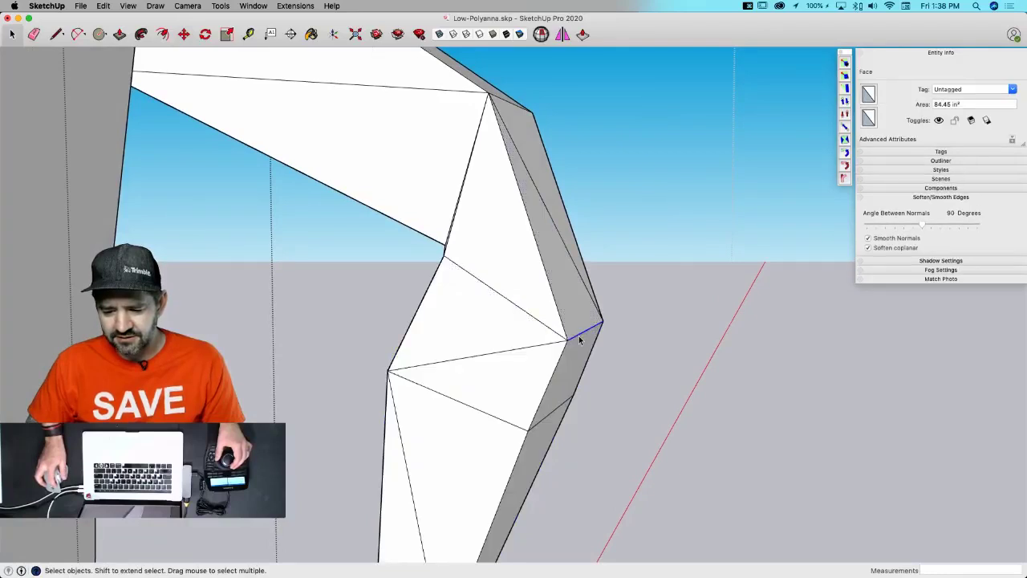
pyautogui.press('m')
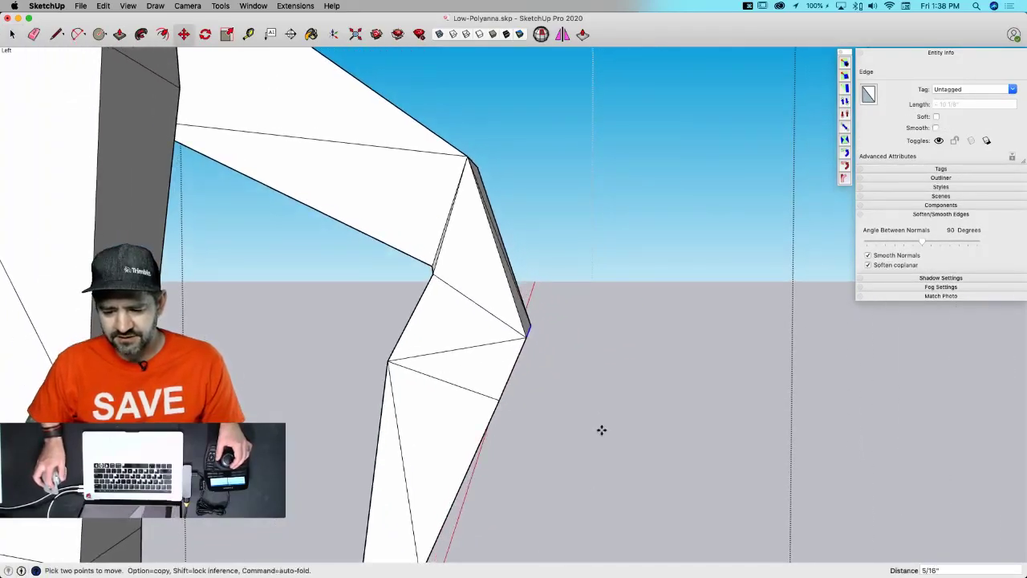
pyautogui.press('shift')
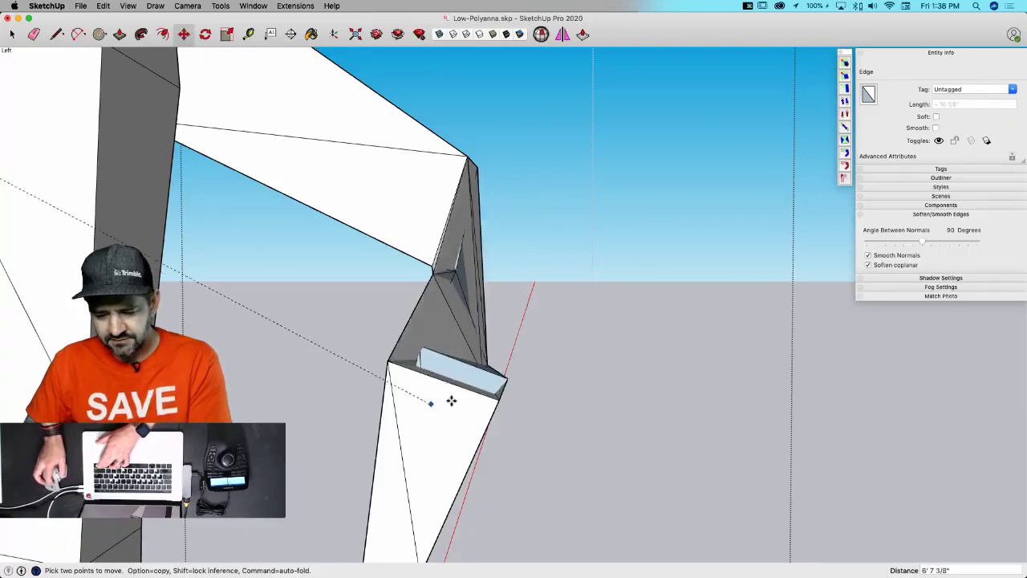
pyautogui.press('space')
pyautogui.press('m')
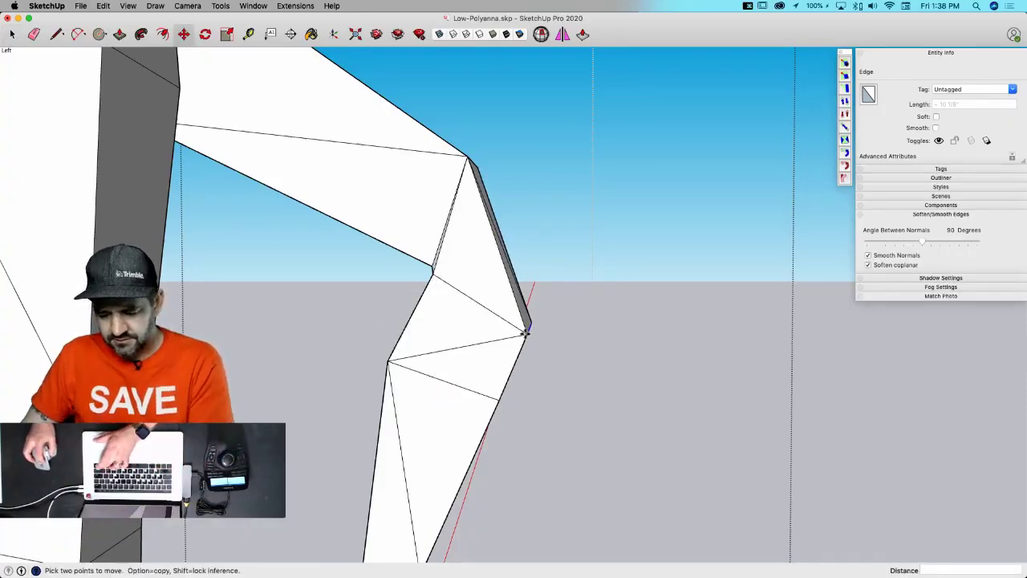
pyautogui.click(526, 331)
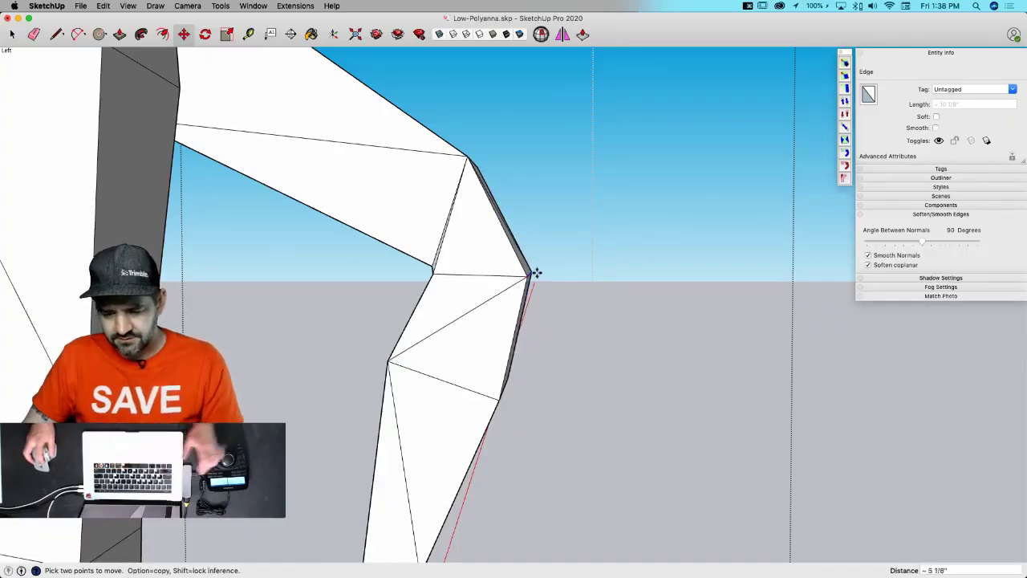
pyautogui.click(544, 278)
# - Move the same knee edge forward and slightly up about 3 1/4 inches to make the kneecap protrude
pyautogui.scroll(-5, 497, 337)
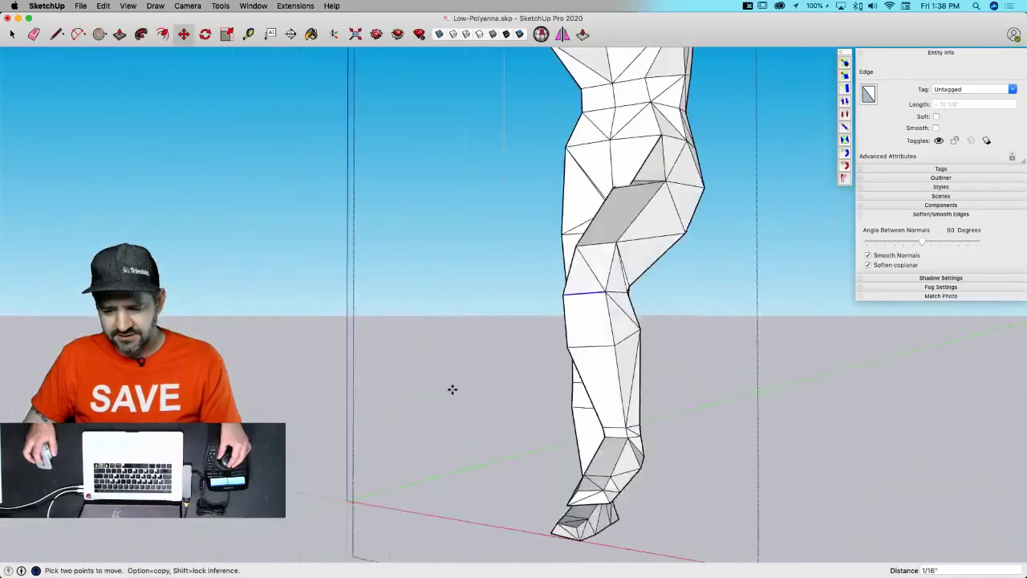
pyautogui.scroll(4, 562, 367)
pyautogui.press('space')
pyautogui.scroll(5, 549, 365)
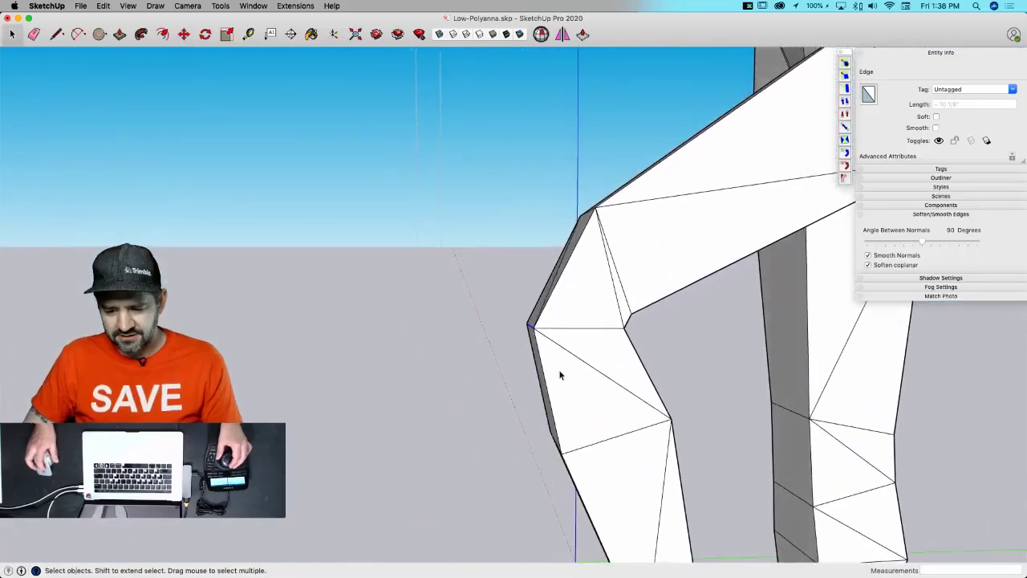
pyautogui.press('m')
pyautogui.click(543, 339)
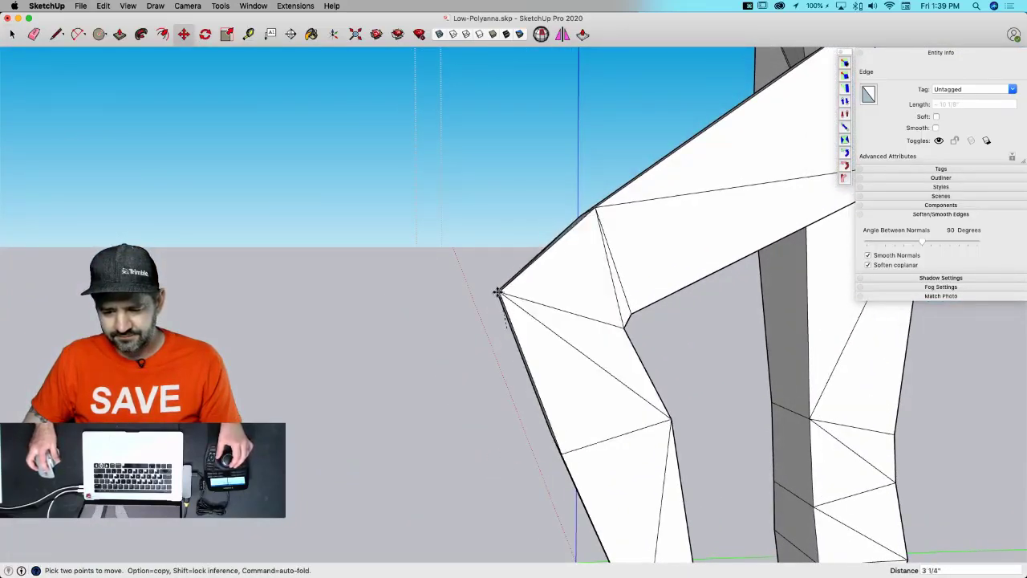
pyautogui.click(499, 301)
pyautogui.press('space')
# - Select the lifted leg's shin and foot below the knee and rotate them back around the rear corner of the shin
pyautogui.scroll(-5, 540, 355)
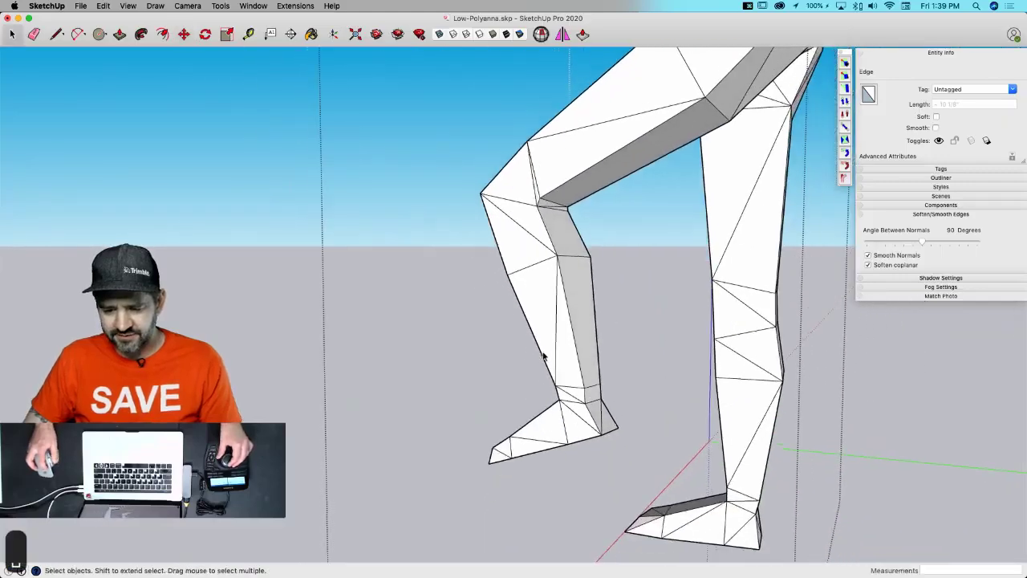
pyautogui.moveTo(495, 241); pyautogui.dragTo(641, 510)
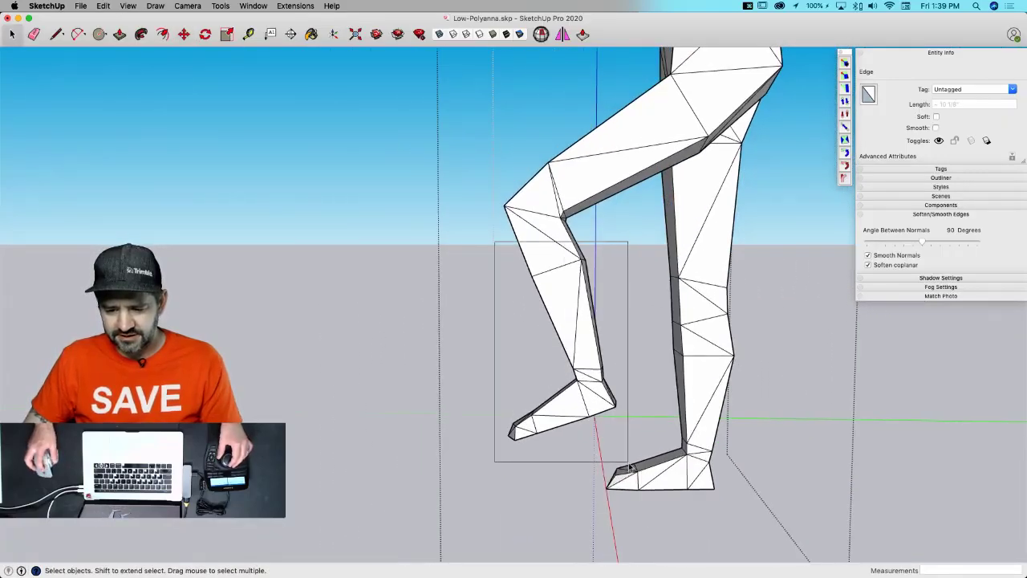
pyautogui.moveTo(631, 467); pyautogui.dragTo(630, 460)
pyautogui.scroll(4, 631, 461)
pyautogui.press('m')
pyautogui.click(575, 307)
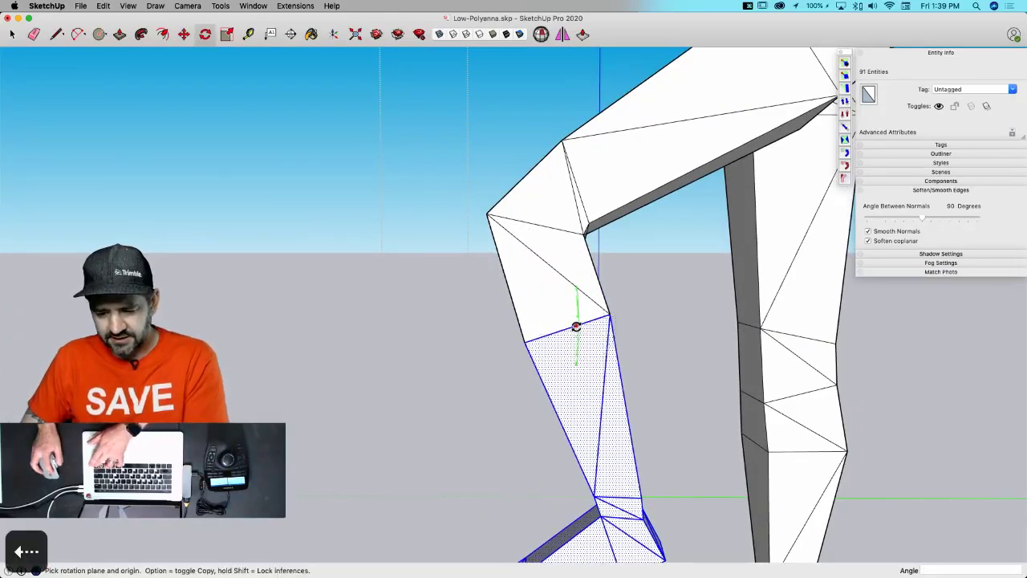
pyautogui.click(648, 315)
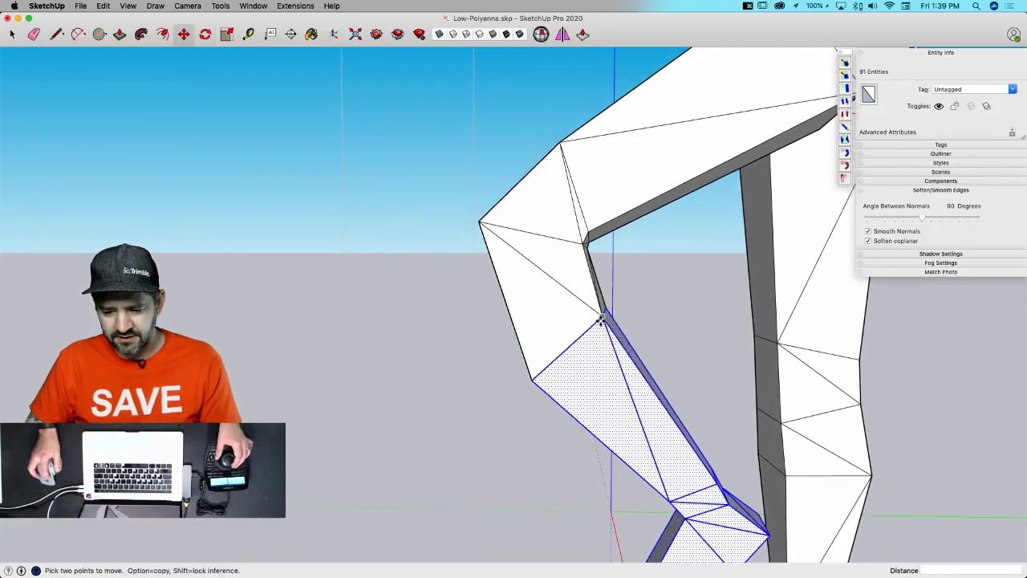
# - Move the selected shin and foot up about 6 3/8 inches to just below the inner knee corner, and clear the selection
pyautogui.click(601, 312)
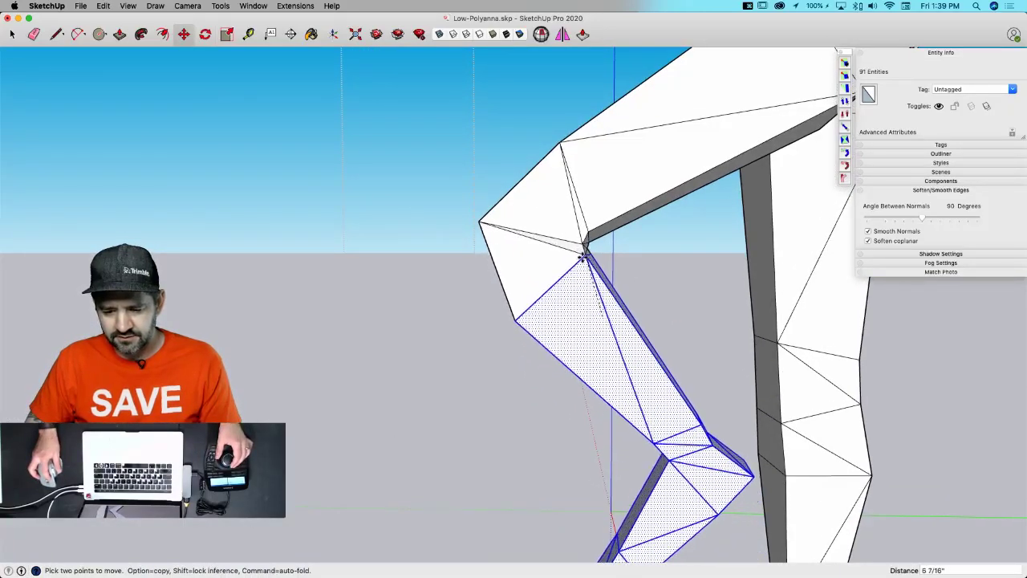
pyautogui.click(586, 255)
pyautogui.scroll(-10, 642, 345)
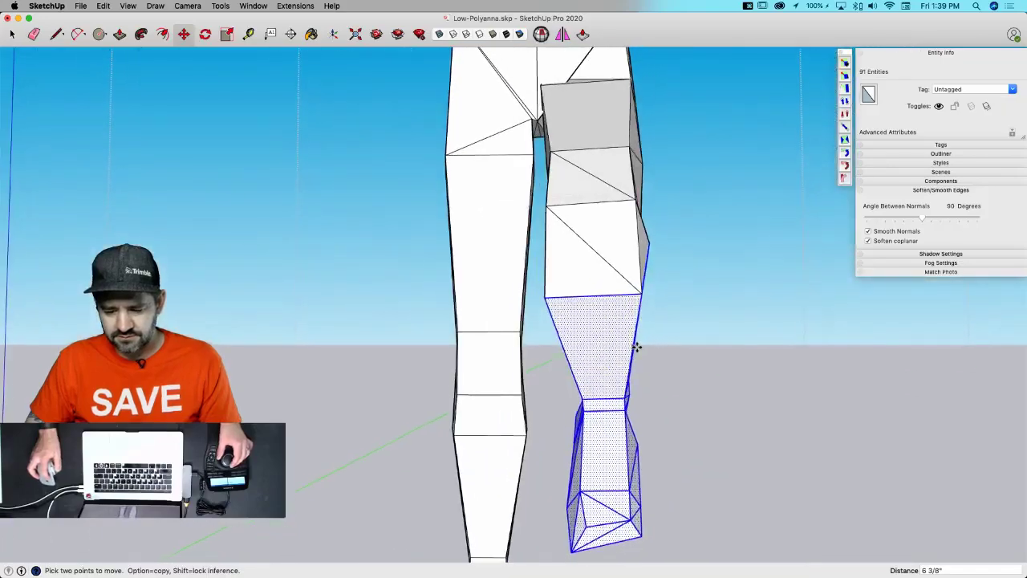
pyautogui.press('space')
pyautogui.click(675, 410)
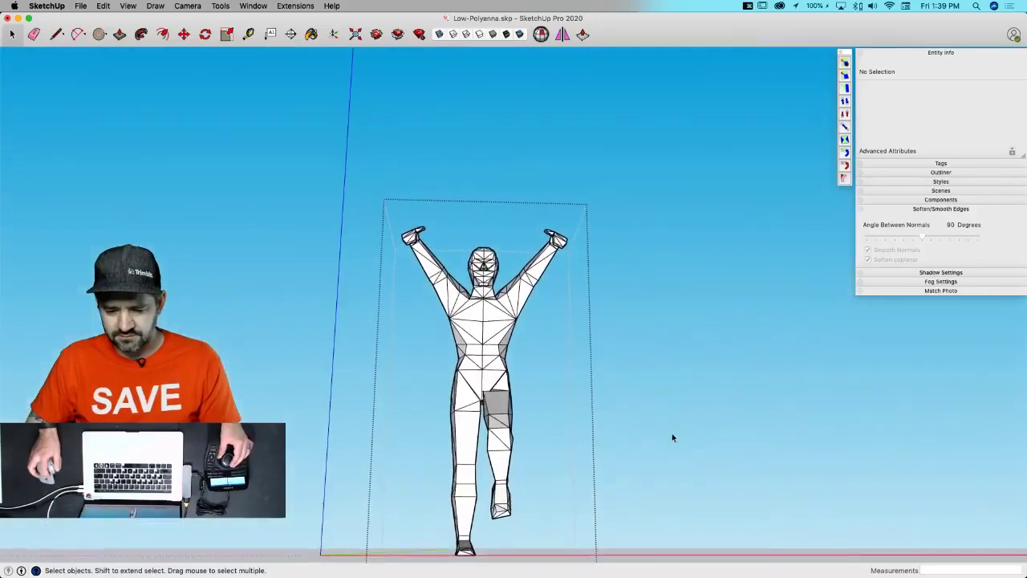
pyautogui.click(673, 437)
pyautogui.press('space')
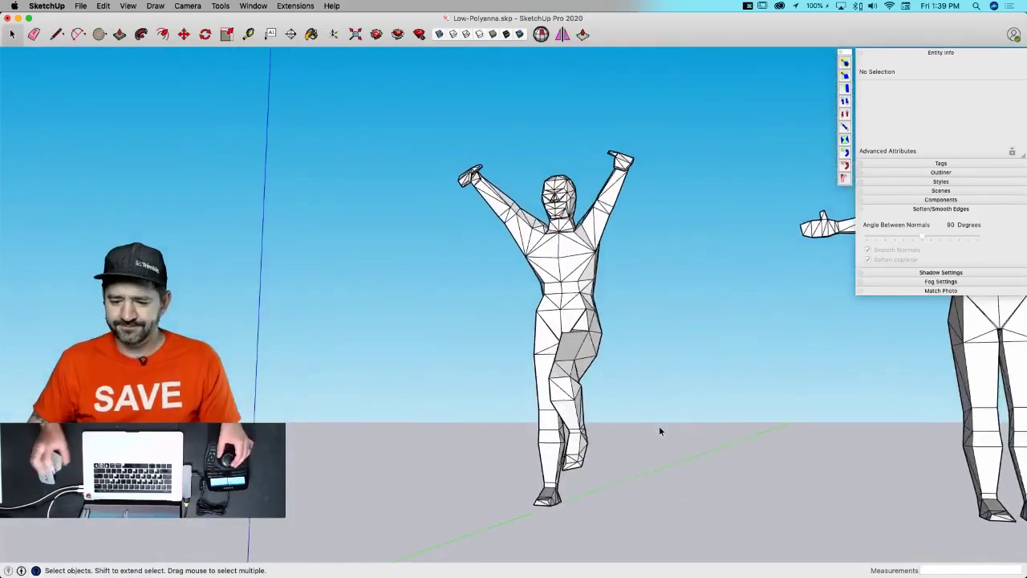
# - Move the inner corner at the top of the lifted thigh down and outward about 4 11/16 inches
pyautogui.scroll(10, 692, 394)
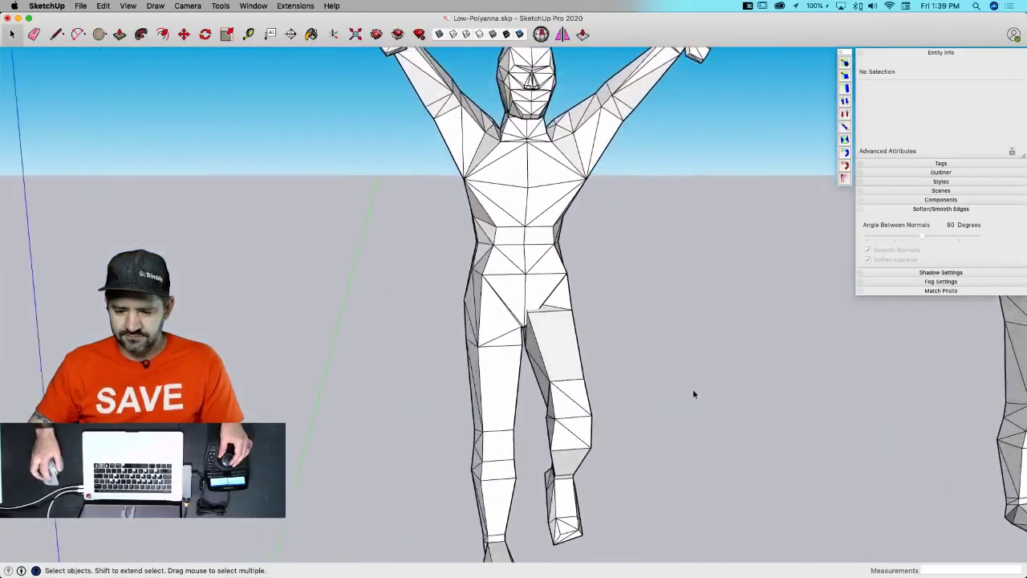
pyautogui.scroll(5, 570, 349)
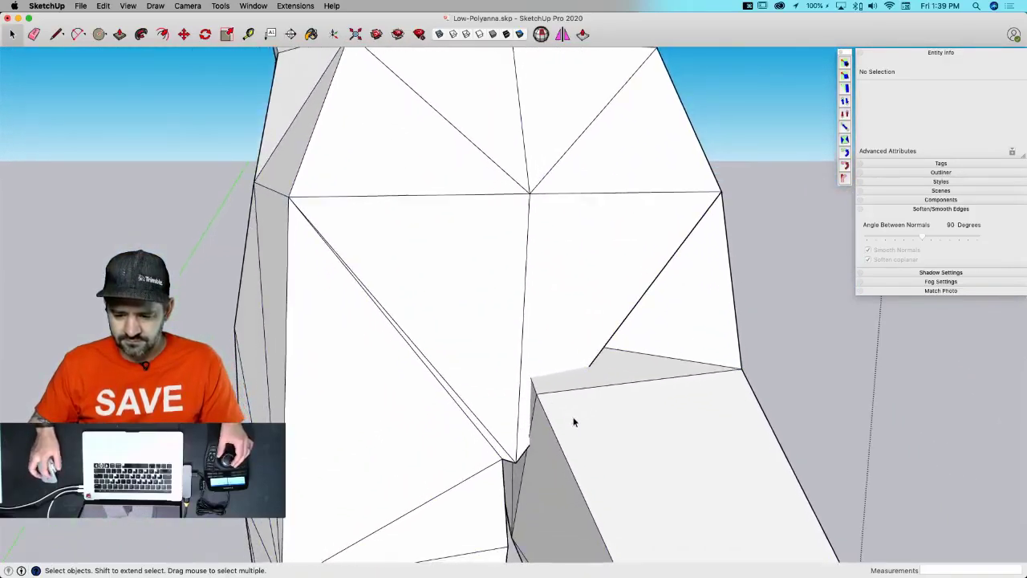
pyautogui.press('m')
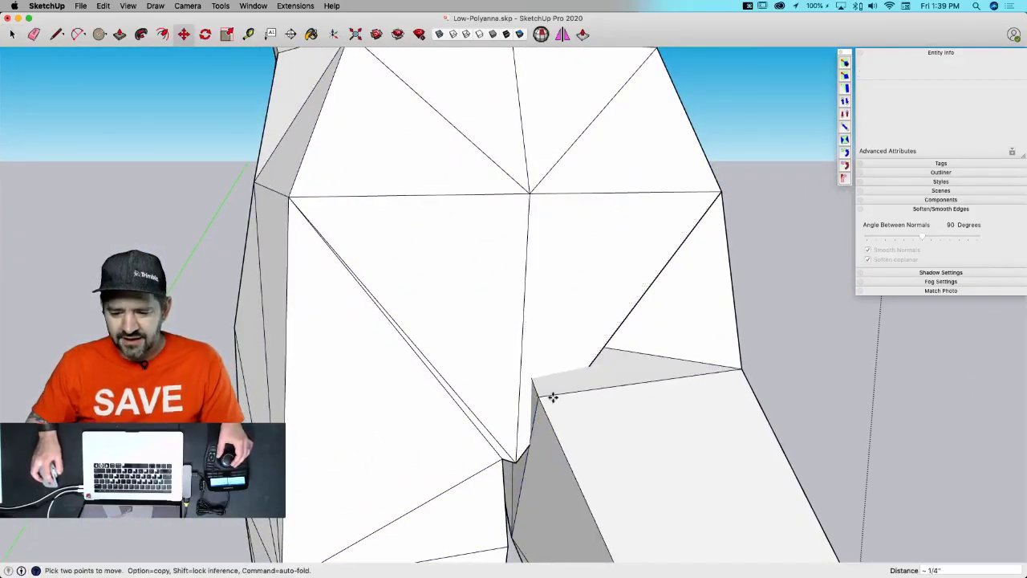
pyautogui.click(552, 397)
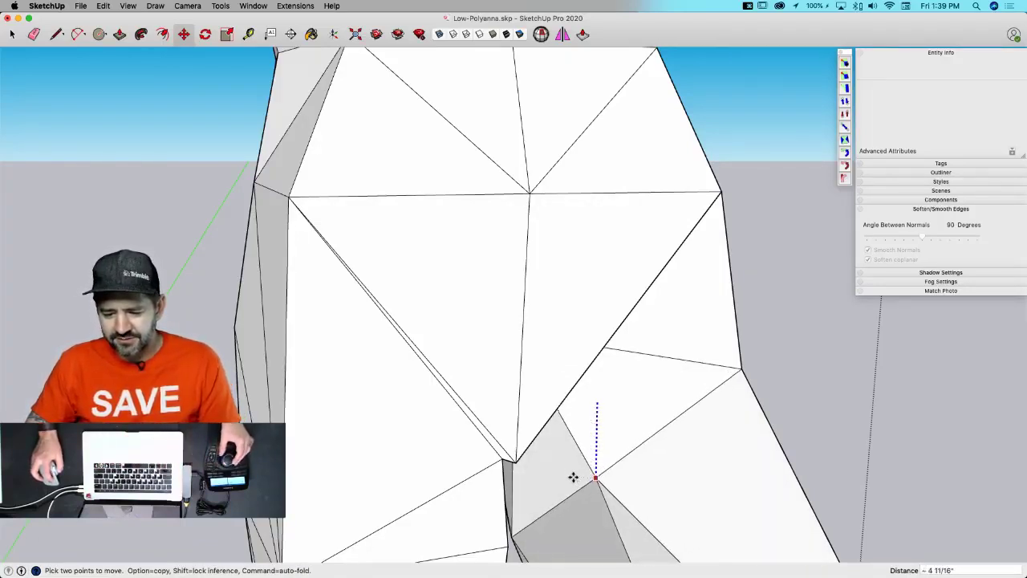
pyautogui.click(573, 478)
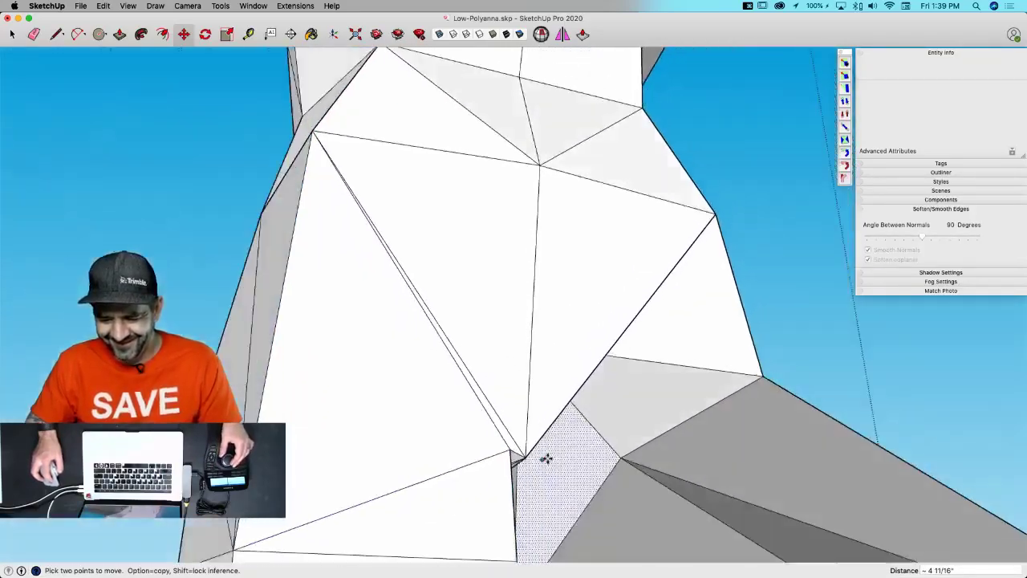
# - Move the inner end of the lifted leg's hip crease over to just beside the crotch point
pyautogui.moveTo(546, 458); pyautogui.dragTo(500, 375, button='middle')
pyautogui.click(600, 237)
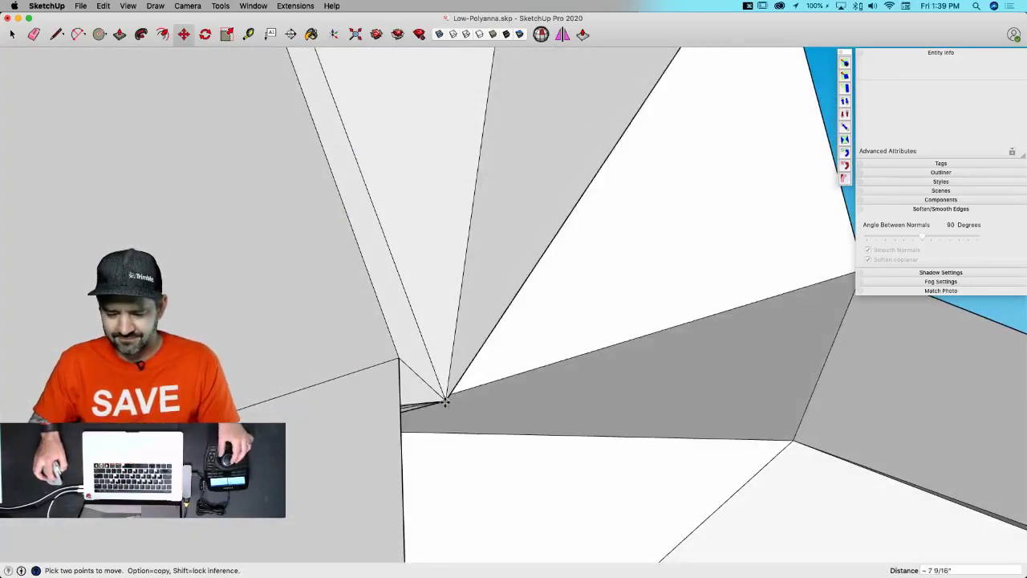
pyautogui.moveTo(446, 401); pyautogui.dragTo(661, 376, button='middle')
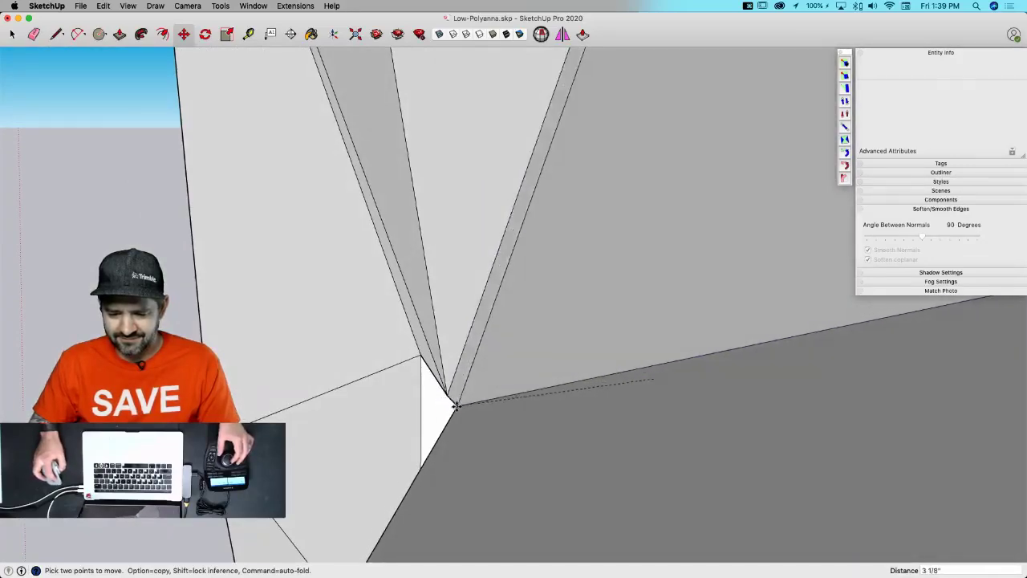
pyautogui.click(458, 397)
pyautogui.moveTo(458, 396); pyautogui.dragTo(598, 359, button='middle')
pyautogui.press('space')
# - Move the inner corner of the lifted thigh inward about 3 7/16 inches, toward the crotch
pyautogui.press('m')
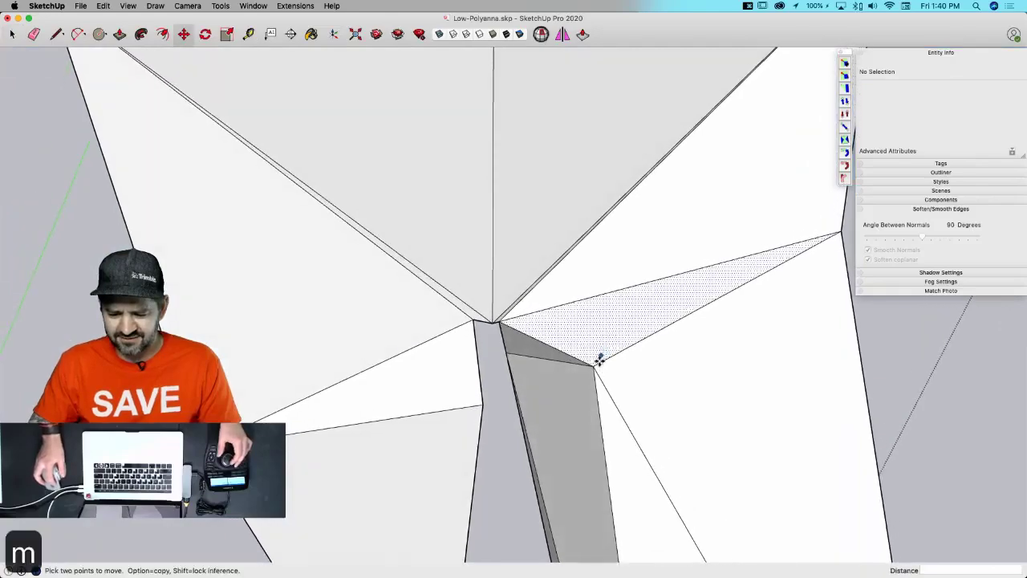
pyautogui.click(594, 365)
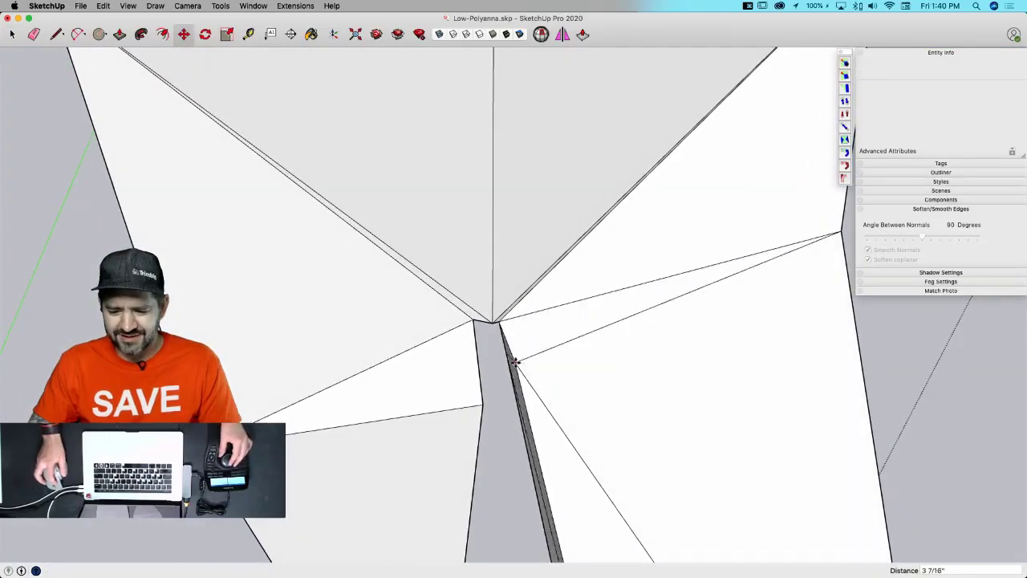
pyautogui.scroll(-10, 515, 361)
pyautogui.press('space')
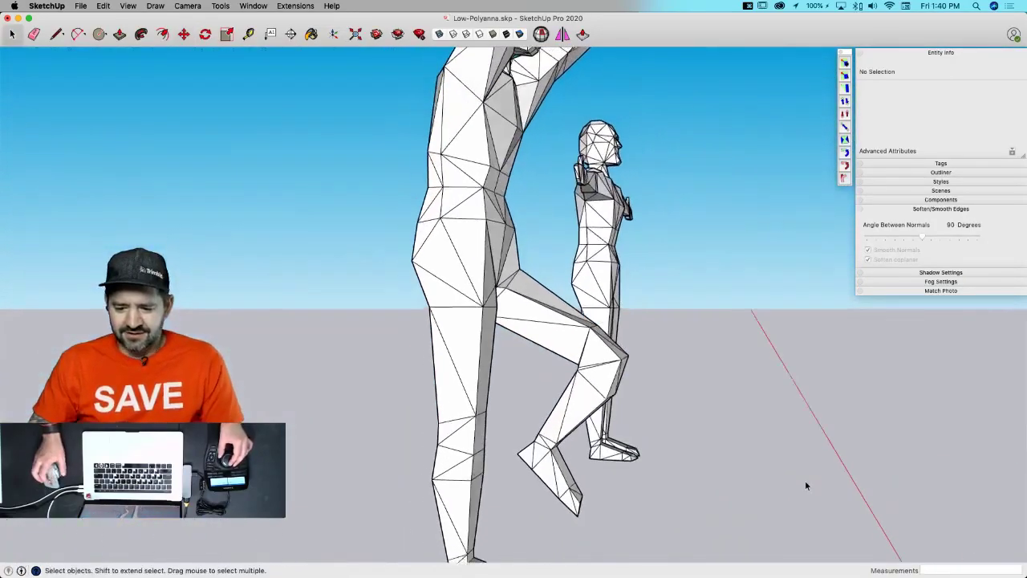
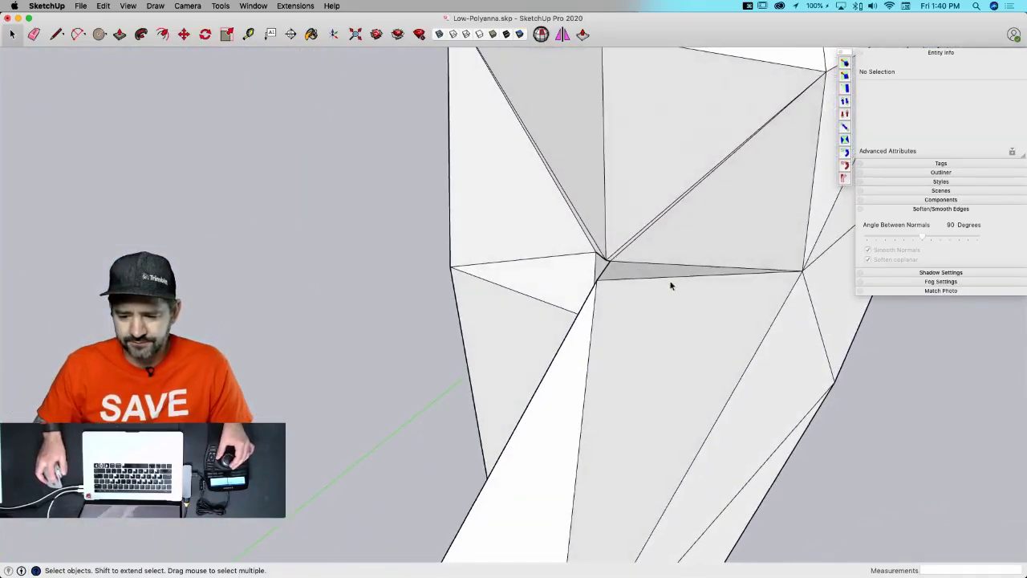
# - Move the hip crease edge between the crotch and the outer hip of the lifted leg up along the blue axis
pyautogui.click(630, 265)
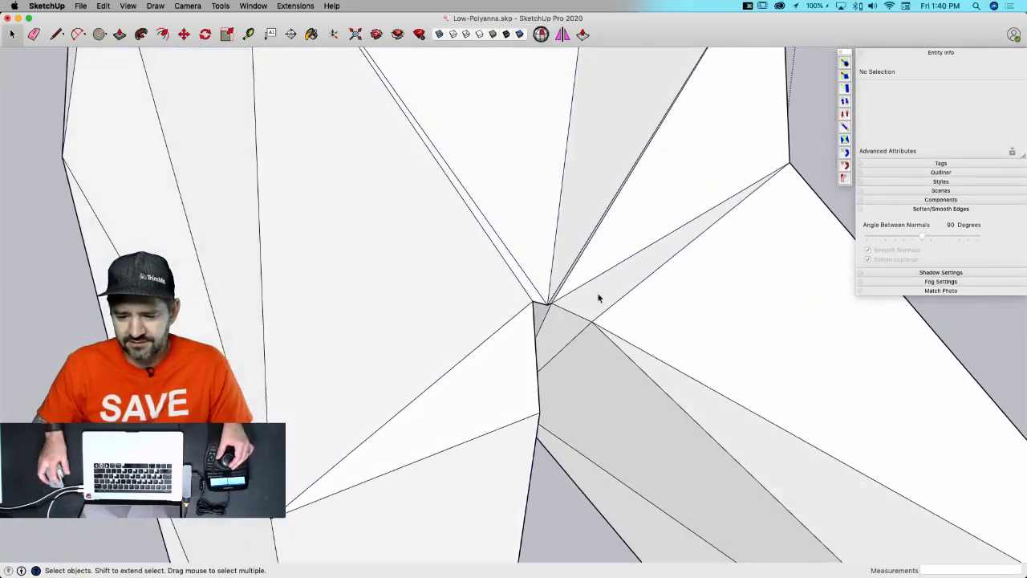
pyautogui.press('m')
pyautogui.click(594, 280)
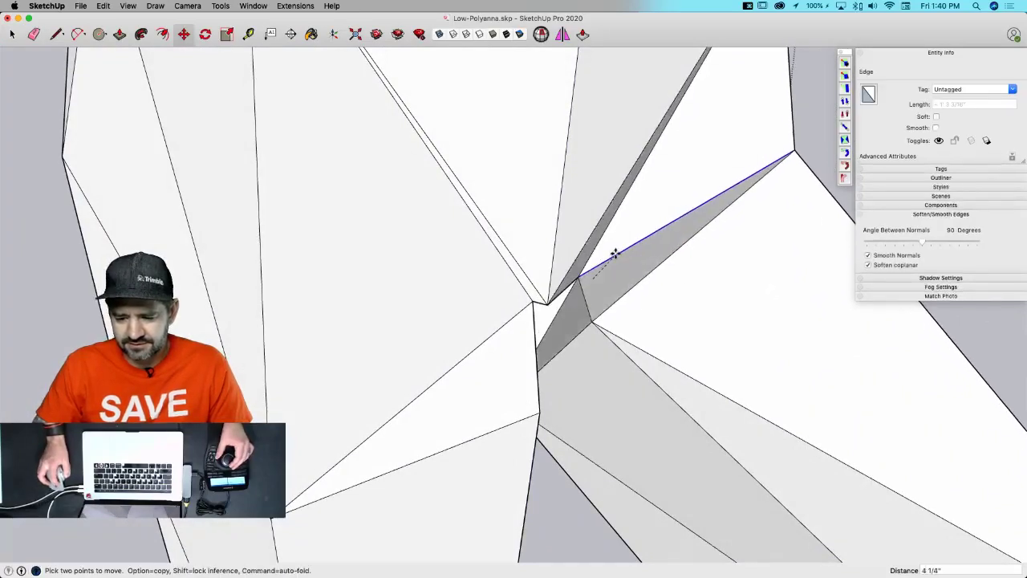
pyautogui.press('Up')
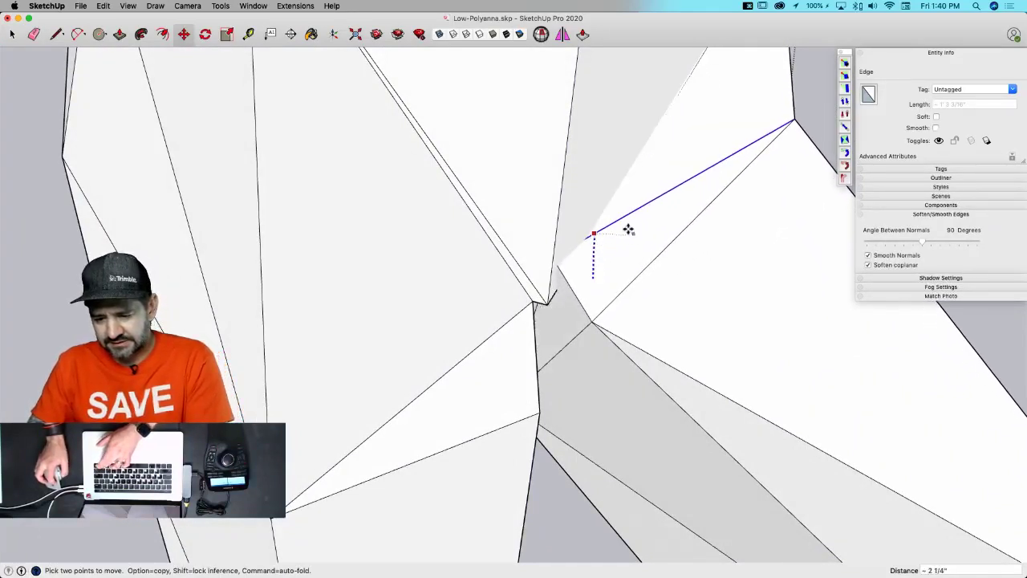
pyautogui.click(633, 201)
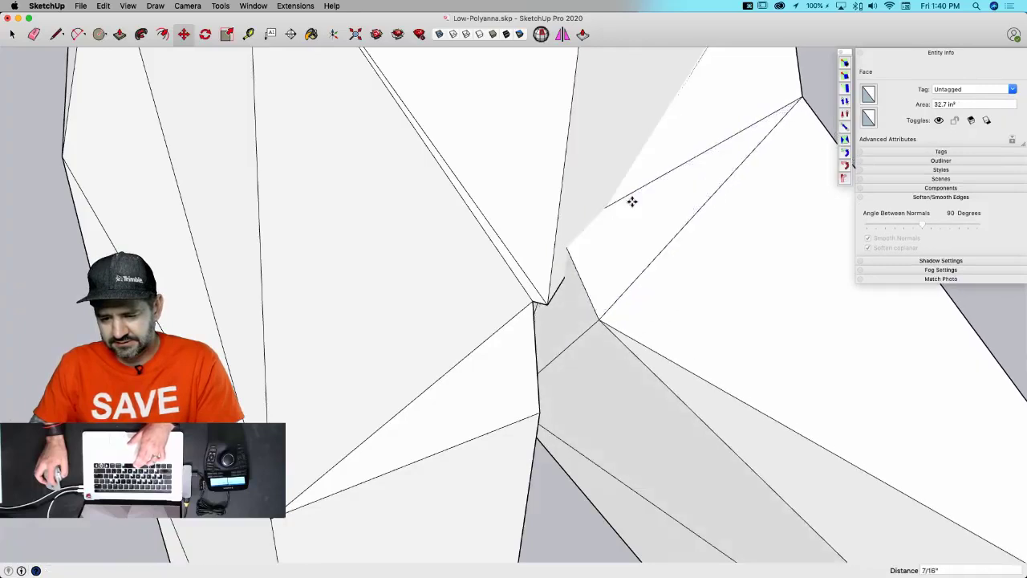
# - Move the inner end of the hip crease edge back down about 3 1/8 inches to the crotch, and clear the selection
pyautogui.click(629, 201)
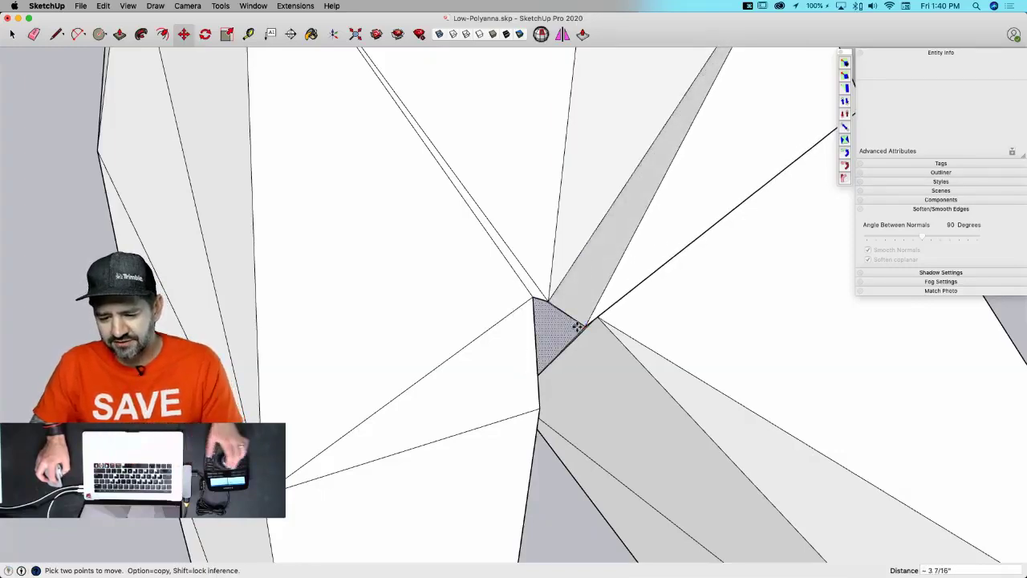
pyautogui.click(557, 305)
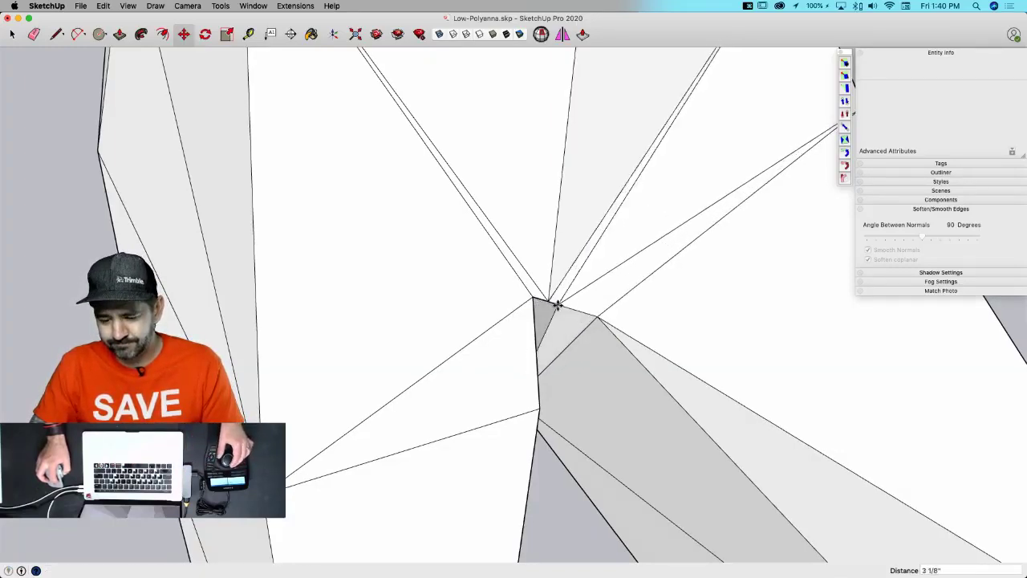
pyautogui.scroll(-15, 502, 331)
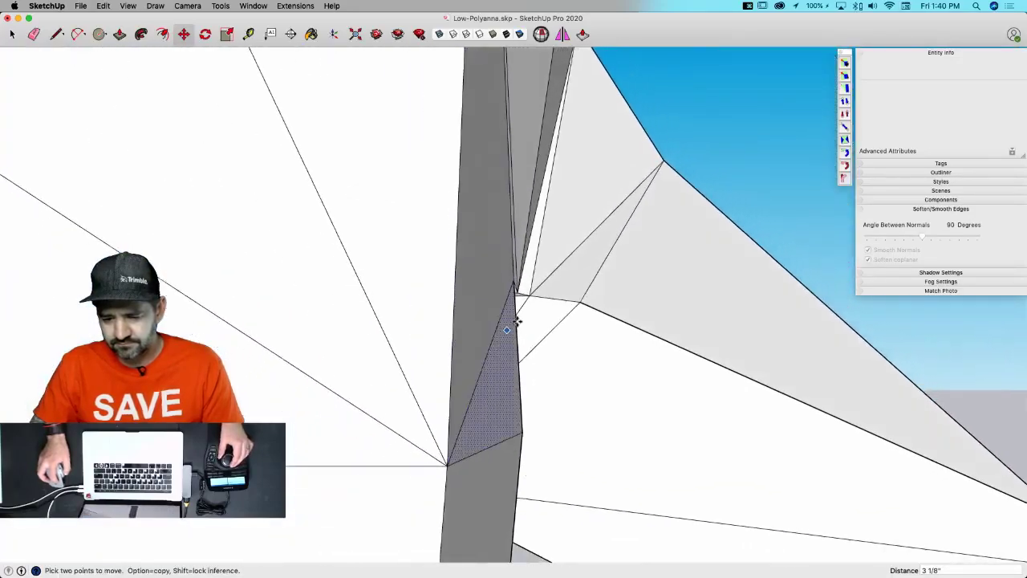
pyautogui.press('super+t')
pyautogui.press('space')
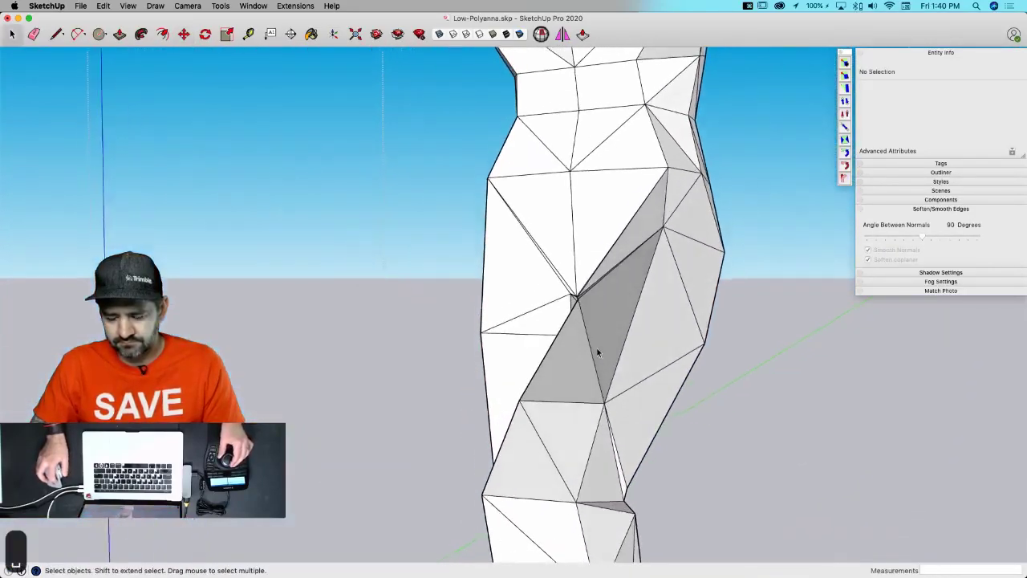
# - Erase the diagonal edge on the front of the lifted thigh and redraw it from the inner thigh corner to the outer hip
pyautogui.press('e')
pyautogui.click(593, 343)
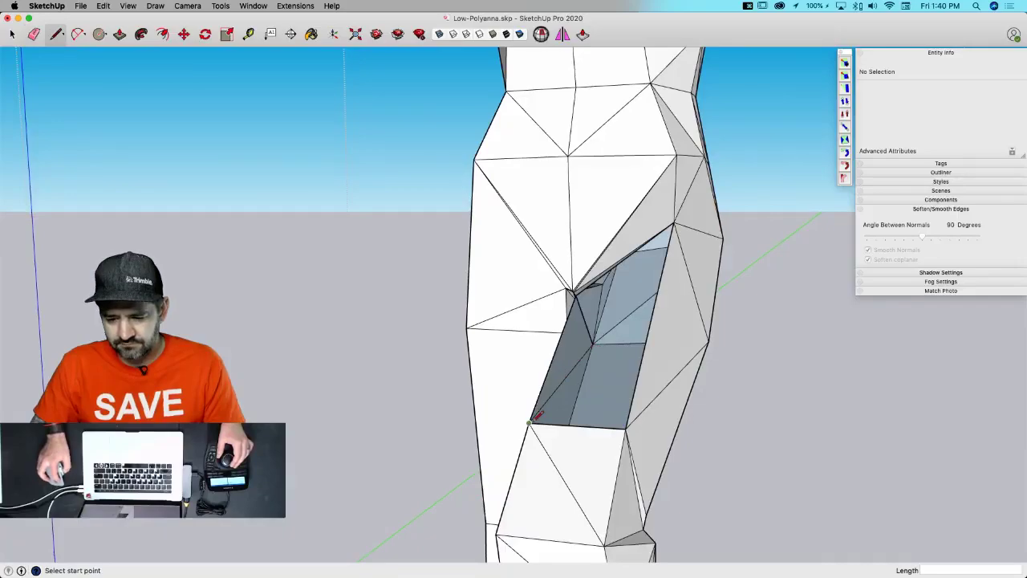
pyautogui.click(675, 222)
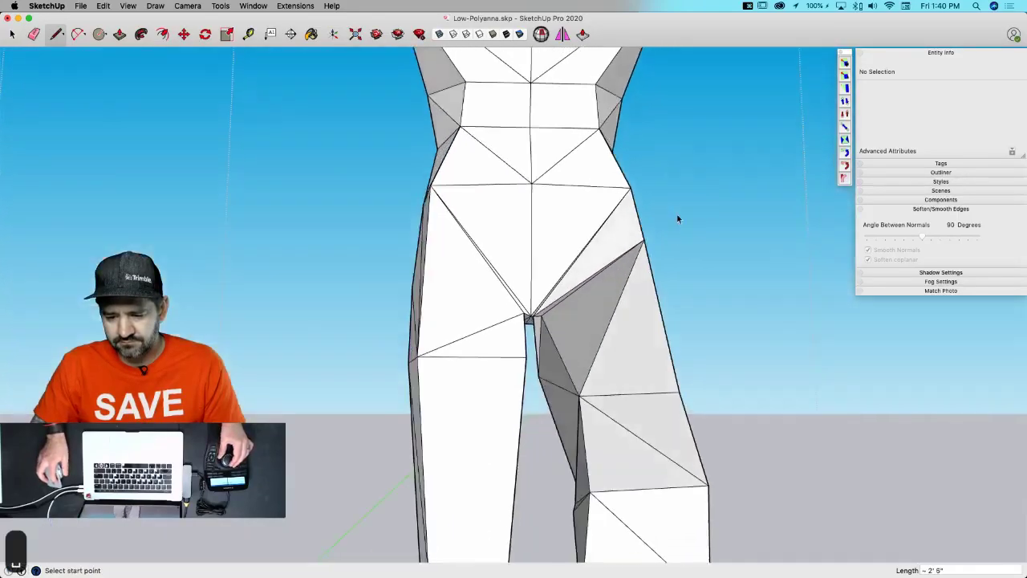
pyautogui.press('space')
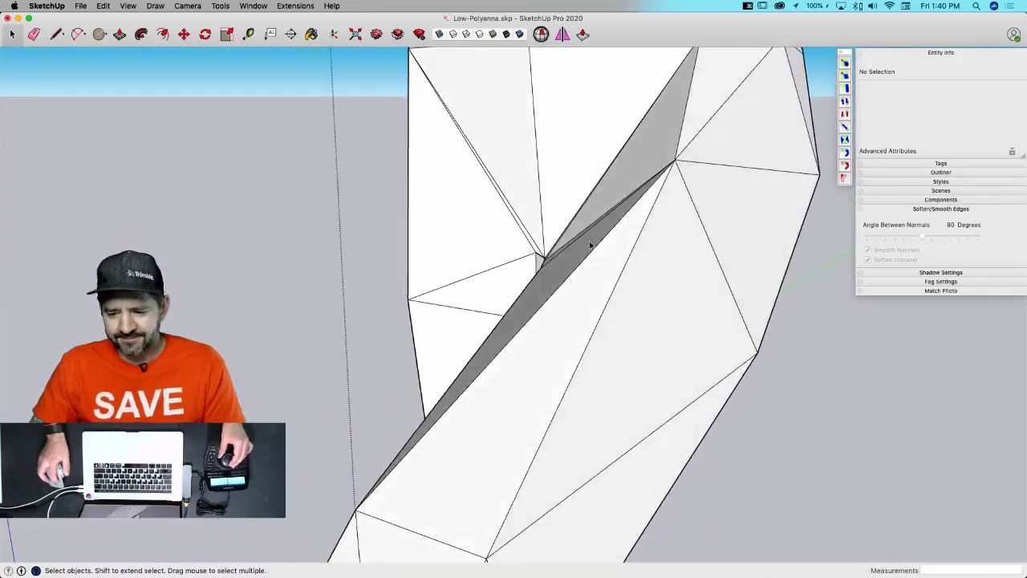
# - Rotate the lifted leg's foot about 19.3° around the ankle so the toes point further down, and close the figure for editing
pyautogui.moveTo(432, 294); pyautogui.dragTo(413, 318, button='middle')
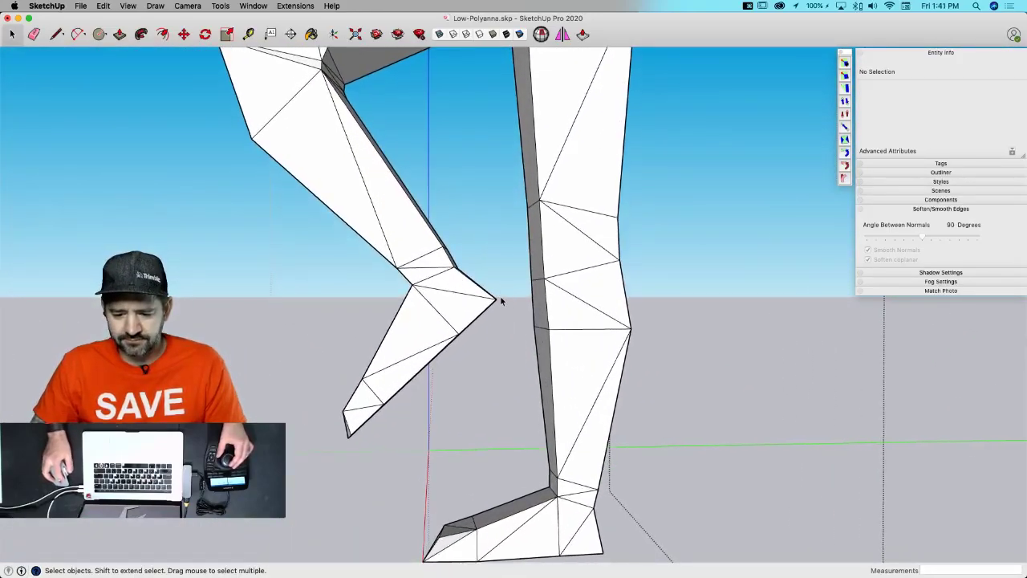
pyautogui.moveTo(314, 457); pyautogui.dragTo(313, 454)
pyautogui.press('q')
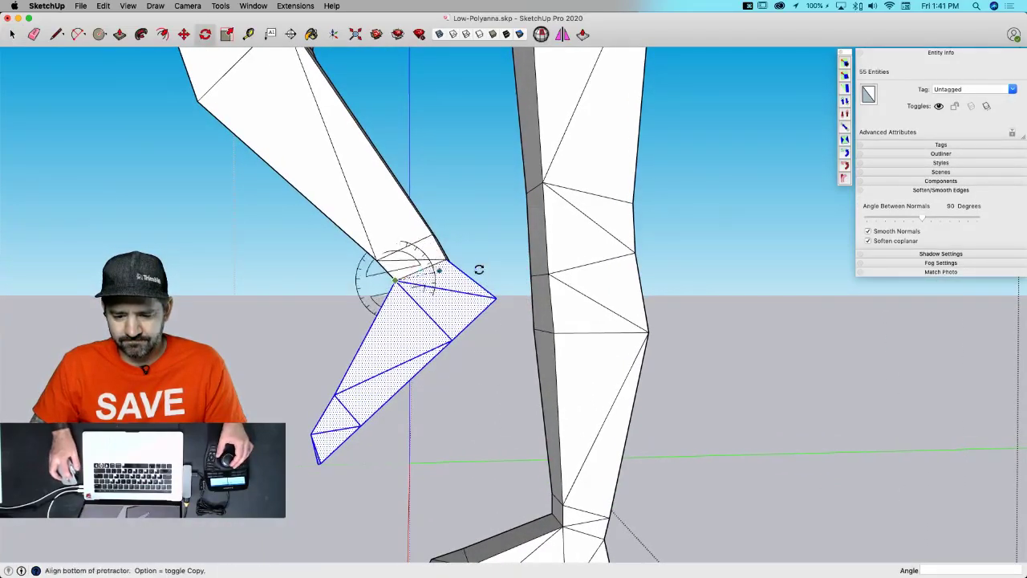
pyautogui.click(489, 266)
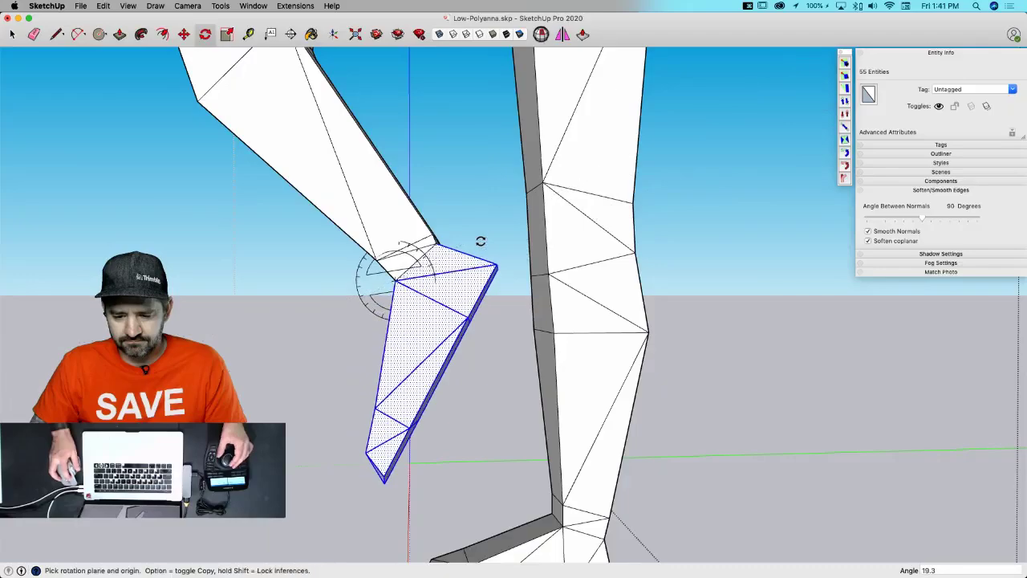
pyautogui.click(481, 240)
pyautogui.press('space')
pyautogui.click(619, 361)
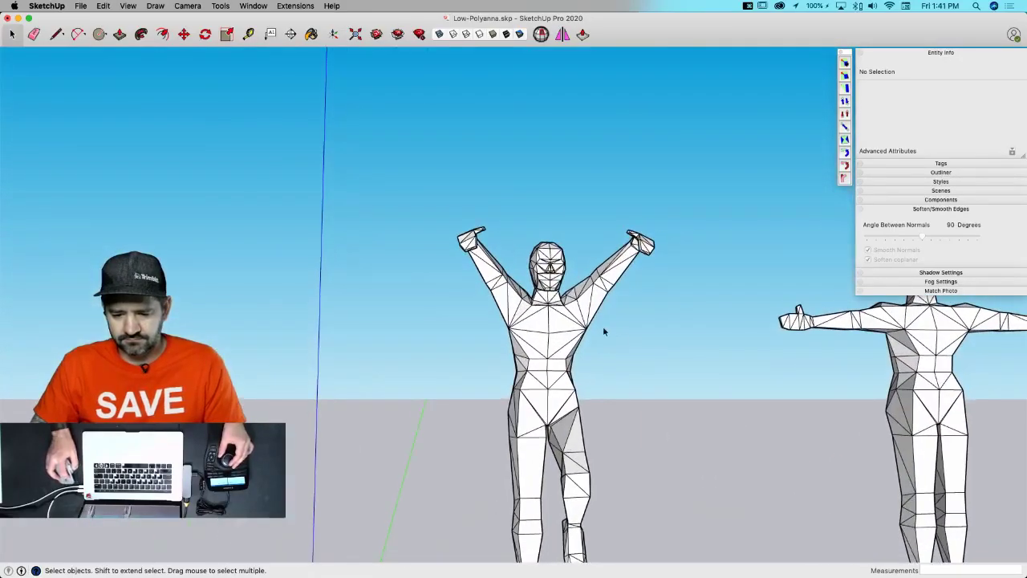
# - Open the figure for editing and rotate everything above the hips backward about 12° around the side hip point
pyautogui.doubleClick(563, 327)
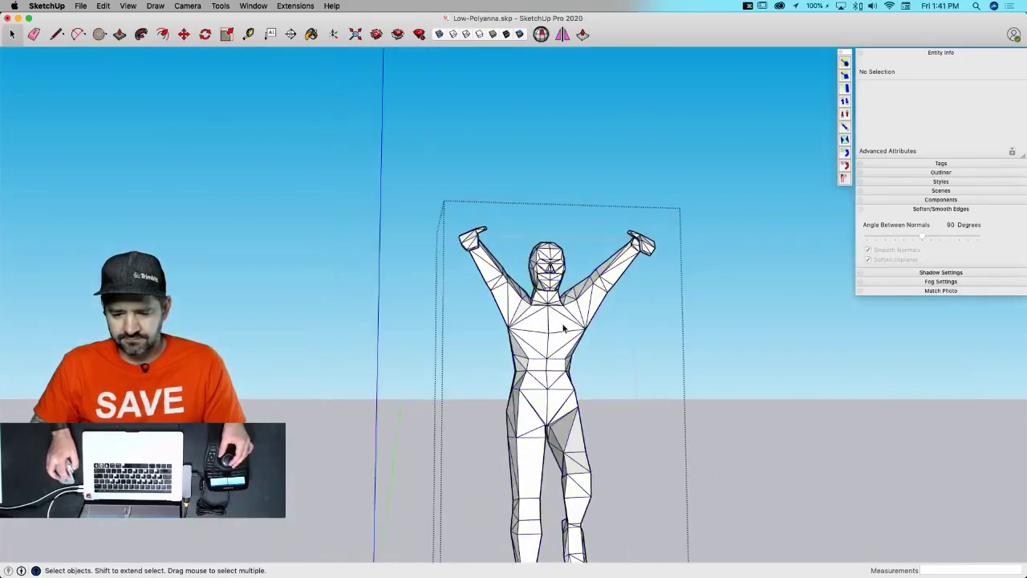
pyautogui.moveTo(449, 358); pyautogui.dragTo(433, 406)
pyautogui.press('q')
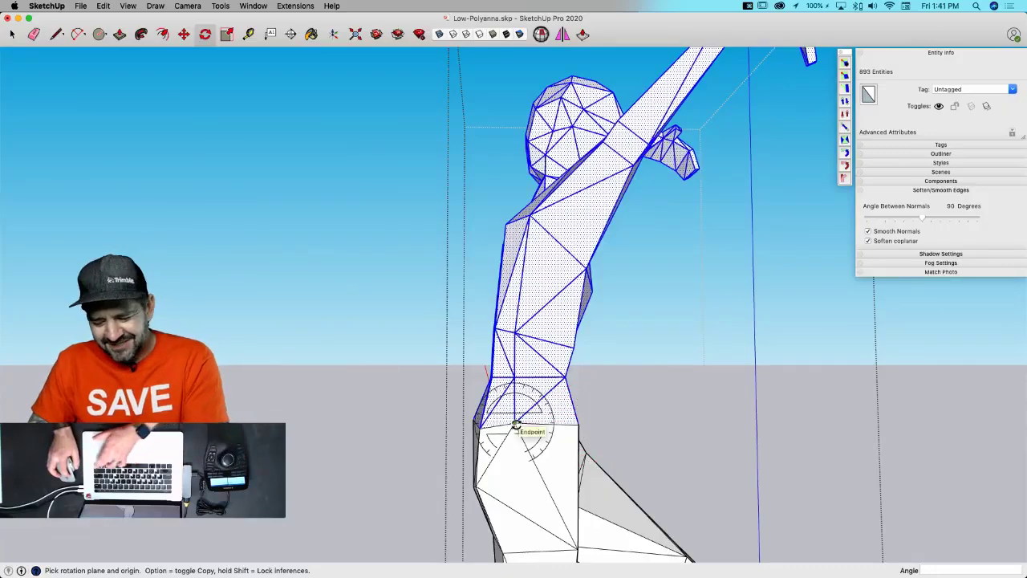
pyautogui.click(610, 401)
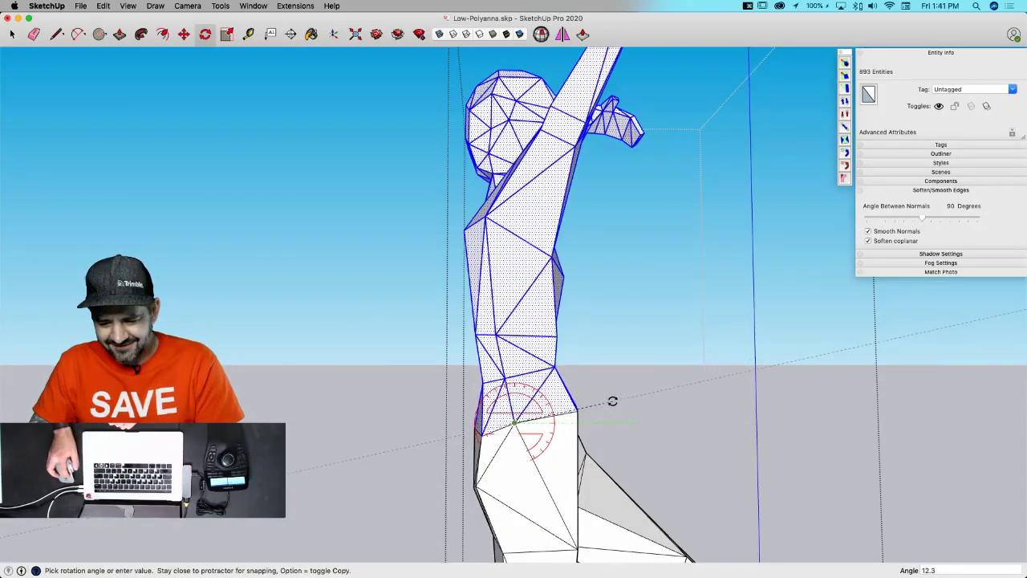
pyautogui.scroll(-3, 629, 247)
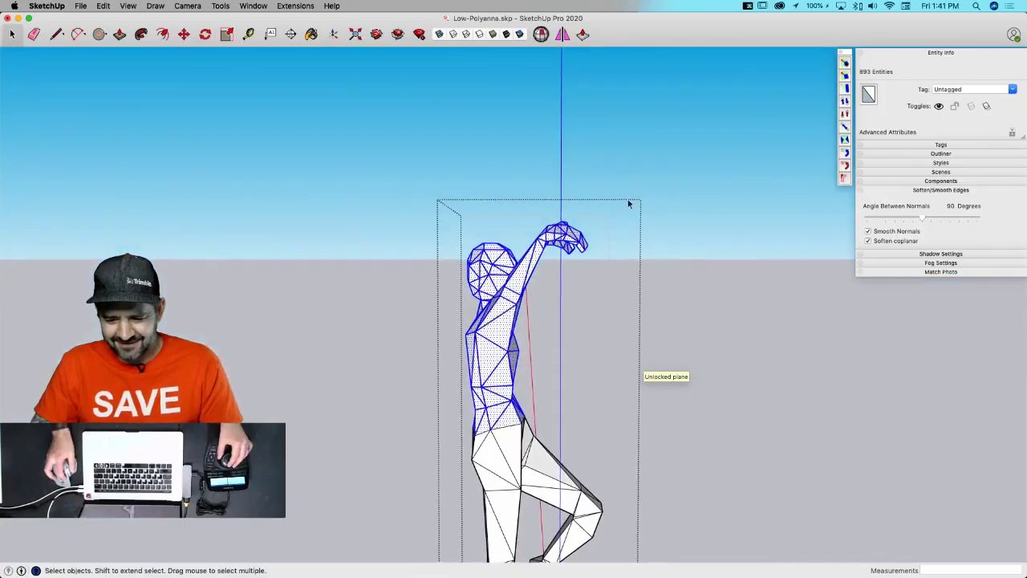
# - Reselect the upper body from just above the hips, rotate it about 11.7° forward at the waist, and clear the selection
pyautogui.moveTo(409, 365); pyautogui.dragTo(397, 390)
pyautogui.scroll(3, 498, 369)
pyautogui.press('q')
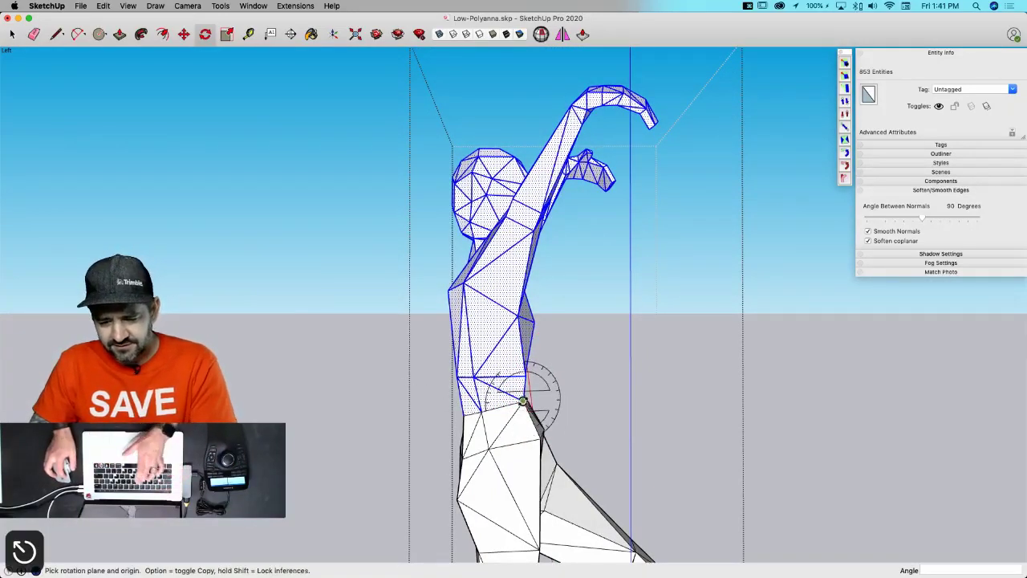
pyautogui.click(389, 388)
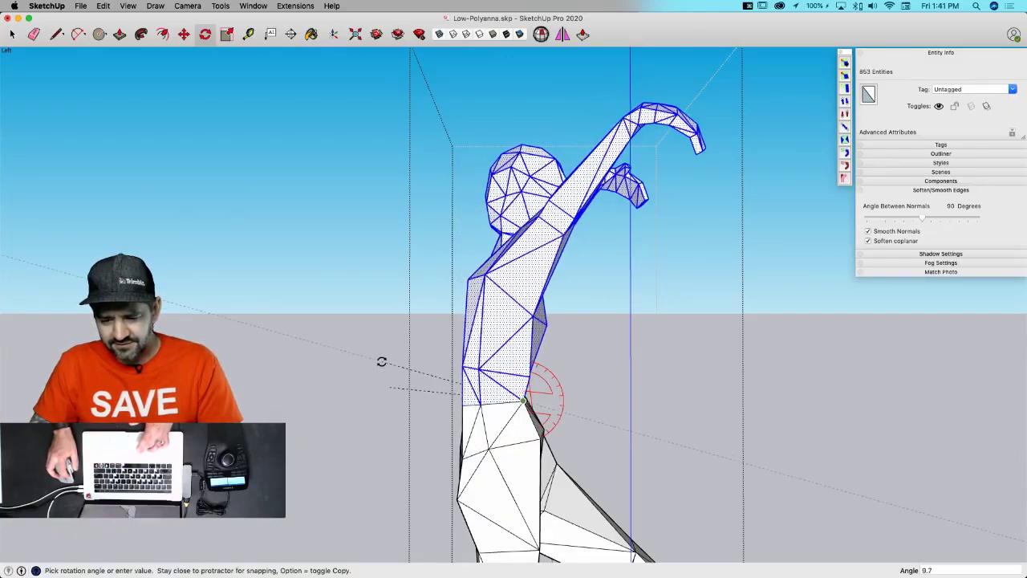
pyautogui.click(385, 357)
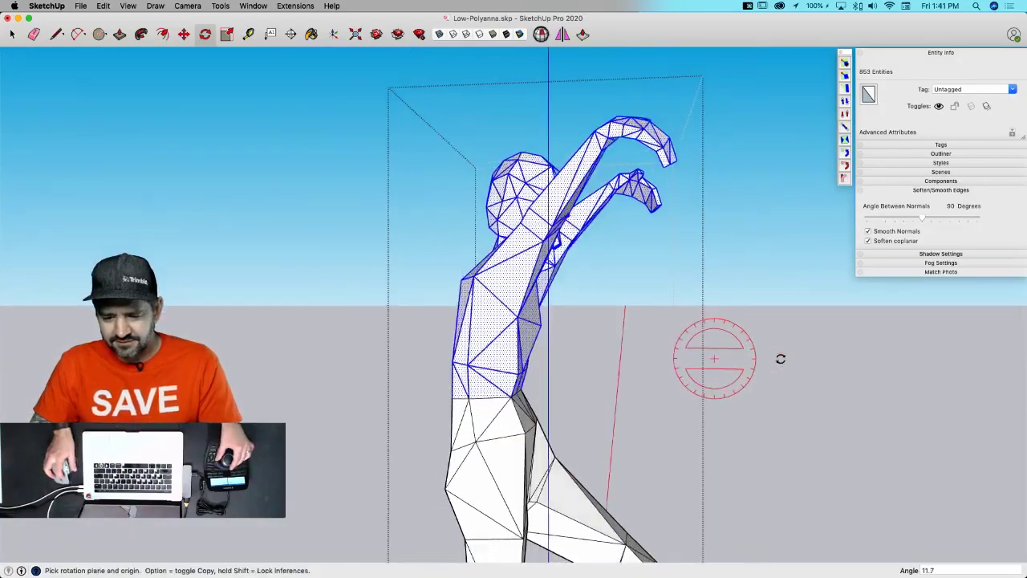
pyautogui.press('space')
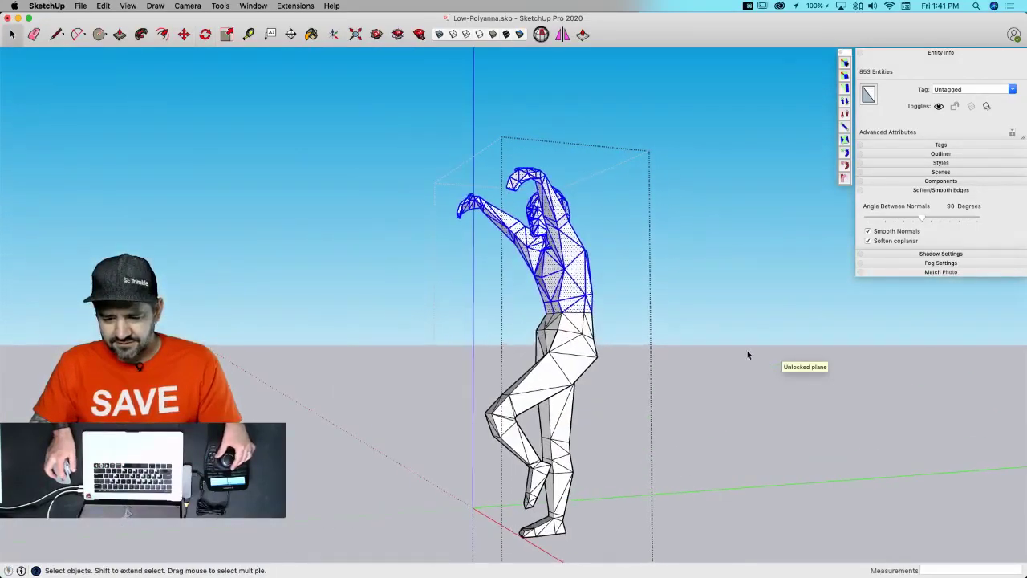
pyautogui.click(747, 351)
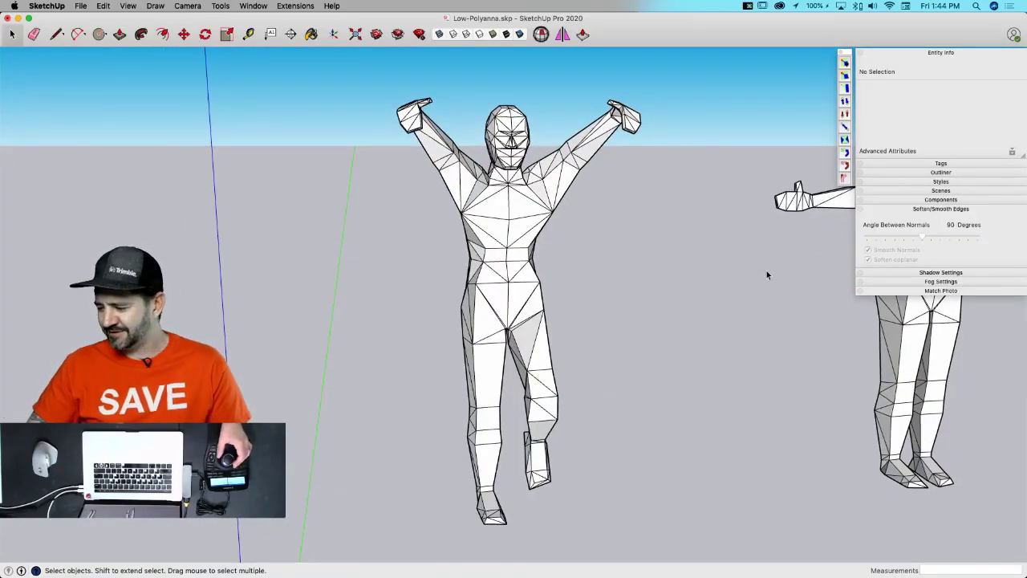
# - Close the floating tool palette beside the model
pyautogui.click(840, 53)
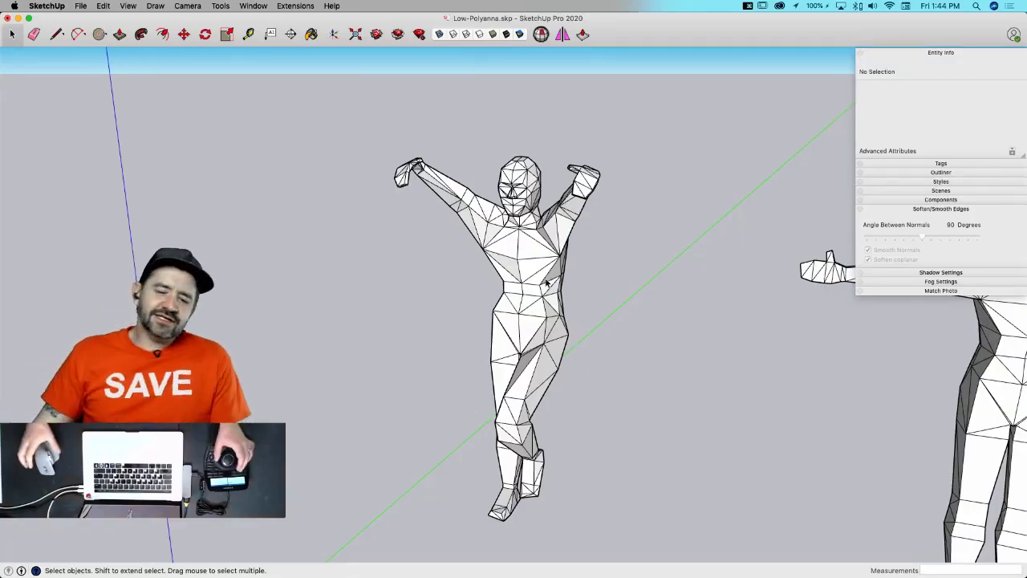
pyautogui.press('super+3')
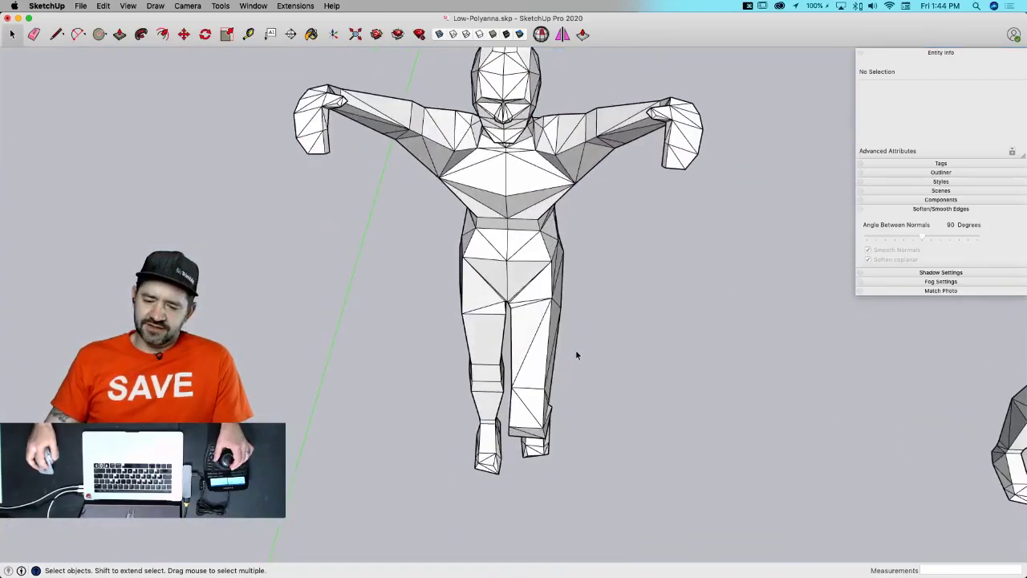
# - Select the lifted leg below the hip inside the figure and rotate it outward about 12.6° around the blue axis at the crotch
pyautogui.moveTo(575, 349); pyautogui.dragTo(516, 472)
pyautogui.doubleClick(526, 401)
pyautogui.moveTo(575, 328); pyautogui.dragTo(509, 488)
pyautogui.scroll(5, 594, 297)
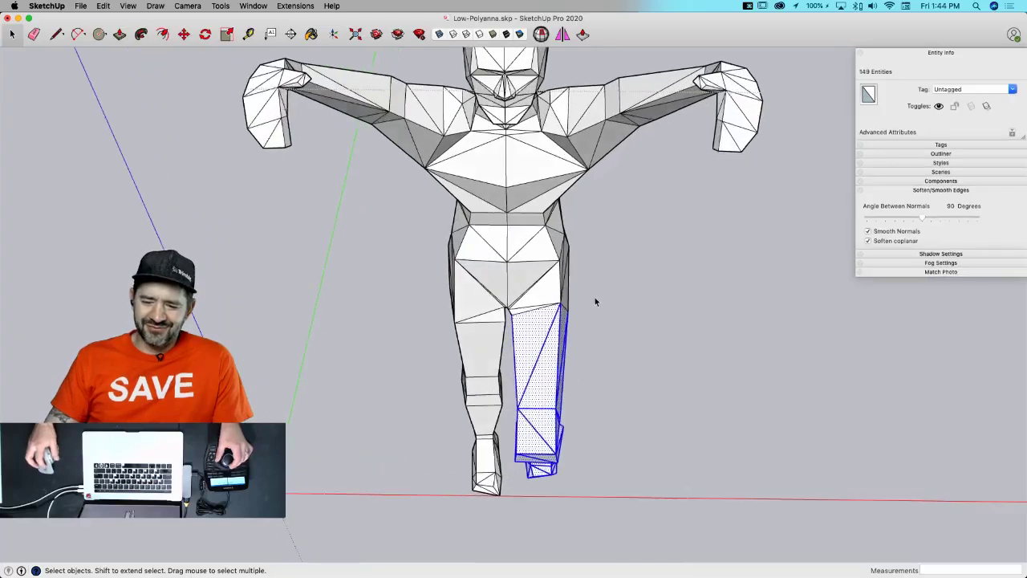
pyautogui.press('q')
pyautogui.press('Left')
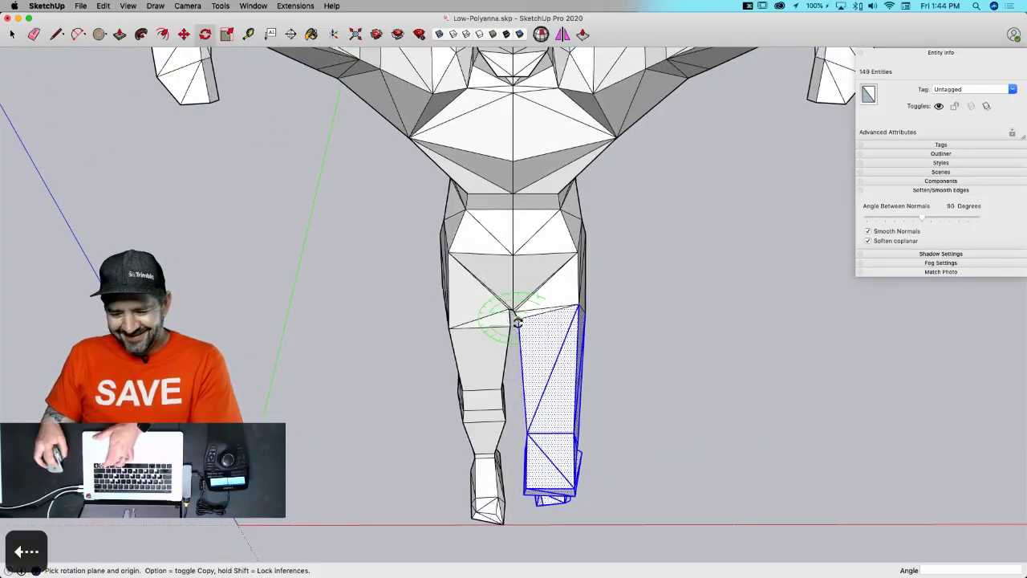
pyautogui.press('Up')
pyautogui.click(517, 321)
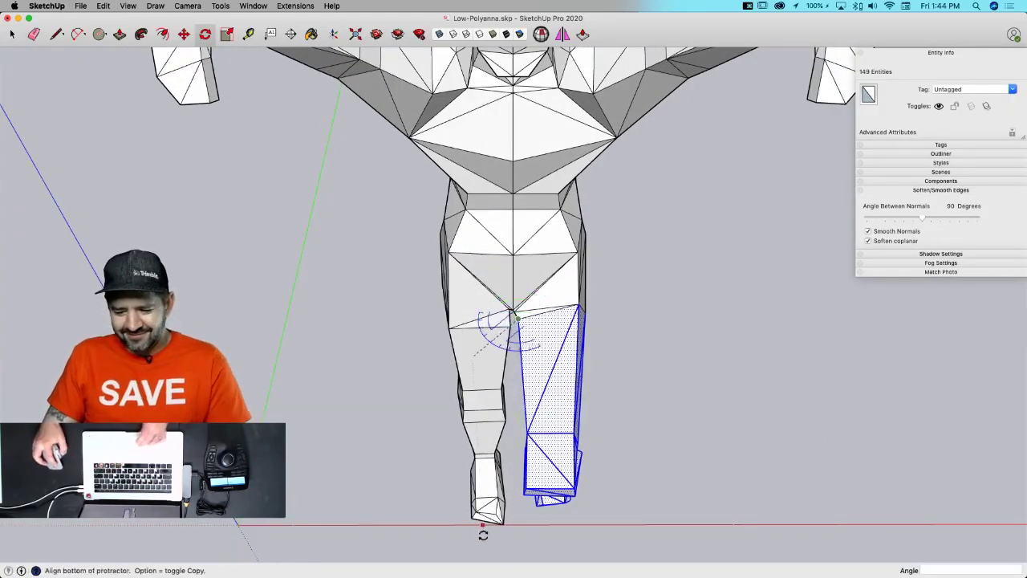
pyautogui.click(522, 541)
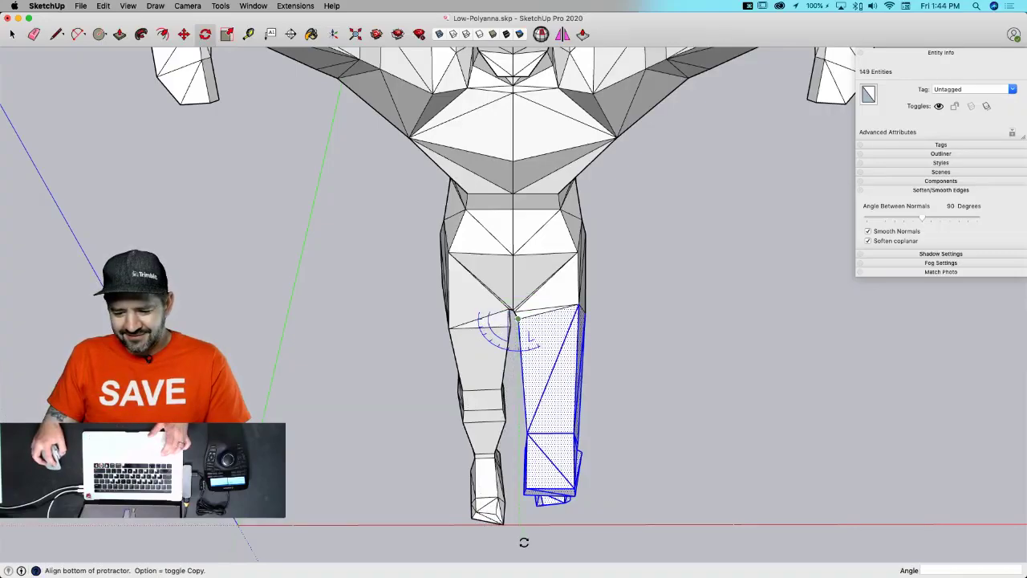
pyautogui.click(580, 527)
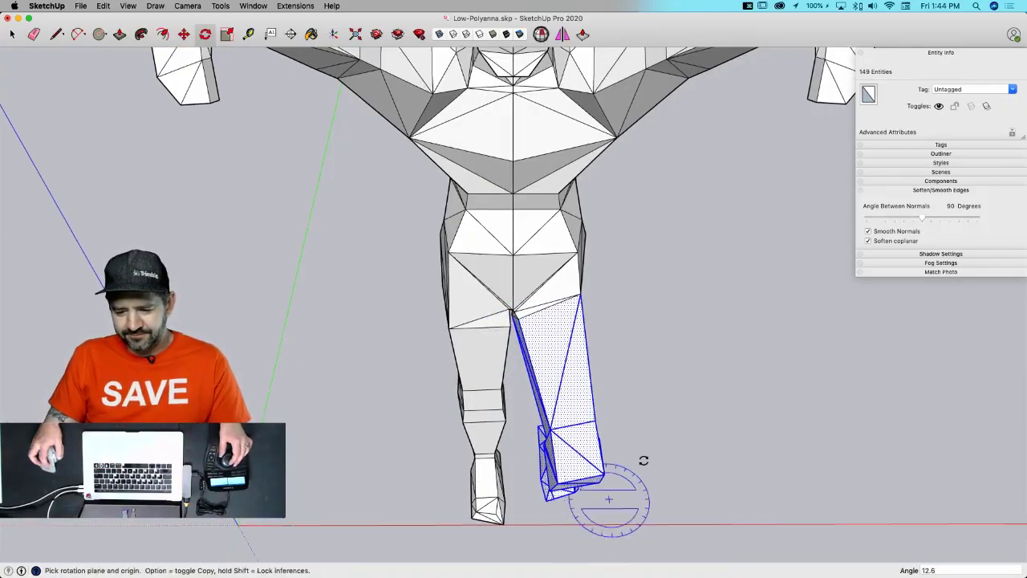
pyautogui.press('space')
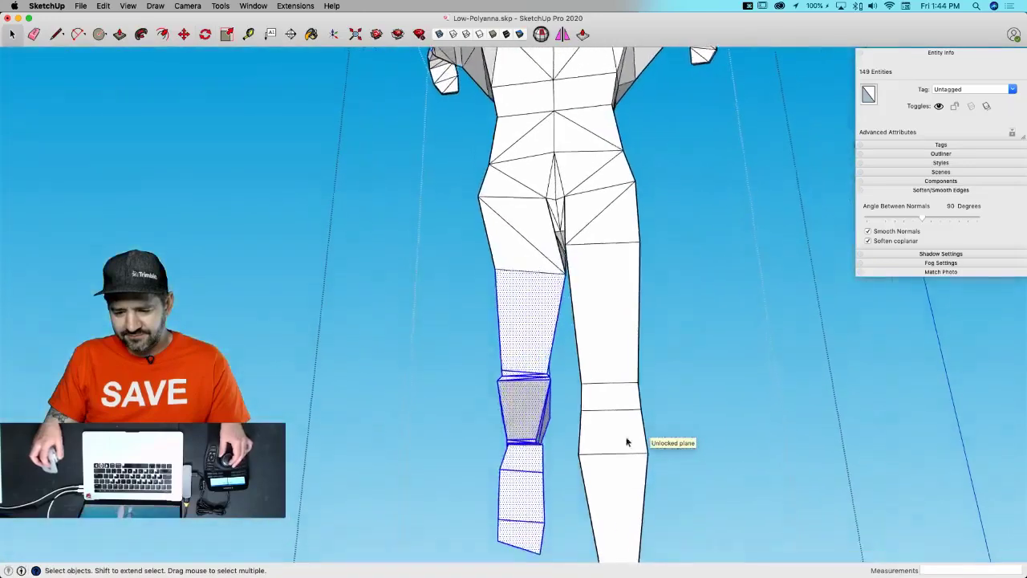
# - Move the selected part of the lifted leg about 2 5/16 inches and clear the selection
pyautogui.press('space')
pyautogui.press('m')
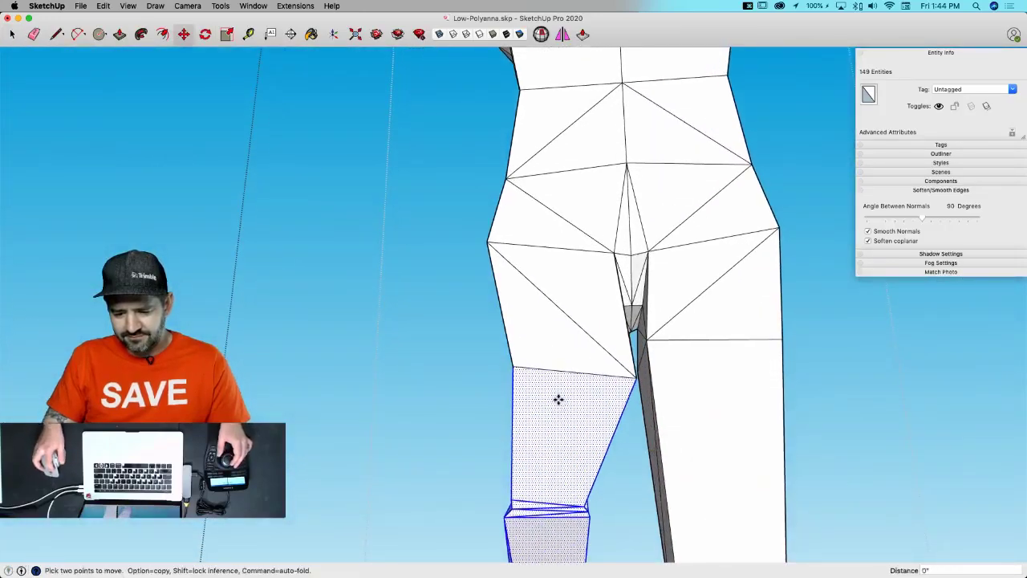
pyautogui.click(557, 399)
pyautogui.scroll(-8, 633, 445)
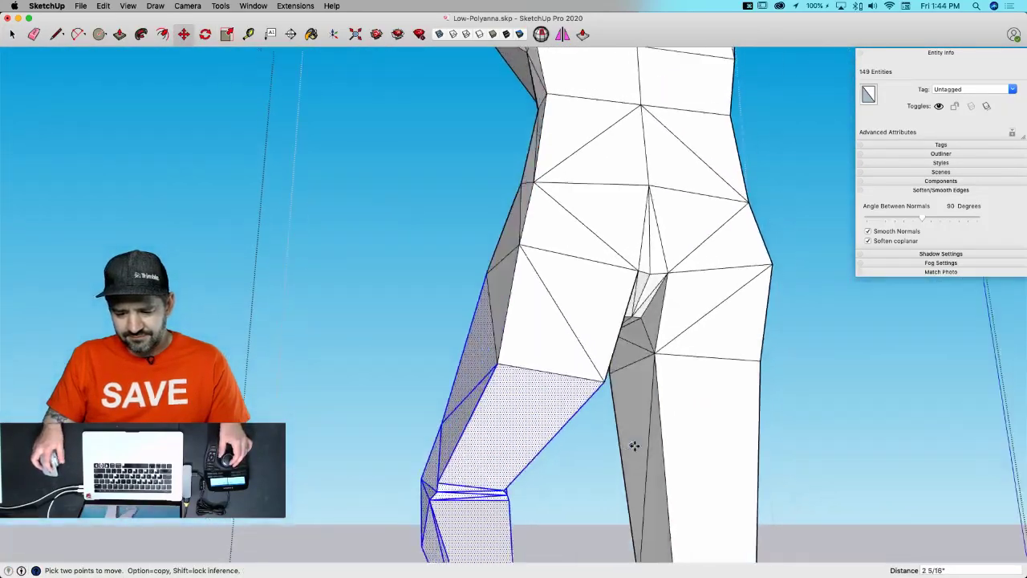
pyautogui.press('space')
pyautogui.click(633, 446)
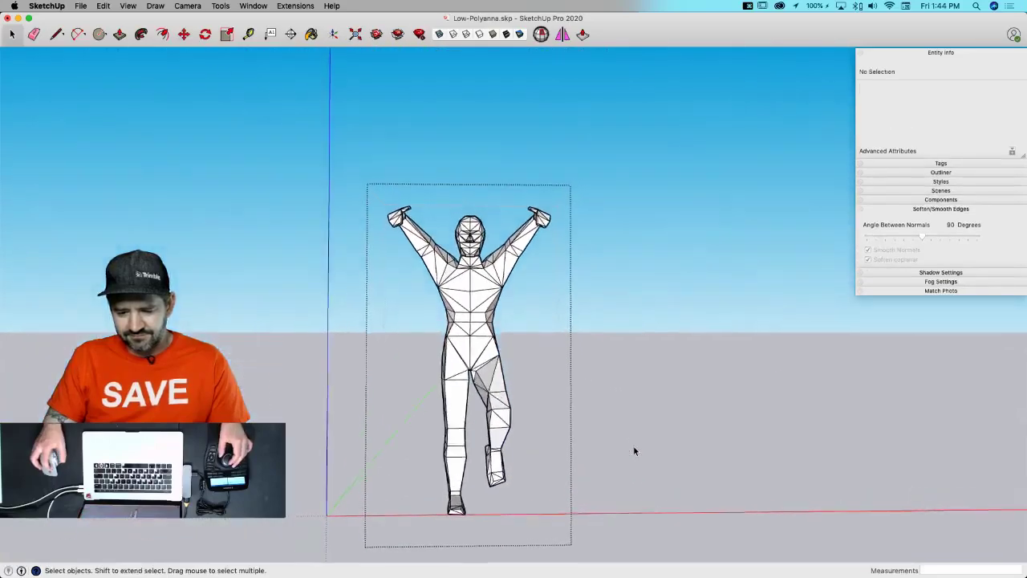
# - Select the lifted leg from the knee down and rotate it a few degrees inward around the knee, in the front-facing plane
pyautogui.scroll(5, 633, 445)
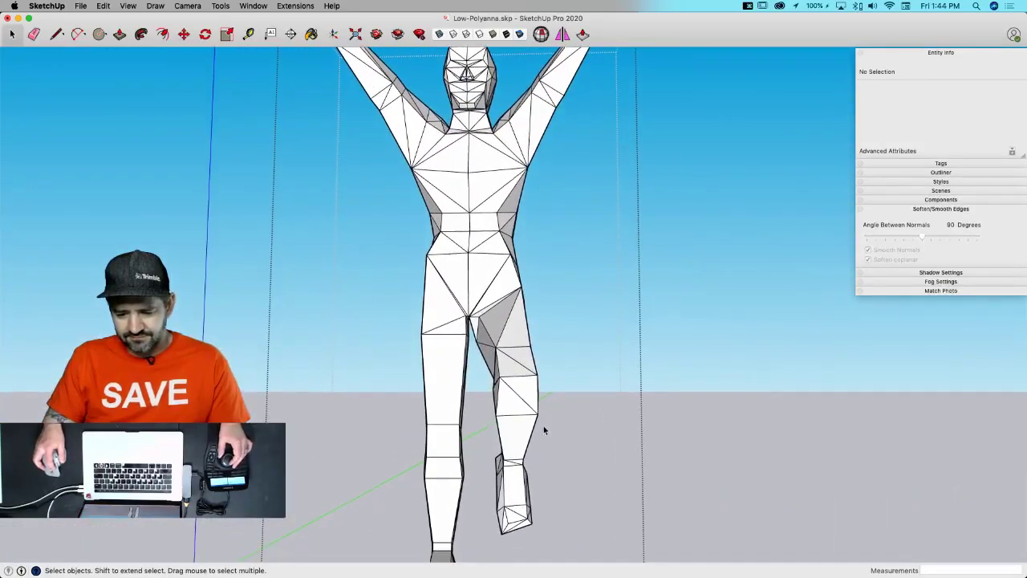
pyautogui.doubleClick(518, 425)
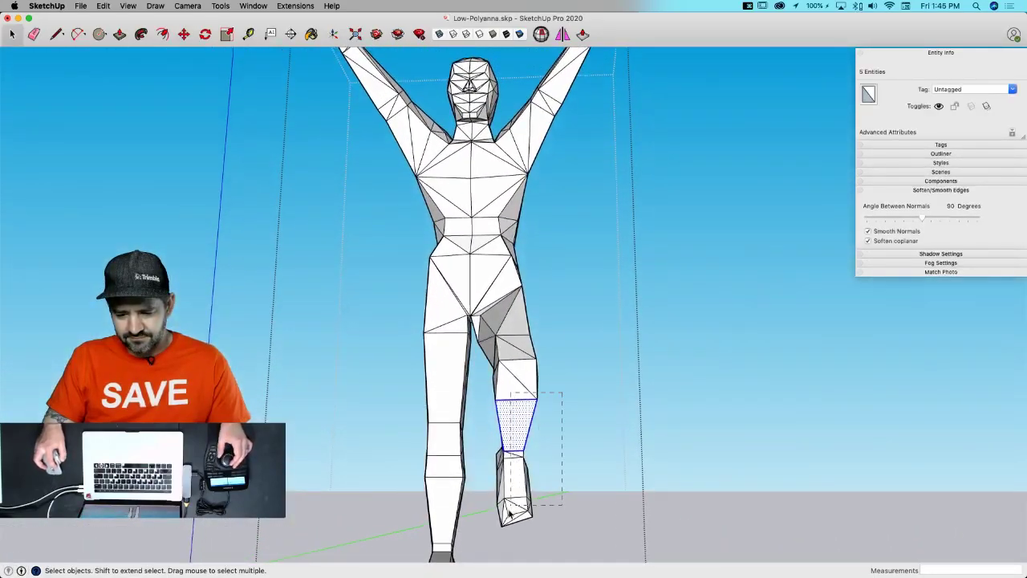
pyautogui.moveTo(481, 522); pyautogui.dragTo(479, 522)
pyautogui.press('q')
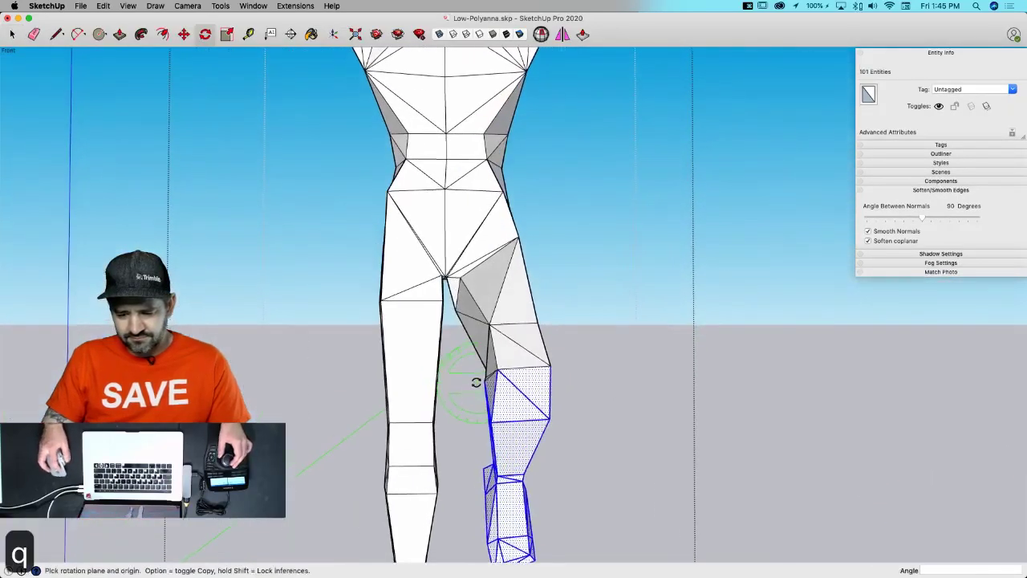
pyautogui.press('Up')
pyautogui.press('Right')
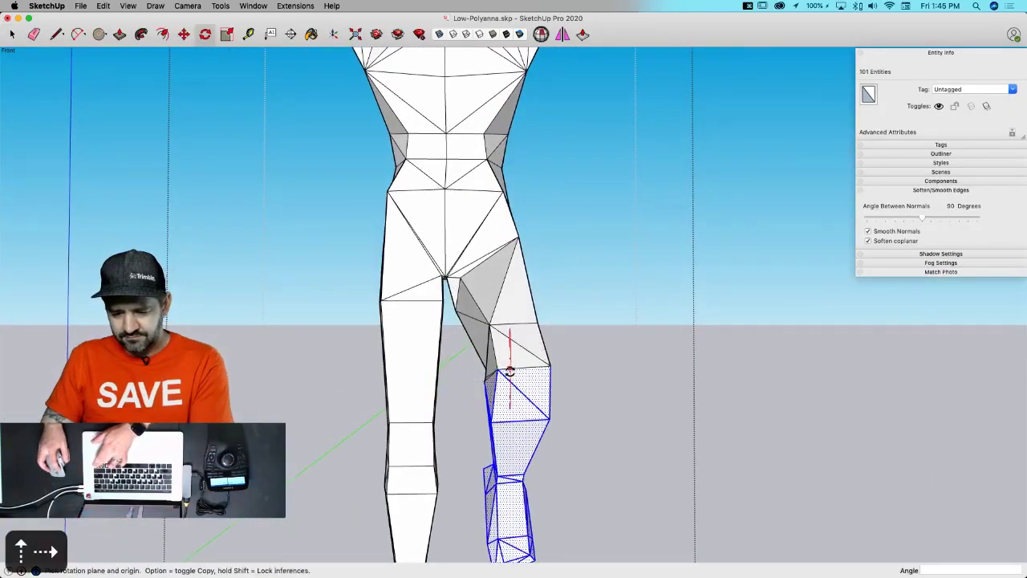
pyautogui.click(509, 371)
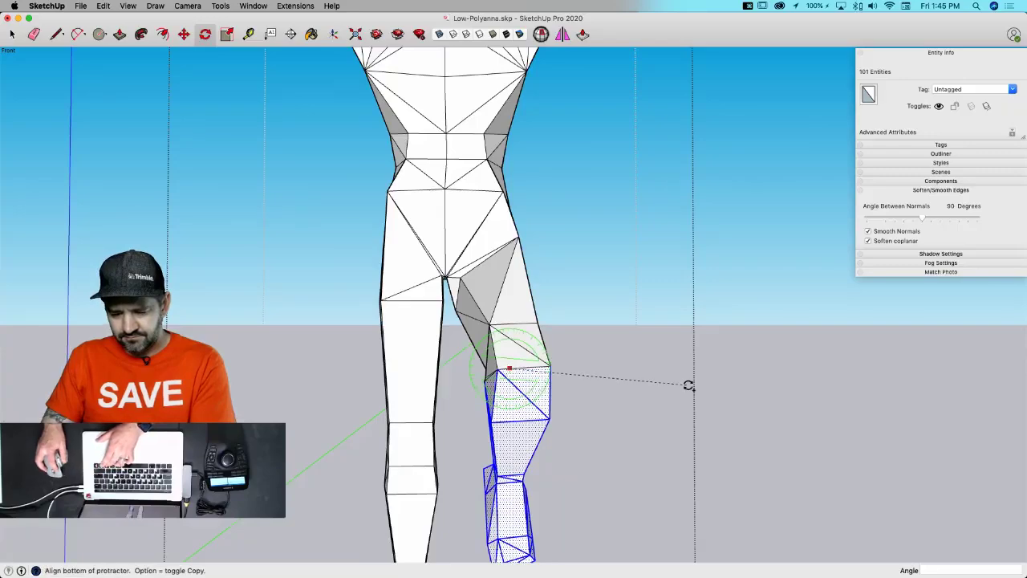
pyautogui.click(686, 384)
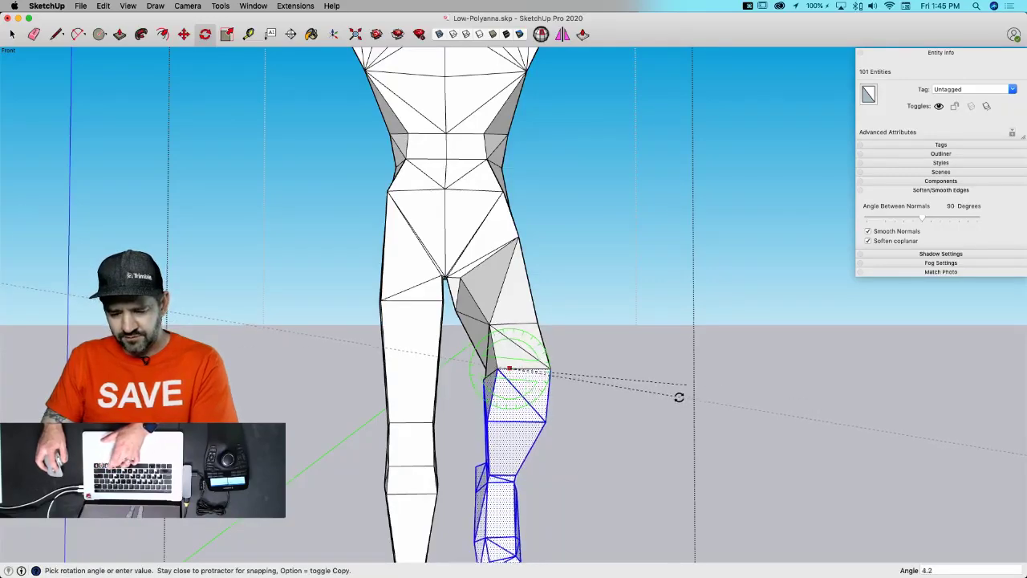
pyautogui.click(672, 401)
pyautogui.press('space')
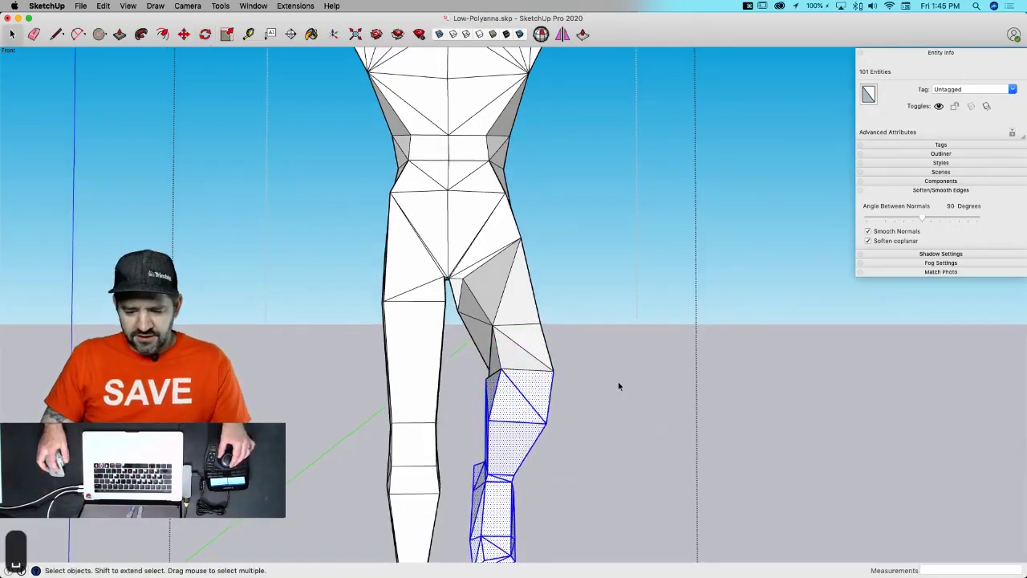
pyautogui.scroll(4, 633, 441)
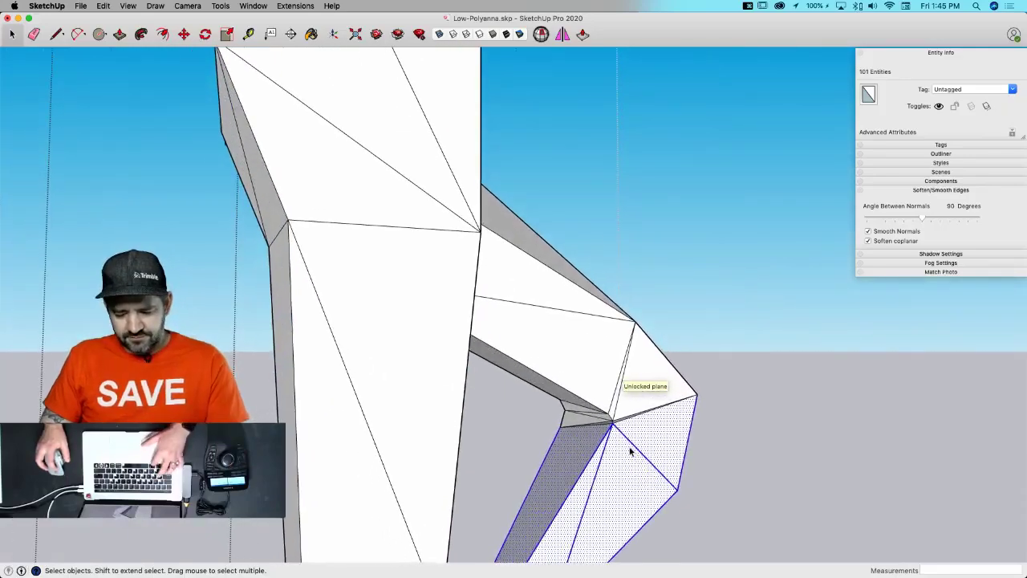
# - Save the model and clear the selection of the lower leg
pyautogui.press('super+s')
pyautogui.scroll(-6, 744, 430)
pyautogui.click(746, 433)
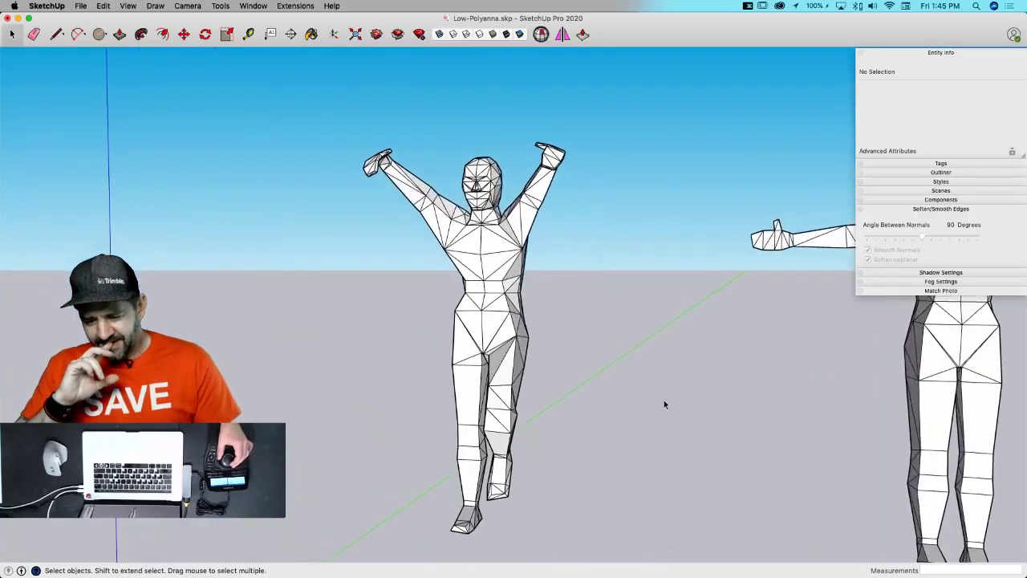
# - Soften and smooth all geometry inside the posed figure with the angle between normals at 180 degrees
pyautogui.doubleClick(488, 263)
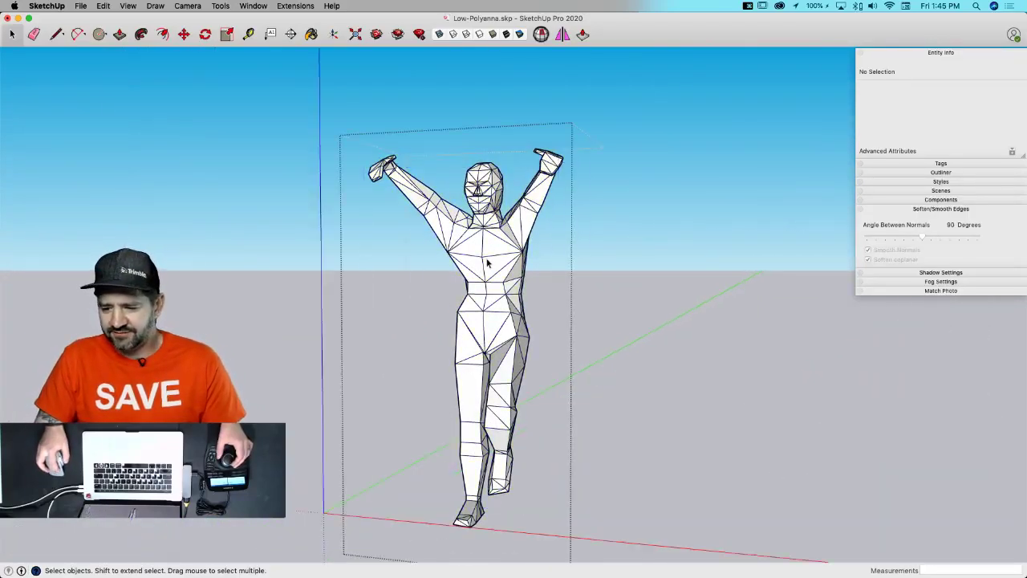
pyautogui.tripleClick(487, 263)
pyautogui.moveTo(922, 219); pyautogui.dragTo(1015, 222)
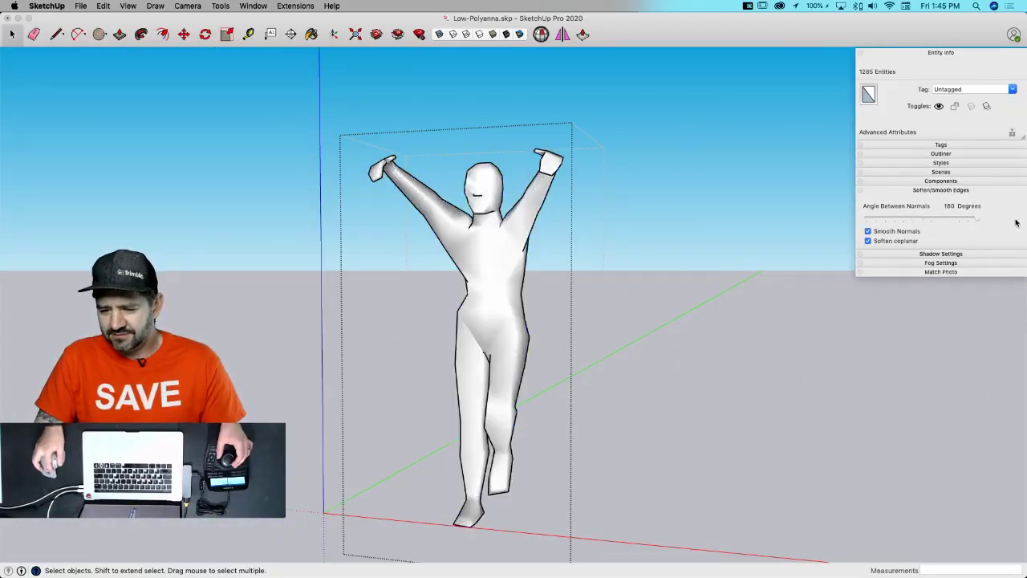
pyautogui.click(730, 364)
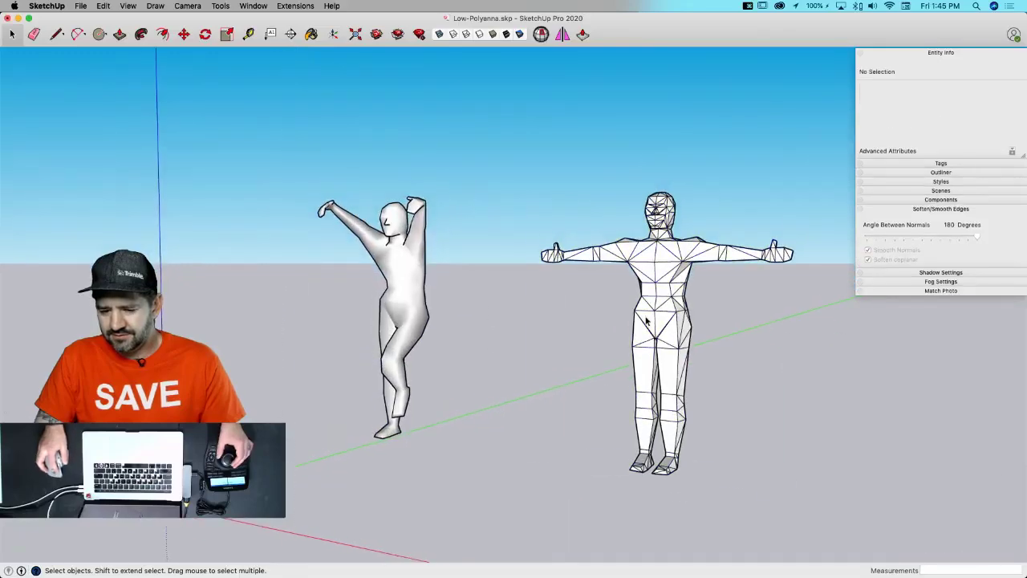
# - Soften and smooth all geometry inside the T-pose figure at 180 degrees, with coplanar edges softened
pyautogui.click(691, 365)
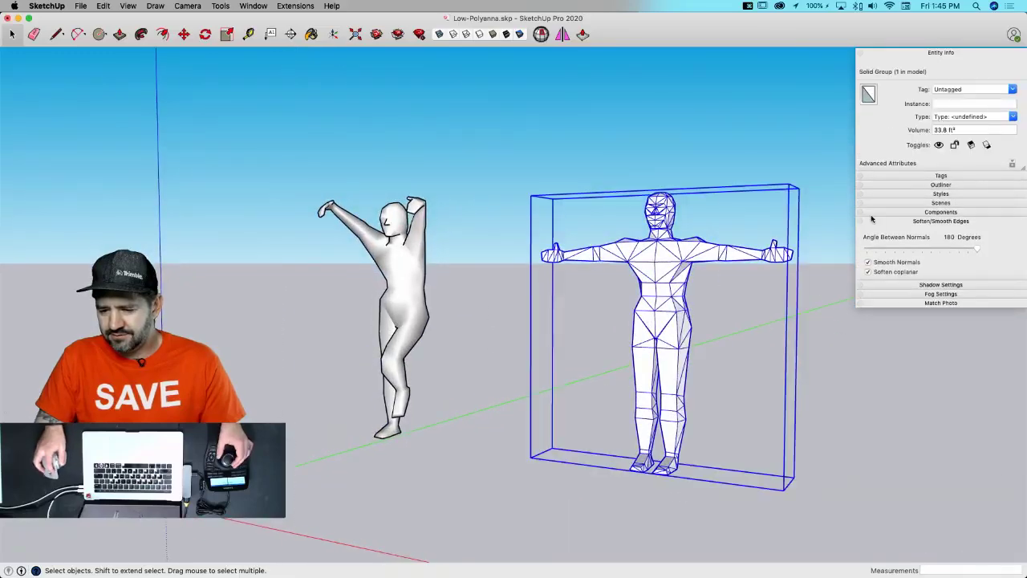
pyautogui.doubleClick(675, 296)
pyautogui.tripleClick(674, 295)
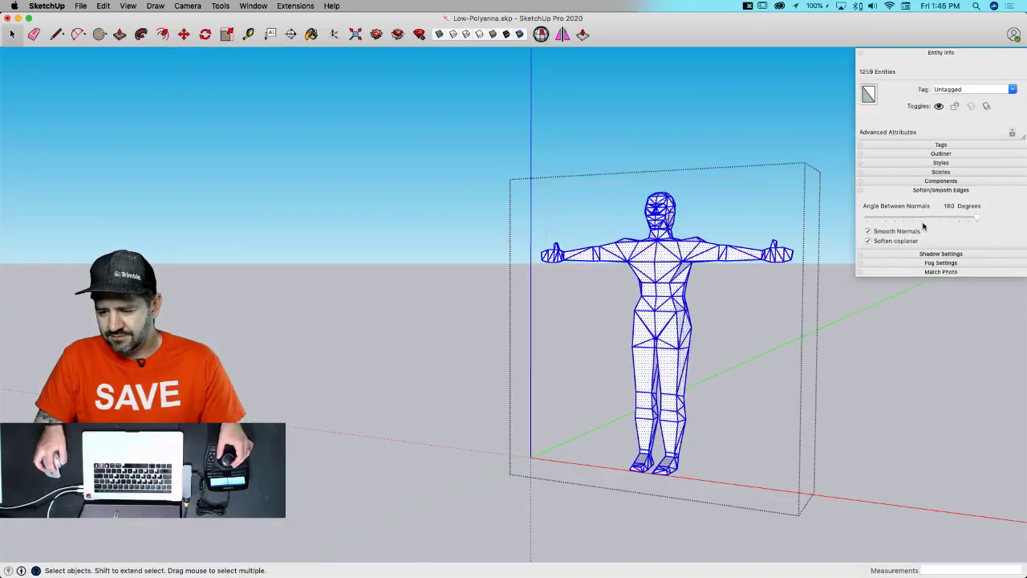
pyautogui.click(867, 240)
pyautogui.click(726, 136)
pyautogui.click(725, 136)
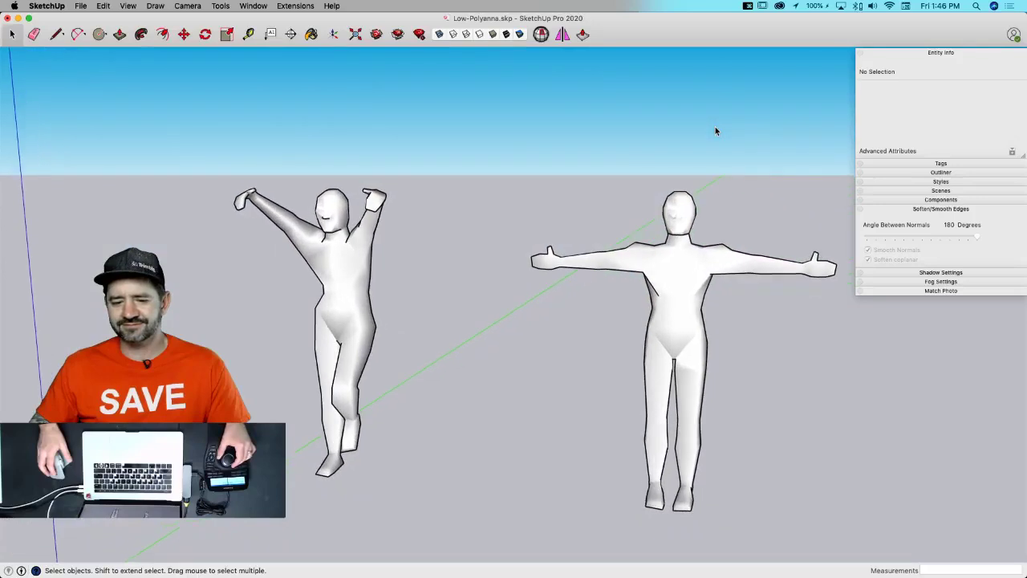
# - Draw a ground-plane rectangle about 19' 3" by 22' 4" on the open ground beside the T-pose figure
pyautogui.moveTo(716, 129); pyautogui.dragTo(715, 129, button='middle')
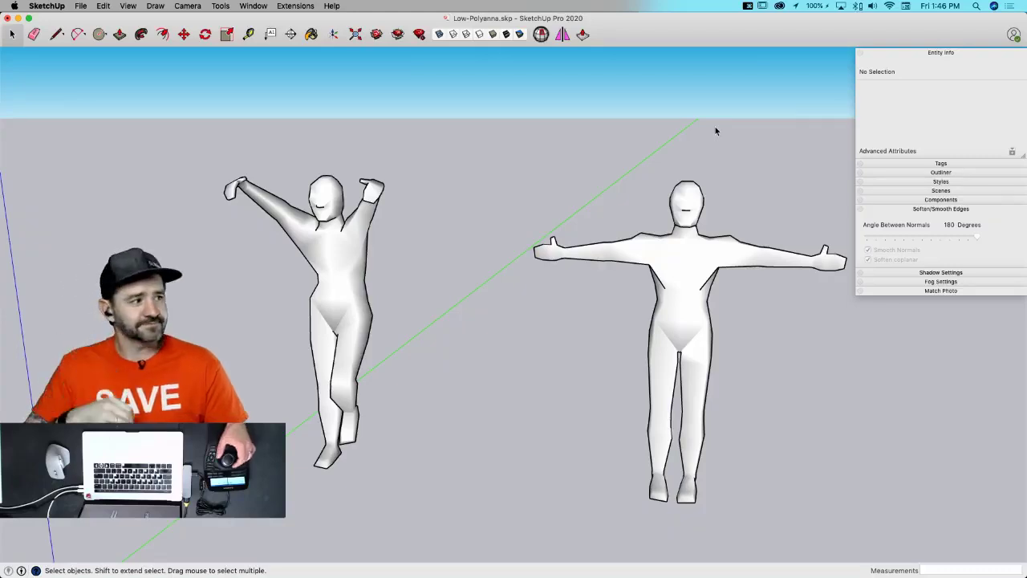
pyautogui.moveTo(716, 131); pyautogui.dragTo(823, 252, button='middle')
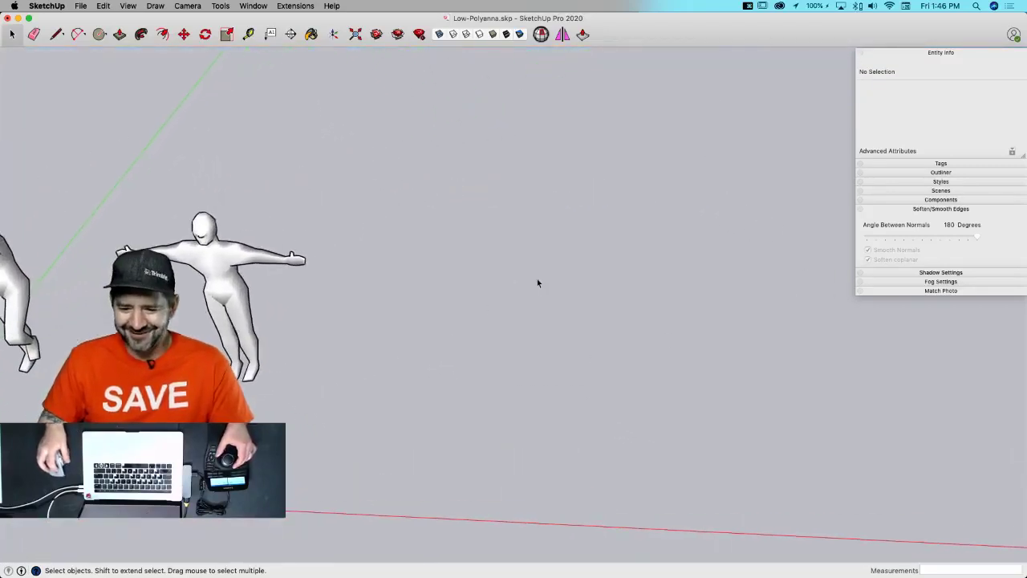
pyautogui.press('r')
pyautogui.click(441, 281)
pyautogui.click(682, 488)
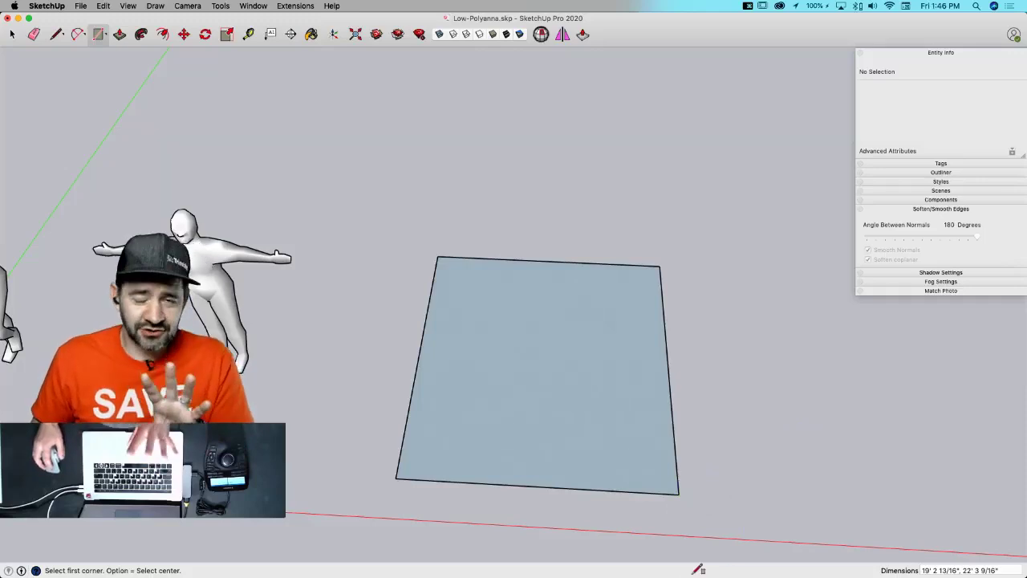
# - Reverse the rectangle's face so its front side points up
pyautogui.rightClick(630, 409)
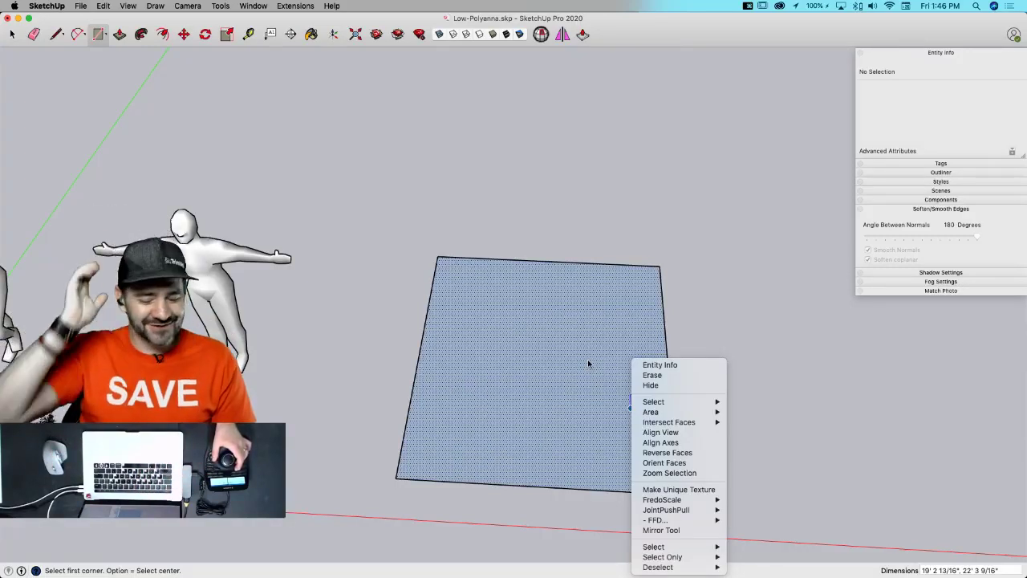
pyautogui.click(556, 304)
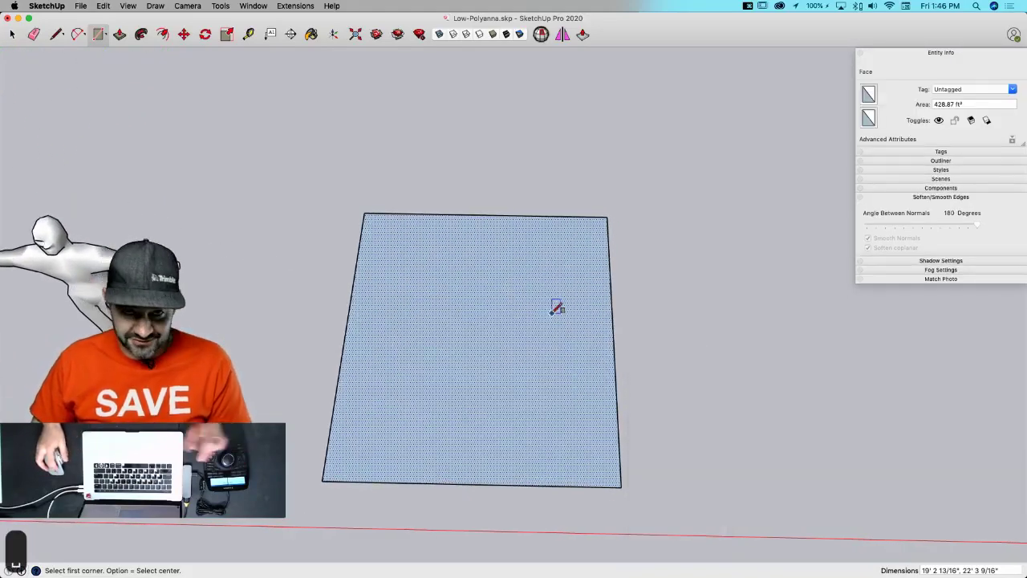
pyautogui.rightClick(509, 327)
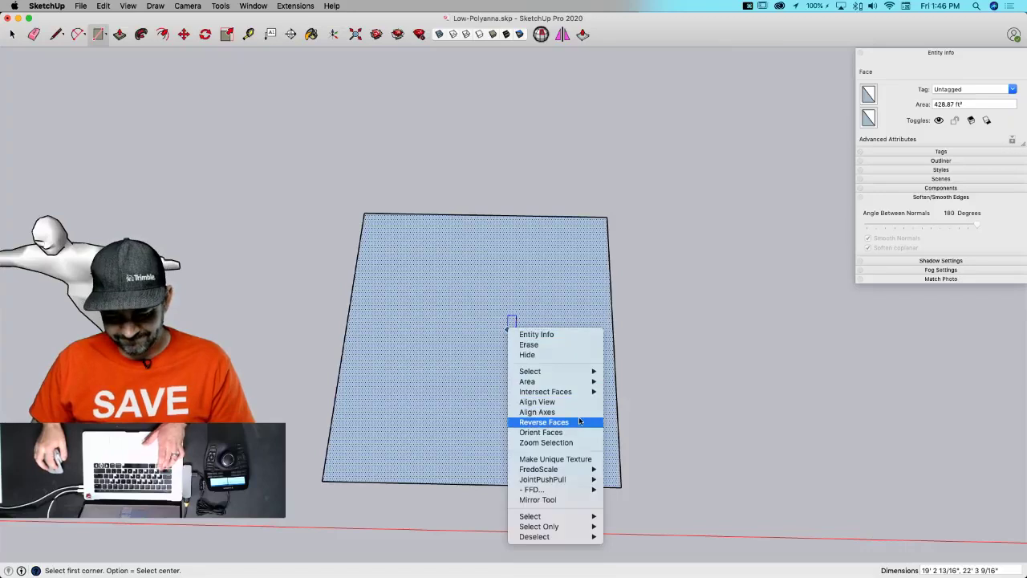
pyautogui.click(579, 421)
# - Paint the rectangle's face pure red, close the color picker and save the model
pyautogui.press('b')
pyautogui.click(481, 309)
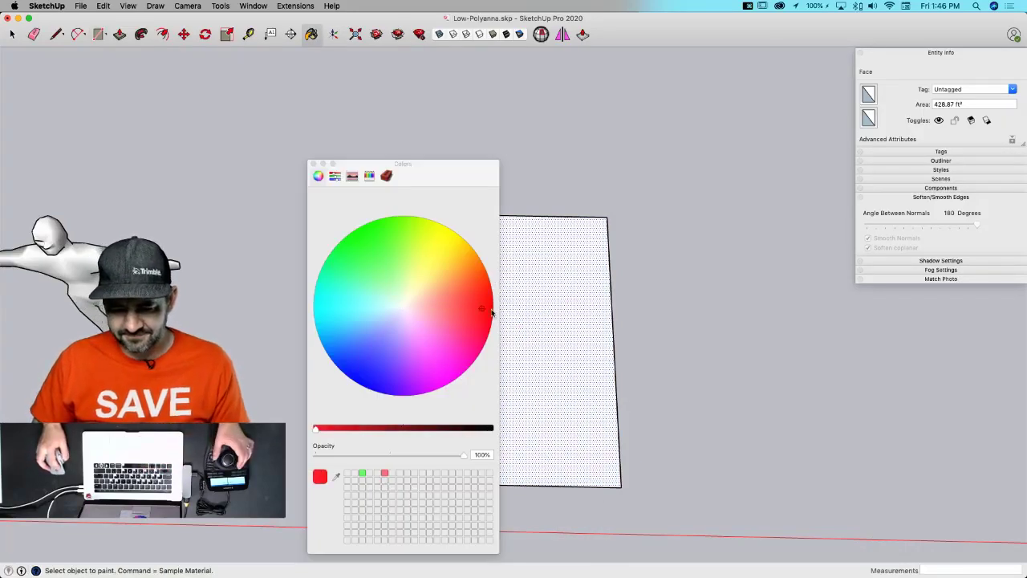
pyautogui.moveTo(492, 313); pyautogui.dragTo(501, 313)
pyautogui.click(584, 312)
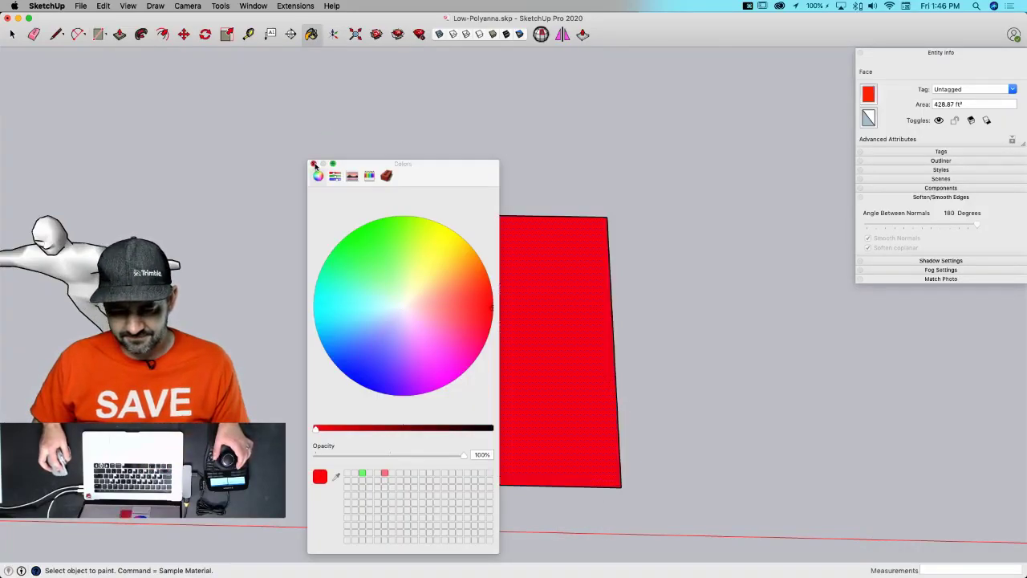
pyautogui.click(314, 164)
pyautogui.press('space')
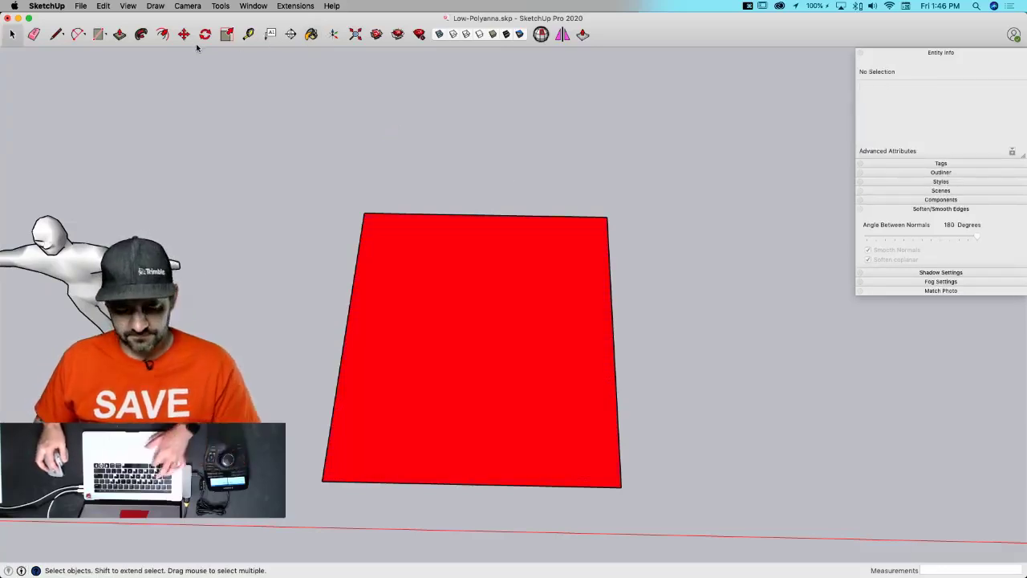
pyautogui.press('super+s')
# - Place the 3D text "SAVE" on the red face, filled and without extrusion
pyautogui.click(154, 5)
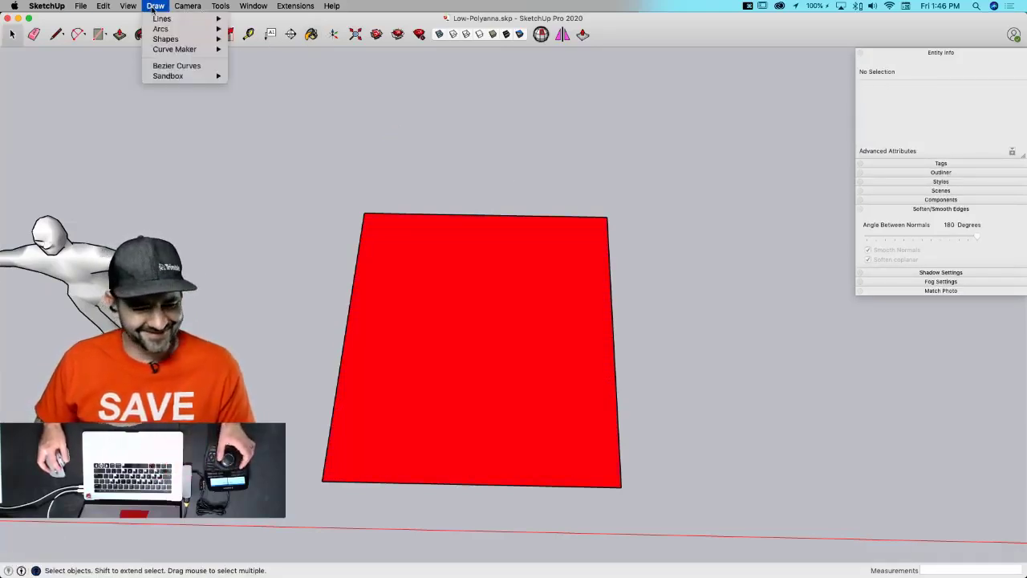
pyautogui.moveTo(218, 10)
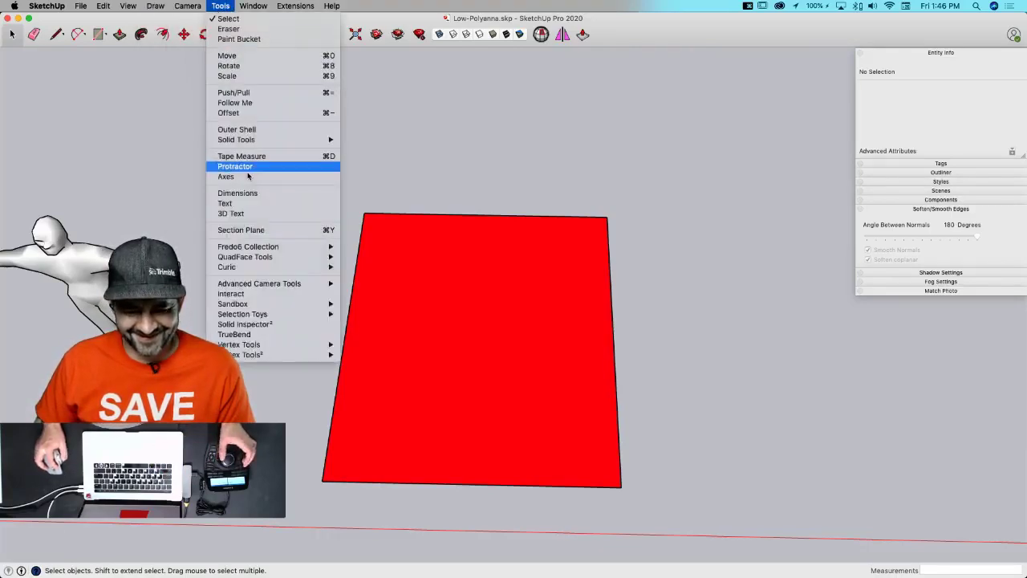
pyautogui.click(233, 213)
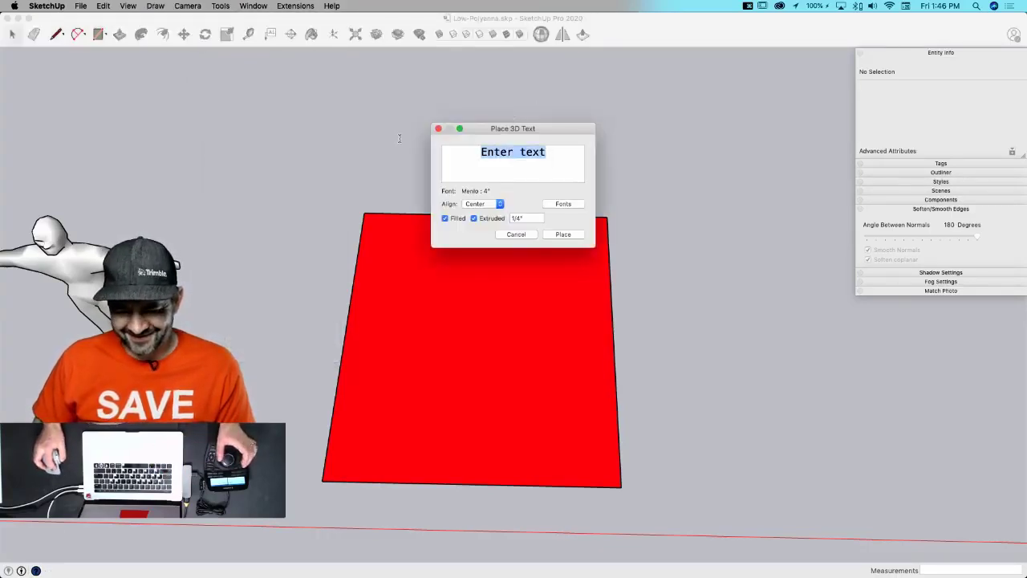
pyautogui.write('SAVE')
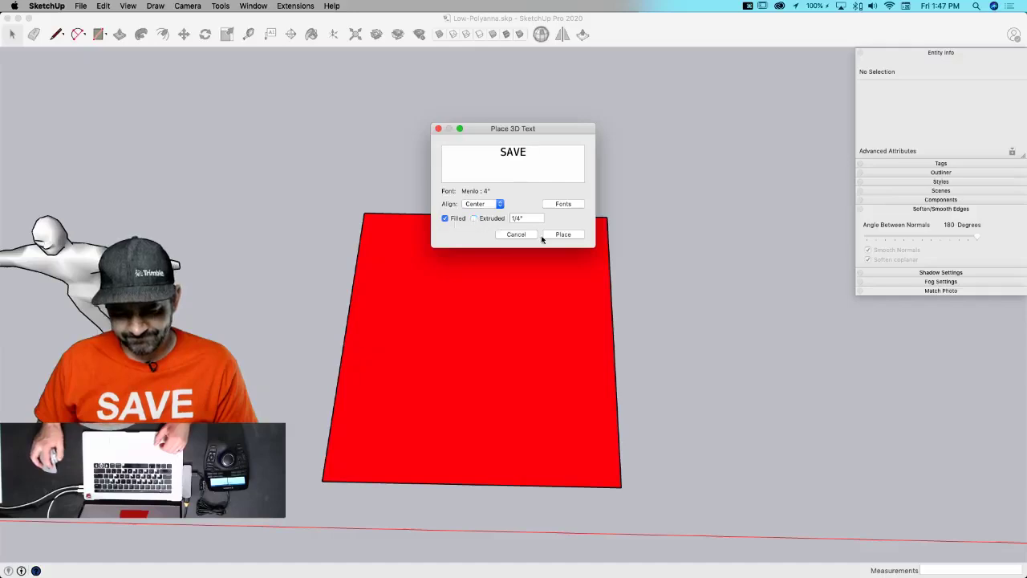
pyautogui.click(563, 235)
pyautogui.click(410, 410)
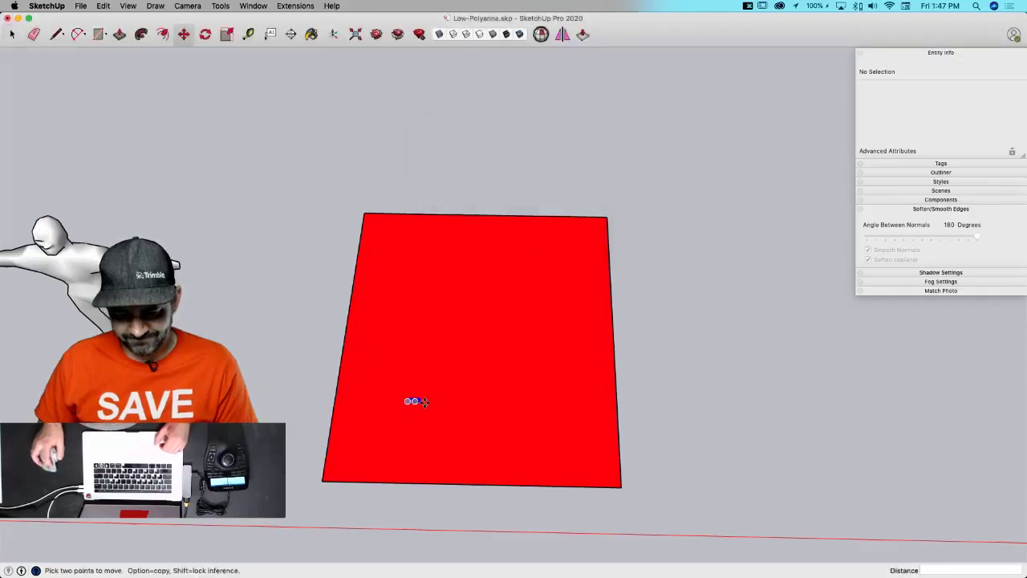
# - Scale the SAVE text up uniformly by a factor of about 6.8 from one corner
pyautogui.press('s')
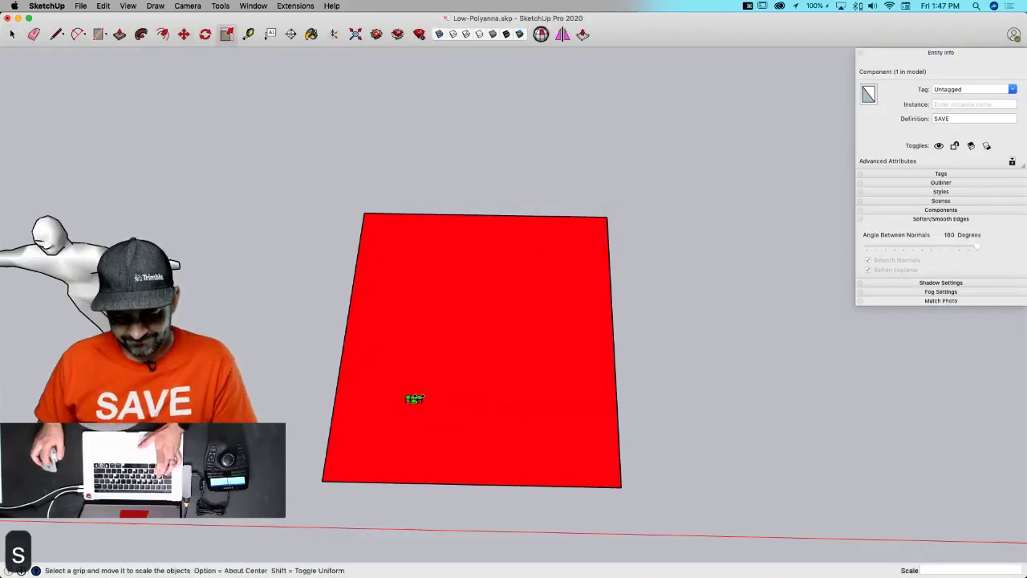
pyautogui.scroll(5, 436, 402)
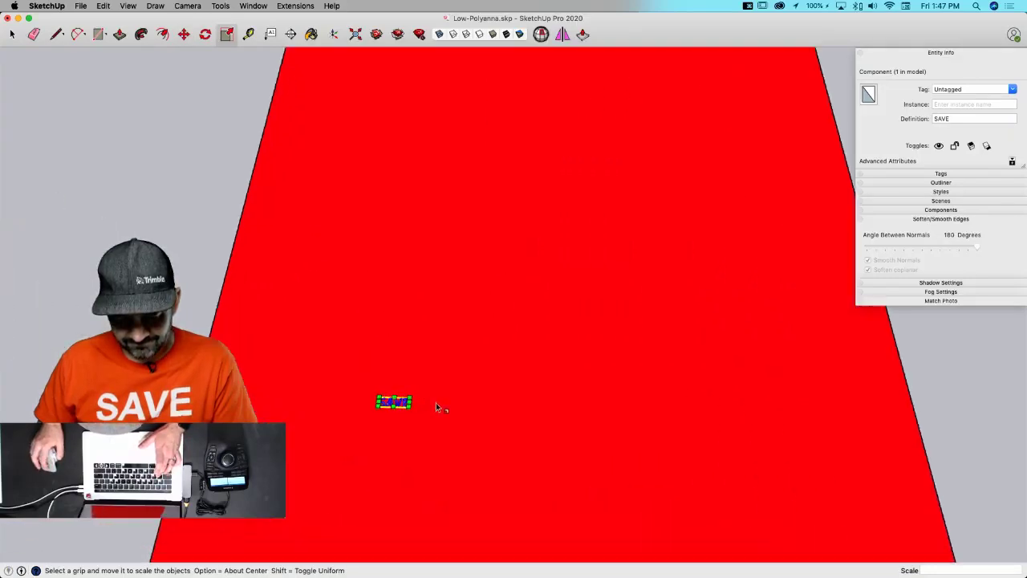
pyautogui.scroll(3, 435, 402)
pyautogui.click(387, 394)
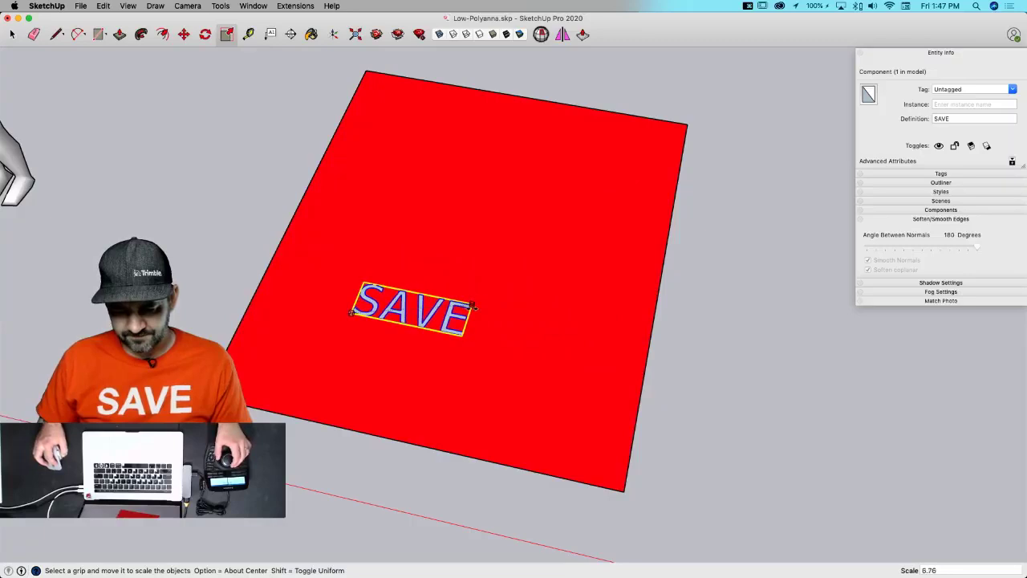
pyautogui.click(472, 301)
# - Move the SAVE text about 5' 11 5/8" toward the middle of the red face and explode it
pyautogui.press('m')
pyautogui.click(403, 413)
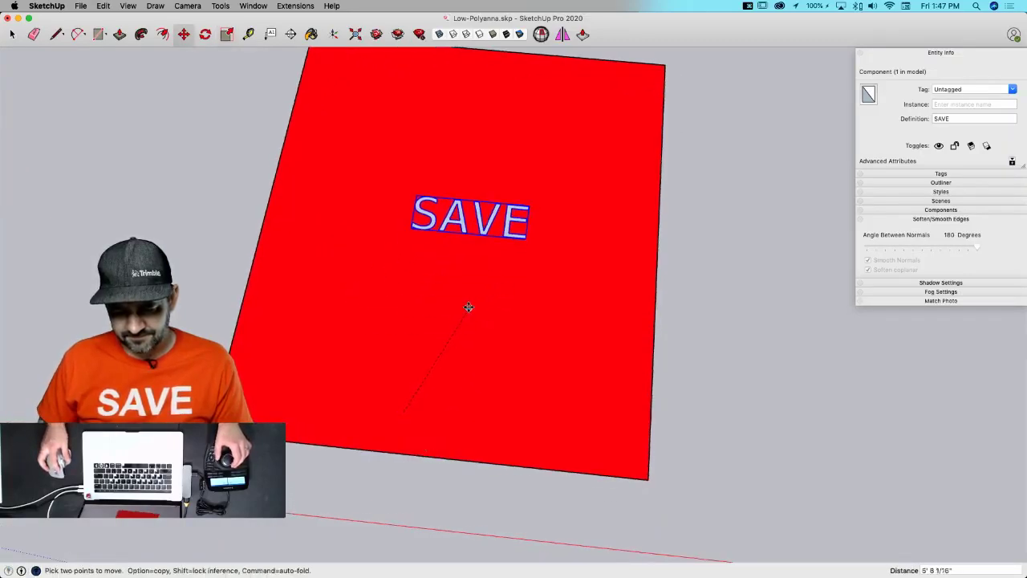
pyautogui.click(468, 304)
pyautogui.rightClick(476, 210)
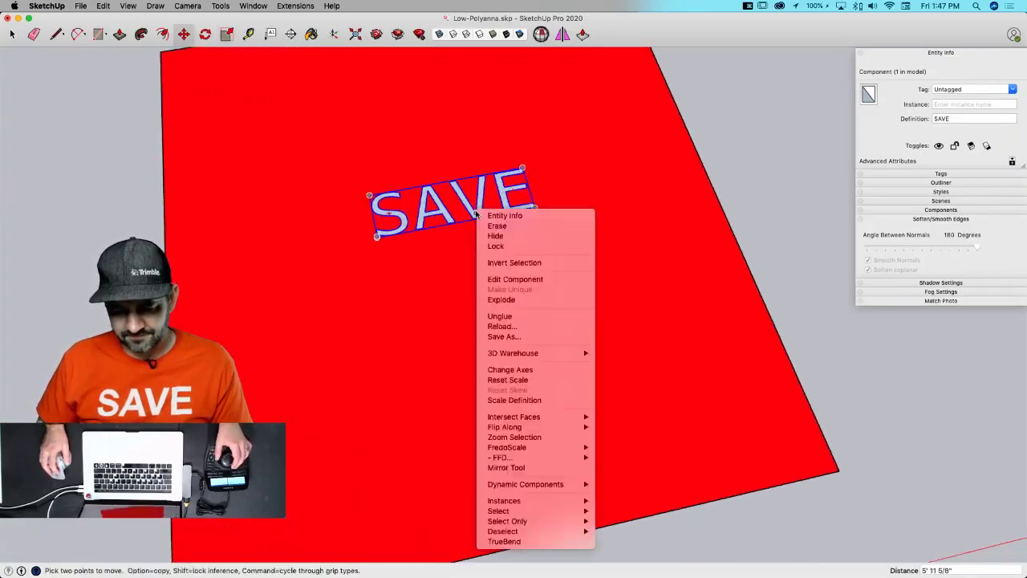
pyautogui.click(504, 301)
pyautogui.hotkey('shift', 'e')
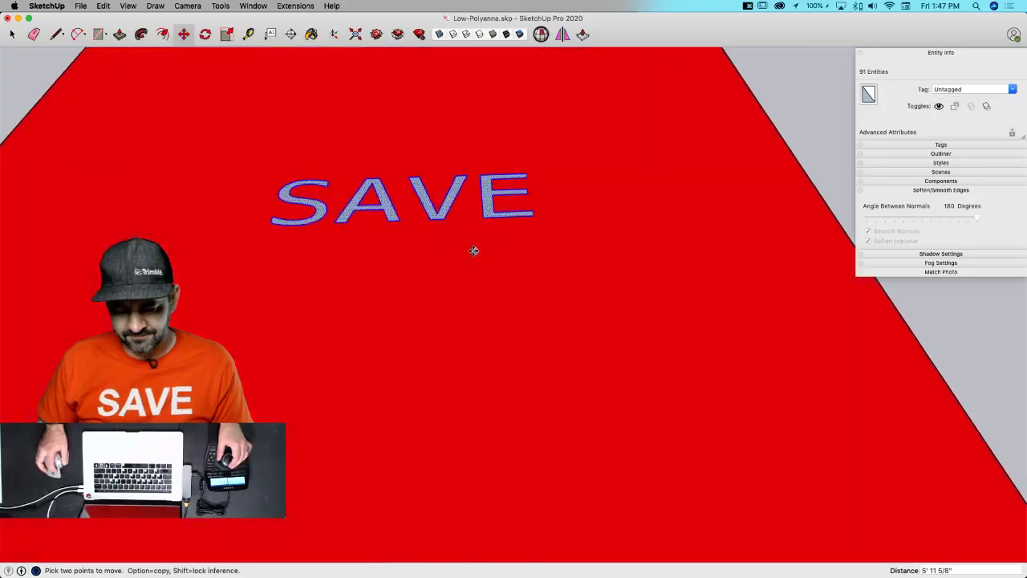
# - Paint the SAVE letter faces white, close the color picker and clear the selection
pyautogui.press('b')
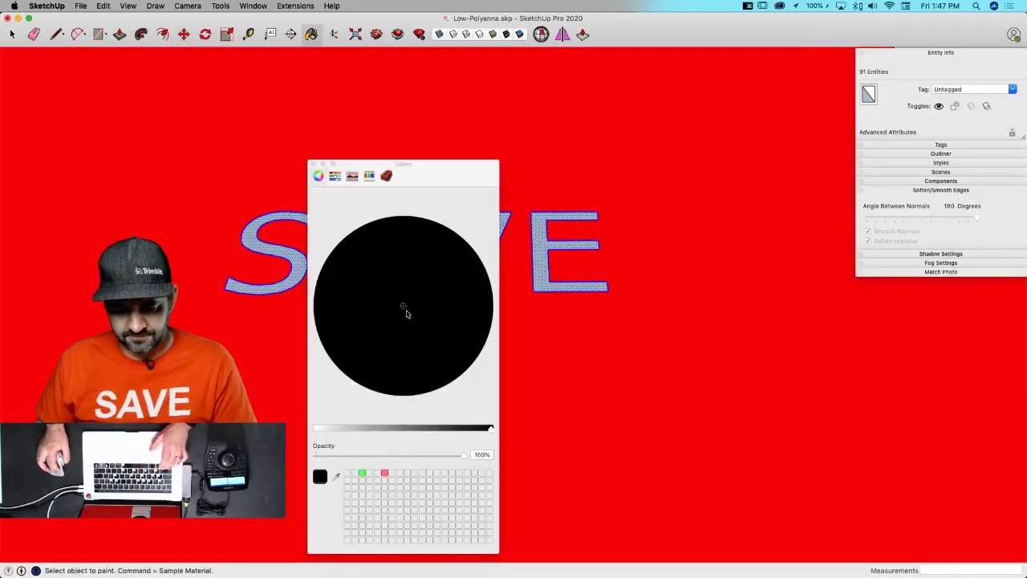
pyautogui.moveTo(364, 431); pyautogui.dragTo(314, 429)
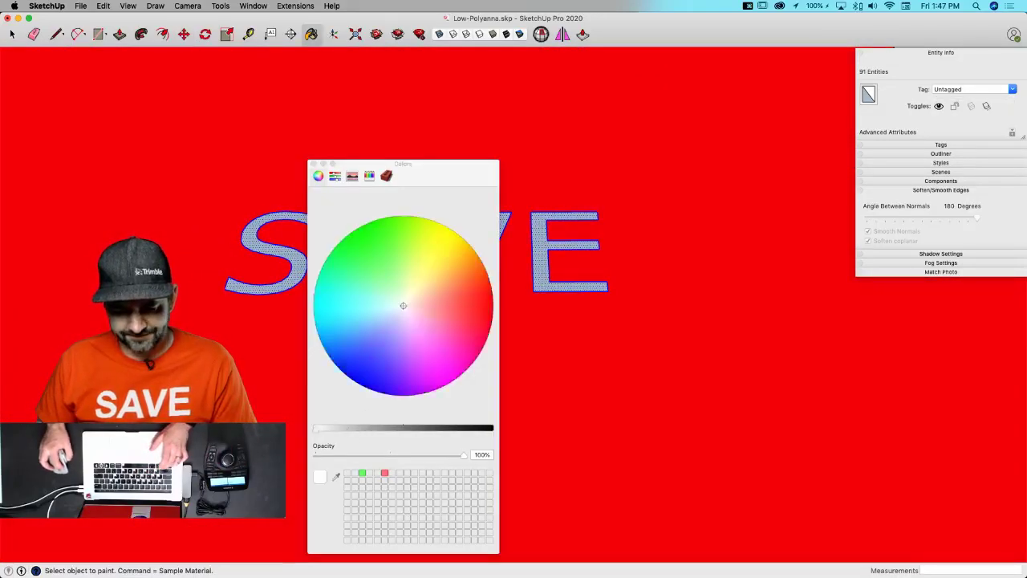
pyautogui.click(273, 211)
pyautogui.moveTo(365, 169); pyautogui.dragTo(446, 233)
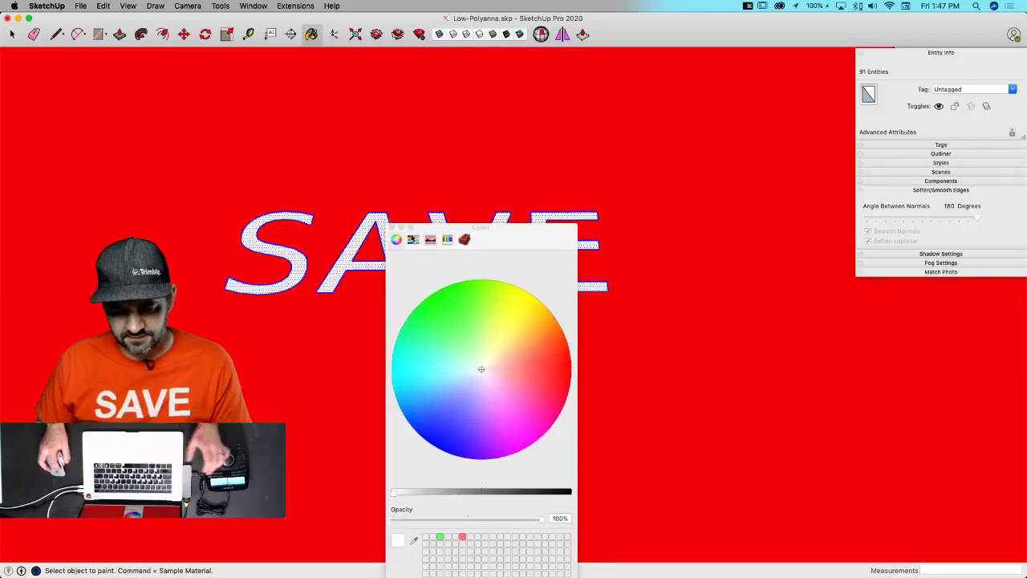
pyautogui.click(391, 228)
pyautogui.scroll(-10, 482, 273)
pyautogui.press('space')
pyautogui.click(593, 312)
pyautogui.scroll(10, 585, 296)
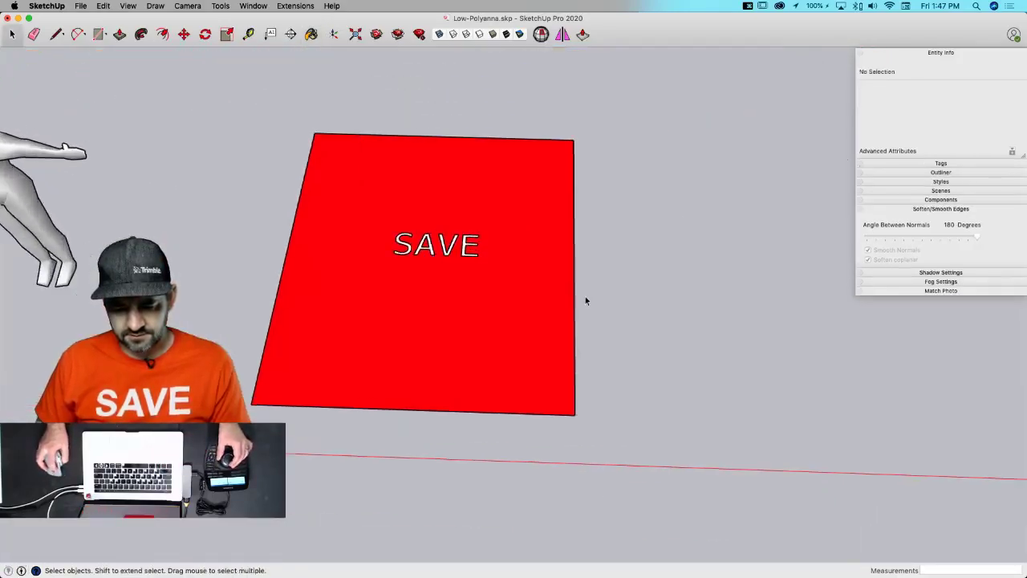
pyautogui.moveTo(347, 149); pyautogui.dragTo(595, 309)
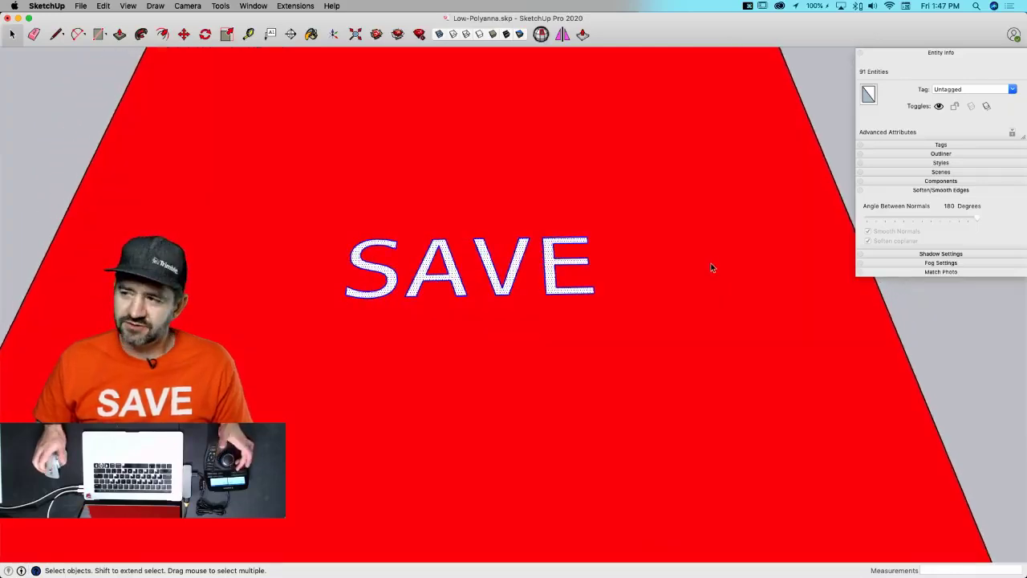
pyautogui.moveTo(711, 267); pyautogui.dragTo(701, 265, button='middle')
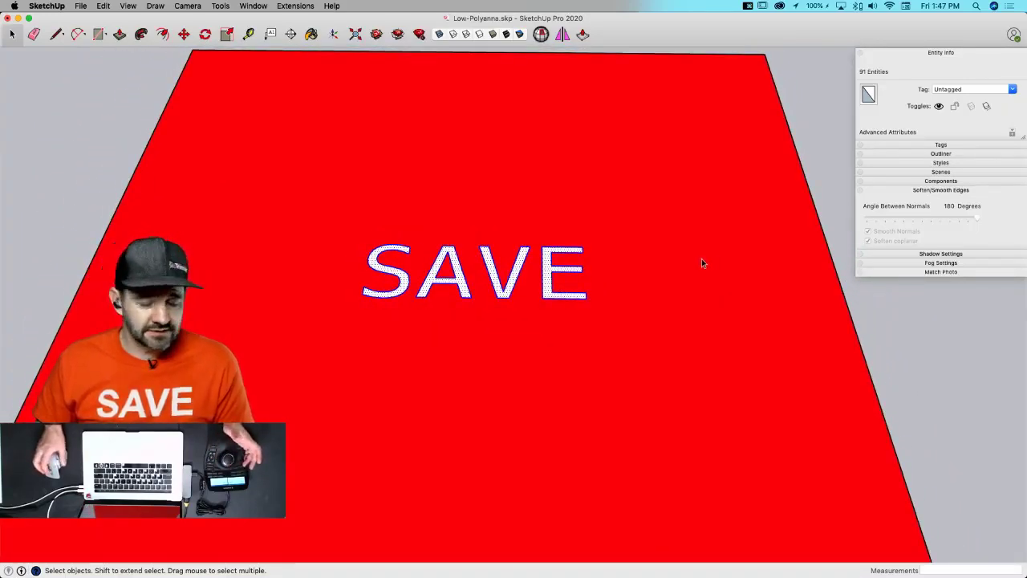
pyautogui.click(1022, 364)
# - Hide the outline edges of the four SAVE letters, working from the E back to the S
pyautogui.press('e')
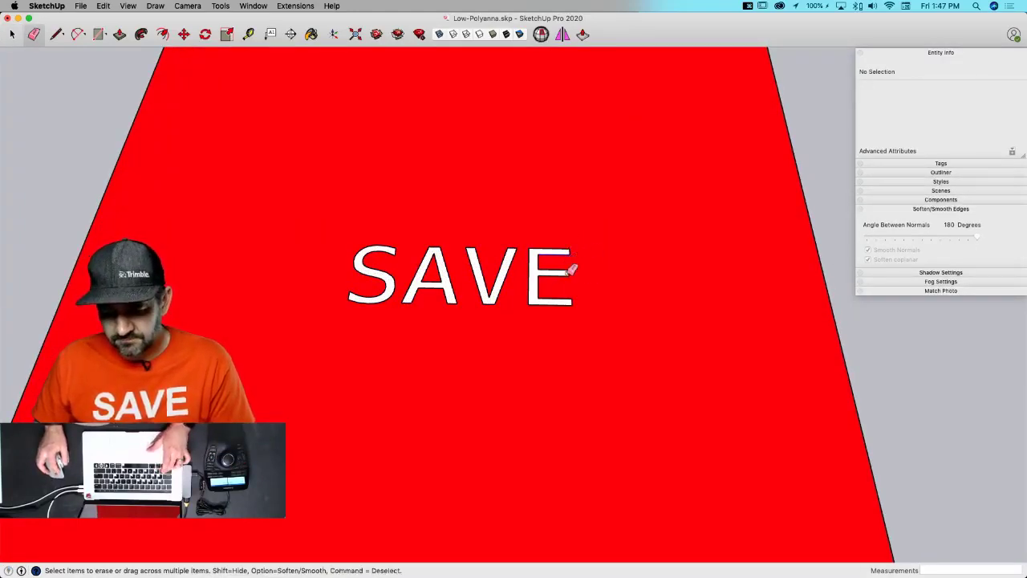
pyautogui.moveTo(568, 271)
pyautogui.mouseDown()
pyautogui.moveTo(527, 297)
pyautogui.moveTo(492, 283)
pyautogui.mouseUp()
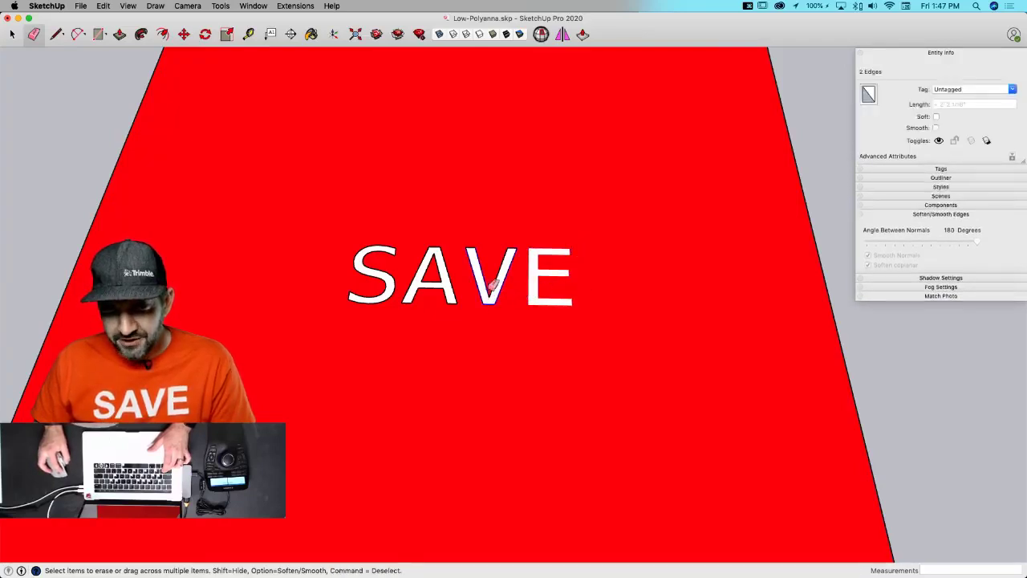
pyautogui.moveTo(471, 242); pyautogui.dragTo(419, 269)
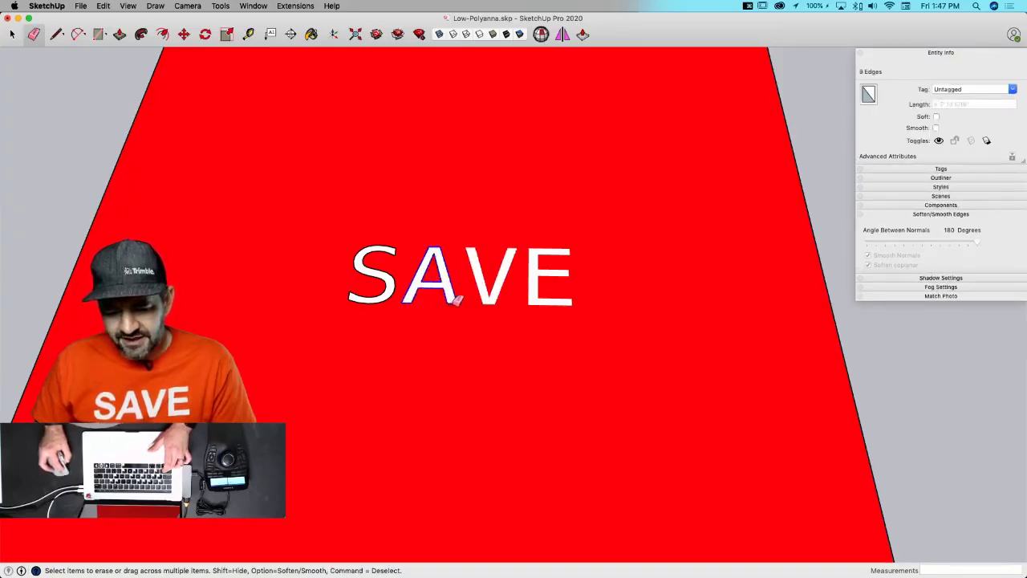
pyautogui.moveTo(456, 300); pyautogui.dragTo(461, 294)
pyautogui.moveTo(401, 249); pyautogui.dragTo(402, 246)
pyautogui.press('space')
pyautogui.click(539, 315)
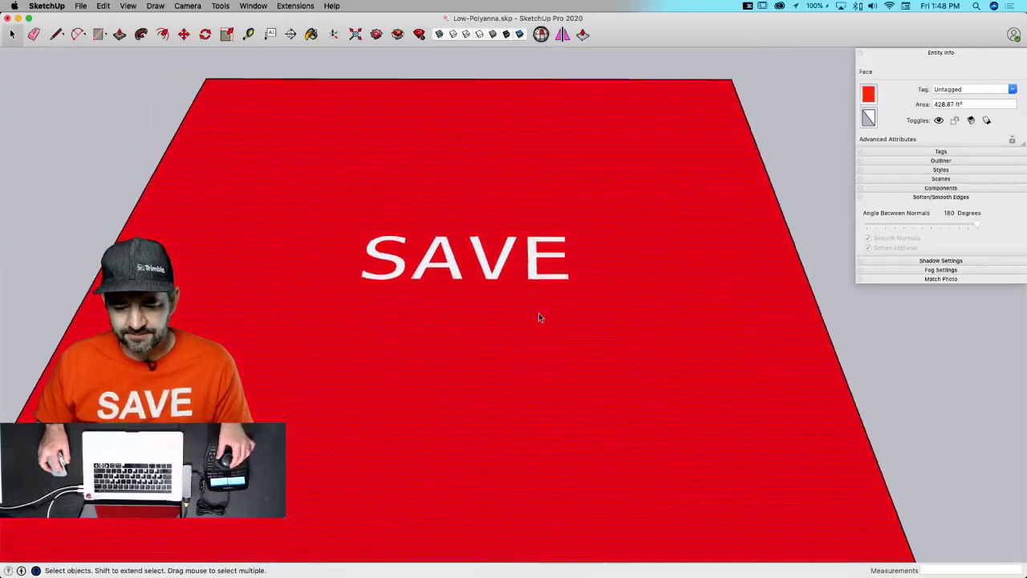
pyautogui.doubleClick(518, 305)
pyautogui.click(494, 286)
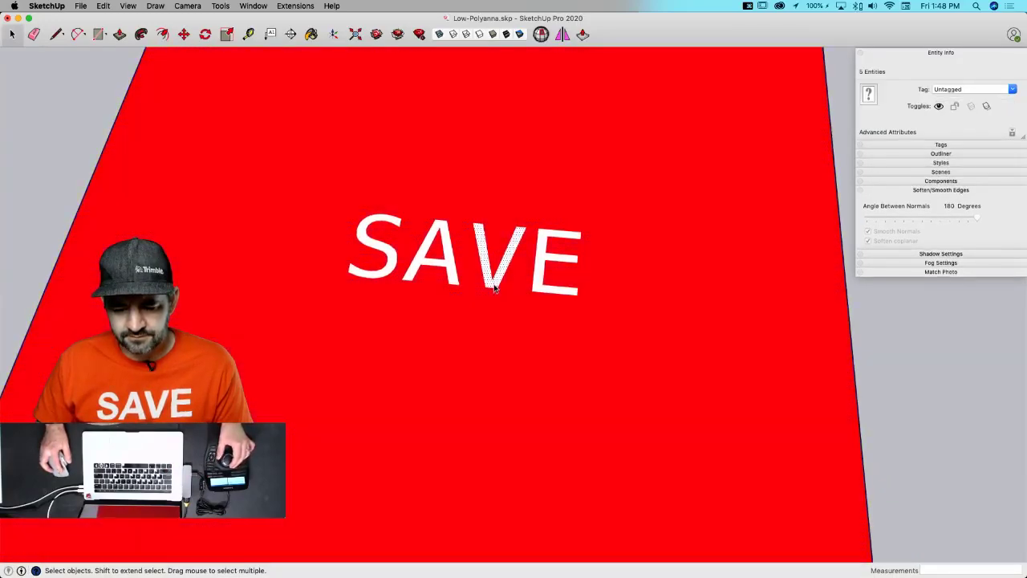
pyautogui.press('m')
pyautogui.moveTo(495, 289); pyautogui.dragTo(484, 330, button='middle')
pyautogui.click(483, 330)
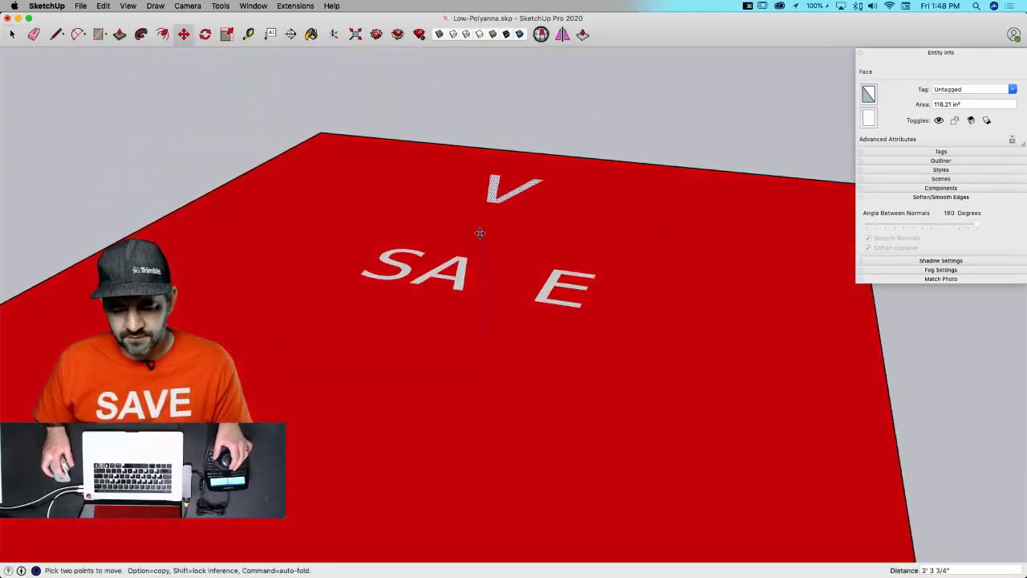
pyautogui.press('space')
# - Lift the four SAVE letter faces about 4' 8 7/16" along the vertical axis and move them back down onto the red face
pyautogui.moveTo(222, 133); pyautogui.dragTo(714, 439)
pyautogui.press('m')
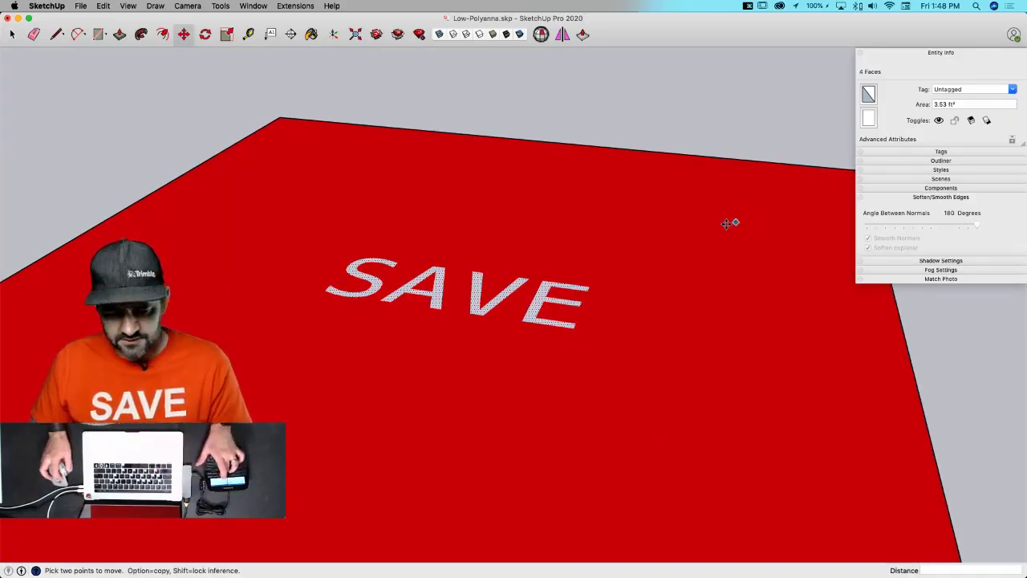
pyautogui.click(572, 326)
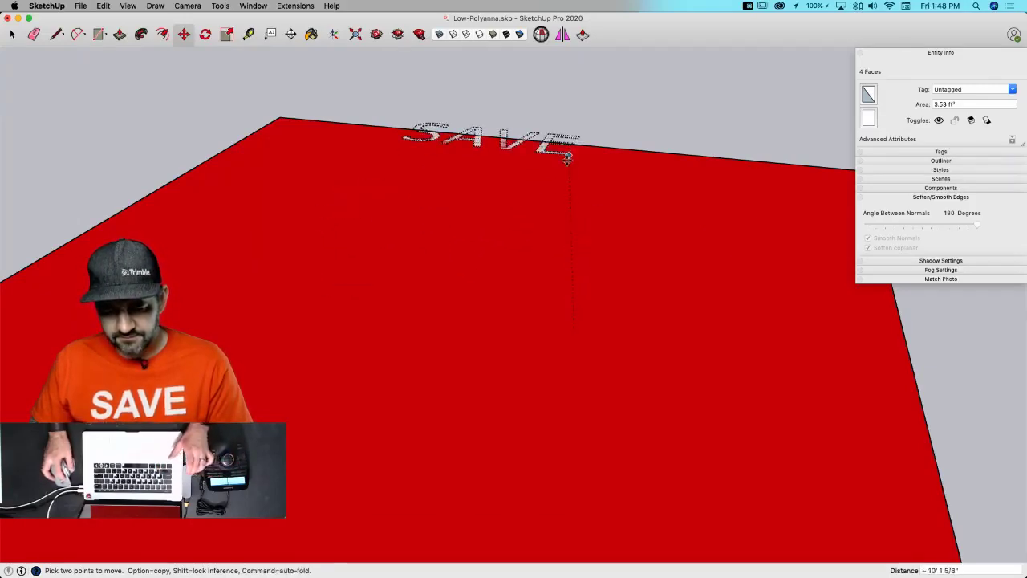
pyautogui.press('Up')
pyautogui.click(576, 101)
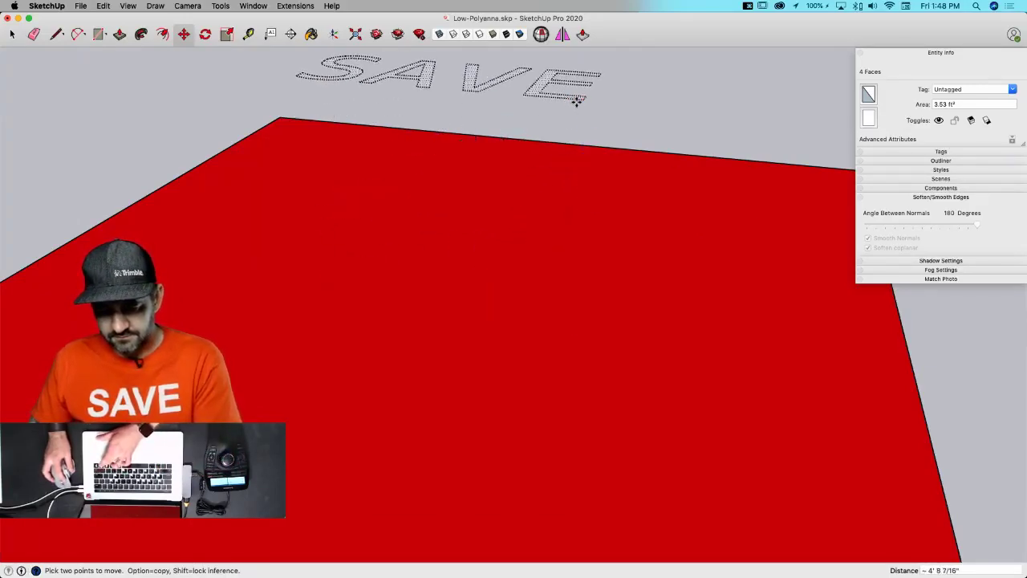
pyautogui.click(584, 101)
pyautogui.press('Up')
pyautogui.click(825, 333)
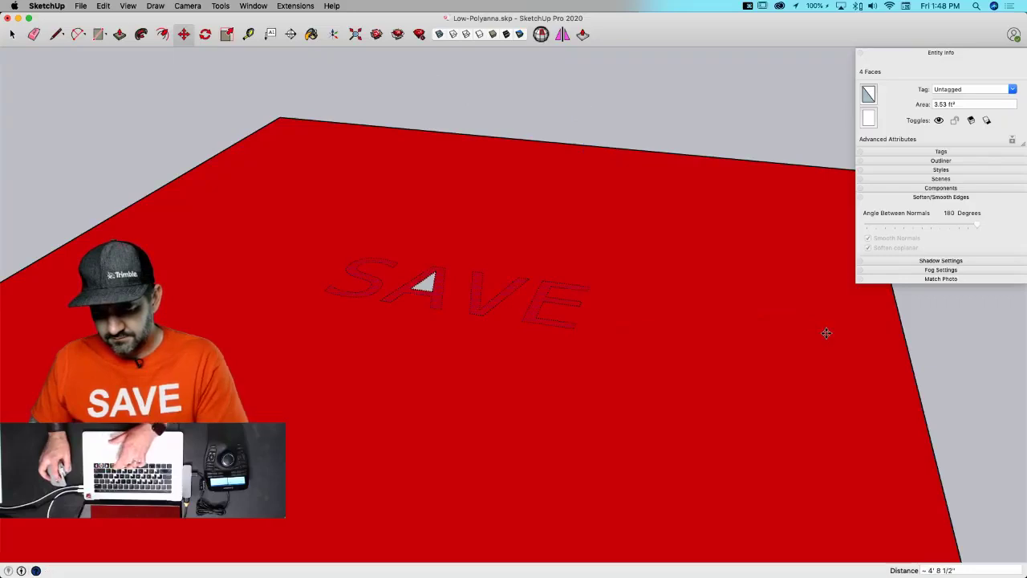
# - Soften and smooth the slanted inner edge of the triangle enclosed by the letter A
pyautogui.press('space')
pyautogui.press('l')
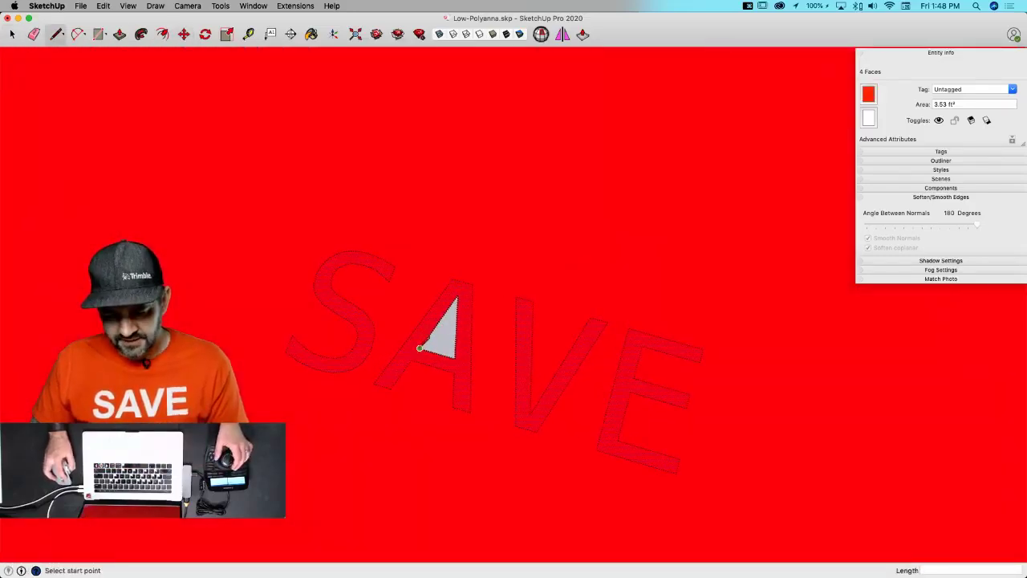
pyautogui.click(419, 348)
pyautogui.press('e')
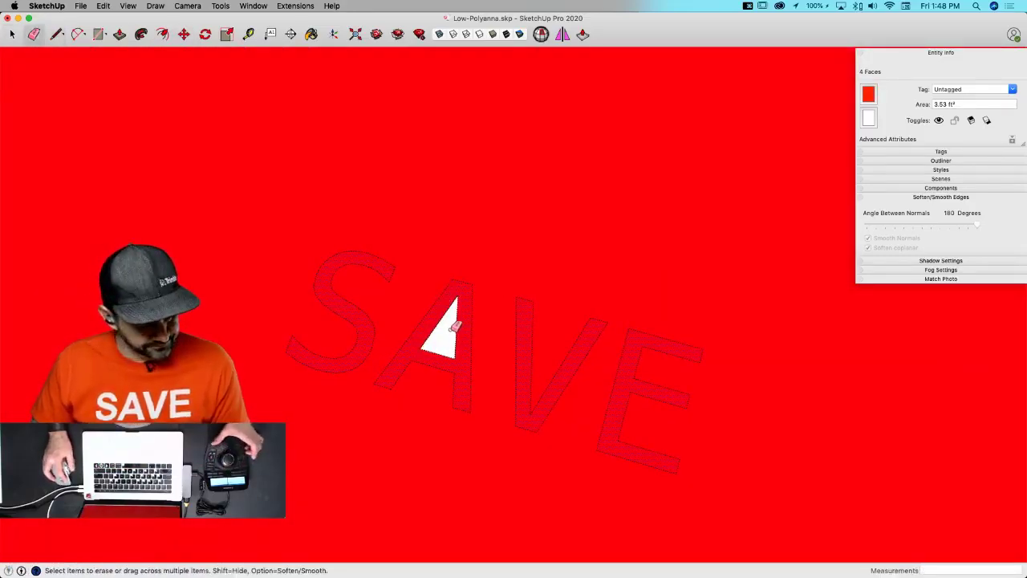
pyautogui.keyDown('alt'); pyautogui.click(439, 323); pyautogui.keyUp('alt')
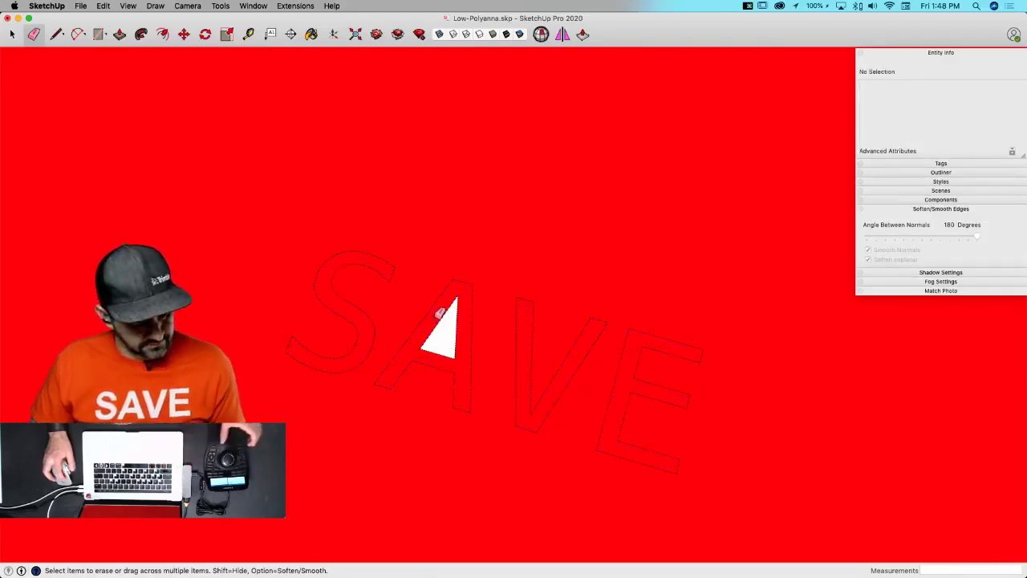
pyautogui.moveTo(438, 318); pyautogui.dragTo(443, 331)
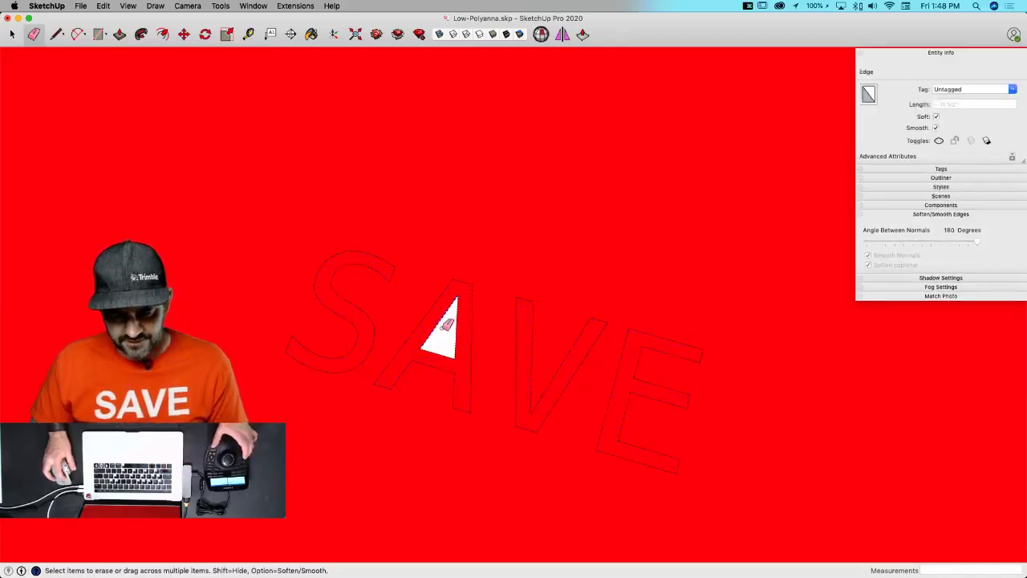
pyautogui.press('space')
pyautogui.click(441, 330)
pyautogui.press('e')
pyautogui.keyDown('alt'); pyautogui.click(439, 322); pyautogui.keyUp('alt')
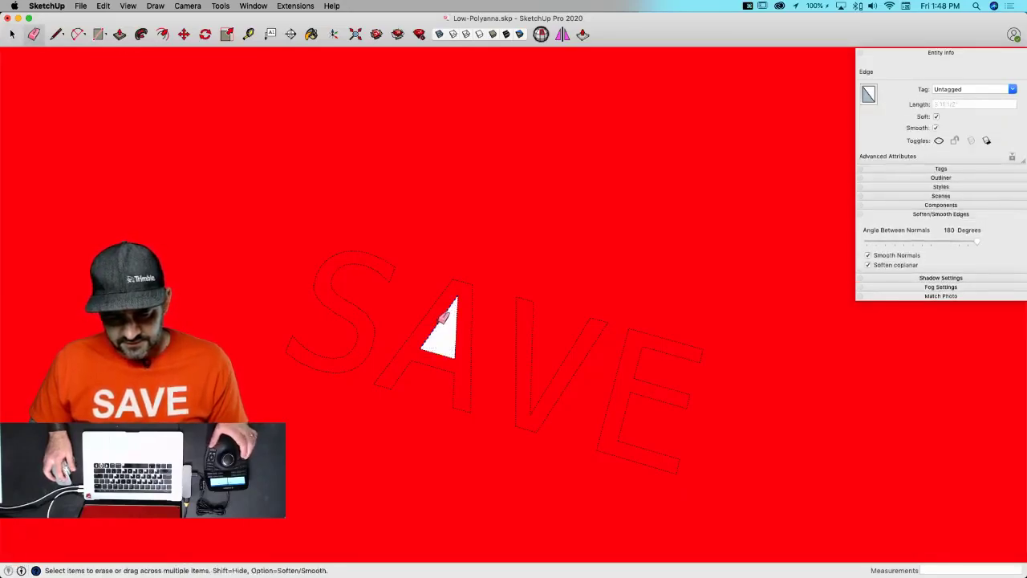
# - Sample the red from the background face and paint the triangle inside the letter A with it
pyautogui.press('b')
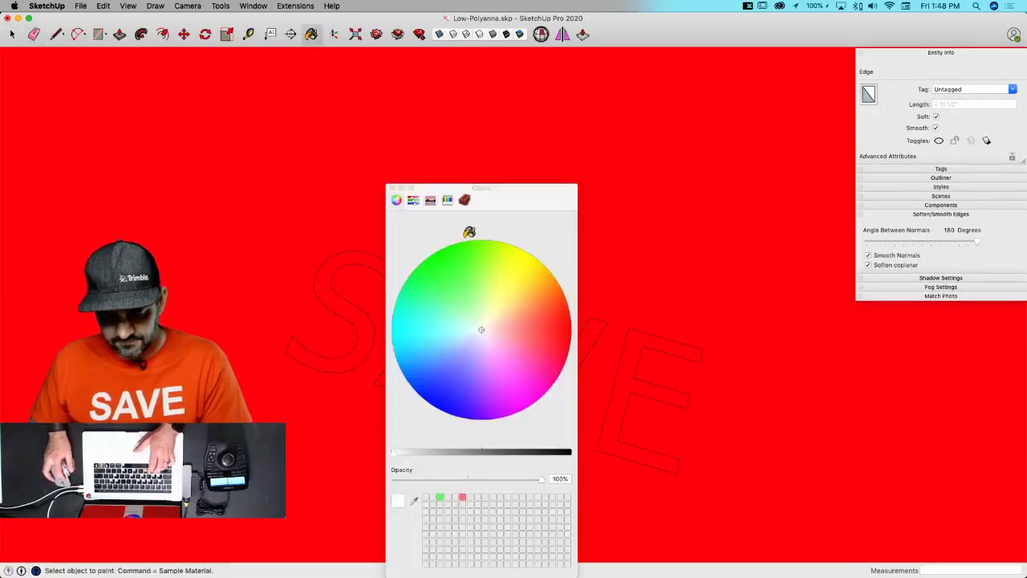
pyautogui.moveTo(506, 201); pyautogui.dragTo(159, 143)
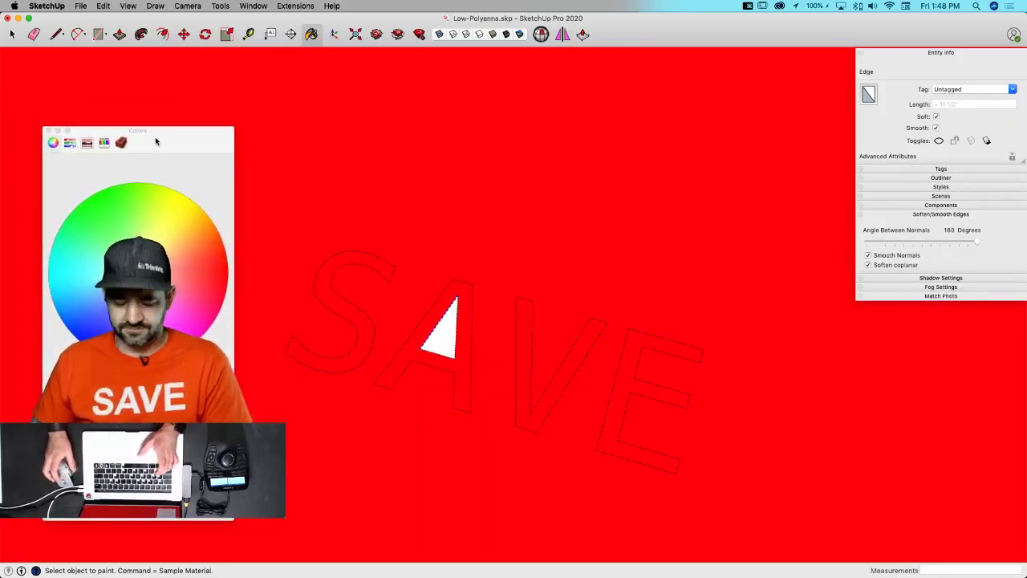
pyautogui.press('alt')
pyautogui.press('super')
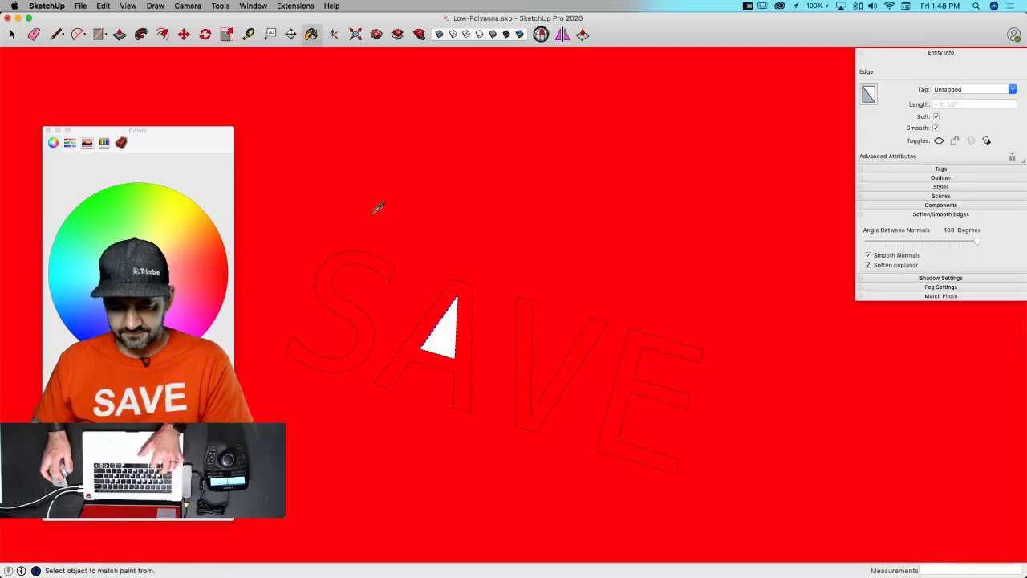
pyautogui.keyDown('super'); pyautogui.click(377, 208); pyautogui.keyUp('super')
pyautogui.click(441, 325)
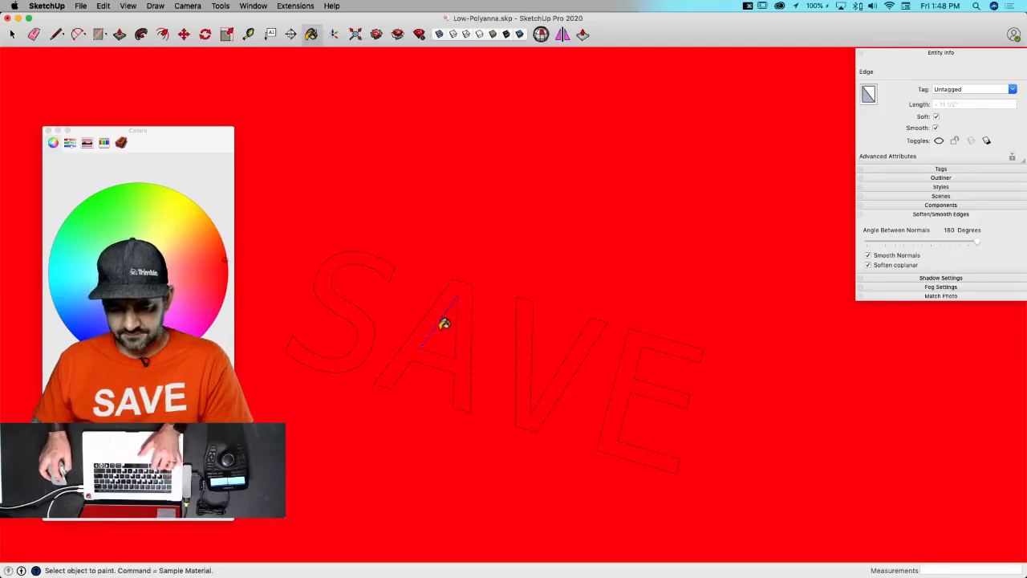
# - Repaint the S, A, V and E faces white from Colors In Model and put away the color picker
pyautogui.click(120, 142)
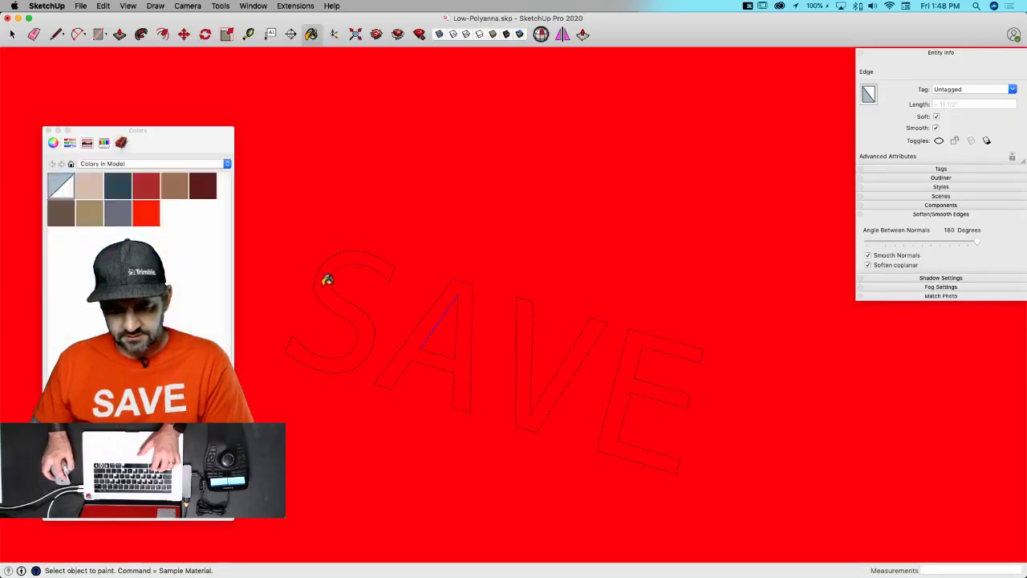
pyautogui.click(327, 279)
pyautogui.click(467, 287)
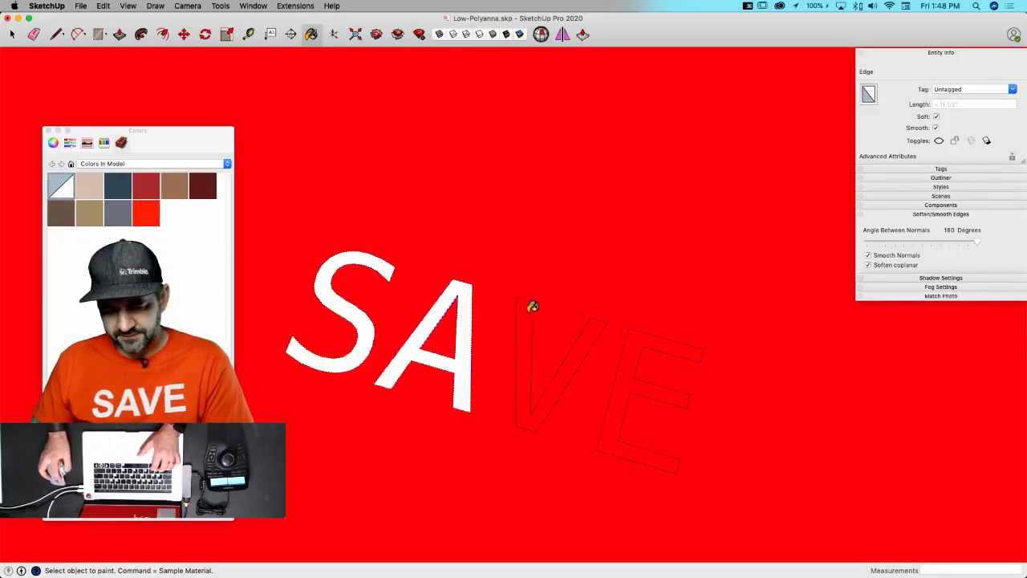
pyautogui.click(532, 309)
pyautogui.click(642, 337)
pyautogui.click(53, 142)
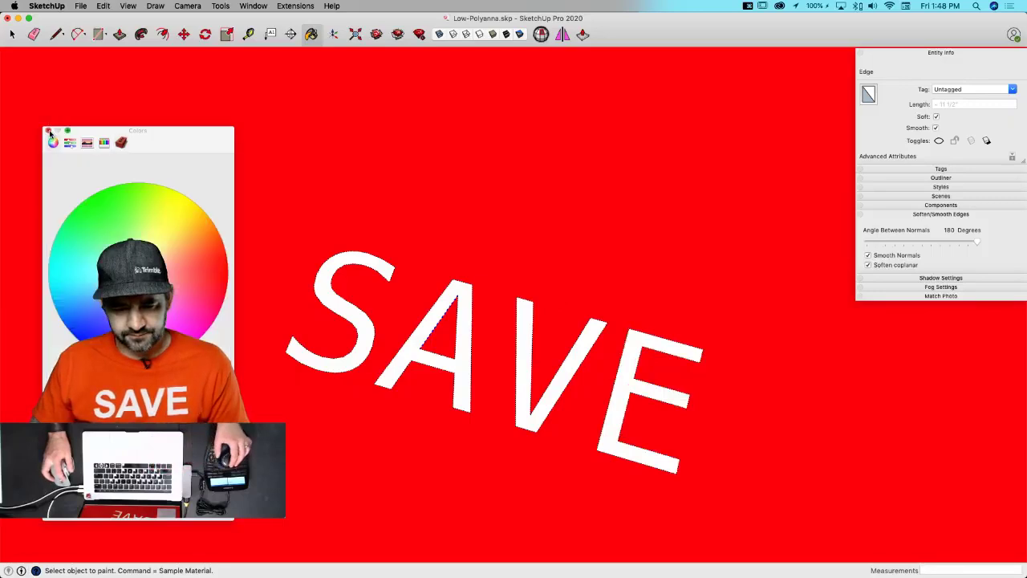
pyautogui.click(49, 130)
pyautogui.press('space')
pyautogui.click(124, 235)
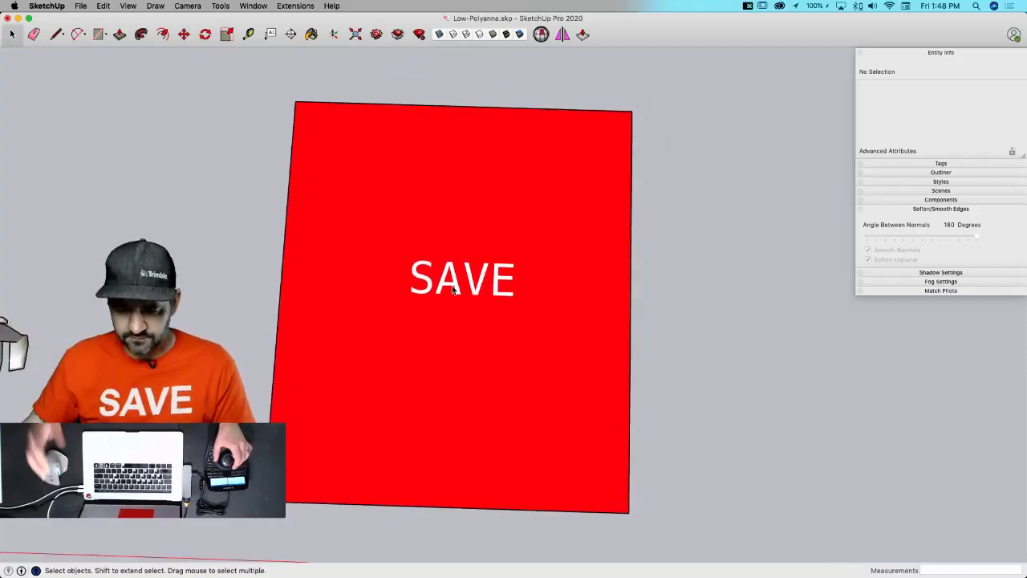
pyautogui.moveTo(556, 197); pyautogui.dragTo(372, 362)
pyautogui.rightClick(372, 365)
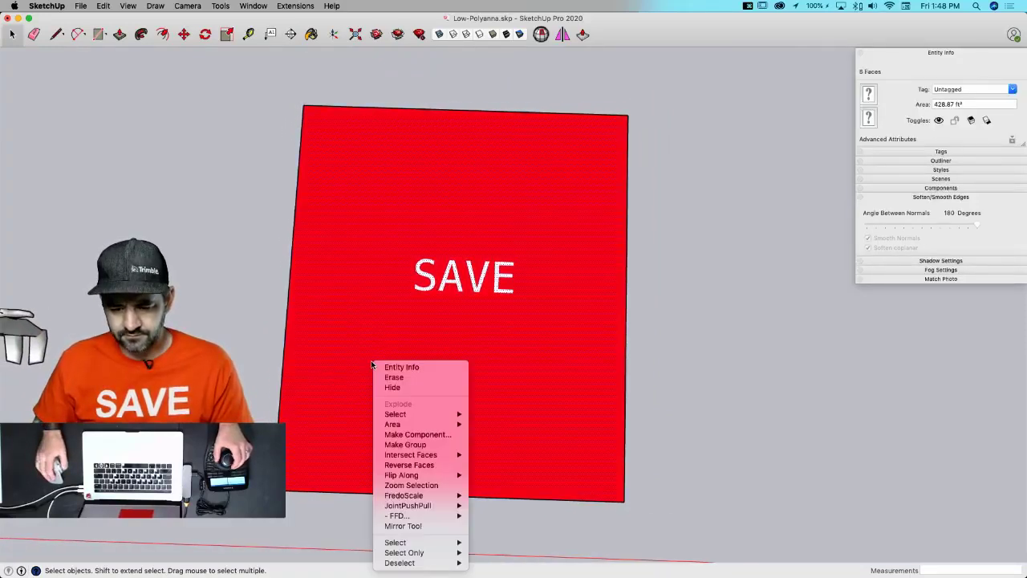
pyautogui.moveTo(399, 515)
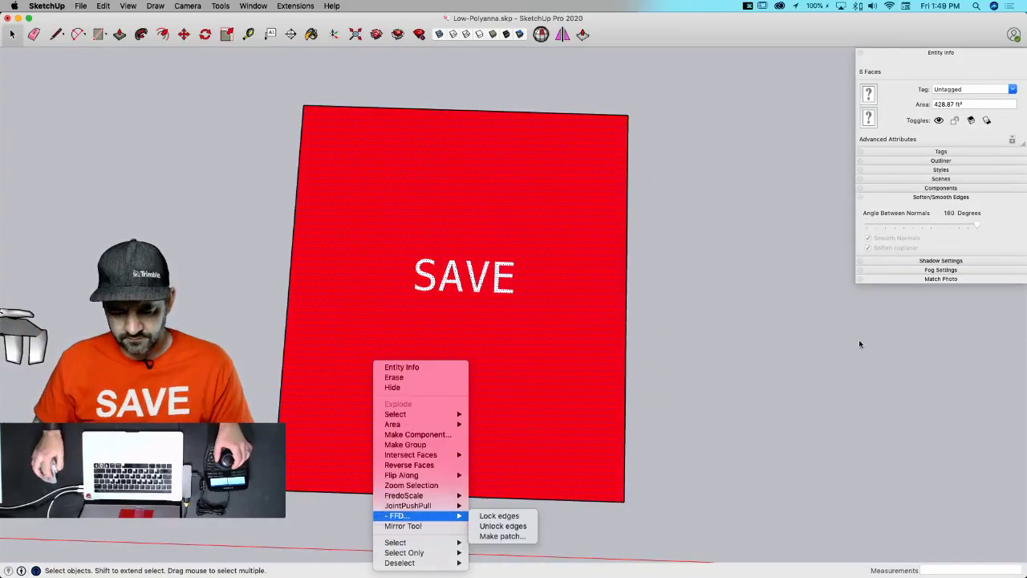
pyautogui.click(750, 328)
pyautogui.click(726, 329)
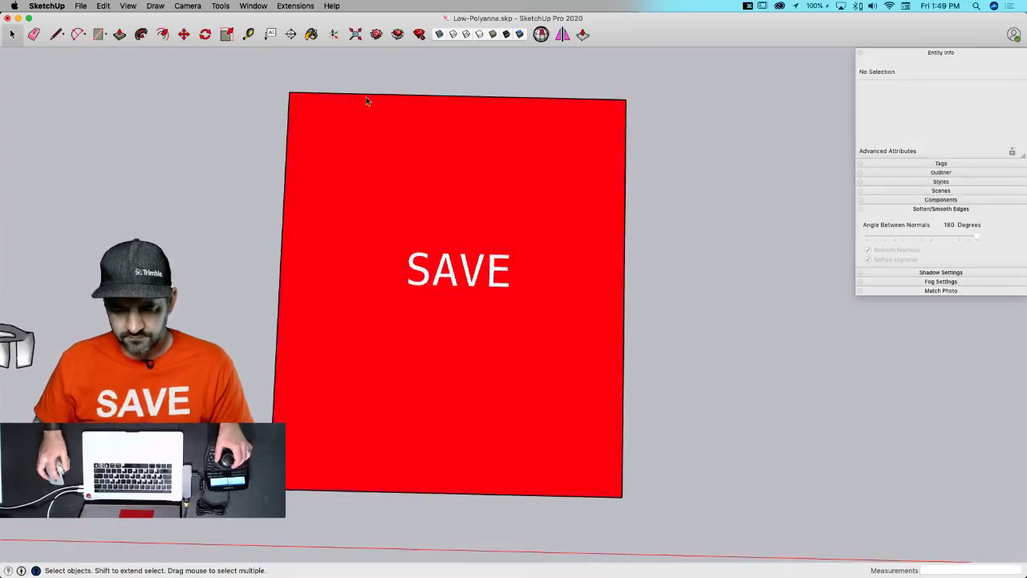
# - Align the view square to the red face, leaving nothing selected
pyautogui.rightClick(465, 320)
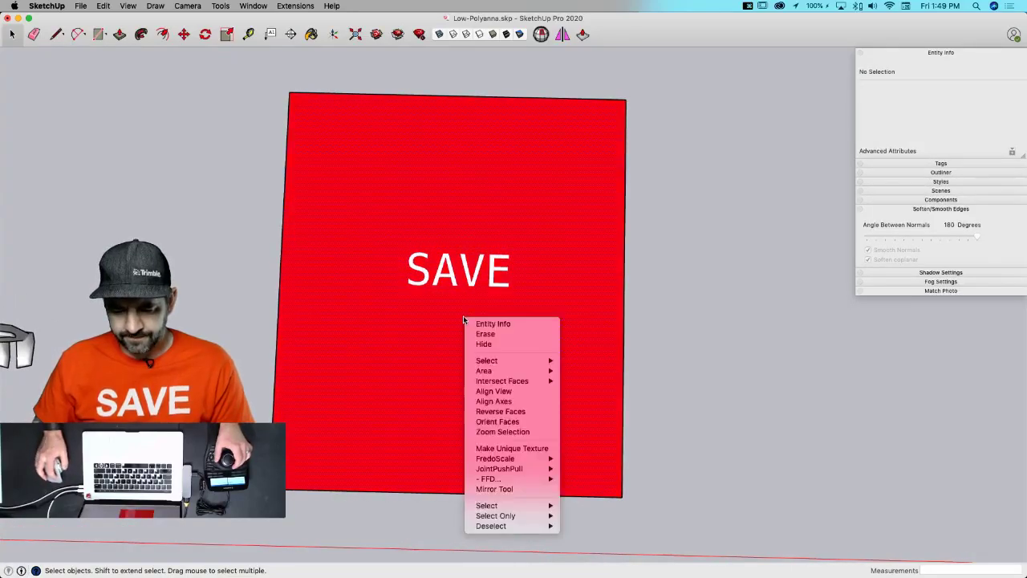
pyautogui.click(494, 391)
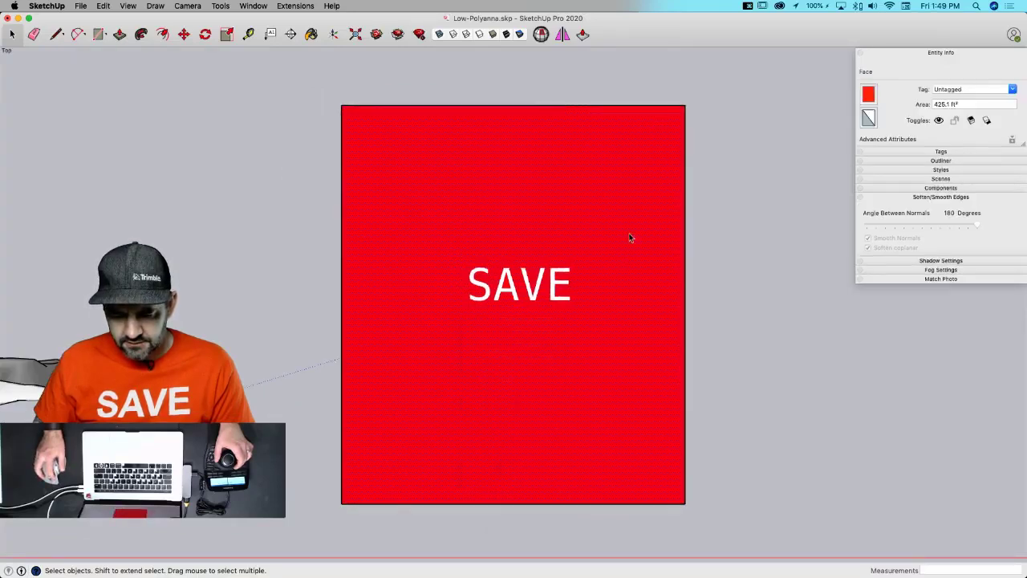
pyautogui.rightClick(426, 386)
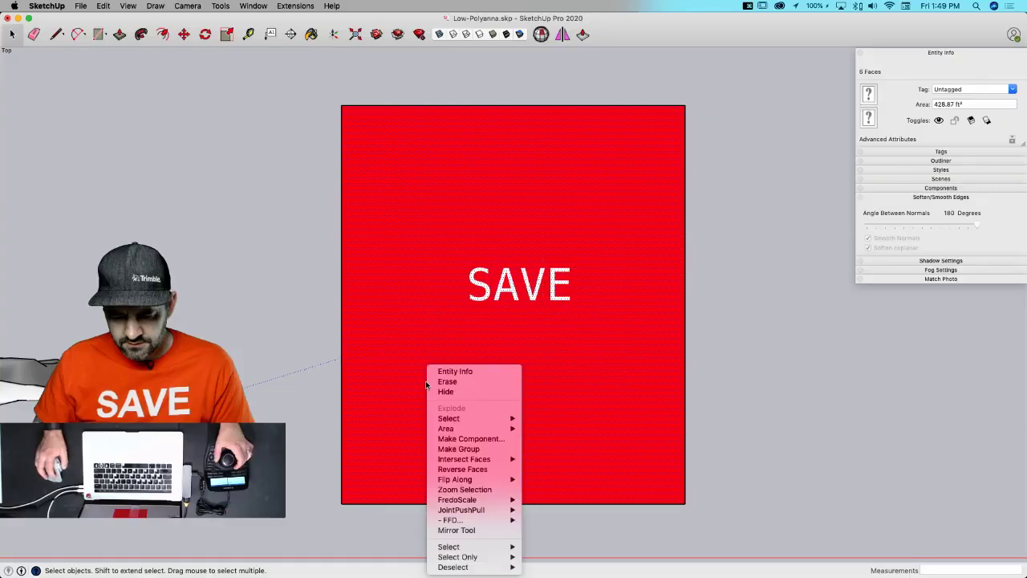
pyautogui.click(718, 358)
pyautogui.click(708, 361)
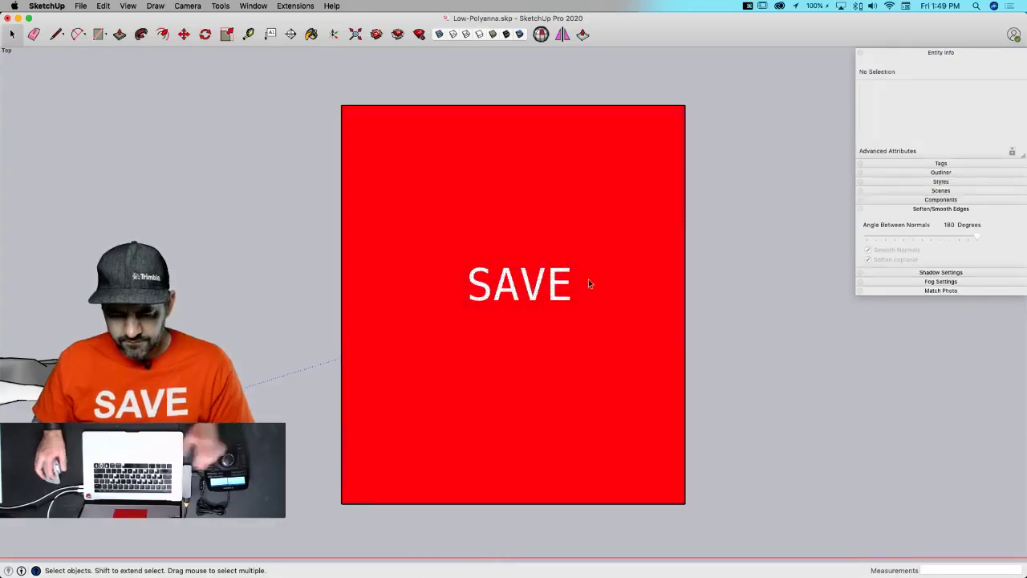
# - Capture a screenshot of the red area framing the SAVE lettering, keeping the rectangle's outer edges out of it
pyautogui.scroll(3, 637, 305)
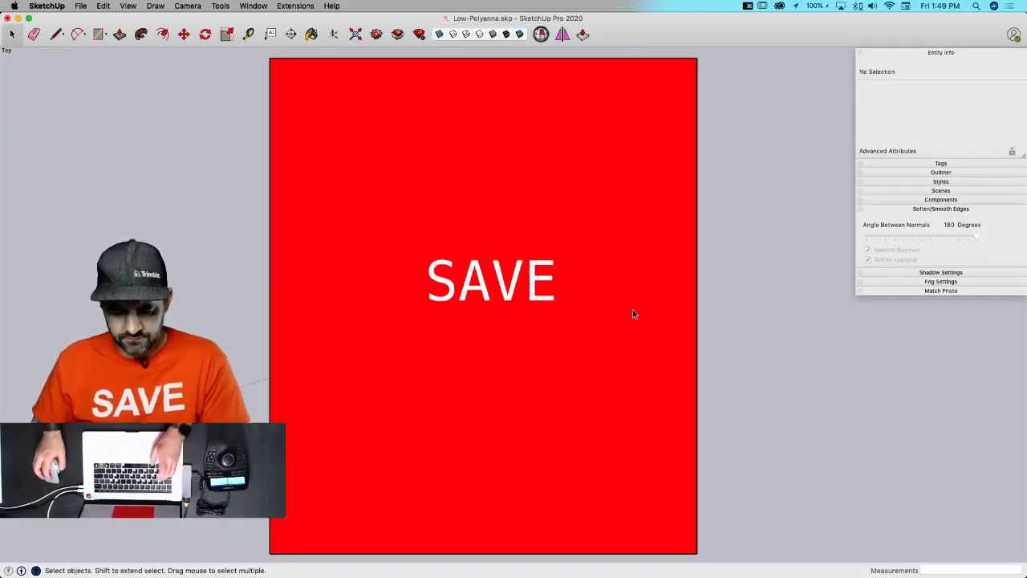
pyautogui.press('shift+super+4')
pyautogui.moveTo(303, 120); pyautogui.dragTo(679, 479)
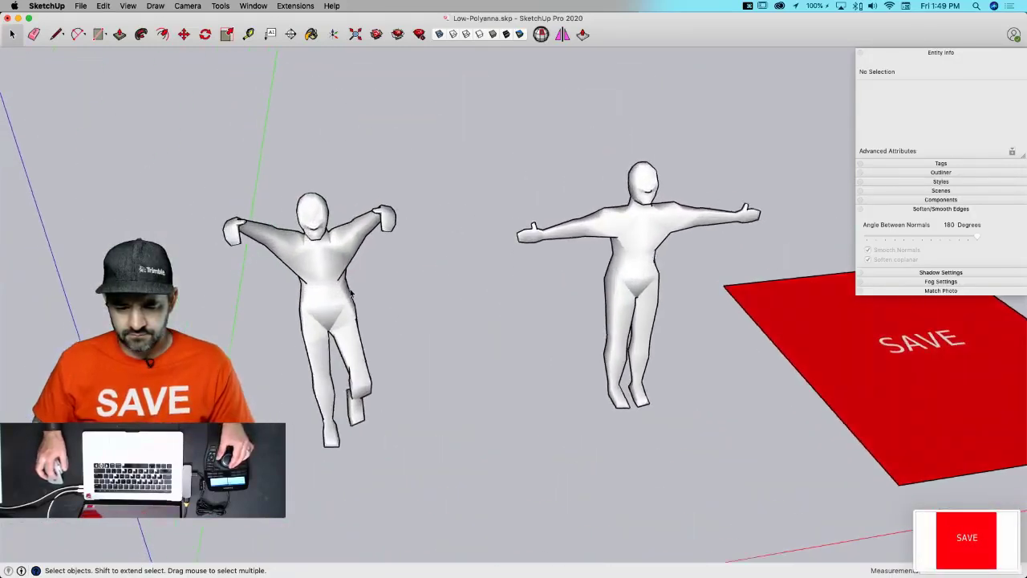
# - Open the posed figure for editing with hidden geometry shown and paint its front upper-arm faces red from Colors In Model
pyautogui.doubleClick(314, 275)
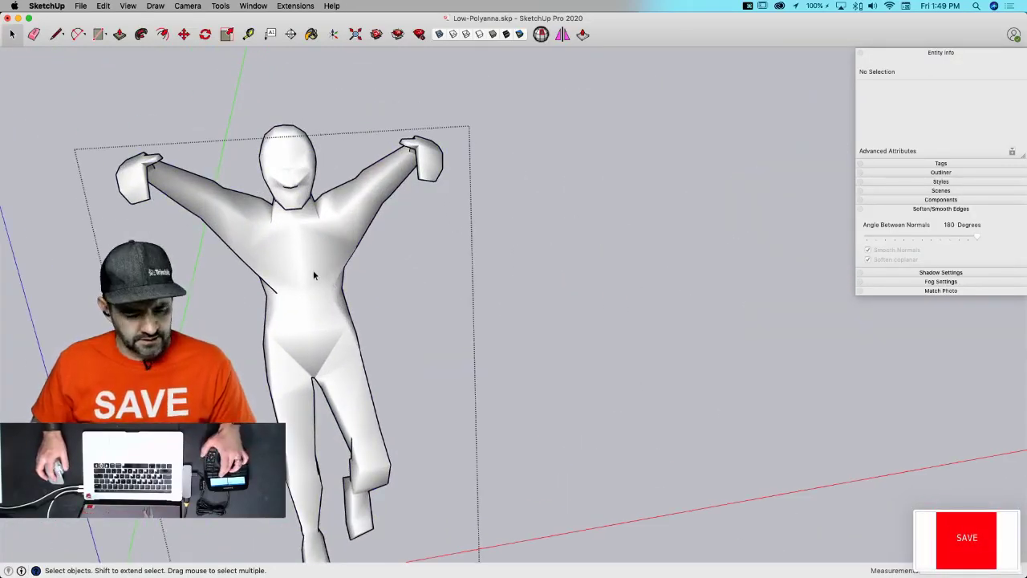
pyautogui.hotkey('alt', 'h')
pyautogui.scroll(5, 257, 228)
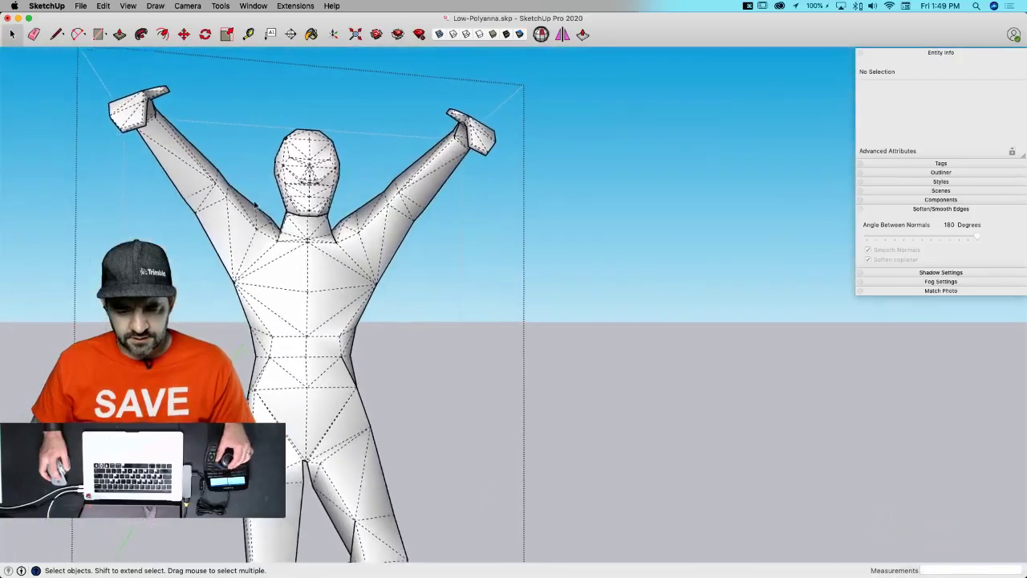
pyautogui.press('b')
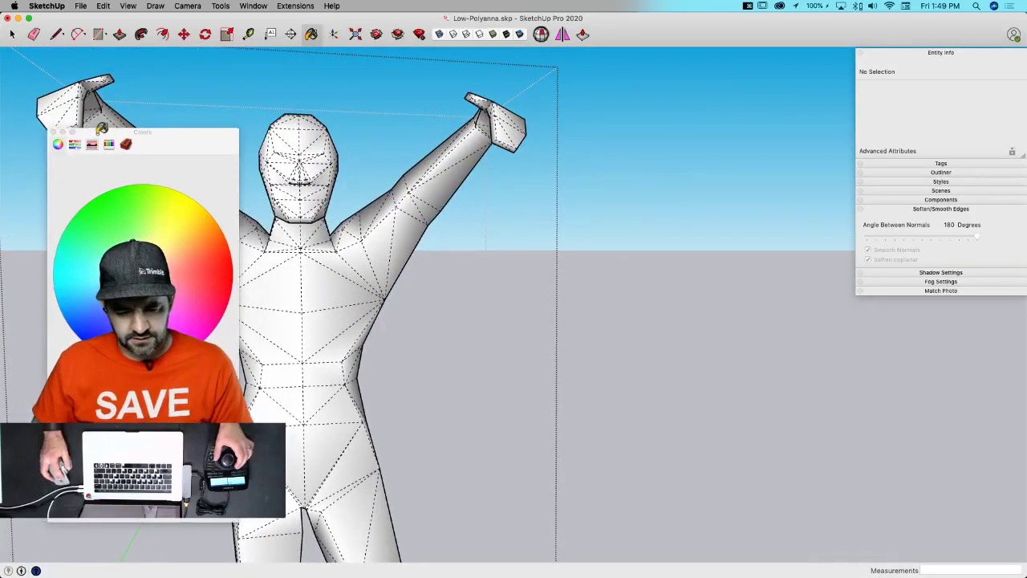
pyautogui.moveTo(72, 127); pyautogui.dragTo(663, 204)
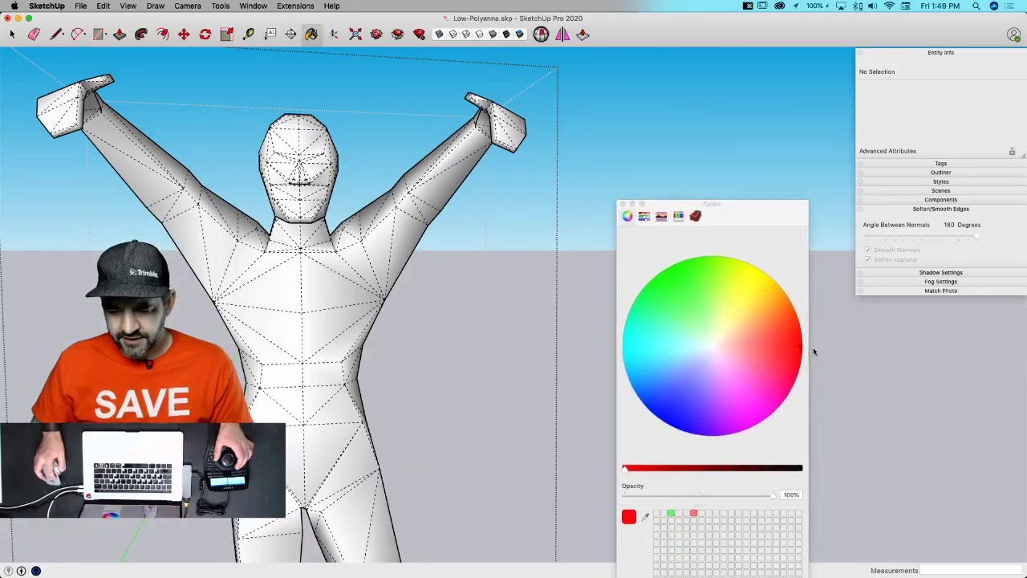
pyautogui.click(699, 214)
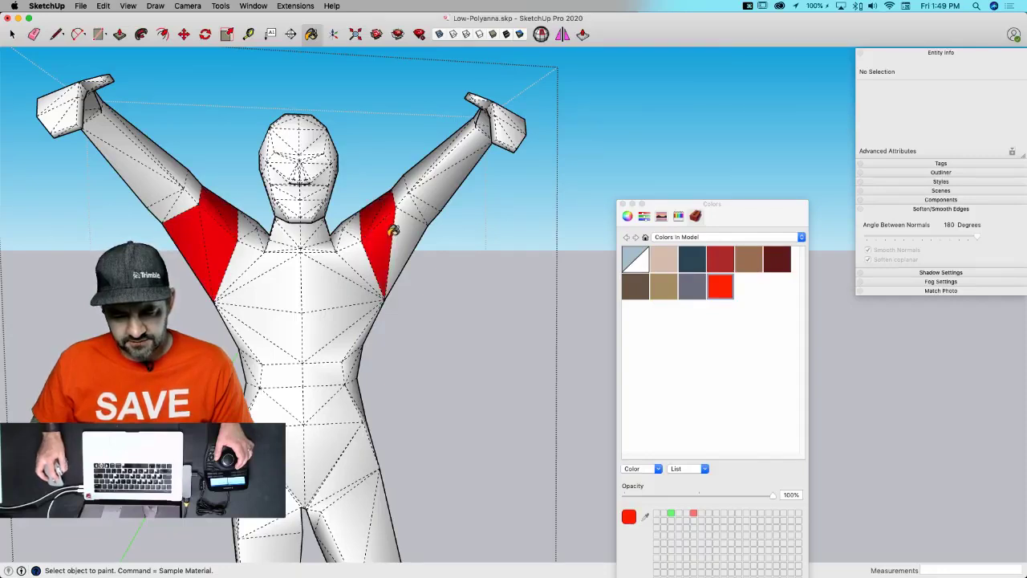
# - Paint a continuous band of faces around the figure's waist red to mark the shirt's lower hem
pyautogui.click(326, 412)
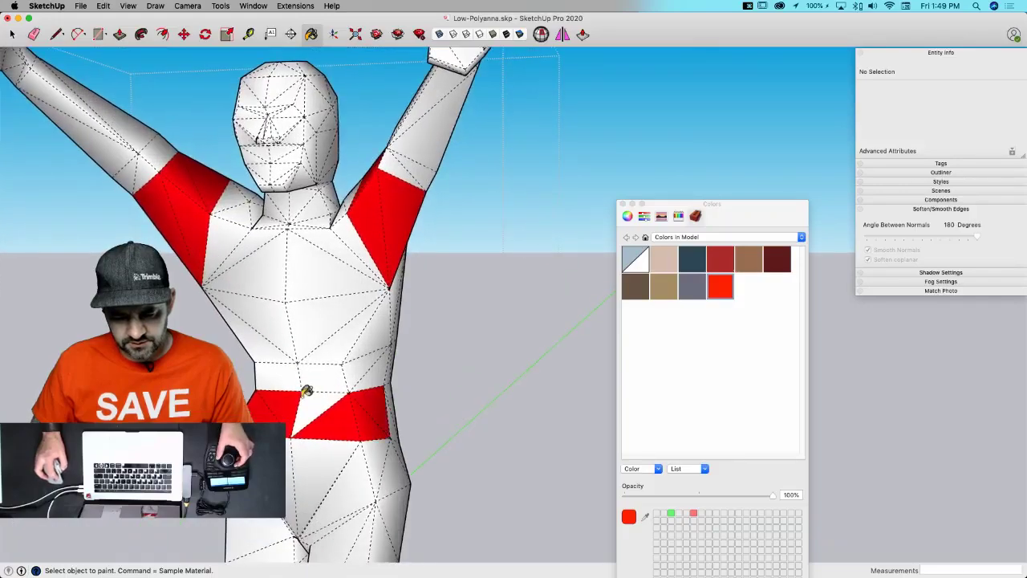
pyautogui.click(320, 401)
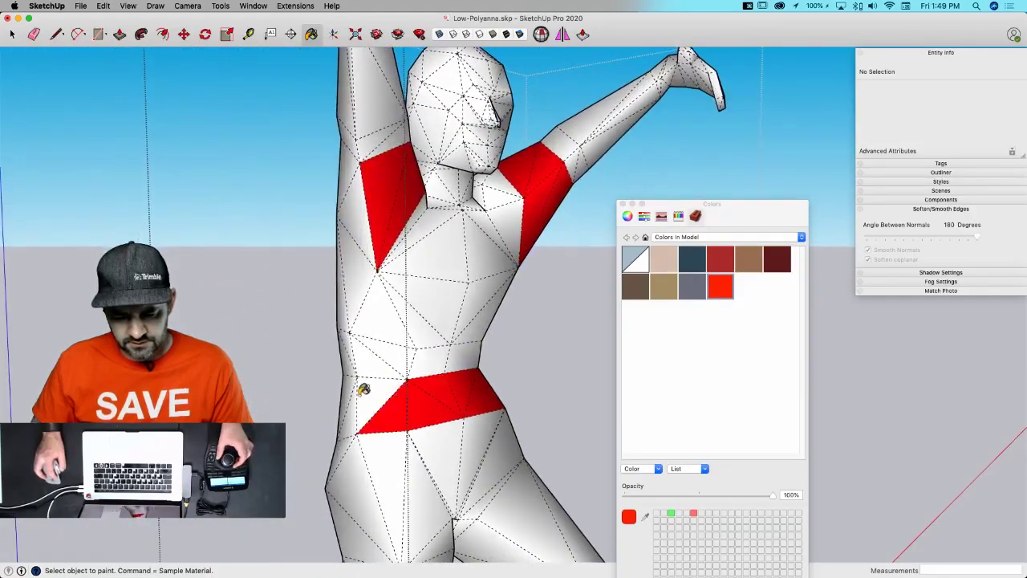
pyautogui.click(363, 389)
pyautogui.moveTo(363, 393)
pyautogui.mouseDown(button='middle')
pyautogui.moveTo(360, 412)
pyautogui.moveTo(390, 451)
pyautogui.mouseUp(button='middle')
pyautogui.click(371, 420)
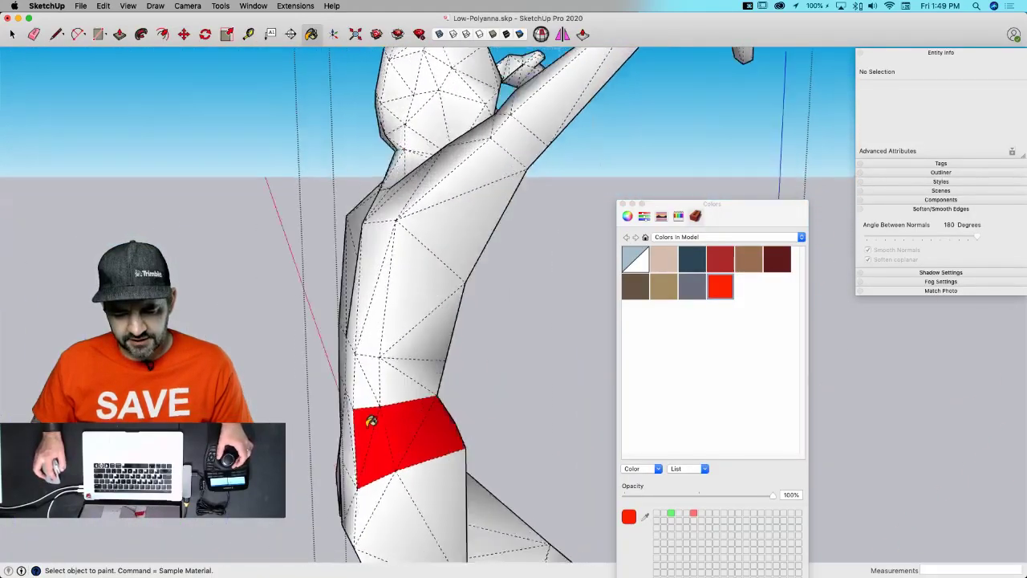
pyautogui.click(395, 434)
pyautogui.click(366, 437)
pyautogui.click(319, 432)
pyautogui.click(288, 422)
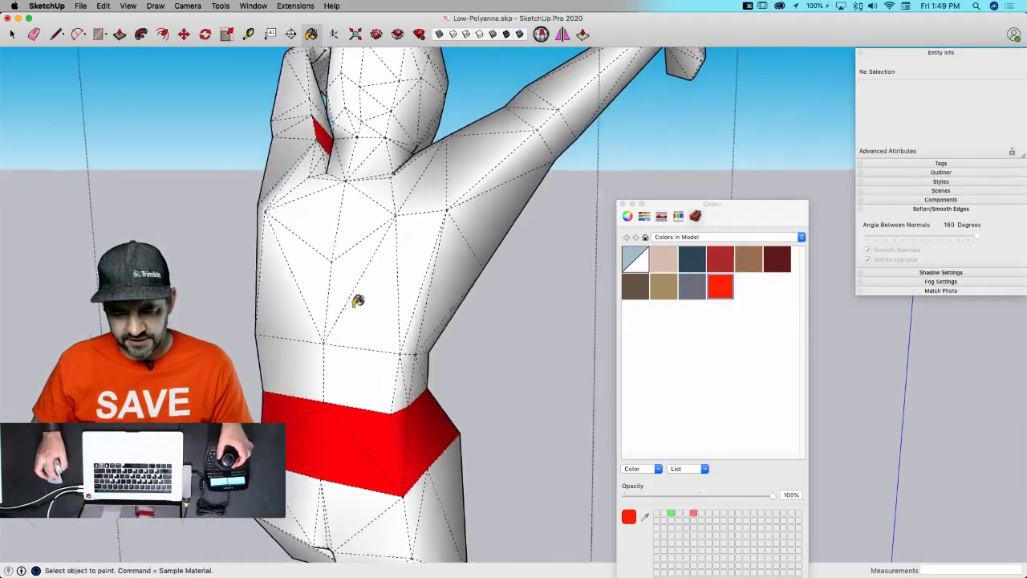
# - Paint the rear and underside faces of the figure's upper arms red to complete the short sleeves
pyautogui.click(568, 233)
pyautogui.click(533, 217)
pyautogui.click(515, 190)
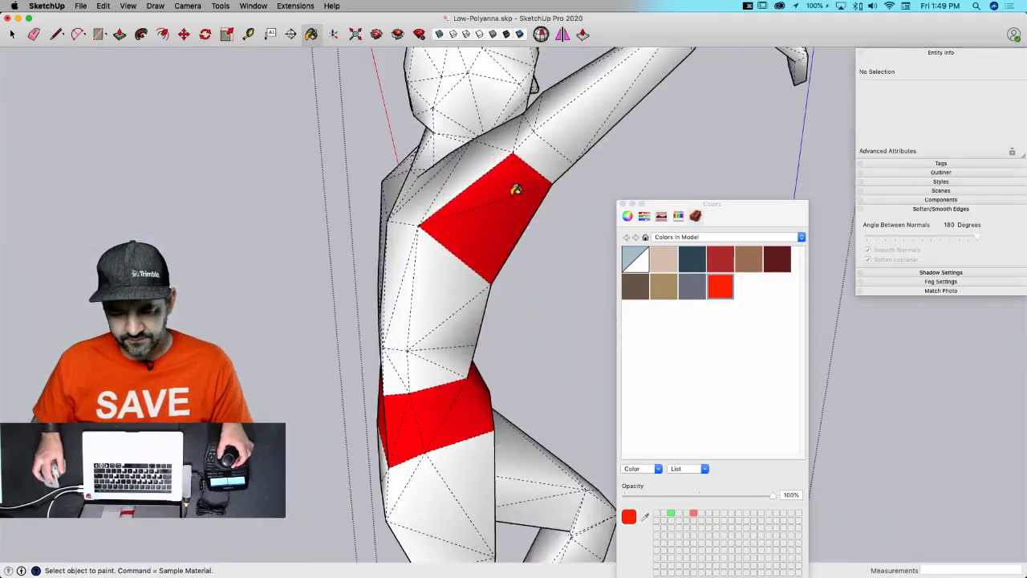
pyautogui.moveTo(515, 188); pyautogui.dragTo(441, 273, button='middle')
pyautogui.click(482, 179)
# - Paint the faces around the base of the neck red and fill the enclosed torso faces with the same red
pyautogui.scroll(3, 373, 264)
pyautogui.click(382, 263)
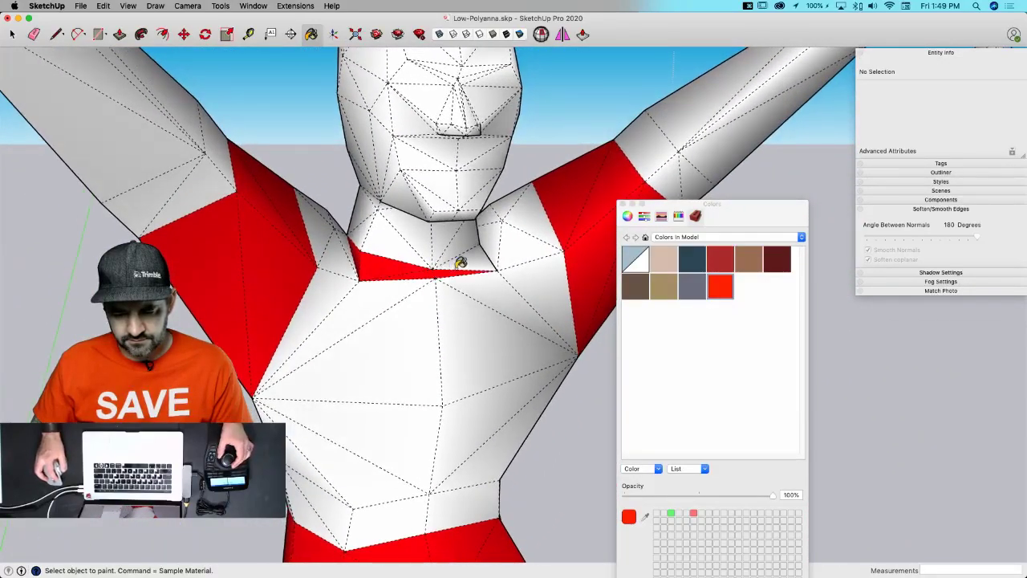
pyautogui.click(462, 263)
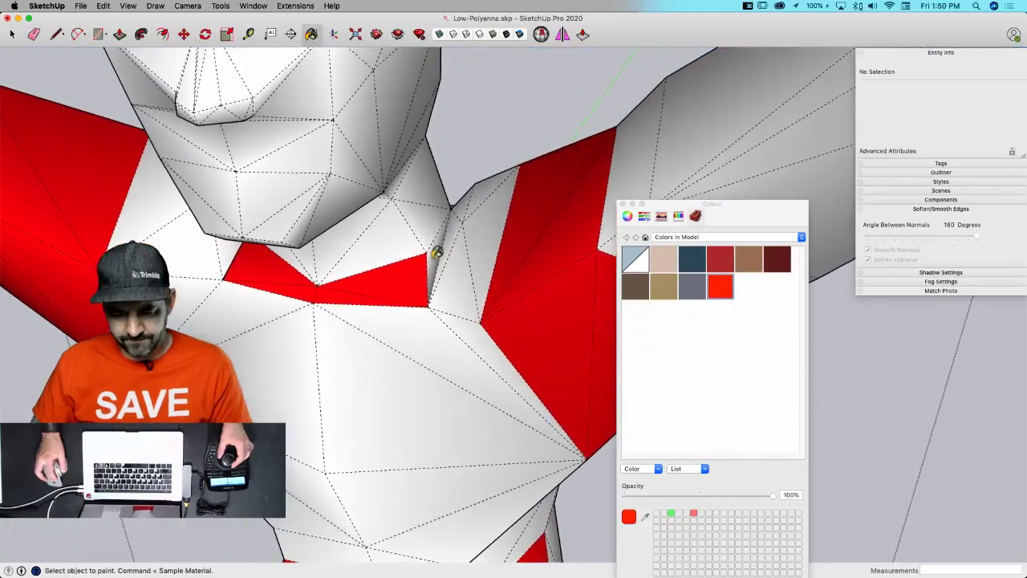
pyautogui.moveTo(437, 251); pyautogui.dragTo(558, 259, button='middle')
pyautogui.click(572, 280)
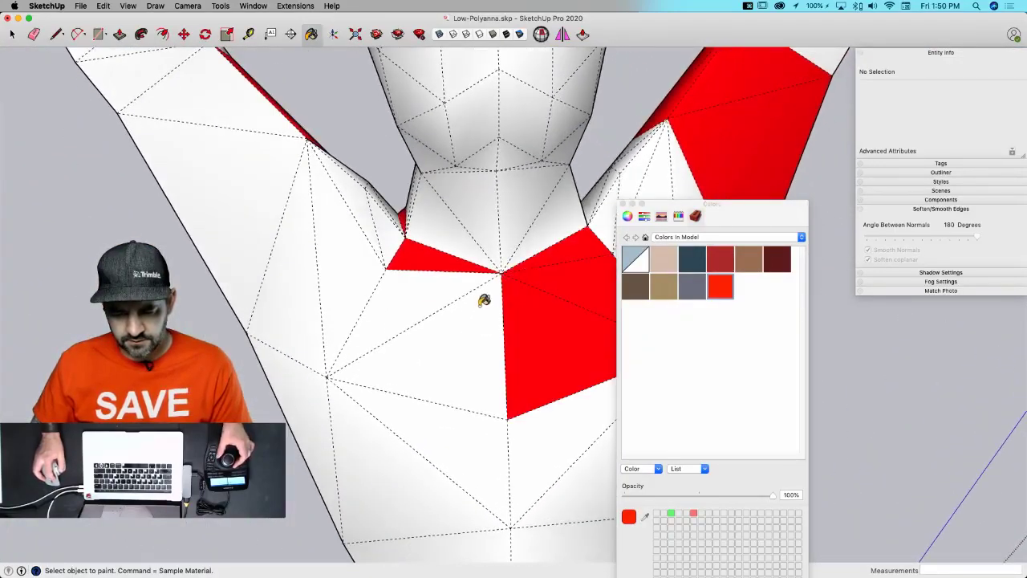
pyautogui.moveTo(403, 250); pyautogui.dragTo(444, 224, button='middle')
pyautogui.scroll(-5, 393, 200)
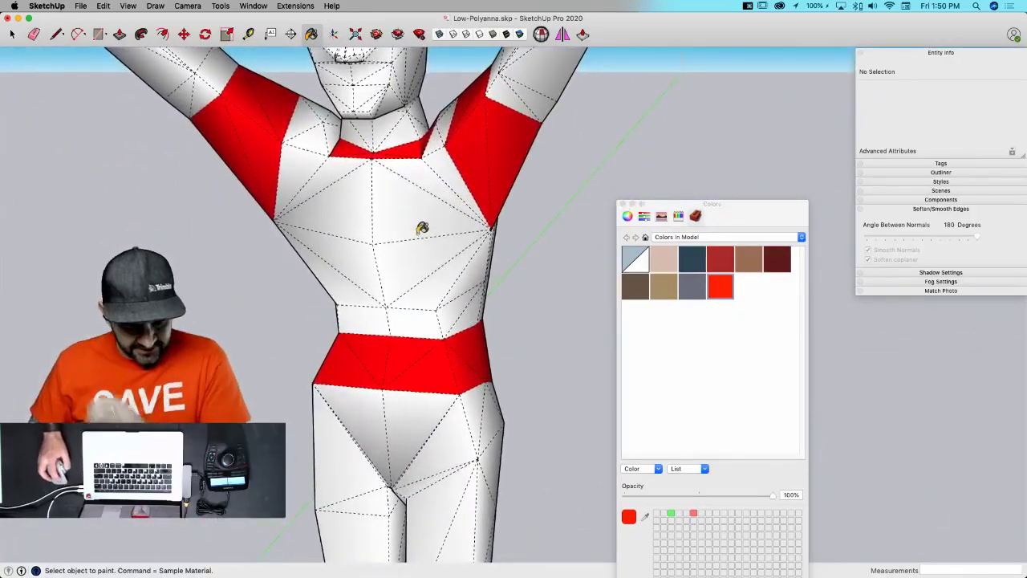
pyautogui.click(414, 225)
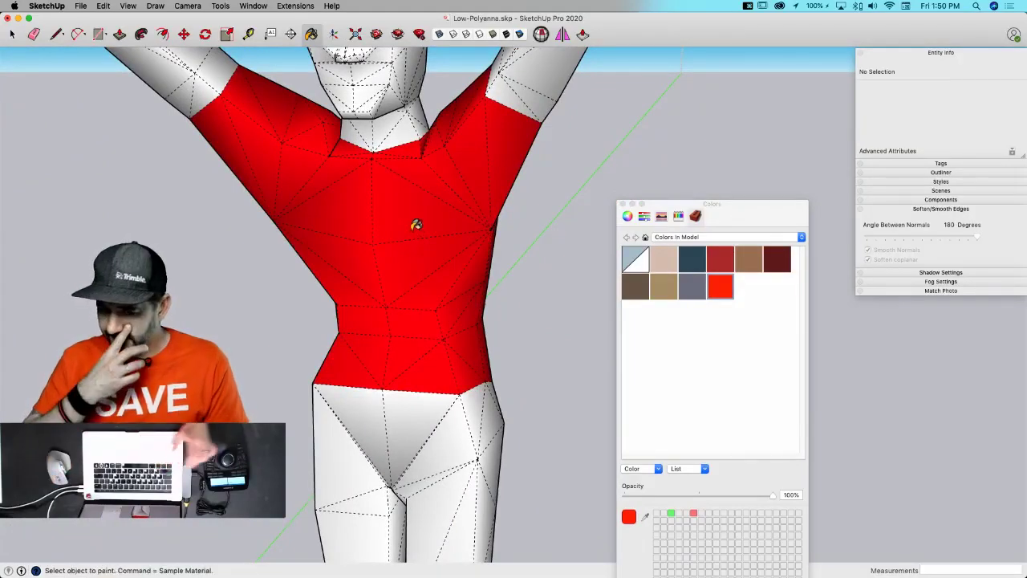
# - Put away the color picker and turn off the display of hidden geometry
pyautogui.scroll(-5, 417, 226)
pyautogui.moveTo(397, 209); pyautogui.dragTo(554, 226, button='middle')
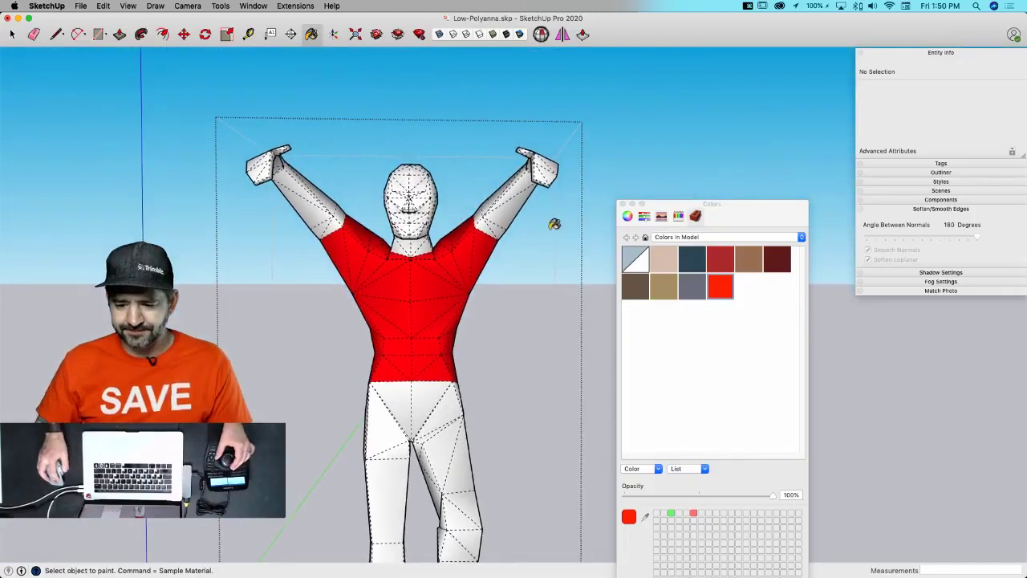
pyautogui.click(622, 206)
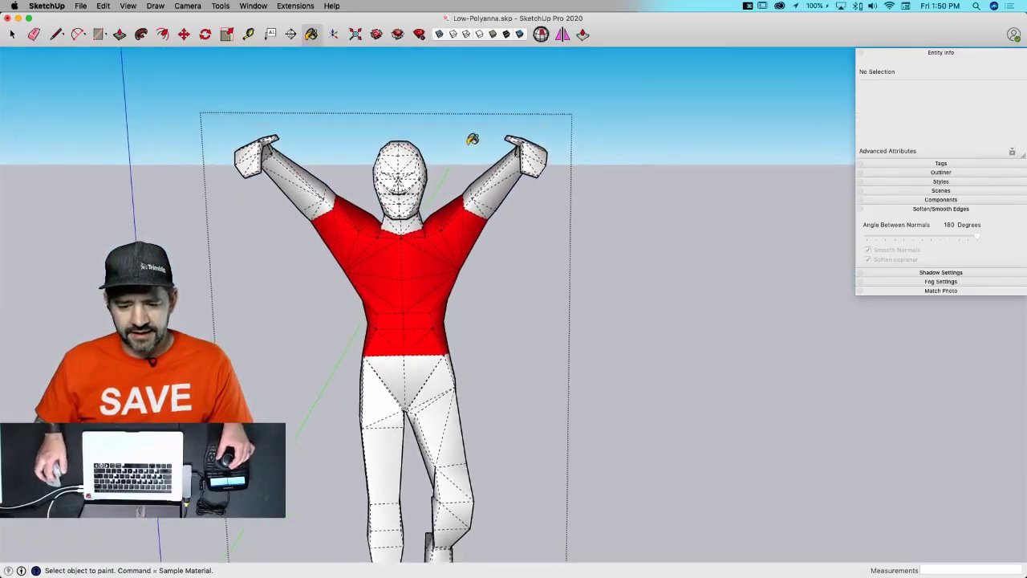
pyautogui.press('space')
pyautogui.hotkey('alt', 'h')
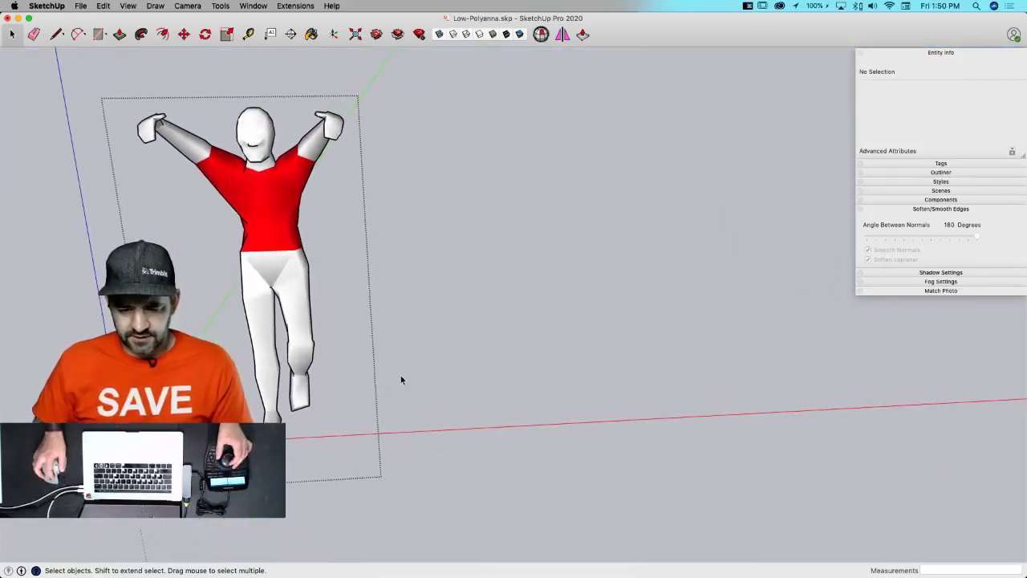
# - Draw a small rectangle about 3' 4" by 4' 6" on the ground beside the figure
pyautogui.press('r')
pyautogui.click(557, 401)
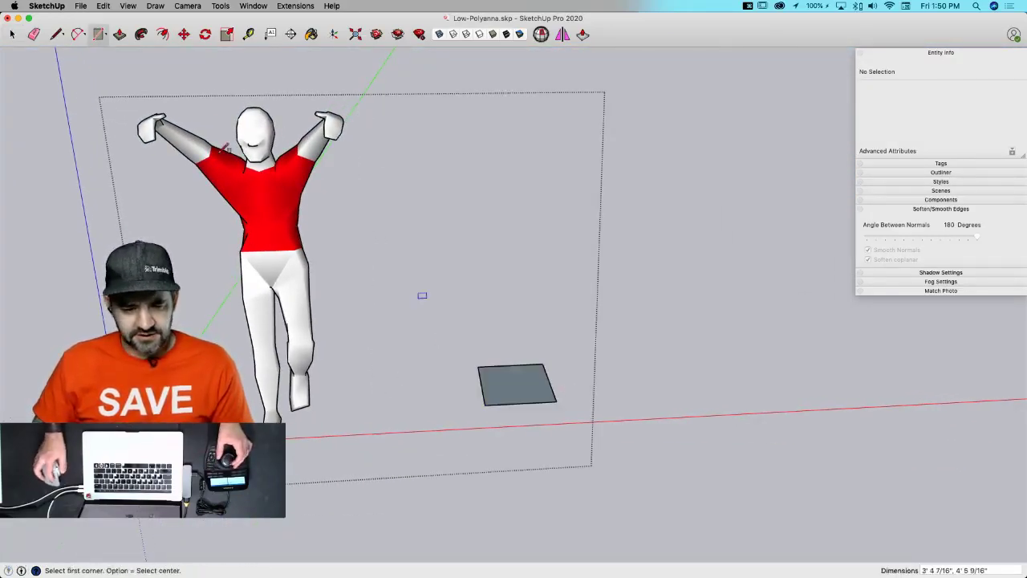
pyautogui.click(46, 5)
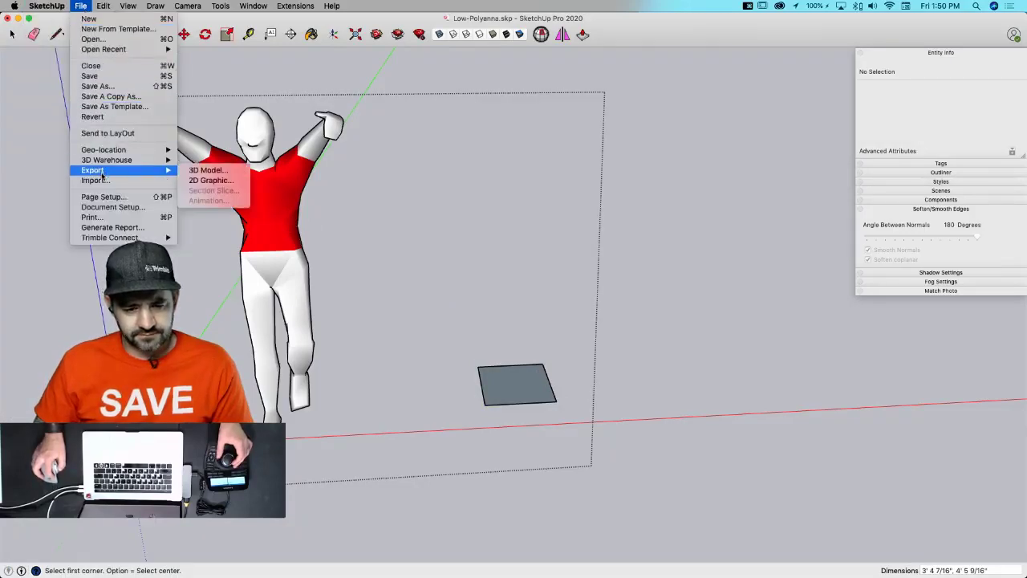
pyautogui.click(140, 180)
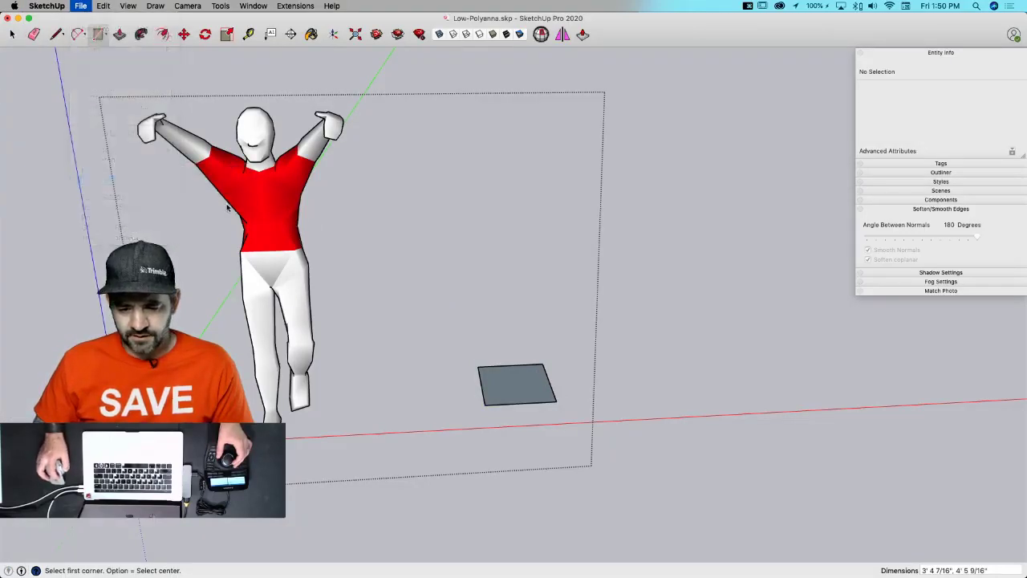
pyautogui.doubleClick(179, 90)
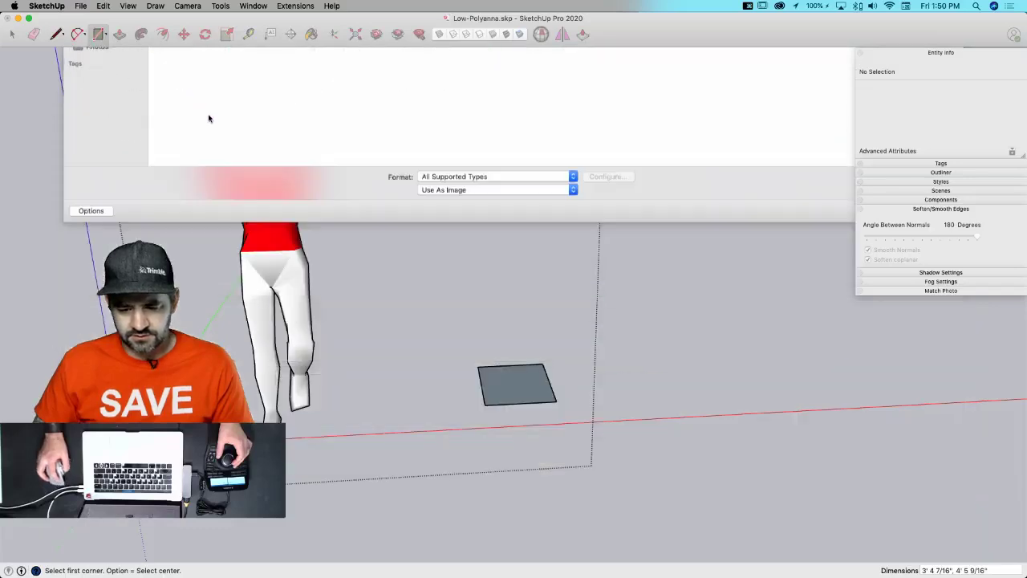
pyautogui.doubleClick(491, 393)
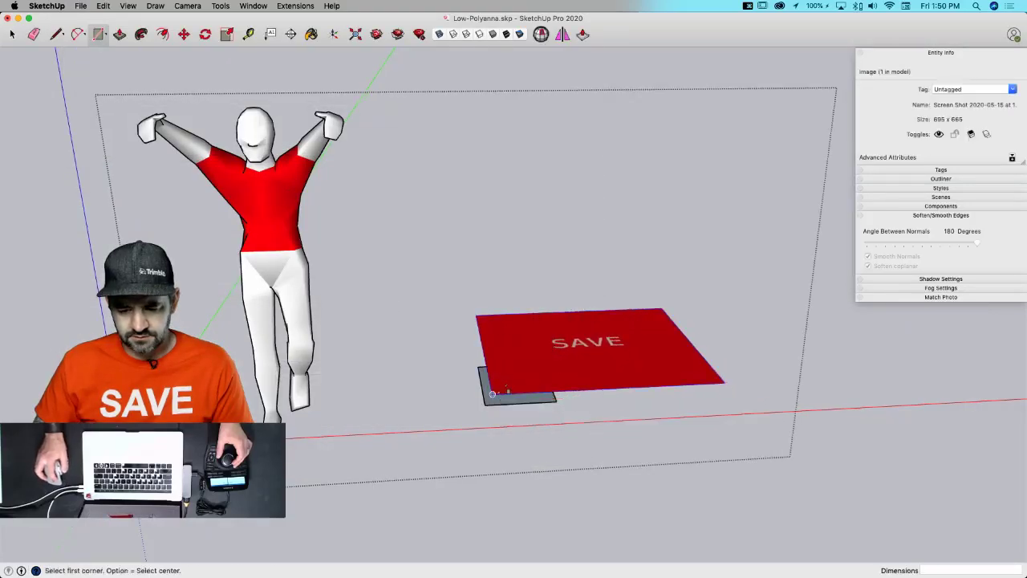
pyautogui.press('super+z')
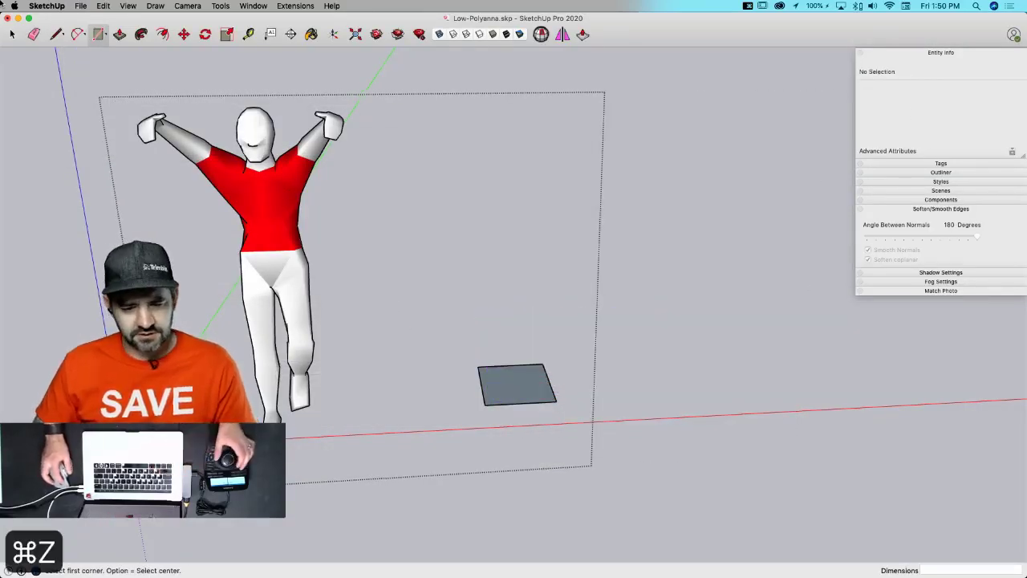
# - Import the SAVE screenshot from the Desktop with Use As Texture and apply it to the small ground rectangle
pyautogui.click(81, 7)
pyautogui.click(96, 177)
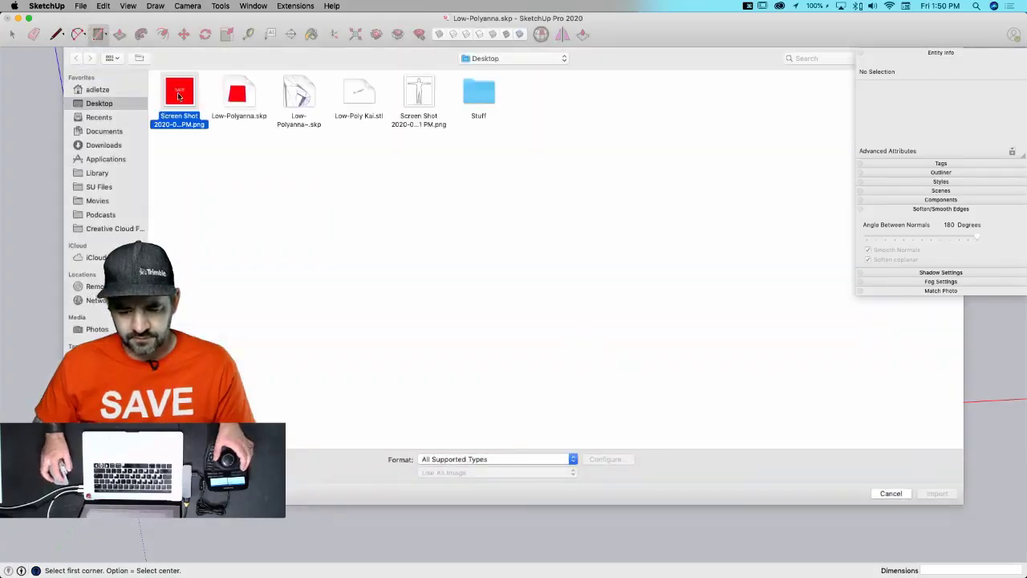
pyautogui.click(497, 472)
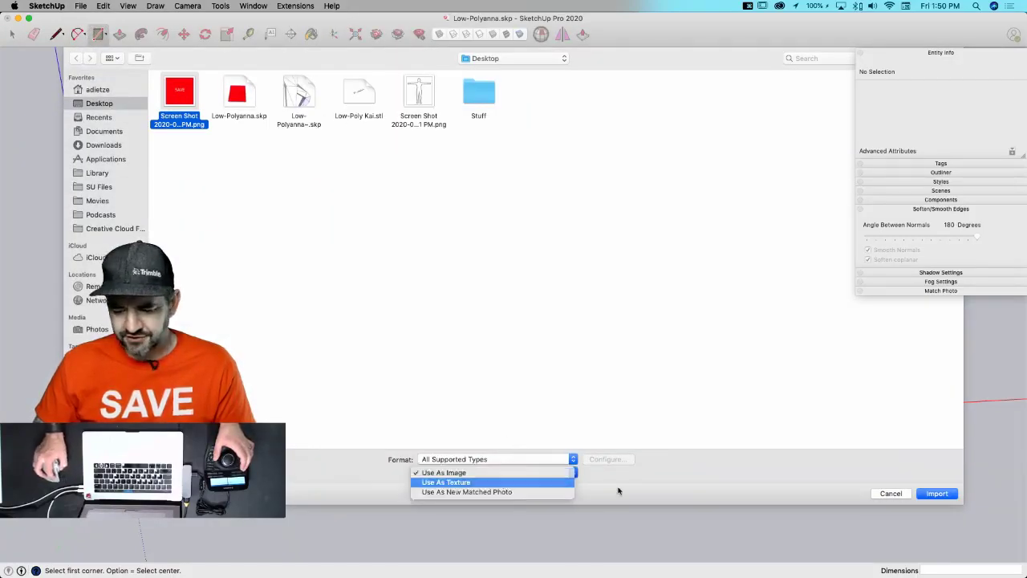
pyautogui.click(937, 493)
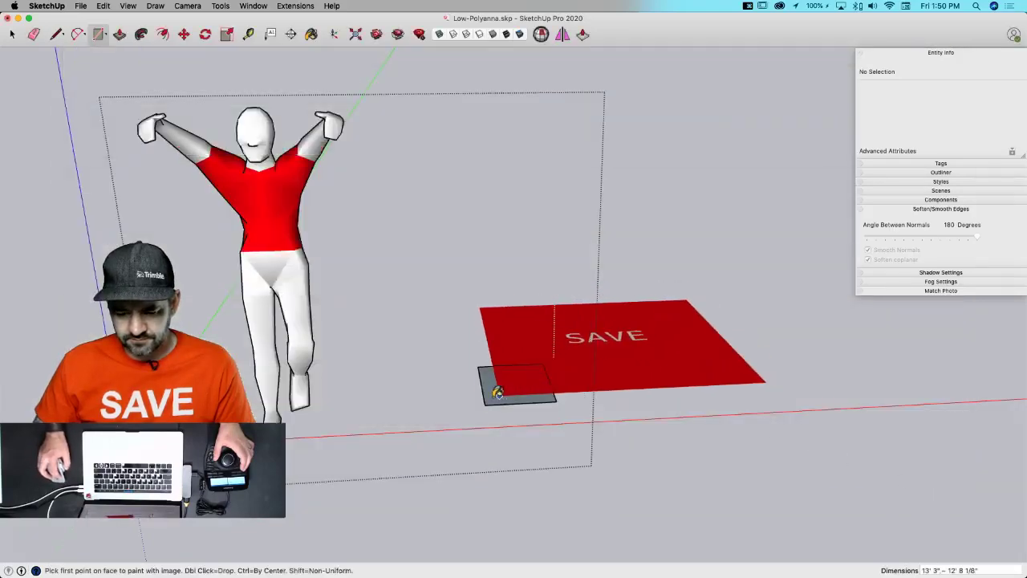
pyautogui.doubleClick(484, 403)
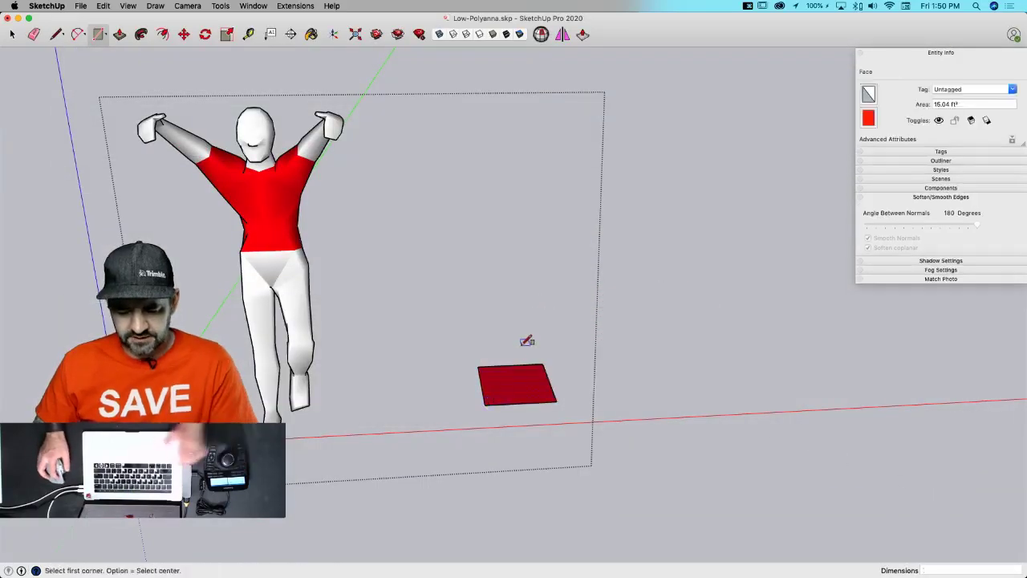
# - Try to repaint the shirt's matching red faces with the SAVE image texture, and undo the painting
pyautogui.press('b')
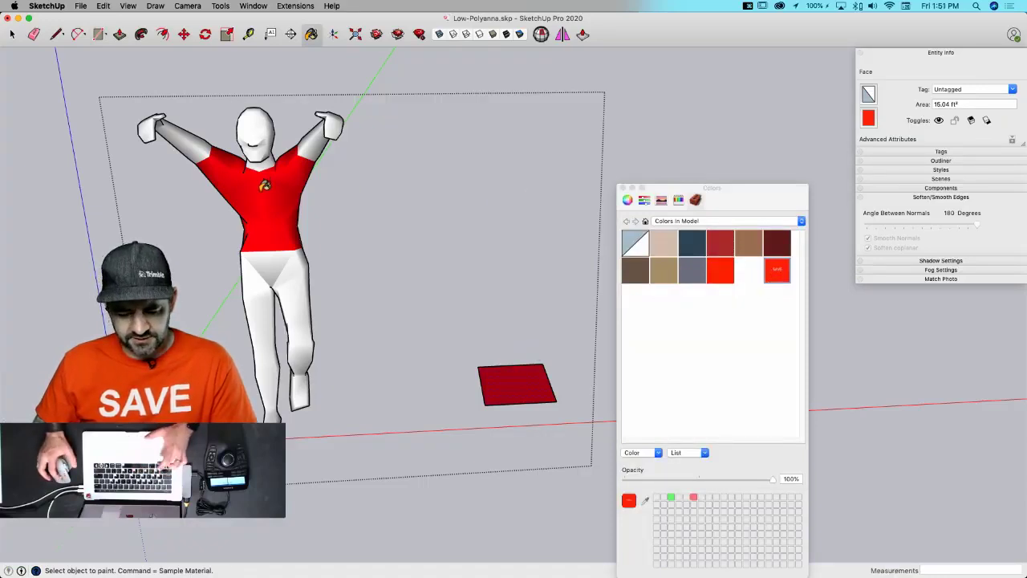
pyautogui.press('alt')
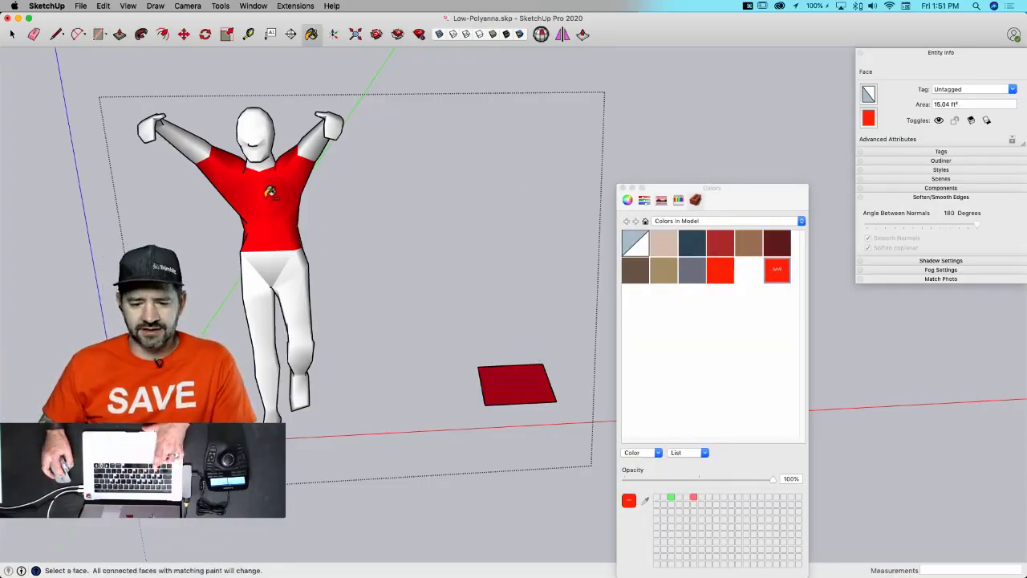
pyautogui.keyDown('alt'); pyautogui.click(267, 191); pyautogui.keyUp('alt')
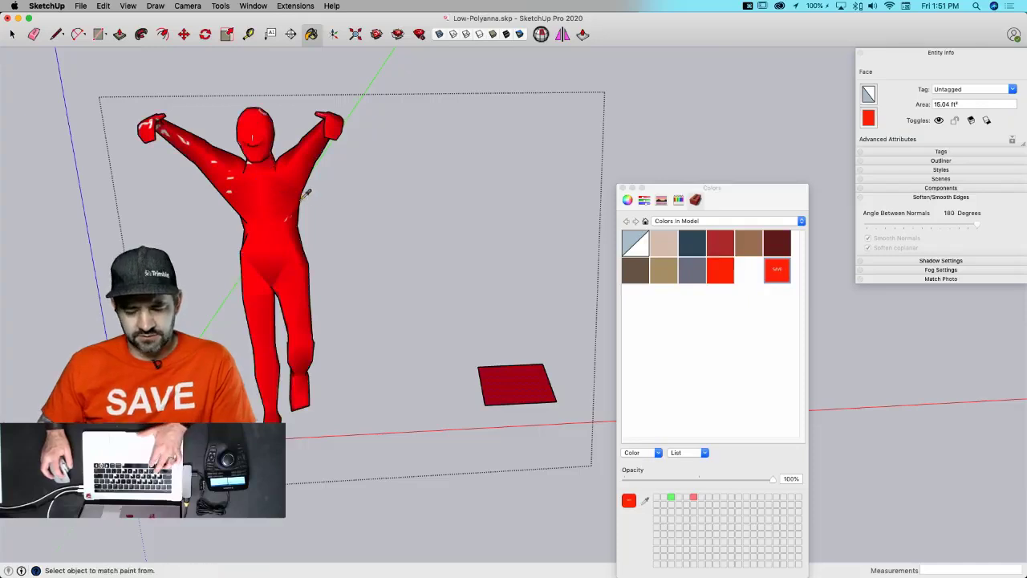
pyautogui.press('super+z')
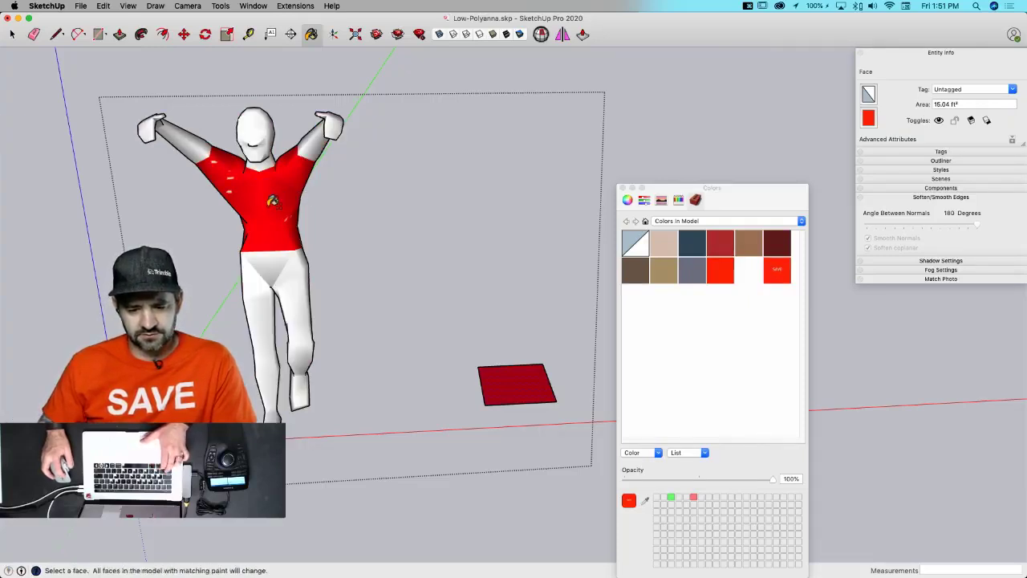
pyautogui.press('space')
pyautogui.click(269, 205)
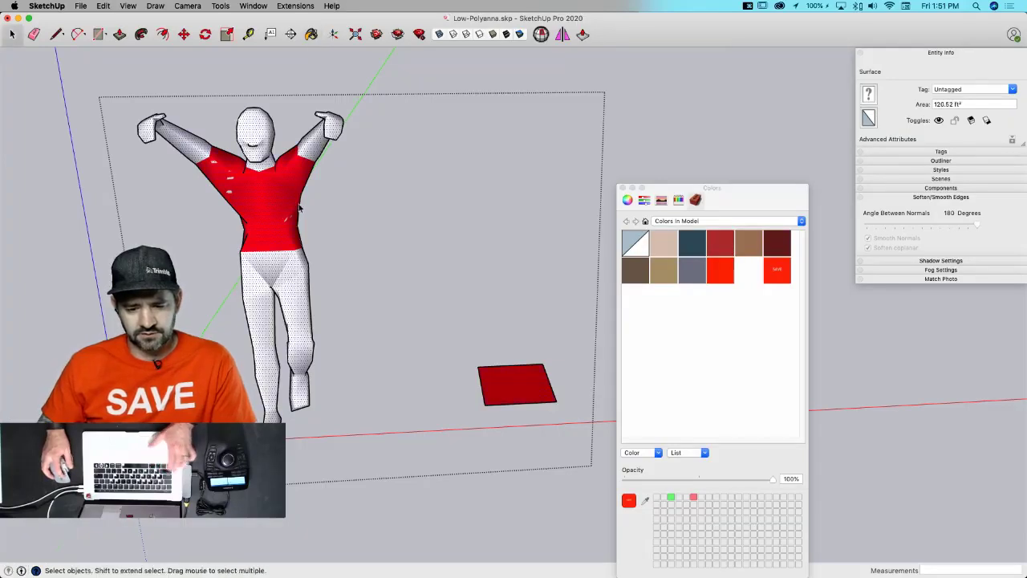
pyautogui.click(397, 236)
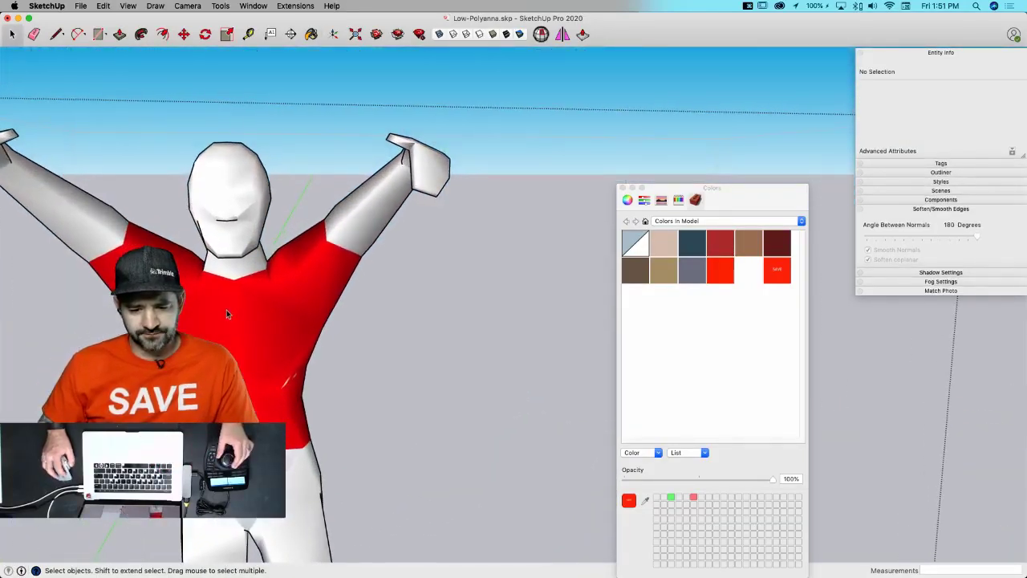
pyautogui.press('super+z')
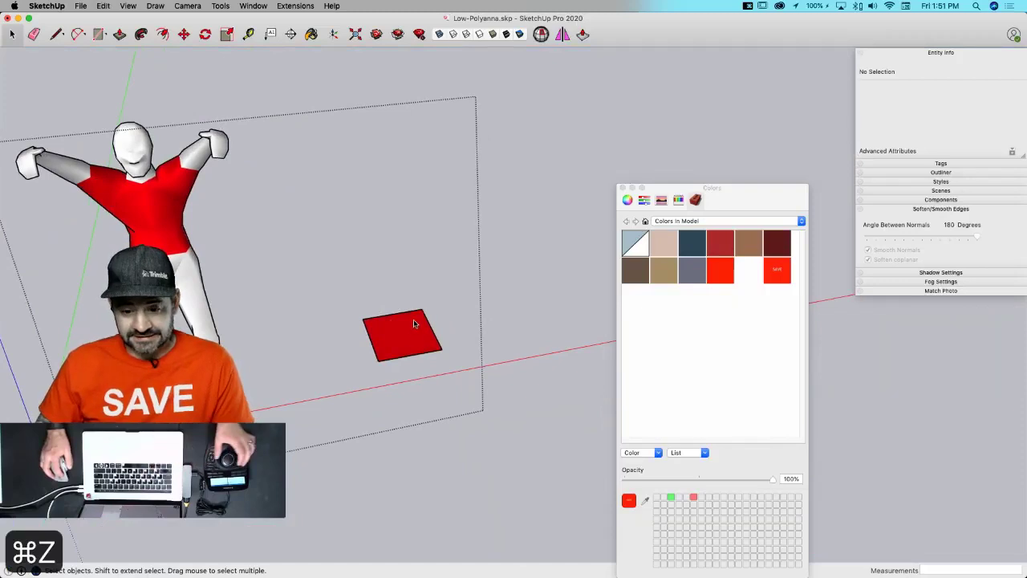
# - Enlarge the SAVE ground rectangle to about 250 sq ft by moving two of its edges outward
pyautogui.click(414, 334)
pyautogui.press('m')
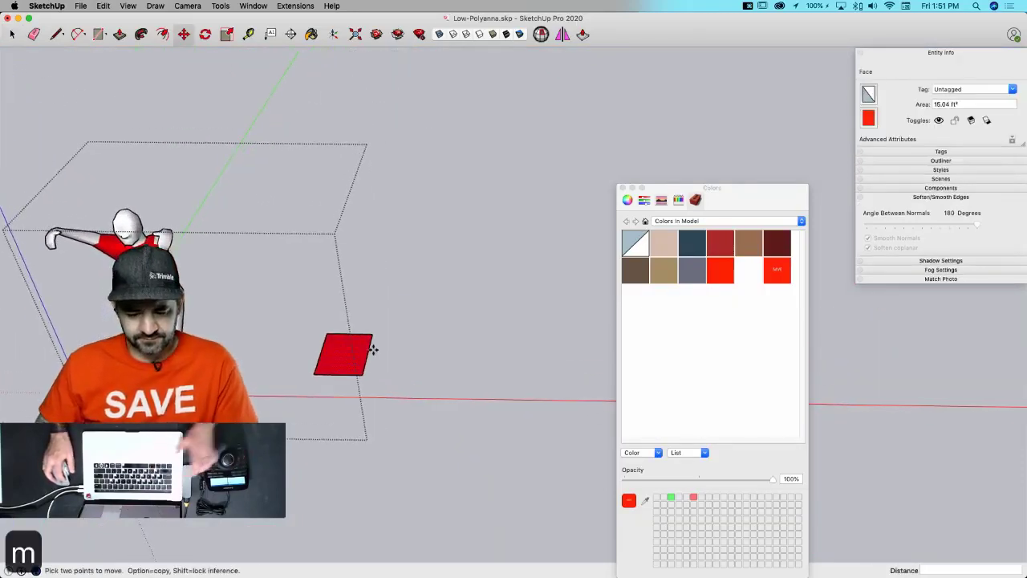
pyautogui.click(370, 352)
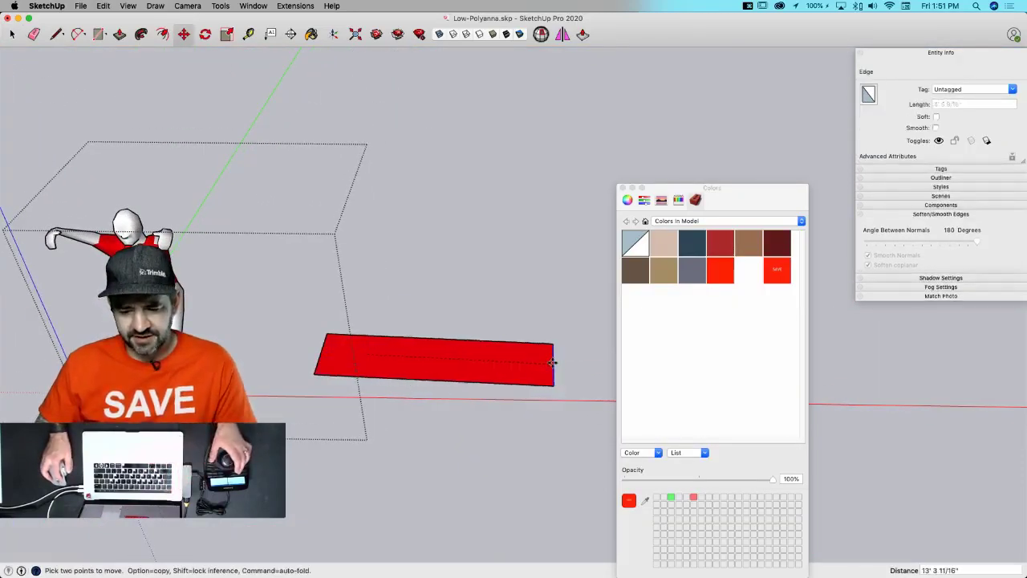
pyautogui.click(522, 337)
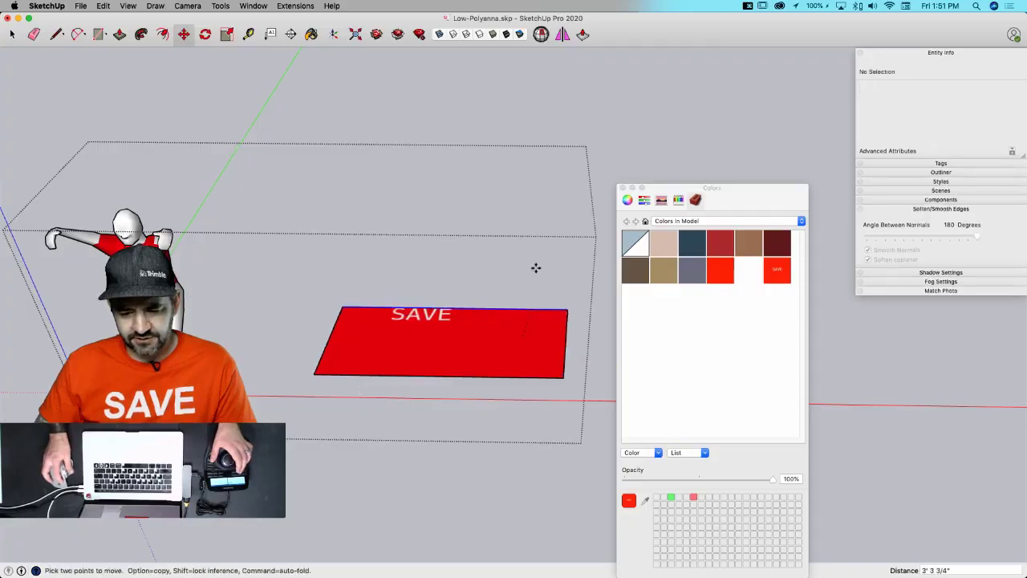
pyautogui.click(524, 260)
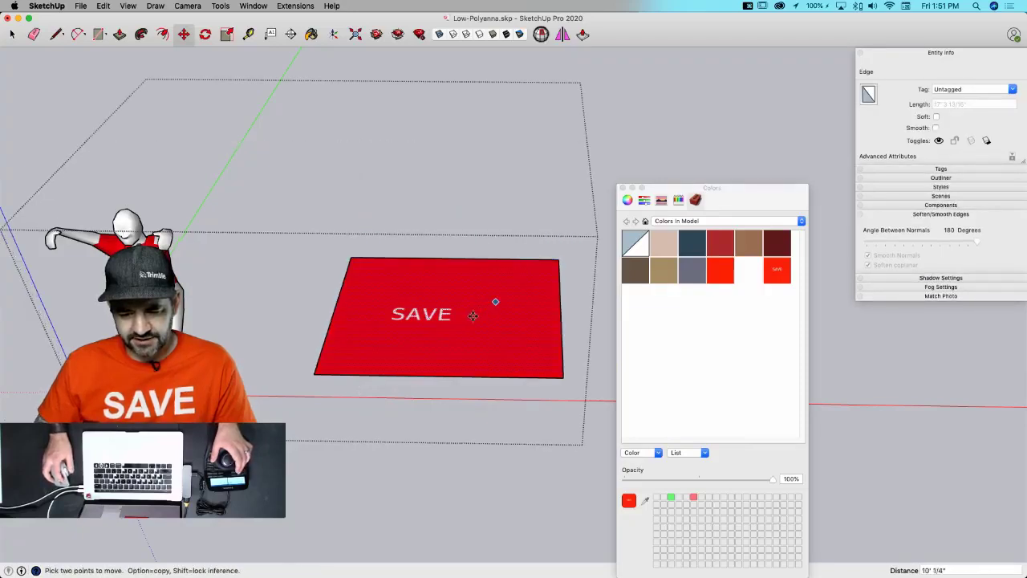
# - Set the SAVE texture on the enlarged rectangle to Projected
pyautogui.rightClick(414, 339)
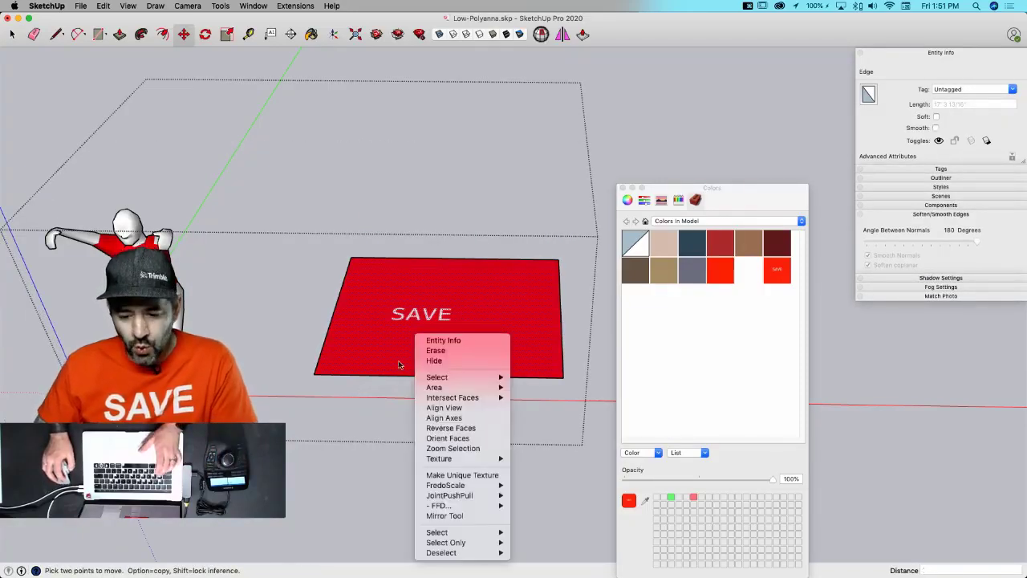
pyautogui.moveTo(482, 460)
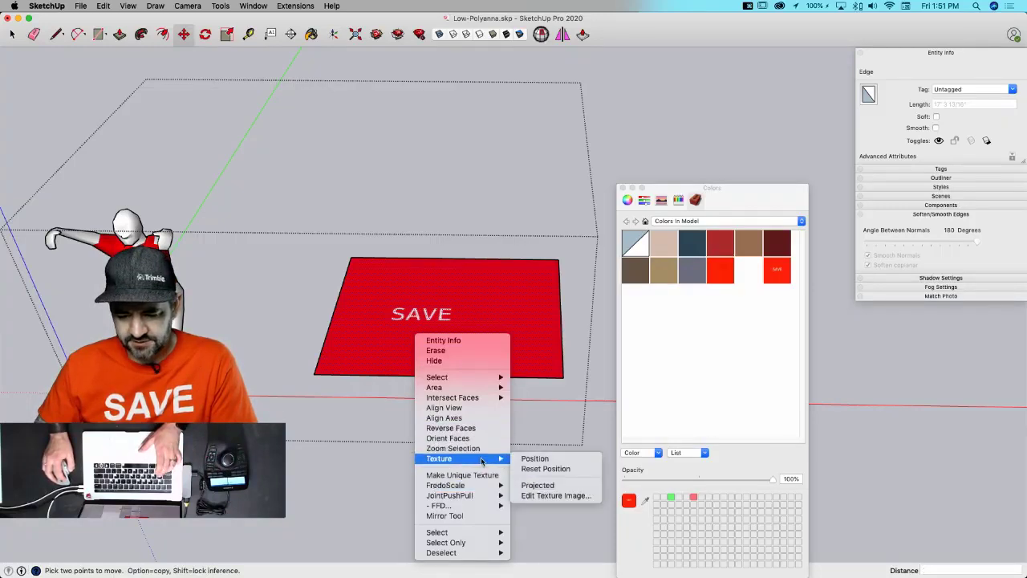
pyautogui.click(550, 485)
pyautogui.press('b')
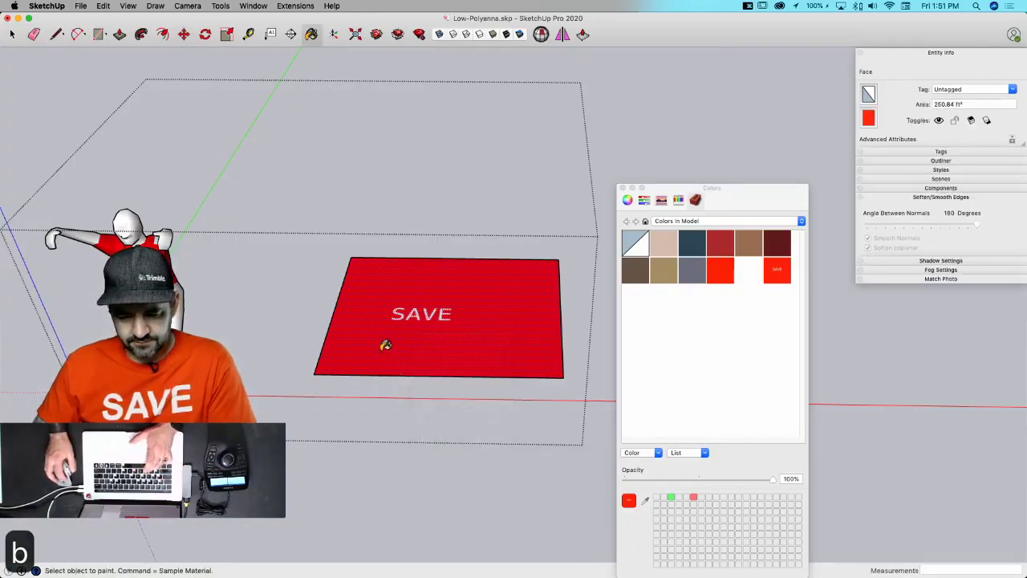
pyautogui.press('shift')
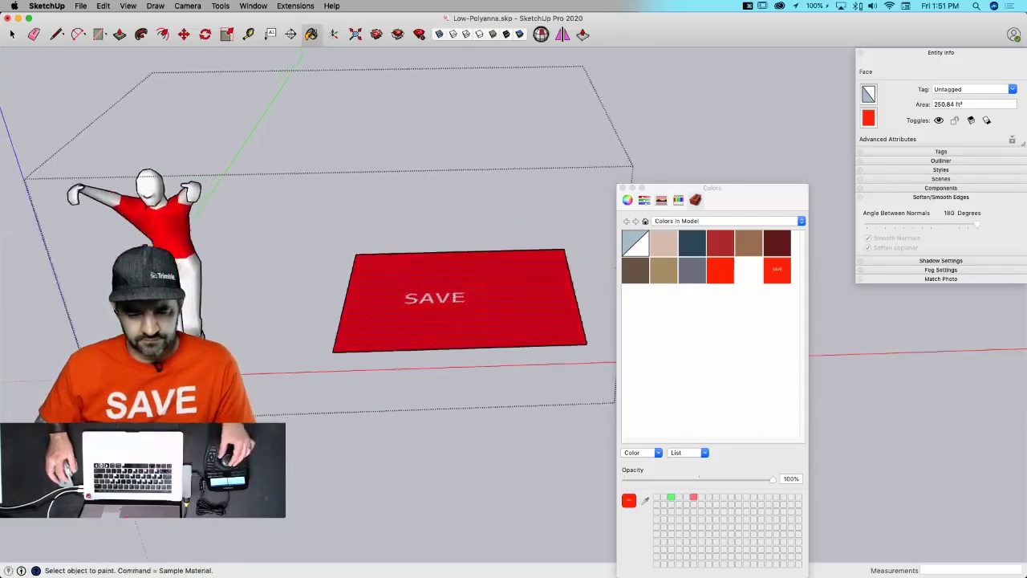
pyautogui.press('space')
pyautogui.moveTo(393, 322); pyautogui.dragTo(196, 250, button='middle')
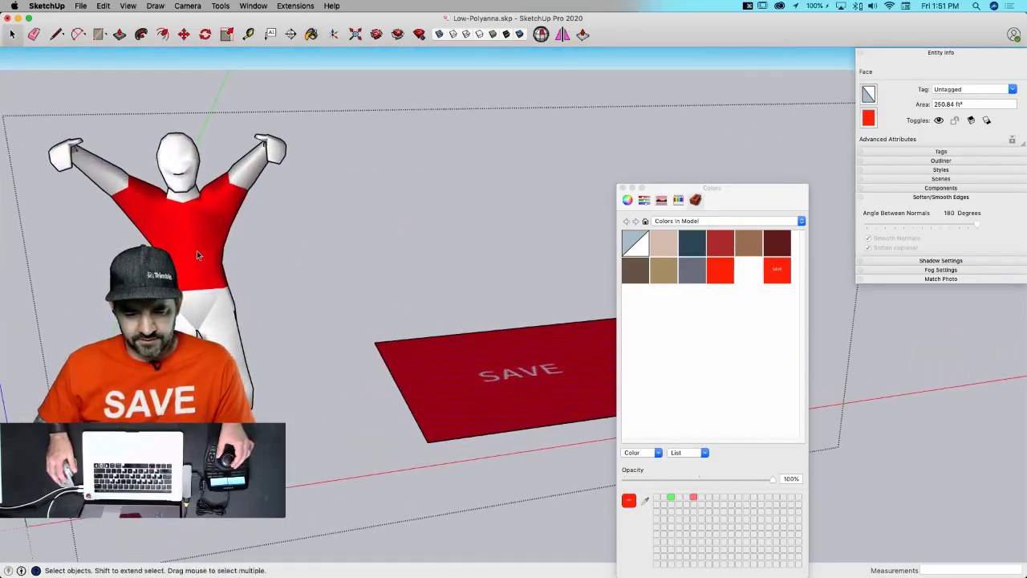
pyautogui.rightClick(182, 239)
pyautogui.click(170, 241)
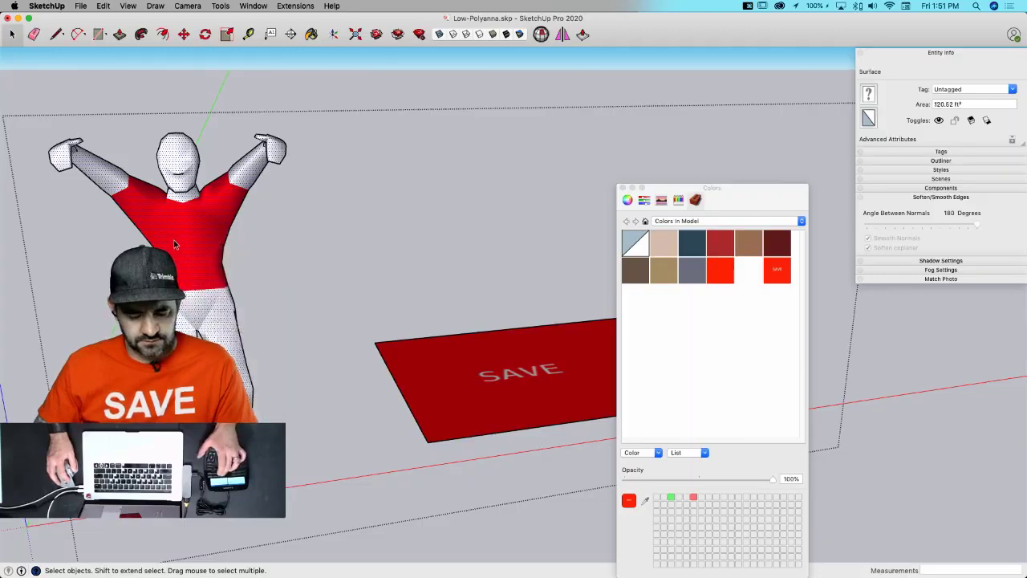
# - Rotate the whole SAVE rectangle 90 degrees about its corner, locked to the red axis, so it stands upright
pyautogui.moveTo(476, 385); pyautogui.dragTo(383, 459, button='middle')
pyautogui.click(355, 434)
pyautogui.doubleClick(356, 434)
pyautogui.press('q')
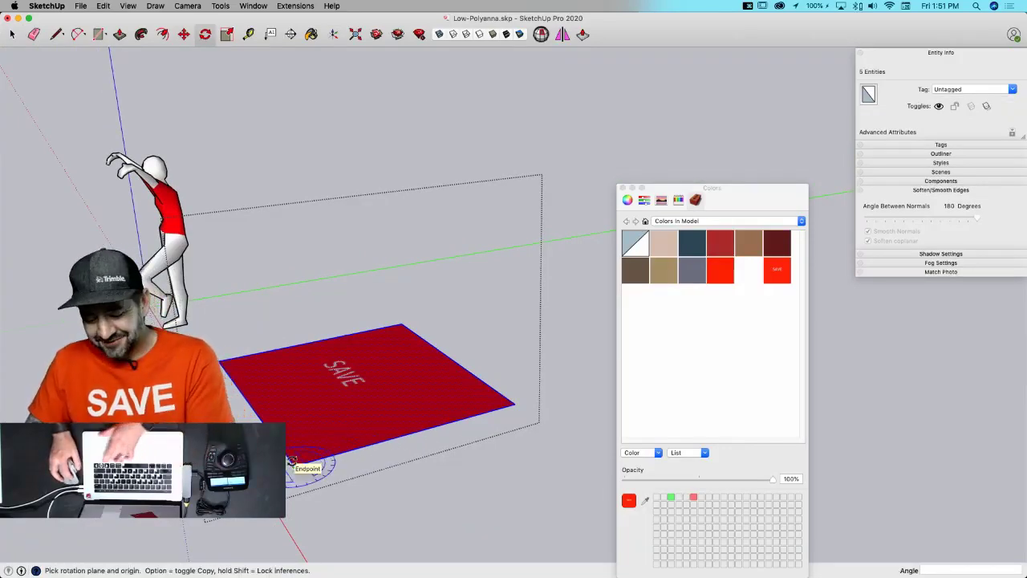
pyautogui.press('Right')
pyautogui.press('Left')
pyautogui.press('Right')
pyautogui.click(293, 462)
pyautogui.click(346, 450)
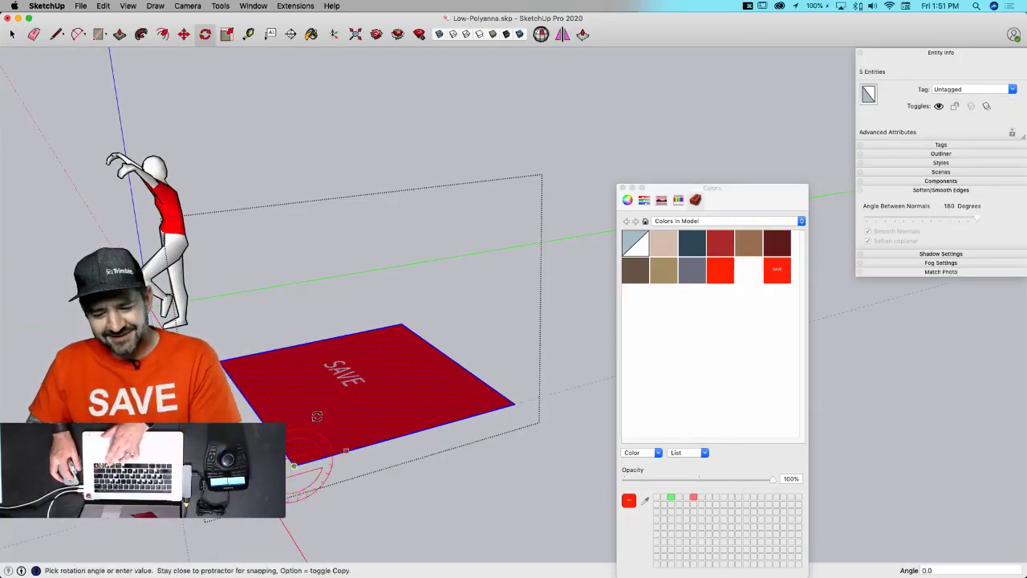
pyautogui.click(288, 395)
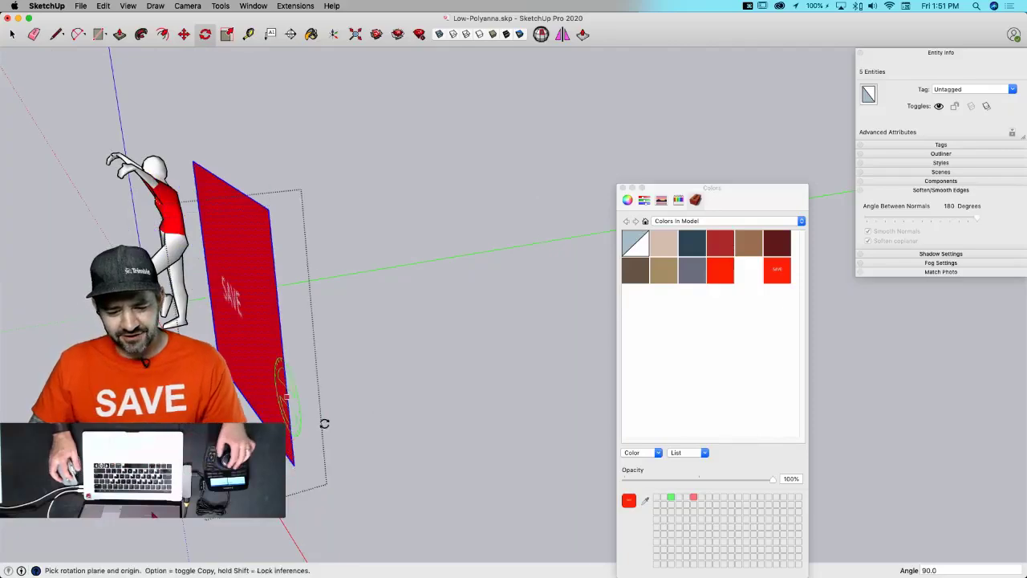
# - Move the upright SAVE panel behind the figure, raising it to the height of the torso and arms
pyautogui.press('m')
pyautogui.click(514, 429)
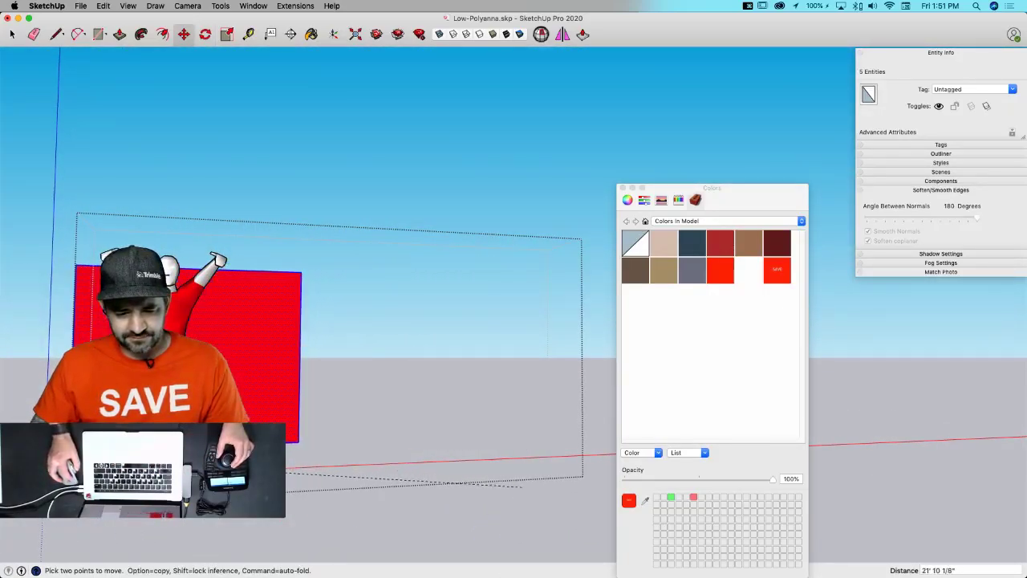
pyautogui.click(265, 472)
pyautogui.click(264, 443)
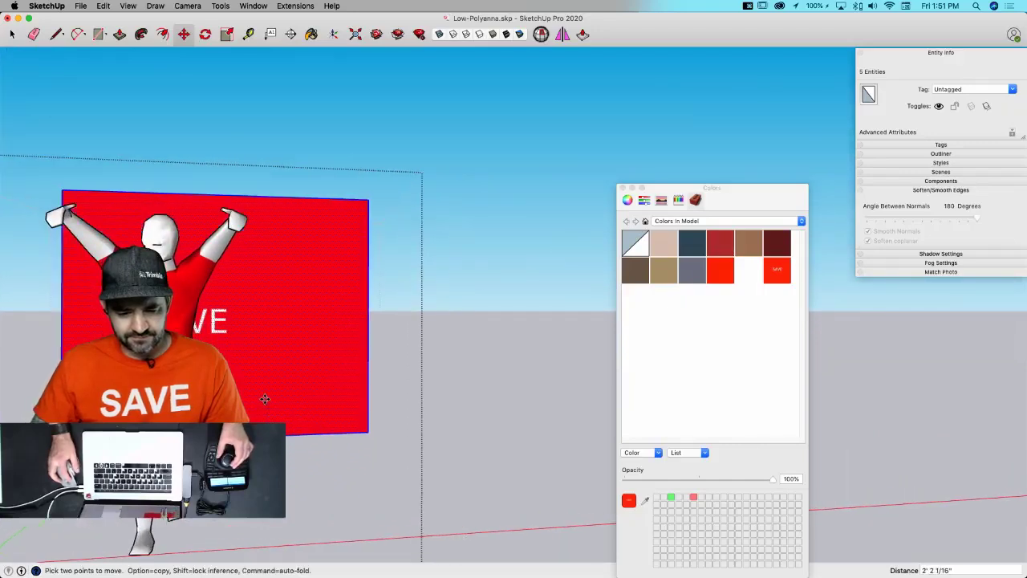
pyautogui.click(248, 382)
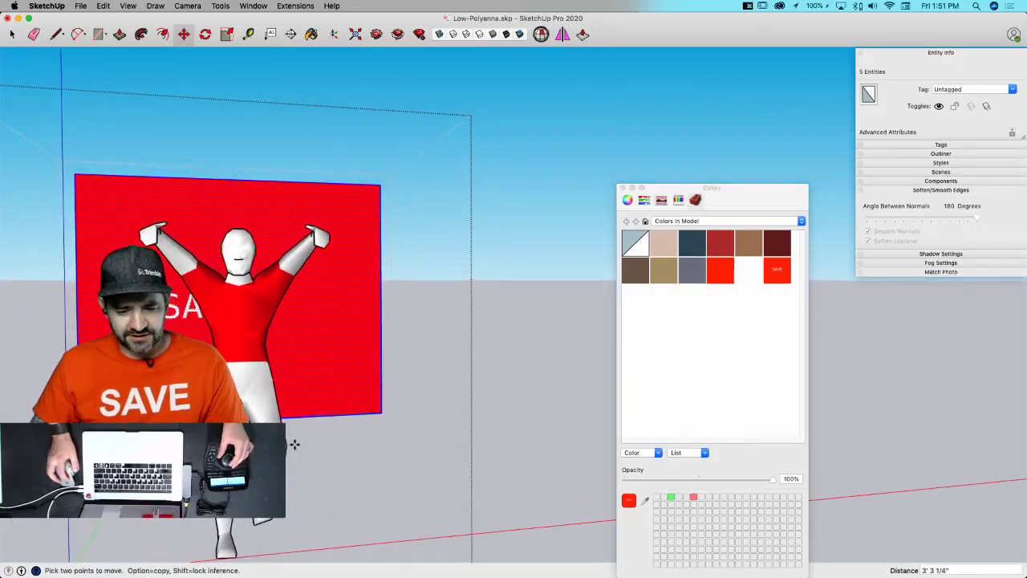
pyautogui.moveTo(294, 444); pyautogui.dragTo(362, 410, button='middle')
# - Reposition the texture on the upright panel, scaling it down so smaller SAVE tiles repeat across the face
pyautogui.rightClick(334, 391)
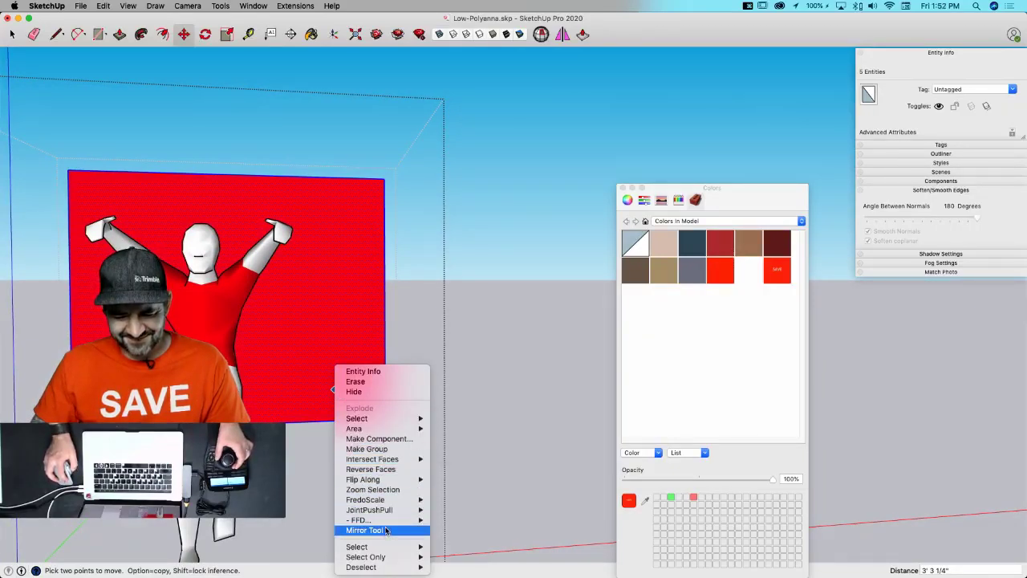
pyautogui.click(361, 310)
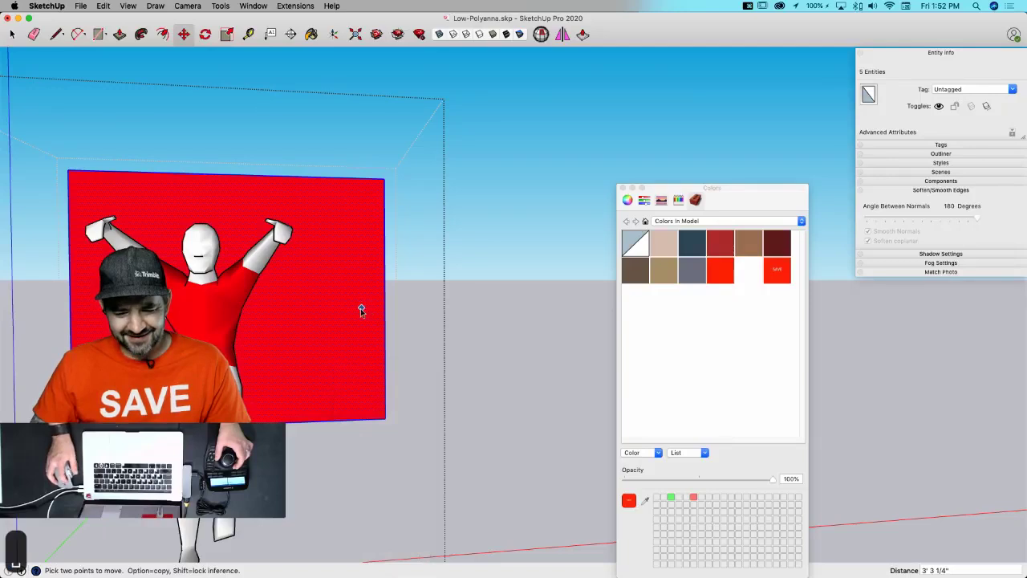
pyautogui.press('space')
pyautogui.rightClick(360, 308)
pyautogui.moveTo(418, 431)
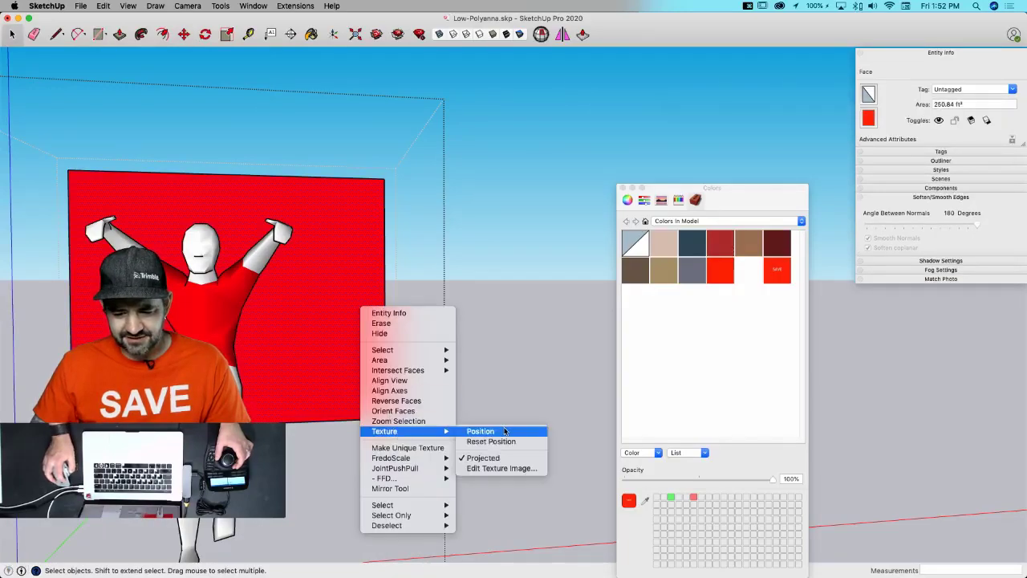
pyautogui.click(502, 432)
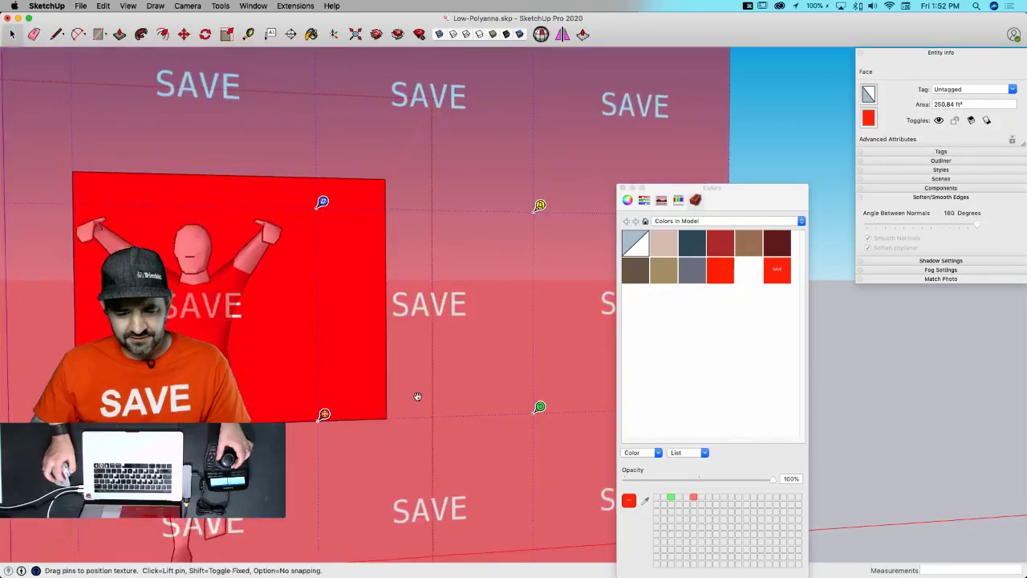
pyautogui.moveTo(525, 385); pyautogui.dragTo(463, 386)
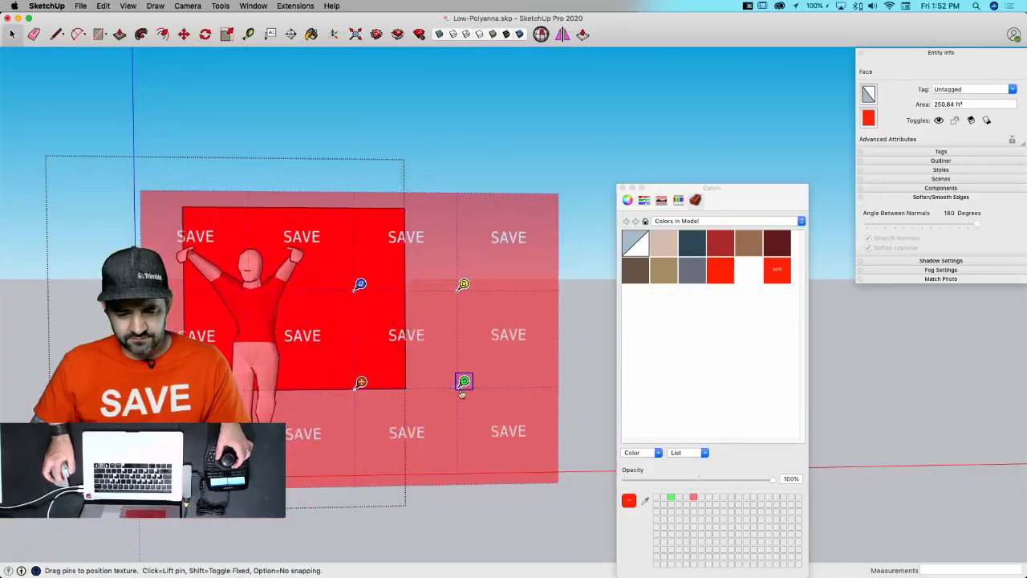
pyautogui.click(401, 515)
pyautogui.doubleClick(350, 366)
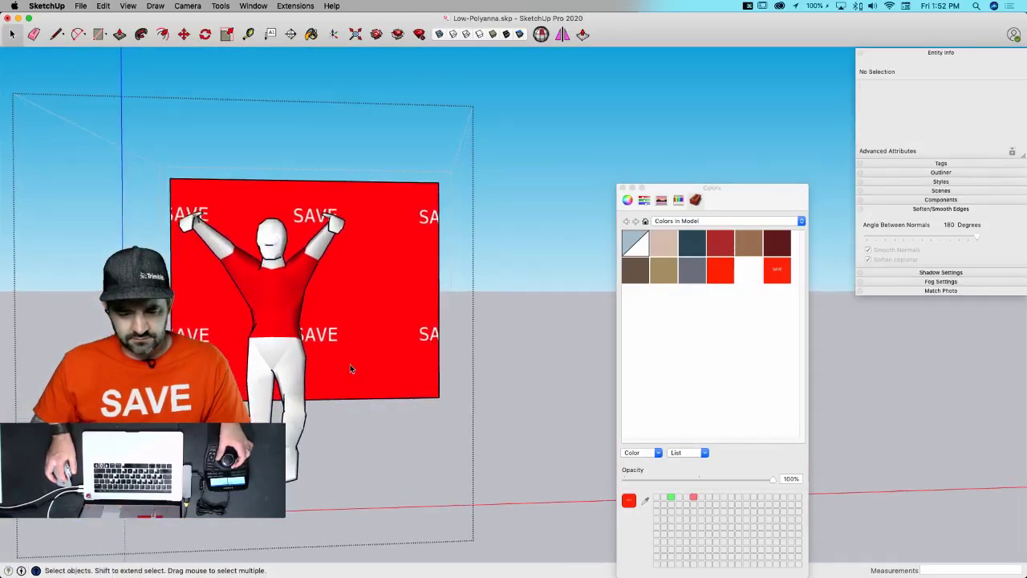
# - Move the panel about 3' 5" upward and sideways behind the figure
pyautogui.click(352, 361)
pyautogui.press('m')
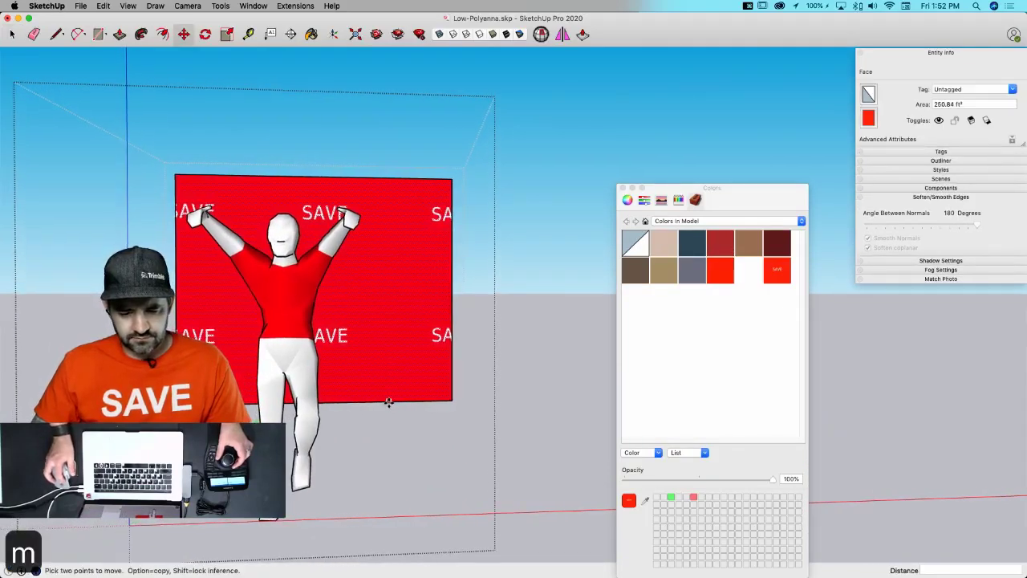
pyautogui.click(390, 400)
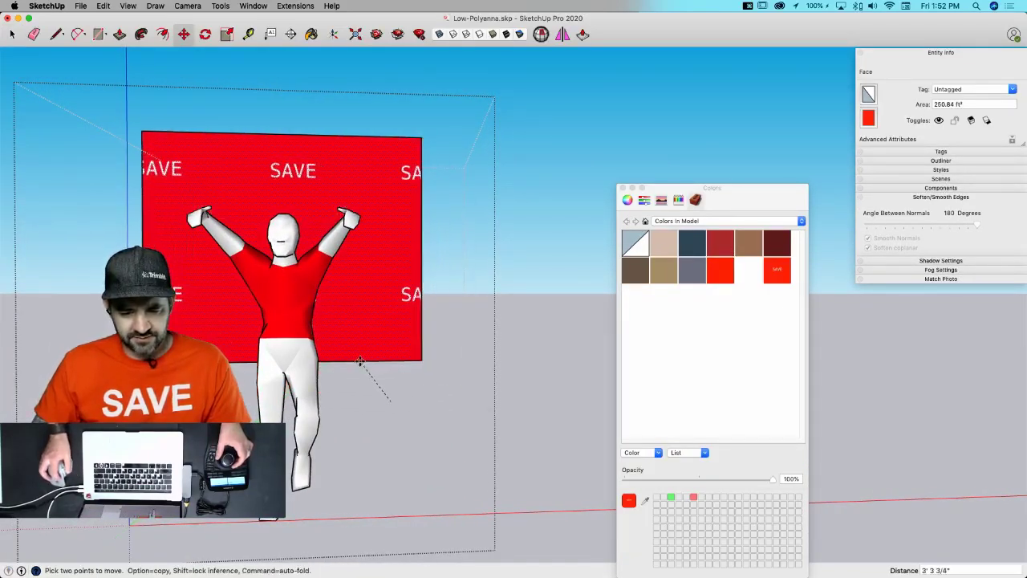
# - Align the view to the panel's face, then move the whole panel sideways about 2' 2" to line SAVE up with the figure
pyautogui.rightClick(351, 313)
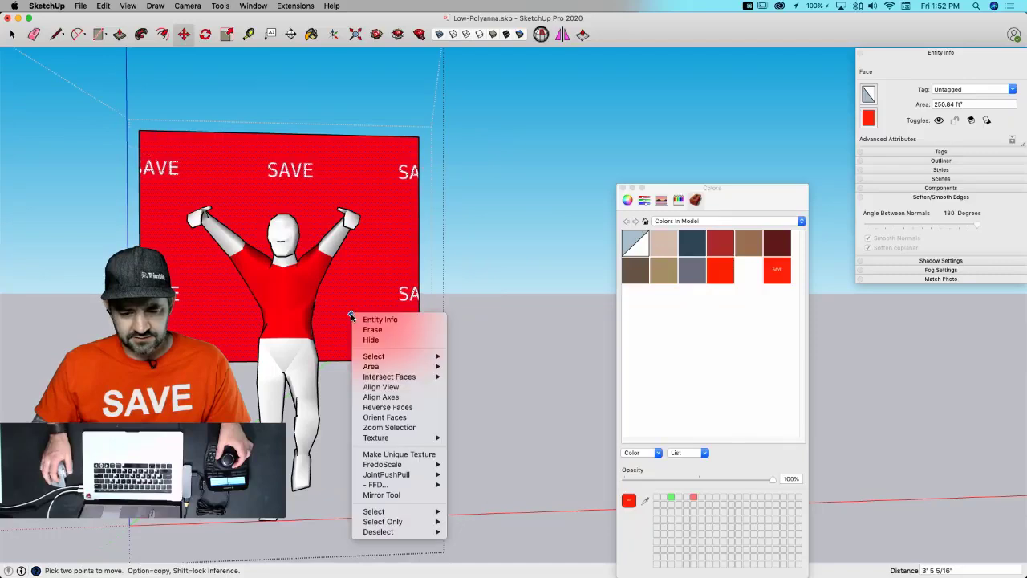
pyautogui.click(401, 387)
pyautogui.click(622, 189)
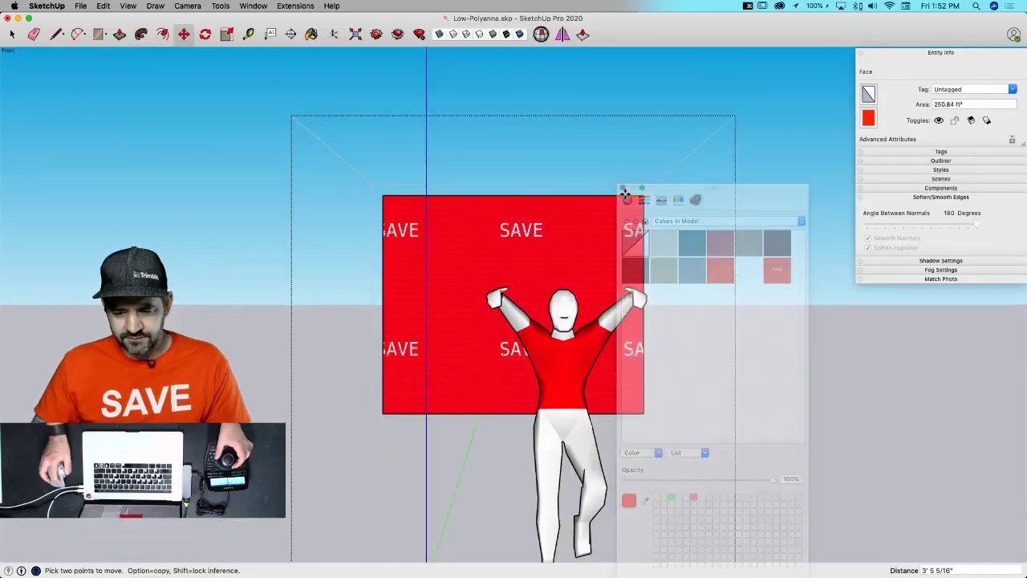
pyautogui.press('space')
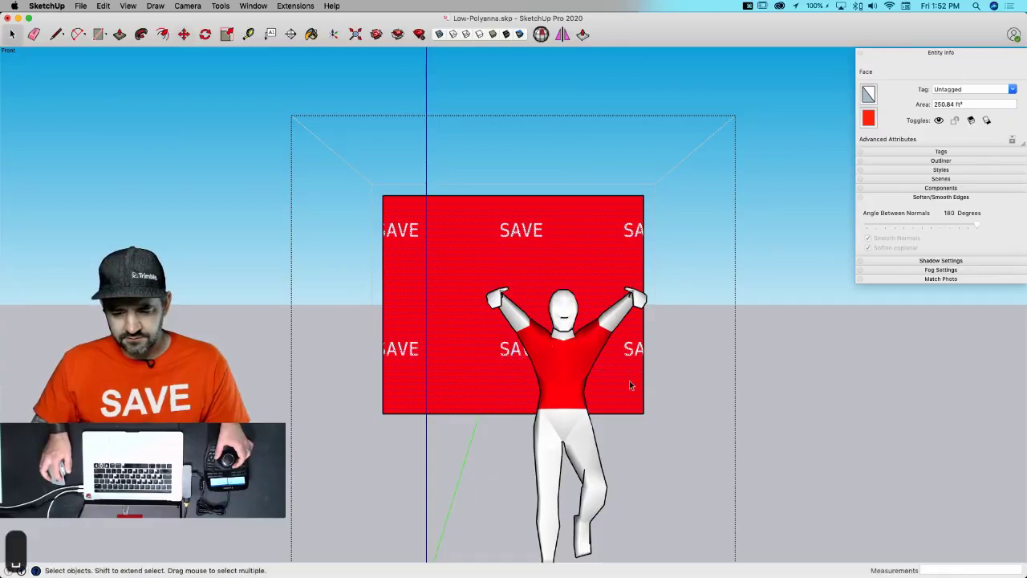
pyautogui.doubleClick(630, 379)
pyautogui.press('m')
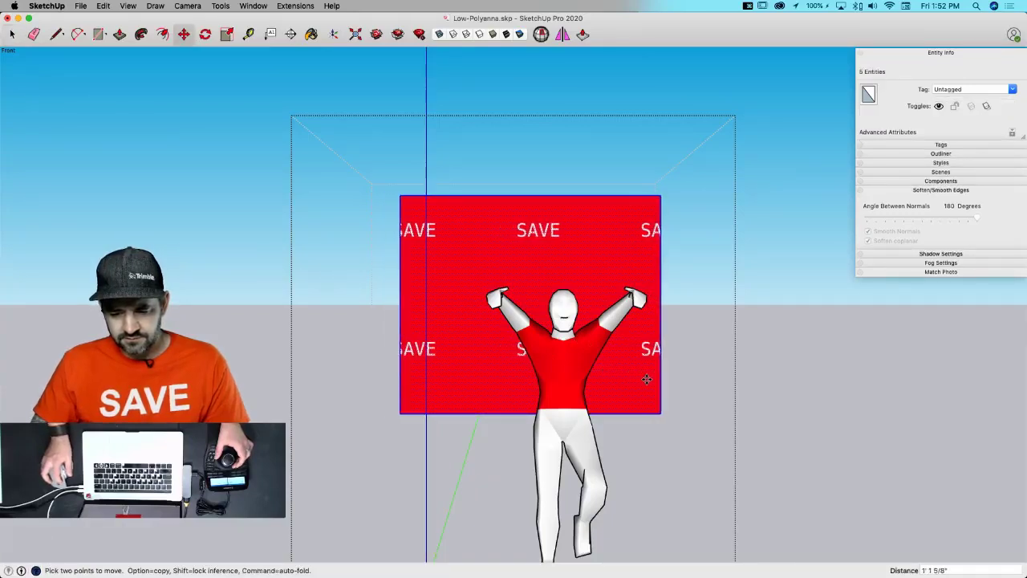
pyautogui.click(650, 382)
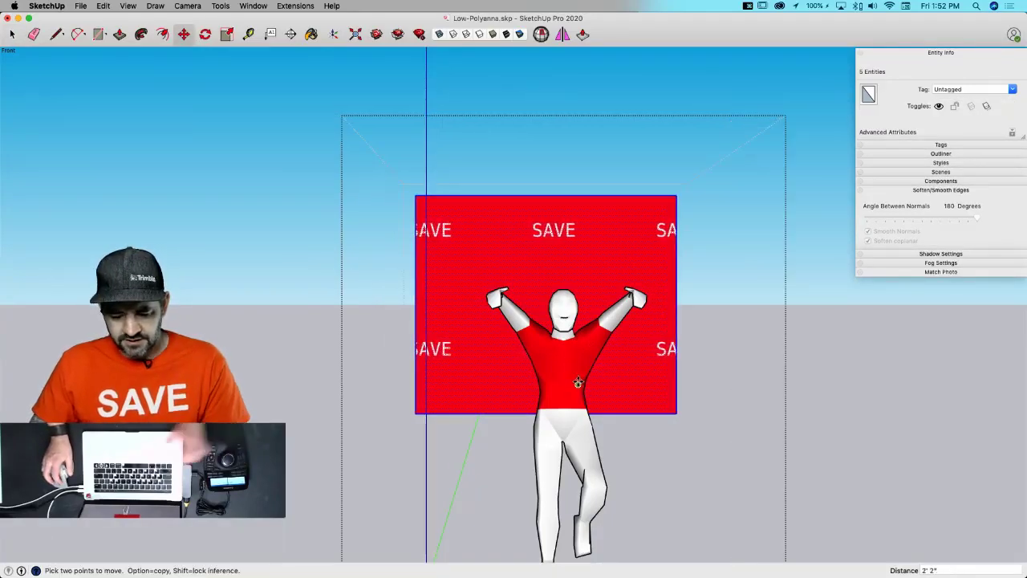
# - Sample the projected SAVE texture from the panel and paint it onto all of the shirt's matching red faces
pyautogui.press('b')
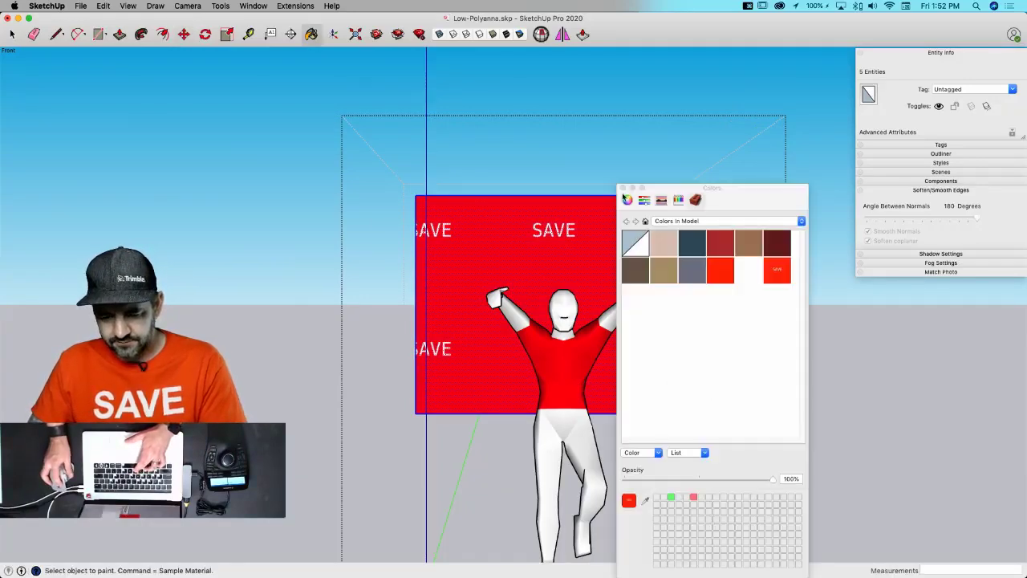
pyautogui.press('space')
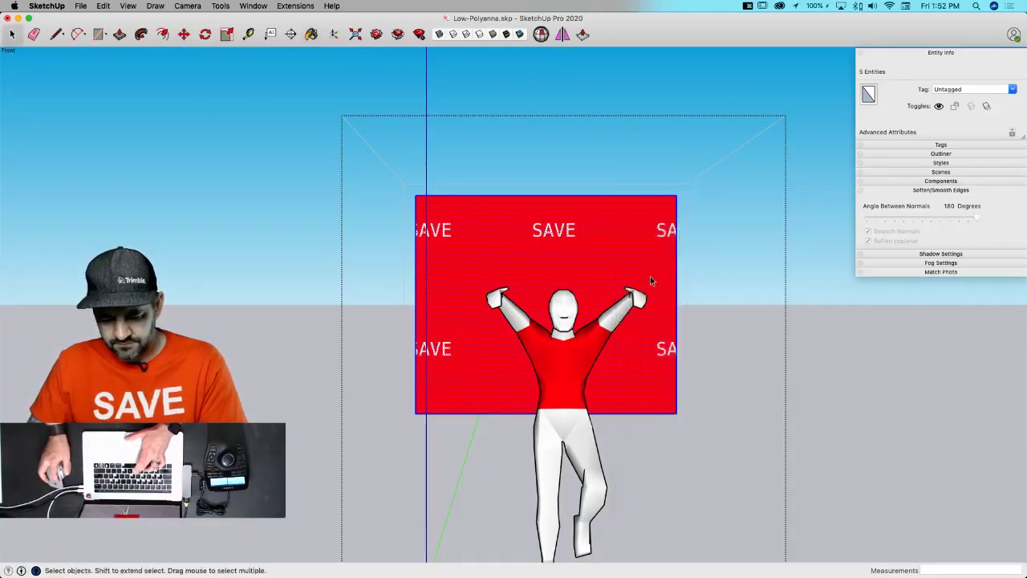
pyautogui.press('b')
pyautogui.keyDown('super'); pyautogui.click(571, 245); pyautogui.keyUp('super')
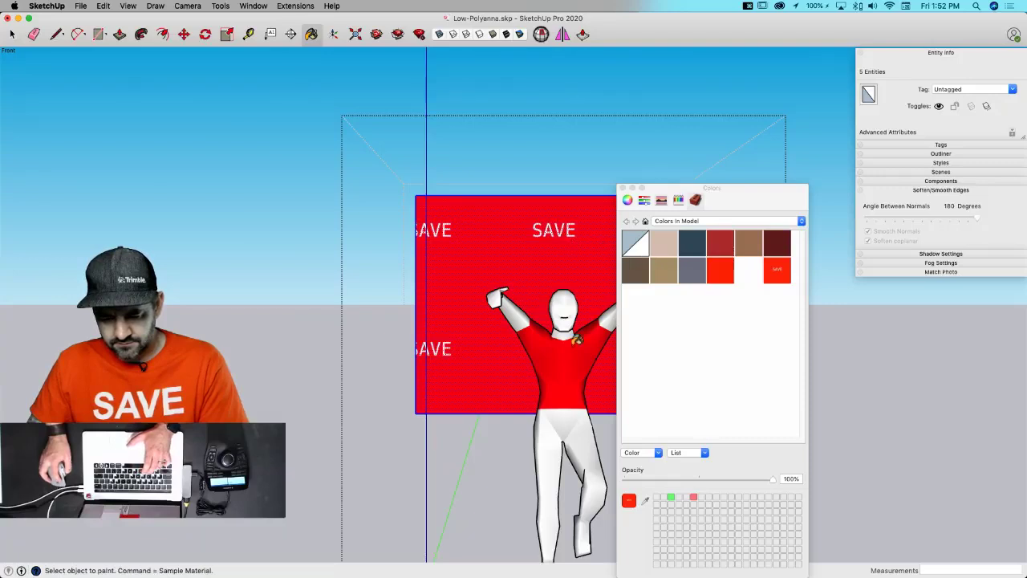
pyautogui.keyDown('shift'); pyautogui.click(565, 366); pyautogui.keyUp('shift')
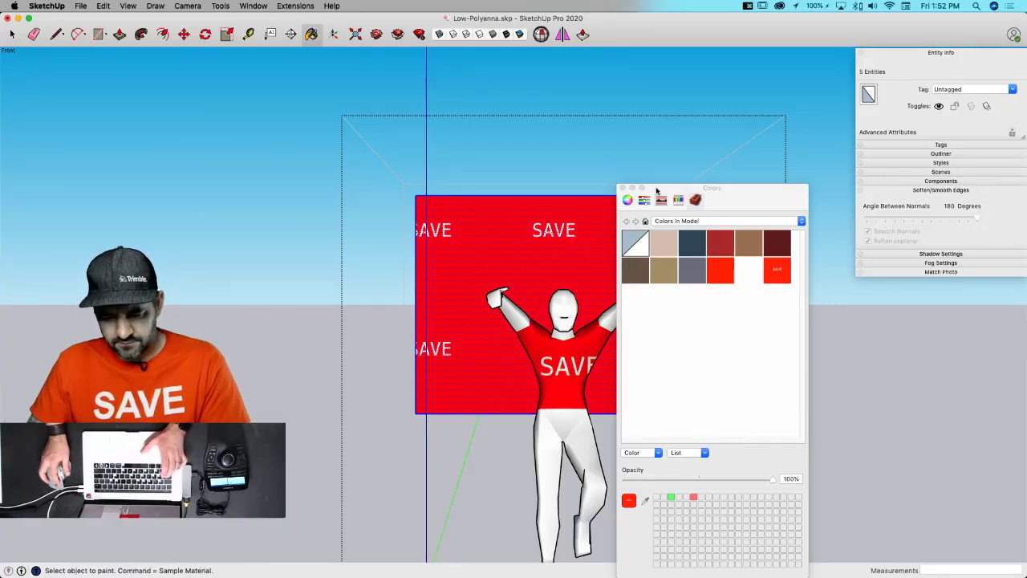
pyautogui.click(622, 188)
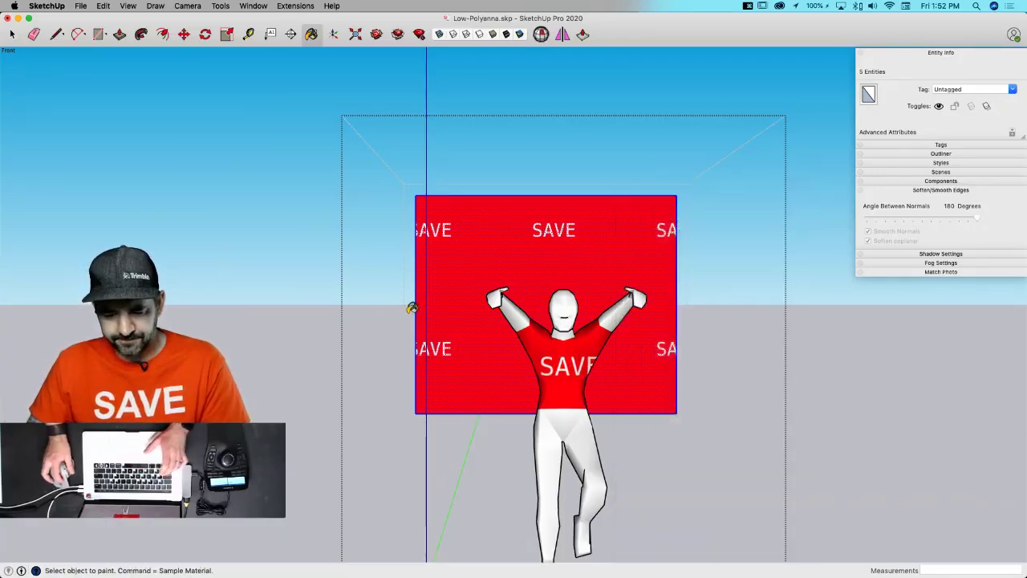
pyautogui.moveTo(534, 371)
pyautogui.mouseDown(button='middle')
pyautogui.moveTo(577, 405)
pyautogui.moveTo(550, 378)
pyautogui.moveTo(287, 358)
pyautogui.mouseUp(button='middle')
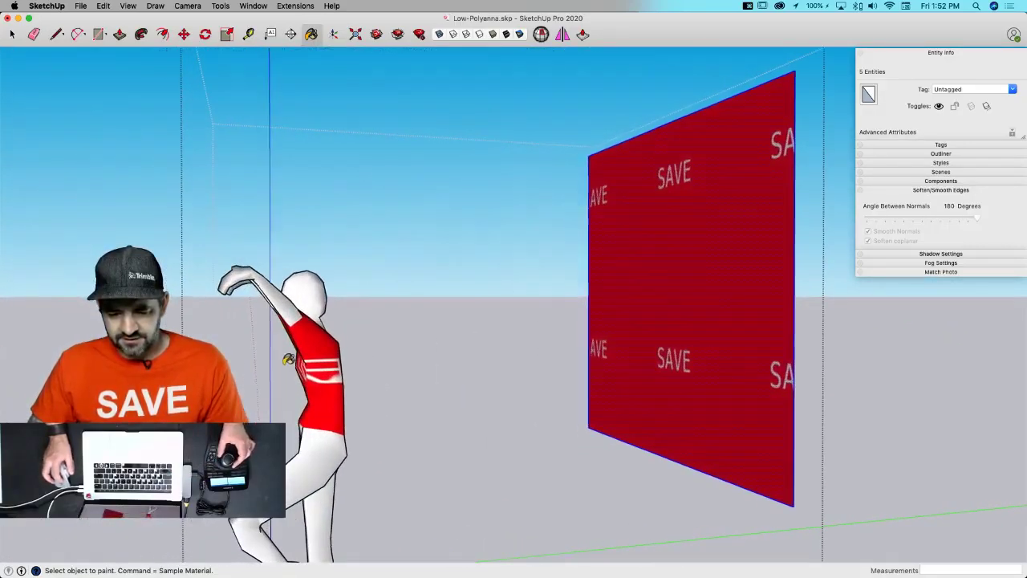
# - Reposition the texture on the upright panel, scaling it down so three smaller SAVE tiles fit across the face
pyautogui.moveTo(328, 394)
pyautogui.mouseDown(button='middle')
pyautogui.moveTo(343, 357)
pyautogui.moveTo(396, 378)
pyautogui.moveTo(451, 360)
pyautogui.moveTo(520, 260)
pyautogui.moveTo(515, 222)
pyautogui.mouseUp(button='middle')
pyautogui.press('space')
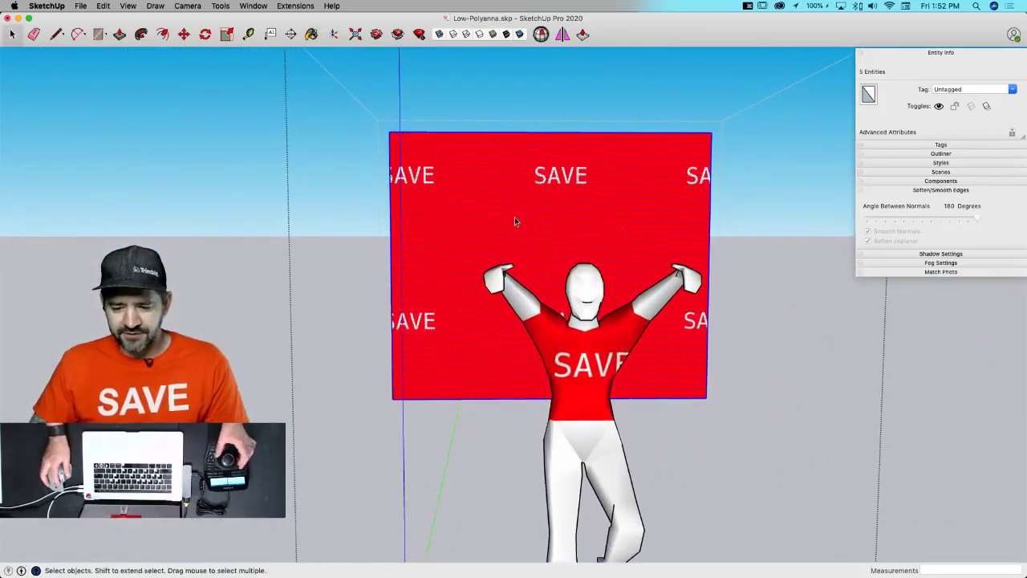
pyautogui.click(515, 222)
pyautogui.rightClick(525, 225)
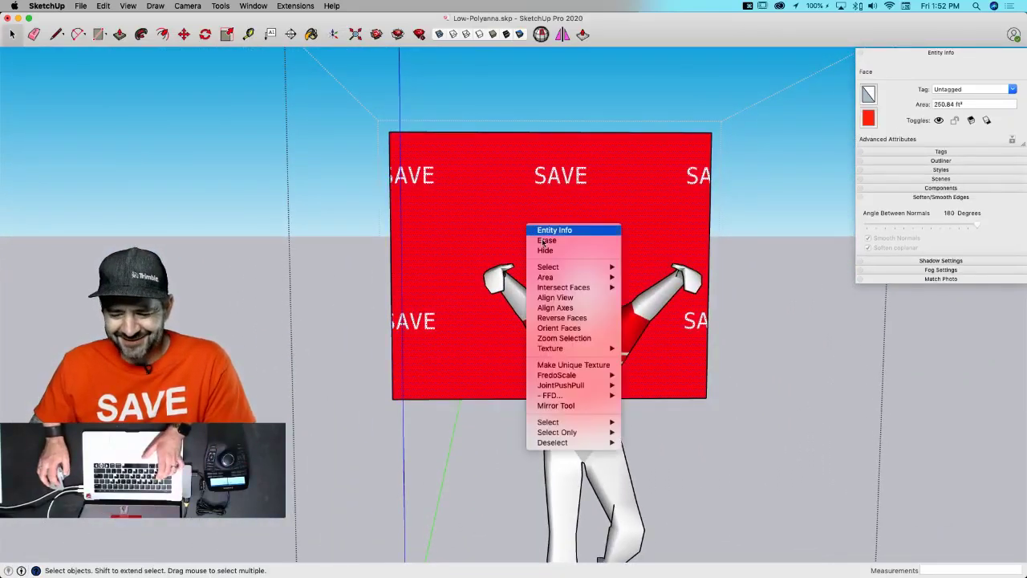
pyautogui.moveTo(577, 348)
pyautogui.click(656, 348)
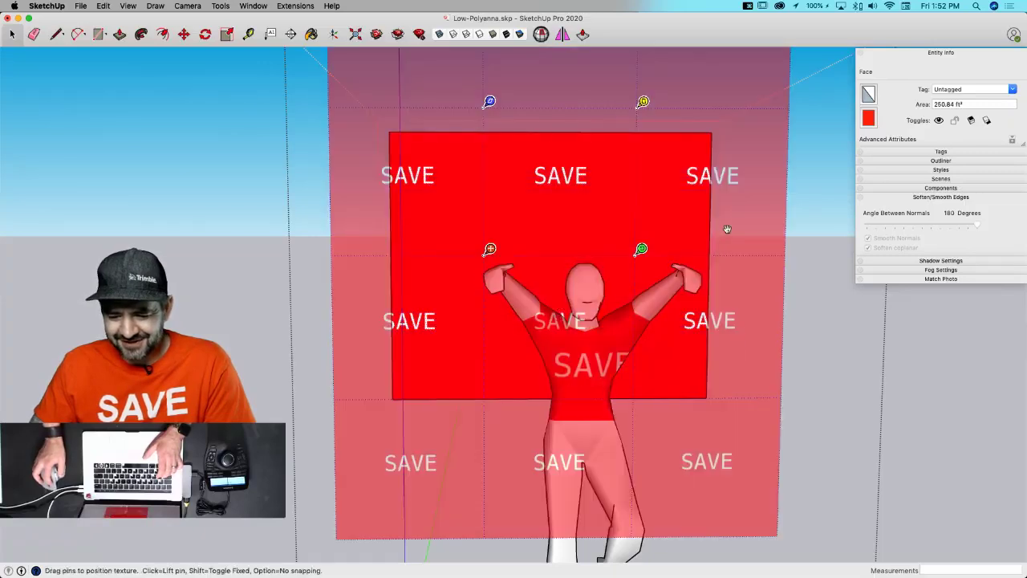
pyautogui.moveTo(641, 249); pyautogui.dragTo(608, 249)
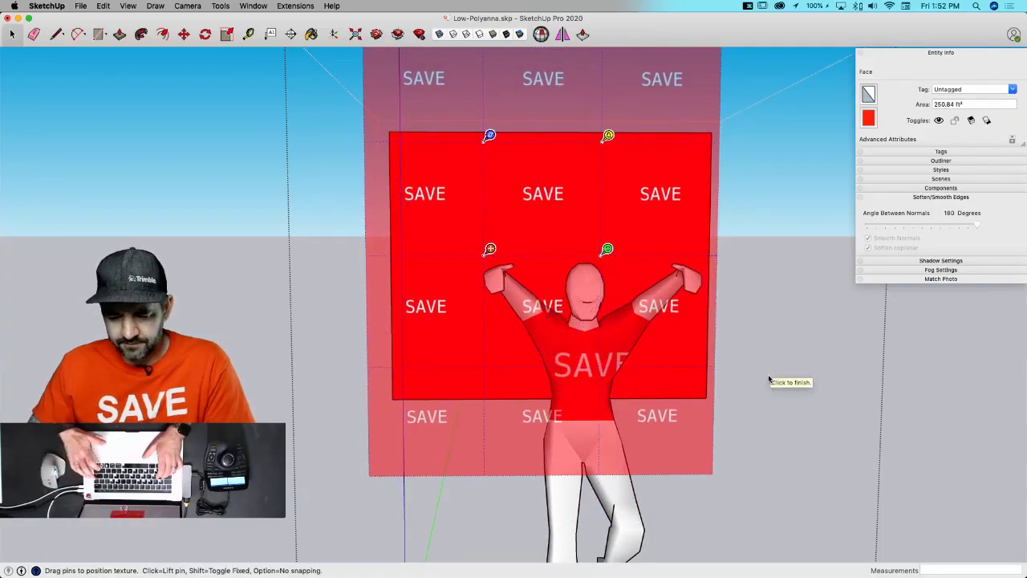
pyautogui.press('Return')
# - Switch to the front view, sample the rescaled SAVE texture from the panel, and repaint all of the shirt's matching faces
pyautogui.press('super+2')
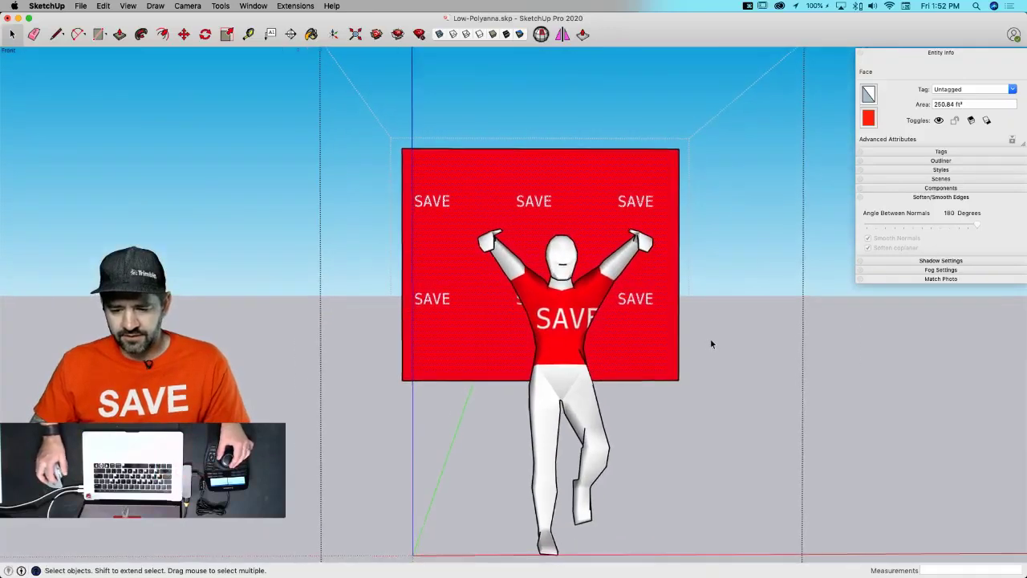
pyautogui.press('b')
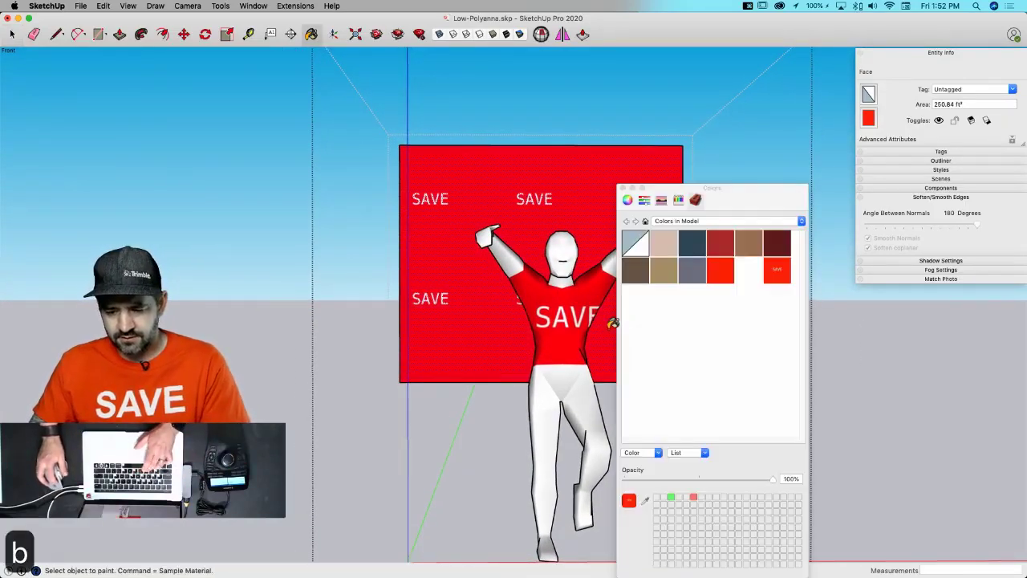
pyautogui.moveTo(769, 193); pyautogui.dragTo(944, 180)
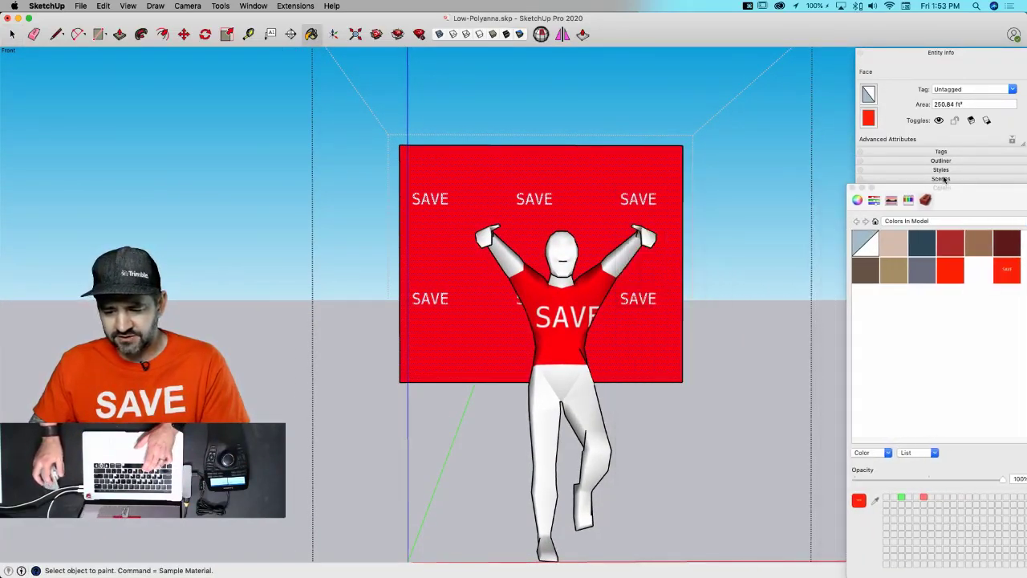
pyautogui.press('b')
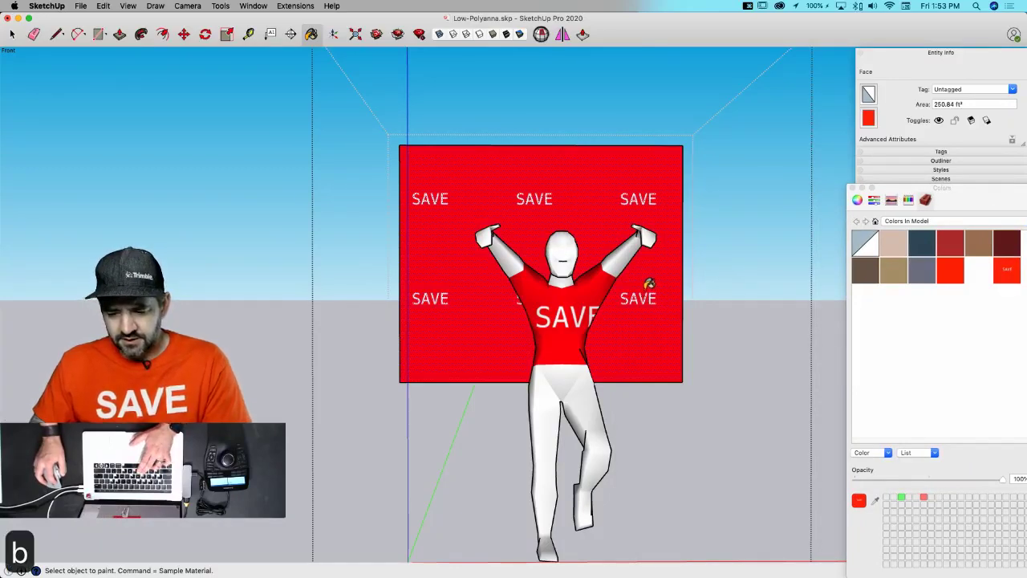
pyautogui.keyDown('super'); pyautogui.click(650, 278); pyautogui.keyUp('super')
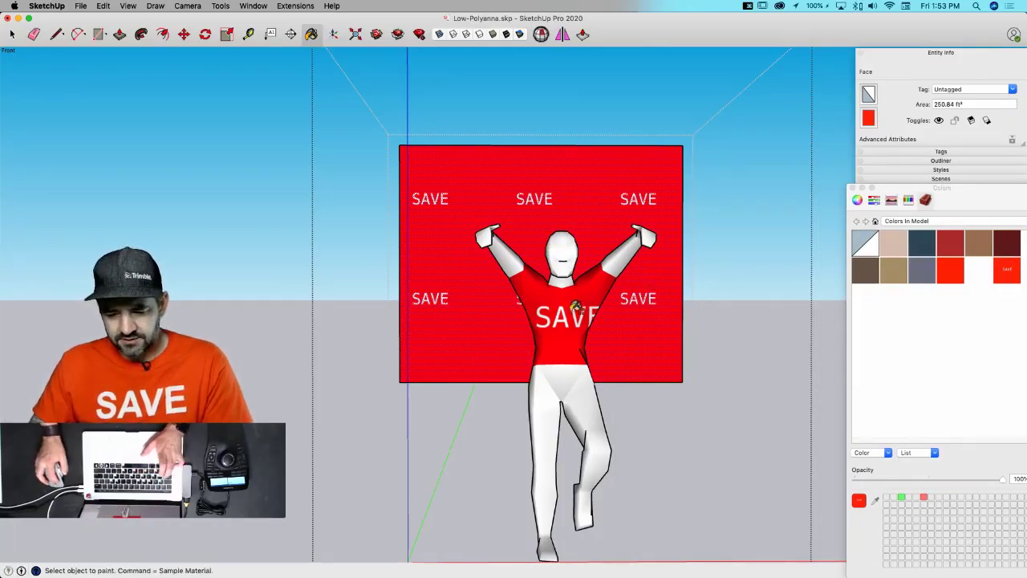
pyautogui.press('shift')
pyautogui.keyDown('shift'); pyautogui.click(565, 309); pyautogui.keyUp('shift')
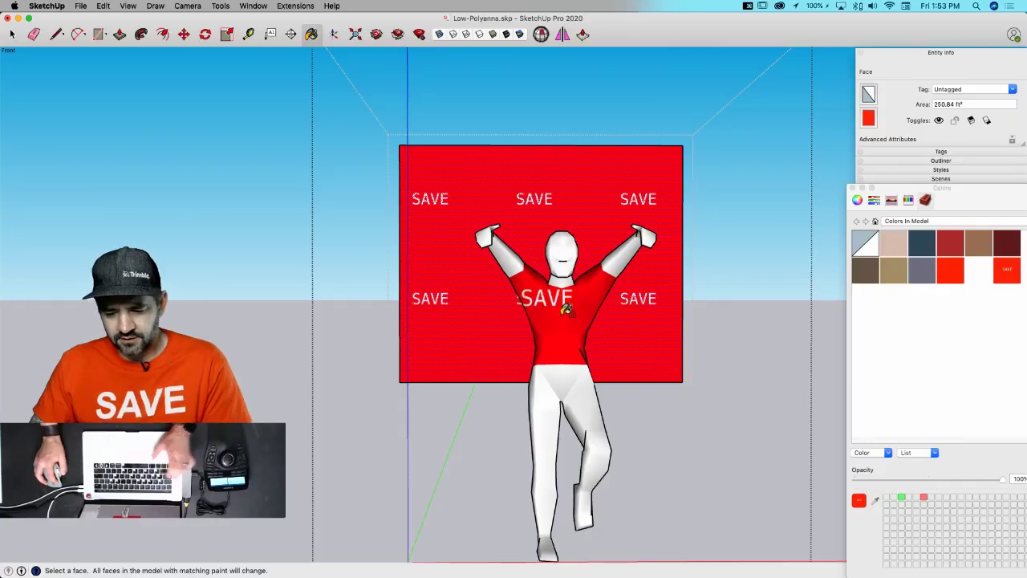
# - Move the panel slightly sideways and downward so a SAVE tile lines up behind the figure's chest
pyautogui.press('m')
pyautogui.click(633, 352)
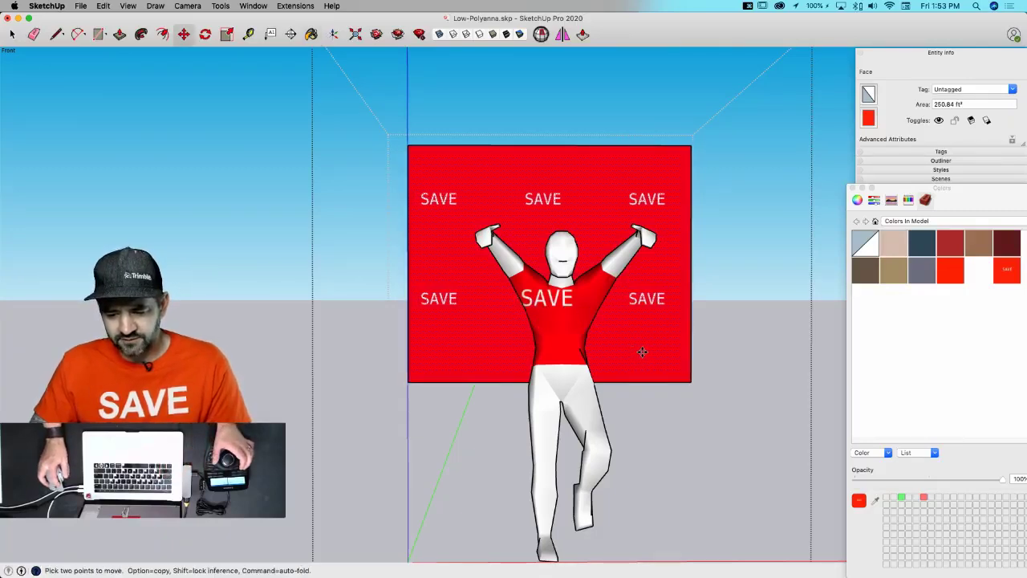
pyautogui.click(649, 351)
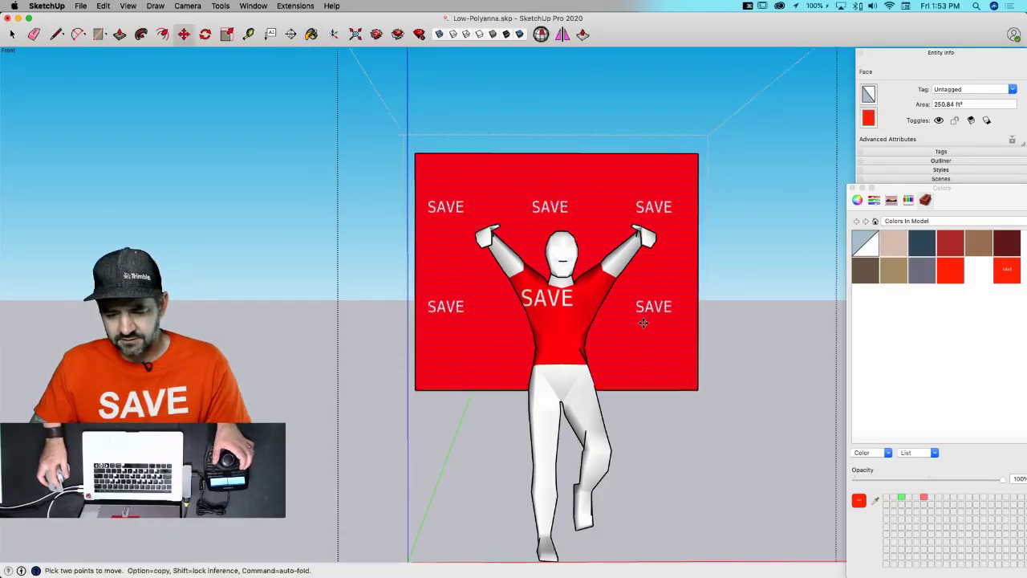
pyautogui.click(644, 323)
# - Try to repaint the shirt's matching faces with the SAVE texture from the moved panel, and undo the paint
pyautogui.press('b')
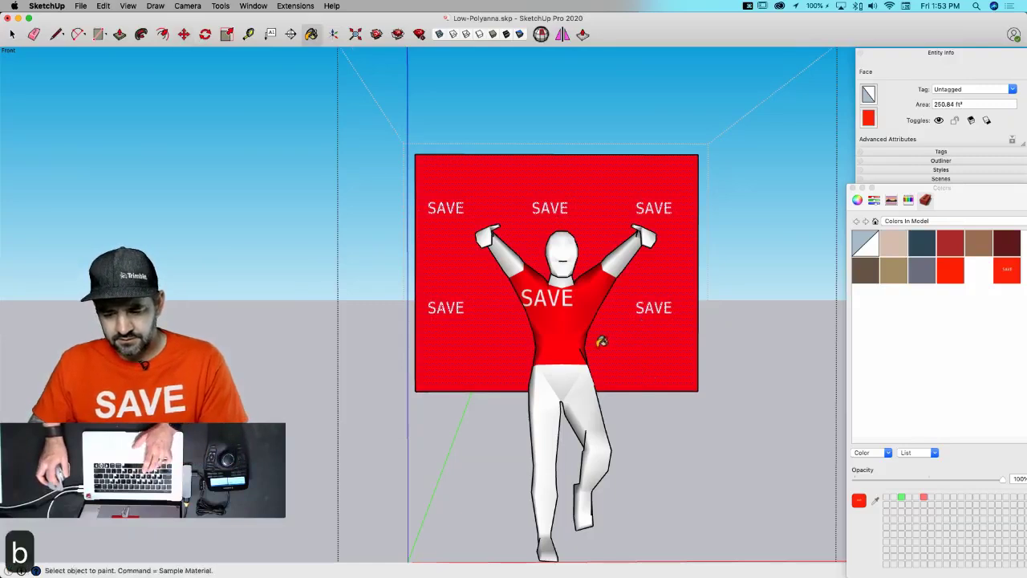
pyautogui.click(559, 317)
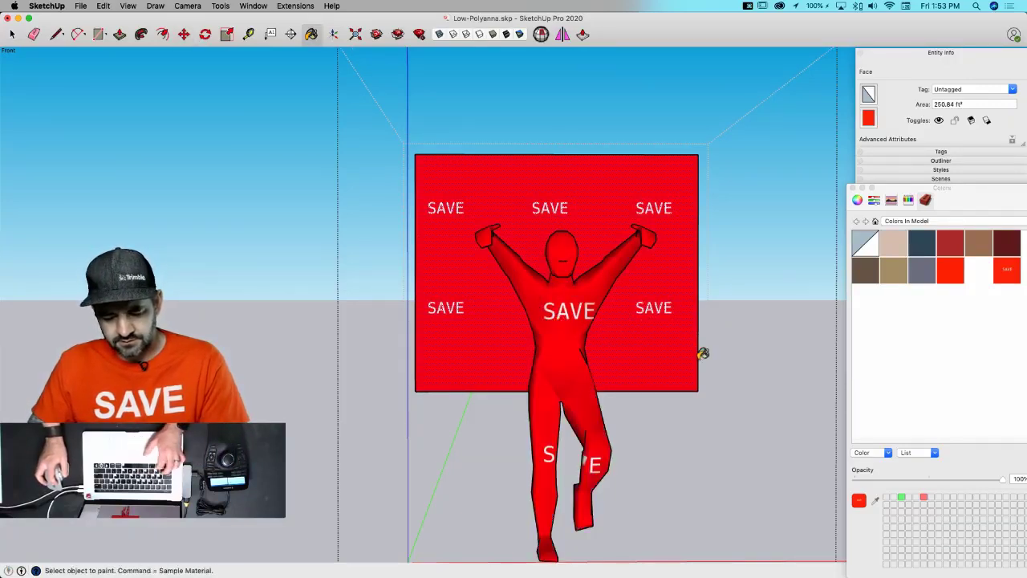
pyautogui.press('super+z')
# - Nudge the panel slightly back sideways to center the SAVE tile behind the figure's chest
pyautogui.press('space')
pyautogui.press('m')
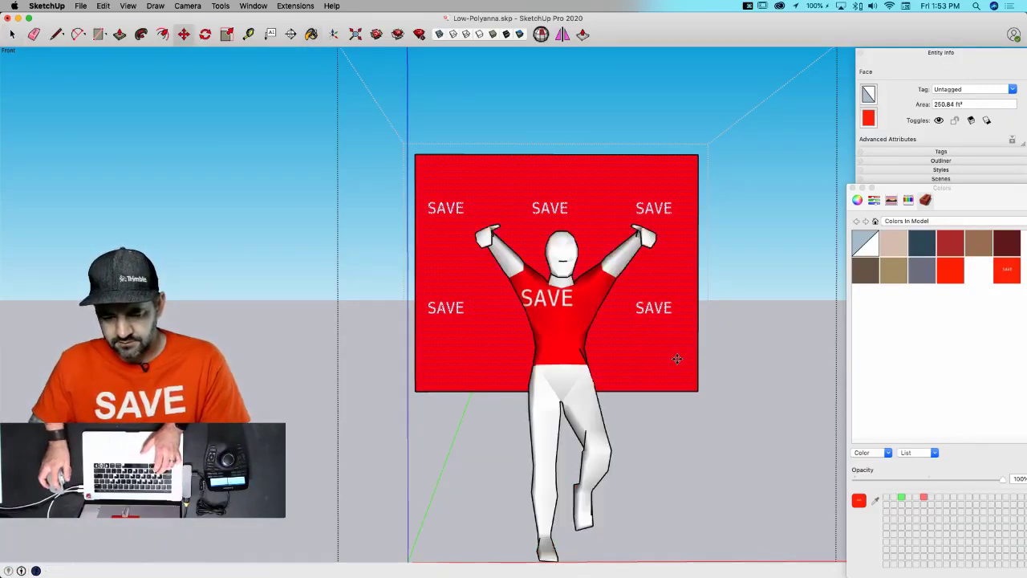
pyautogui.click(677, 360)
pyautogui.click(674, 358)
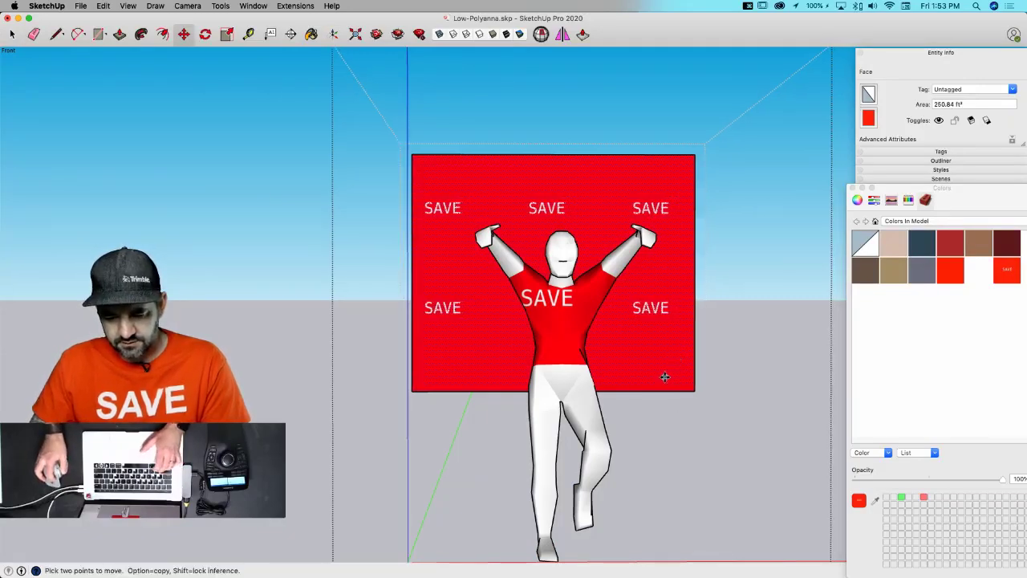
# - Sample the SAVE texture from the nudged panel, repaint all matching shirt faces with it, and clear the selection
pyautogui.press('b')
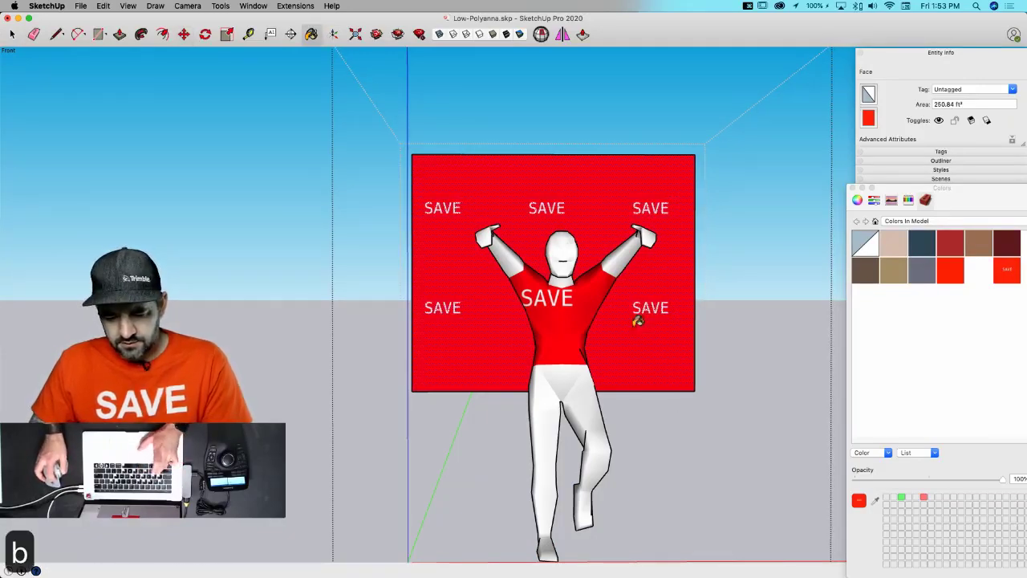
pyautogui.keyDown('alt'); pyautogui.click(632, 326); pyautogui.keyUp('alt')
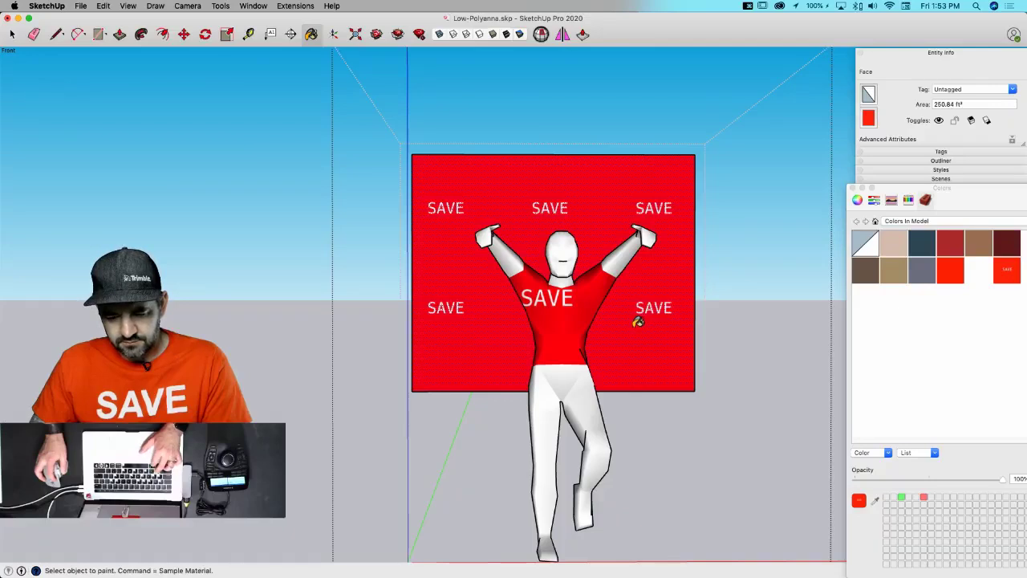
pyautogui.press('super+z')
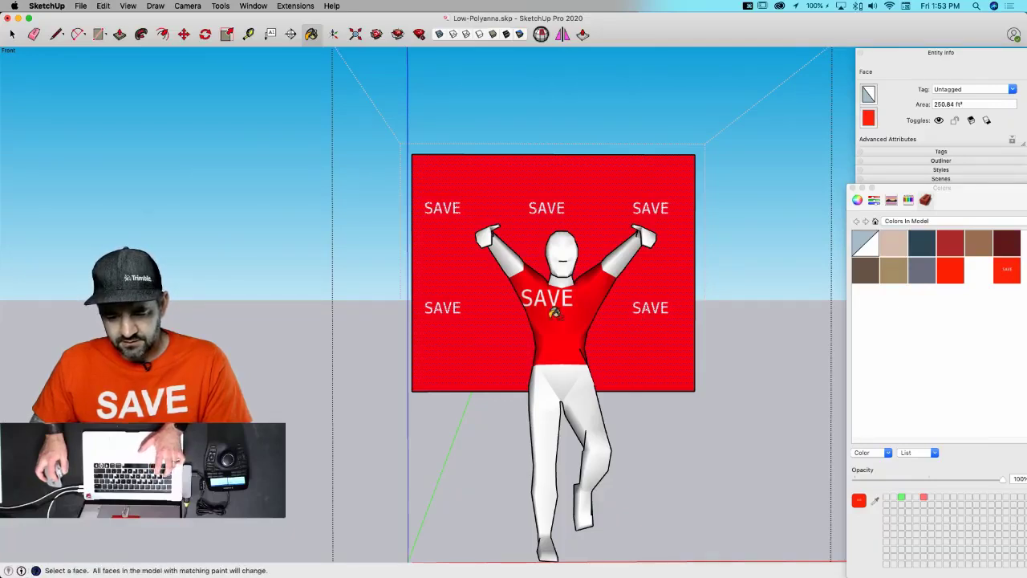
pyautogui.keyDown('shift'); pyautogui.click(562, 308); pyautogui.keyUp('shift')
pyautogui.press('space')
pyautogui.click(683, 442)
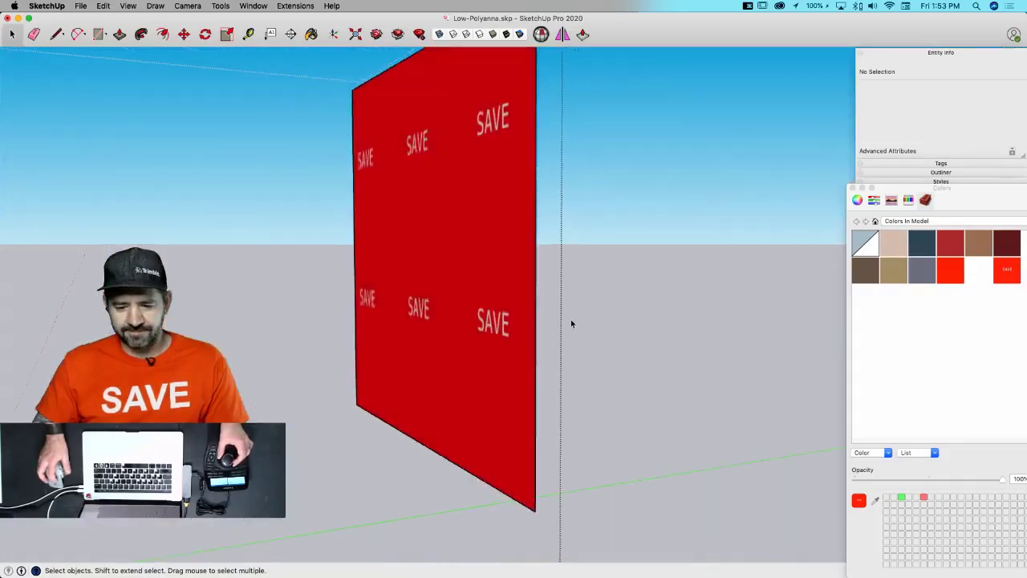
# - Select the whole upright textured panel behind the figure and delete it
pyautogui.moveTo(571, 323); pyautogui.dragTo(554, 158, button='middle')
pyautogui.moveTo(621, 114)
pyautogui.mouseDown()
pyautogui.moveTo(312, 309)
pyautogui.moveTo(337, 334)
pyautogui.mouseUp()
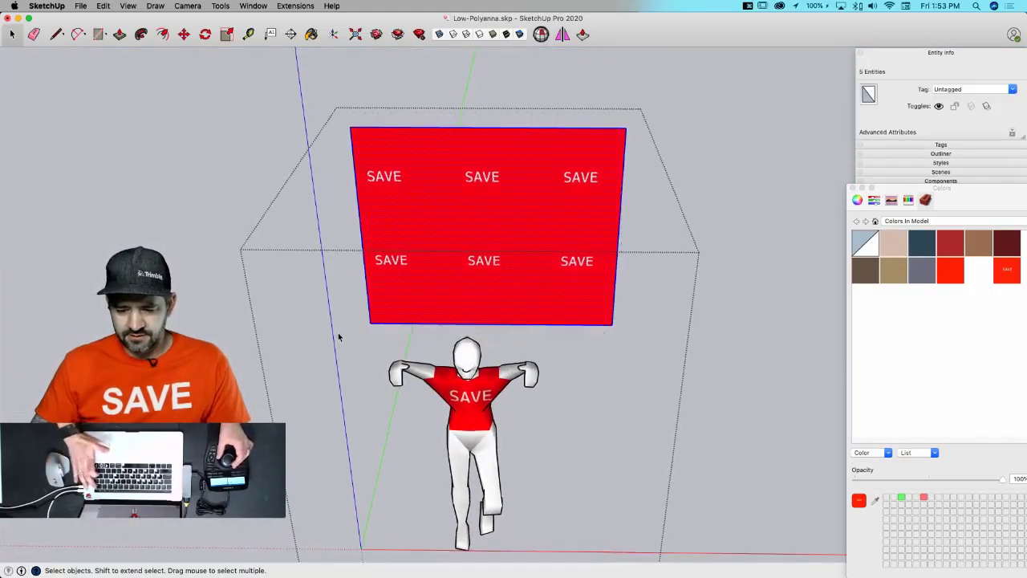
pyautogui.press('BackSpace')
# - Paint all the white faces of the head, arms and legs with the light skin-tone color, keeping the SAVE shirt
pyautogui.moveTo(499, 476); pyautogui.dragTo(422, 419, button='middle')
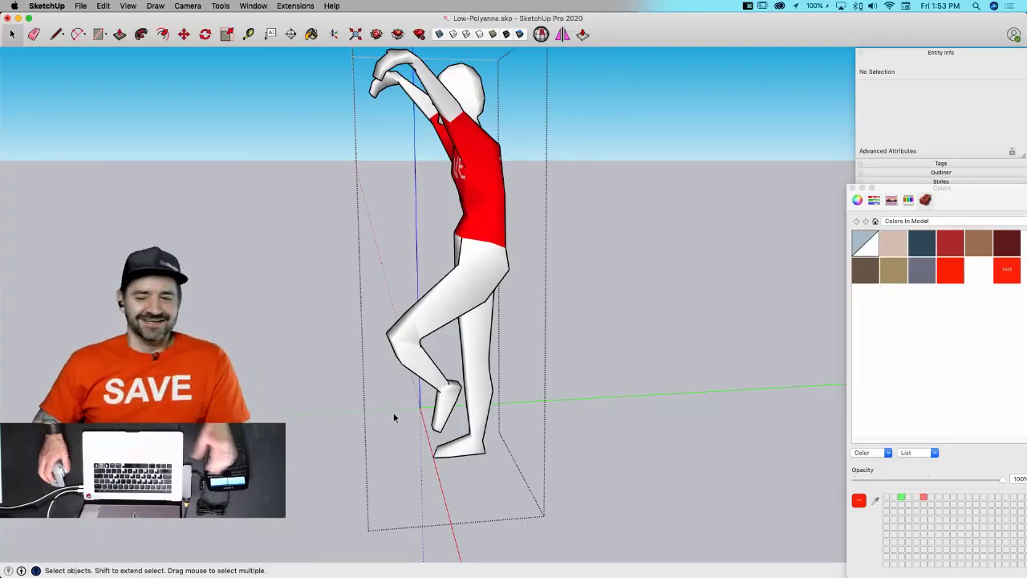
pyautogui.moveTo(426, 393); pyautogui.dragTo(514, 243, button='middle')
pyautogui.press('b')
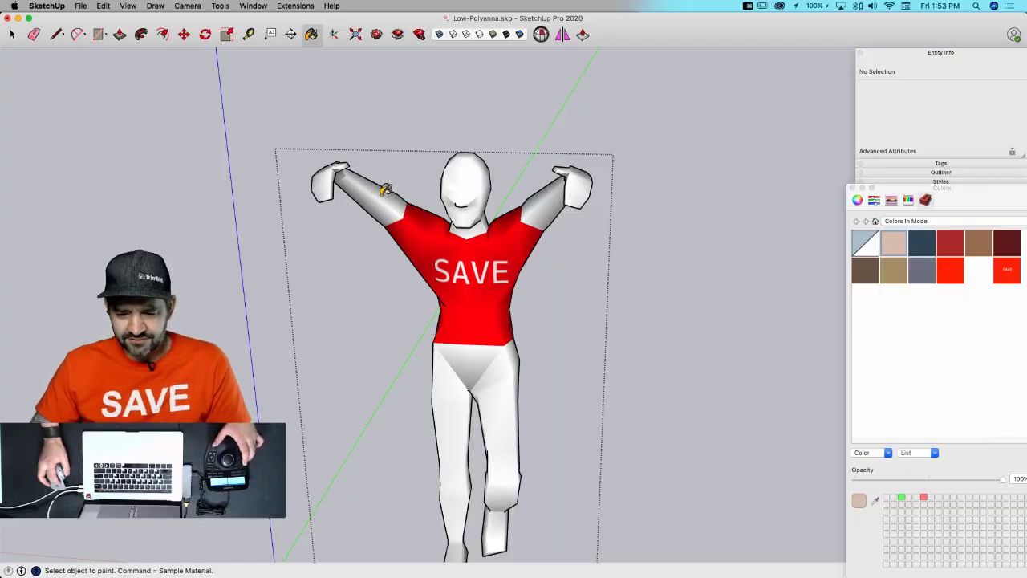
pyautogui.keyDown('shift'); pyautogui.click(383, 191); pyautogui.keyUp('shift')
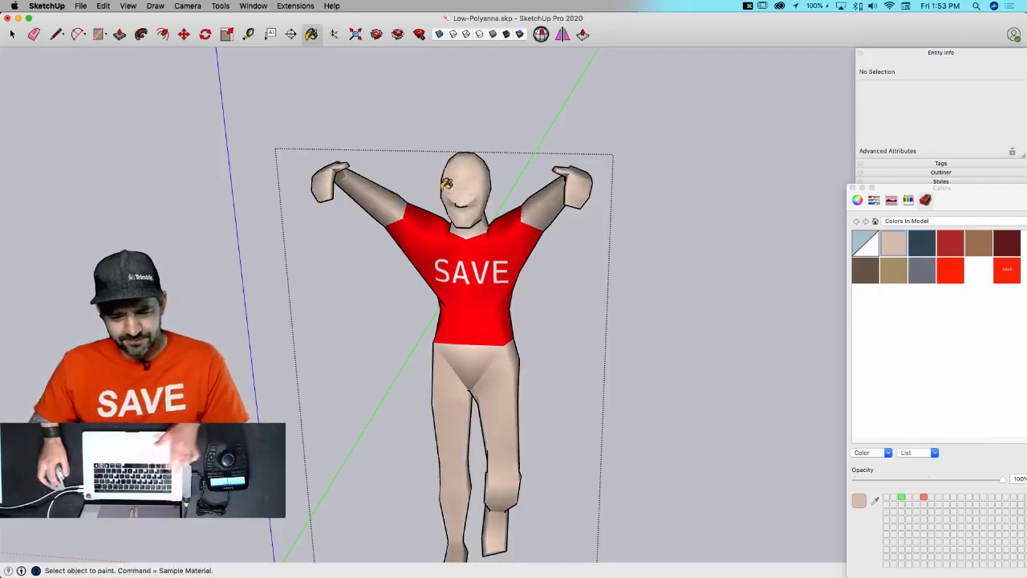
pyautogui.press('super+z')
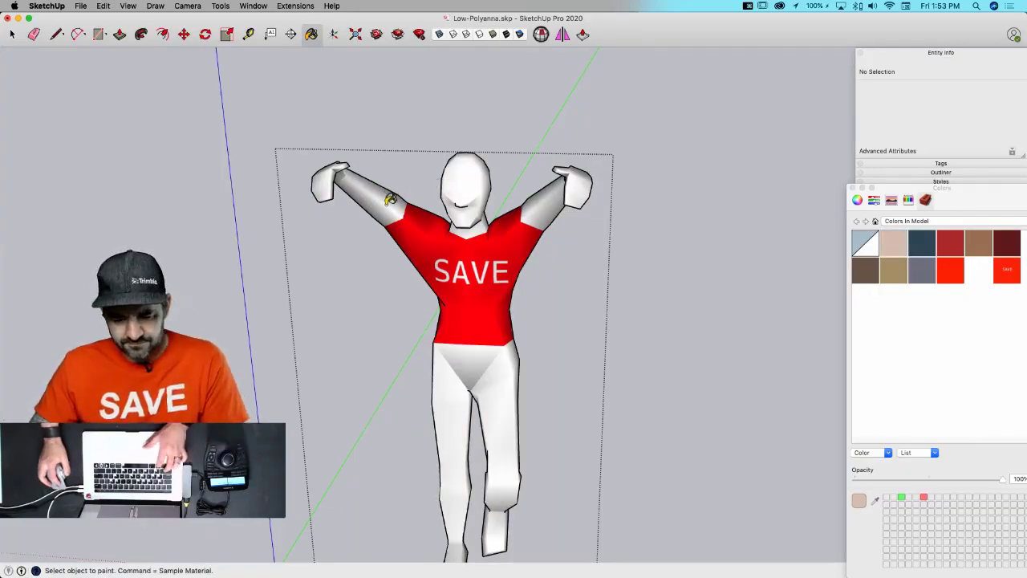
pyautogui.keyDown('shift'); pyautogui.click(392, 199); pyautogui.keyUp('shift')
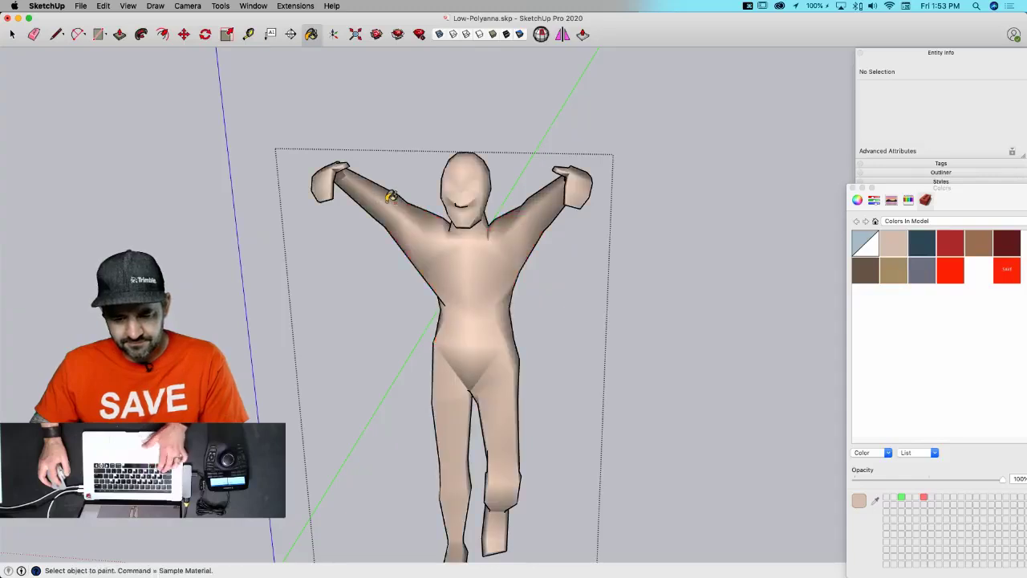
pyautogui.press('super+z')
pyautogui.keyDown('shift'); pyautogui.click(386, 196); pyautogui.keyUp('shift')
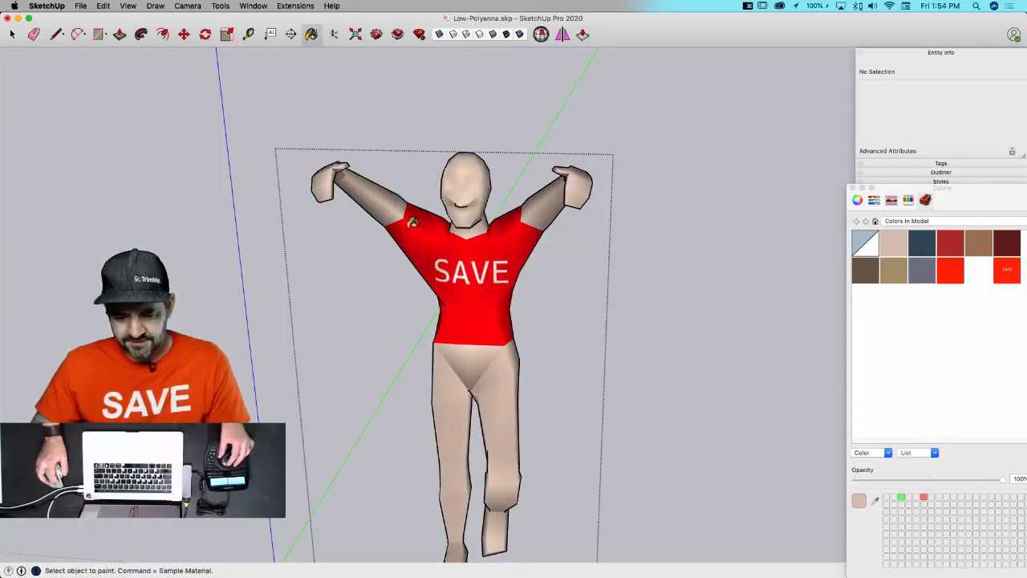
pyautogui.press('space')
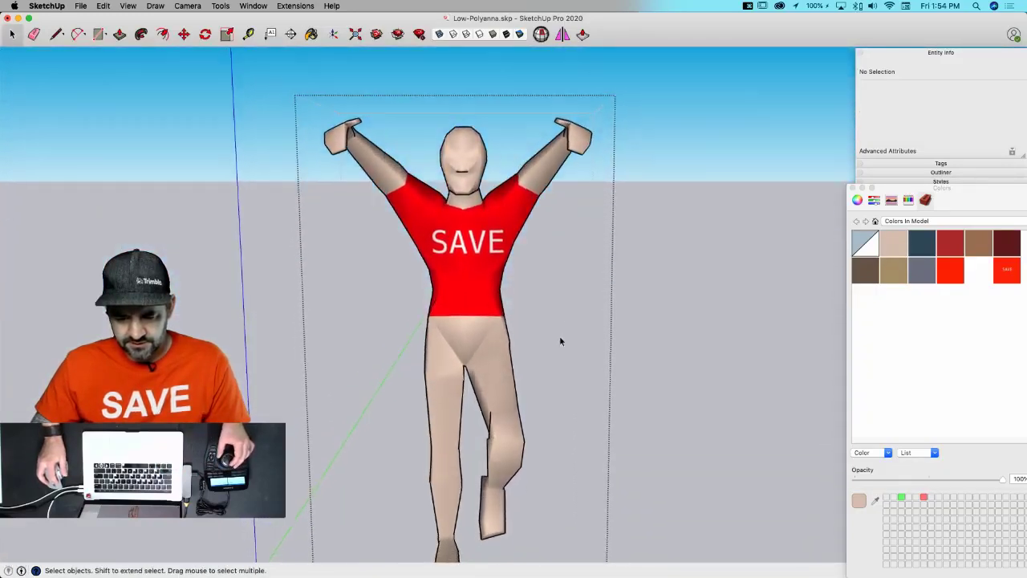
# - Select all skin-tone faces of the hips and both legs, from the shirt hem down to the ankles
pyautogui.moveTo(560, 340); pyautogui.dragTo(584, 330, button='middle')
pyautogui.moveTo(373, 406); pyautogui.dragTo(372, 406)
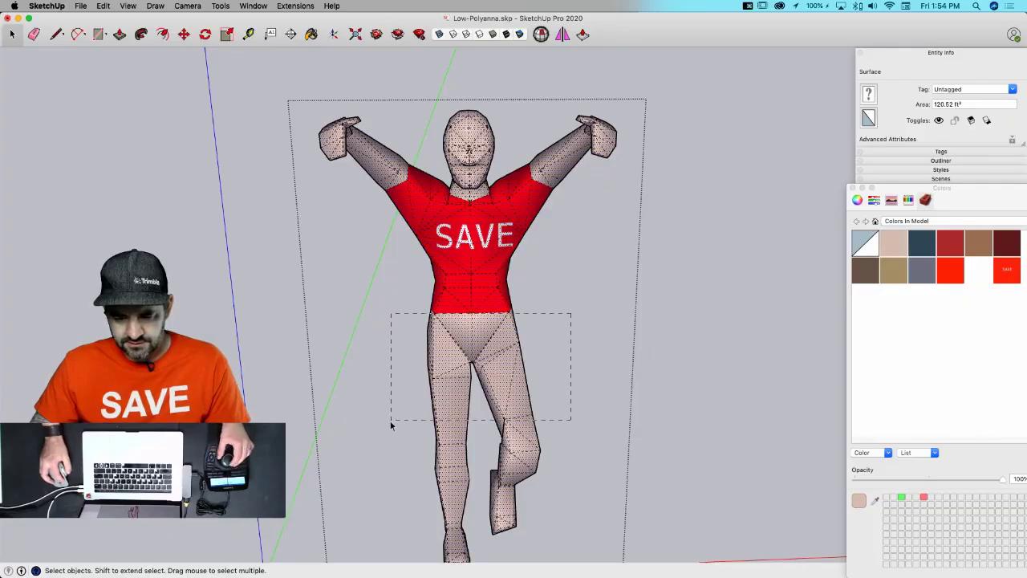
pyautogui.moveTo(404, 410); pyautogui.dragTo(398, 415)
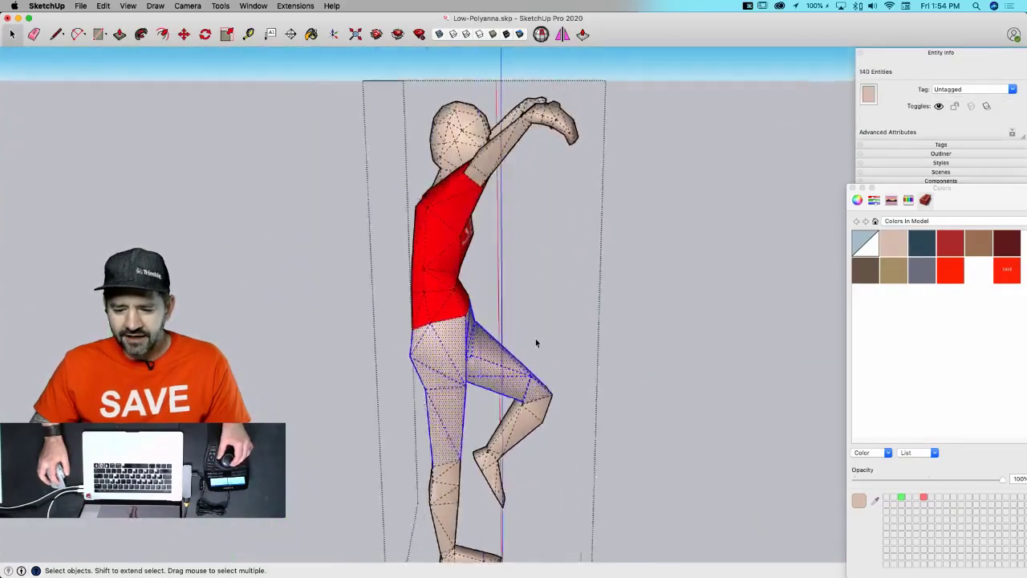
pyautogui.moveTo(535, 338); pyautogui.dragTo(579, 340, button='middle')
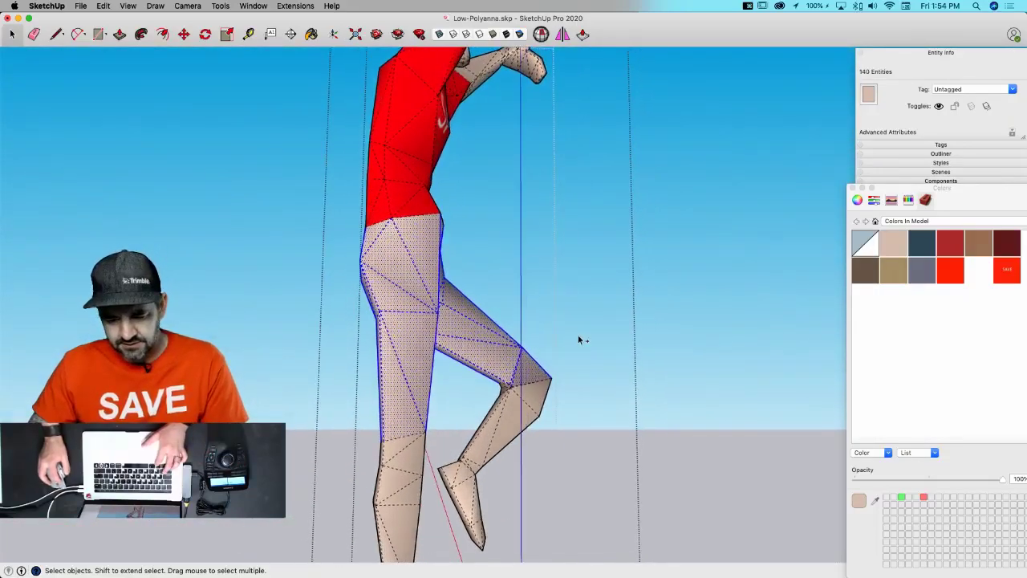
pyautogui.keyDown('shift'); pyautogui.moveTo(578, 337); pyautogui.dragTo(461, 482); pyautogui.keyUp('shift')
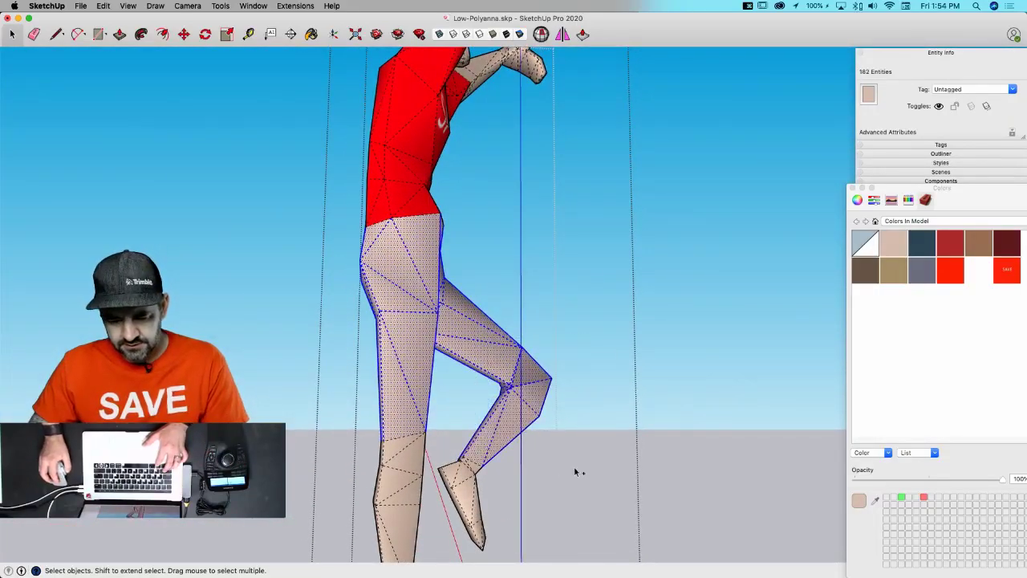
pyautogui.moveTo(426, 479); pyautogui.dragTo(436, 374, button='middle')
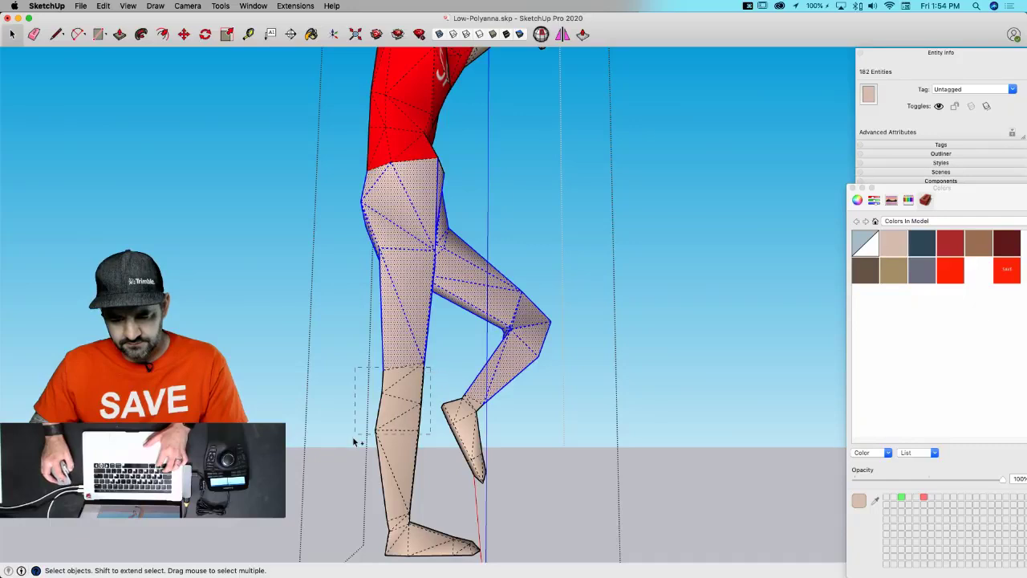
pyautogui.keyDown('shift'); pyautogui.moveTo(329, 485); pyautogui.dragTo(330, 480); pyautogui.keyUp('shift')
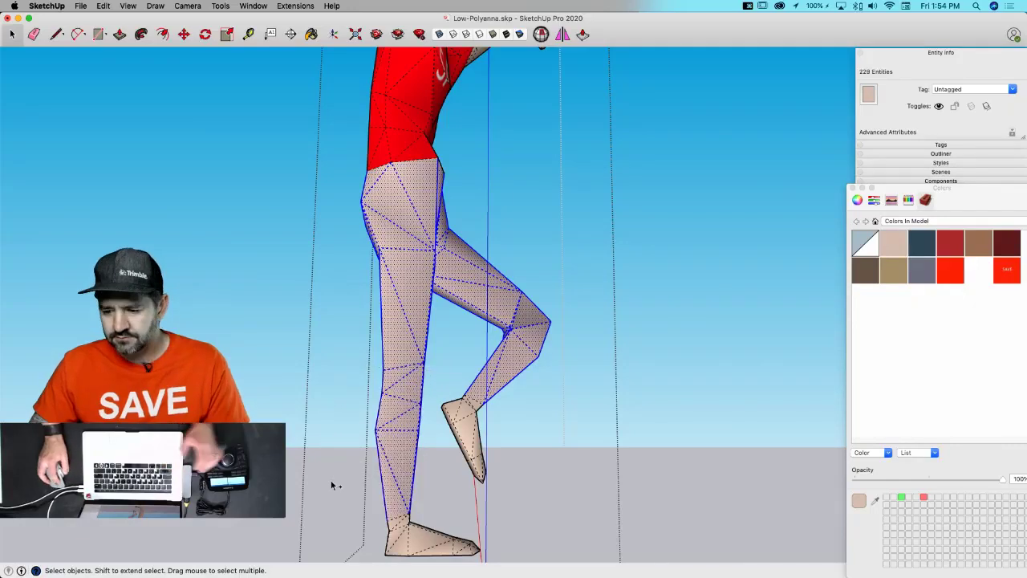
# - Paint the selected hip and leg faces with the black Licorice color and turn off the hidden geometry display
pyautogui.click(869, 270)
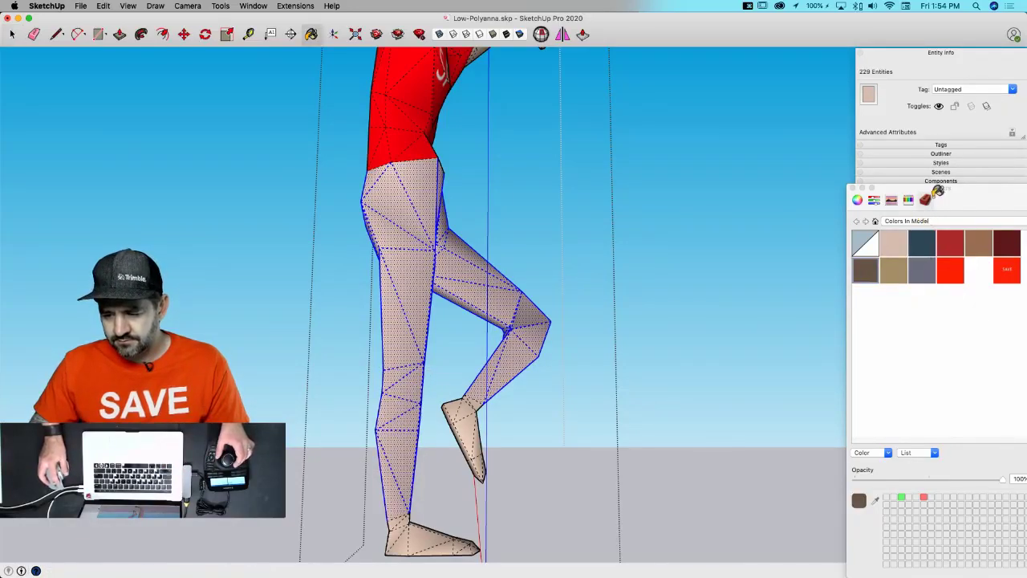
pyautogui.click(858, 200)
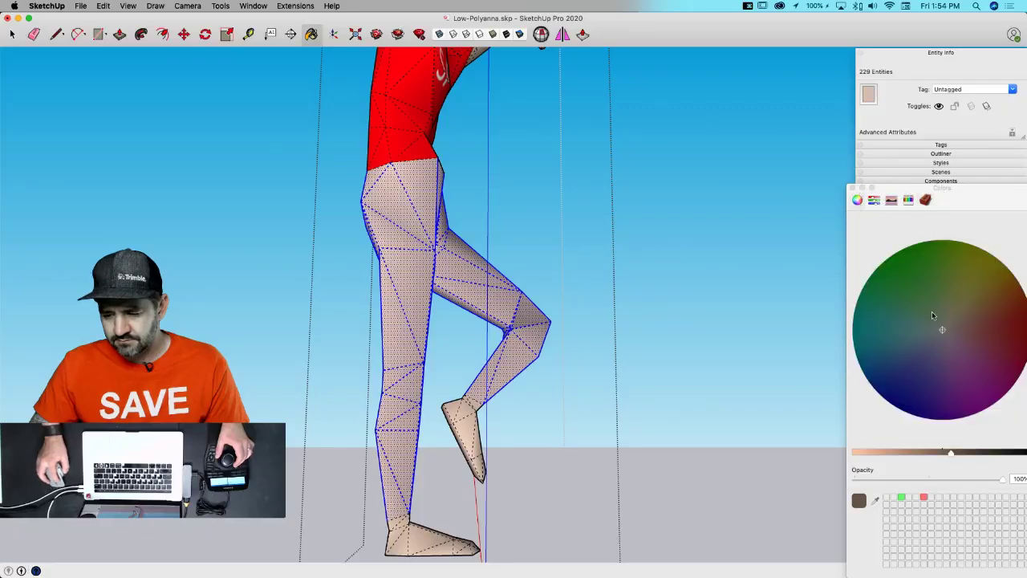
pyautogui.click(907, 200)
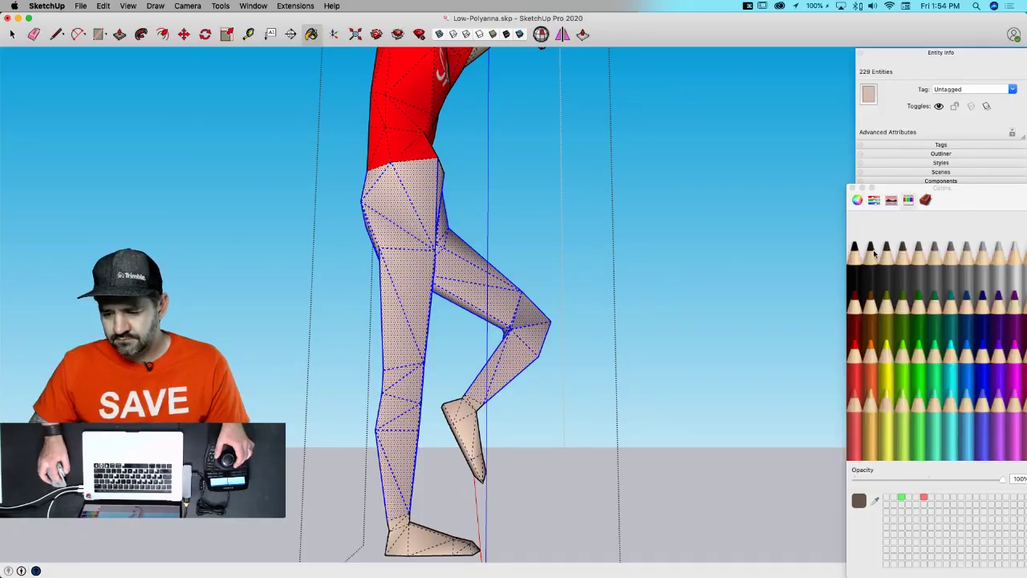
pyautogui.click(853, 257)
pyautogui.click(414, 203)
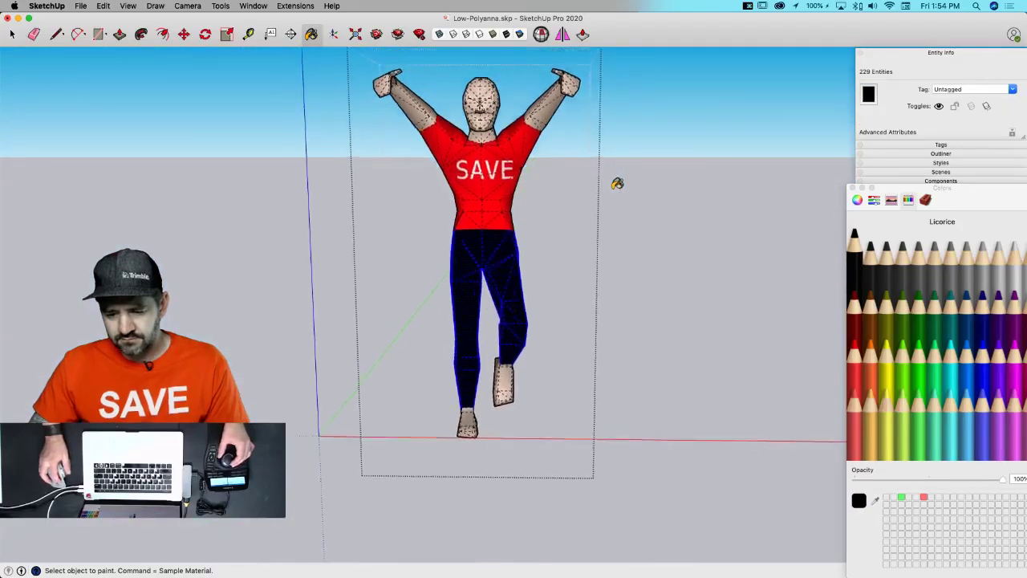
pyautogui.press('space')
pyautogui.click(603, 204)
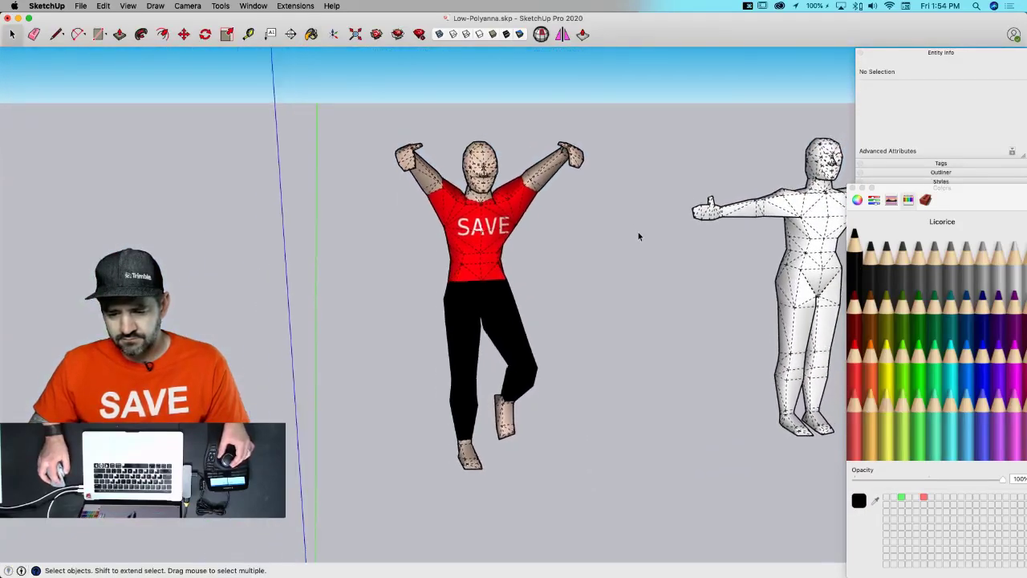
pyautogui.click(852, 188)
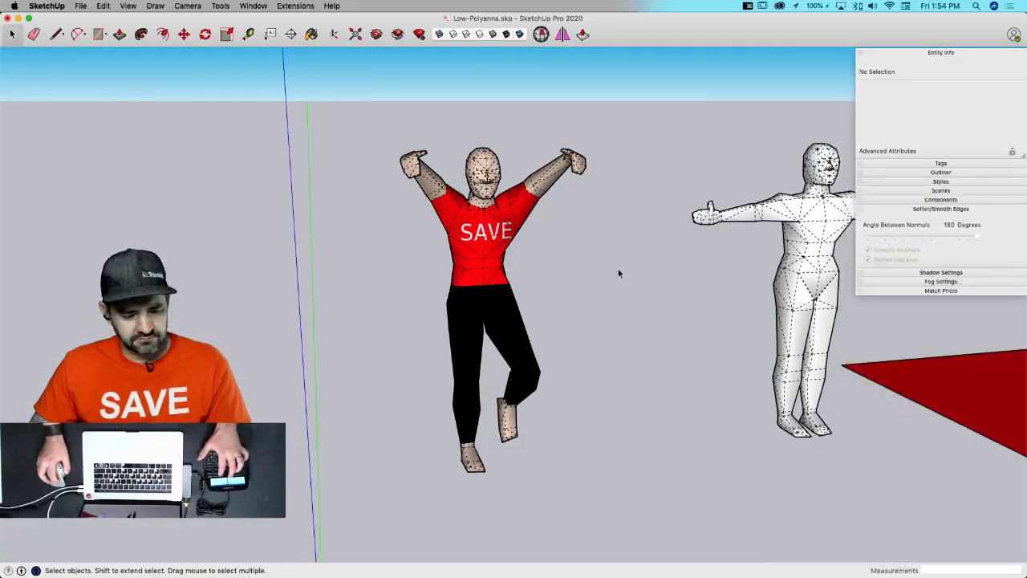
pyautogui.hotkey('alt', 'h')
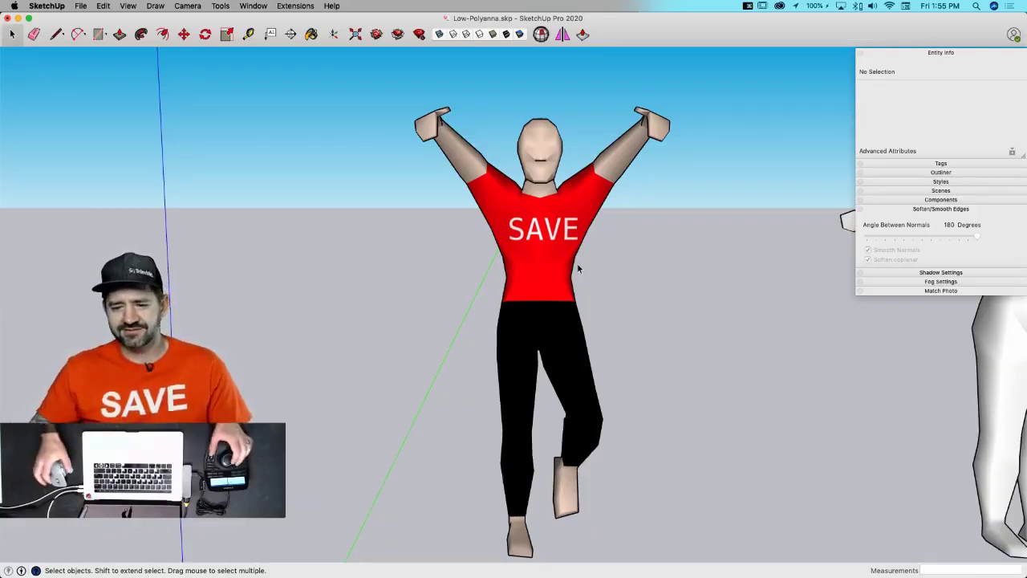
# - Show hidden geometry and select the edges running across the front and back of the chest below the armpits
pyautogui.scroll(3, 571, 253)
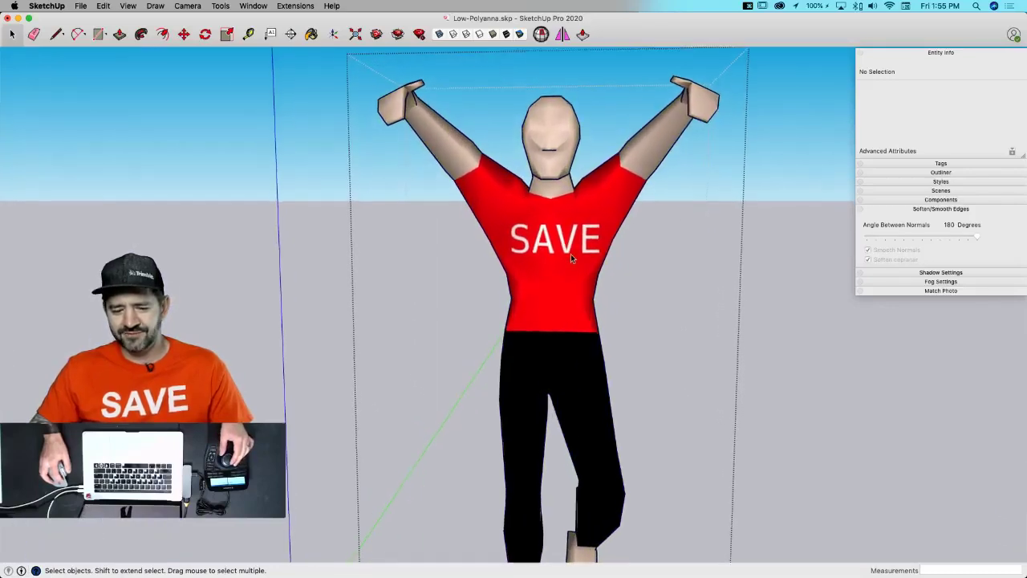
pyautogui.hotkey('alt', 'h')
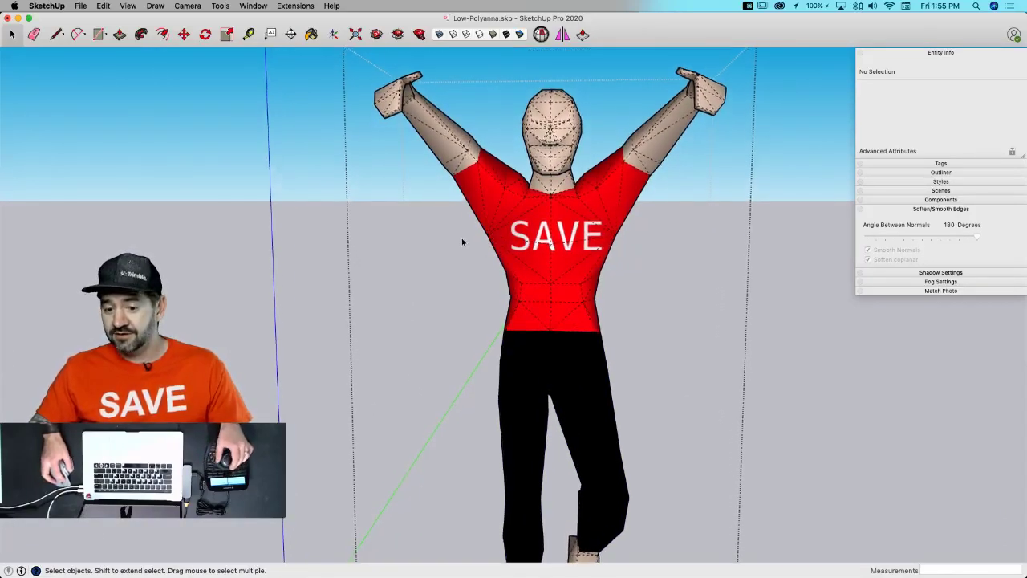
pyautogui.moveTo(458, 218); pyautogui.dragTo(665, 257)
pyautogui.scroll(1, 655, 258)
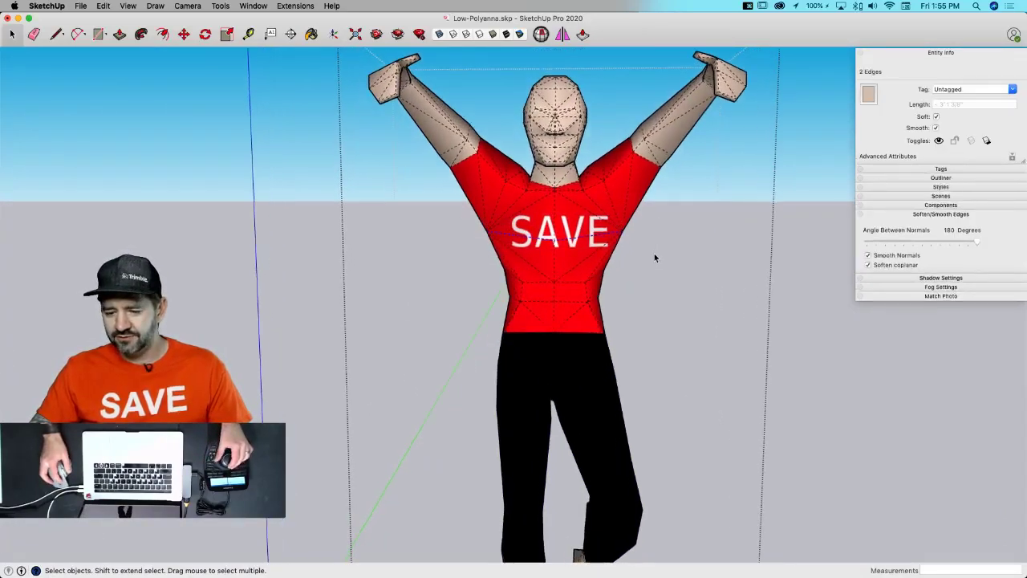
pyautogui.moveTo(654, 258); pyautogui.dragTo(474, 248, button='middle')
pyautogui.moveTo(467, 234); pyautogui.dragTo(727, 288)
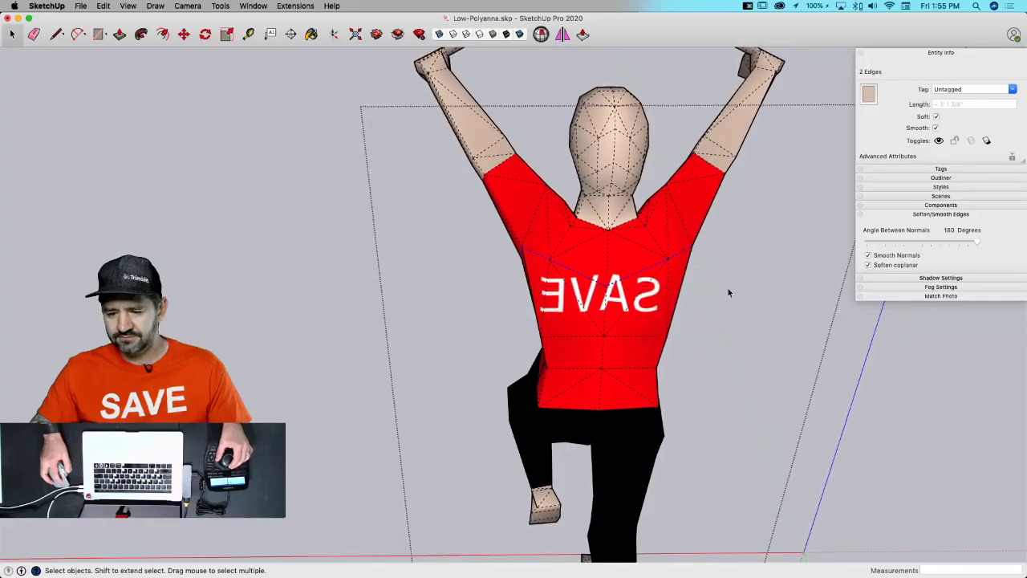
pyautogui.moveTo(729, 292); pyautogui.dragTo(521, 311, button='middle')
# - Scale the selected chest edges to 0.88 along the red axis and clear the selection
pyautogui.press('s')
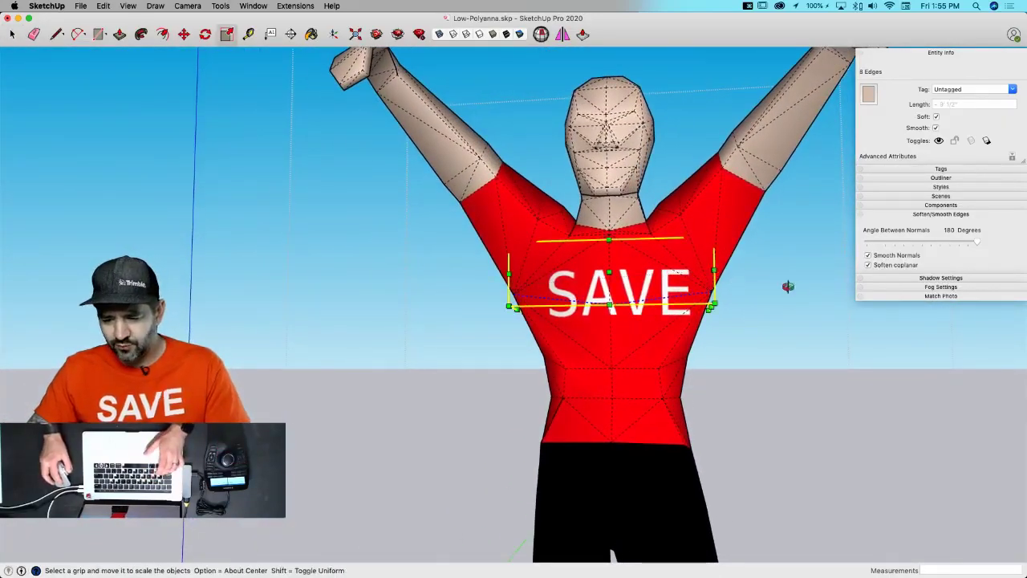
pyautogui.moveTo(788, 286); pyautogui.dragTo(711, 280, button='middle')
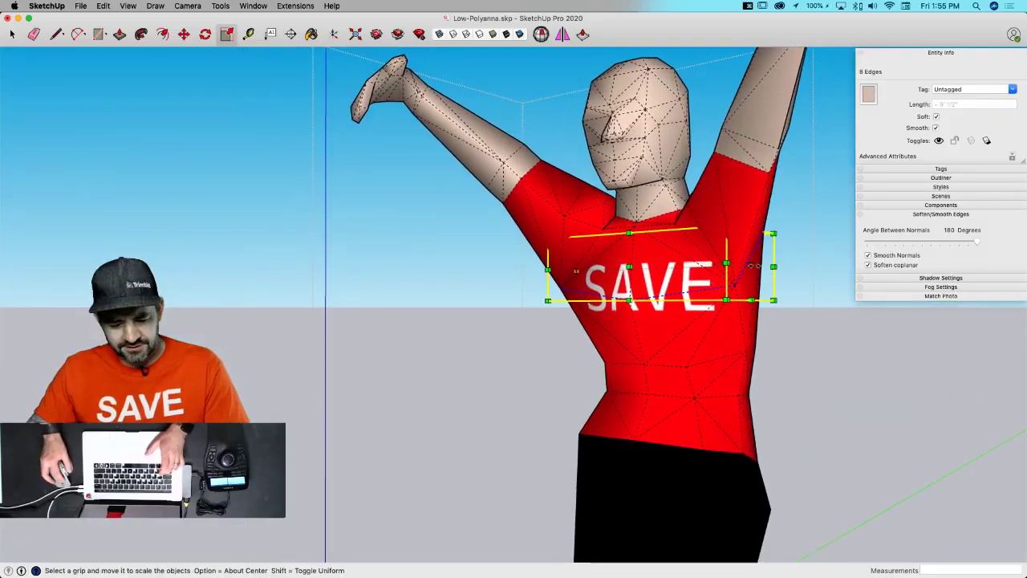
pyautogui.keyDown('alt'); pyautogui.moveTo(772, 266); pyautogui.dragTo(738, 268); pyautogui.keyUp('alt')
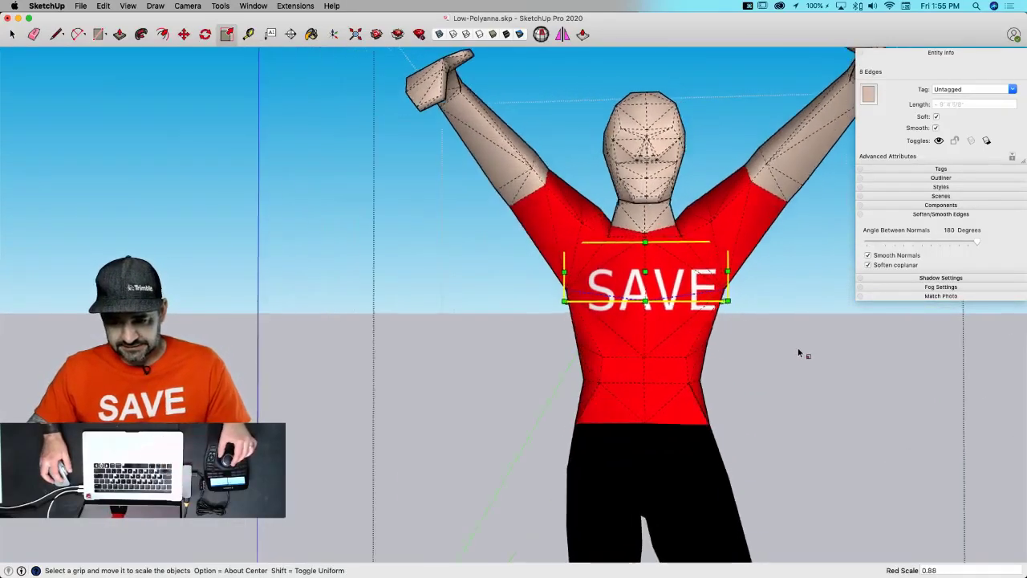
pyautogui.press('space')
pyautogui.click(789, 349)
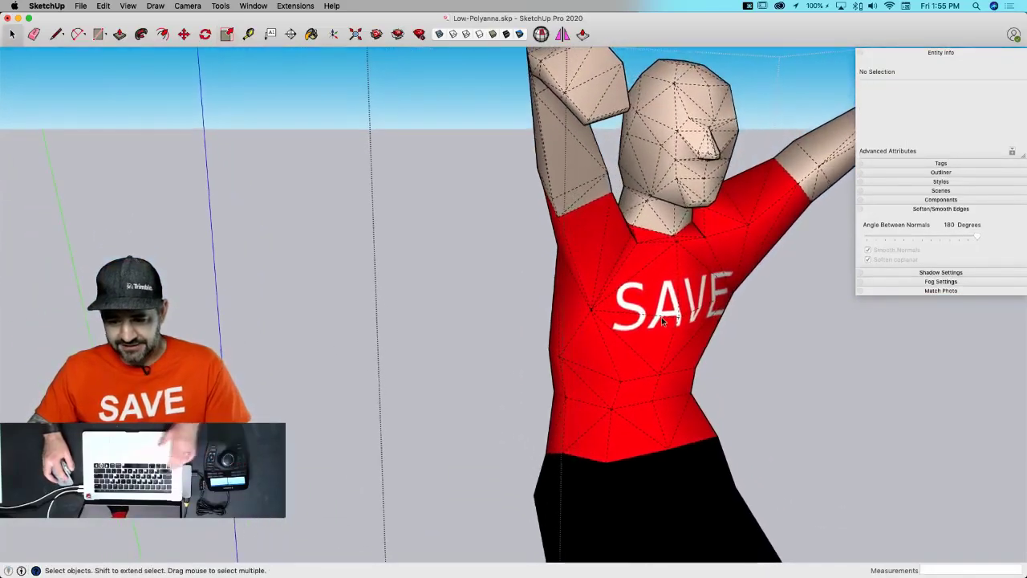
# - Scale the two edges crossing the SAVE lettering on the front of the chest slightly narrower about their center
pyautogui.click(688, 315)
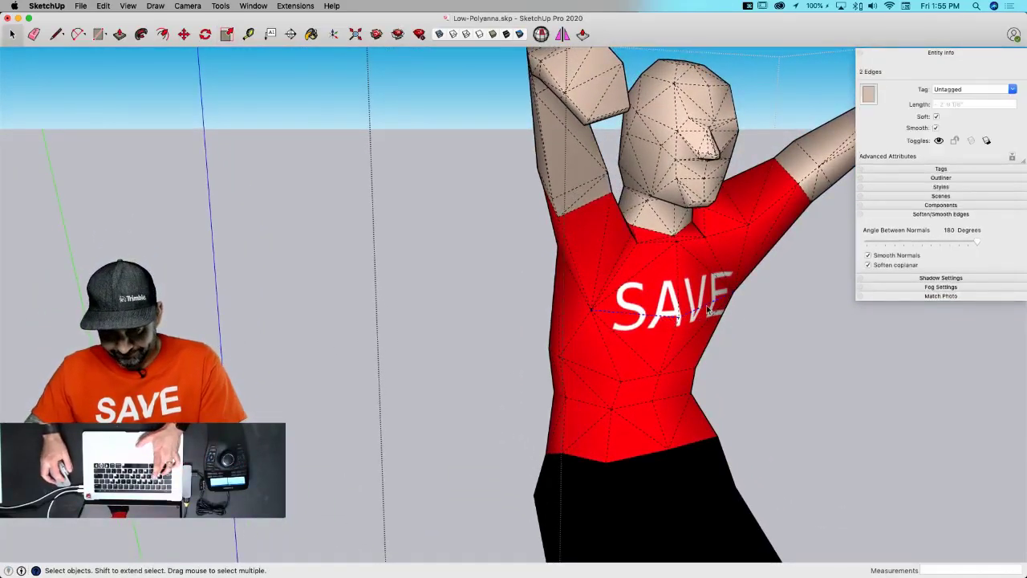
pyautogui.press('s')
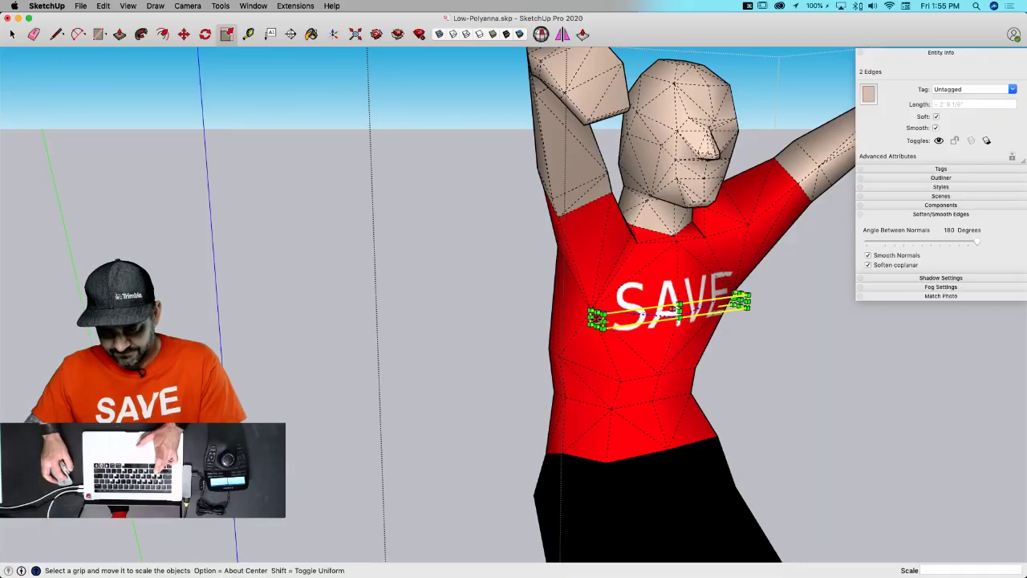
pyautogui.keyDown('alt'); pyautogui.moveTo(597, 319); pyautogui.dragTo(604, 317); pyautogui.keyUp('alt')
pyautogui.press('space')
pyautogui.click(840, 430)
pyautogui.press('super+2')
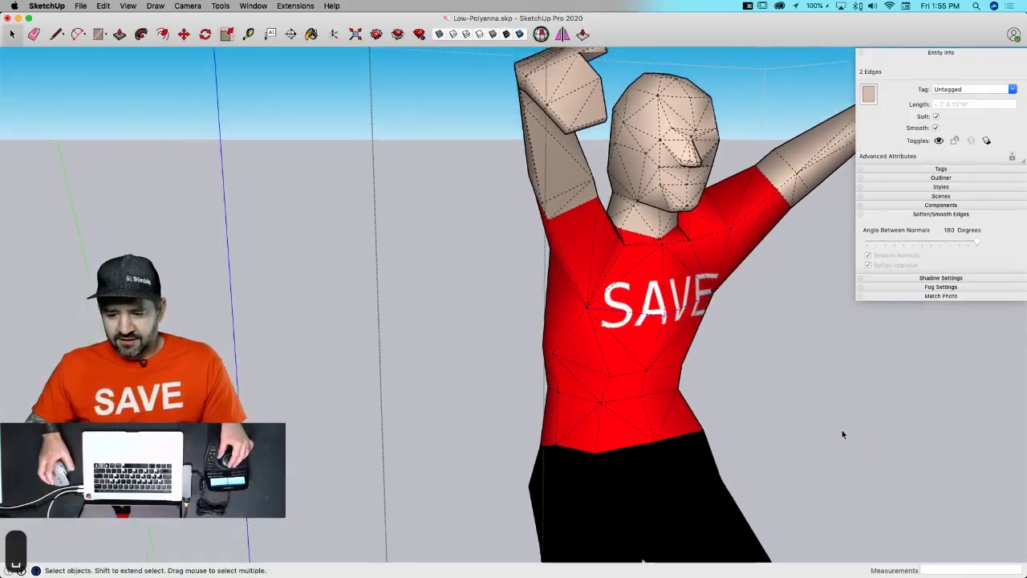
# - Select the two short edges below the armpits on the figure's back and scale them to 1.15 along the red axis
pyautogui.press('super+5')
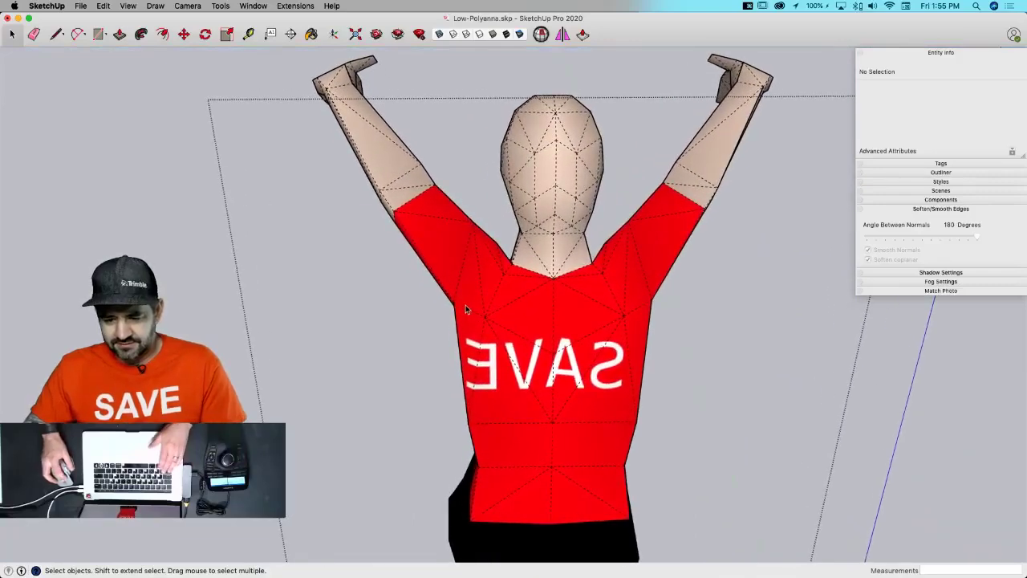
pyautogui.click(466, 308)
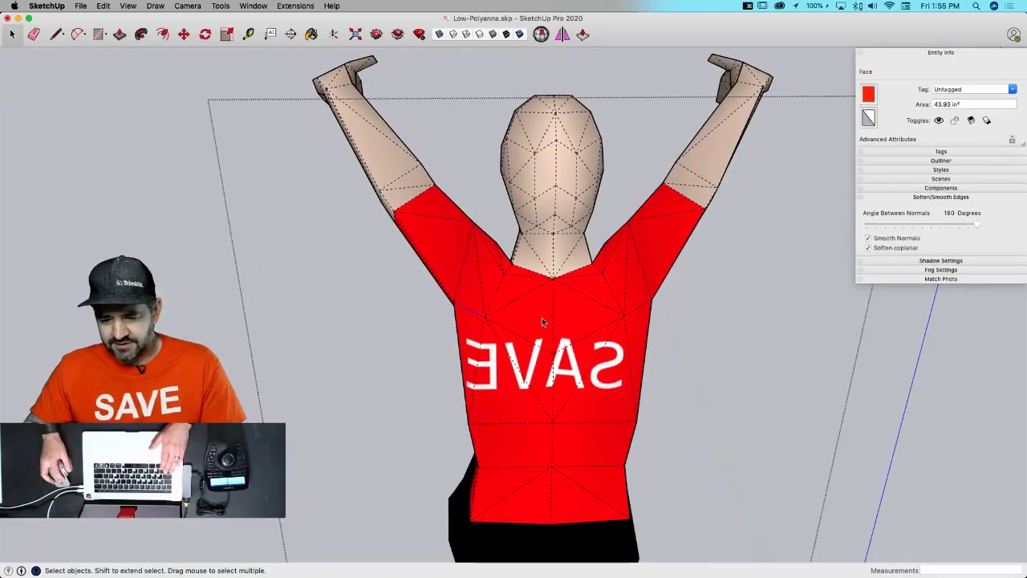
pyautogui.keyDown('shift'); pyautogui.click(631, 315); pyautogui.keyUp('shift')
pyautogui.press('s')
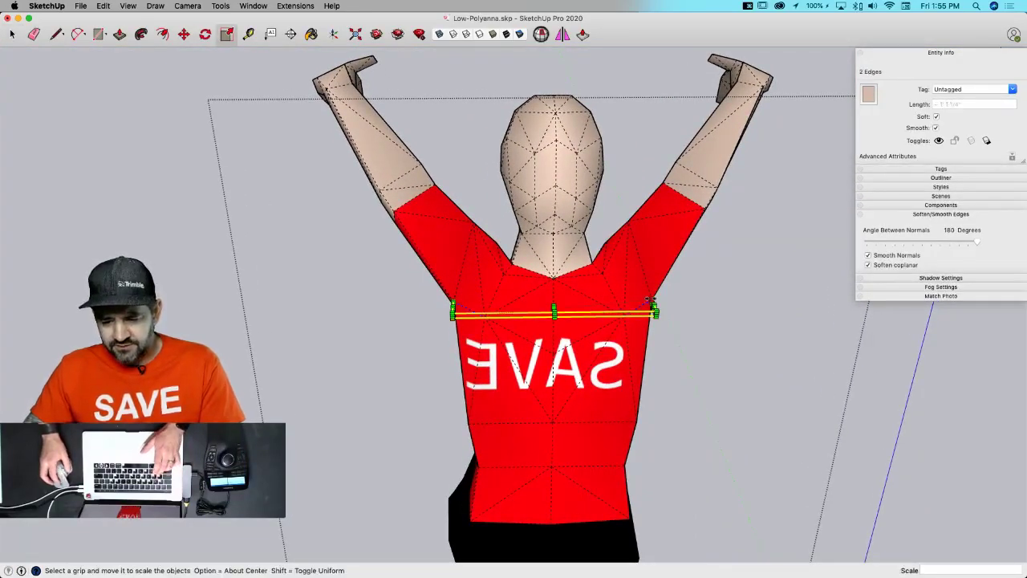
pyautogui.scroll(3, 651, 311)
pyautogui.scroll(5, 651, 314)
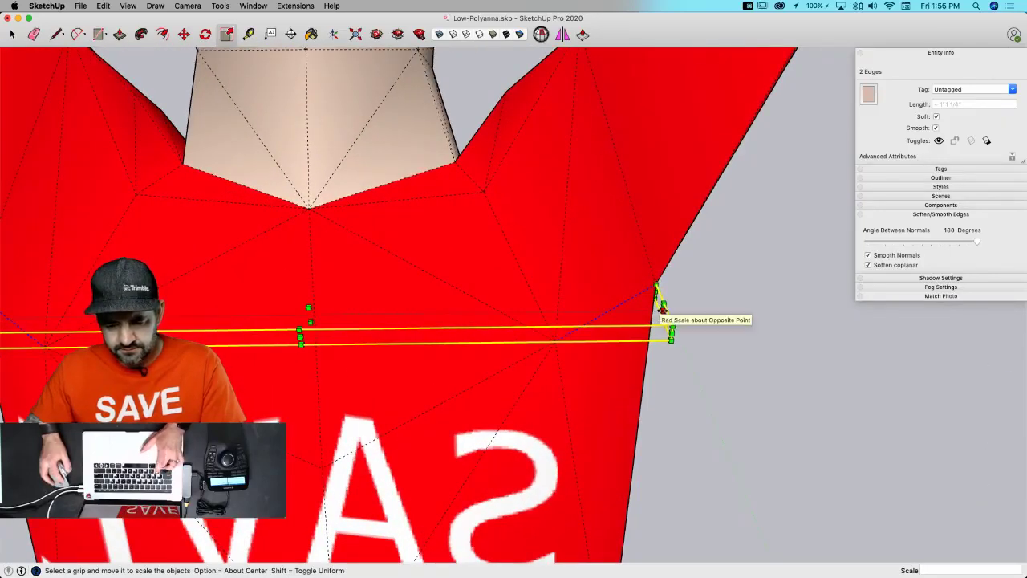
pyautogui.moveTo(662, 308); pyautogui.dragTo(715, 310)
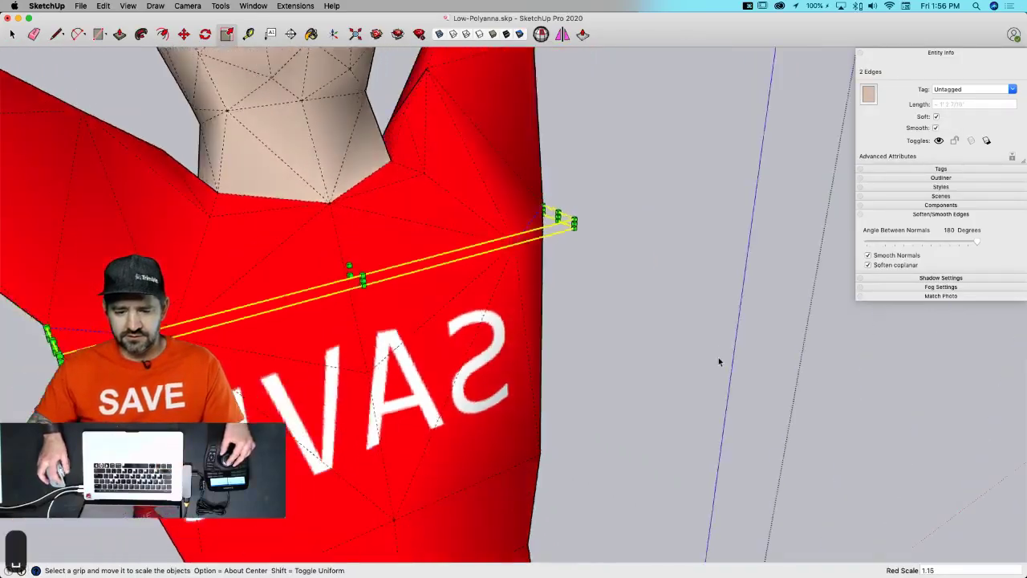
pyautogui.press('space')
pyautogui.click(659, 360)
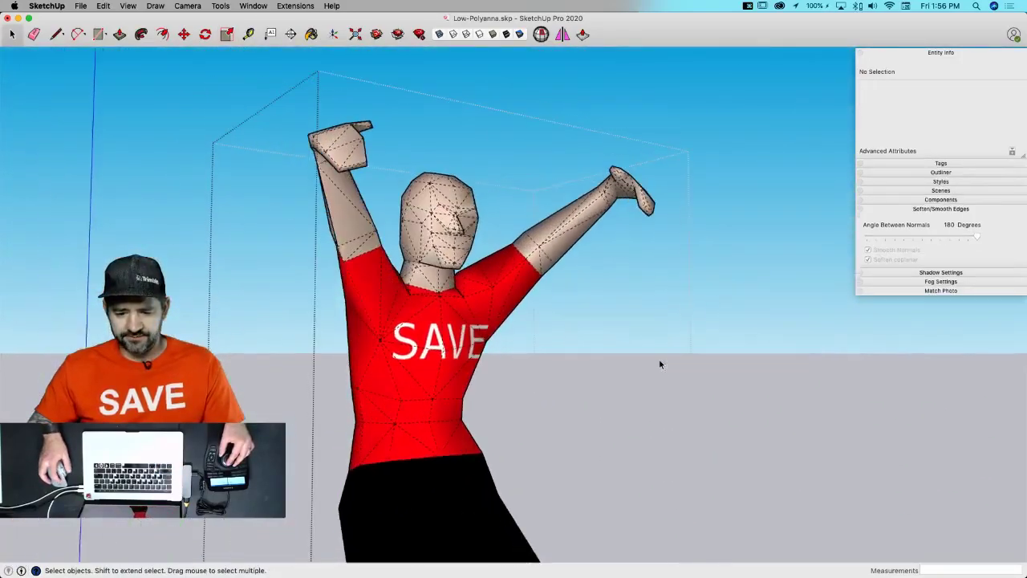
# - Turn off the hidden geometry display and delete the flat red SAVE panel lying on the ground beside the figures
pyautogui.scroll(-5, 659, 358)
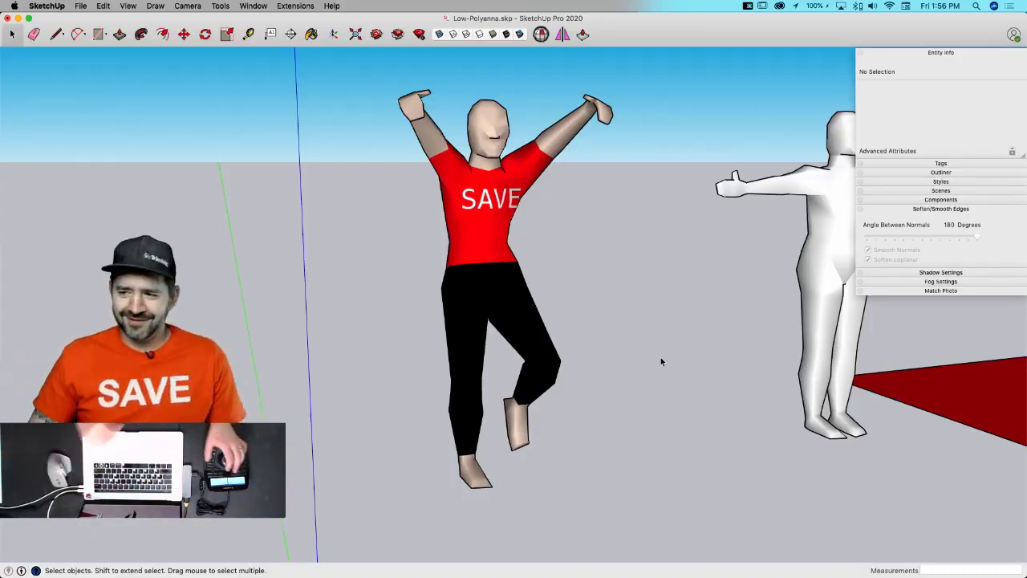
pyautogui.moveTo(661, 362); pyautogui.dragTo(672, 385, button='middle')
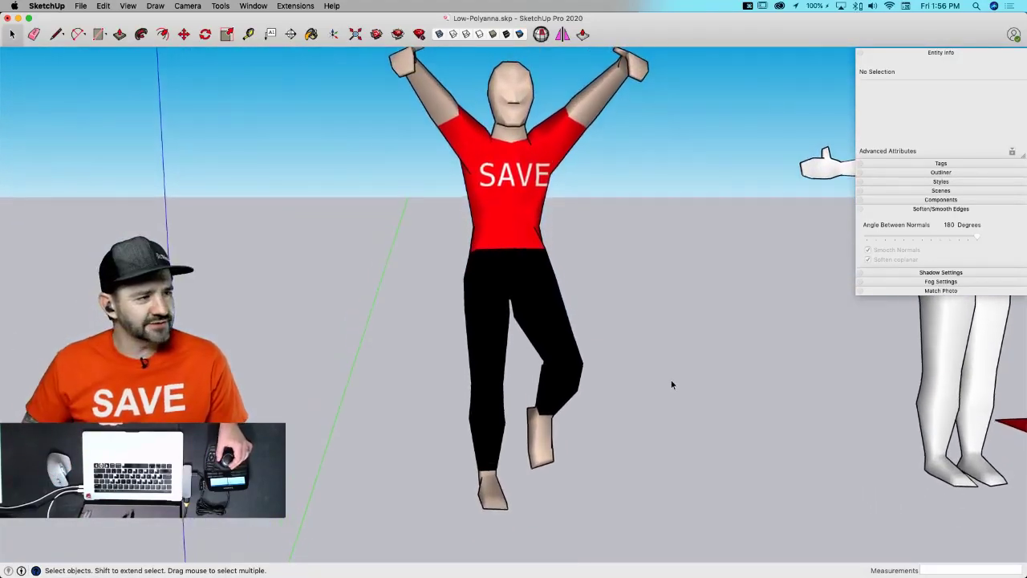
pyautogui.moveTo(671, 384); pyautogui.dragTo(671, 385, button='middle')
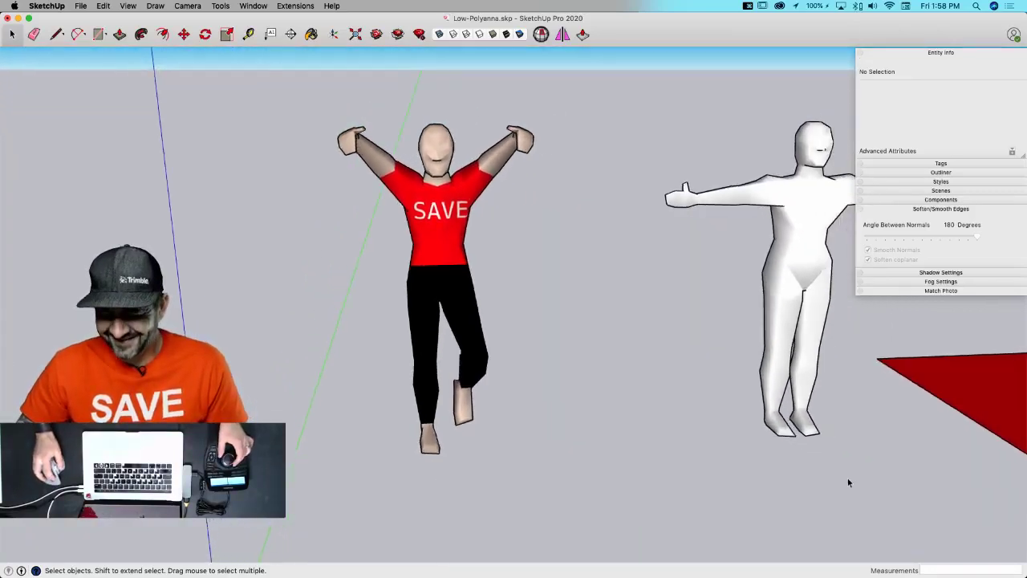
pyautogui.moveTo(790, 324); pyautogui.dragTo(503, 525)
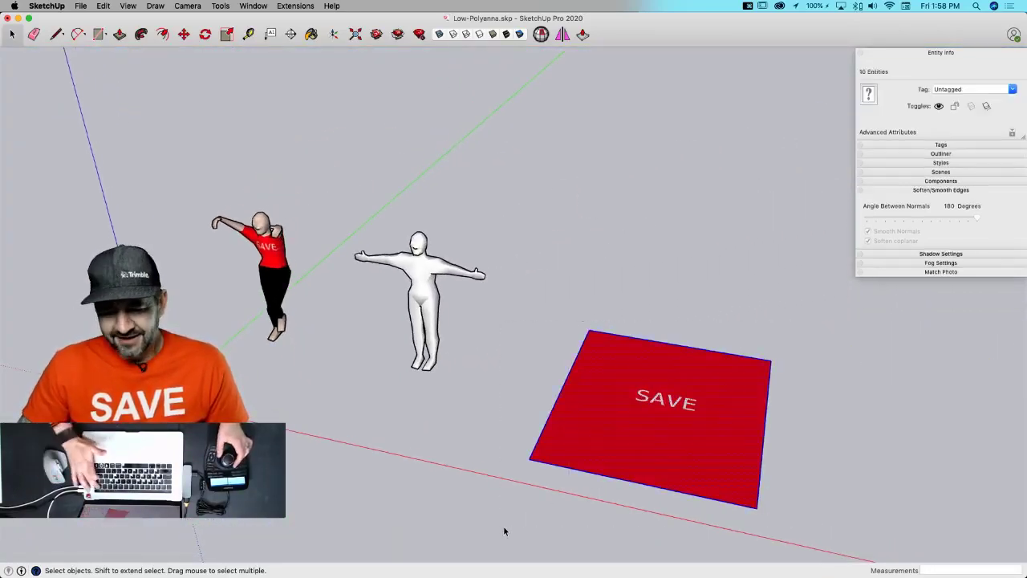
pyautogui.press('Delete')
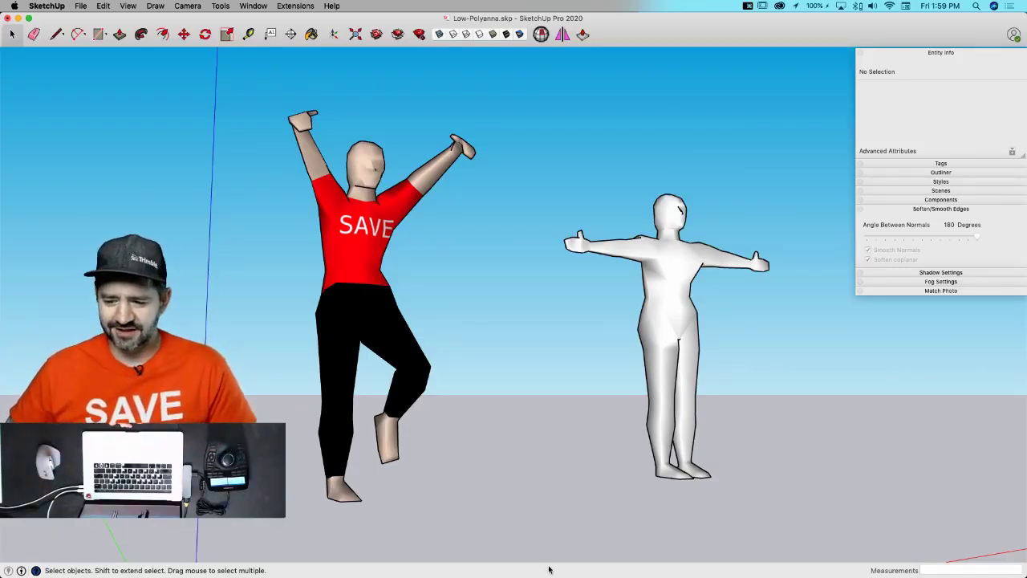
# - Collapse the Entity Info and Soften/Smooth Edges panels
pyautogui.click(944, 53)
pyautogui.click(956, 107)
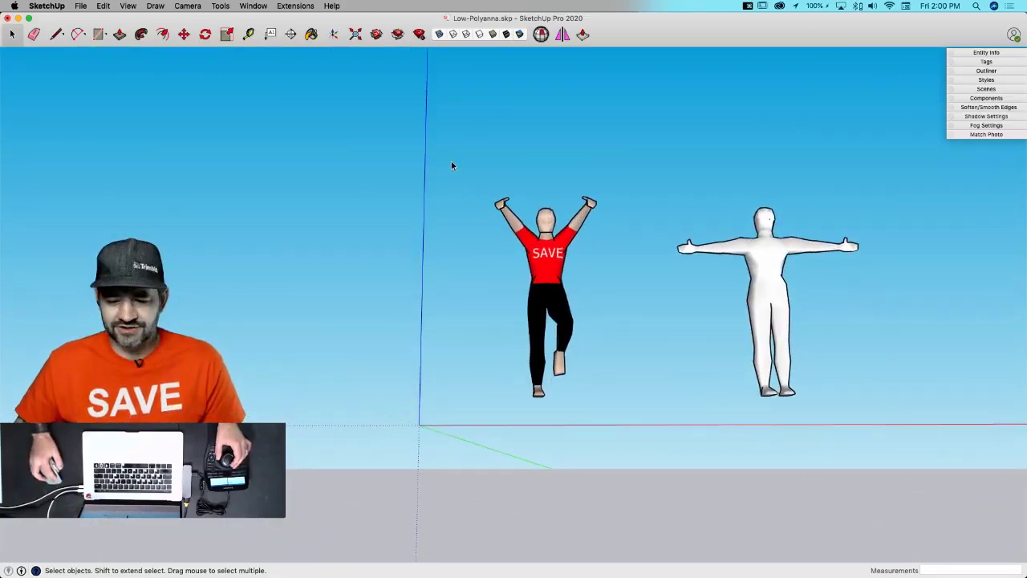
# - Move both figures about 2' 6 7/8" along the blue axis so the standing foot's sole is level with the origin, then clear the selection
pyautogui.moveTo(463, 152); pyautogui.dragTo(876, 423)
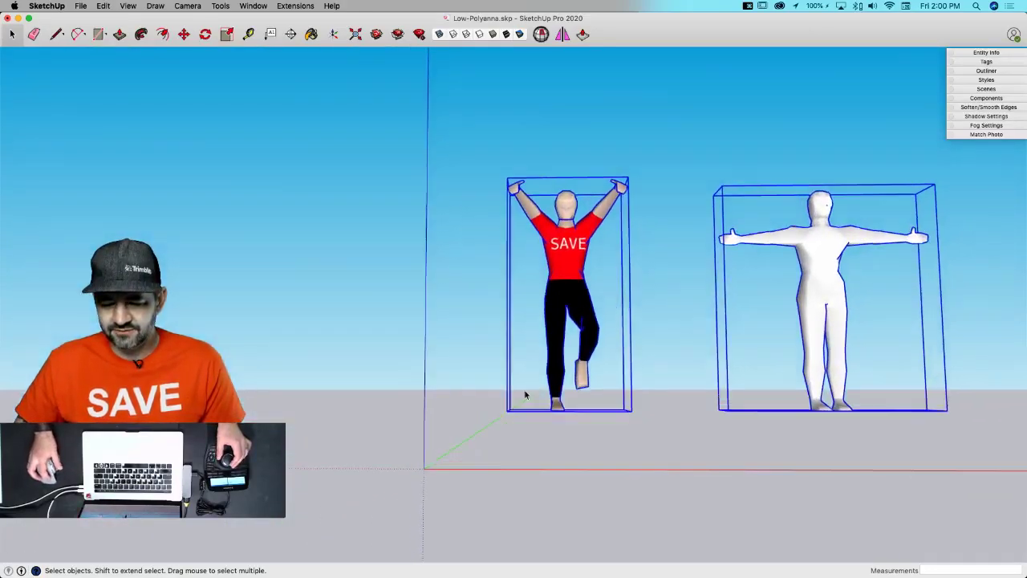
pyautogui.press('m')
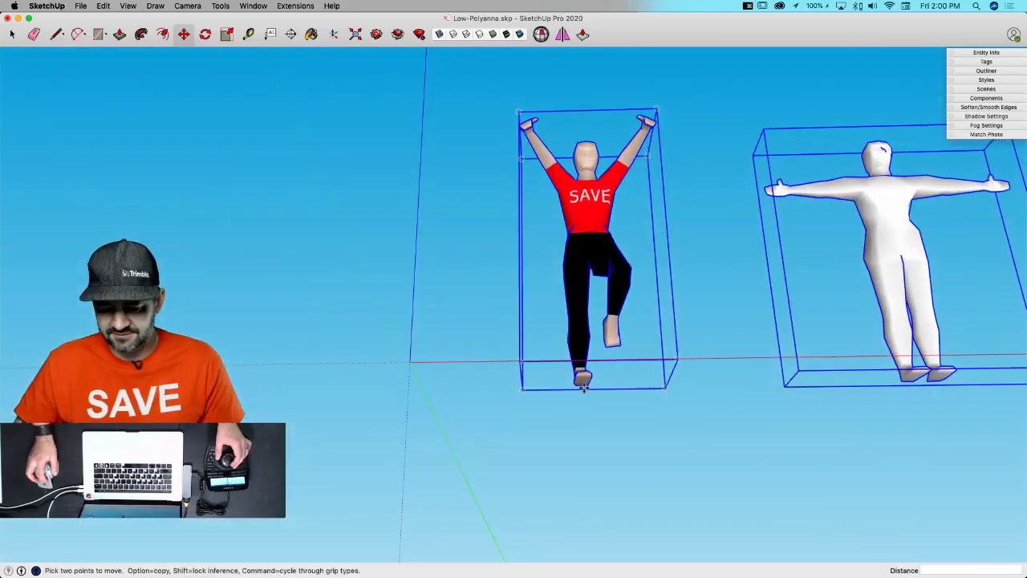
pyautogui.scroll(8, 584, 385)
pyautogui.click(583, 381)
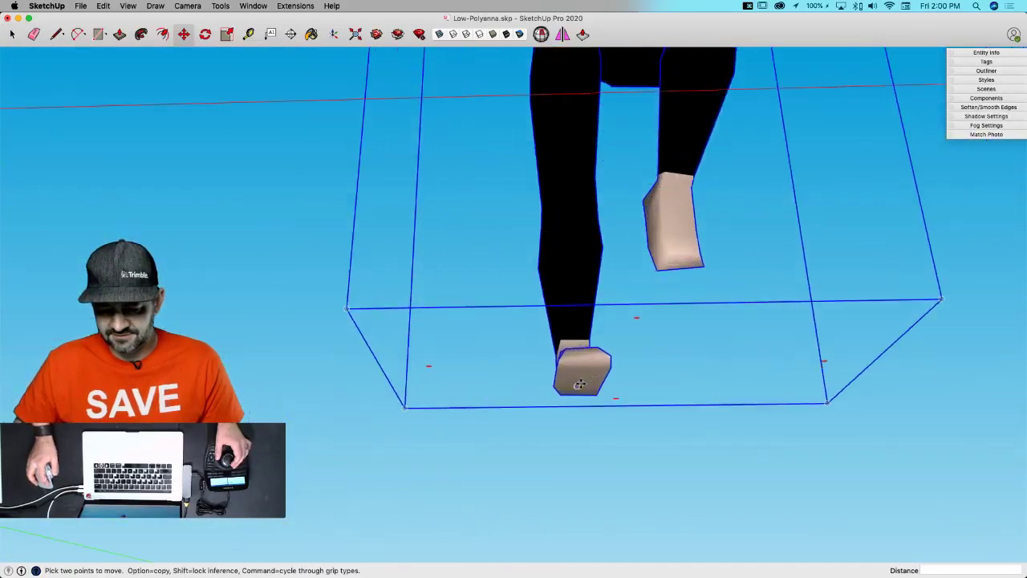
pyautogui.scroll(-8, 582, 380)
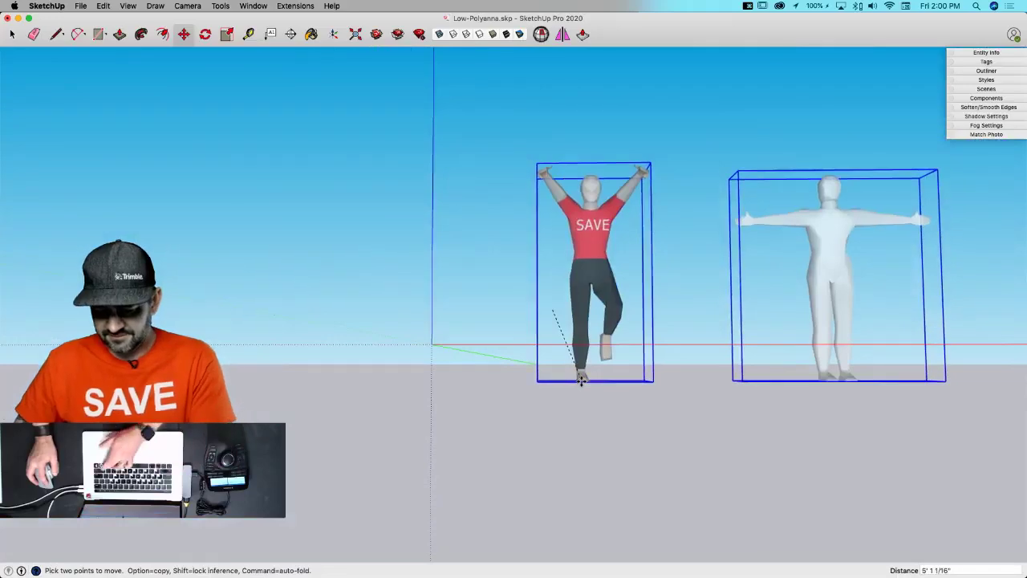
pyautogui.click(431, 343)
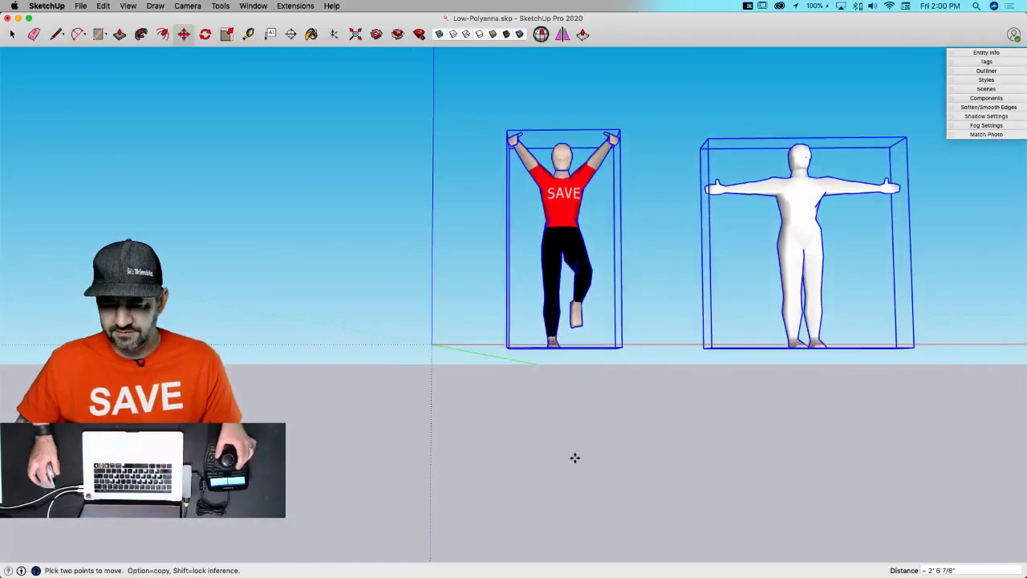
pyautogui.press('space')
pyautogui.click(678, 477)
pyautogui.click(679, 477)
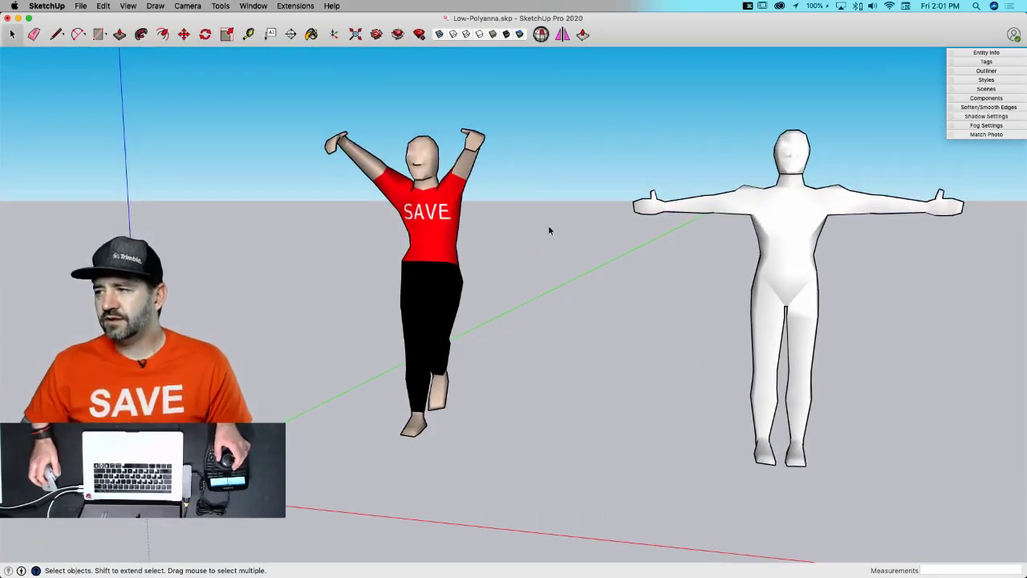
# - Move the white T-pose figure about 6' 3" along the ground toward the figure in the SAVE shirt and save the model
pyautogui.moveTo(547, 231); pyautogui.dragTo(547, 232, button='middle')
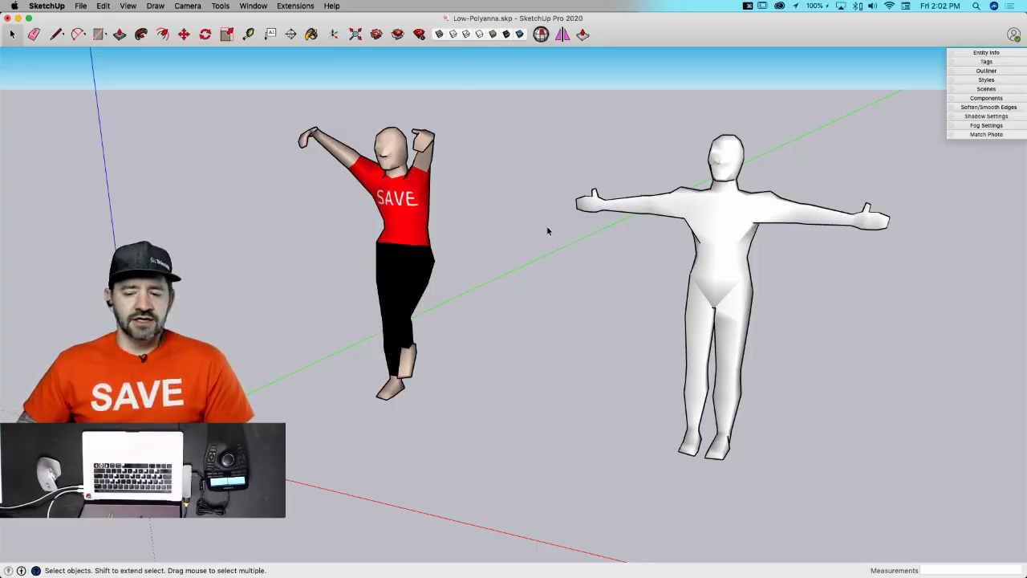
pyautogui.moveTo(547, 230); pyautogui.dragTo(769, 409, button='middle')
pyautogui.click(769, 411)
pyautogui.press('m')
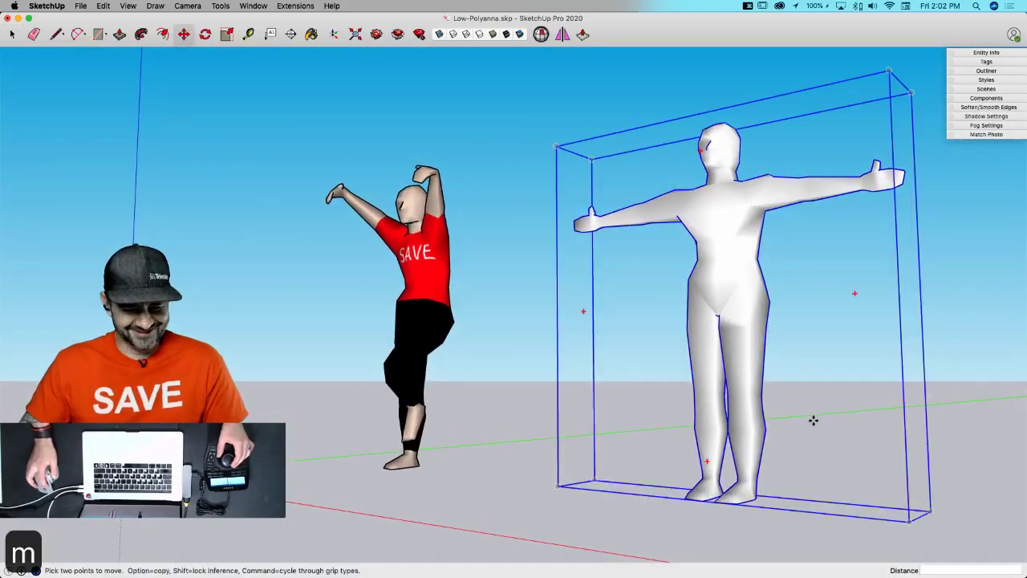
pyautogui.click(814, 419)
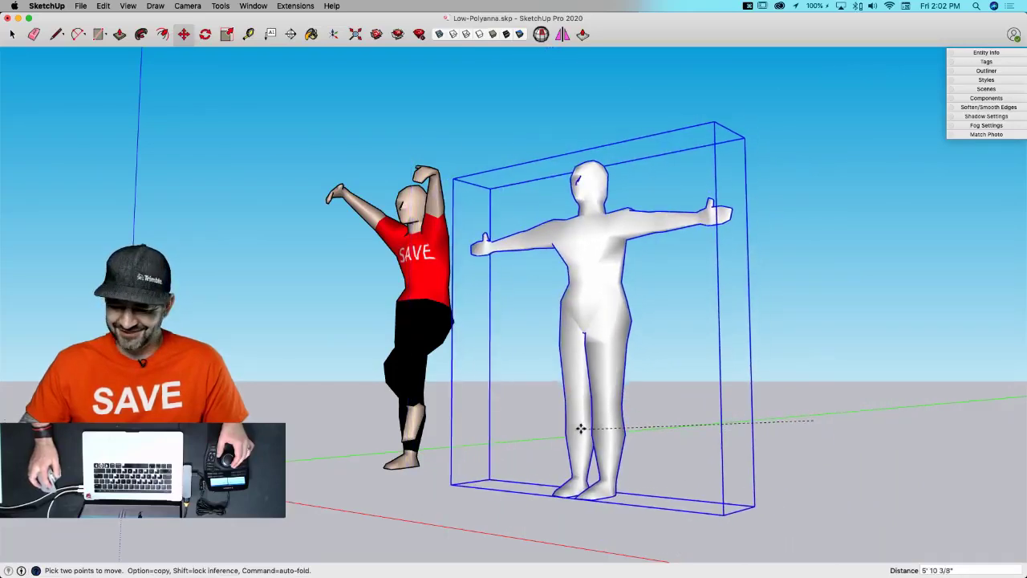
pyautogui.click(566, 412)
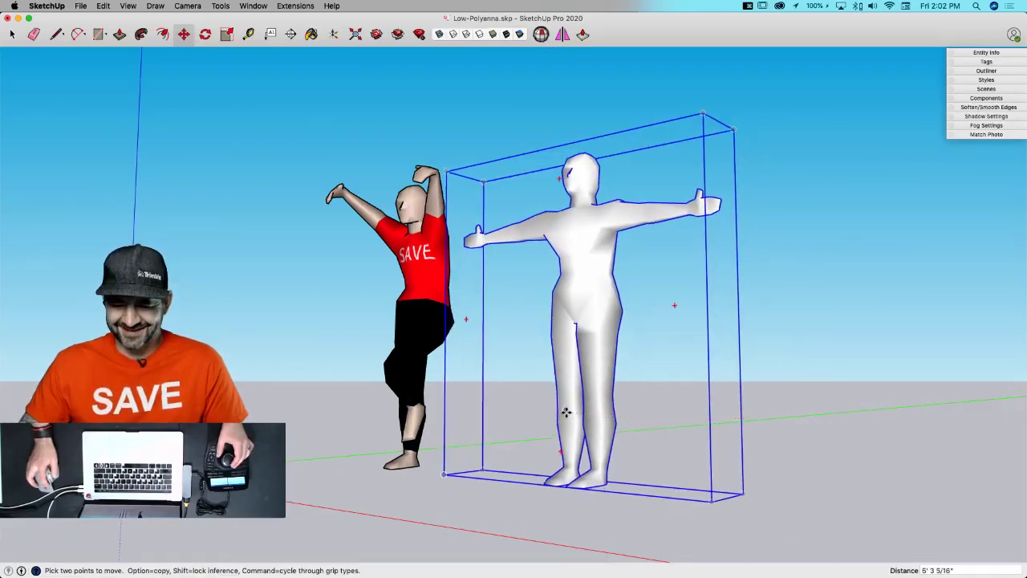
pyautogui.press('space')
pyautogui.click(880, 493)
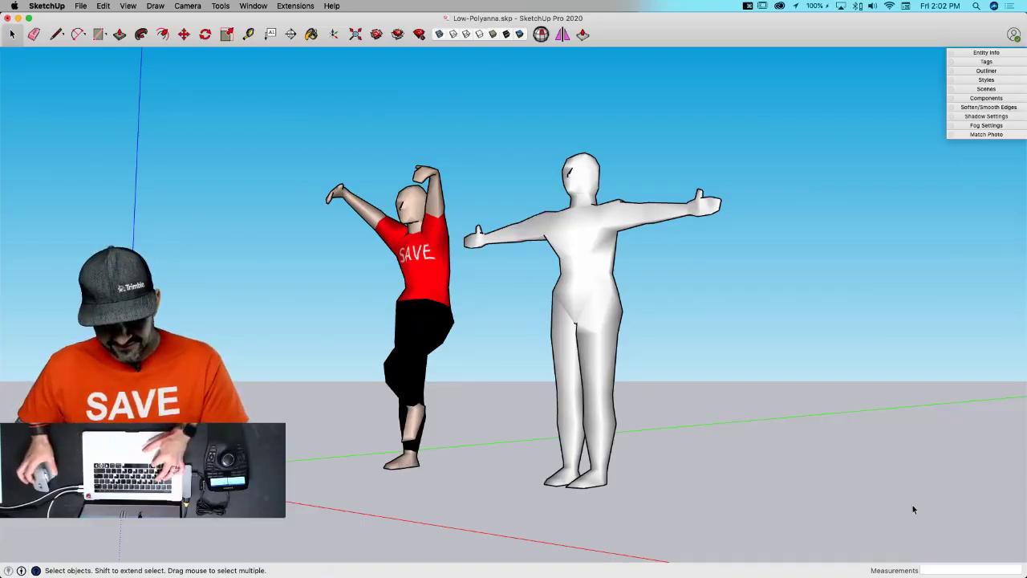
pyautogui.press('super+s')
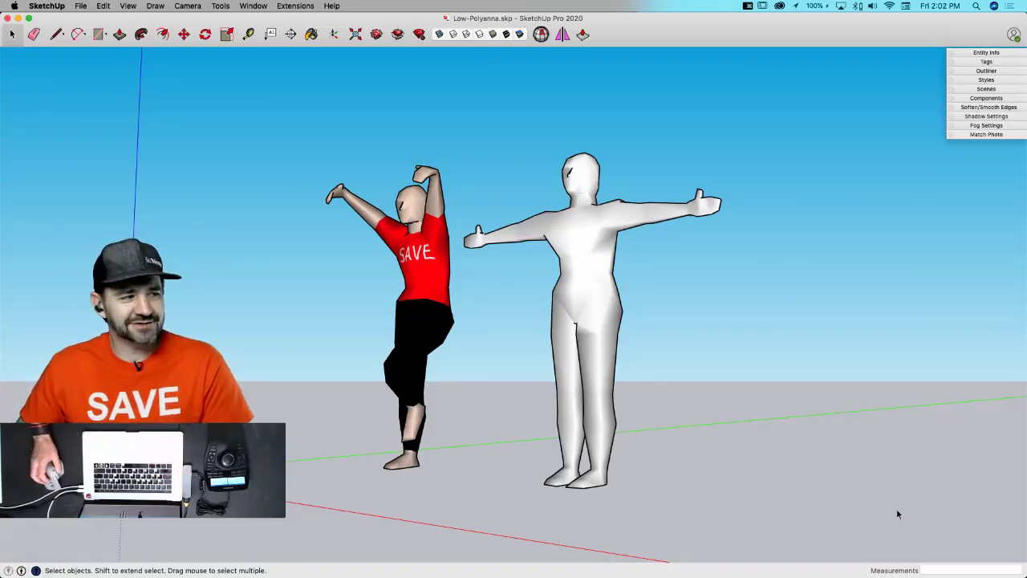